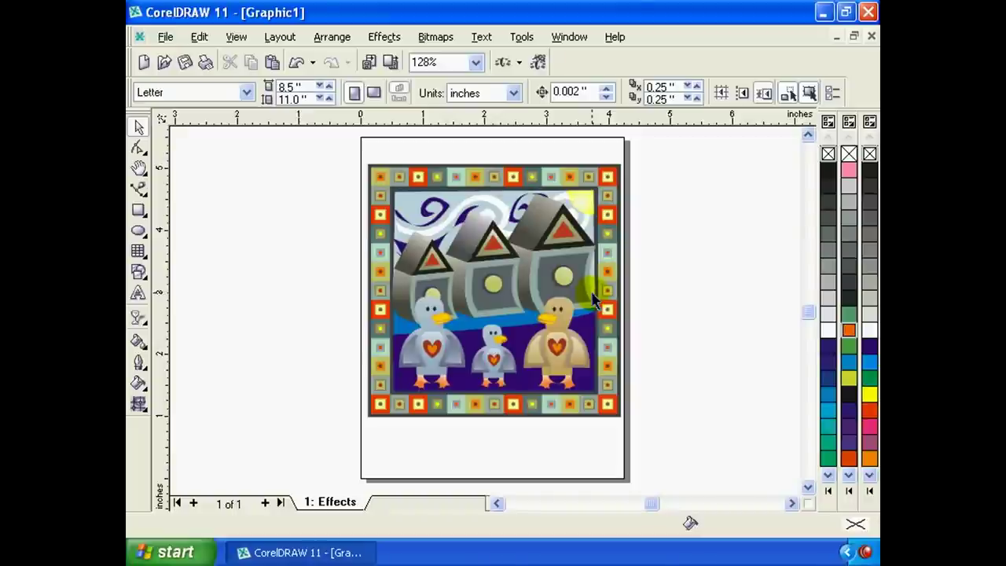
Select the duck artwork and browse the Effects list without applying anything.
left_click(583, 296)
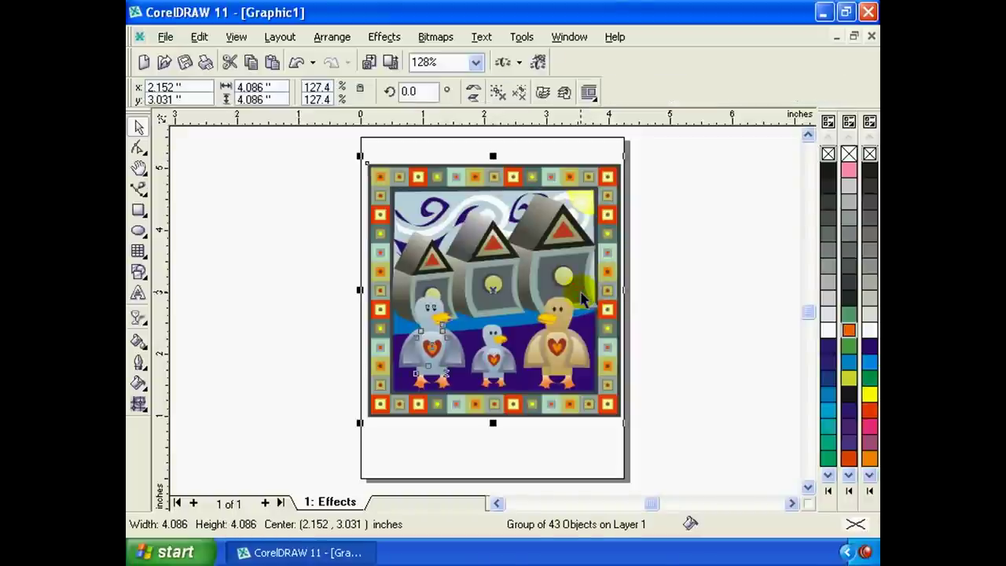
left_click(652, 288)
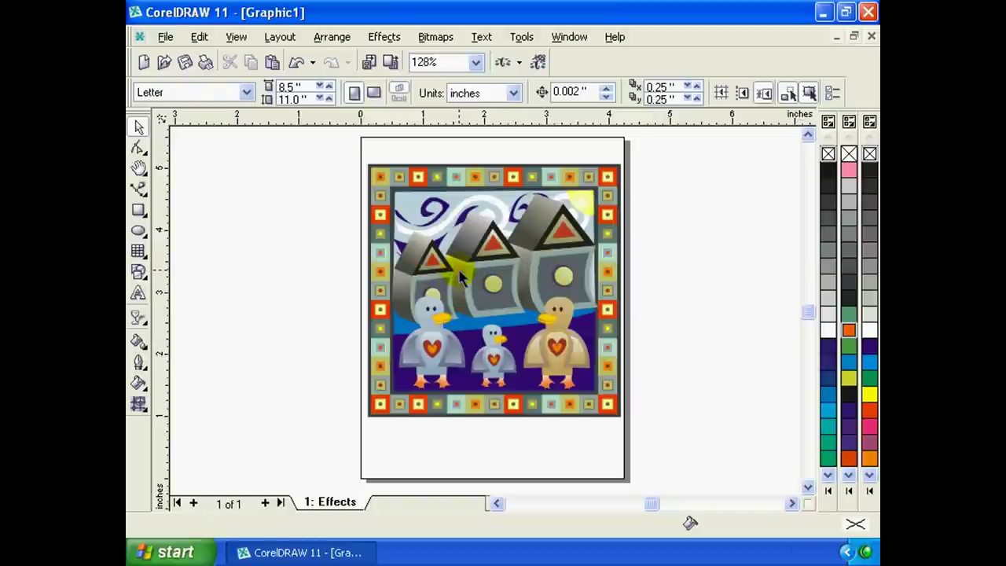
left_click(424, 314)
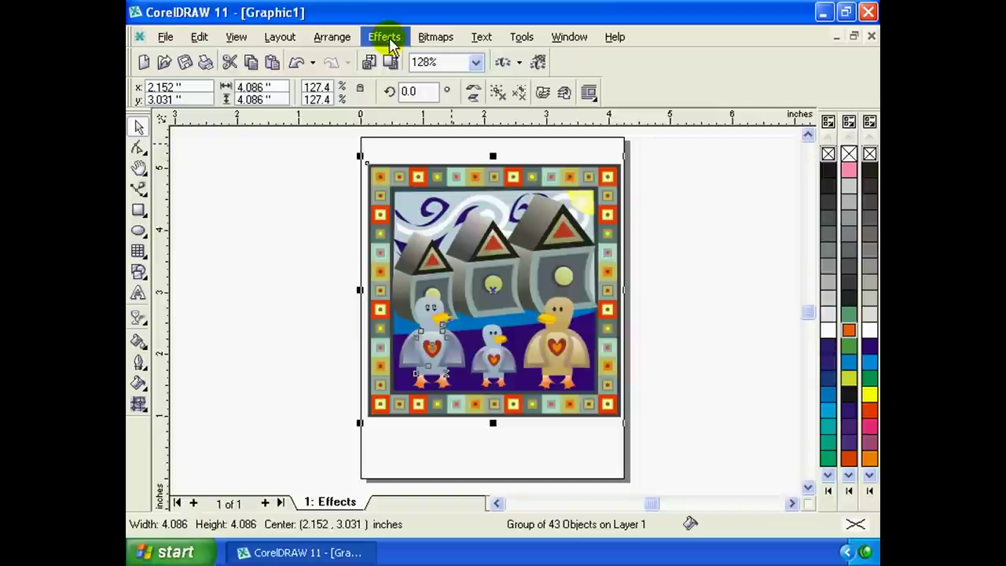
left_click(391, 44)
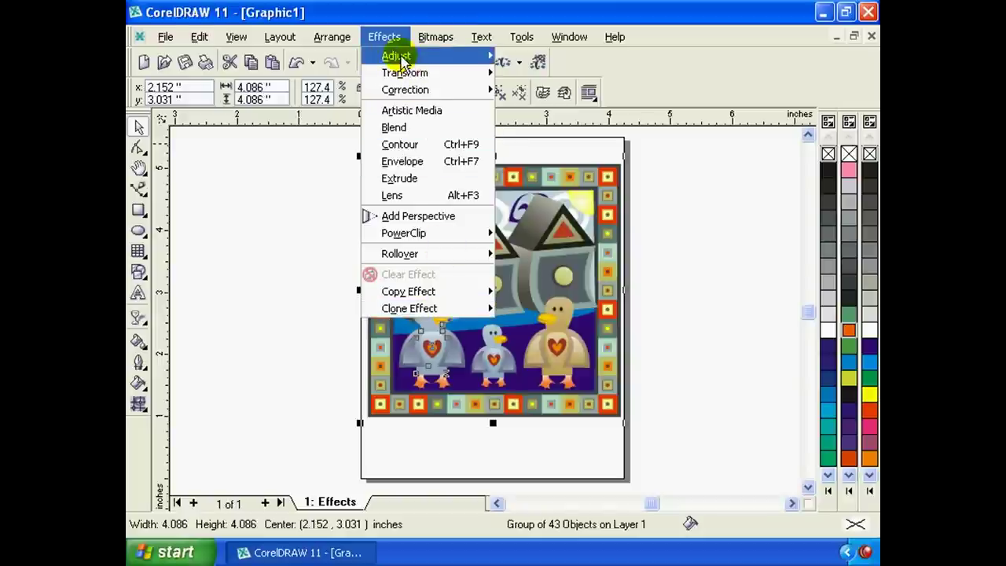
mouse_move(396, 56)
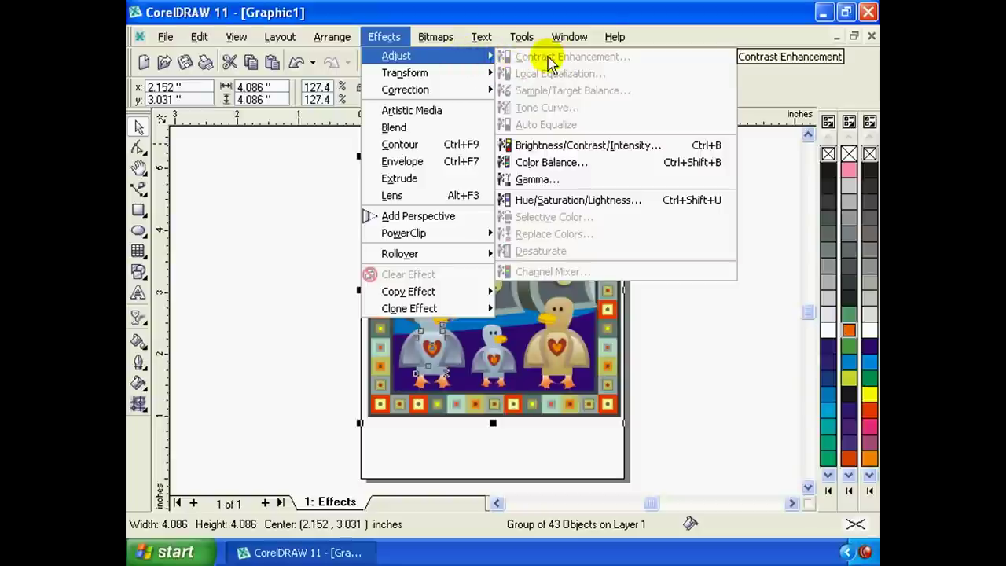
left_click(698, 338)
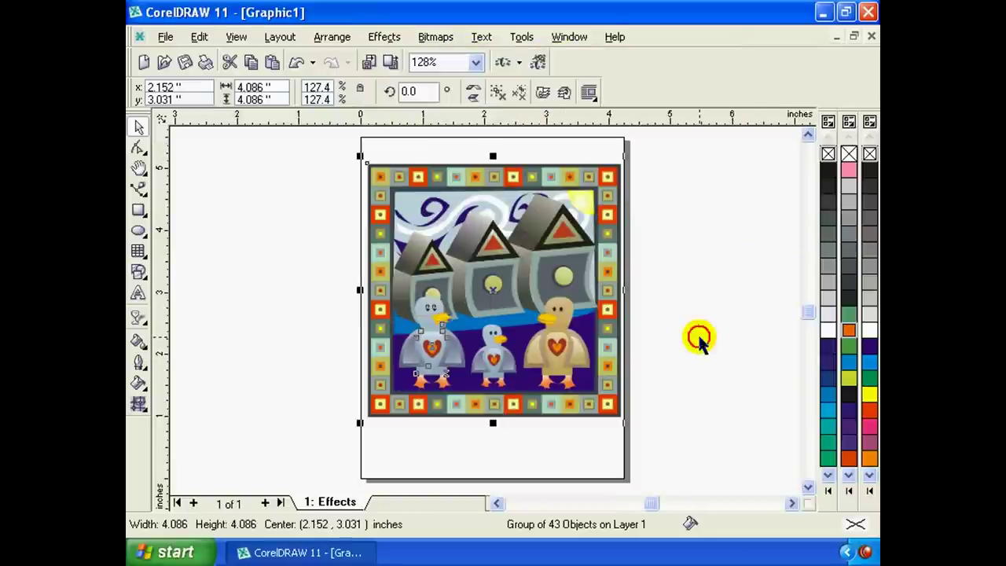
left_click(716, 300)
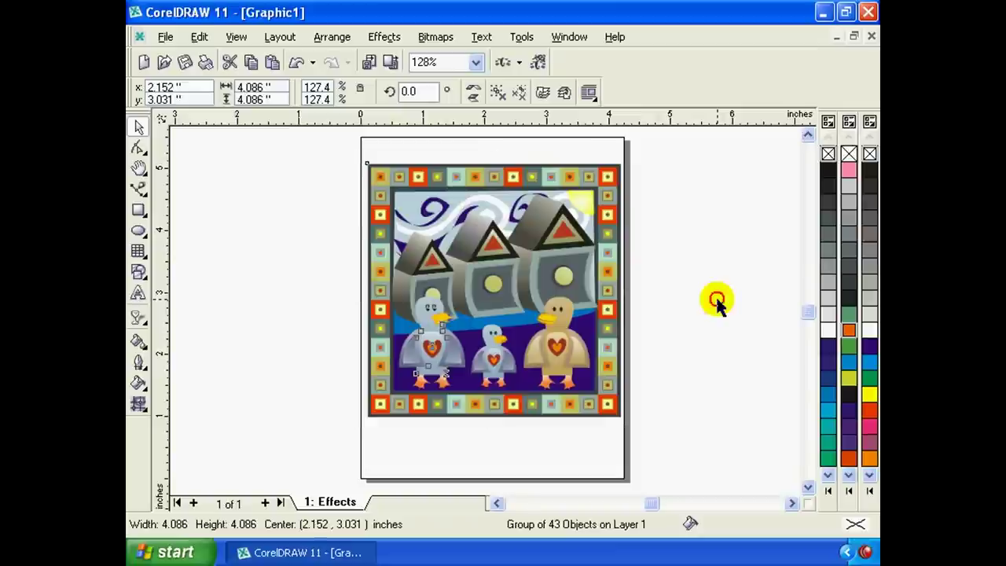
left_click(544, 271)
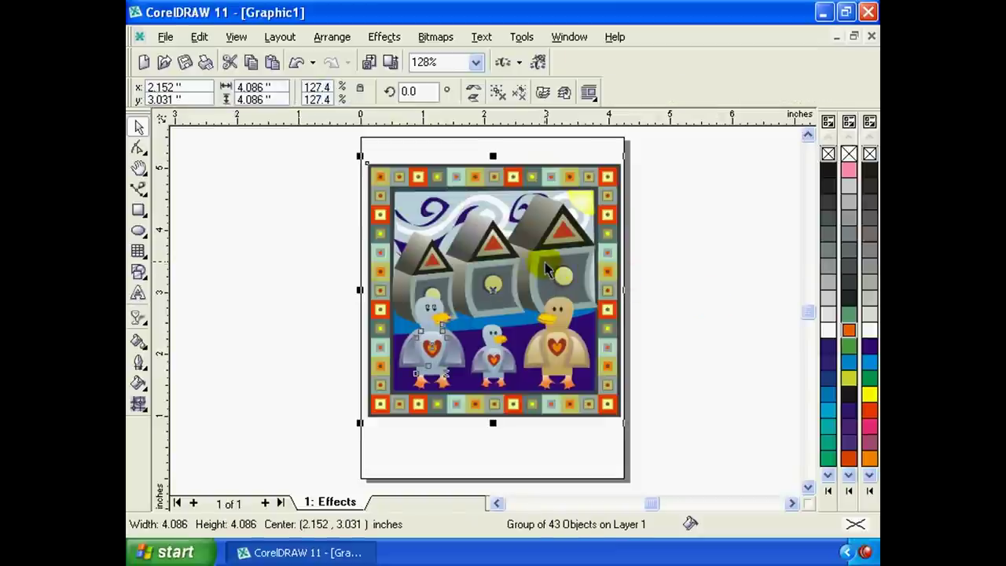
left_click(381, 41)
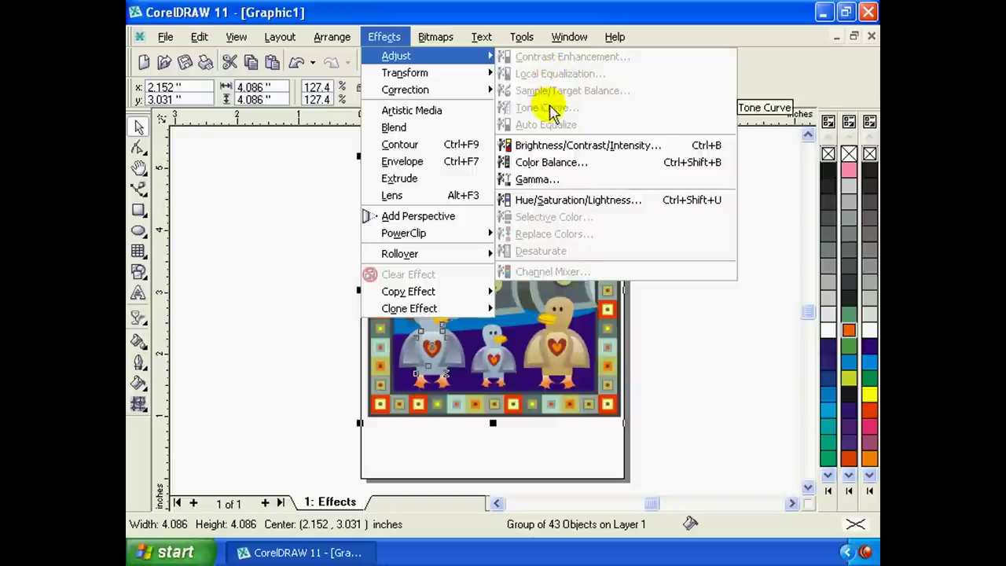
left_click(318, 167)
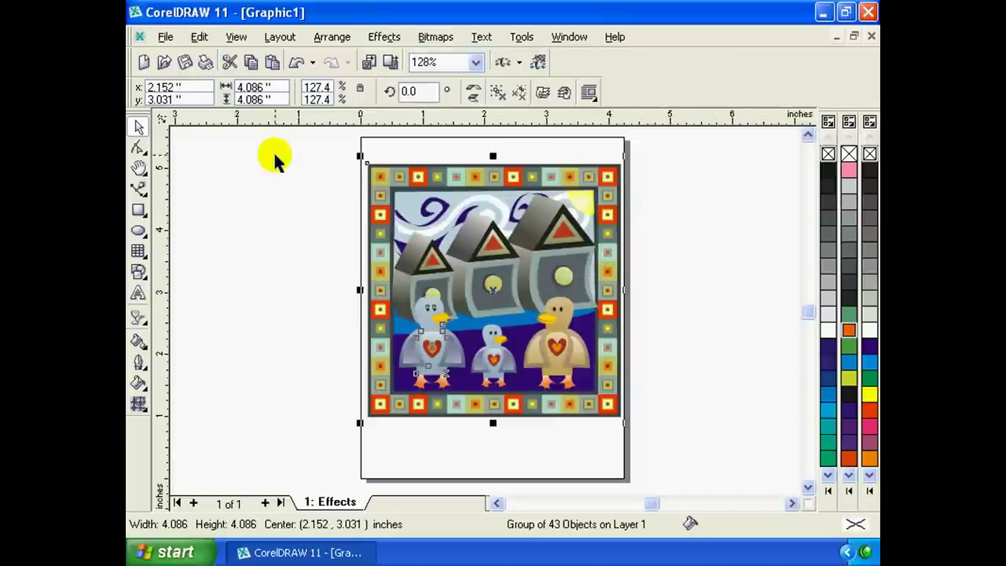
Import the Sunset sample picture and position it over the page.
left_click(165, 37)
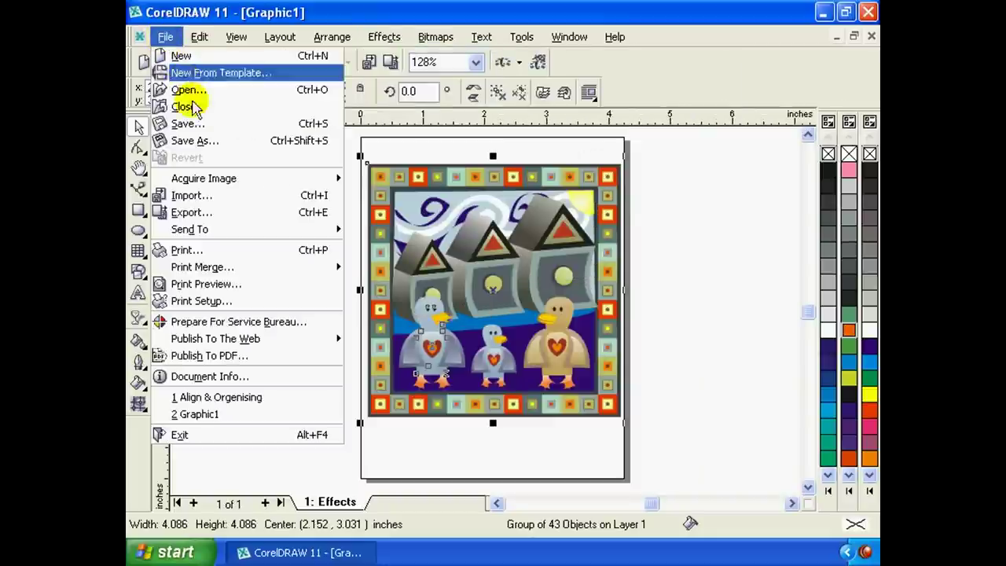
left_click(235, 196)
left_click(287, 148)
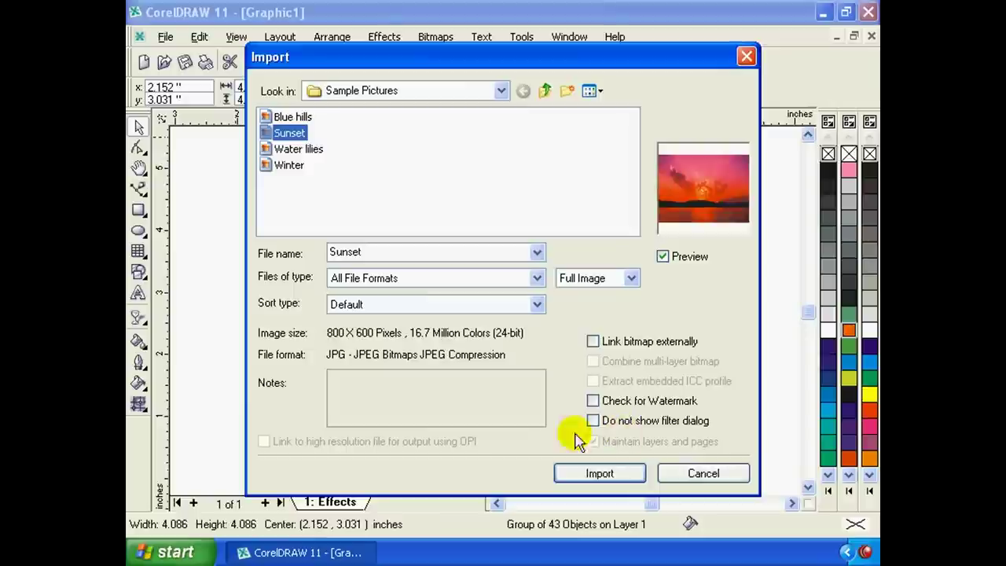
left_click(597, 472)
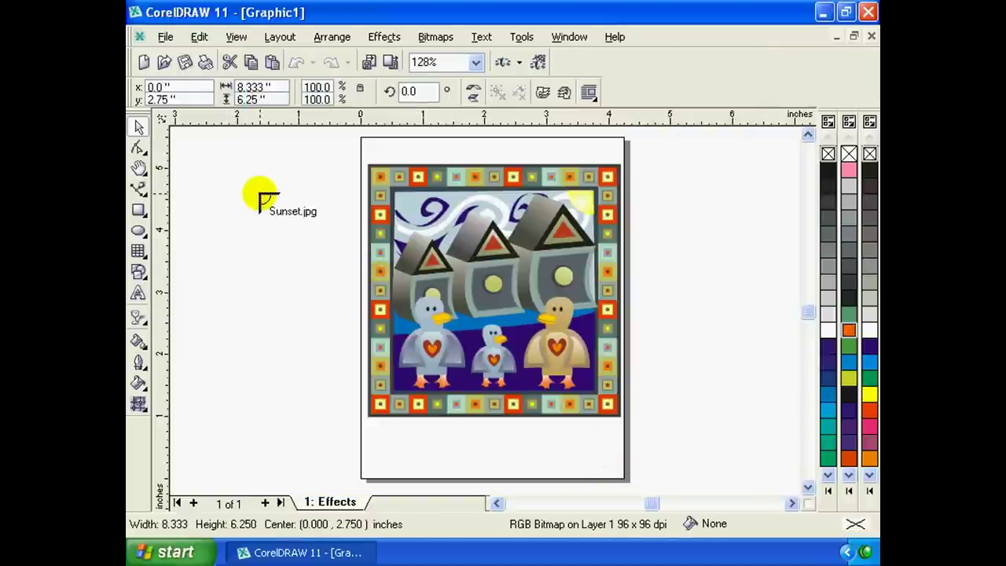
left_click(228, 179)
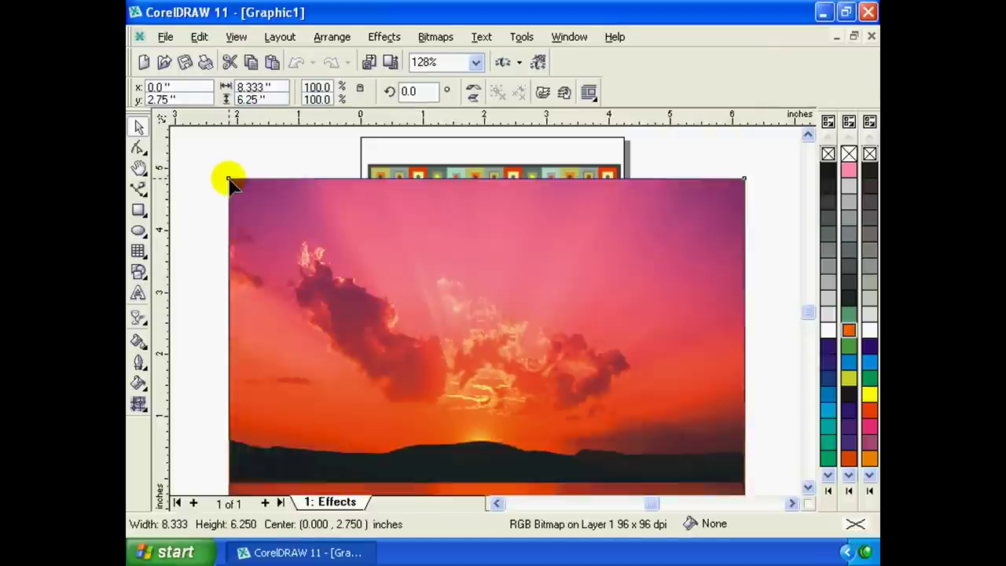
mouse_move(557, 370)
left_mouse_down()
mouse_move(549, 320)
mouse_move(526, 288)
left_mouse_up()
scroll(549, 320, "down", 1)
scroll(527, 292, "up", 1)
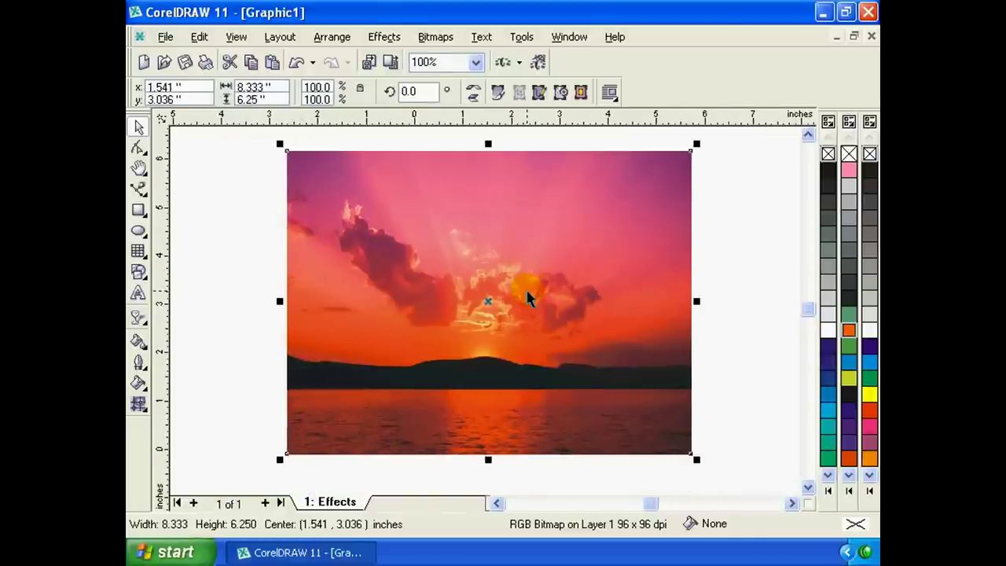
left_click(458, 268)
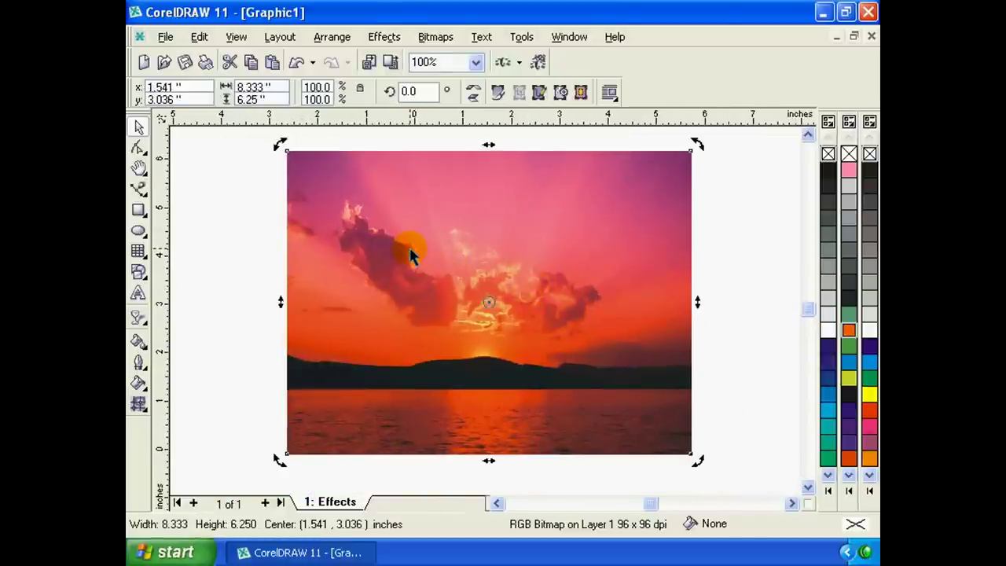
left_click(383, 37)
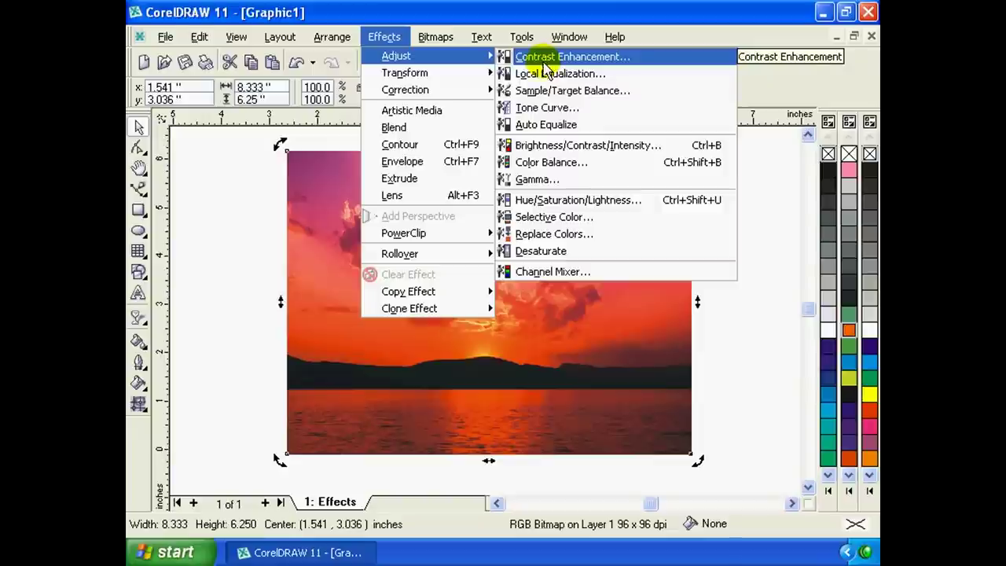
Open Contrast Enhancement on the sunset photo (clipping 74–255, gamma 1.00) and position its dialog.
left_click(542, 240)
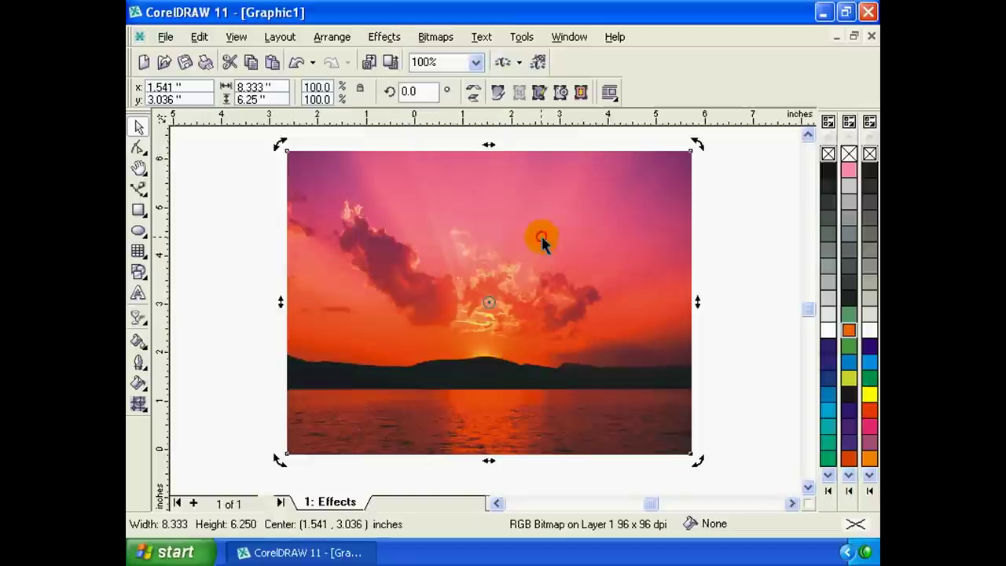
left_click(385, 37)
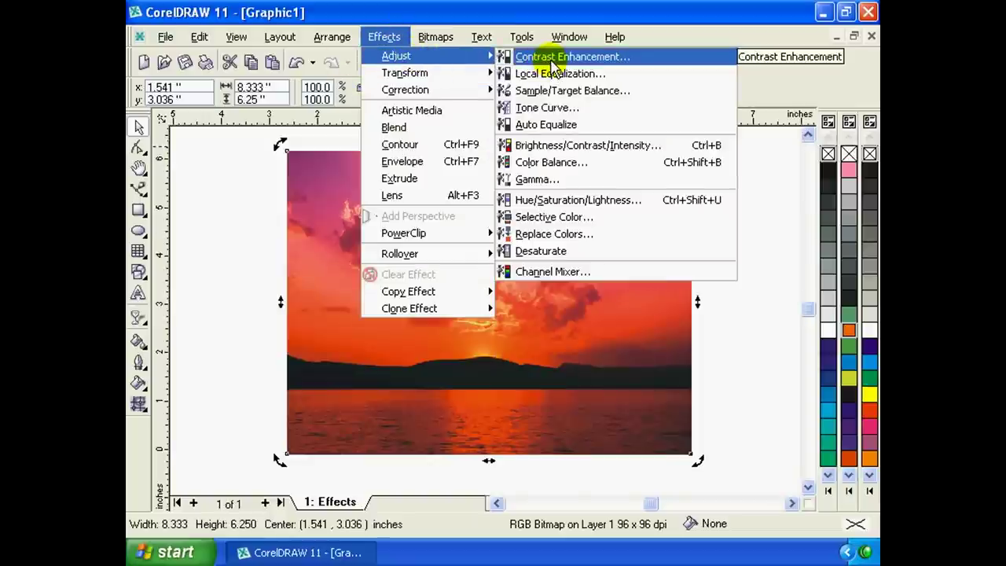
left_click(551, 60)
left_click_drag(557, 103, 629, 140)
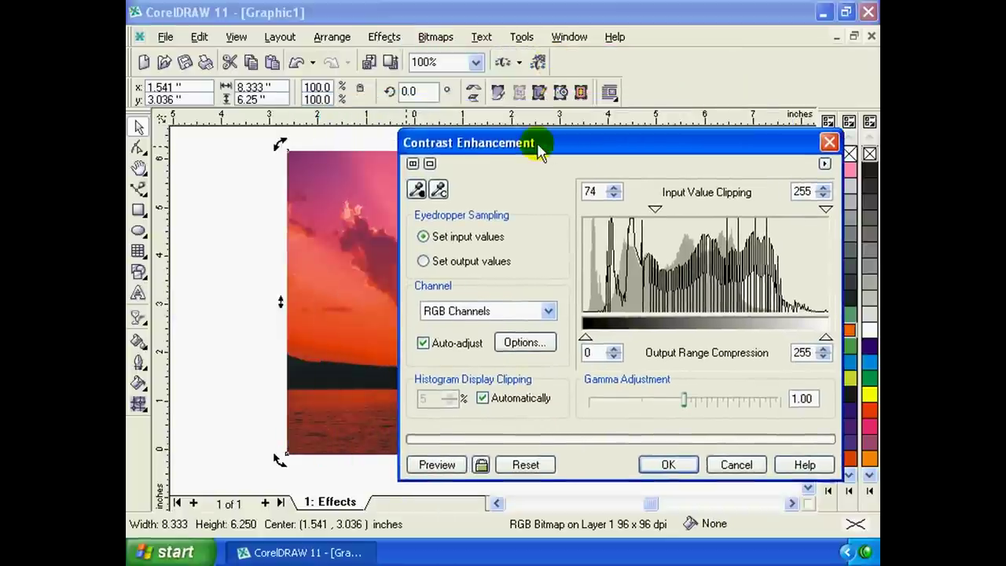
left_click_drag(539, 151, 550, 95)
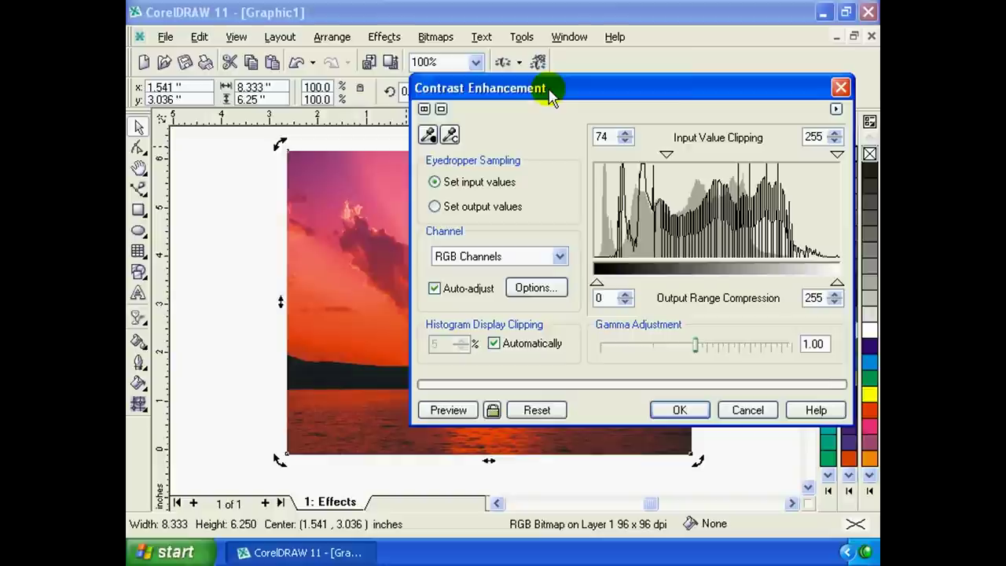
mouse_move(550, 96)
left_mouse_down()
mouse_move(576, 101)
mouse_move(559, 71)
mouse_move(571, 77)
left_mouse_up()
left_click(448, 91)
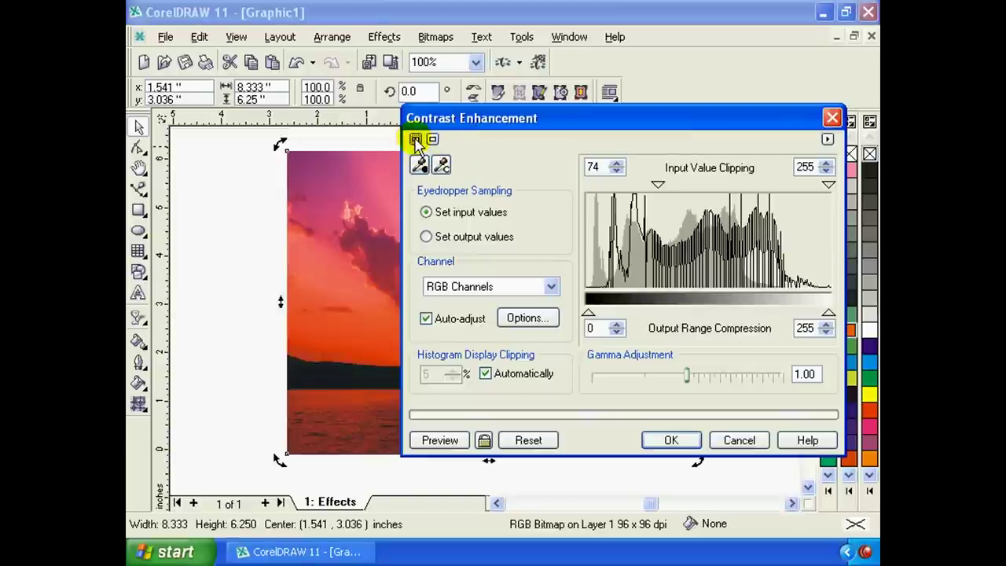
Show zoomed before/after previews and lower the high input clipping from 255 to 246.
left_click(415, 139)
left_click_drag(502, 10, 488, 16)
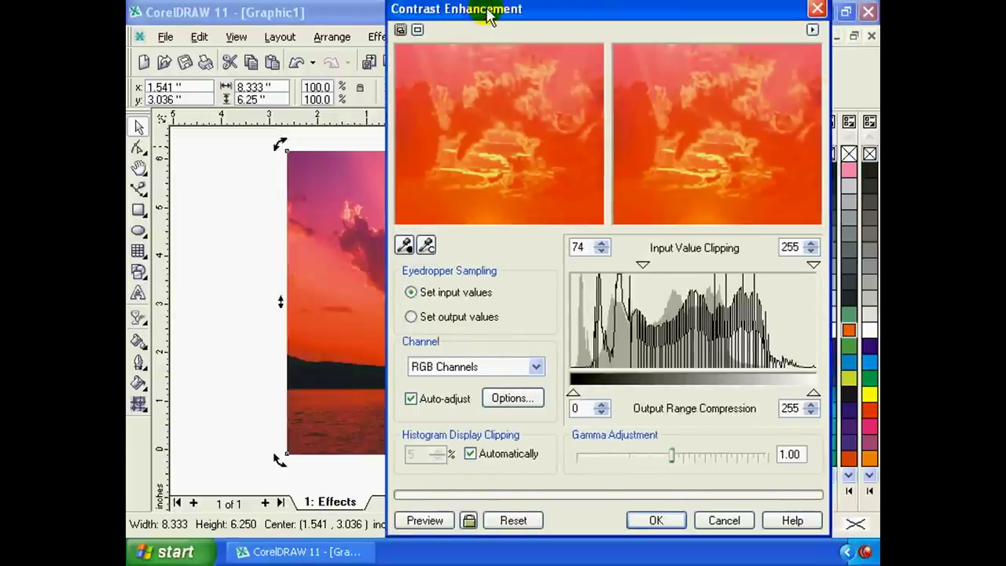
left_click(526, 134)
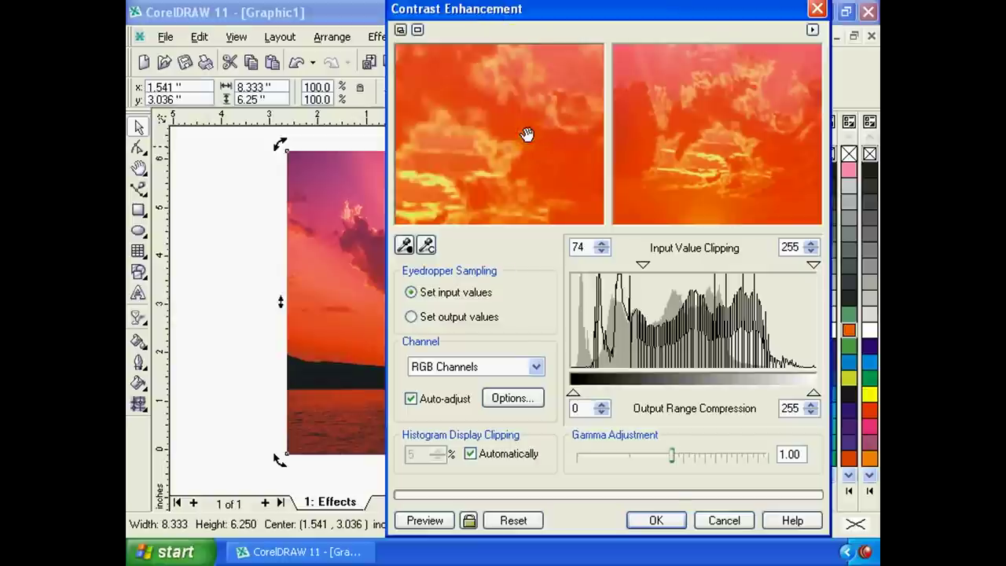
left_click_drag(534, 9, 502, 14)
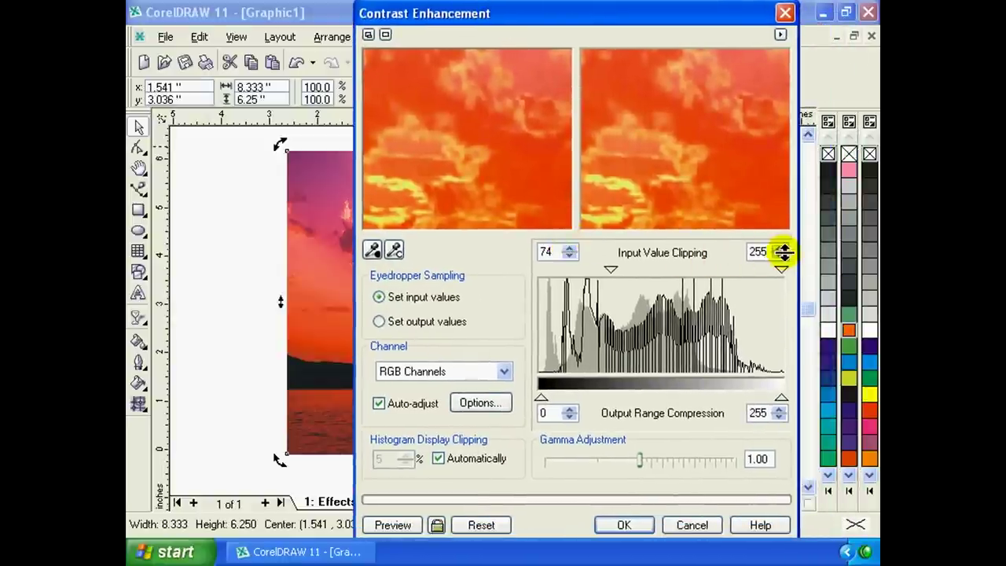
left_click_drag(783, 251, 782, 256)
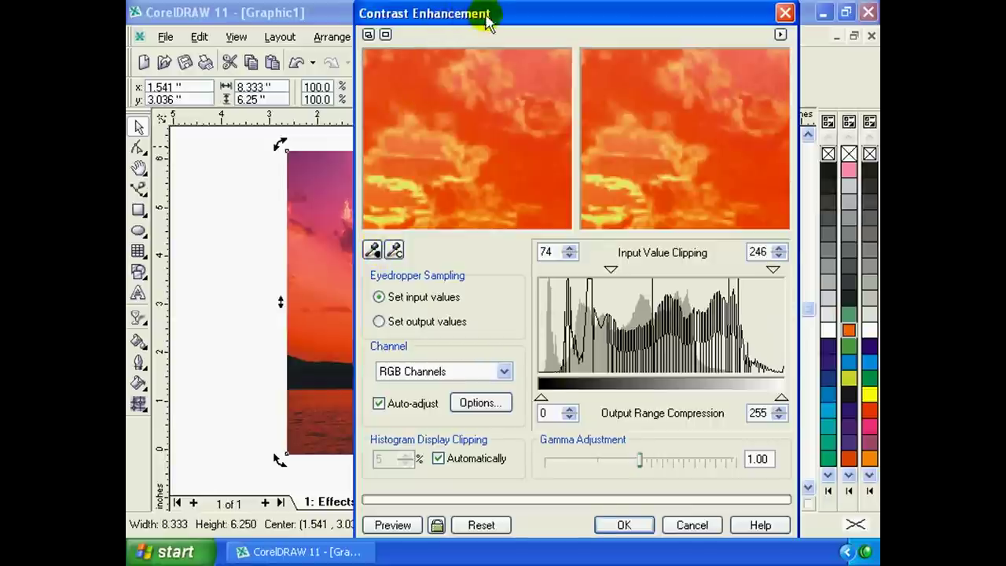
left_click_drag(495, 13, 510, 7)
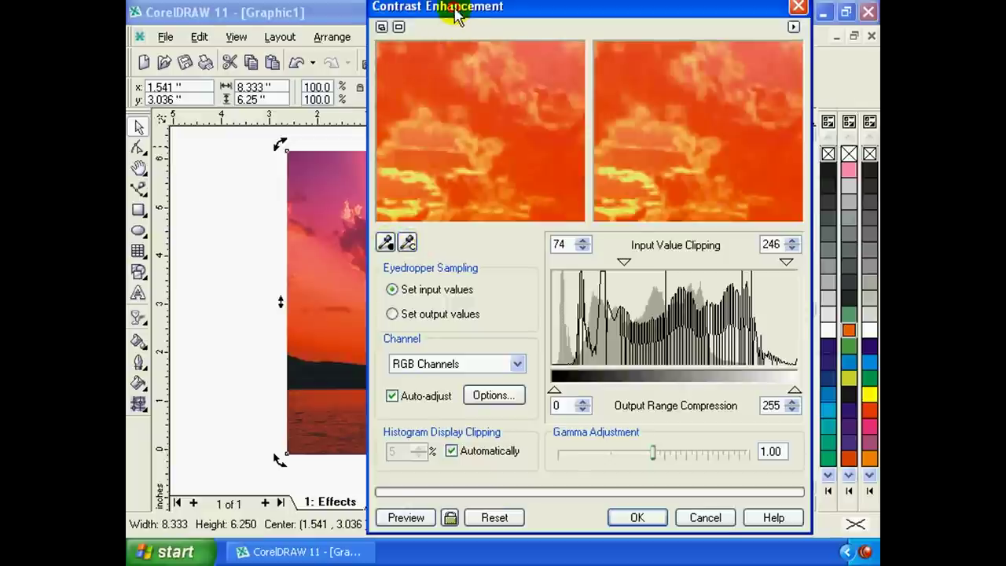
left_click_drag(455, 9, 529, 11)
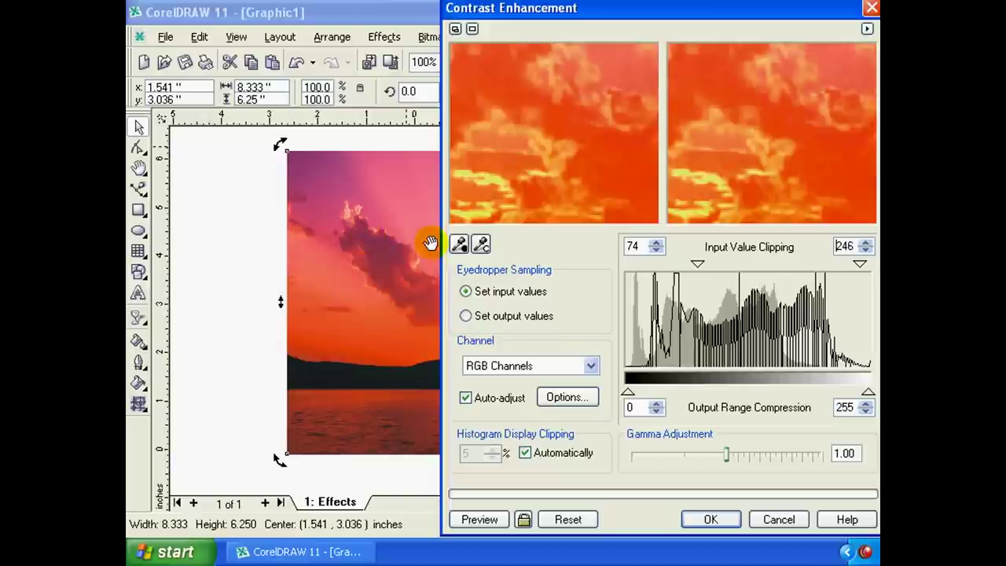
left_click_drag(516, 26, 569, 32)
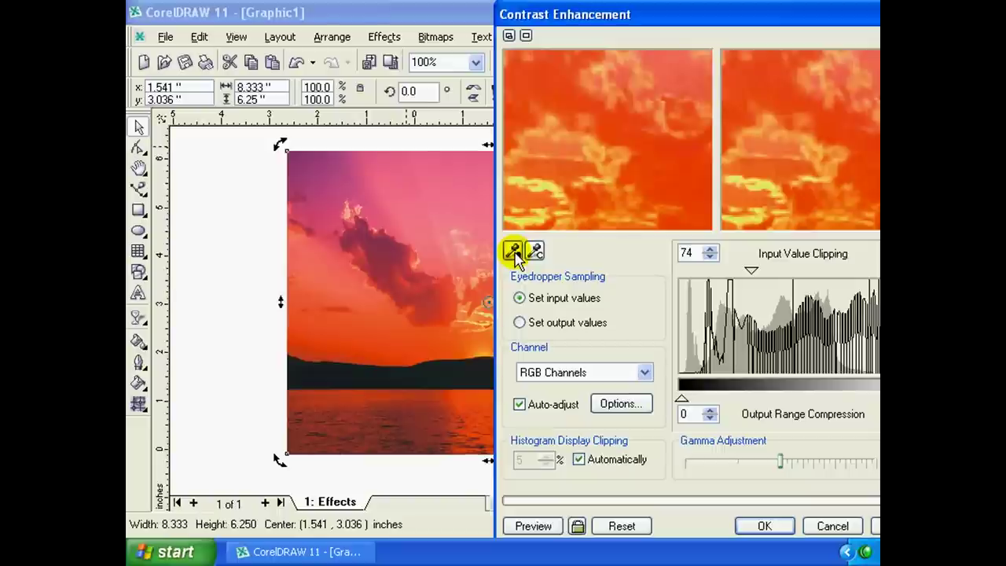
Sample the dark cloud to set input clipping to 103–169 and preview the stronger contrast.
left_click(515, 258)
left_click(513, 253)
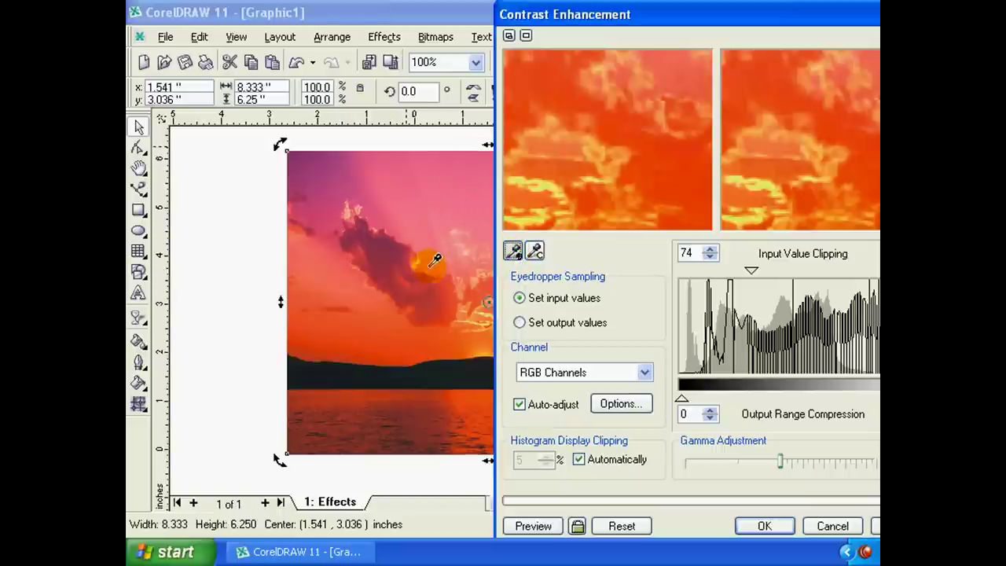
left_click(385, 250)
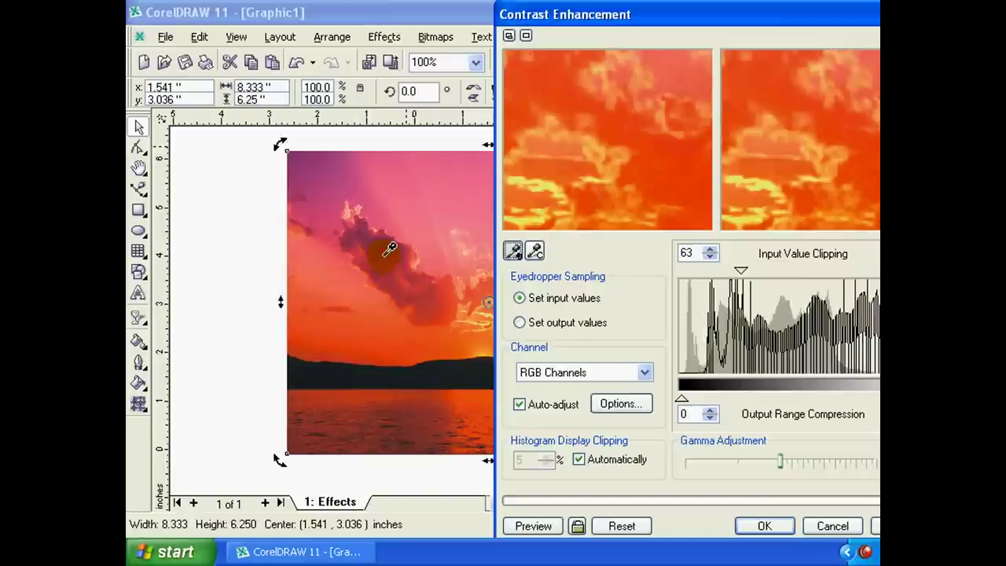
left_click_drag(593, 11, 541, 4)
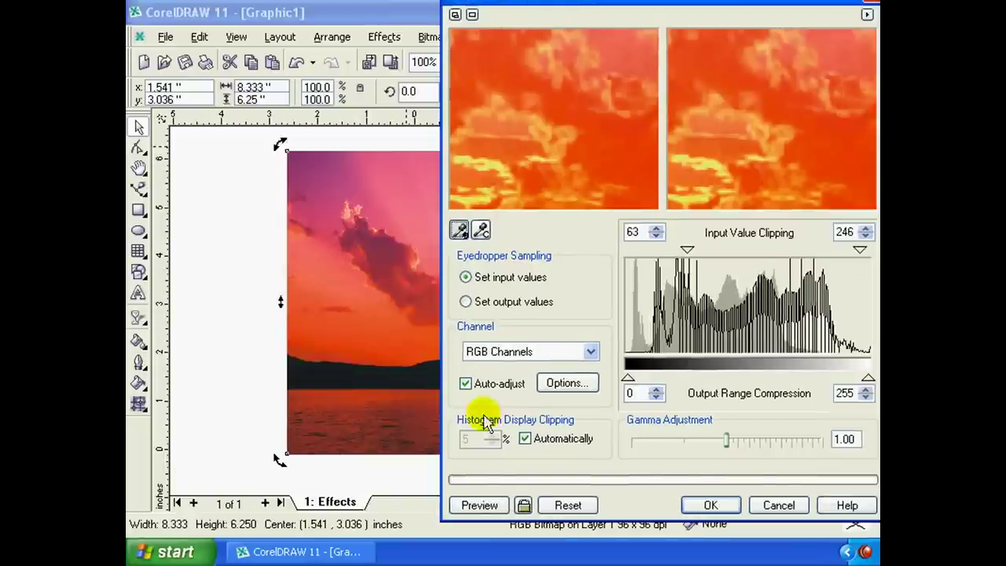
left_click(487, 506)
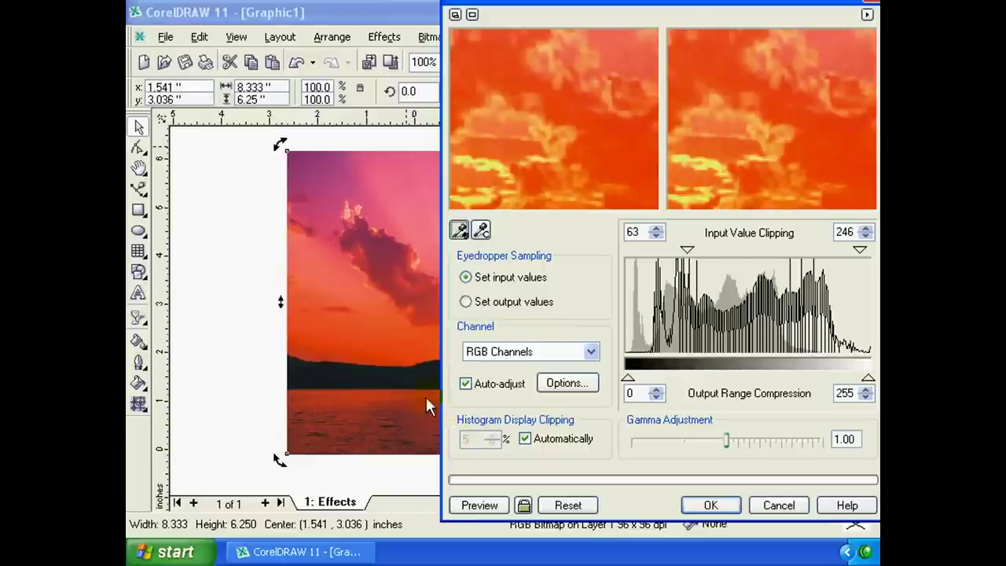
left_click(480, 507)
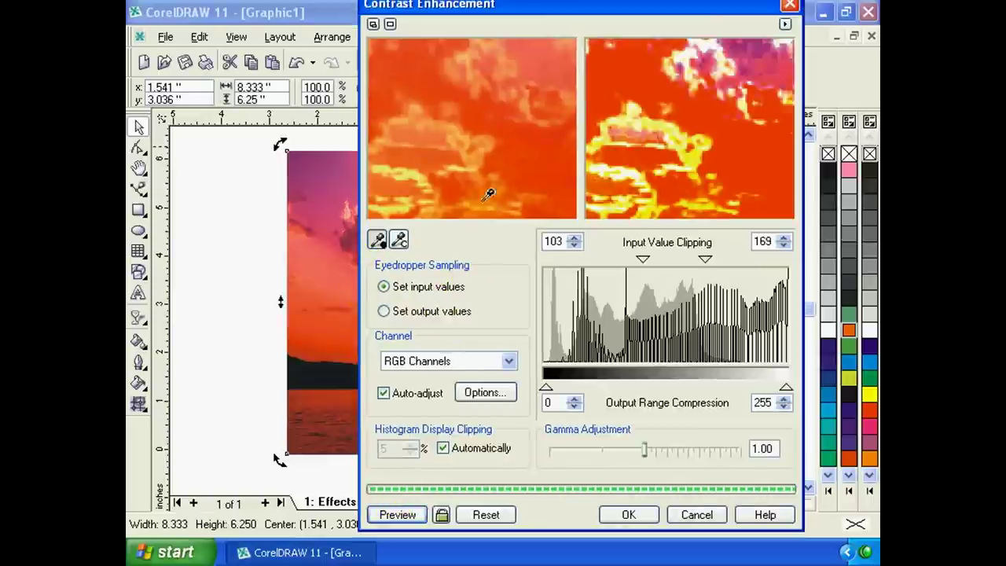
left_click_drag(583, 4, 574, 15)
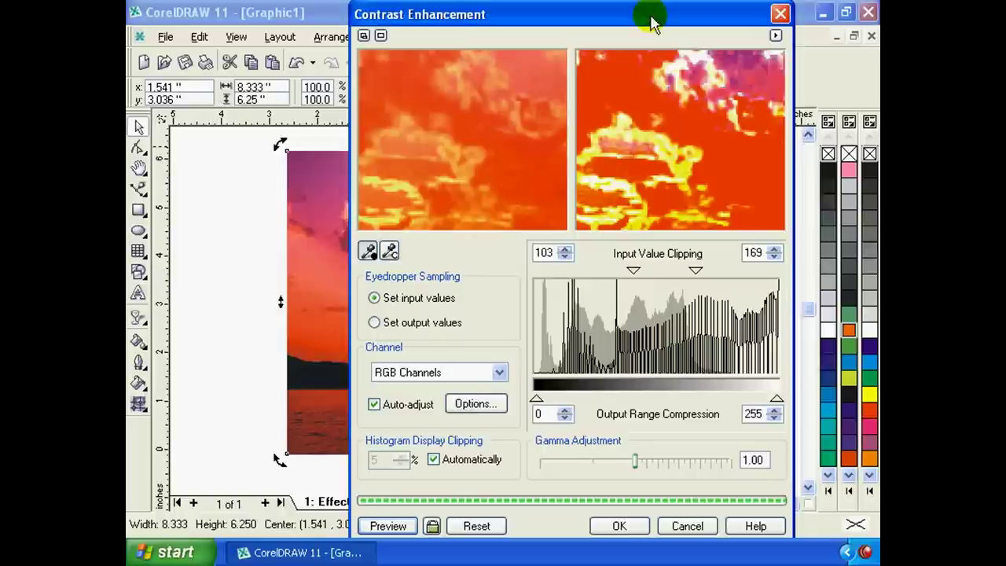
left_click_drag(651, 23, 677, 25)
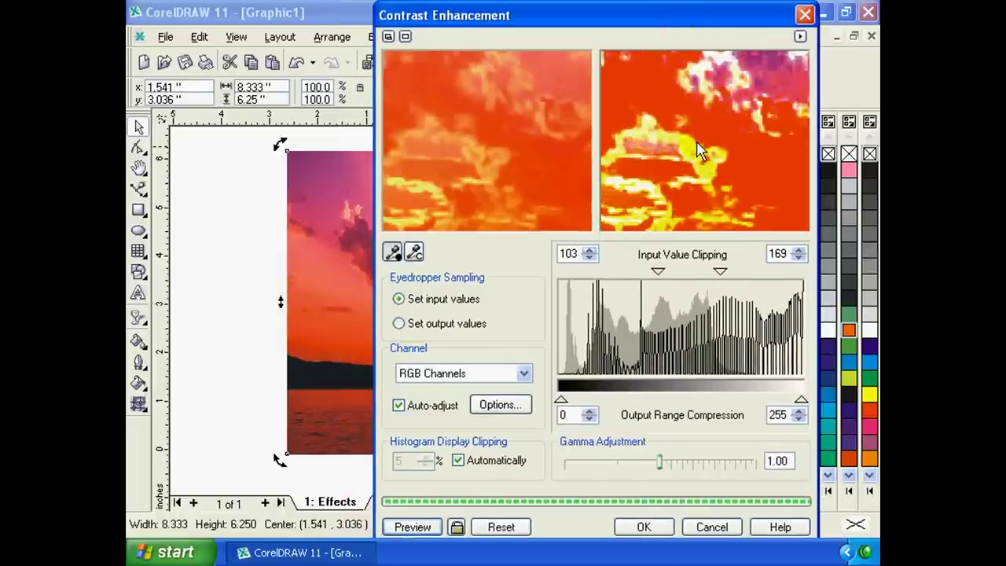
Switch the Contrast Enhancement channel to Red Channel.
left_click(515, 376)
left_click(540, 369)
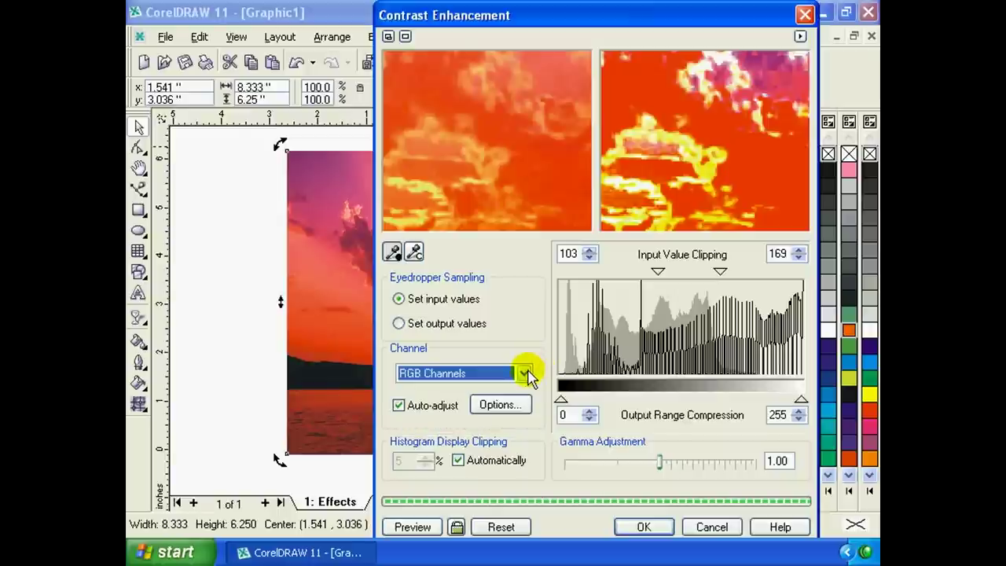
left_click(524, 372)
left_click(541, 368)
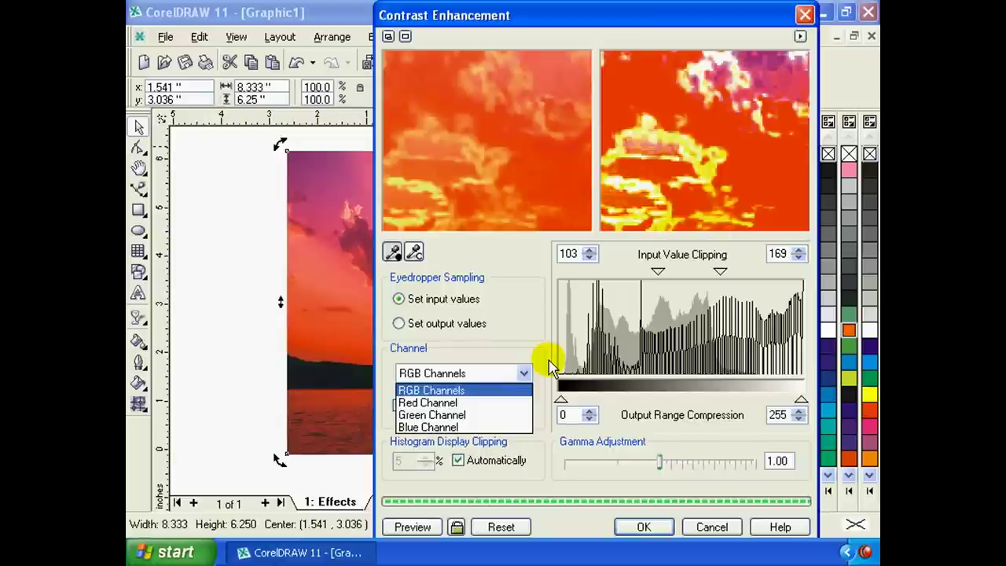
left_click(525, 372)
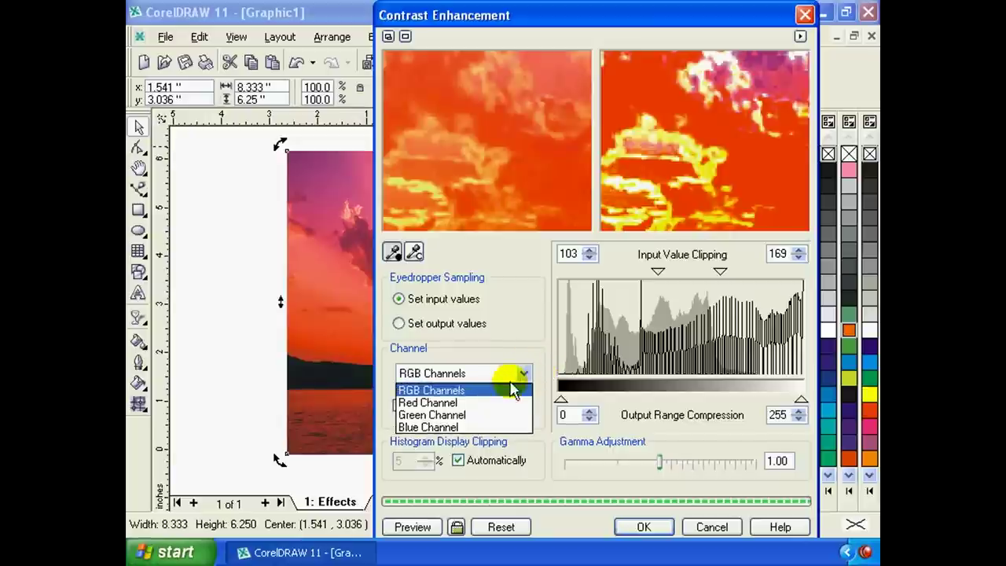
left_click(485, 403)
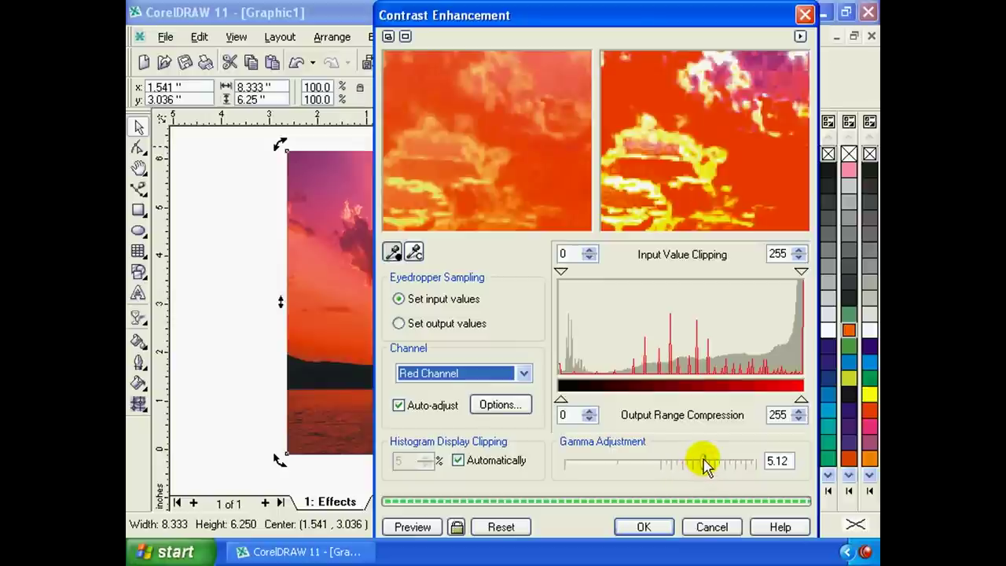
Set red gamma to 4.95 and upper input clipping to 129, then apply.
mouse_move(704, 463)
left_mouse_down()
mouse_move(672, 464)
mouse_move(703, 465)
left_mouse_up()
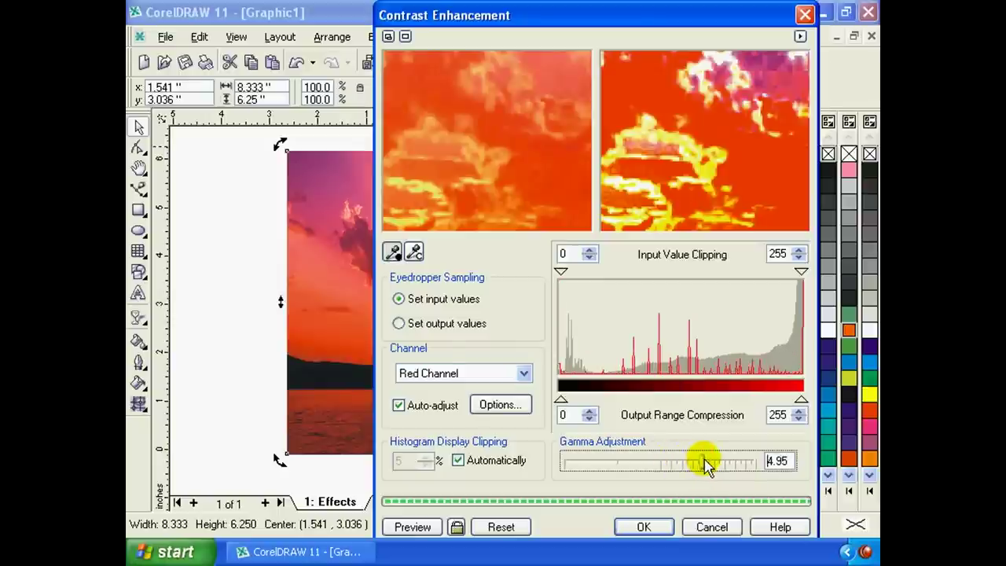
left_click(414, 527)
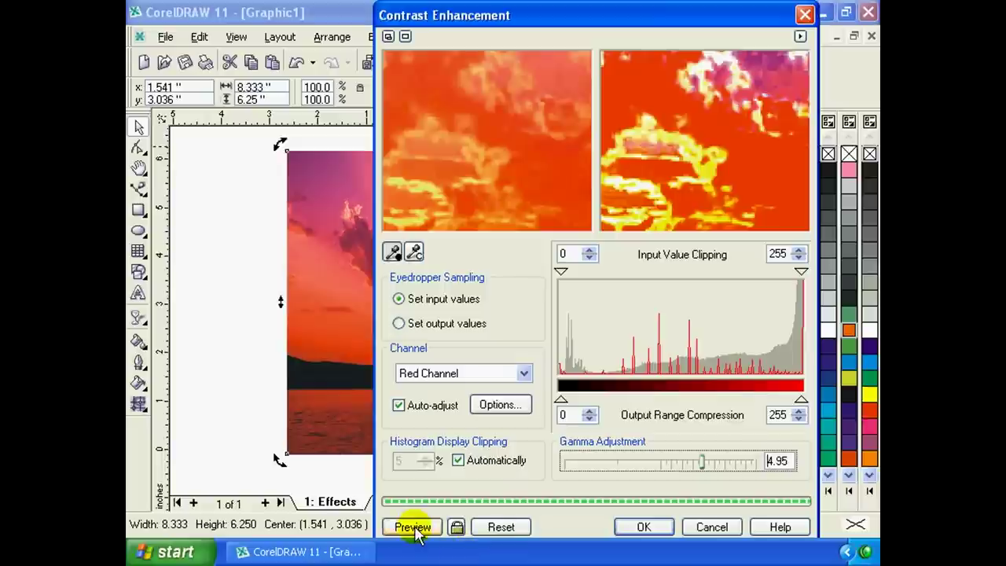
left_click(414, 527)
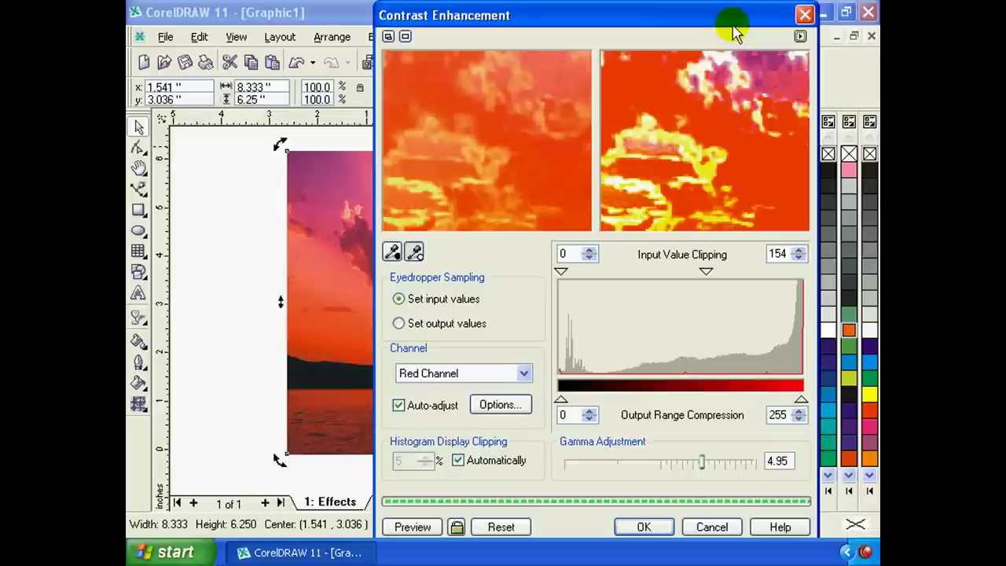
left_click(801, 36)
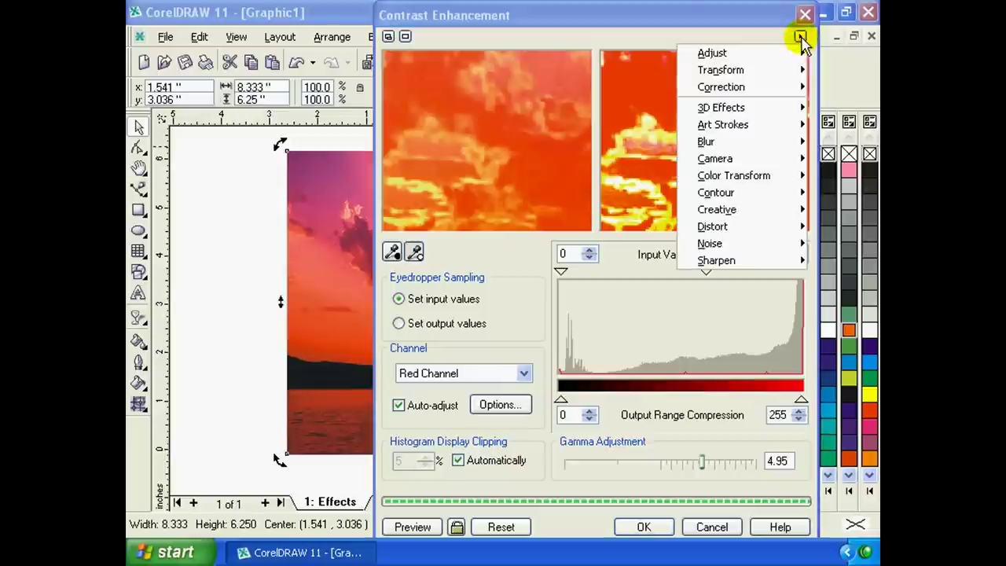
mouse_move(712, 53)
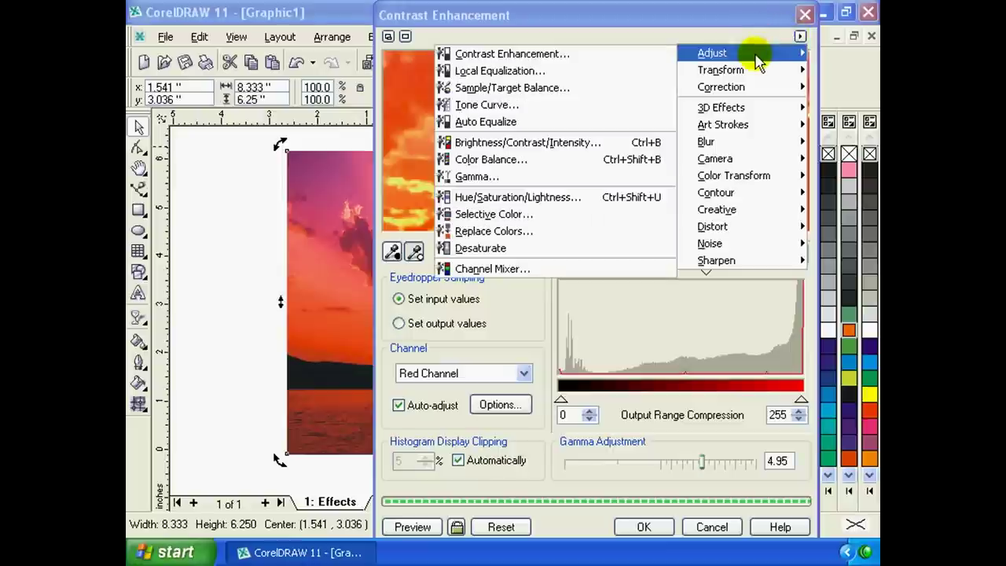
left_click(629, 81)
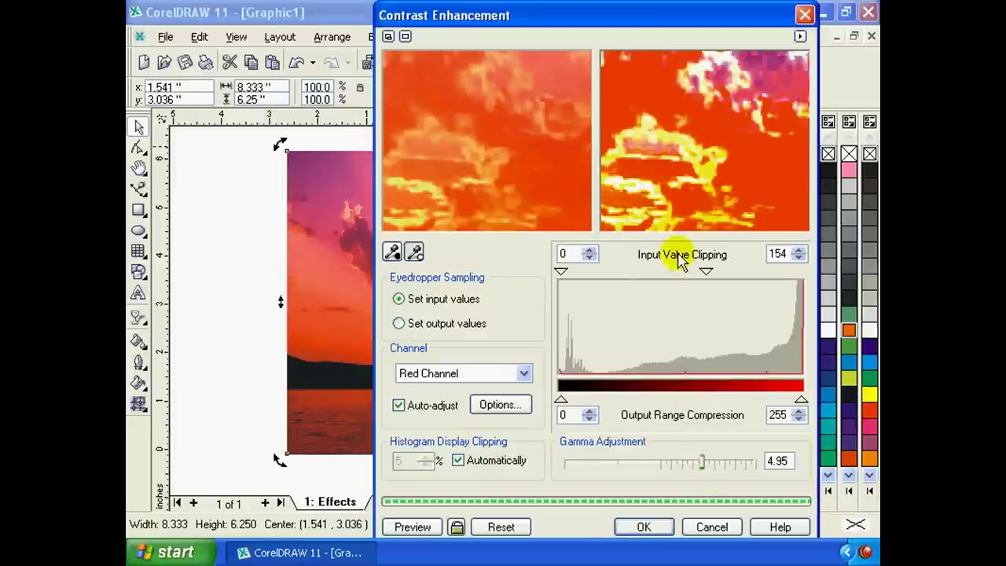
left_click_drag(798, 256, 802, 278)
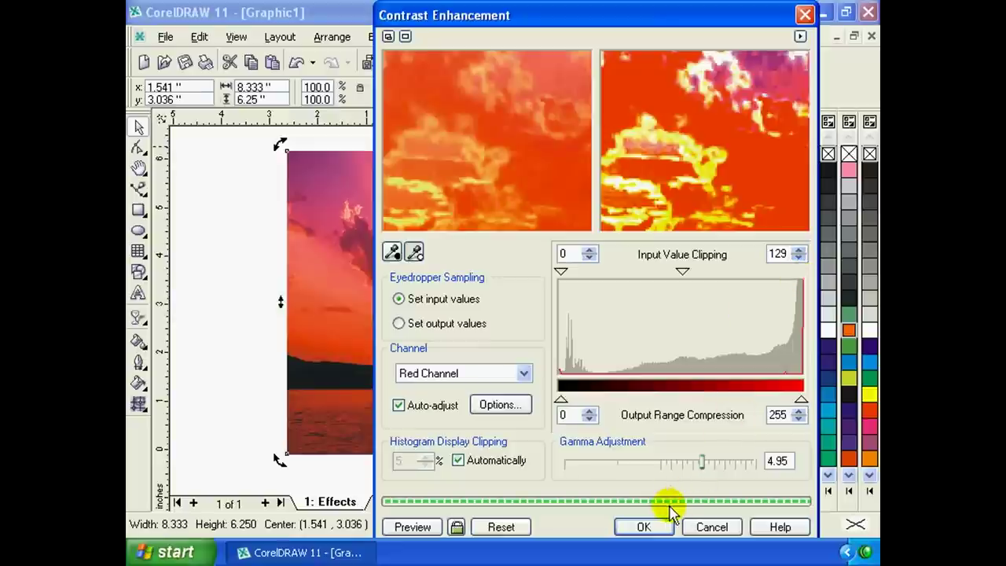
left_click(666, 534)
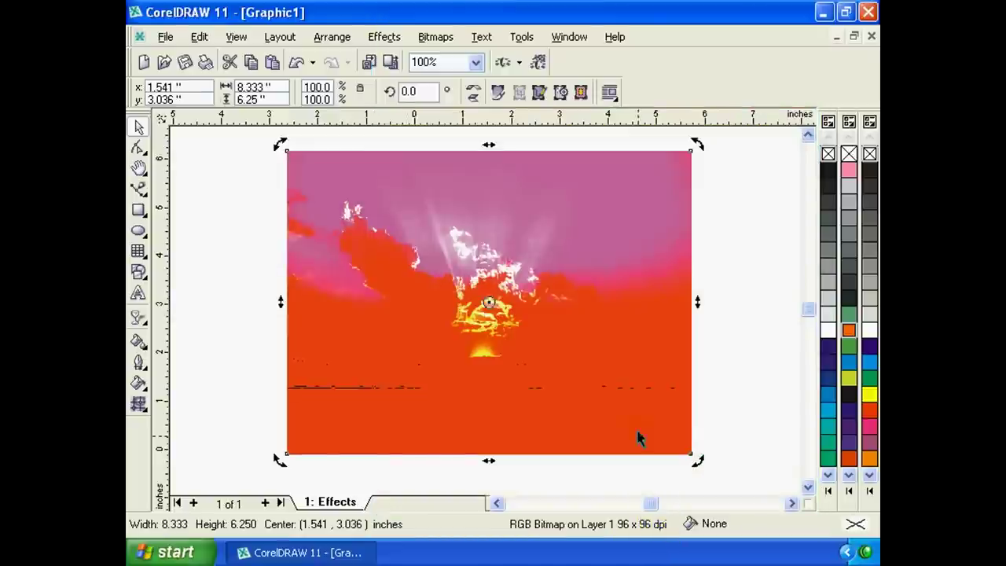
Undo the contrast enhancement and open Local Equalization with before/after previews.
key("ctrl+z")
left_click(383, 36)
mouse_move(396, 56)
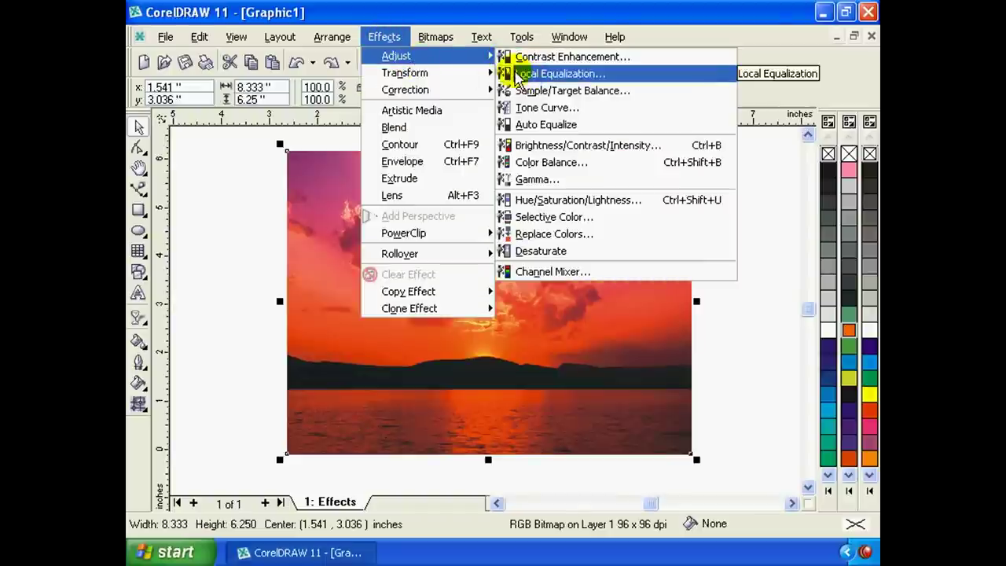
left_click(519, 73)
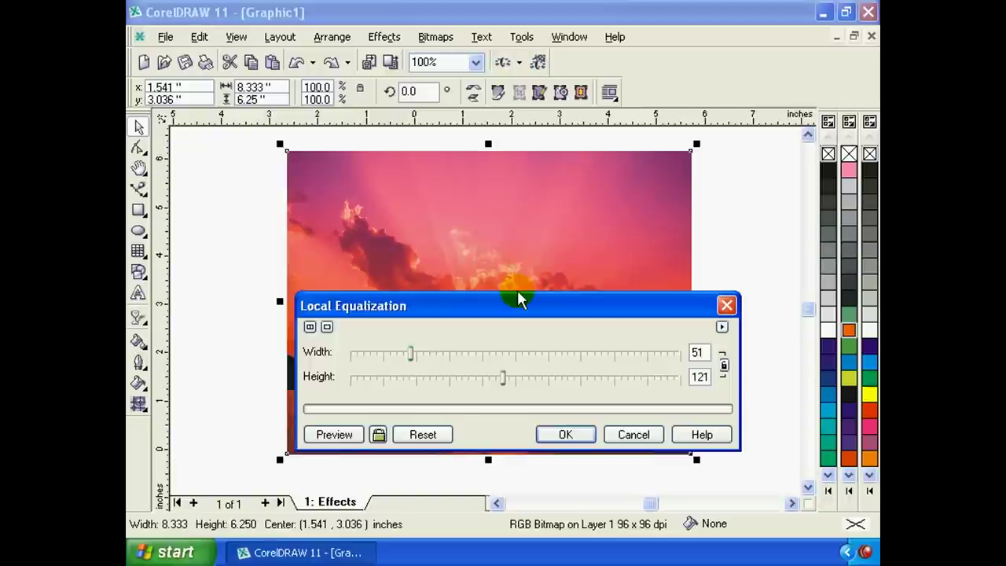
left_click_drag(458, 309, 527, 271)
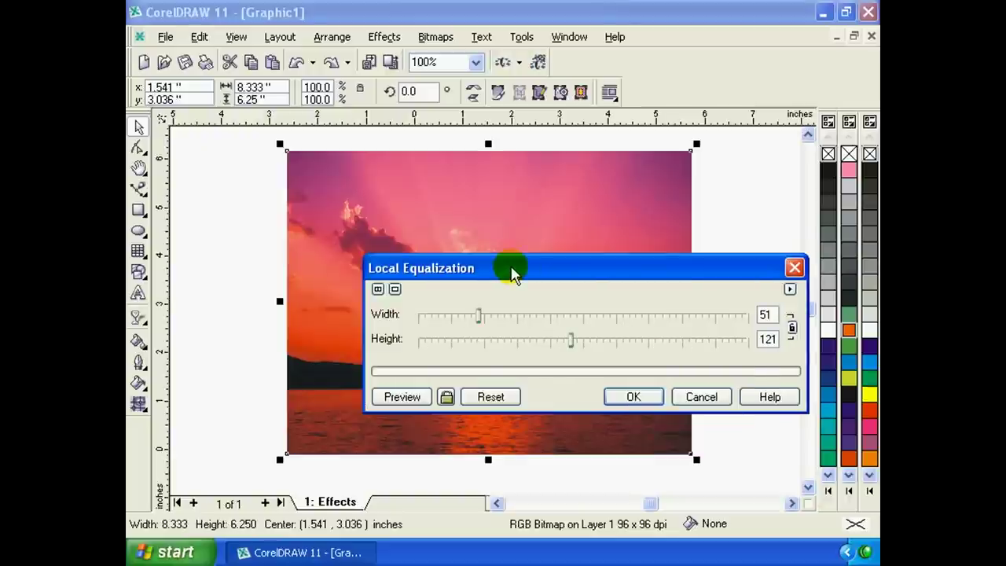
left_click_drag(410, 278, 410, 268)
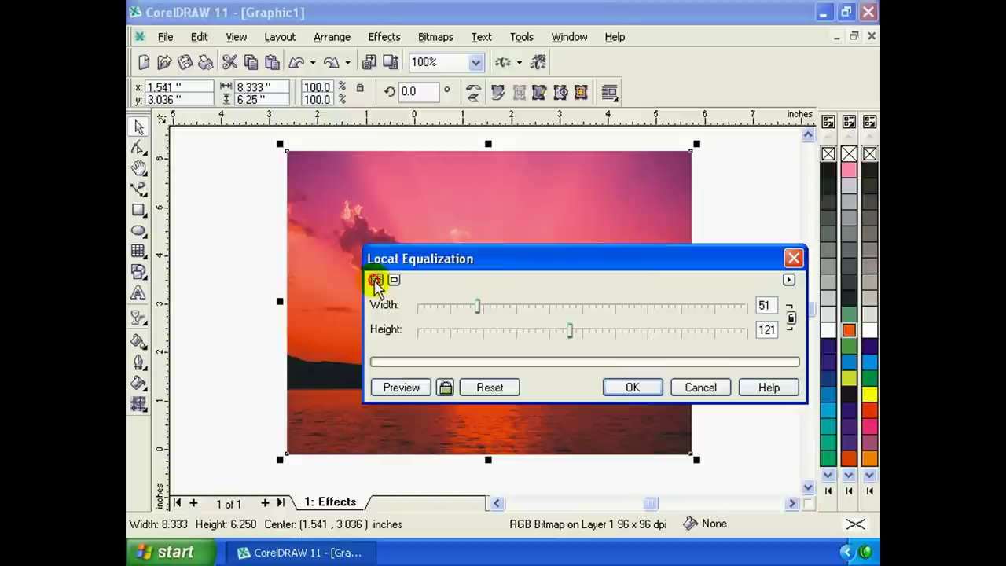
left_click(375, 280)
left_click_drag(519, 204, 473, 128)
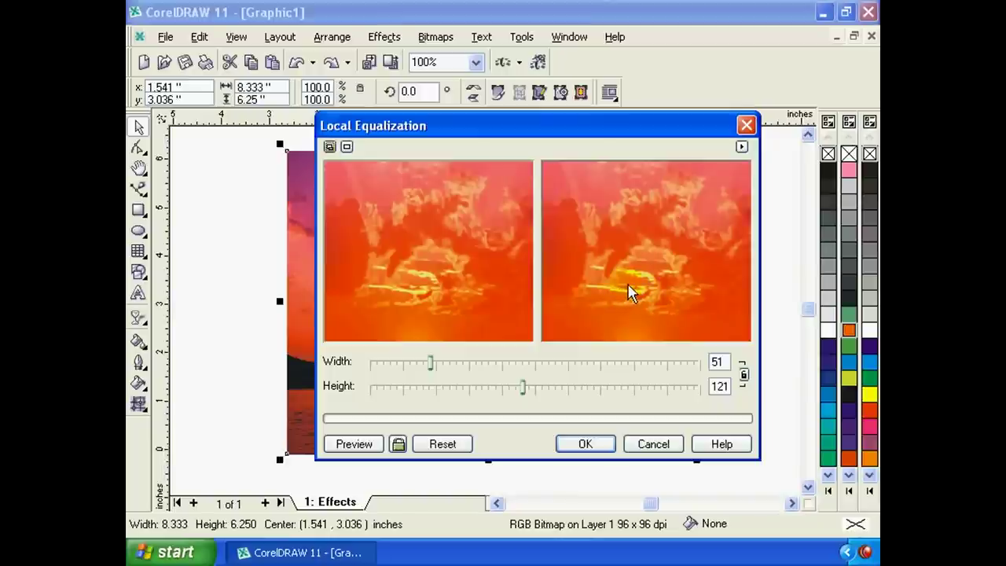
Link Local Equalization width and height and set both to 89, panning the previews.
left_click(354, 363)
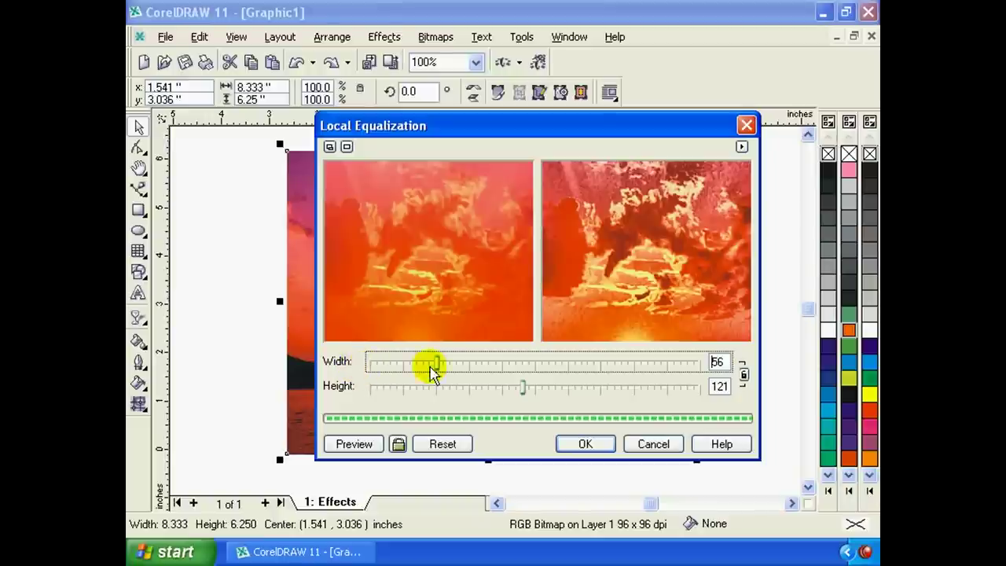
left_click_drag(438, 366, 456, 363)
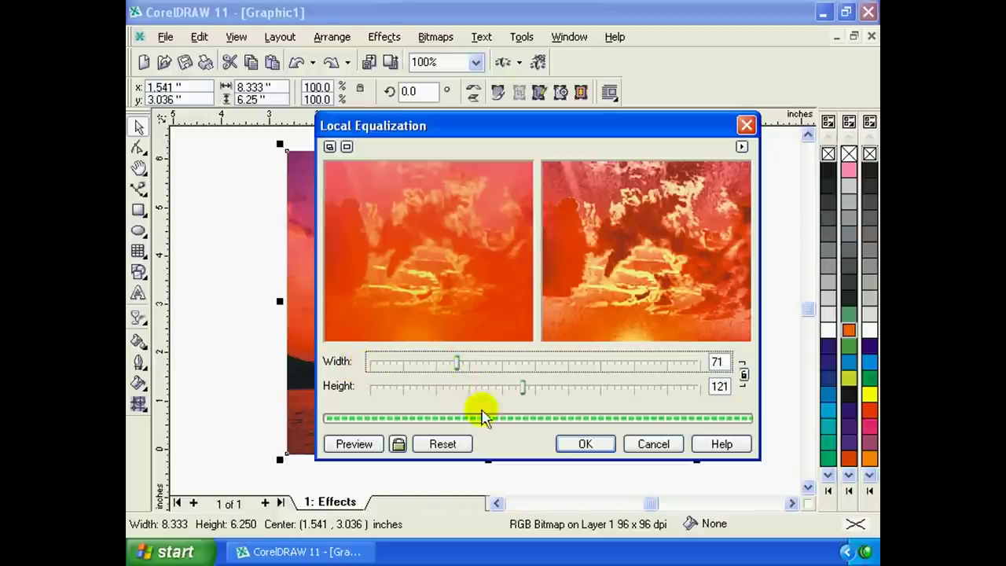
left_click_drag(518, 391, 513, 390)
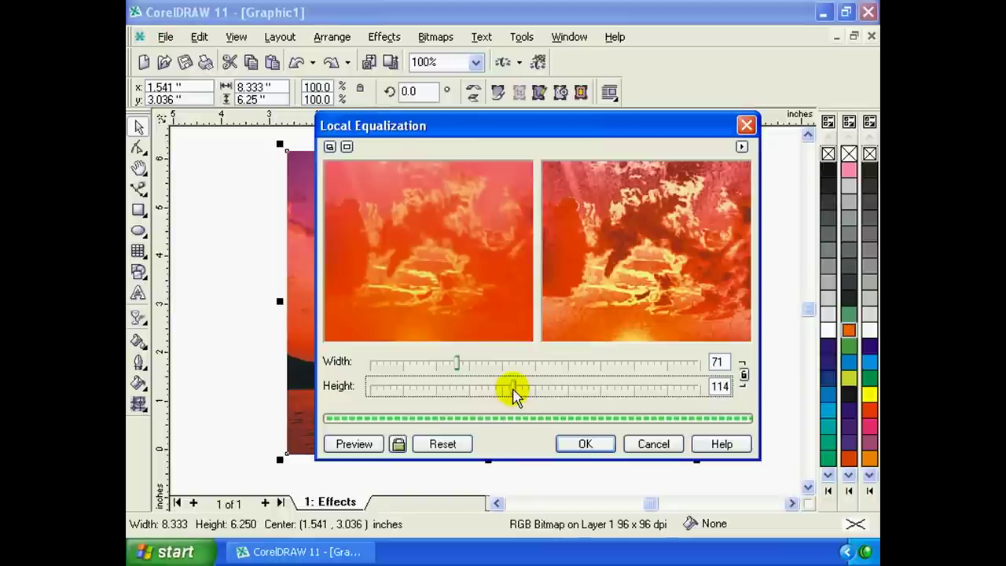
left_click(744, 376)
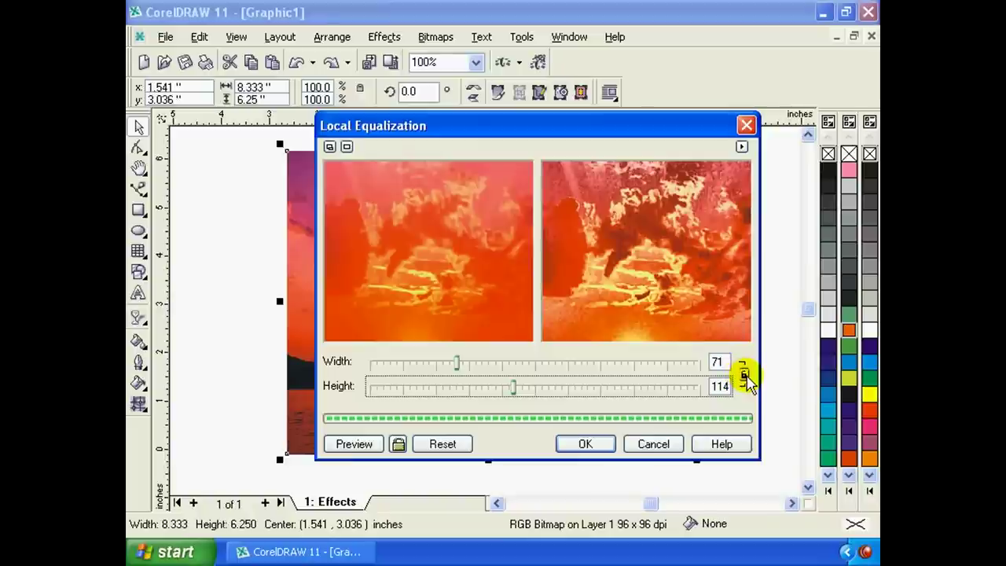
left_click(744, 377)
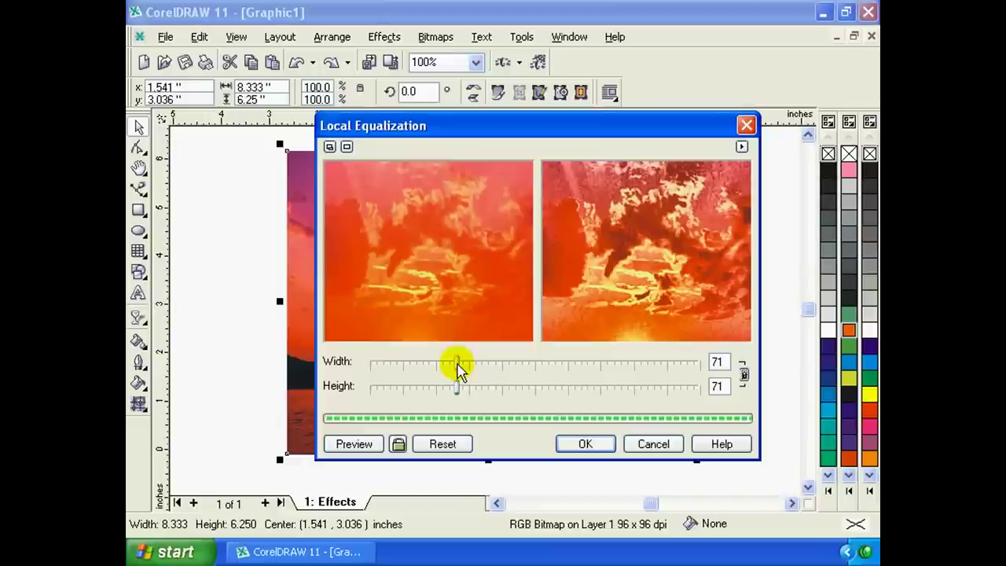
mouse_move(456, 365)
left_mouse_down()
mouse_move(405, 366)
mouse_move(494, 369)
left_mouse_up()
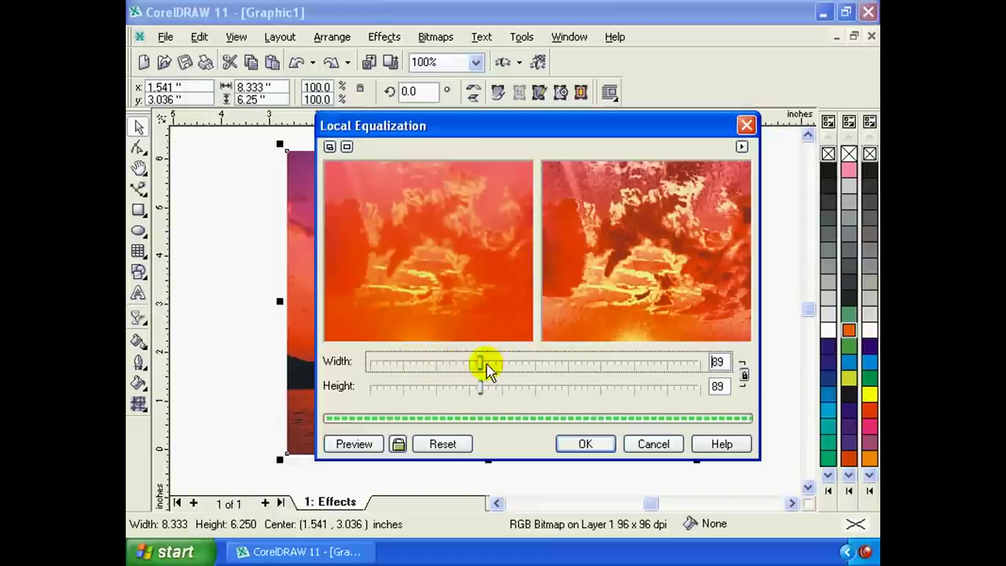
left_click_drag(464, 242, 586, 259)
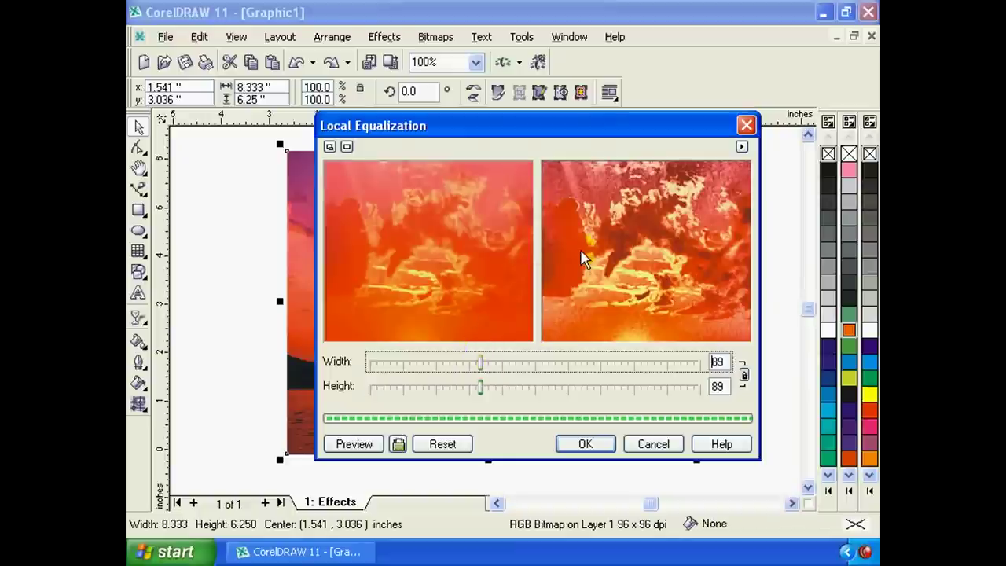
left_click_drag(489, 238, 428, 243)
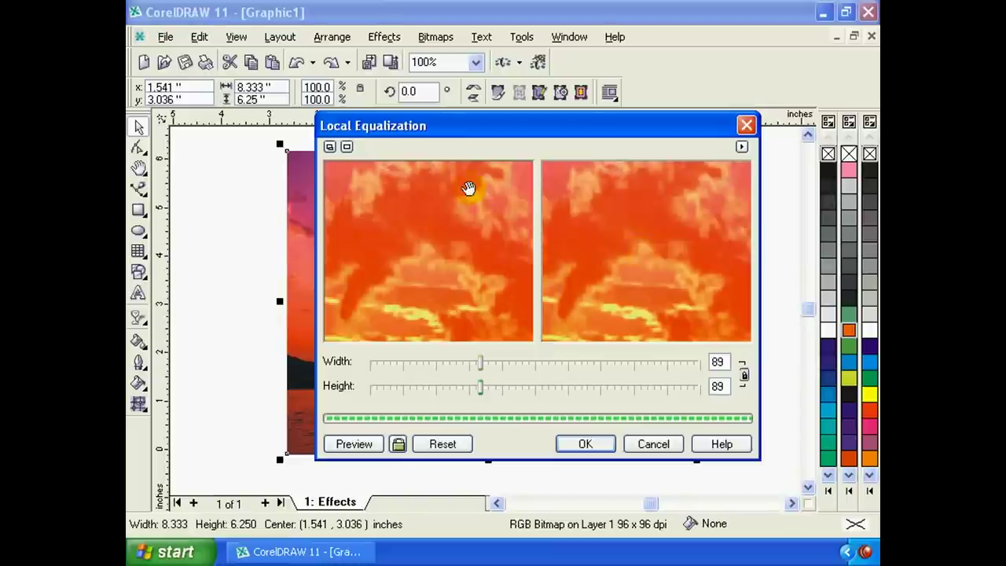
left_click(346, 147)
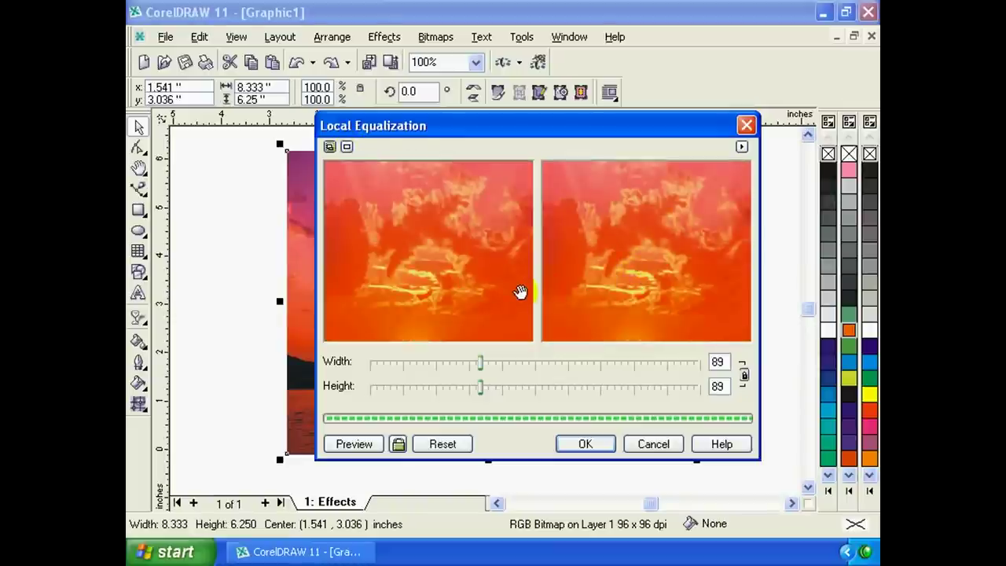
Raise the linked width and height to 121 and apply Local Equalization.
left_click(449, 443)
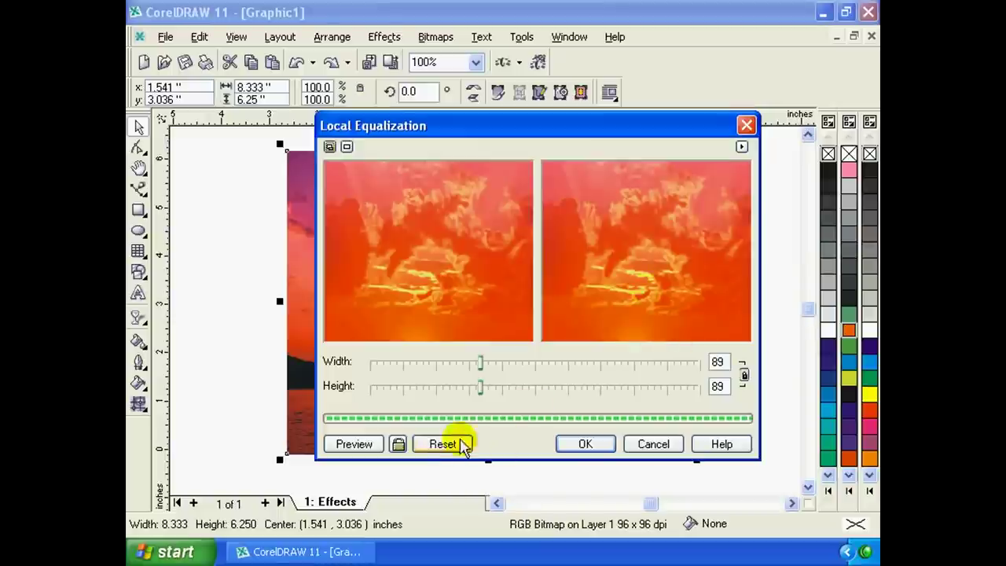
left_click(453, 446)
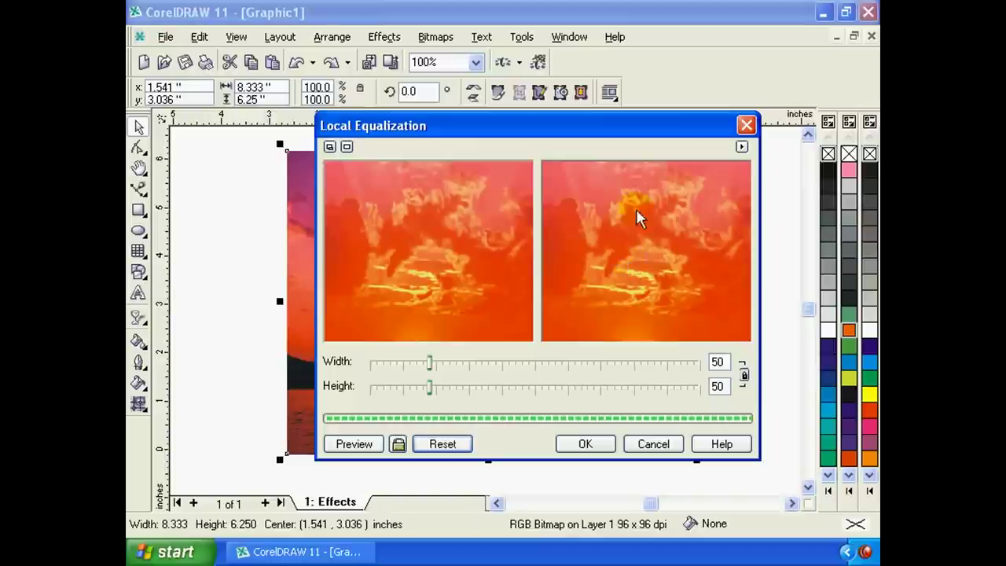
mouse_move(429, 386)
left_mouse_down()
mouse_move(466, 386)
mouse_move(449, 364)
mouse_move(466, 363)
mouse_move(450, 363)
left_mouse_up()
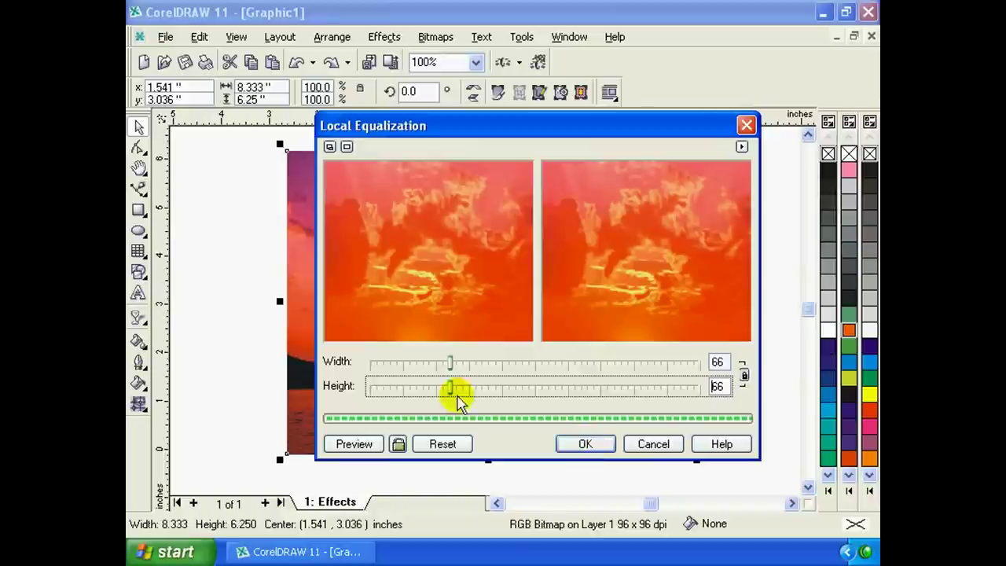
left_click_drag(450, 386, 522, 364)
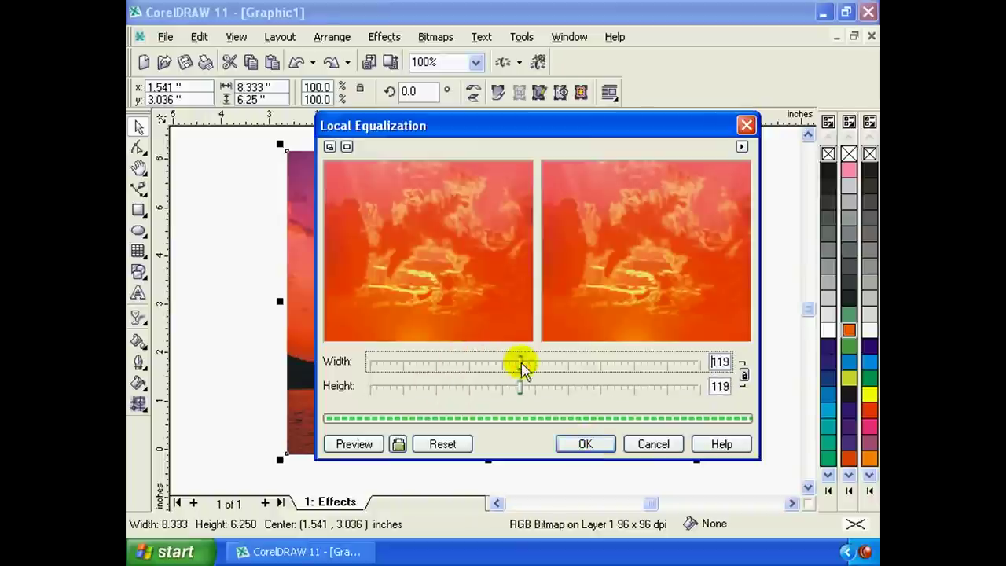
left_click(585, 444)
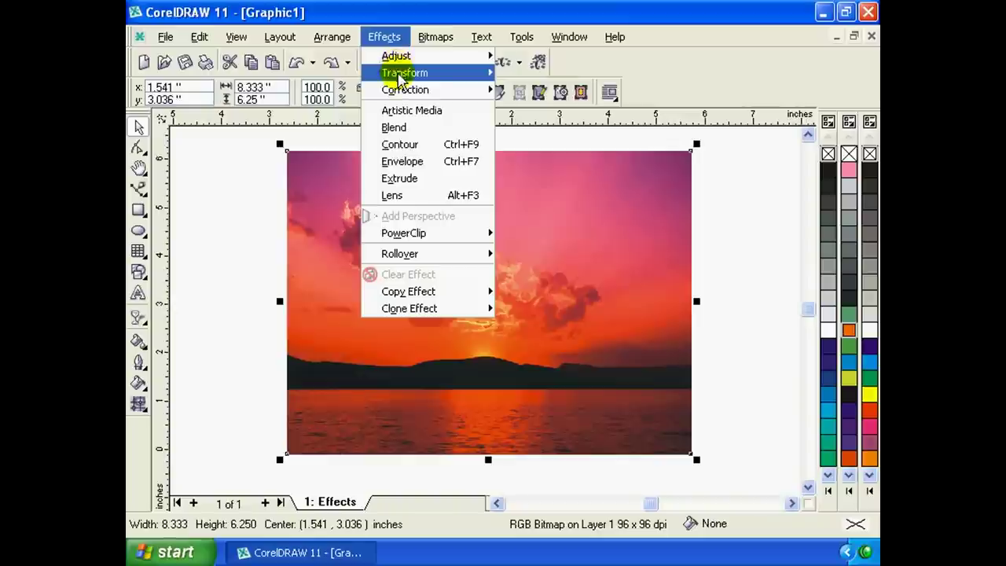
mouse_move(396, 56)
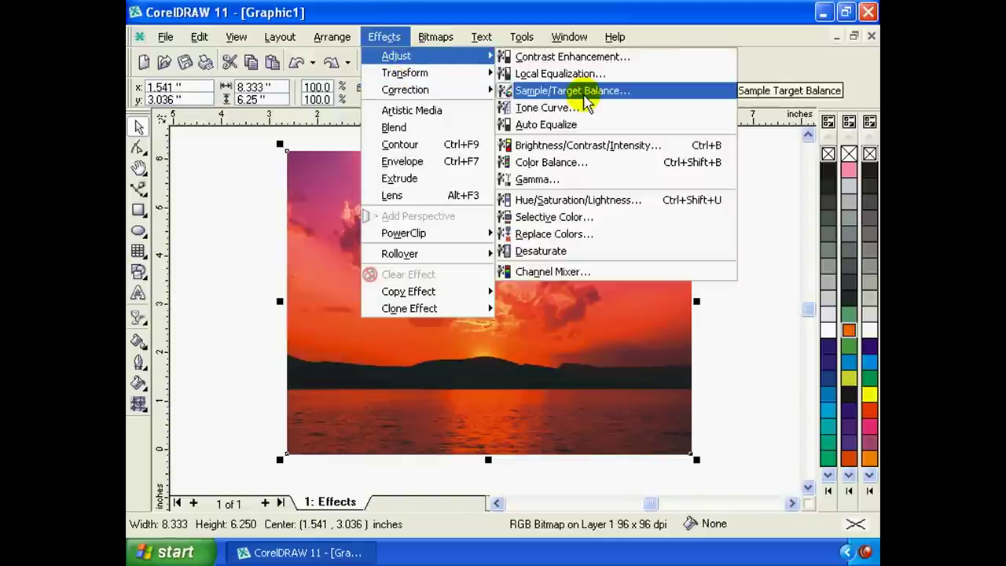
Open Sample/Target Balance and view the Red, then Green Channel histogram.
left_click(581, 92)
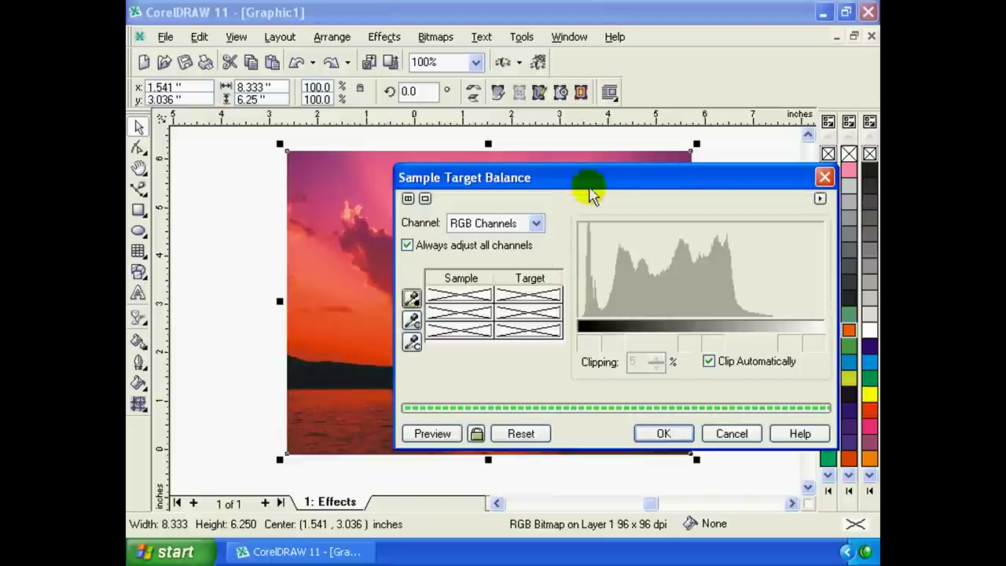
left_click_drag(595, 179, 597, 191)
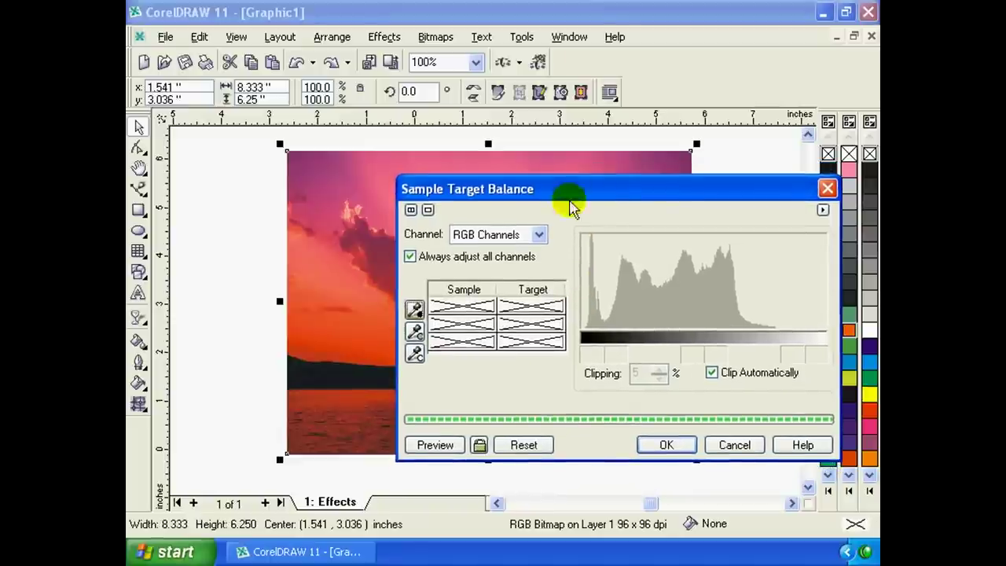
left_click(539, 234)
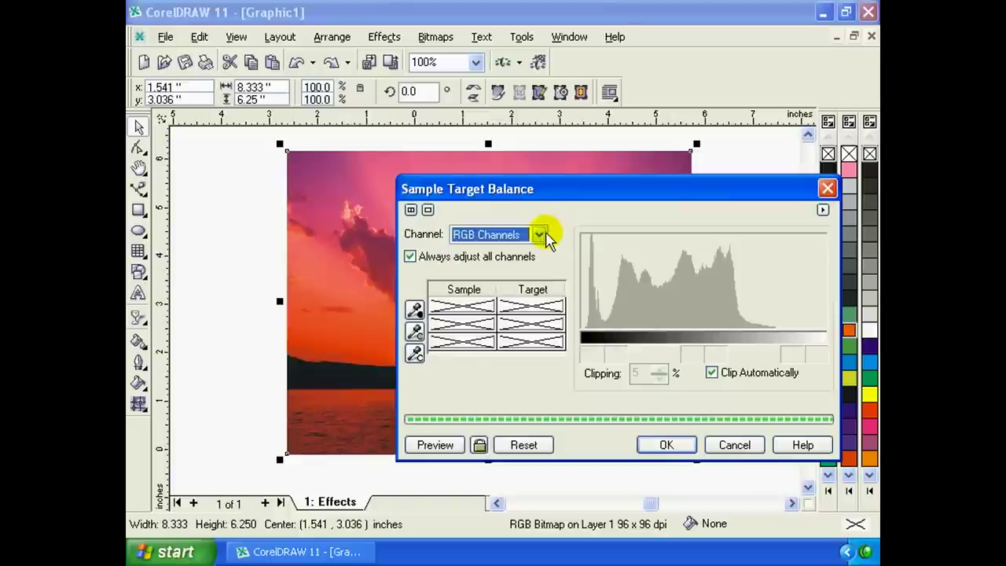
left_click(549, 235)
left_click(550, 236)
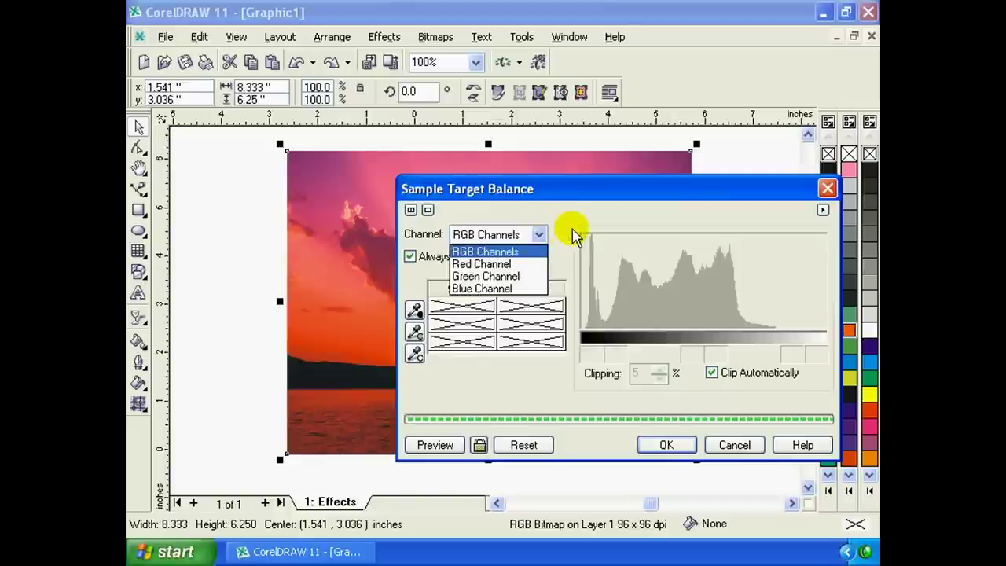
left_click(573, 232)
left_click(539, 234)
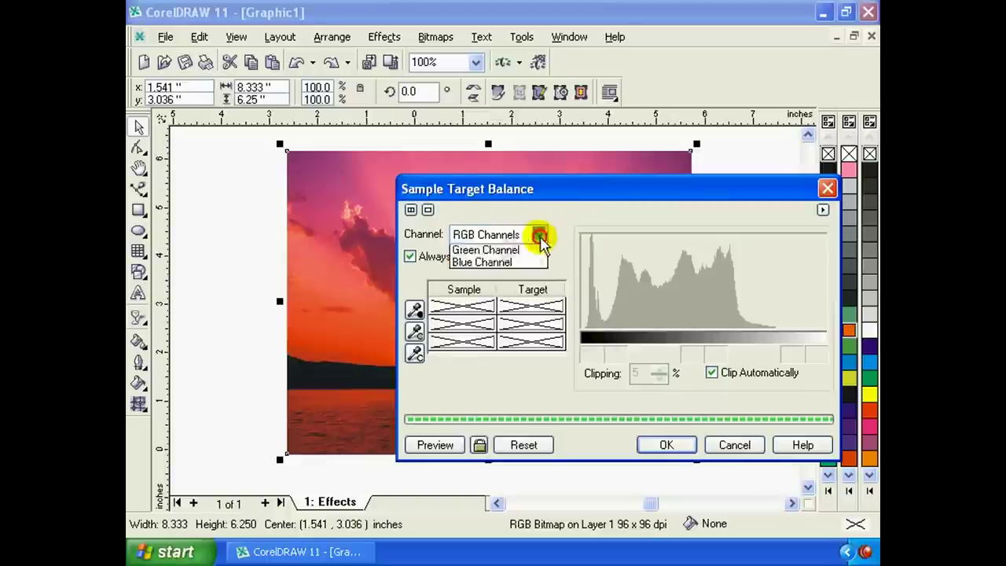
left_click(530, 265)
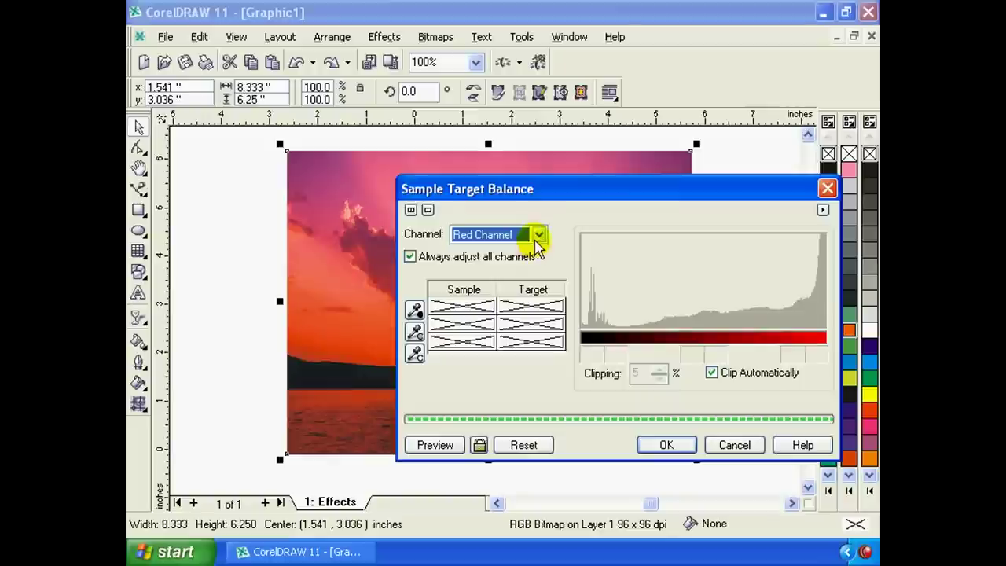
left_click(538, 234)
left_click(518, 277)
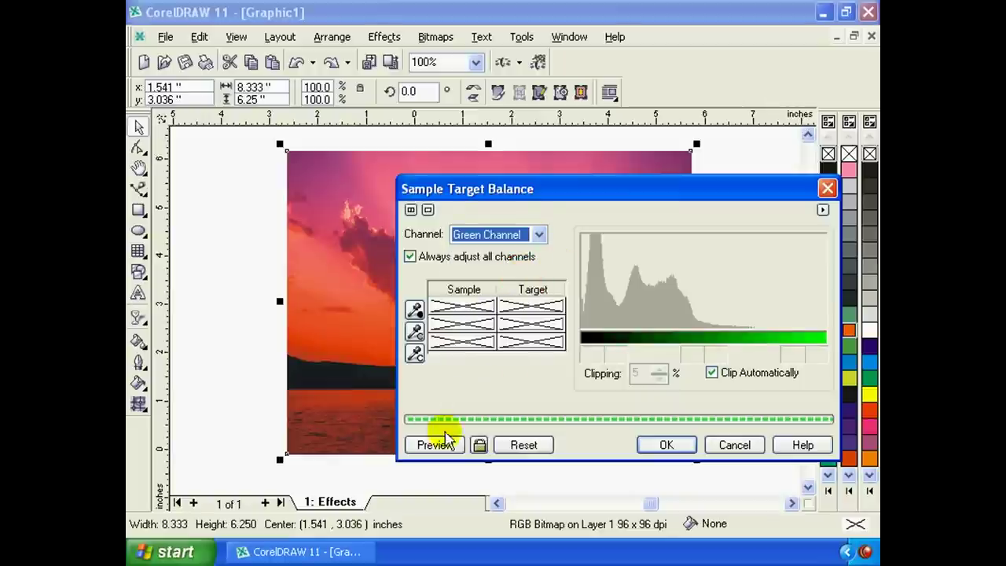
left_click(440, 445)
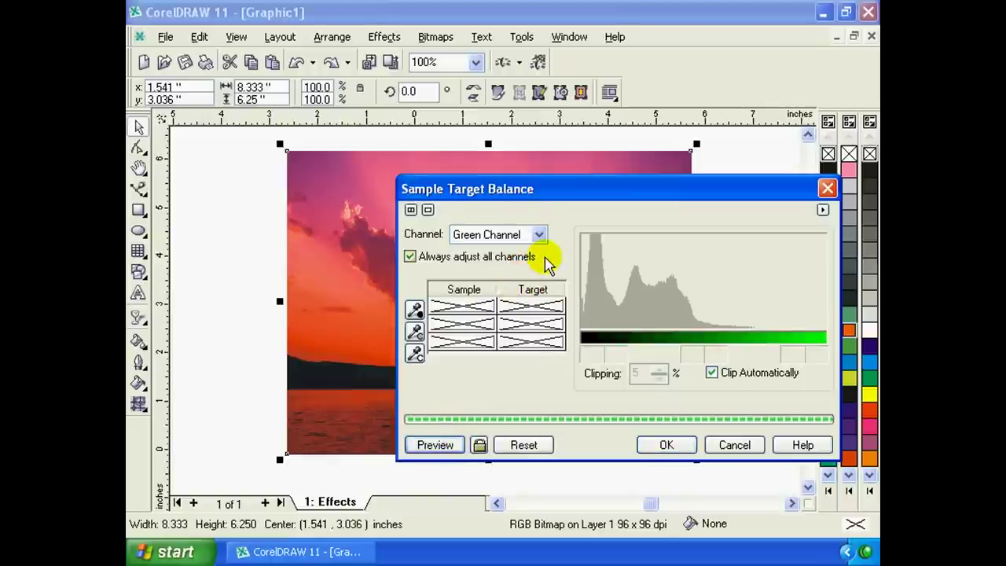
left_click_drag(519, 193, 528, 195)
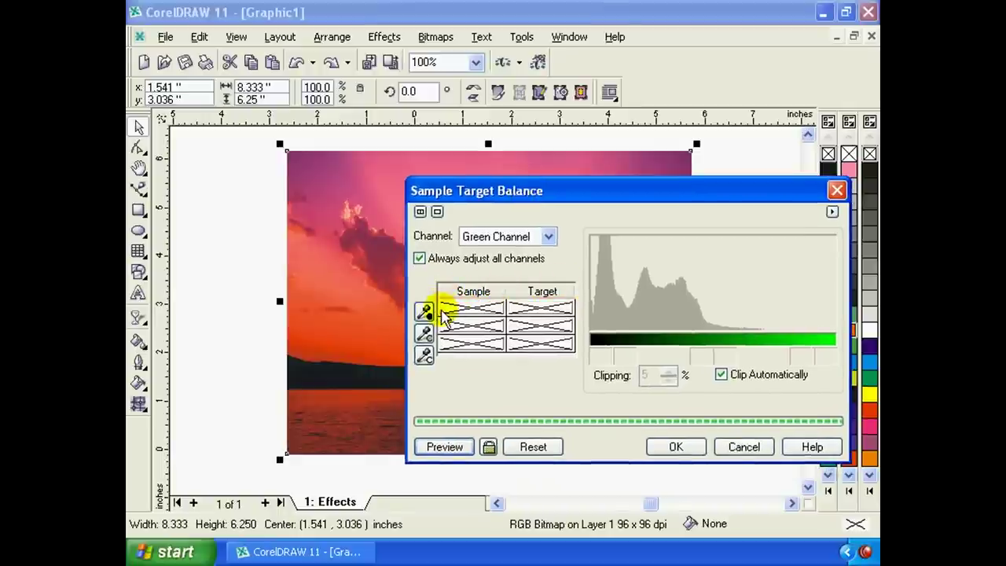
Sample magenta sky and red reference colours, preview, then resample pink sky as highlight.
left_click(424, 315)
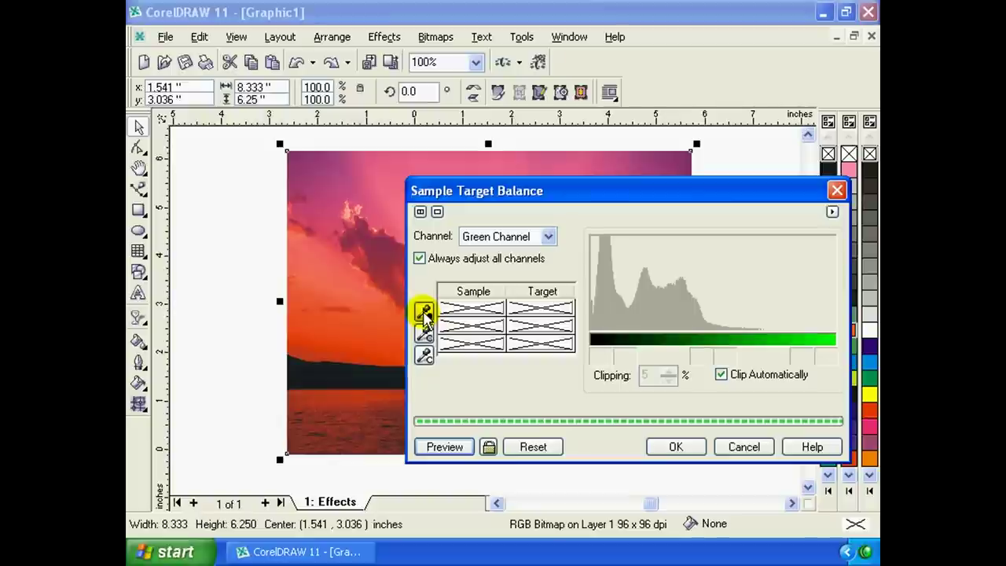
left_click(424, 314)
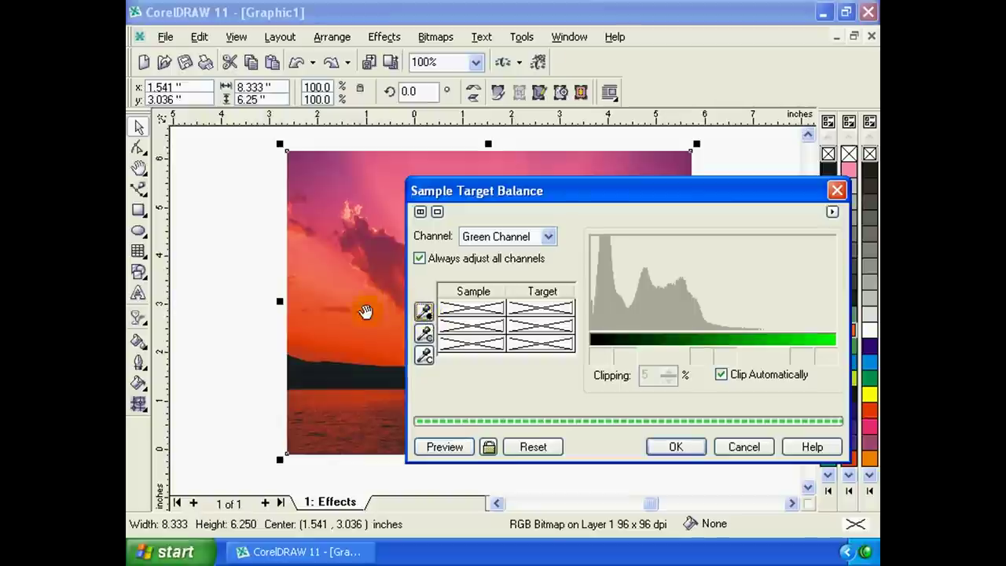
left_click_drag(495, 190, 531, 176)
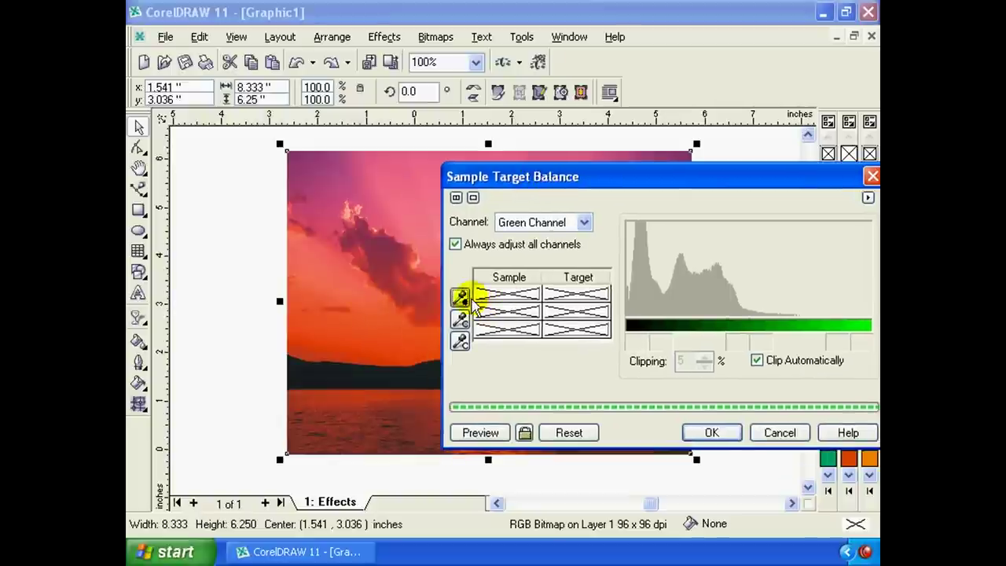
left_click(459, 297)
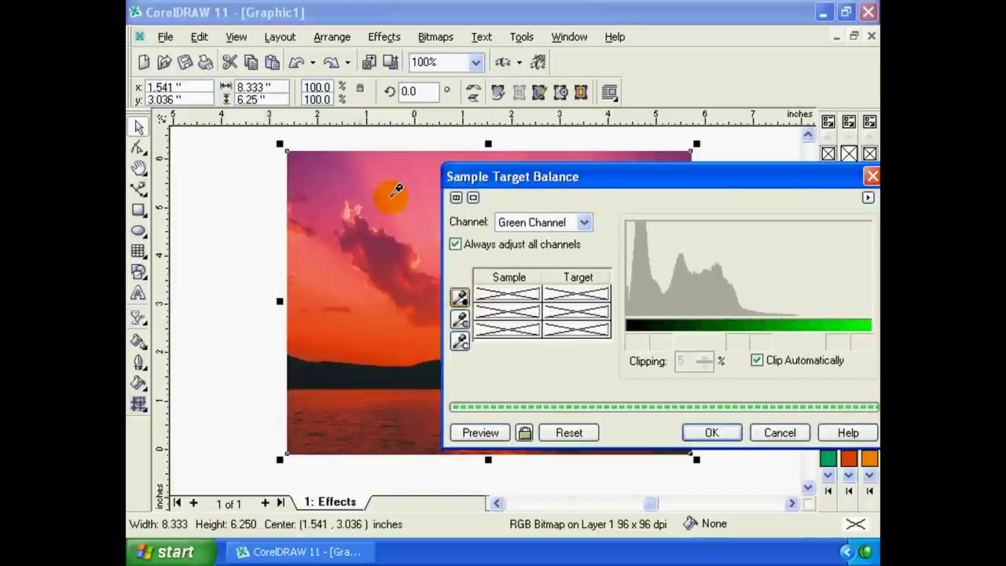
left_click(333, 180)
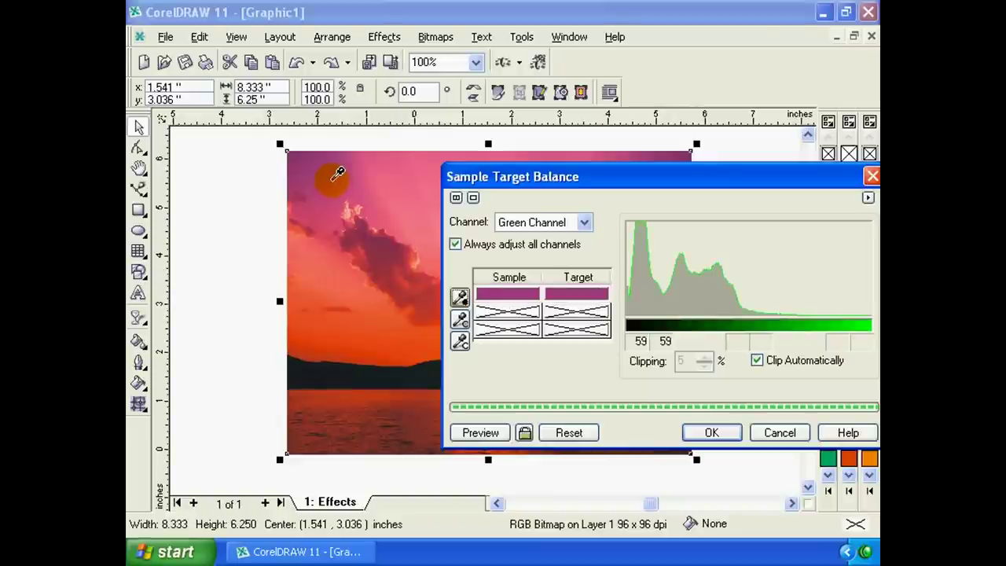
left_click(460, 320)
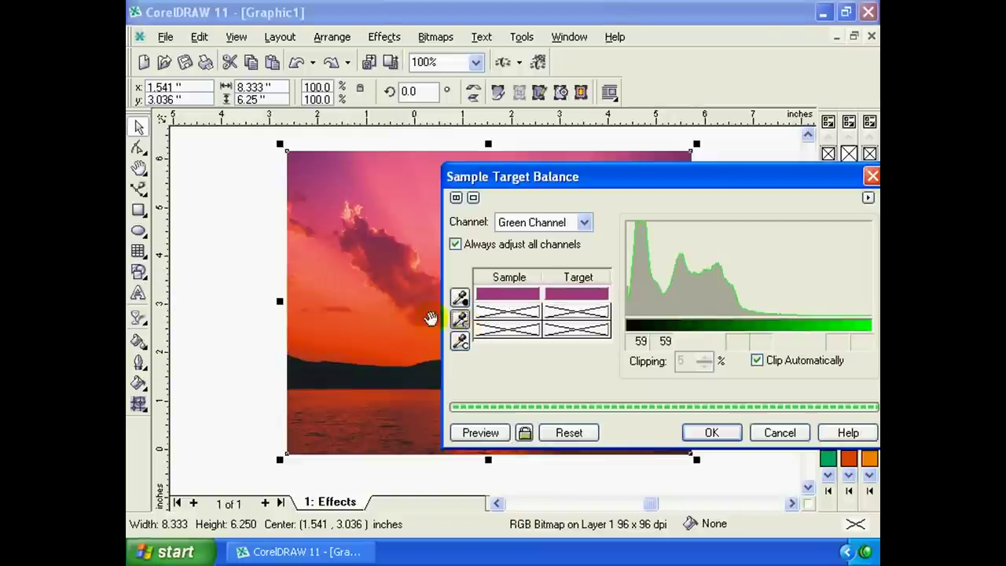
left_click(376, 320)
left_click(478, 433)
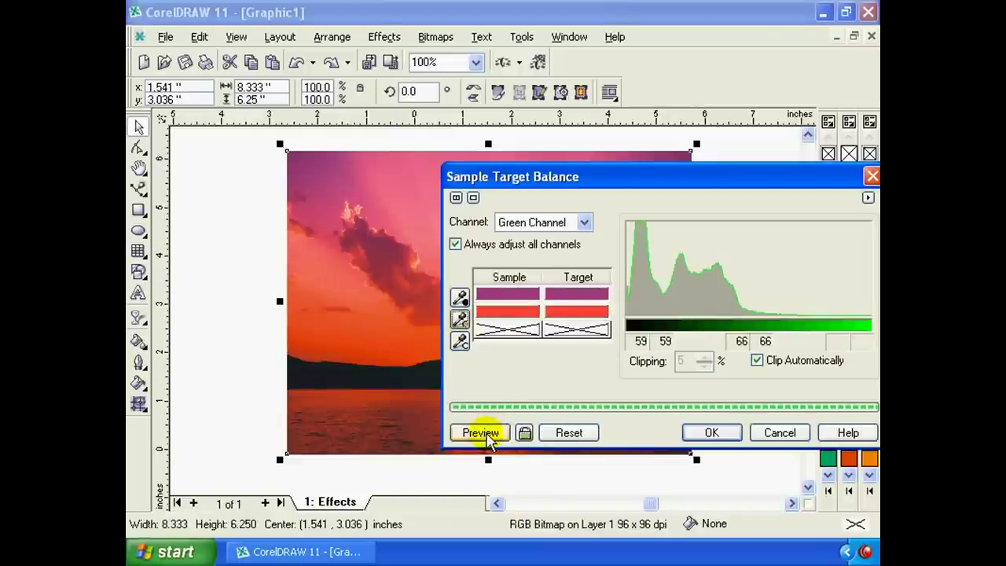
mouse_move(667, 187)
left_mouse_down()
mouse_move(673, 157)
mouse_move(661, 142)
left_mouse_up()
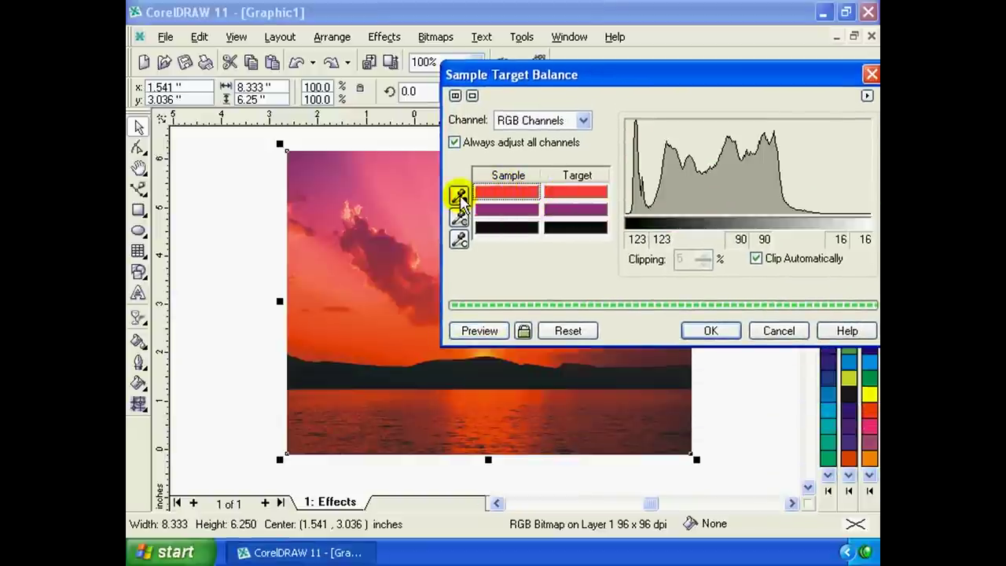
left_click(460, 196)
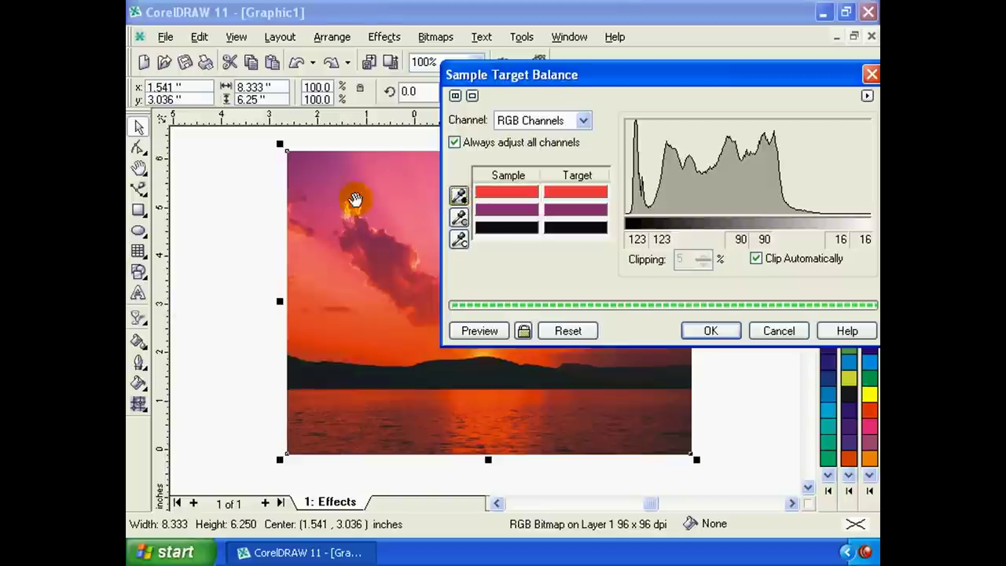
left_click(401, 187)
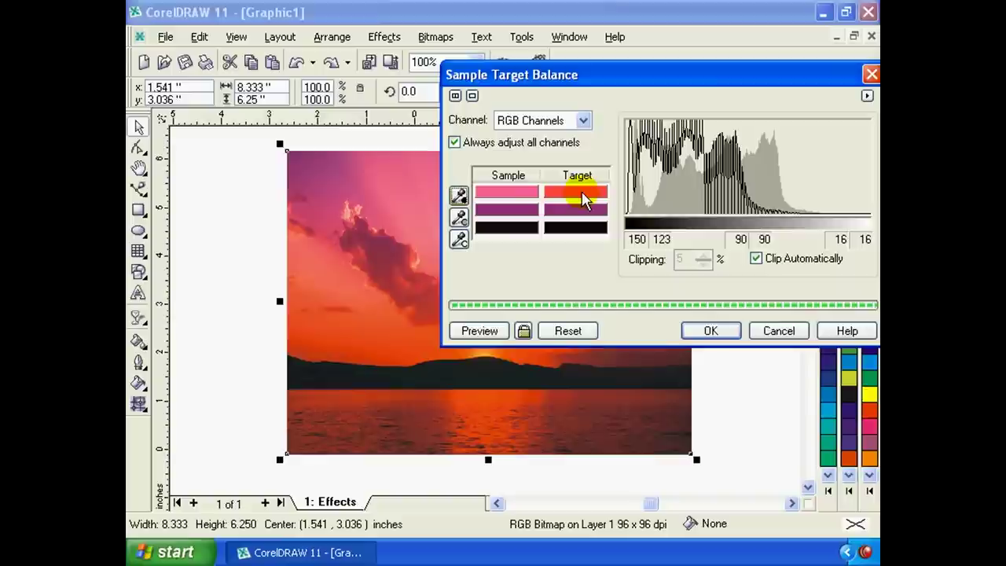
Change the pink sample's target colour to blue.
left_click(583, 199)
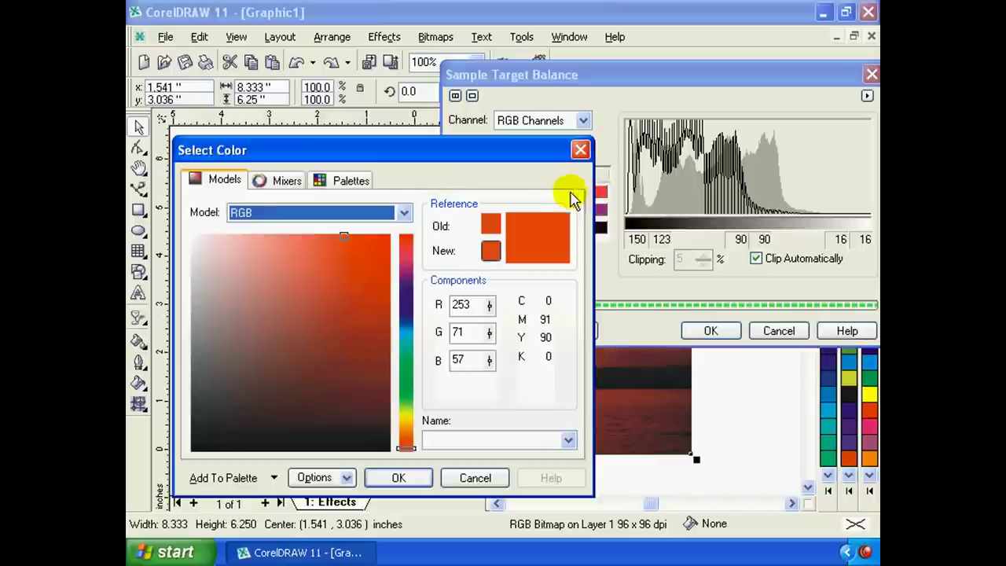
mouse_move(469, 165)
left_mouse_down()
mouse_move(563, 252)
mouse_move(651, 217)
mouse_move(602, 139)
mouse_move(535, 152)
mouse_move(531, 128)
left_mouse_up()
left_click(501, 418)
key("Return")
Change the magenta sample's target to green and preview the photo turning blue.
left_click(569, 209)
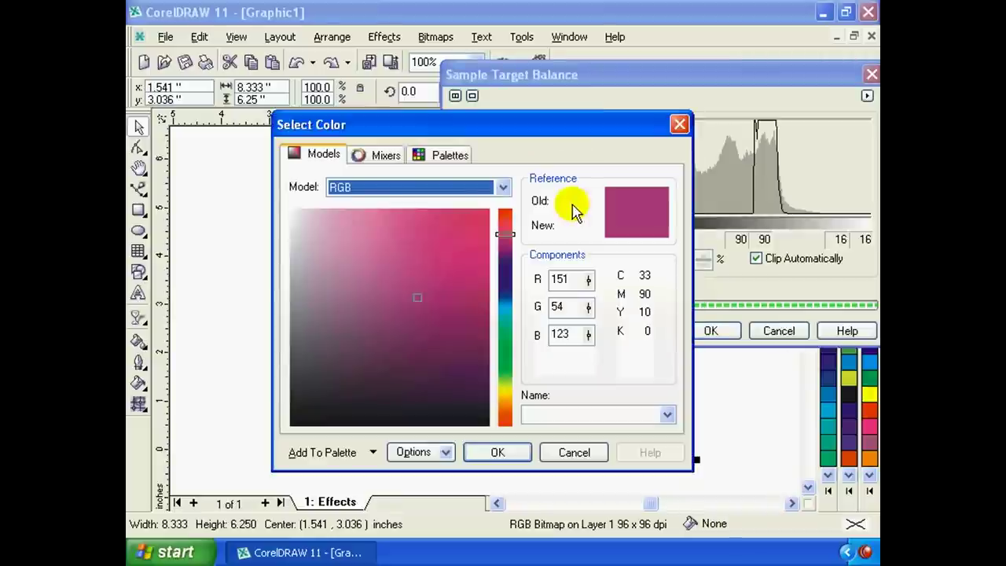
left_click(505, 352)
mouse_move(433, 209)
left_mouse_down()
mouse_move(402, 209)
mouse_move(473, 206)
left_mouse_up()
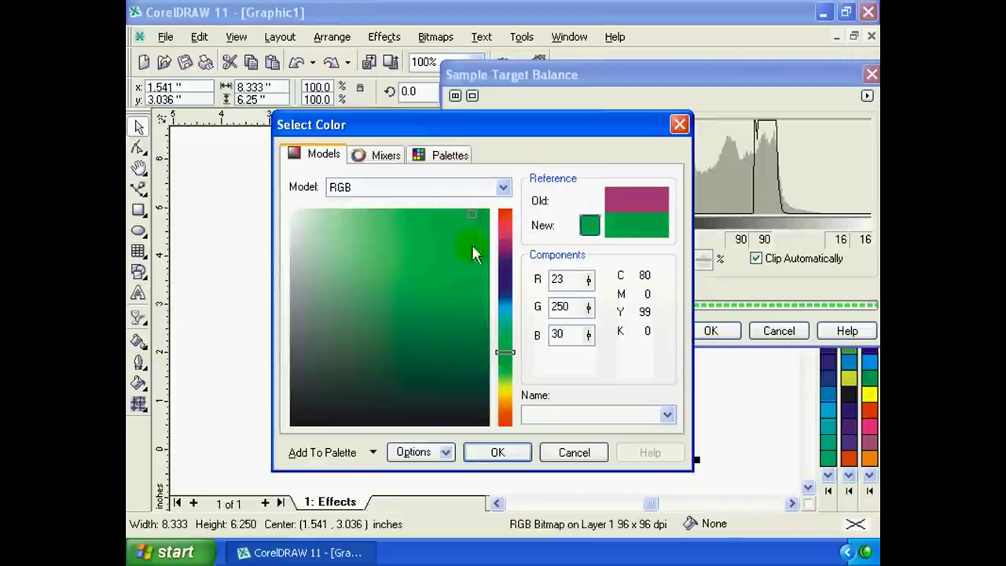
left_click(498, 452)
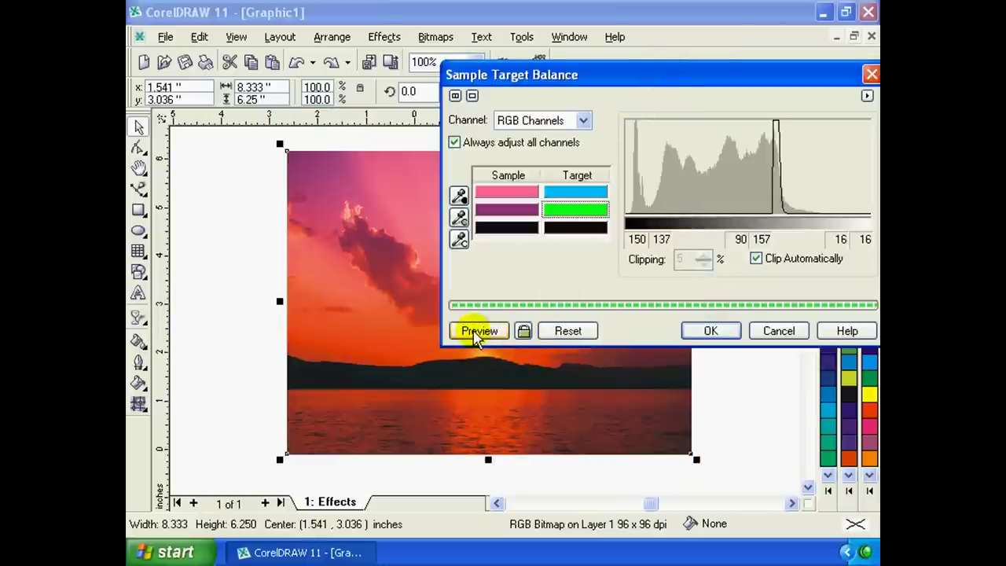
left_click(478, 331)
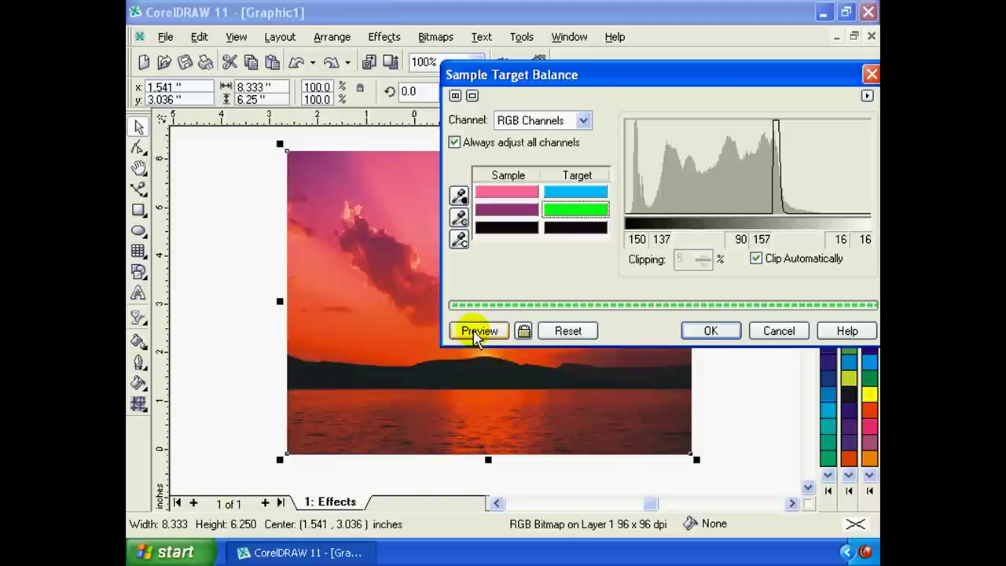
left_click(478, 331)
left_click_drag(575, 76, 606, 62)
Change the black sample's target colour to red.
left_click(600, 214)
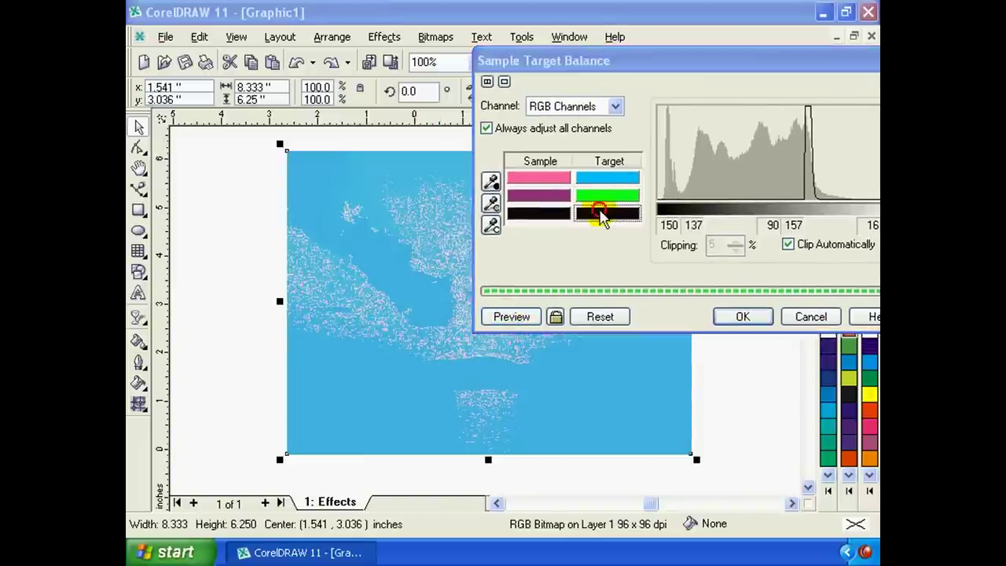
left_click(465, 259)
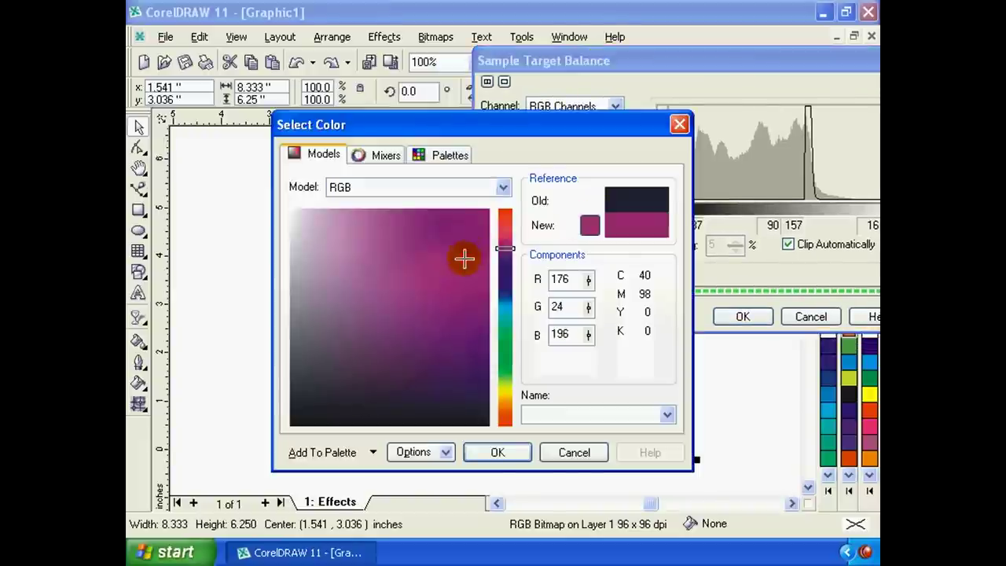
left_click(507, 213)
left_click(499, 451)
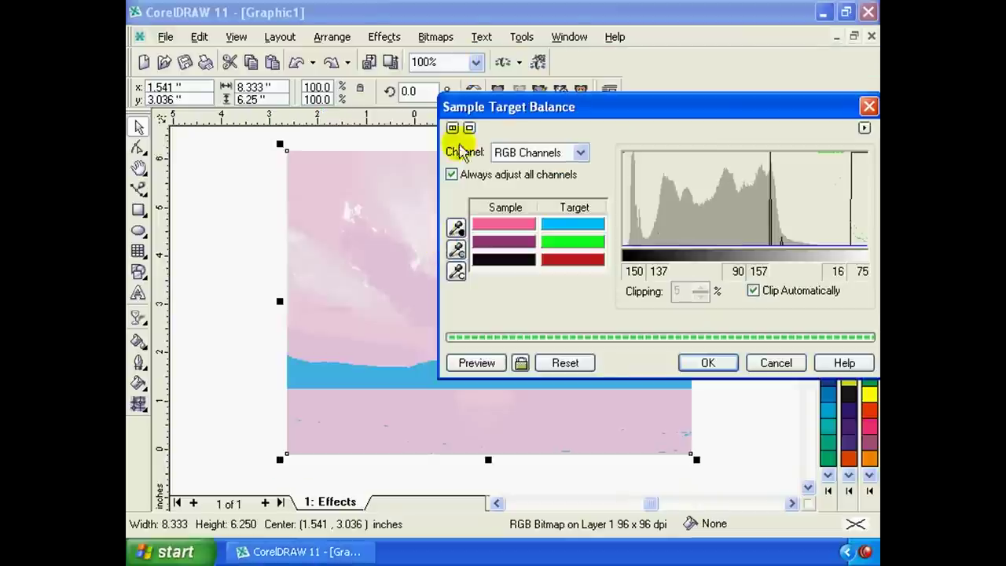
Apply the Sample Target Balance, leaving the sunset pale pink with a cyan horizon.
mouse_move(524, 110)
left_mouse_down()
mouse_move(476, 157)
mouse_move(503, 159)
left_mouse_up()
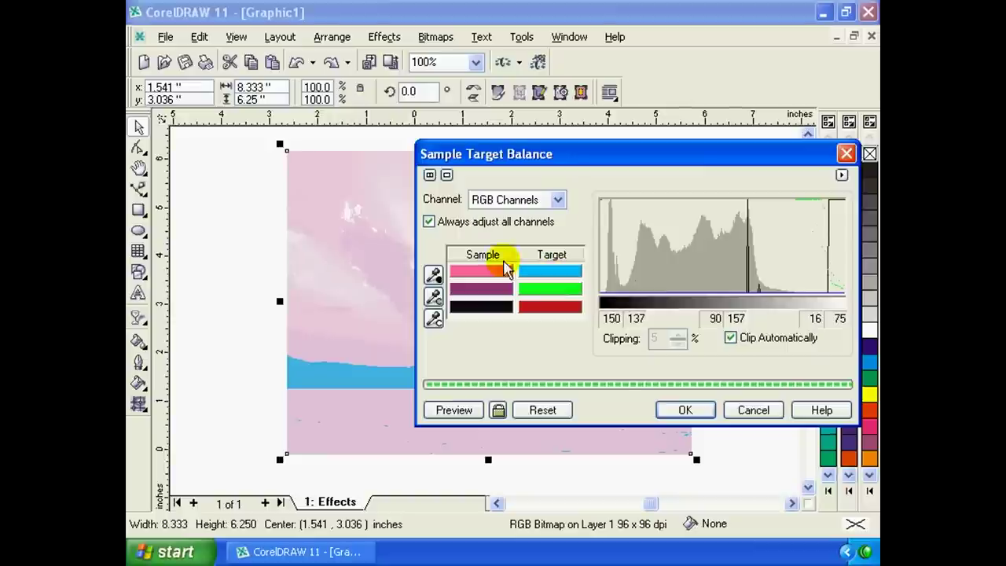
left_click_drag(511, 155, 452, 134)
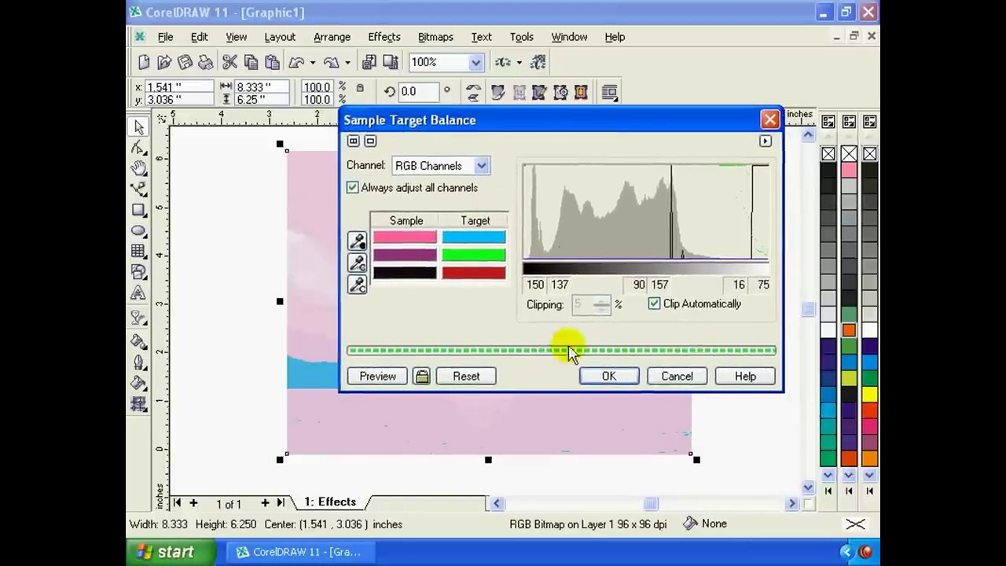
left_click(613, 377)
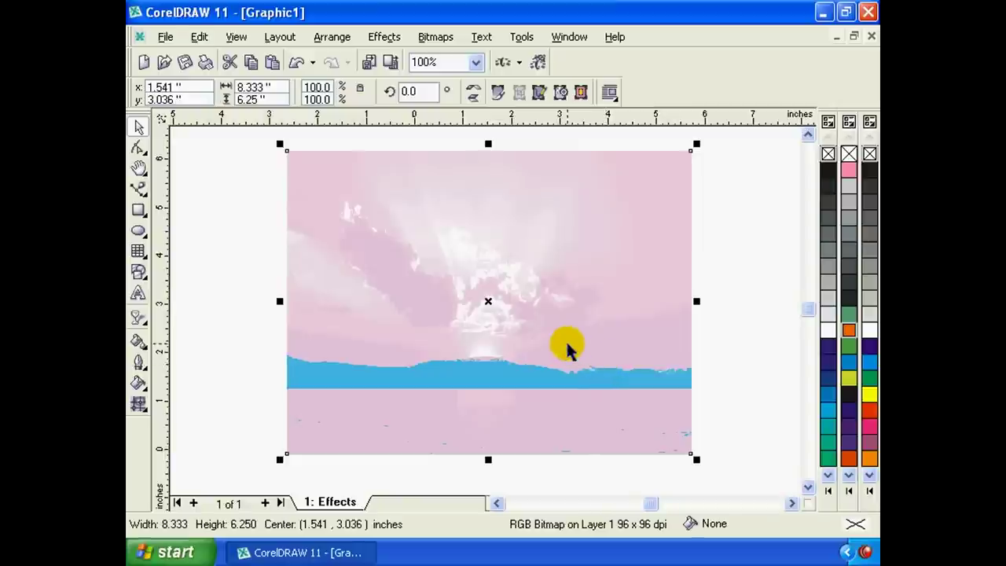
left_click(565, 341)
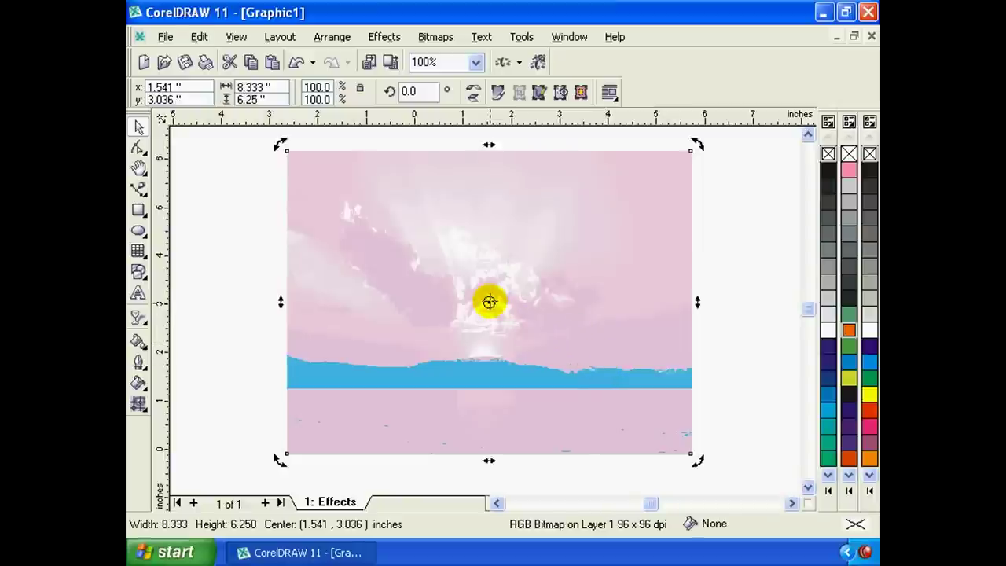
Undo the Sample Target Balance and bring up Tone Curve with its channel list.
key("ctrl+z")
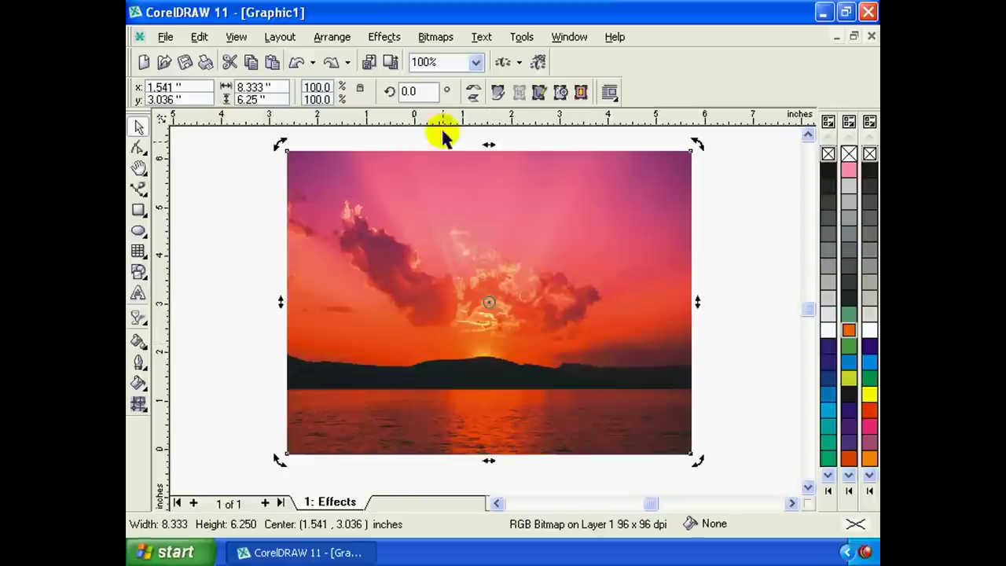
left_click(384, 37)
mouse_move(396, 56)
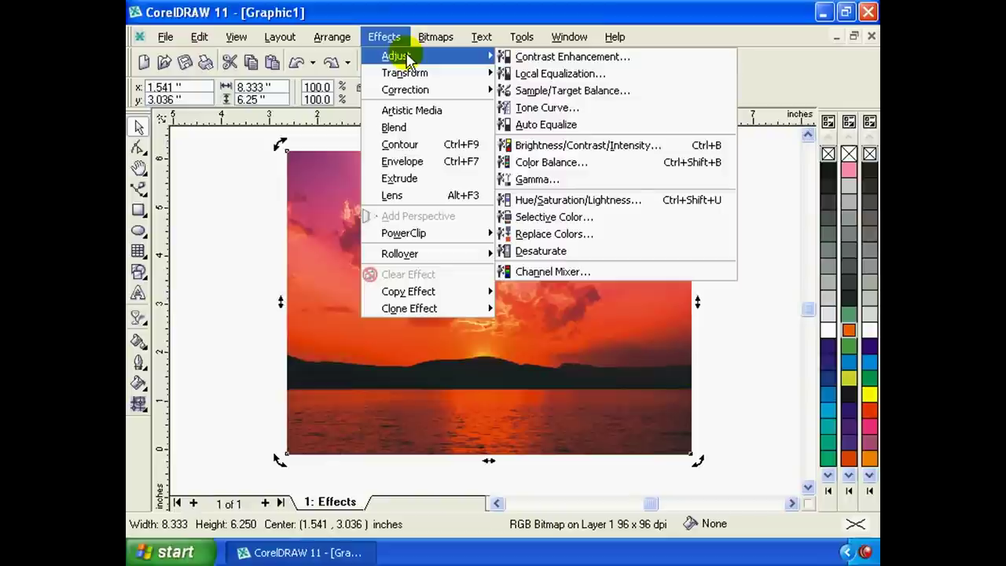
left_click(546, 111)
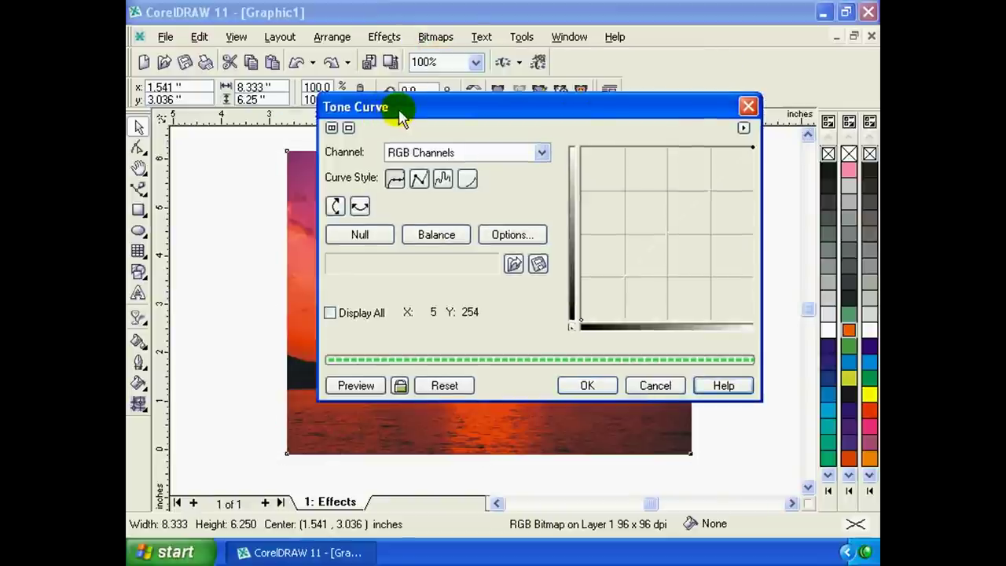
left_click_drag(401, 116, 427, 127)
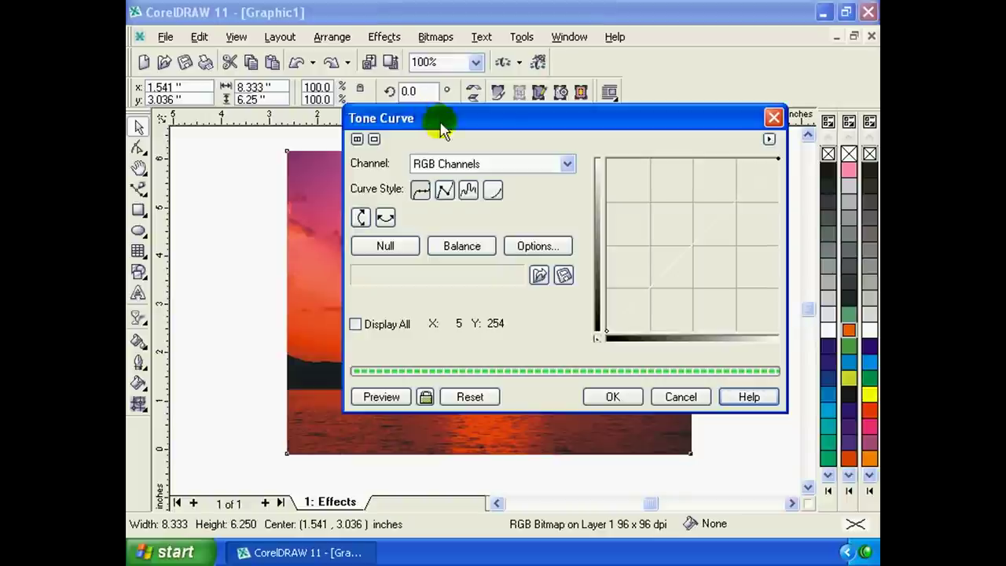
left_click(567, 164)
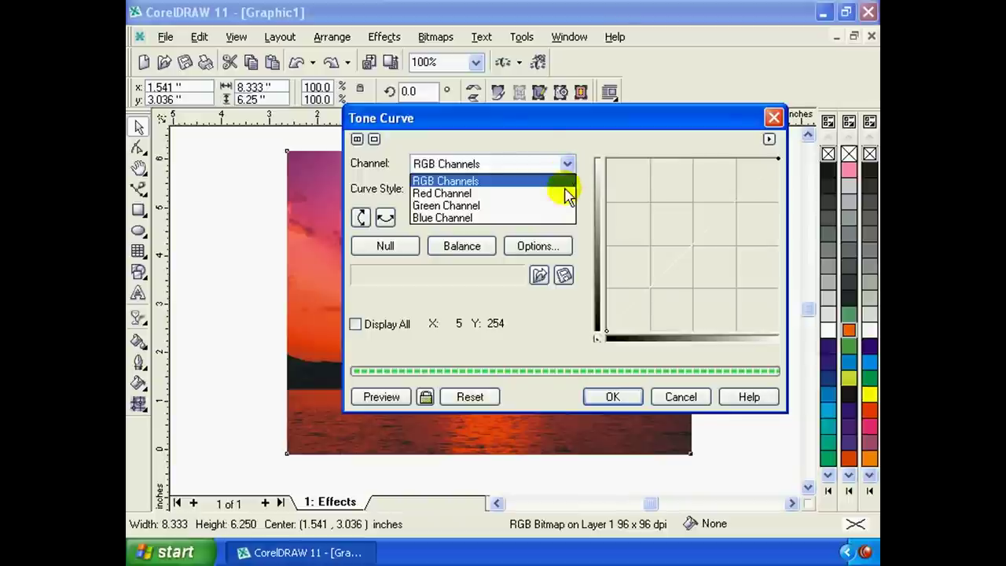
Bow the Red Channel tone curve gently upward and preview the brighter, pinker sunset.
left_click(564, 192)
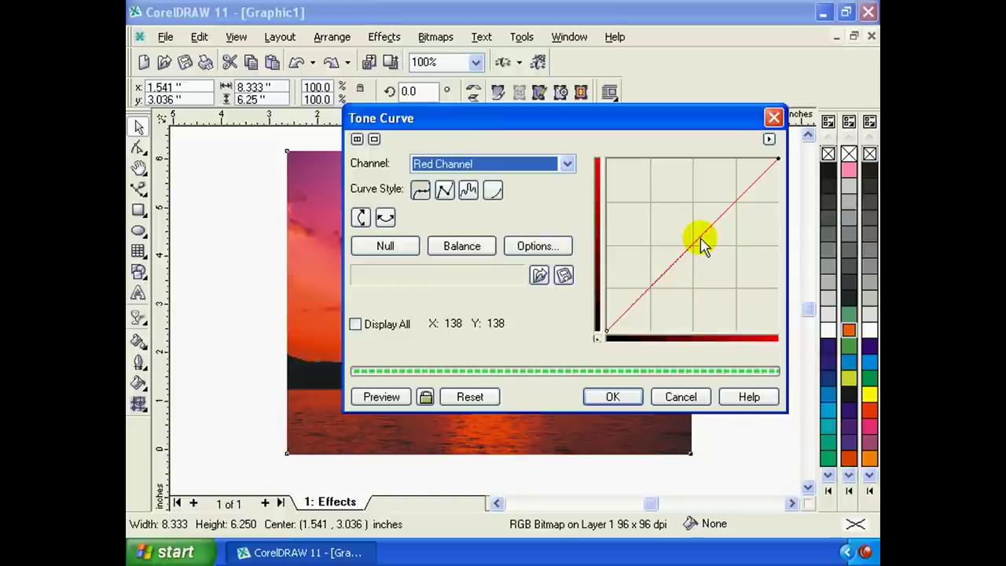
mouse_move(702, 243)
left_mouse_down()
mouse_move(716, 255)
mouse_move(667, 211)
mouse_move(665, 230)
left_mouse_up()
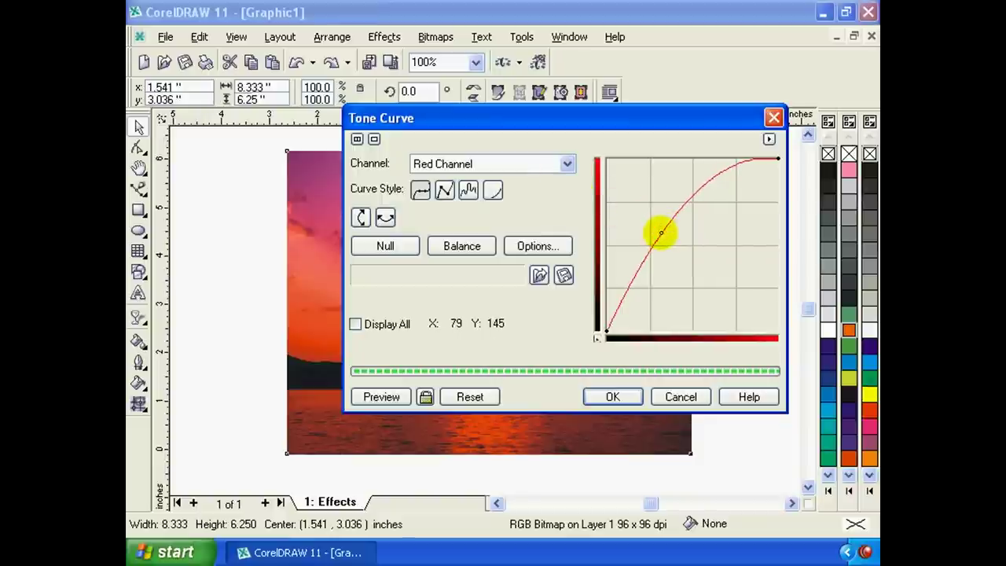
left_click_drag(660, 233, 664, 244)
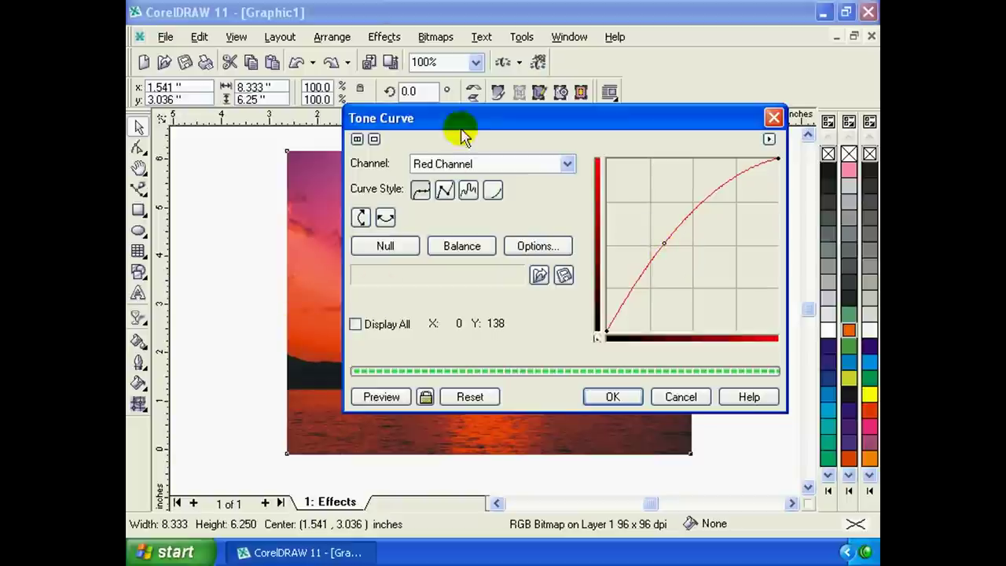
left_click_drag(462, 136, 525, 135)
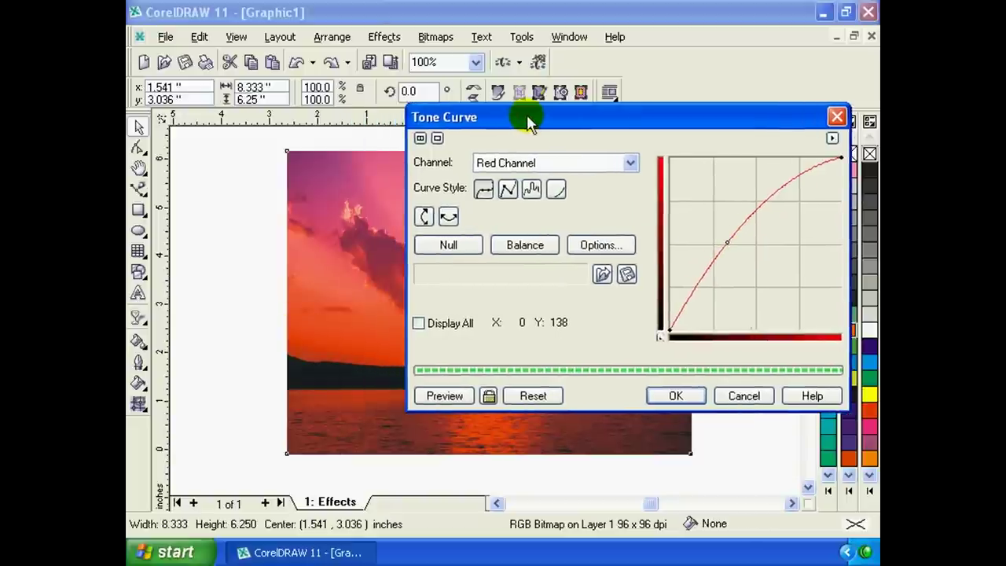
left_click(445, 396)
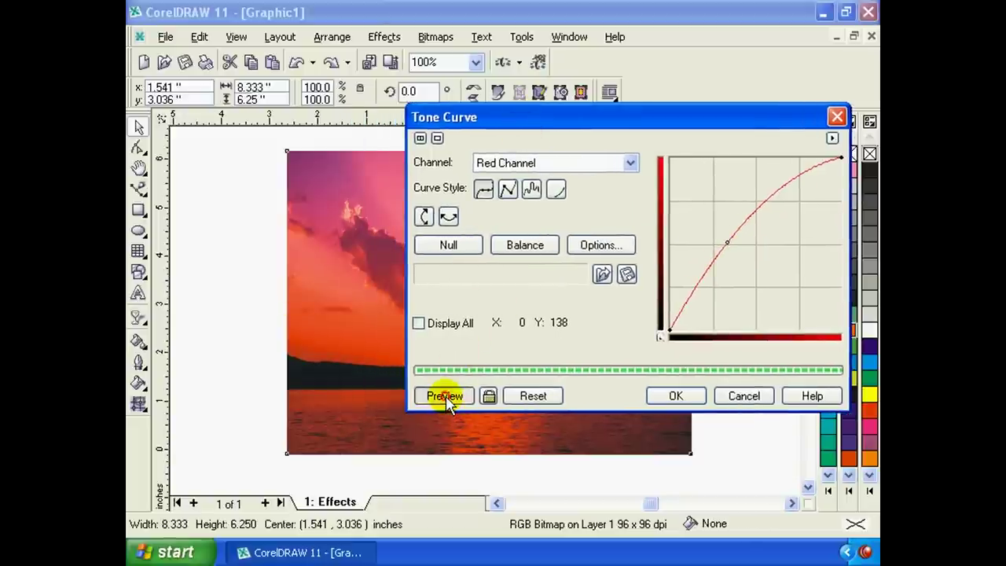
left_click_drag(563, 116, 585, 107)
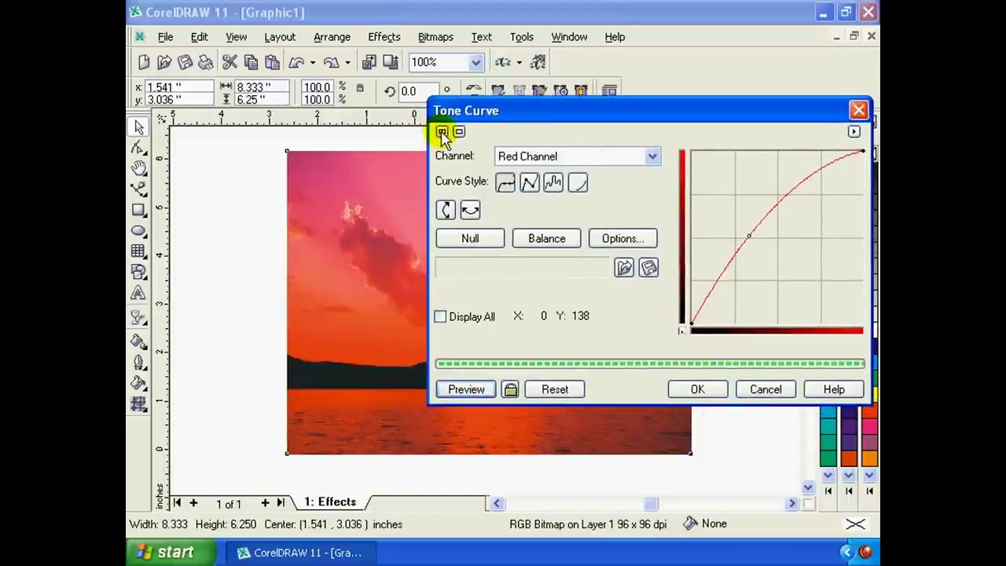
Show before/after previews and try each Curve Style, settling on freehand.
left_click(442, 132)
mouse_move(570, 62)
left_mouse_down()
mouse_move(540, 34)
mouse_move(588, 38)
mouse_move(550, 33)
left_mouse_up()
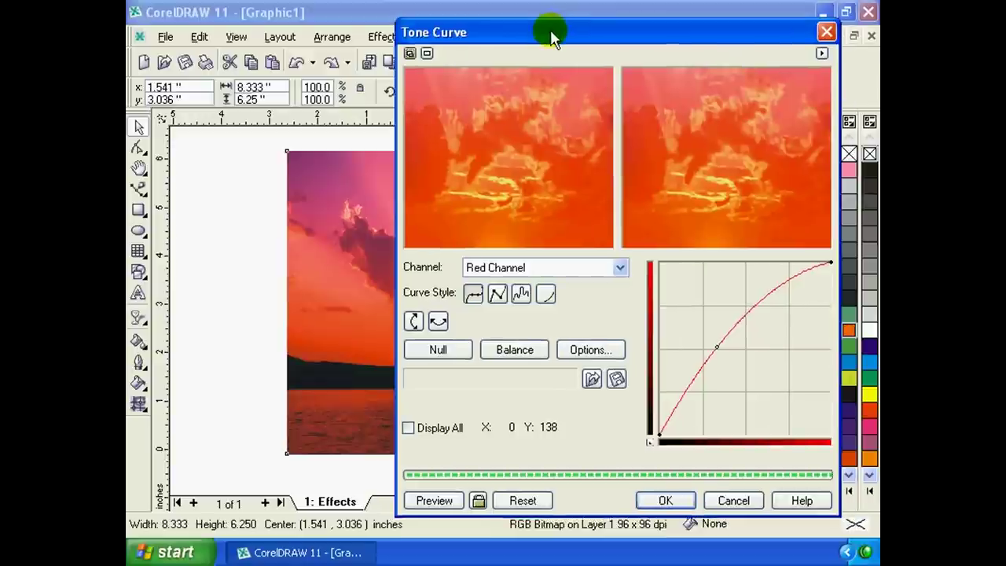
left_click(496, 297)
left_click(475, 298)
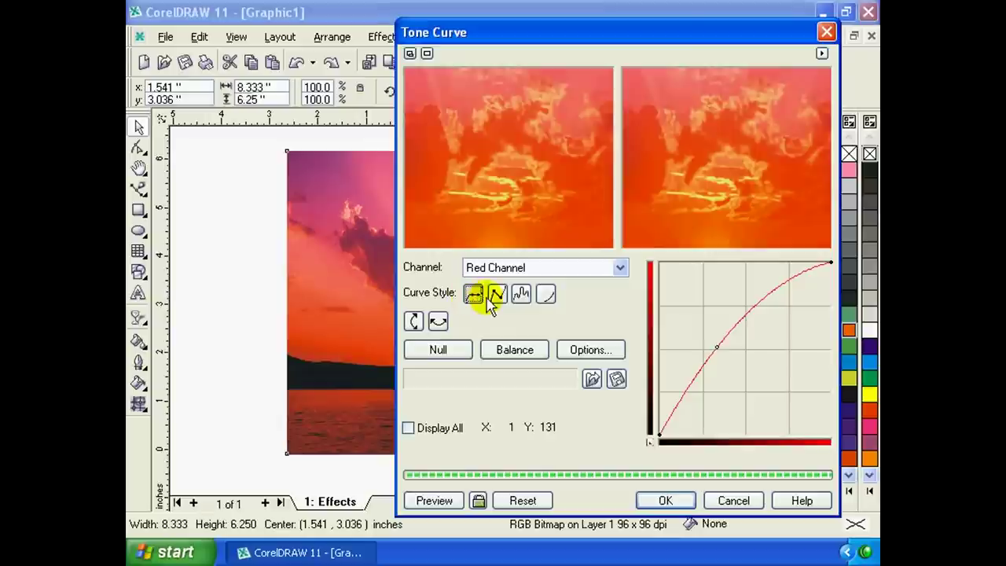
left_click(492, 297)
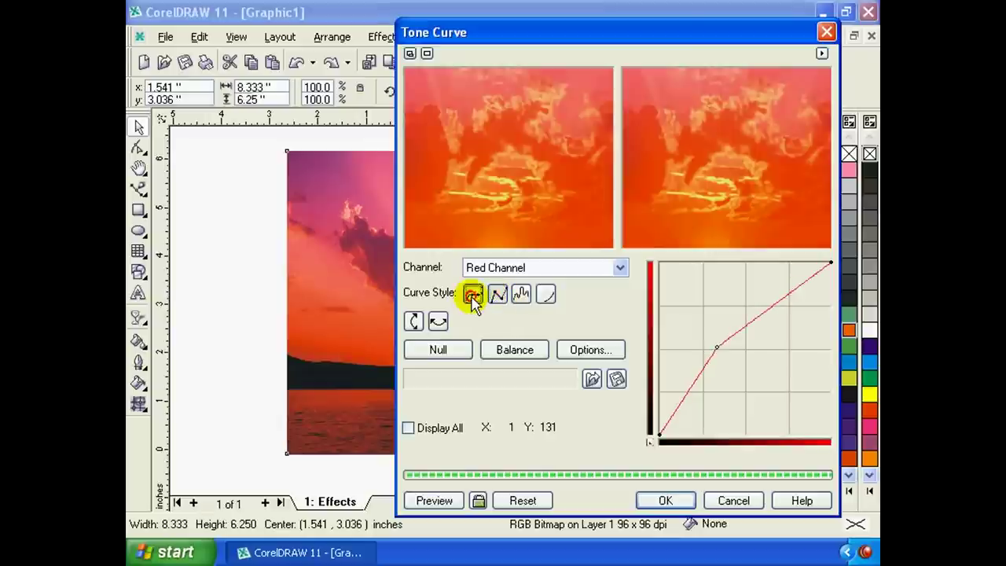
left_click(472, 295)
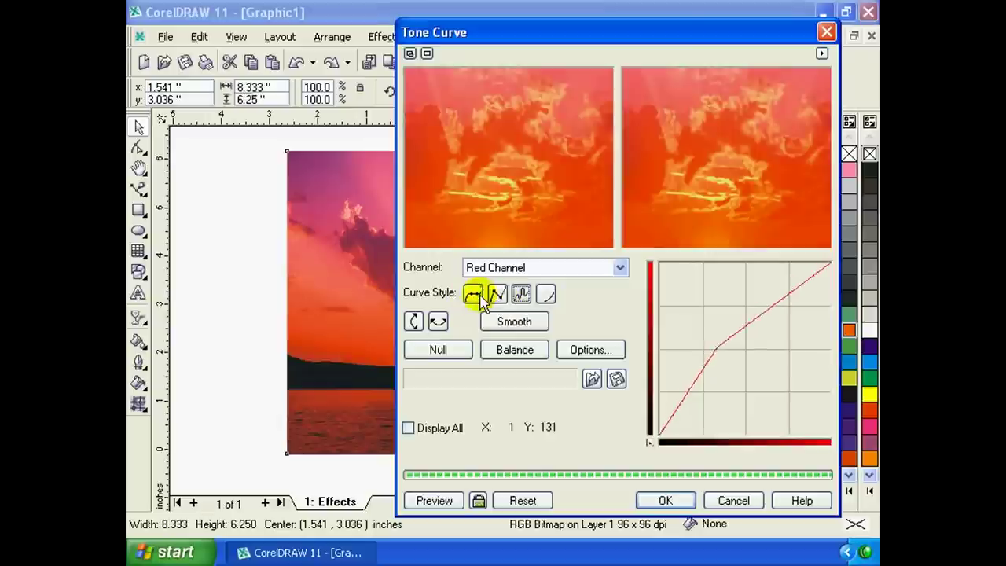
left_click(474, 295)
left_click(522, 297)
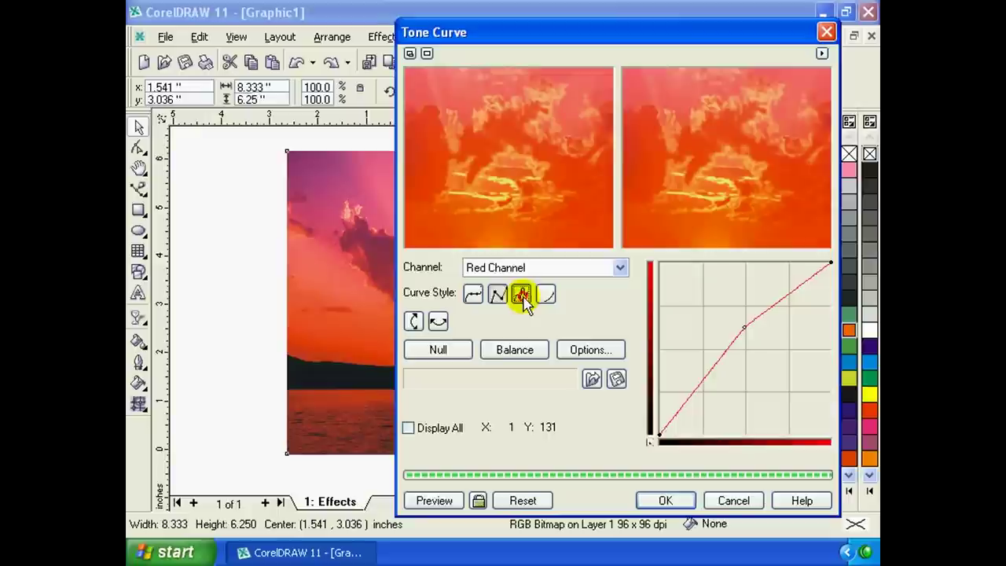
left_click(522, 296)
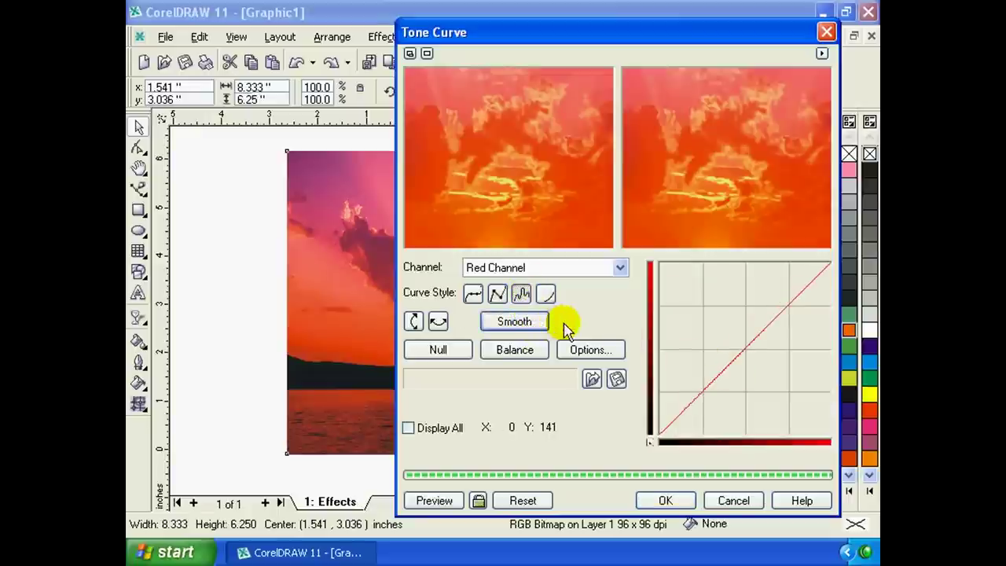
Draw the red curve freehand as a wavy rising line, smoothing and resetting between attempts.
left_click(511, 320)
left_click_drag(723, 366, 825, 271)
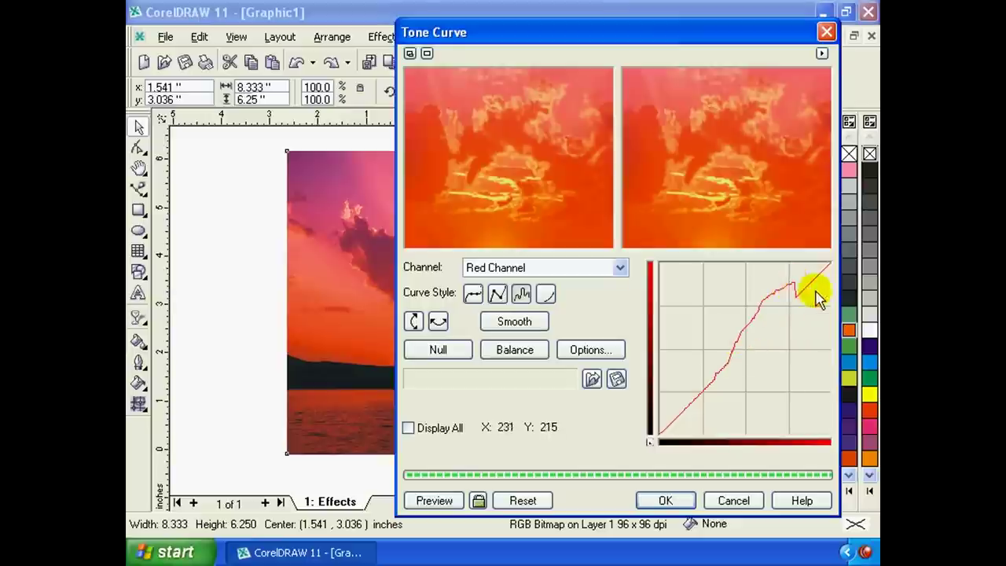
left_click(514, 322)
left_click(515, 350)
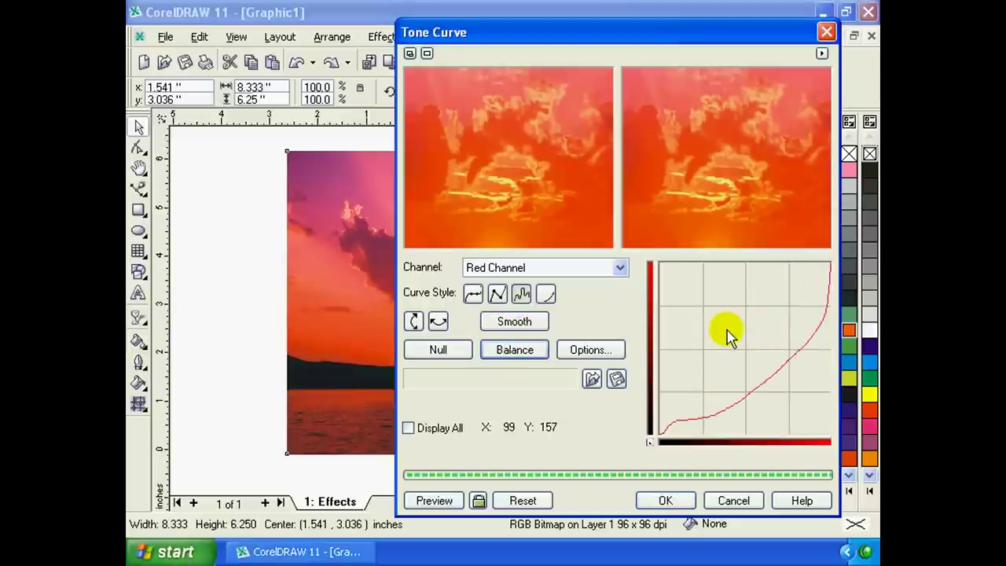
mouse_move(673, 428)
left_mouse_down()
mouse_move(707, 400)
mouse_move(719, 337)
mouse_move(774, 307)
mouse_move(801, 313)
mouse_move(826, 265)
left_mouse_up()
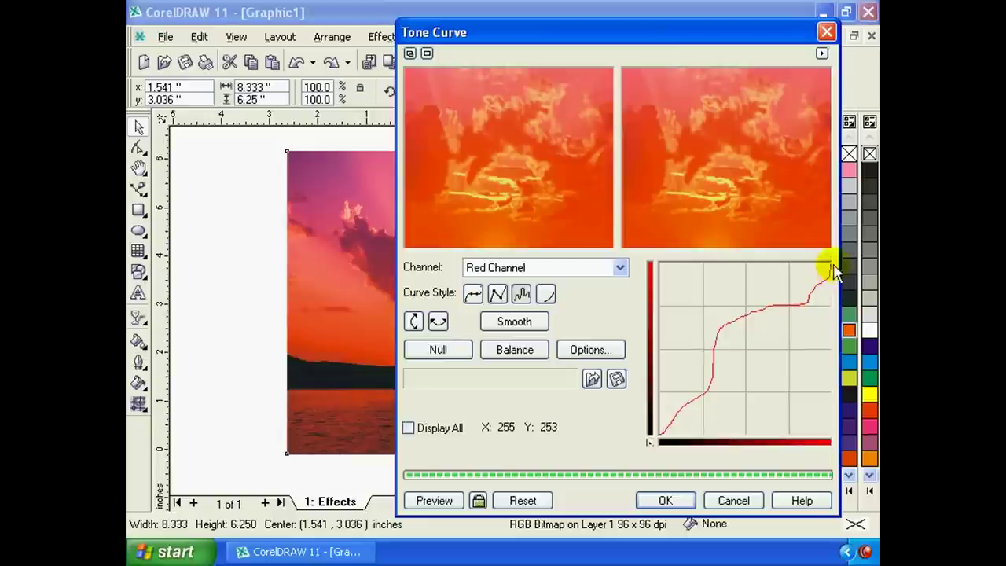
left_click(442, 351)
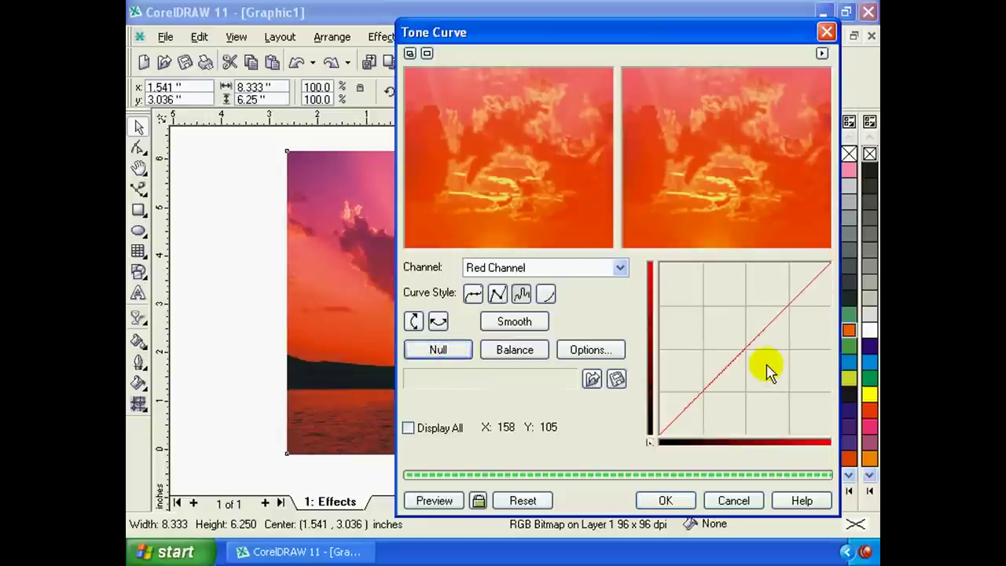
left_click_drag(698, 387, 829, 265)
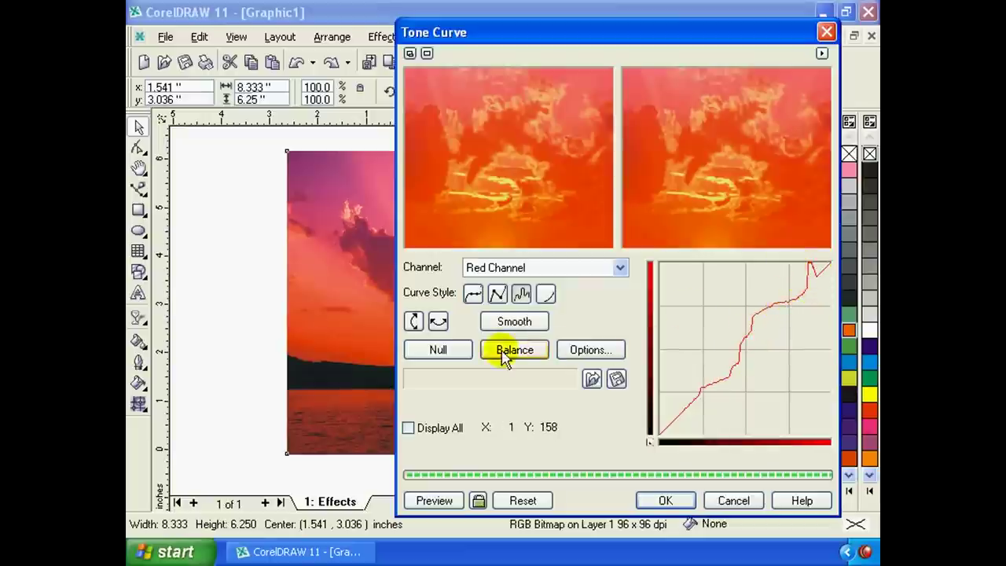
Reset the red curve, then drag its nodes so it falls from the top-left corner.
left_click(442, 350)
left_click_drag(745, 348, 747, 402)
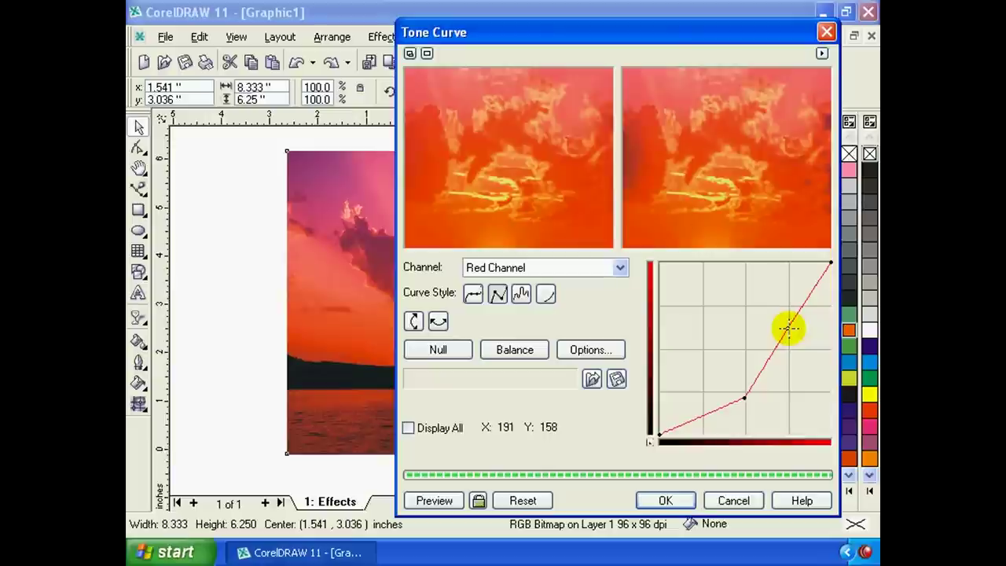
left_click_drag(788, 327, 753, 313)
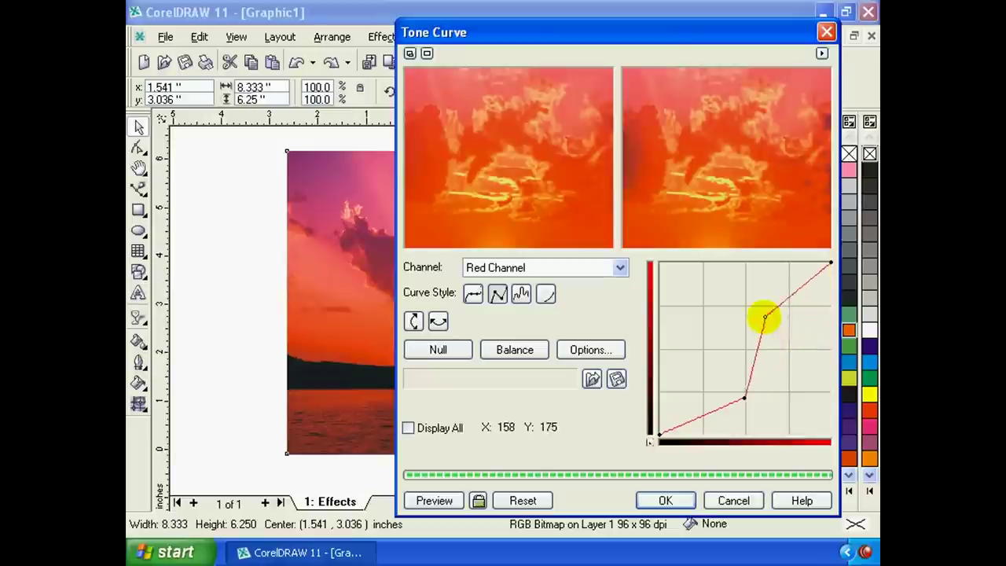
mouse_move(752, 352)
left_mouse_down()
mouse_move(737, 366)
mouse_move(731, 406)
left_mouse_up()
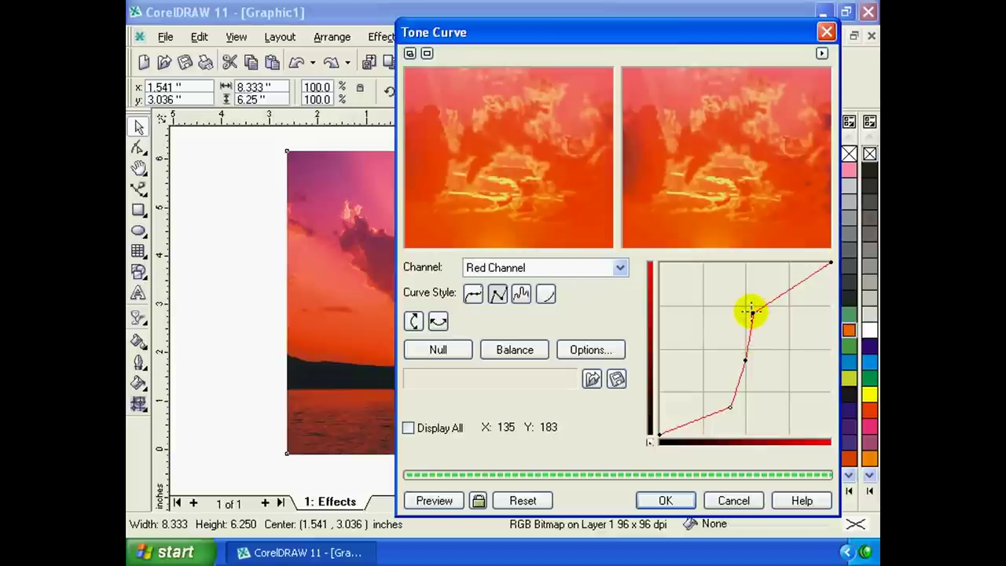
left_click_drag(752, 310, 753, 260)
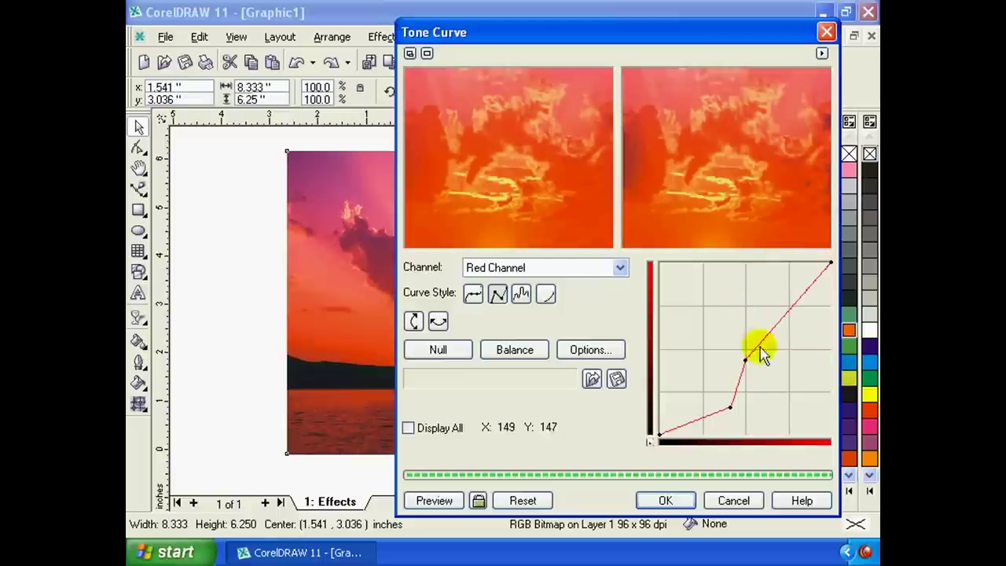
mouse_move(658, 433)
left_mouse_down()
mouse_move(674, 325)
mouse_move(651, 281)
mouse_move(618, 275)
left_mouse_up()
Bend the Green Channel tone curve into an S shape.
left_click(601, 268)
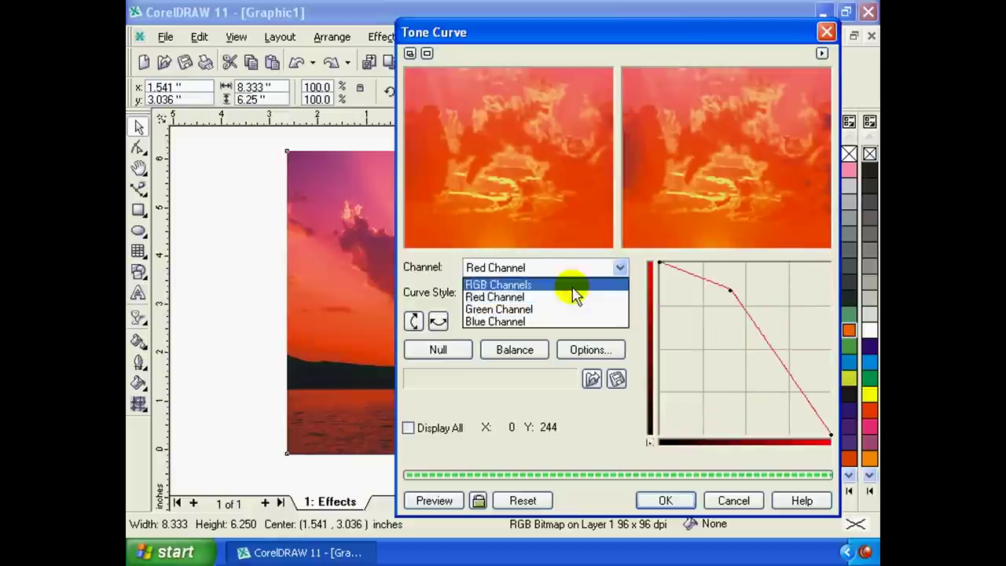
left_click(547, 310)
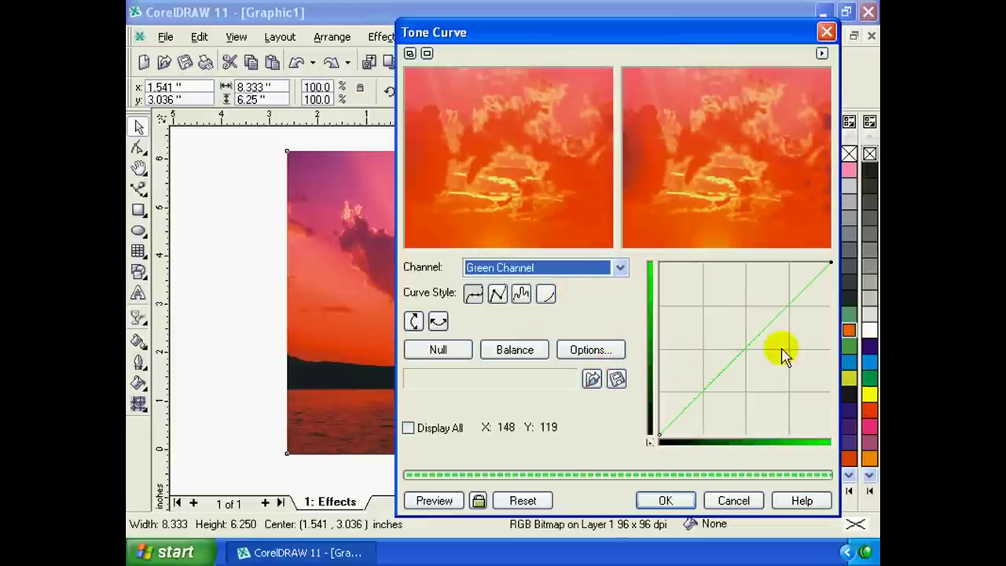
left_click_drag(747, 343, 772, 358)
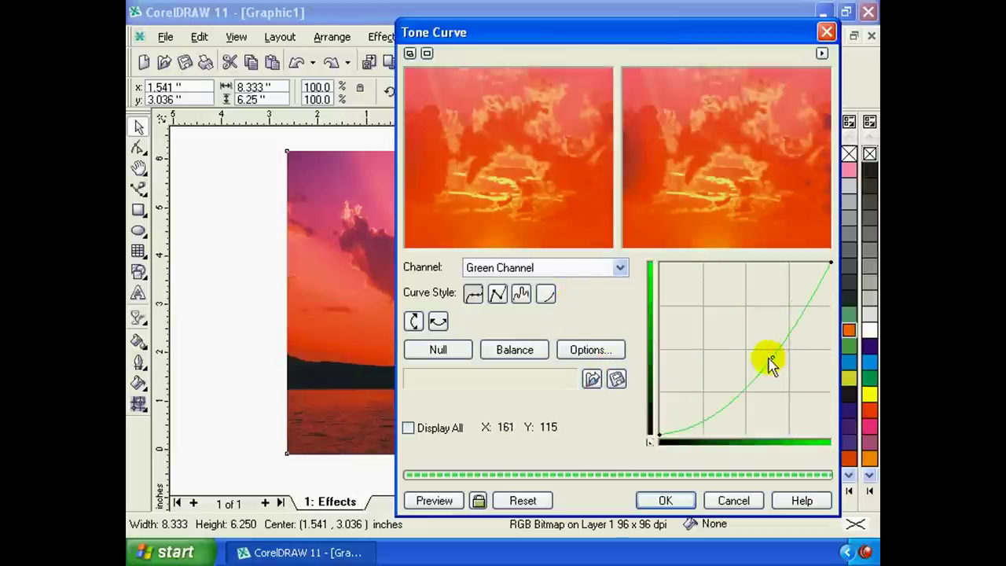
left_click_drag(731, 400, 736, 361)
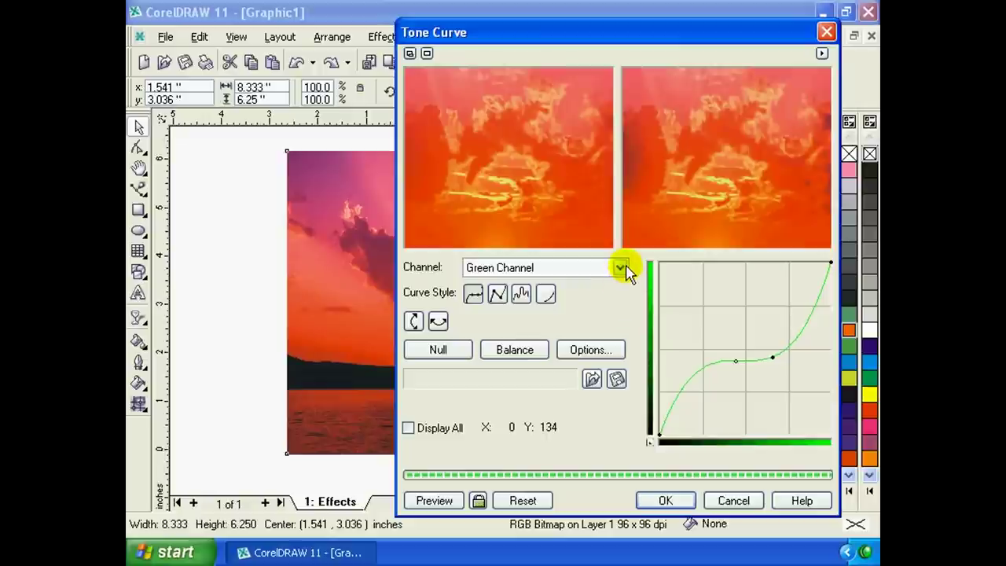
Add two points to the RGB Channels curve and apply the tone curve.
left_click(621, 268)
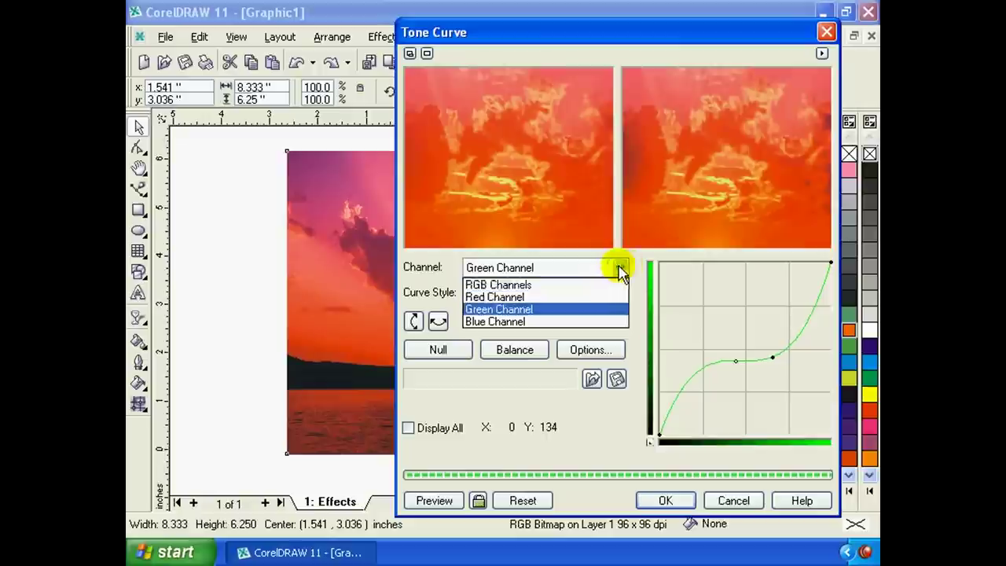
left_click(573, 283)
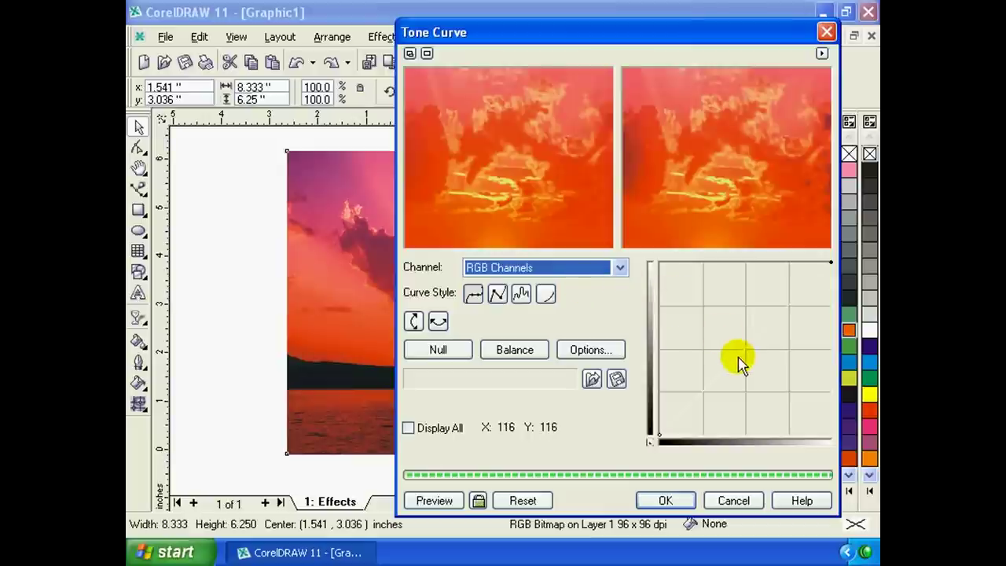
left_click_drag(739, 355, 759, 371)
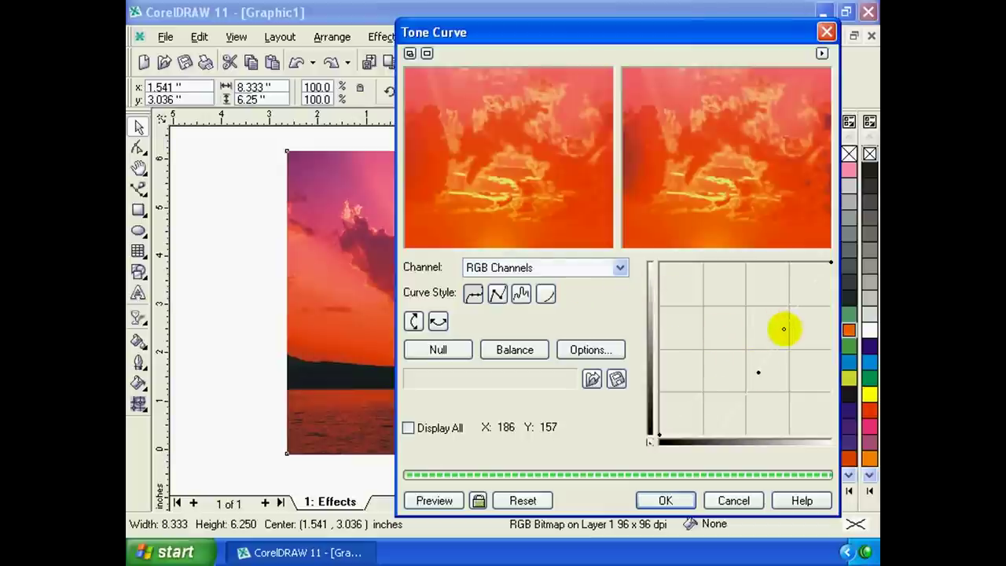
left_click(782, 330)
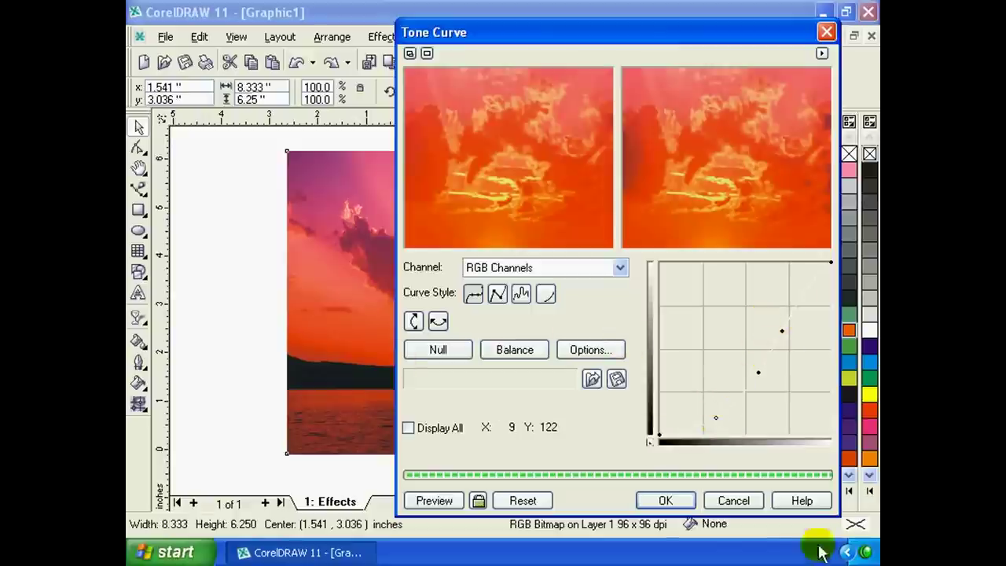
left_click(662, 500)
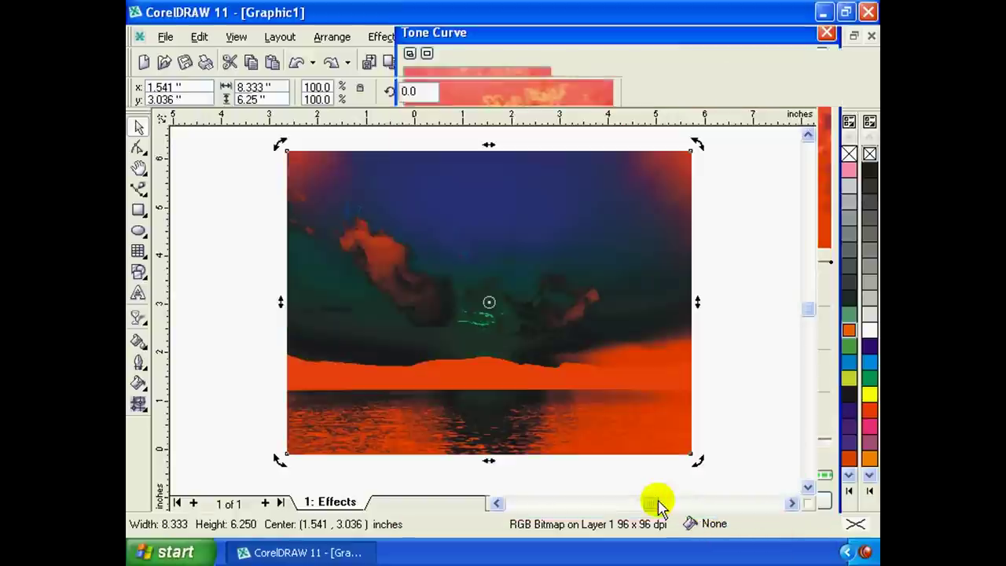
Undo the tone curve and apply Auto Equalize to the sunset photo.
left_click(142, 128)
key("ctrl+z")
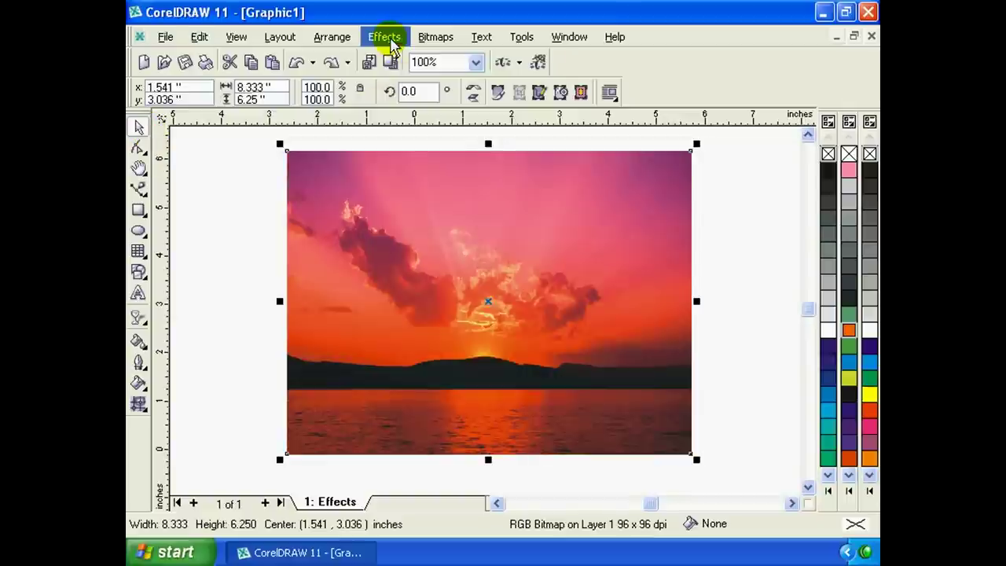
left_click(385, 37)
mouse_move(396, 55)
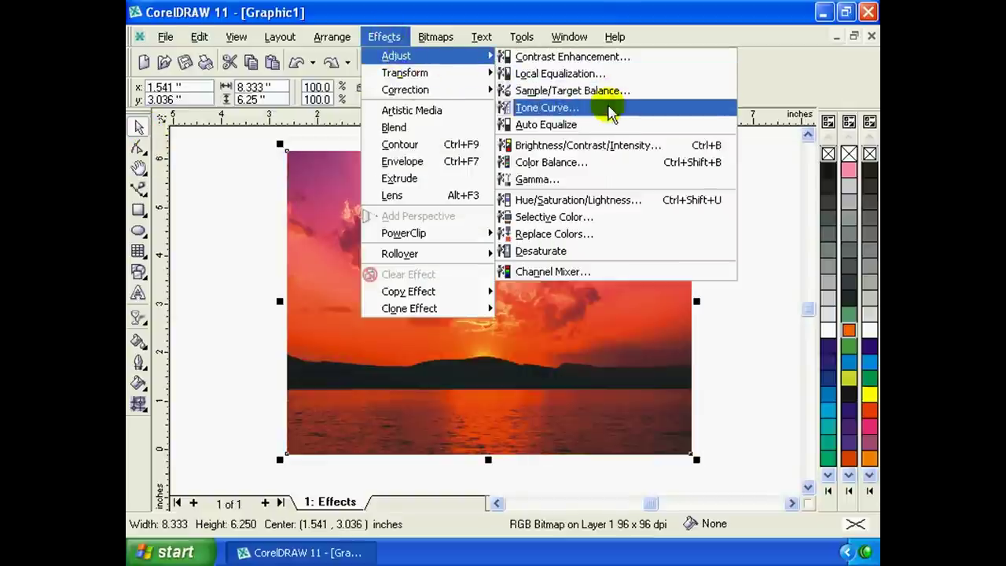
left_click(613, 126)
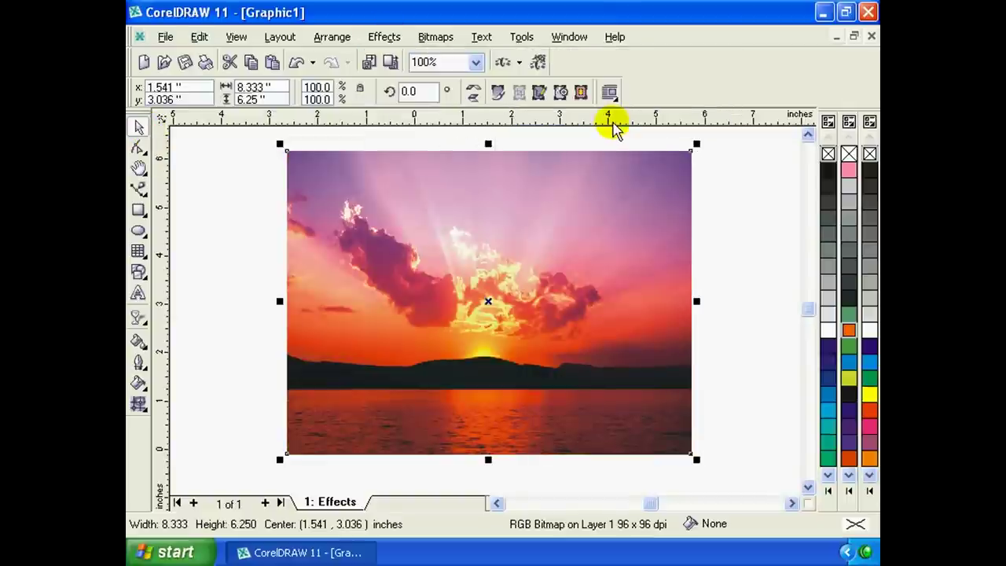
Undo the accidental photo nudge and the Auto Equalize, restoring the original colours.
left_click_drag(613, 259, 610, 265)
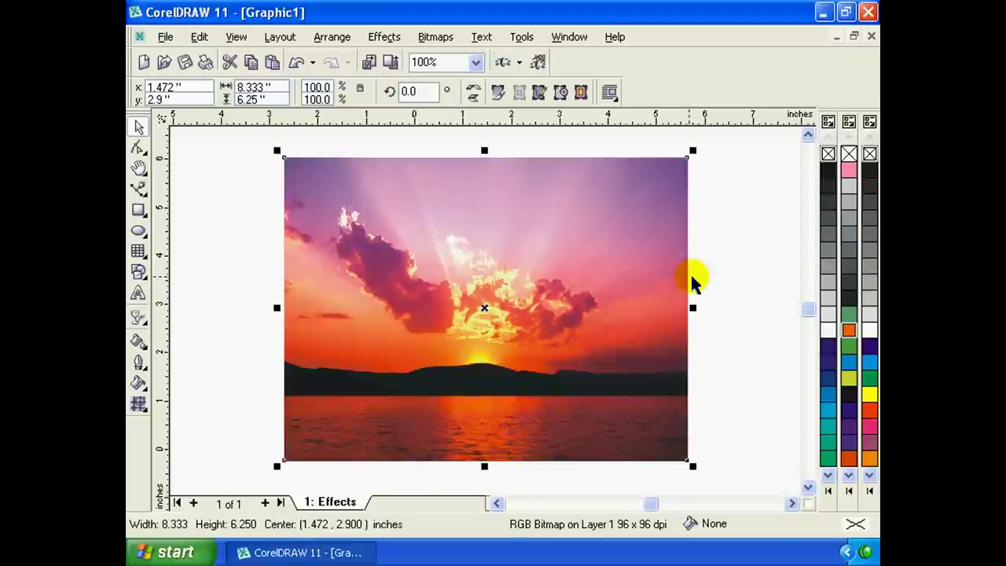
left_click(721, 287)
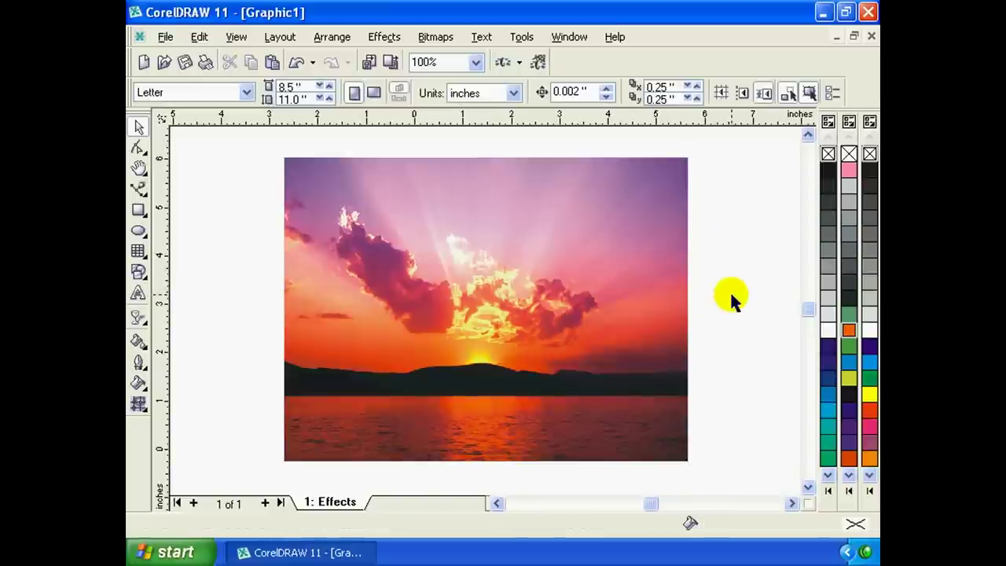
key("ctrl+z")
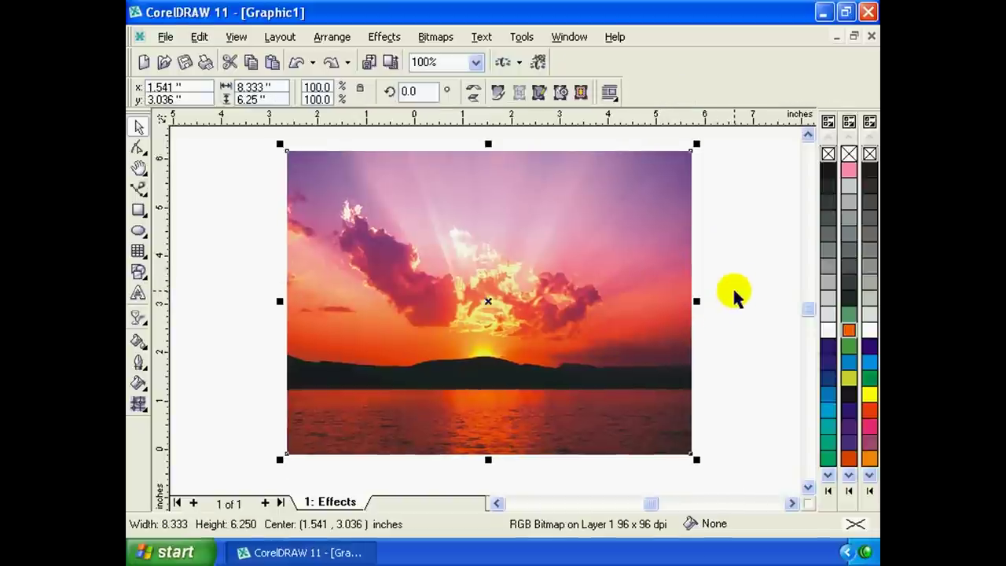
key("ctrl+z")
left_click(383, 37)
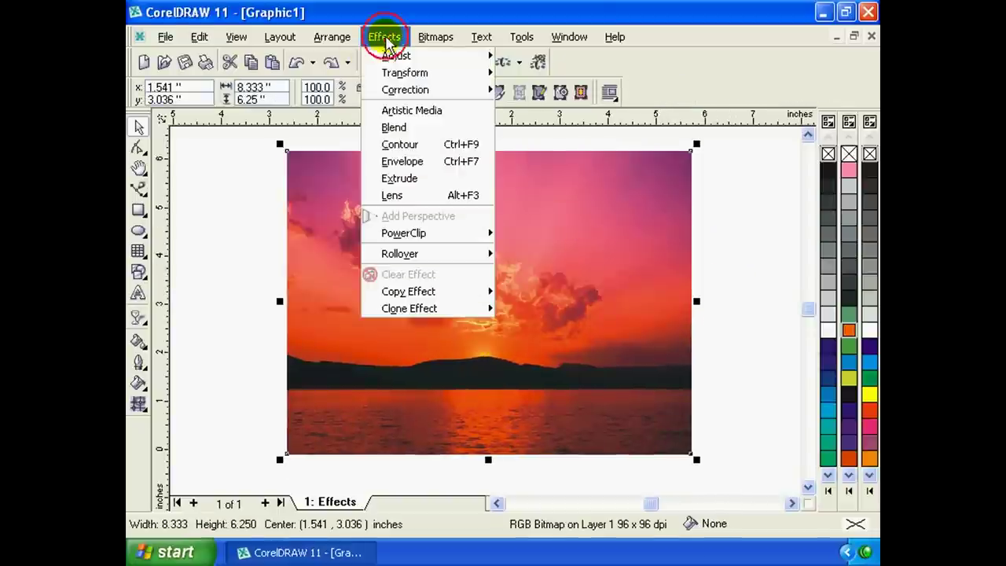
mouse_move(425, 56)
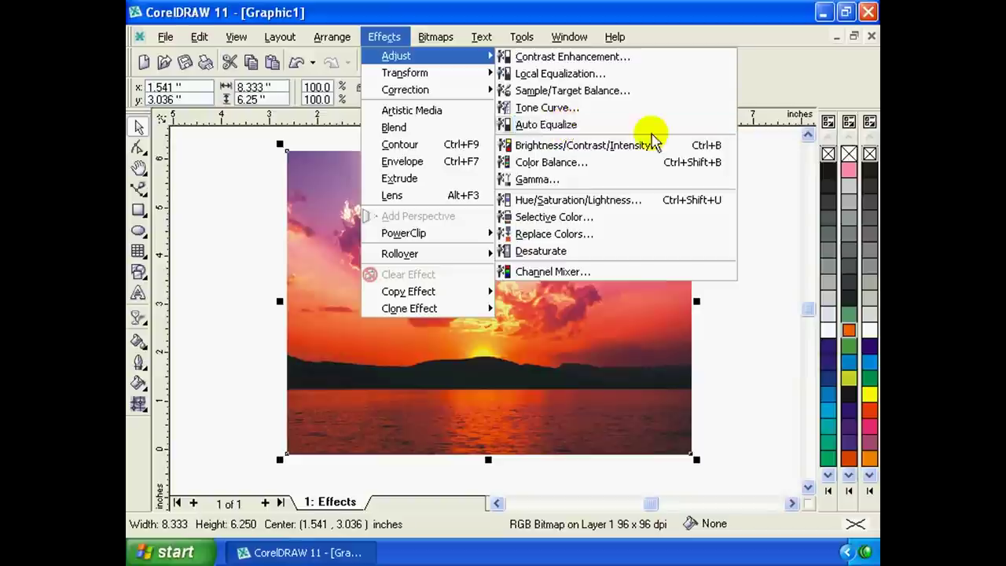
Preview brightness -35 and contrast 23 in Brightness/Contrast/Intensity.
left_click(384, 37)
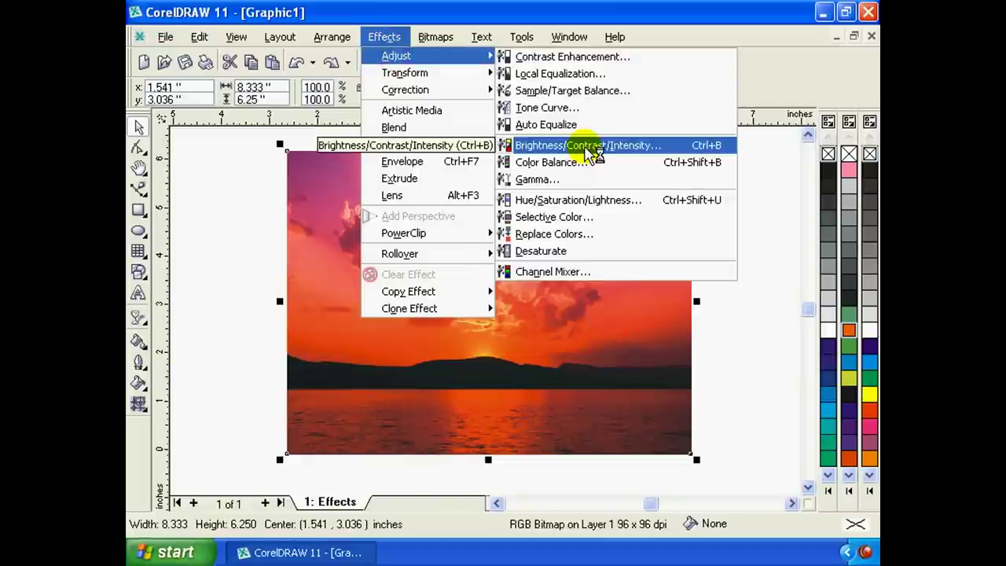
left_click(588, 146)
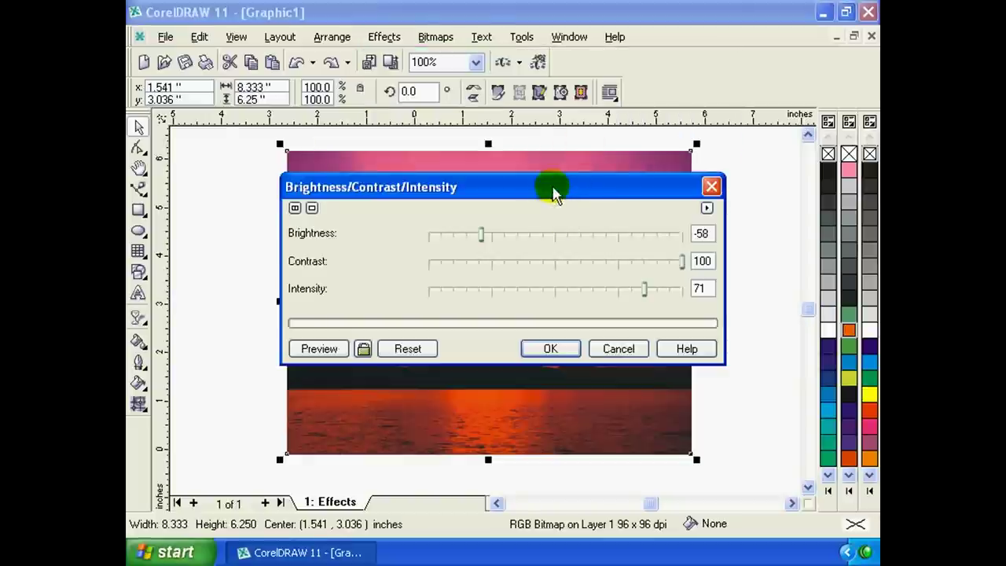
mouse_move(550, 191)
left_mouse_down()
mouse_move(640, 166)
mouse_move(618, 128)
left_mouse_up()
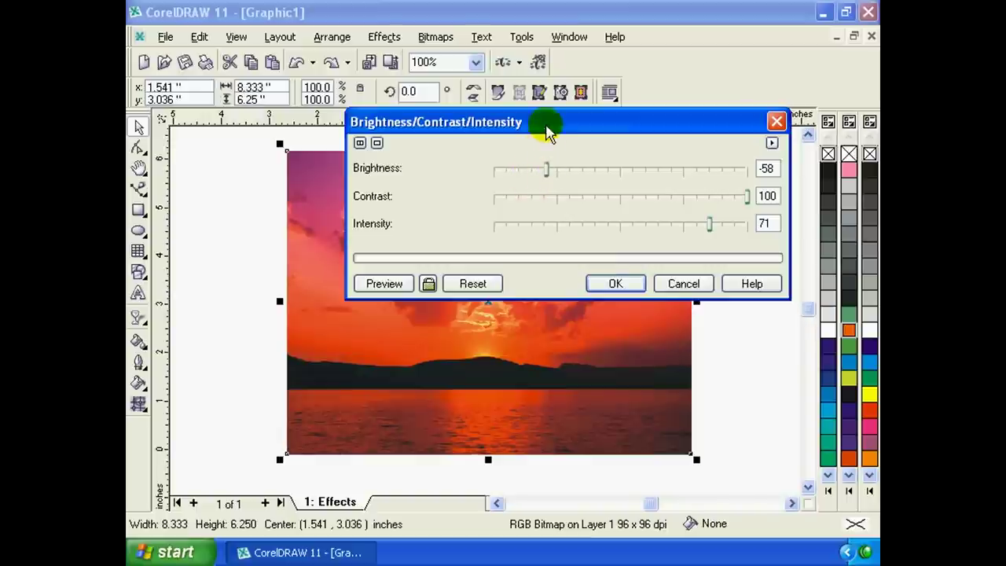
mouse_move(548, 172)
left_mouse_down()
mouse_move(658, 176)
mouse_move(568, 170)
mouse_move(591, 169)
left_mouse_up()
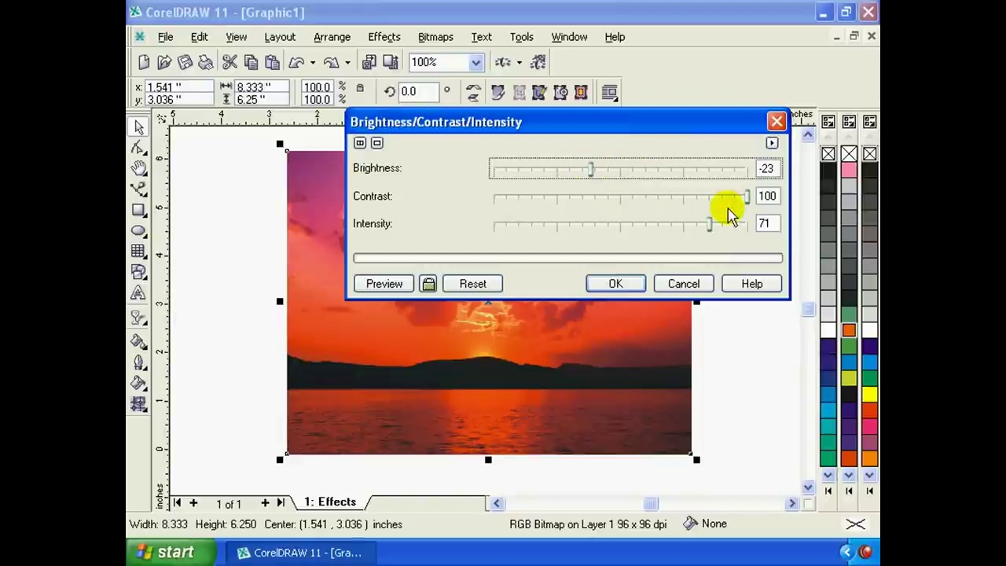
left_click_drag(745, 196, 741, 197)
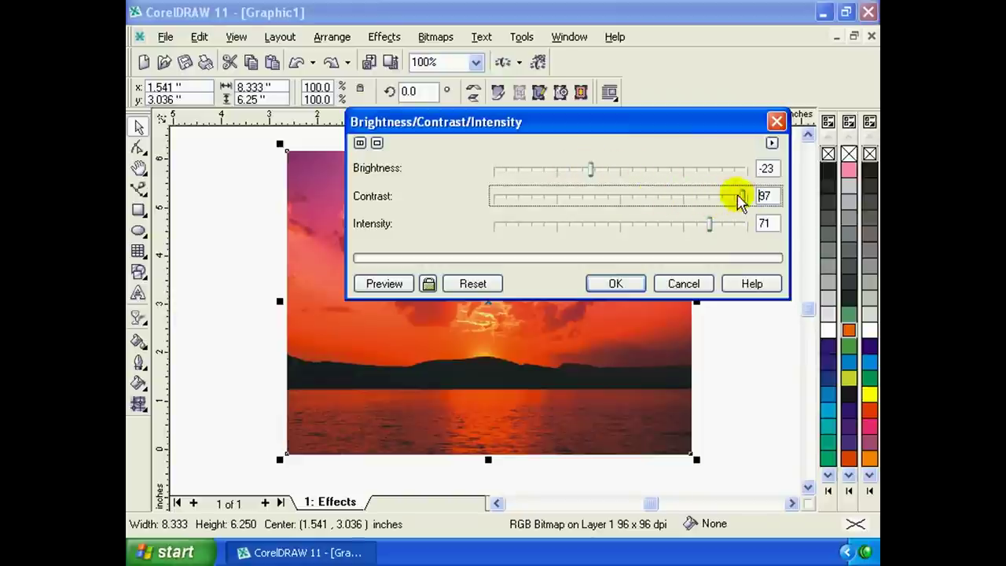
left_click_drag(739, 197, 649, 196)
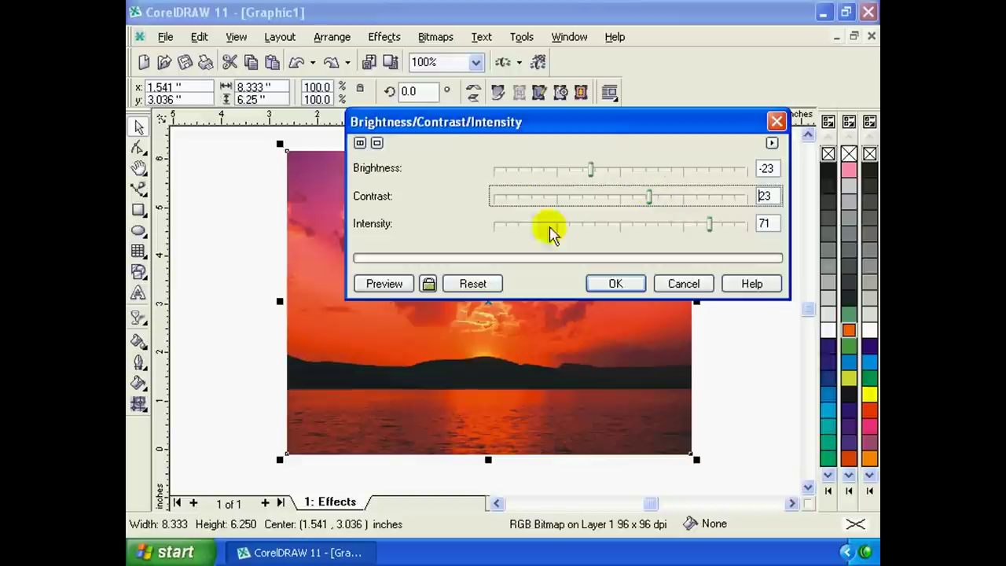
left_click_drag(591, 169, 578, 173)
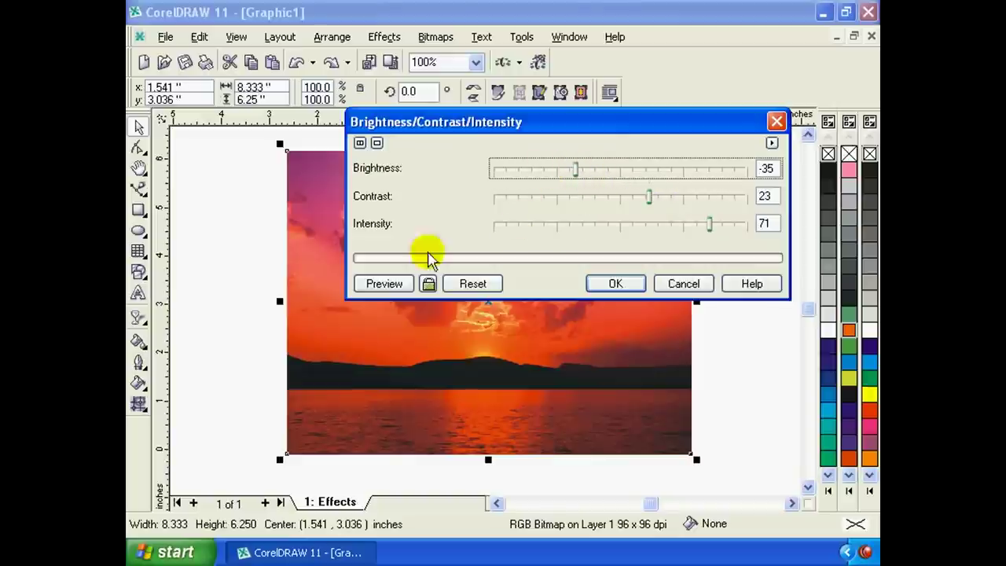
left_click(384, 283)
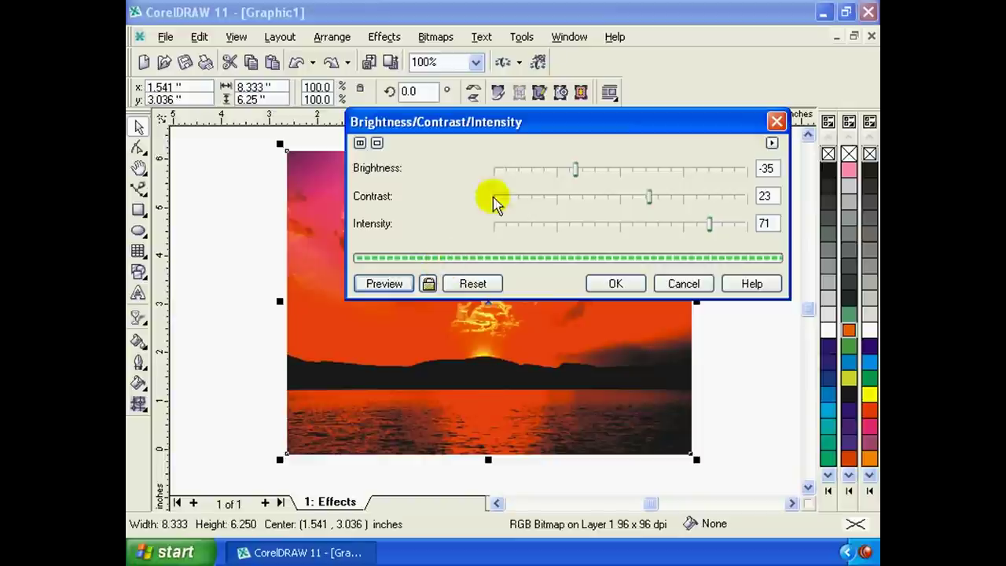
left_click_drag(522, 128, 577, 69)
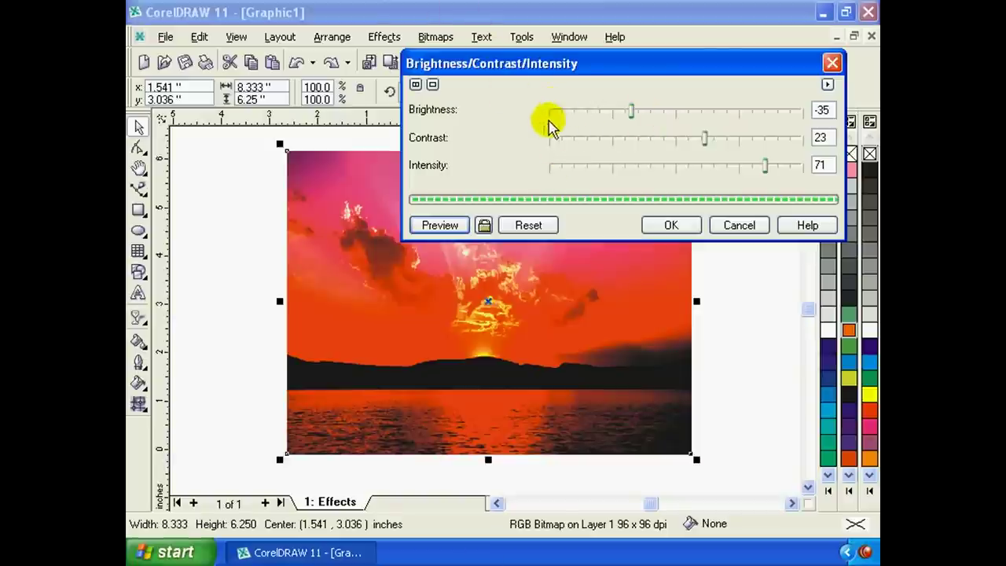
Reset the values and apply intensity 58 with brightness and contrast at 0.
left_click(527, 226)
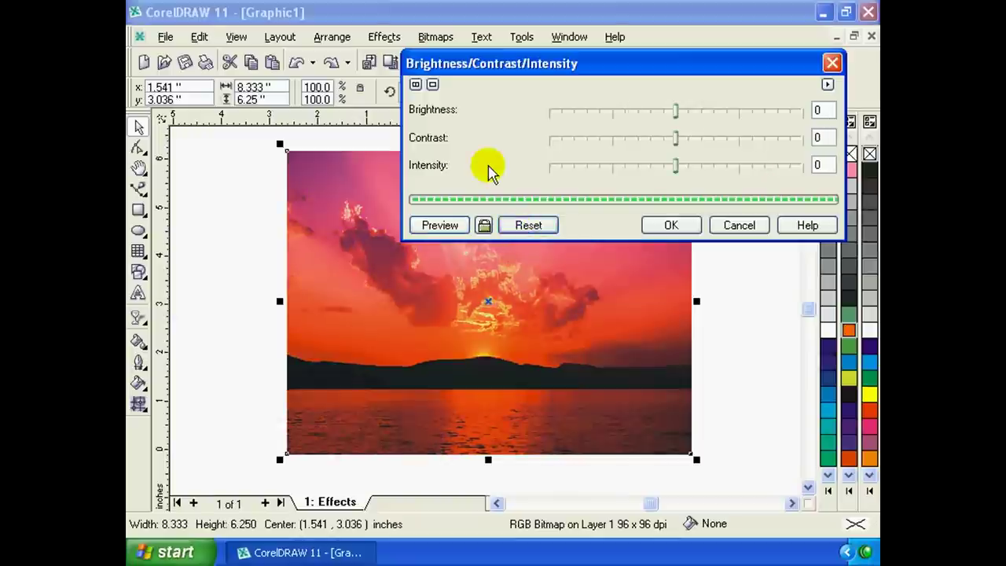
left_click_drag(671, 168, 680, 168)
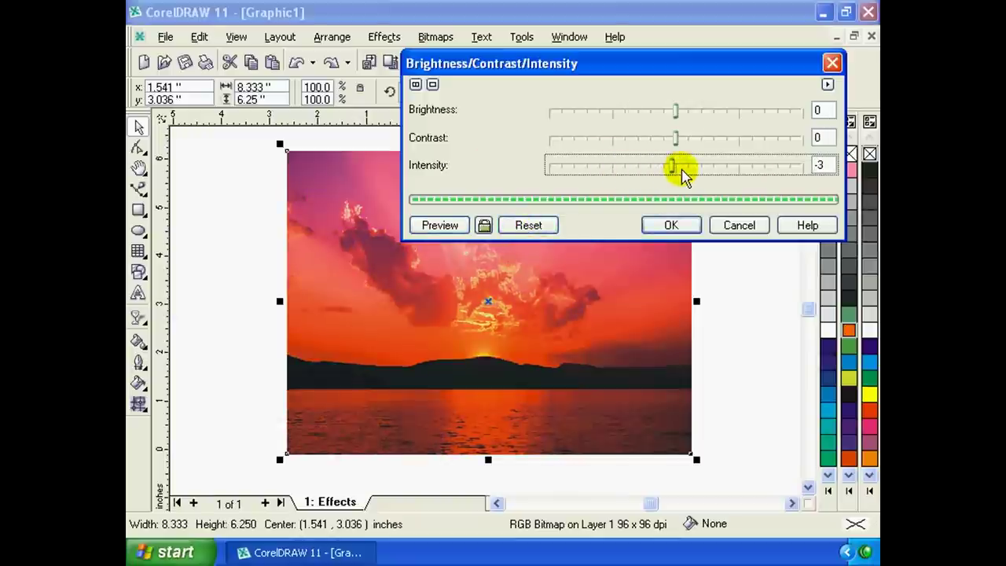
left_click_drag(680, 168, 705, 168)
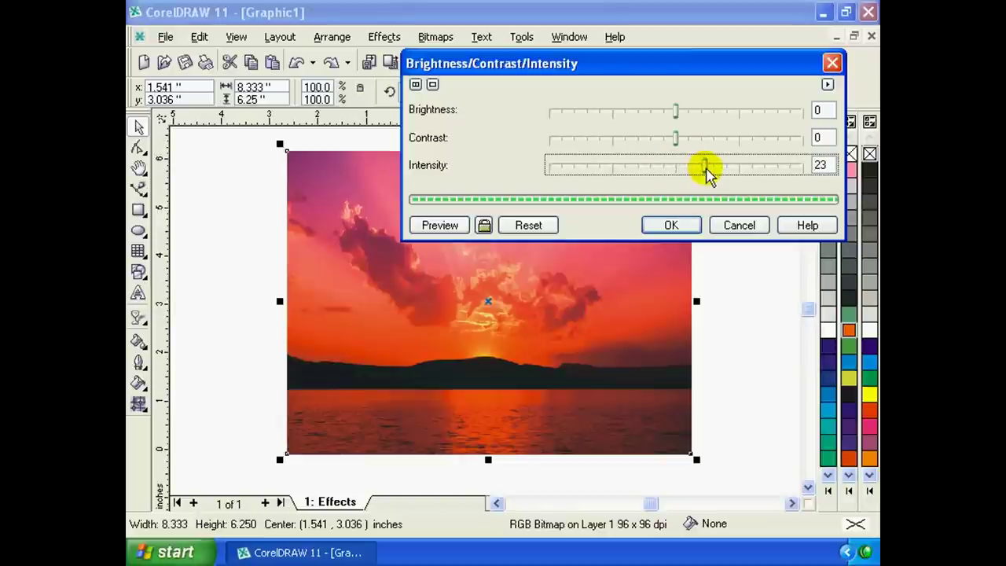
left_click(440, 224)
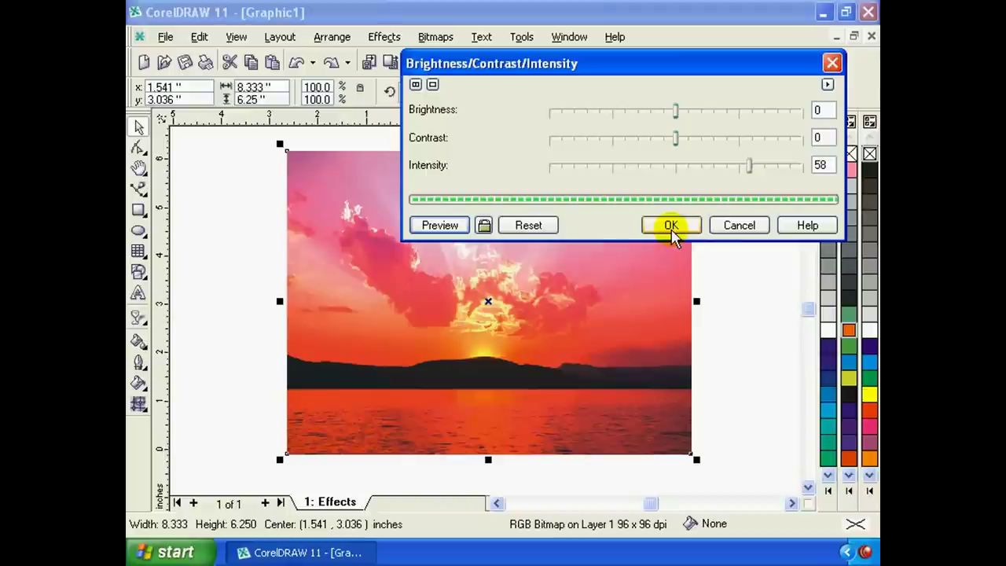
left_click(670, 228)
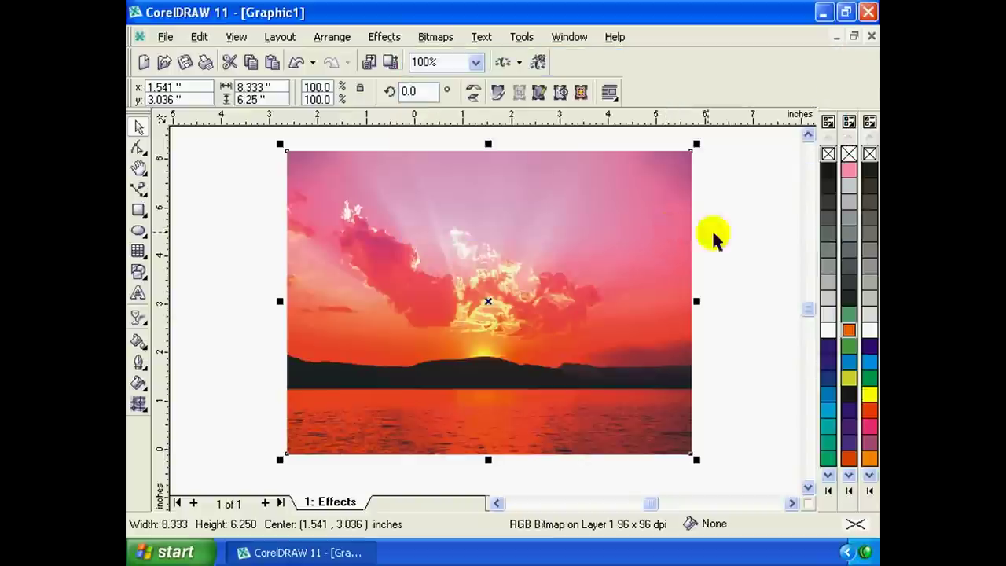
Set Color Balance Cyan–Red to -48 and Magenta–Green to -72.
left_click(383, 37)
mouse_move(396, 56)
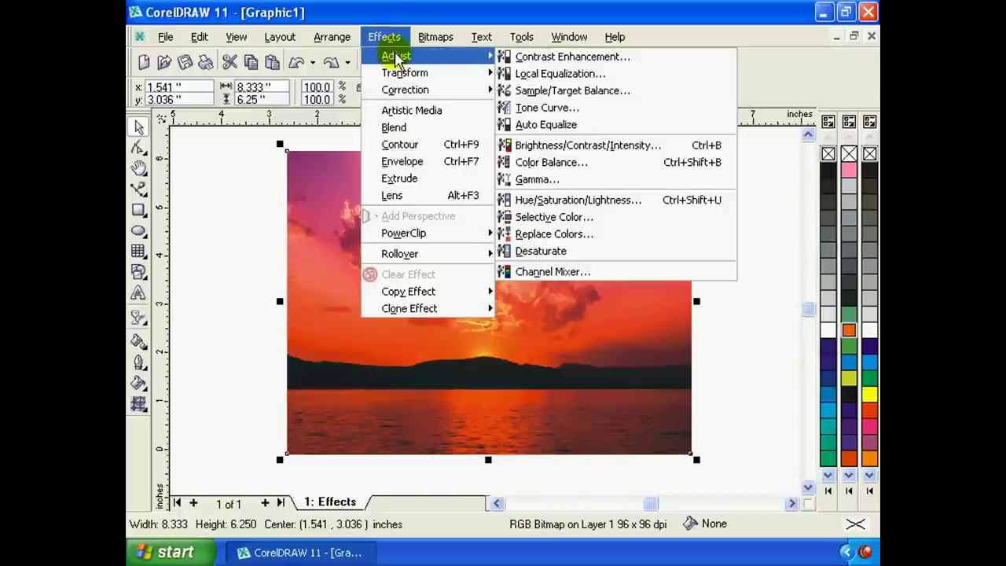
left_click(591, 164)
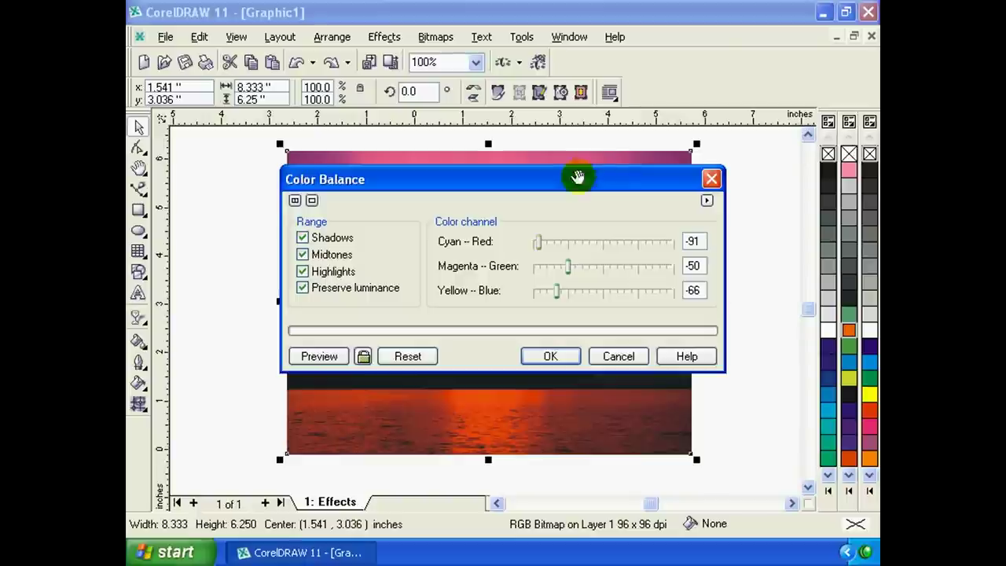
mouse_move(568, 180)
left_mouse_down()
mouse_move(638, 303)
mouse_move(796, 227)
mouse_move(763, 132)
mouse_move(716, 54)
left_mouse_up()
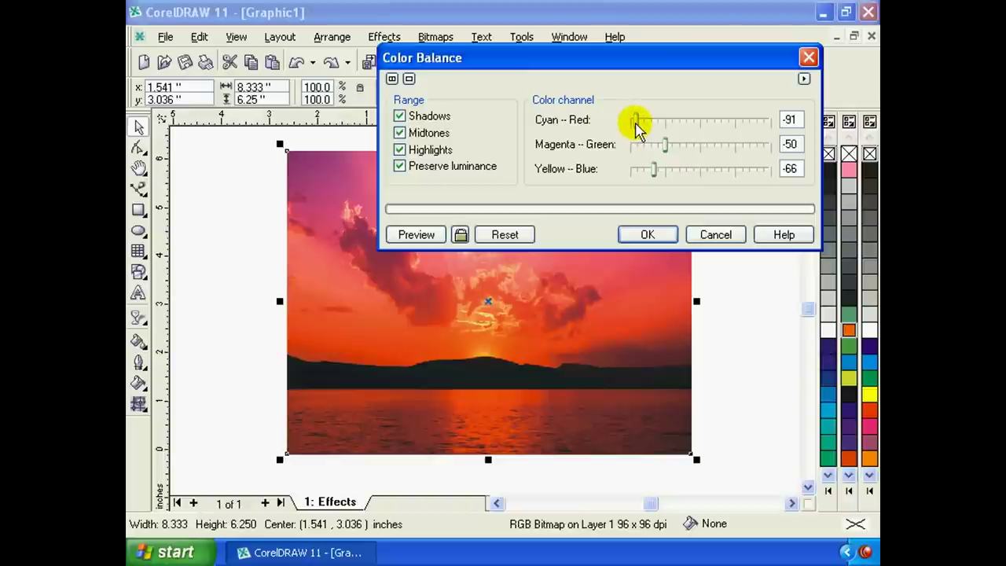
left_click_drag(636, 123, 634, 122)
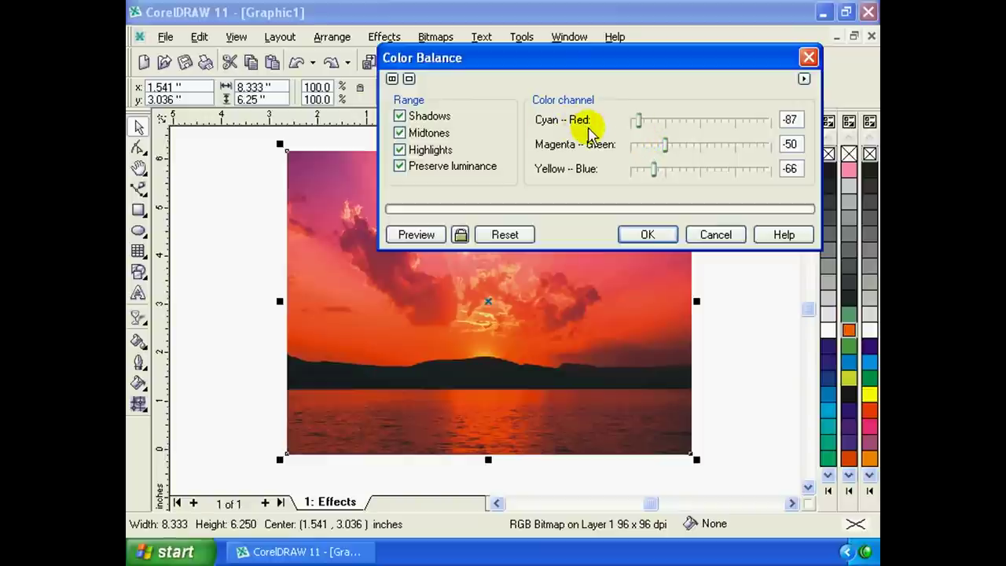
left_click(644, 119)
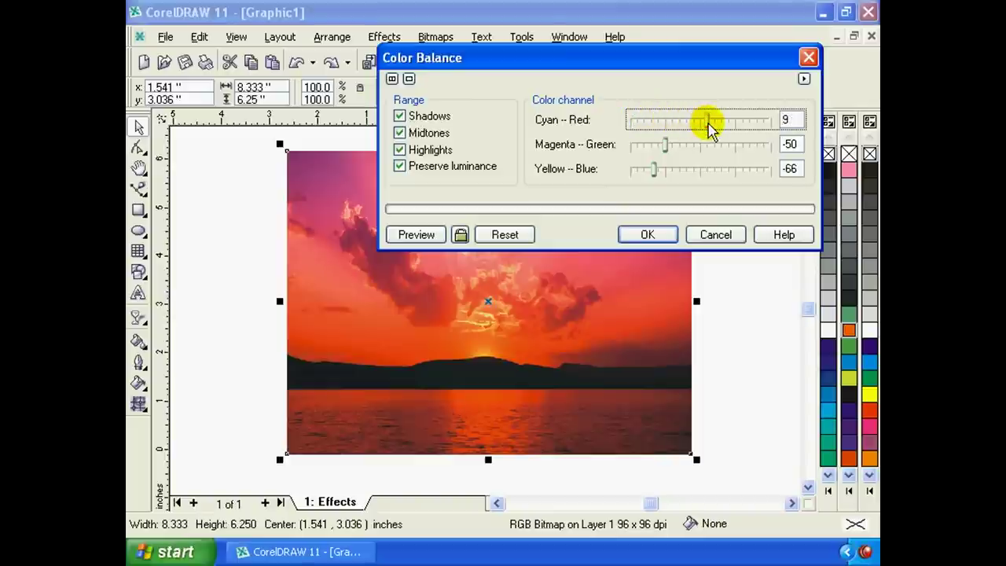
left_click_drag(706, 122, 668, 122)
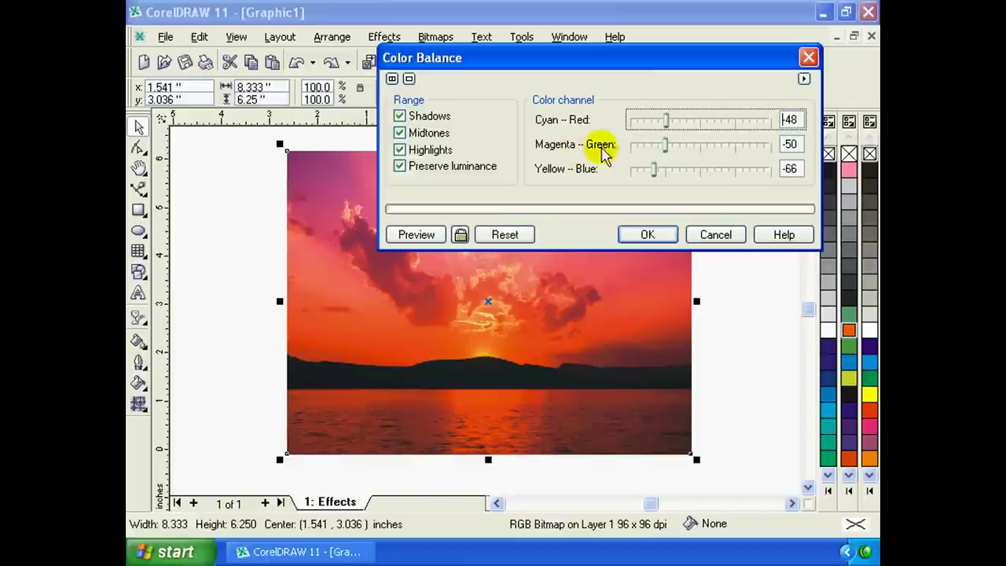
left_click_drag(665, 149, 707, 150)
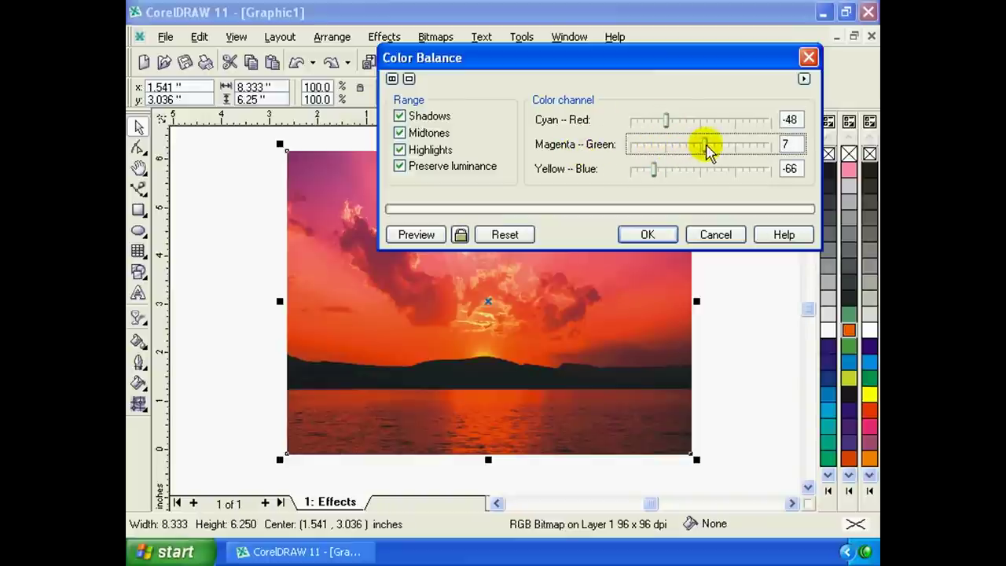
left_click_drag(706, 149, 651, 149)
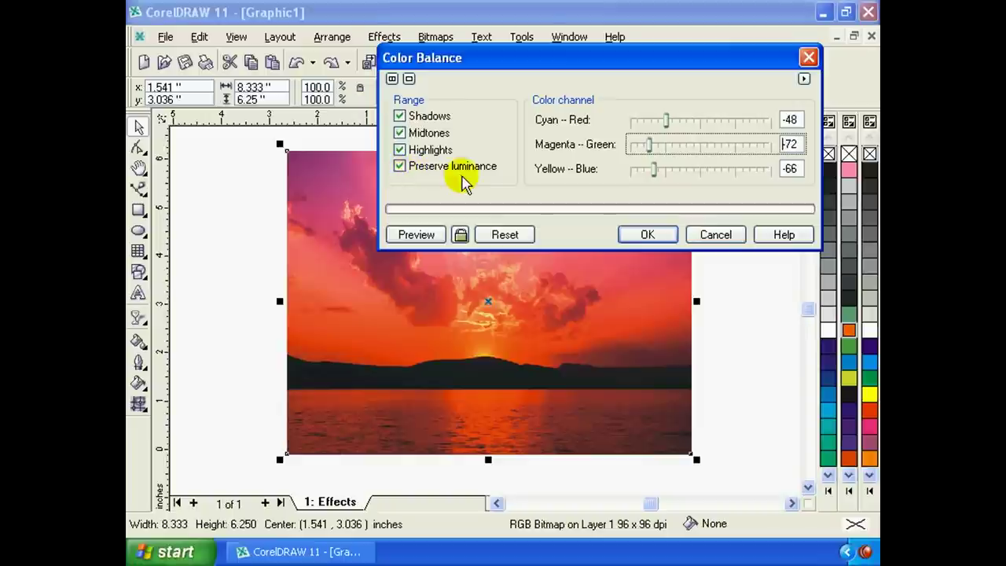
Limit the balance to Shadows, set Yellow–Blue to -3, and apply it.
left_click(400, 167)
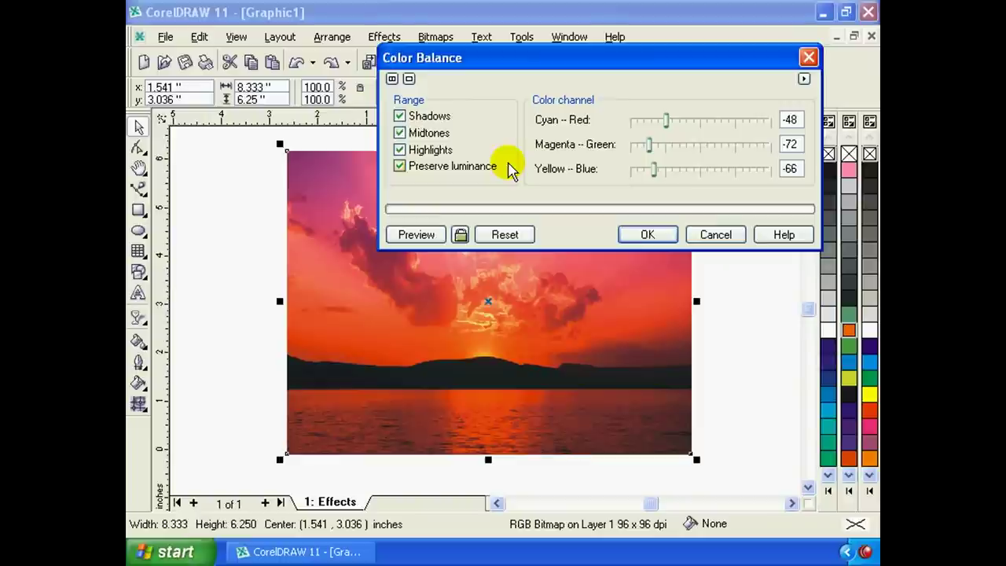
left_click(399, 154)
left_click(400, 133)
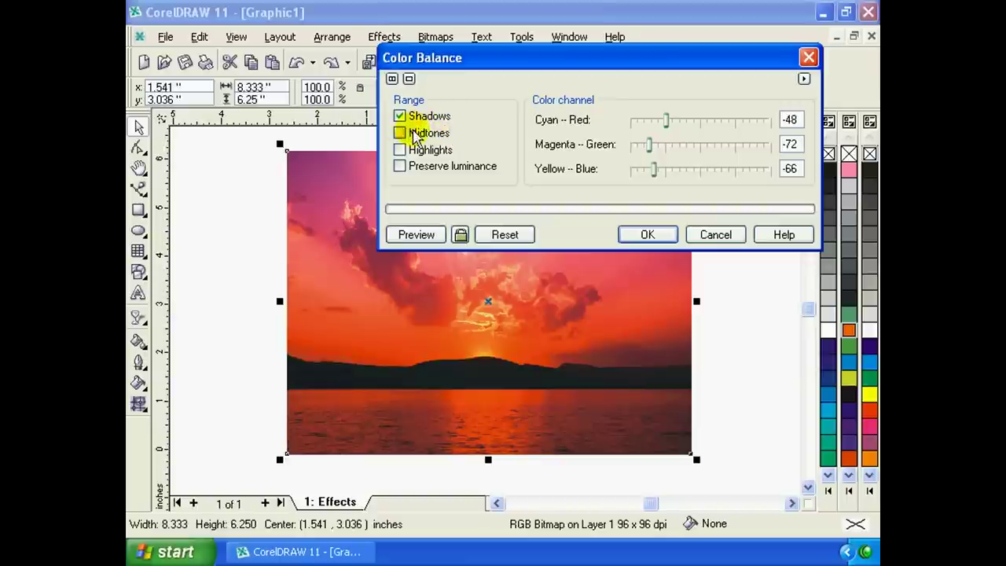
left_click_drag(654, 169, 698, 170)
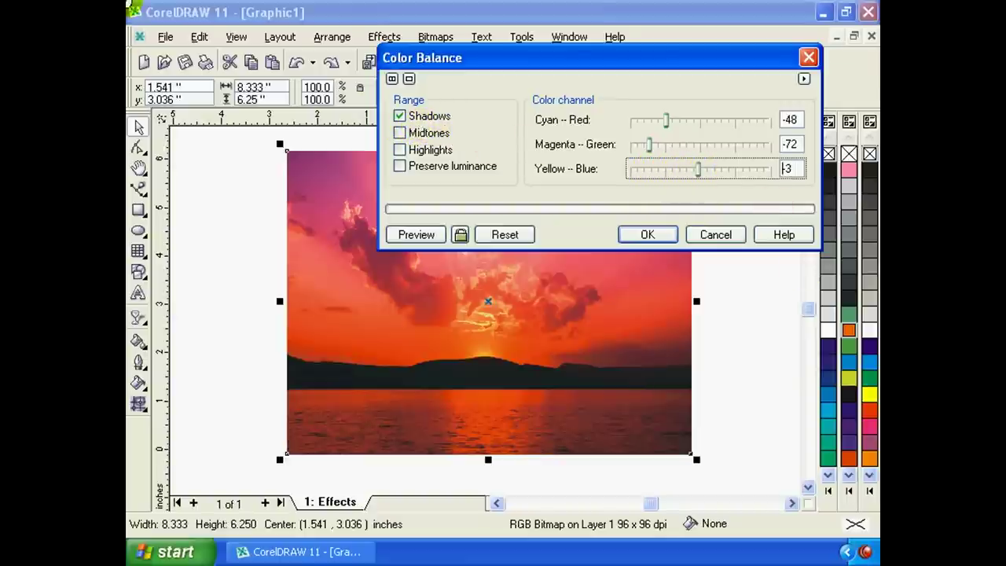
left_click_drag(645, 64, 646, 85)
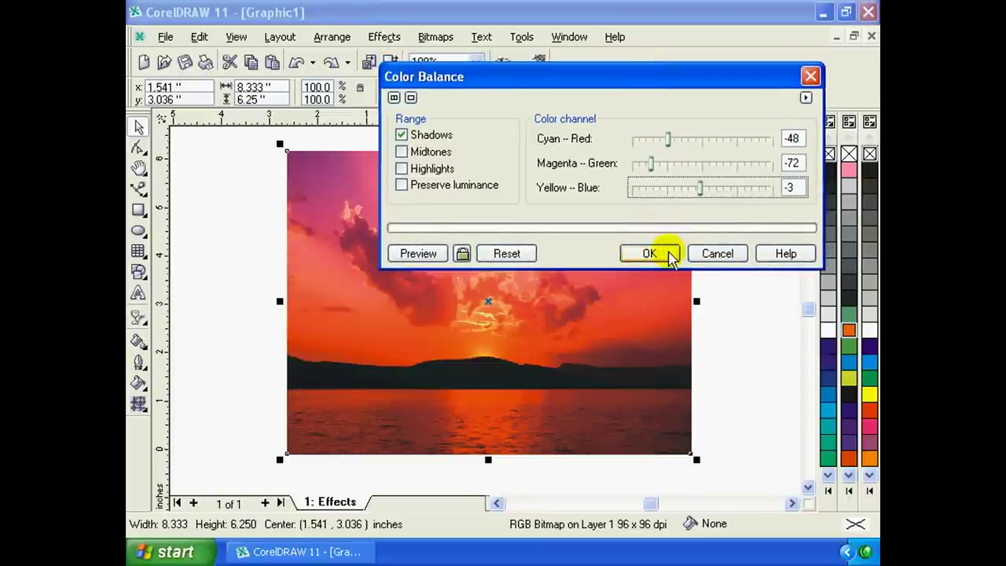
left_click(649, 253)
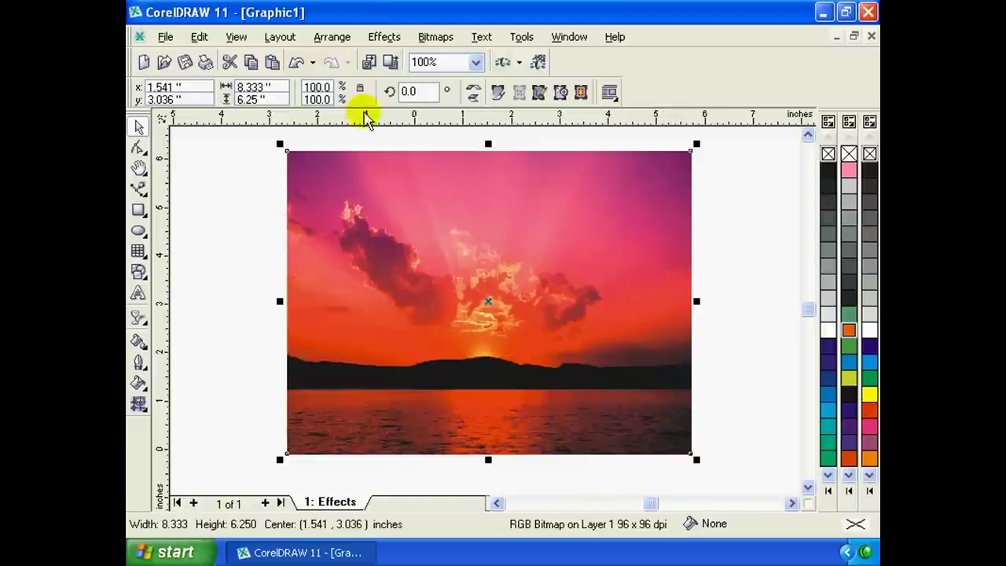
Apply Gamma 3.53 to the sunset photo after previewing it against the original 1.00.
left_click(384, 37)
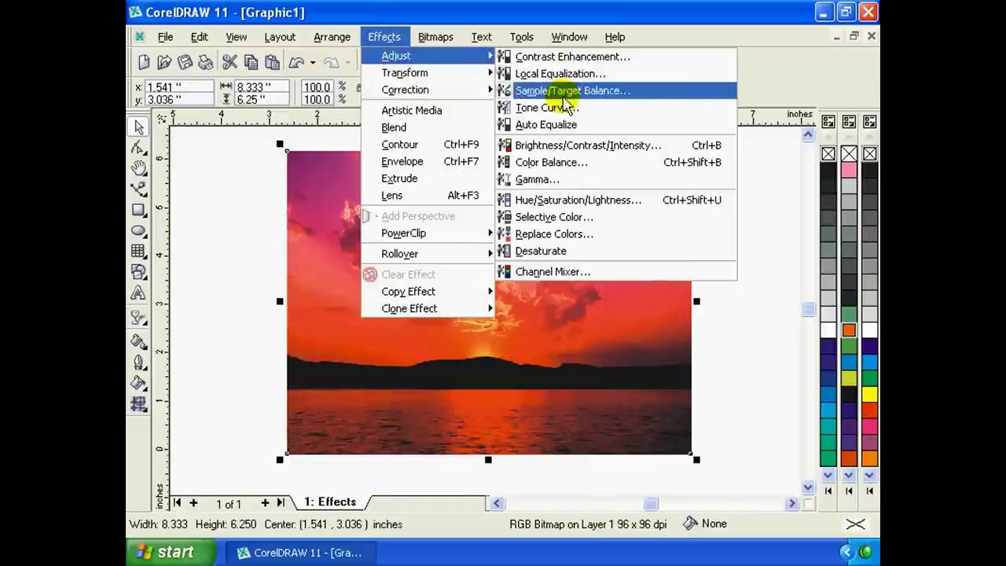
left_click(587, 185)
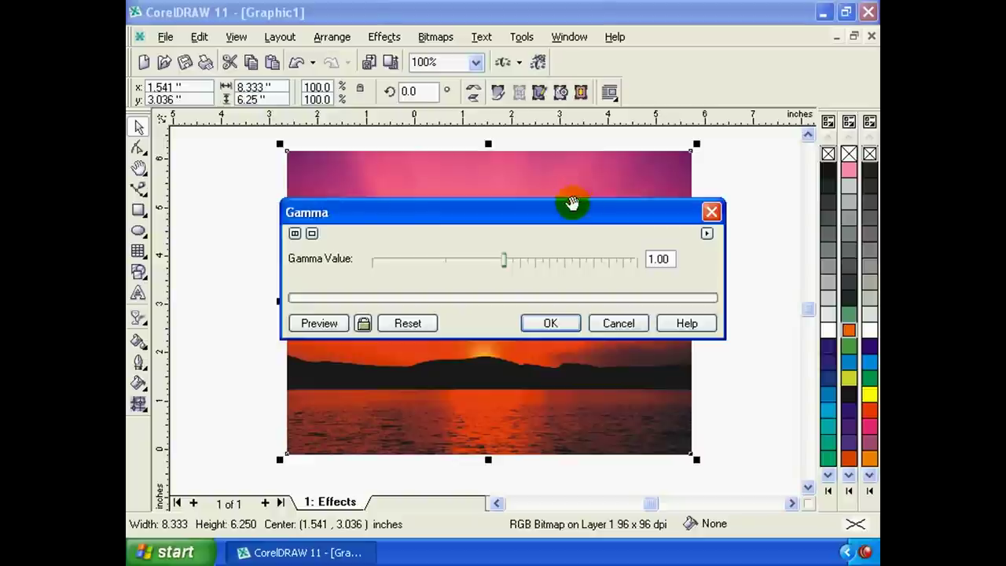
left_click_drag(571, 209, 623, 129)
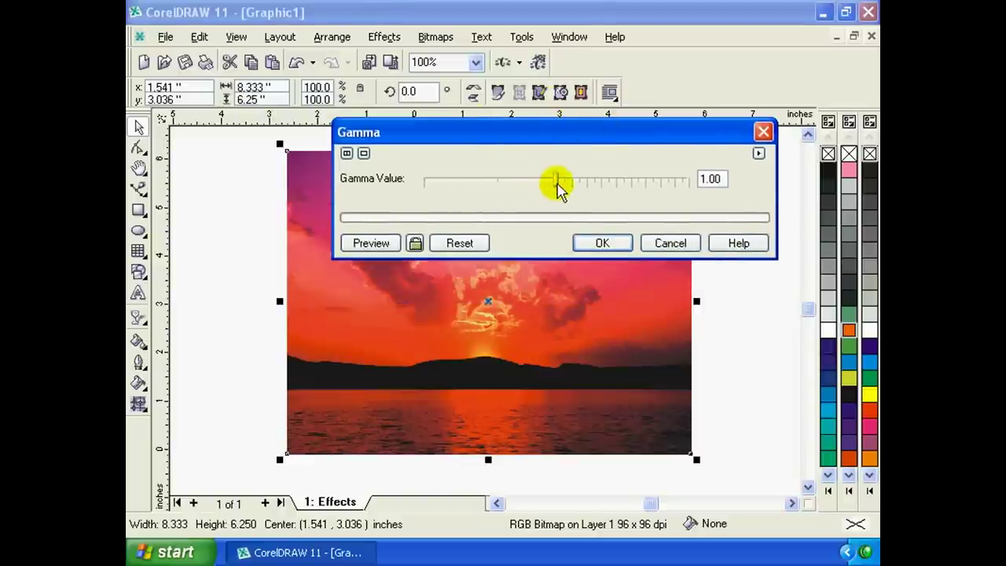
mouse_move(558, 189)
left_mouse_down()
mouse_move(603, 191)
mouse_move(491, 192)
mouse_move(583, 193)
left_mouse_up()
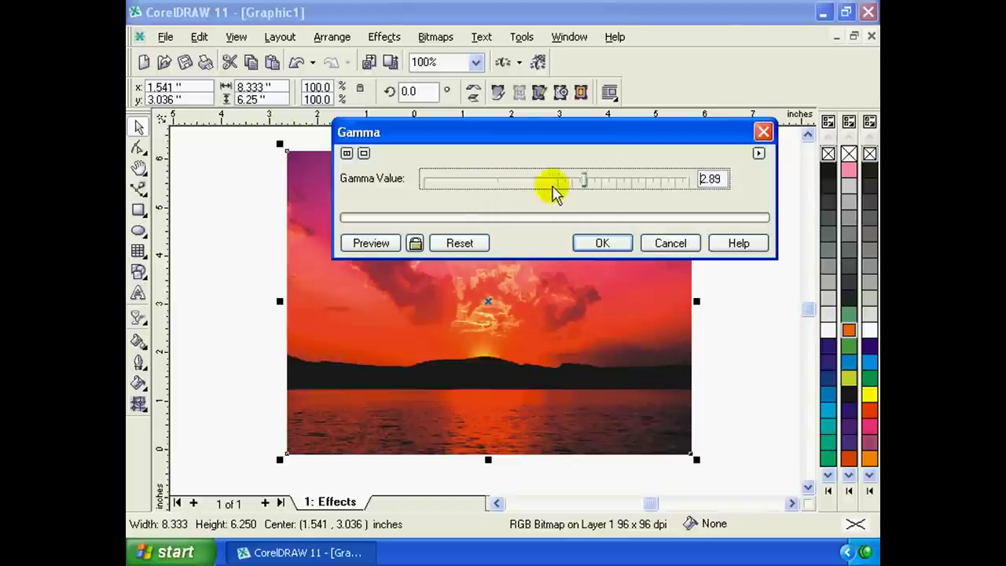
left_click(370, 243)
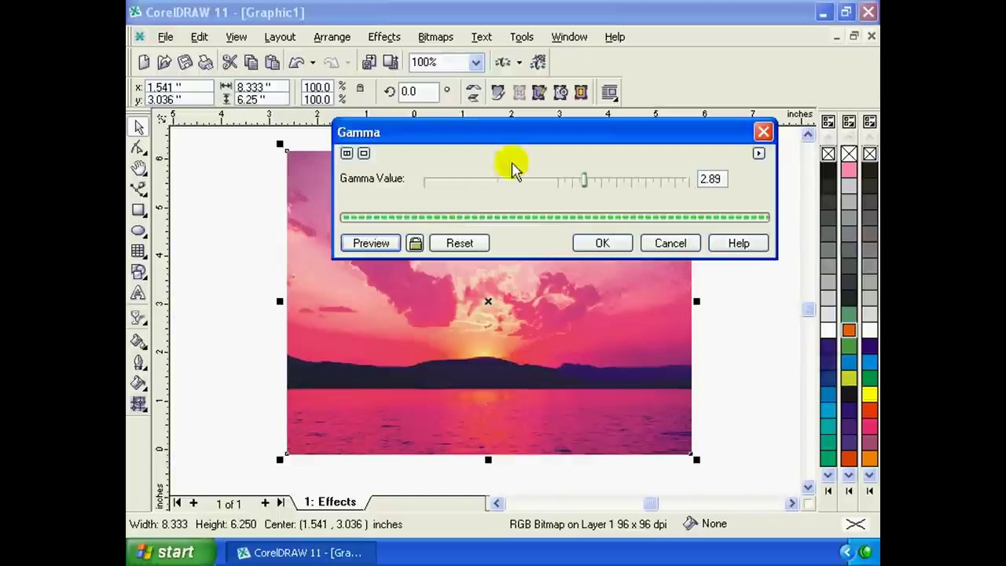
left_click_drag(517, 143, 515, 106)
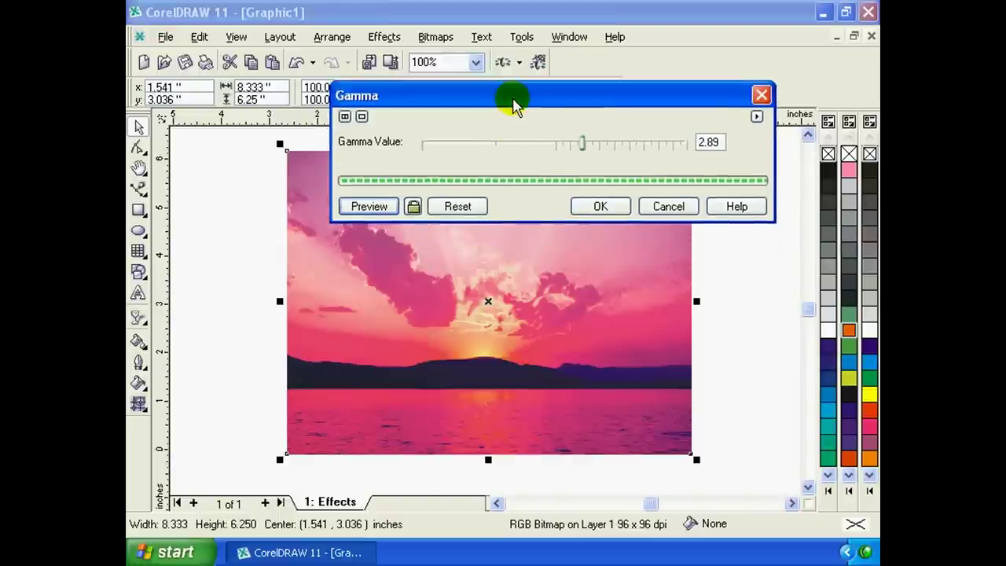
left_click_drag(583, 143, 554, 145)
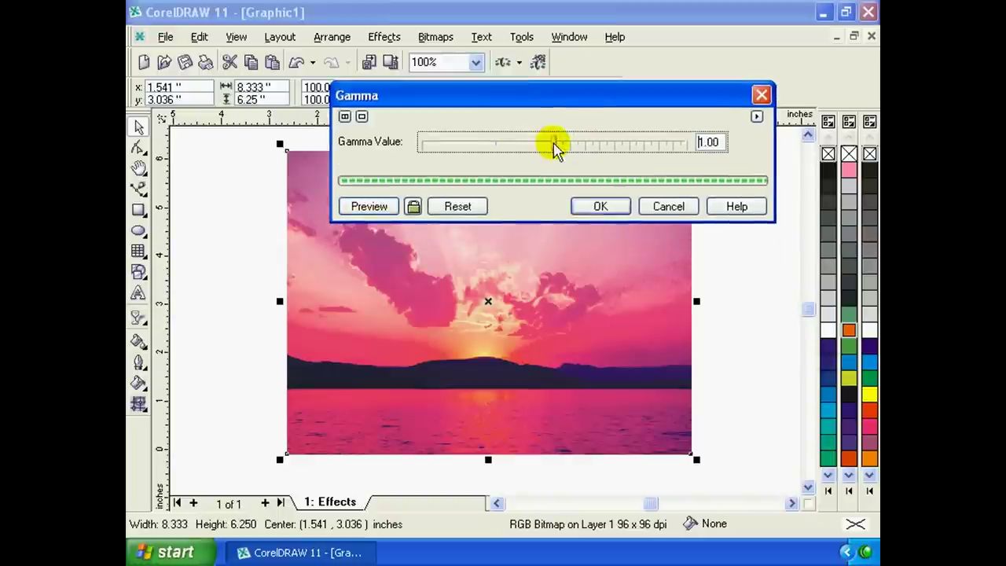
left_click(390, 209)
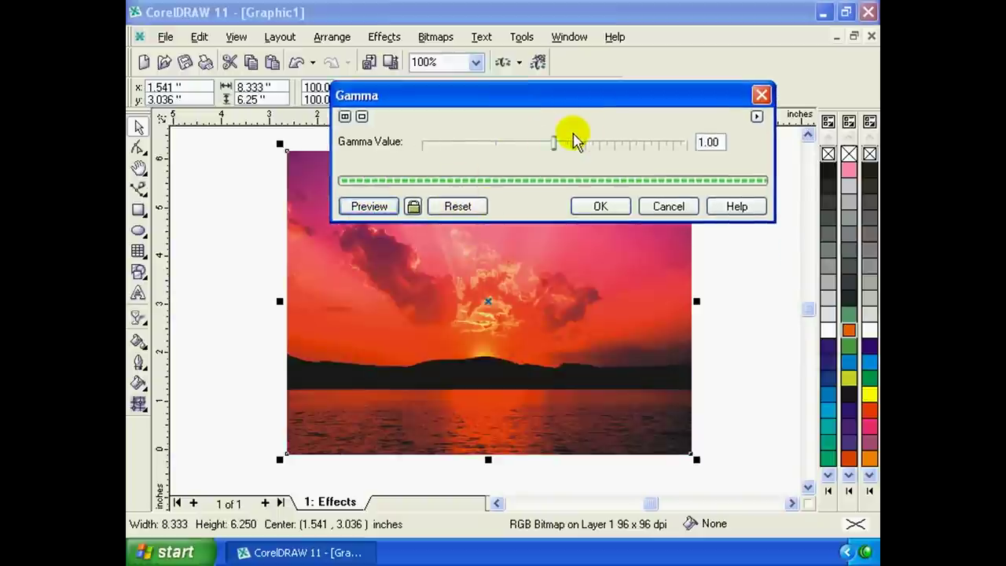
left_click_drag(554, 143, 590, 144)
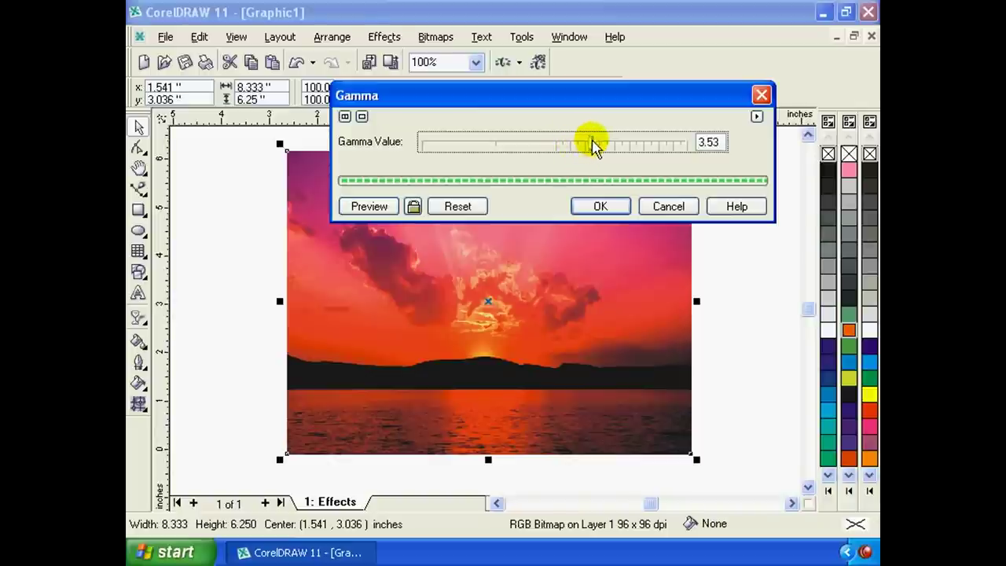
left_click(377, 207)
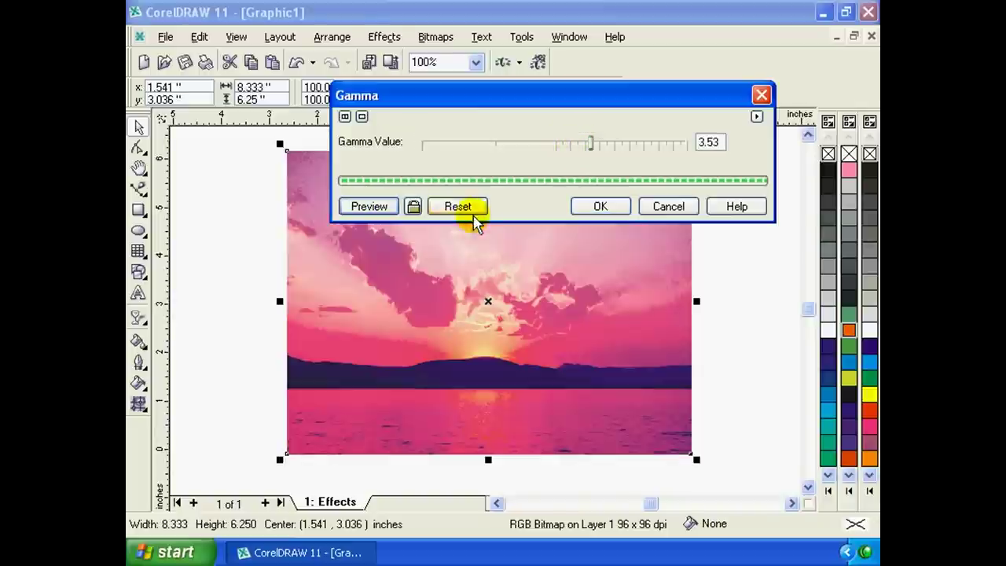
left_click(602, 207)
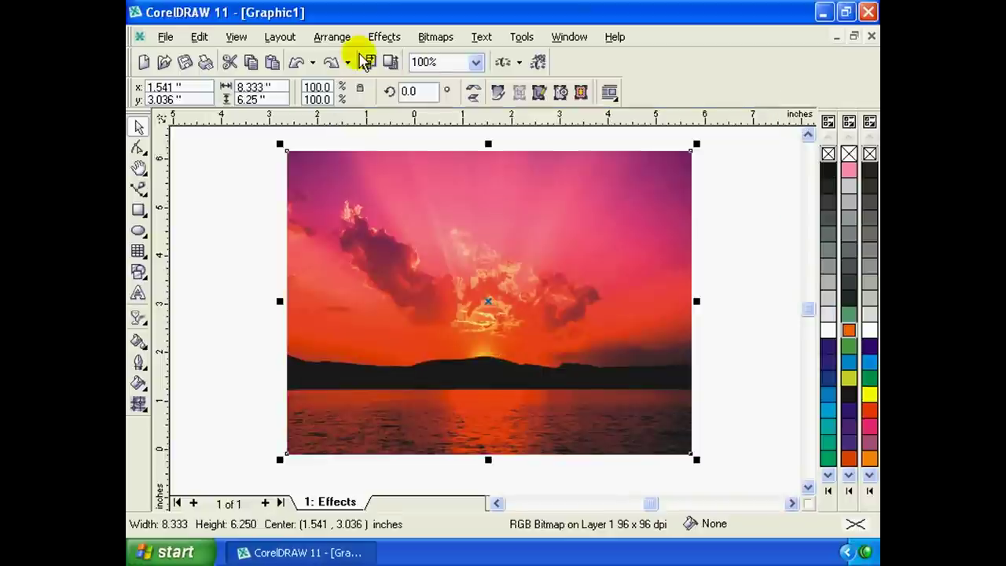
Open Hue/Saturation/Lightness and set the Master hue to -74, previewing the shift.
left_click(385, 40)
mouse_move(396, 56)
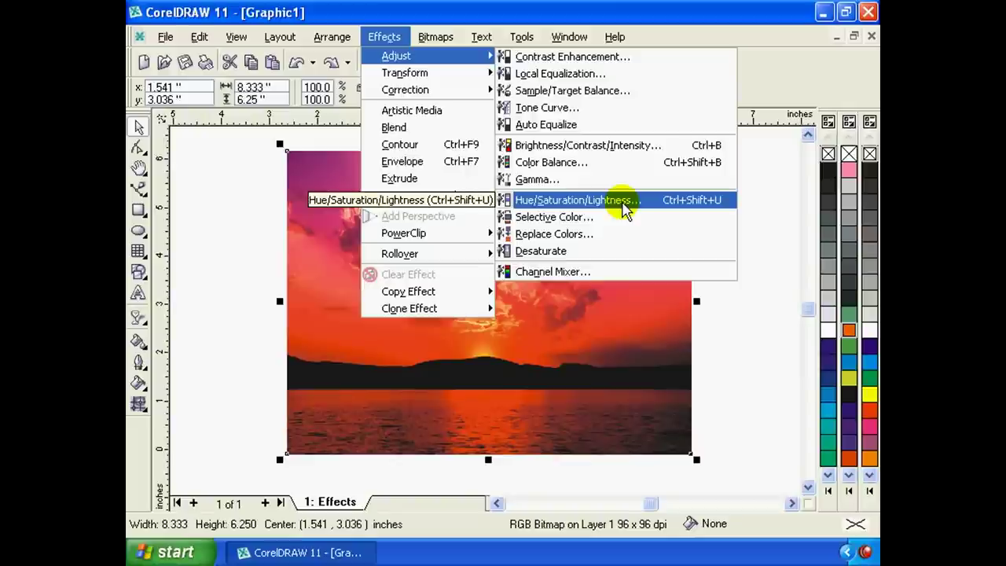
left_click(623, 203)
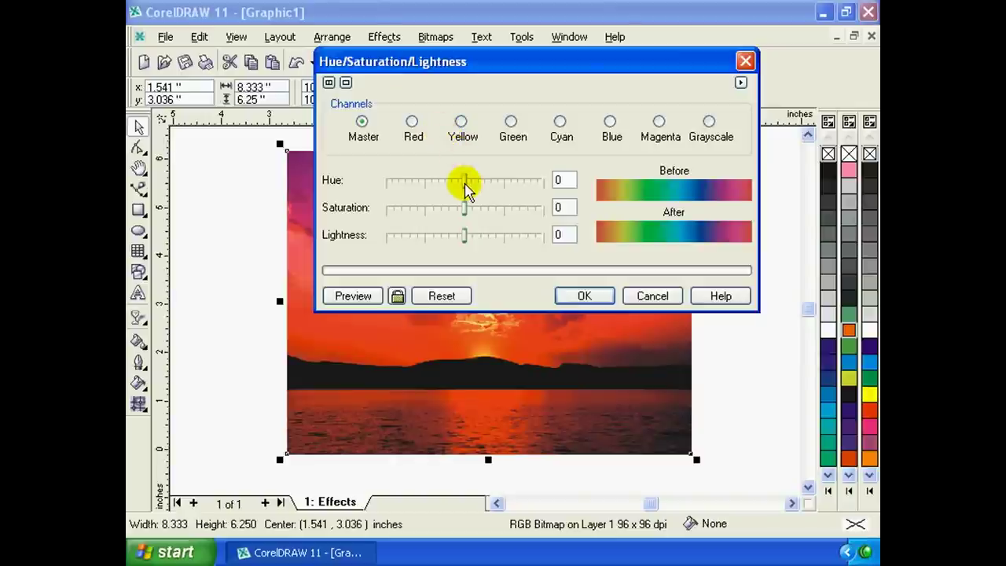
left_click_drag(465, 187, 492, 188)
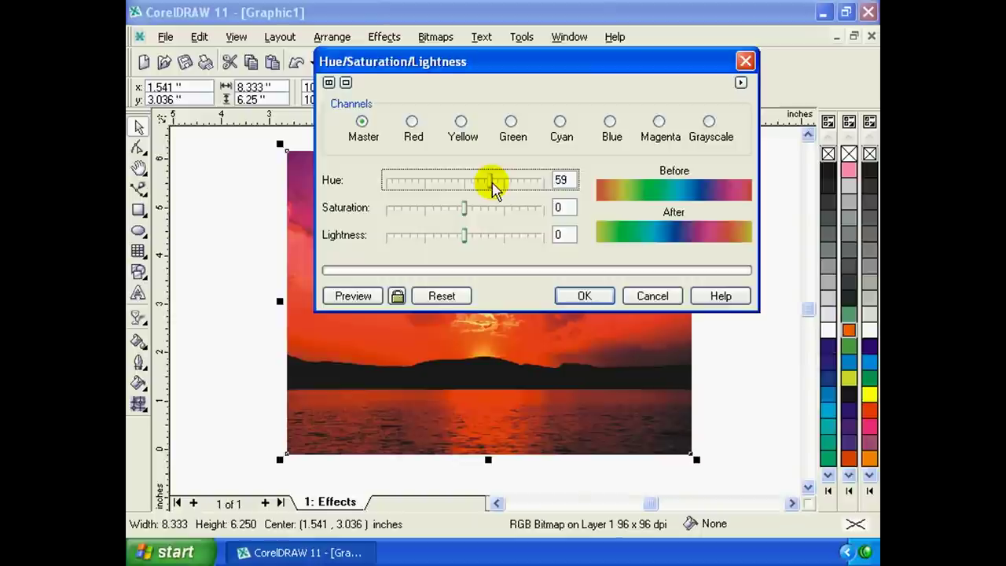
mouse_move(492, 189)
left_mouse_down()
mouse_move(385, 183)
mouse_move(411, 186)
left_mouse_up()
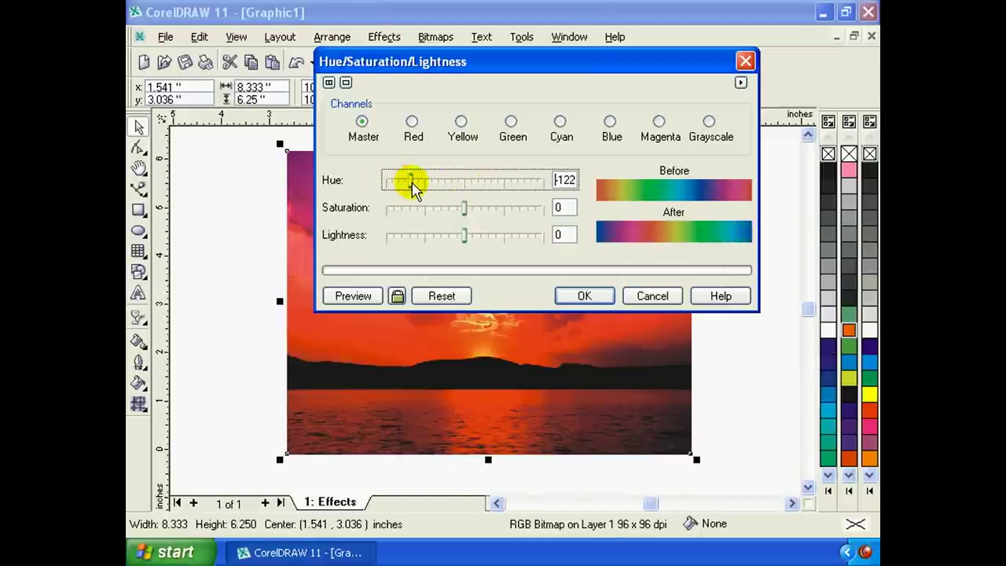
left_click(353, 296)
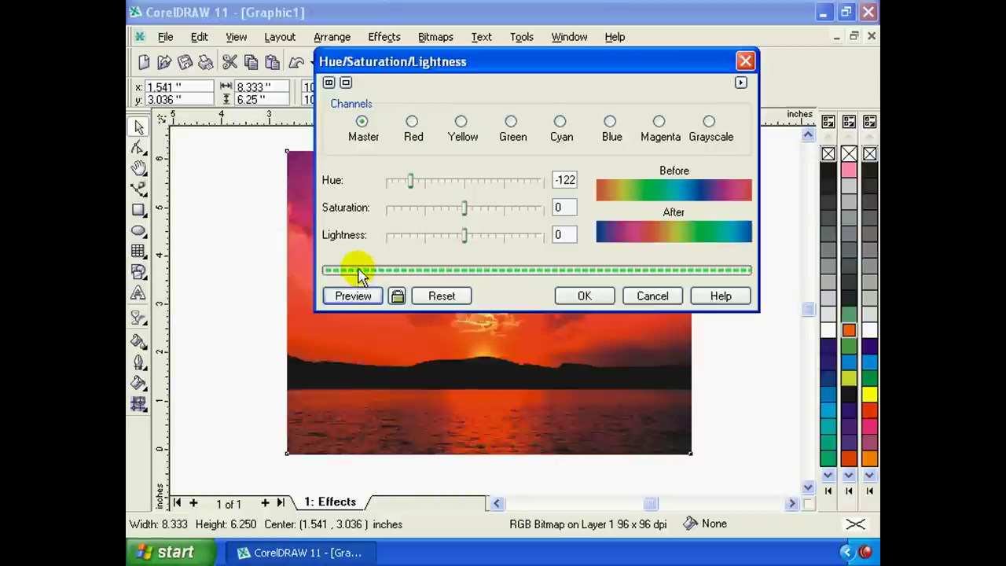
mouse_move(415, 144)
left_mouse_down()
mouse_move(447, 139)
mouse_move(406, 144)
mouse_move(511, 170)
left_mouse_up()
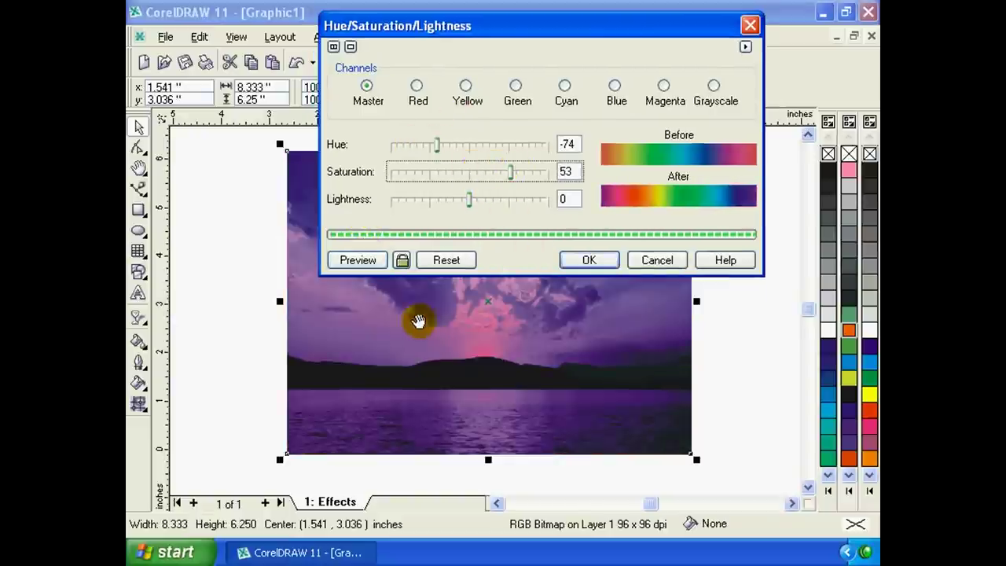
Lower saturation to -44 and raise lightness to 39, turning the sunset pale purple.
left_click(369, 262)
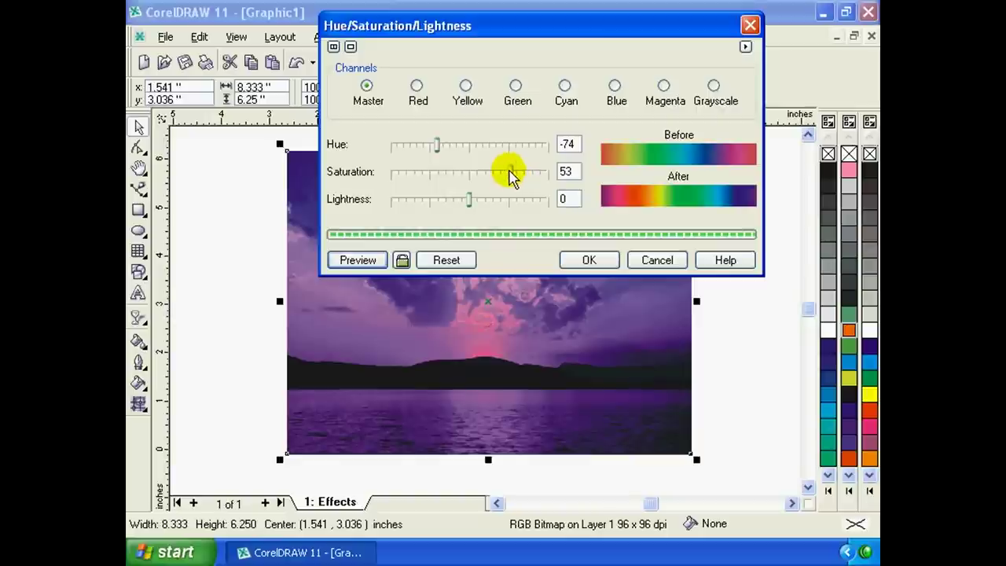
left_click_drag(508, 178, 433, 171)
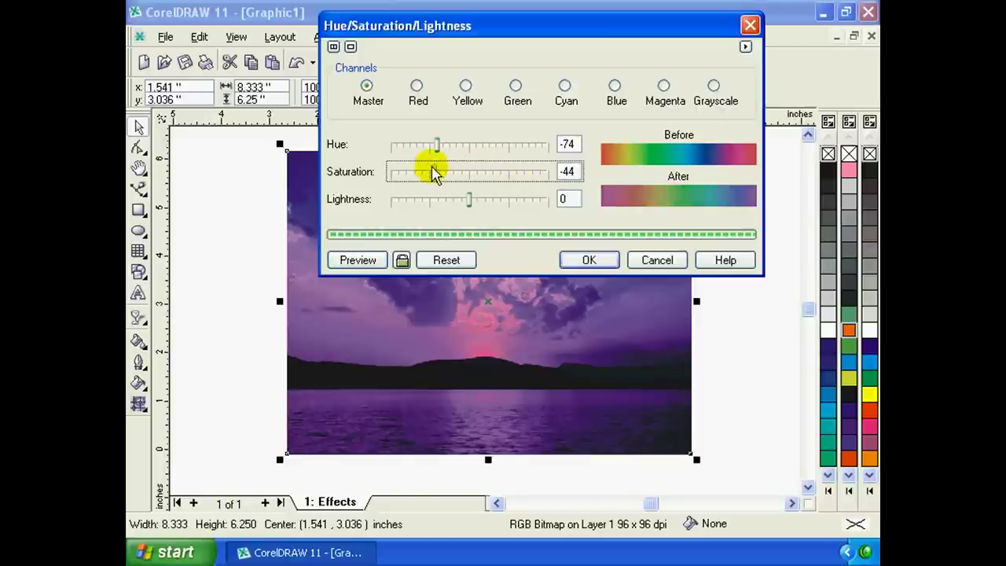
left_click(366, 259)
mouse_move(464, 196)
left_mouse_down()
mouse_move(462, 205)
mouse_move(440, 201)
mouse_move(499, 202)
left_mouse_up()
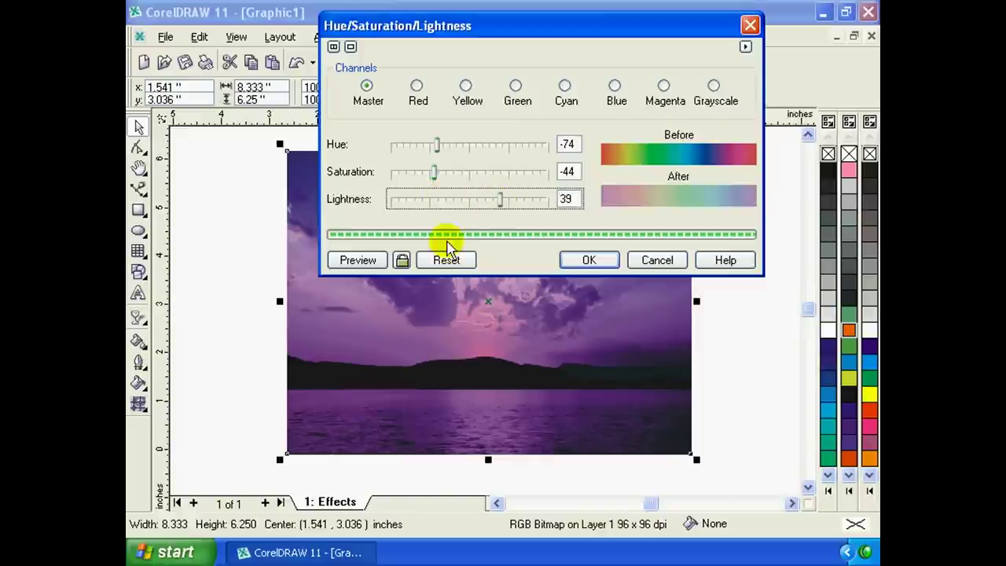
left_click_drag(519, 27, 524, 51)
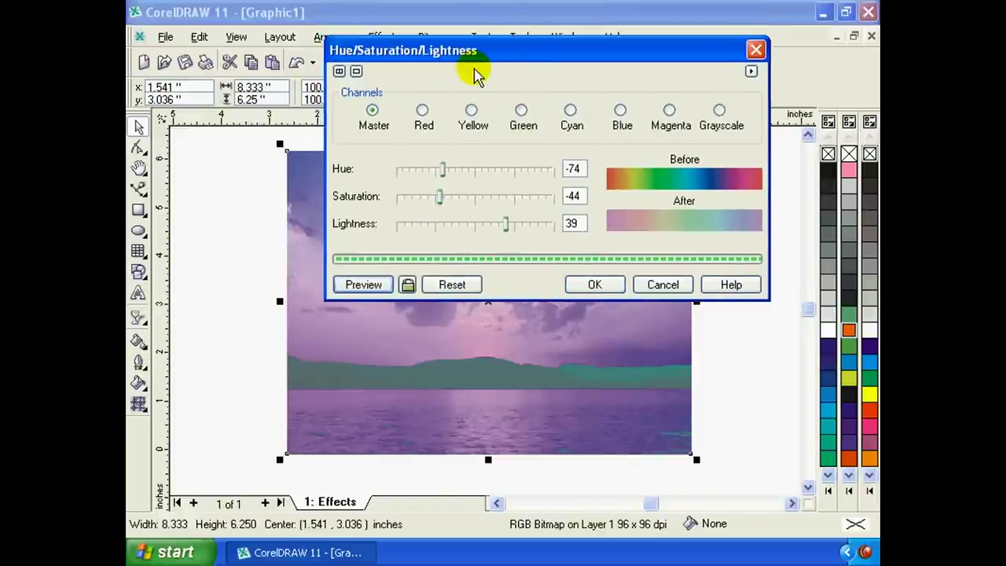
left_click_drag(474, 60, 490, 66)
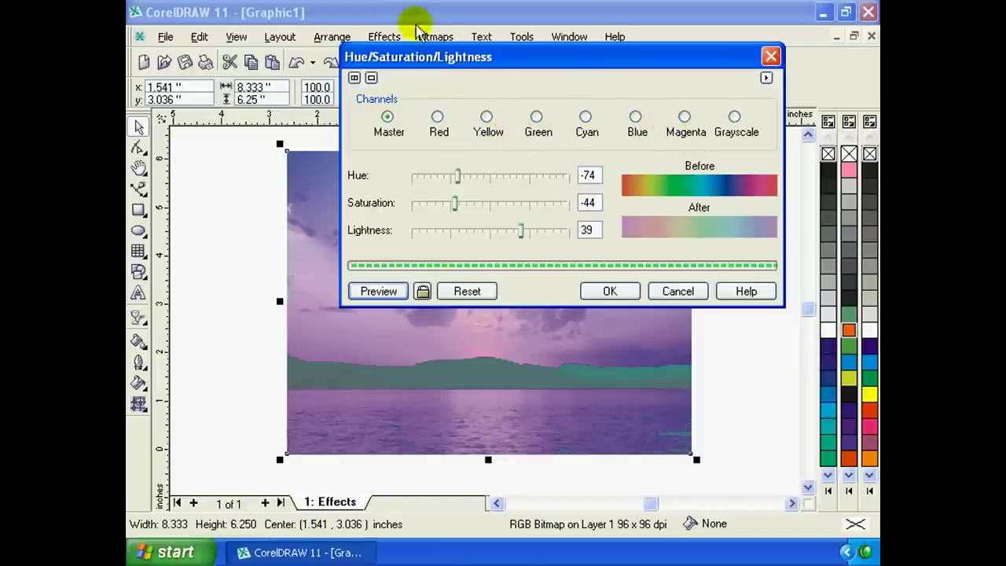
Set the Yellow channel to hue -10 and saturation 23, then apply the adjustment.
left_click(436, 117)
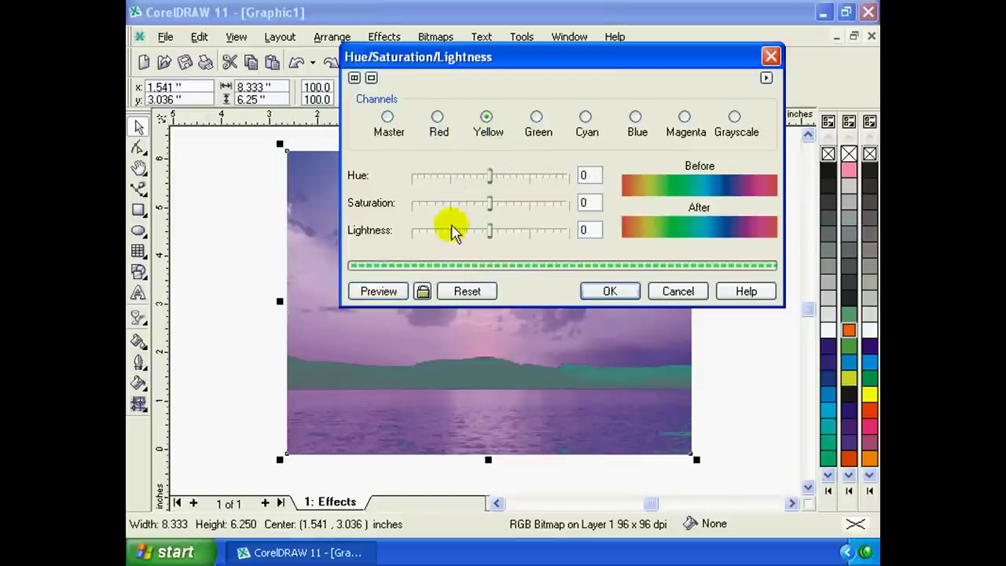
left_click_drag(487, 182, 526, 204)
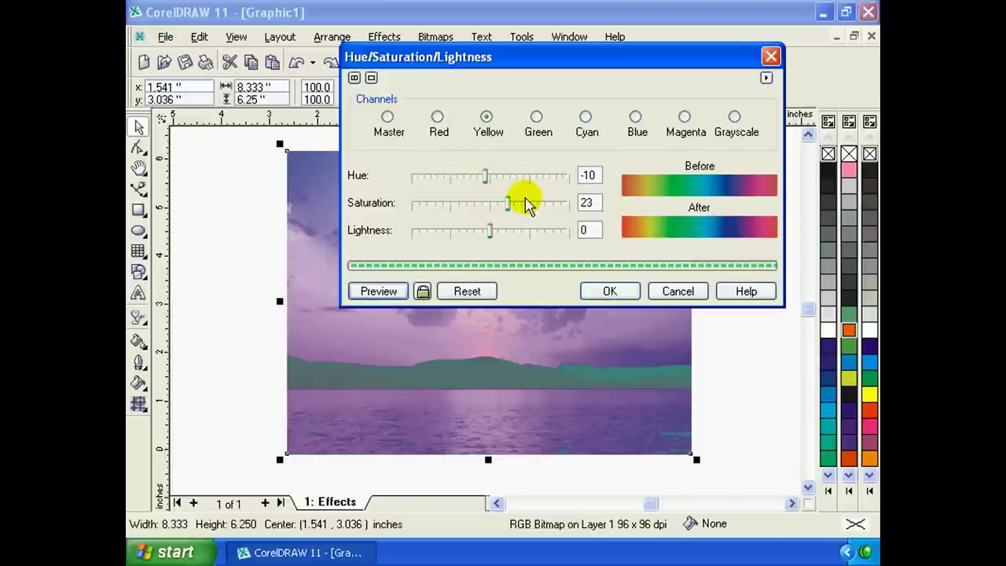
left_click_drag(546, 66, 542, 48)
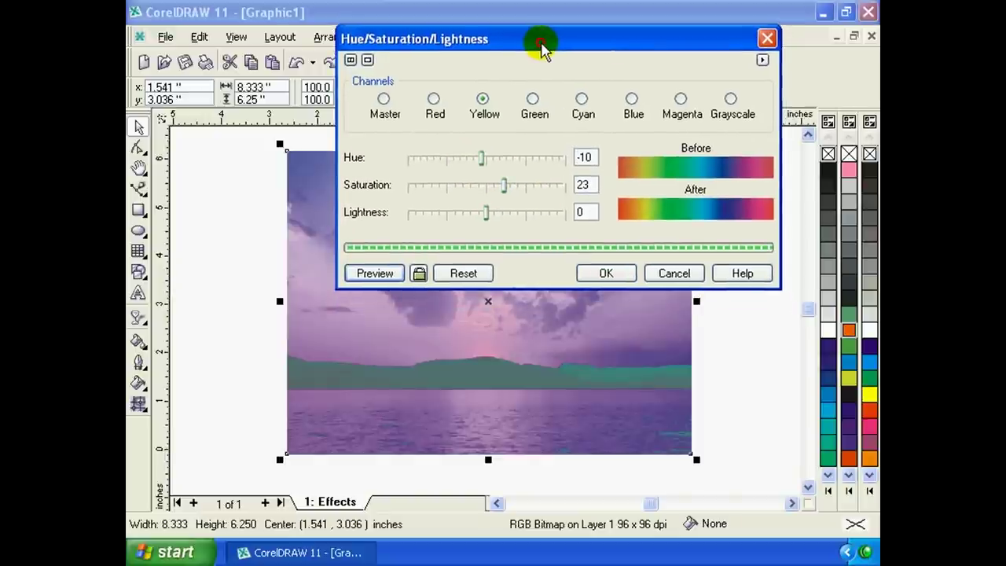
left_click_drag(542, 49, 508, 47)
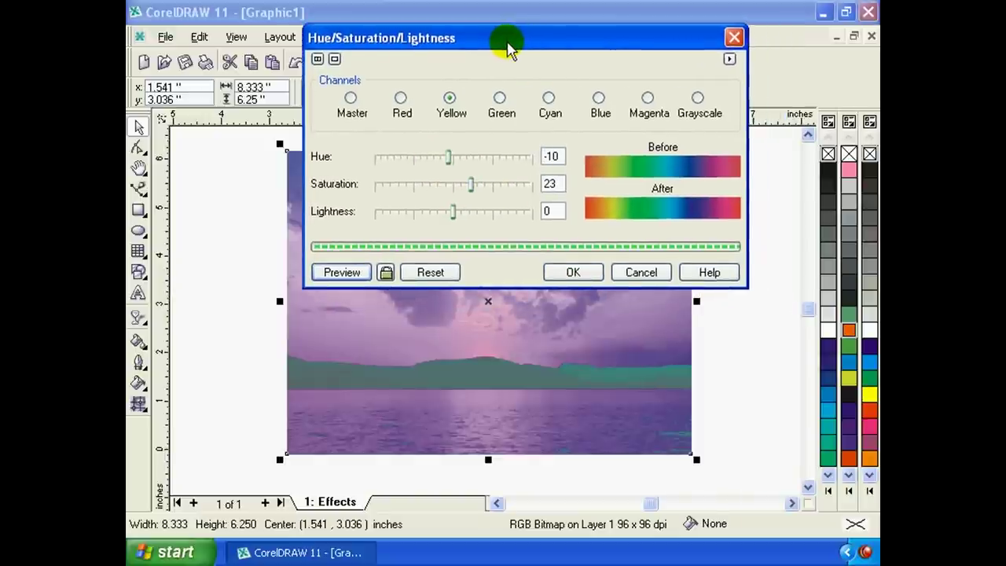
left_click(573, 273)
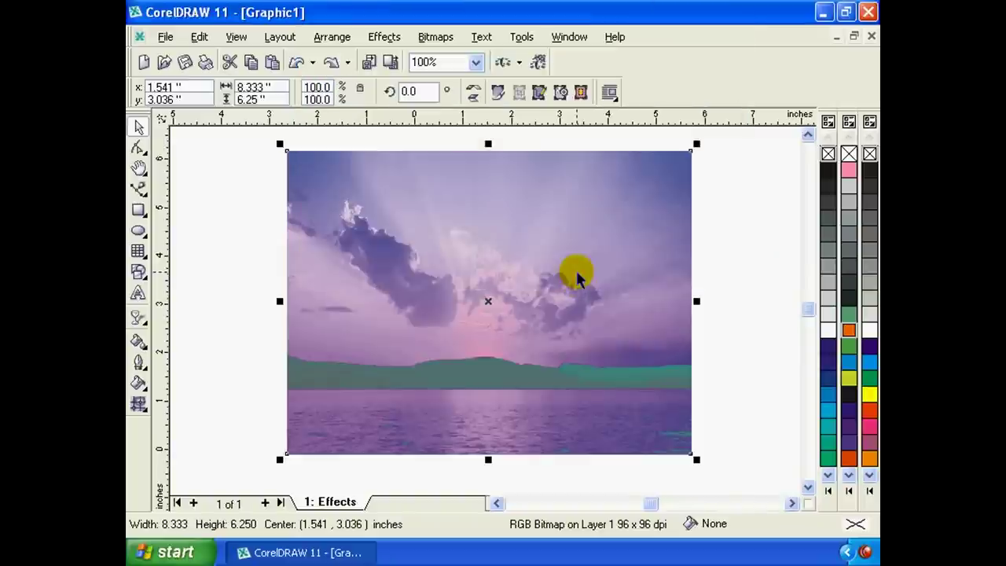
Undo the purple hue change and bring up Selective Color for the red sunset.
key("ctrl+z")
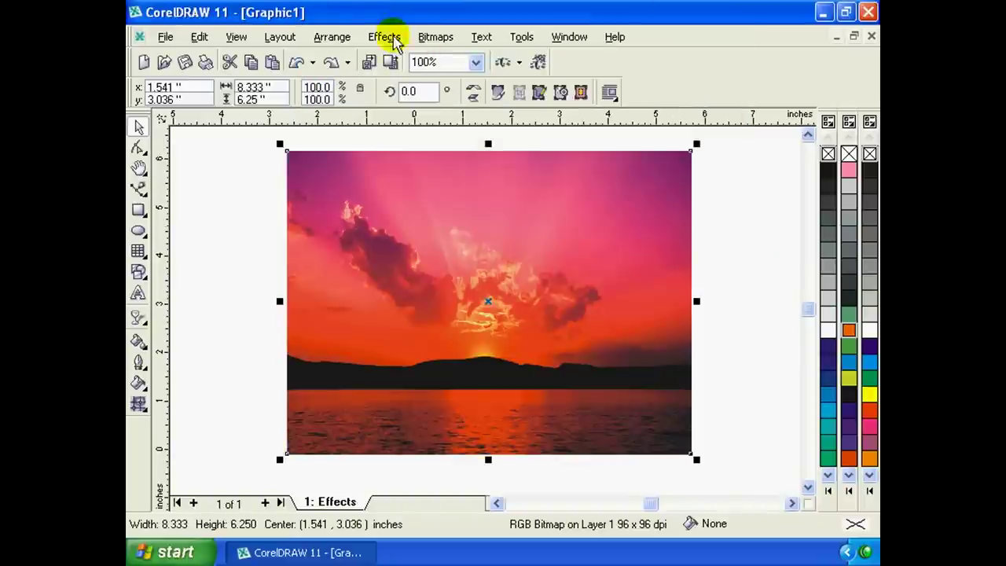
left_click(384, 37)
mouse_move(396, 56)
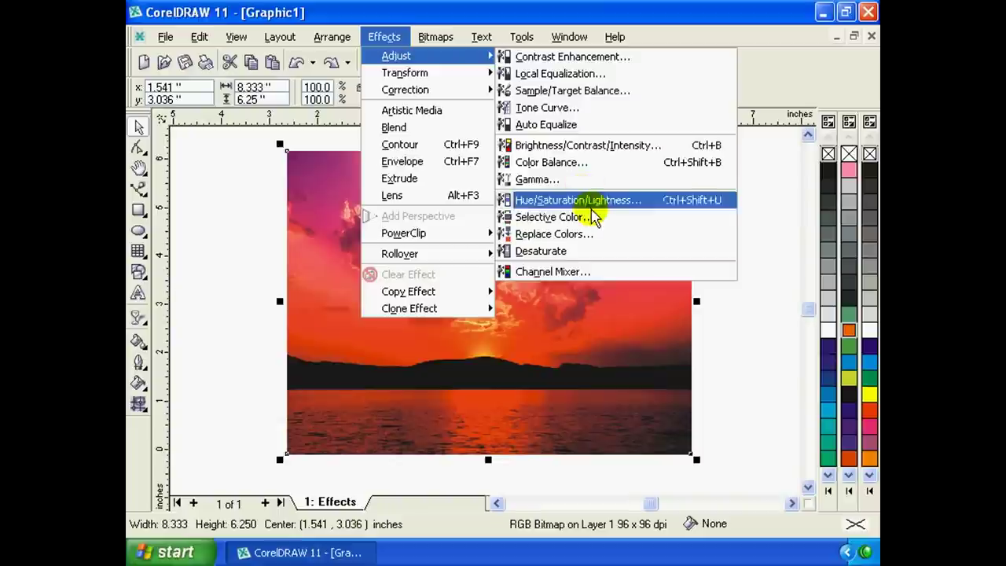
left_click(589, 217)
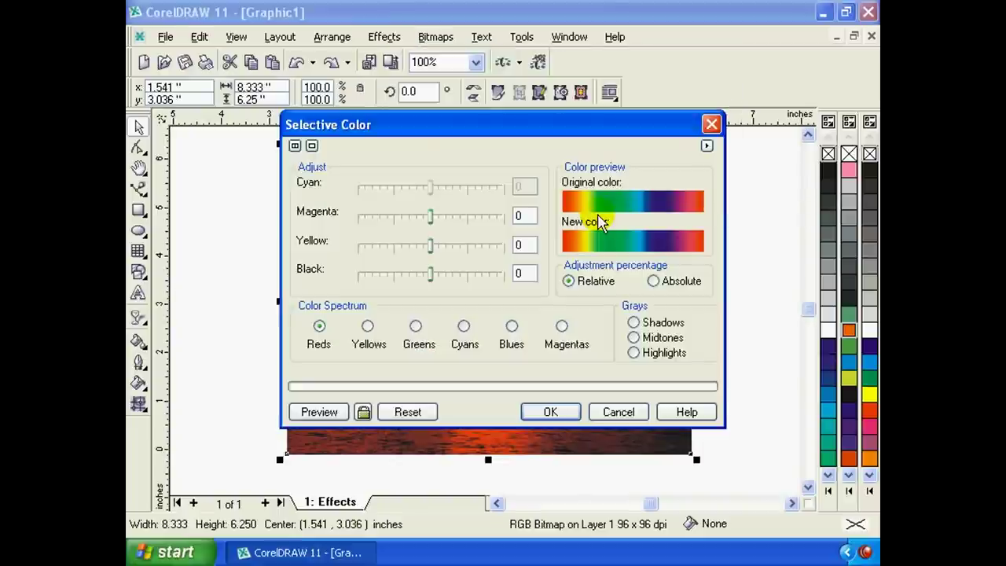
left_click_drag(523, 124, 568, 157)
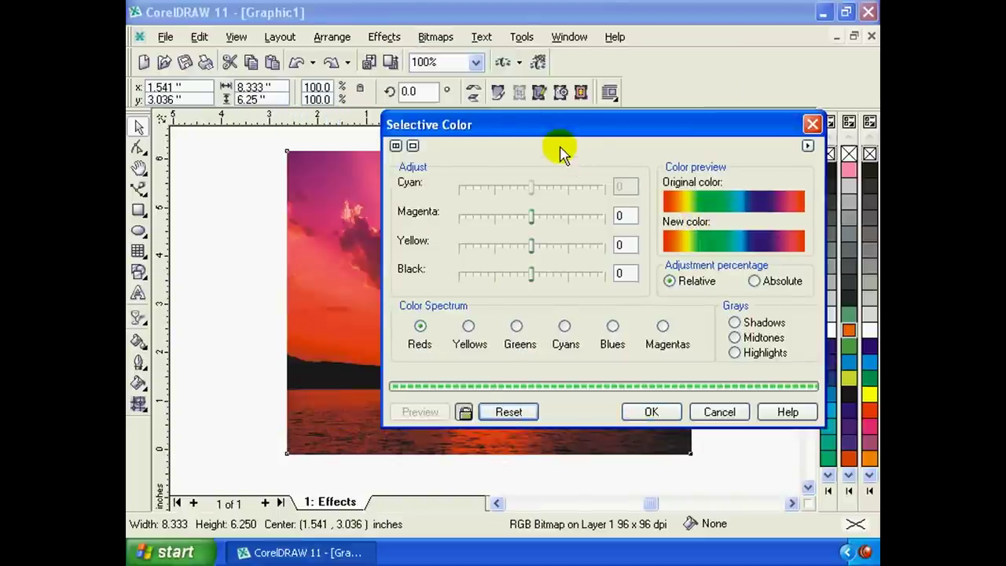
left_click_drag(578, 138, 596, 143)
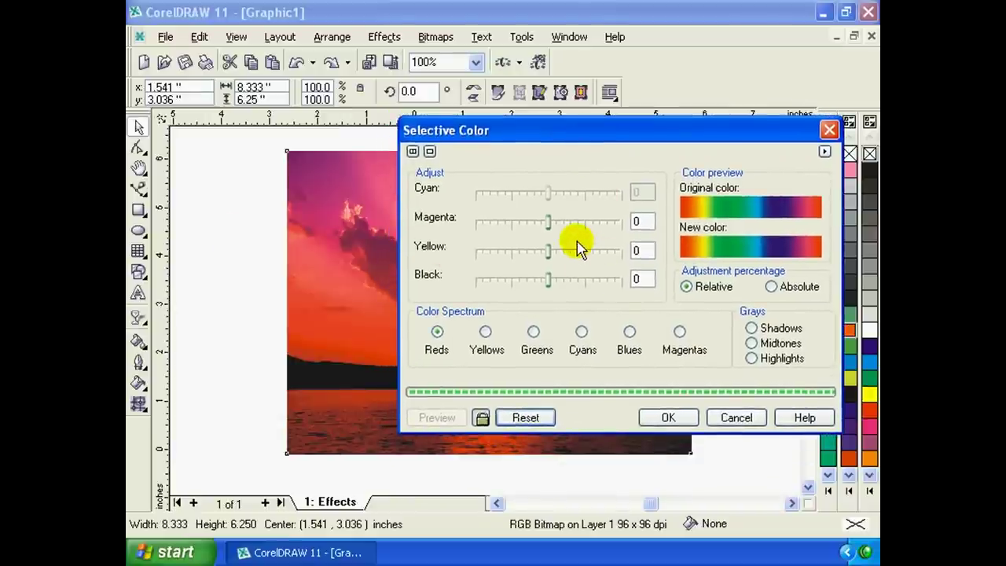
Browse the Yellows, Greens, Cyans ranges and gray options, ending on Highlights.
left_click(484, 331)
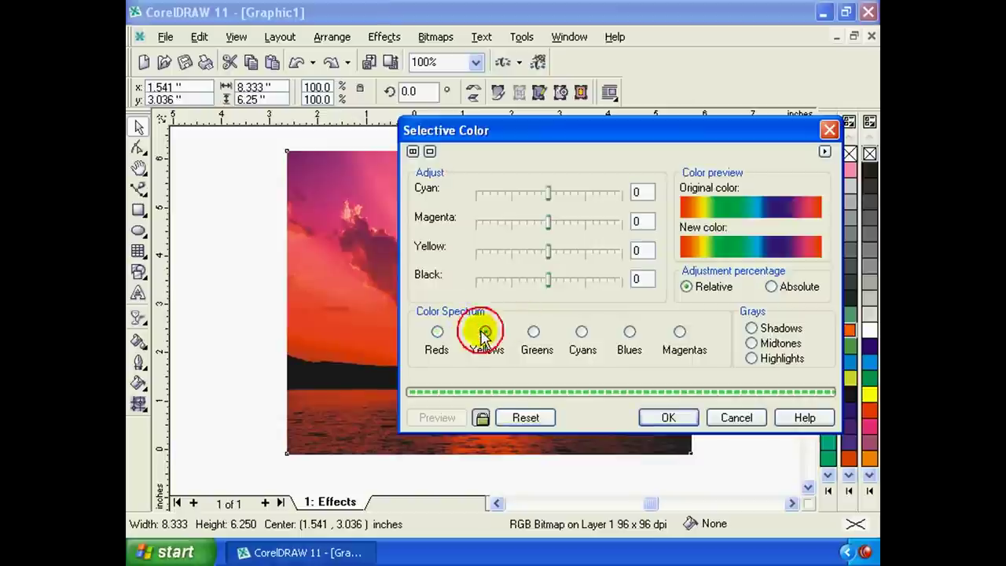
left_click(531, 334)
left_click(581, 334)
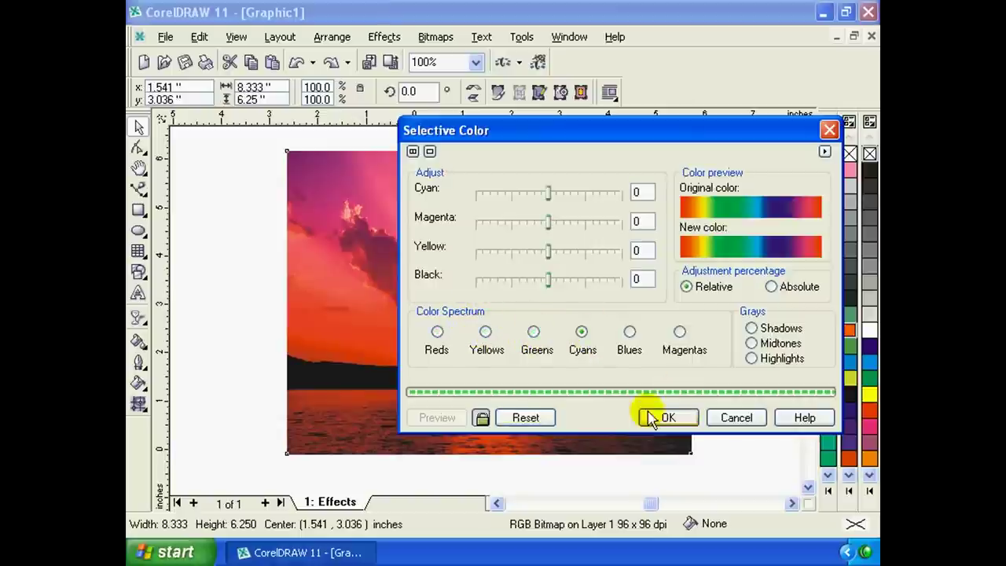
left_click(751, 343)
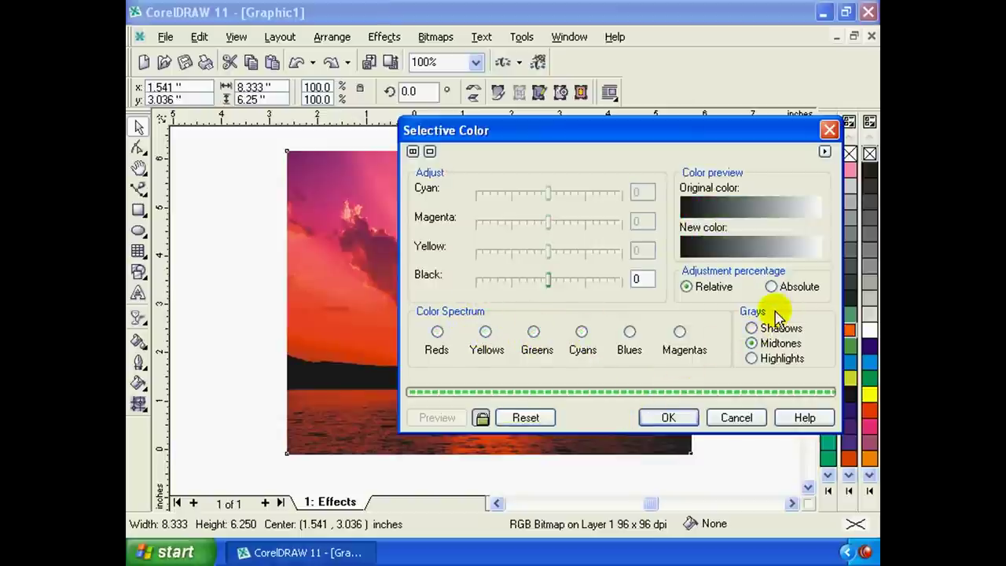
left_click(756, 327)
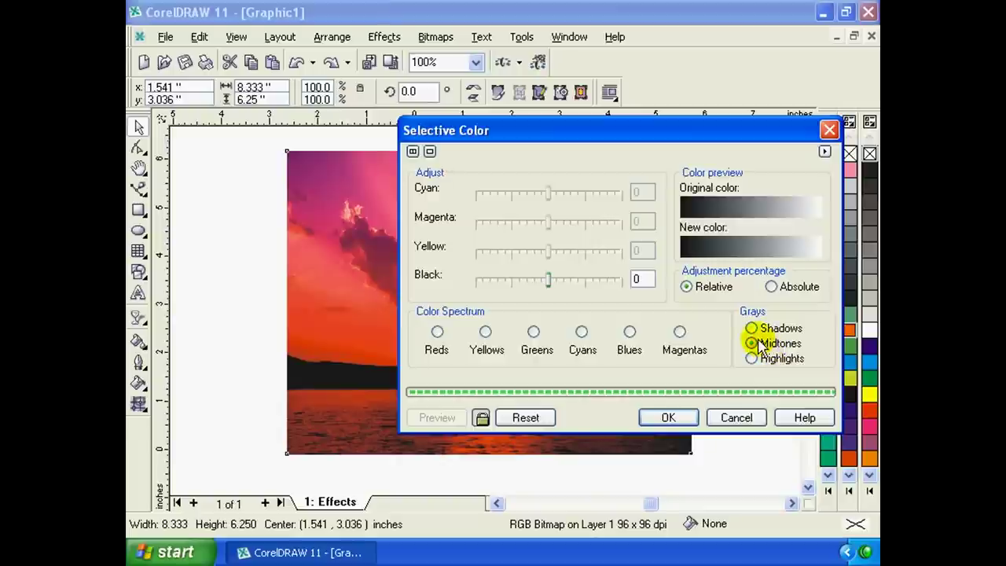
left_click(752, 358)
Switch the highlights adjustment to Absolute and begin adjusting cyan and magenta.
left_click(772, 288)
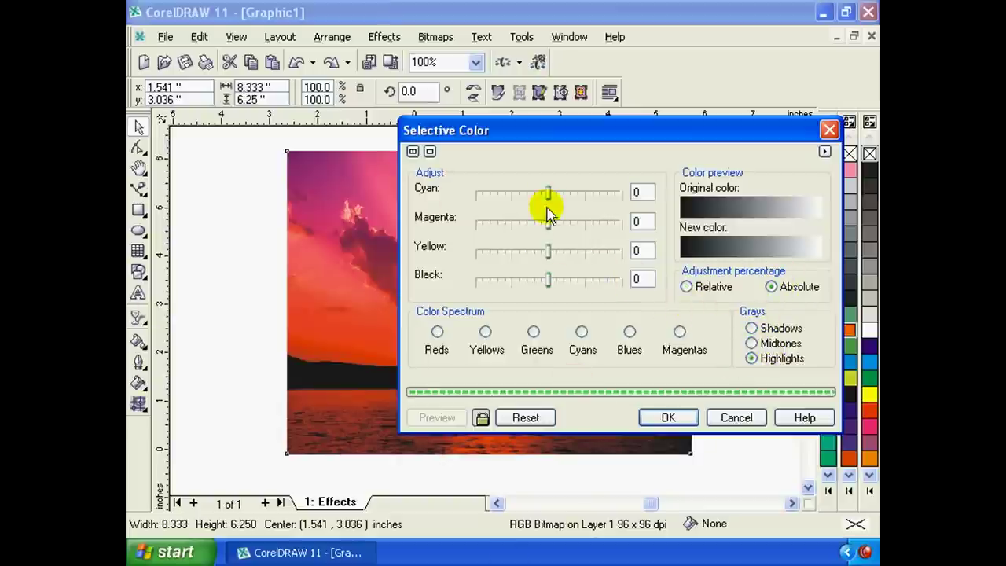
left_click_drag(550, 196, 525, 198)
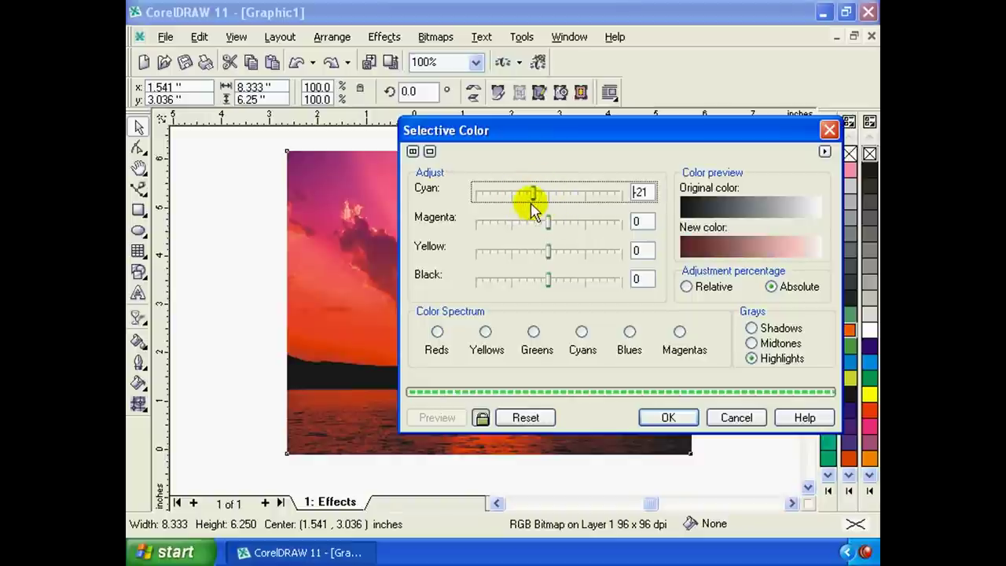
mouse_move(522, 197)
left_mouse_down()
mouse_move(514, 198)
mouse_move(585, 191)
left_mouse_up()
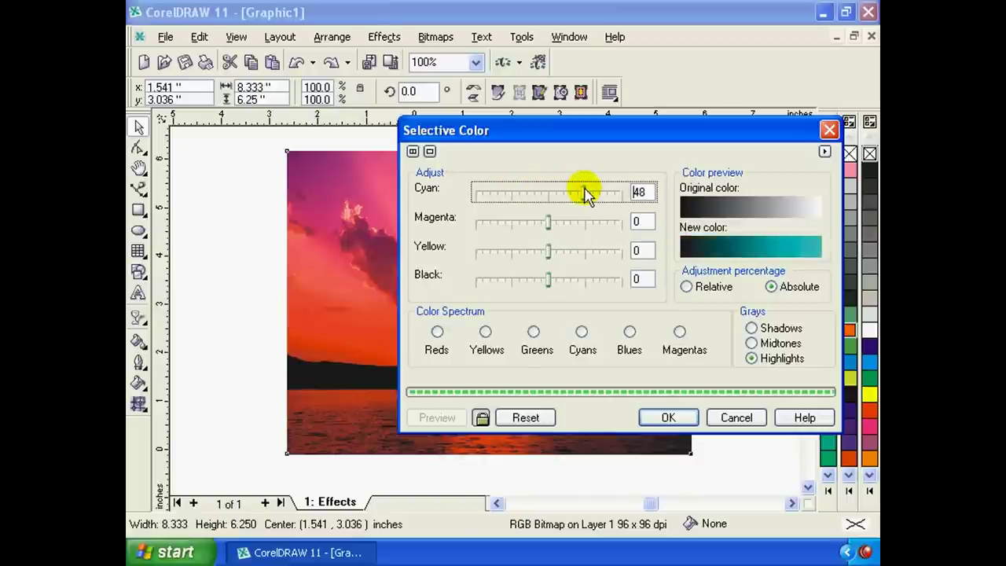
left_click_drag(579, 126, 579, 113)
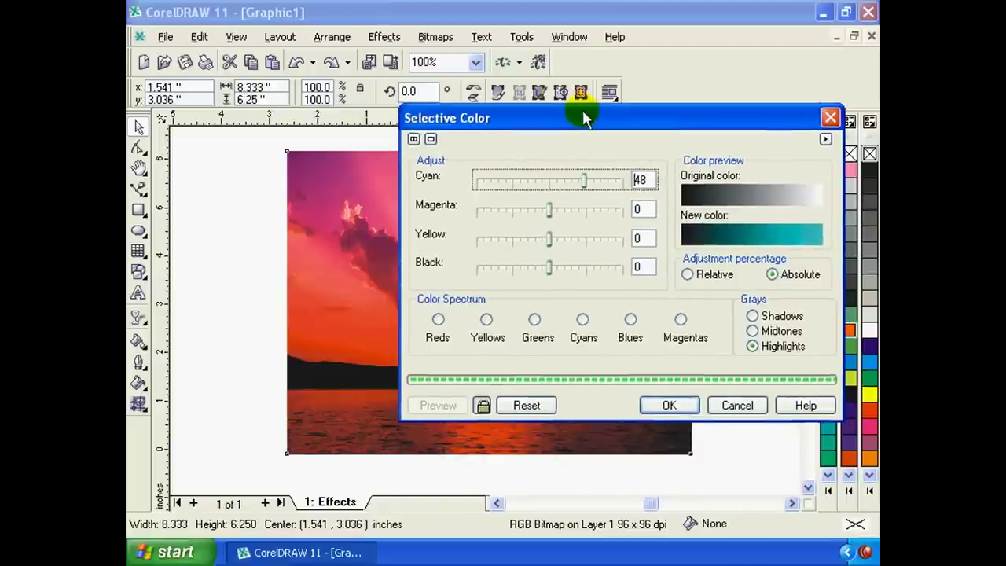
mouse_move(548, 218)
left_mouse_down()
mouse_move(507, 214)
mouse_move(603, 217)
mouse_move(543, 212)
left_mouse_up()
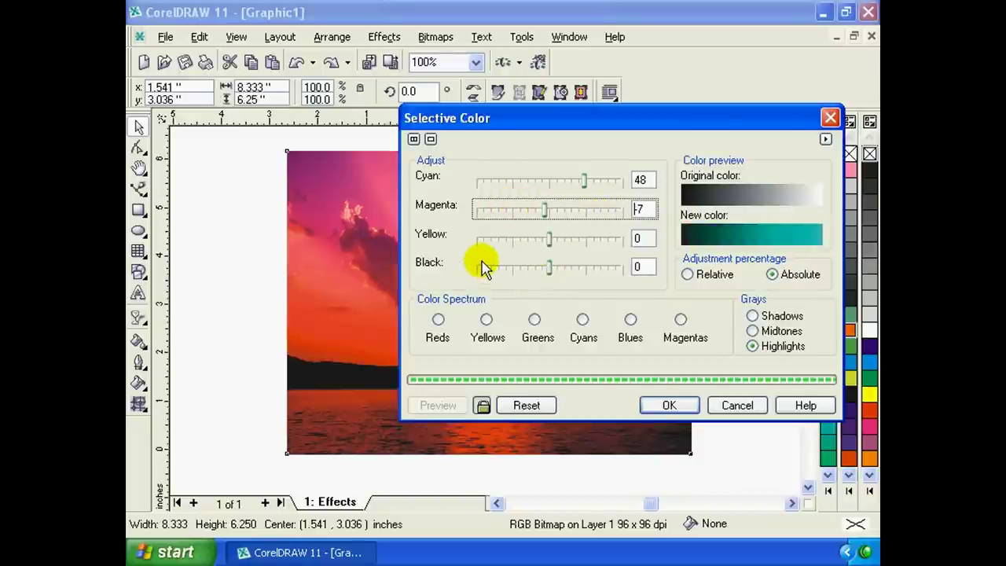
Apply highlights at Cyan 63, Magenta 7, Yellow 32, Black 38.
left_click_drag(583, 181, 597, 193)
mouse_move(540, 213)
left_mouse_down()
mouse_move(573, 233)
mouse_move(539, 233)
mouse_move(573, 238)
left_mouse_up()
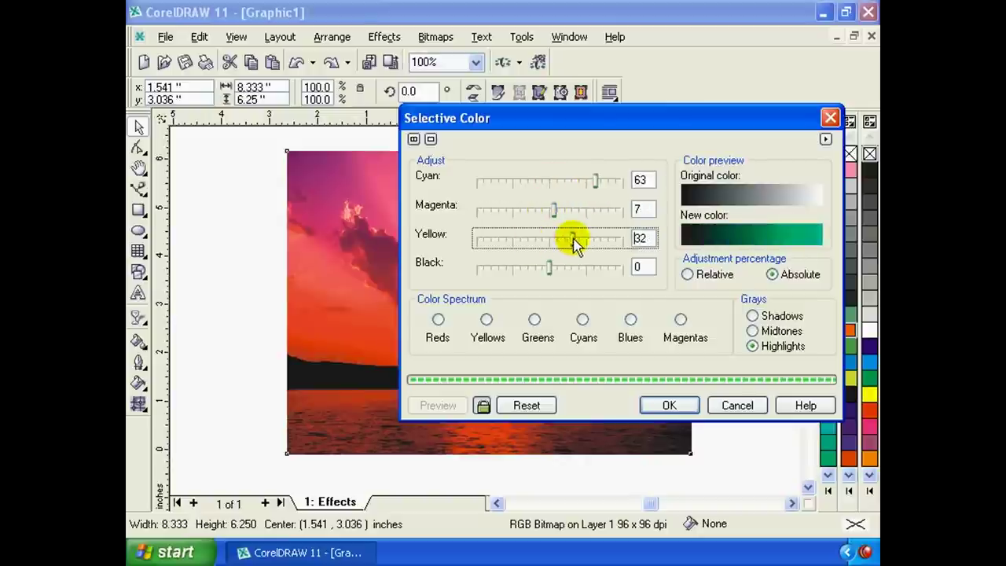
left_click_drag(553, 271, 579, 269)
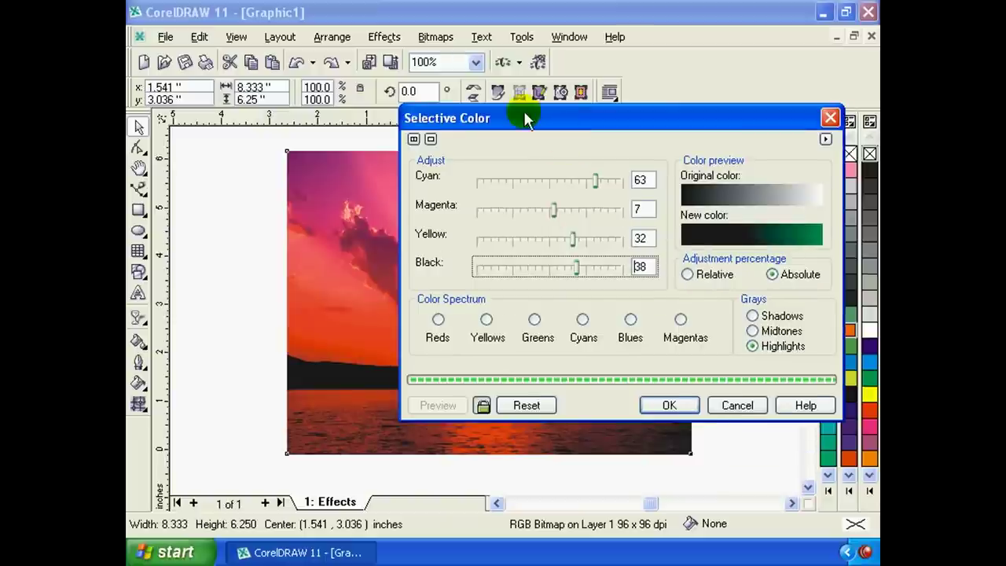
left_click_drag(522, 114, 518, 143)
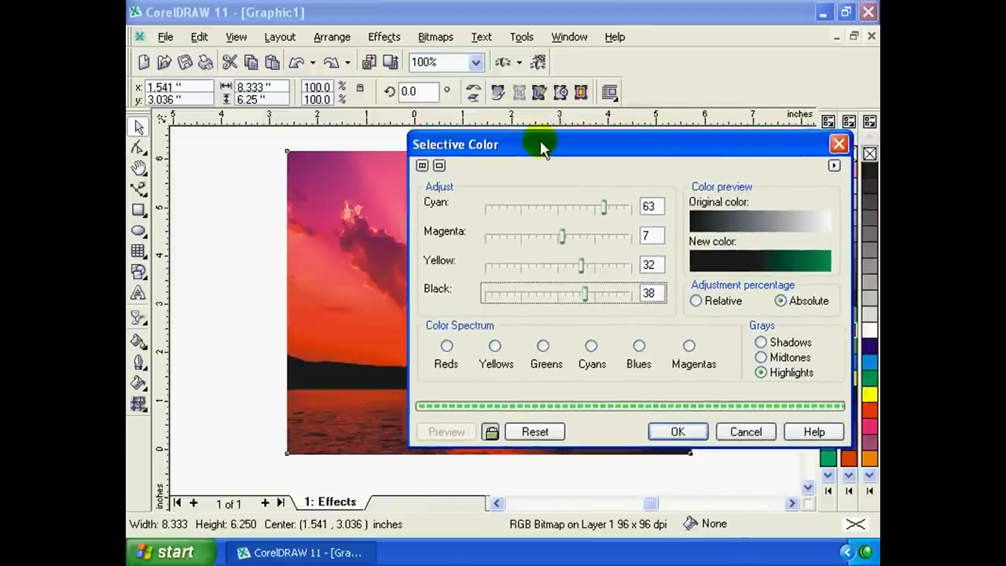
left_click_drag(519, 145, 505, 142)
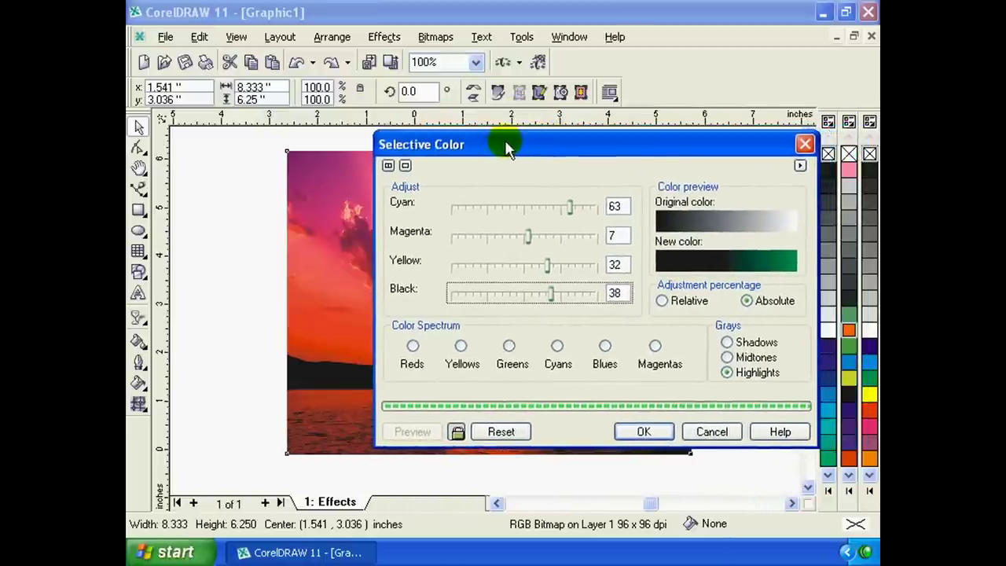
left_click(640, 434)
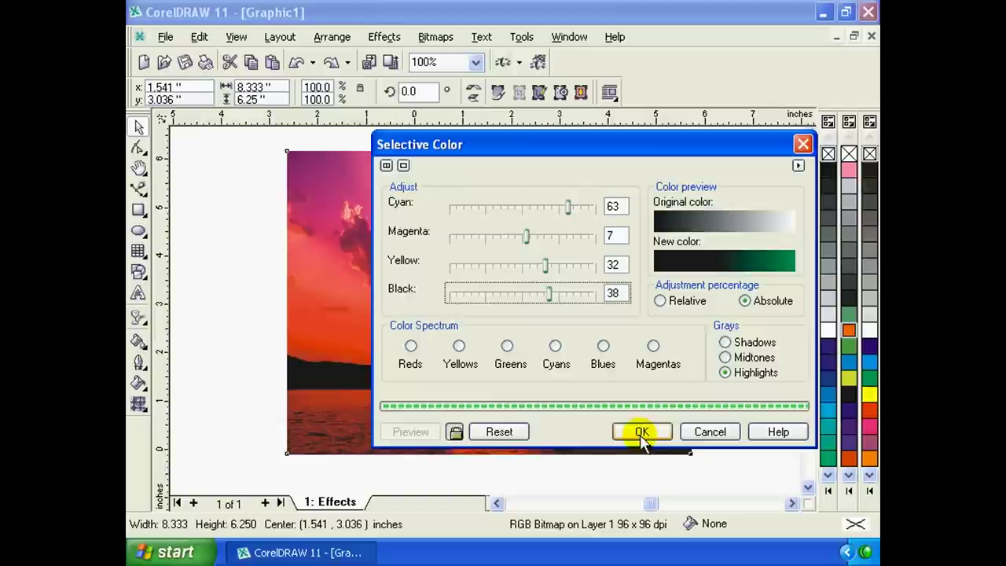
left_click(642, 434)
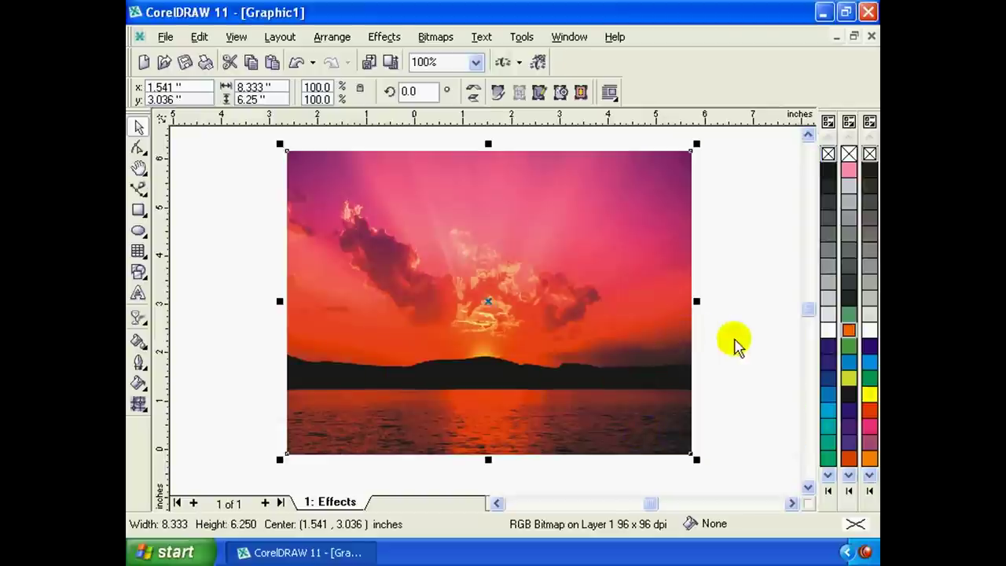
Bring up the Replace Colors adjustment for the sunset photo.
left_click(636, 334)
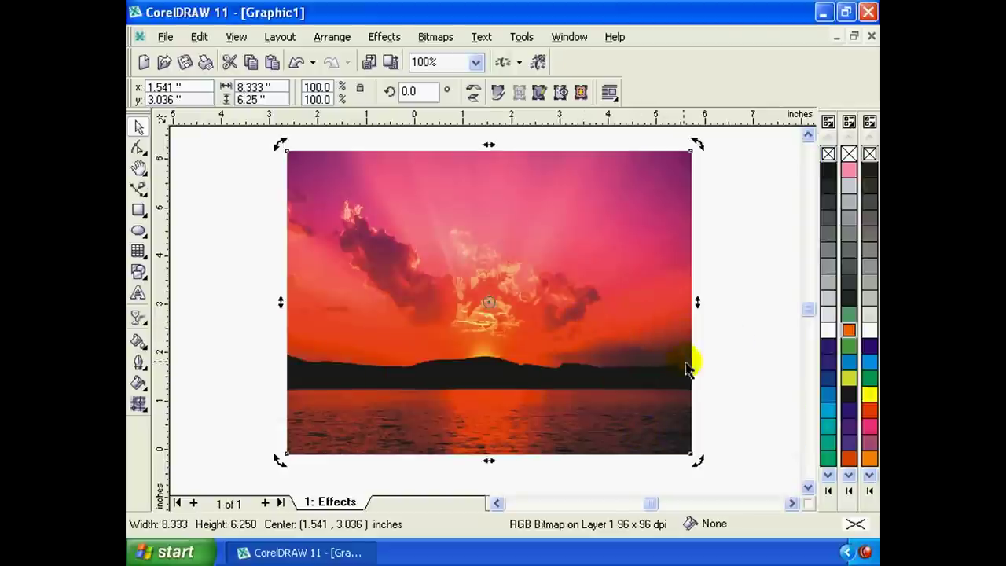
left_click(386, 200)
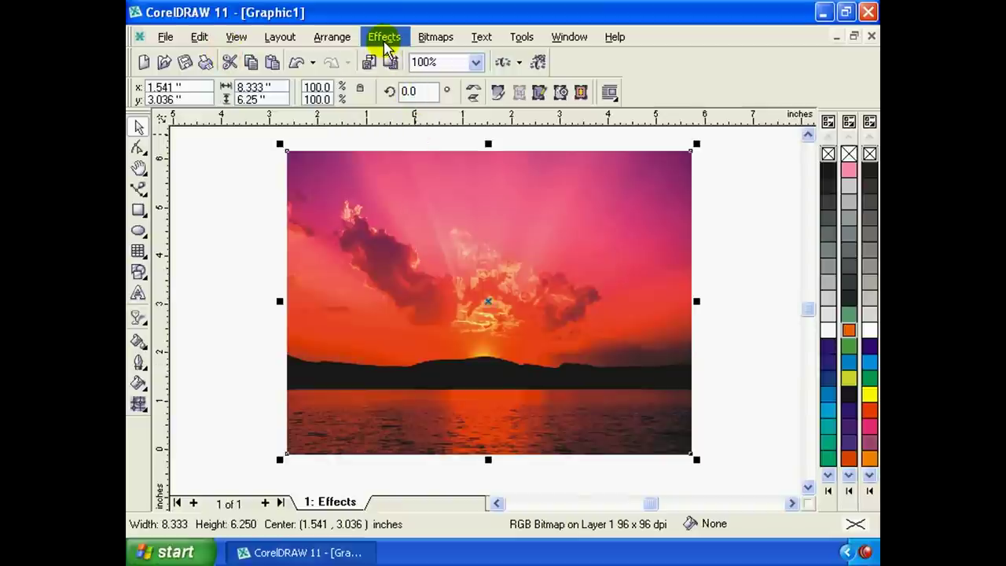
left_click(389, 40)
mouse_move(396, 56)
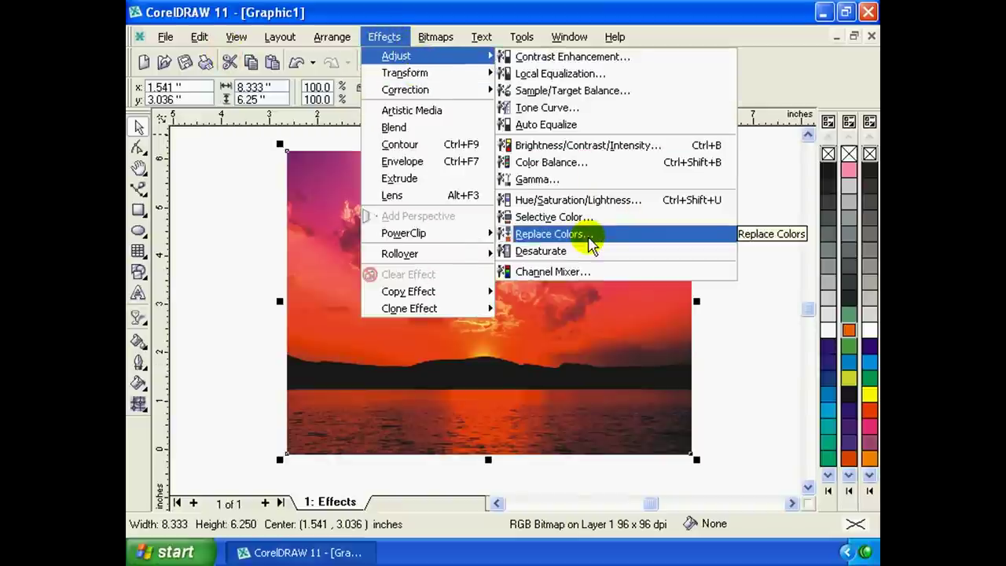
left_click(589, 240)
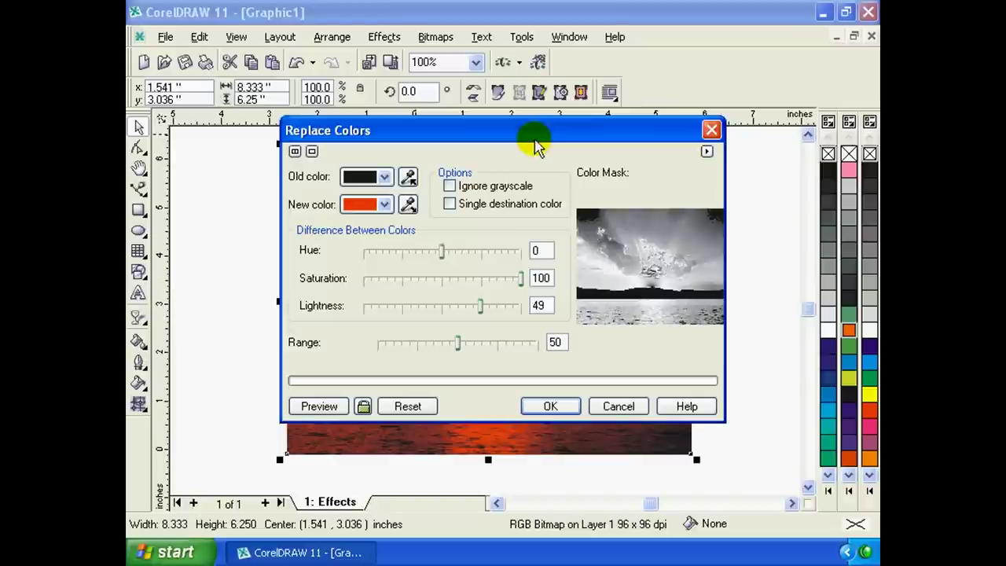
mouse_move(536, 140)
left_mouse_down()
mouse_move(632, 141)
mouse_move(664, 118)
left_mouse_up()
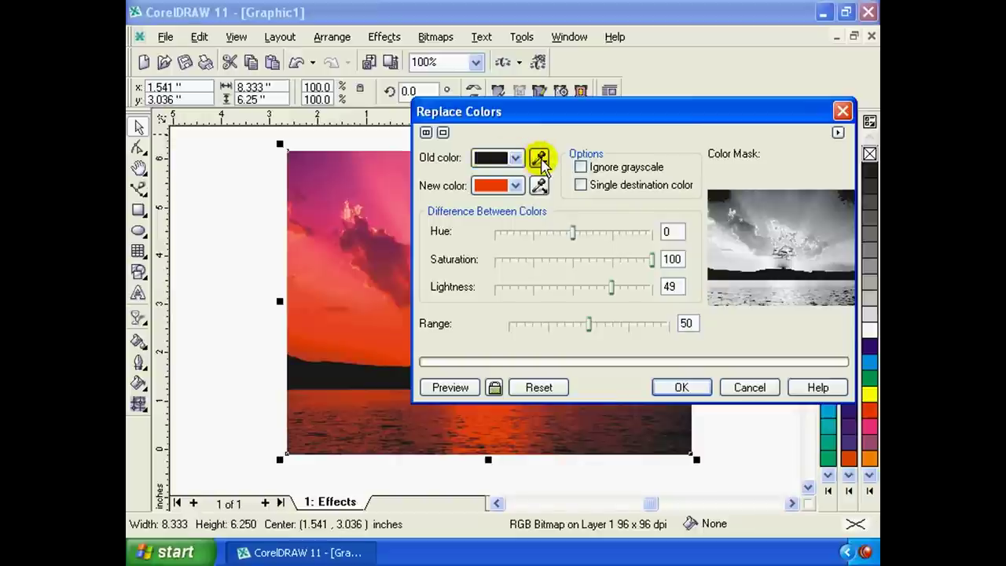
Sample the orange-red sky as the old colour and choose blue as the new one.
left_click(540, 161)
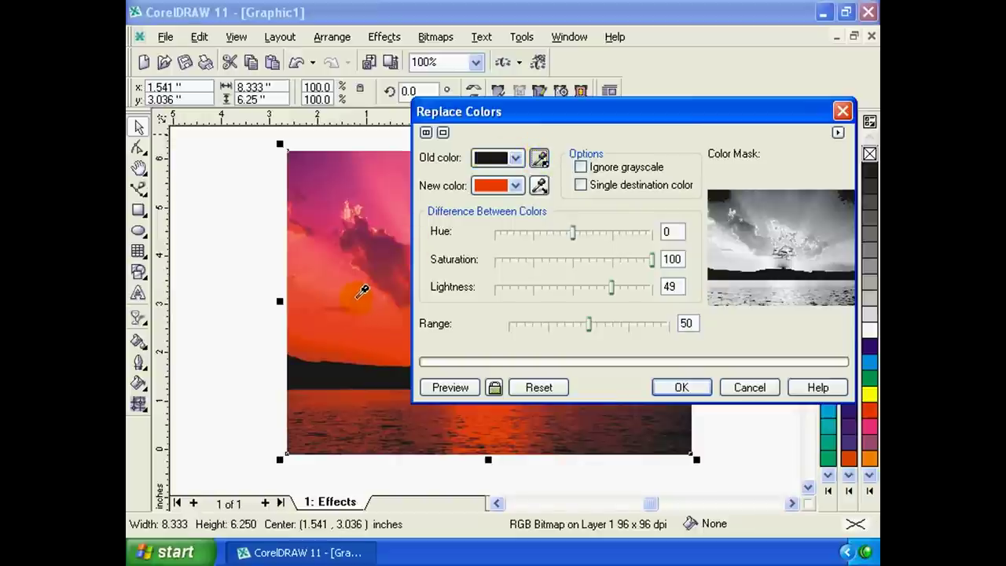
left_click(357, 296)
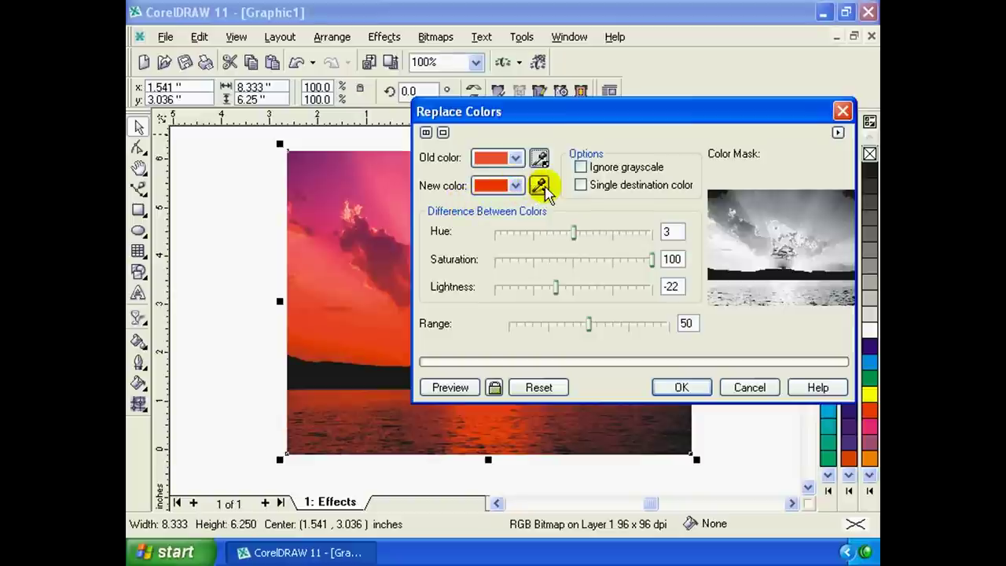
left_click(515, 185)
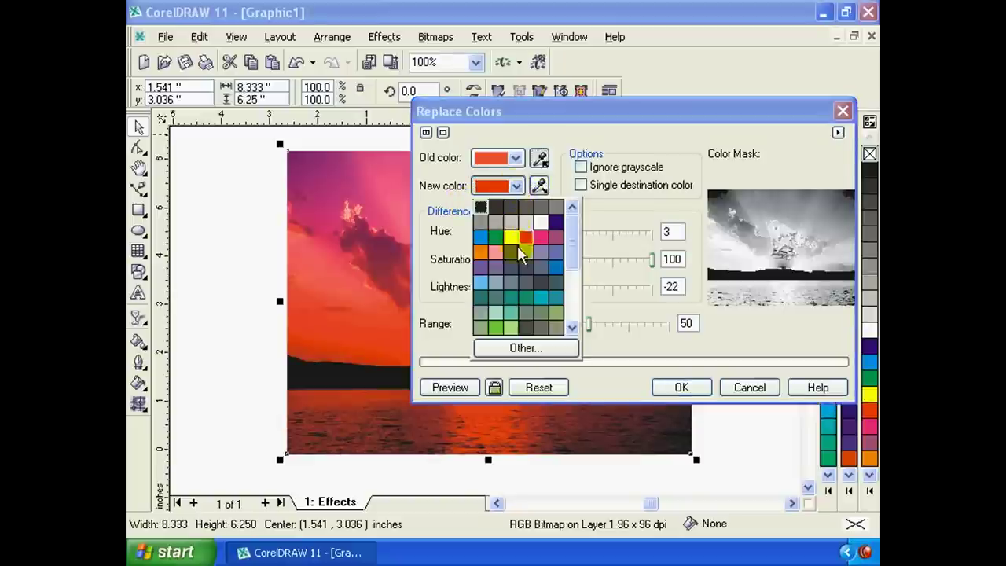
left_click(556, 267)
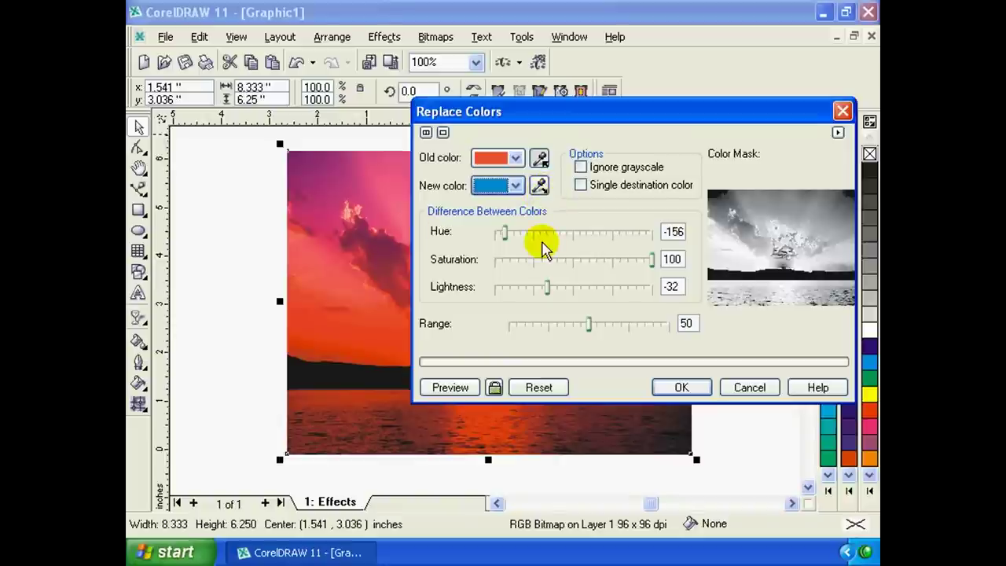
left_click(539, 185)
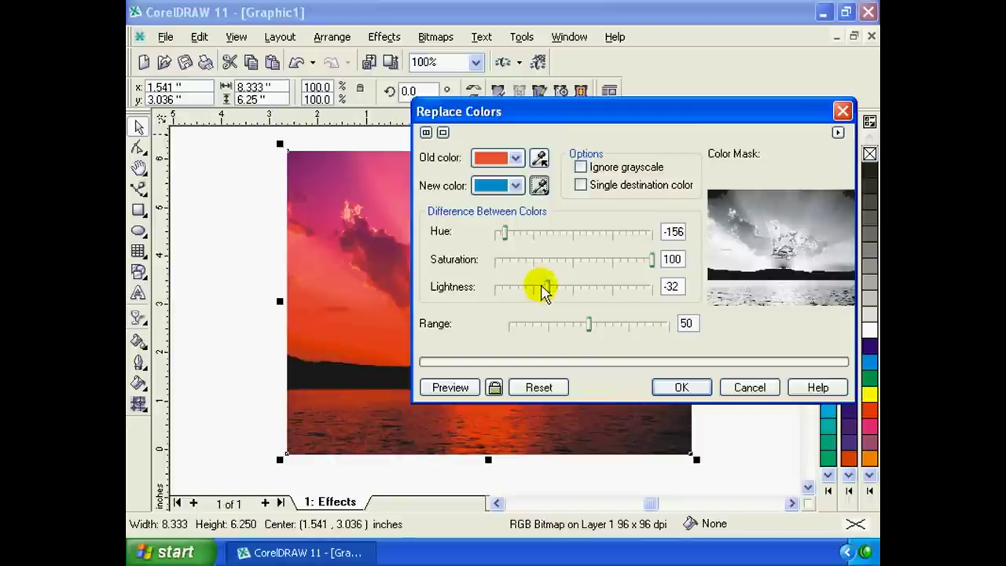
Set replacement lightness -9, saturation 47, hue -146 and range 35.
left_click_drag(545, 289, 565, 288)
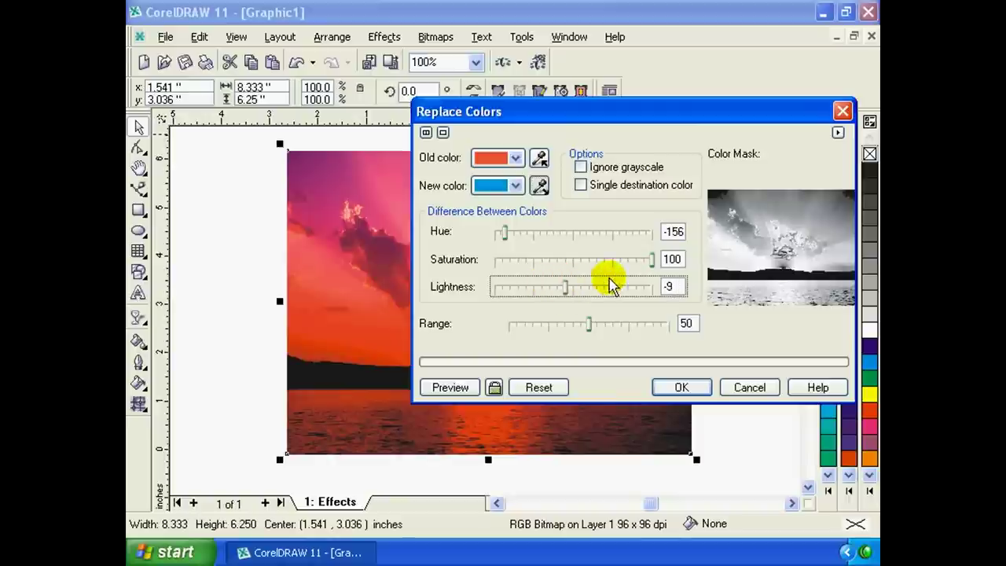
left_click_drag(653, 265, 609, 261)
mouse_move(504, 232)
left_mouse_down()
mouse_move(545, 235)
mouse_move(510, 233)
left_mouse_up()
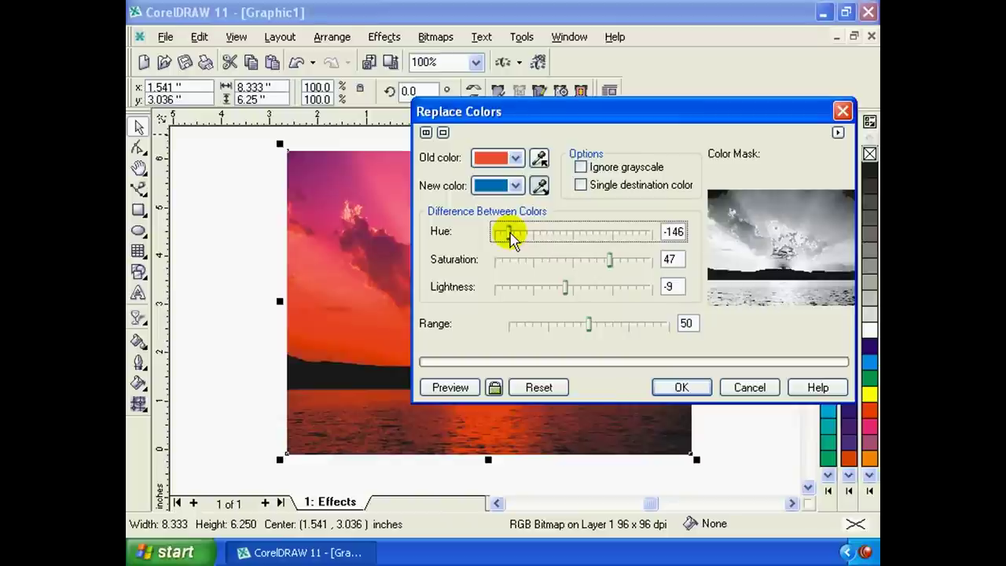
mouse_move(590, 325)
left_mouse_down()
mouse_move(533, 322)
mouse_move(575, 315)
mouse_move(566, 316)
left_mouse_up()
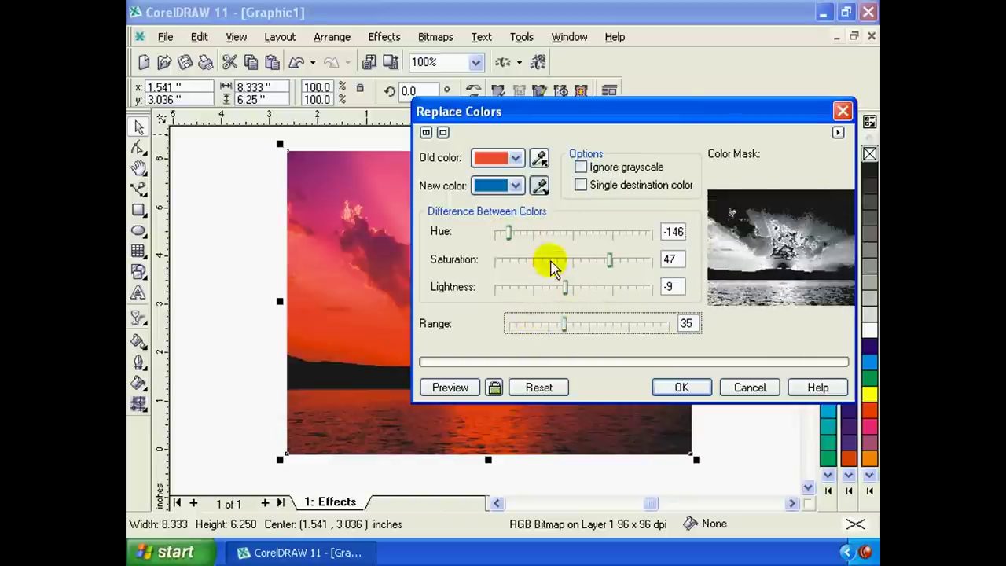
Preview the orange-to-blue replacement, compare a wider range, then apply it at range 20.
left_click(468, 393)
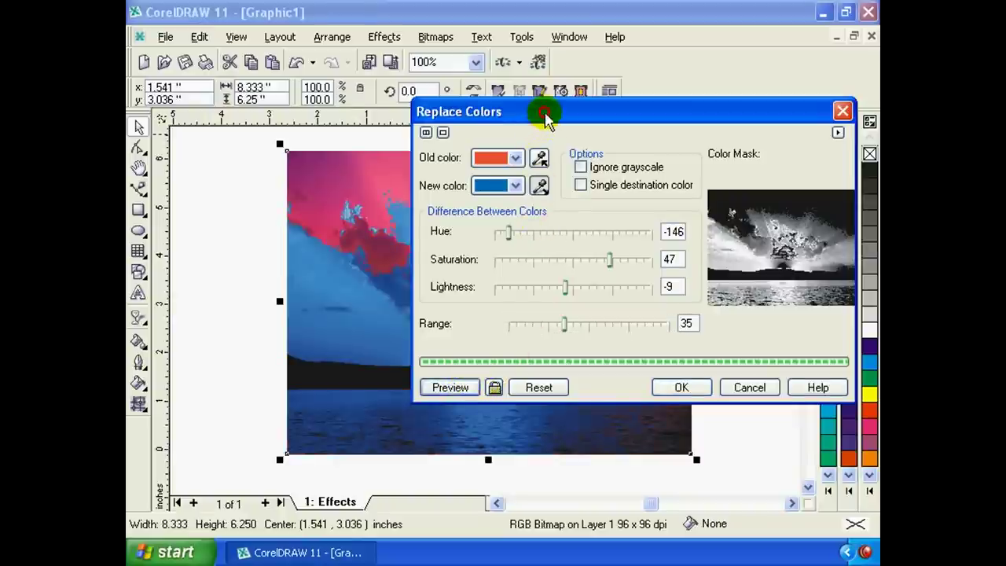
mouse_move(539, 113)
left_mouse_down()
mouse_move(696, 112)
mouse_move(589, 63)
mouse_move(747, 127)
mouse_move(662, 119)
left_mouse_up()
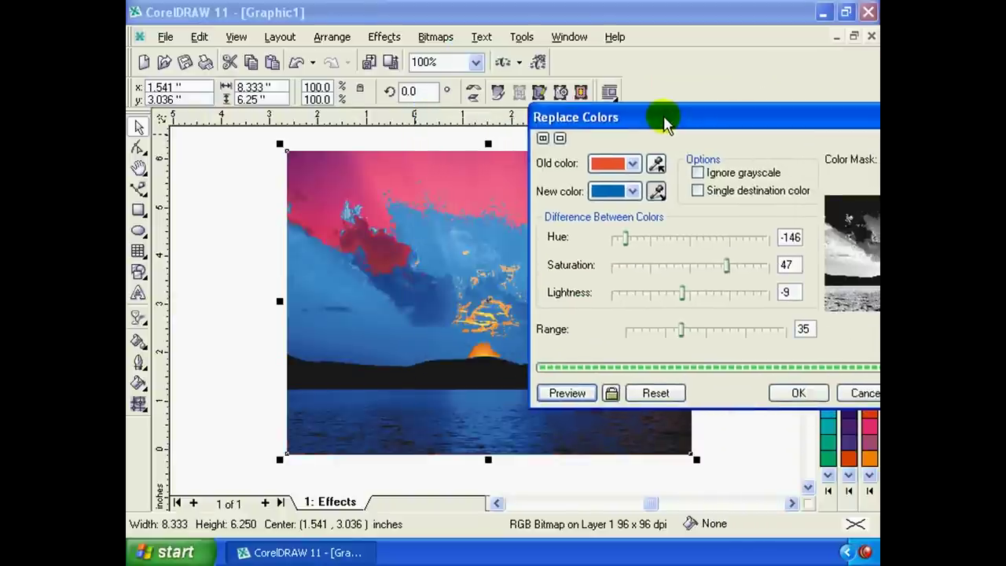
left_click_drag(679, 325, 710, 330)
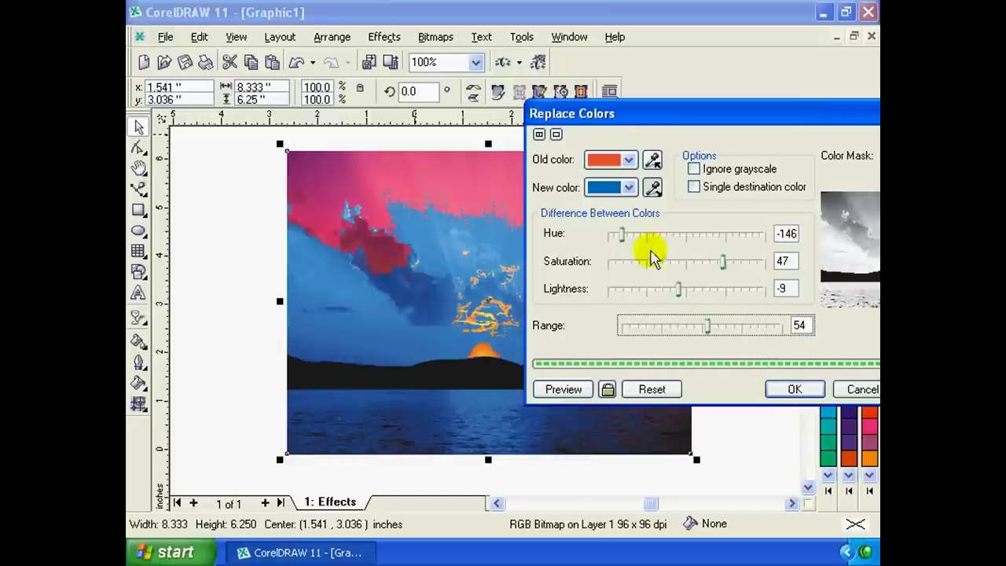
left_click(567, 393)
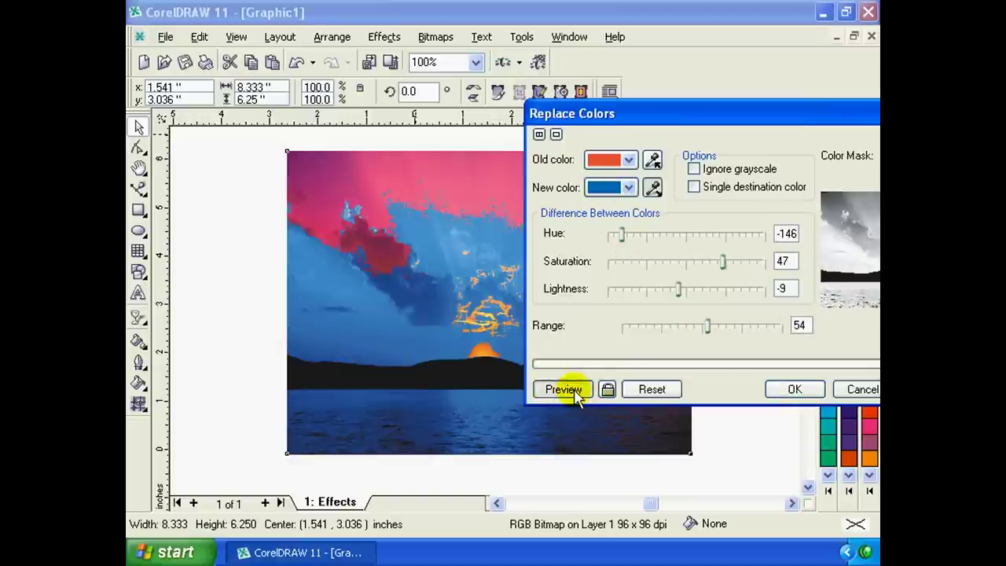
left_click_drag(708, 325, 653, 325)
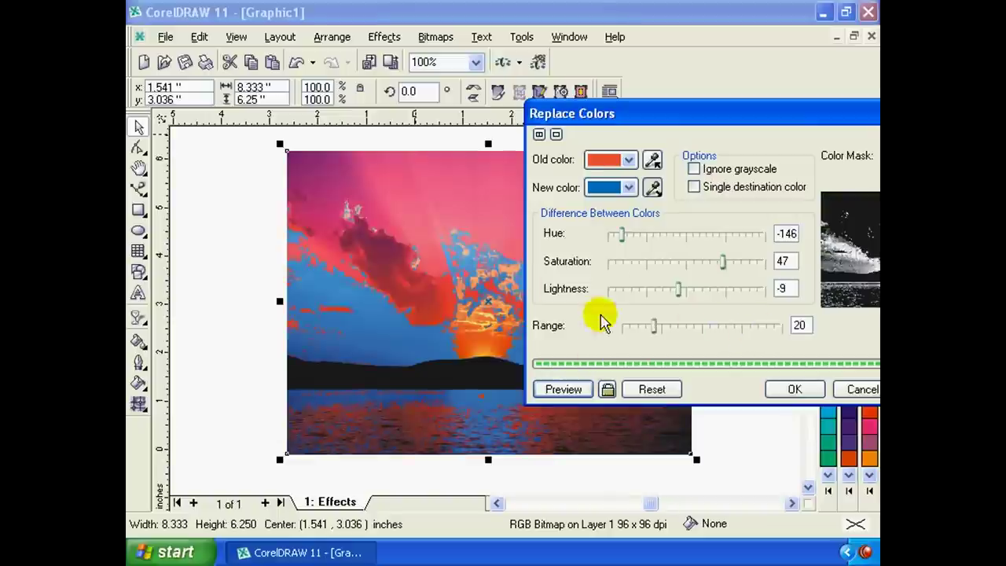
left_click_drag(782, 116, 668, 116)
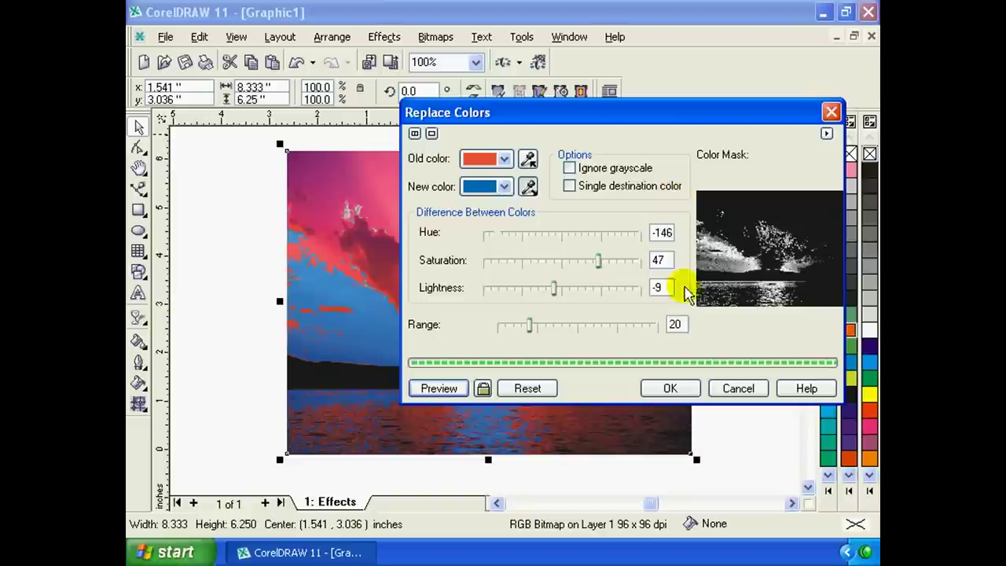
left_click(684, 389)
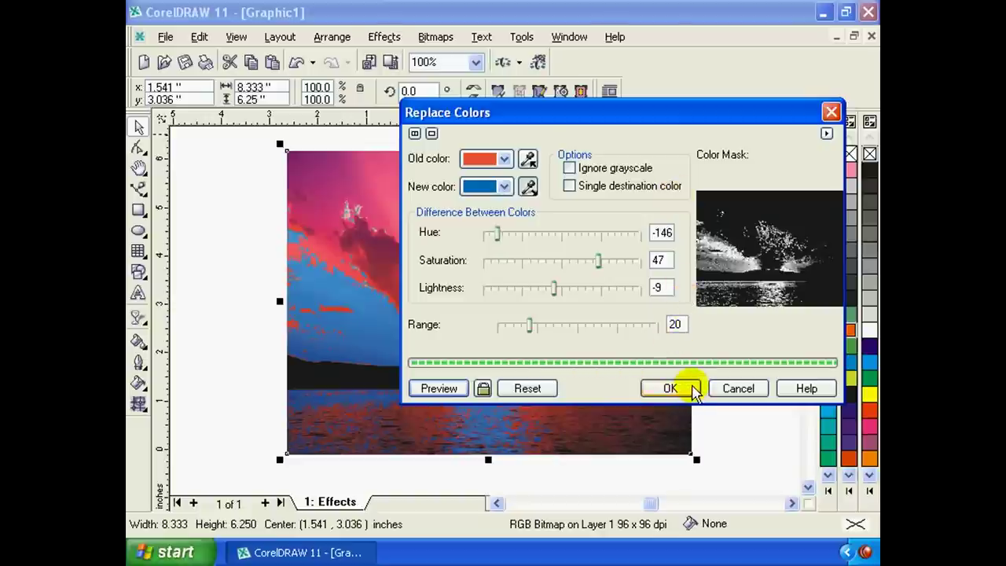
left_click(670, 388)
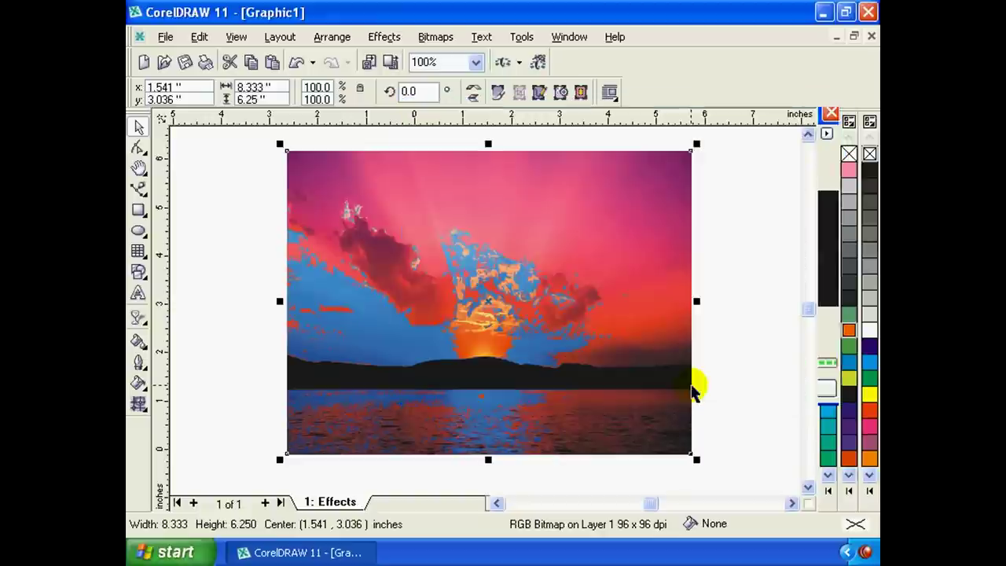
Desaturate the sunset photo, then undo the desaturation and accidental move.
left_click(389, 37)
mouse_move(396, 56)
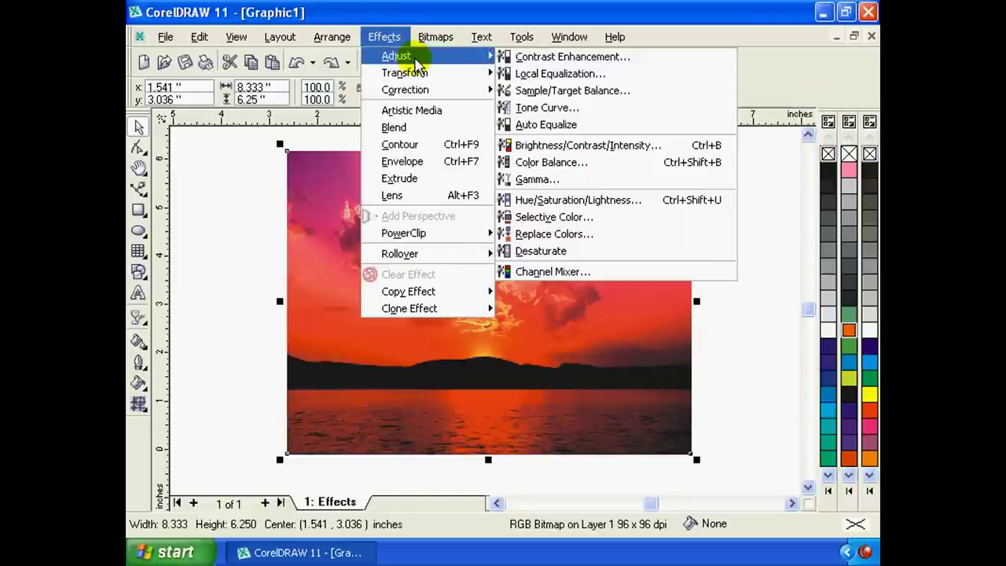
left_click(609, 254)
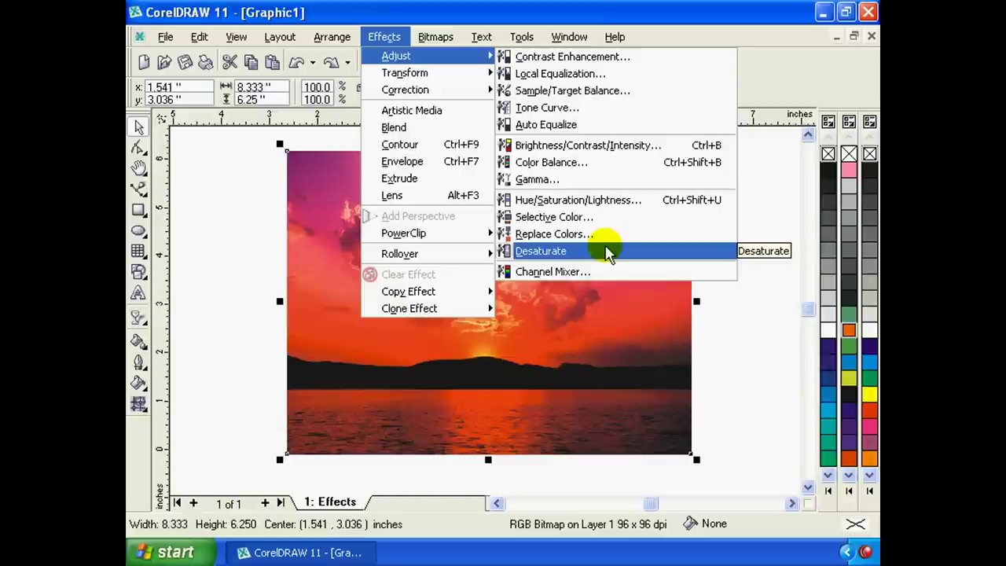
left_click(607, 252)
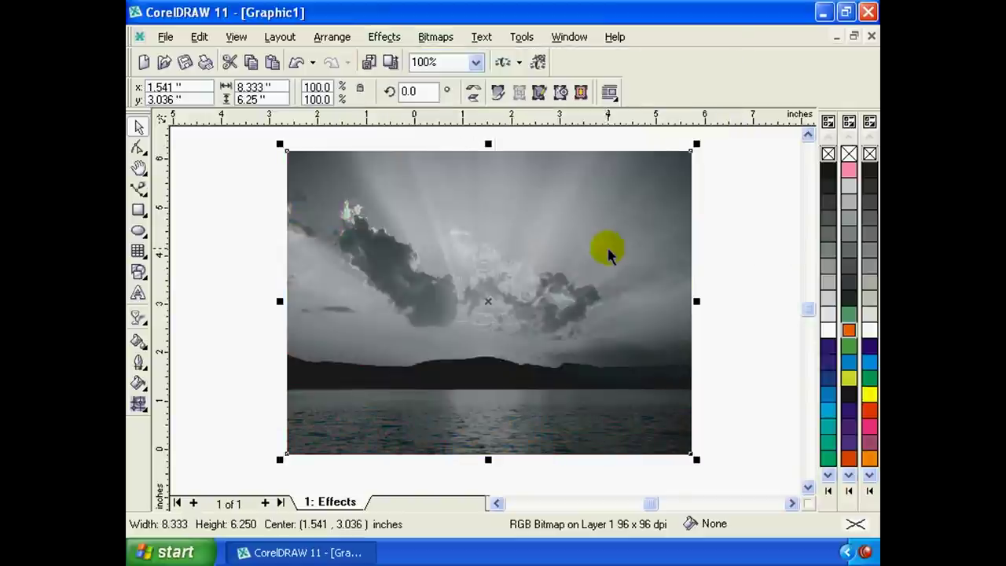
left_click_drag(607, 253, 595, 255)
left_click(711, 265)
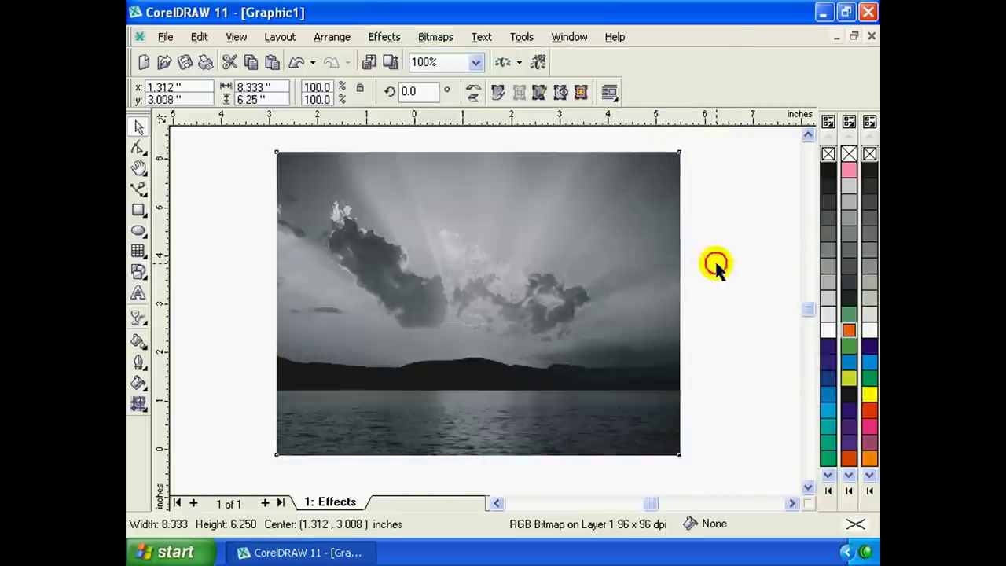
left_click(620, 260)
double_click(560, 254)
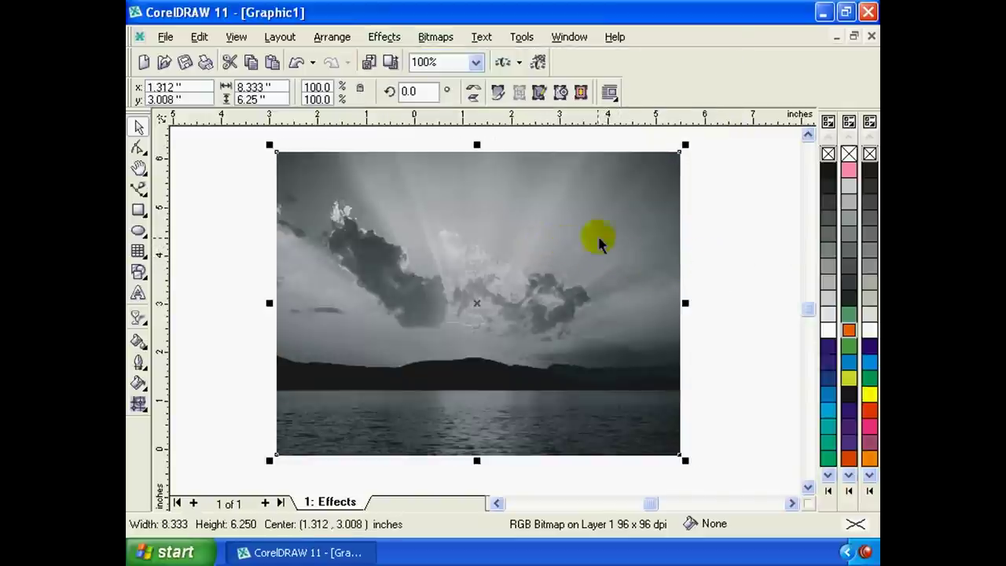
key("ctrl+z")
key("ctrl+z")
Bring up Channel Mixer, lower the red channel's Red input to 70 and try the CMYK model.
left_click(384, 37)
mouse_move(396, 56)
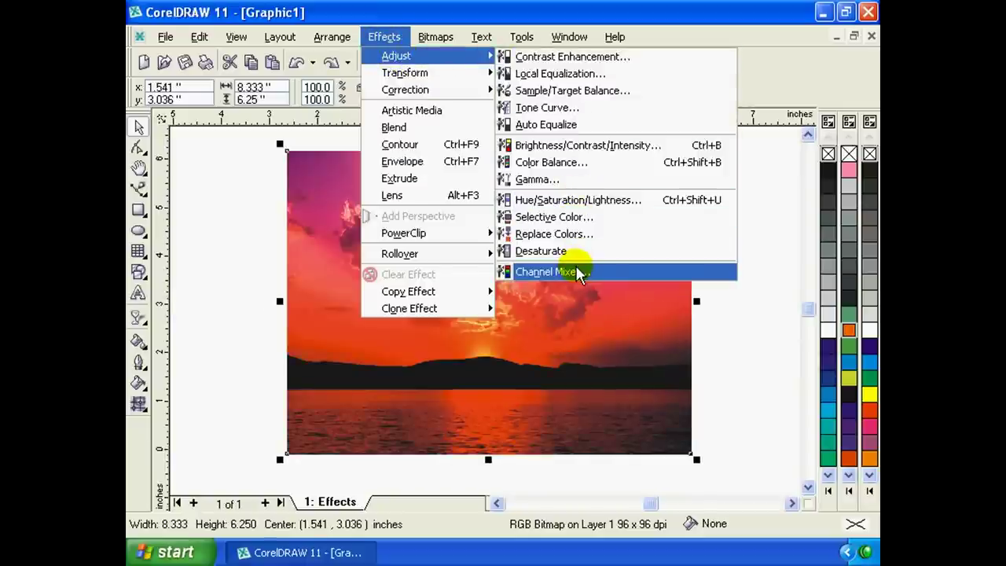
left_click(580, 274)
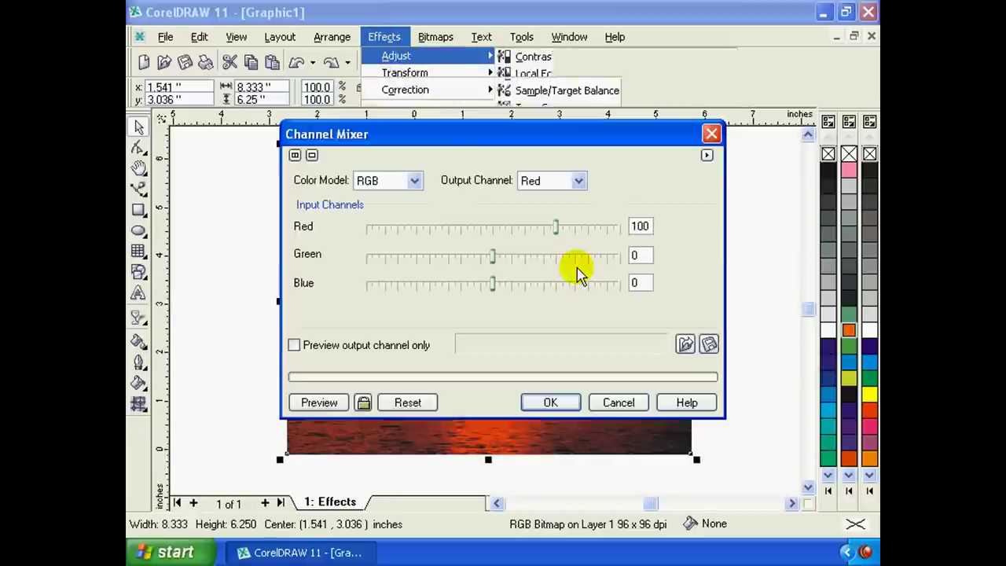
left_click_drag(542, 143, 704, 128)
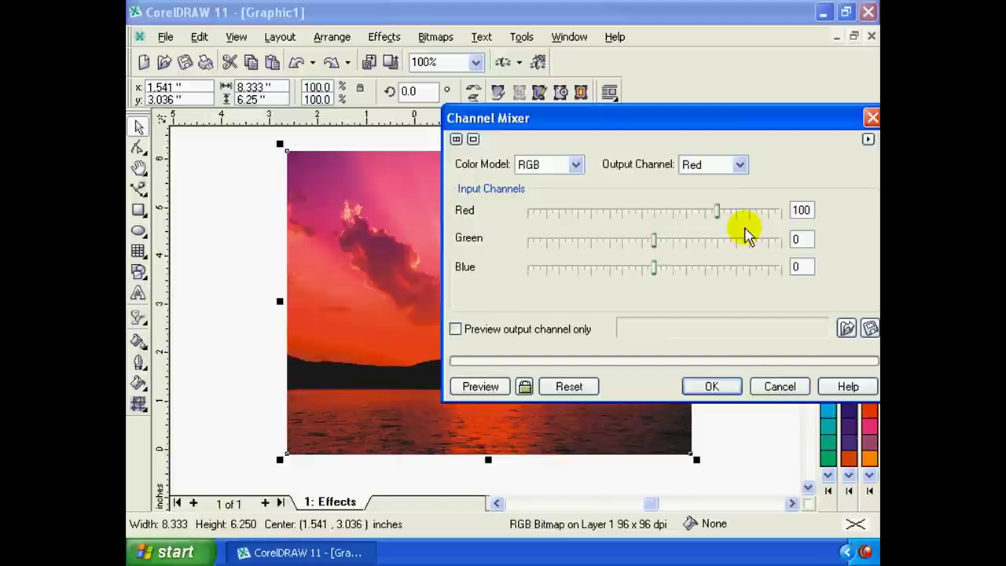
left_click_drag(717, 210, 699, 216)
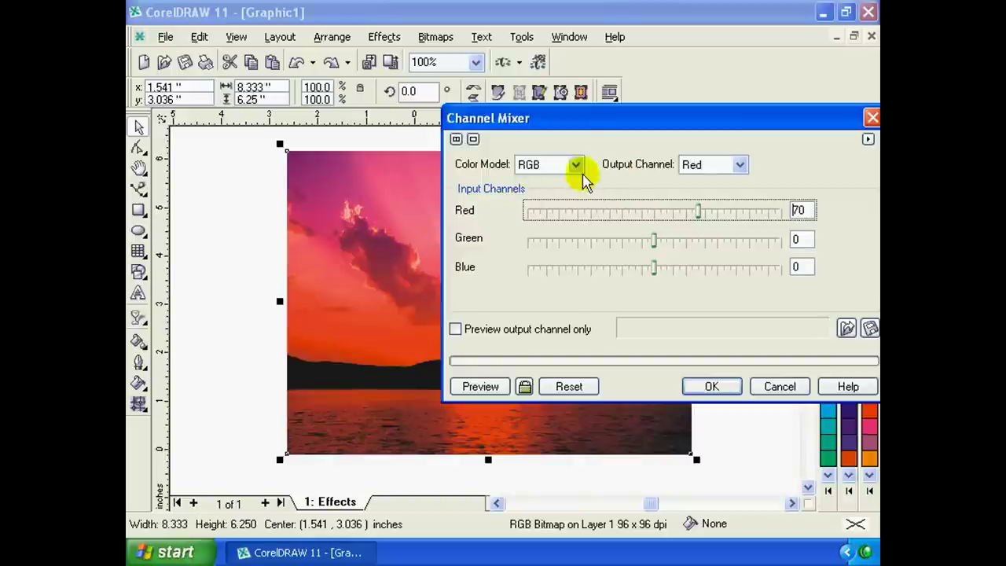
key("Tab")
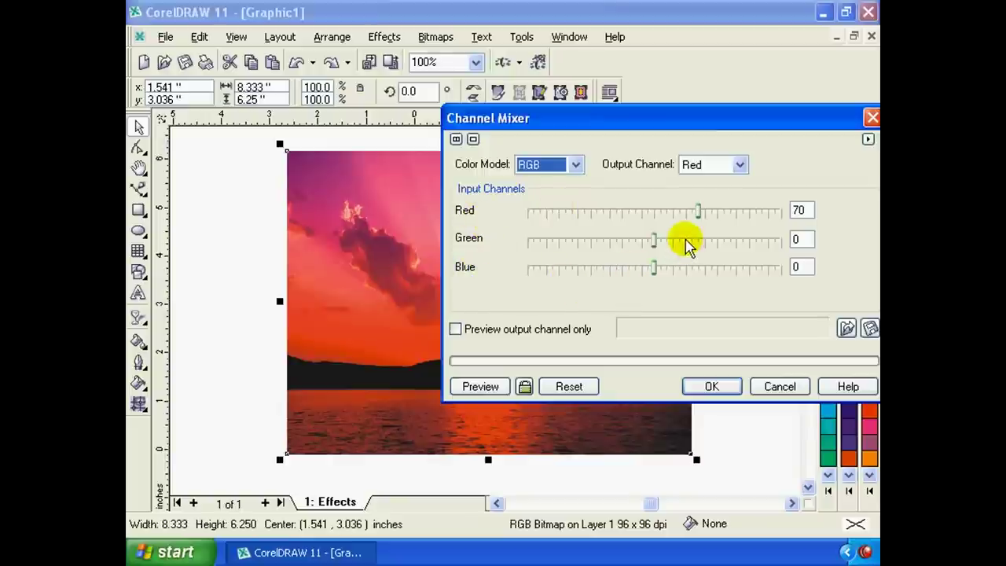
left_click(576, 164)
left_click(541, 190)
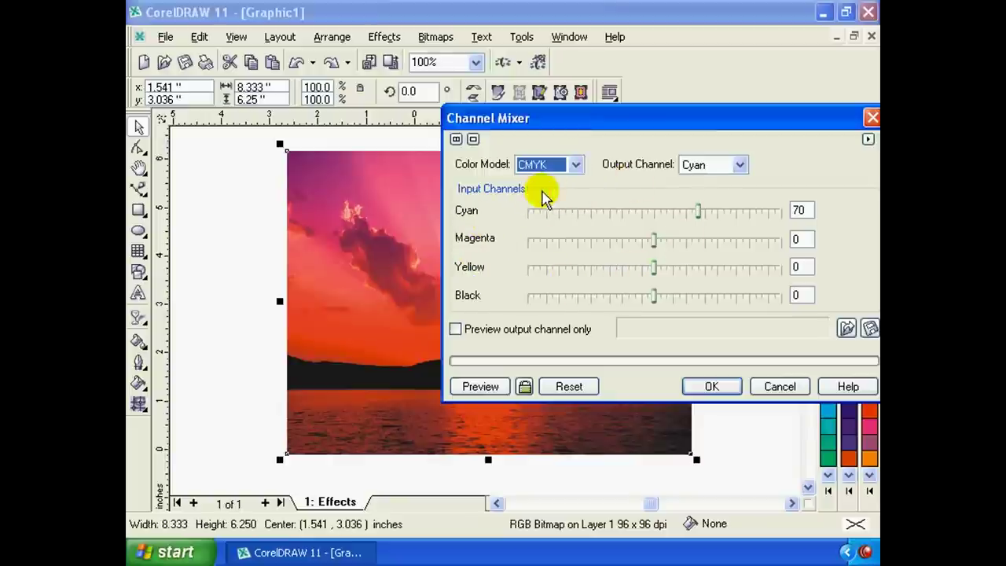
Return Channel Mixer to RGB and set the Red output to Red -60, Green 60, Blue 80.
left_click(576, 164)
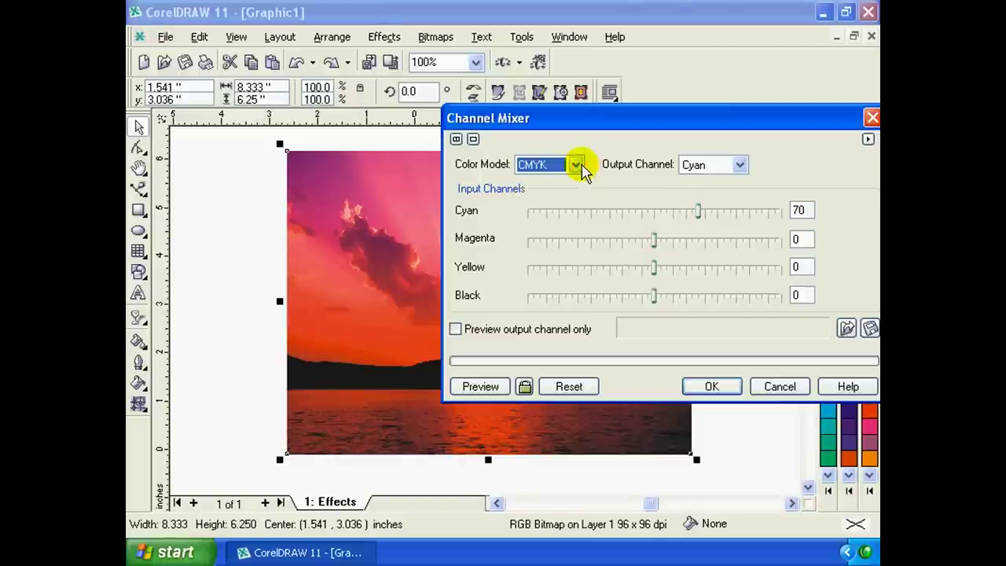
left_click(576, 164)
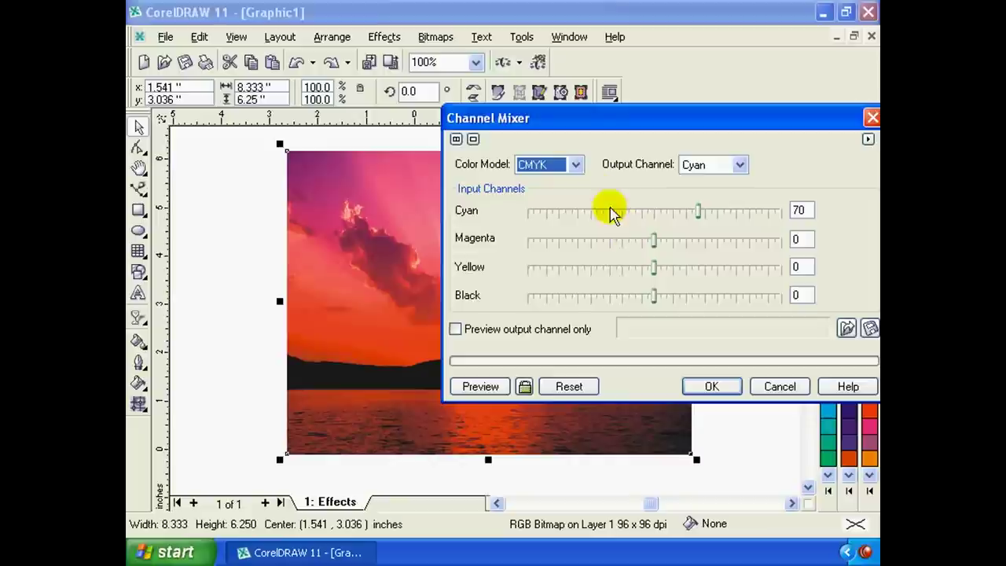
key("Up")
left_click_drag(630, 126, 643, 114)
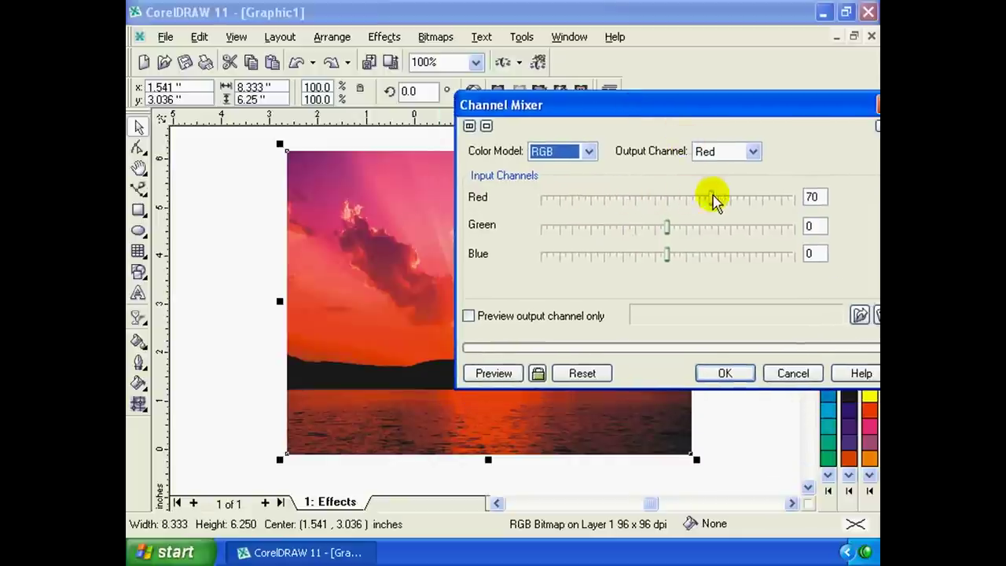
left_click_drag(712, 197, 630, 197)
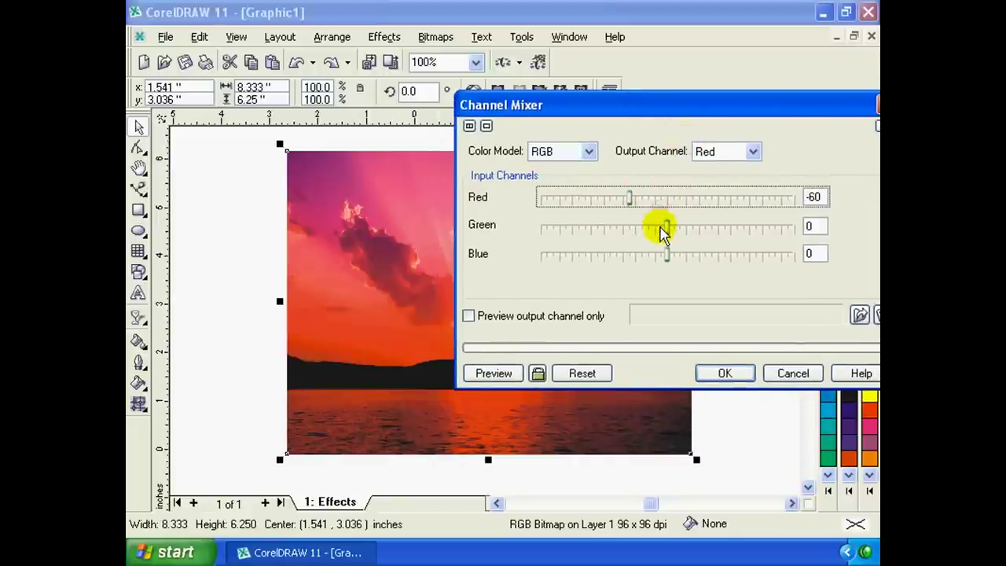
mouse_move(662, 228)
left_mouse_down()
mouse_move(705, 228)
mouse_move(716, 258)
left_mouse_up()
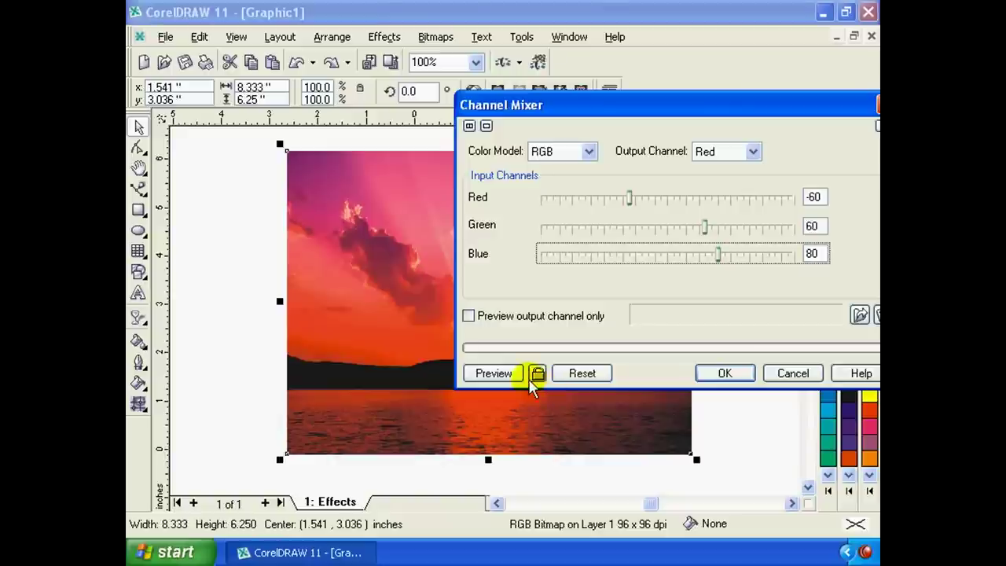
Preview the channel mix and experiment with Red input values up to 200.
left_click(500, 374)
mouse_move(636, 110)
left_mouse_down()
mouse_move(629, 84)
mouse_move(673, 61)
mouse_move(673, 238)
mouse_move(363, 477)
mouse_move(638, 160)
left_mouse_up()
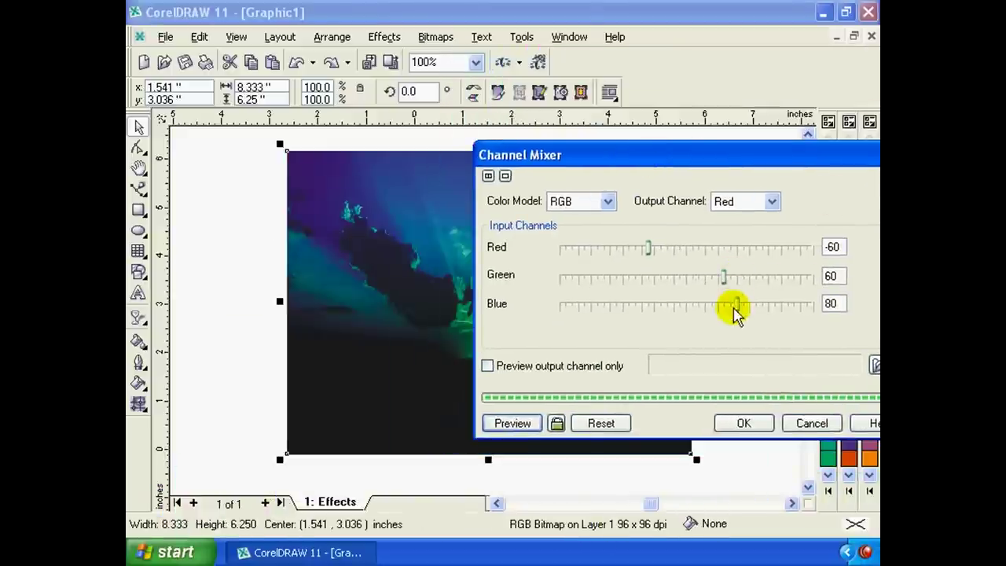
left_click_drag(541, 220, 591, 228)
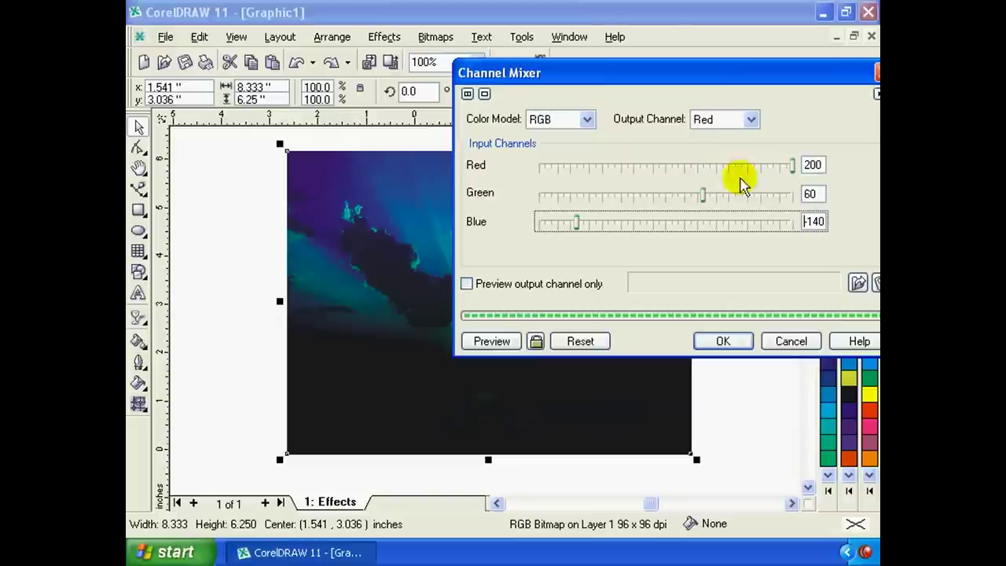
mouse_move(786, 163)
left_mouse_down()
mouse_move(640, 164)
mouse_move(806, 169)
left_mouse_up()
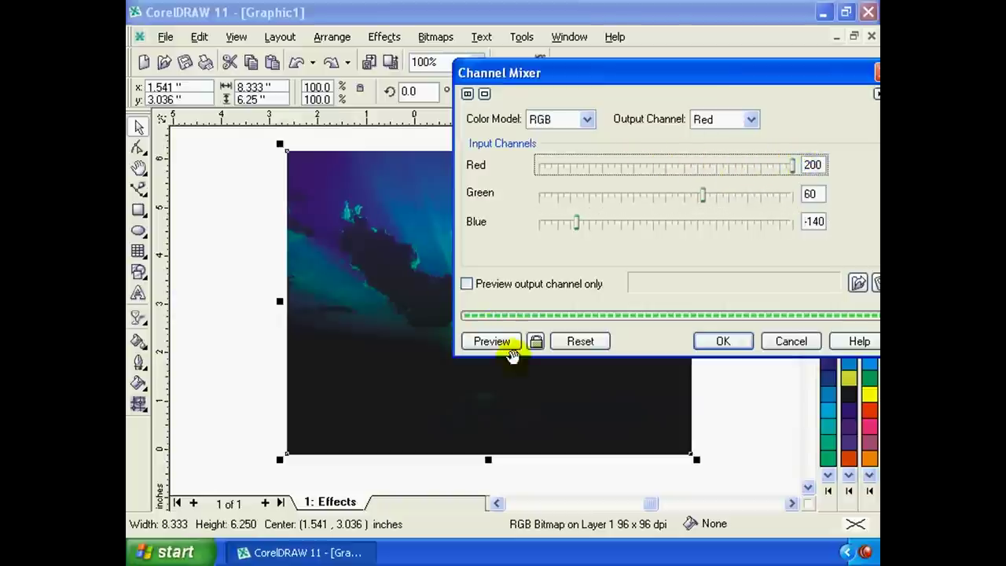
left_click(502, 342)
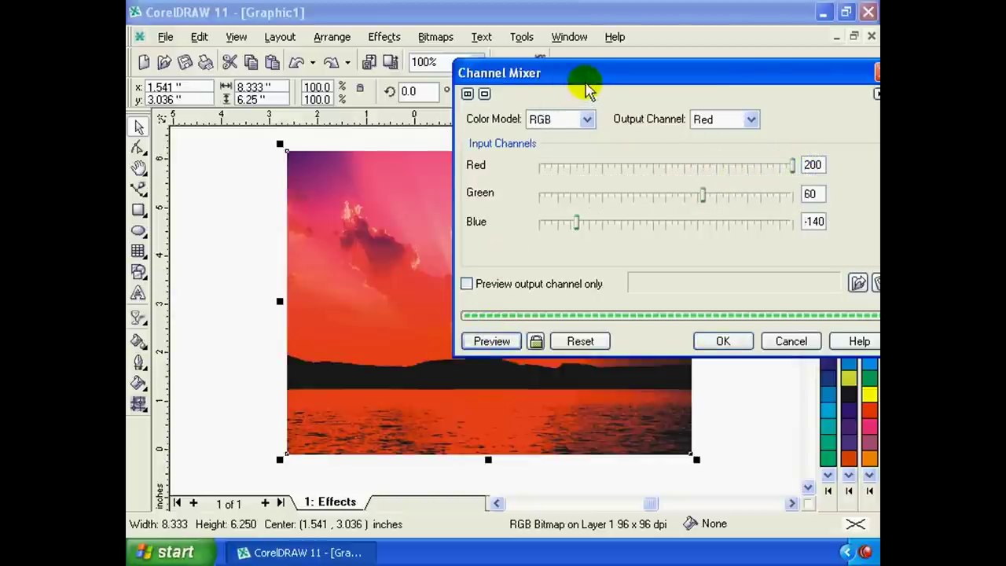
mouse_move(588, 79)
left_mouse_down()
mouse_move(548, 93)
mouse_move(605, 108)
mouse_move(586, 108)
left_mouse_up()
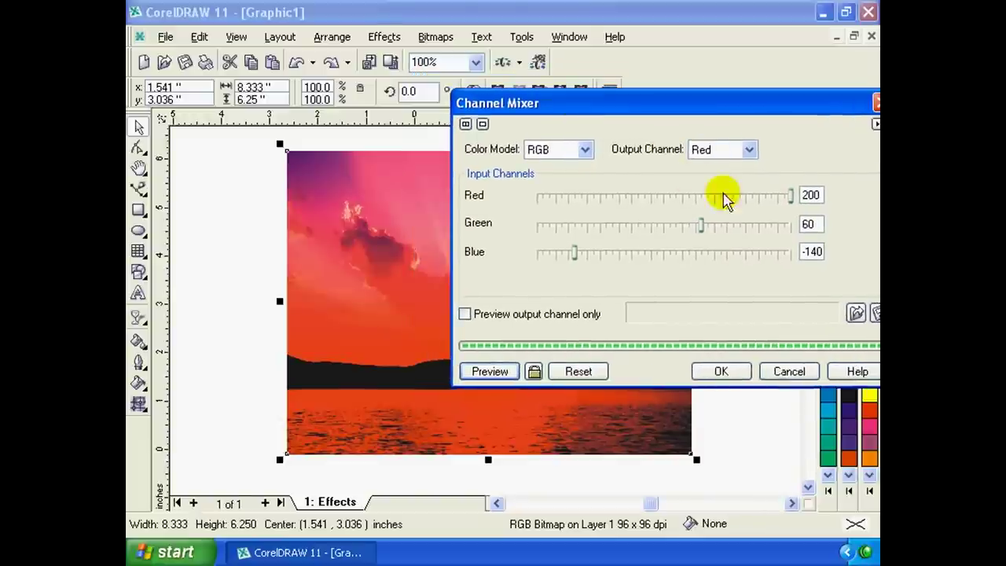
Apply the red output mix of Red -10, Green -40, Blue -100.
left_click(743, 197)
left_click_drag(748, 195, 651, 195)
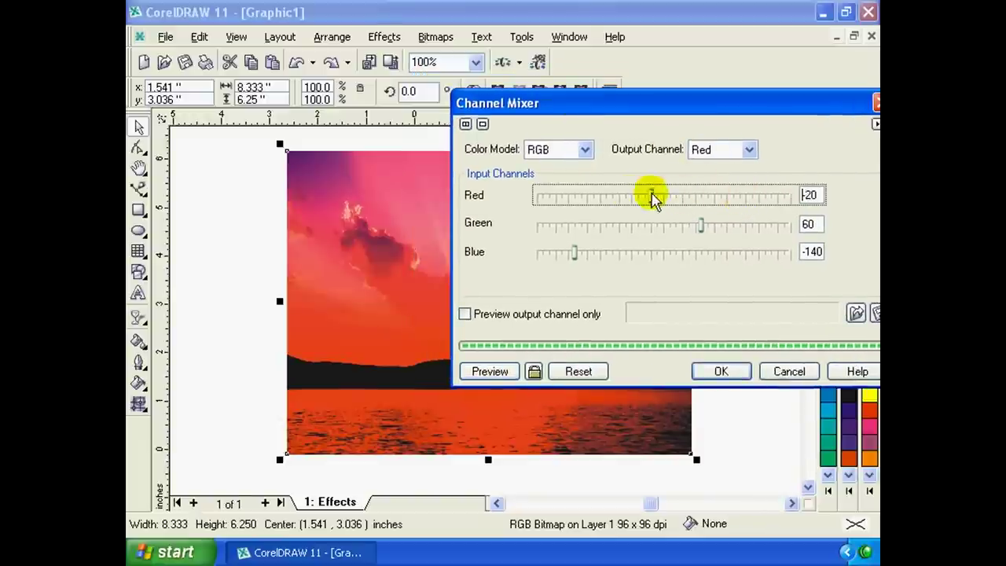
left_click_drag(700, 226, 644, 225)
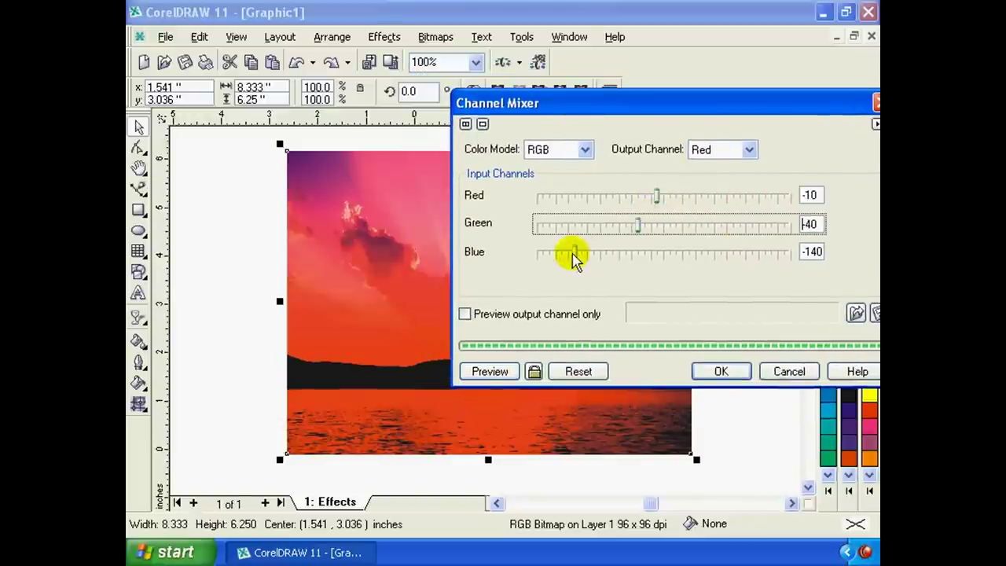
left_click_drag(573, 254, 605, 262)
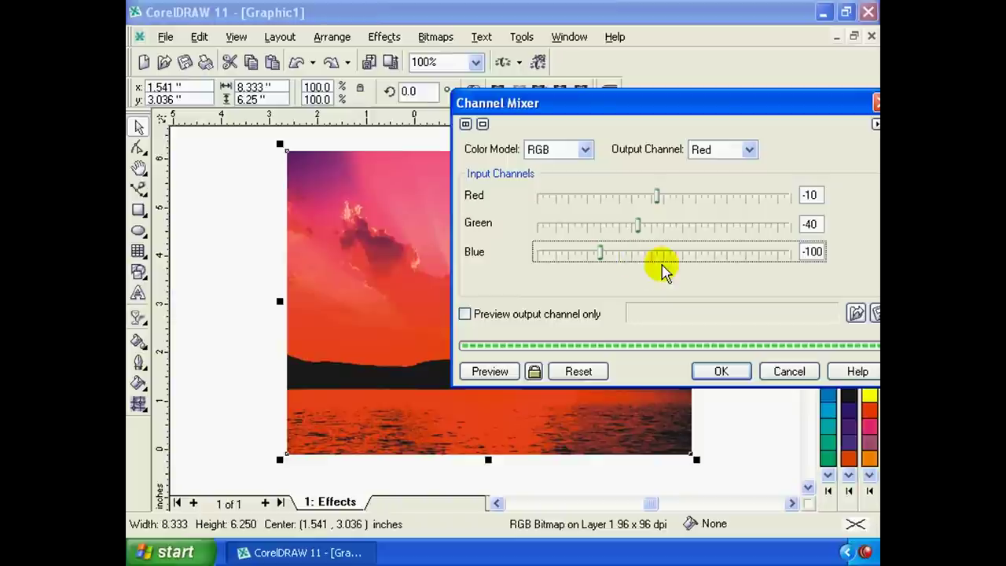
left_click(471, 371)
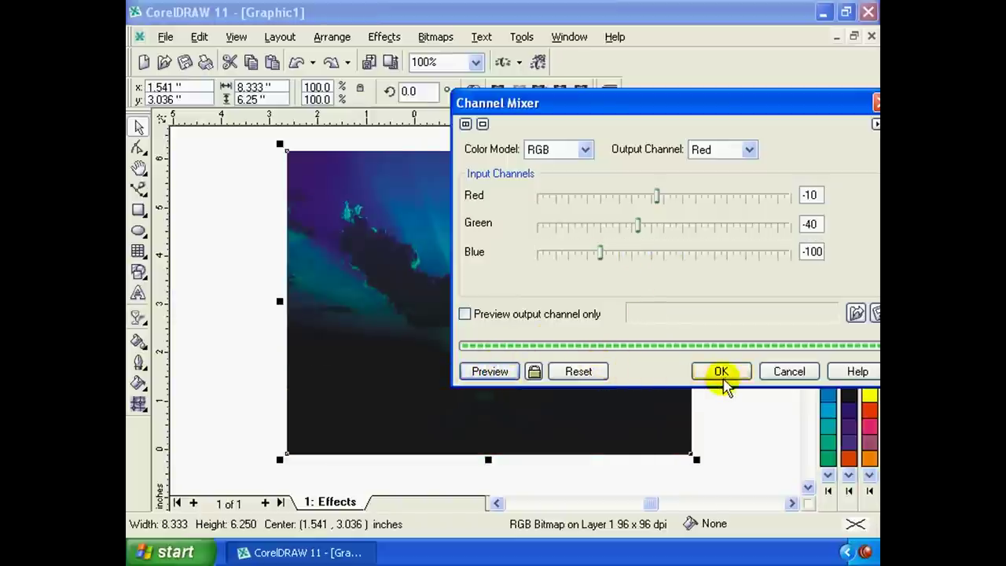
left_click(723, 382)
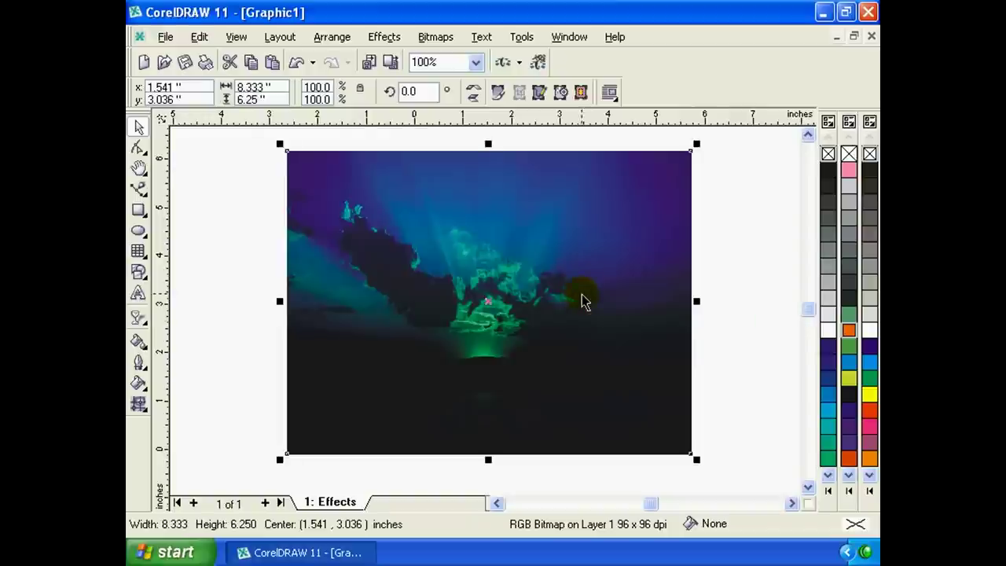
Apply DeInterlace with Even Lines and Interpolation after comparing Odd Lines and Duplication.
left_click(384, 37)
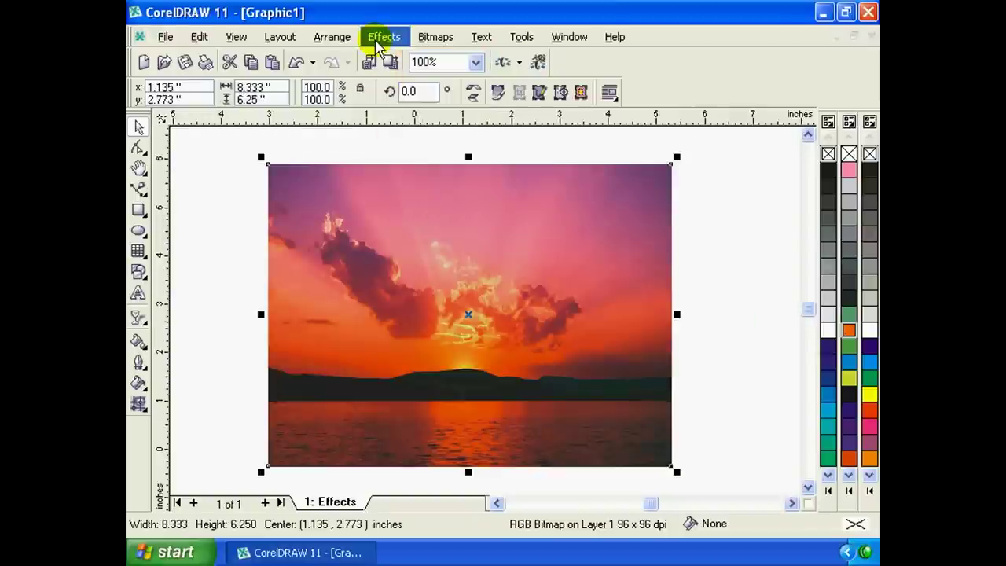
left_click(384, 37)
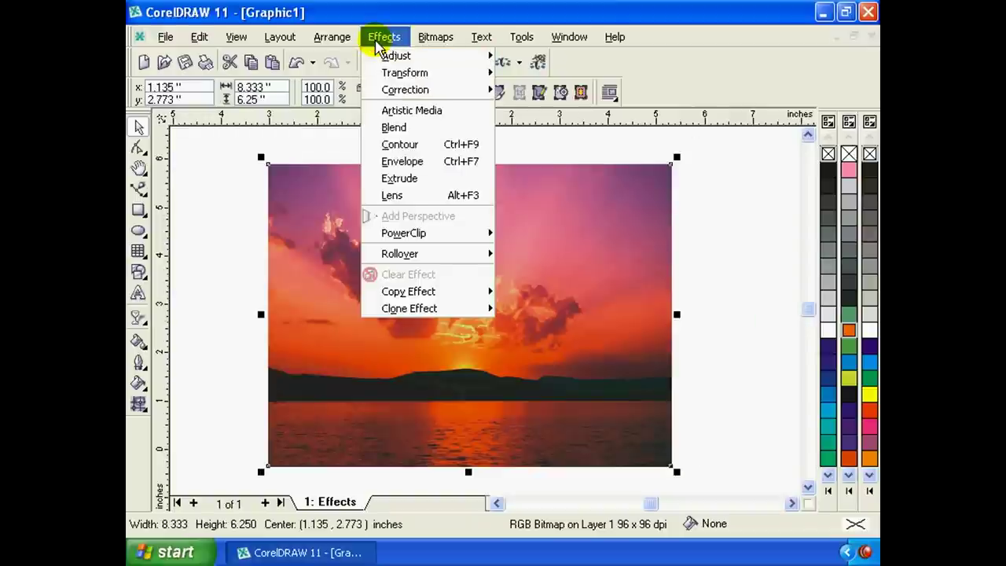
mouse_move(405, 72)
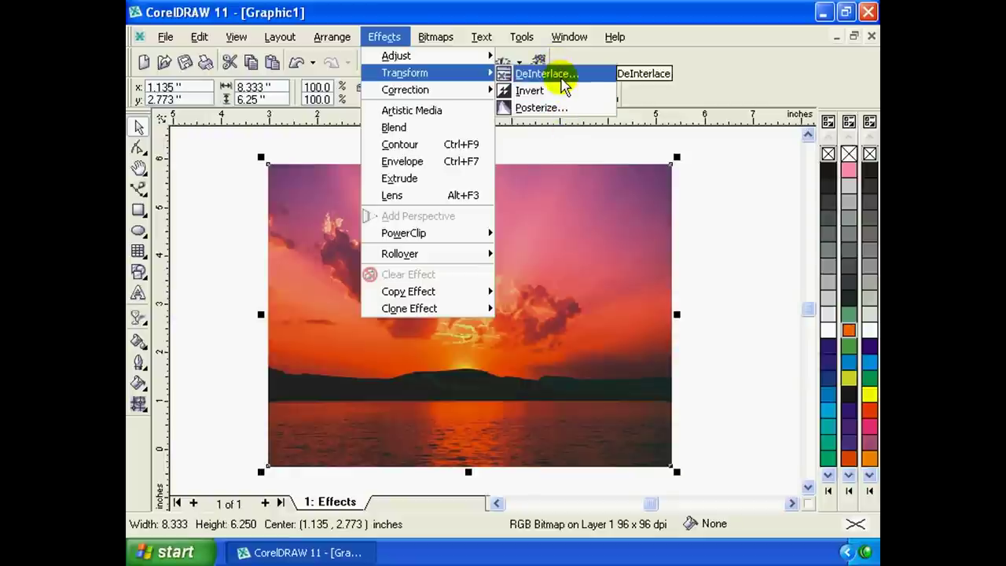
left_click(561, 77)
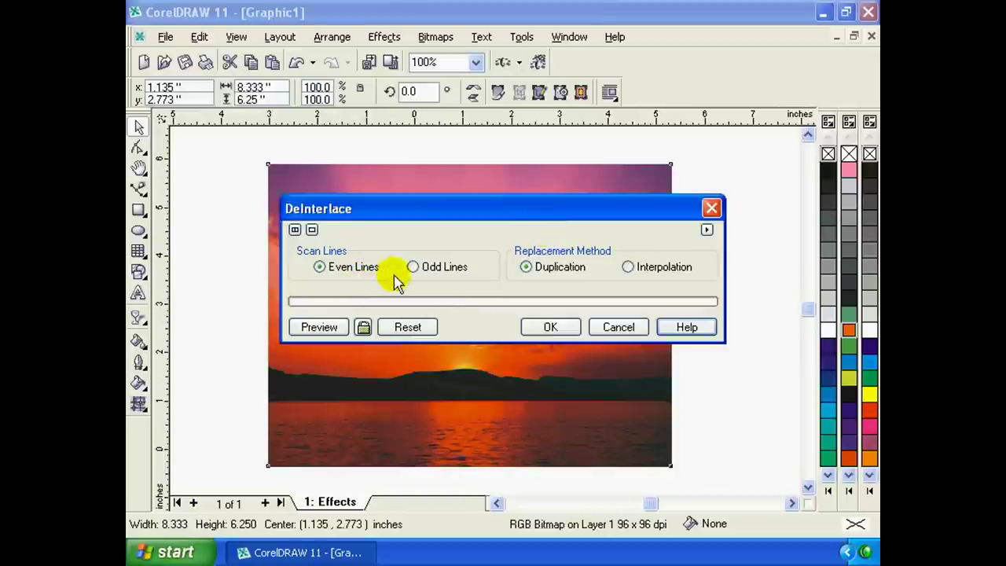
left_click(422, 281)
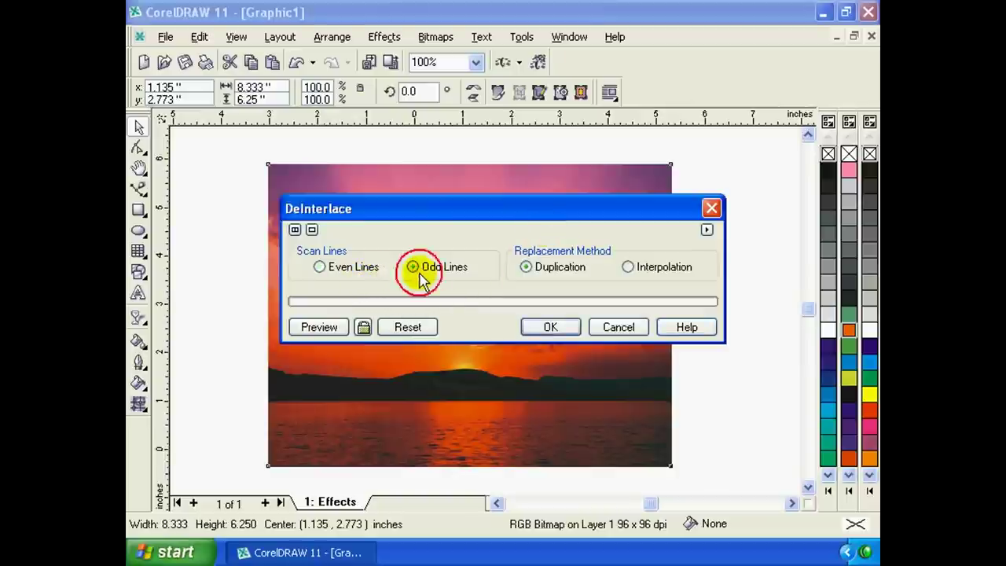
left_click(338, 271)
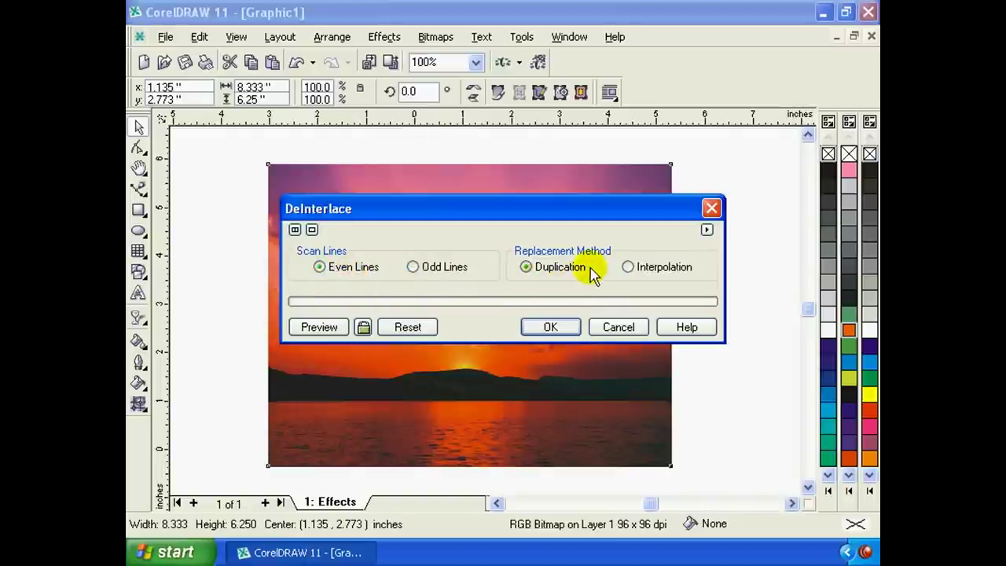
left_click(643, 268)
left_click(554, 275)
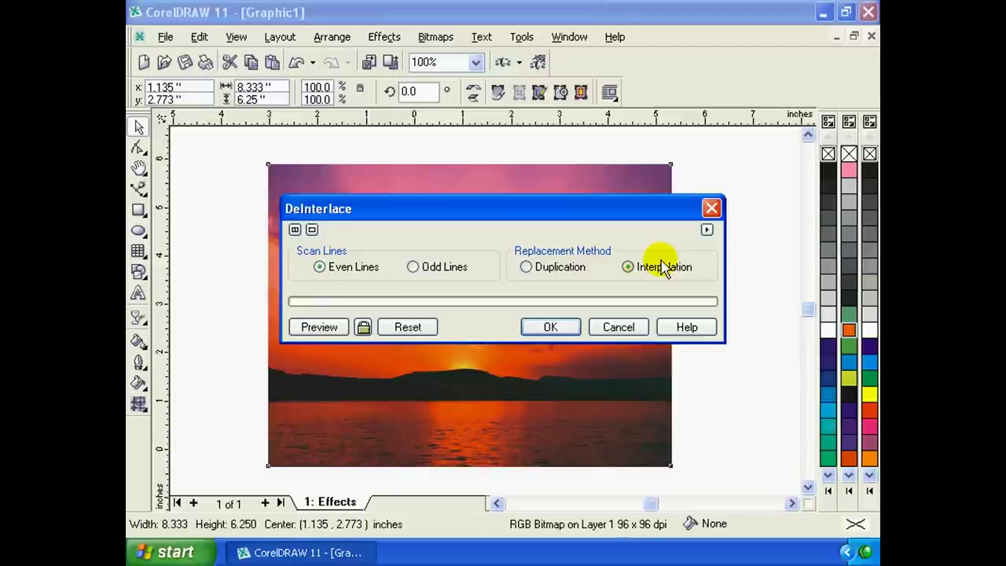
left_click(563, 334)
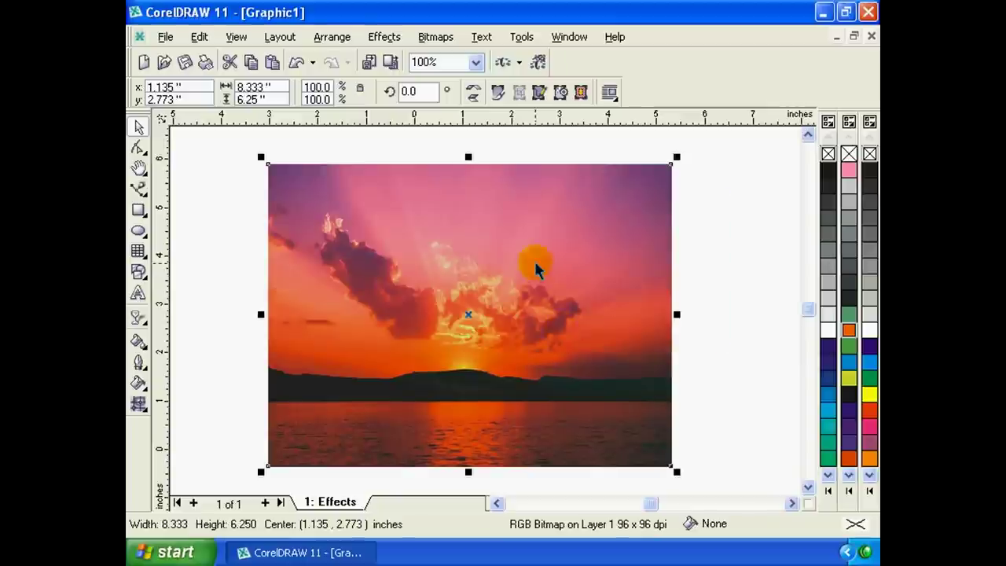
Invert the sunset photo's colours with Transform > Invert, then undo the inversion.
left_click(385, 37)
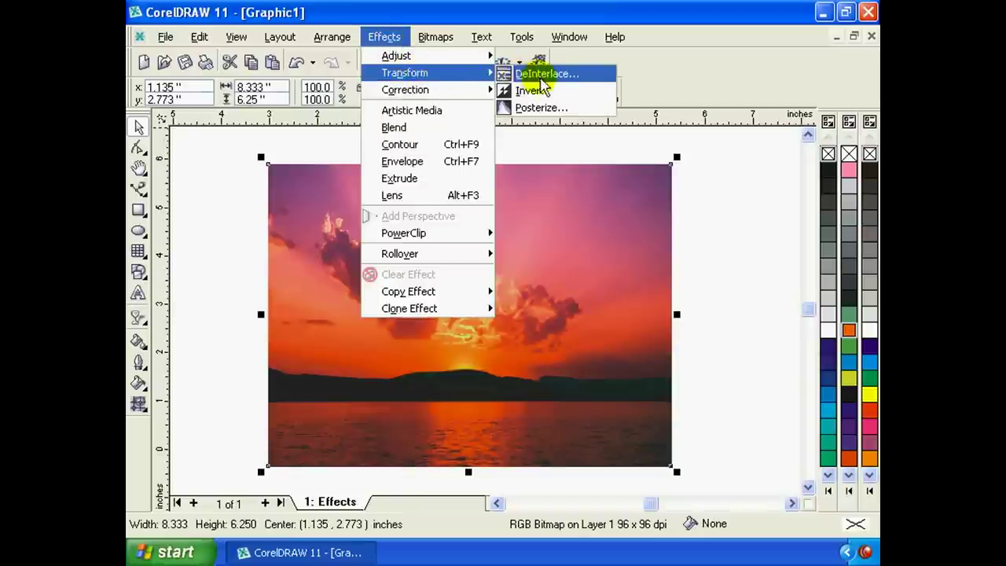
left_click(553, 92)
left_click(549, 228)
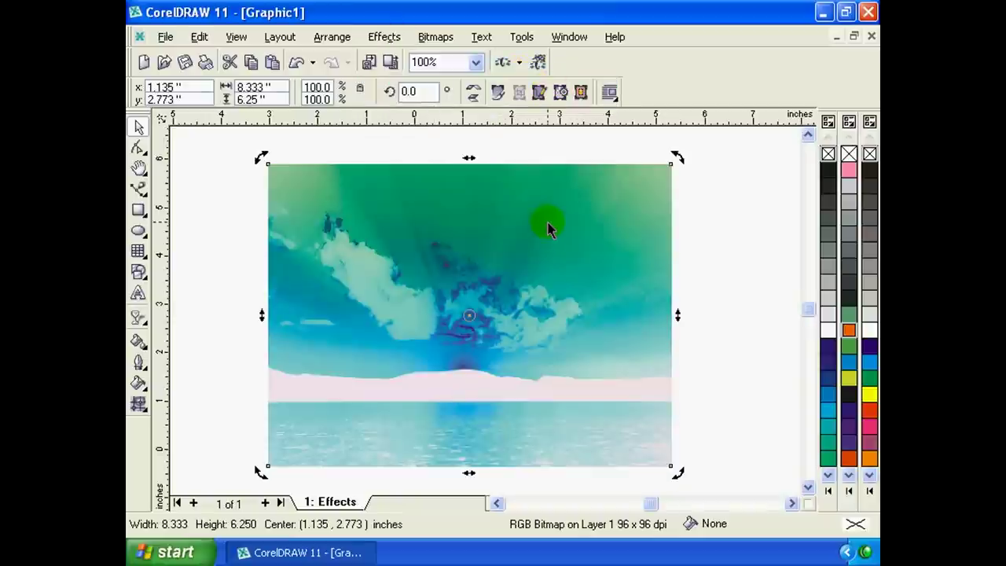
key("ctrl+z")
Apply Invert to the sunset photo a second time and undo it again.
left_click(384, 36)
mouse_move(405, 73)
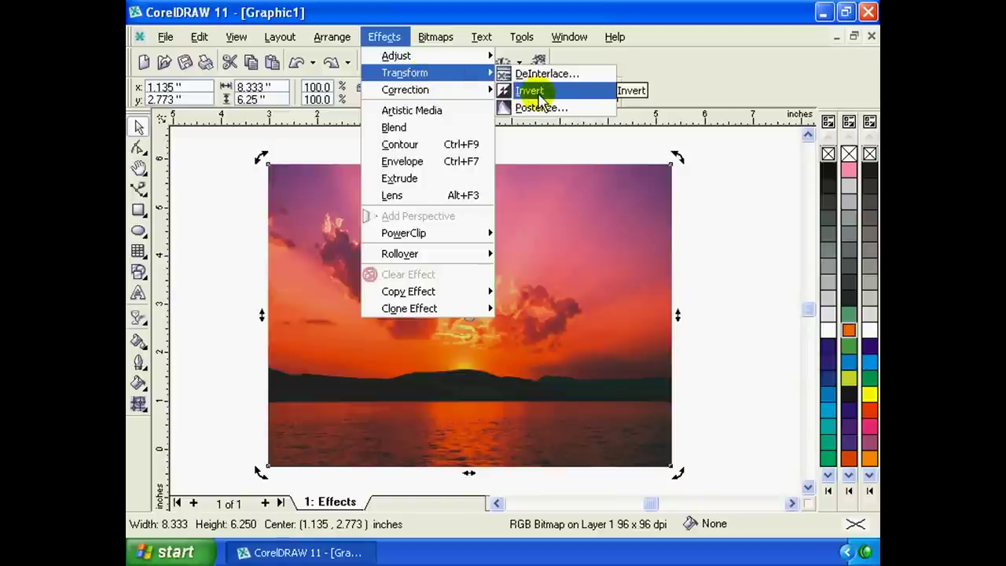
left_click(538, 92)
key("ctrl+z")
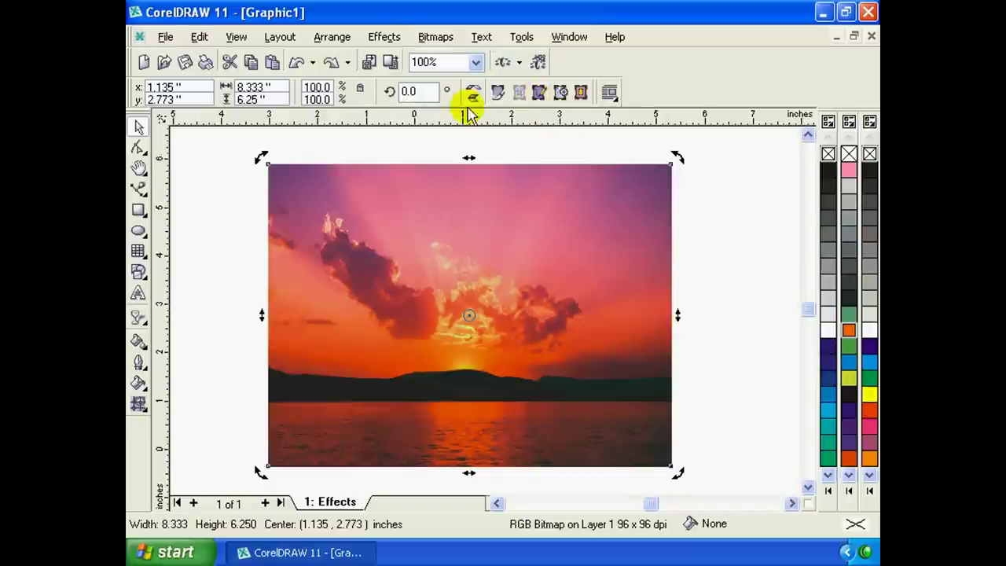
left_click(386, 37)
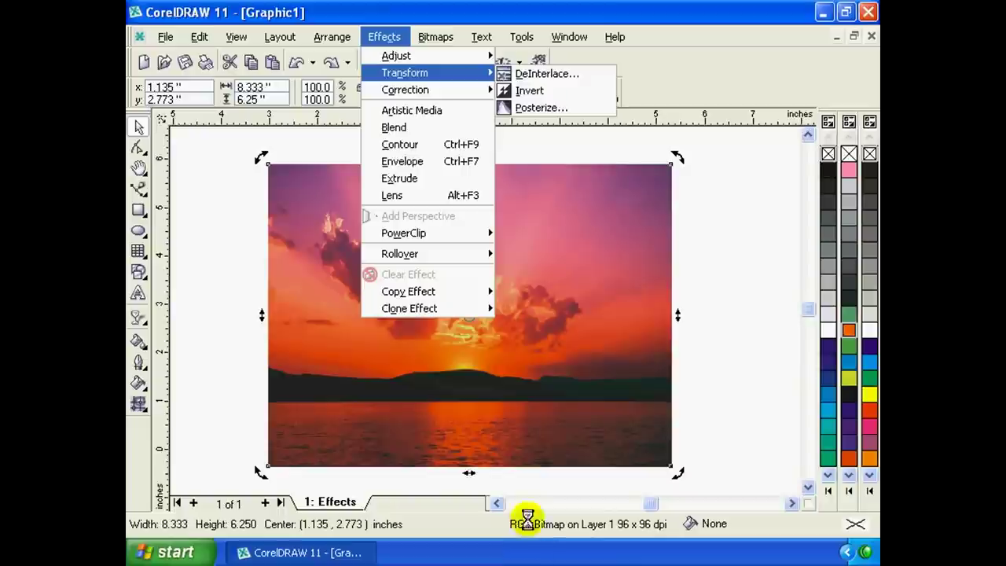
Open Posterize for the sunset photo, set the level to 8 and preview it.
left_click(541, 110)
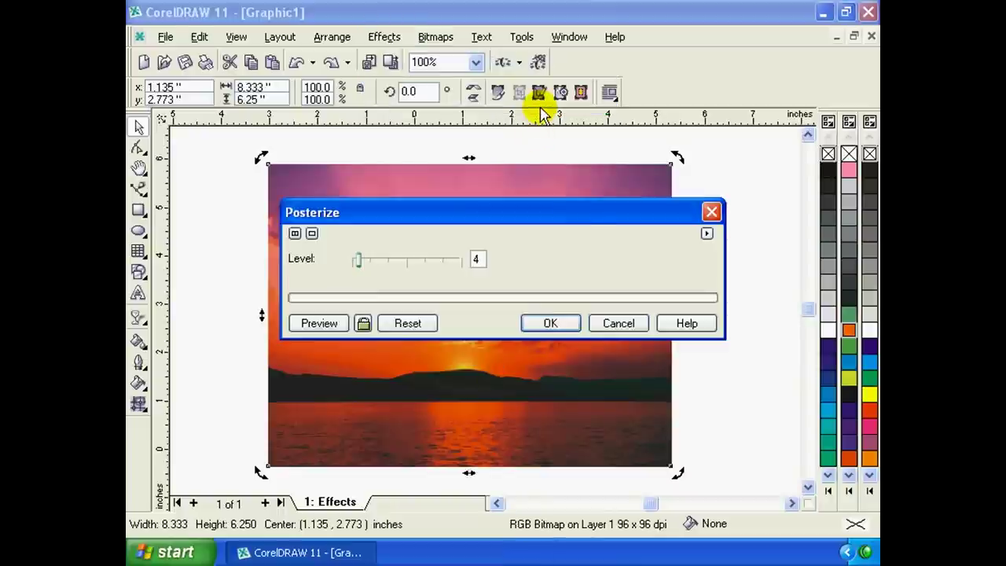
mouse_move(582, 220)
left_mouse_down()
mouse_move(612, 206)
mouse_move(618, 189)
left_mouse_up()
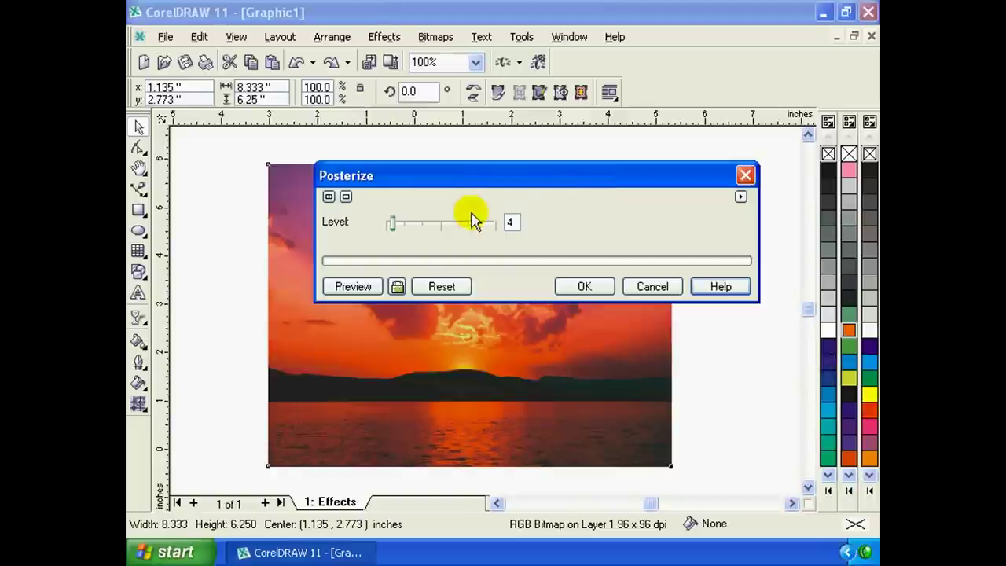
left_click(411, 226)
left_click_drag(451, 172, 460, 164)
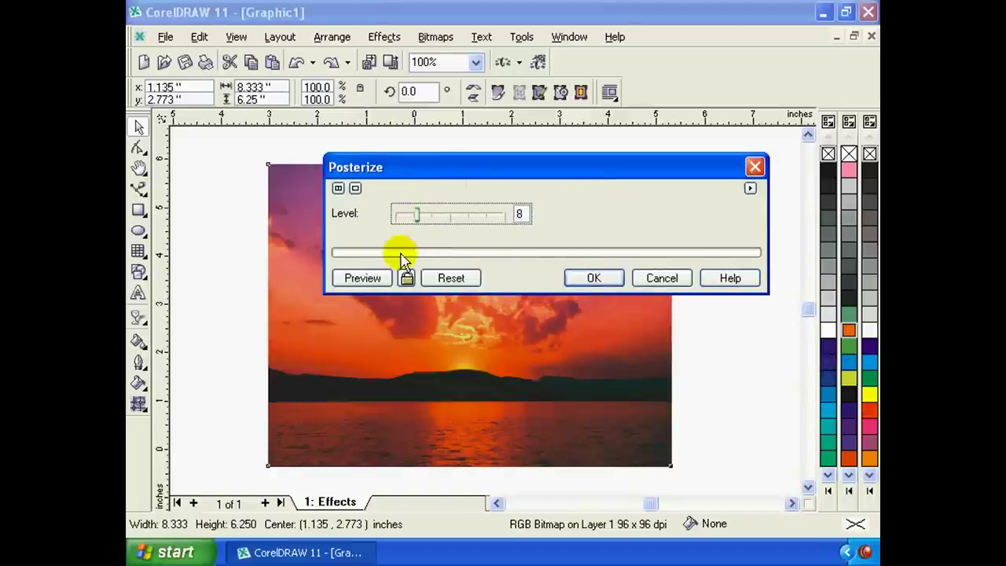
left_click(362, 279)
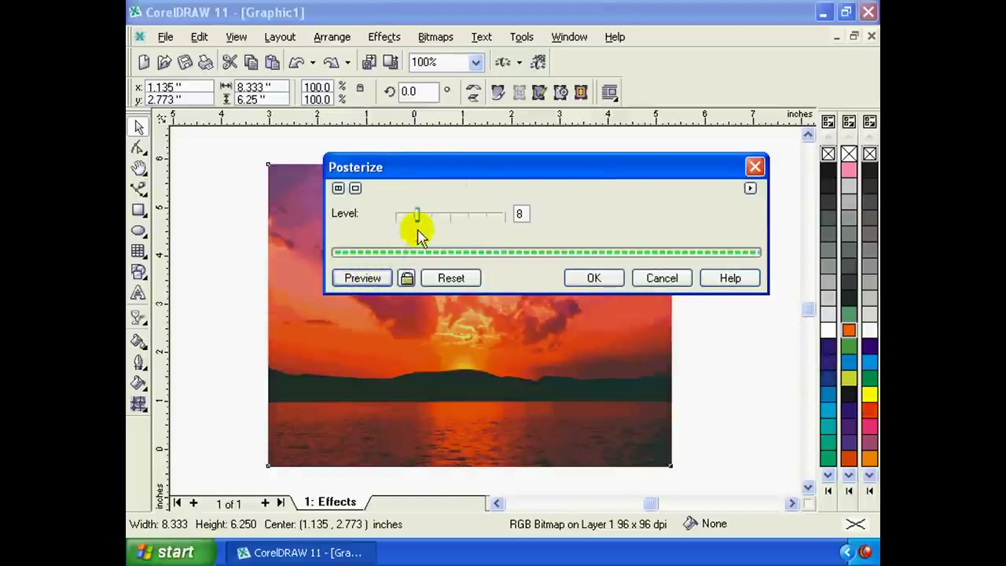
Raise the Posterize level to 32, preview the result and apply it.
mouse_move(465, 165)
left_mouse_down()
mouse_move(590, 171)
mouse_move(595, 155)
left_mouse_up()
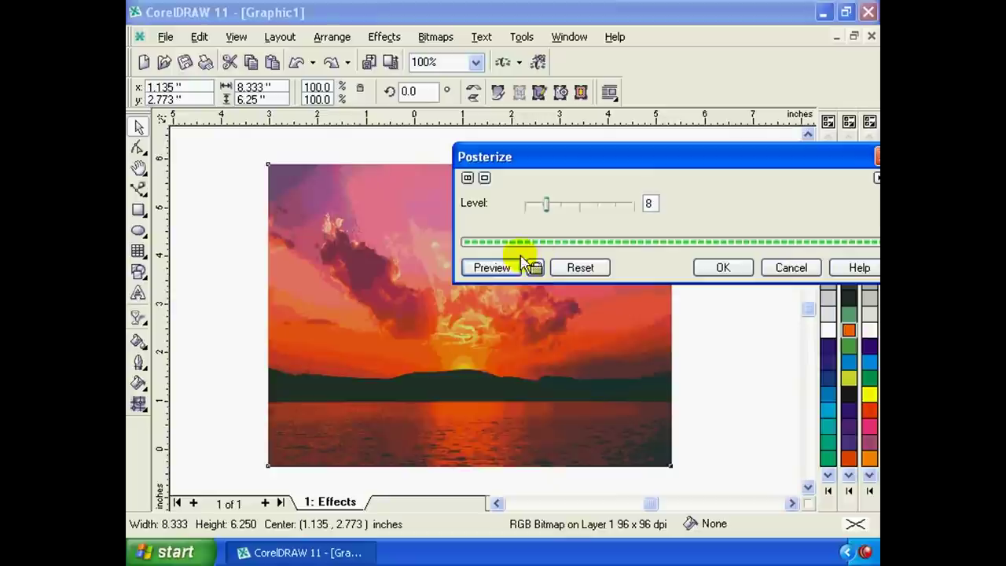
left_click(494, 271)
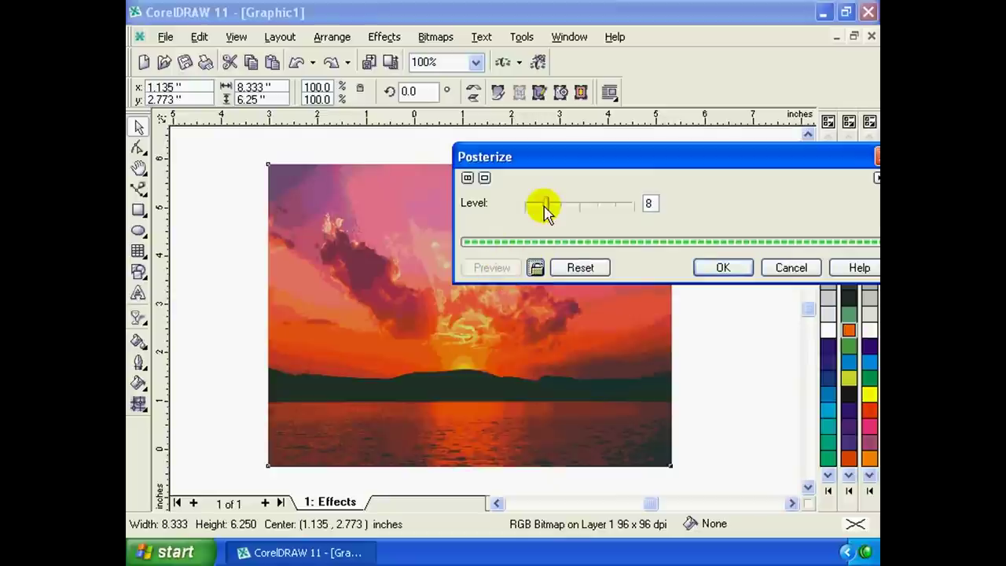
left_click_drag(547, 210, 635, 208)
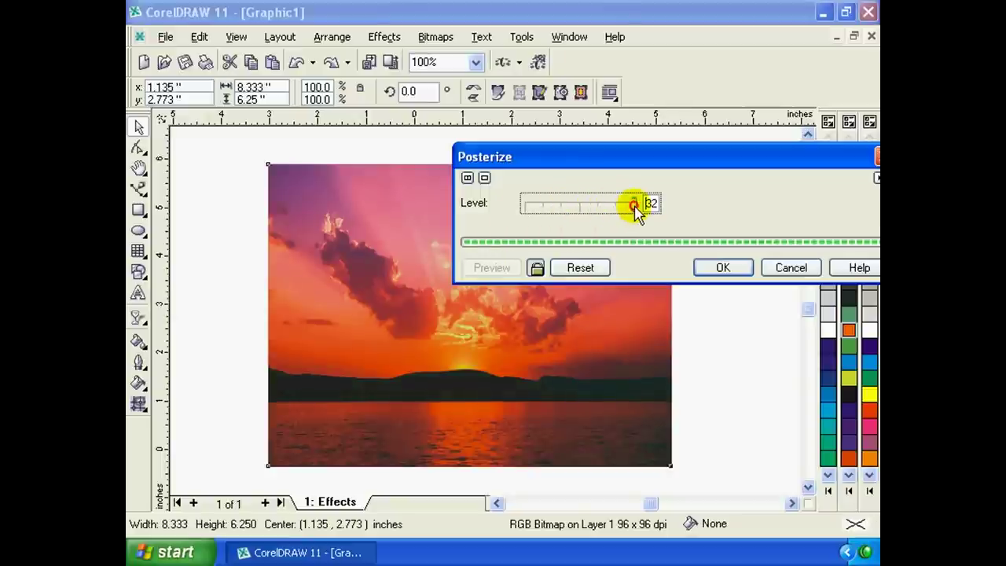
left_click_drag(562, 154, 467, 153)
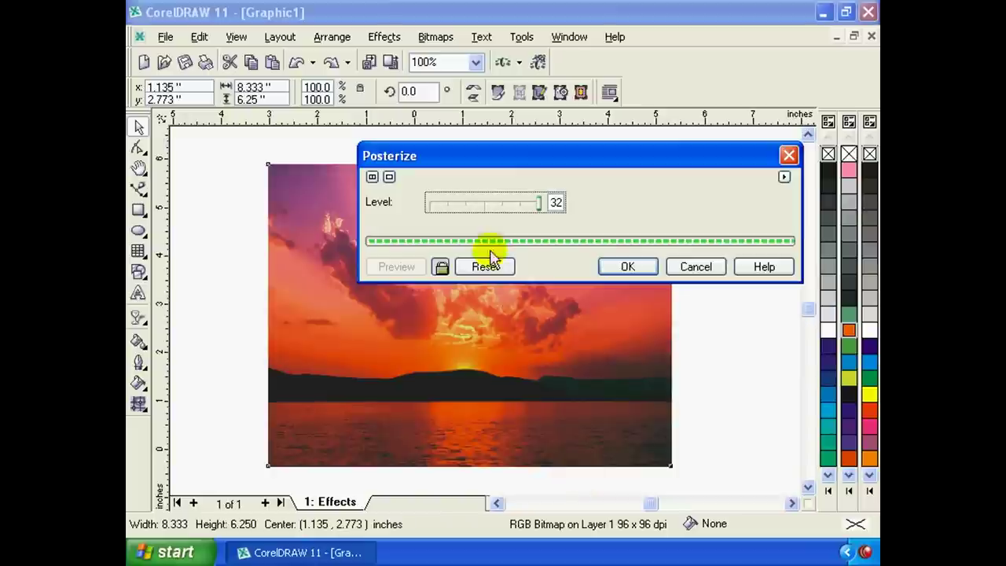
left_click_drag(600, 155, 624, 162)
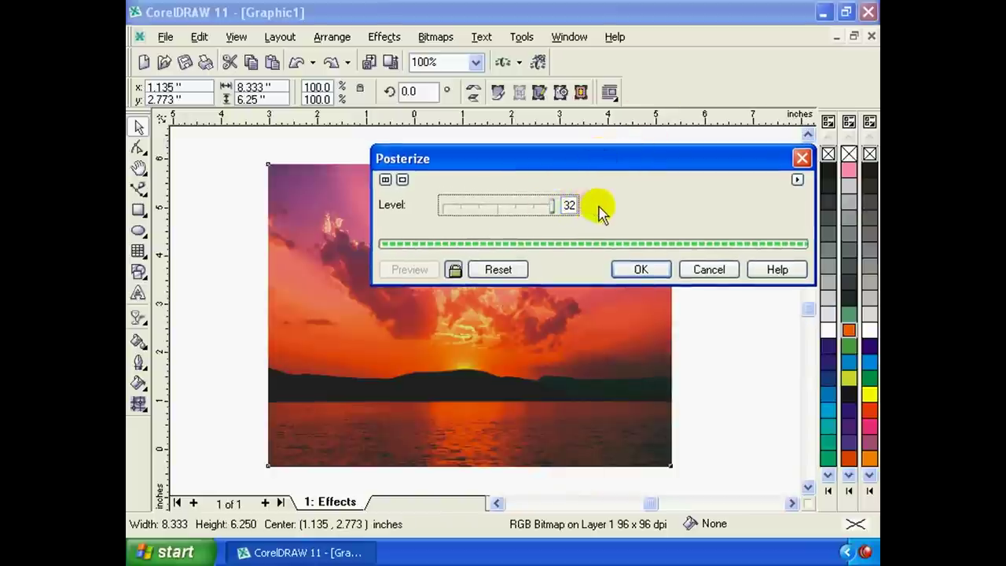
left_click(641, 272)
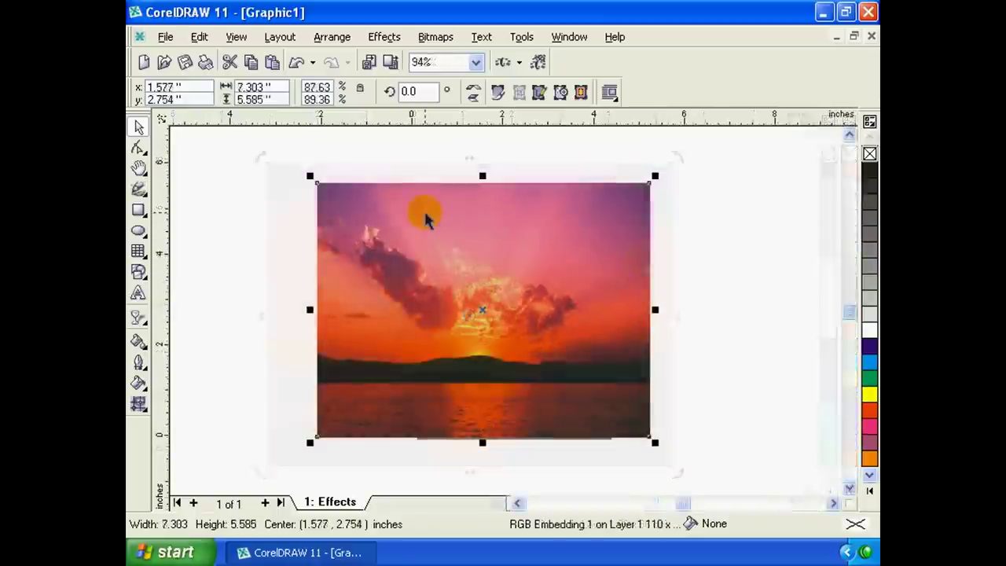
left_click(382, 39)
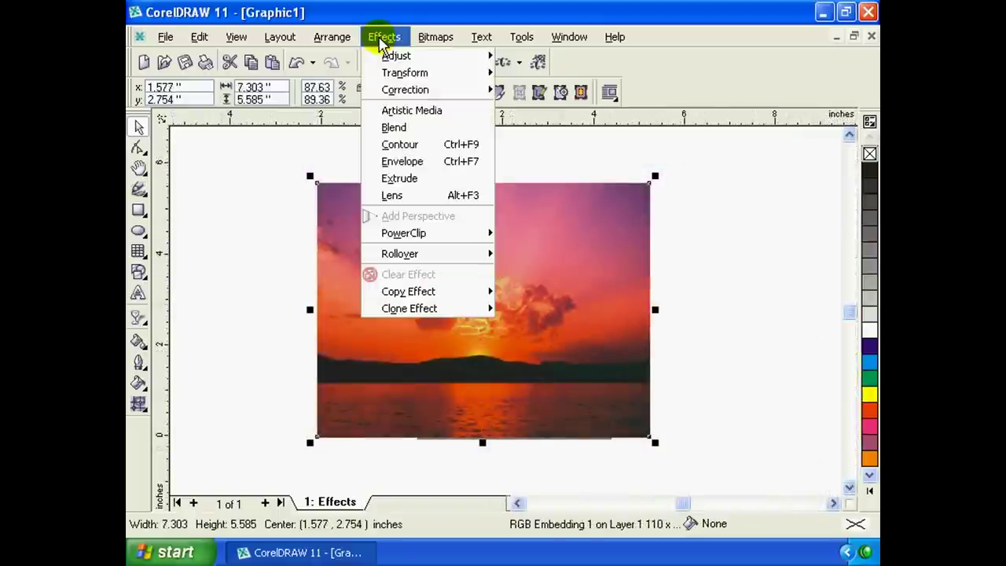
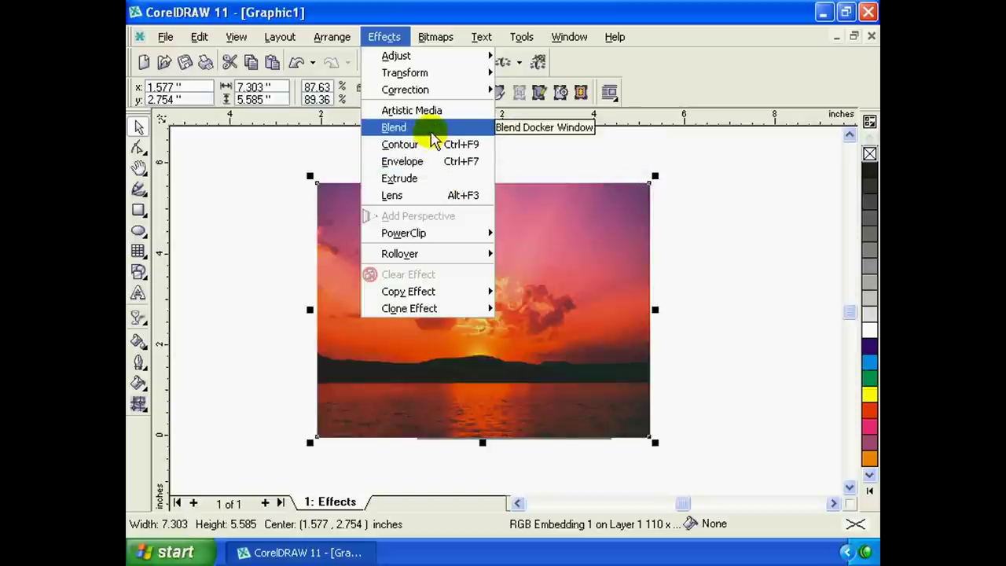
Dismiss the Effects menu without applying anything and pick the Ellipse tool.
left_click(383, 36)
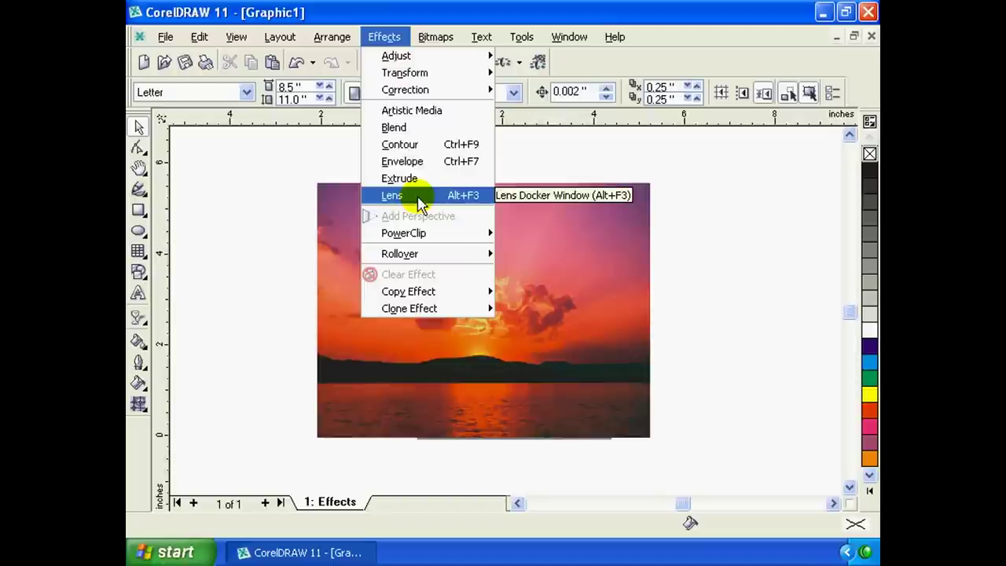
left_click(338, 216)
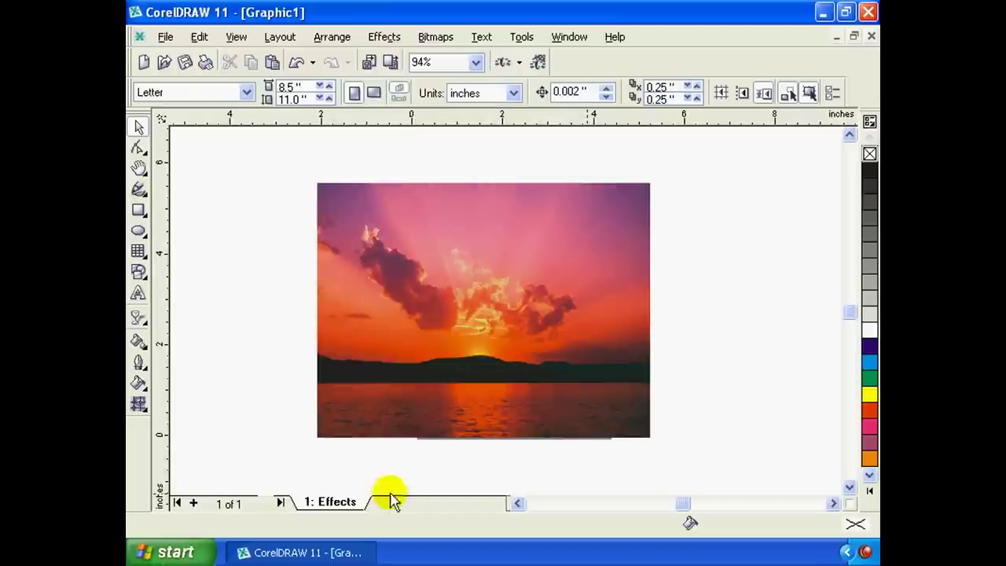
left_click(140, 231)
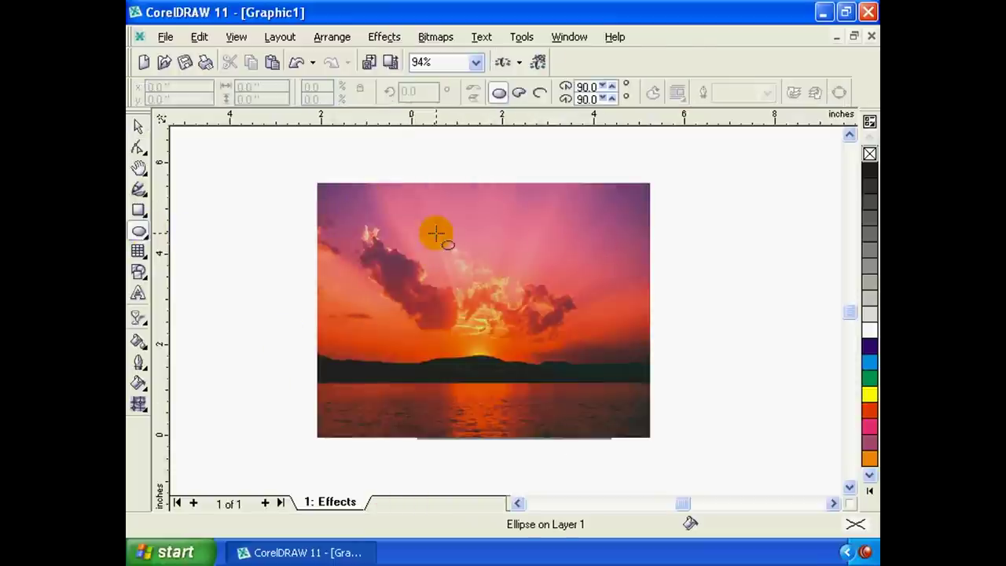
Draw a roughly 3-inch circle over the photo, fill it cyan and give it a 16 pt outline.
left_click_drag(418, 229, 561, 372)
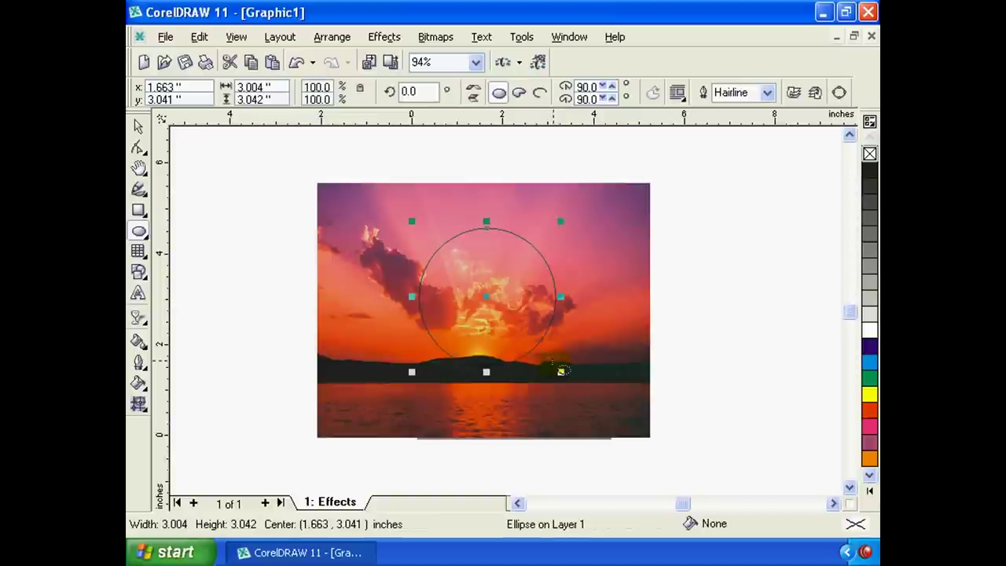
left_click(869, 362)
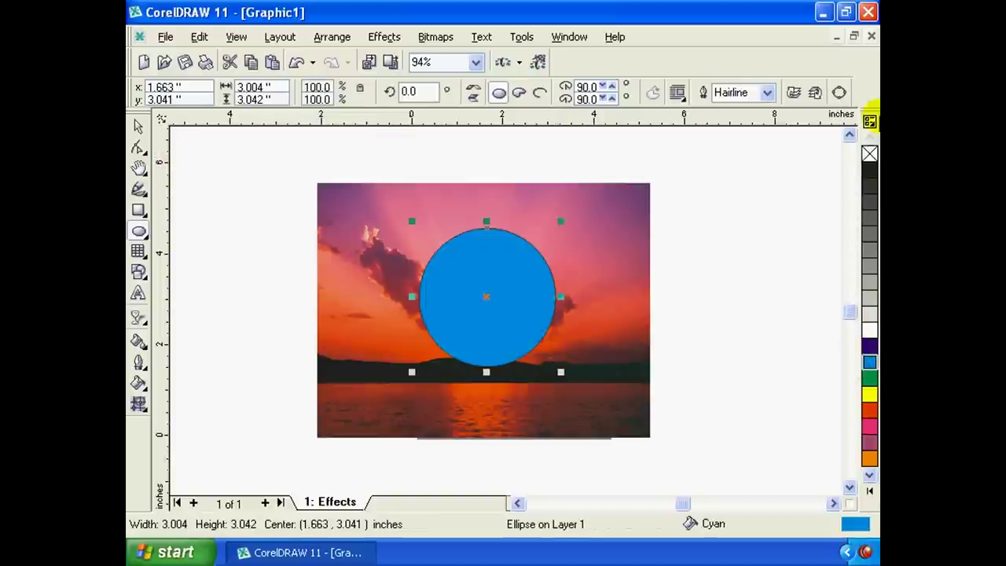
left_click(765, 93)
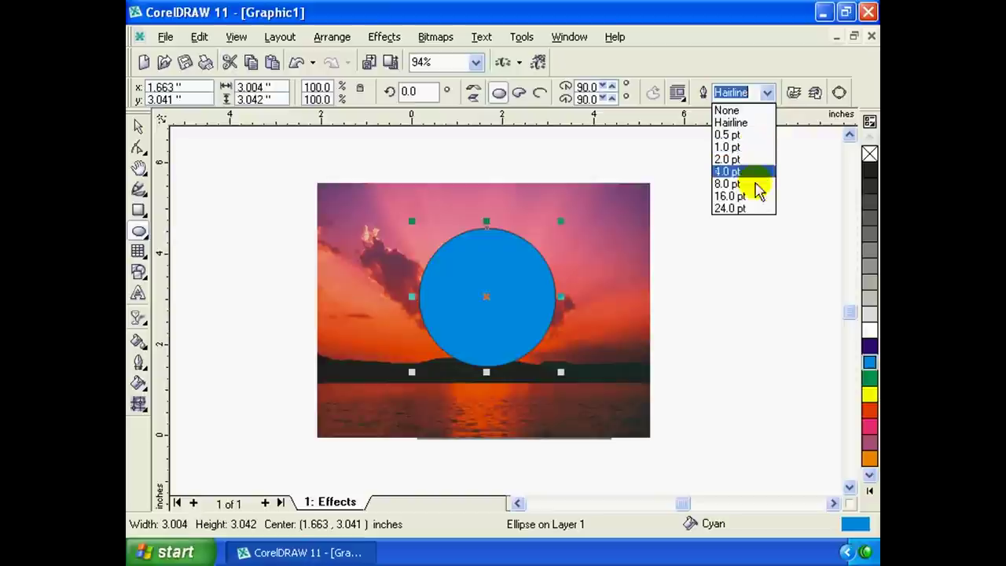
left_click(745, 197)
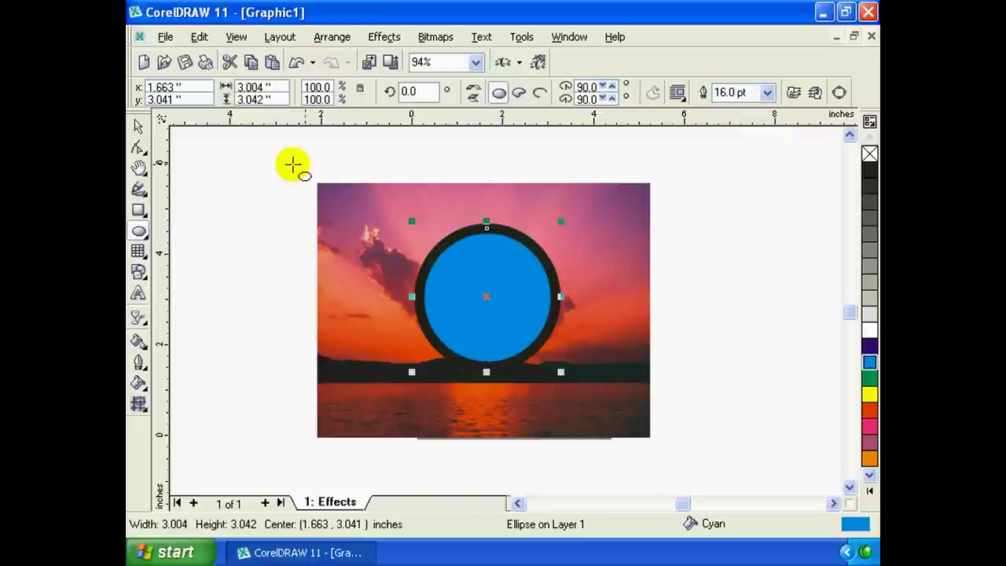
Shift the cyan circle slightly left on the photo.
key("space")
mouse_move(509, 274)
left_mouse_down()
mouse_move(482, 275)
mouse_move(488, 280)
left_mouse_up()
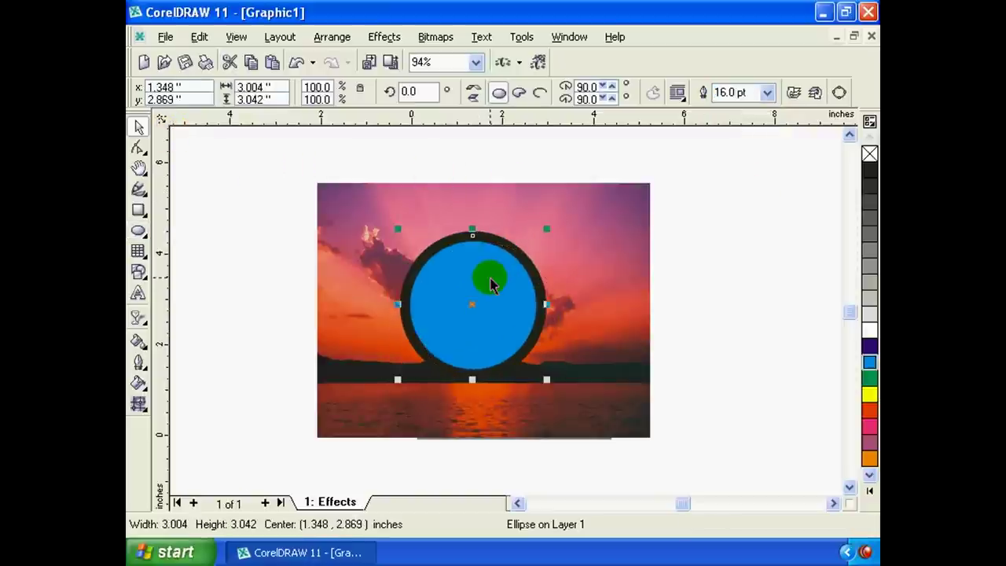
left_click(382, 37)
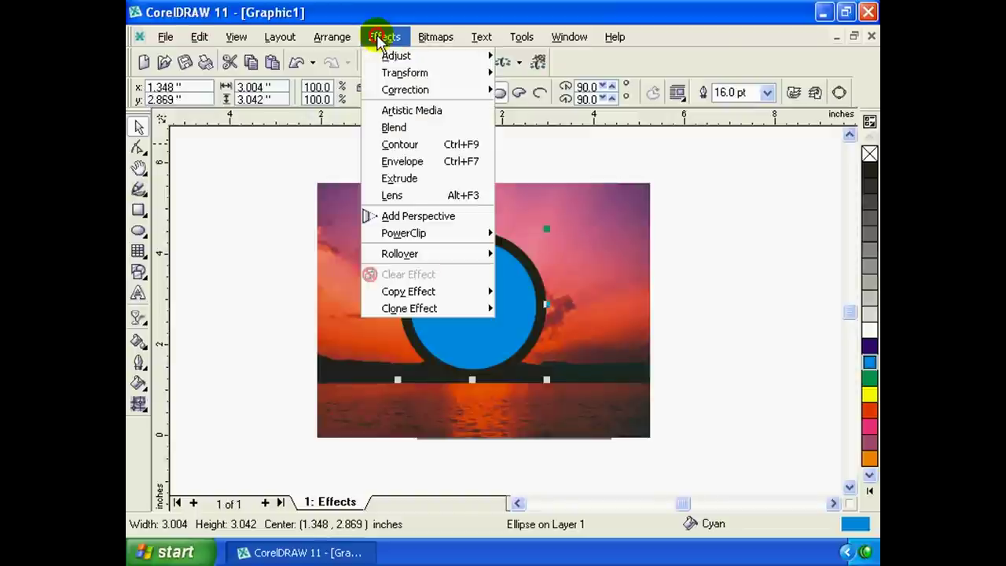
Apply a Brighten lens to the circle.
left_click(425, 196)
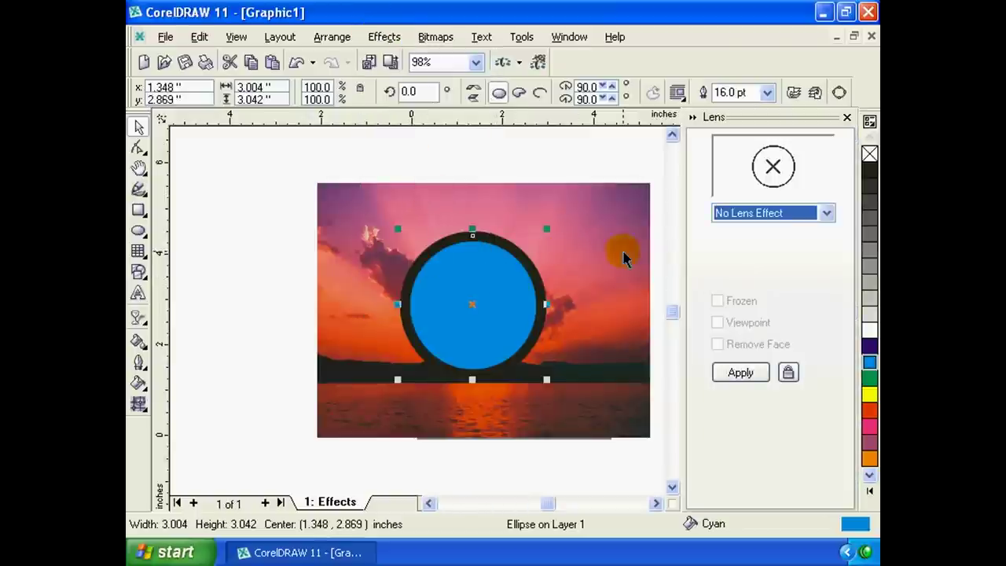
left_click(825, 213)
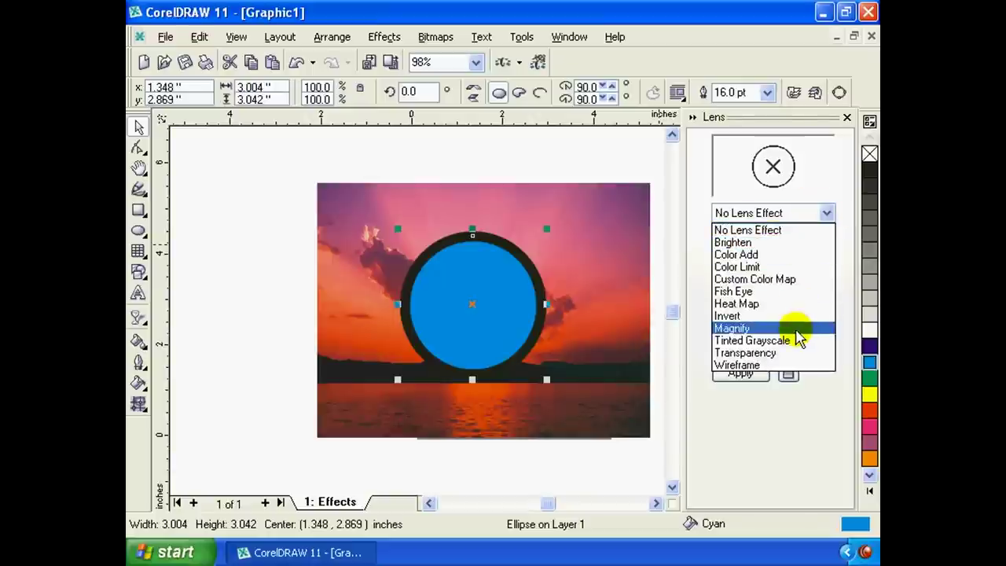
left_click(794, 243)
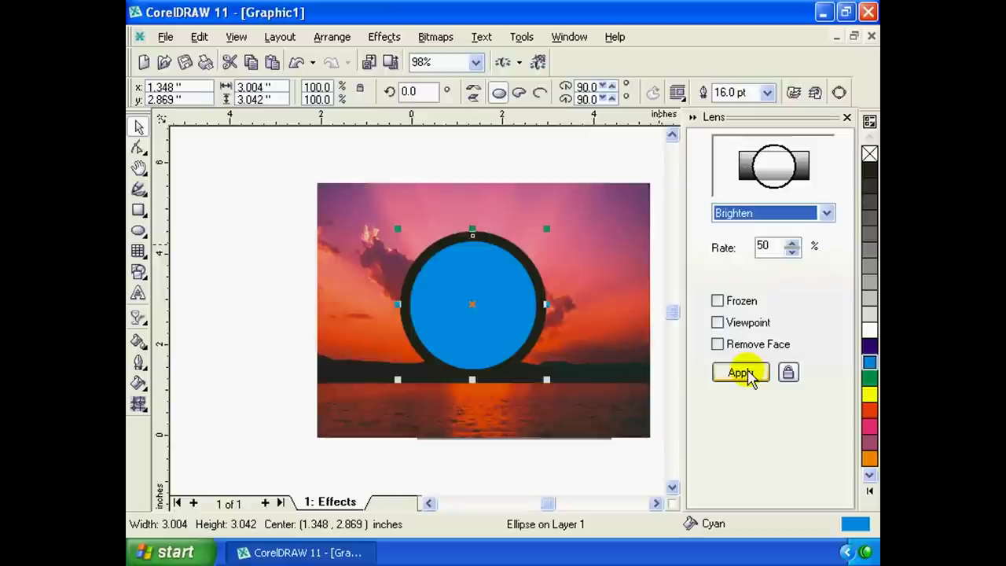
left_click(748, 374)
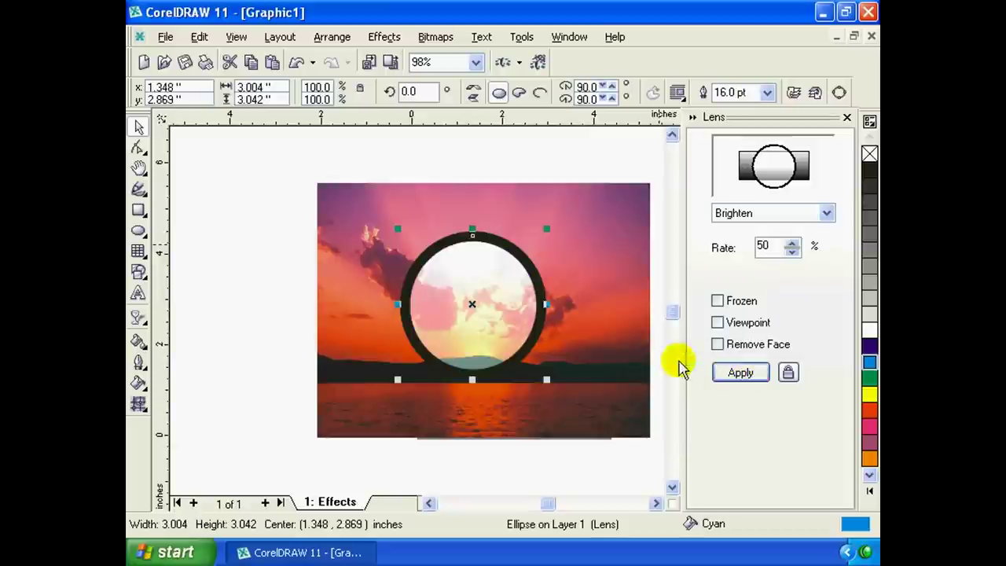
Move the lens down over the horizon and reapply it at a 5% rate.
mouse_move(499, 321)
left_mouse_down()
mouse_move(429, 297)
mouse_move(441, 282)
mouse_move(520, 321)
left_mouse_up()
left_click_drag(534, 270, 537, 322)
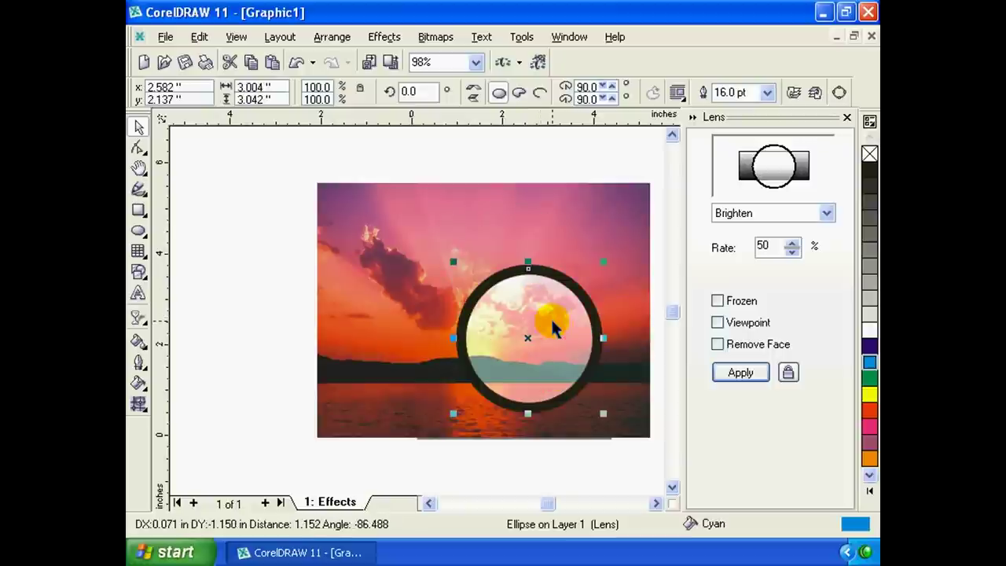
left_click(790, 249)
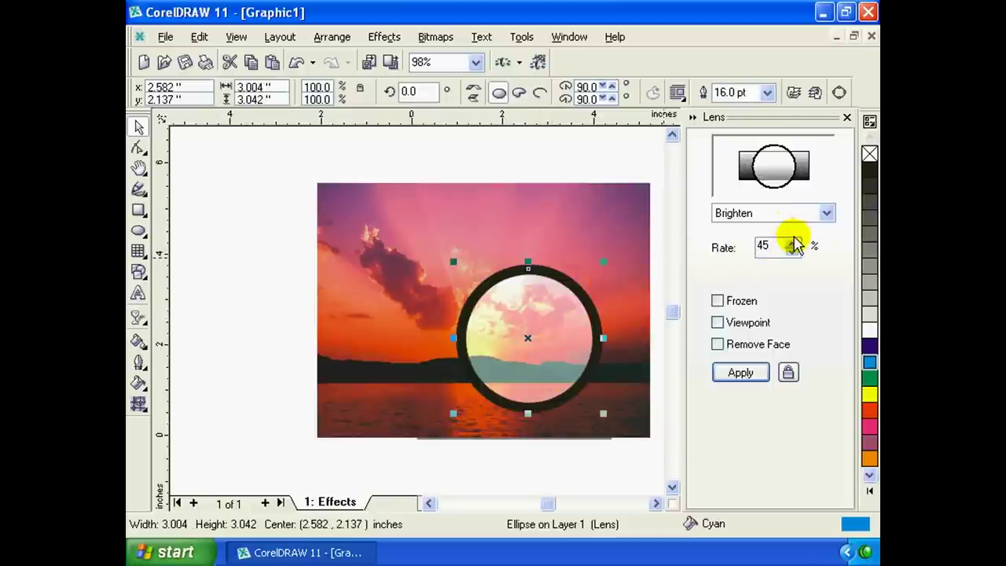
left_click_drag(793, 248, 787, 266)
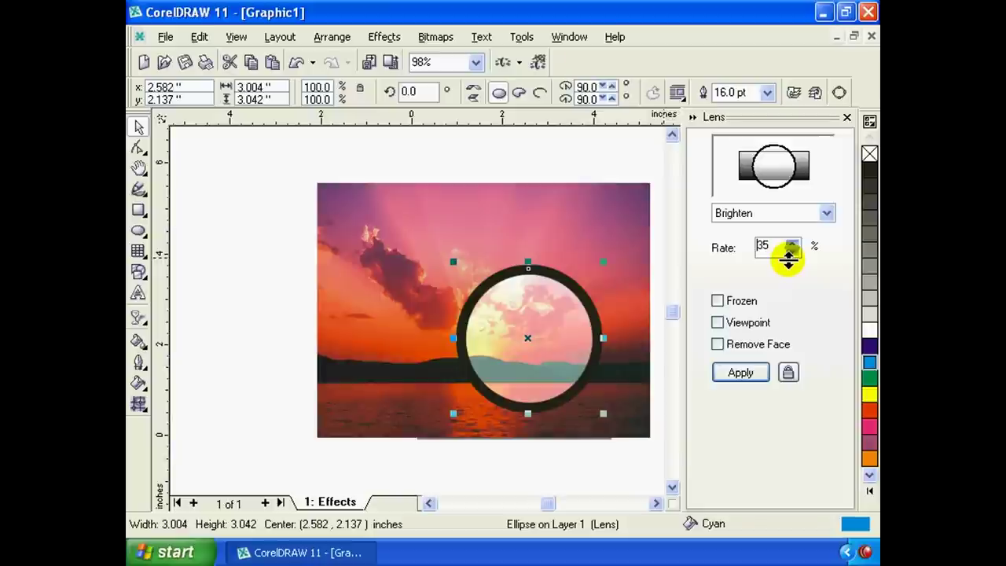
left_click(751, 374)
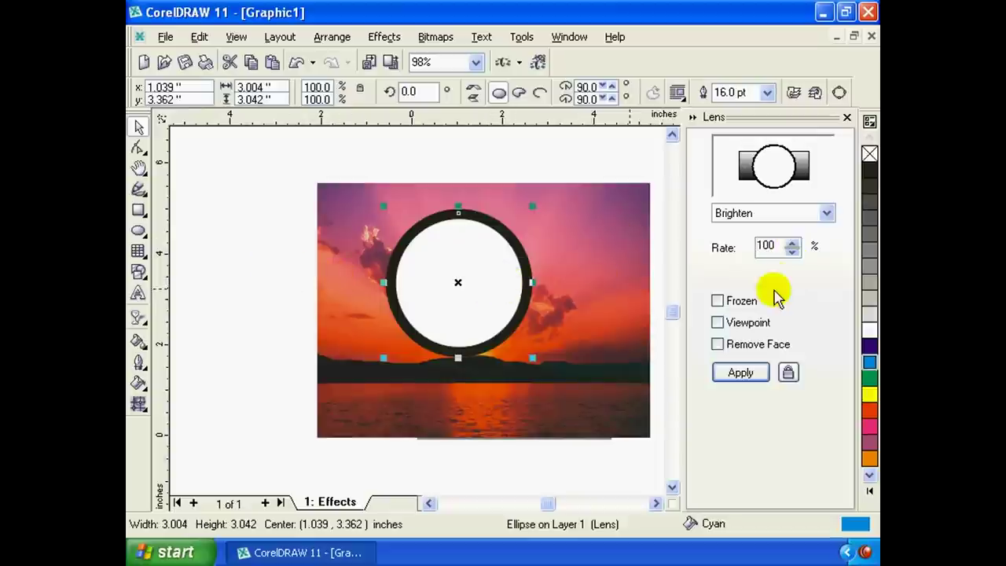
Apply Brighten rates of 65% and then 40%, moving the lens down-left between them.
left_click_drag(794, 247, 766, 297)
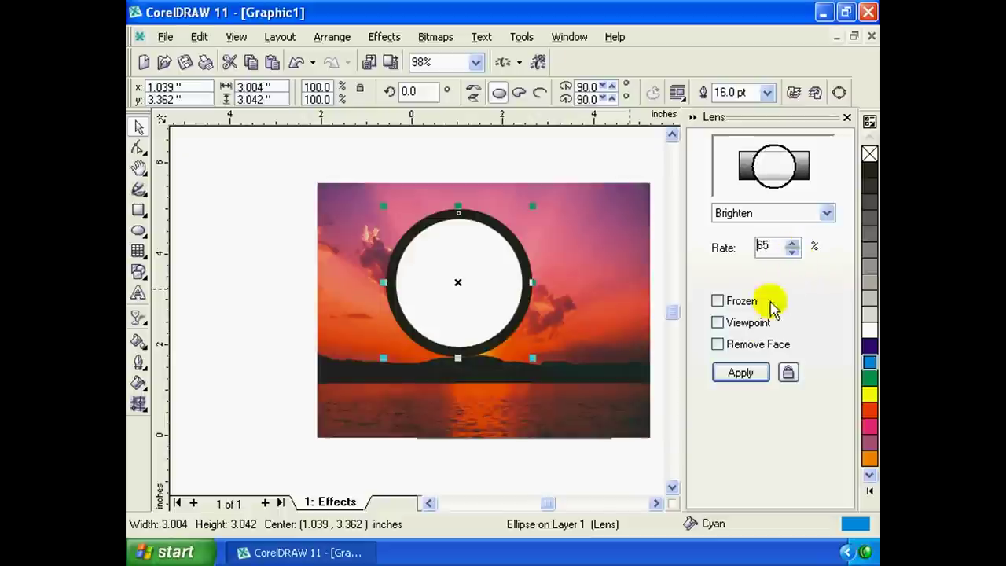
left_click(747, 374)
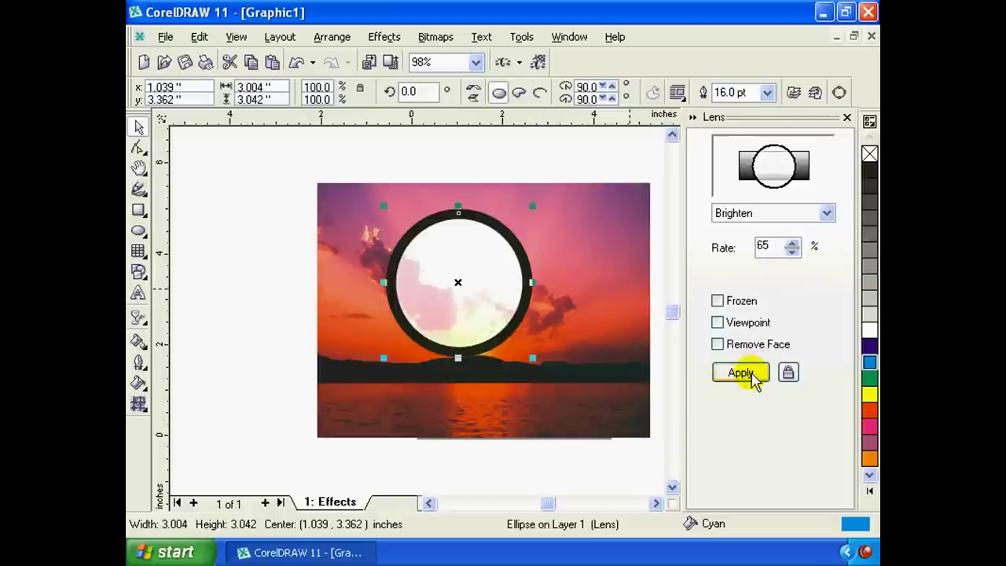
left_click_drag(472, 295, 449, 341)
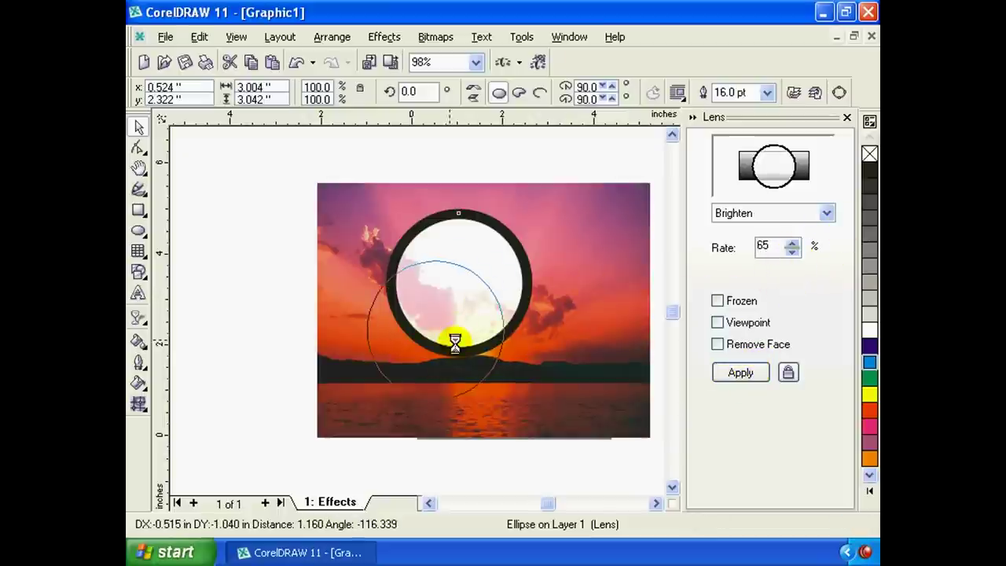
left_click_drag(793, 248, 794, 267)
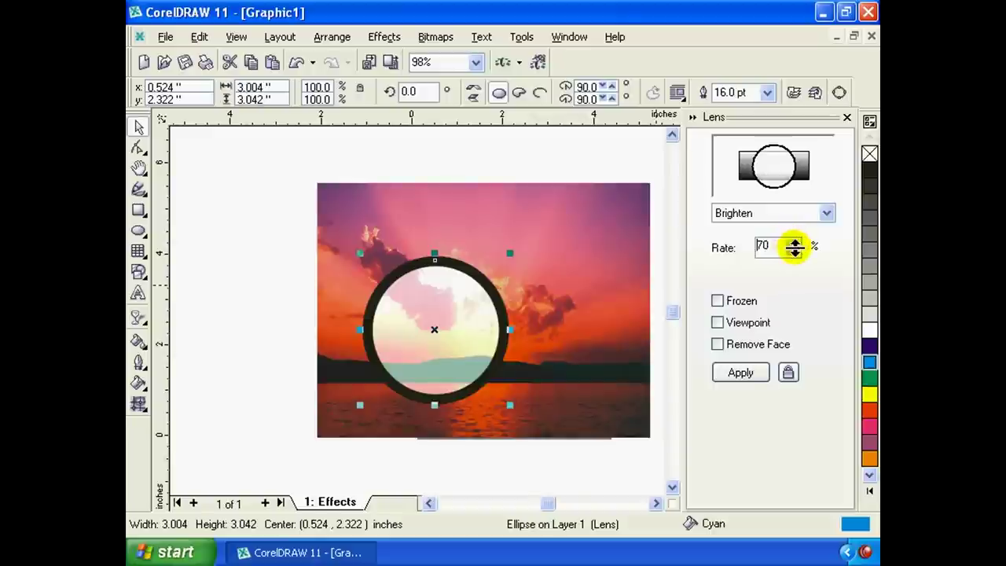
left_click(741, 373)
Move the lens up-right and enable Remove Face.
mouse_move(455, 347)
left_mouse_down()
mouse_move(490, 305)
mouse_move(451, 327)
left_mouse_up()
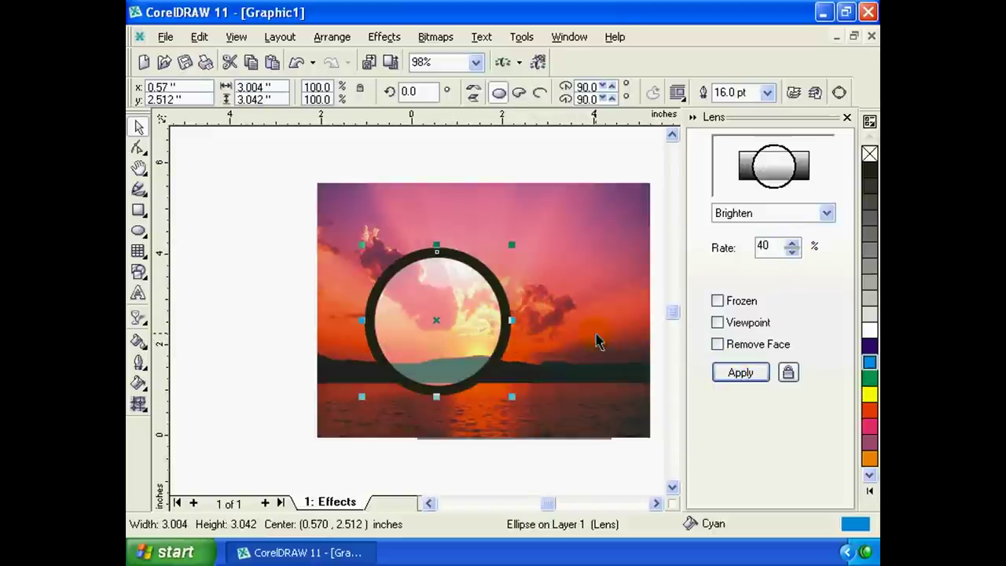
left_click(717, 344)
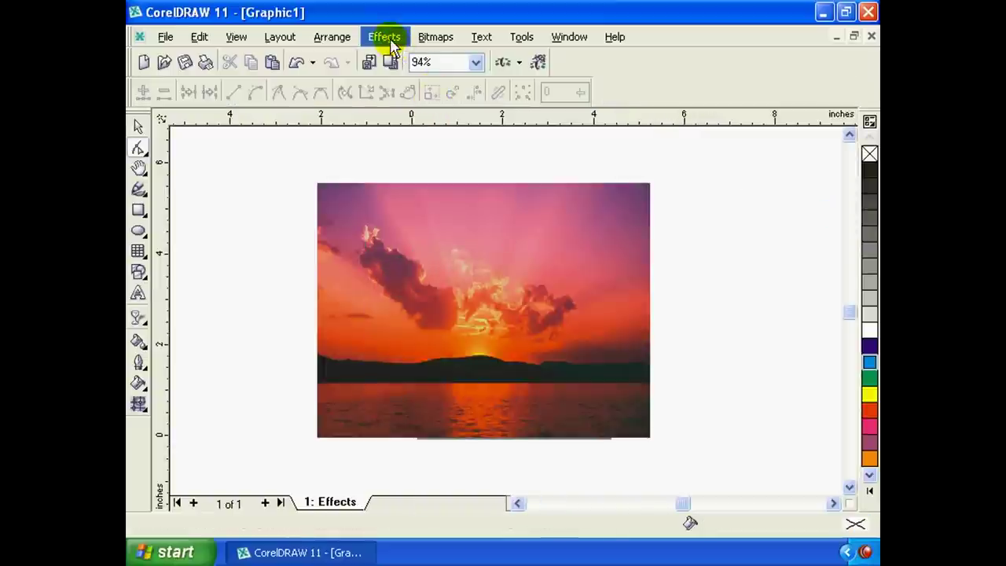
left_click(385, 38)
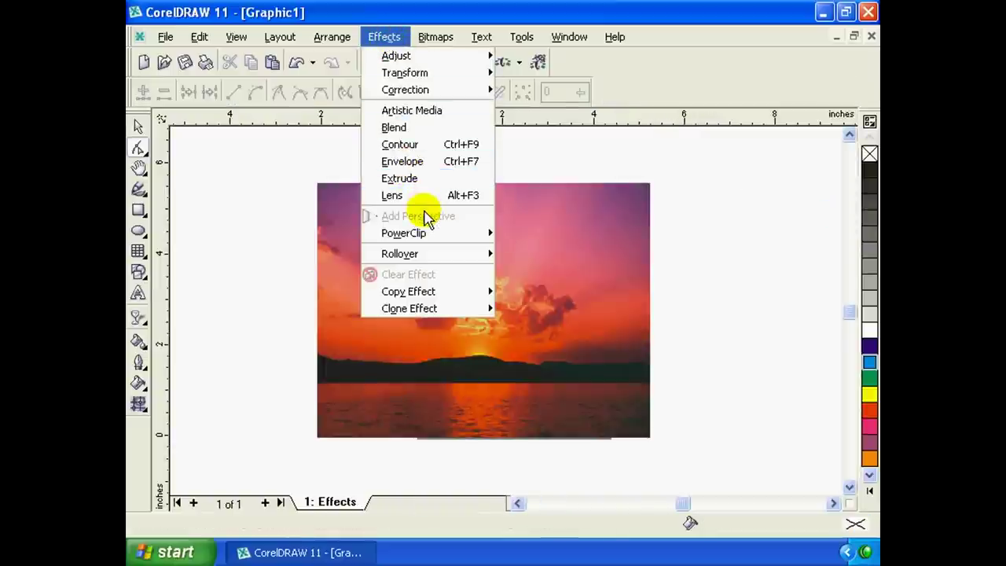
mouse_move(403, 233)
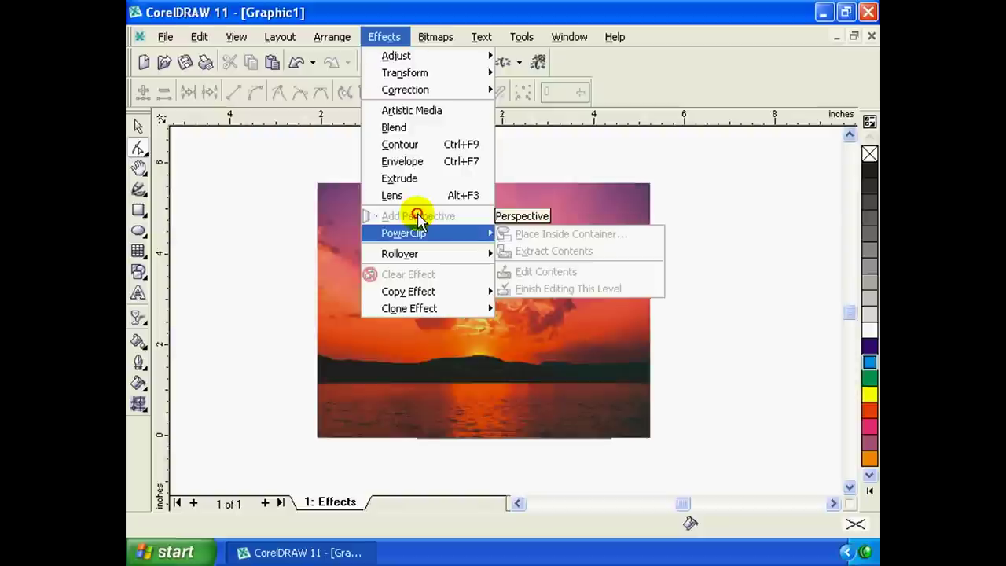
Draw a yellow 4.237 × 3.263 inch rectangle across the photo's left edge and nudge it down.
left_click(289, 212)
left_click(139, 211)
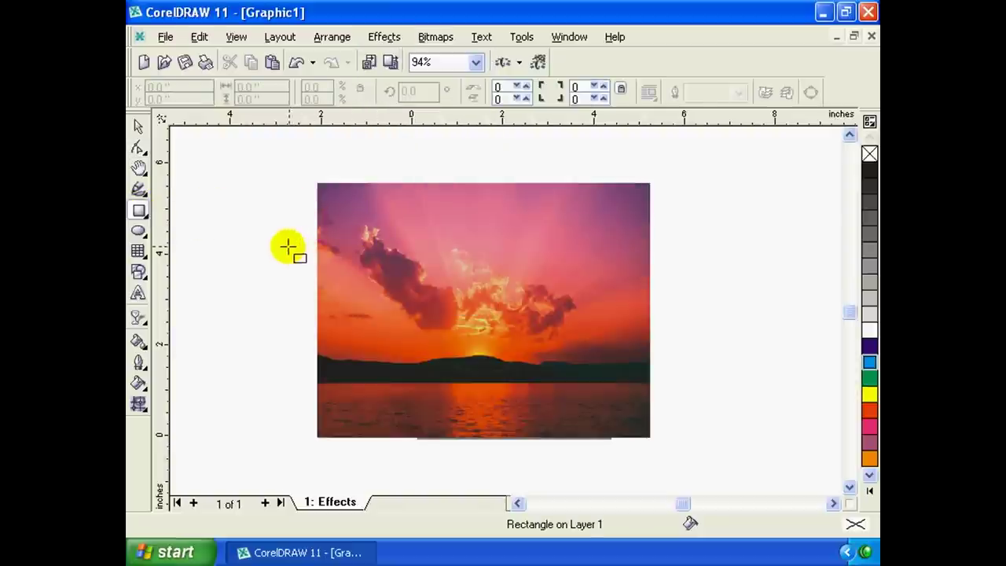
left_click_drag(268, 240, 462, 388)
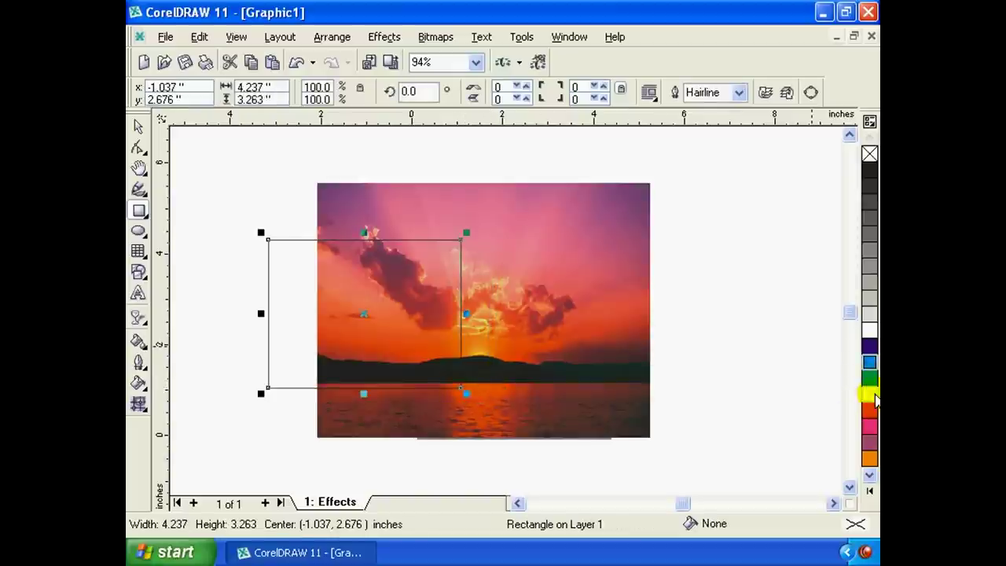
left_click(869, 394)
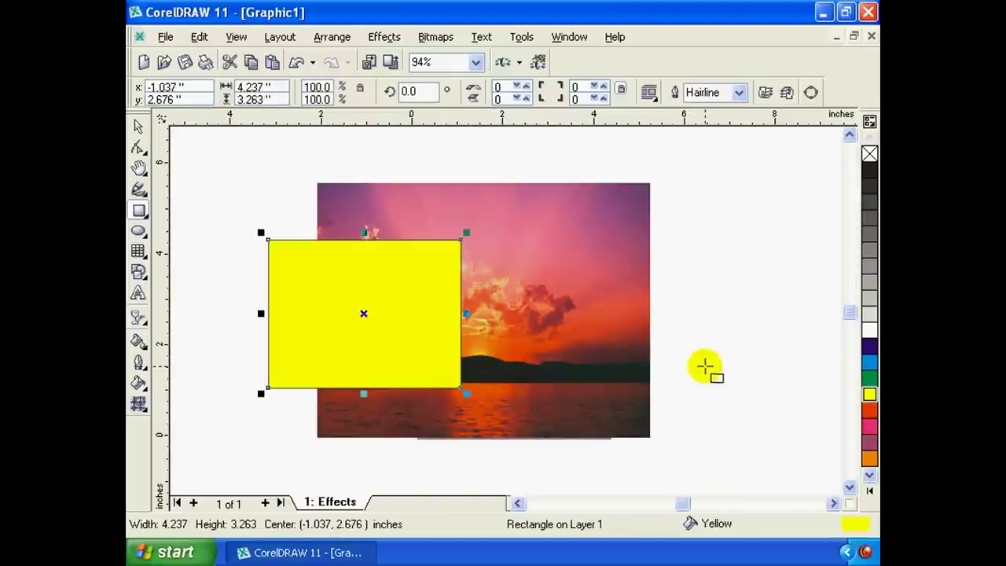
left_click(138, 126)
mouse_move(355, 291)
left_mouse_down()
mouse_move(364, 313)
mouse_move(343, 303)
left_mouse_up()
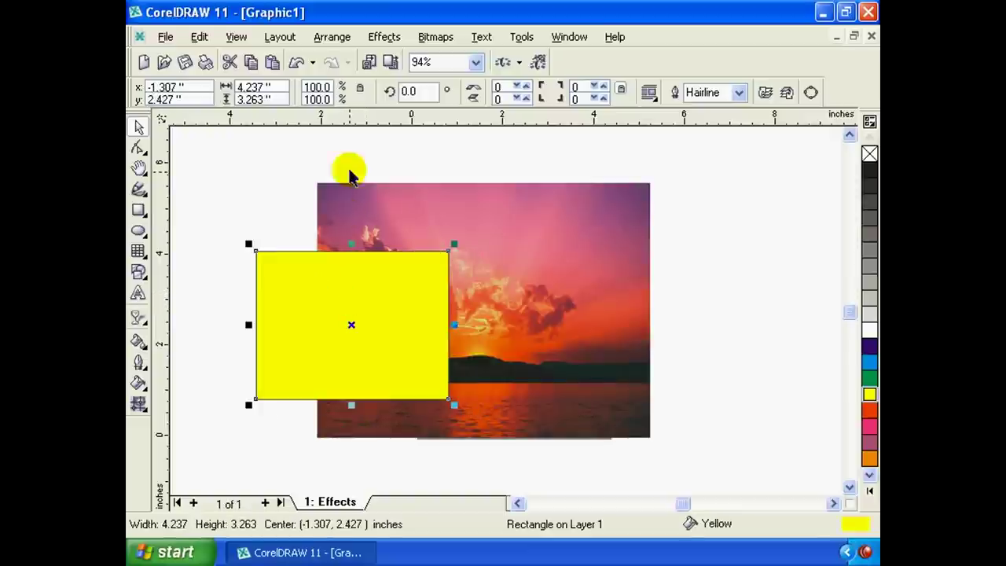
left_click(384, 37)
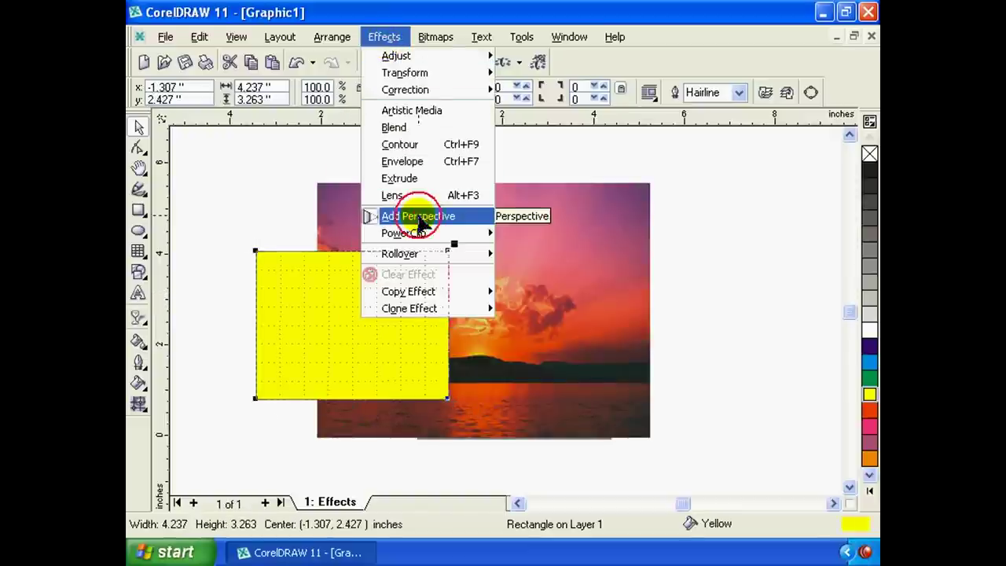
Add perspective to the yellow rectangle, pulling its top-right and lower-left corners and the vanishing point.
left_click(419, 217)
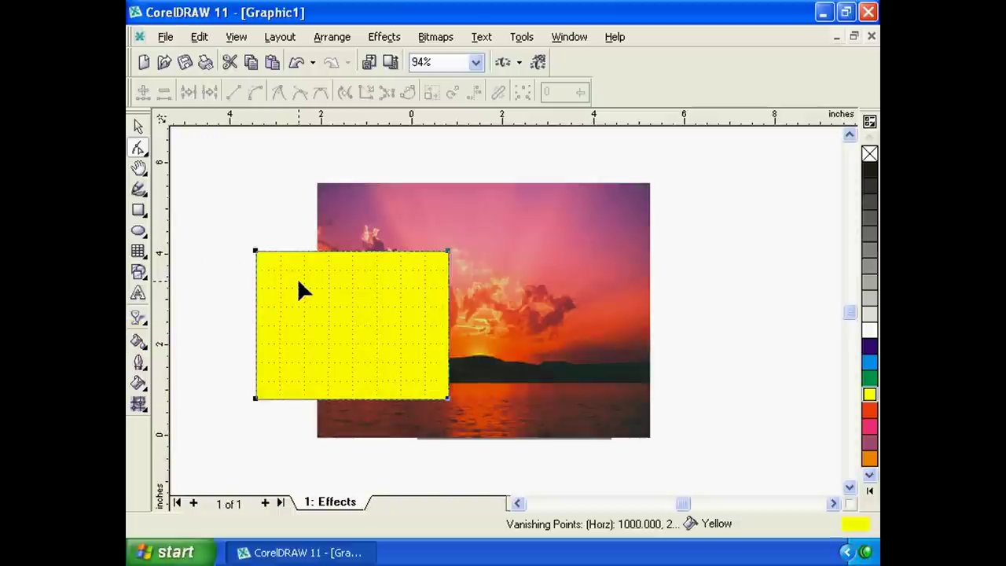
left_click(256, 262)
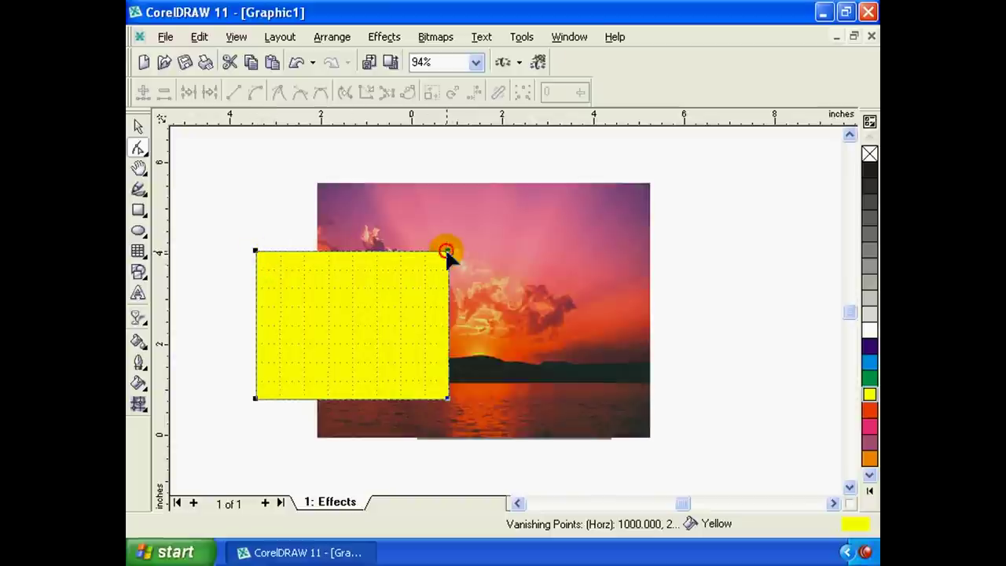
left_click_drag(446, 252, 387, 331)
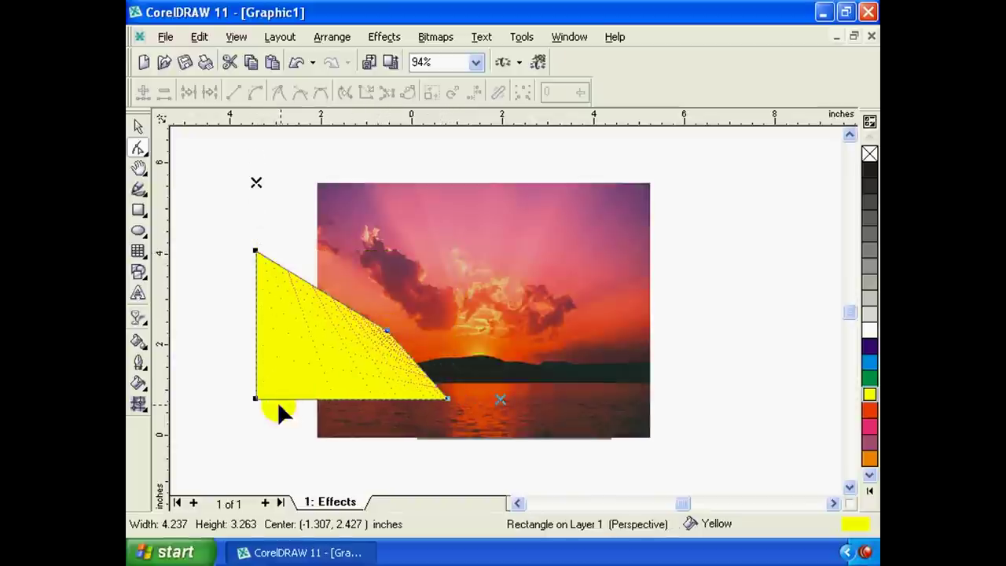
left_click_drag(254, 399, 338, 405)
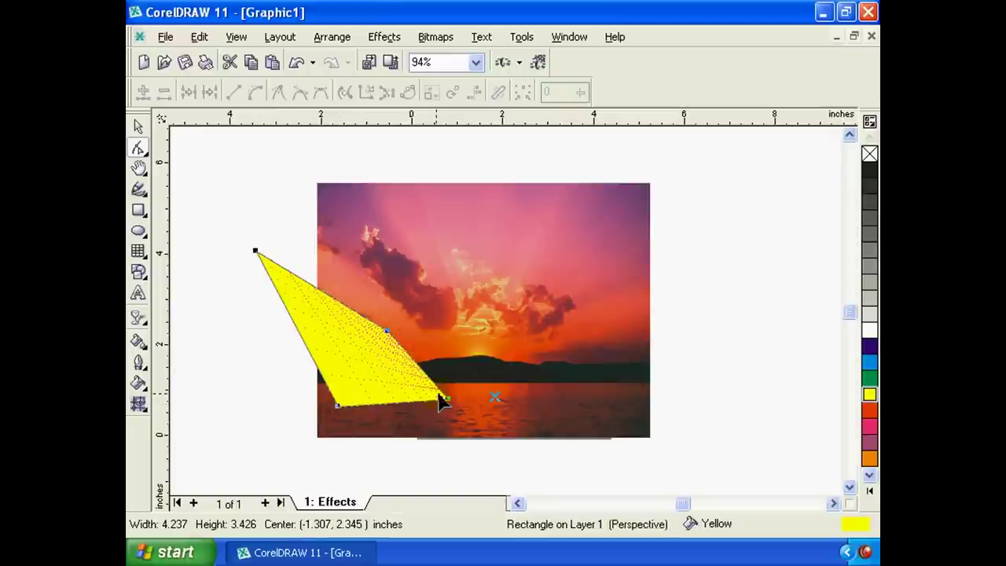
left_click_drag(494, 397, 413, 363)
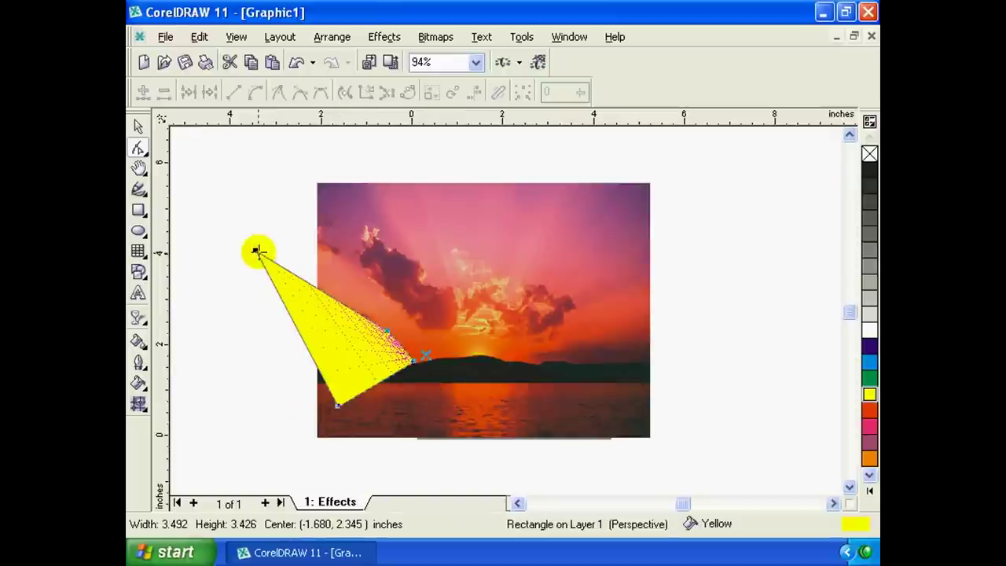
Stretch the top-left corner further into a wedge and move the shape up-right onto the photo.
left_click_drag(257, 252, 198, 324)
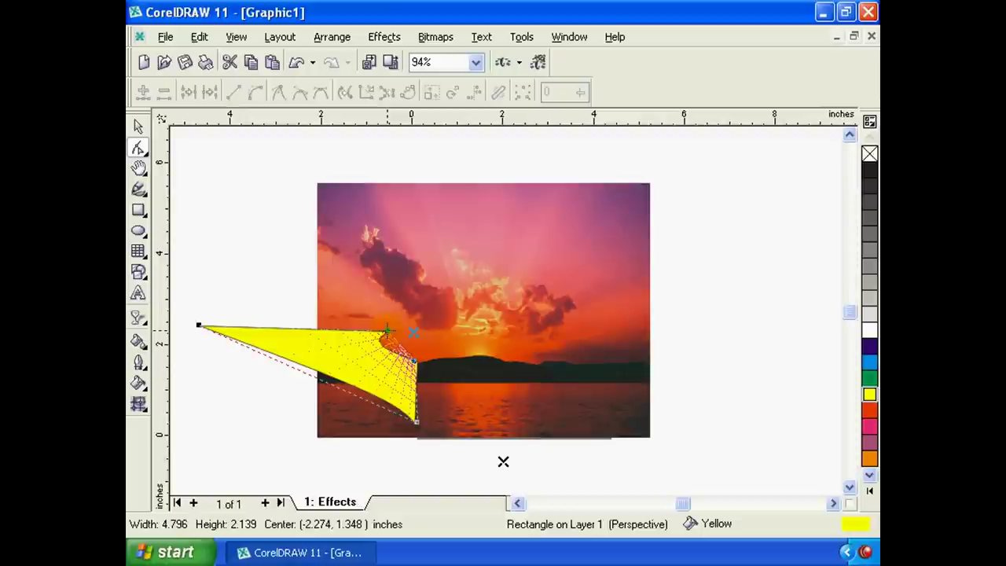
left_click_drag(352, 338, 370, 324)
key("space")
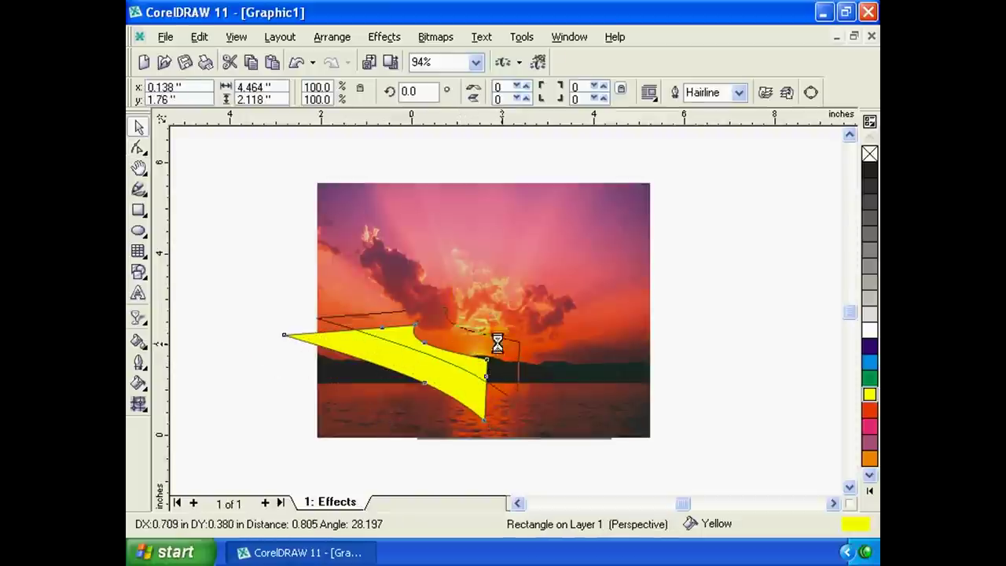
left_click_drag(472, 367, 504, 351)
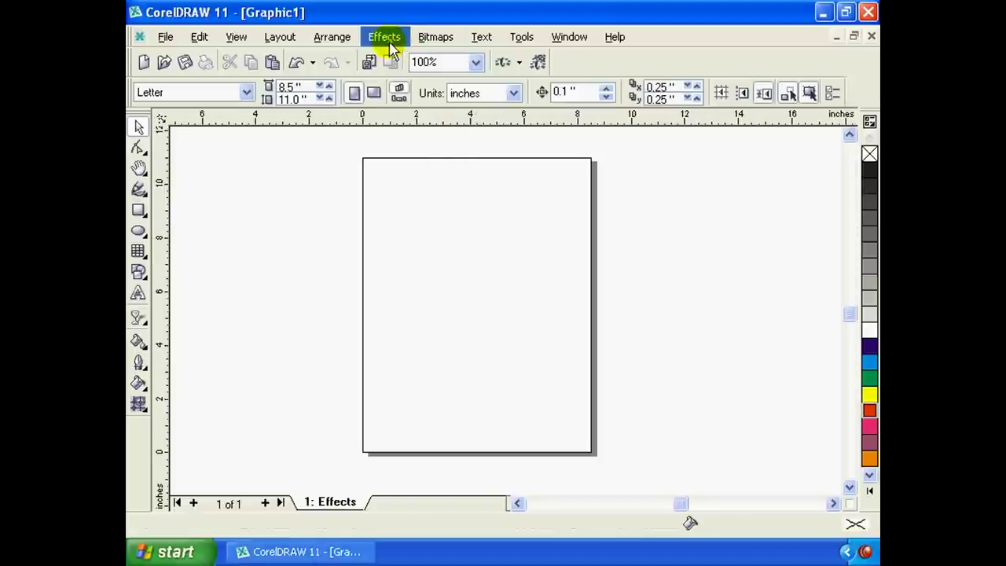
left_click(385, 39)
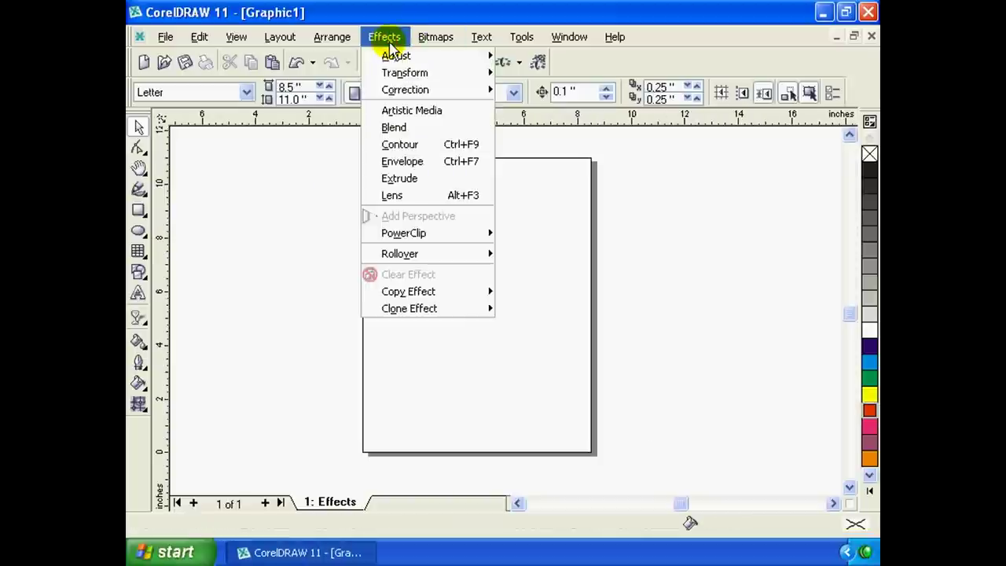
mouse_move(404, 233)
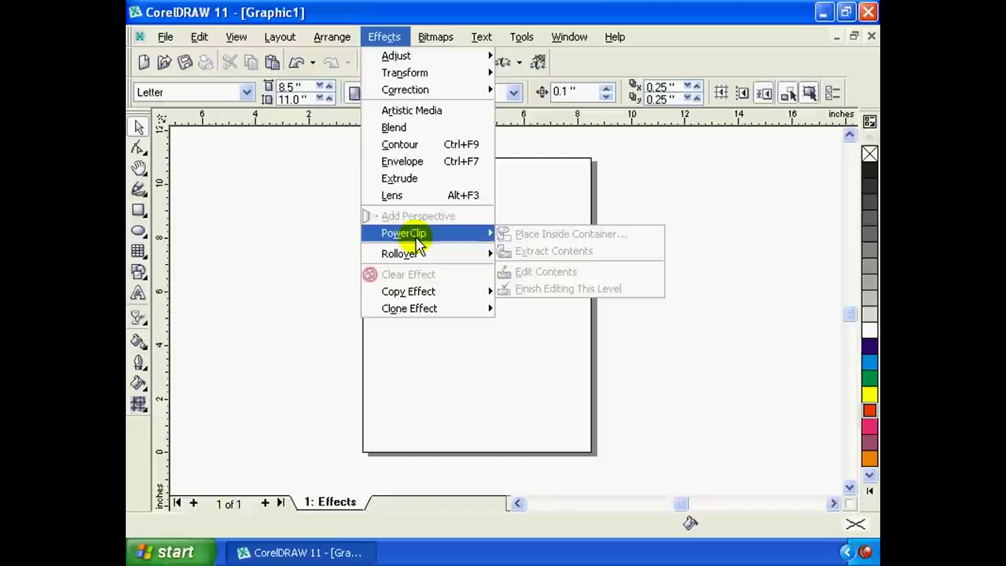
Draw a large cyan rectangle overlapping the page's left edge.
left_click(275, 250)
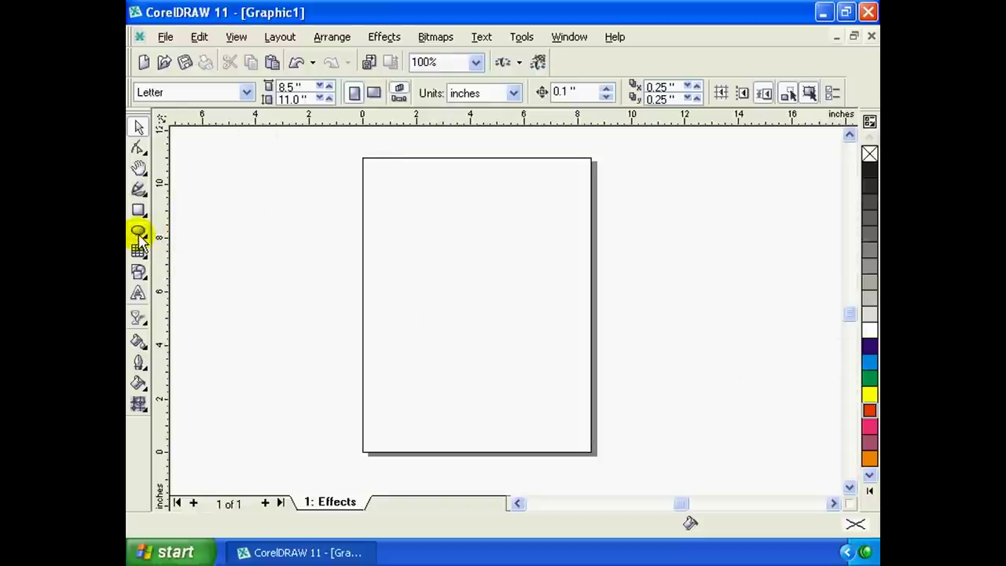
left_click(139, 211)
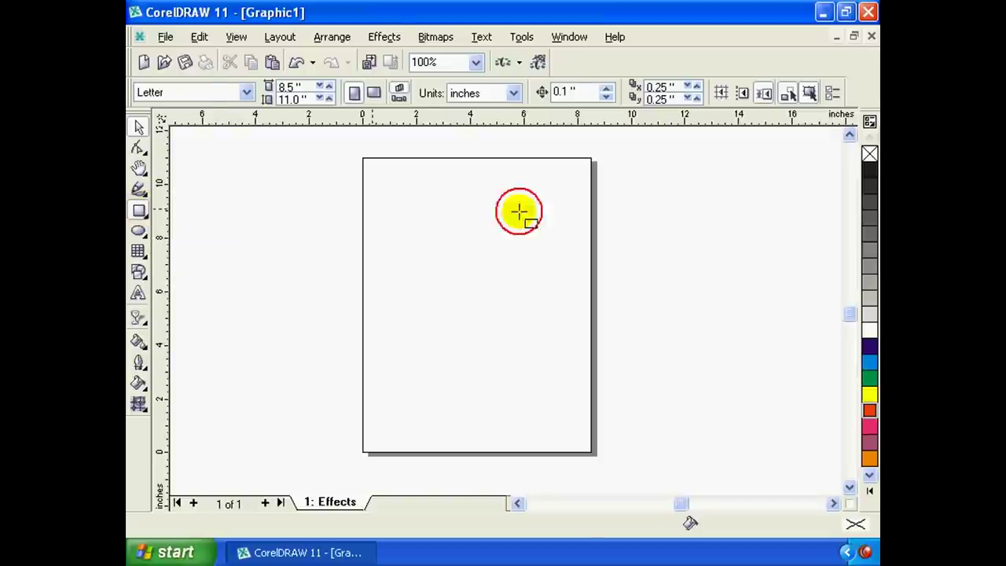
left_click(519, 211)
mouse_move(305, 219)
left_mouse_down()
mouse_move(552, 368)
mouse_move(496, 391)
left_mouse_up()
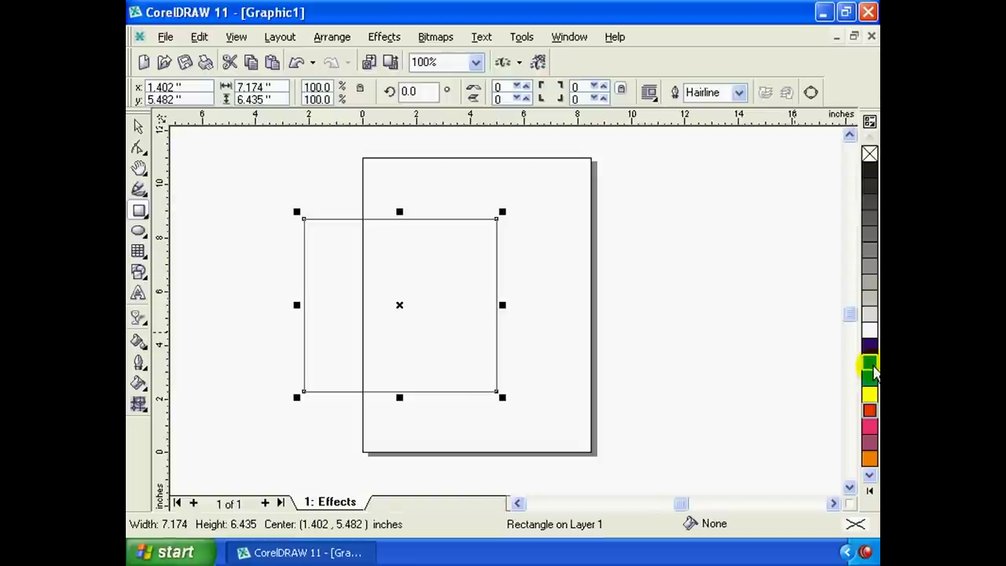
left_click(869, 362)
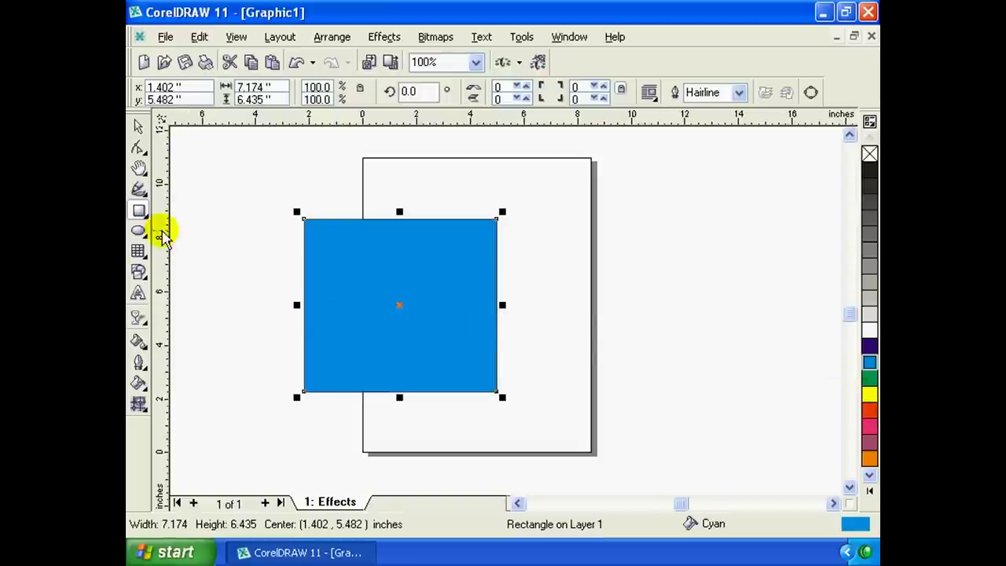
Draw a wide yellow 13.117 × 1.969 inch ellipse across the cyan rectangle.
left_click(138, 231)
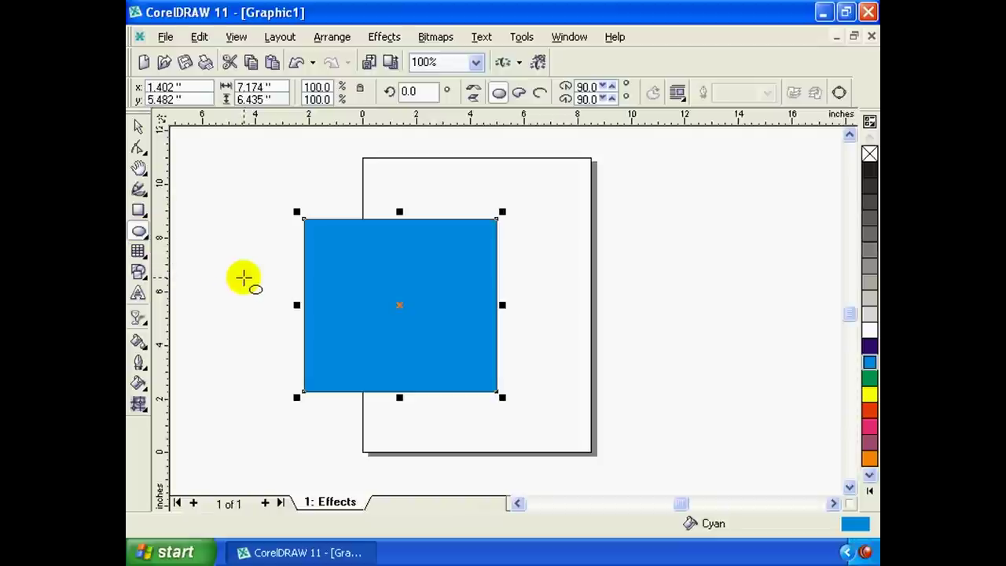
left_click_drag(225, 284, 574, 335)
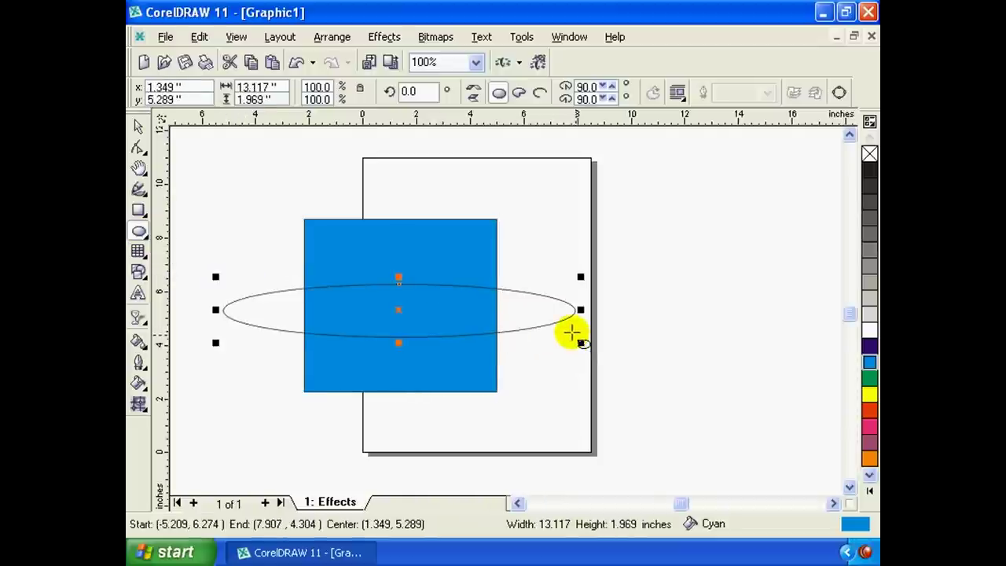
left_click(869, 394)
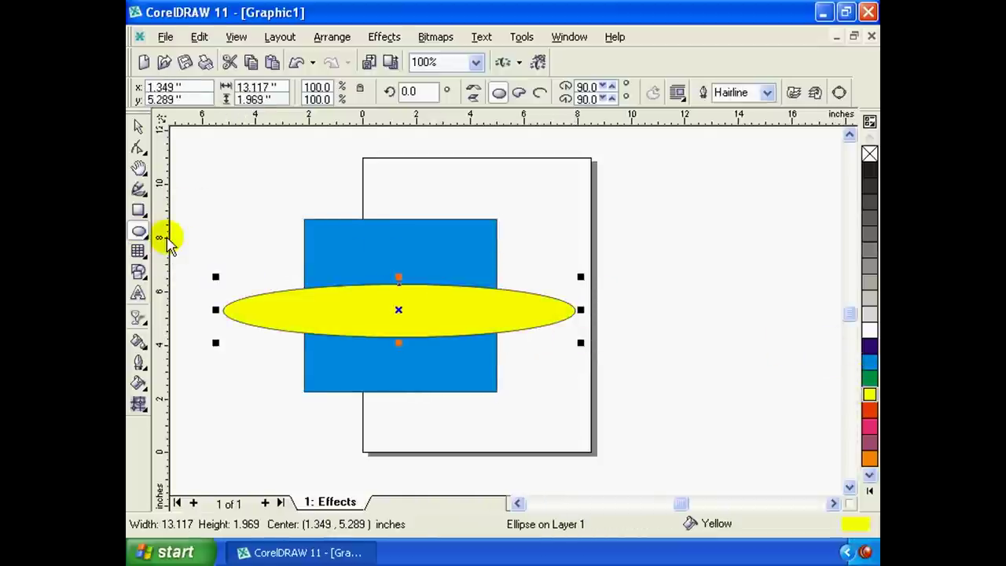
left_click(140, 128)
left_click(288, 225)
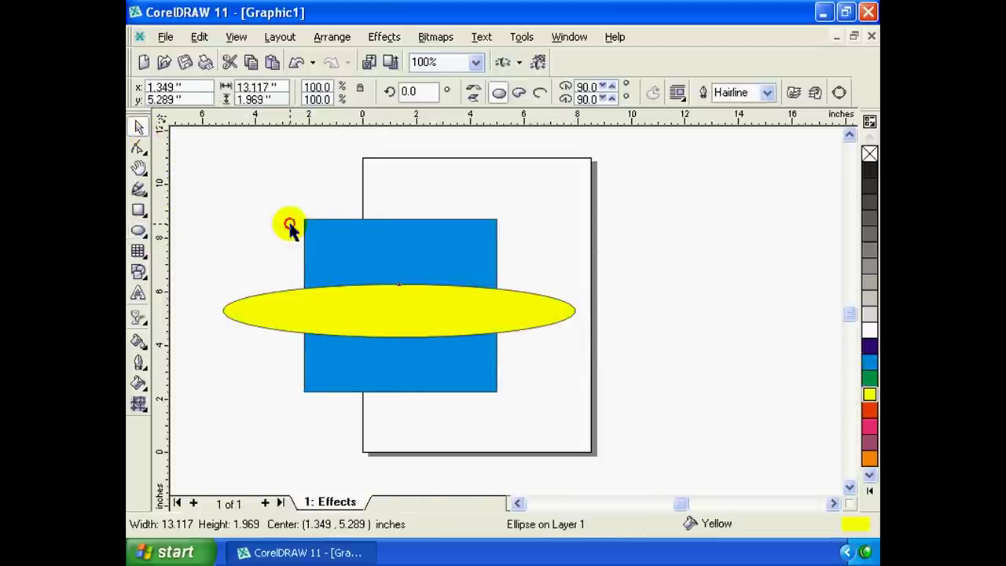
Click through the rectangle's rotate and scale modes, ending with the yellow ellipse selected.
left_click(351, 306)
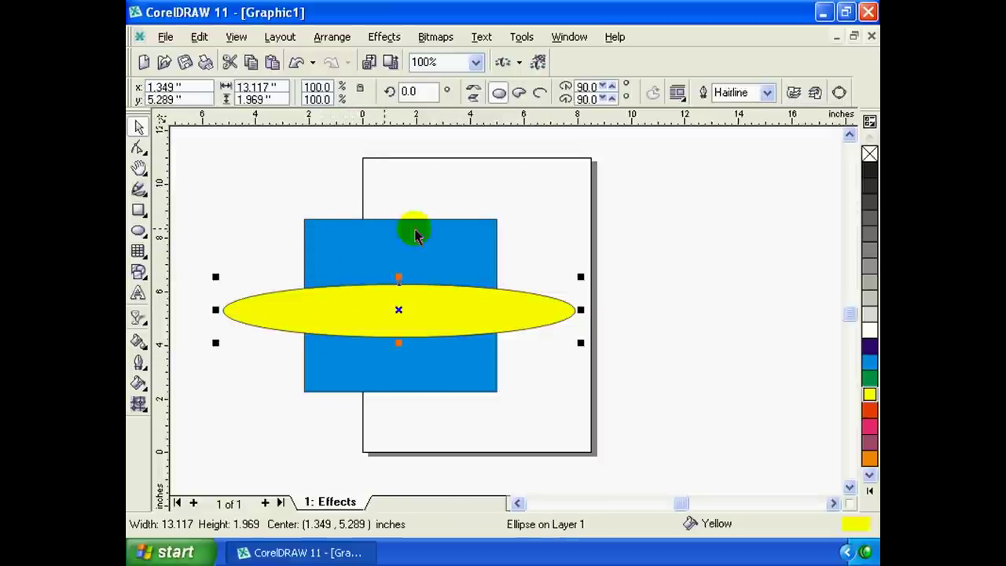
left_click(454, 379)
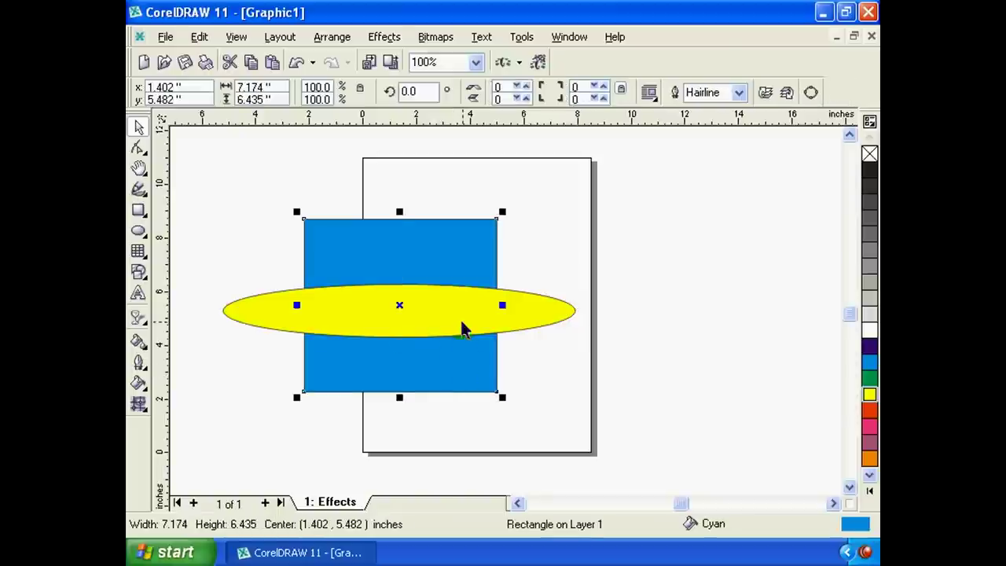
left_click(467, 372)
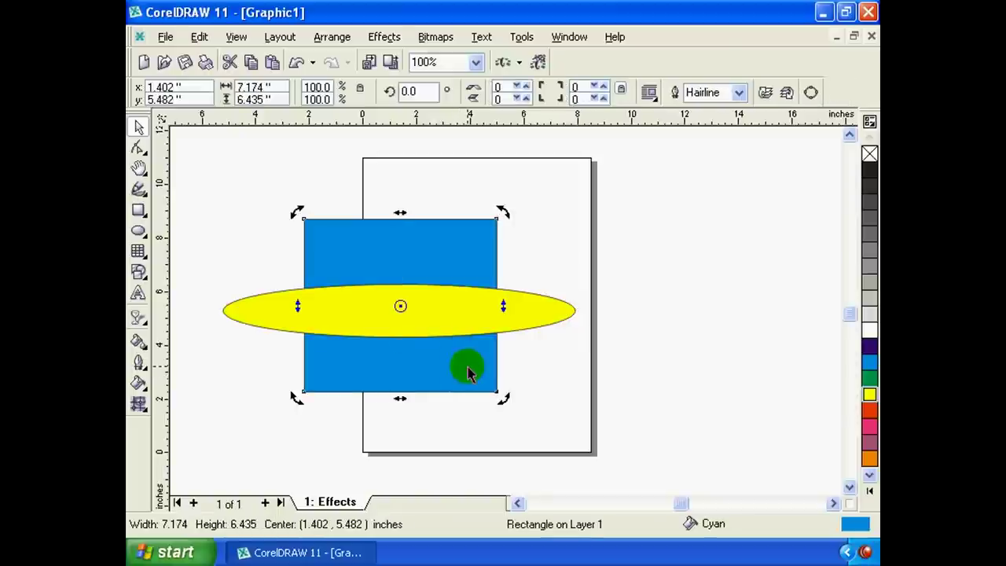
left_click(467, 367)
left_click(563, 374)
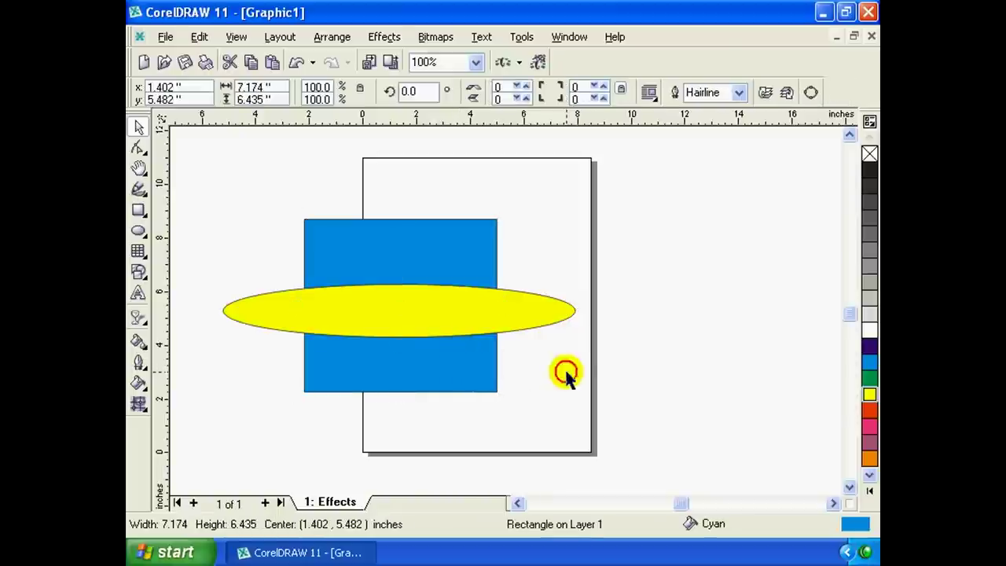
left_click(524, 315)
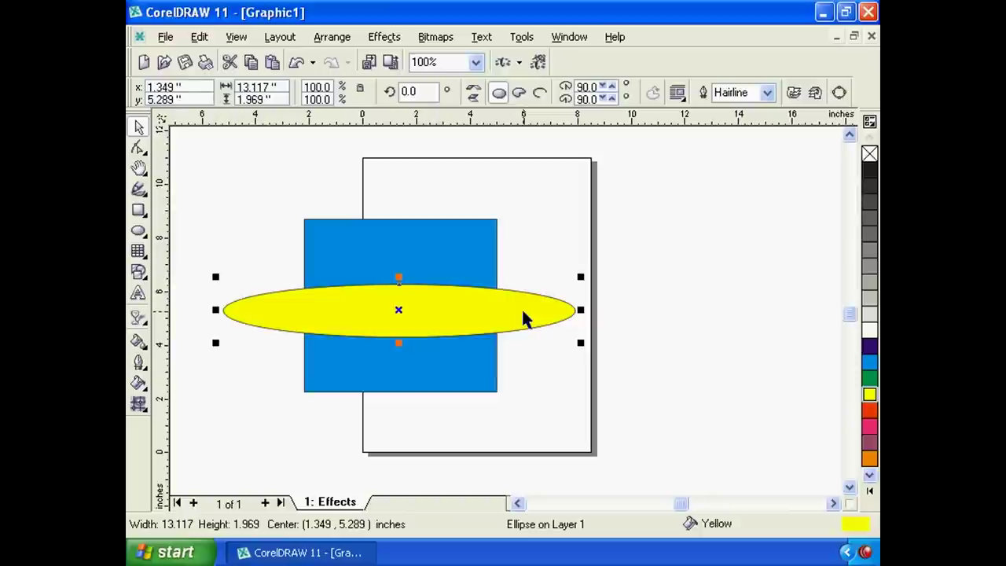
PowerClip the yellow ellipse inside the blue rectangle.
left_click(383, 37)
mouse_move(404, 233)
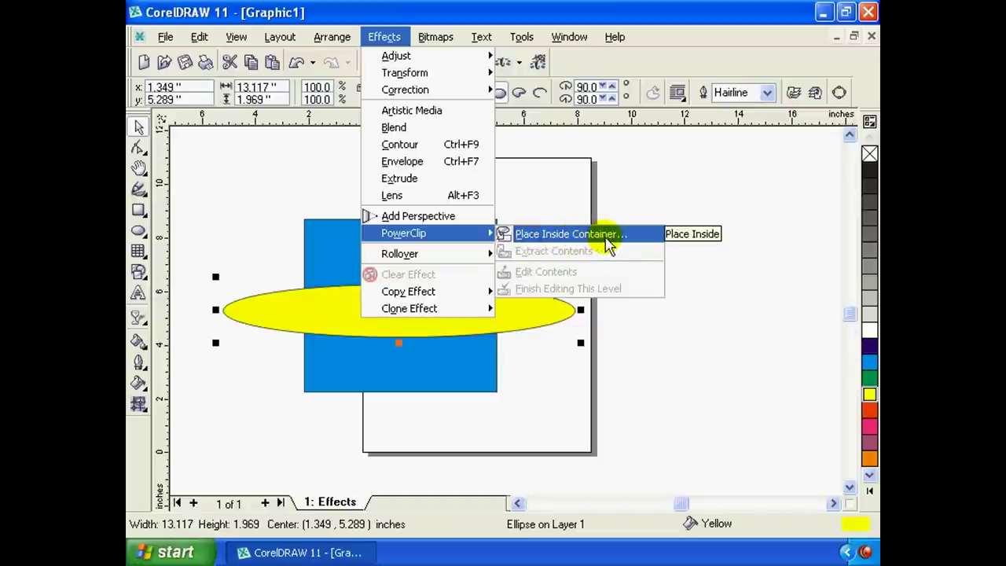
left_click(607, 234)
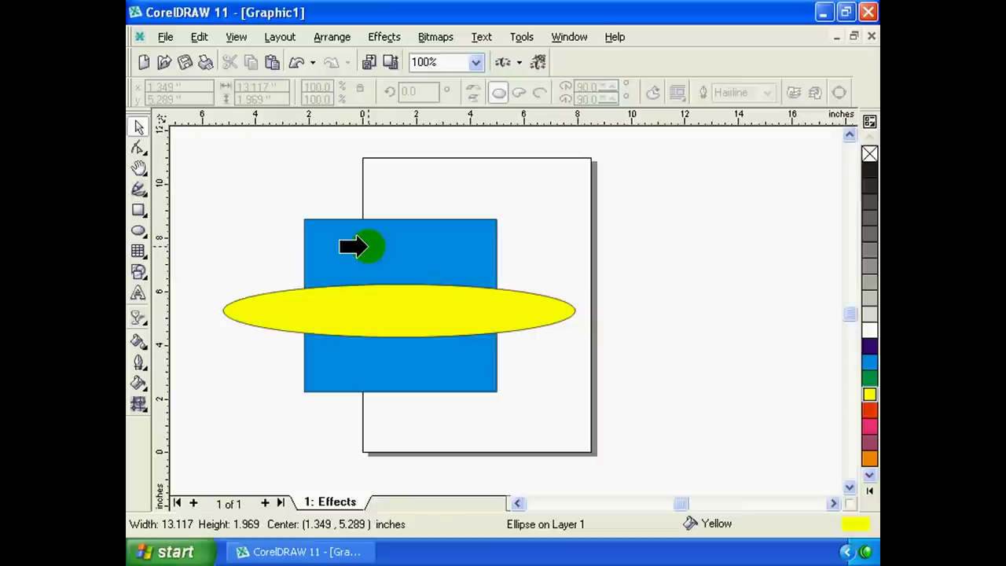
left_click(366, 246)
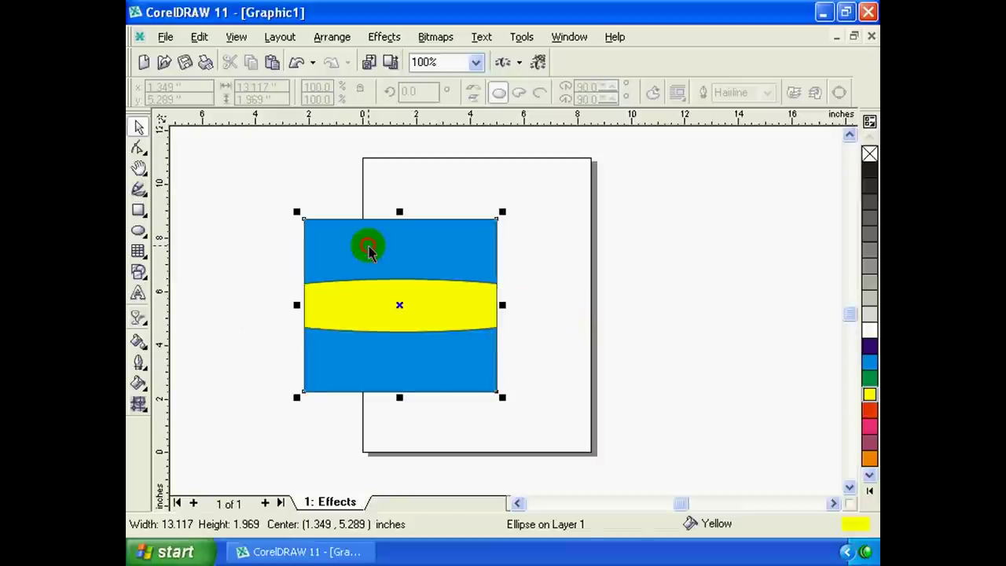
Move the 7.174 × 6.435 inch clipped object right and up, then reselect it.
left_click(549, 293)
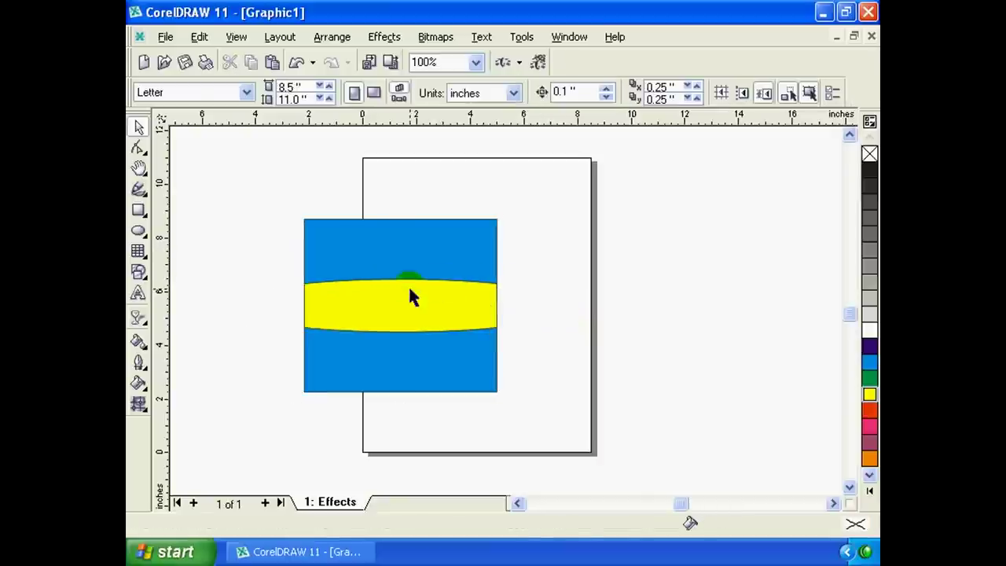
left_click_drag(412, 296, 466, 305)
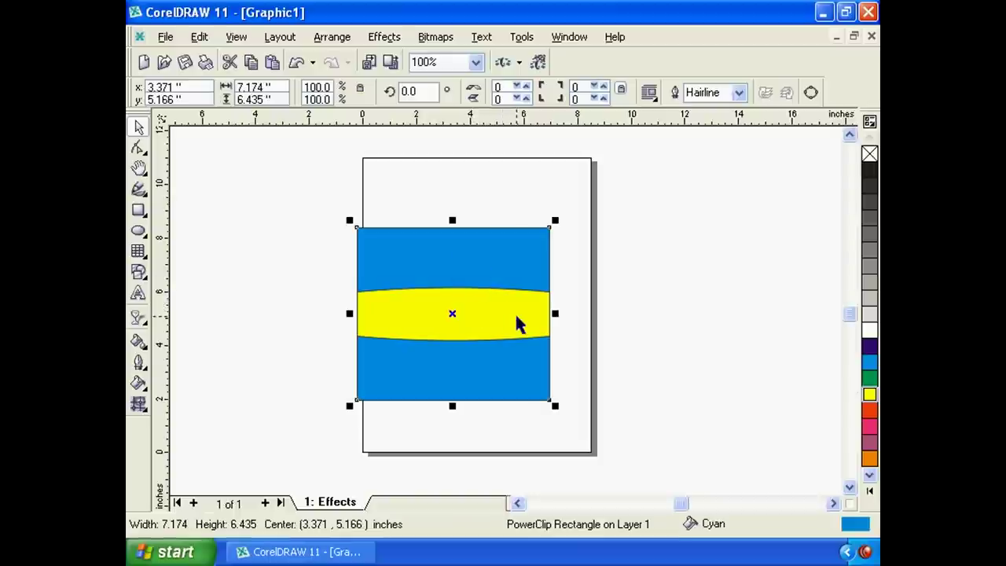
left_click(516, 292)
right_click(513, 318)
left_click_drag(515, 320, 506, 300)
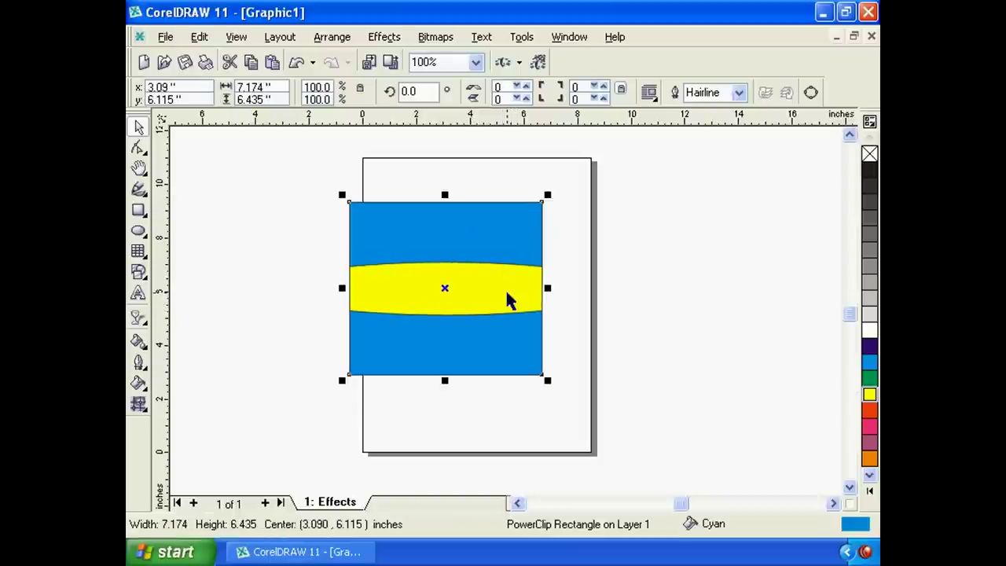
left_click(506, 300)
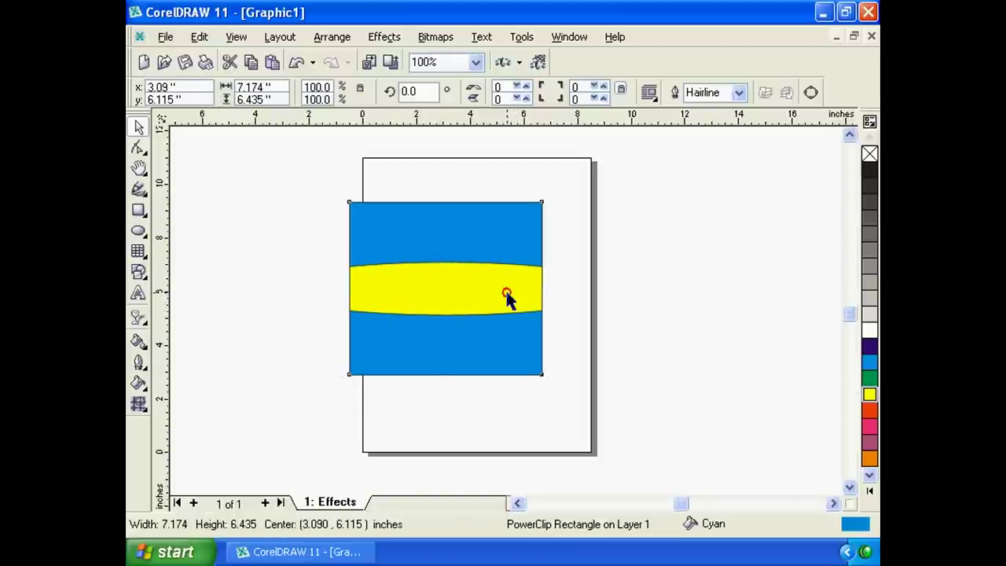
left_click(572, 285)
left_click(552, 297)
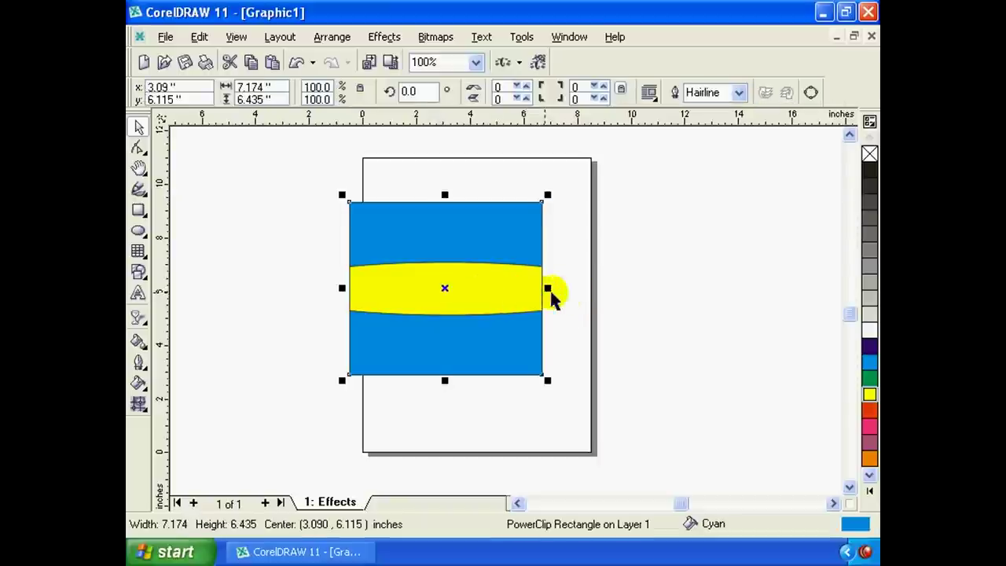
left_click(487, 287)
left_click(582, 302)
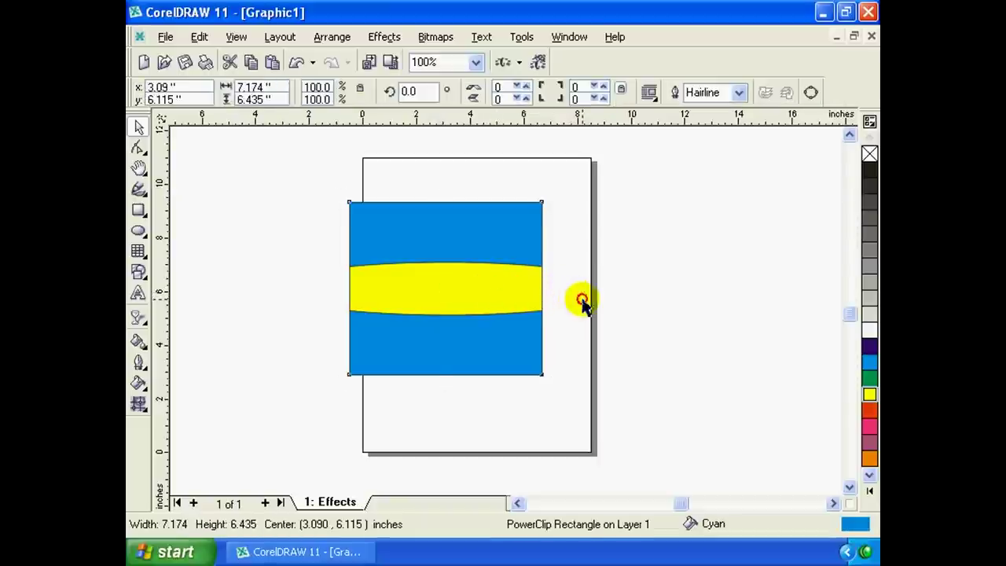
left_click(444, 292)
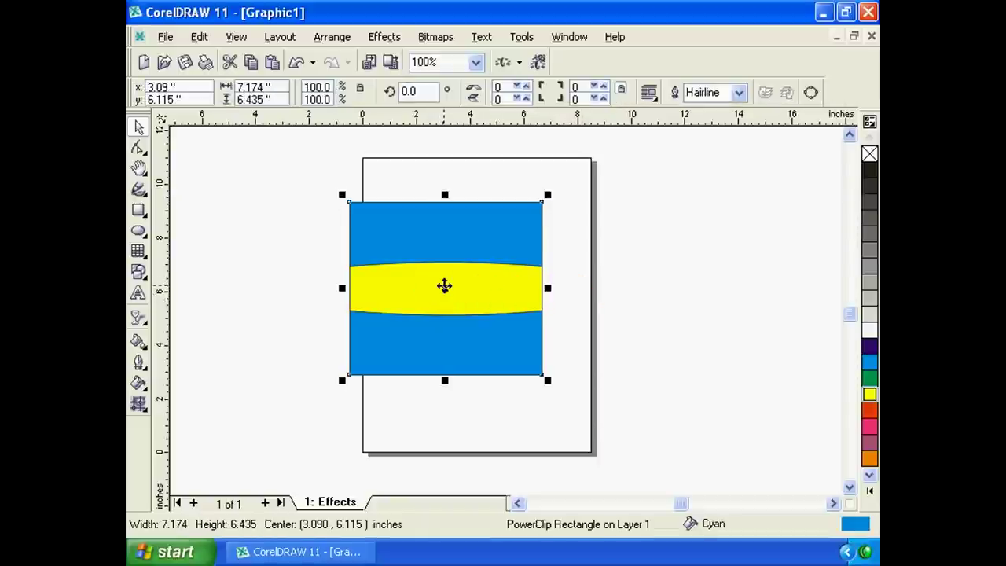
Extract the yellow ellipse from the PowerClip and move it right.
left_click(385, 38)
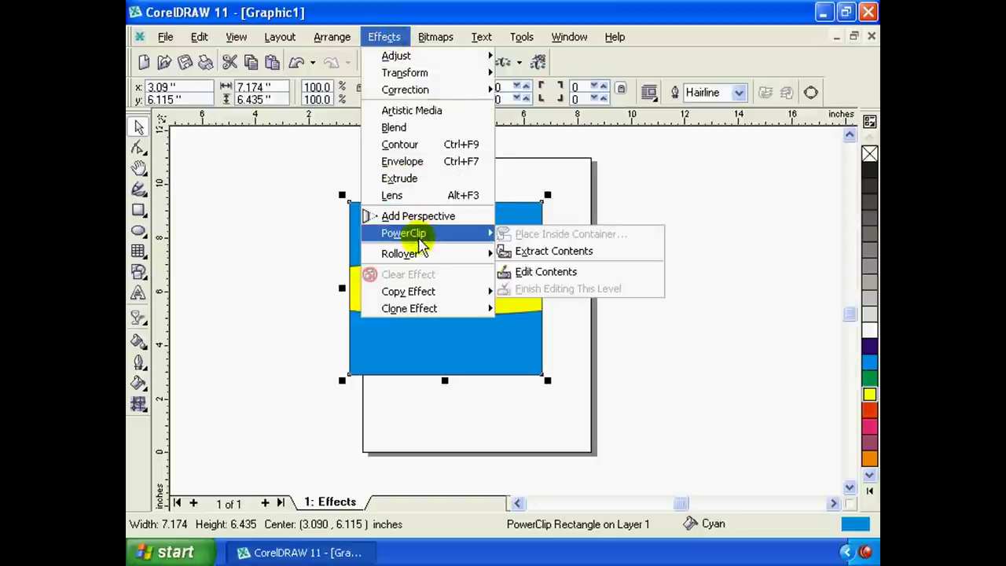
mouse_move(404, 233)
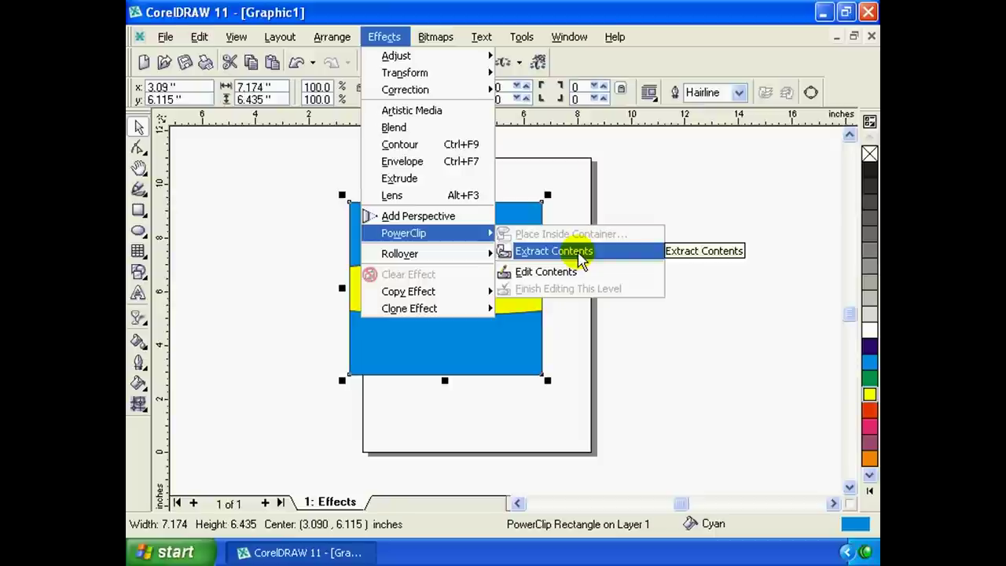
left_click(582, 251)
left_click(570, 216)
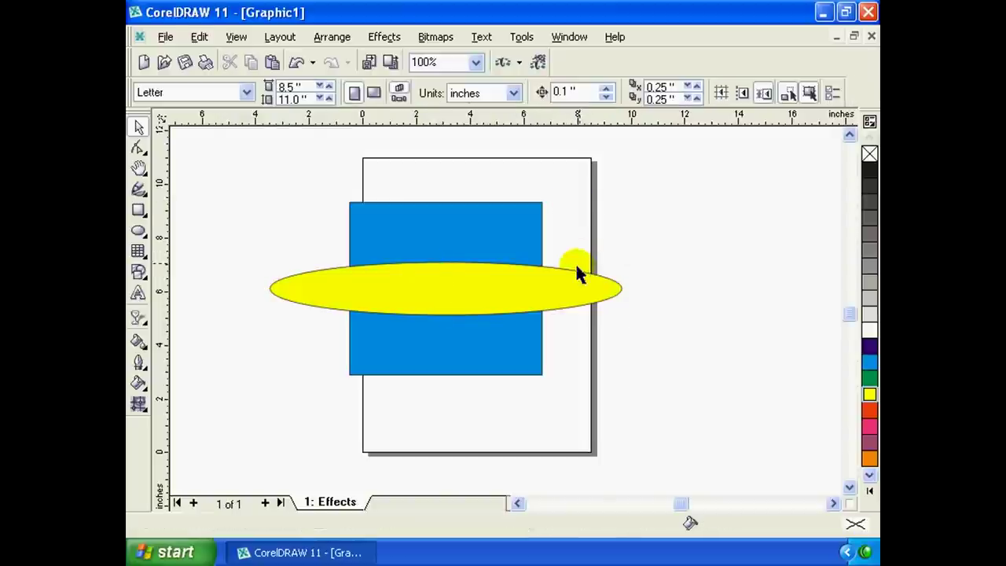
mouse_move(565, 285)
left_mouse_down()
mouse_move(591, 293)
mouse_move(514, 302)
mouse_move(500, 322)
mouse_move(526, 297)
left_mouse_up()
Place the ellipse back inside the blue rectangle and shift the result slightly right.
left_click(573, 236)
left_click(520, 308)
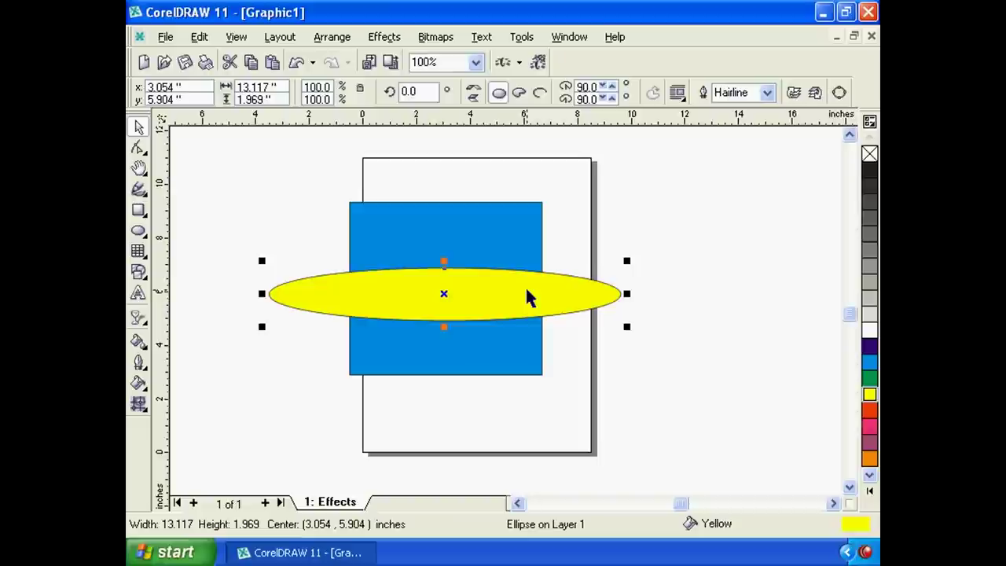
left_click(525, 296)
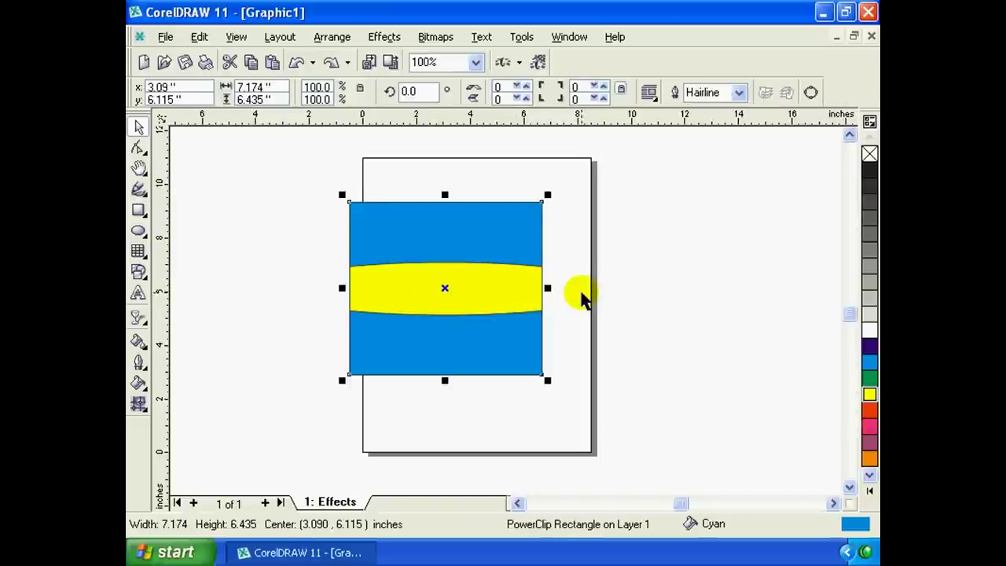
mouse_move(493, 296)
left_mouse_down()
mouse_move(489, 304)
mouse_move(507, 304)
left_mouse_up()
Nudge the clipped rectangle into its final spot near the top of the page.
left_click(607, 305)
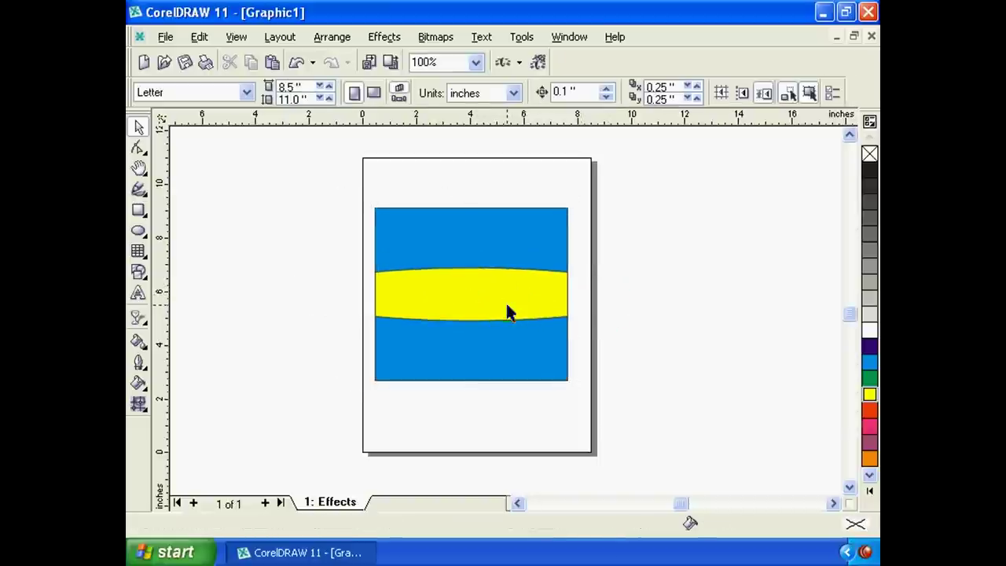
left_click(506, 306)
left_click_drag(511, 293, 515, 288)
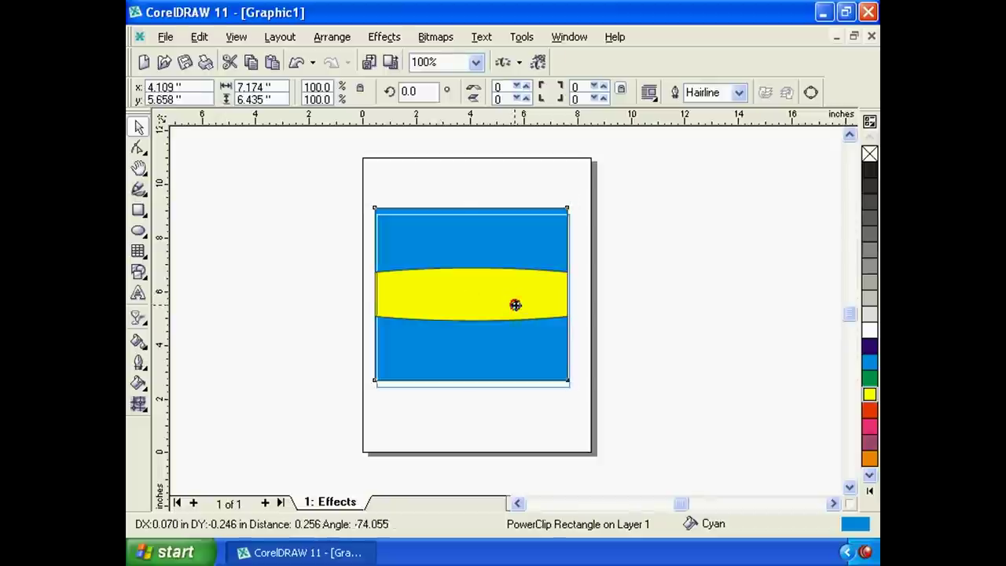
mouse_move(453, 291)
left_mouse_down()
mouse_move(448, 283)
mouse_move(458, 296)
left_mouse_up()
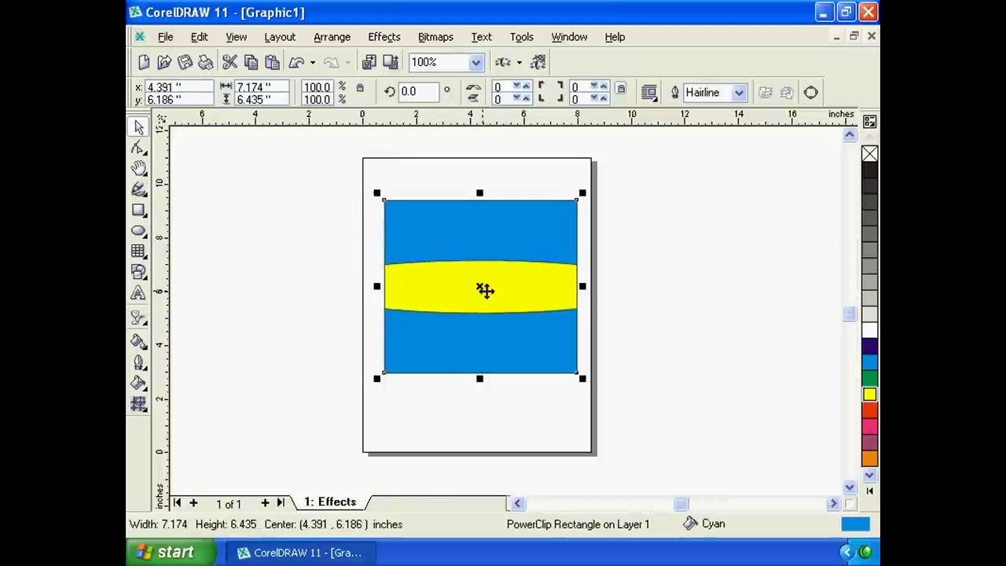
left_click(645, 309)
mouse_move(540, 300)
left_mouse_down()
mouse_move(506, 294)
mouse_move(516, 297)
left_mouse_up()
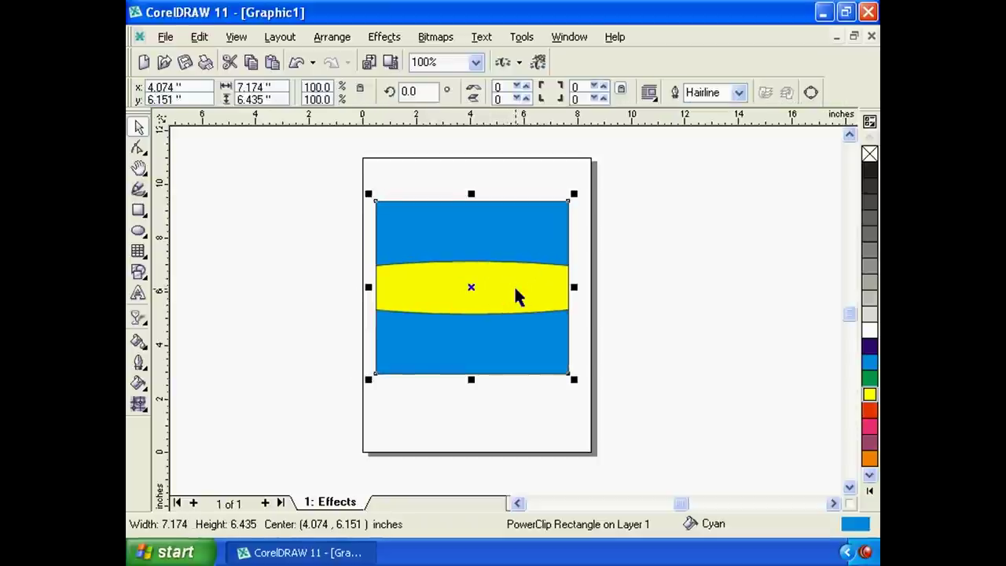
left_click(516, 289)
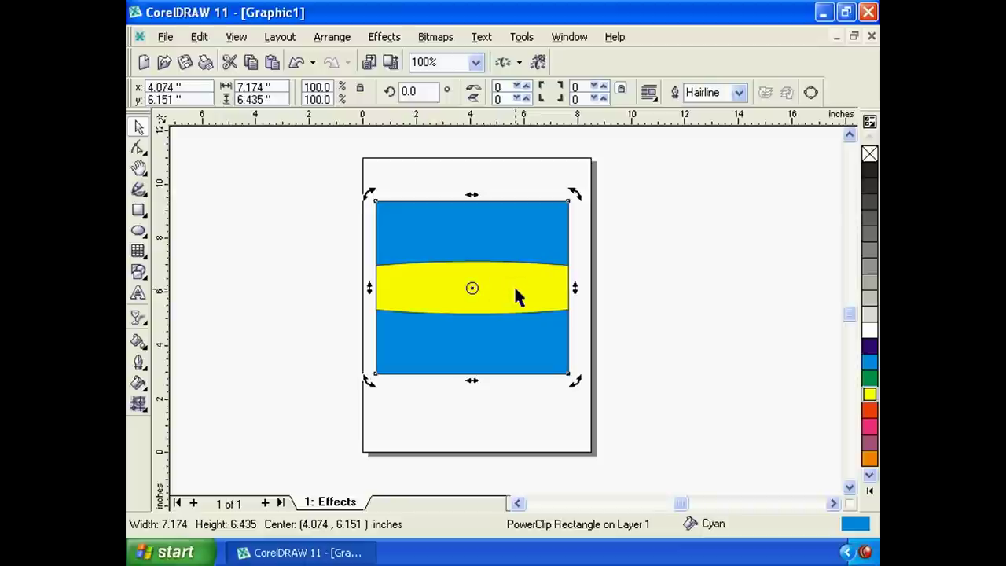
left_click(384, 37)
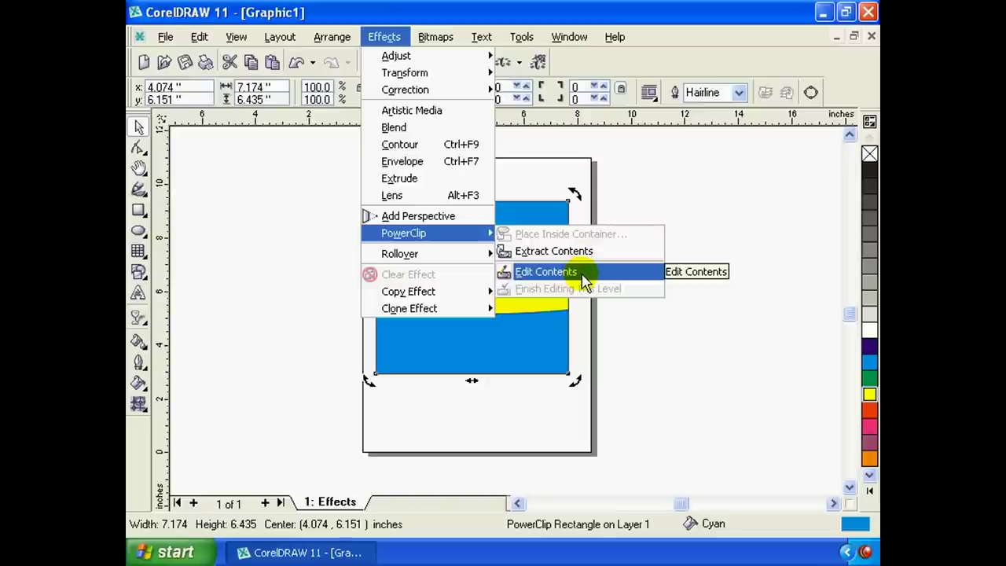
Enter the PowerClip contents for editing and select the yellow ellipse.
left_click(581, 275)
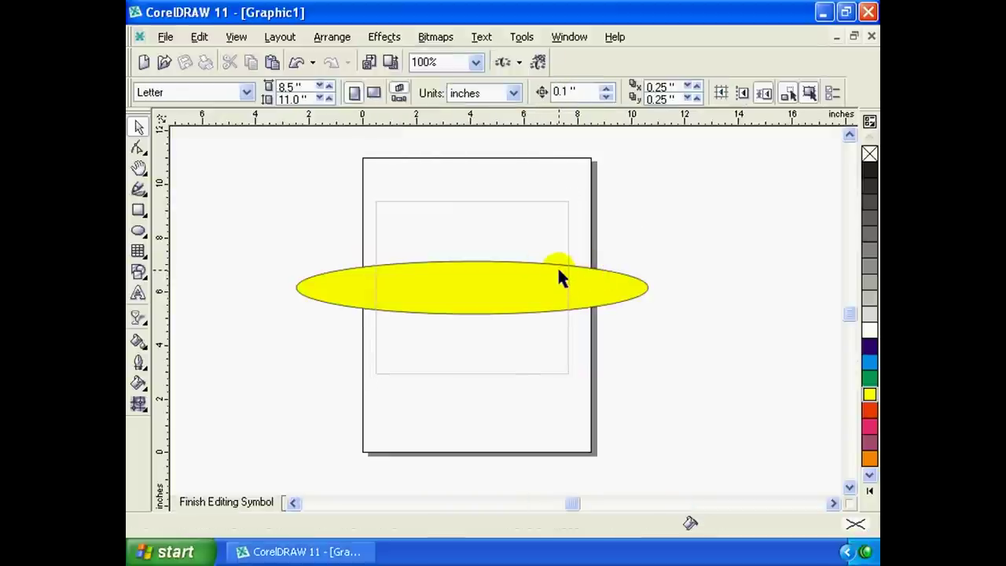
left_click(528, 272)
left_click(470, 259)
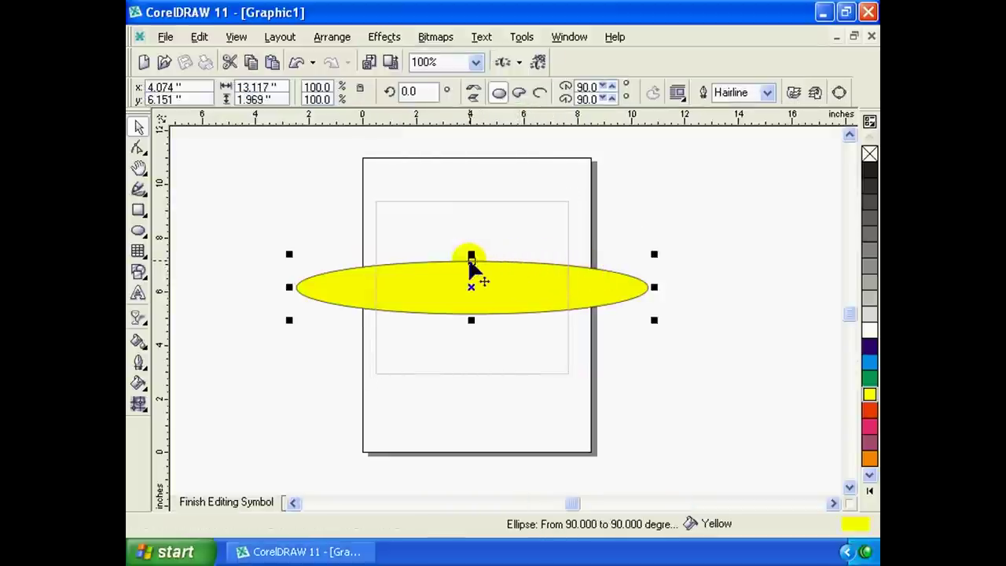
left_click(601, 229)
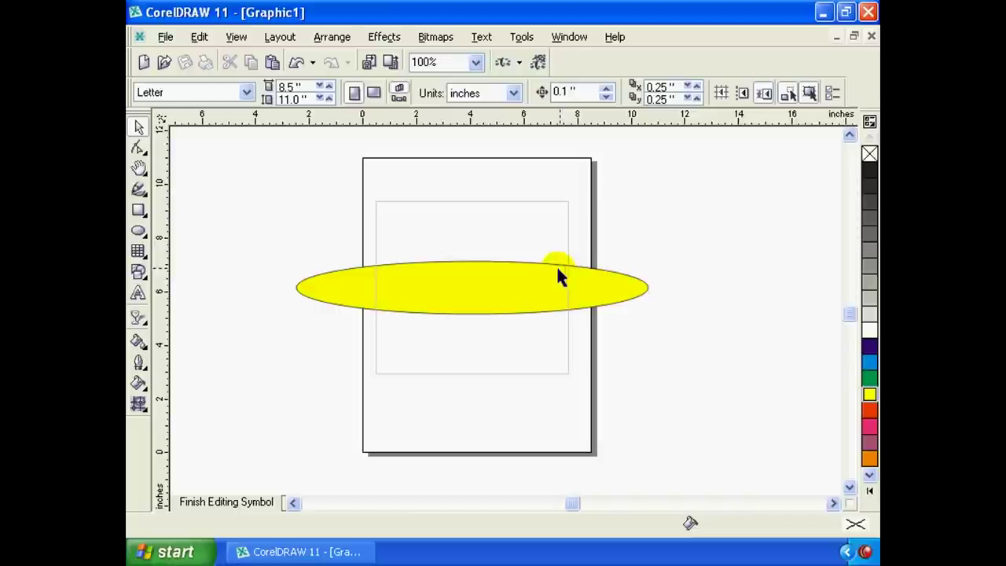
left_click(521, 268)
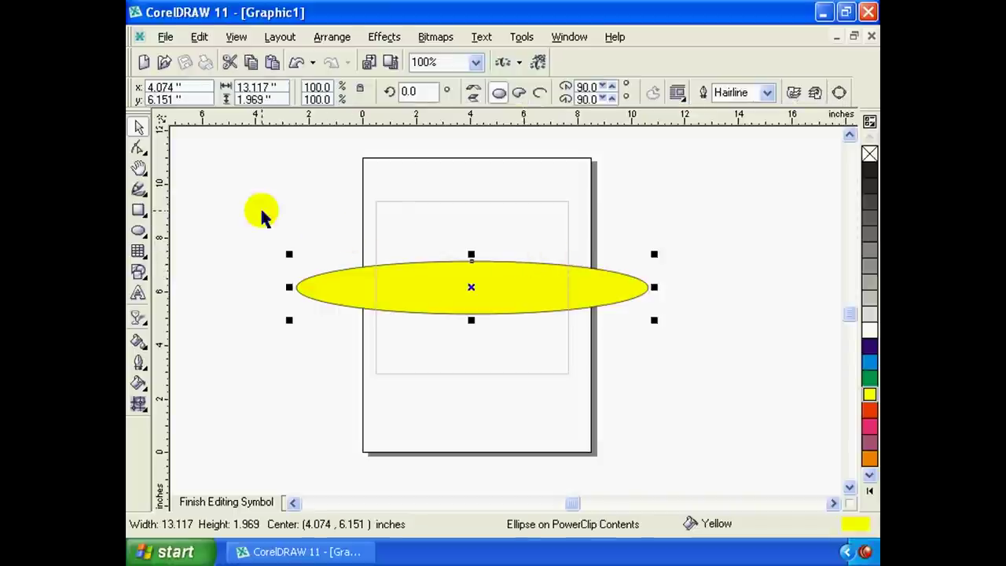
left_click(173, 151)
left_click(386, 283)
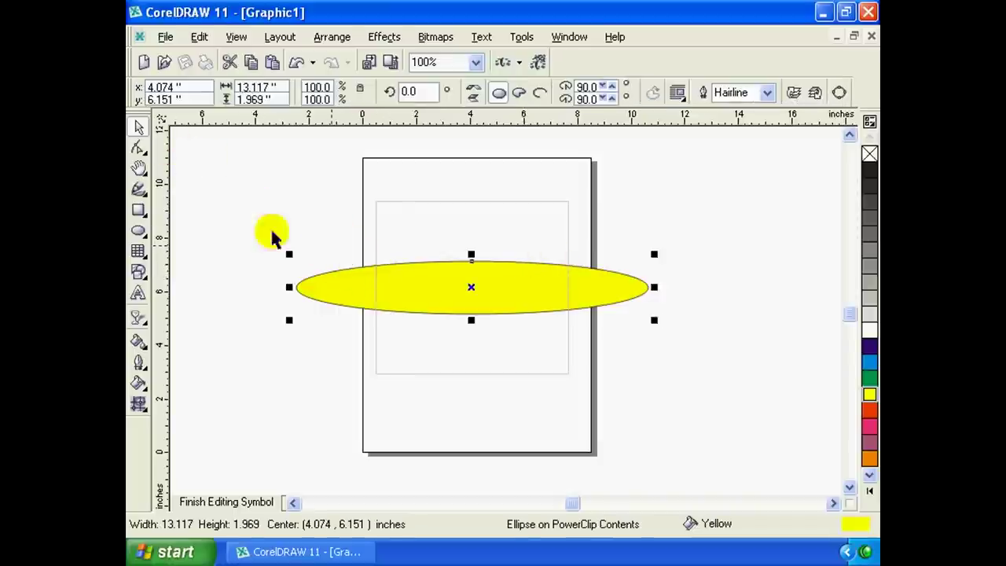
Drag the ellipse's node into a thin pie wedge spanning 68.511° to 53.283°.
left_click(139, 154)
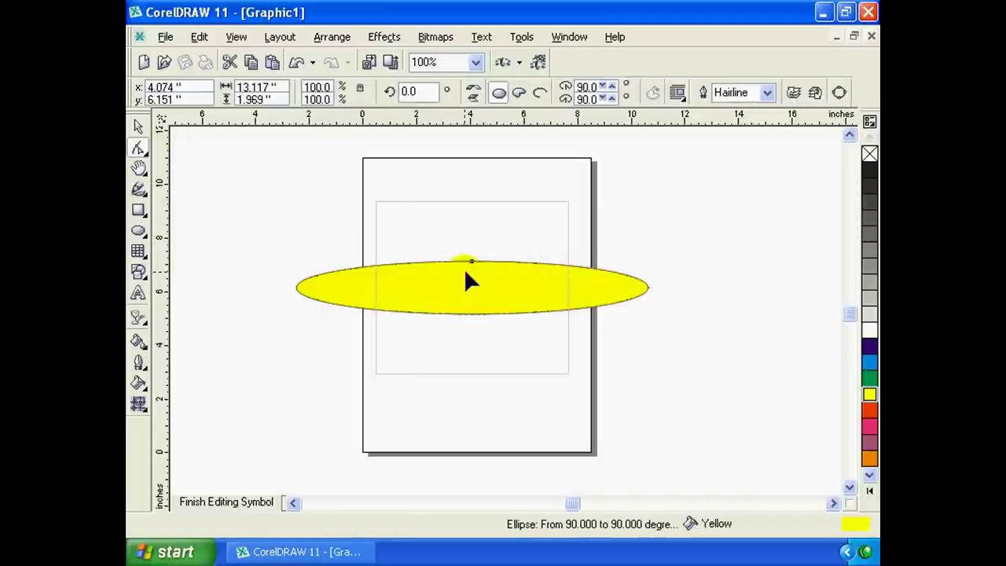
left_click_drag(471, 264, 576, 268)
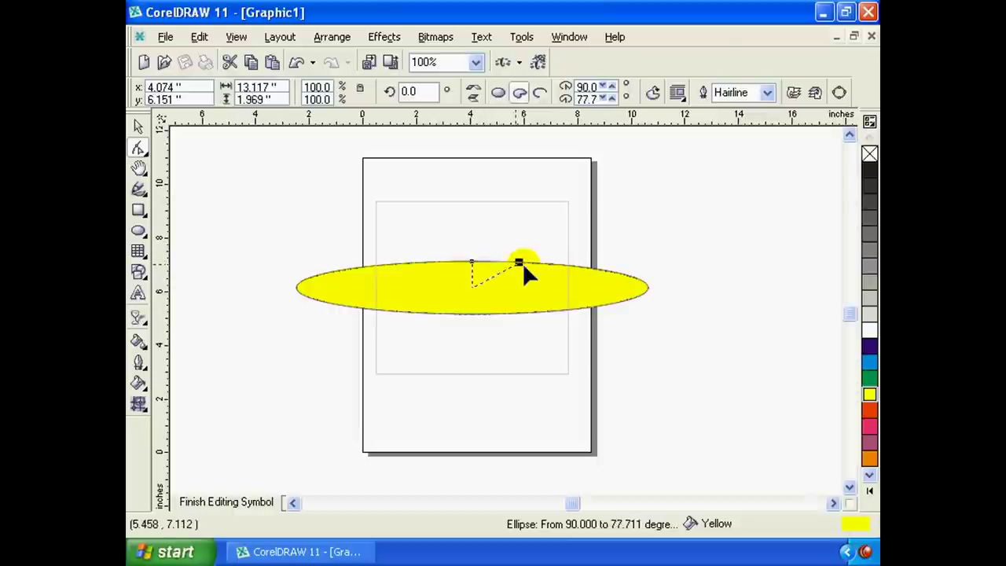
mouse_move(468, 267)
left_mouse_down()
mouse_move(461, 257)
mouse_move(548, 267)
left_mouse_up()
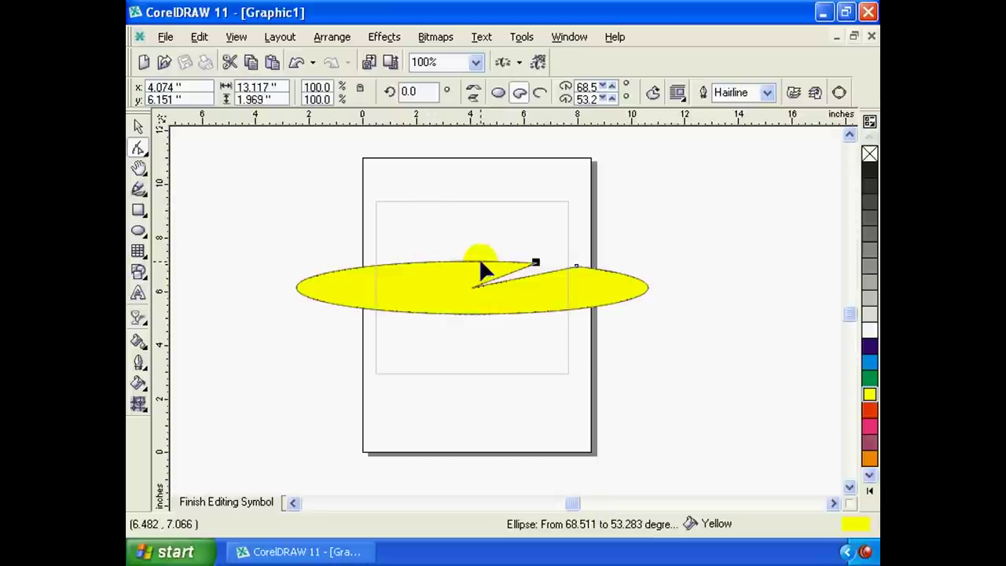
left_click(377, 38)
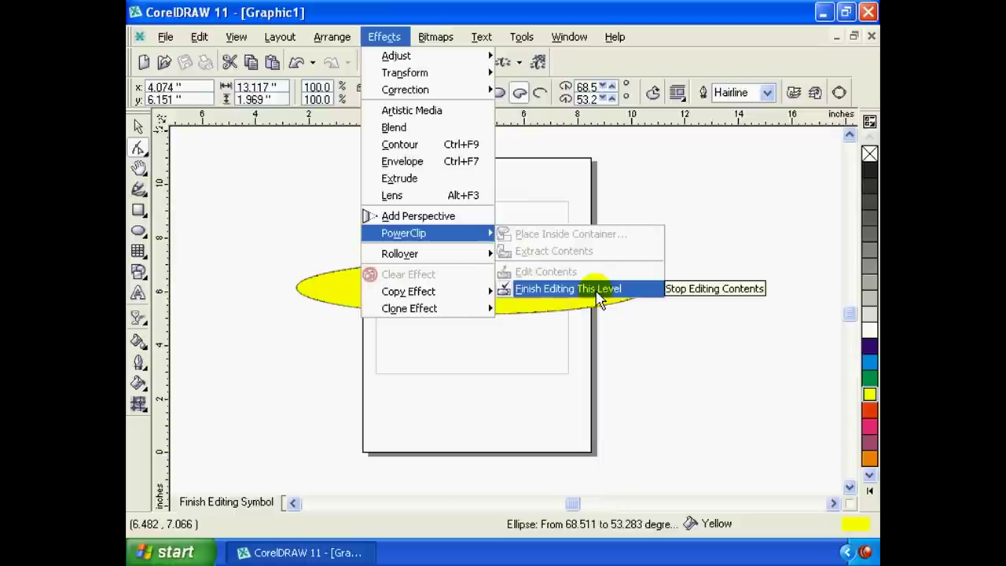
Leave PowerClip editing and test-move the clipped rectangle right and back.
left_click(599, 289)
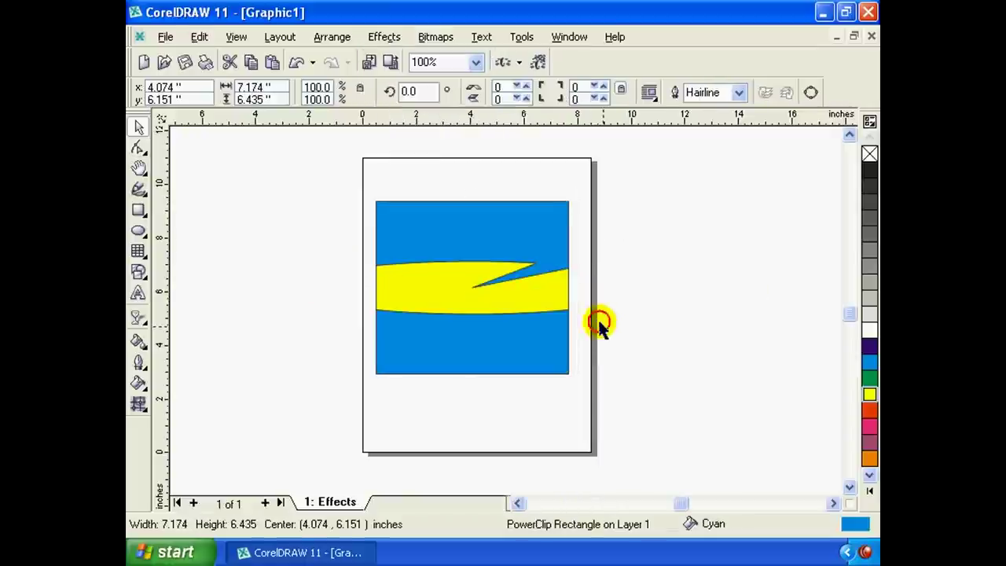
left_click(518, 321)
left_click_drag(547, 307, 561, 318)
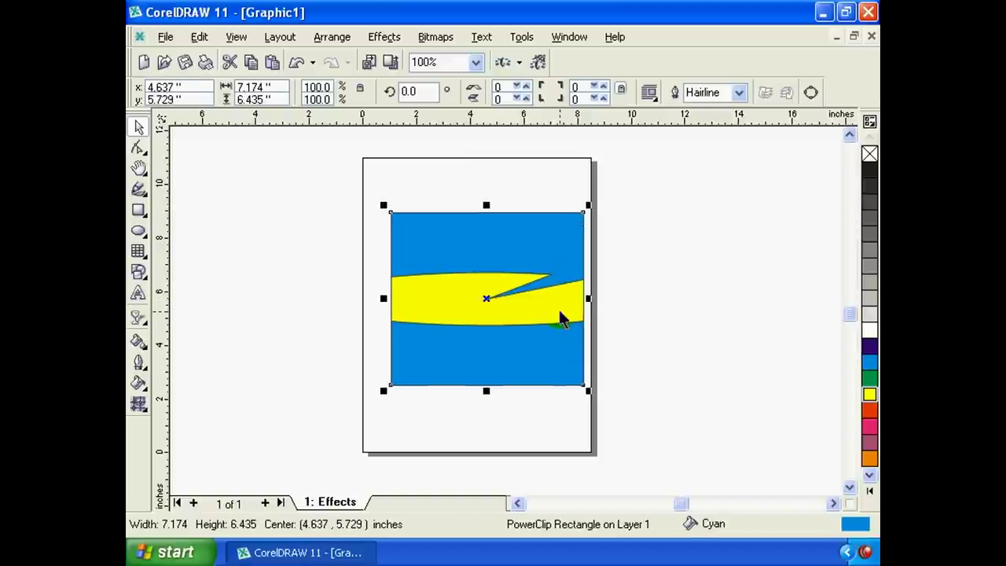
left_click_drag(454, 318, 453, 306)
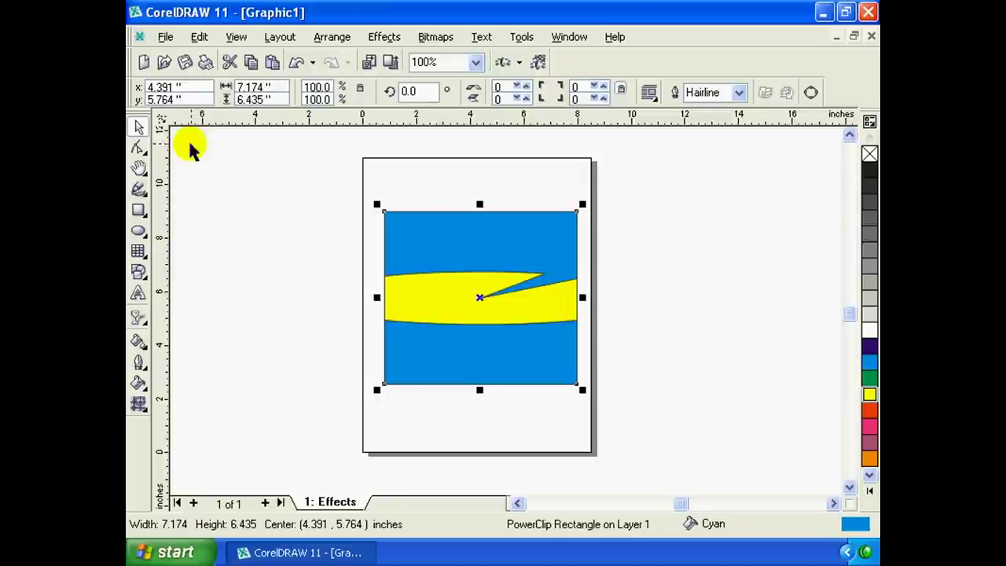
left_click(376, 242)
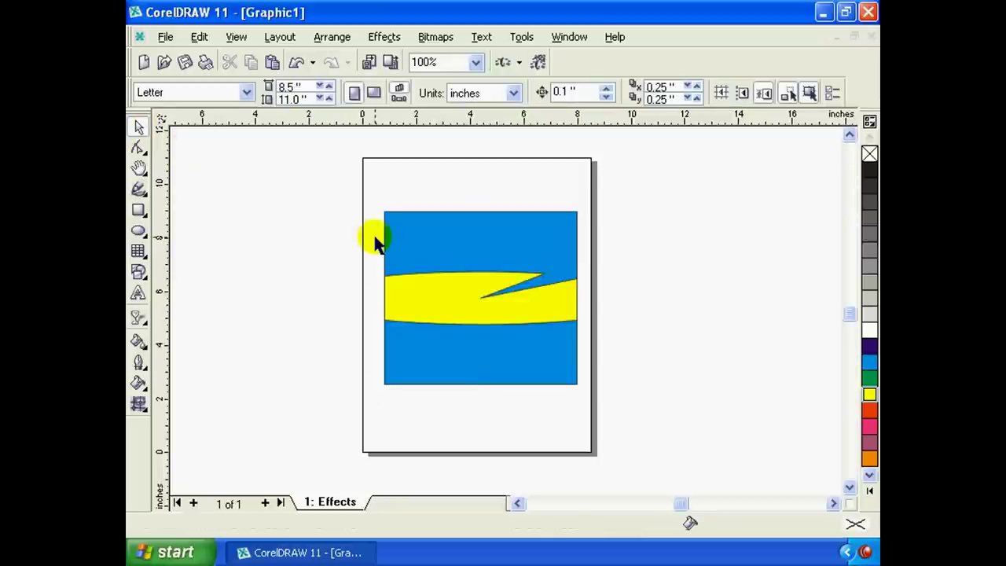
Move the clipped rectangle slightly lower so it's centred at 4.215, 5.166 inches.
left_click(399, 242)
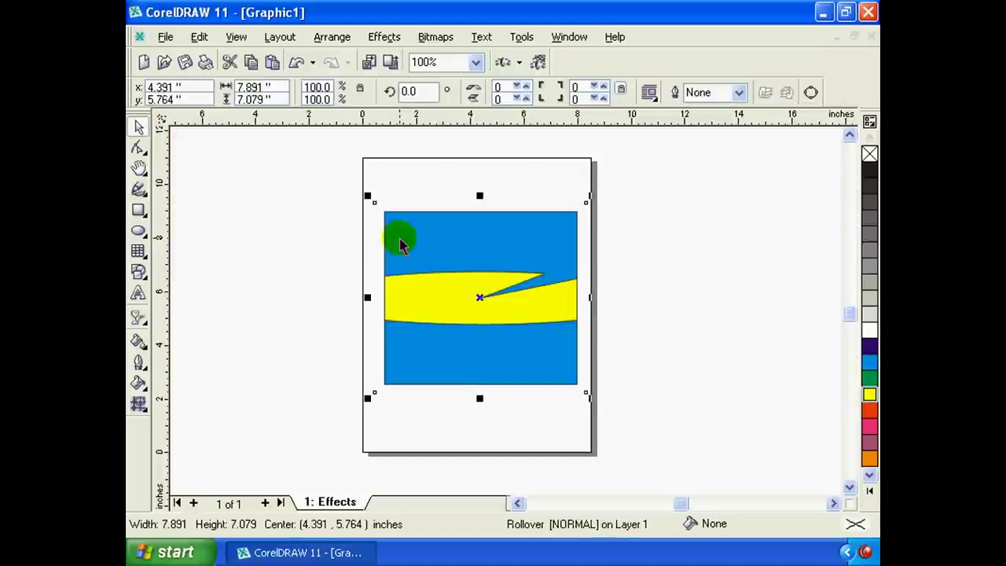
left_click(318, 254)
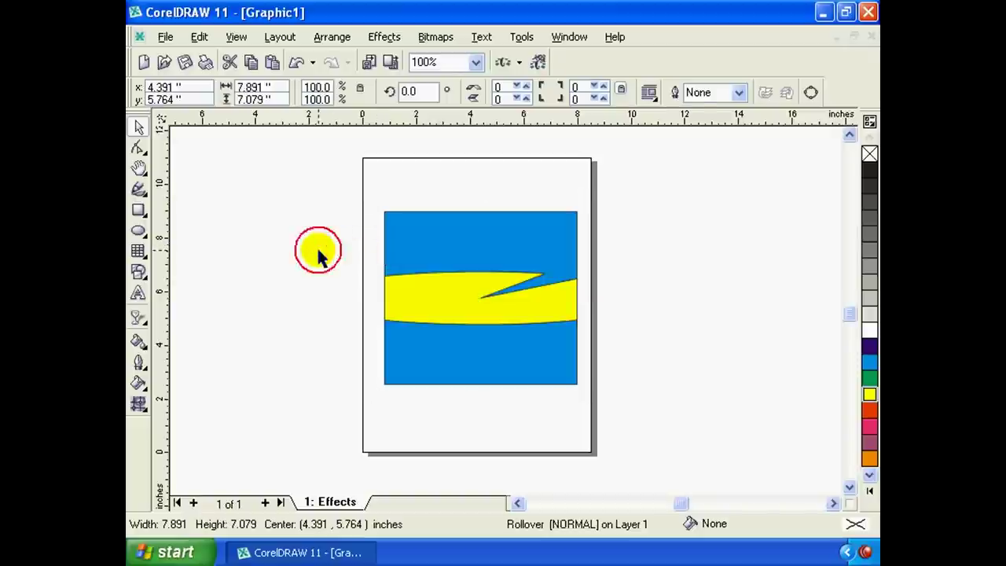
left_click(427, 272)
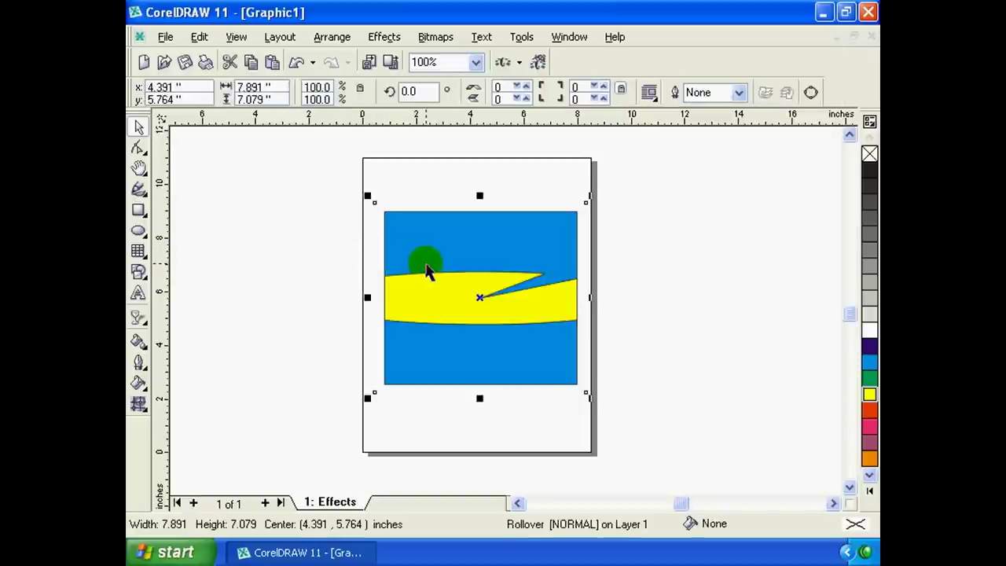
left_click_drag(457, 271, 474, 273)
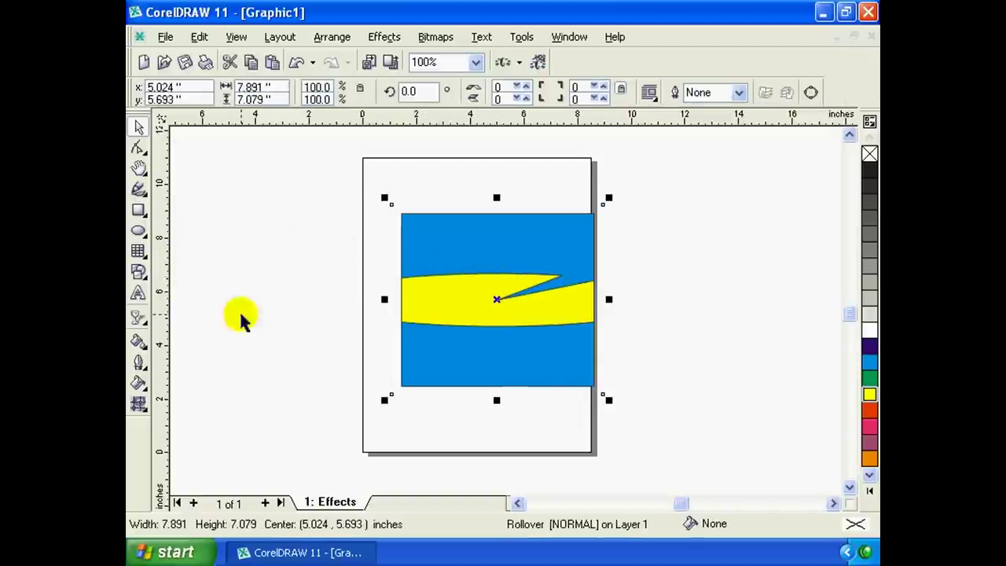
left_click_drag(495, 273, 474, 287)
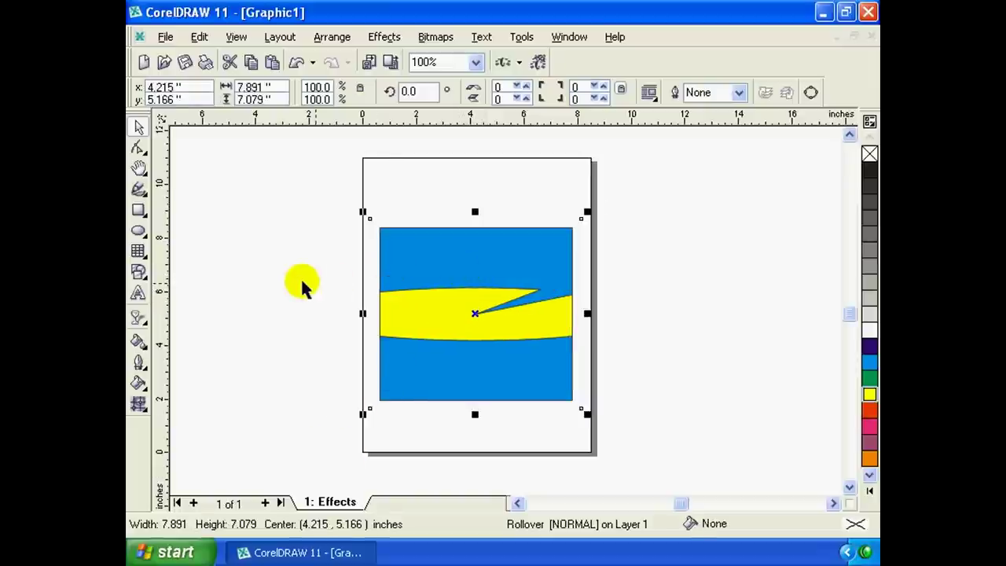
left_click(229, 267)
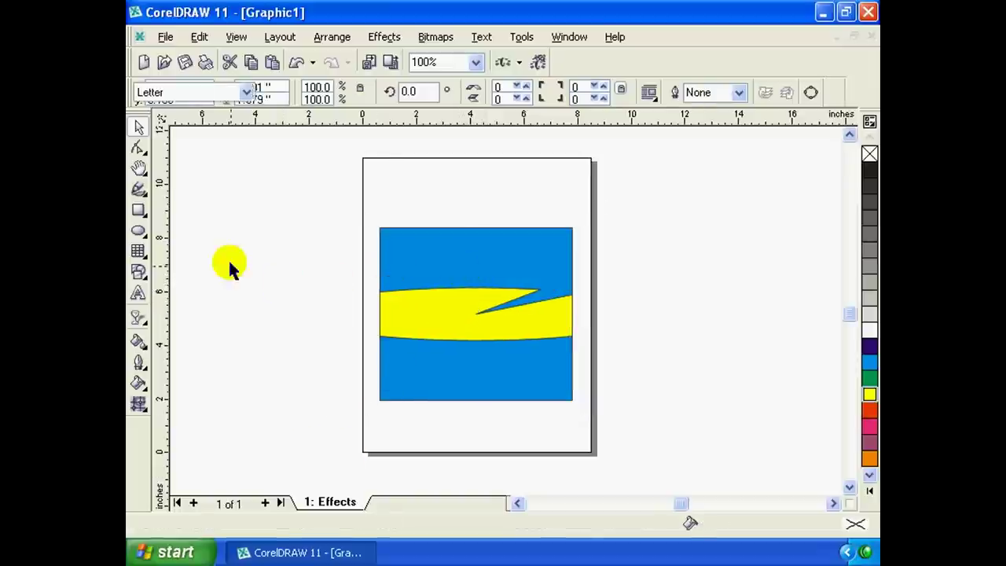
Draw a 4.818 × 4.923 inch circle left of the page and start Copy PowerClip From.
left_click(139, 231)
left_click_drag(214, 214, 356, 358)
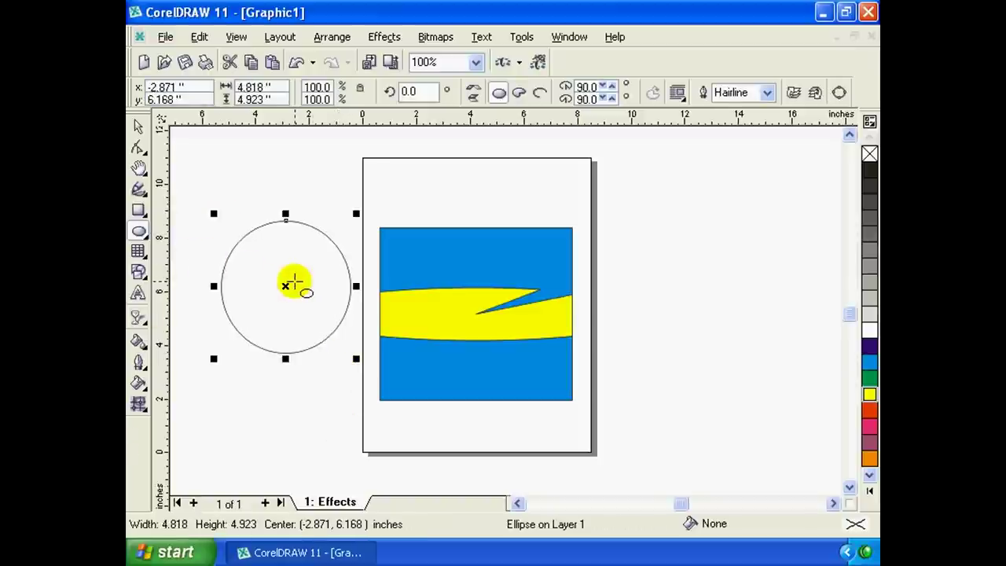
left_click(138, 125)
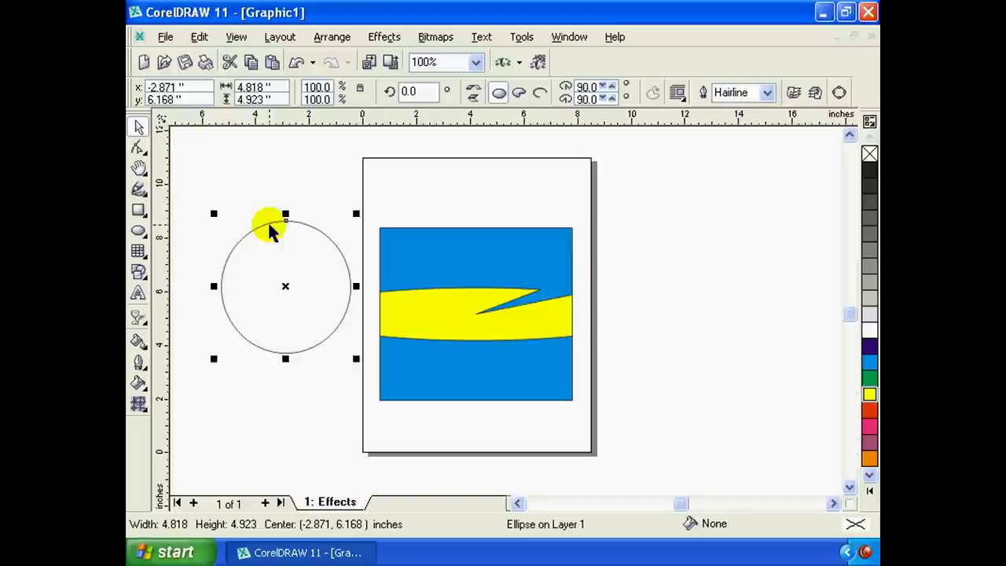
left_click_drag(273, 227, 258, 211)
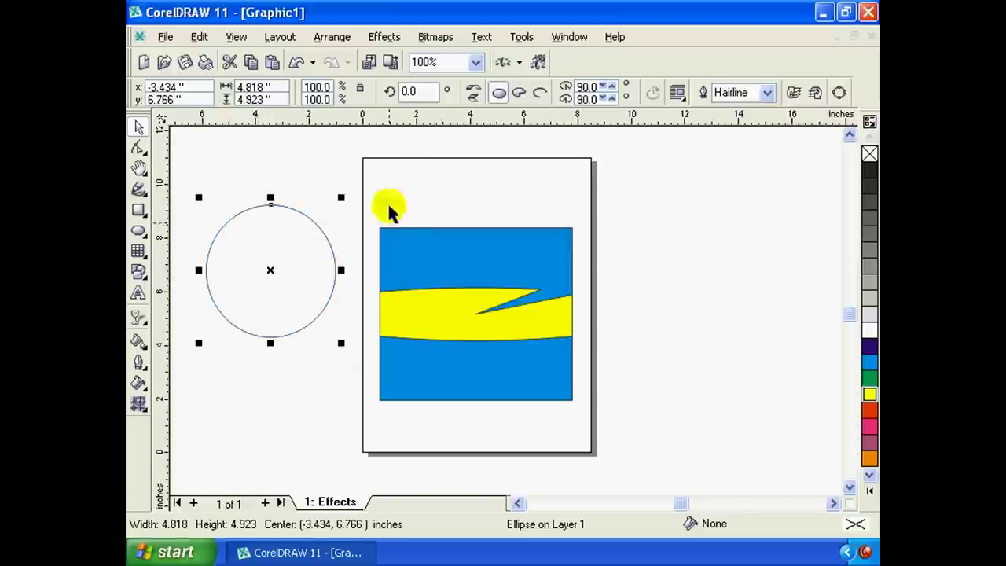
left_click(385, 40)
mouse_move(409, 291)
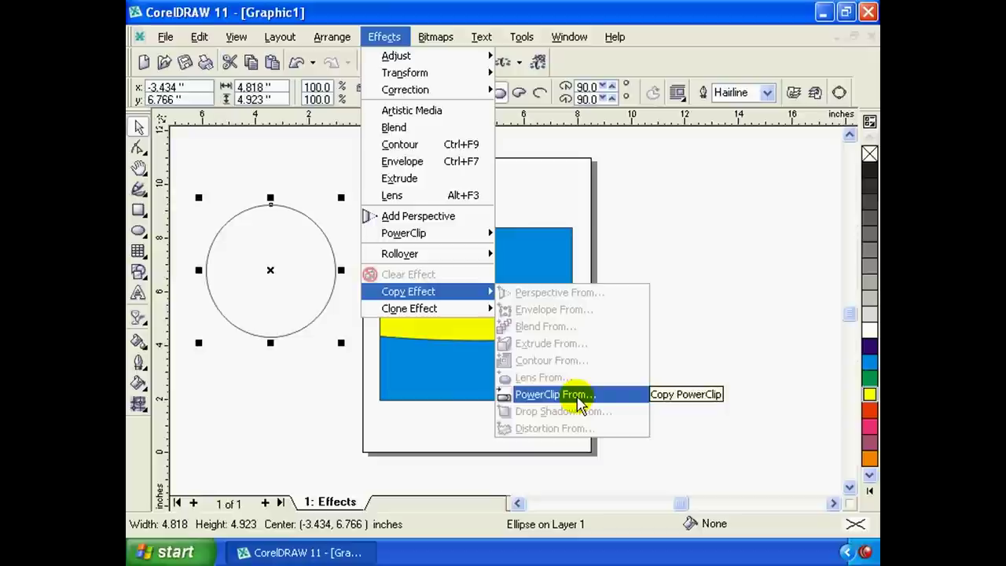
left_click(579, 401)
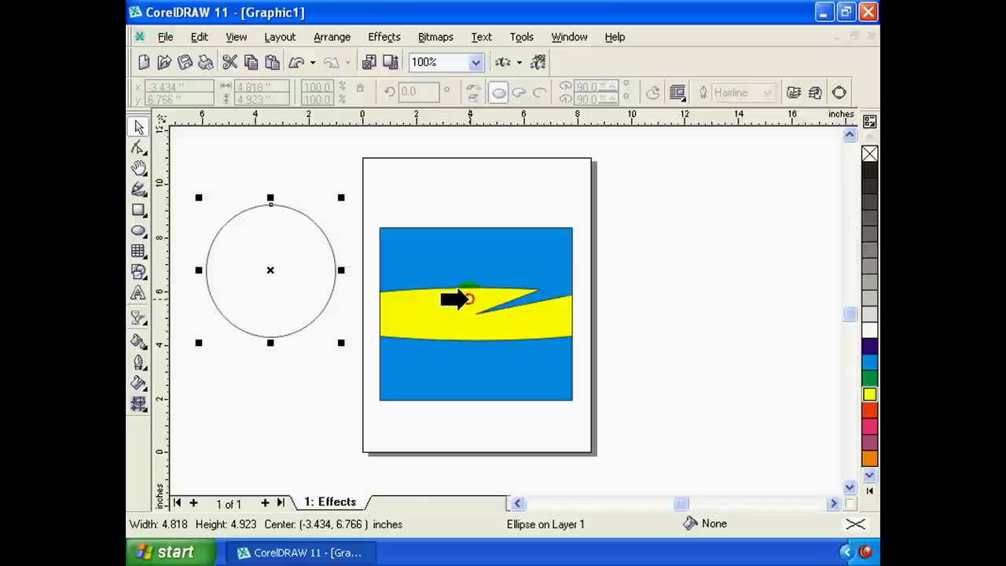
Pick the rectangle as the PowerClip source and nudge the rectangle group up-right.
left_click(469, 299)
left_click(481, 312)
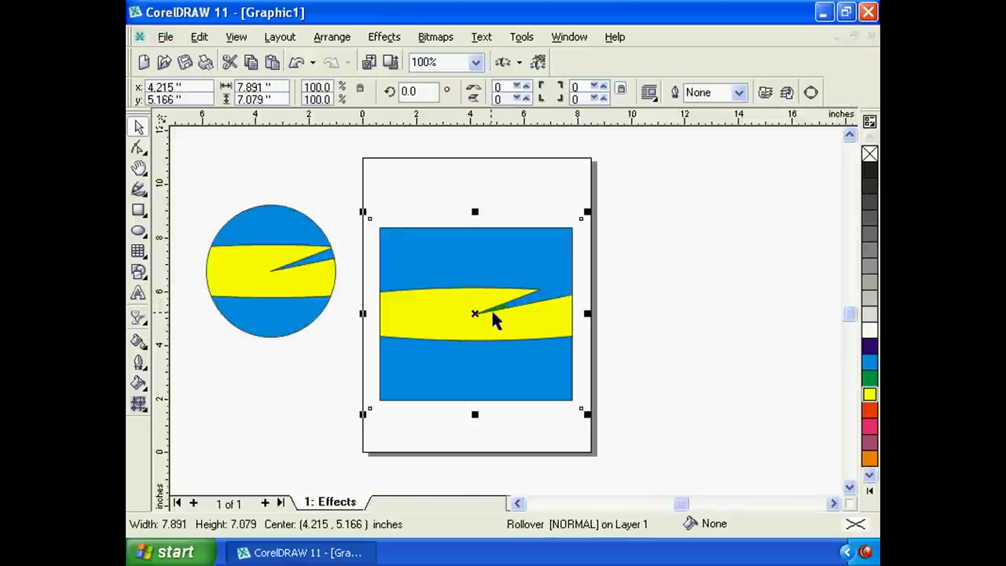
left_click_drag(503, 287, 511, 281)
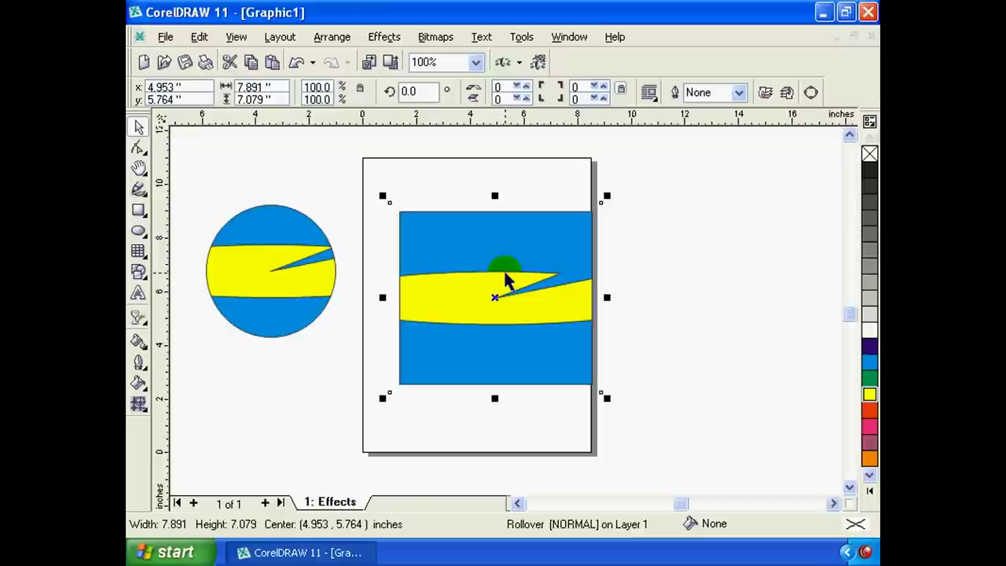
left_click(509, 280)
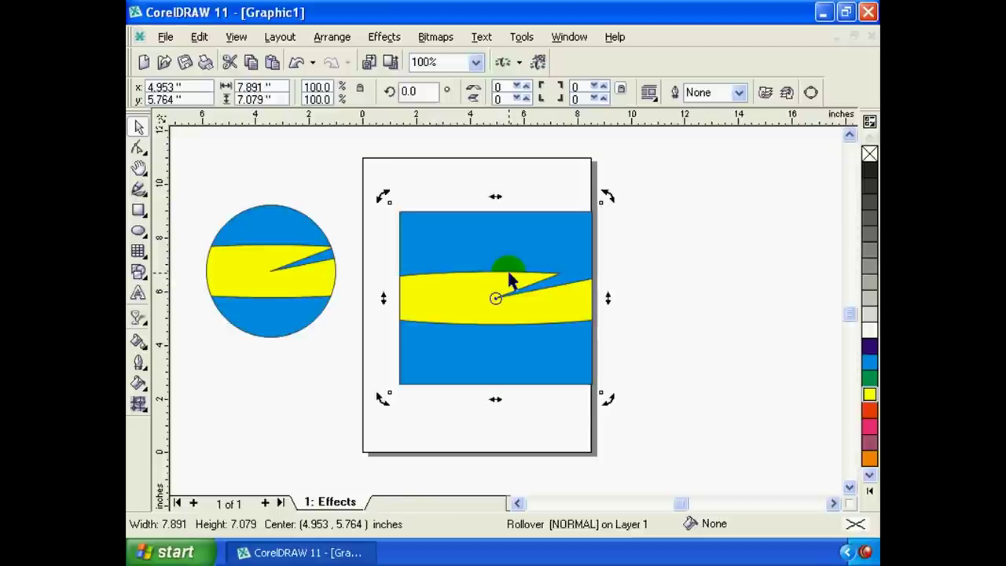
left_click_drag(510, 280, 291, 277)
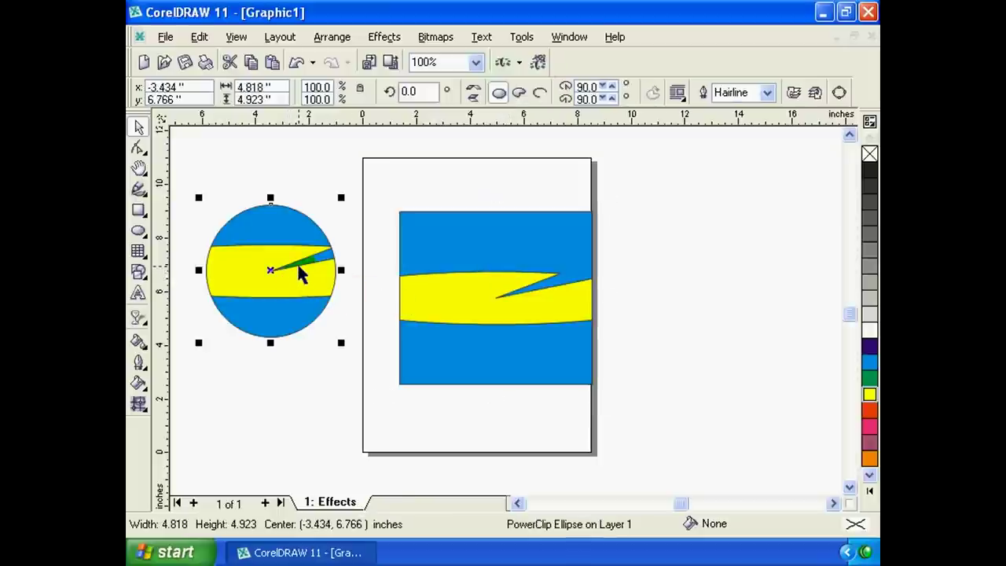
Nudge the blue-and-yellow rectangle group slightly right and leave it selected.
left_click(299, 273)
left_click(302, 273)
left_click(303, 273)
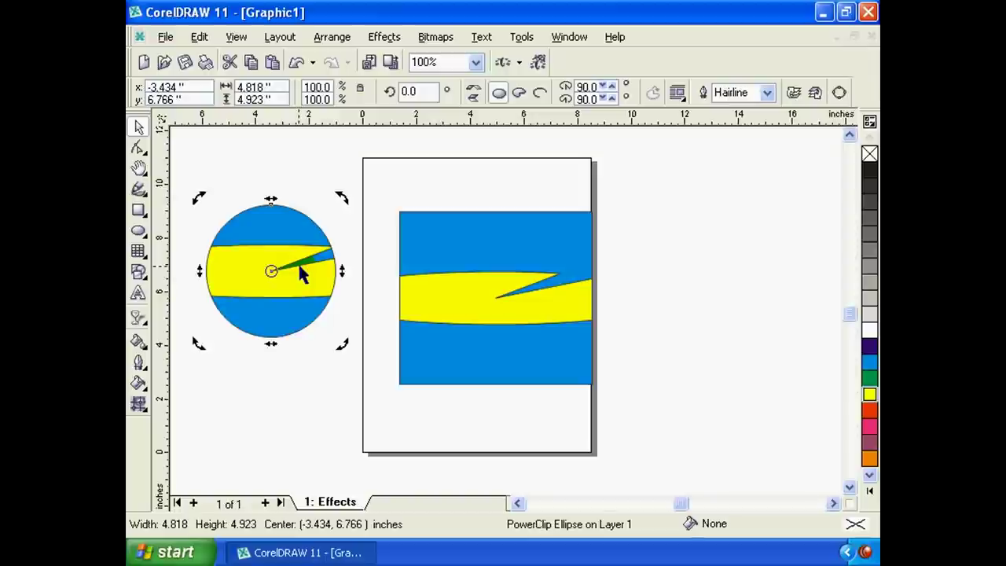
left_click(414, 318)
left_click_drag(479, 335, 491, 332)
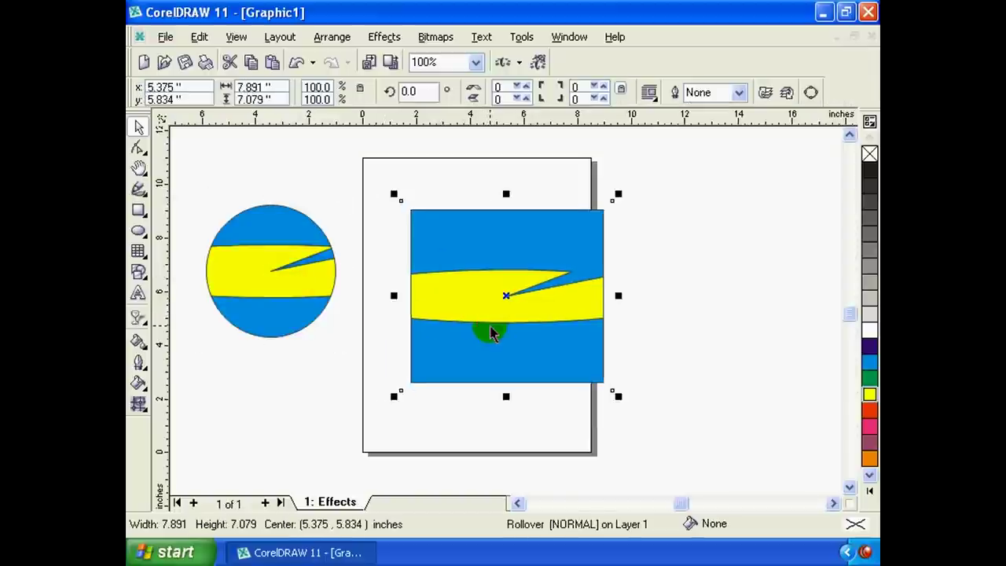
left_click(490, 332)
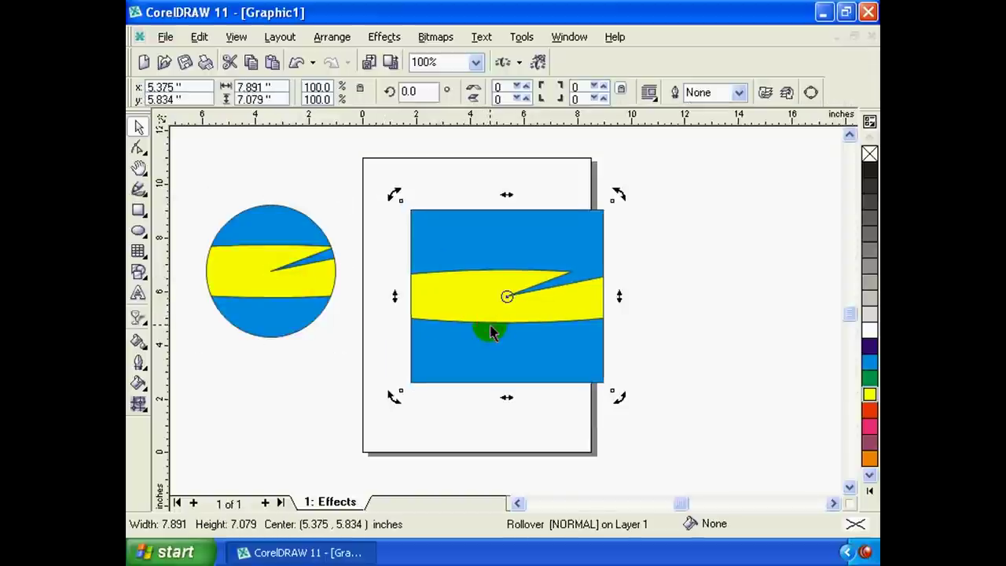
left_click(359, 330)
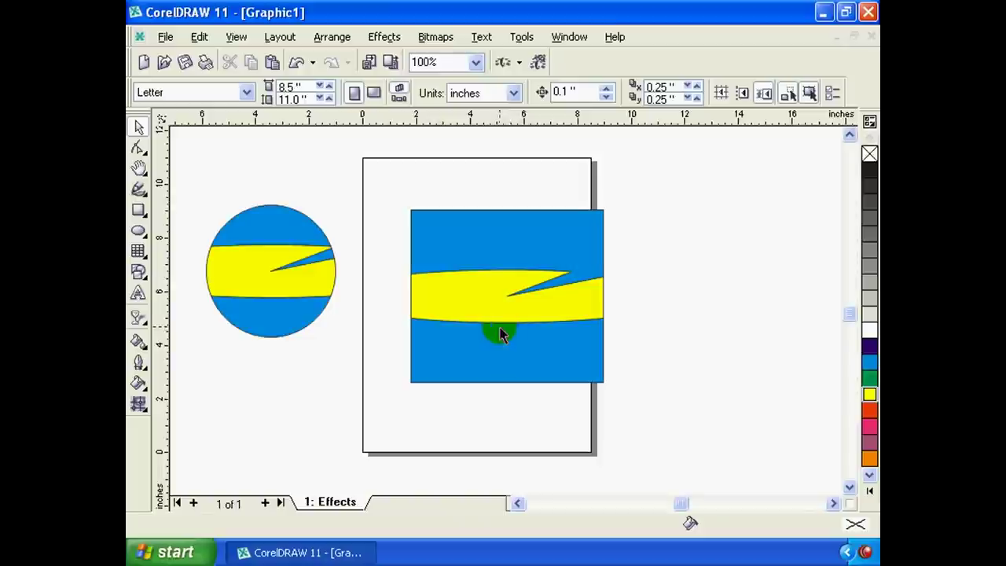
left_click(518, 332)
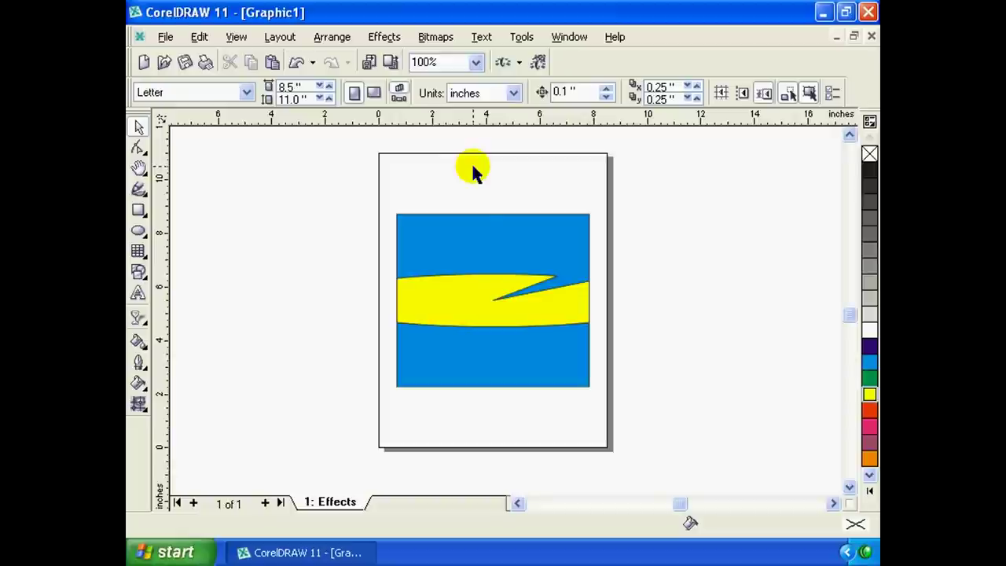
Select the rollover group and nudge it slightly right on the page.
left_click(478, 235)
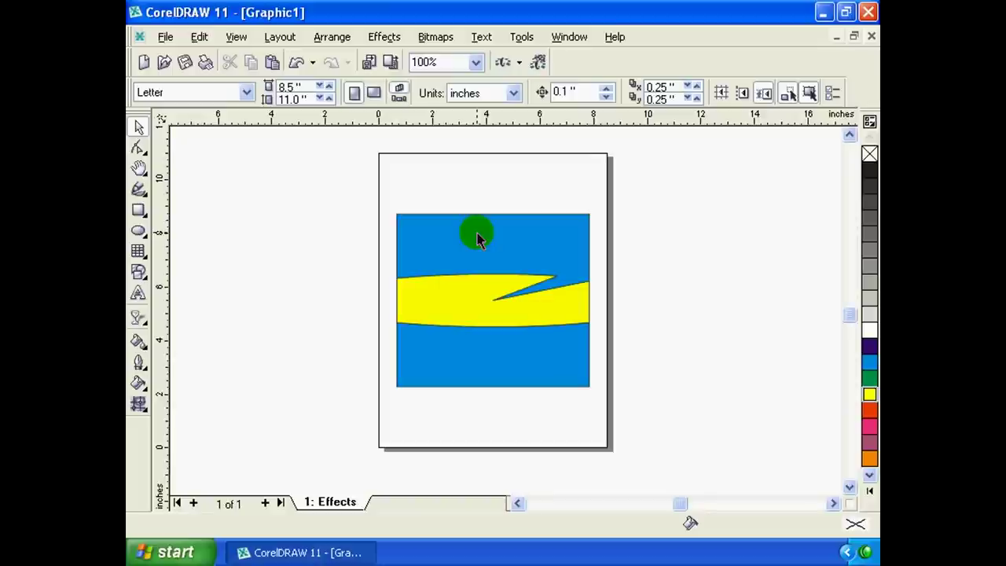
left_click(479, 279)
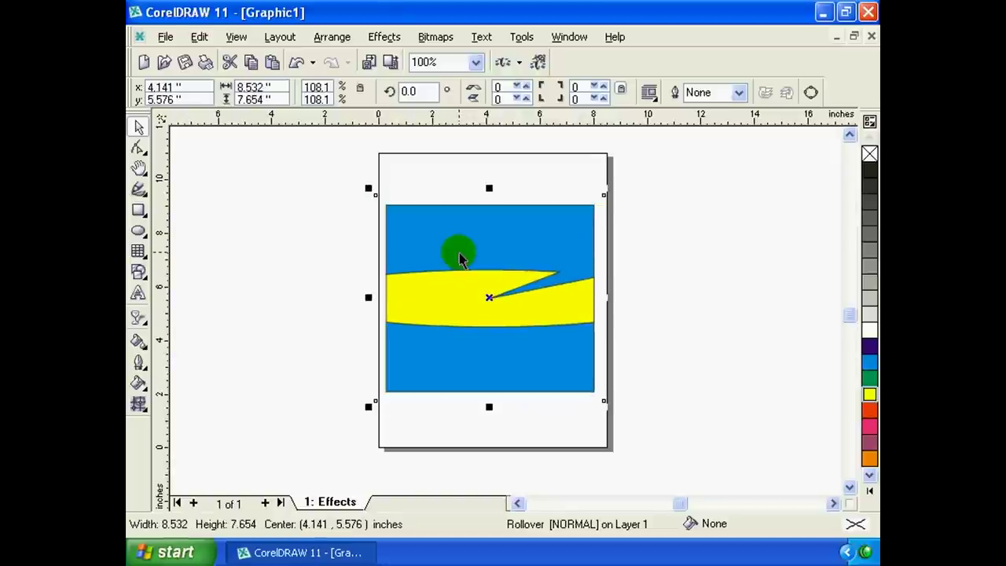
left_click_drag(462, 258, 462, 258)
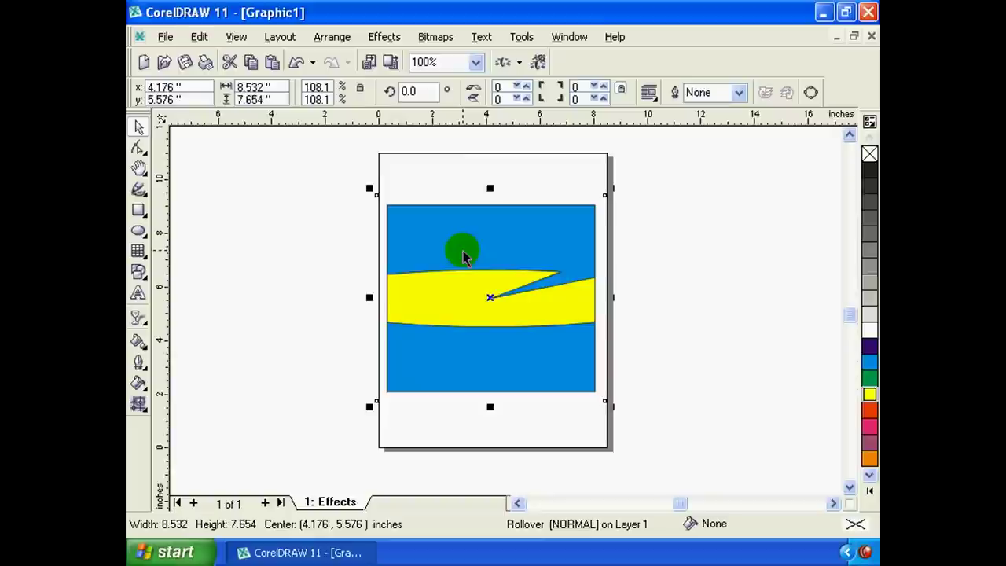
left_click(716, 280)
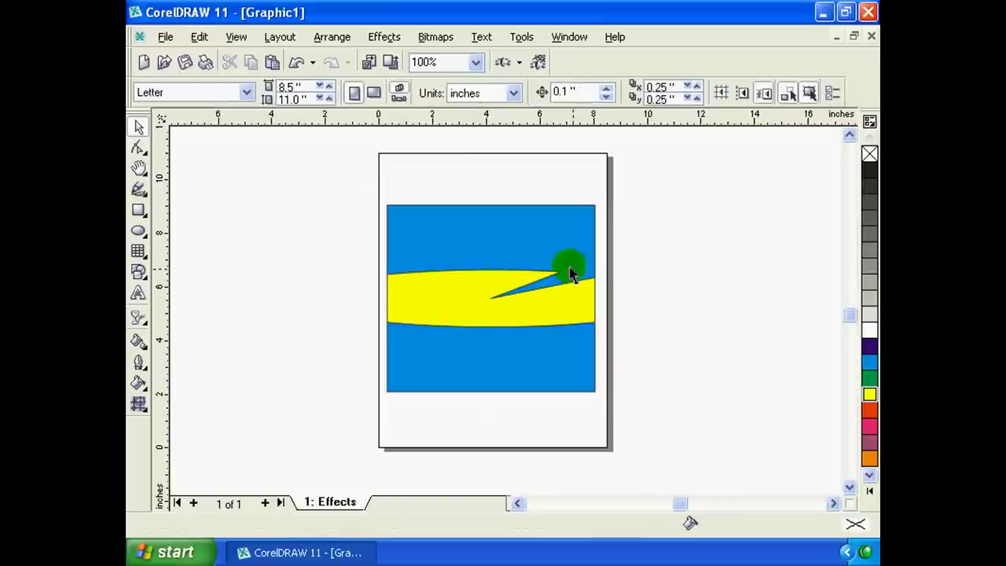
left_click(495, 274)
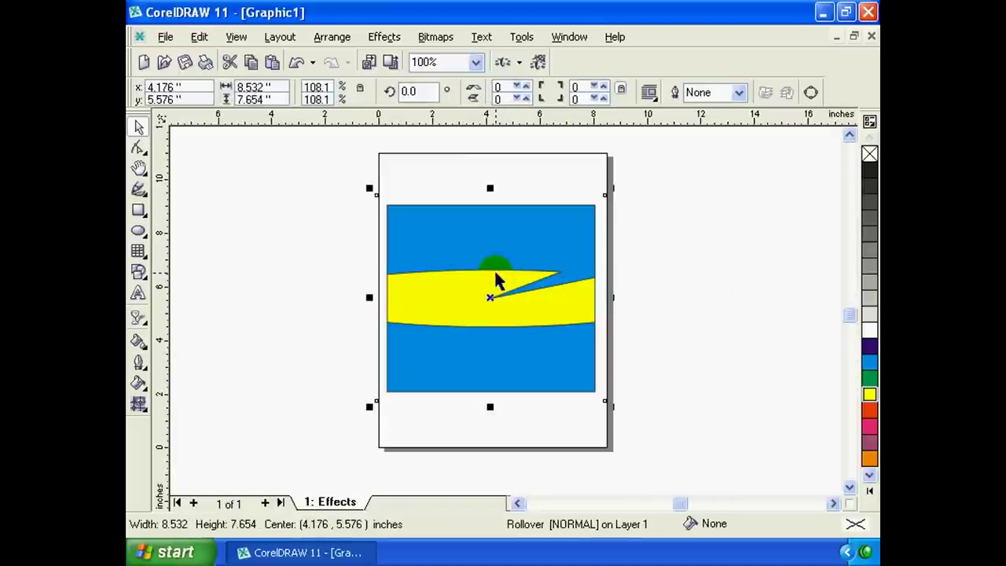
left_click(432, 38)
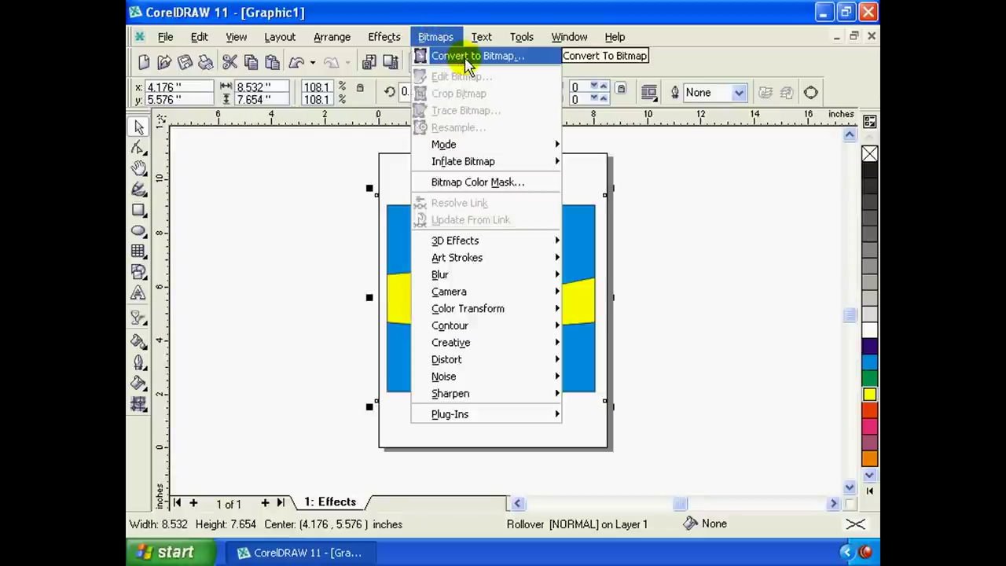
Open Convert to Bitmap, move the dialog aside, and keep CMYK Color (32-bit).
left_click(468, 57)
mouse_move(467, 197)
left_mouse_down()
mouse_move(467, 268)
mouse_move(591, 265)
mouse_move(601, 255)
left_mouse_up()
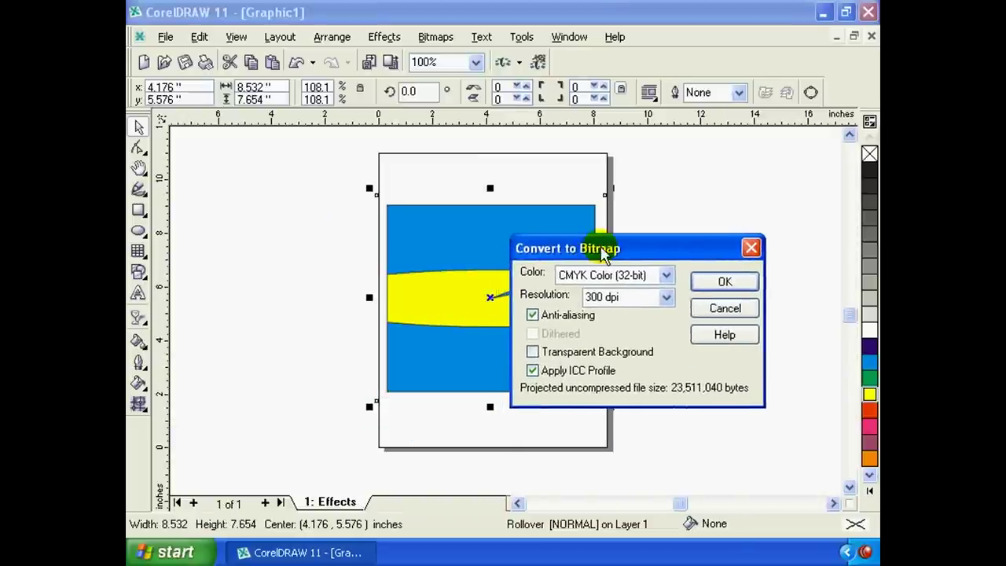
left_click_drag(600, 249, 593, 250)
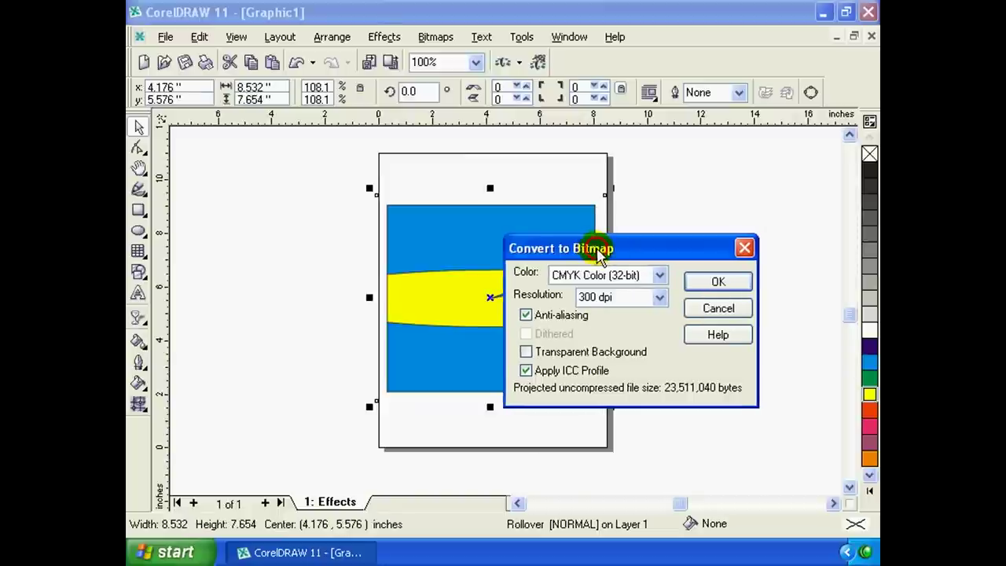
left_click_drag(593, 250, 598, 252)
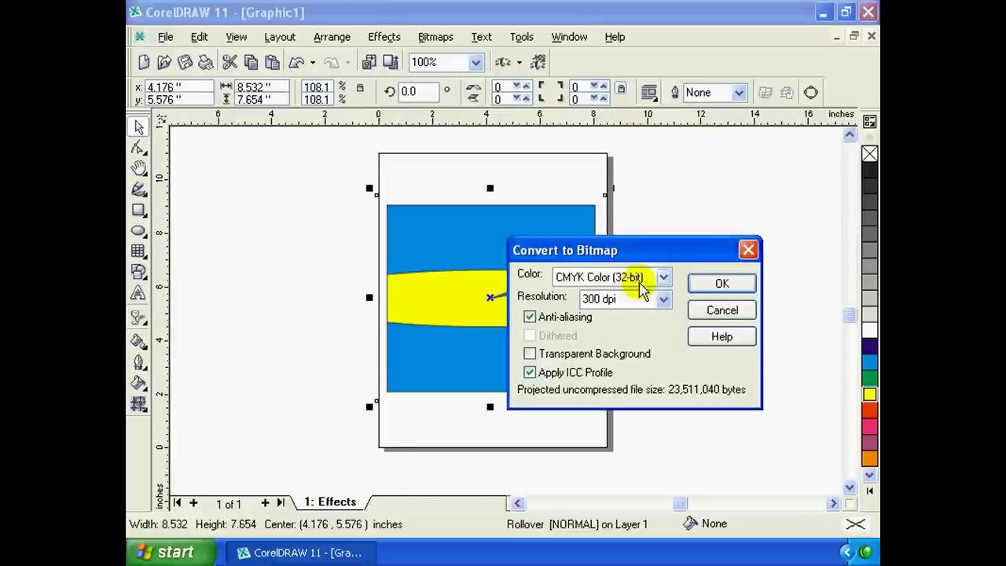
left_click(664, 277)
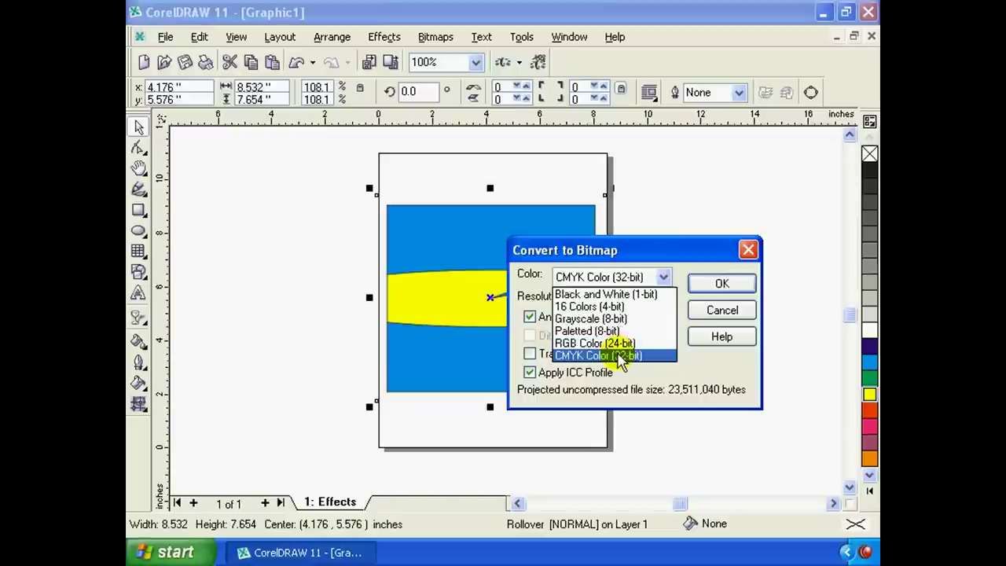
left_click(665, 363)
left_click(664, 277)
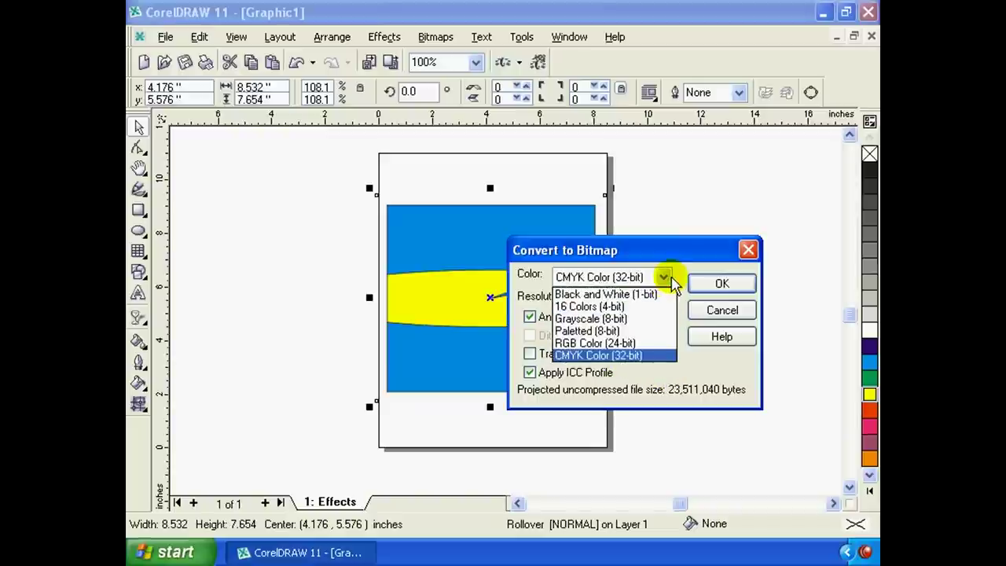
left_click(671, 276)
left_click(664, 278)
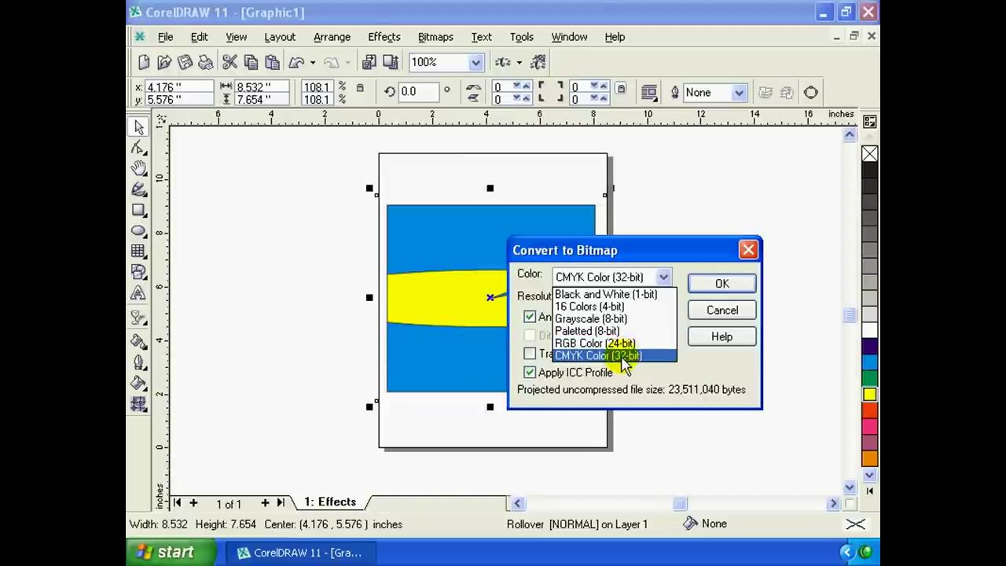
Keep CMYK Color (32-bit) at 300 dpi resolution for the conversion.
left_click(623, 358)
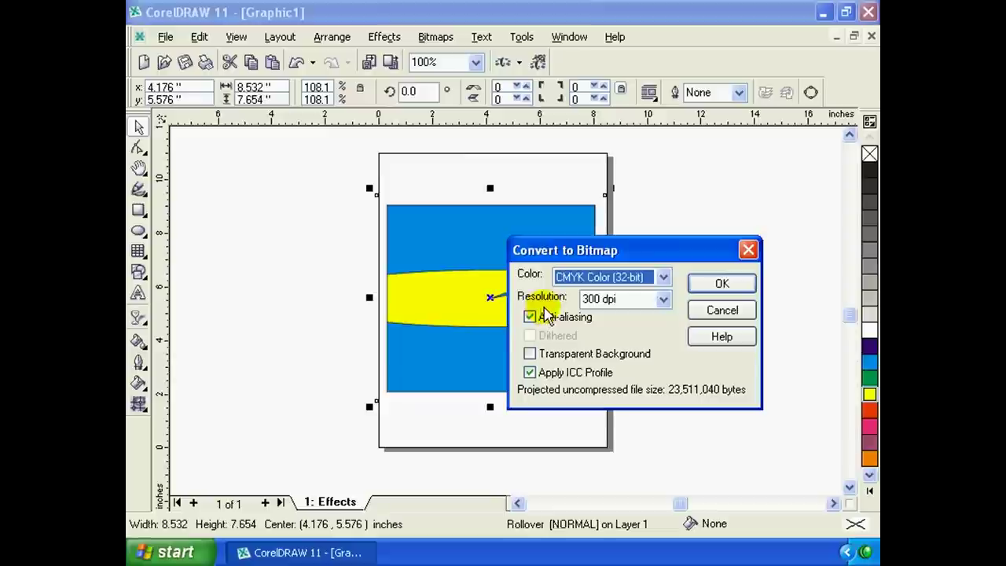
left_click(663, 299)
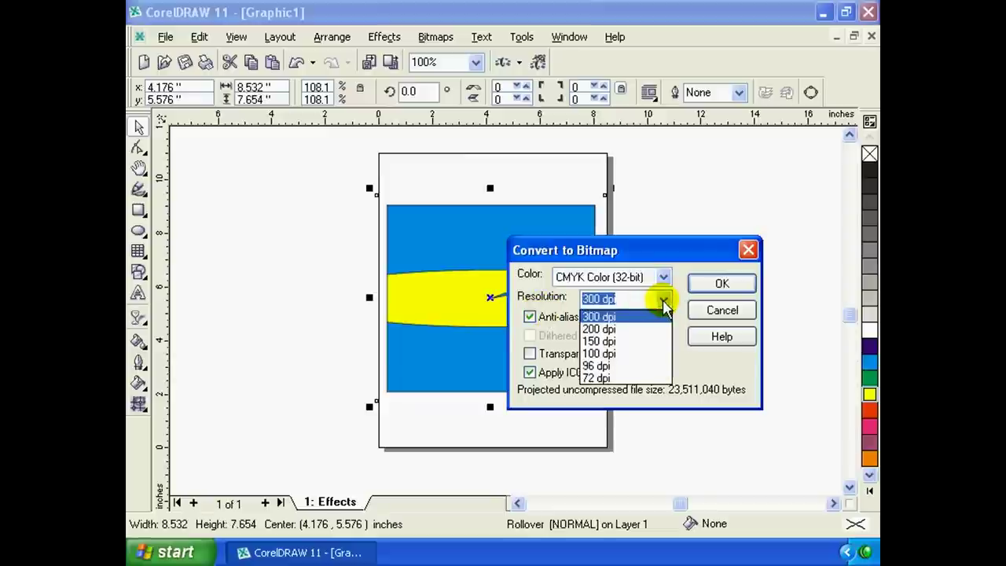
left_click(674, 301)
left_click(665, 301)
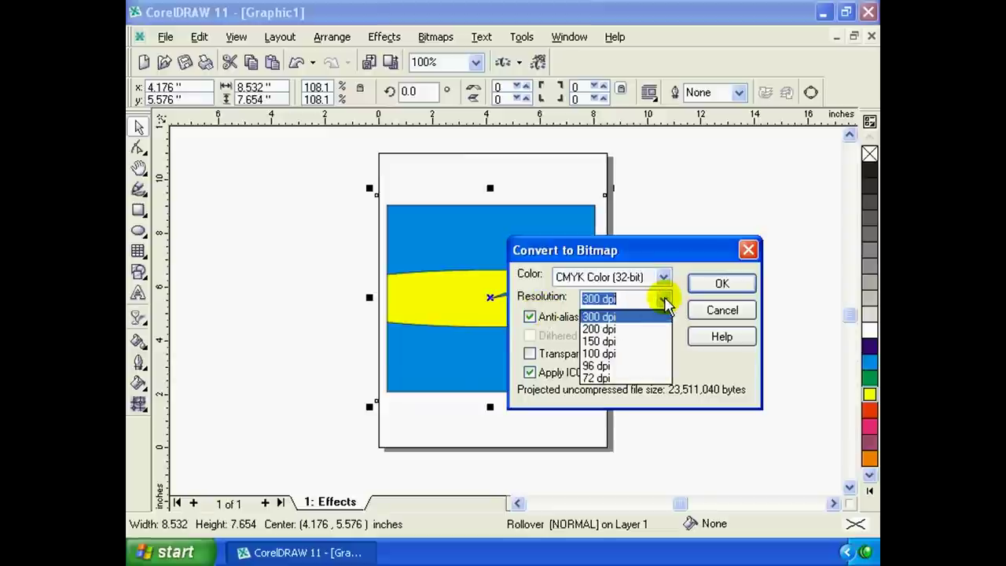
left_click(664, 301)
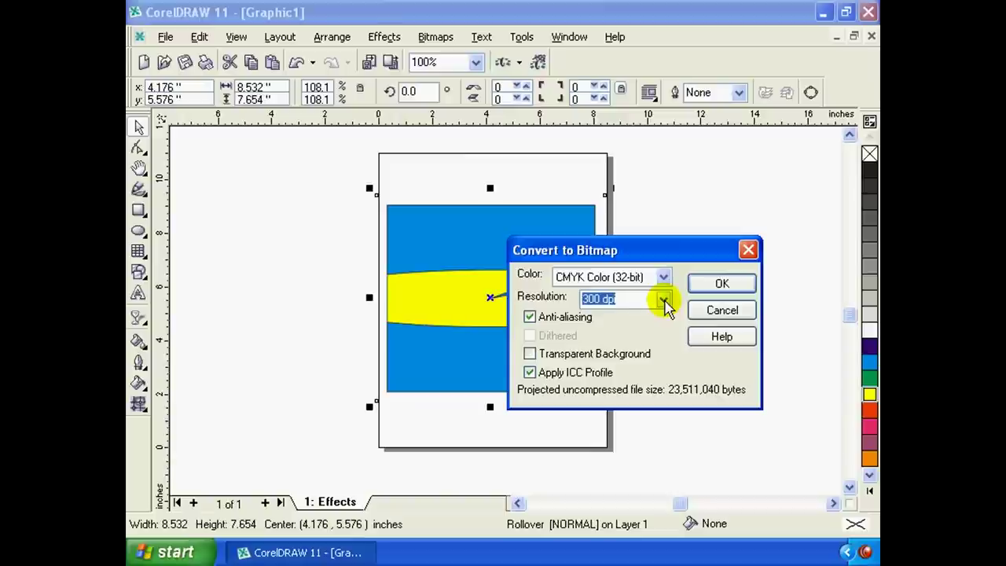
left_click(665, 301)
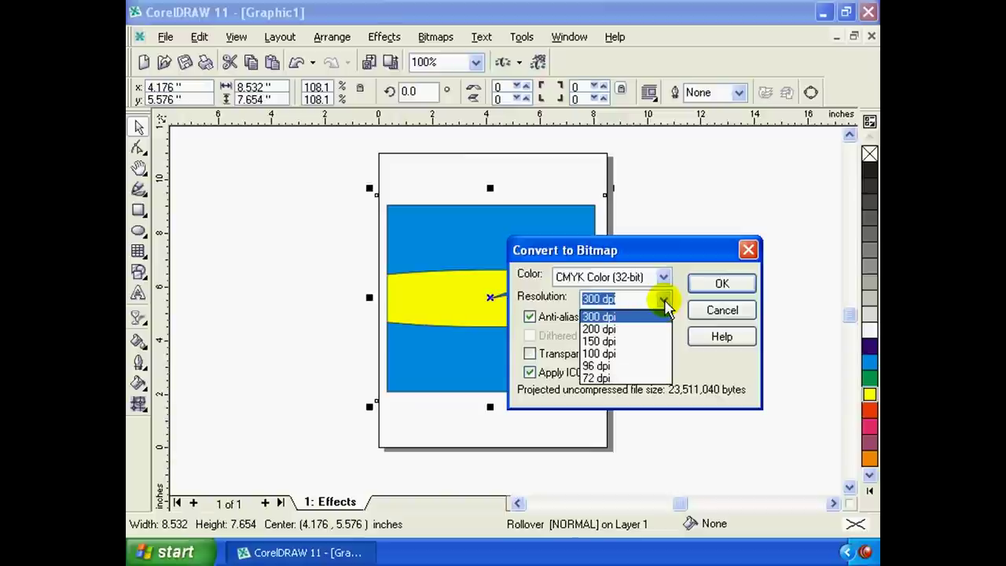
left_click(666, 301)
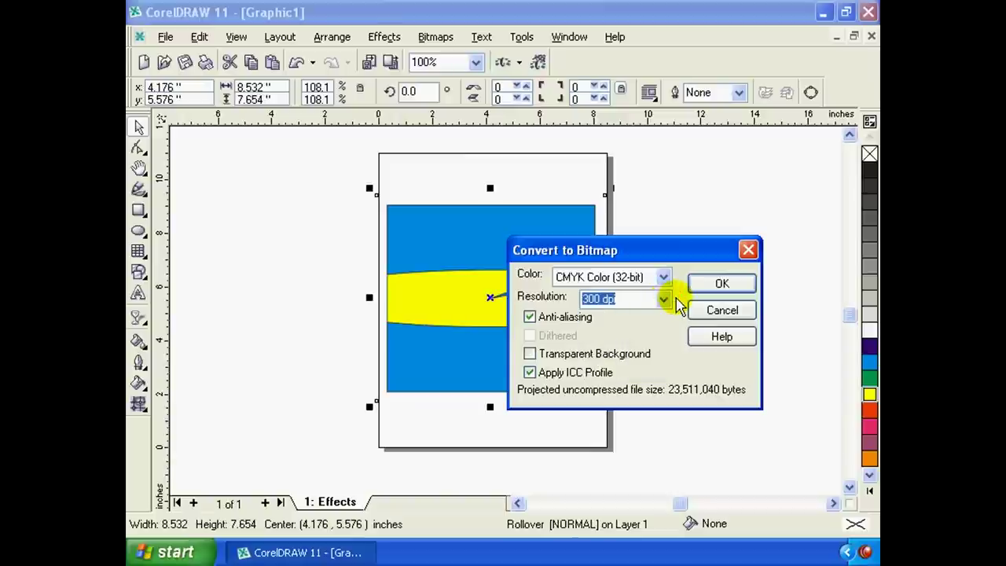
left_click_drag(652, 252, 634, 246)
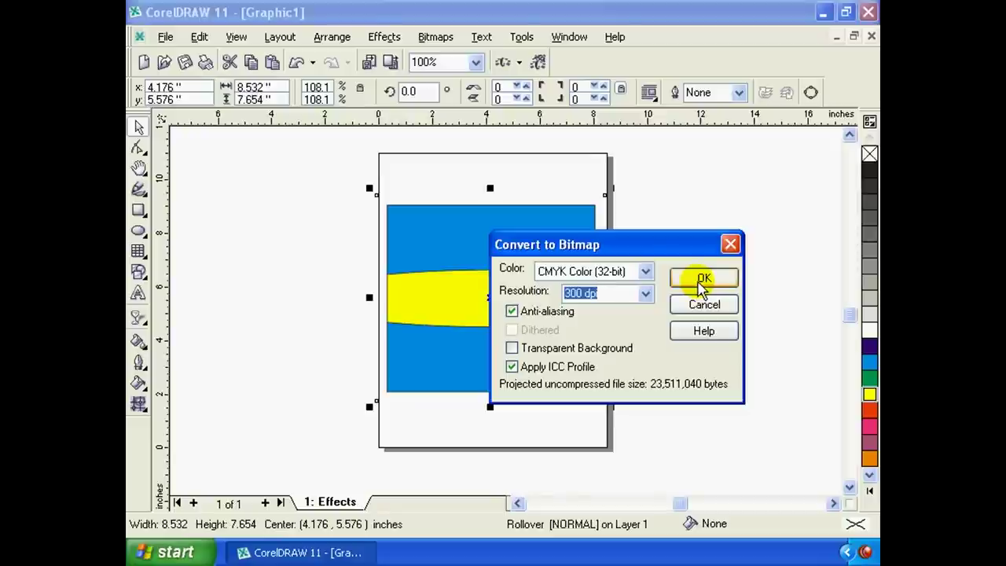
Convert the artwork to a bitmap, accepting the large-bitmap size warning.
left_click(702, 280)
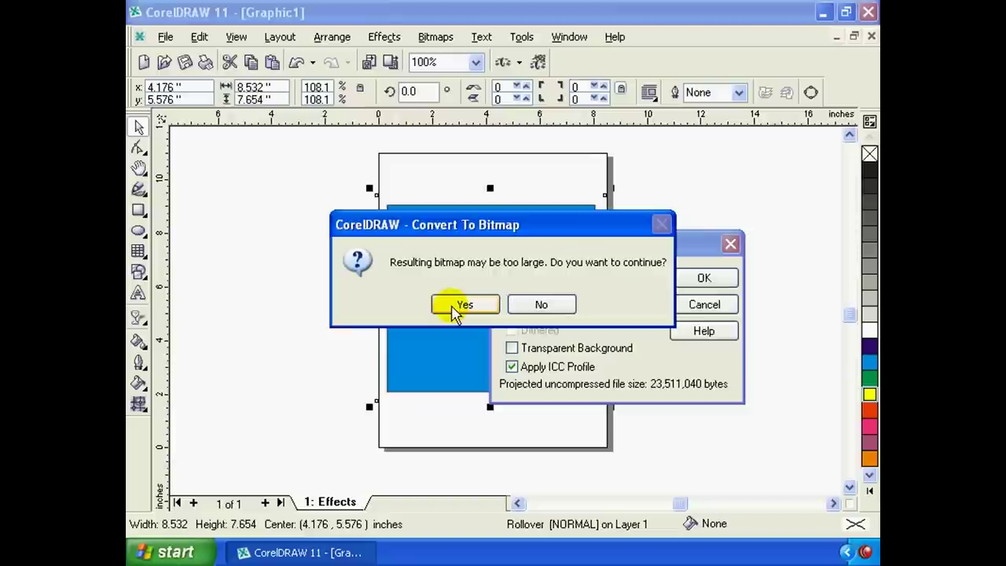
left_click_drag(501, 229, 507, 244)
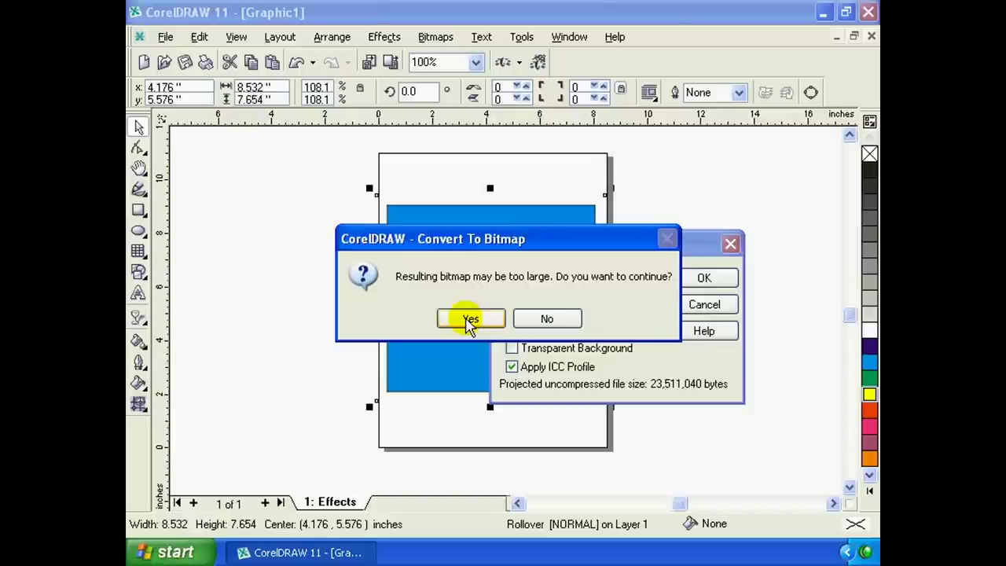
left_click(469, 319)
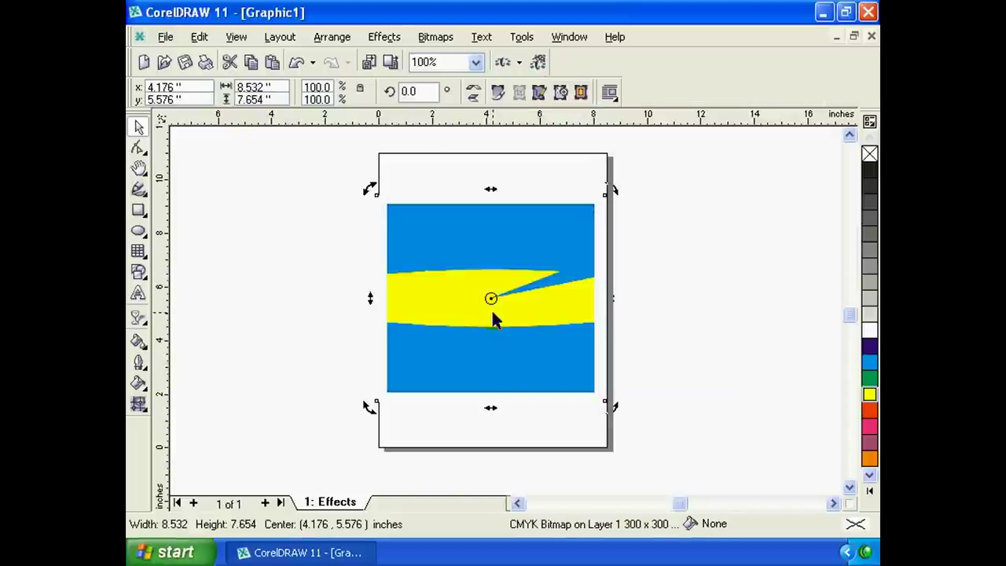
Zoom to fit so the whole sunset photo is visible.
scroll(491, 308, "up", 2)
scroll(491, 309, "up", 4)
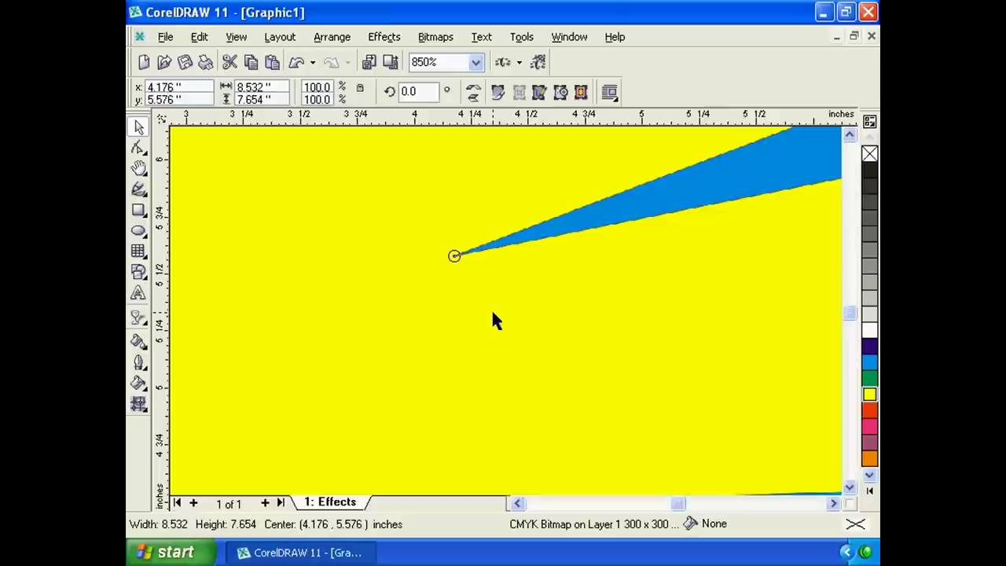
scroll(523, 258, "up", 2)
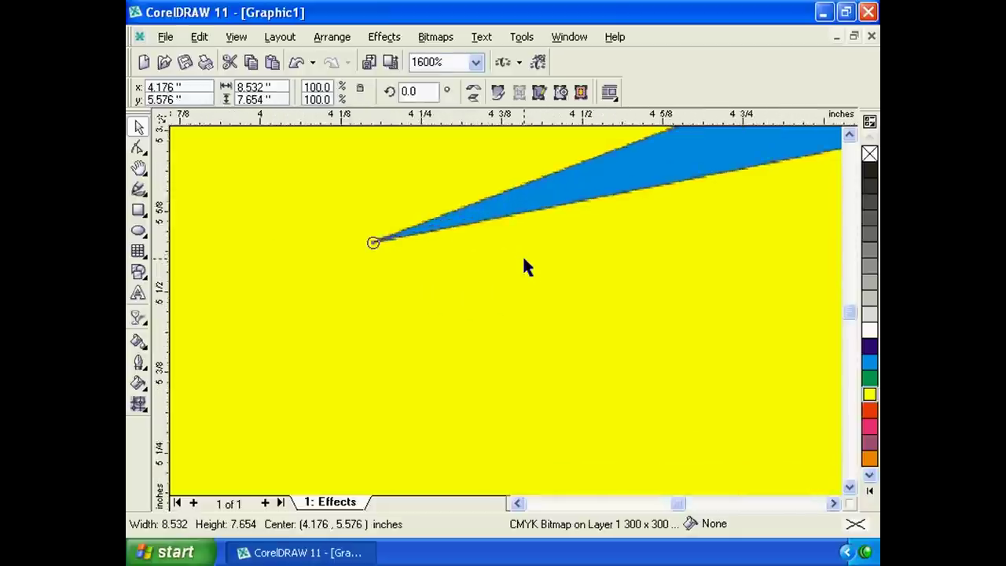
scroll(520, 255, "up", 5)
scroll(518, 261, "down", 1)
left_click(139, 168)
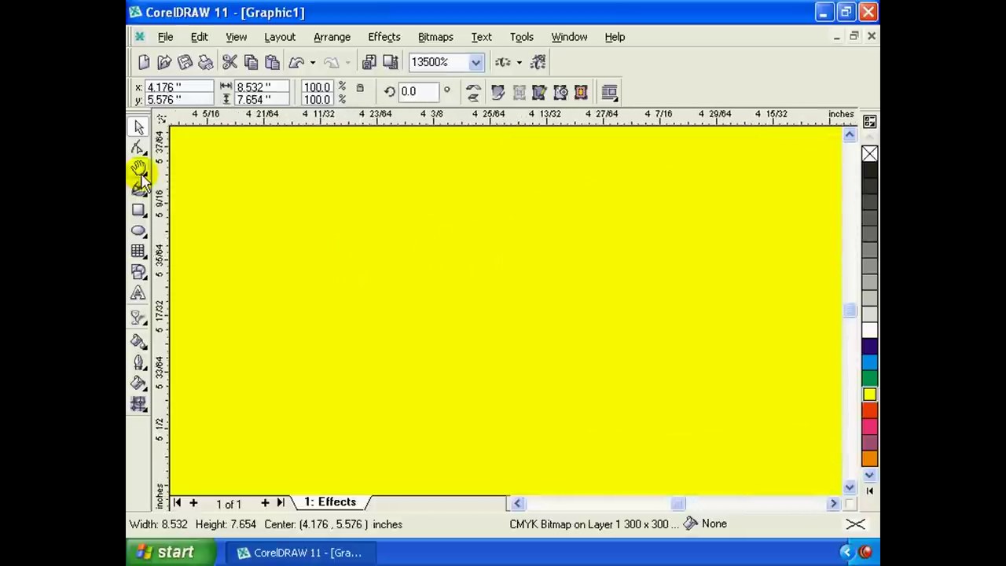
key("F4")
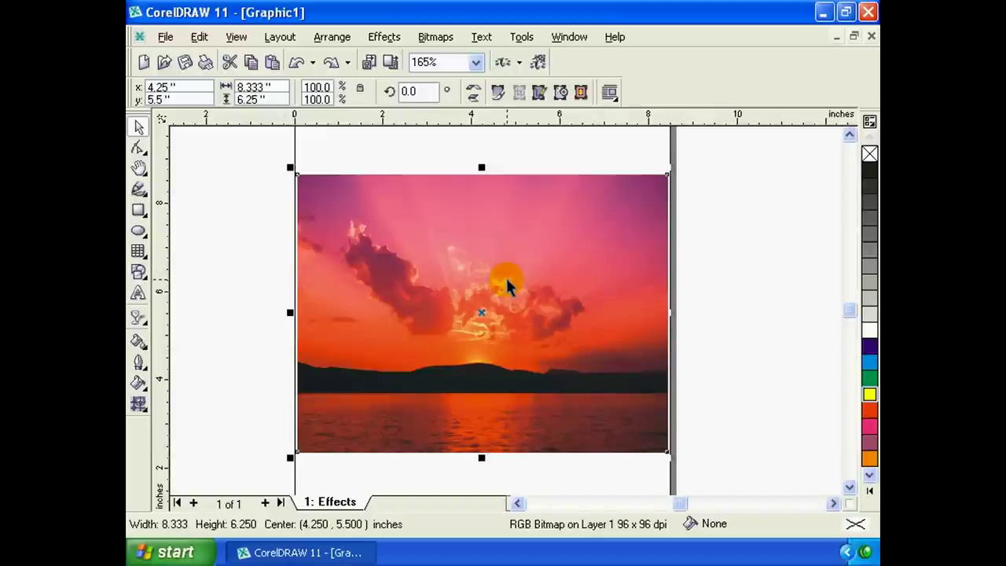
Select the sunset photo and send it to CorelTRACE with Trace Bitmap.
left_click(728, 277)
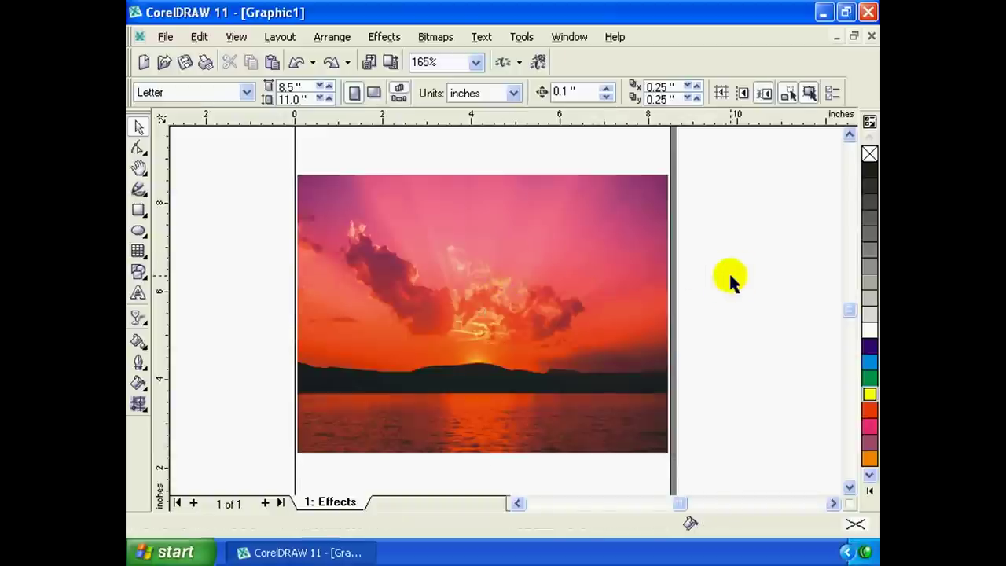
left_click(430, 267)
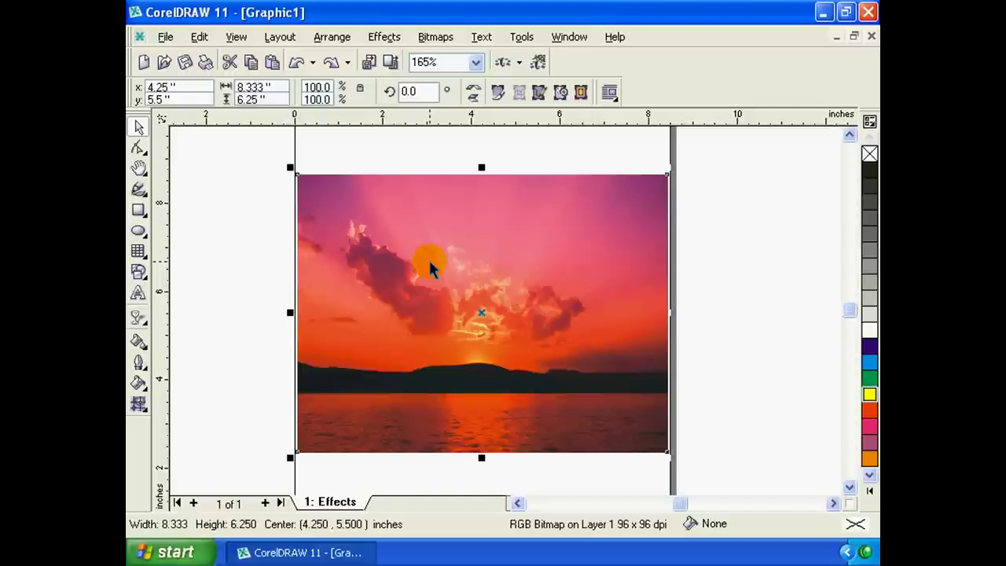
left_click(430, 266)
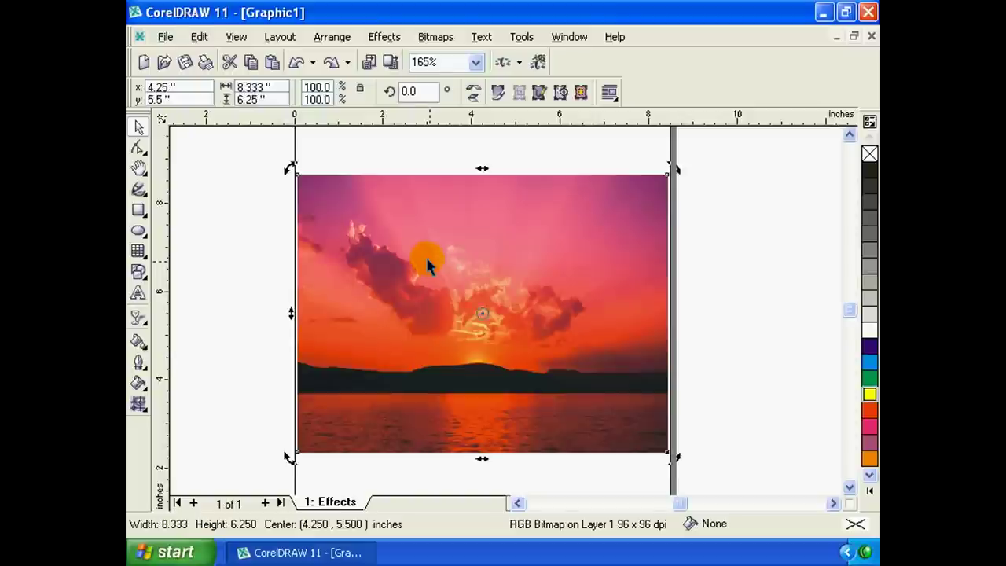
left_click(438, 38)
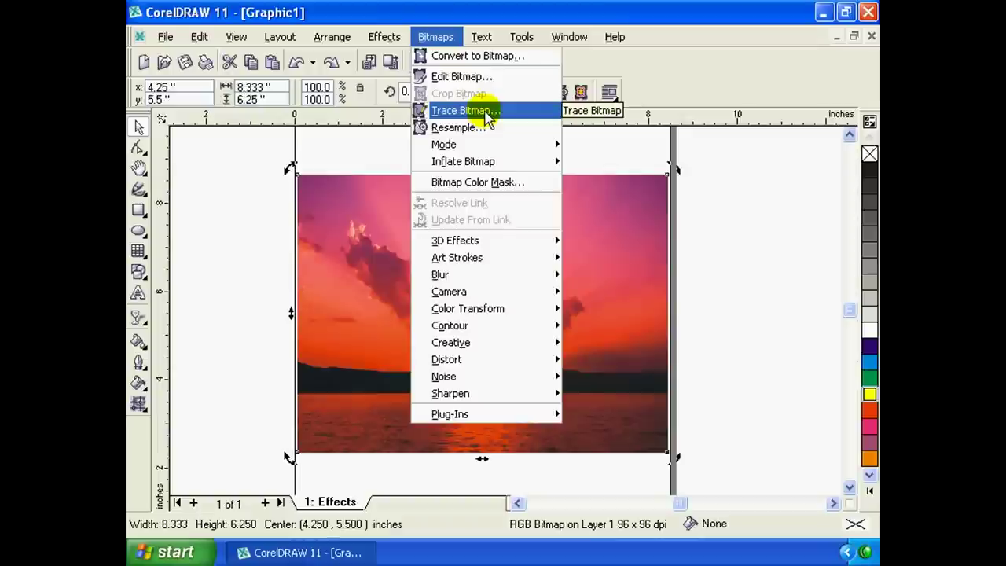
left_click(463, 110)
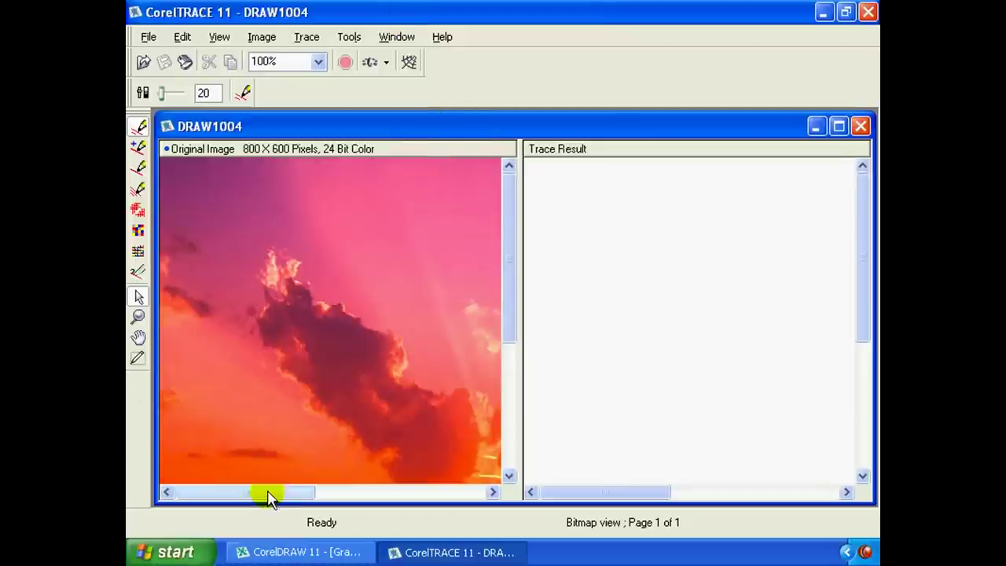
Pan around the sunset image in the Original Image pane and show the Trace methods.
mouse_move(265, 493)
left_mouse_down()
mouse_move(337, 492)
mouse_move(288, 492)
mouse_move(324, 493)
left_mouse_up()
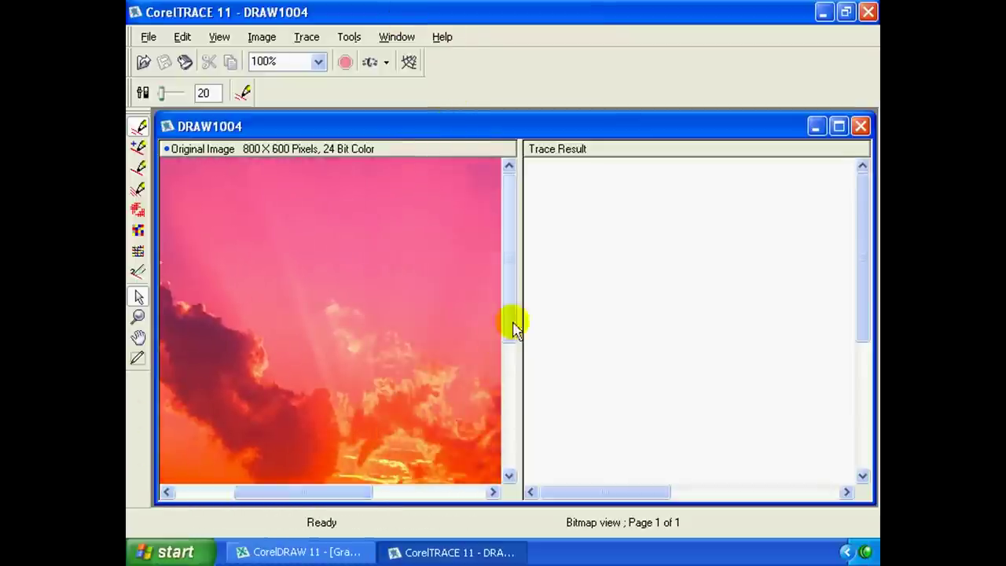
mouse_move(512, 327)
left_mouse_down()
mouse_move(510, 308)
mouse_move(503, 382)
left_mouse_up()
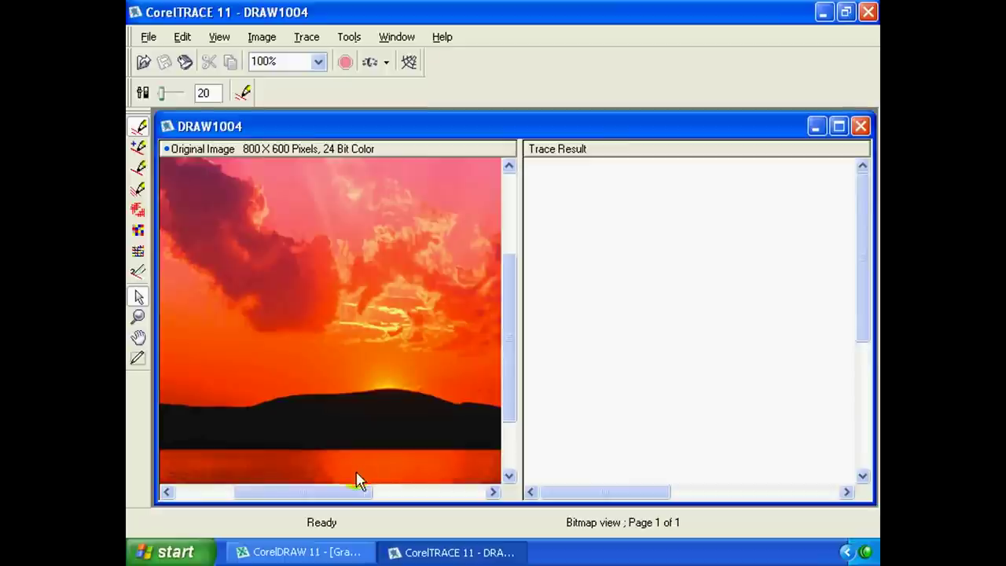
left_click_drag(334, 493, 340, 493)
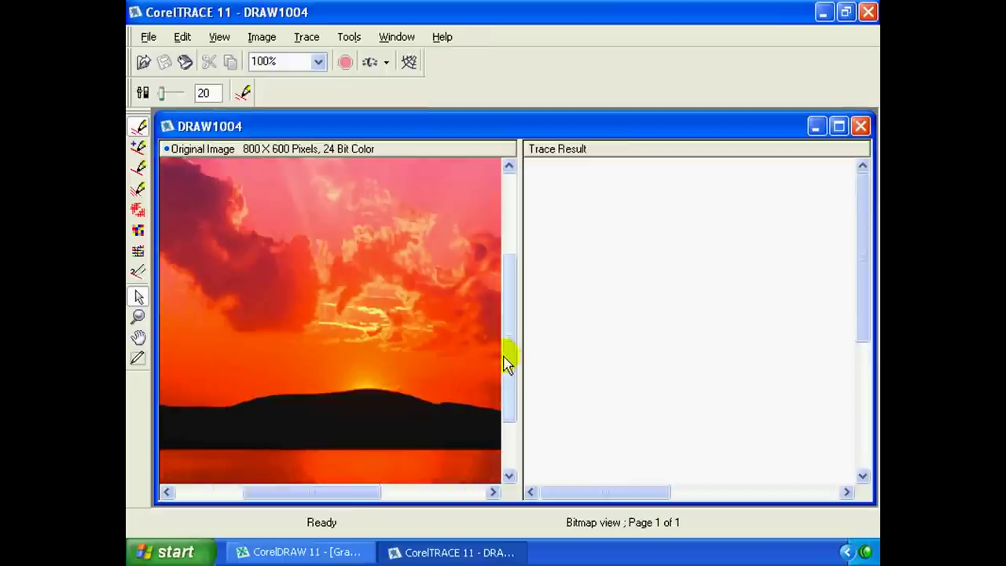
left_click_drag(505, 359, 509, 330)
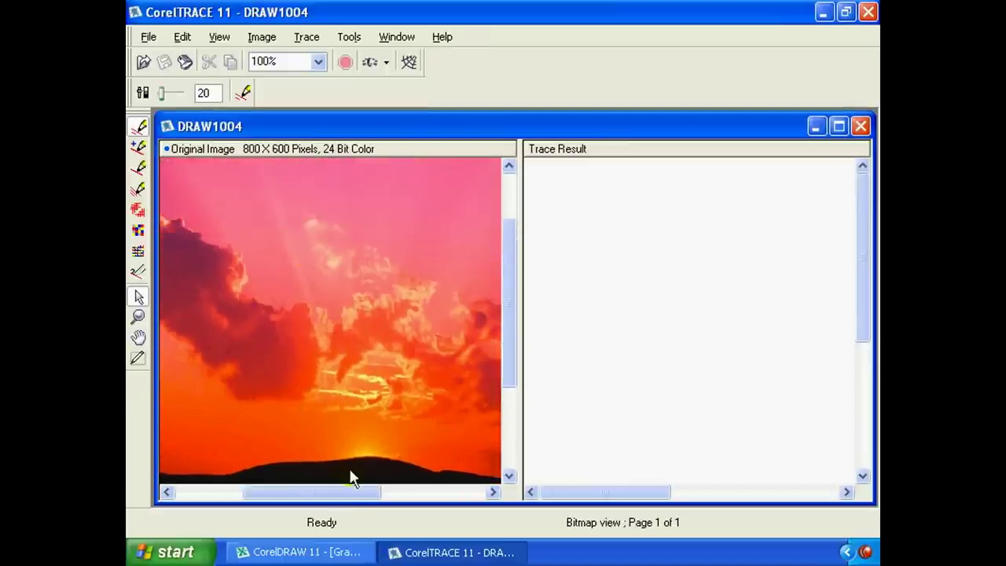
left_click(351, 377)
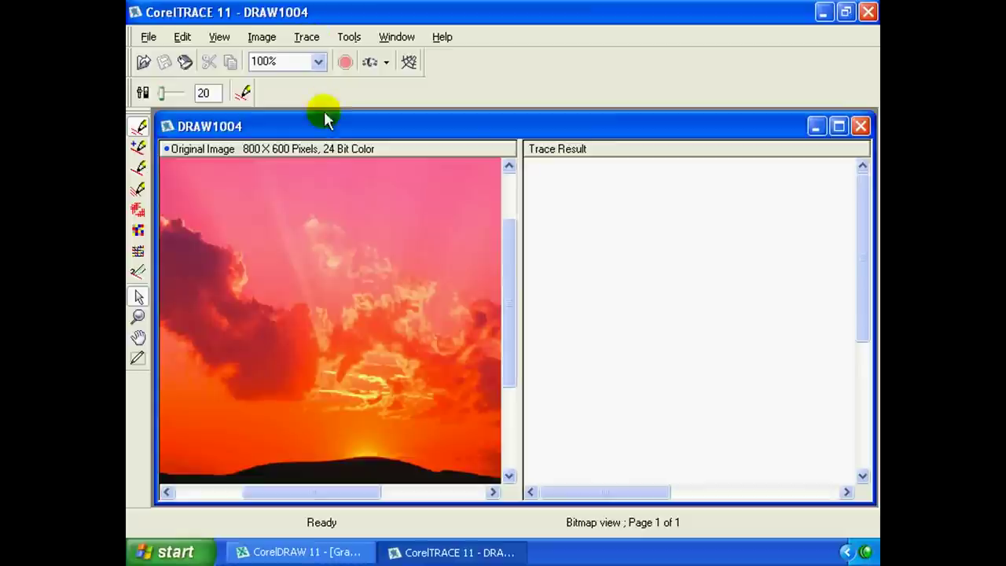
left_click(317, 51)
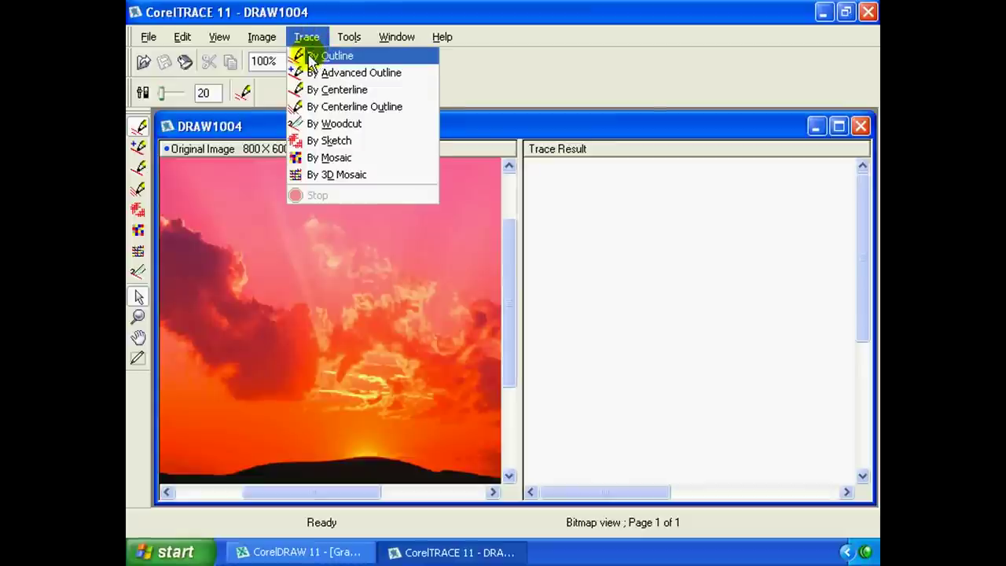
Trace the sunset by outline, inspect regions, and re-trace at accuracy 58.
left_click(318, 57)
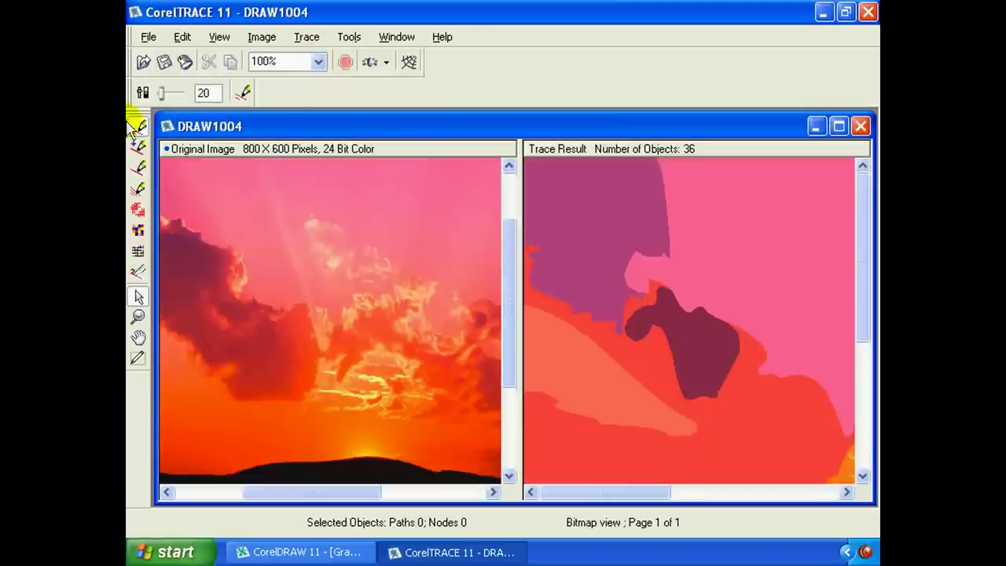
left_click(733, 368)
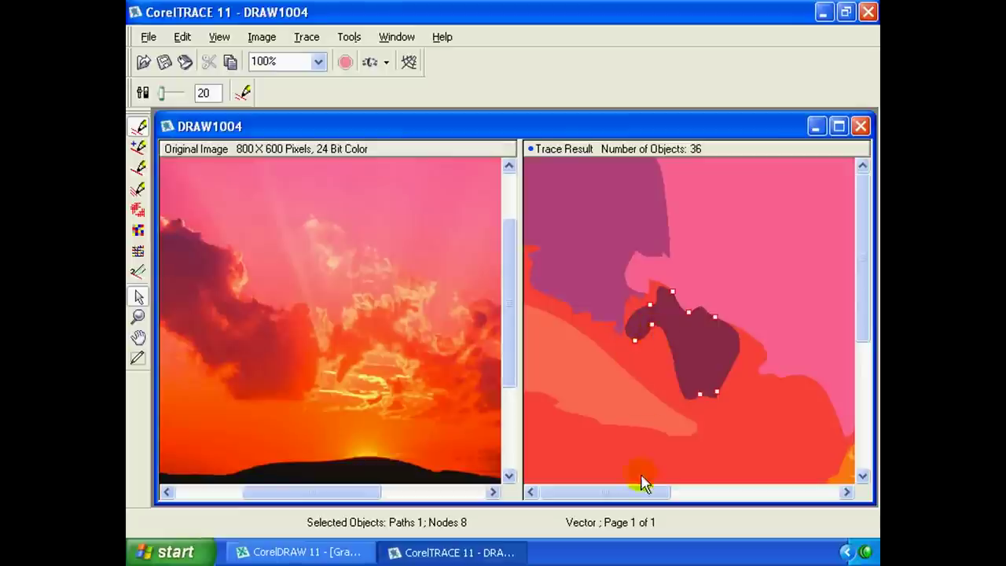
left_click(638, 378)
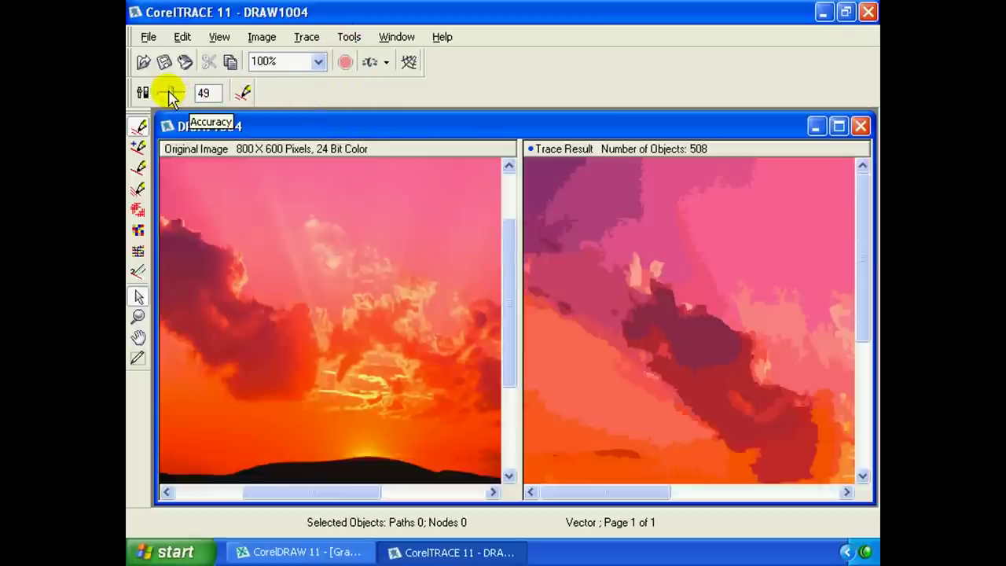
left_click_drag(176, 91, 175, 92)
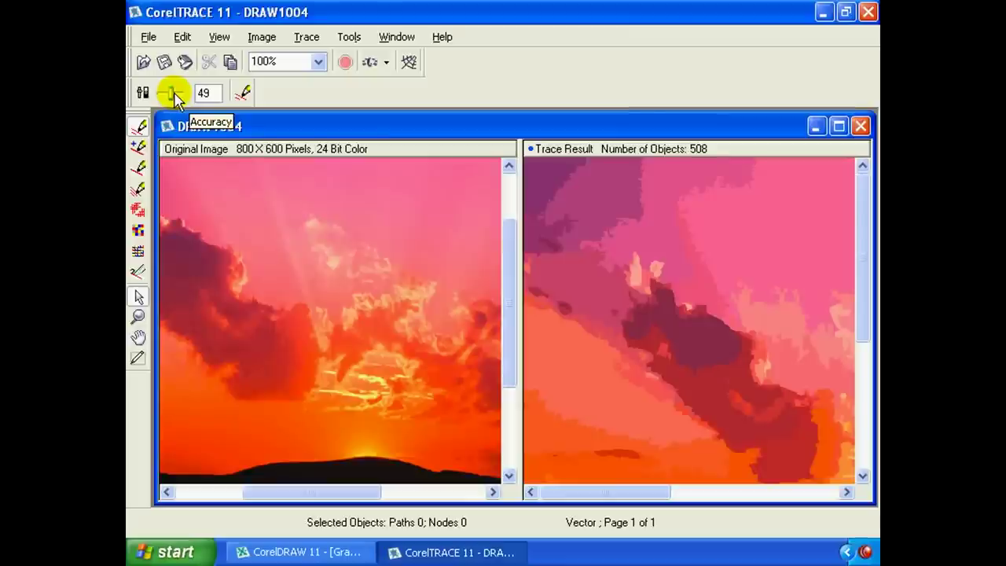
left_click_drag(175, 92, 178, 94)
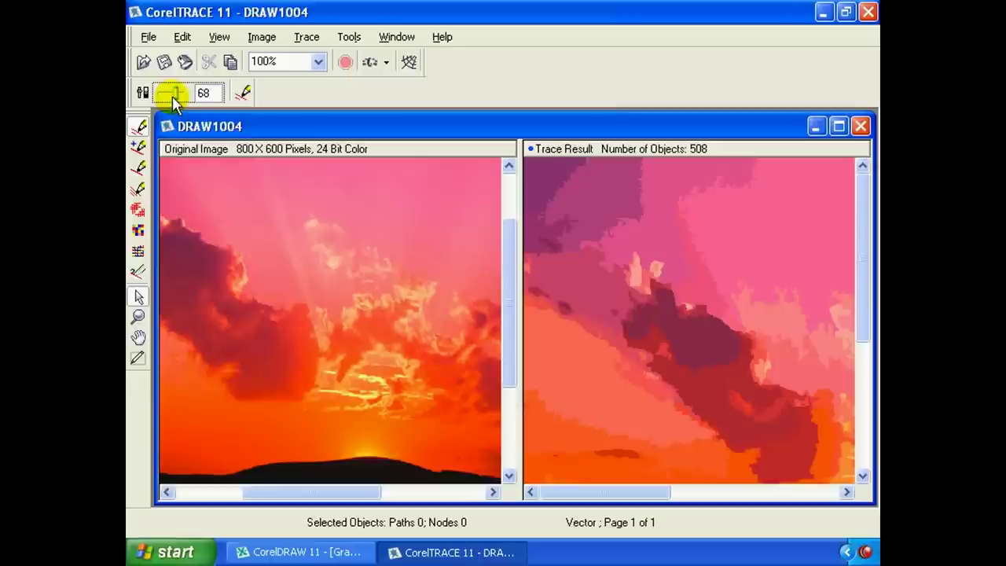
left_click_drag(172, 96, 175, 92)
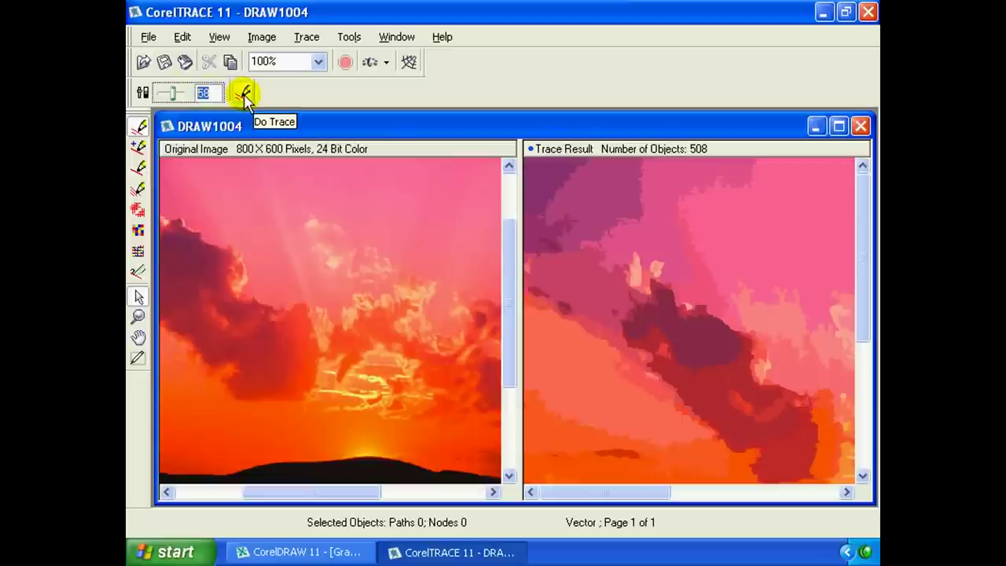
left_click(244, 94)
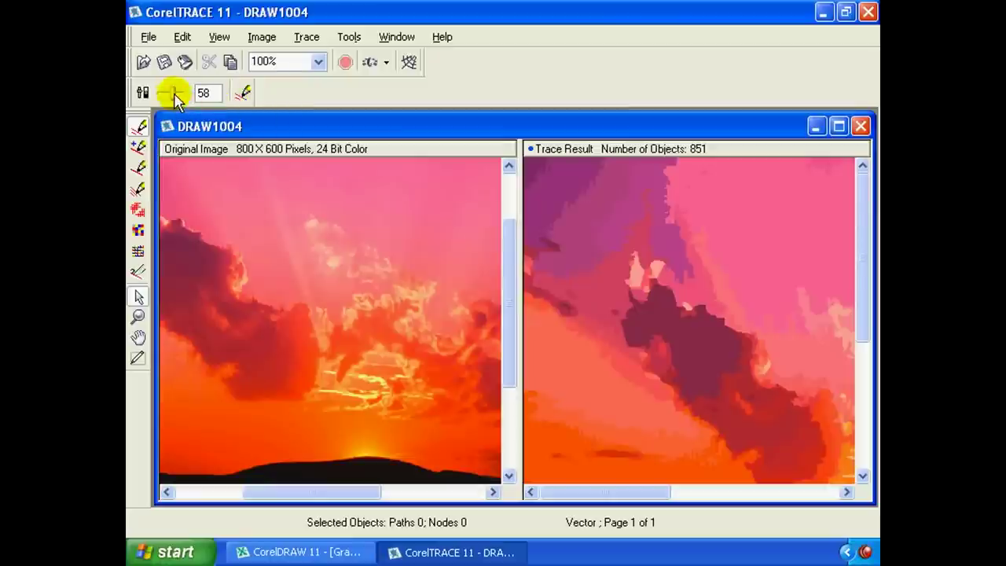
Raise the accuracy to 74 and re-trace, giving 1662 objects.
left_click_drag(173, 94, 184, 97)
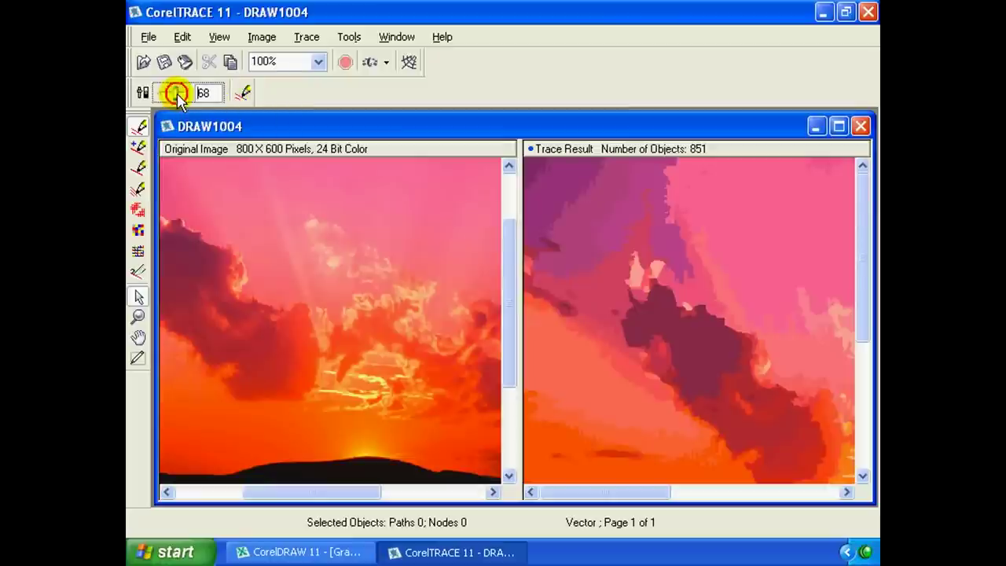
left_click(243, 94)
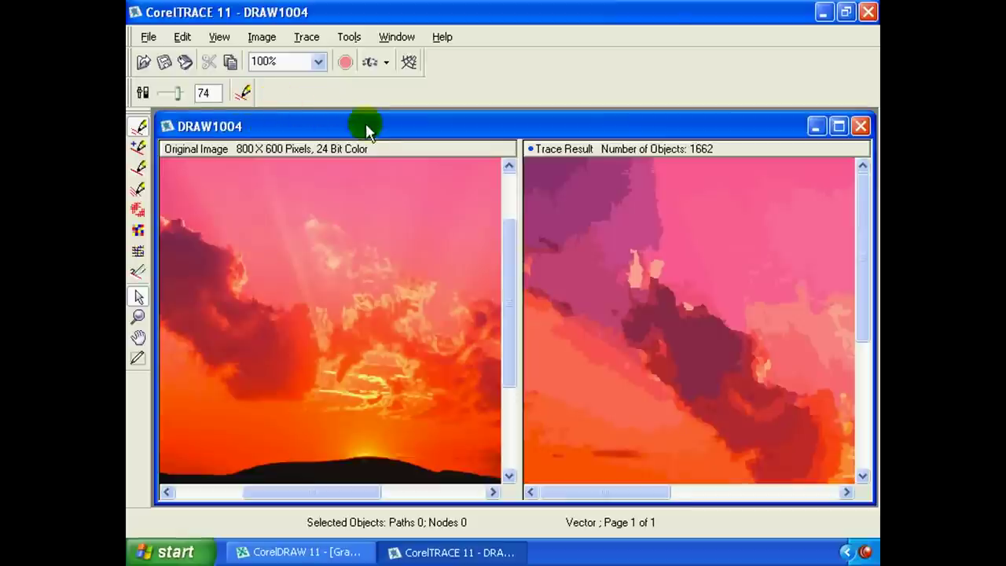
left_click_drag(366, 123, 291, 121)
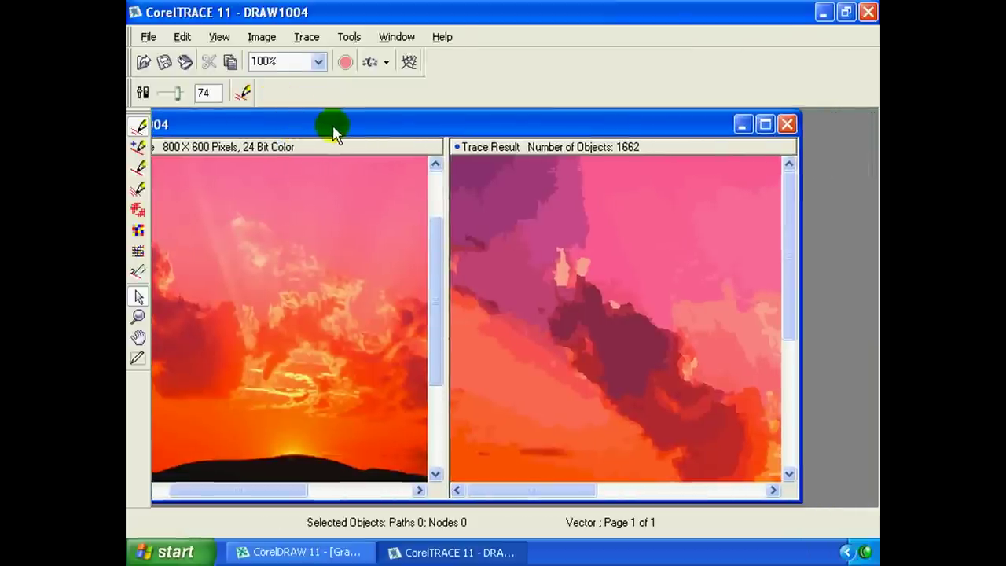
mouse_move(332, 131)
left_mouse_down()
mouse_move(267, 122)
mouse_move(288, 128)
left_mouse_up()
left_click(148, 37)
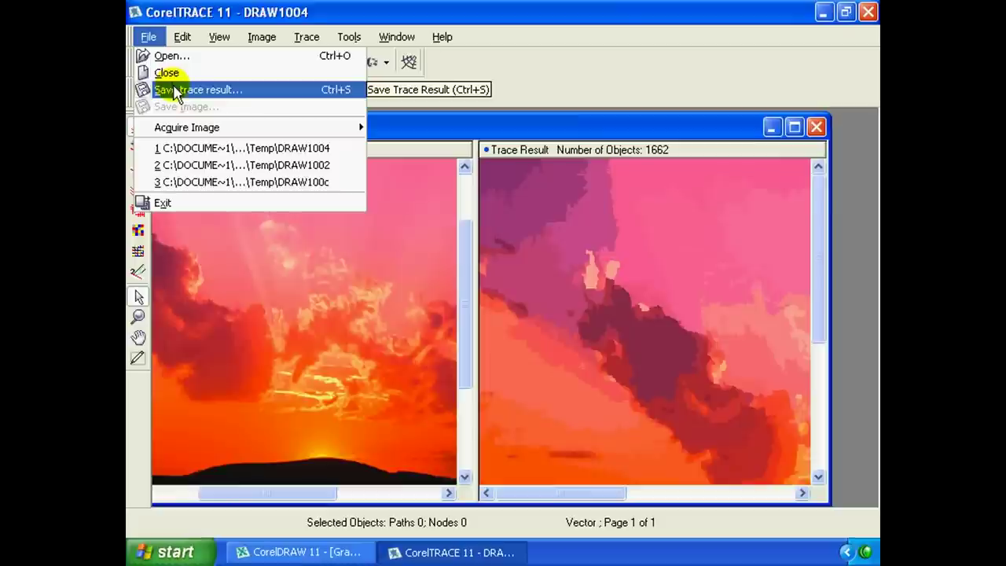
Start saving the trace and browse to the Desktop as the location.
left_click(170, 91)
left_click_drag(361, 94, 354, 130)
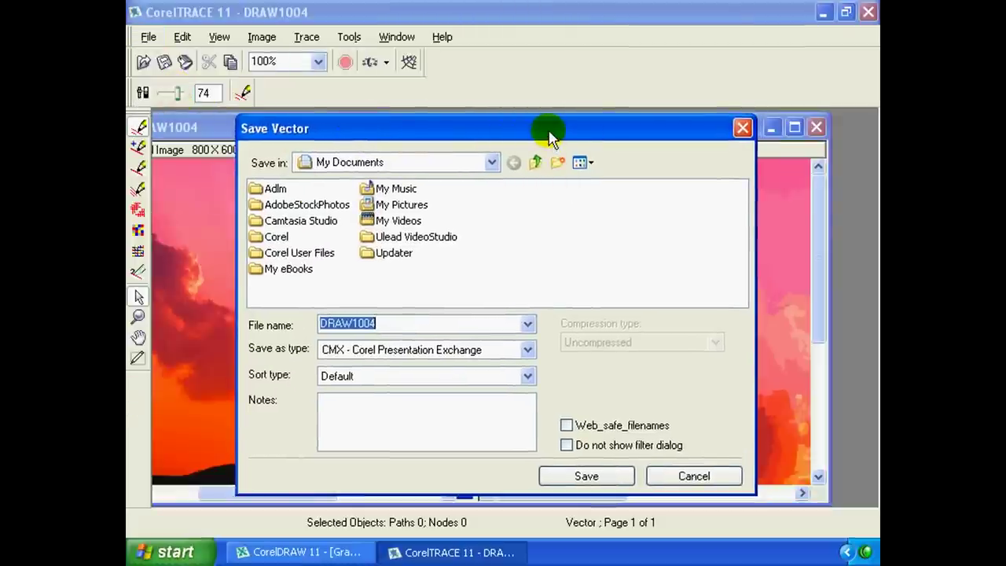
left_click_drag(545, 132, 546, 105)
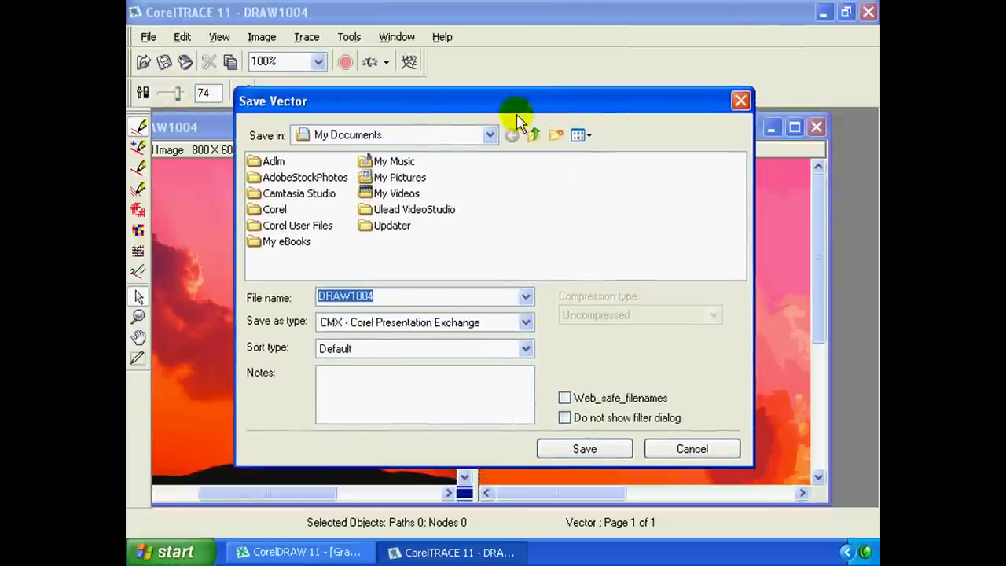
left_click(427, 135)
left_click(427, 135)
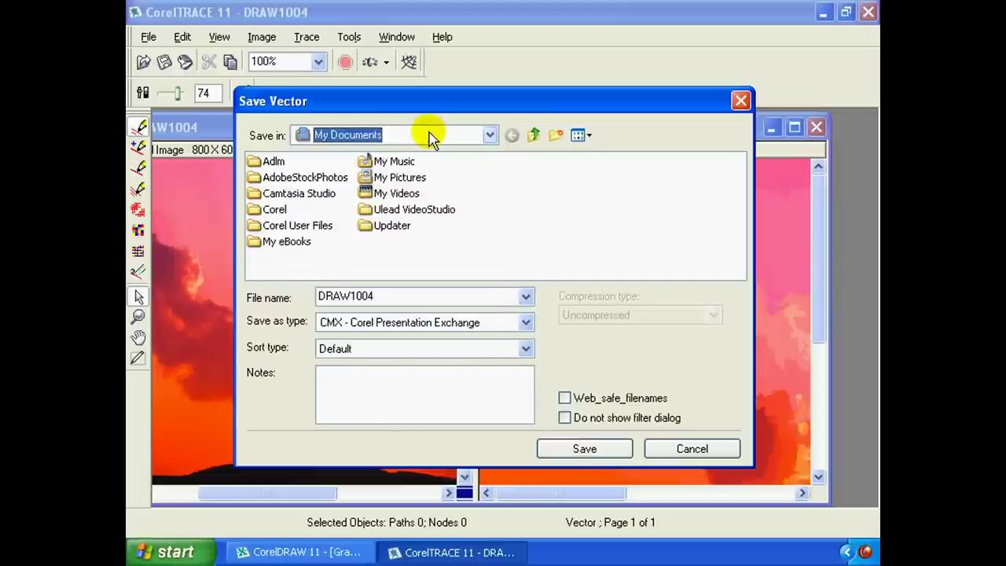
left_click(397, 135)
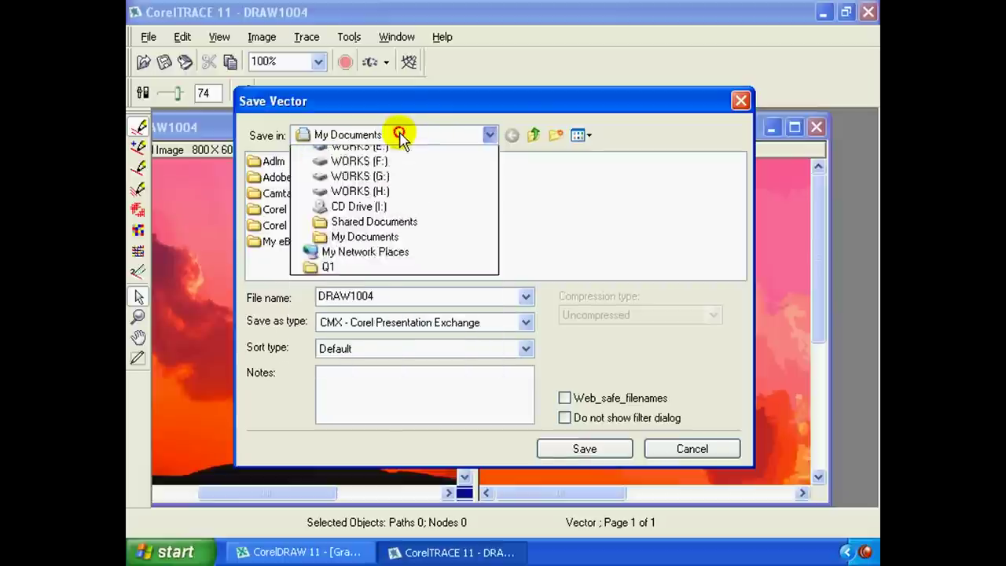
left_click(366, 153)
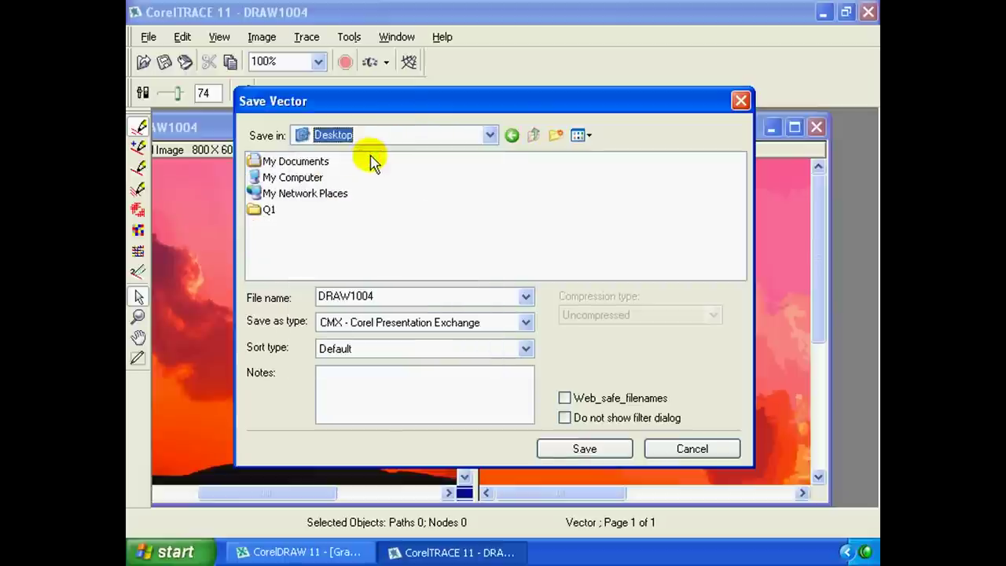
Save the trace as q1 in CMX format inside the Q1 folder.
double_click(442, 296)
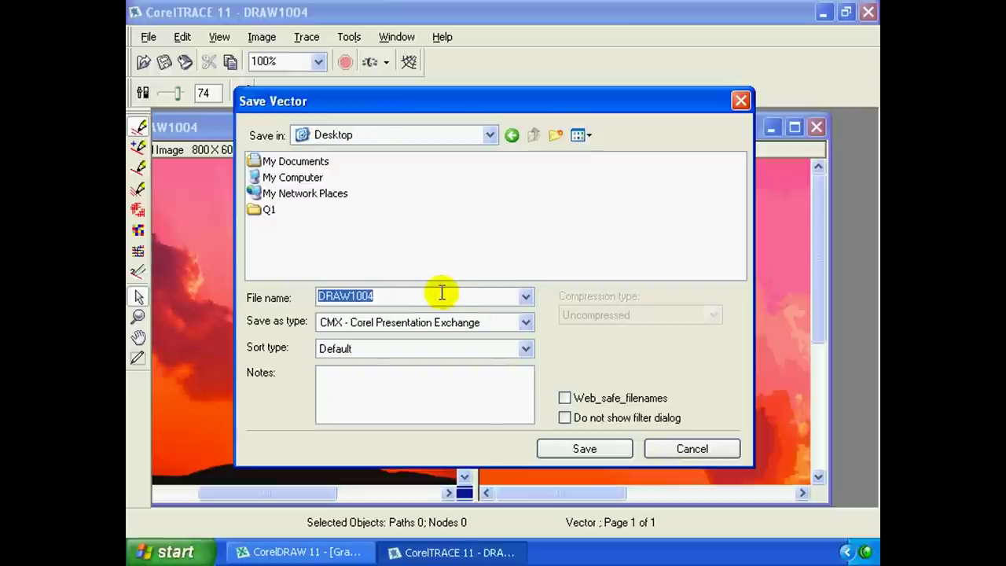
type("q")
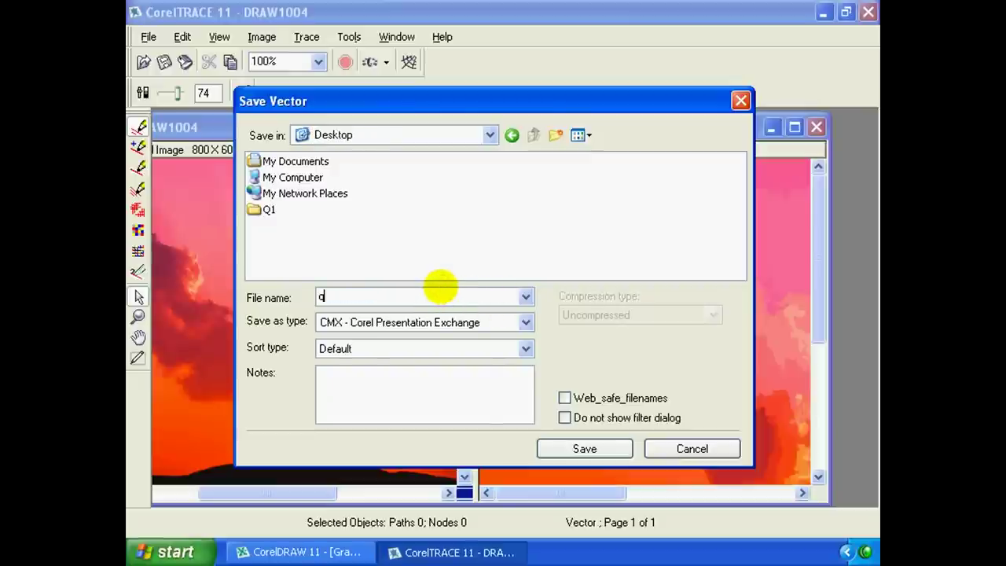
type("1")
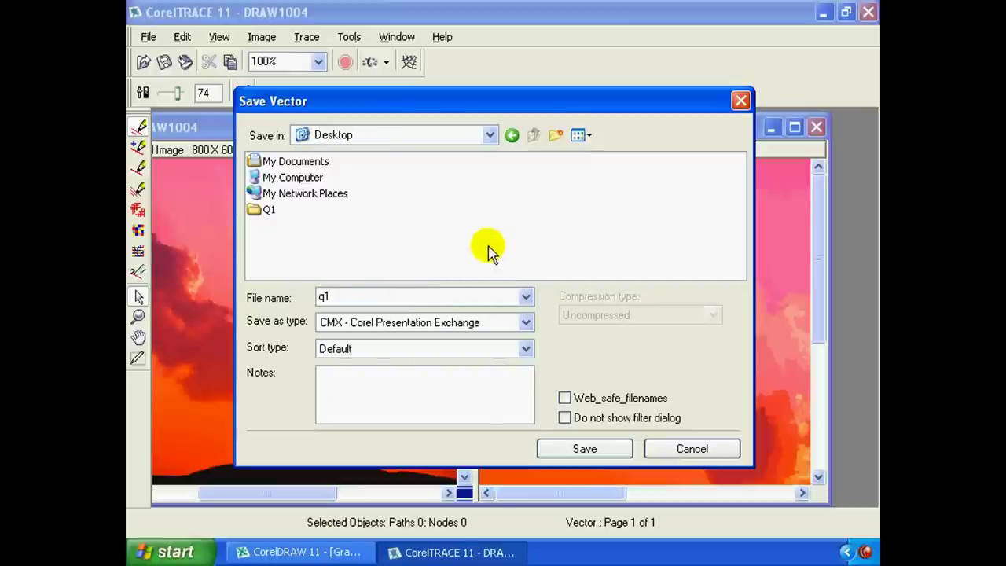
left_click(526, 322)
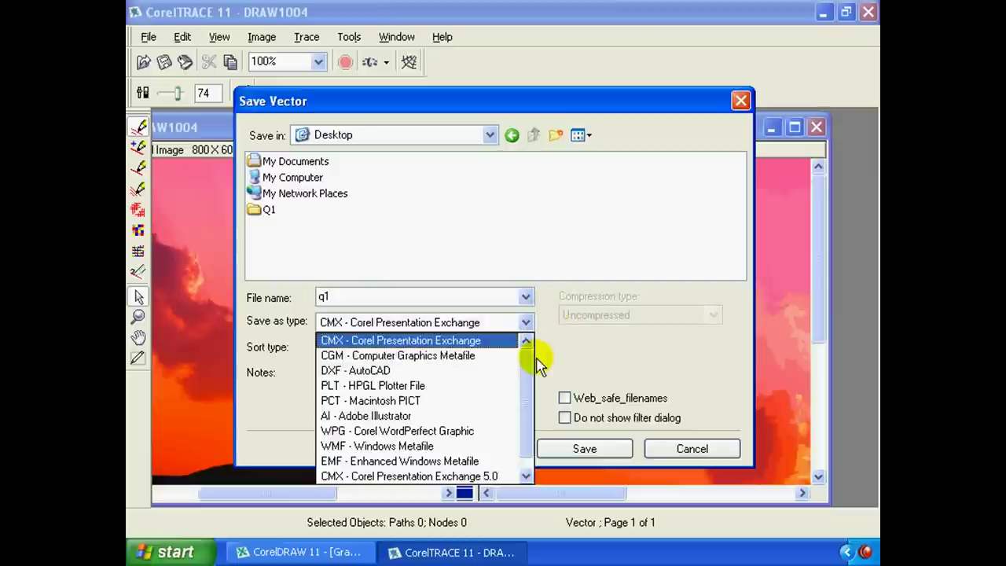
scroll(527, 393, "down", 1)
left_click(526, 340)
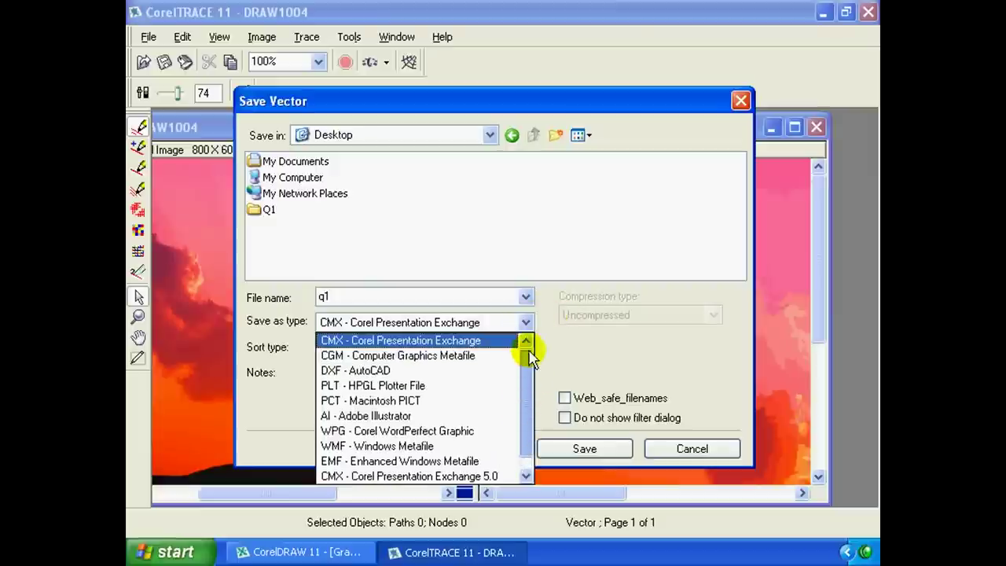
scroll(524, 324, "down", 2)
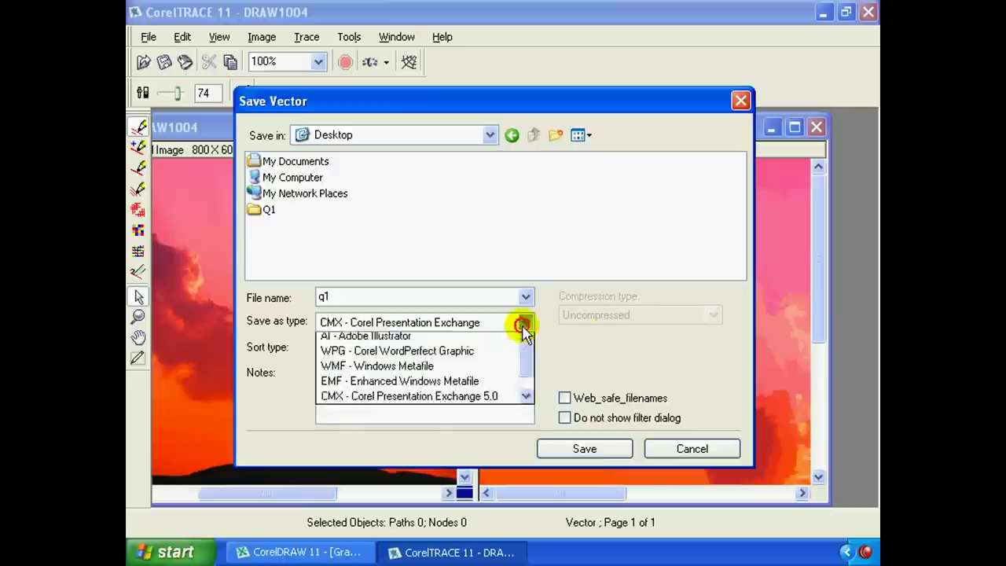
scroll(525, 330, "up", 2)
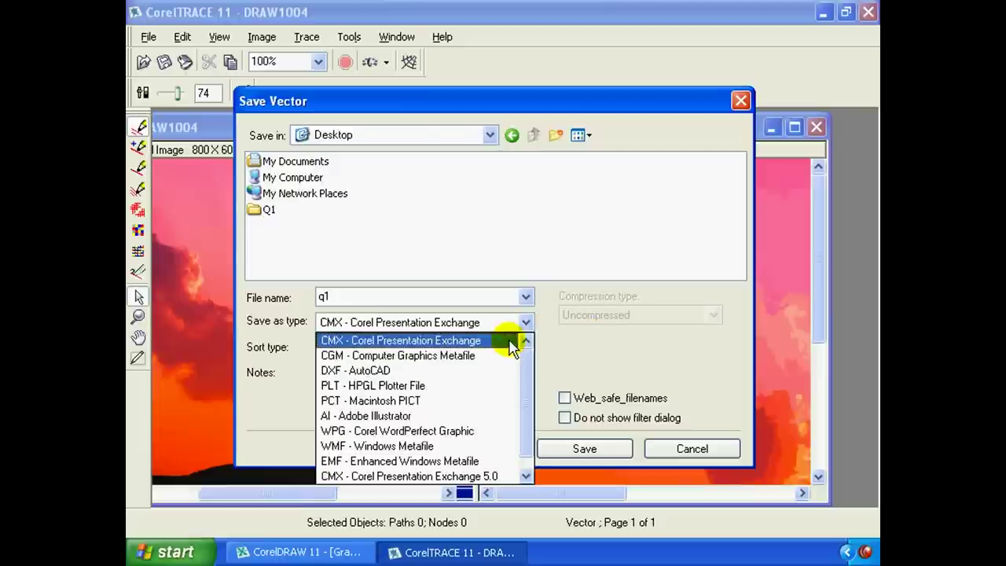
left_click(512, 346)
left_click(592, 451)
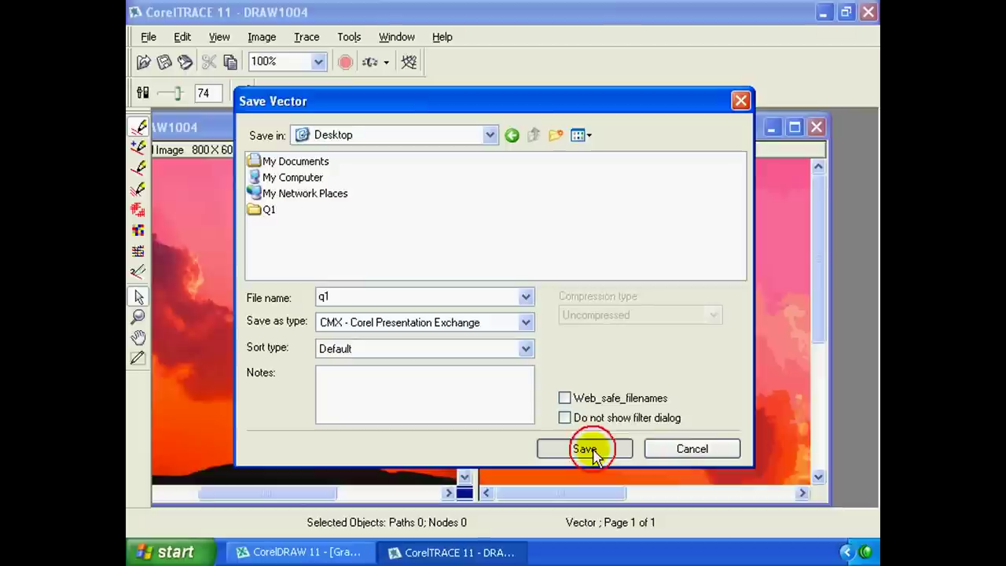
left_click(584, 449)
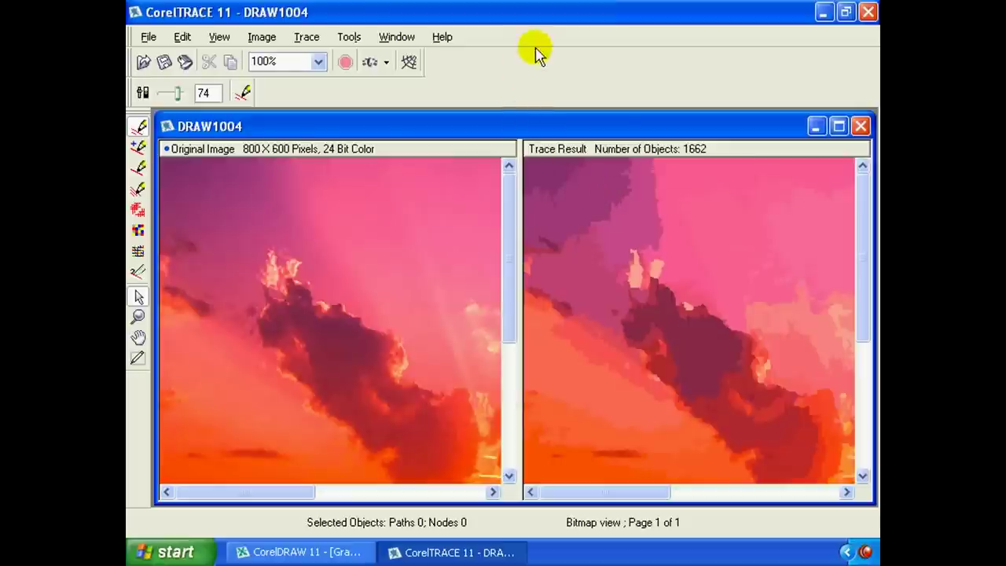
Close CorelTRACE and save the changes so the 1662-object traced sunset lands on the page.
left_click(868, 12)
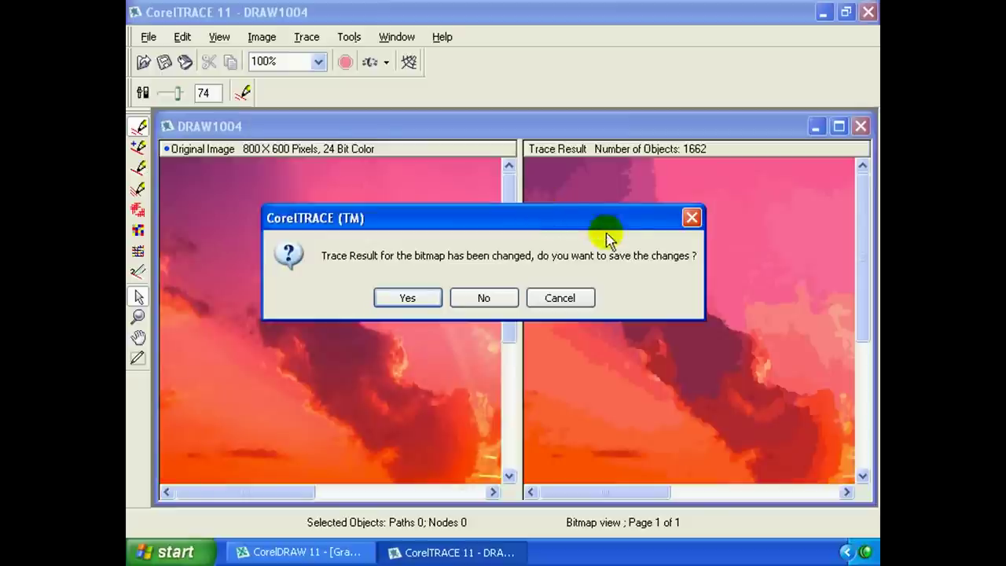
left_click_drag(557, 214, 554, 226)
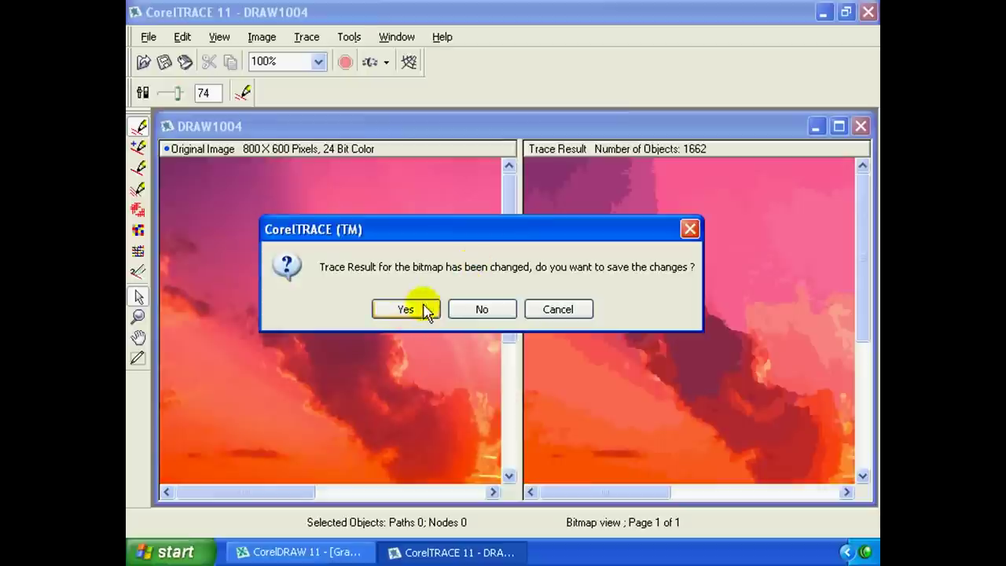
left_click(406, 311)
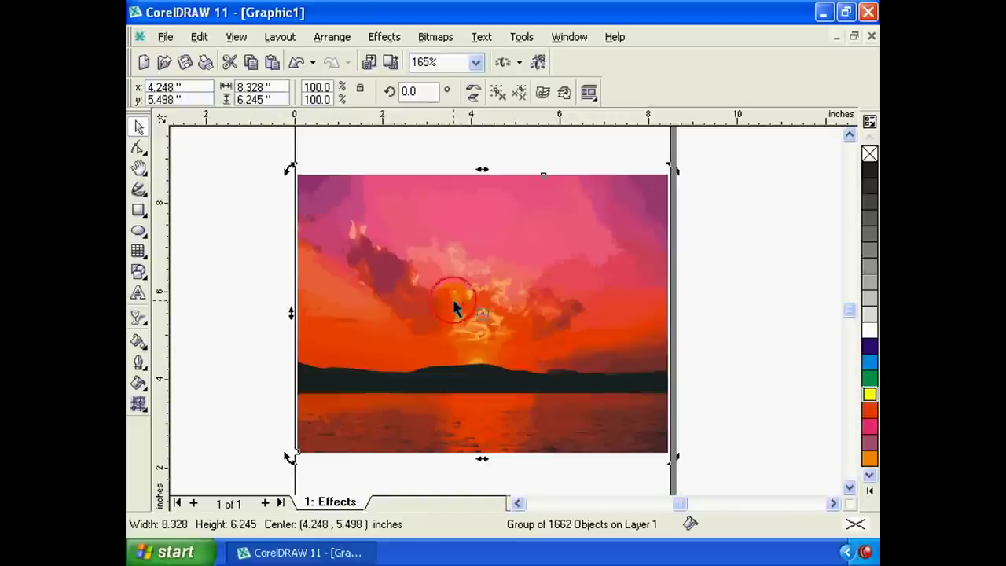
Zoom in on the traced sunset group and back out to inspect it.
scroll(488, 301, "up", 2)
scroll(488, 301, "up", 2)
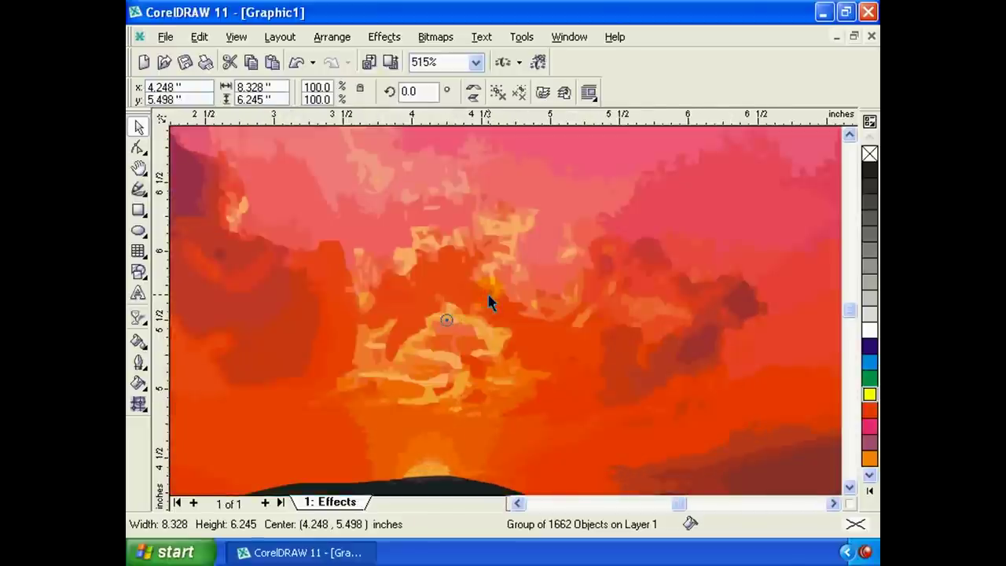
scroll(488, 301, "down", 1)
scroll(488, 301, "up", 2)
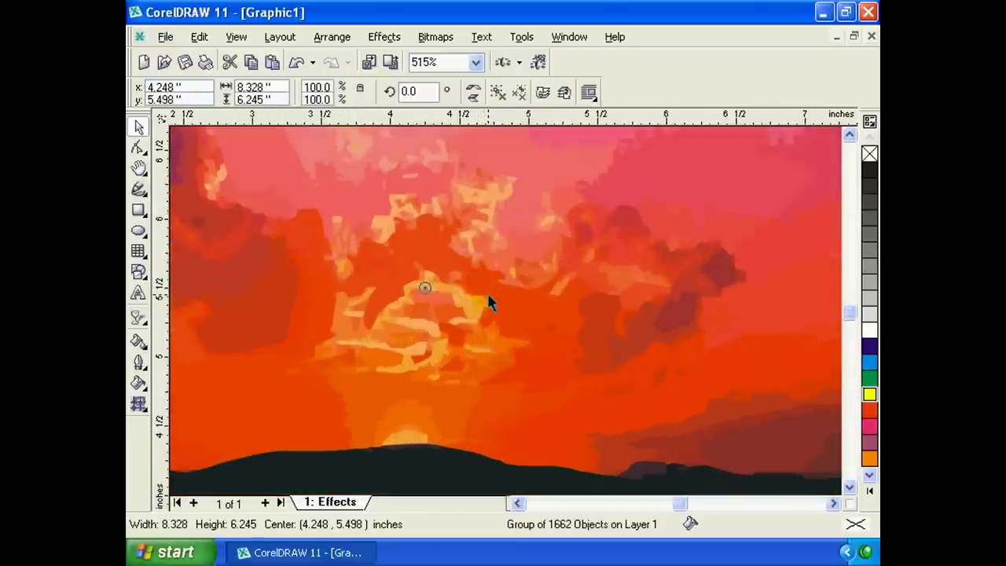
scroll(487, 302, "down", 3)
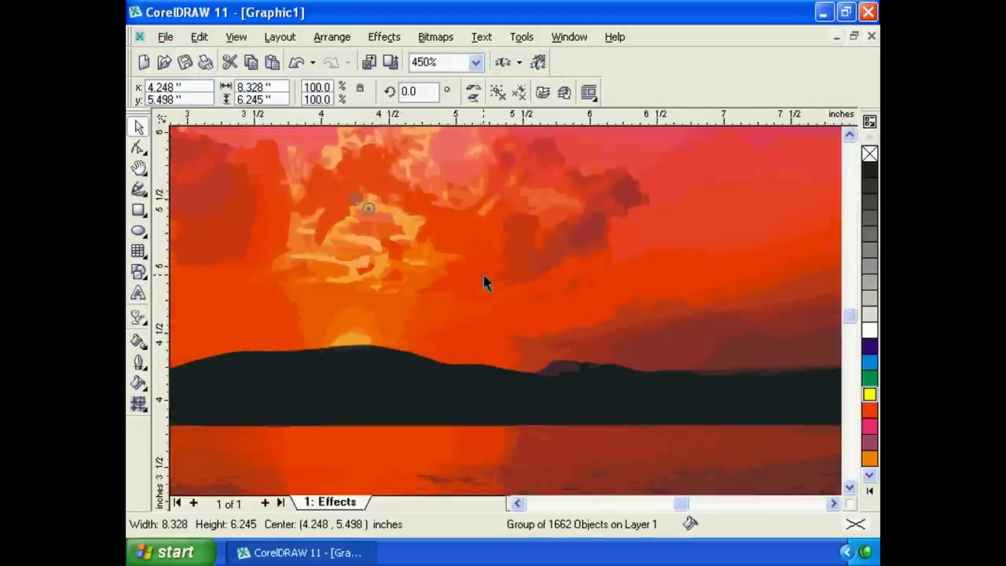
Select the original RGB sunset bitmap and bring up the Bitmaps menu.
left_click(537, 258)
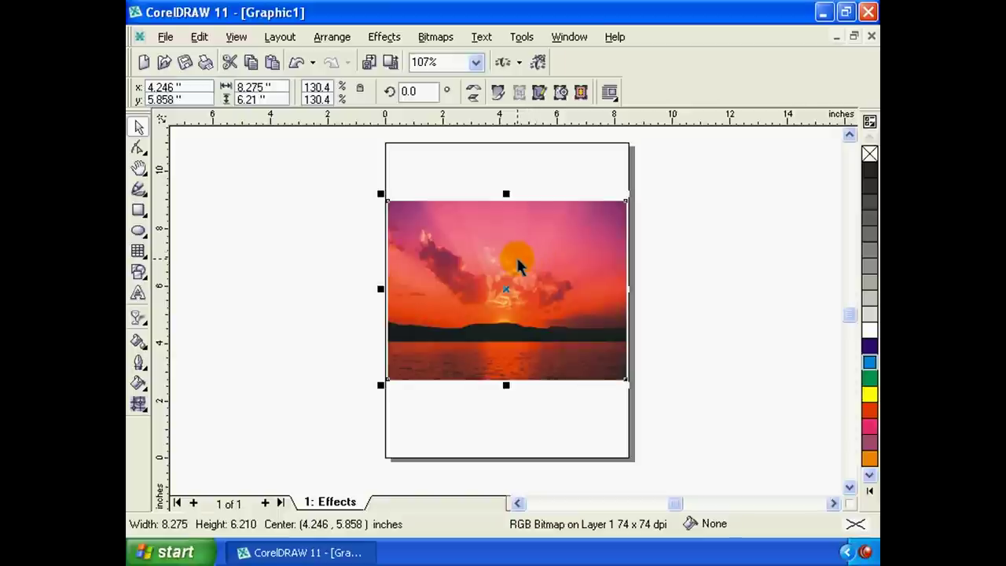
left_click(498, 256)
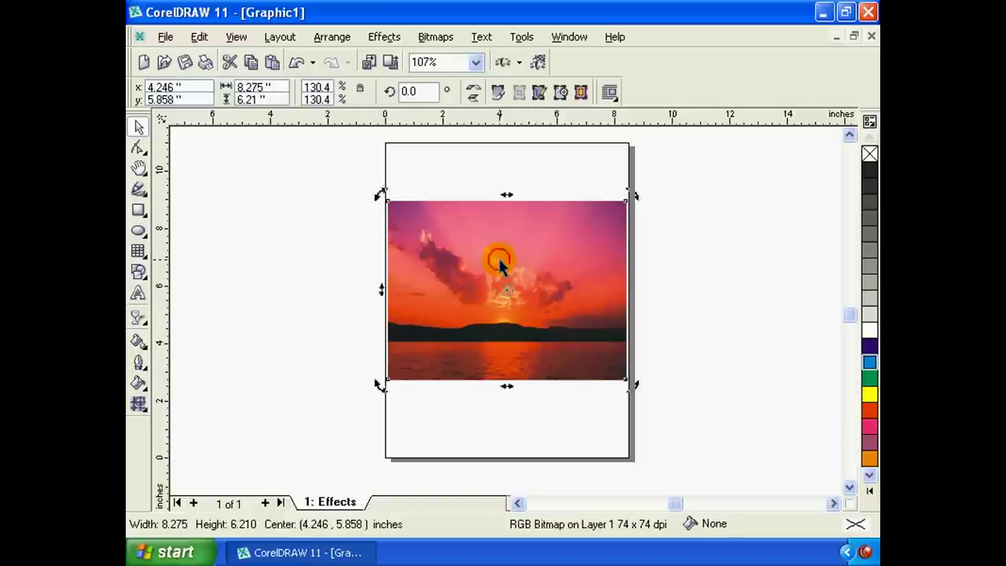
left_click(434, 37)
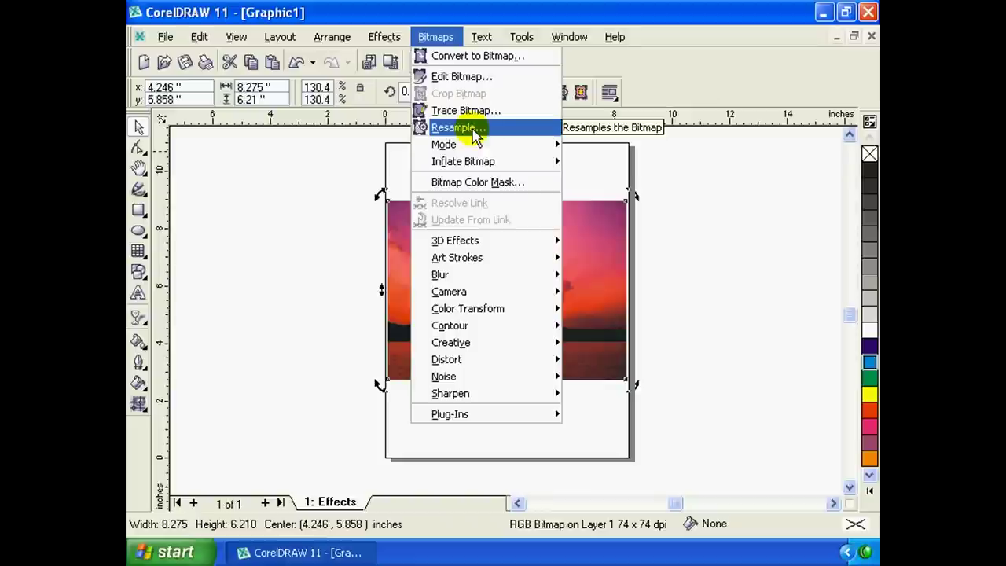
In Resample, set the photo height to 8 inches (width 10.6608, 130%).
left_click(474, 128)
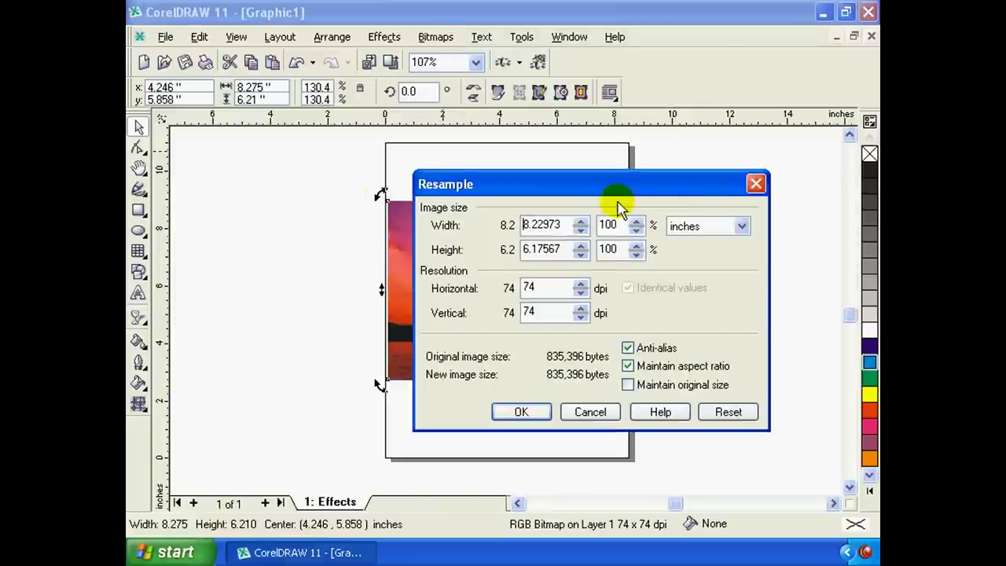
left_click_drag(601, 187, 659, 165)
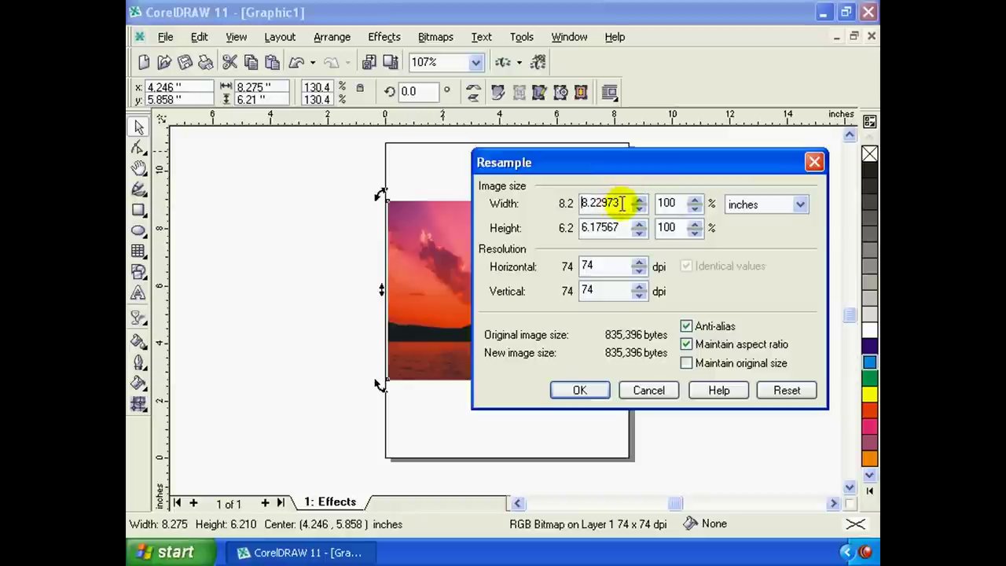
mouse_move(581, 204)
left_mouse_down()
mouse_move(621, 204)
mouse_move(542, 221)
left_mouse_up()
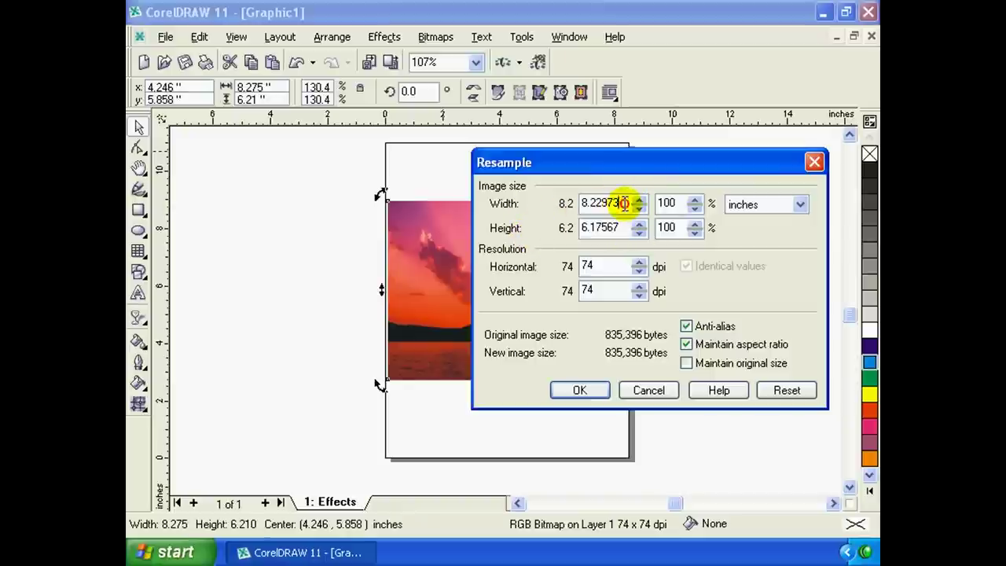
left_click_drag(628, 203, 511, 203)
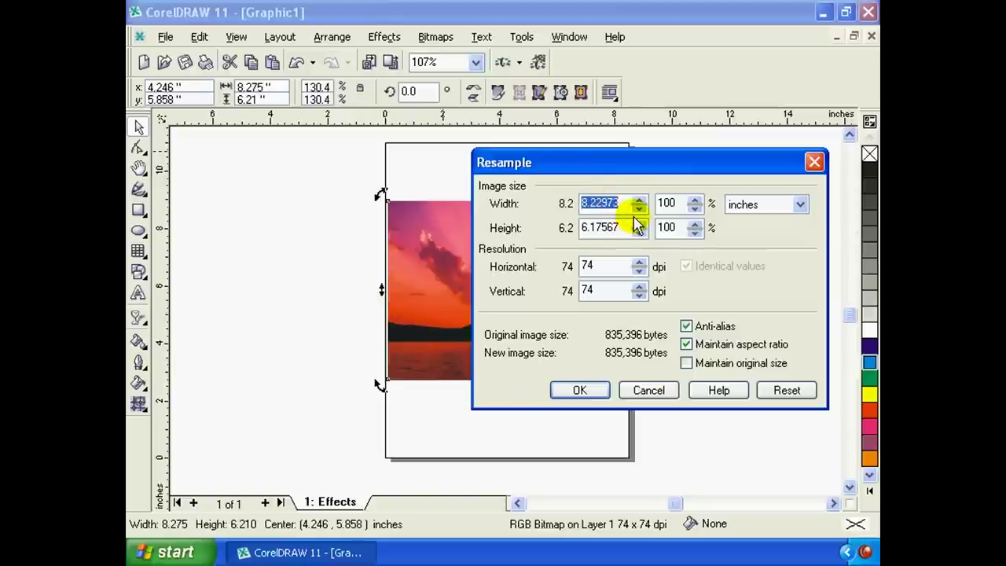
double_click(625, 227)
type("8")
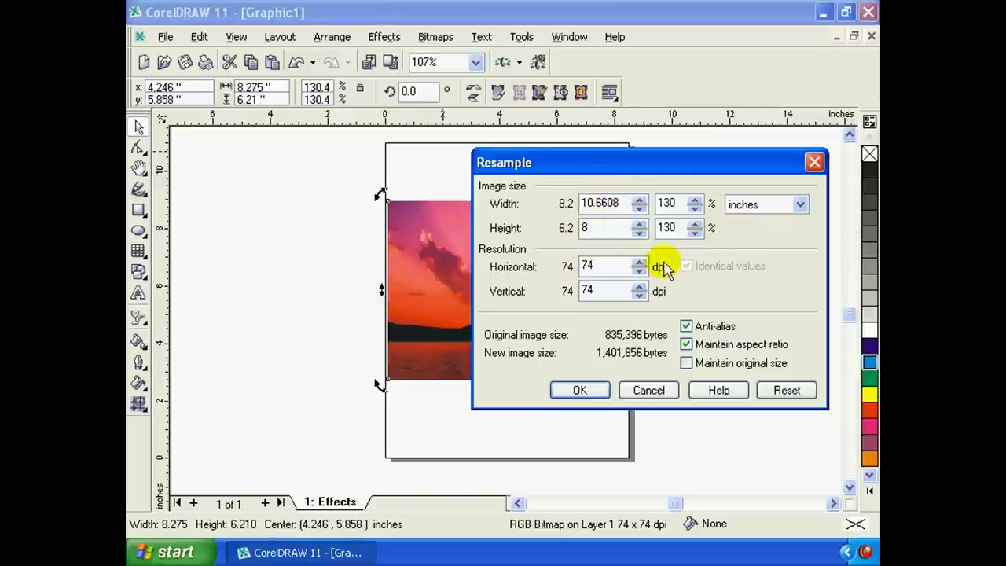
Set the horizontal and vertical resample resolution to 200 dpi.
mouse_move(652, 167)
left_mouse_down()
mouse_move(651, 189)
mouse_move(655, 178)
left_mouse_up()
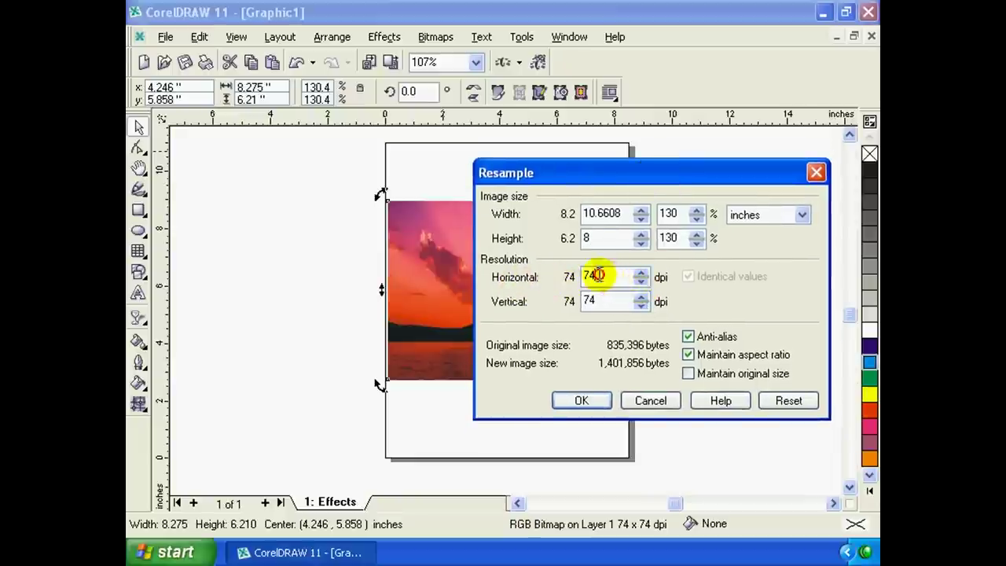
left_click_drag(601, 277, 532, 276)
left_click_drag(601, 301, 532, 301)
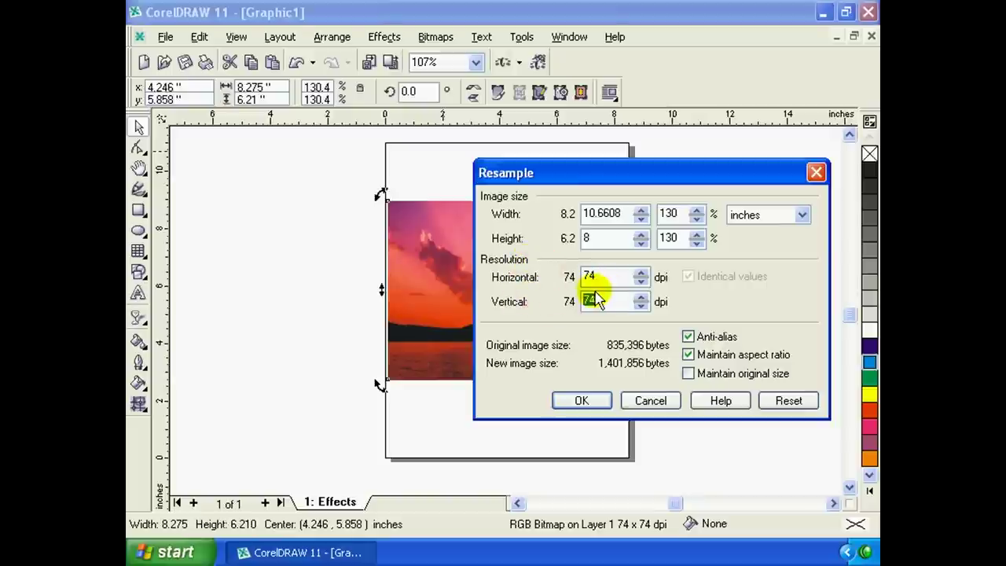
left_click_drag(590, 275, 556, 275)
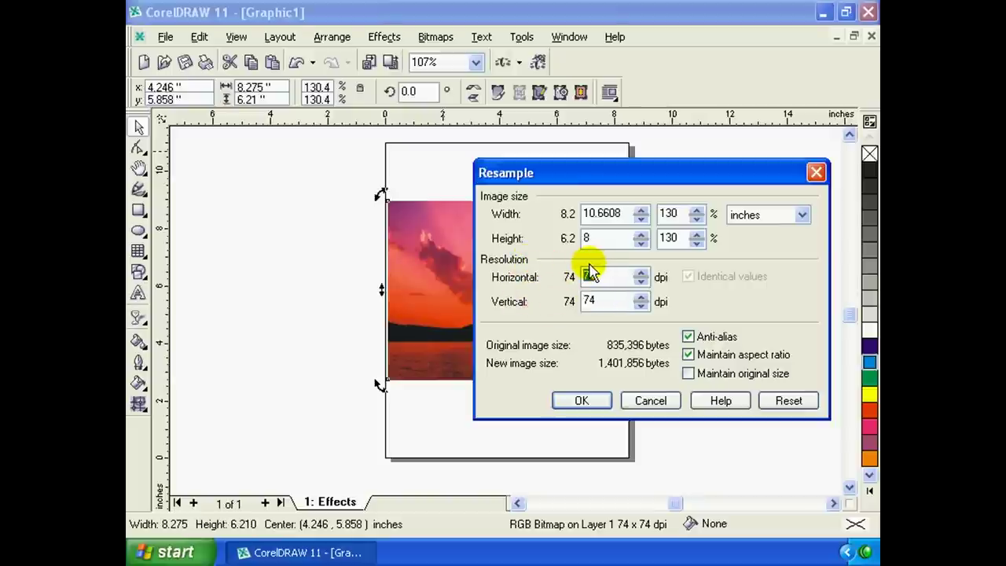
type("4")
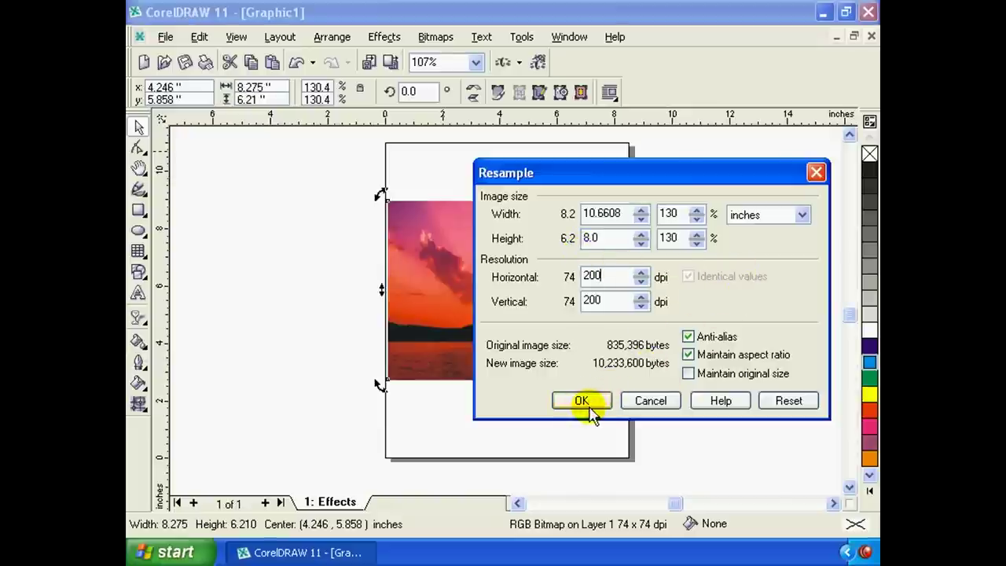
left_click_drag(575, 168, 588, 166)
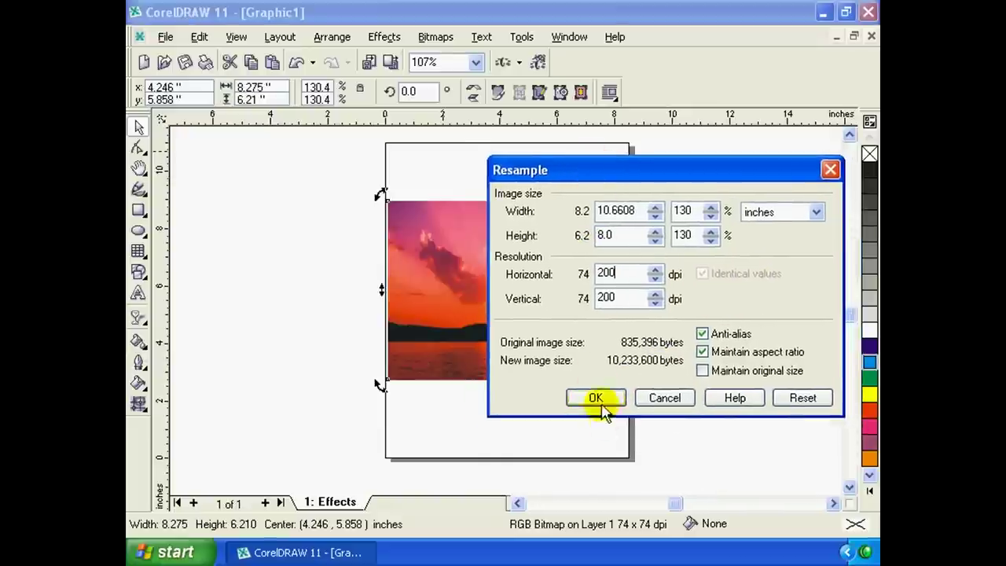
Confirm the 200 dpi resample and enlarge the photo from its top-right corner.
left_click(596, 399)
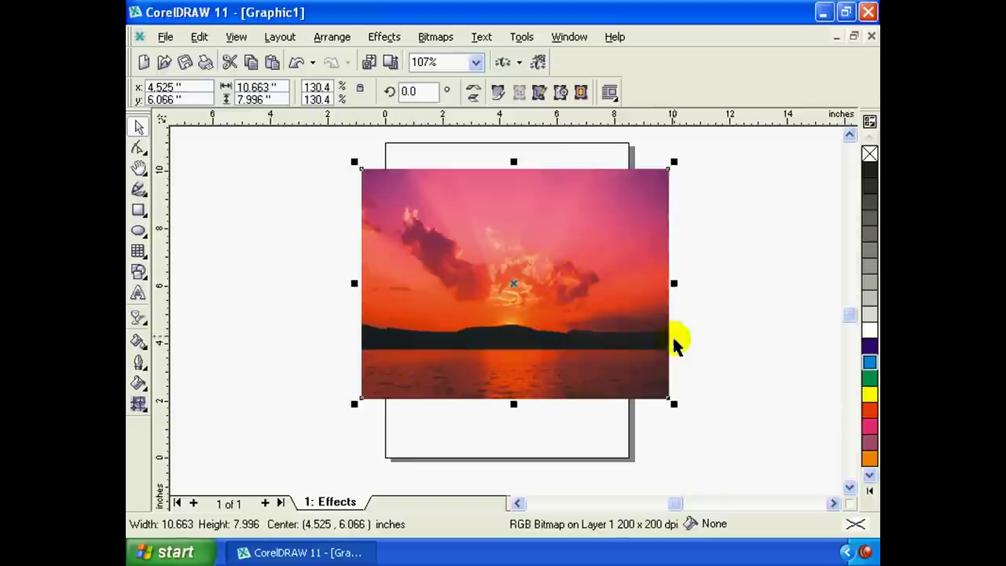
left_click_drag(673, 160, 680, 160)
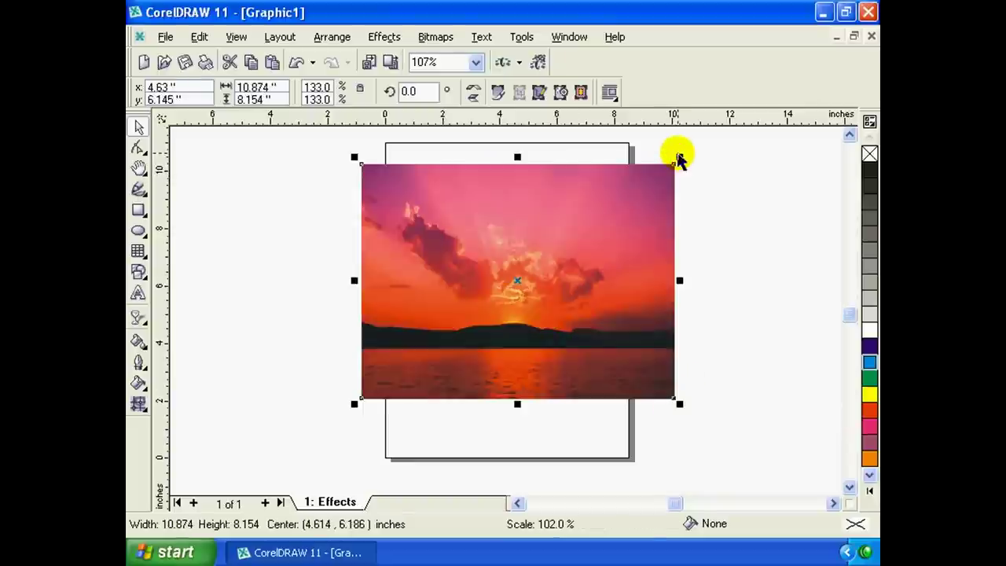
left_click_drag(601, 285, 590, 288)
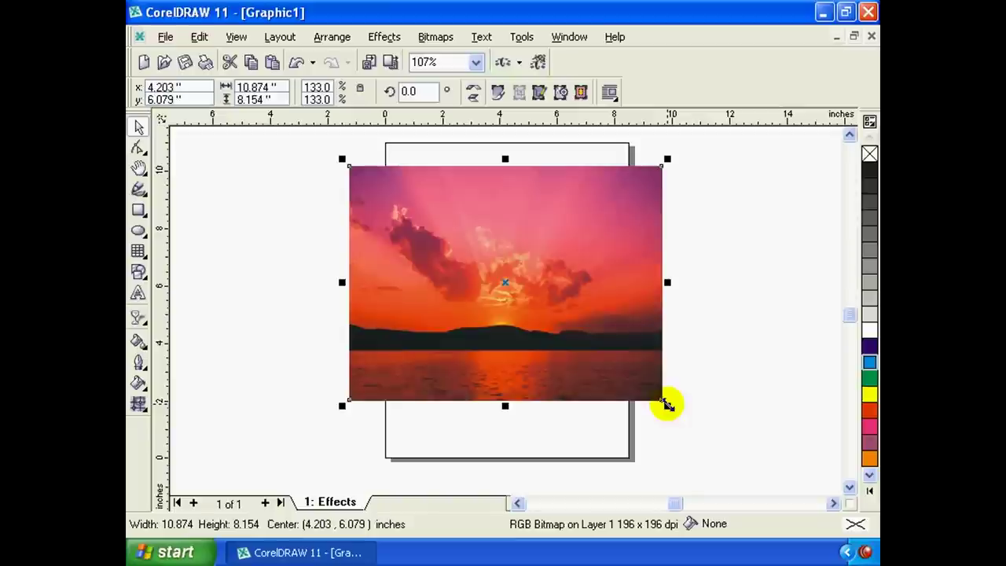
left_click(703, 344)
left_click(507, 296)
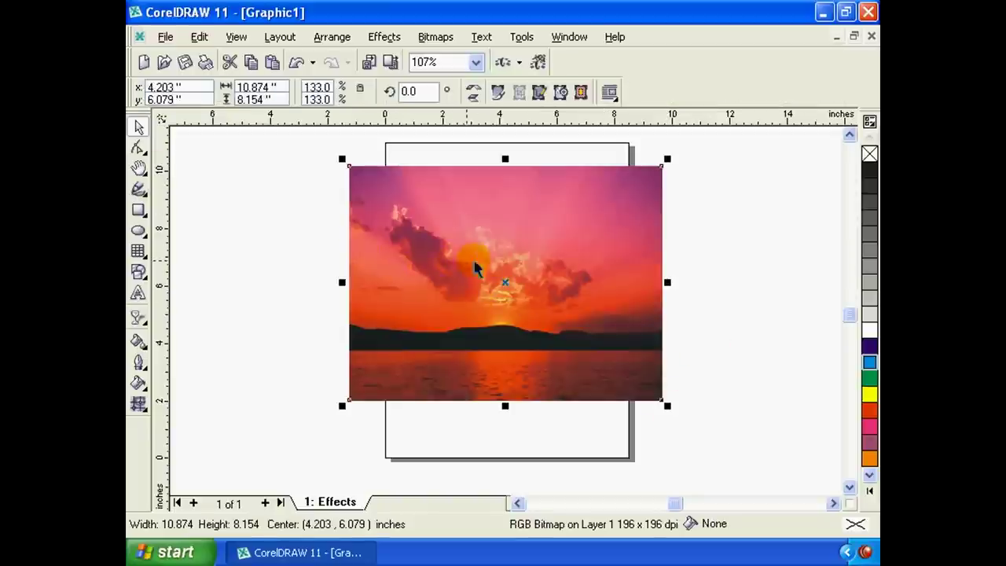
Move the sunset photo down-left, reselect it, and show the Bitmaps menu.
left_click(529, 265)
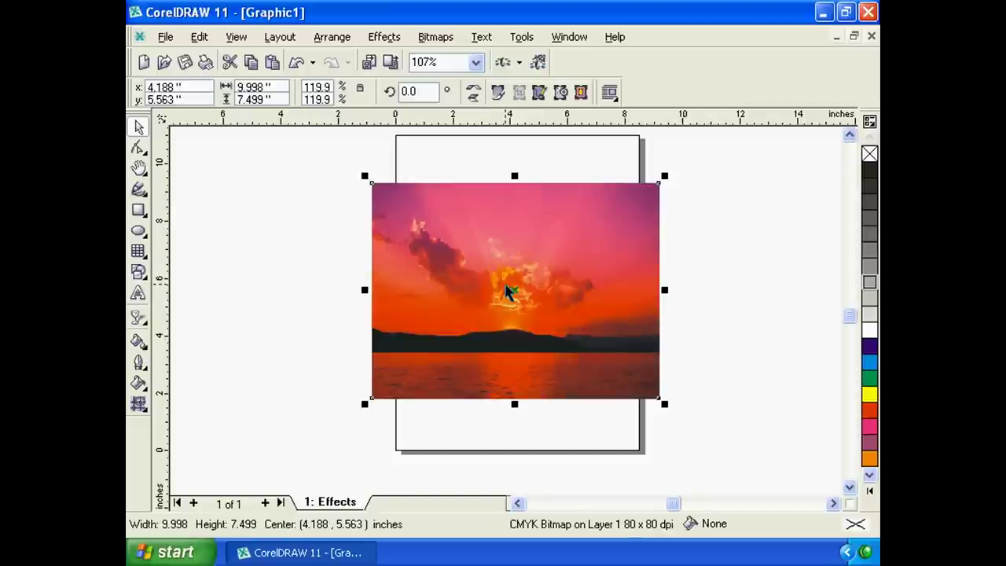
left_click(490, 272)
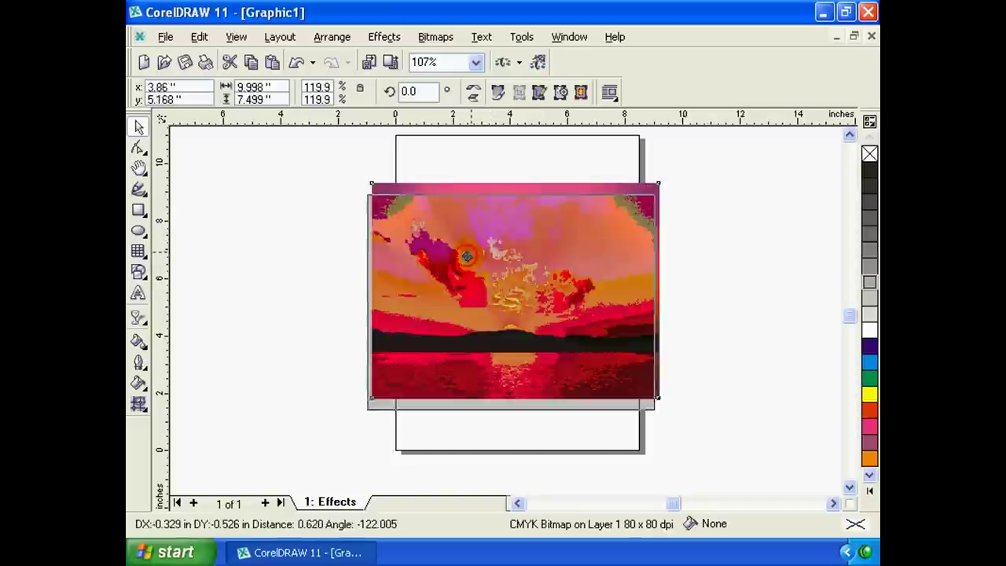
left_click_drag(476, 240, 469, 256)
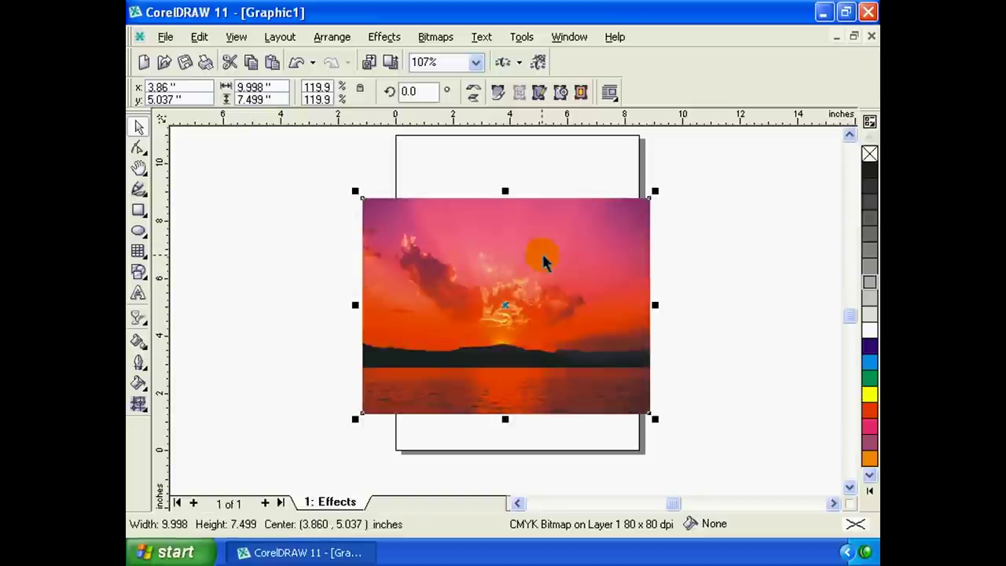
left_click(717, 267)
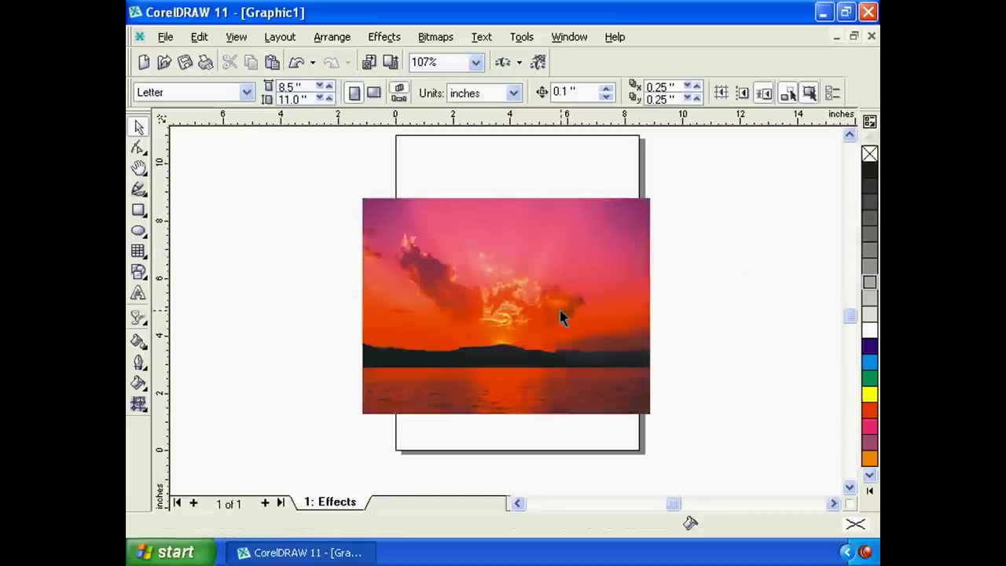
left_click(494, 267)
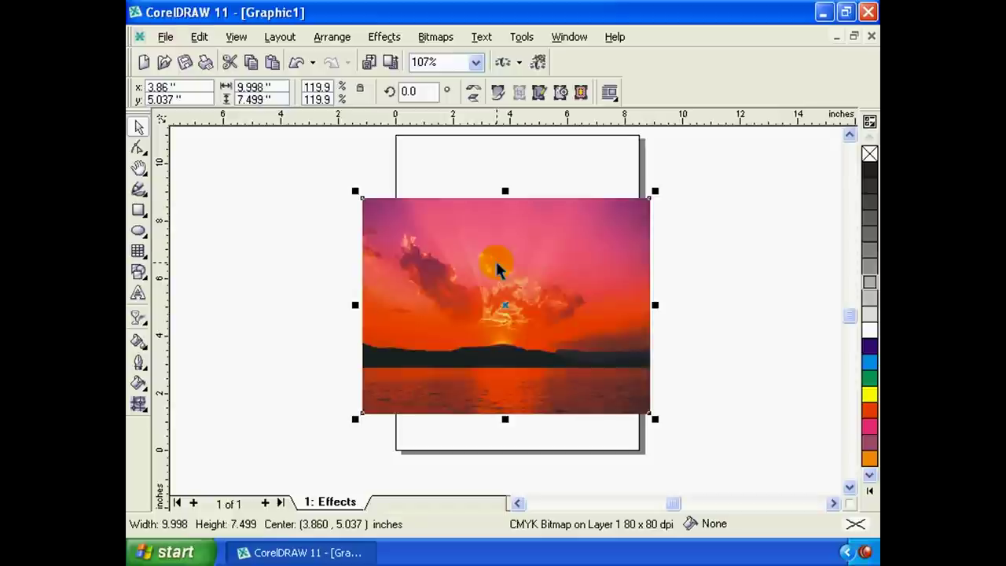
left_click(438, 37)
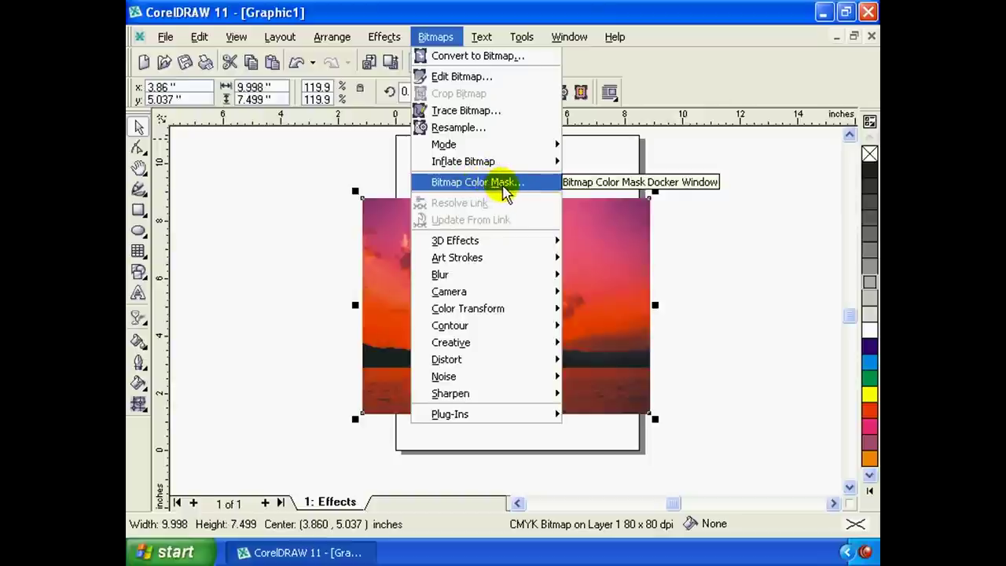
Open Bitmap Color Mask, shift the photo left, and set the mask to Show Colors.
left_click(503, 184)
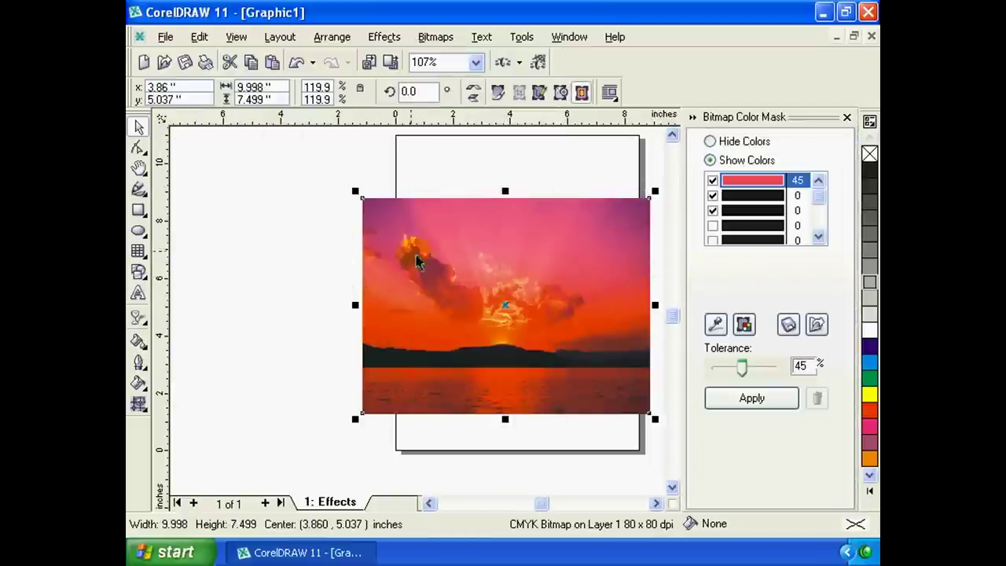
left_click_drag(464, 284, 436, 277)
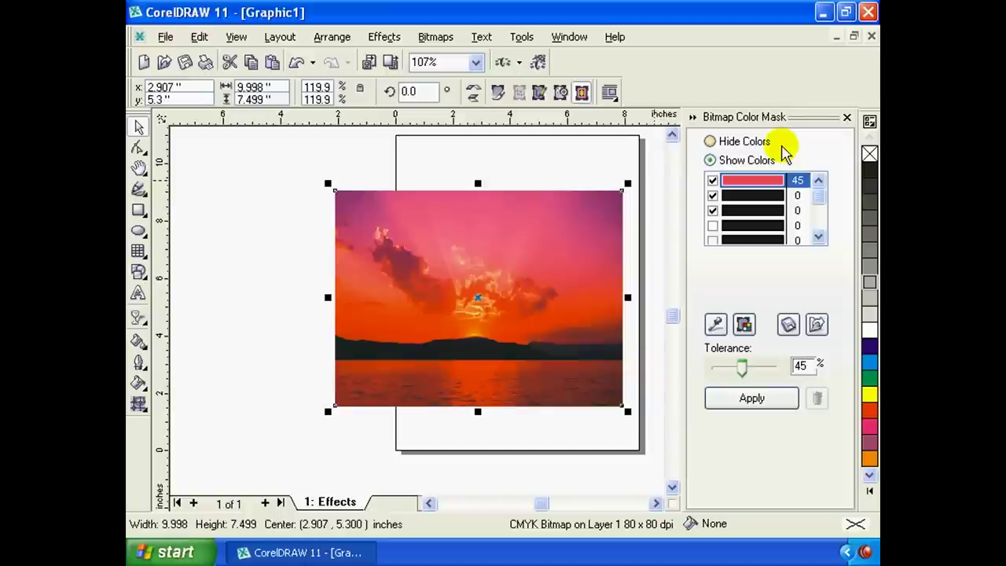
left_click(753, 145)
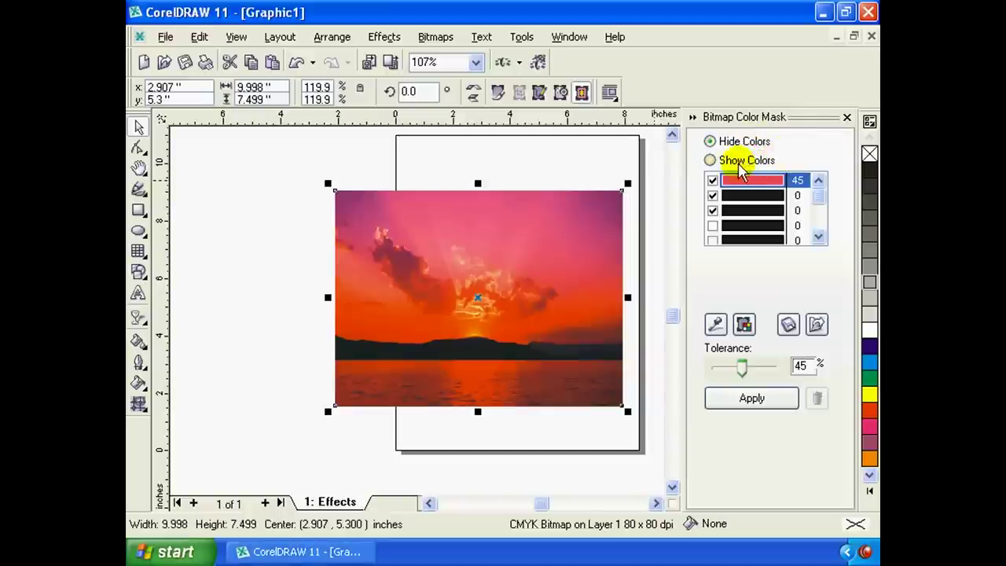
left_click(711, 160)
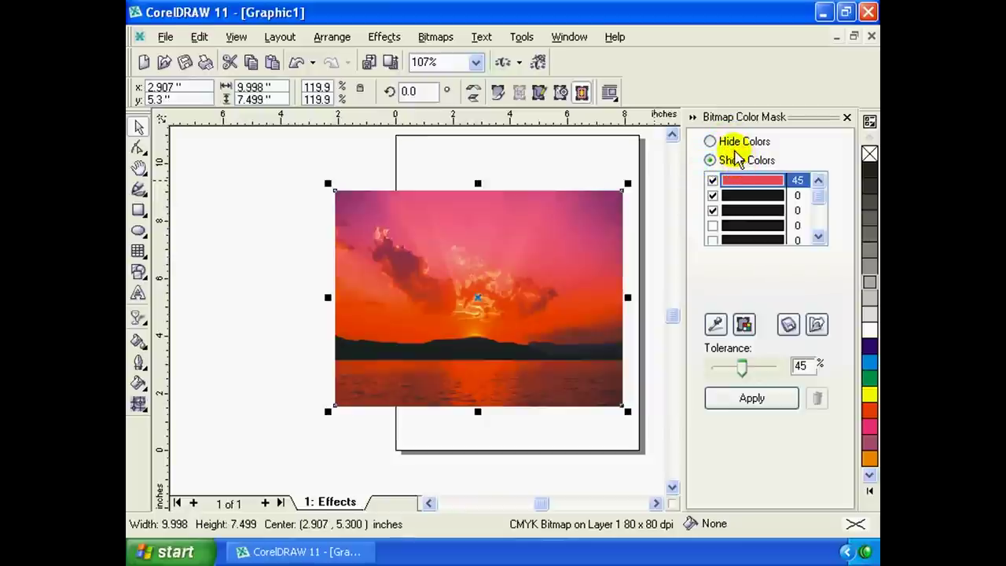
left_click(724, 143)
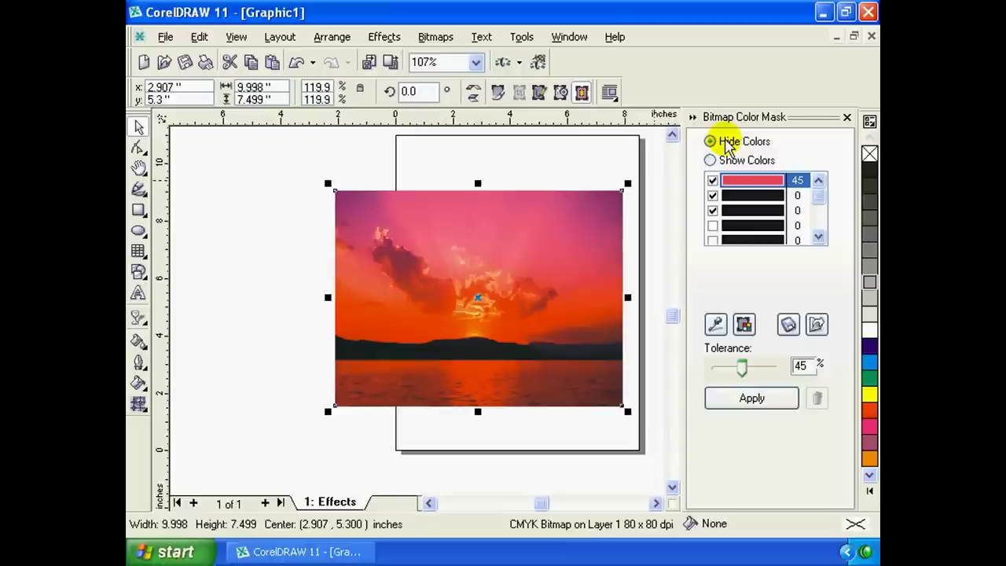
left_click(713, 160)
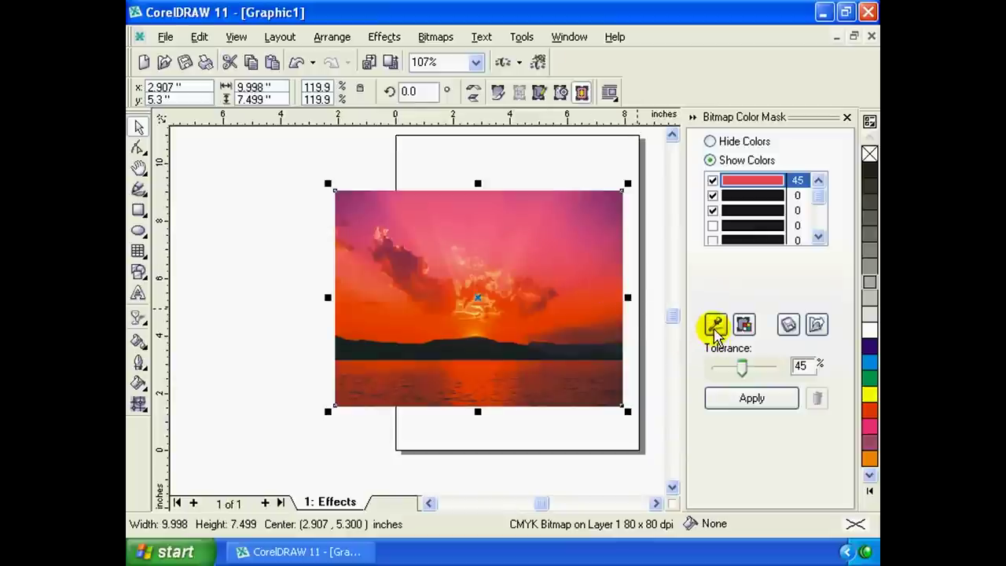
Sample the pink sky with the eyedropper at 45% tolerance.
left_click(716, 326)
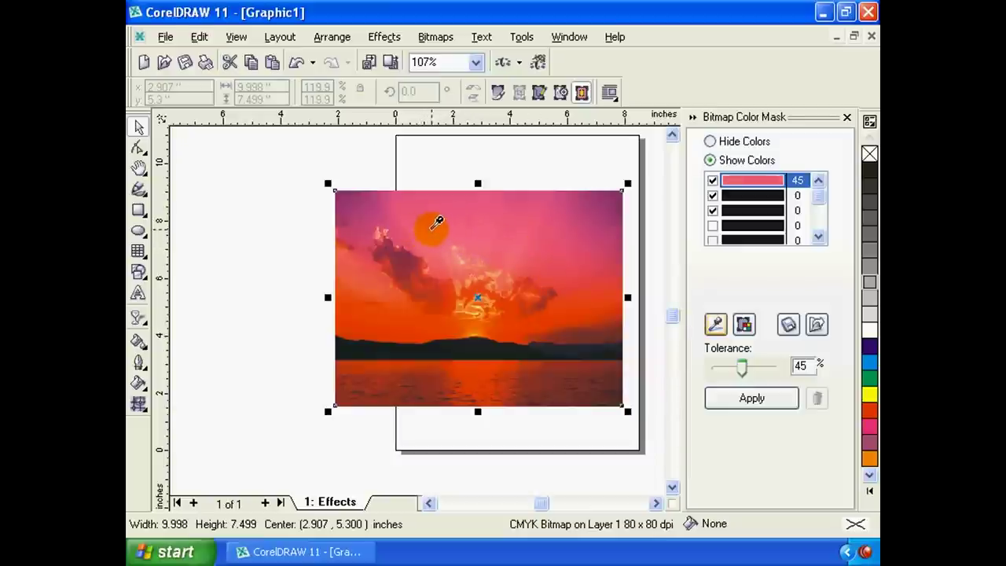
left_click(430, 231)
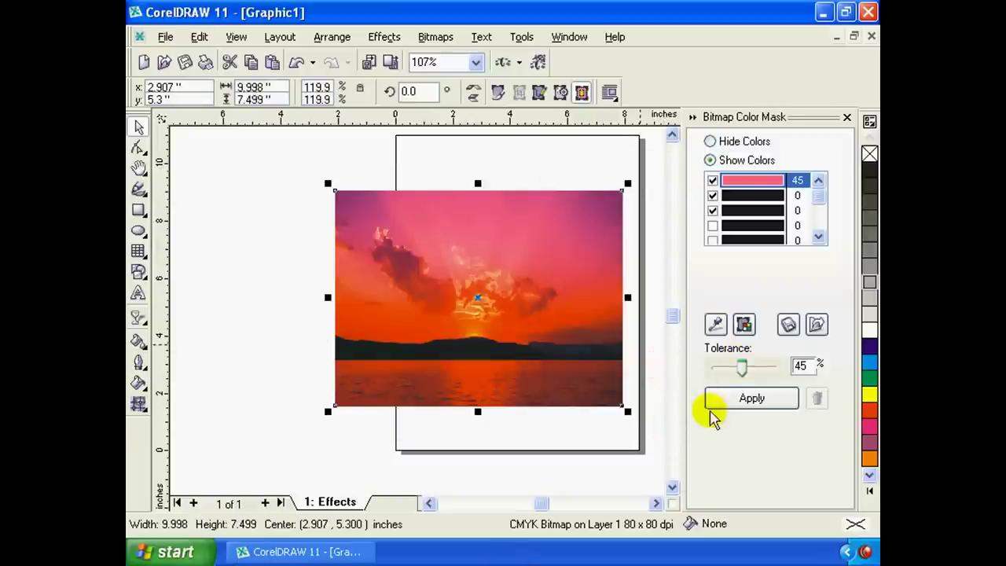
mouse_move(748, 366)
left_mouse_down()
mouse_move(724, 368)
mouse_move(743, 369)
left_mouse_up()
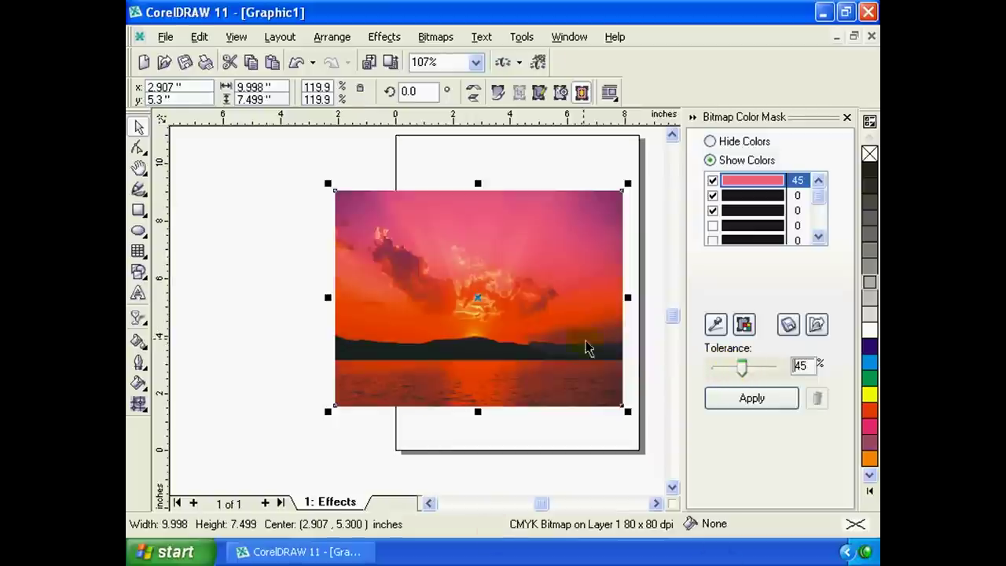
left_click(741, 395)
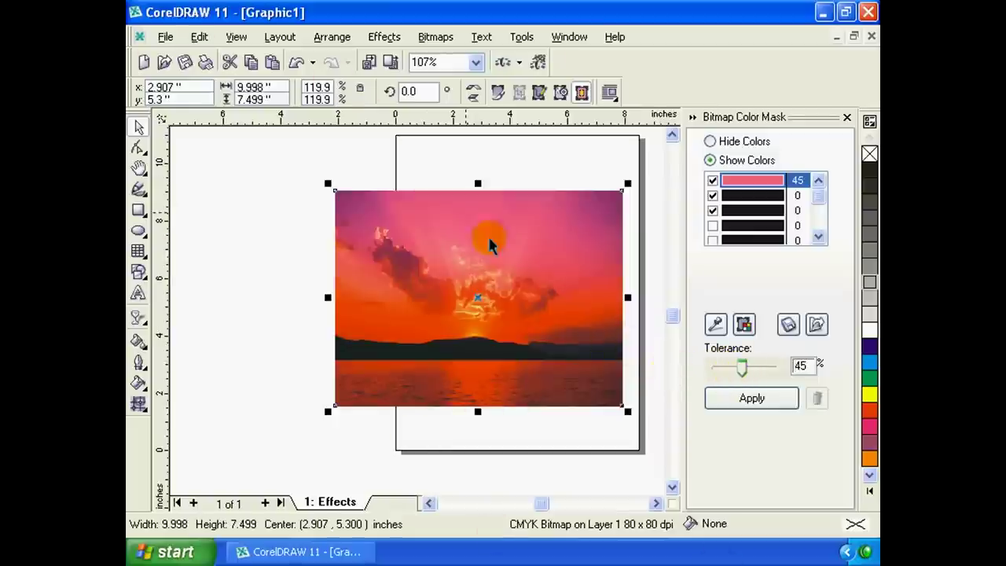
left_click(747, 410)
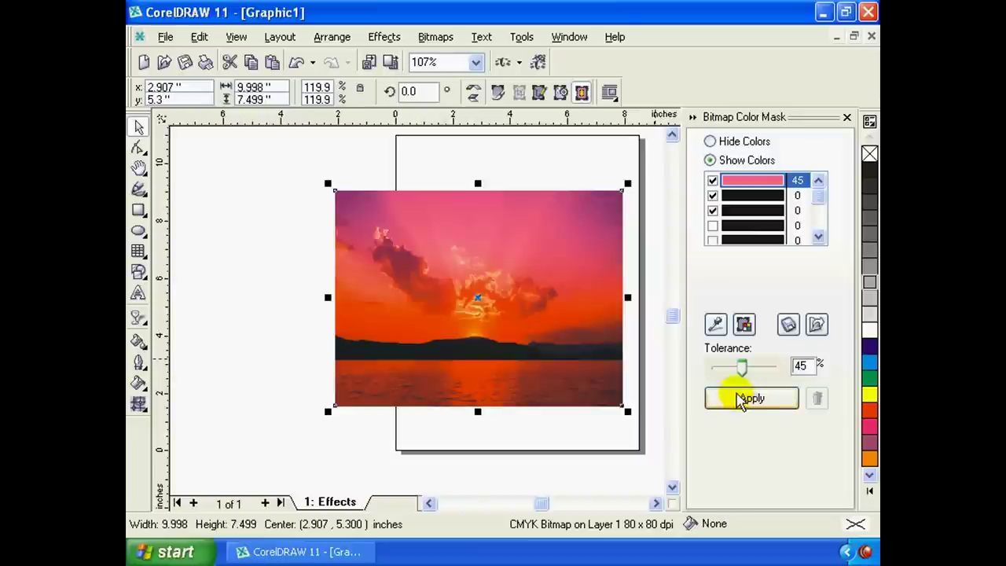
Apply the mask at 22, 8 and 75% tolerance, settling on 93% so only pink sky shows.
left_click(740, 399)
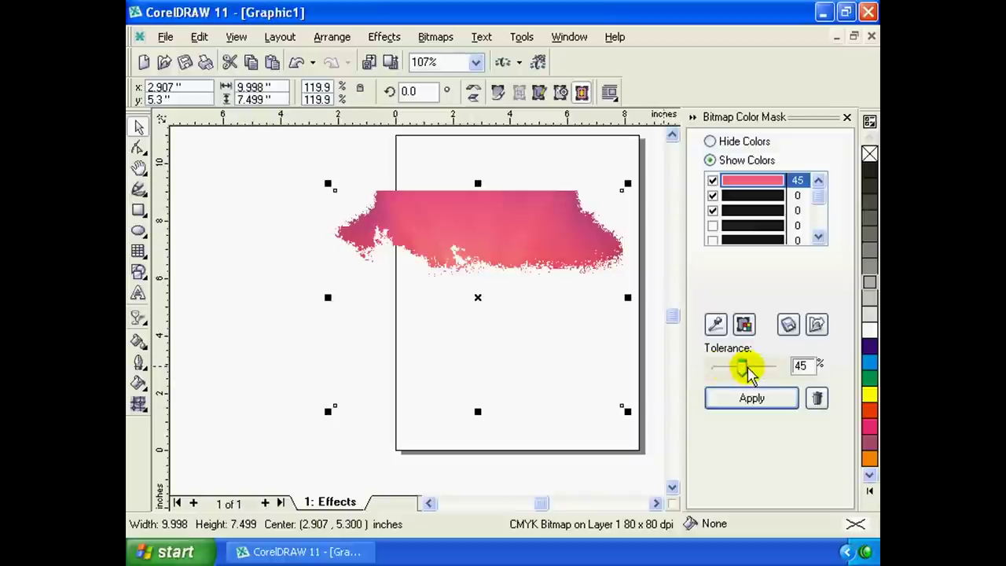
left_click_drag(743, 368, 727, 366)
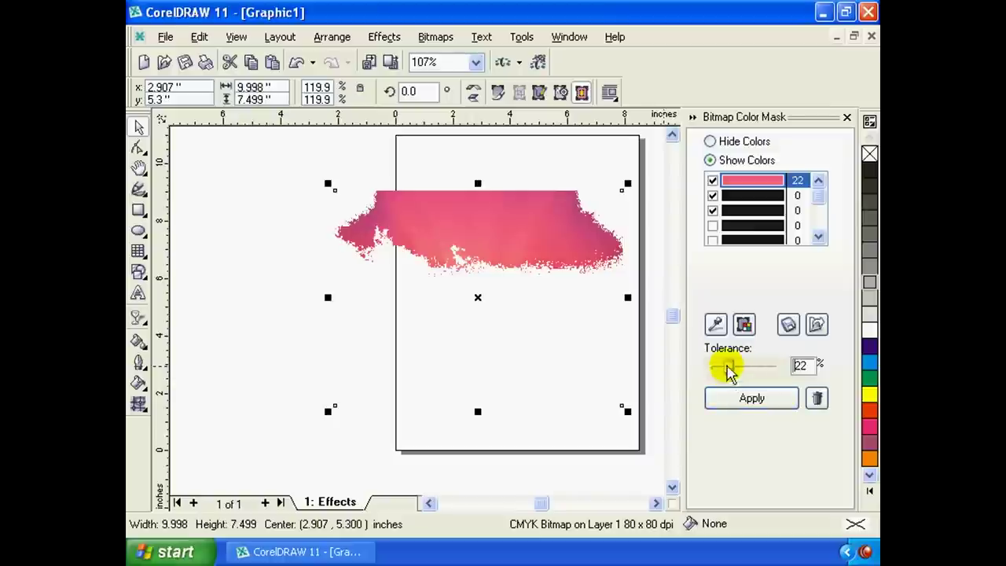
left_click_drag(729, 368, 720, 368)
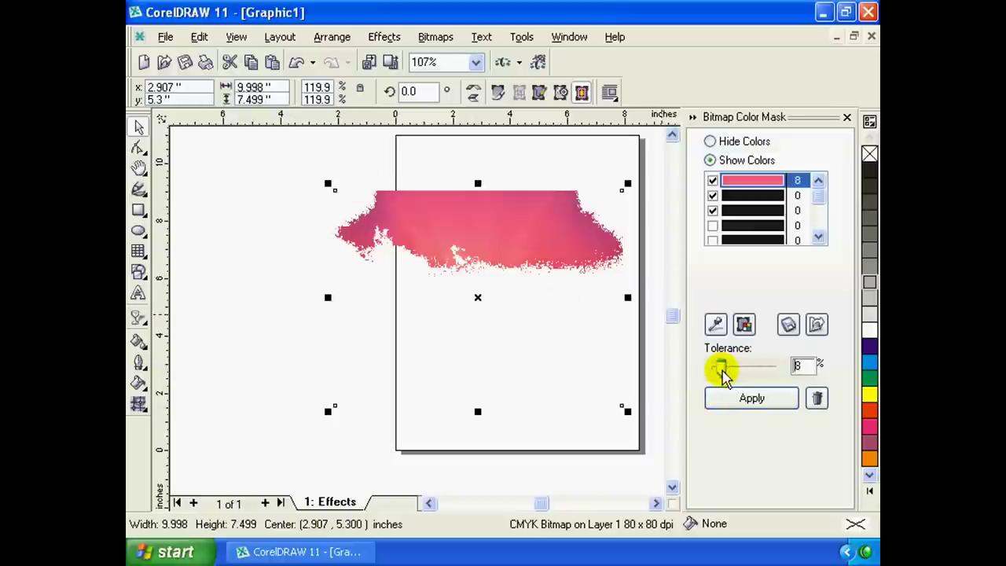
left_click(751, 401)
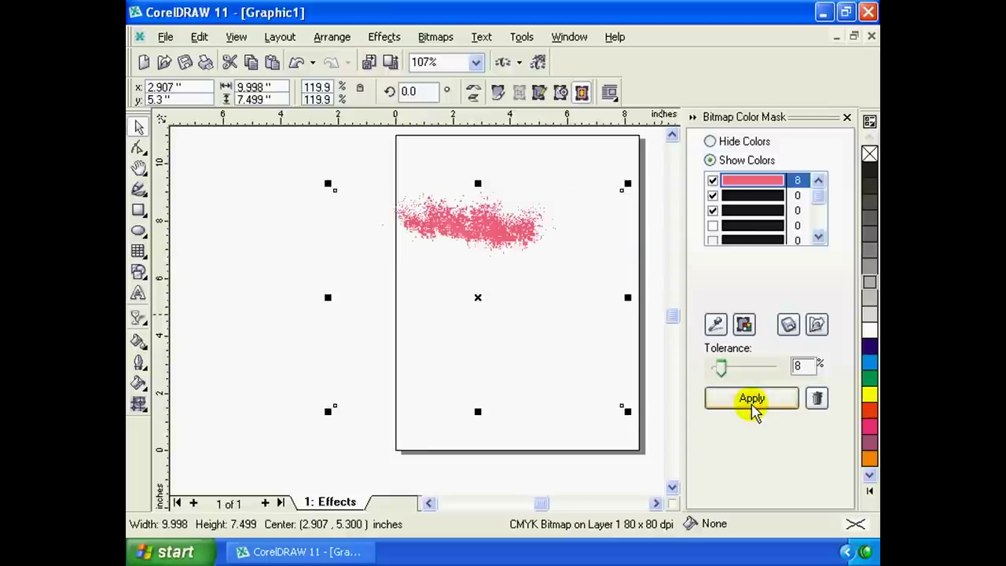
left_click_drag(721, 368, 758, 368)
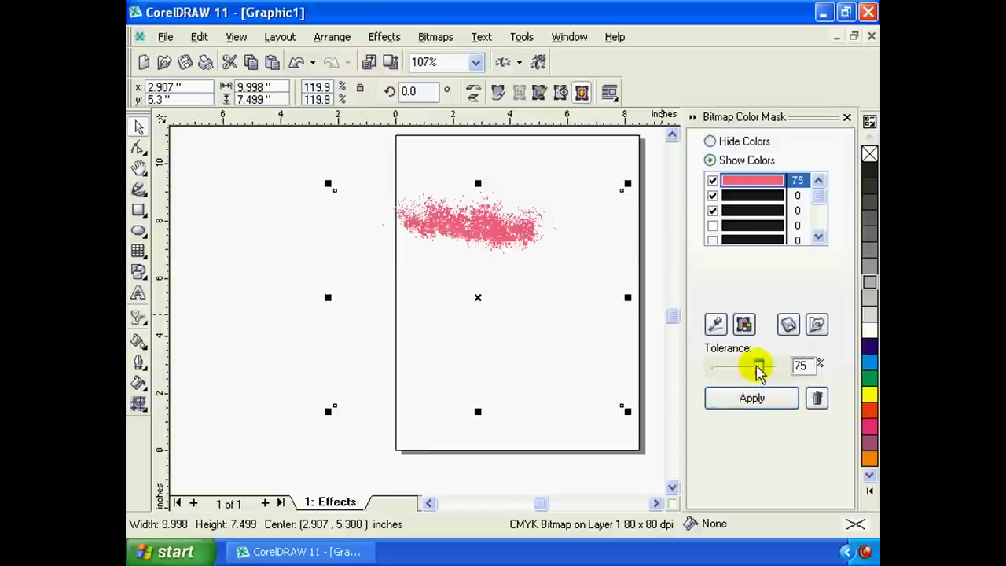
left_click(753, 396)
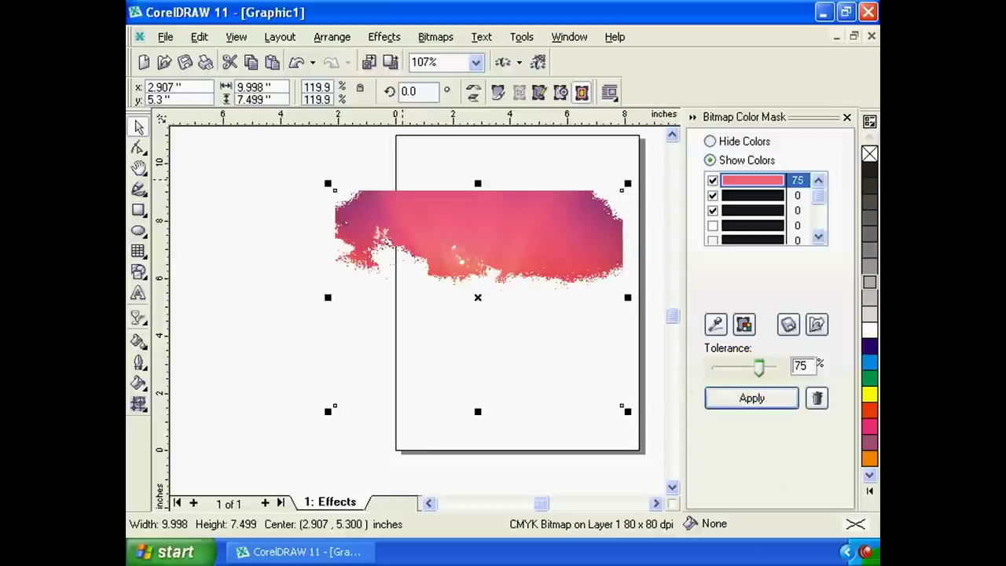
left_click_drag(756, 368, 769, 368)
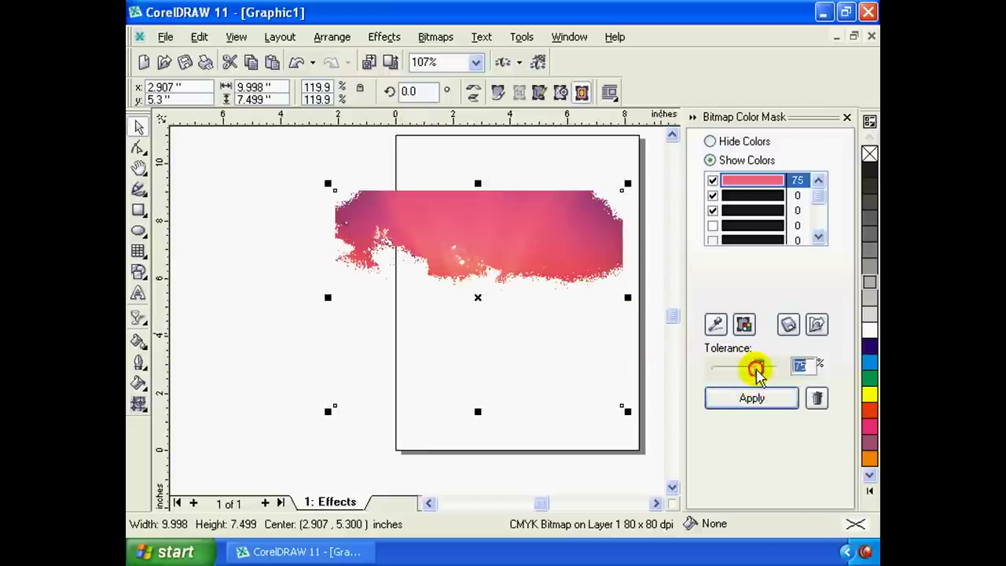
left_click(751, 397)
left_click(568, 267)
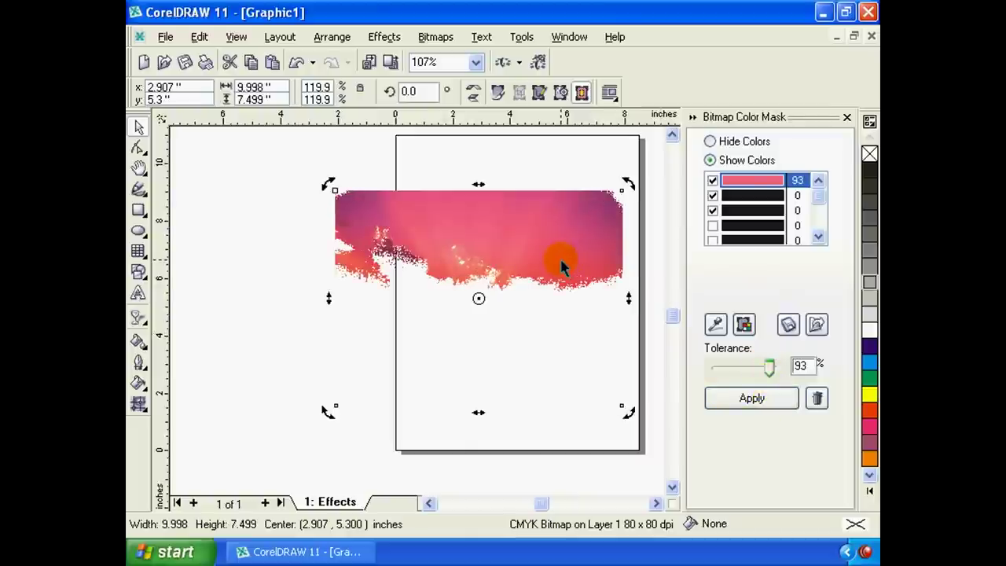
left_click(560, 260)
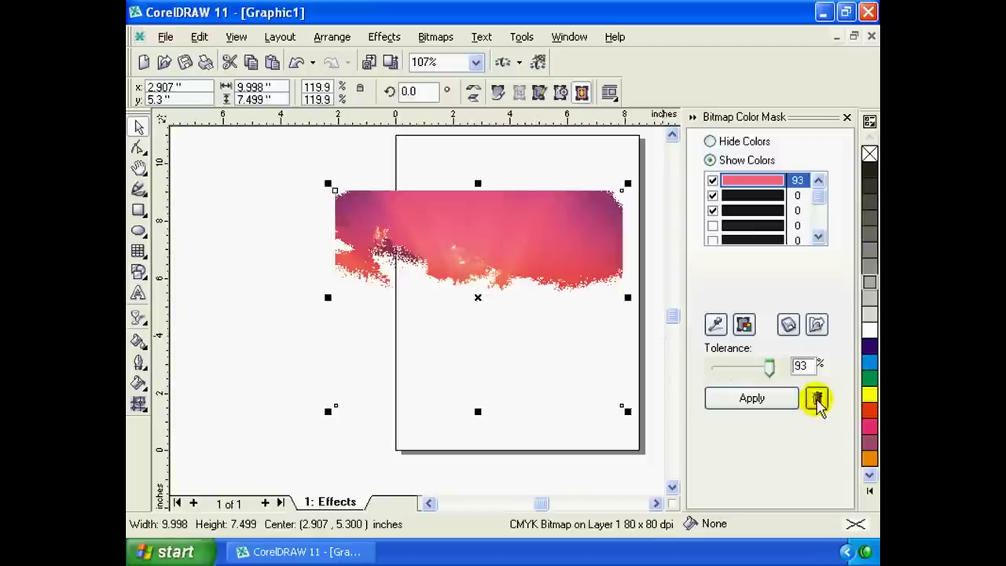
Delete the colour mask to restore the full sunset photo, then nudge it into place.
left_click(817, 399)
left_click_drag(532, 294, 500, 286)
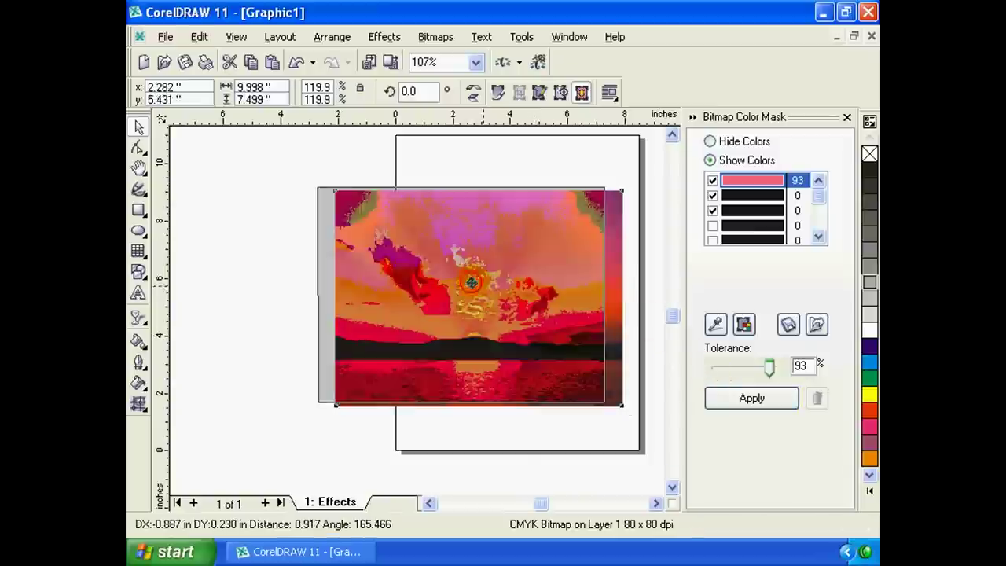
left_click(492, 166)
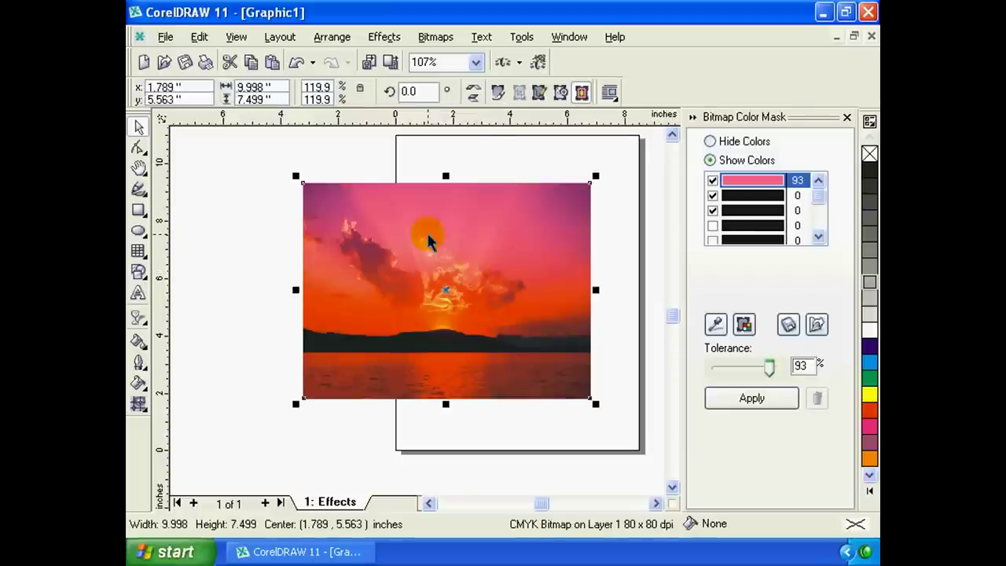
left_click_drag(427, 225, 428, 227)
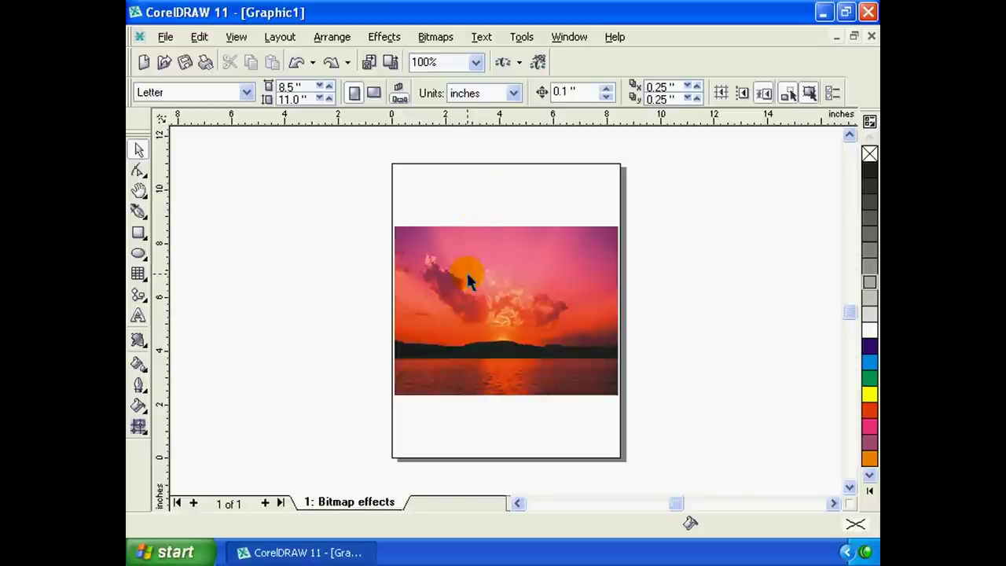
Select the sunset photo, zoom to it with Shift+F2, and open Bitmaps > 3D Effects.
left_click(435, 37)
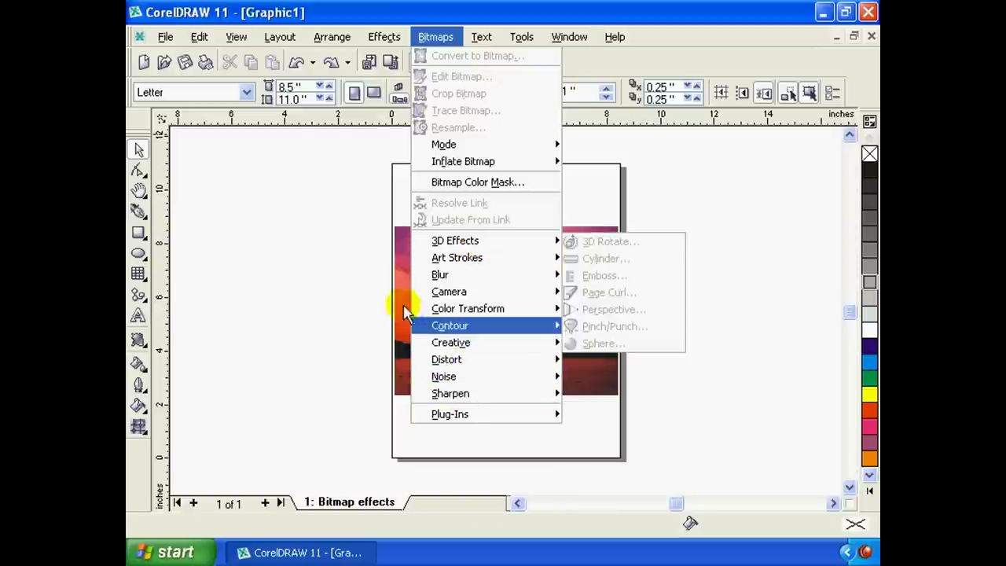
left_click(353, 272)
left_click(464, 277)
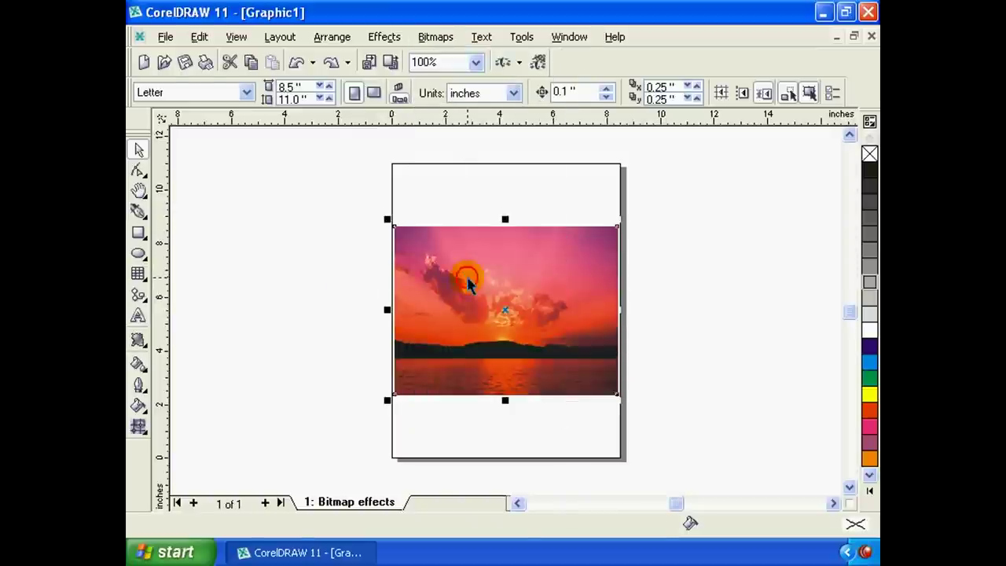
left_click(669, 275)
left_click(446, 287)
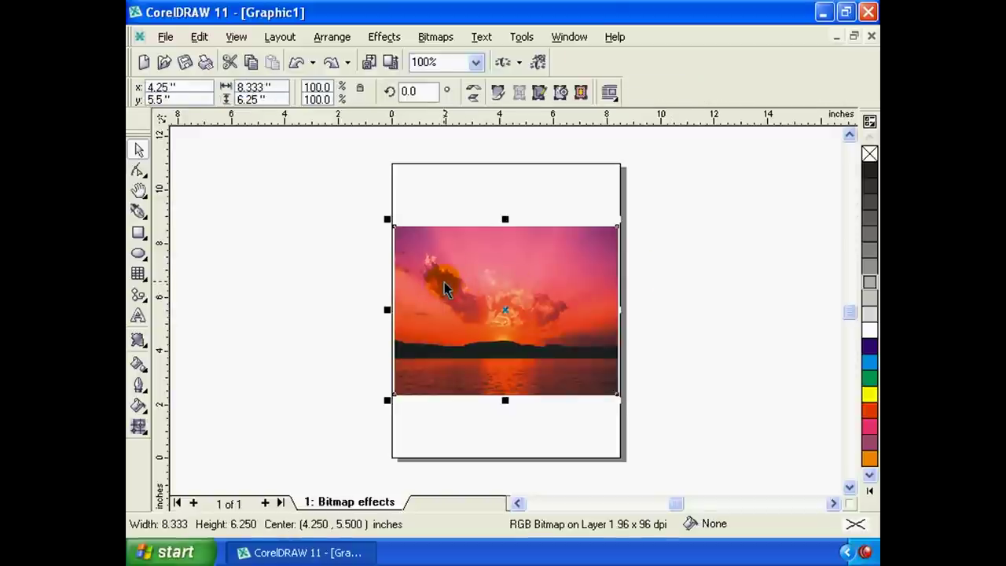
key("shift+F2")
left_click(435, 37)
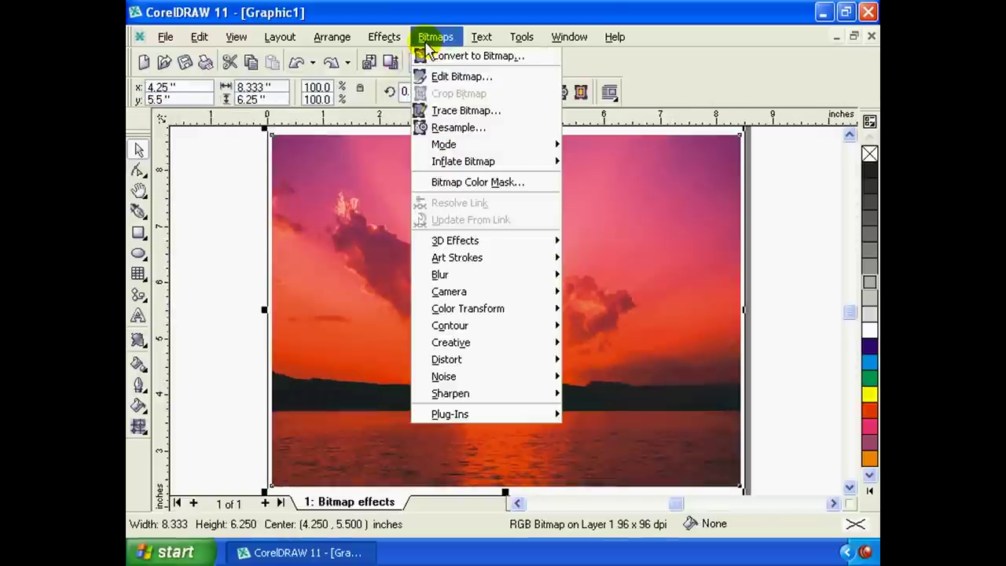
mouse_move(455, 241)
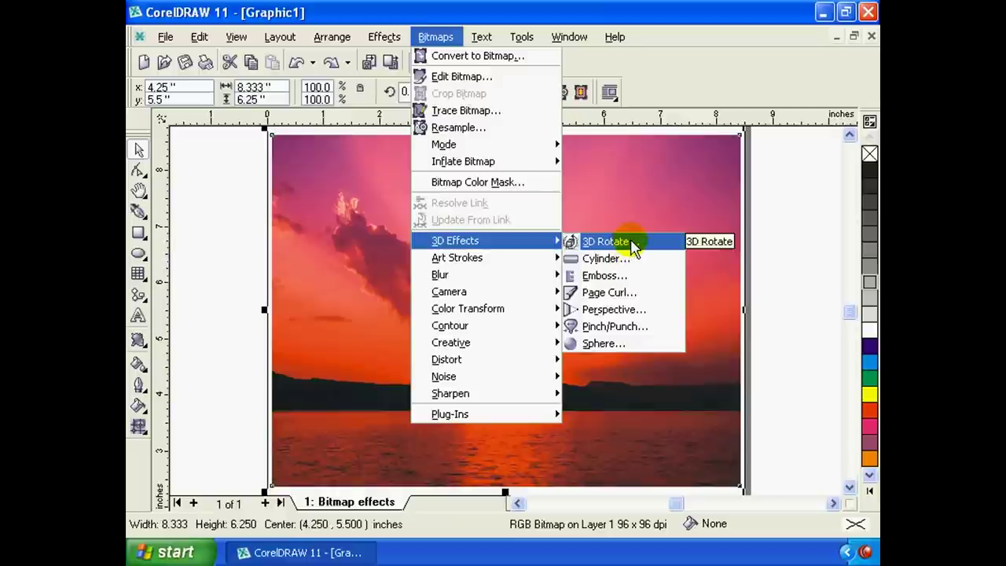
Open 3D Rotate, tilt the photo's cube, and turn on live preview.
left_click(633, 245)
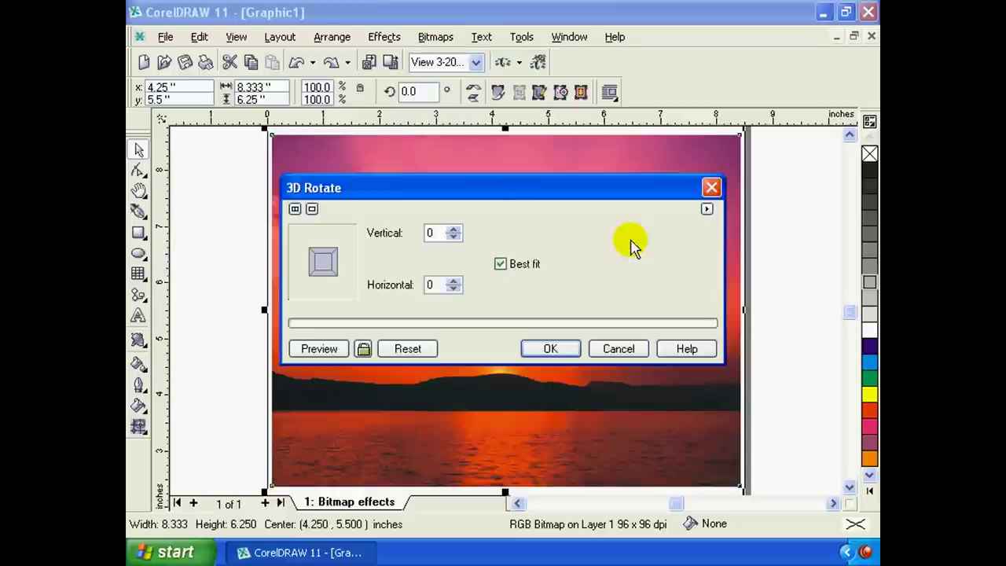
left_click_drag(560, 197, 617, 221)
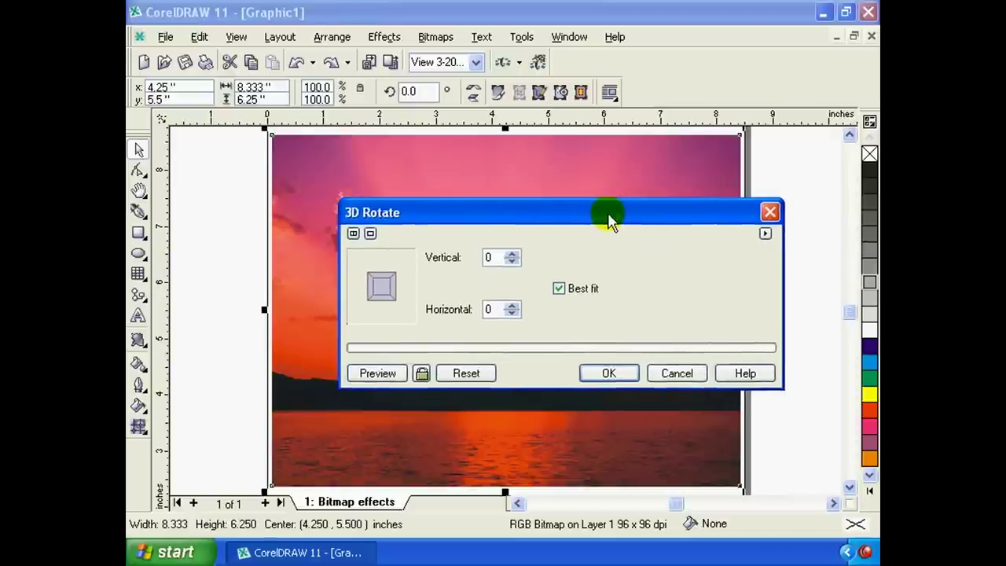
mouse_move(529, 216)
left_mouse_down()
mouse_move(626, 189)
mouse_move(606, 189)
left_mouse_up()
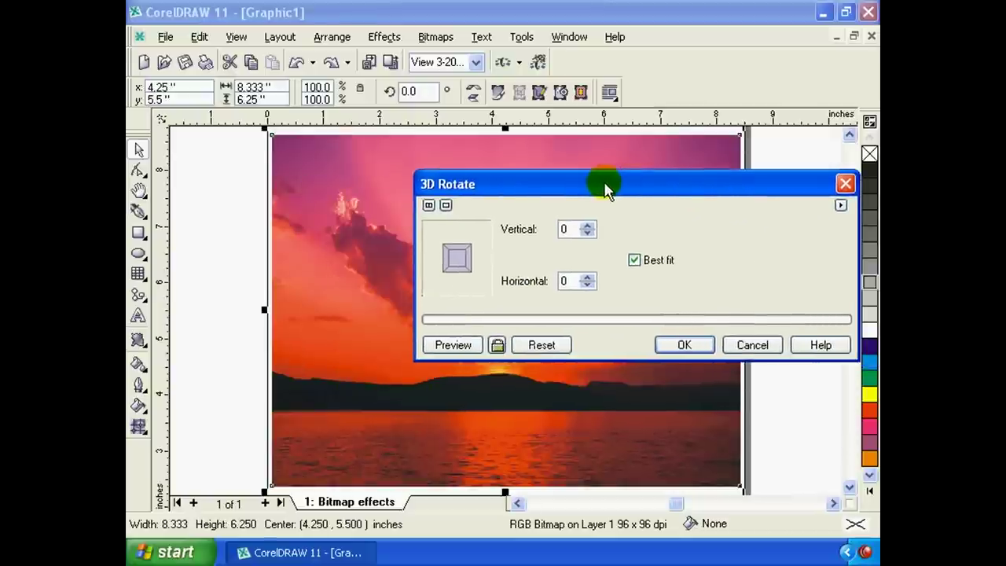
left_click(467, 266)
left_click_drag(464, 266, 464, 266)
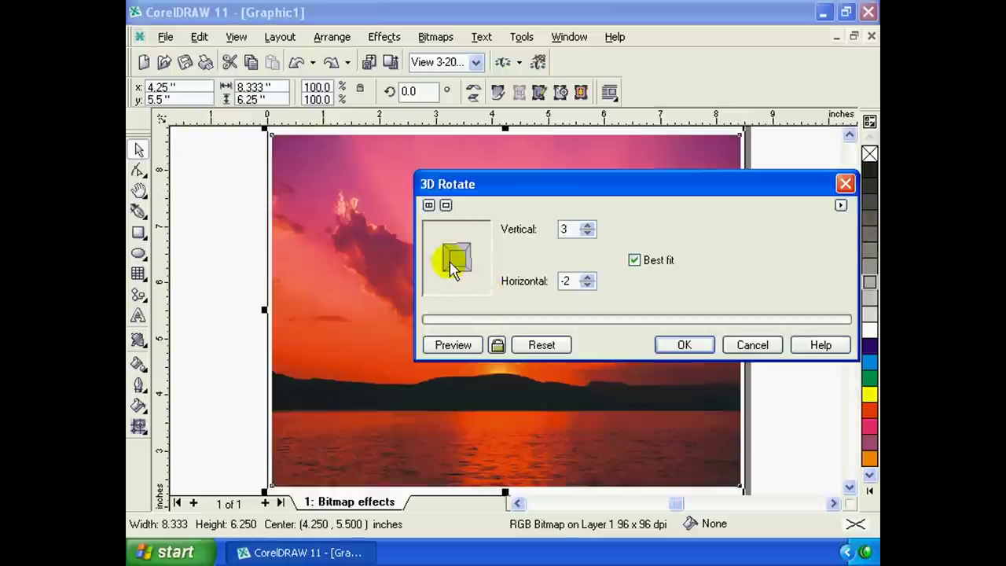
mouse_move(464, 264)
left_mouse_down()
mouse_move(447, 268)
mouse_move(449, 279)
left_mouse_up()
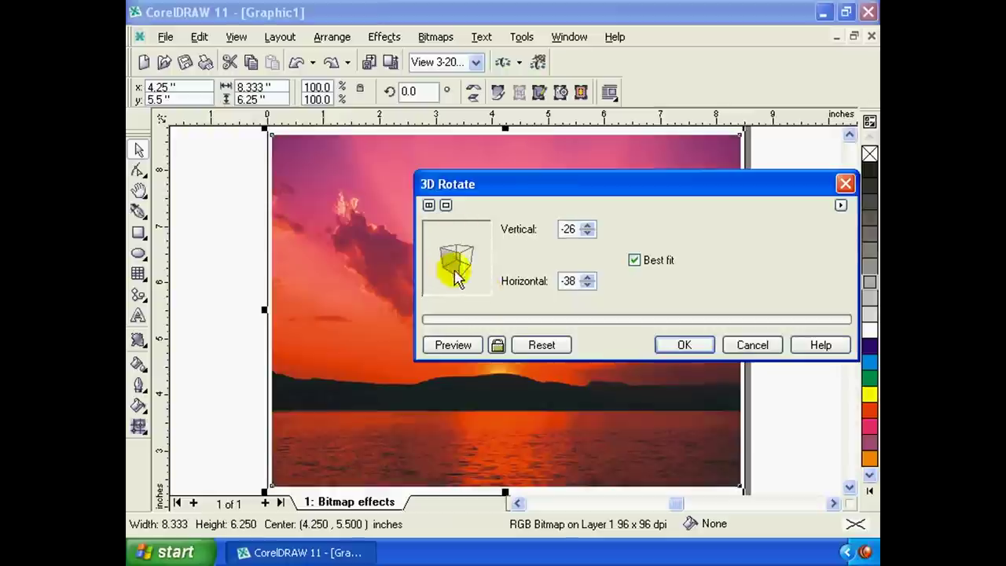
left_click_drag(574, 195, 582, 187)
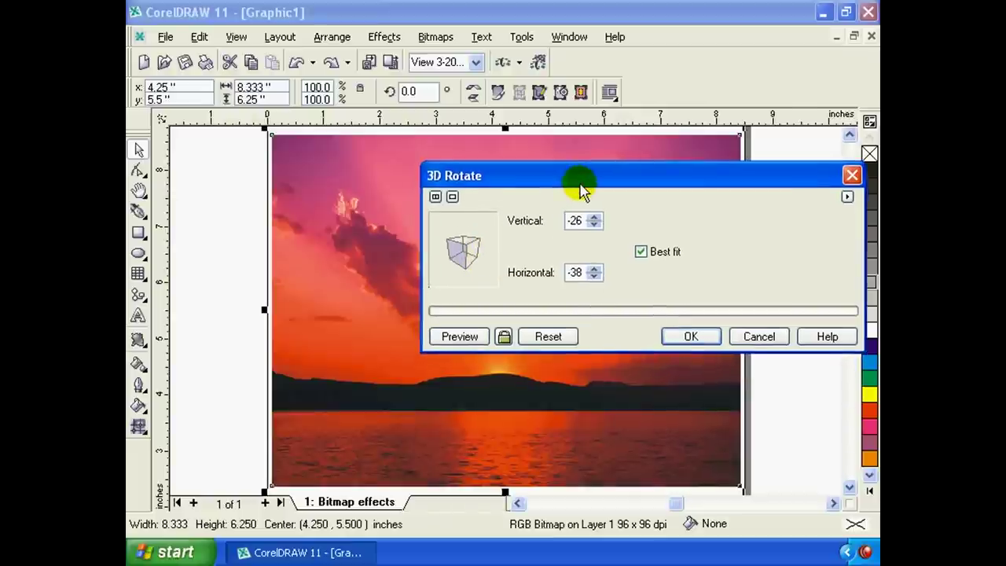
left_click(503, 338)
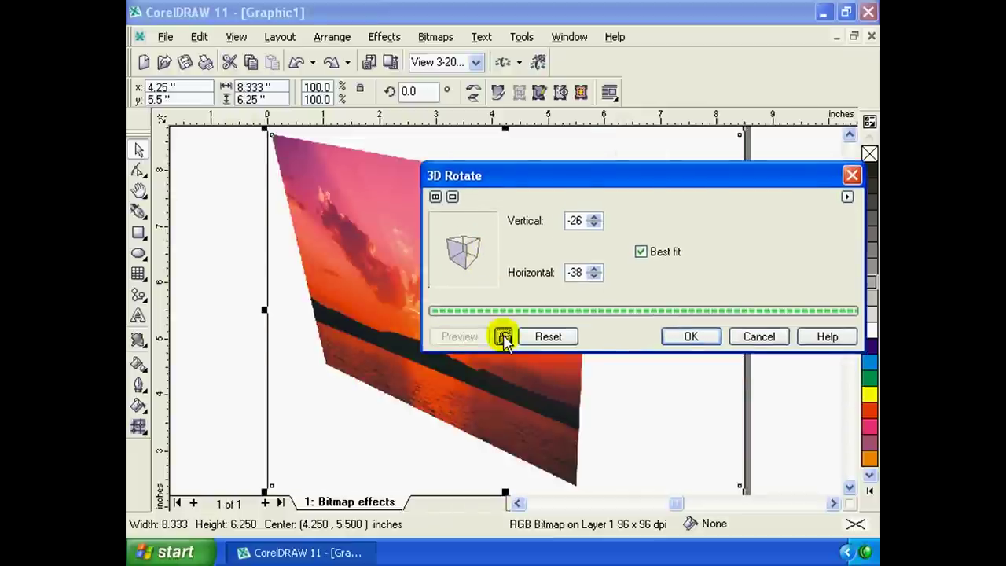
Adjust the rotation to vertical 32, horizontal 28, then close 3D Rotate leaving the photo flat.
mouse_move(545, 180)
left_mouse_down()
mouse_move(588, 184)
mouse_move(655, 161)
left_mouse_up()
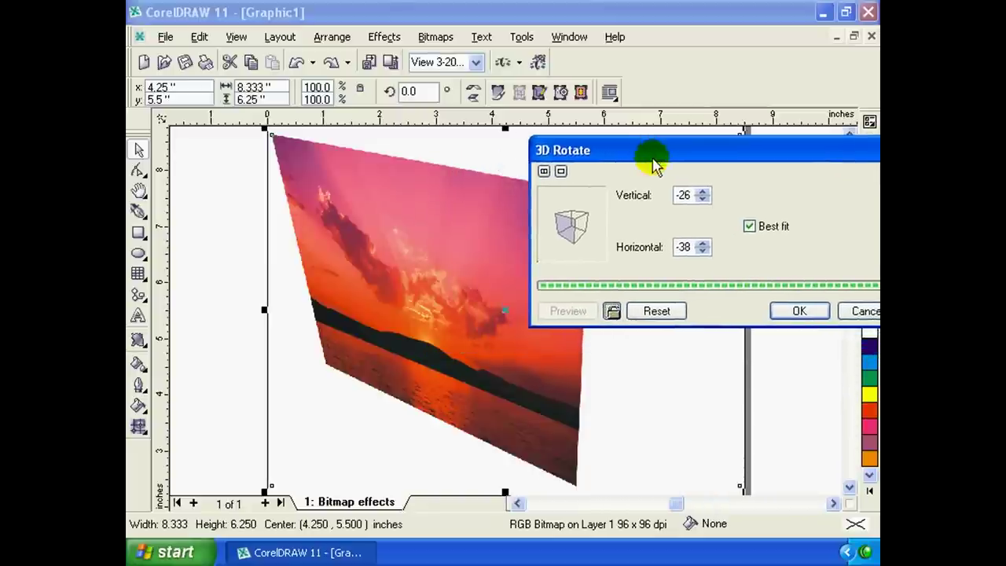
mouse_move(585, 226)
left_mouse_down()
mouse_move(603, 238)
mouse_move(602, 226)
mouse_move(565, 226)
left_mouse_up()
left_click_drag(628, 153, 657, 153)
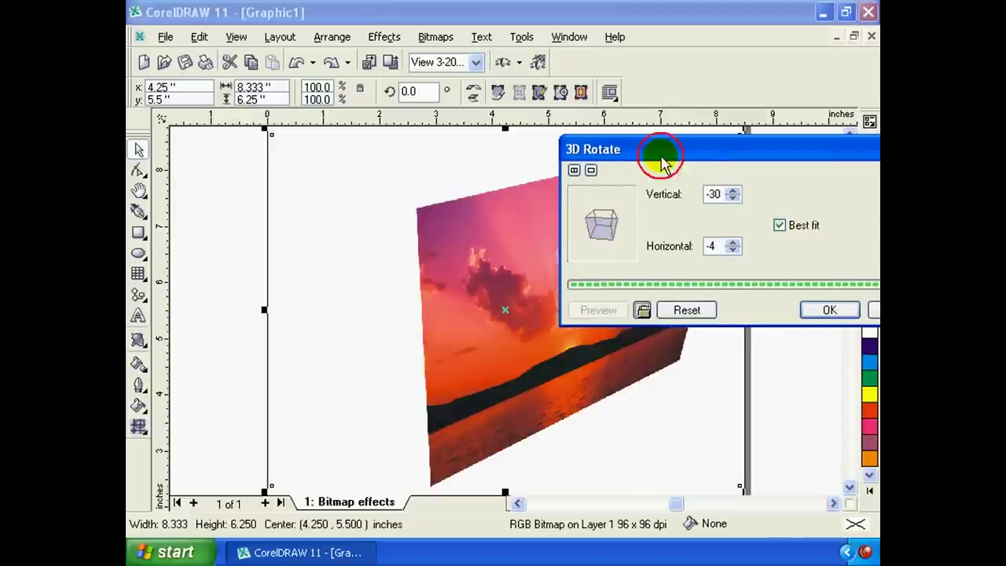
left_click_drag(626, 199, 602, 225)
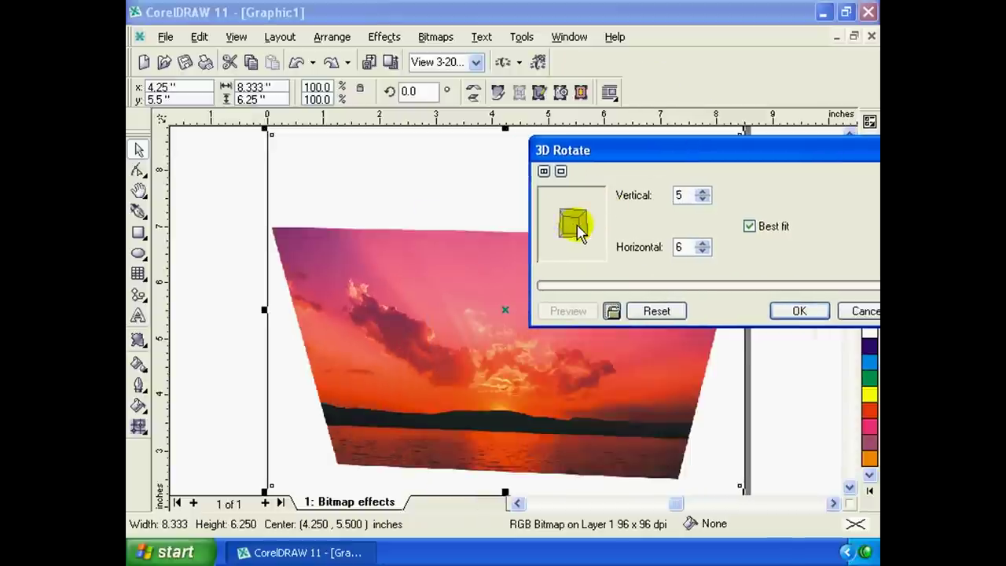
left_click_drag(578, 229, 579, 213)
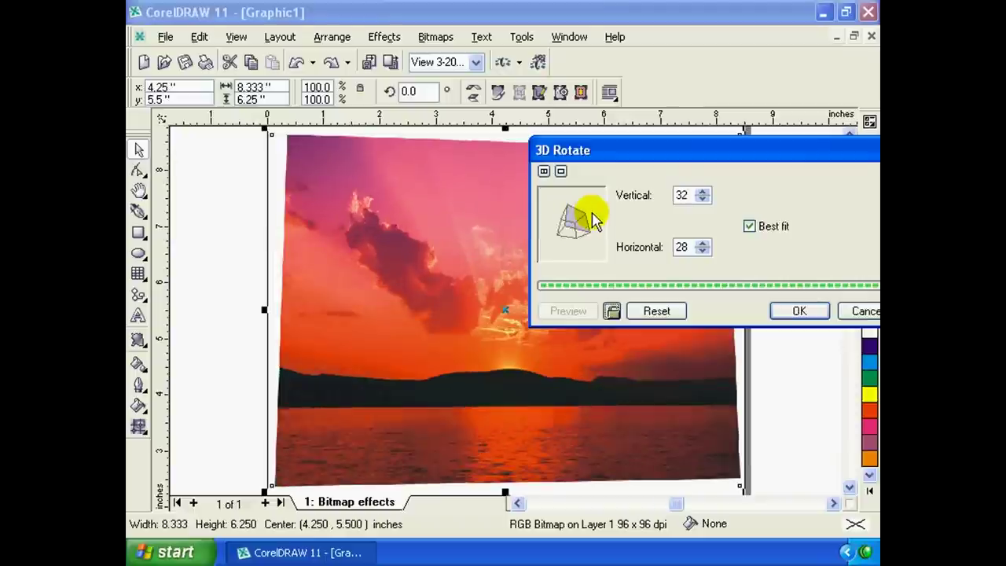
double_click(681, 196)
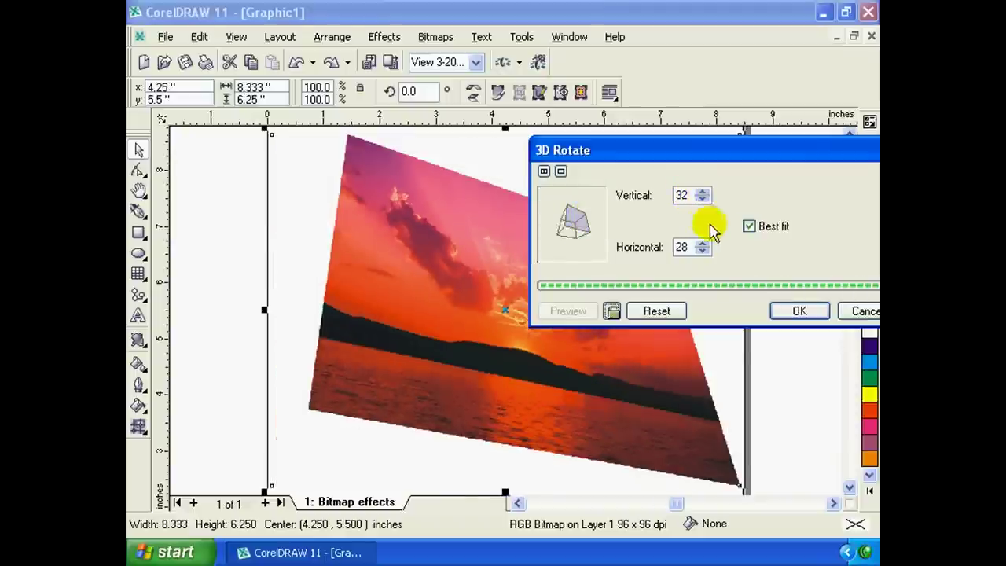
left_click_drag(707, 162, 616, 156)
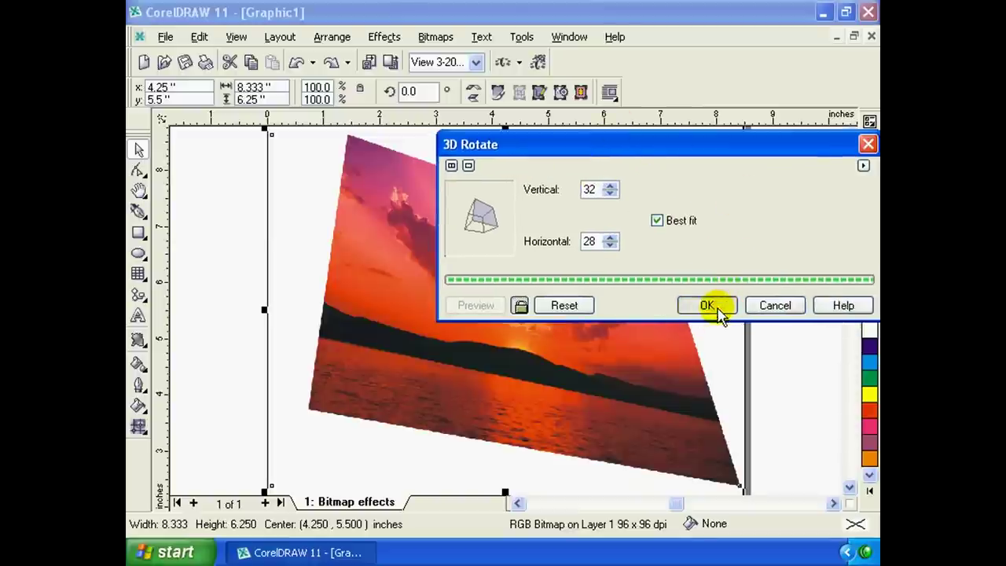
left_click(707, 305)
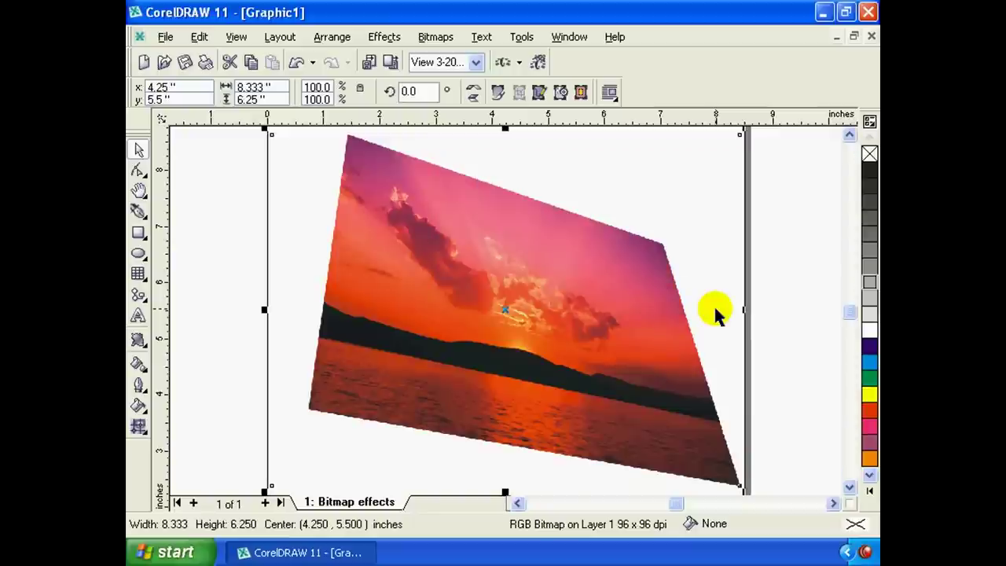
left_click(714, 305)
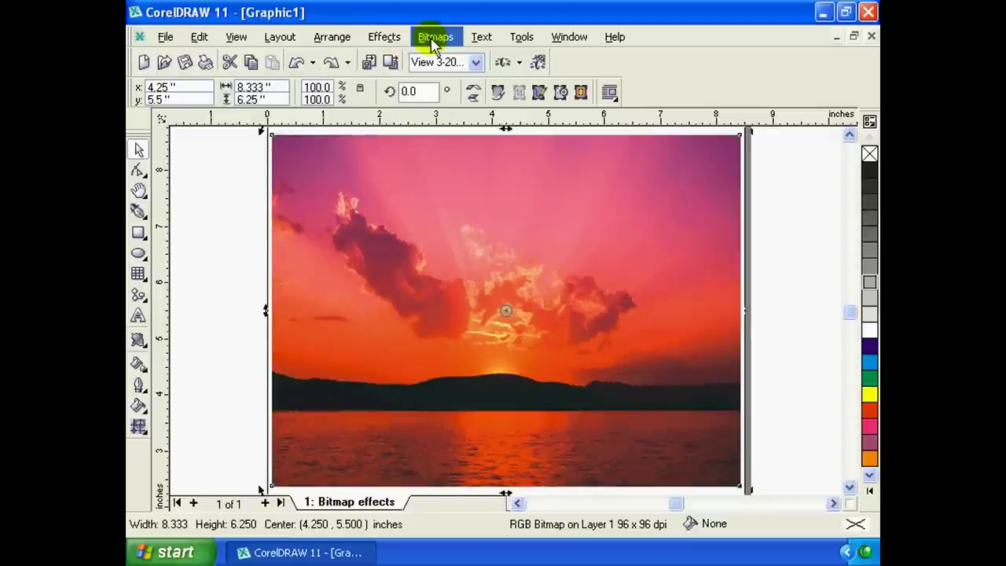
Open the Page Curl effect and choose the bottom-right corner to curl.
left_click(433, 39)
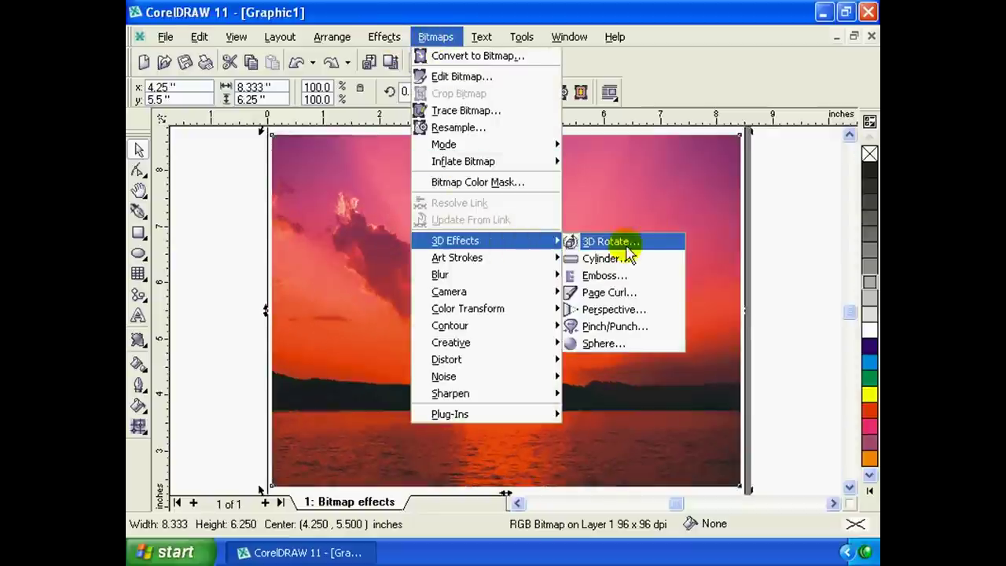
mouse_move(455, 241)
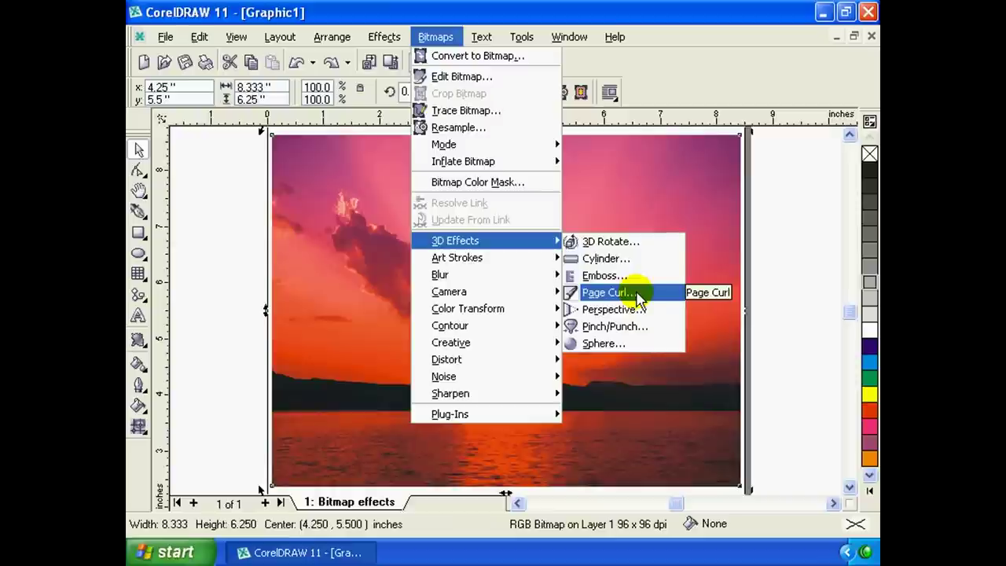
left_click(609, 293)
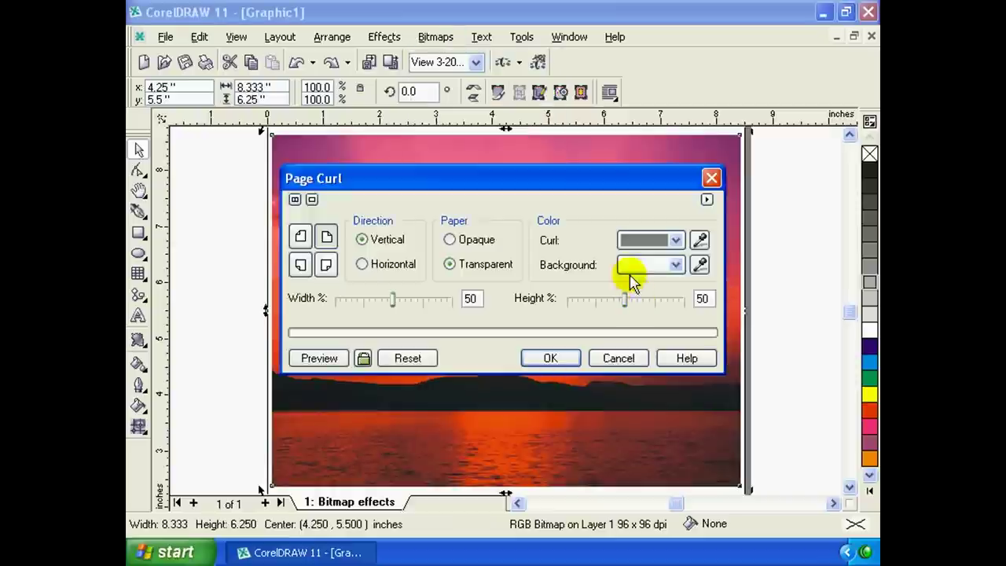
left_click_drag(611, 173, 626, 69)
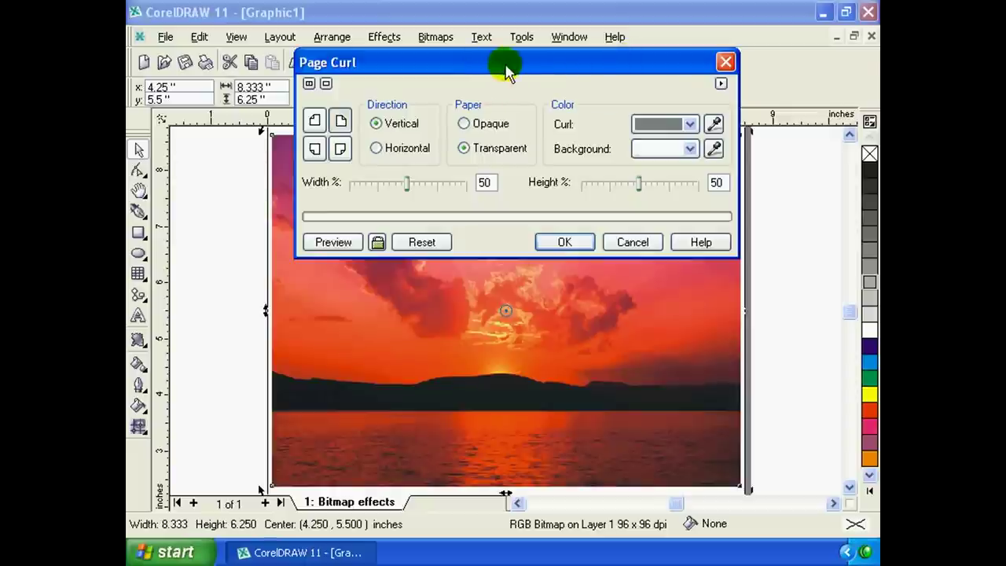
left_click_drag(518, 69, 533, 65)
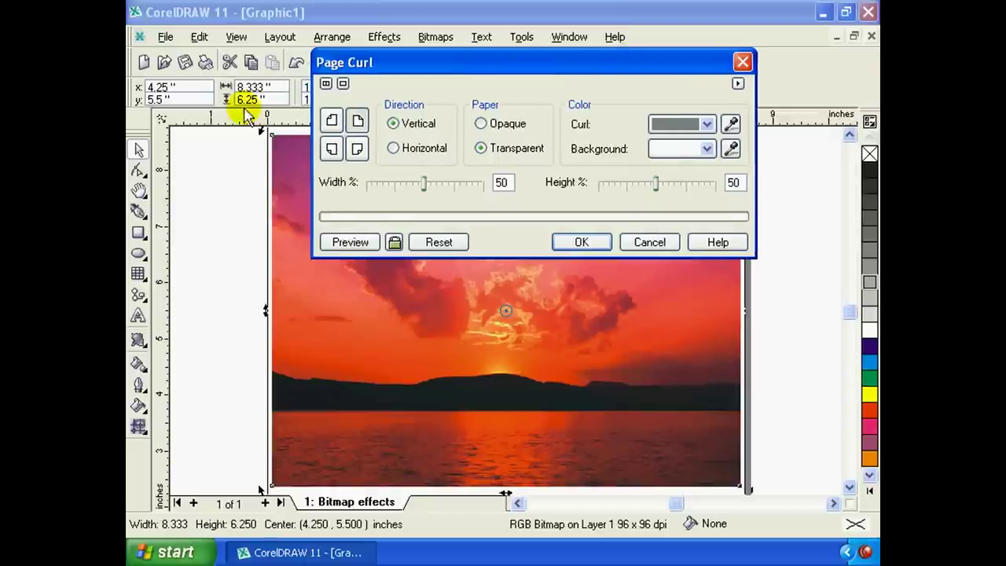
left_click(332, 122)
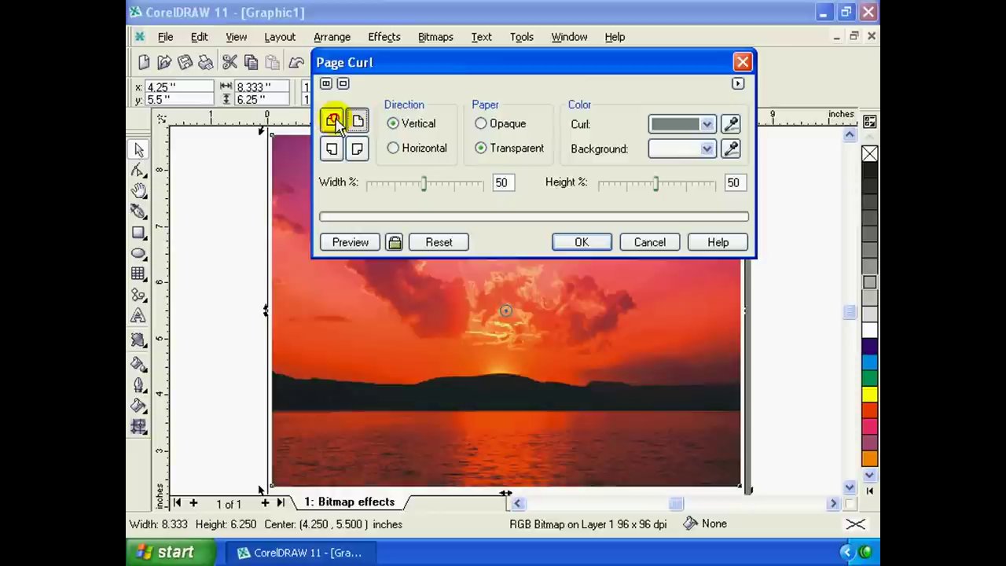
left_click(358, 122)
left_click(361, 153)
left_click(360, 153)
Preview the page curl at 60% width and 56% height, then reopen the 3D Effects list.
left_click(396, 244)
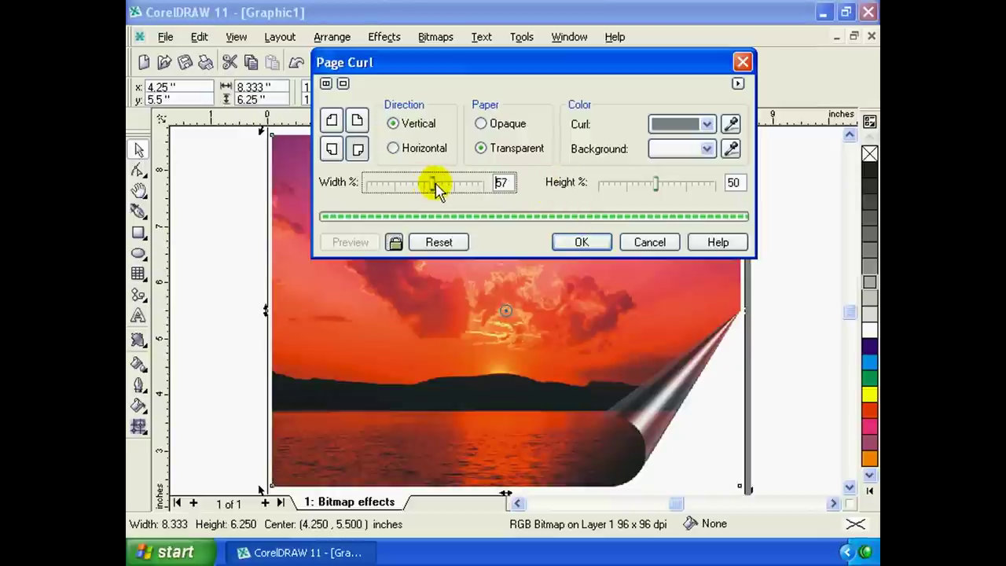
left_click_drag(426, 185, 438, 185)
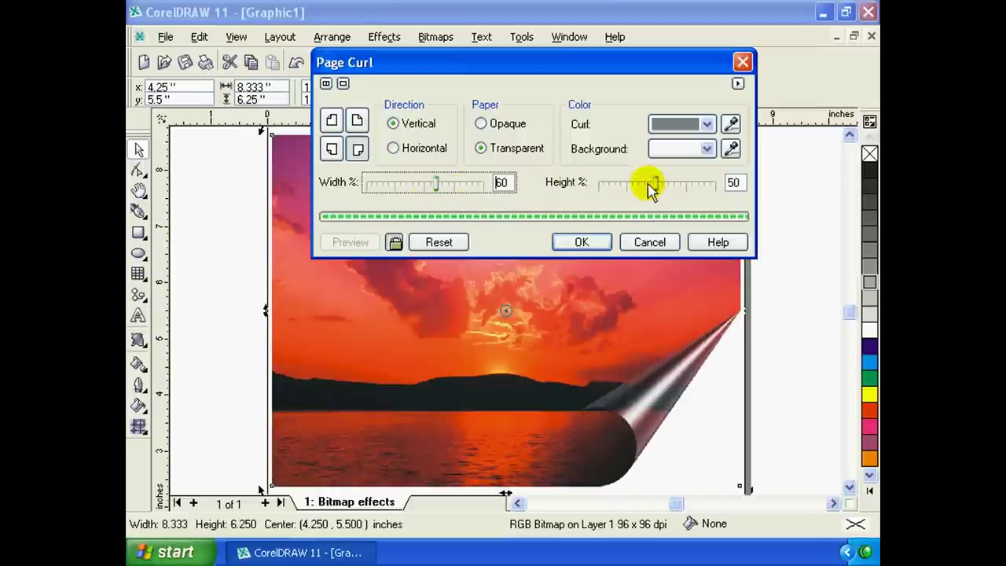
left_click_drag(654, 184, 685, 189)
left_click_drag(676, 67, 609, 59)
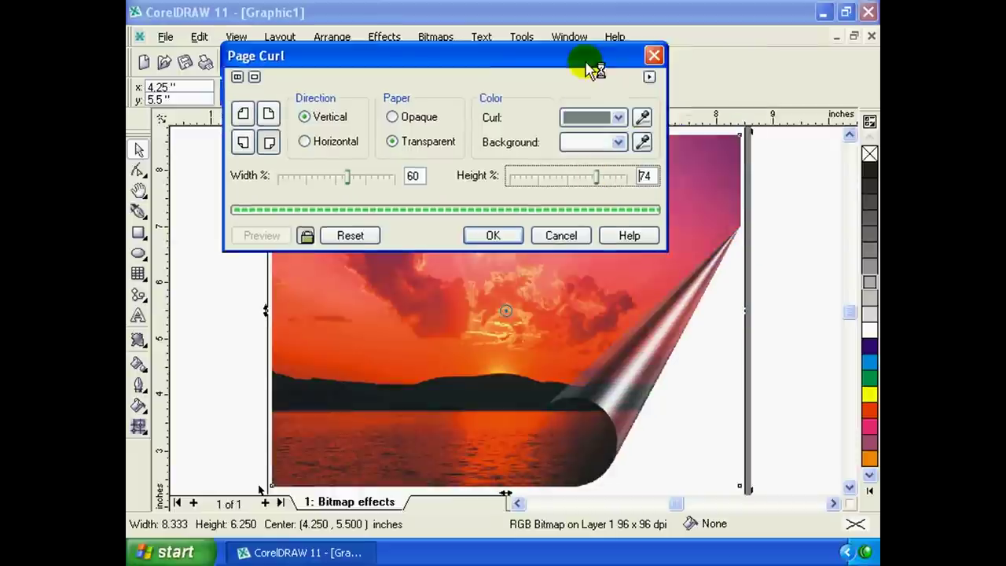
left_click_drag(617, 179, 592, 180)
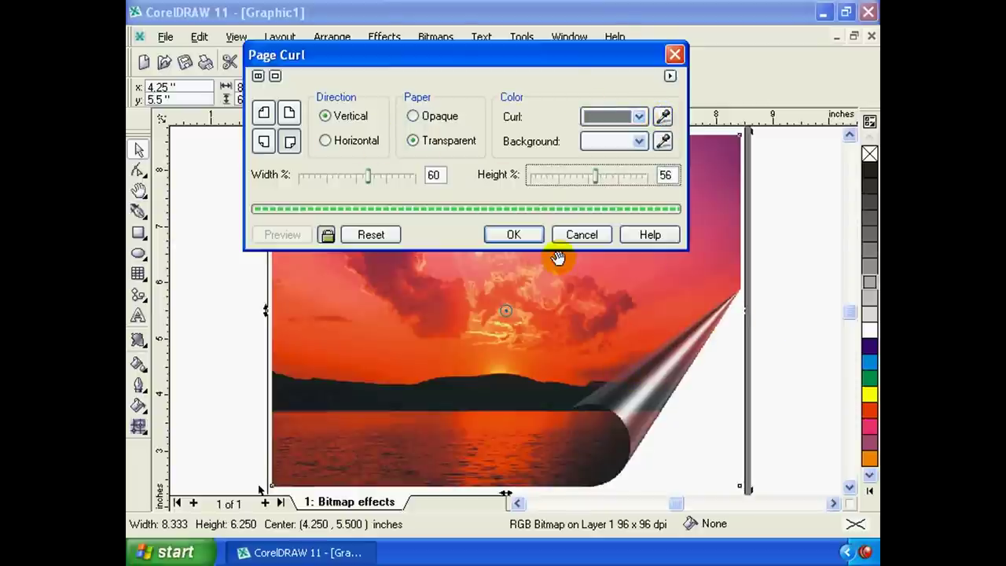
left_click(515, 237)
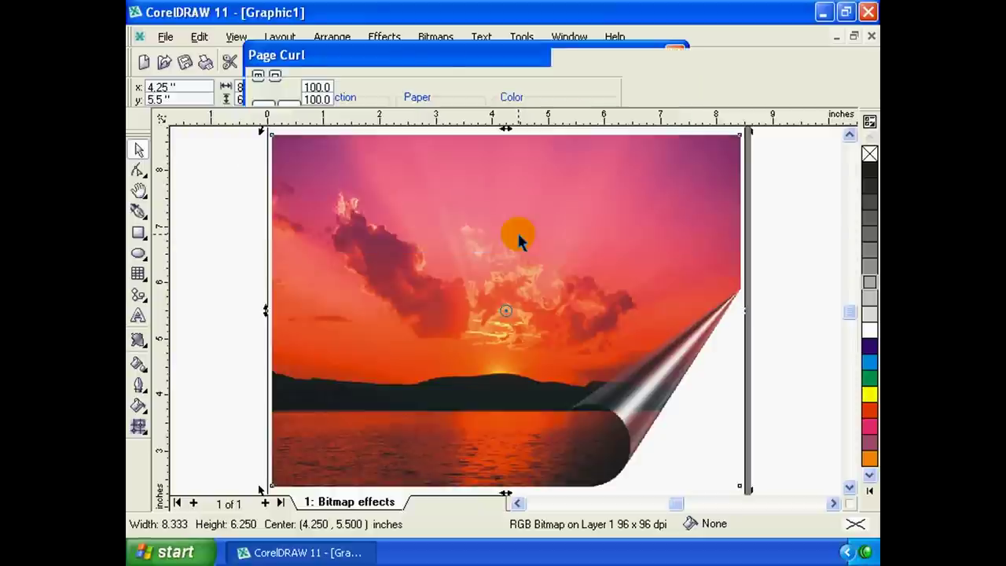
left_click(435, 36)
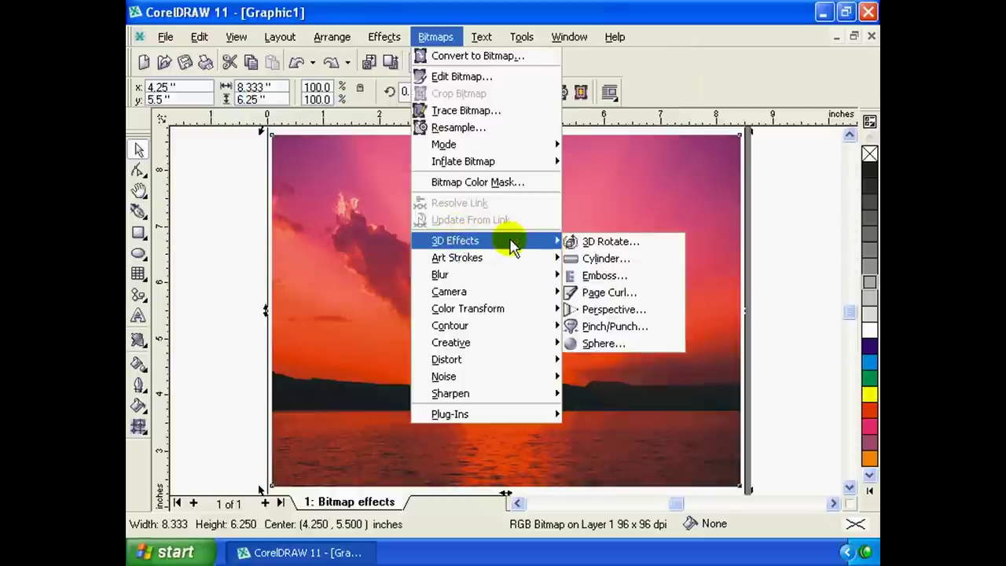
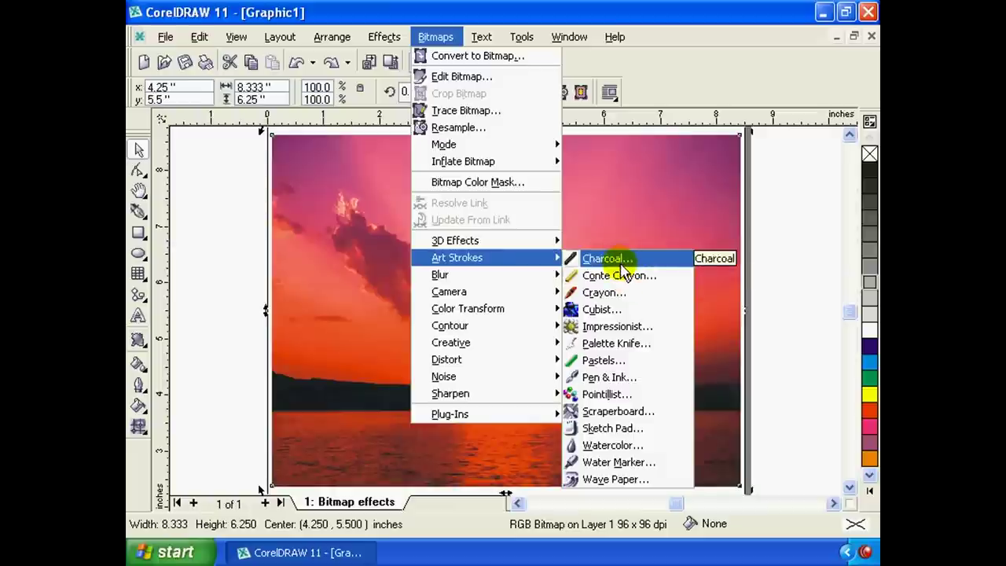
Open the Charcoal effect settings and turn on auto-preview.
left_click(620, 265)
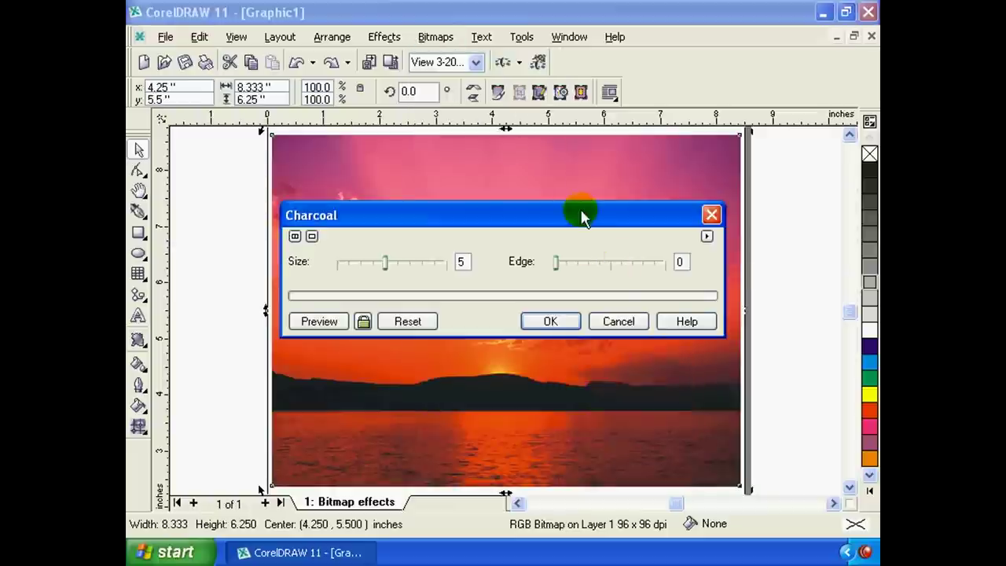
mouse_move(580, 213)
left_mouse_down()
mouse_move(671, 233)
mouse_move(706, 213)
mouse_move(705, 201)
left_mouse_up()
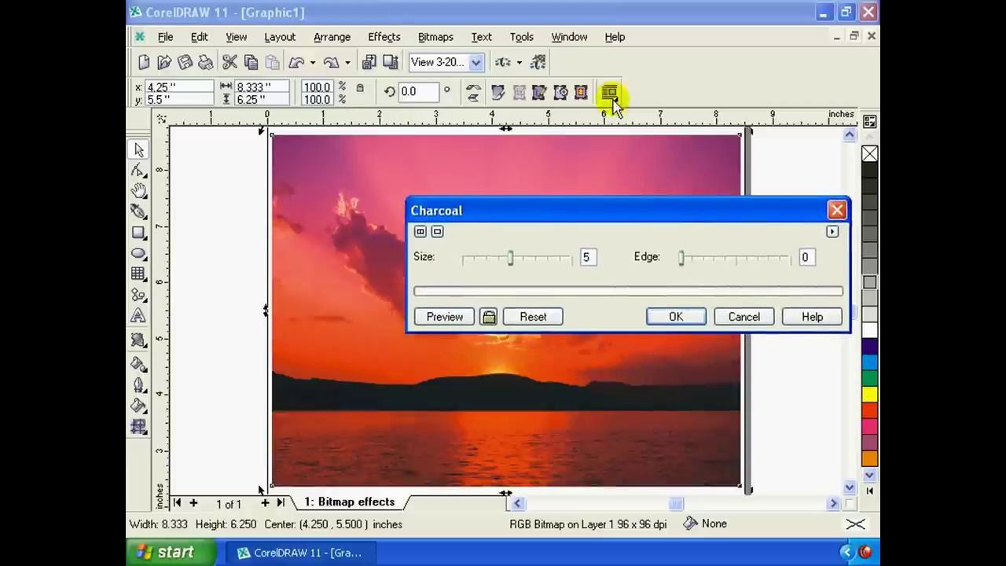
mouse_move(626, 223)
left_mouse_down()
mouse_move(635, 188)
mouse_move(610, 177)
left_mouse_up()
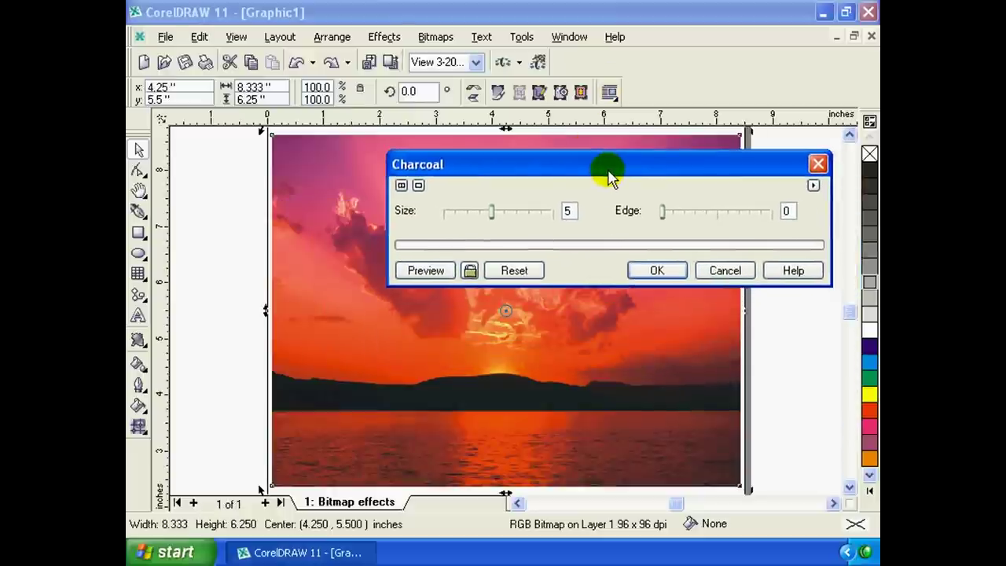
left_click_drag(533, 172, 527, 152)
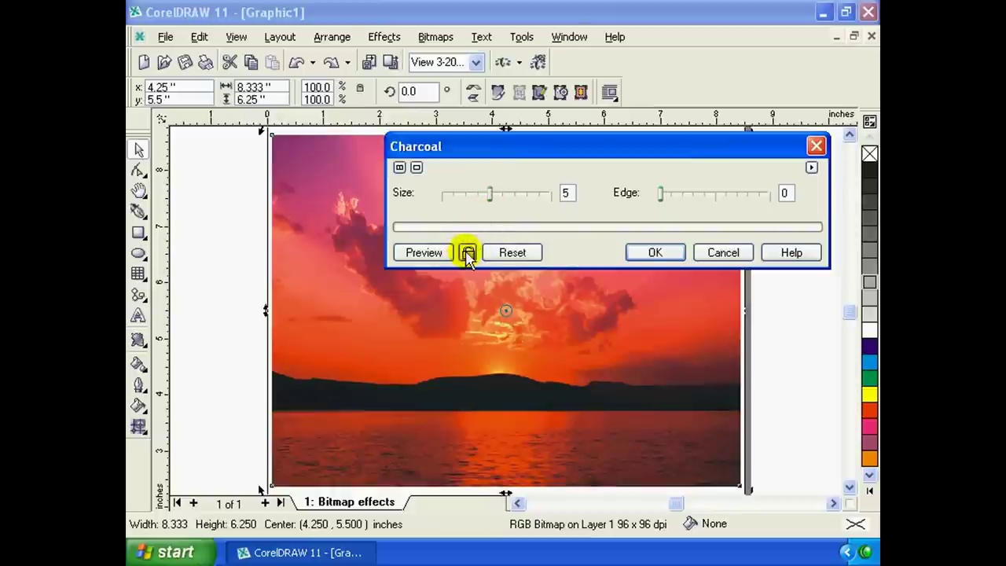
left_click(466, 253)
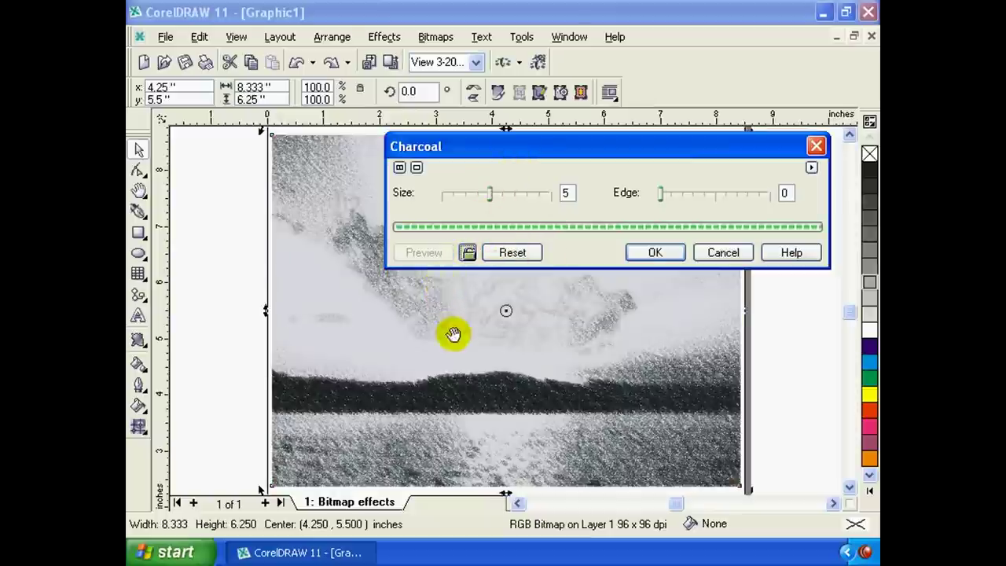
mouse_move(556, 149)
left_mouse_down()
mouse_move(555, 108)
mouse_move(526, 112)
left_mouse_up()
Set charcoal Size 5 and Edge 3 and apply the effect.
left_click_drag(468, 155, 462, 161)
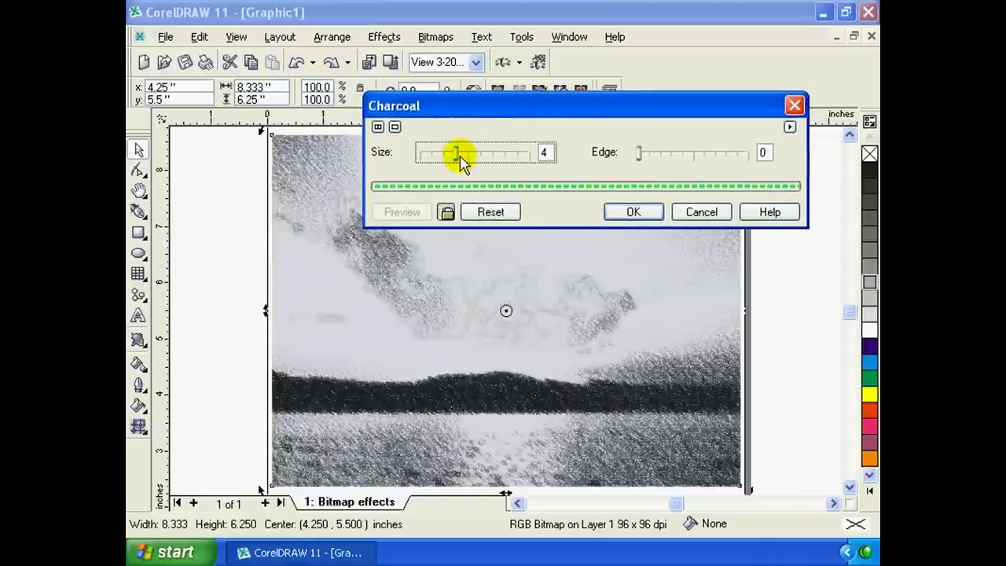
left_click(461, 159)
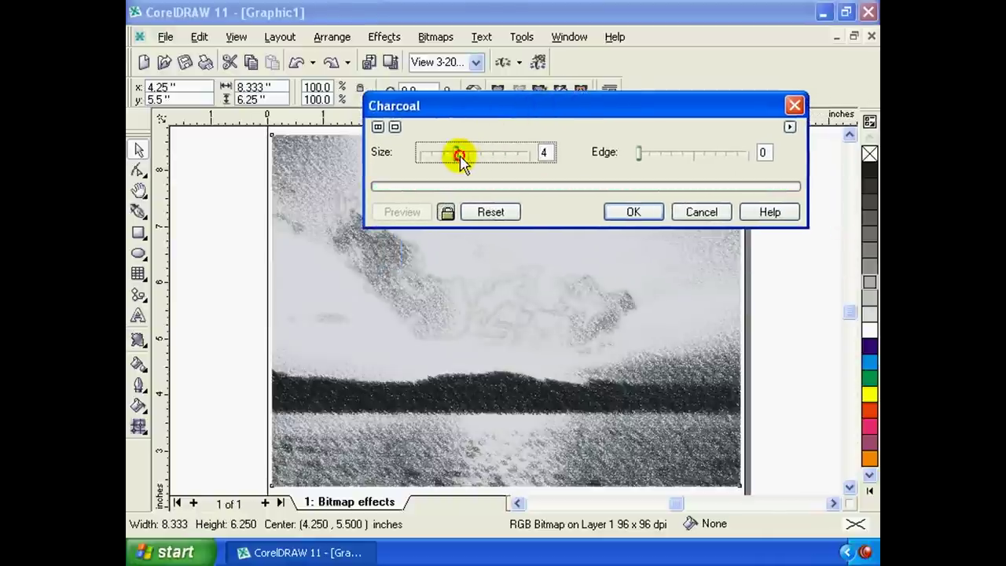
left_click(640, 157)
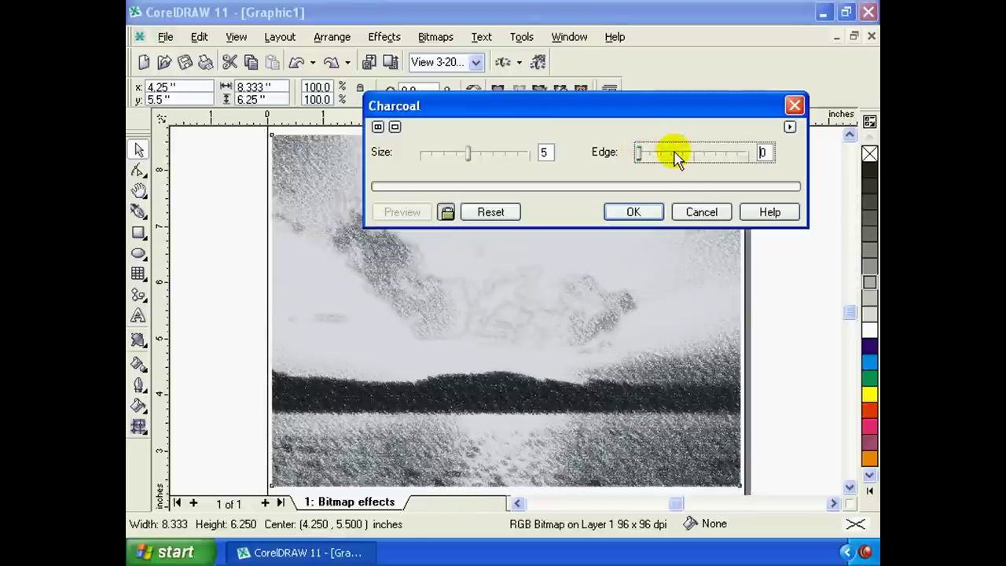
left_click(673, 155)
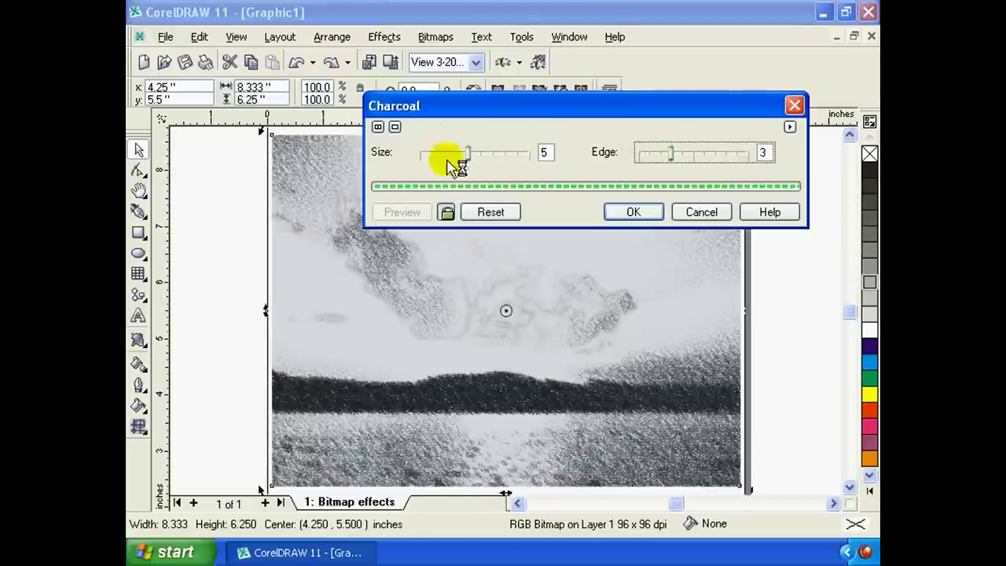
left_click(635, 214)
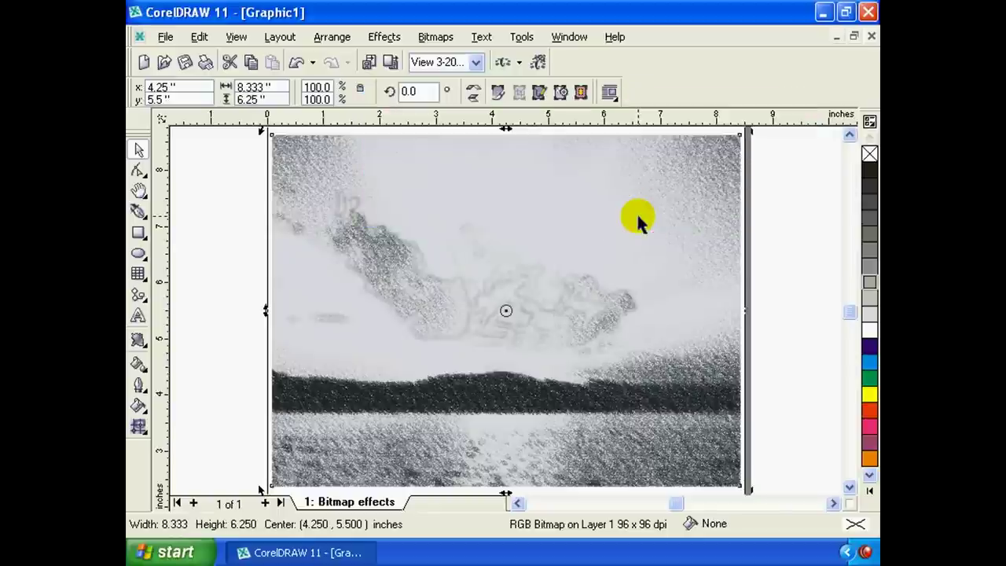
Undo the charcoal effect and open the Bitmaps menu toward the Blur effects.
key("ctrl+z")
left_click(444, 39)
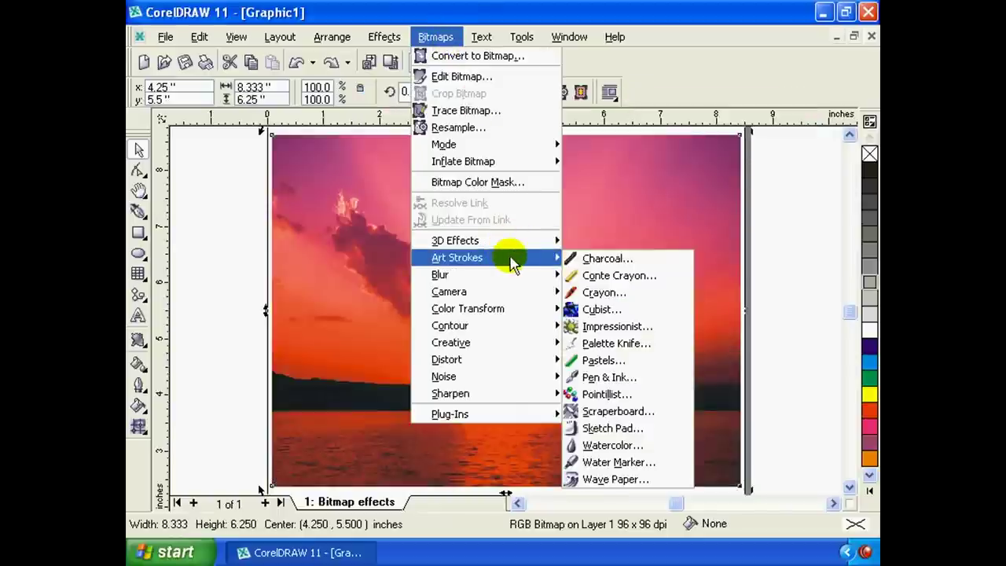
mouse_move(468, 308)
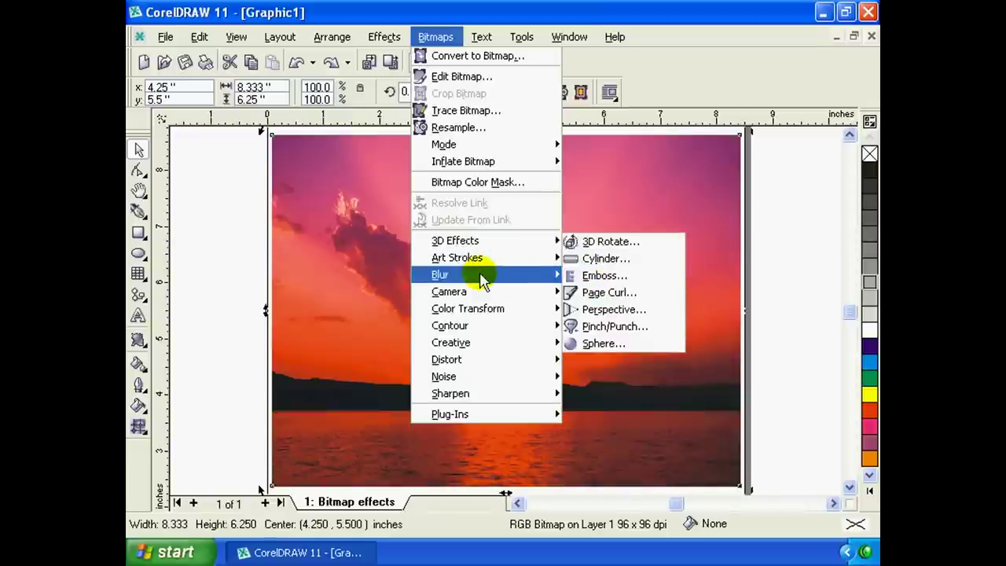
mouse_move(440, 275)
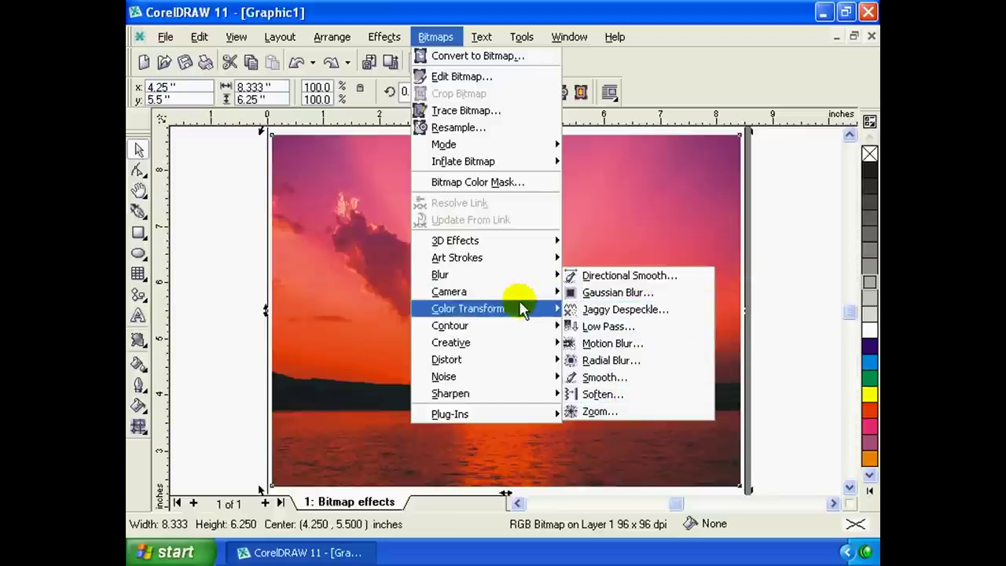
Open the Zoom blur settings with auto-preview turned on.
left_click(651, 412)
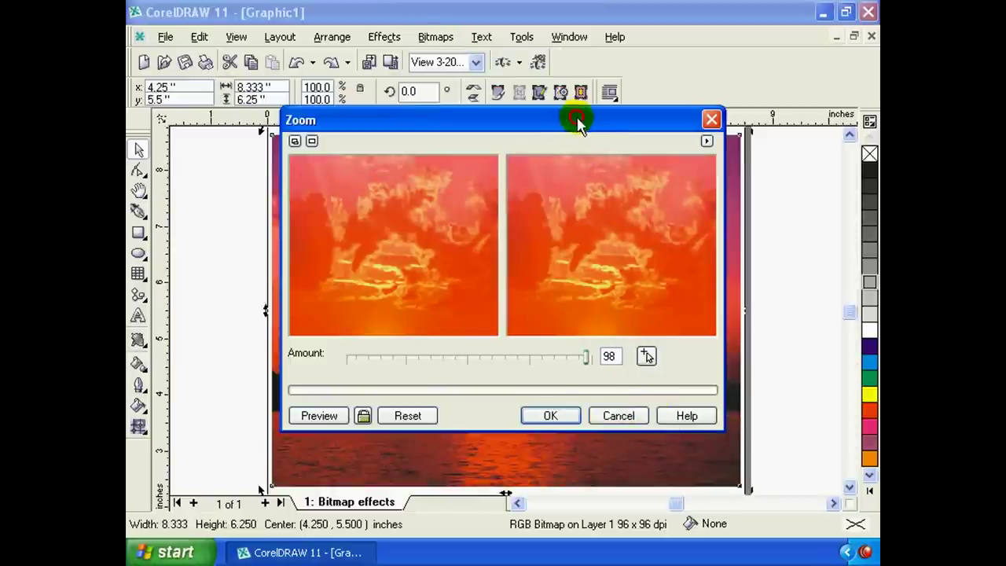
left_click_drag(573, 121, 638, 79)
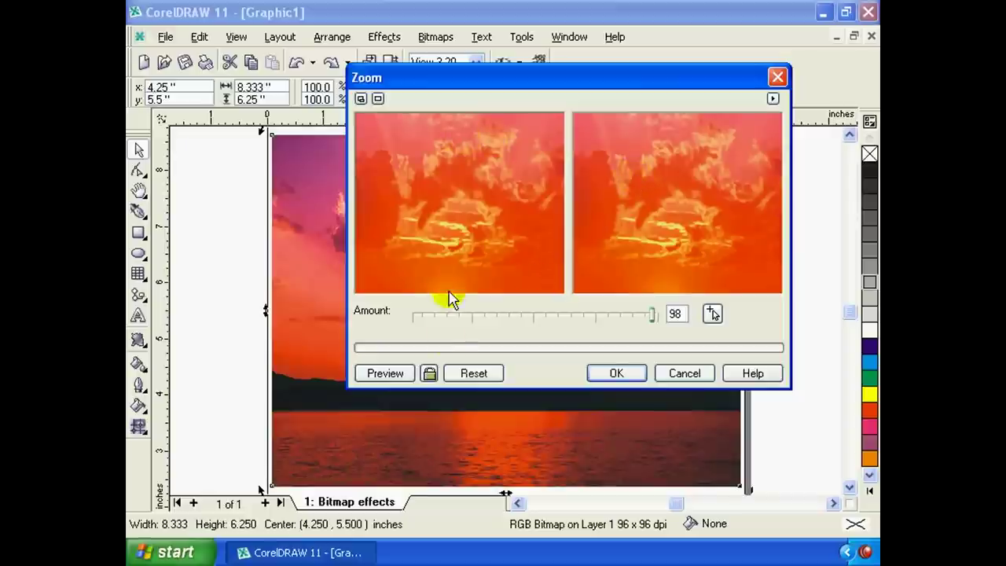
left_click(430, 375)
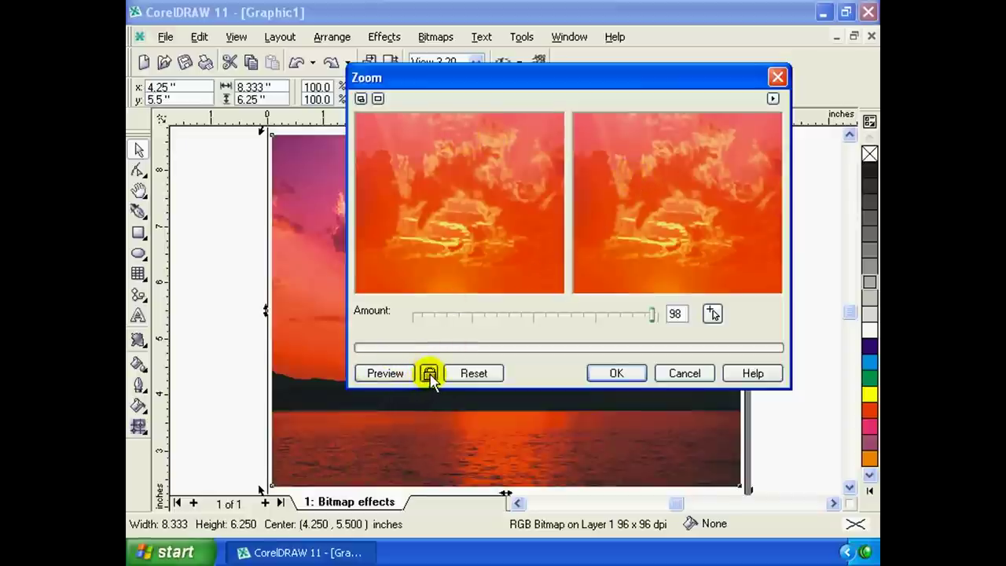
left_click(431, 376)
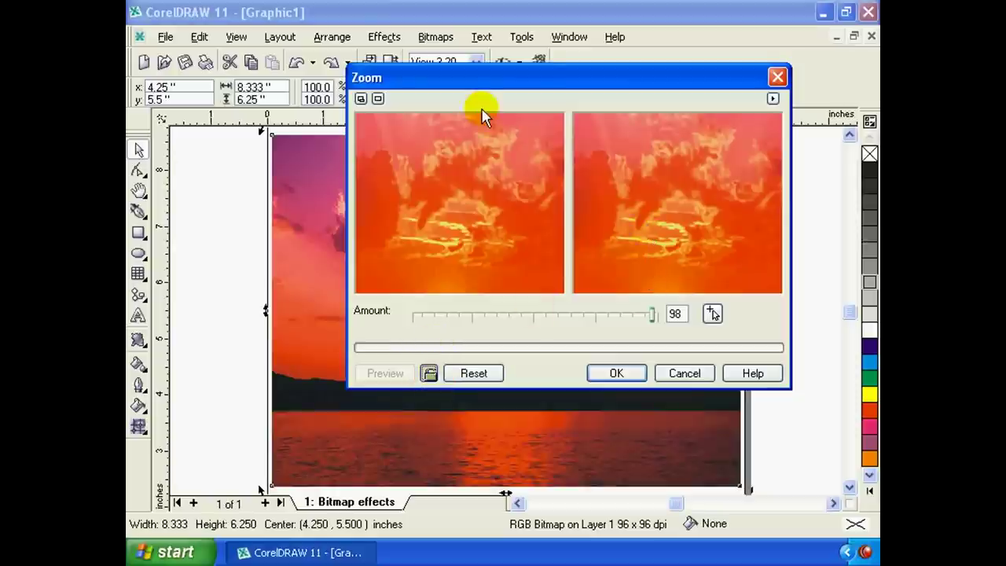
left_click_drag(482, 79, 537, 70)
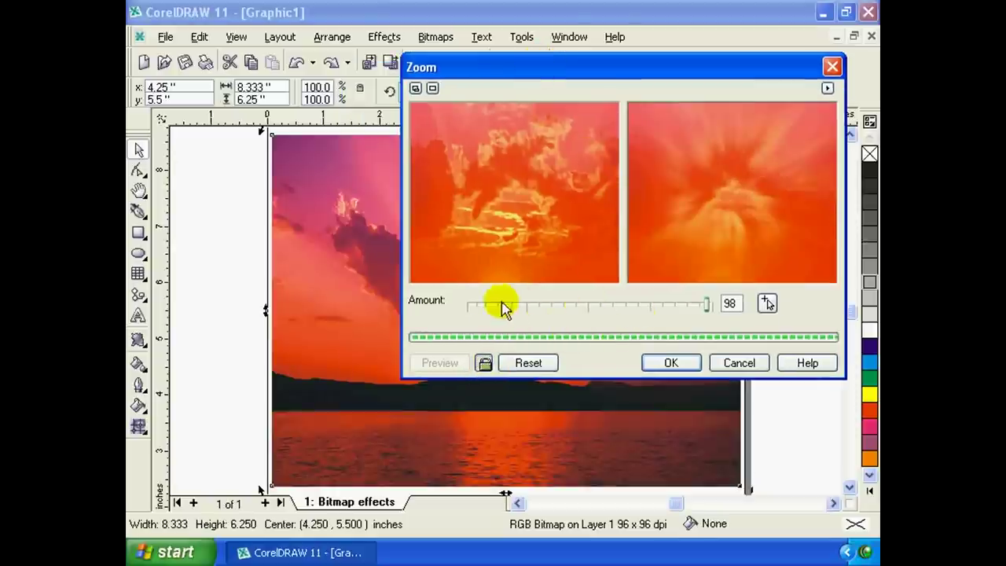
Apply a Zoom blur at Amount 53, then undo it.
left_click(581, 305)
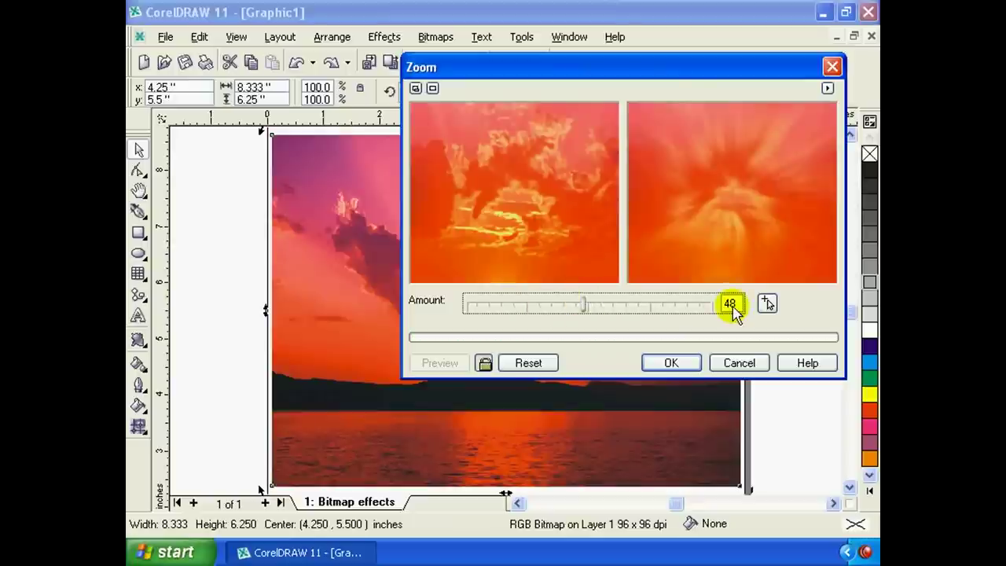
left_click(583, 307)
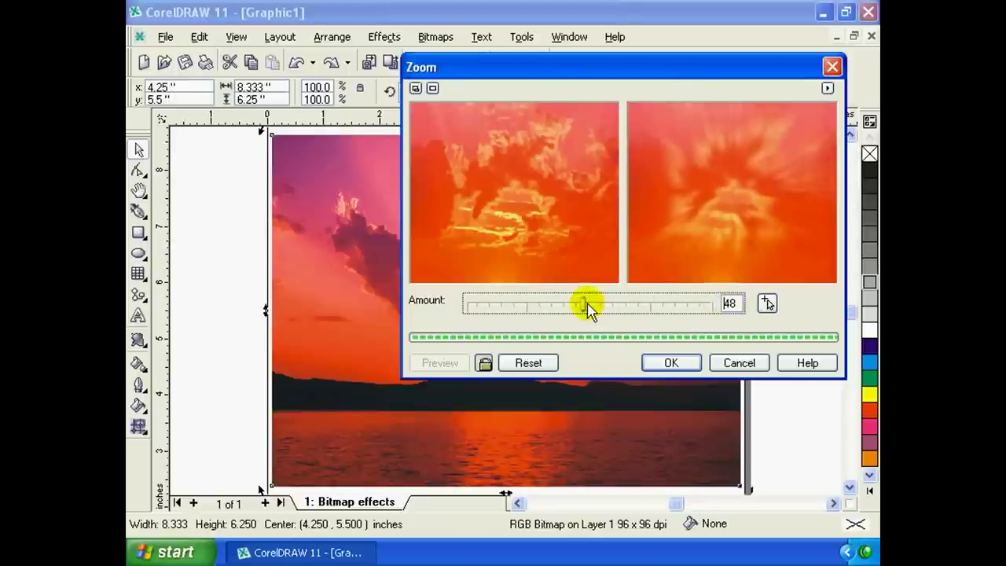
mouse_move(583, 307)
left_mouse_down()
mouse_move(546, 307)
mouse_move(573, 306)
left_mouse_up()
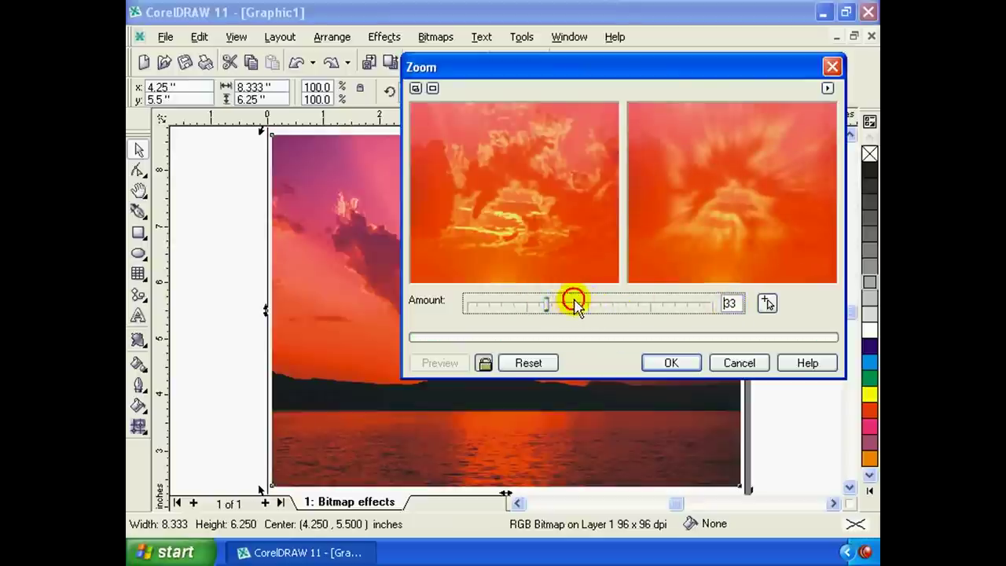
left_click(732, 306)
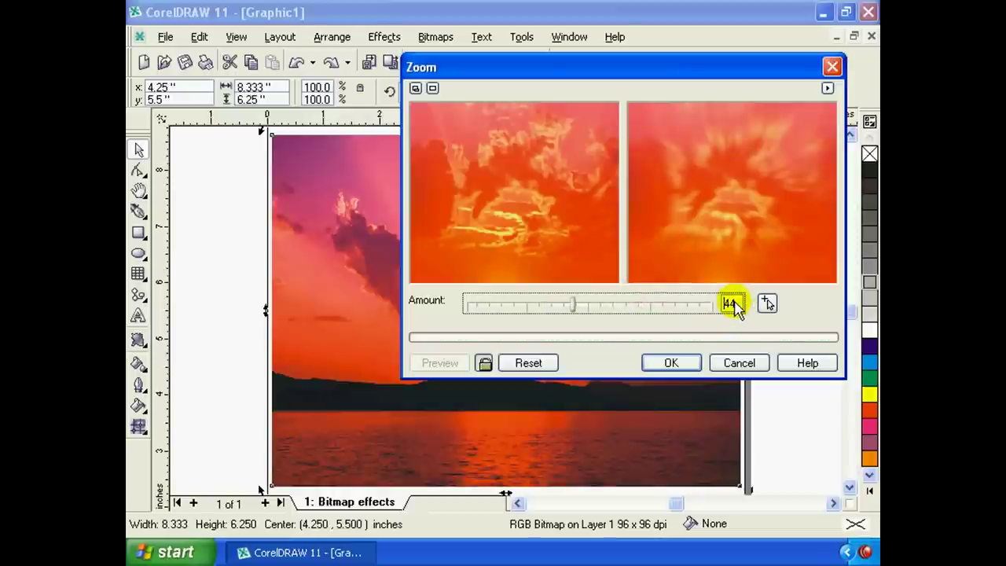
key("BackSpace")
double_click(731, 305)
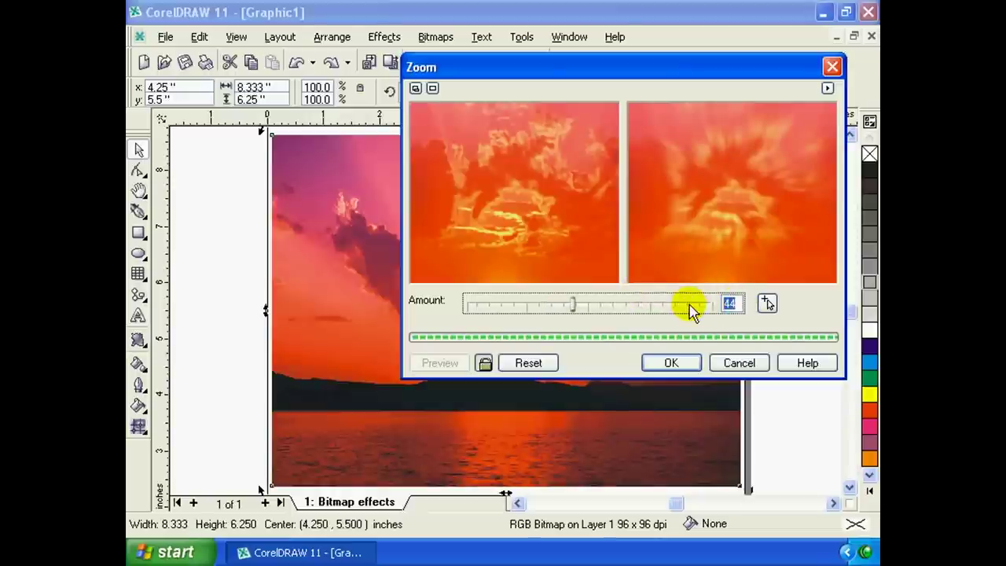
left_click_drag(573, 306, 595, 305)
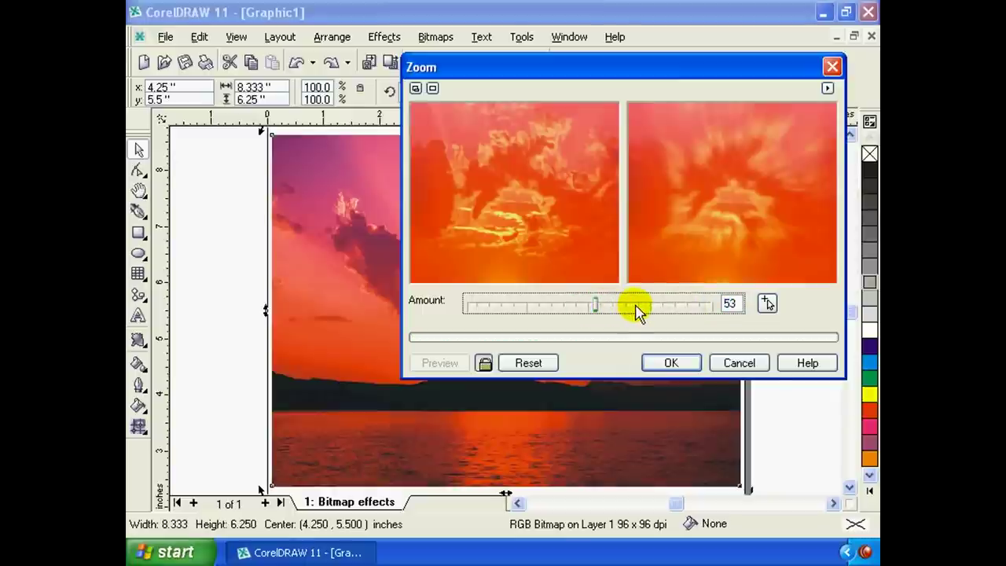
left_click(679, 368)
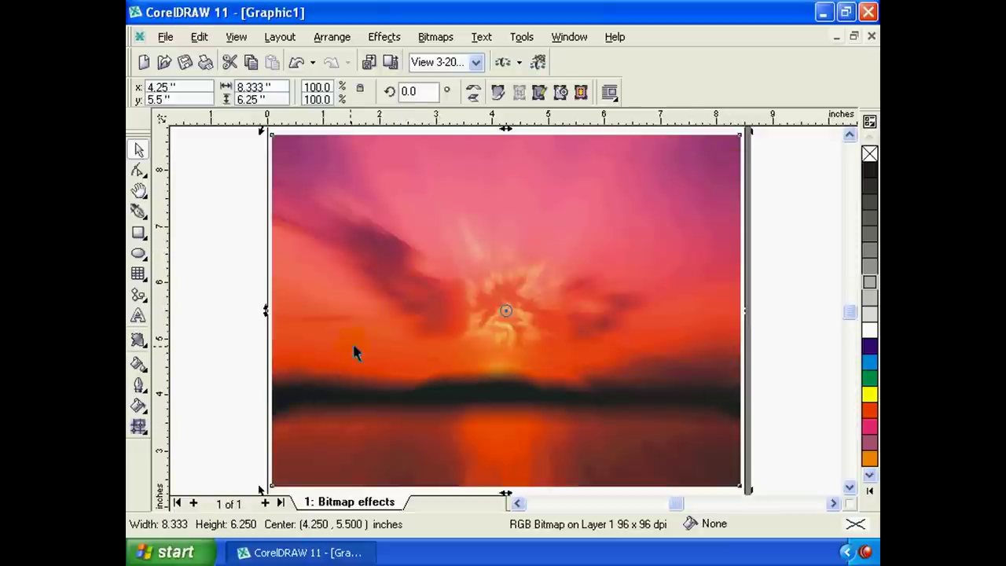
key("ctrl+z")
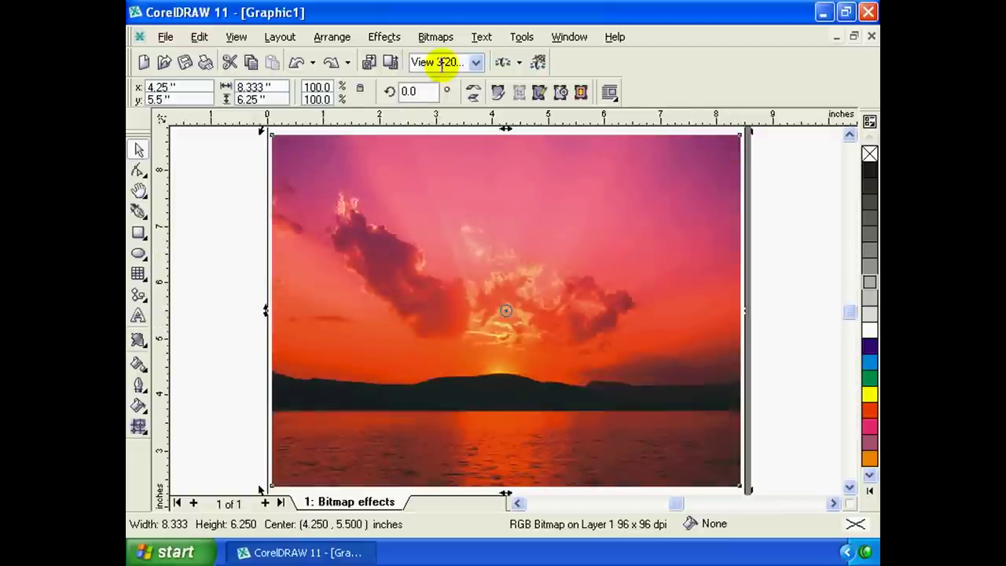
Apply the Diffuse effect at Level 71 with auto-preview on.
left_click(447, 40)
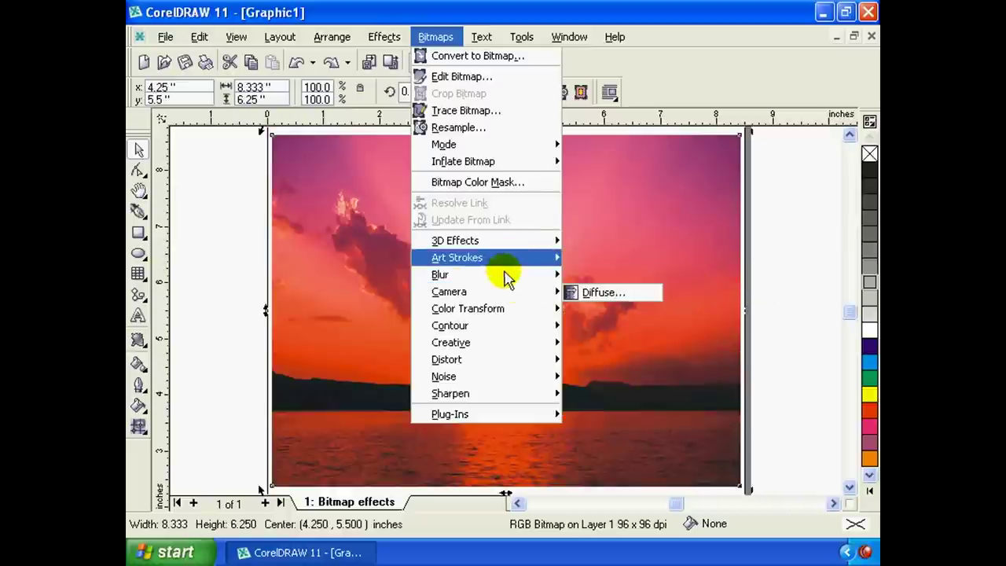
mouse_move(455, 292)
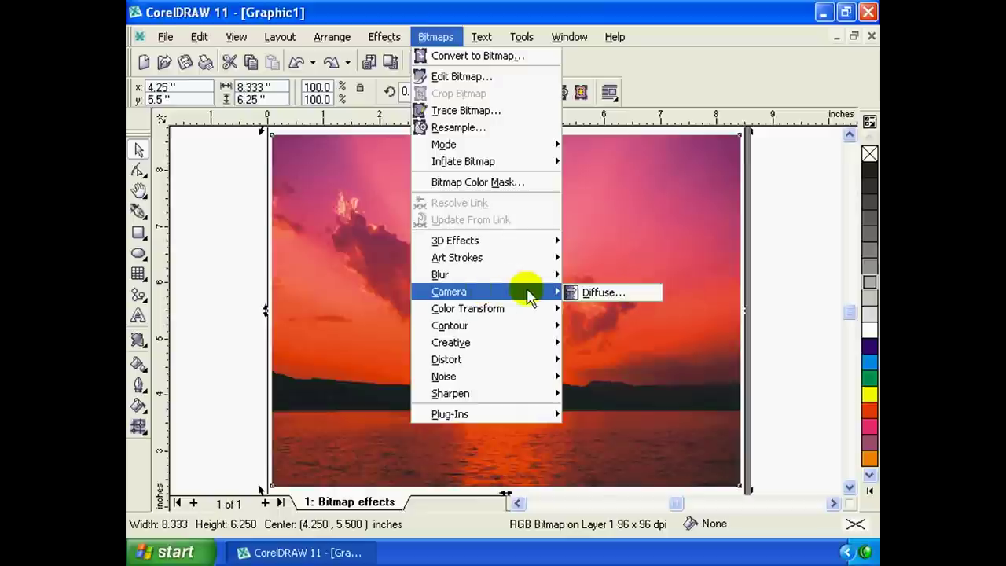
left_click(625, 292)
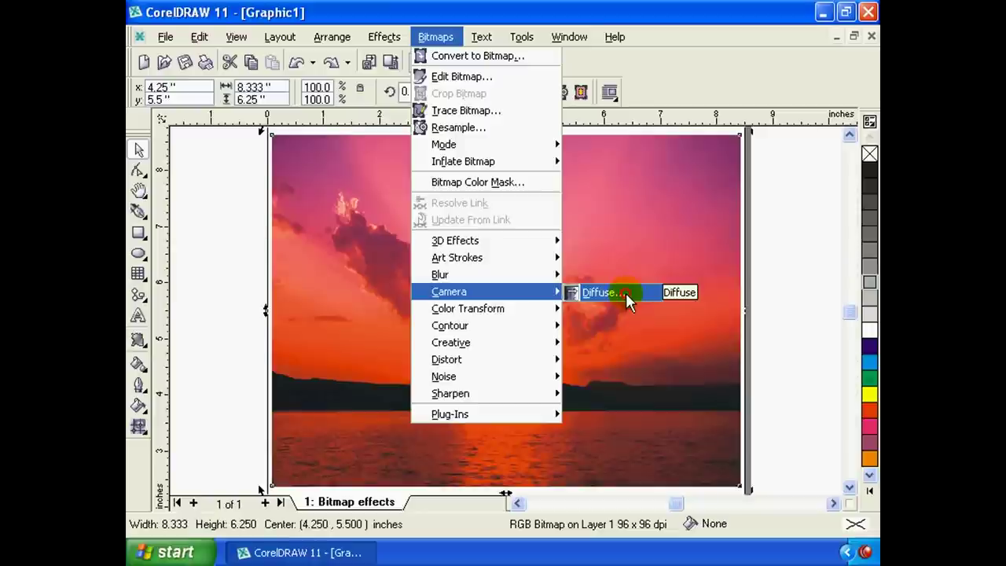
left_click_drag(589, 226, 636, 201)
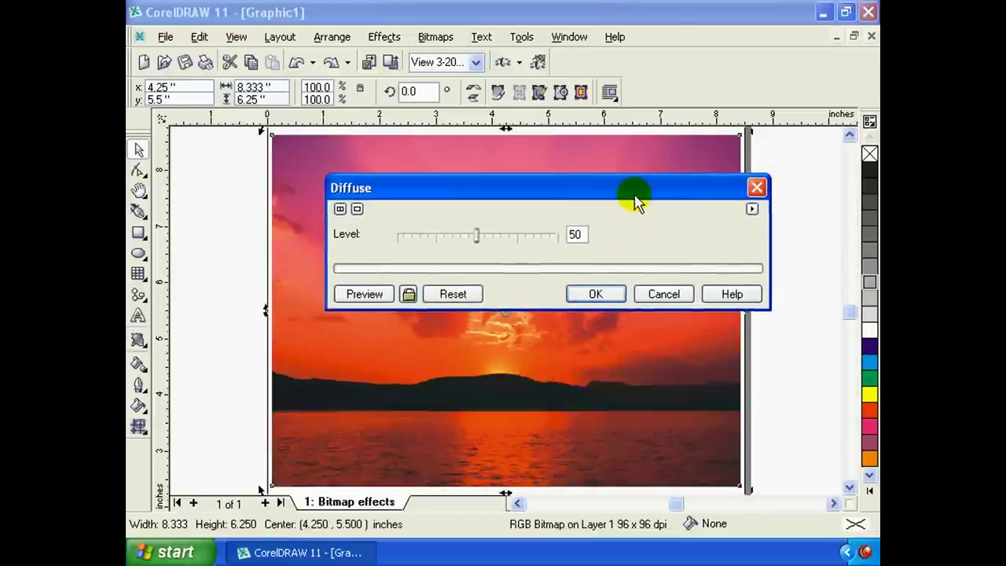
left_click_drag(539, 197, 531, 197)
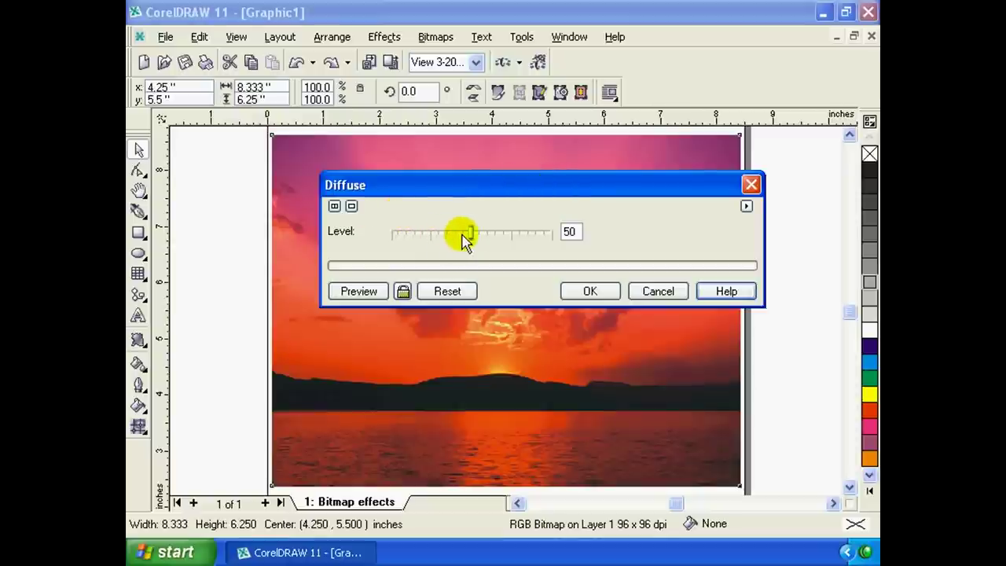
mouse_move(465, 240)
left_mouse_down()
mouse_move(427, 238)
mouse_move(489, 236)
mouse_move(492, 256)
mouse_move(484, 237)
left_mouse_up()
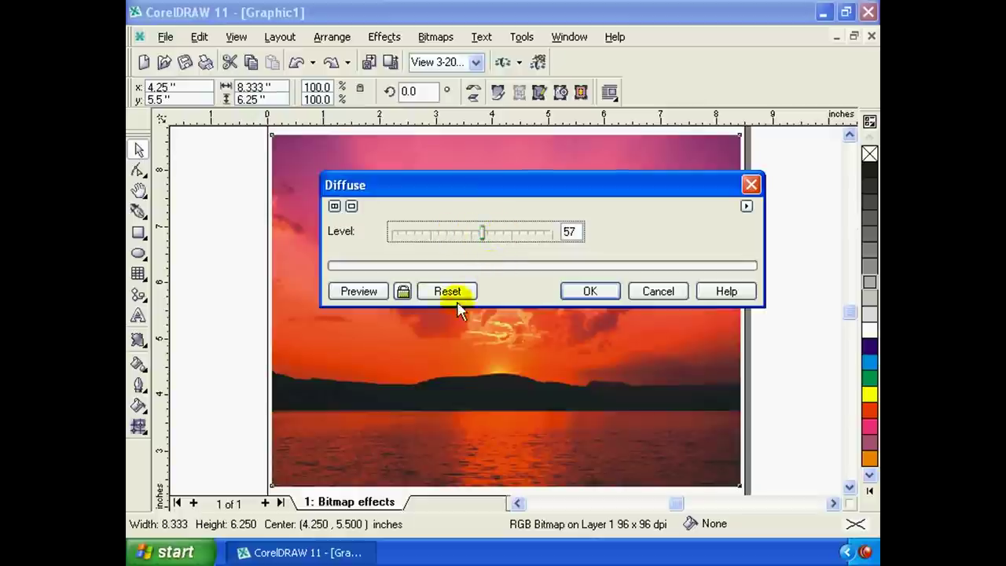
left_click(404, 293)
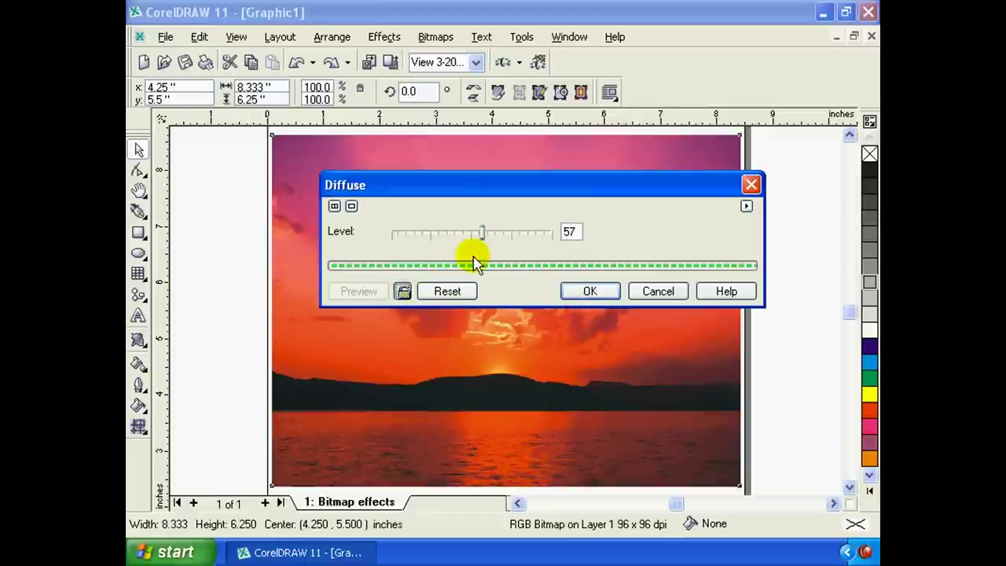
left_click(504, 233)
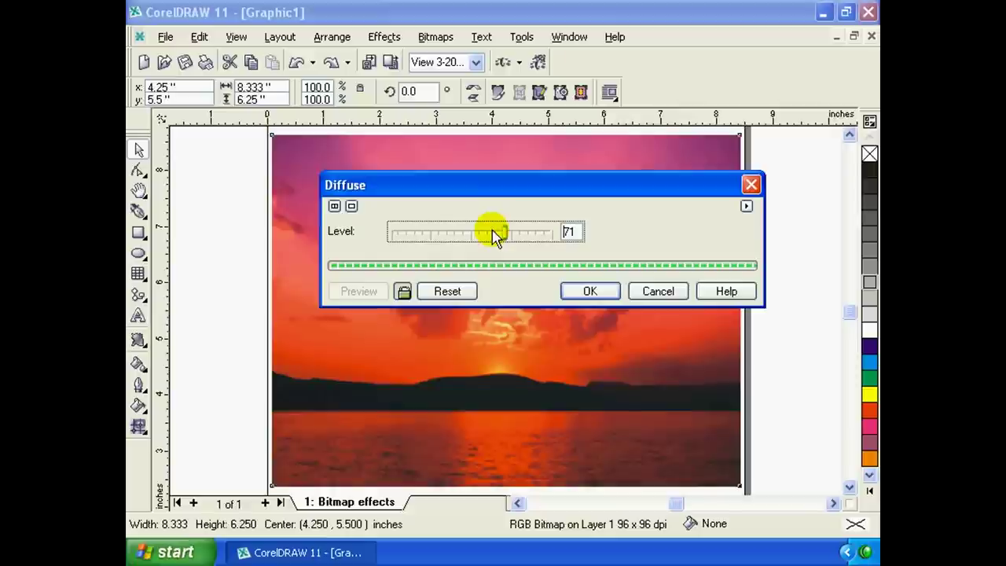
left_click(591, 292)
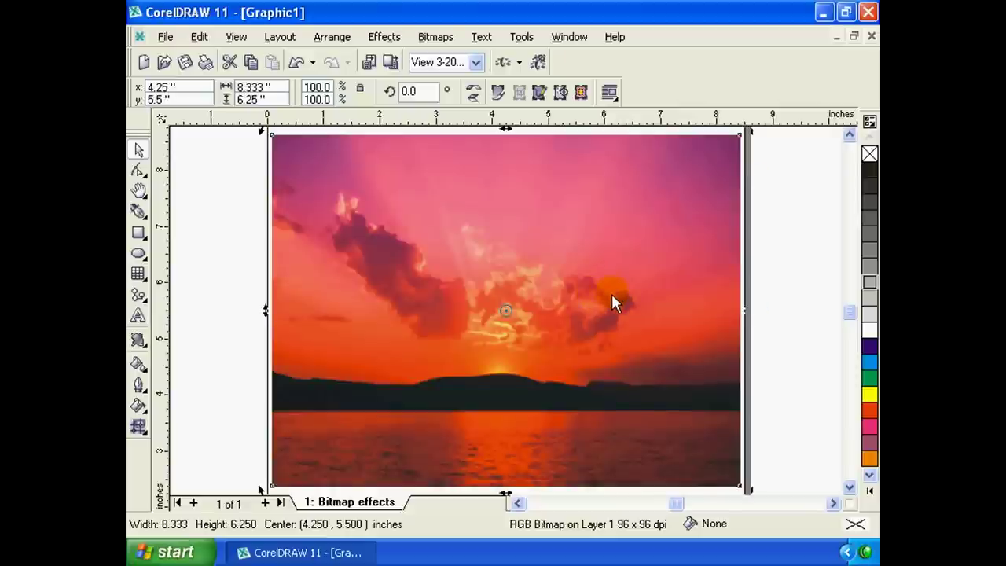
left_click(436, 37)
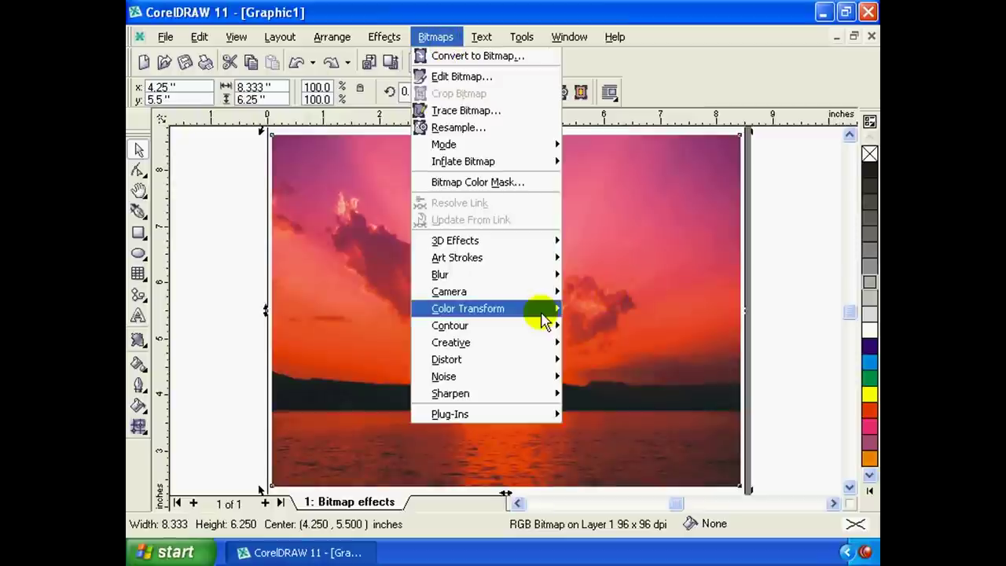
mouse_move(467, 308)
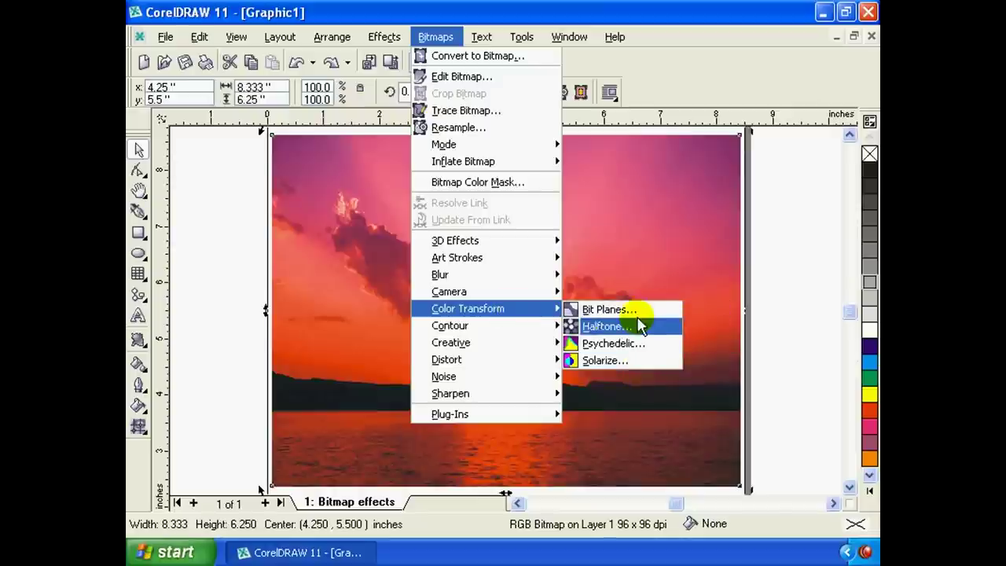
left_click(601, 309)
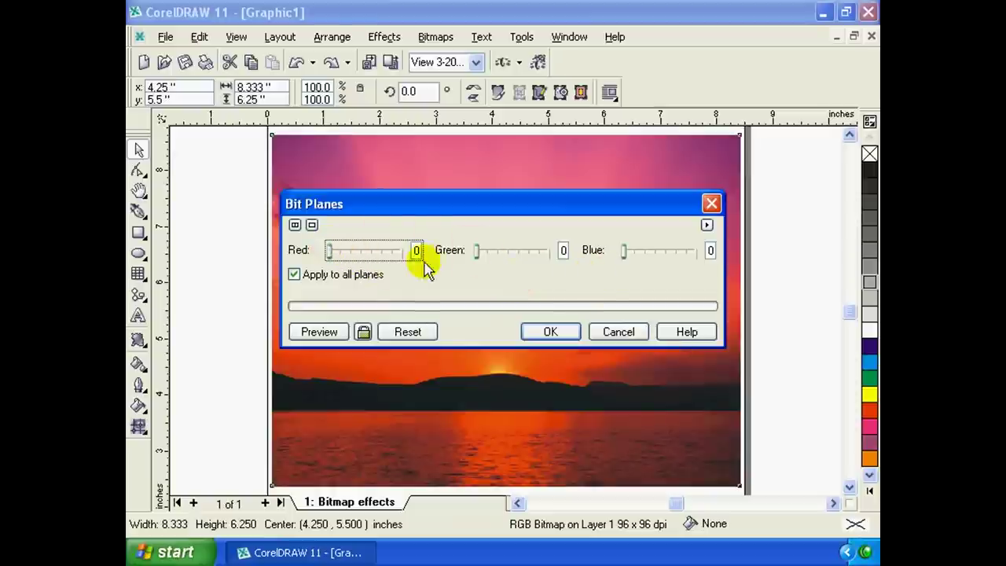
left_click_drag(330, 252, 351, 256)
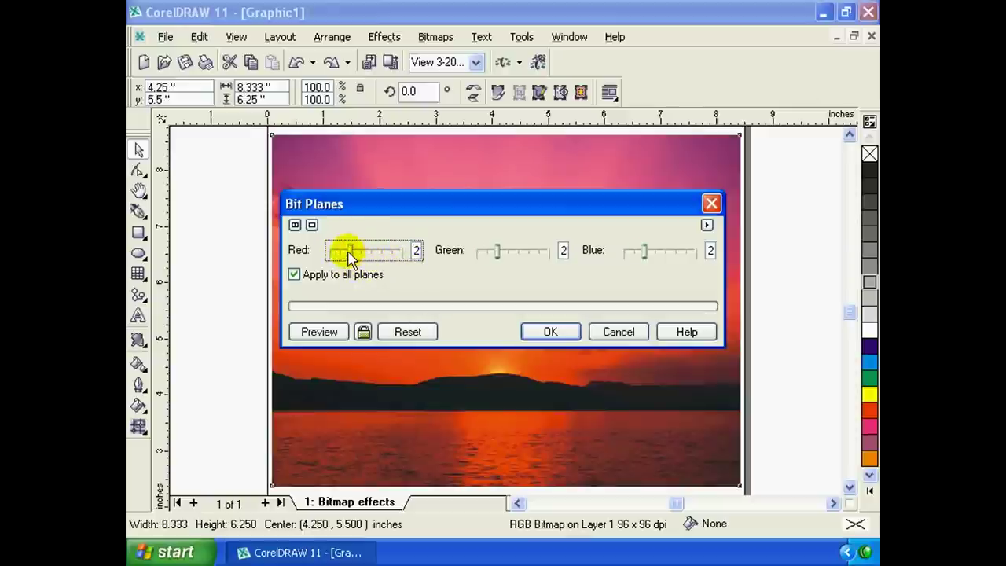
mouse_move(350, 252)
left_mouse_down()
mouse_move(360, 255)
mouse_move(350, 254)
left_mouse_up()
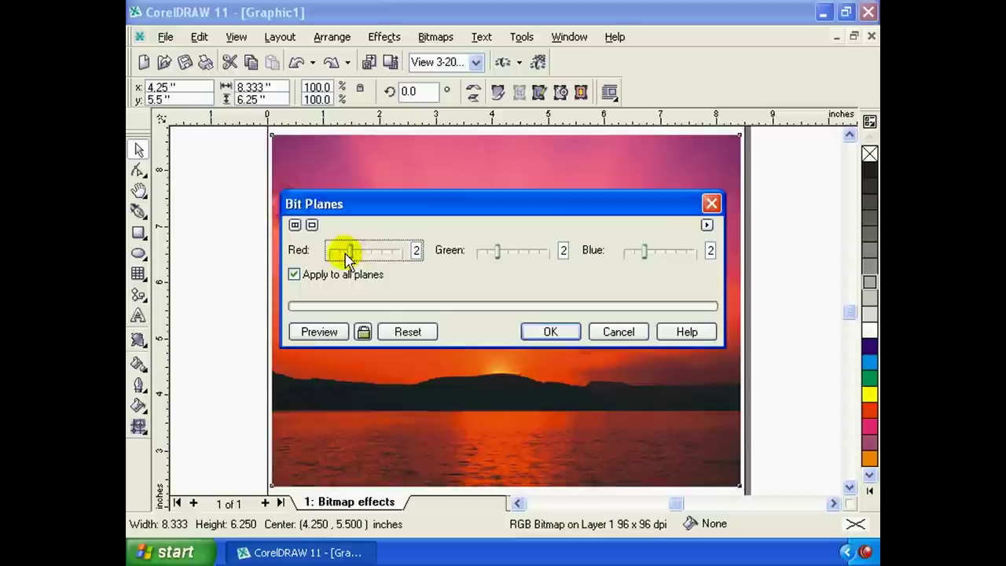
left_click(295, 275)
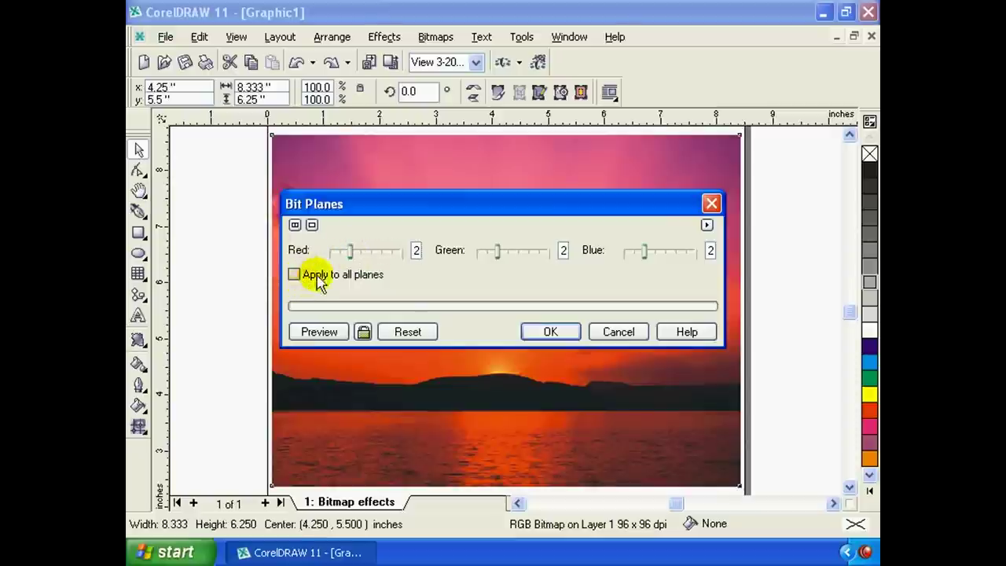
mouse_move(349, 253)
left_mouse_down()
mouse_move(372, 252)
mouse_move(363, 253)
left_mouse_up()
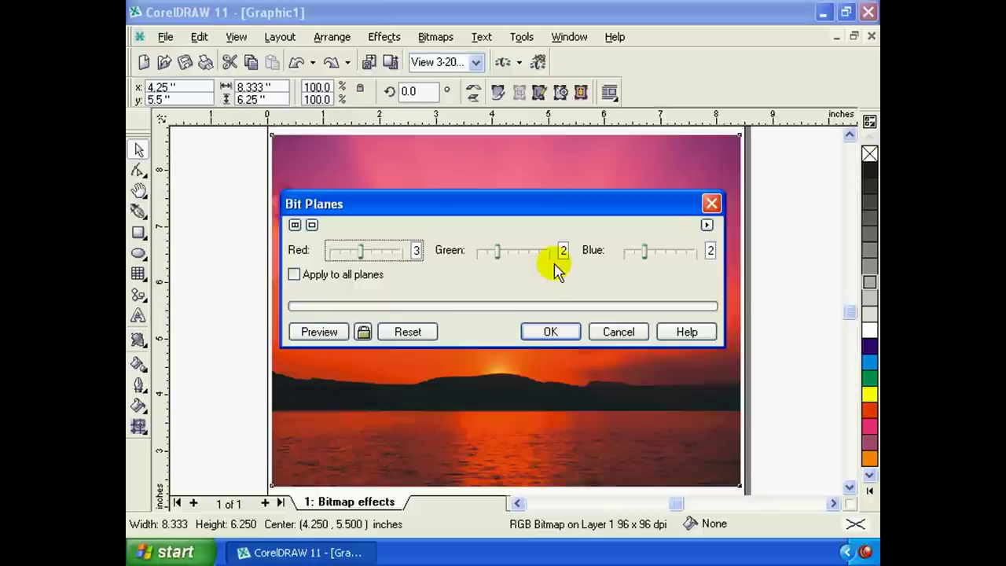
left_click(364, 333)
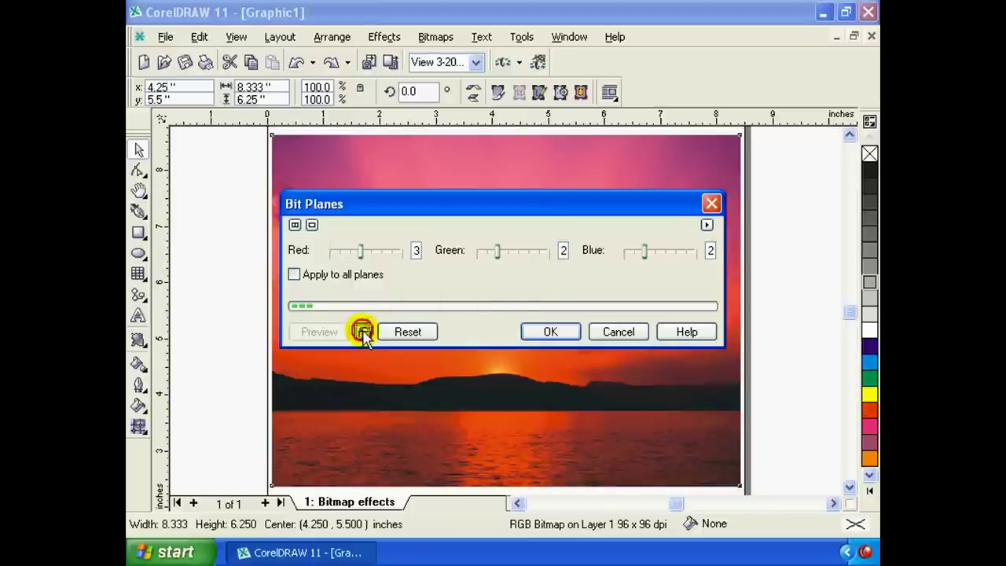
left_click_drag(497, 252, 485, 259)
left_click_drag(644, 252, 667, 253)
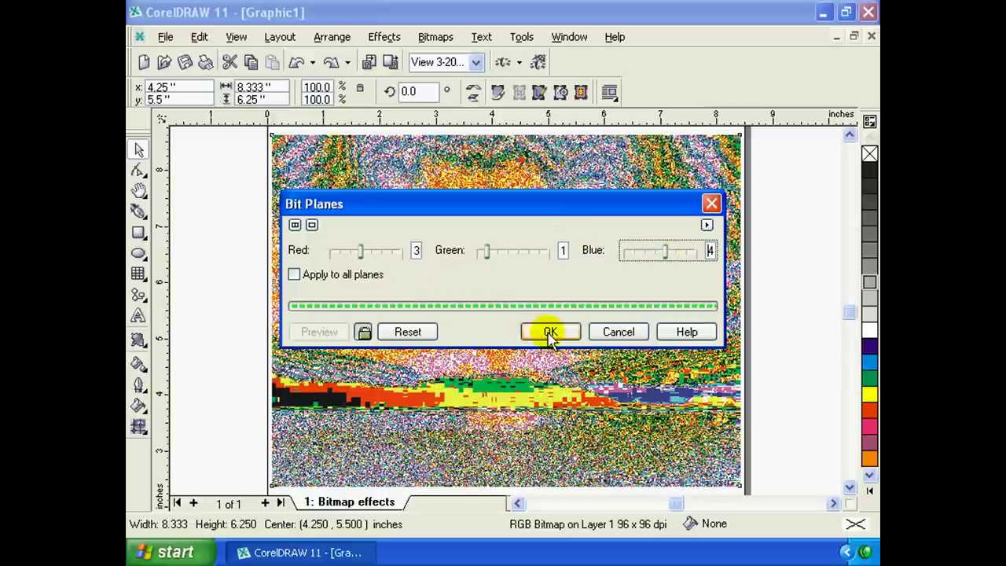
left_click(550, 332)
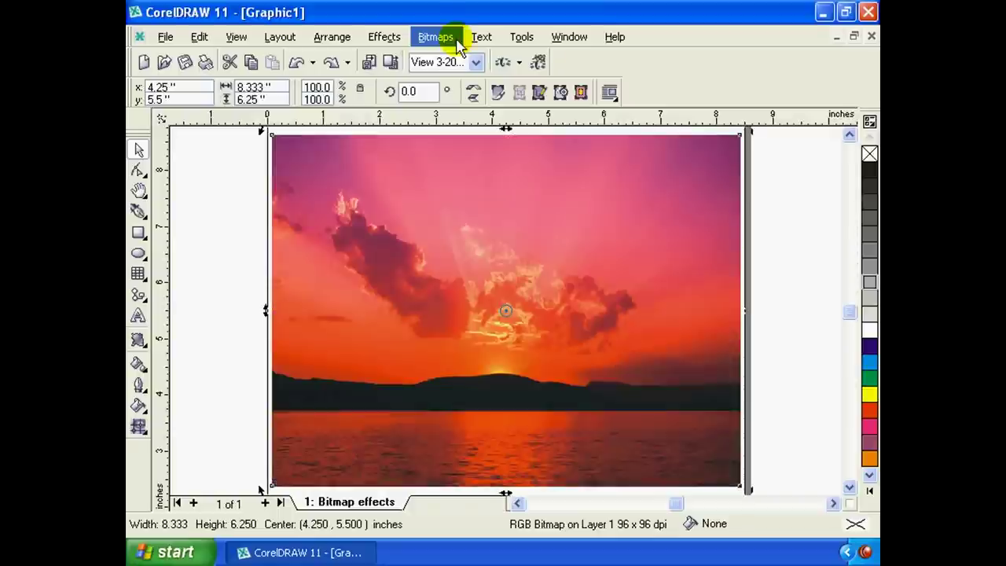
Open the Find Edges settings from the Bitmaps Contour effects.
left_click(441, 37)
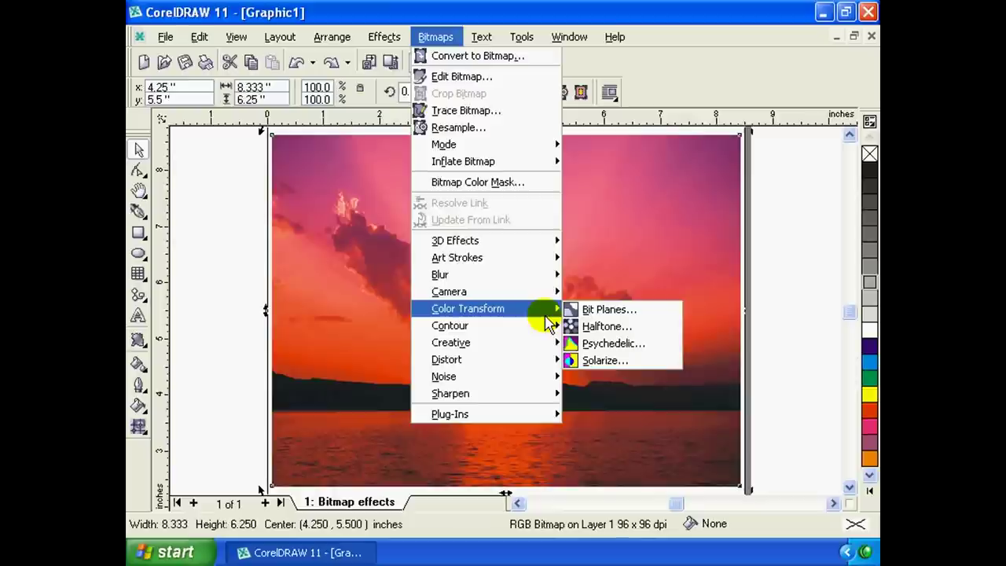
mouse_move(449, 325)
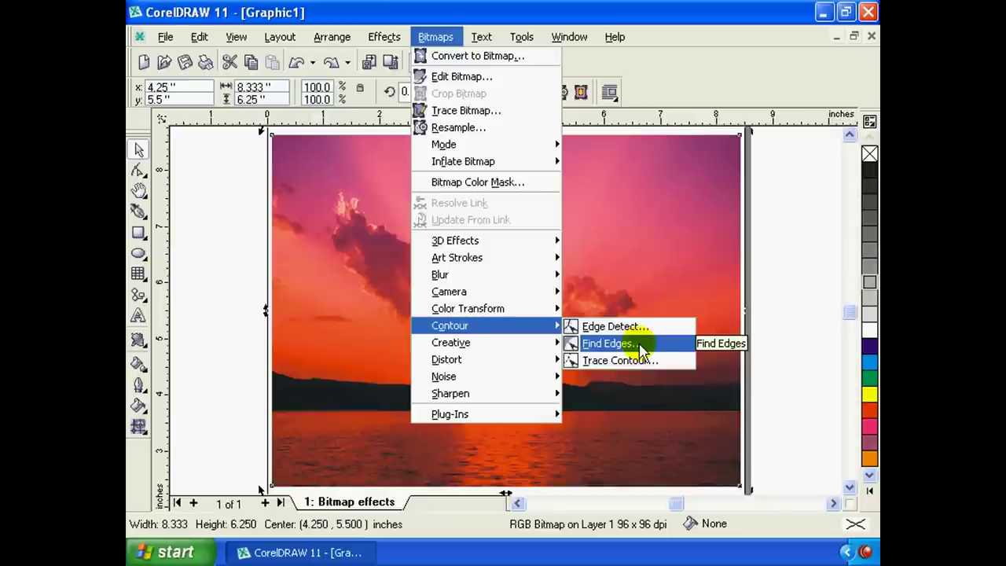
left_click(641, 350)
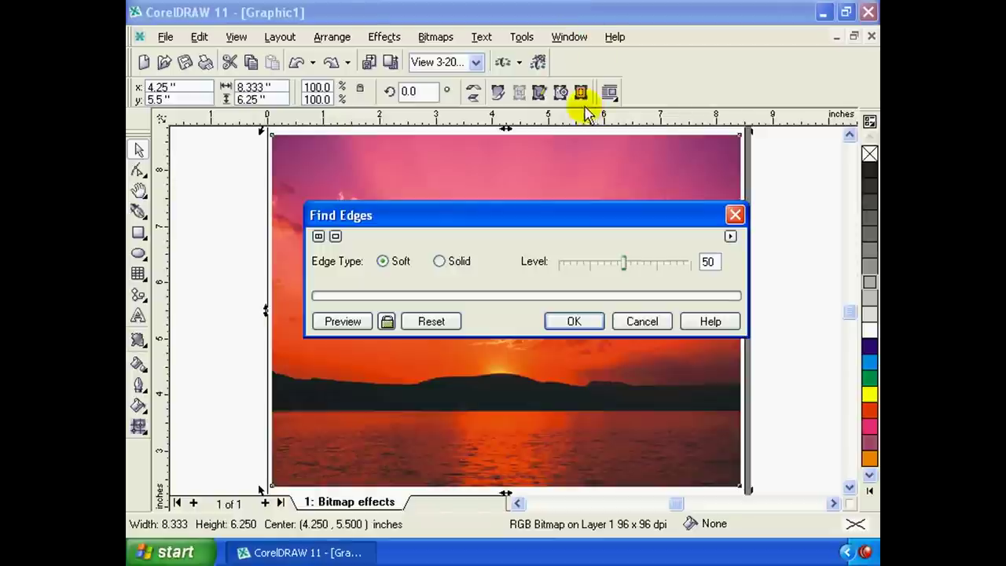
Preview Find Edges with Soft edge type at Level 8 and confirm.
left_click(387, 321)
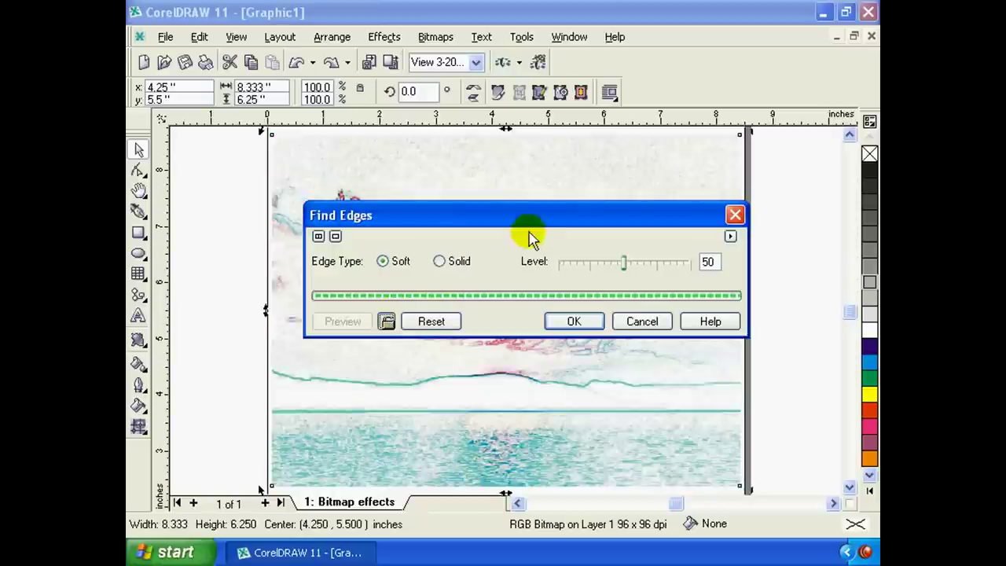
mouse_move(528, 226)
left_mouse_down()
mouse_move(533, 246)
mouse_move(517, 179)
left_mouse_up()
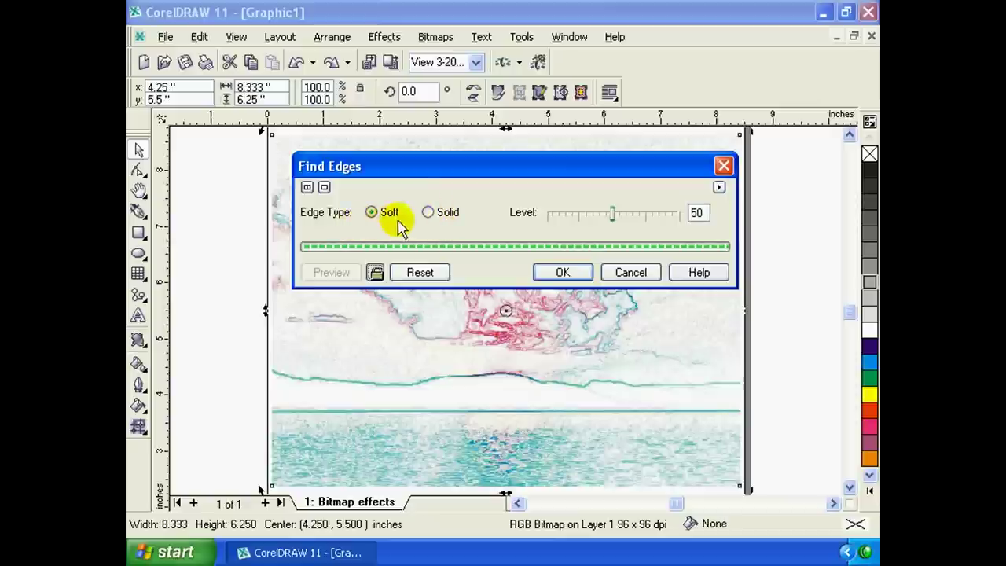
left_click(431, 215)
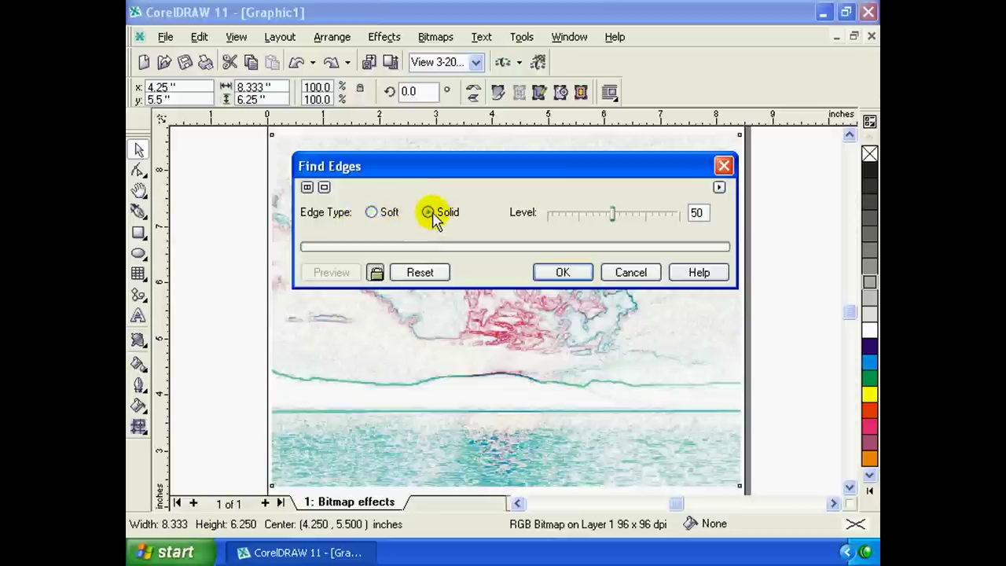
left_click(390, 216)
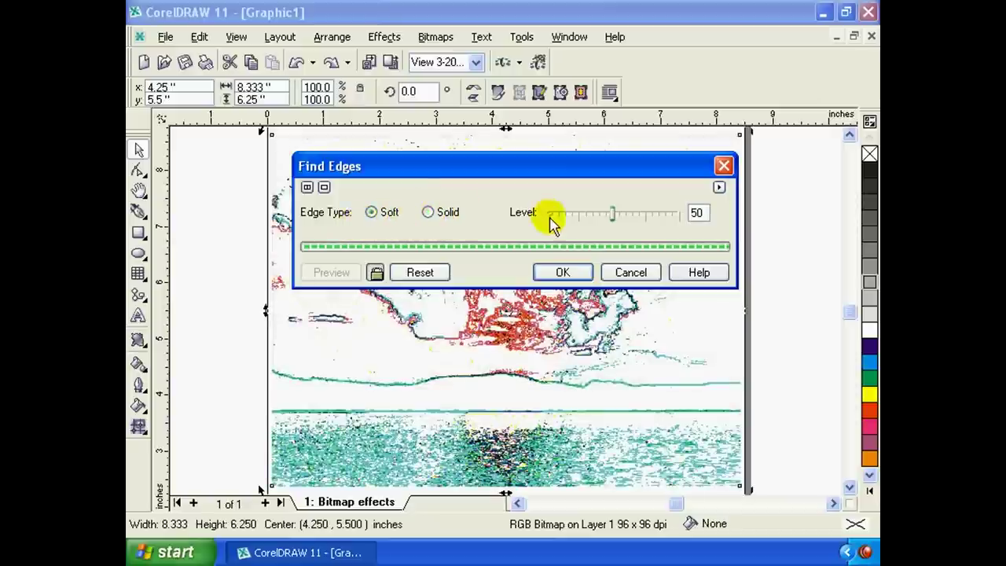
mouse_move(611, 220)
left_mouse_down()
mouse_move(640, 226)
mouse_move(558, 226)
left_mouse_up()
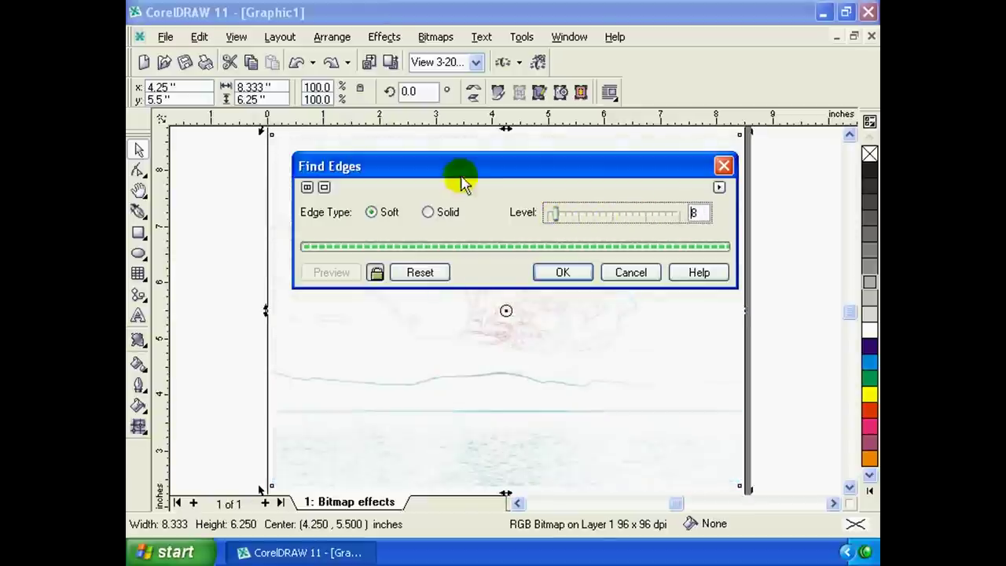
left_click_drag(461, 182, 434, 178)
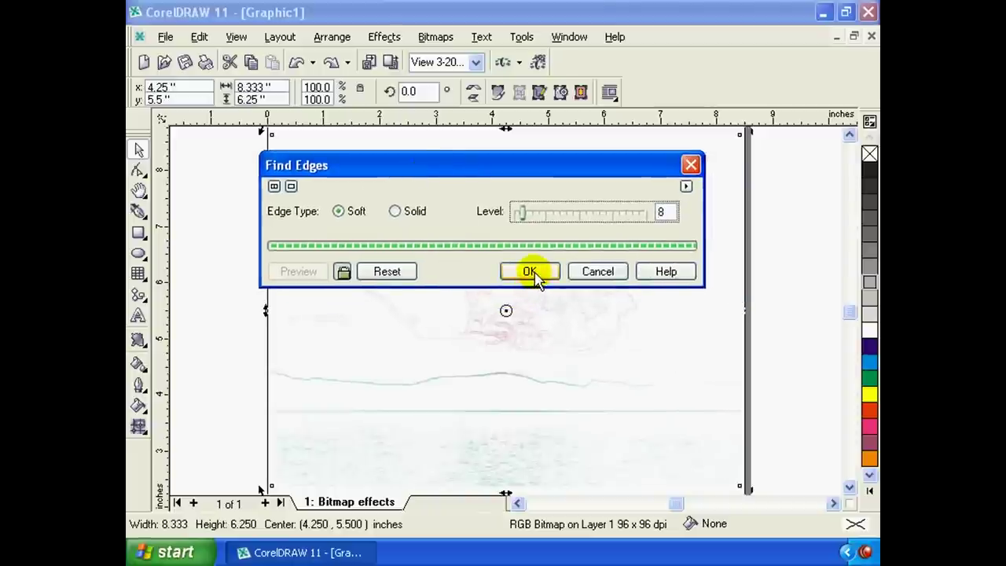
left_click(530, 273)
Open the Bitmaps menu's Creative effects list.
left_click(436, 37)
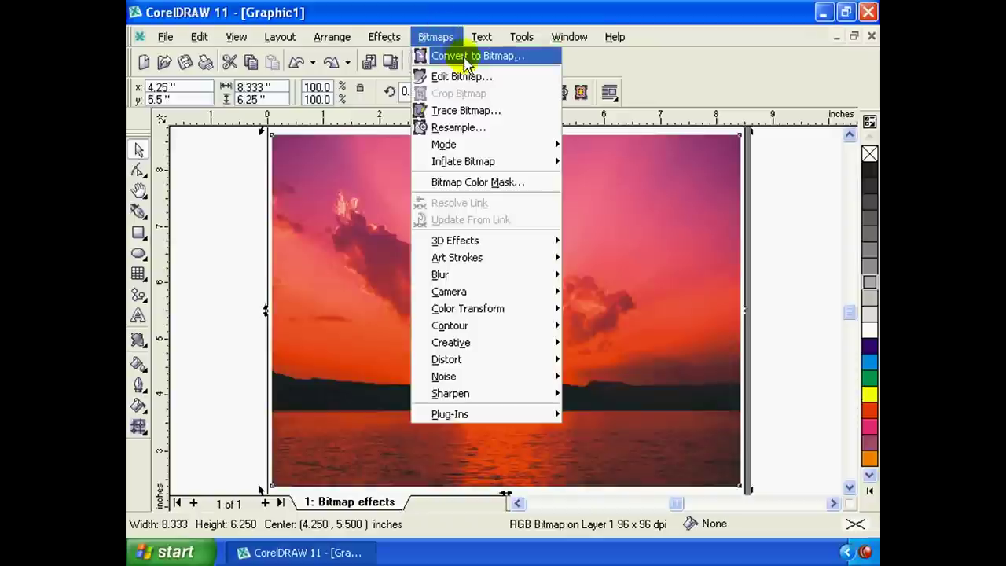
mouse_move(450, 342)
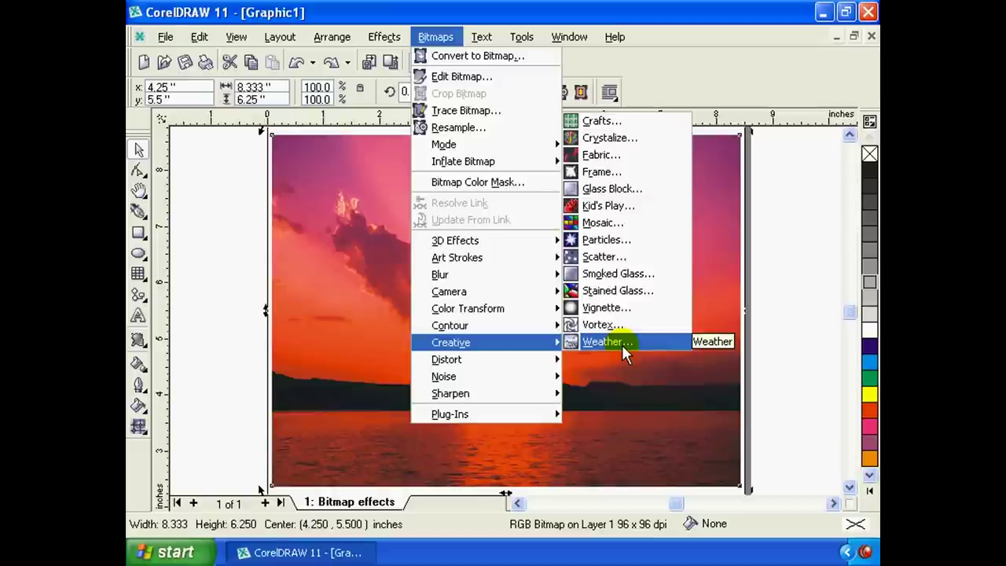
left_click(621, 344)
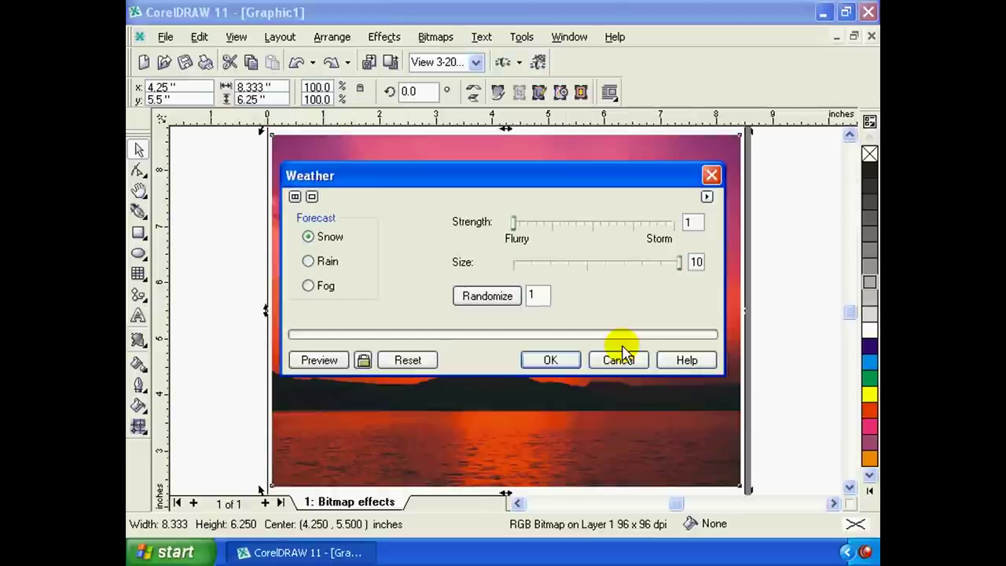
left_click_drag(481, 177, 605, 116)
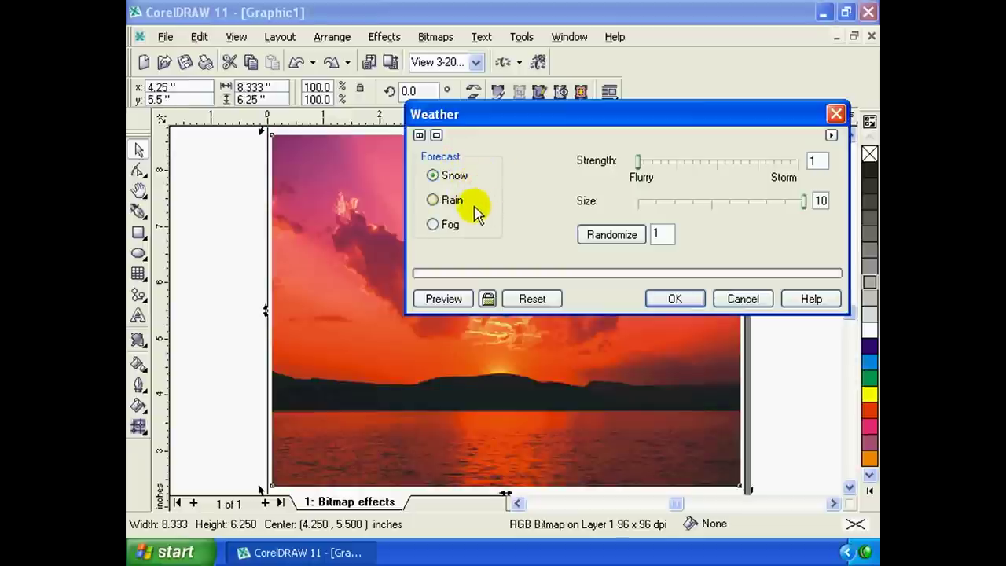
left_click(448, 205)
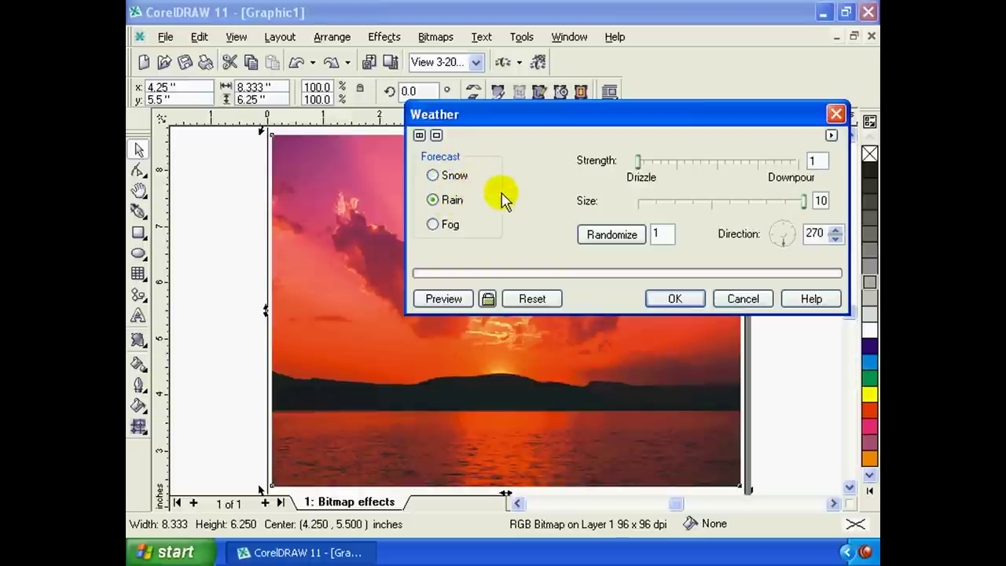
left_click(487, 298)
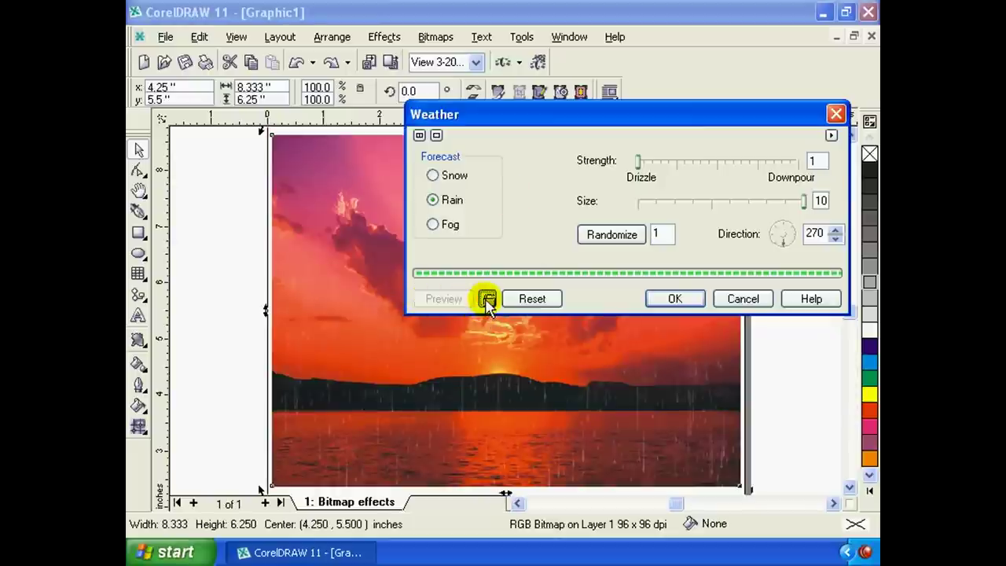
mouse_move(634, 114)
left_mouse_down()
mouse_move(649, 113)
mouse_move(666, 85)
left_mouse_up()
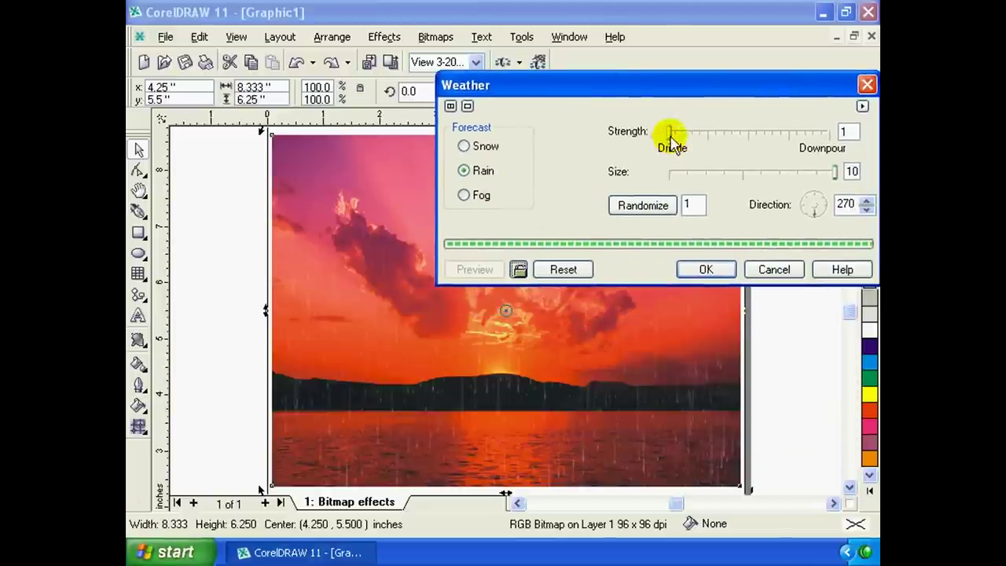
left_click_drag(670, 132, 676, 132)
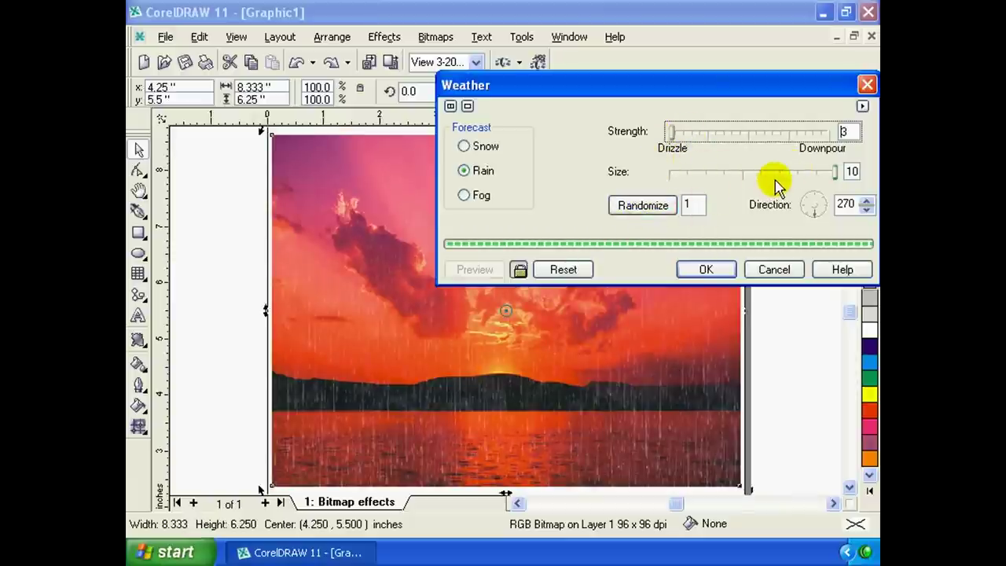
left_click(617, 205)
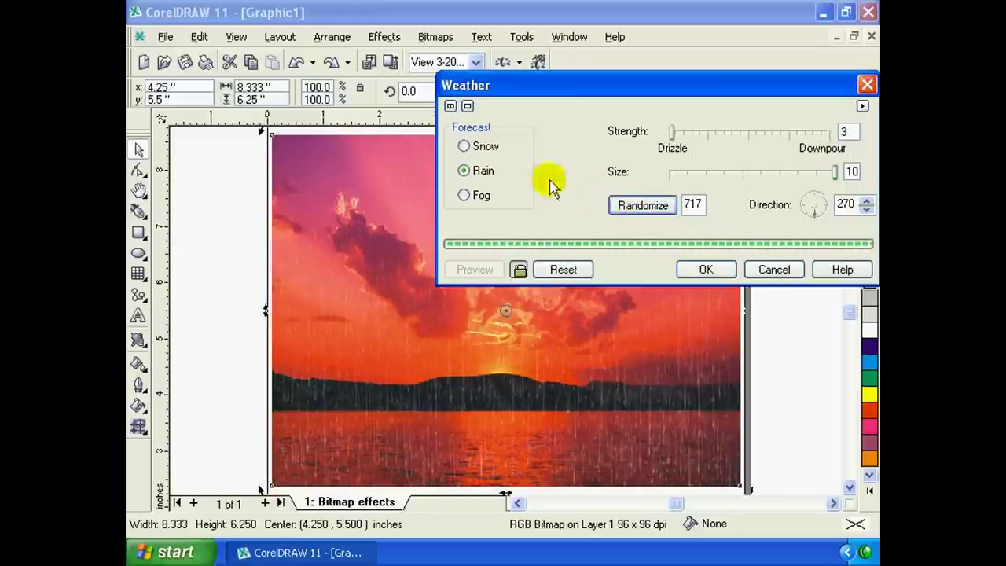
left_click(465, 146)
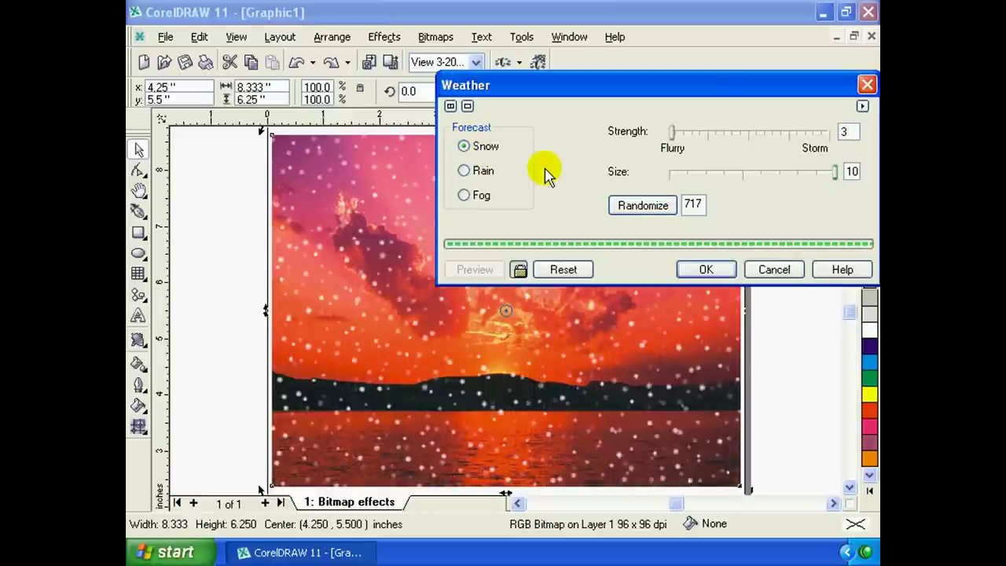
left_click(481, 195)
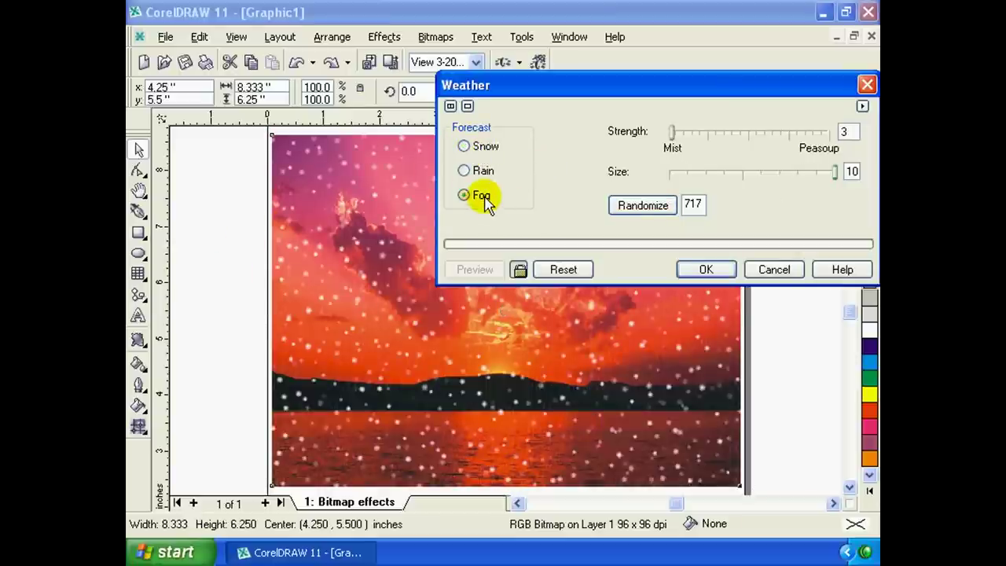
mouse_move(834, 171)
left_mouse_down()
mouse_move(711, 173)
mouse_move(752, 170)
left_mouse_up()
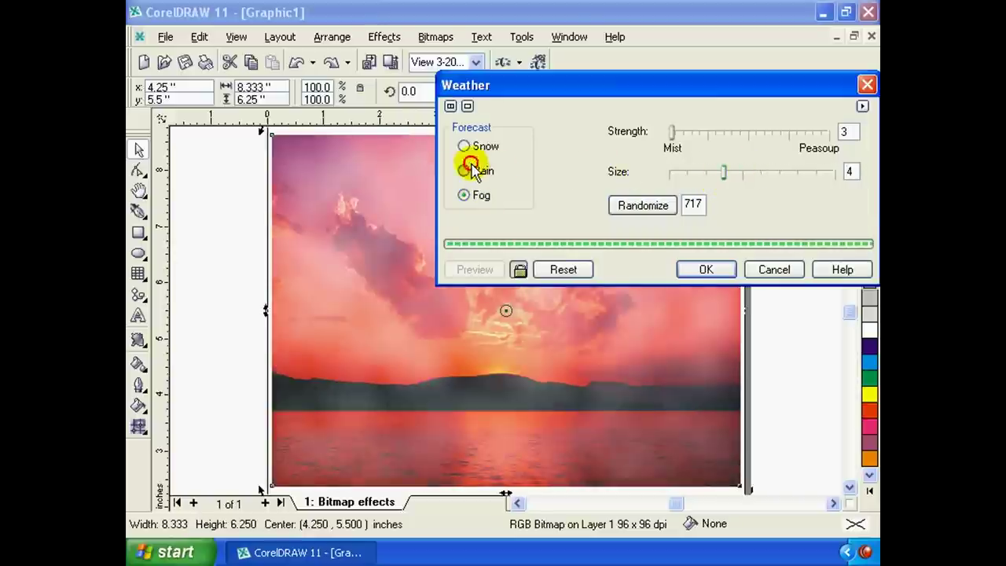
left_click(471, 170)
left_click_drag(665, 85, 593, 88)
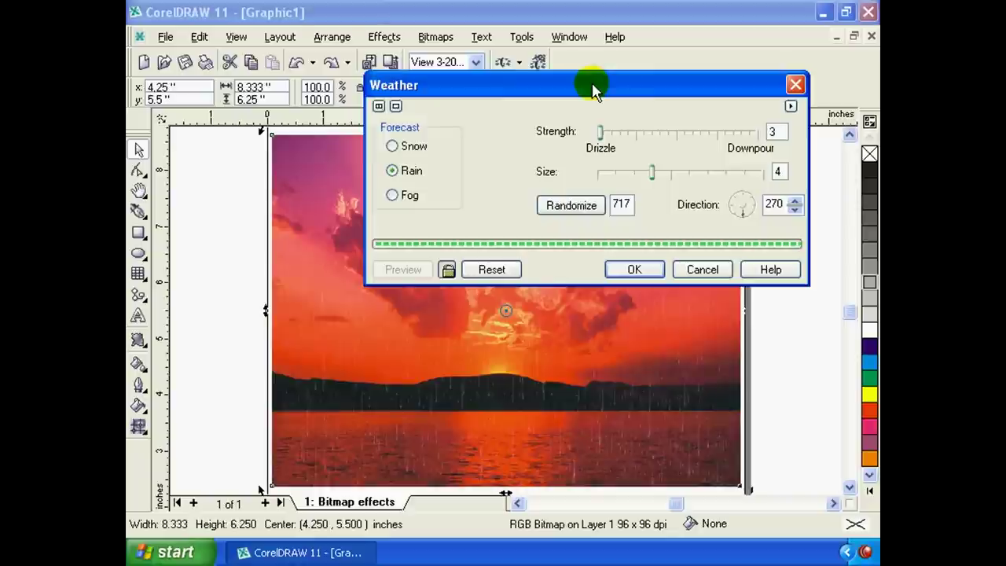
left_click(649, 269)
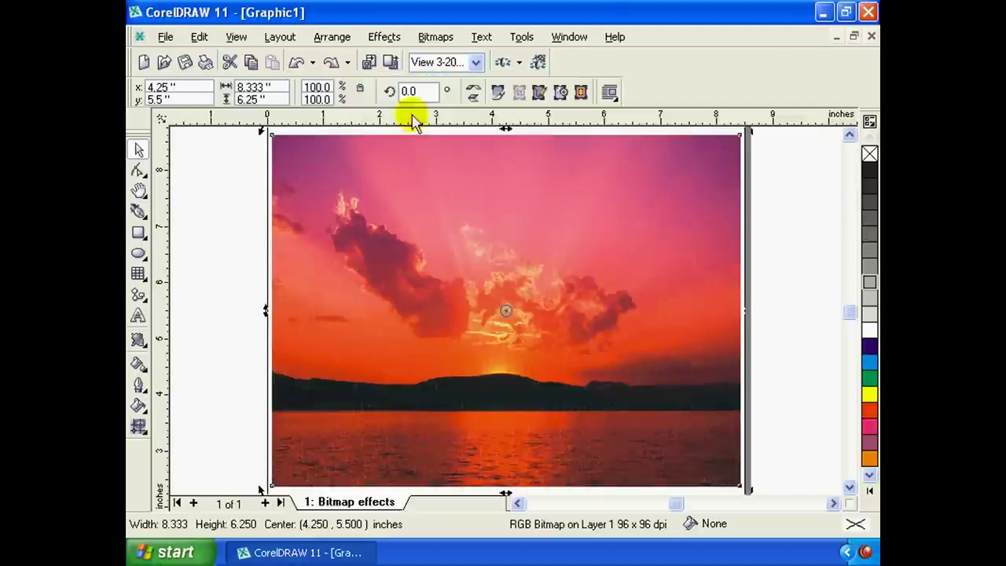
left_click(435, 37)
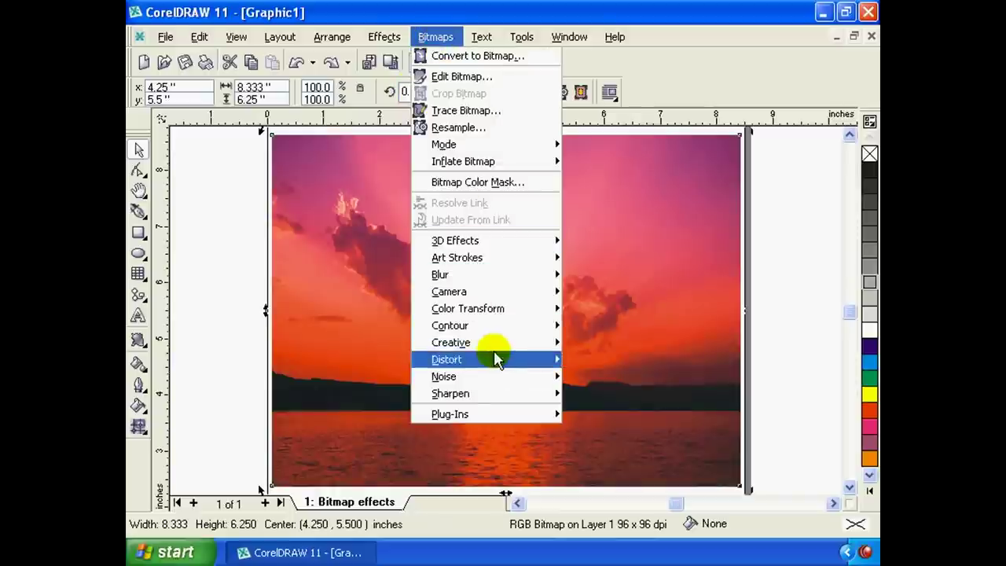
mouse_move(451, 342)
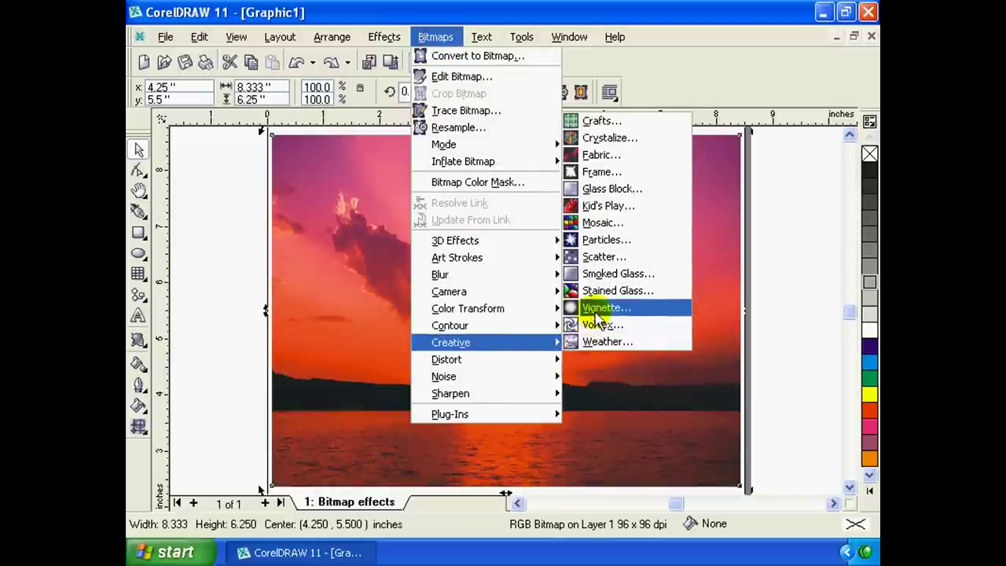
left_click(606, 243)
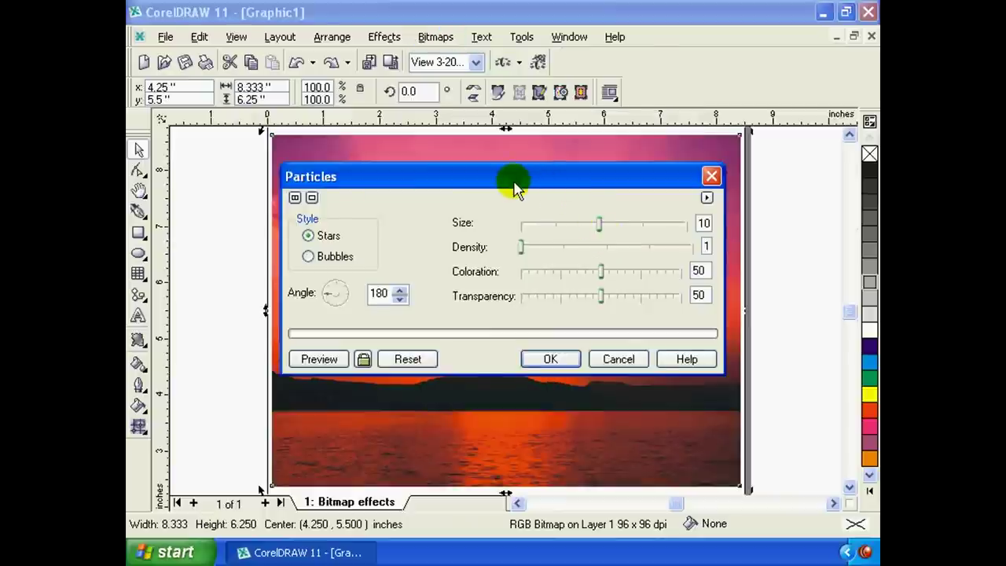
left_click_drag(512, 178, 656, 177)
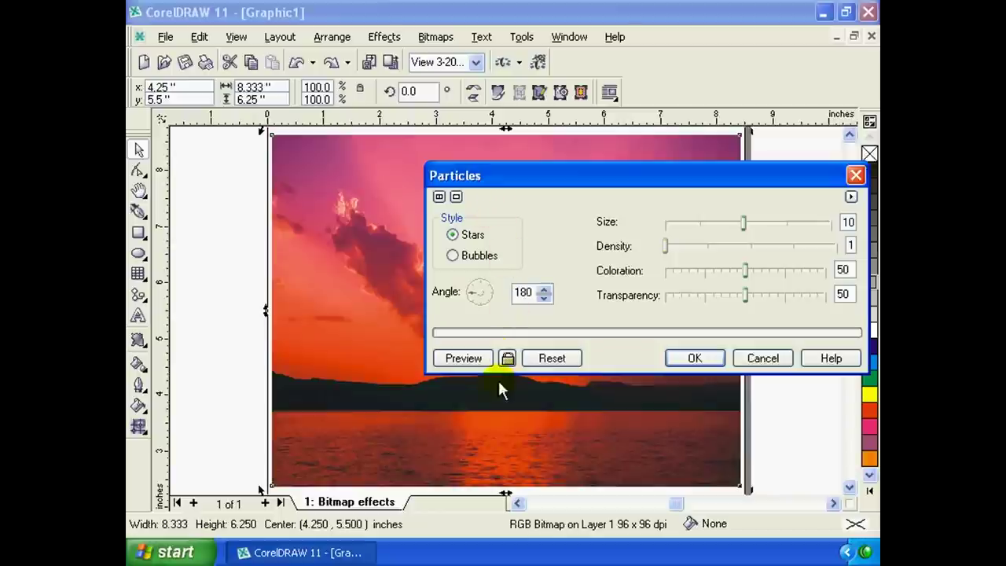
left_click(505, 359)
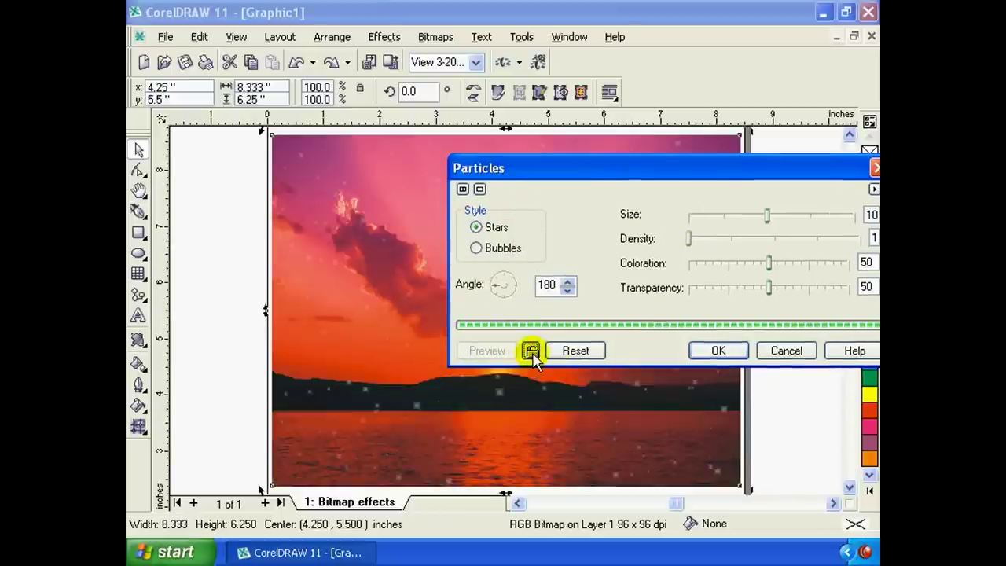
mouse_move(584, 165)
left_mouse_down()
mouse_move(540, 114)
mouse_move(466, 101)
left_mouse_up()
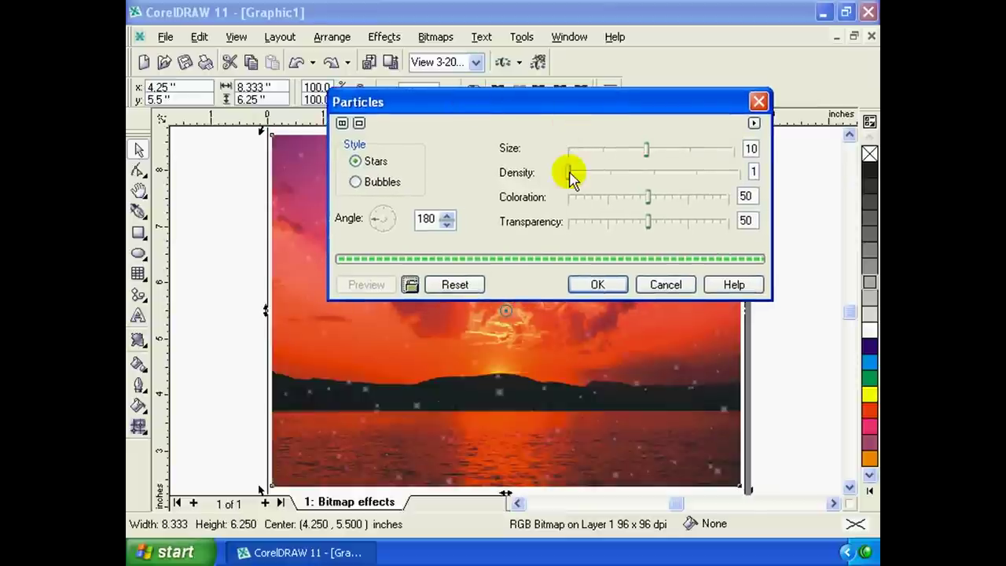
left_click_drag(570, 176, 599, 177)
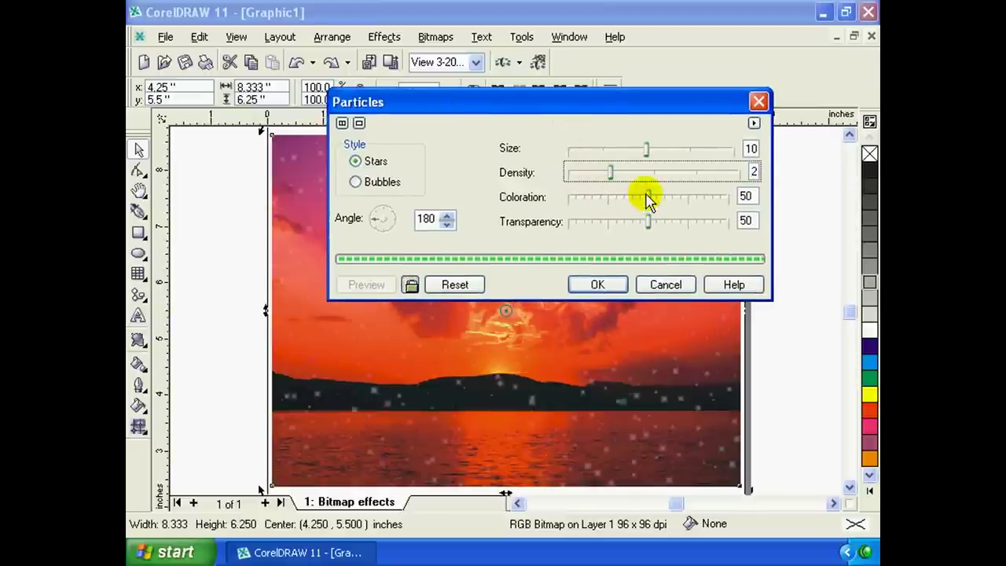
mouse_move(646, 199)
left_mouse_down()
mouse_move(633, 200)
mouse_move(656, 223)
mouse_move(694, 223)
left_mouse_up()
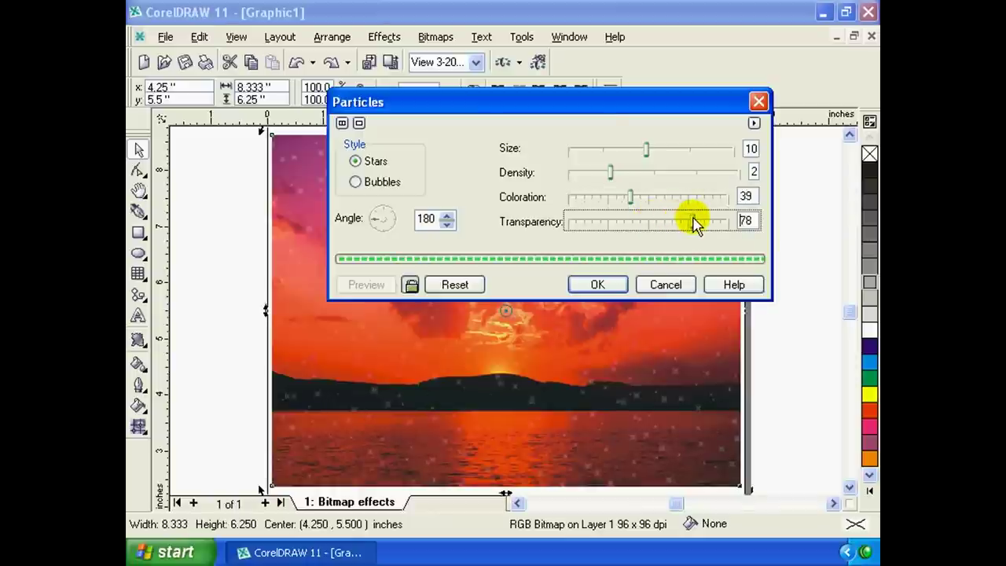
left_click(367, 185)
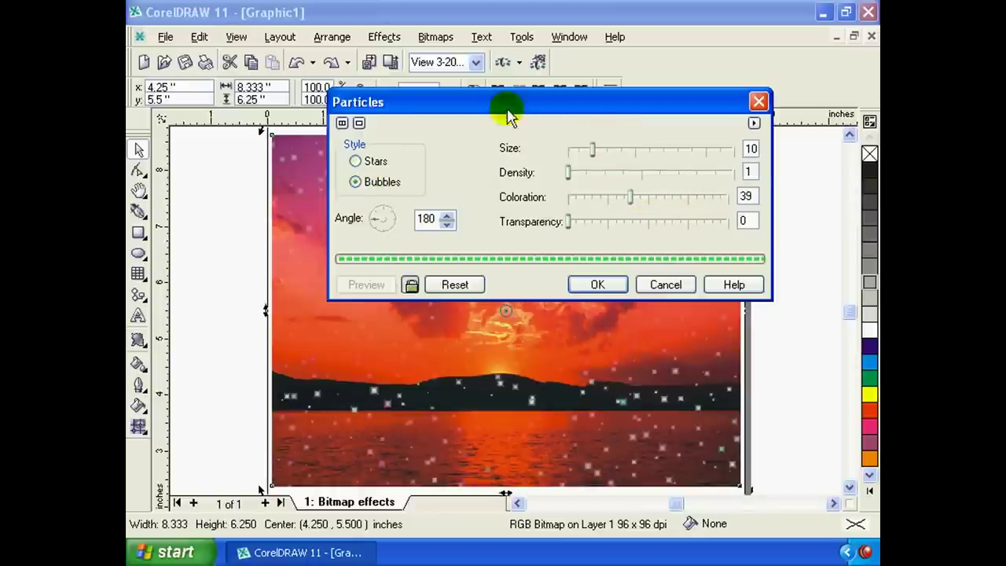
mouse_move(534, 123)
left_mouse_down()
mouse_move(629, 178)
mouse_move(517, 68)
left_mouse_up()
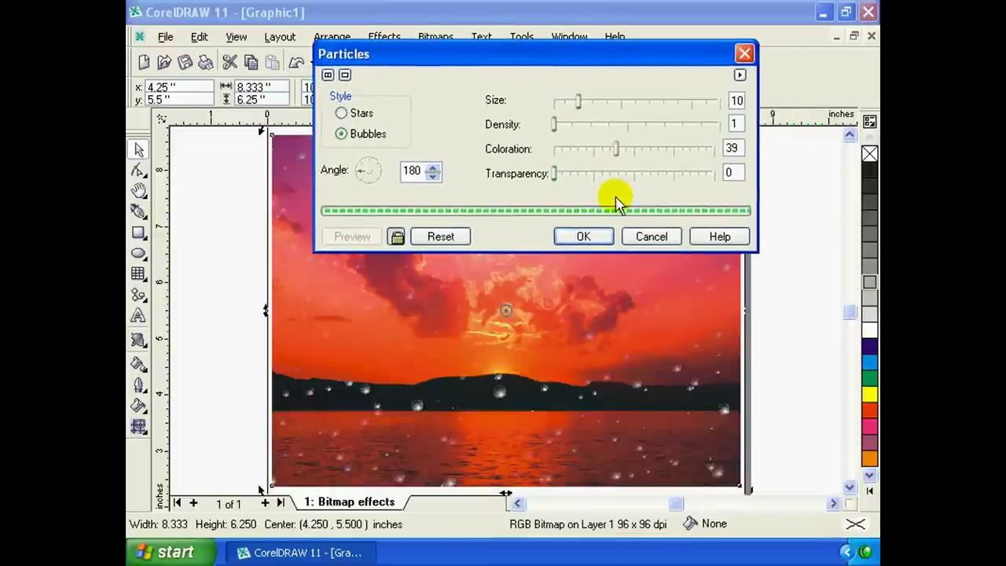
left_click(364, 114)
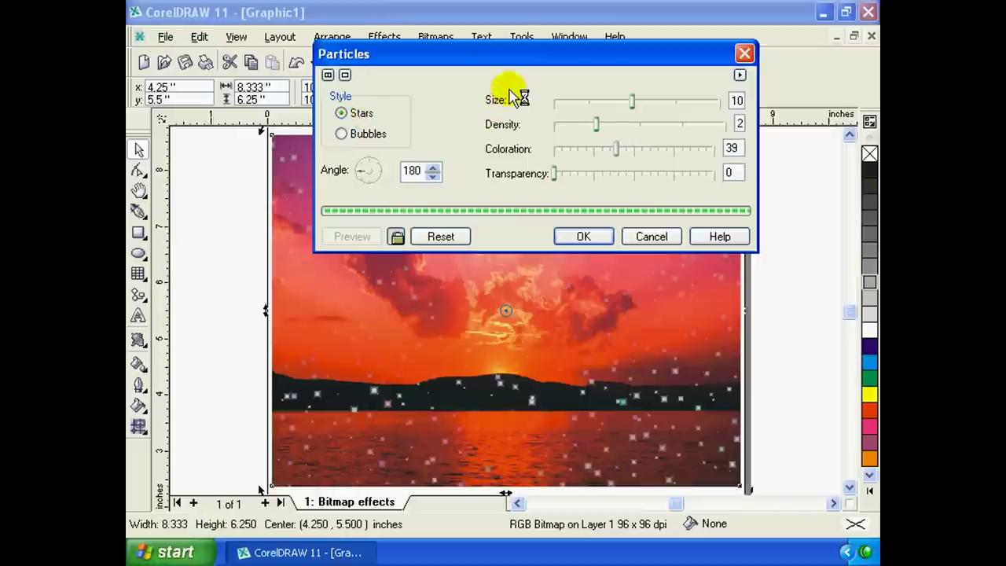
left_click_drag(531, 65, 586, 55)
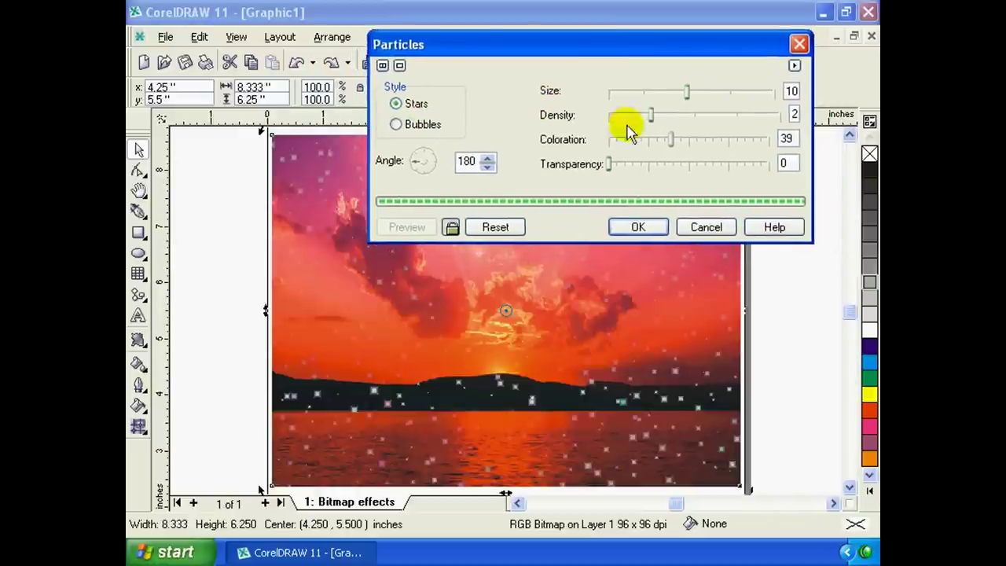
left_click(638, 227)
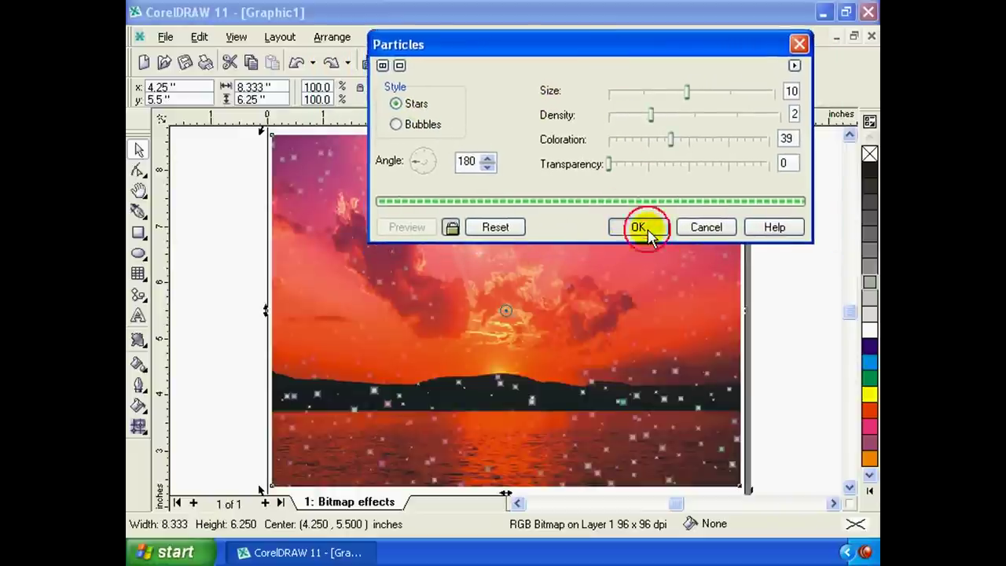
key("ctrl+z")
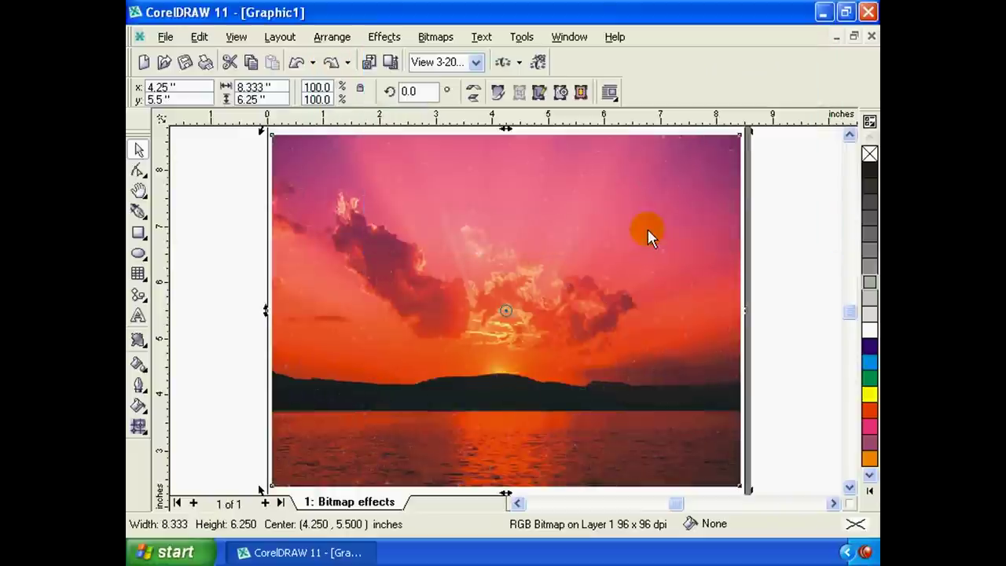
Open the Bitmaps menu to the Distort effects, starting with Blocks.
left_click(442, 39)
mouse_move(446, 360)
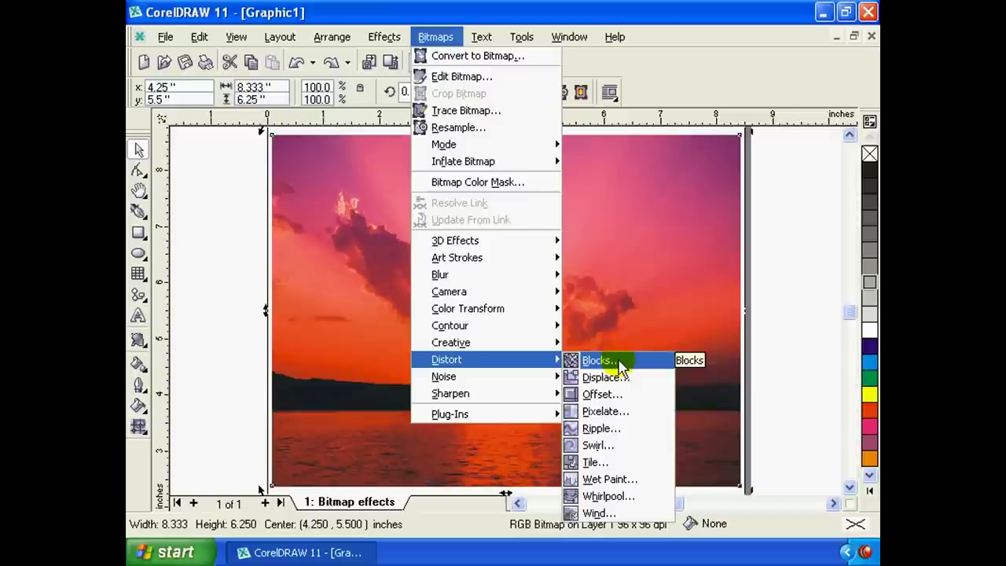
Set Blocks to width 9, height 19 and 38% maximum offset with live preview.
left_click(618, 363)
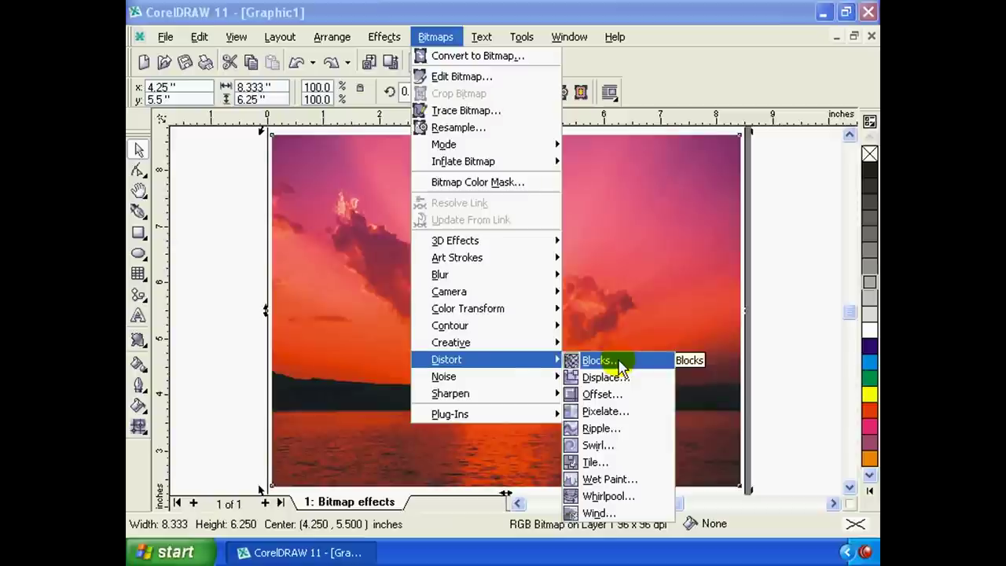
left_click_drag(565, 175, 665, 178)
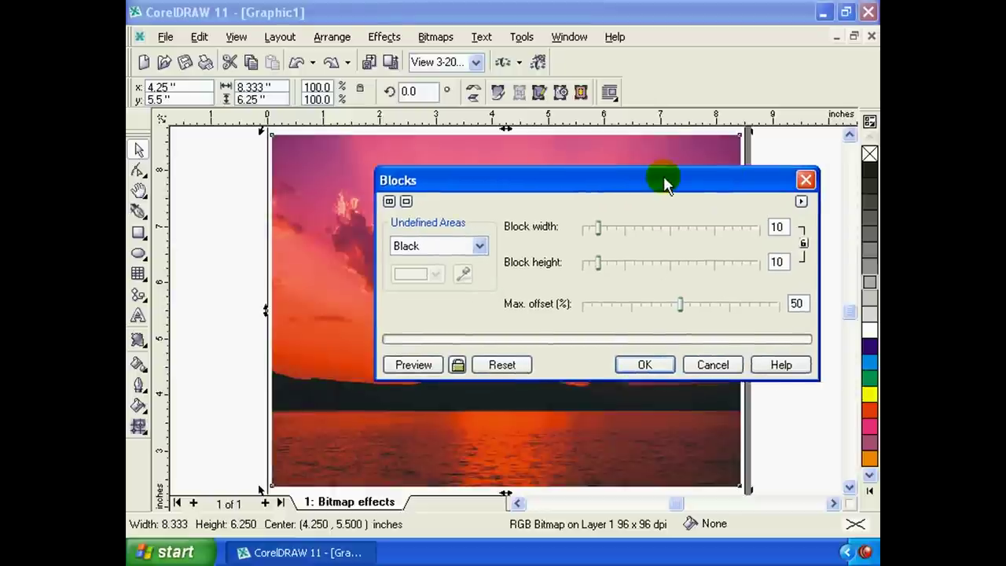
left_click_drag(591, 163, 583, 132)
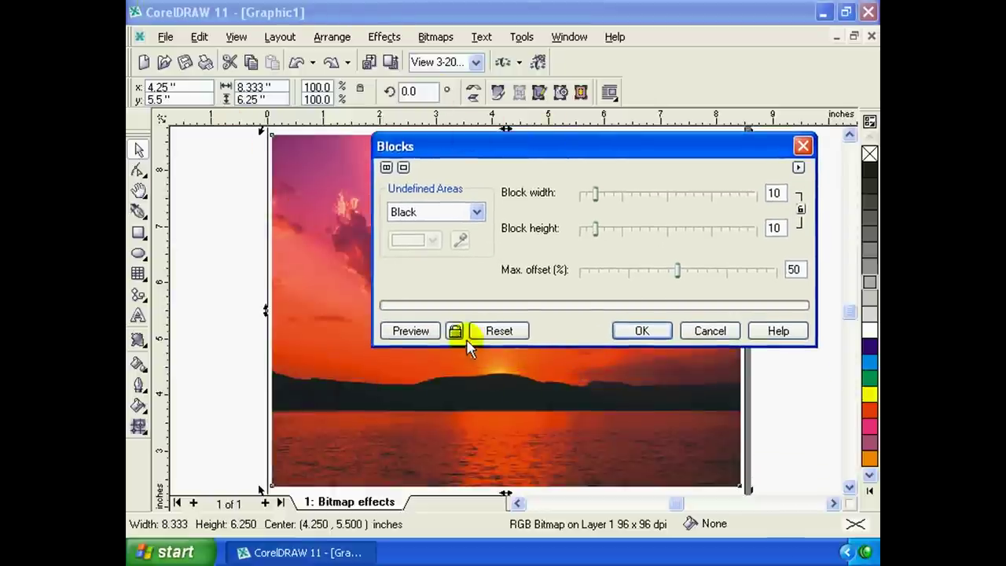
left_click(456, 331)
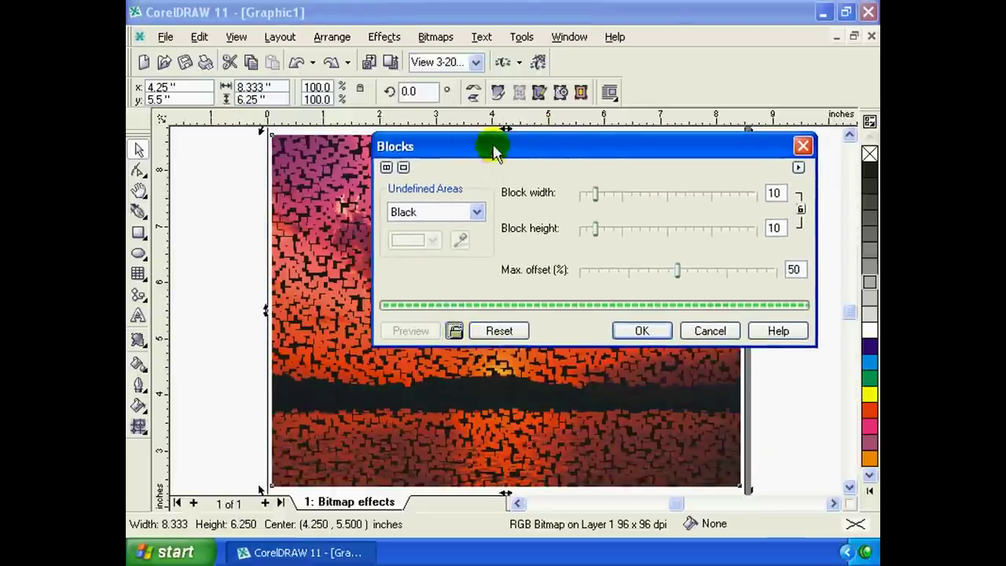
mouse_move(505, 146)
left_mouse_down()
mouse_move(714, 390)
mouse_move(547, 25)
left_mouse_up()
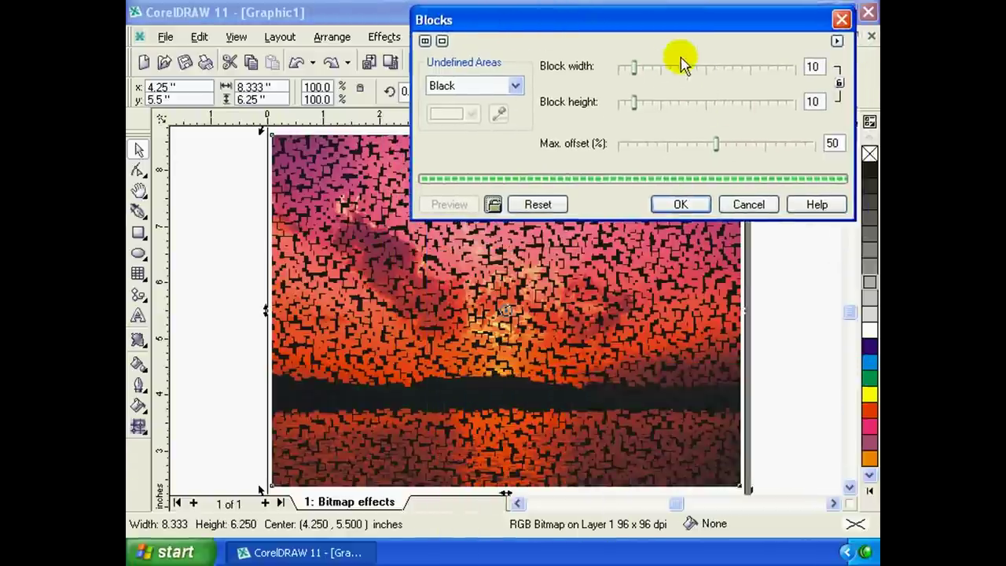
left_click(635, 69)
left_click_drag(635, 69, 659, 70)
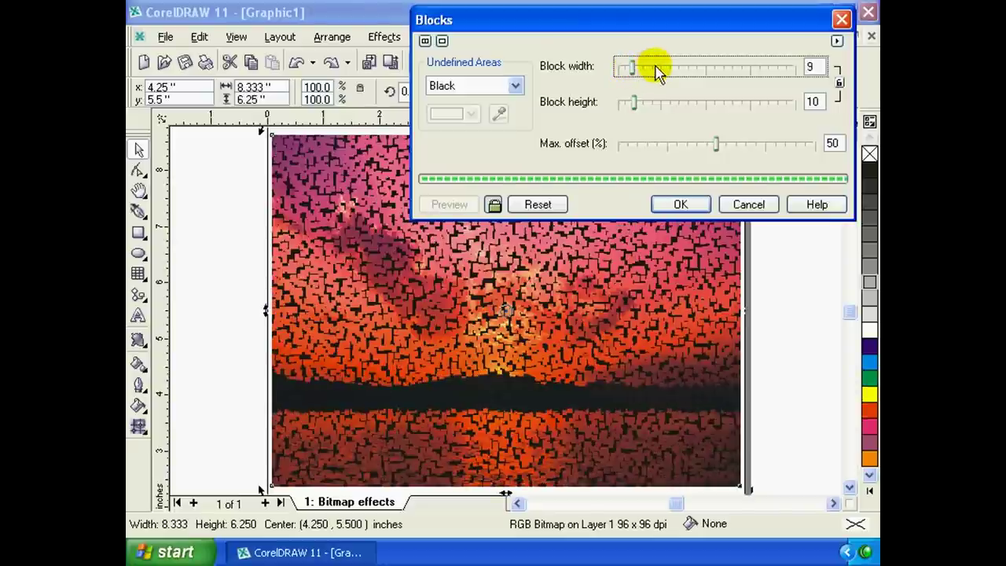
left_click(661, 103)
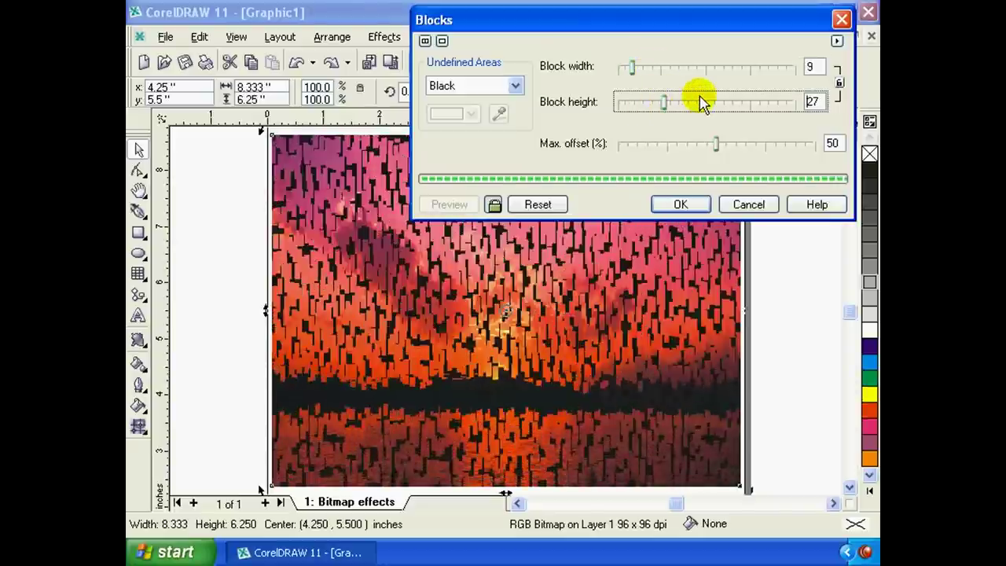
left_click_drag(658, 104, 649, 105)
left_click_drag(715, 144, 691, 144)
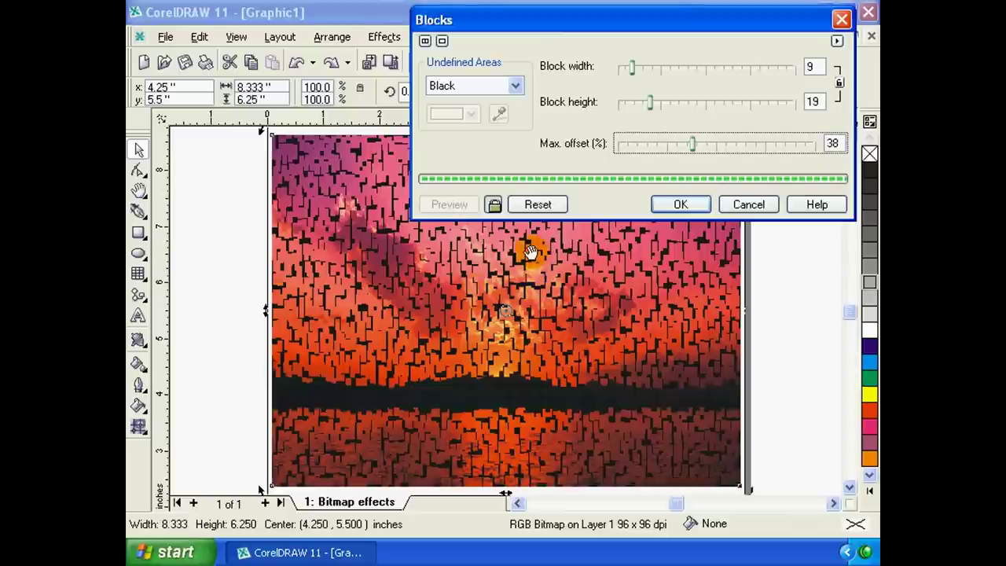
Fill undefined areas with a blue Other colour after trying Original and Inverse Image.
left_click(515, 85)
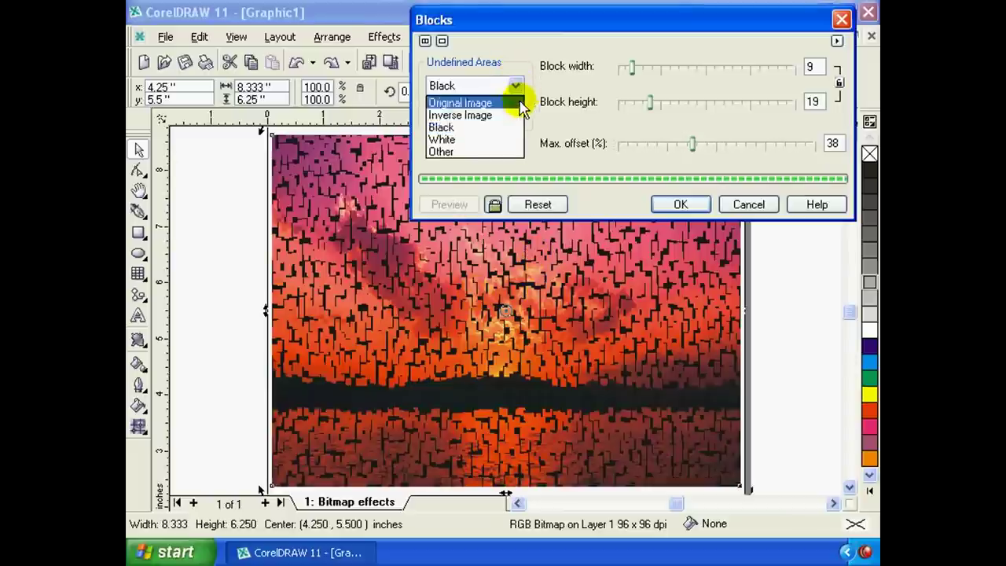
left_click(511, 103)
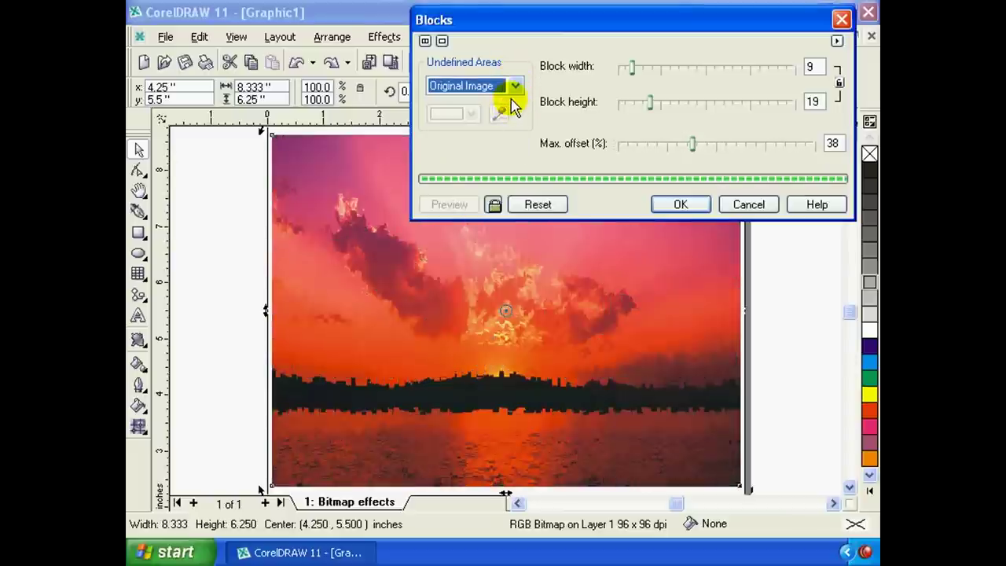
left_click(516, 87)
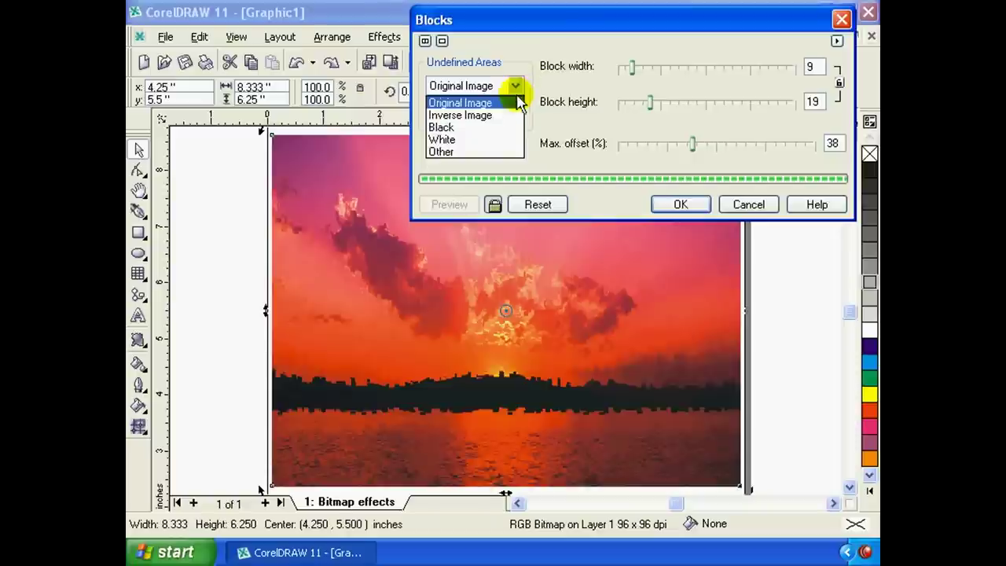
left_click(500, 116)
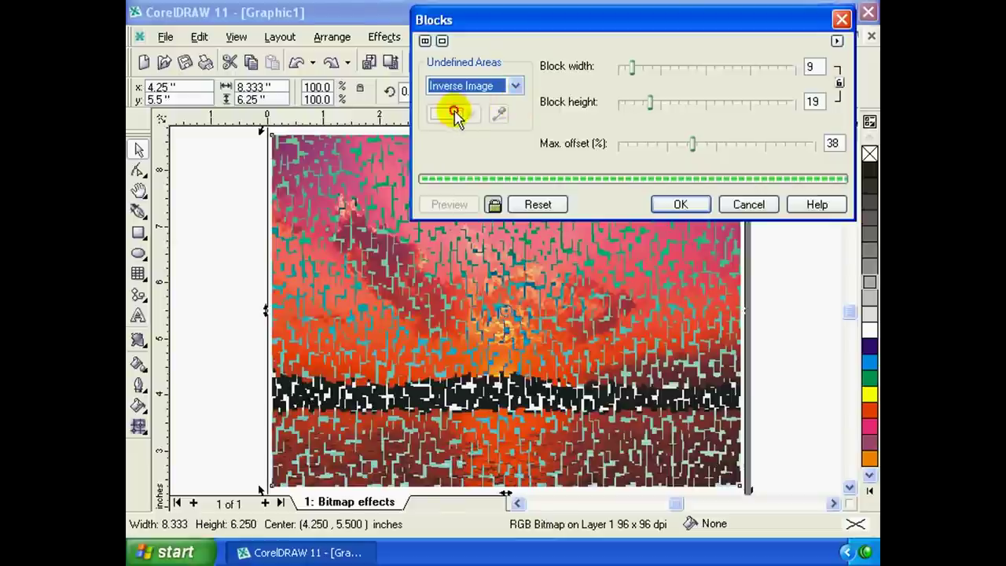
left_click(515, 86)
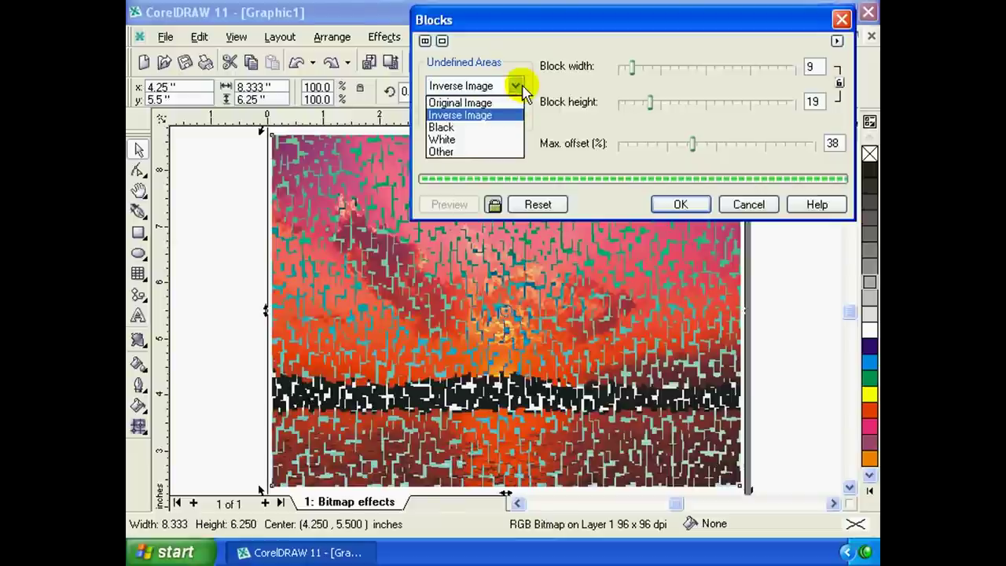
left_click(481, 152)
left_click(471, 115)
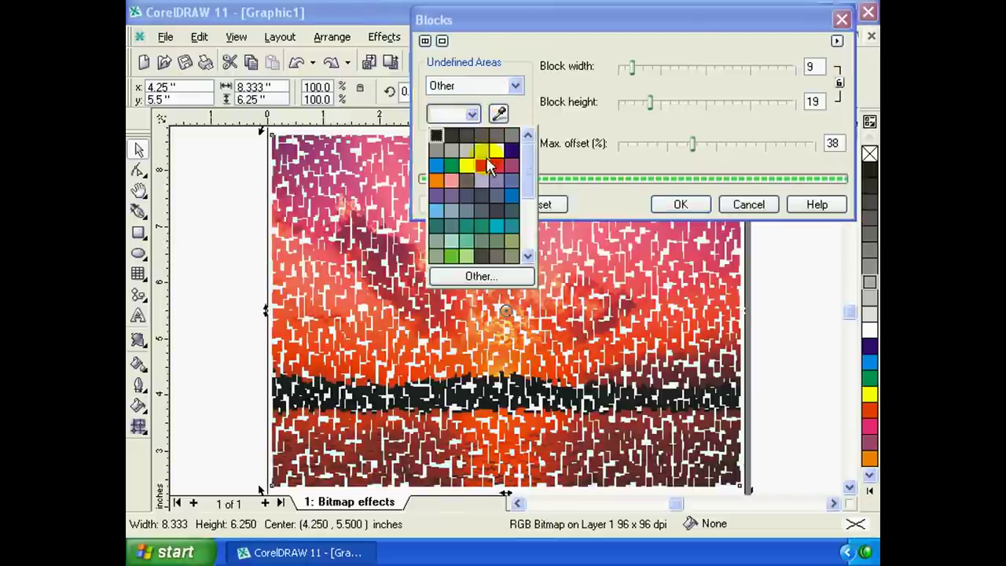
left_click(500, 161)
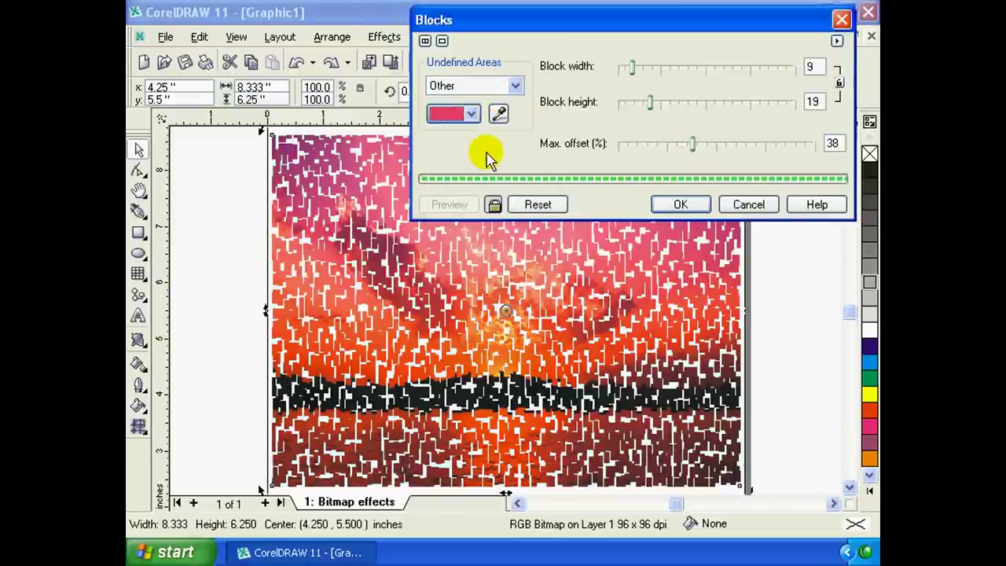
left_click(472, 114)
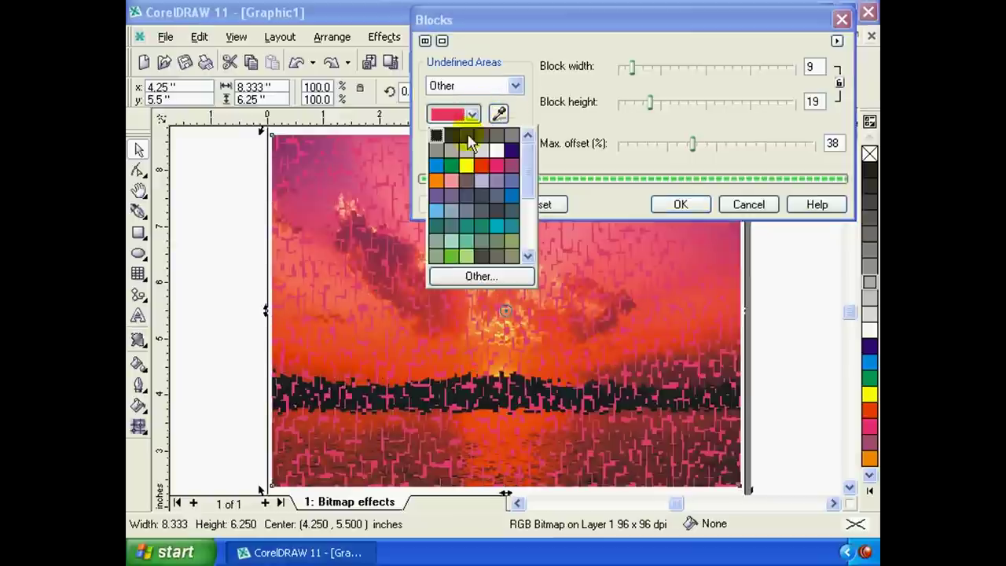
left_click(491, 198)
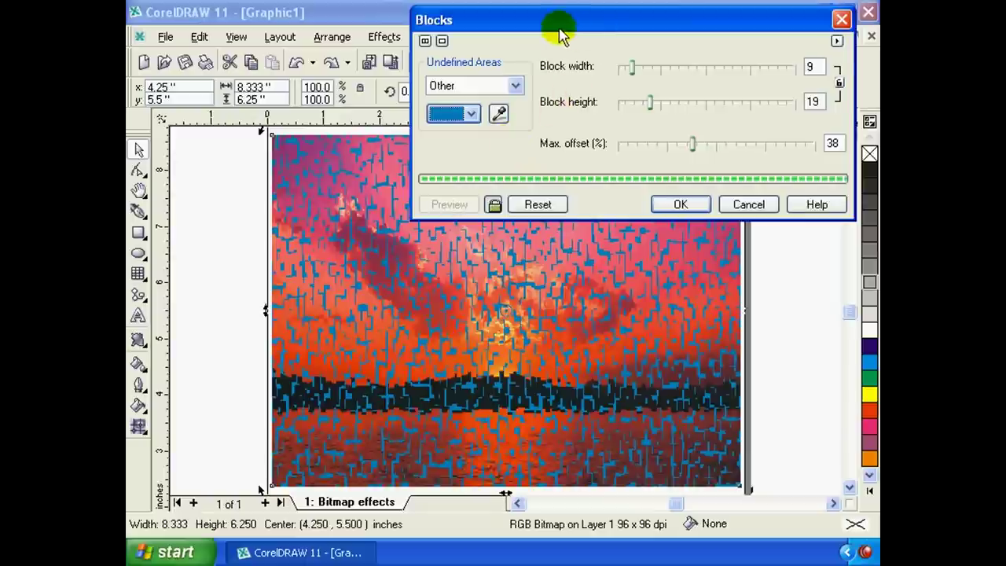
Apply the Blocks effect and reopen the Bitmaps effects list.
left_click_drag(554, 20, 437, 18)
left_click(572, 208)
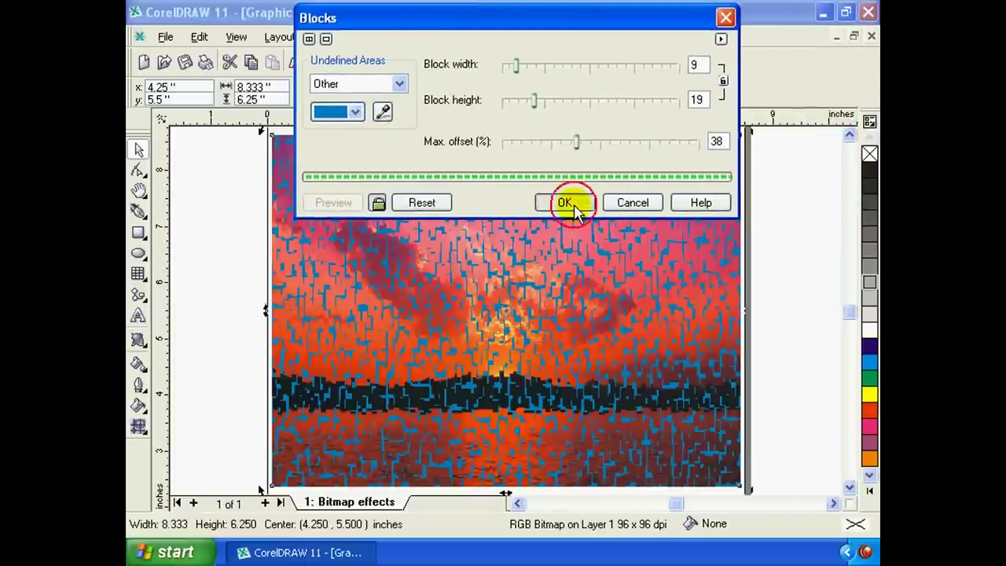
left_click(568, 204)
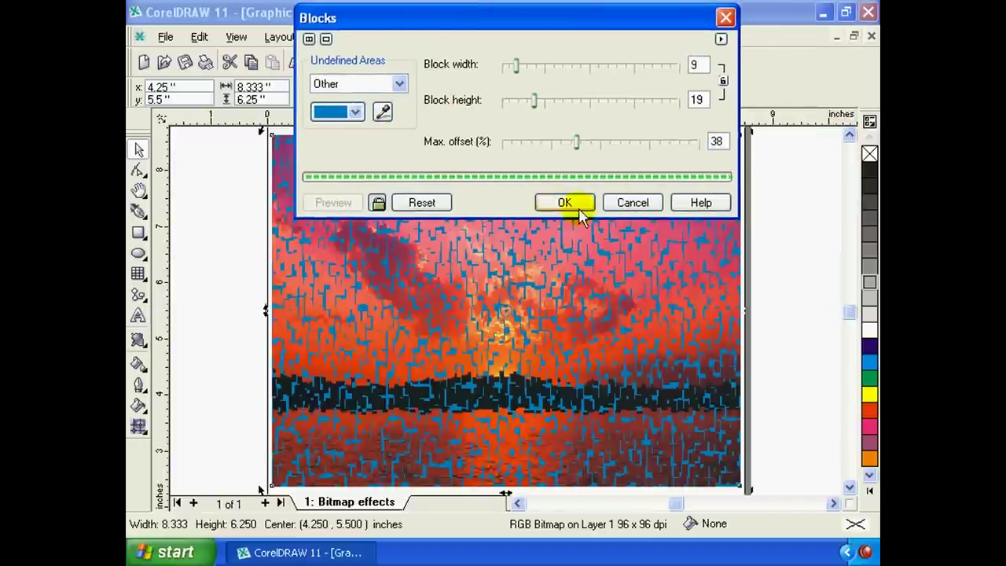
left_click(435, 37)
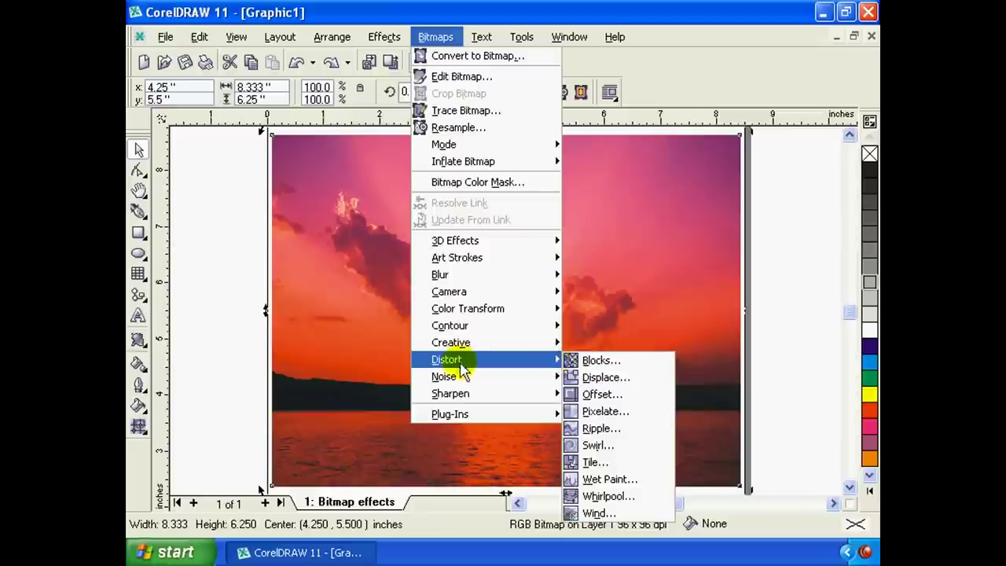
mouse_move(444, 377)
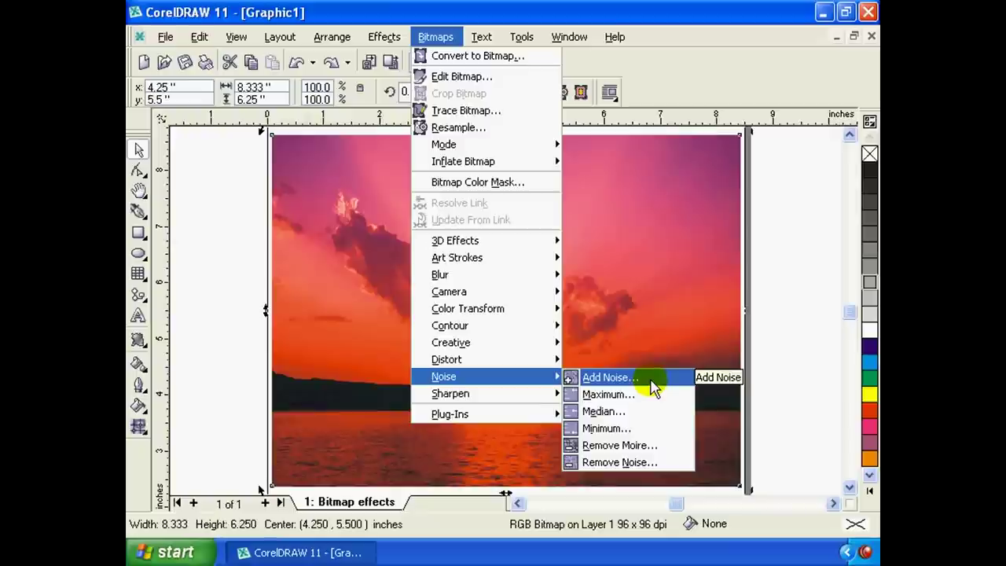
Open Add Noise with live preview and set Density to 71.
left_click(652, 386)
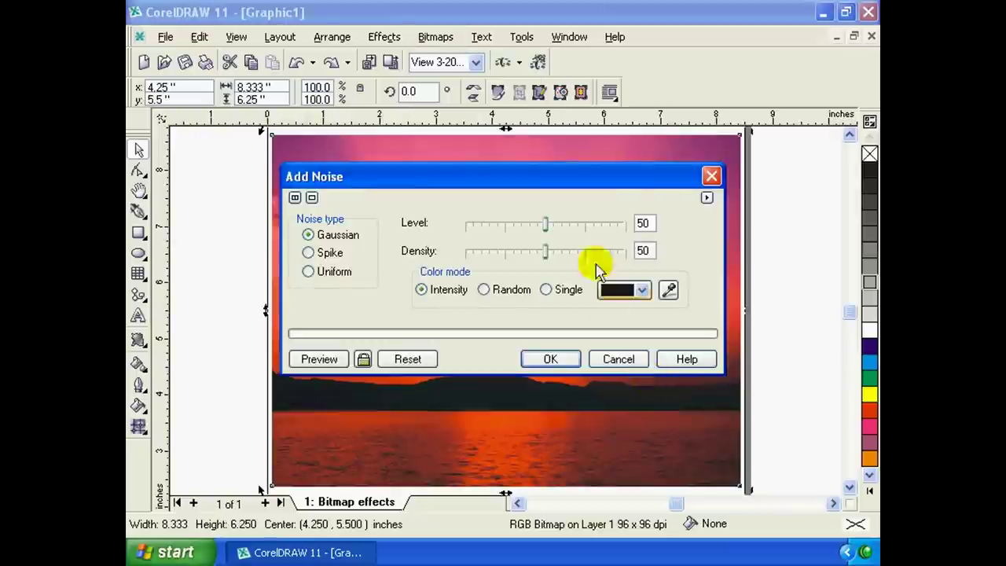
left_click_drag(583, 174, 650, 145)
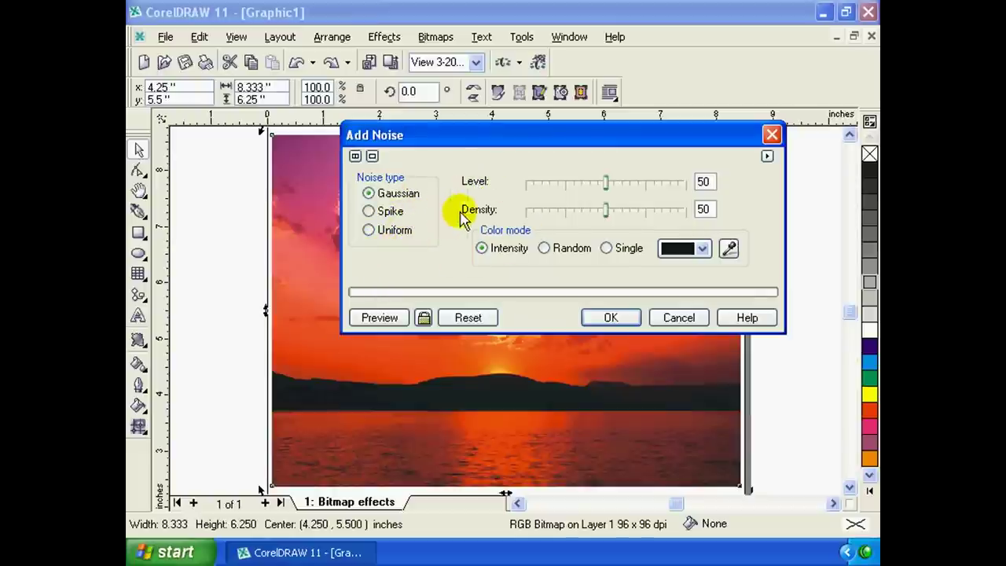
left_click(423, 318)
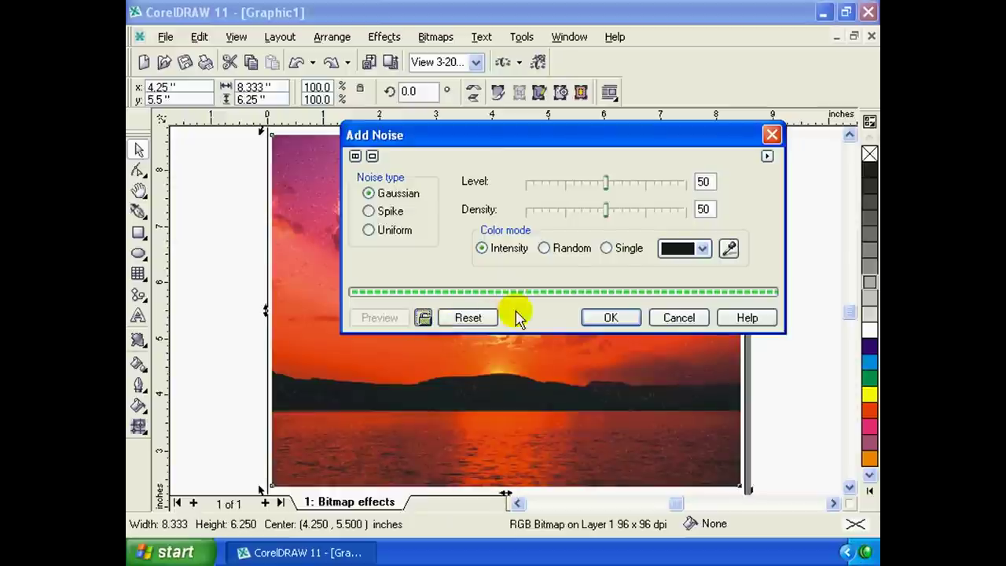
mouse_move(576, 139)
left_mouse_down()
mouse_move(591, 105)
mouse_move(562, 59)
left_mouse_up()
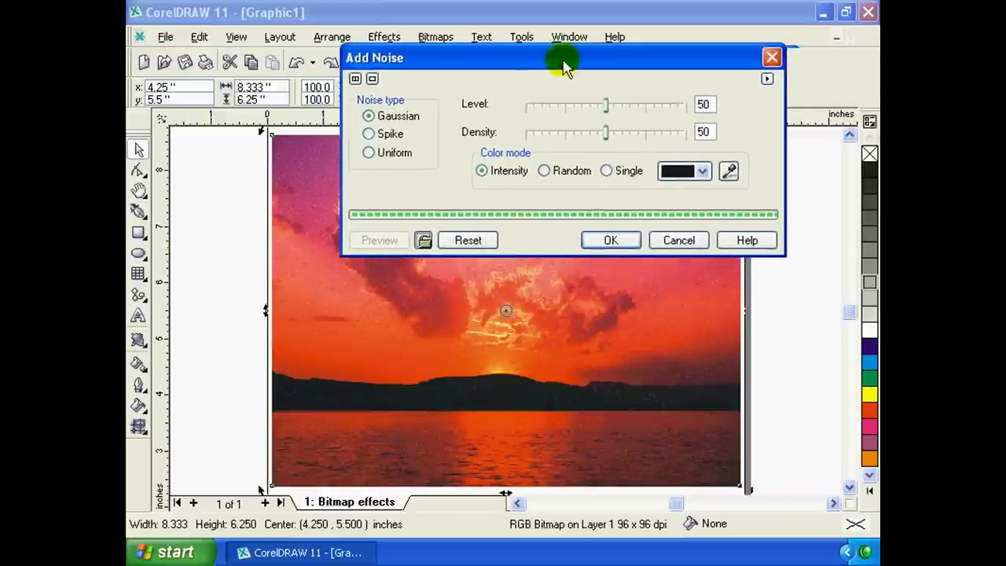
left_click(608, 103)
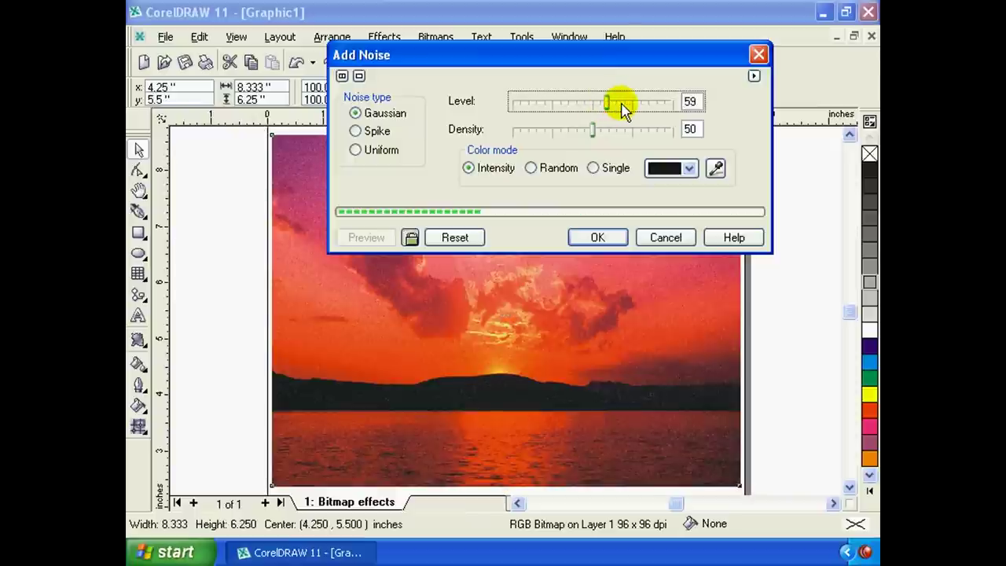
left_click_drag(594, 130, 609, 130)
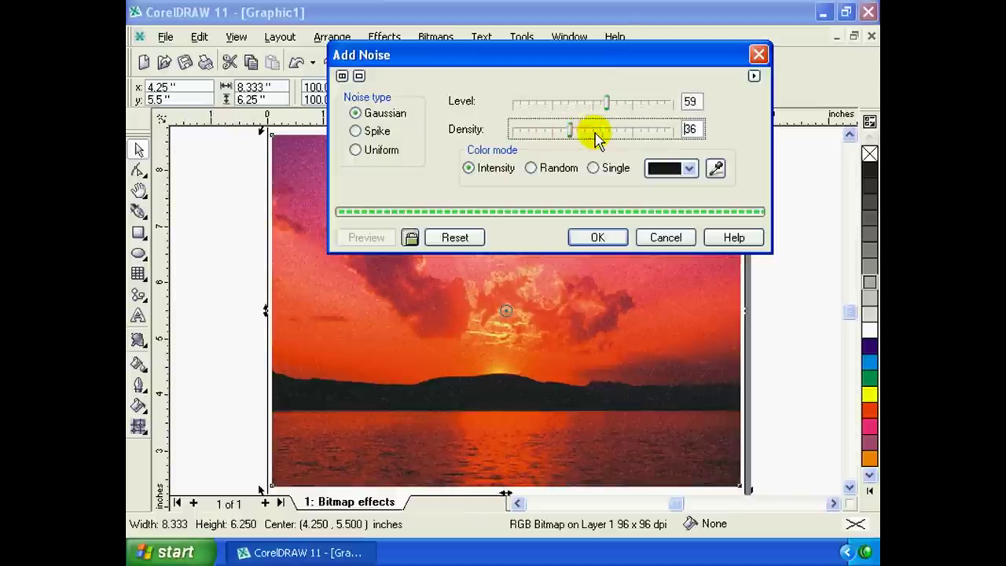
left_click(626, 134)
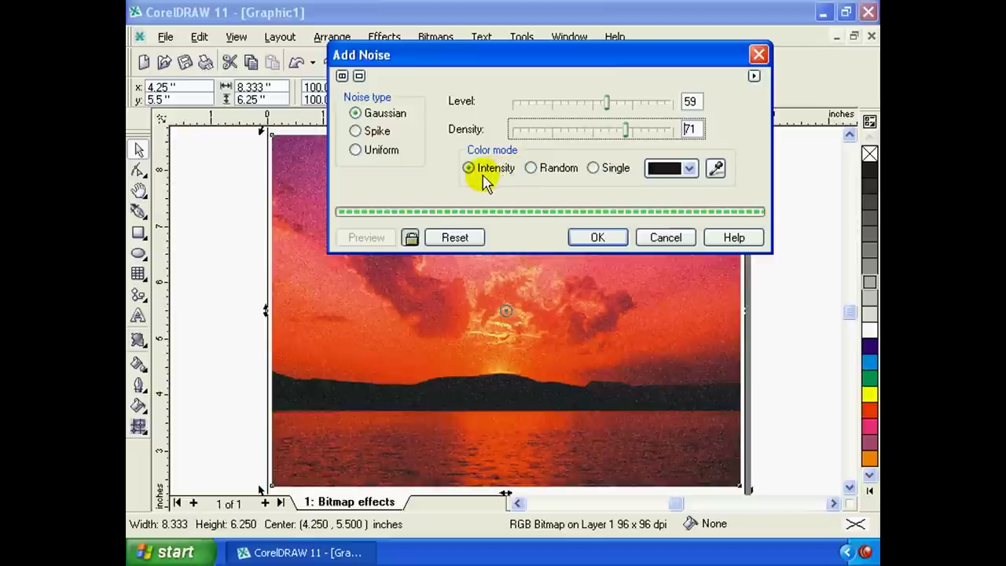
Make the noise single-colour yellow at Level 75 and apply it.
left_click(591, 168)
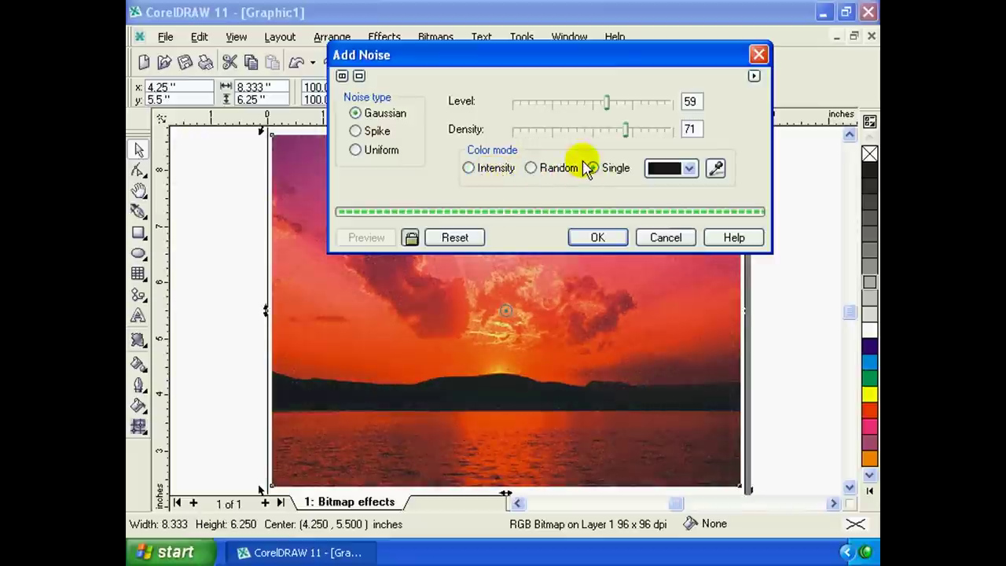
left_click(688, 169)
left_click(693, 220)
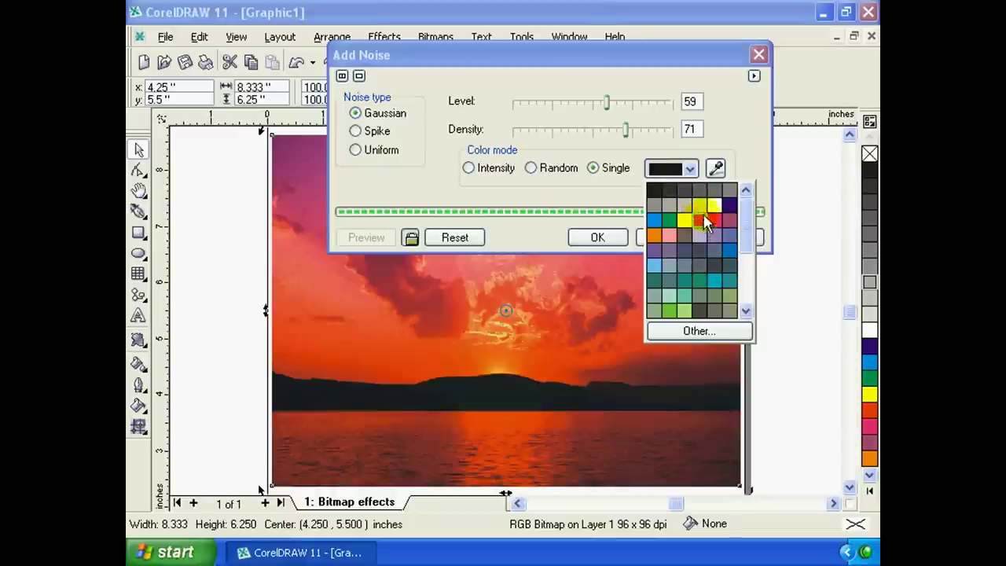
left_click(706, 224)
left_click(688, 169)
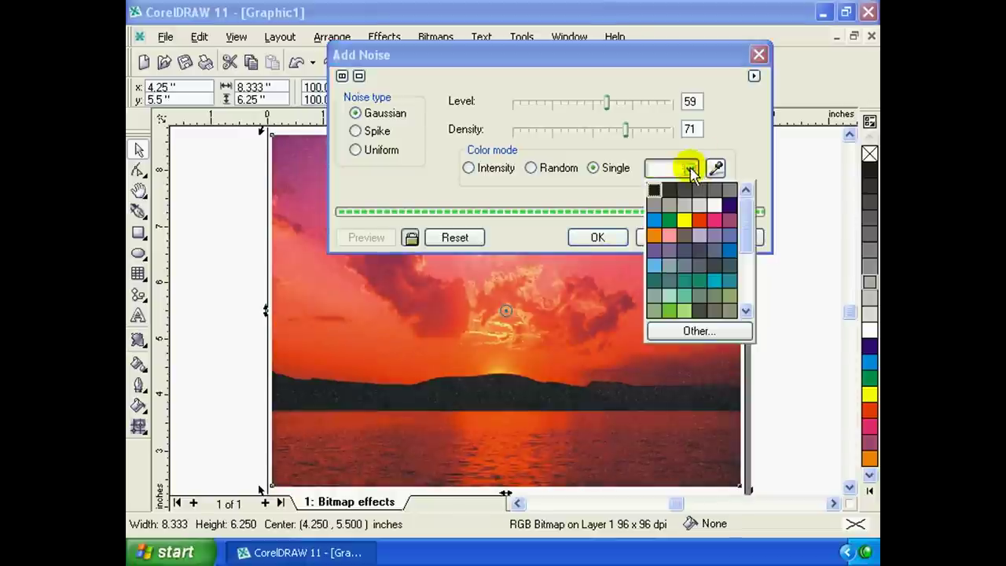
left_click(684, 217)
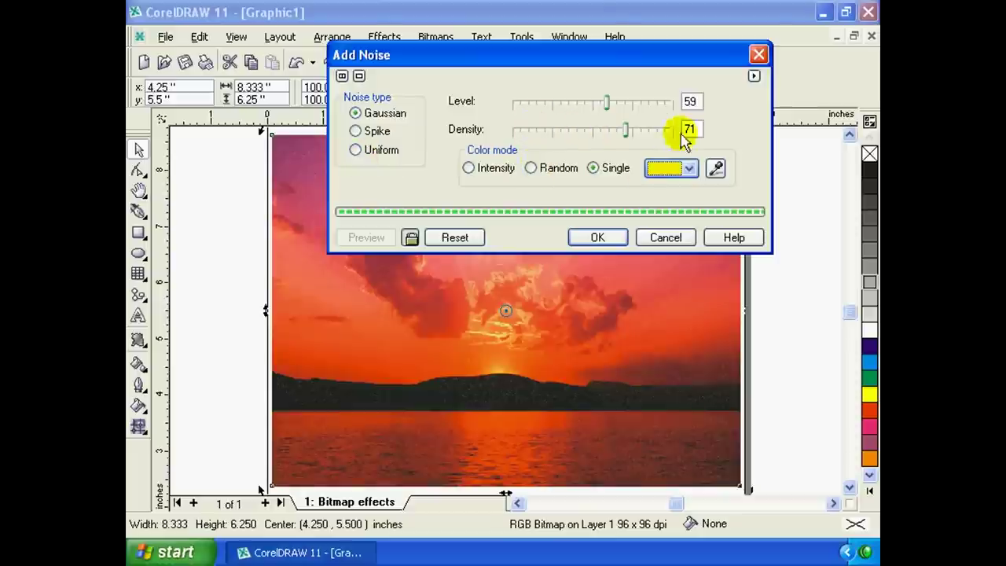
left_click(634, 103)
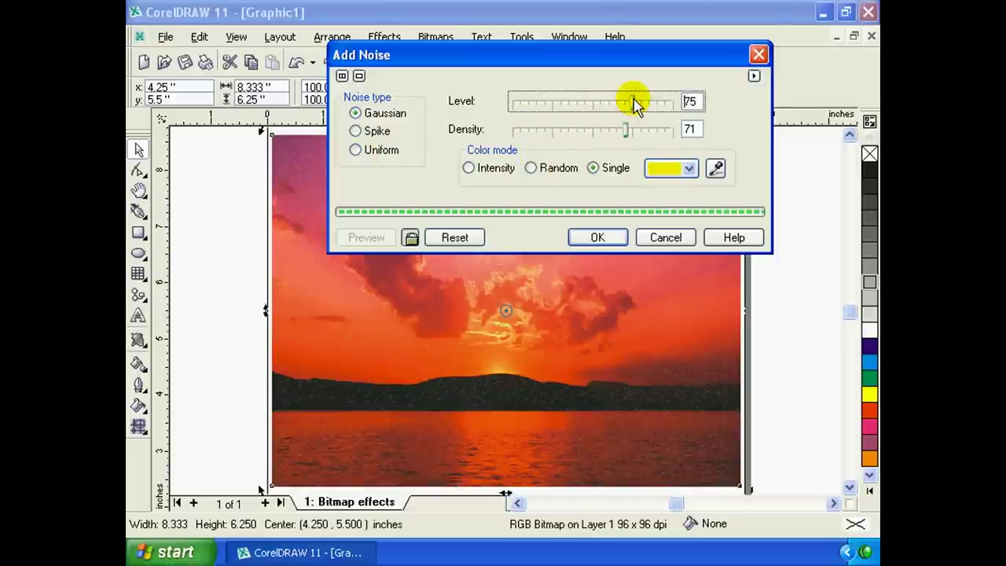
left_click(597, 236)
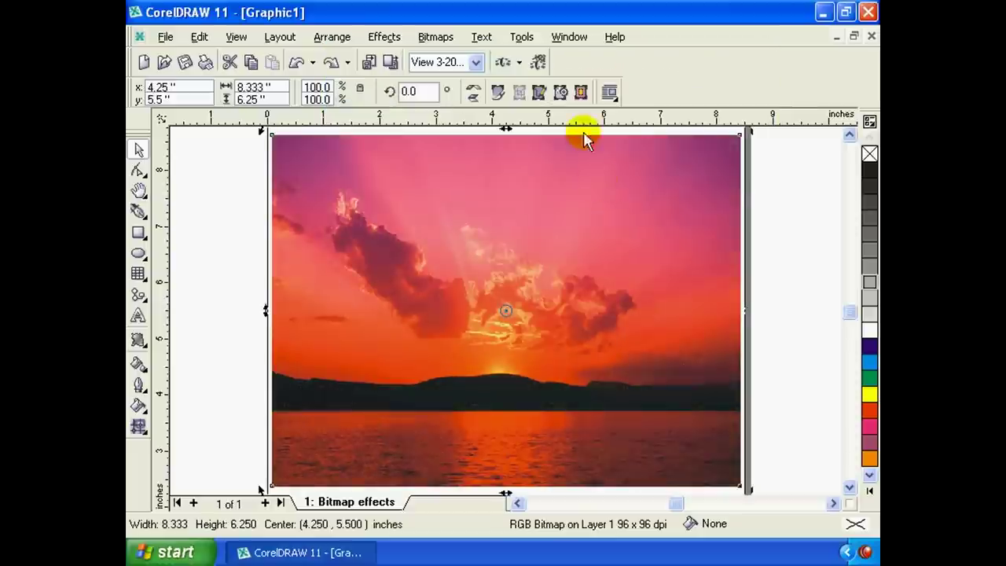
Show the Bitmaps > Sharpen effects list with Unsharp Mask highlighted.
left_click(446, 48)
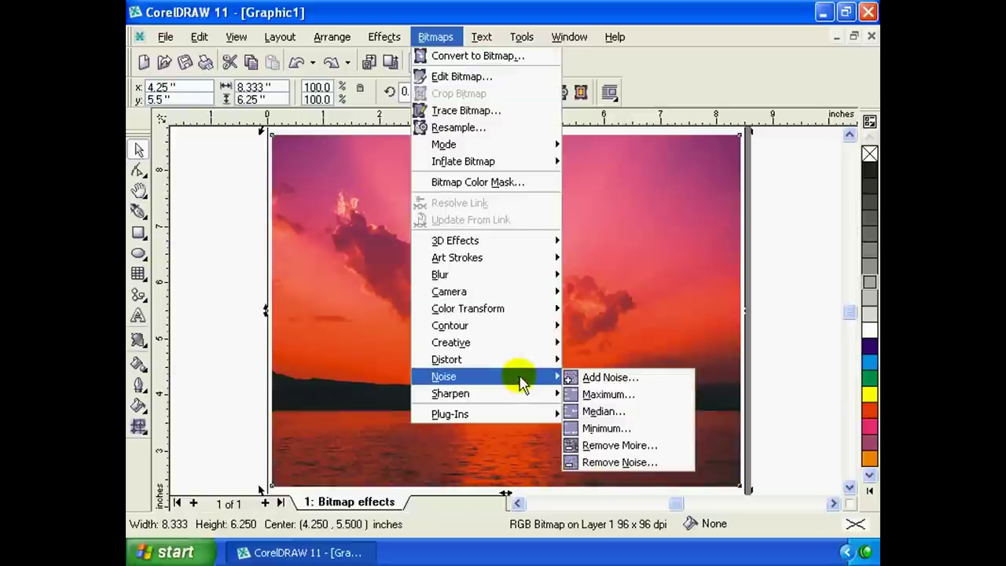
mouse_move(451, 393)
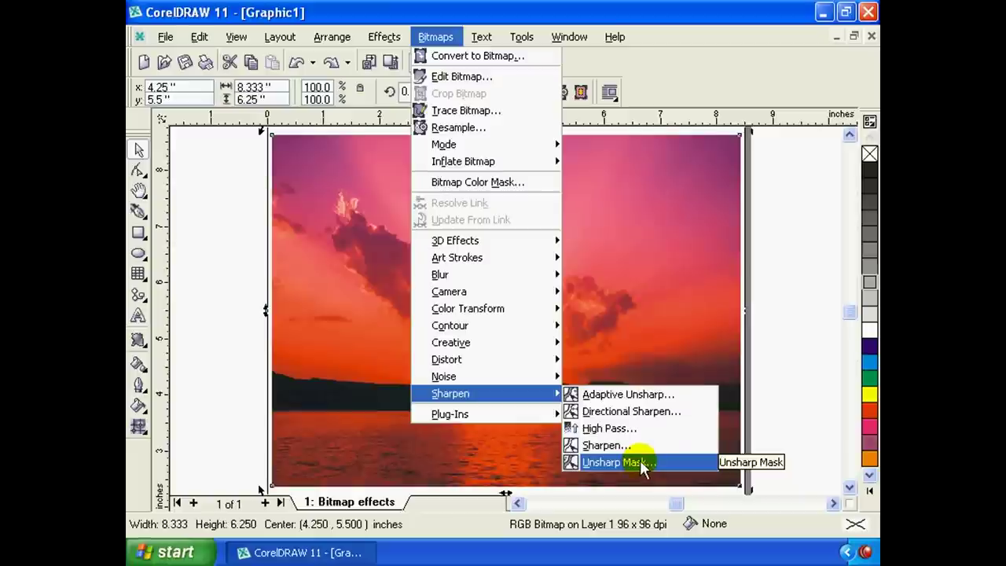
Open Unsharp Mask, try percentage 77 and threshold 7, and turn on live preview.
left_click(619, 462)
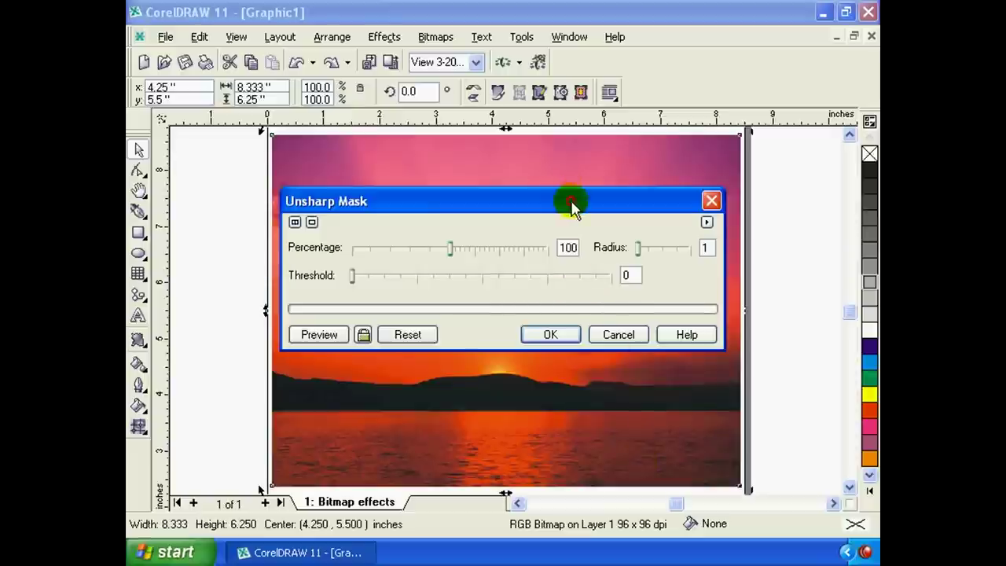
left_click_drag(572, 203, 644, 133)
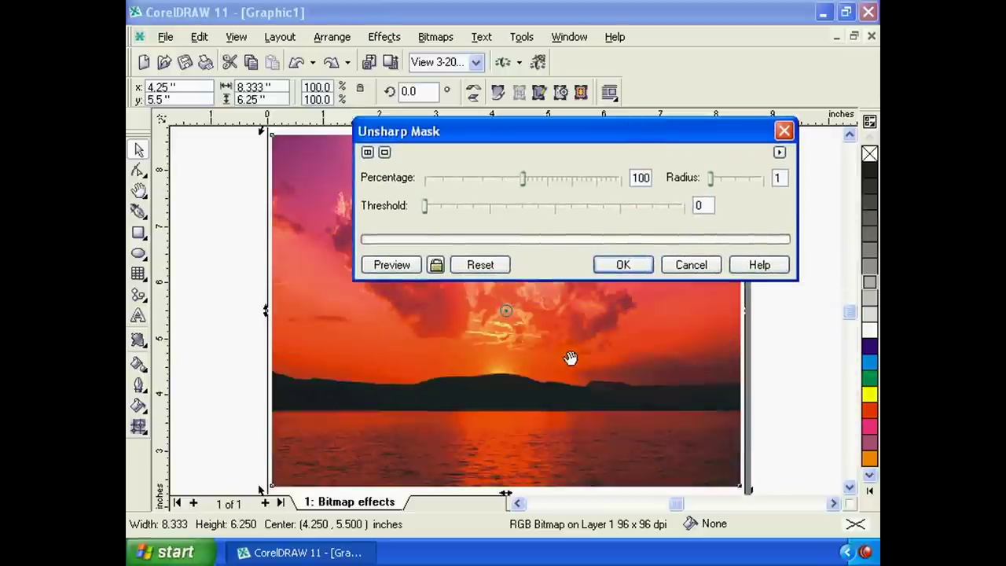
mouse_move(558, 133)
left_mouse_down()
mouse_move(555, 241)
mouse_move(615, 214)
left_mouse_up()
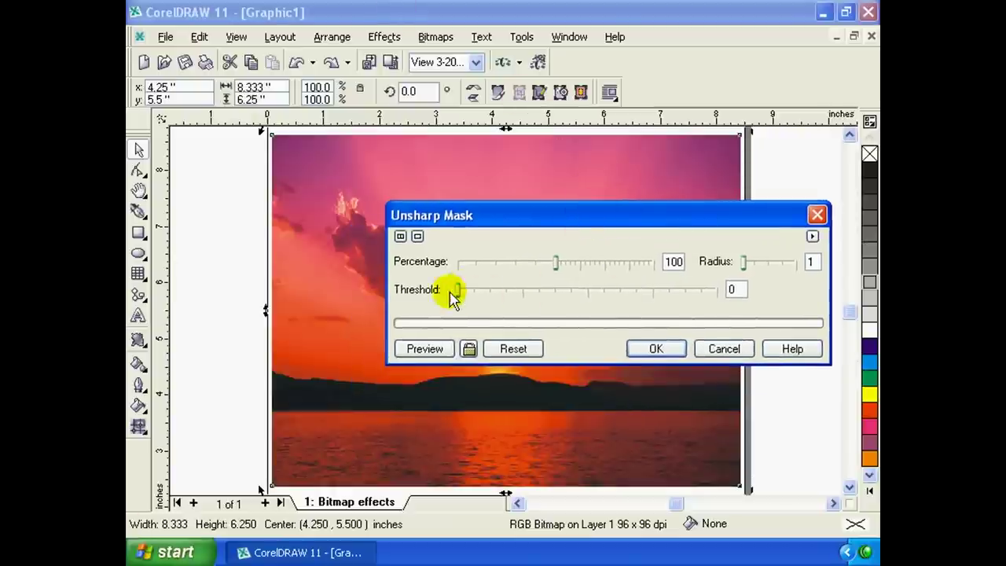
left_click(574, 264)
left_click_drag(574, 264, 532, 265)
left_click(464, 292)
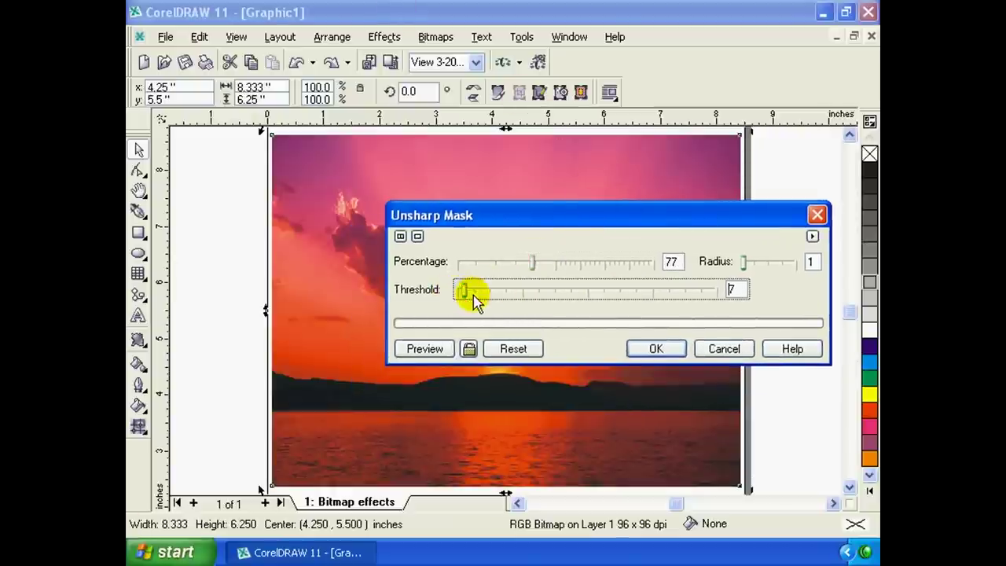
left_click(468, 349)
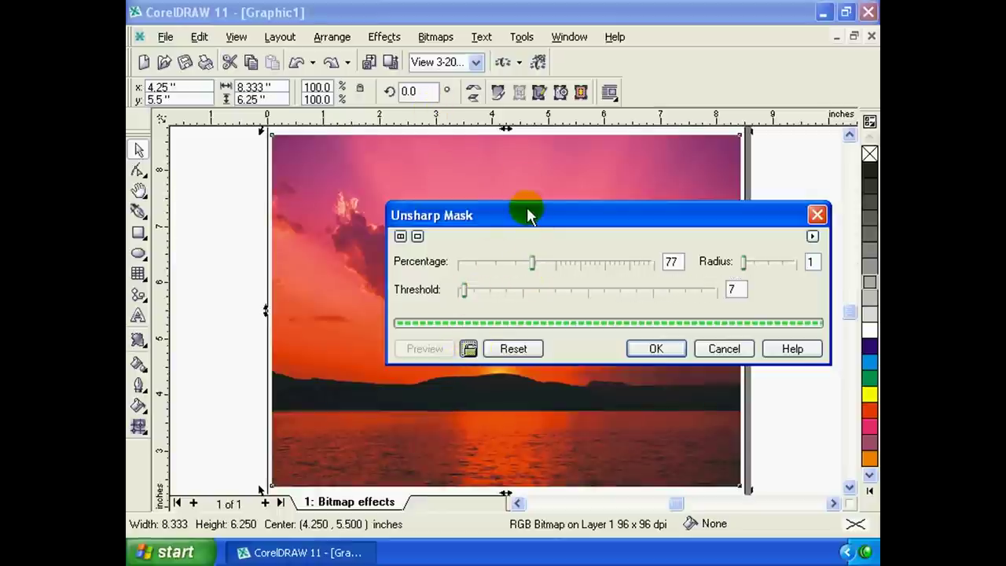
Adjust Unsharp Mask to percentage 157 and threshold 38, and widen the radius.
left_click(550, 270)
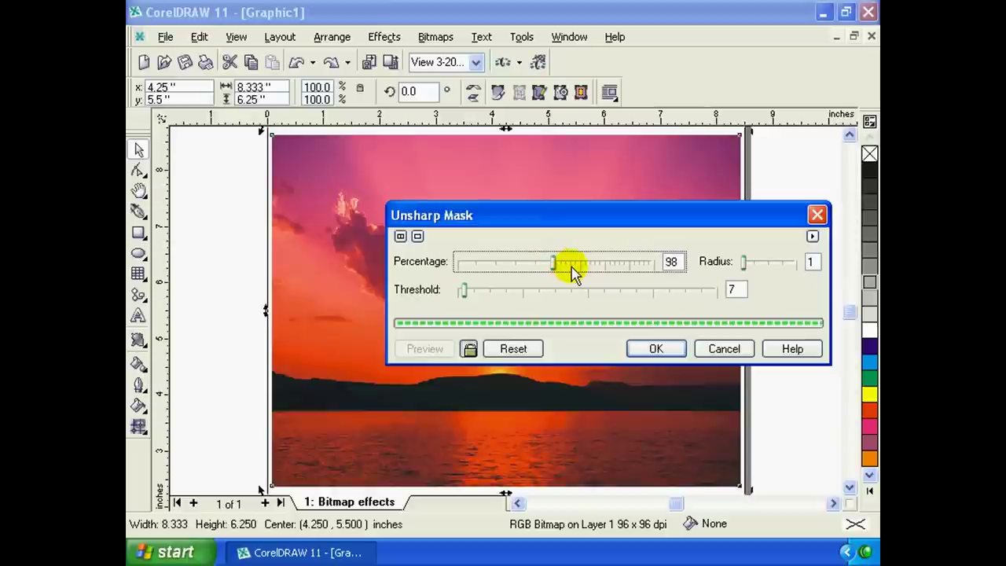
left_click(574, 271)
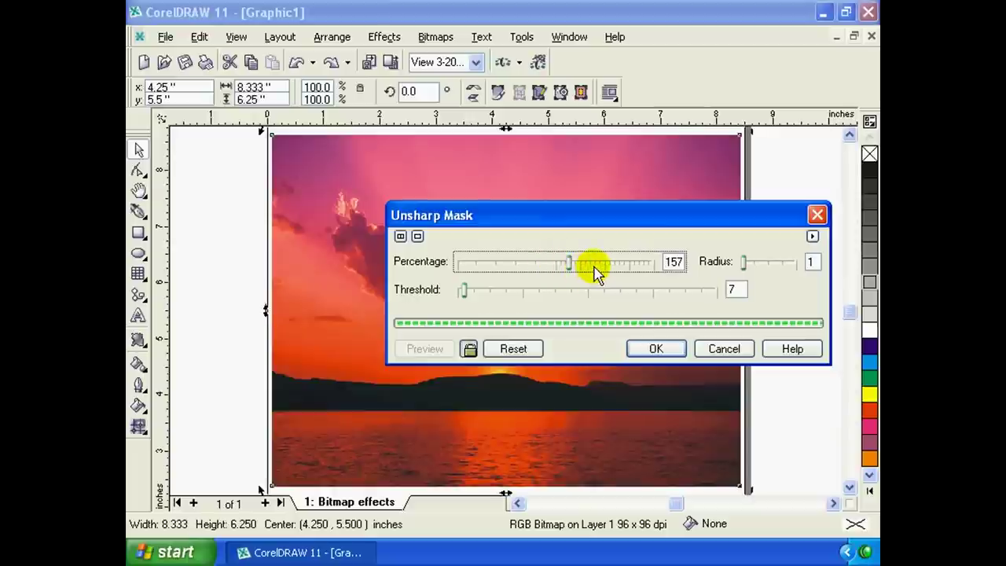
left_click(478, 289)
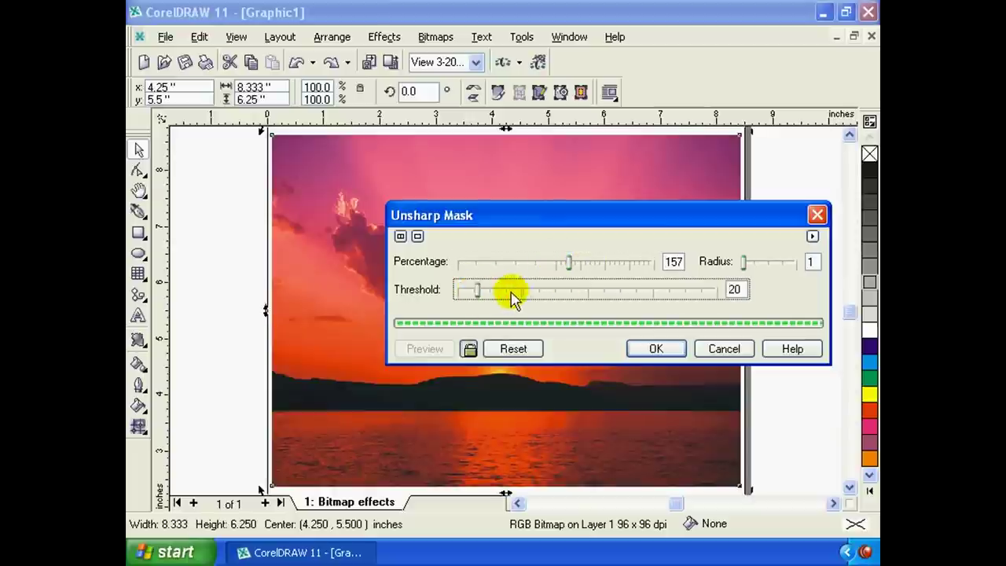
left_click(511, 291)
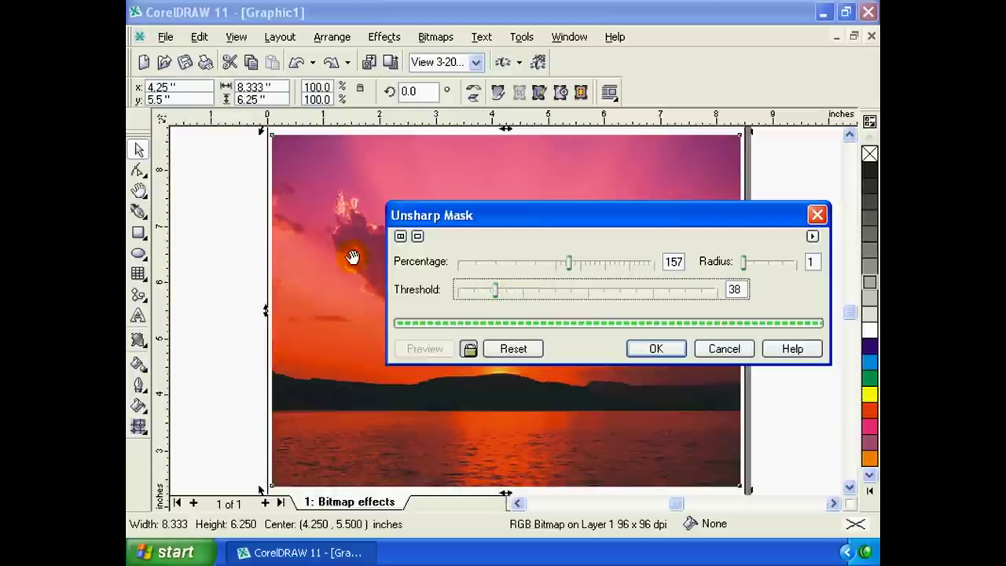
left_click_drag(744, 263, 770, 272)
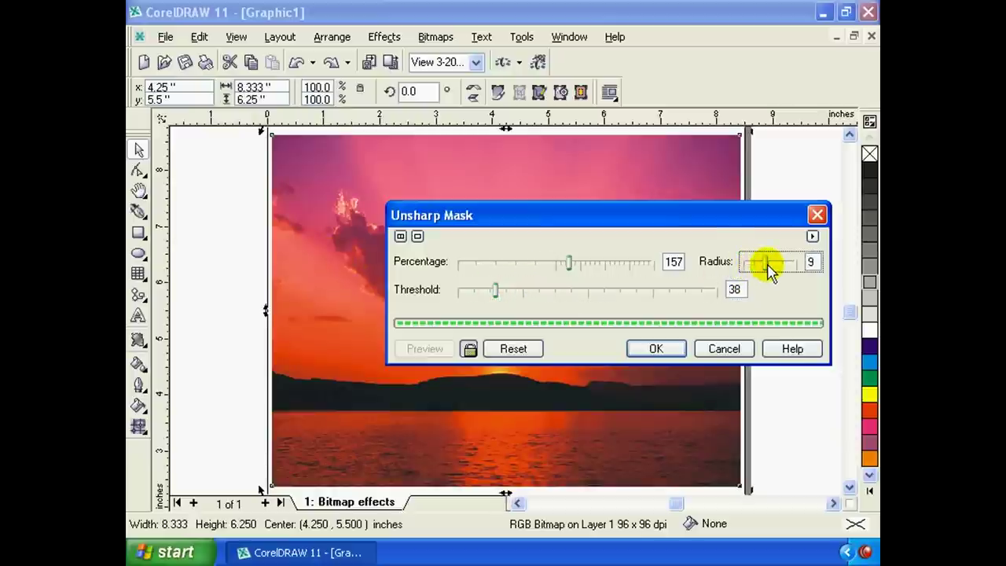
mouse_move(543, 217)
left_mouse_down()
mouse_move(701, 366)
mouse_move(649, 139)
mouse_move(632, 112)
mouse_move(611, 108)
left_mouse_up()
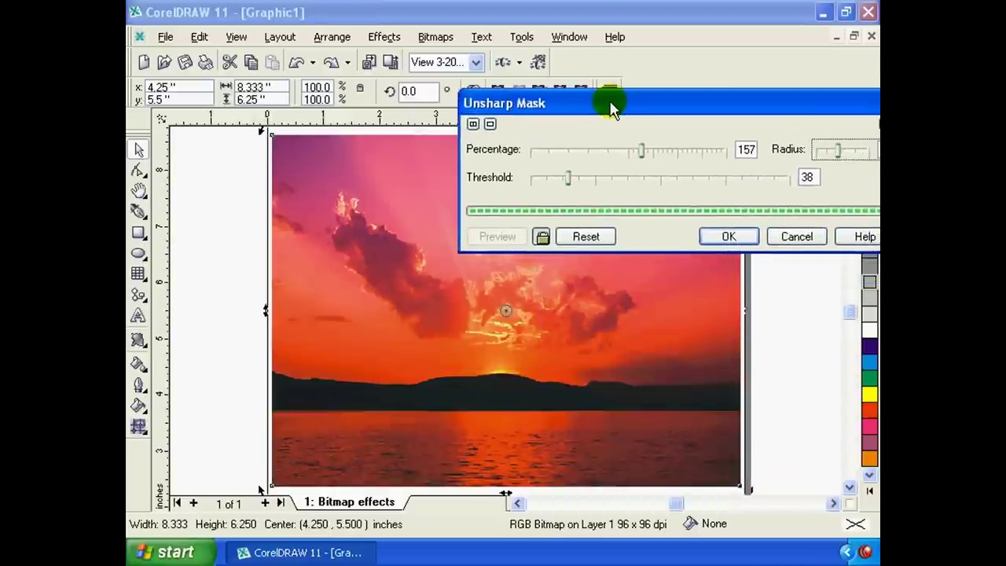
Set Threshold 96 and Percentage 346, then apply Unsharp Mask to the sunset photo.
left_click(591, 181)
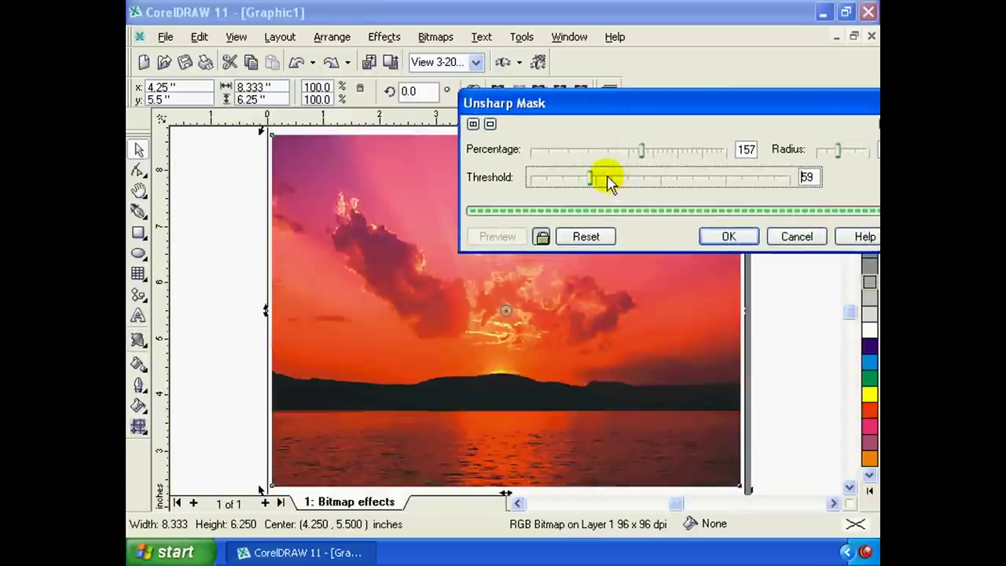
left_click_drag(610, 181, 606, 176)
left_click_drag(657, 149, 666, 155)
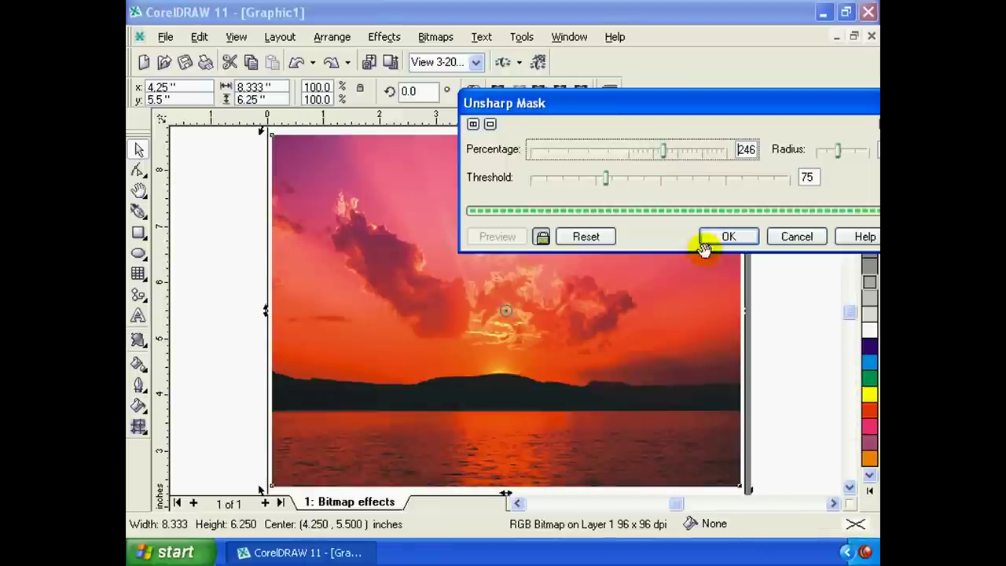
left_click_drag(607, 179, 627, 179)
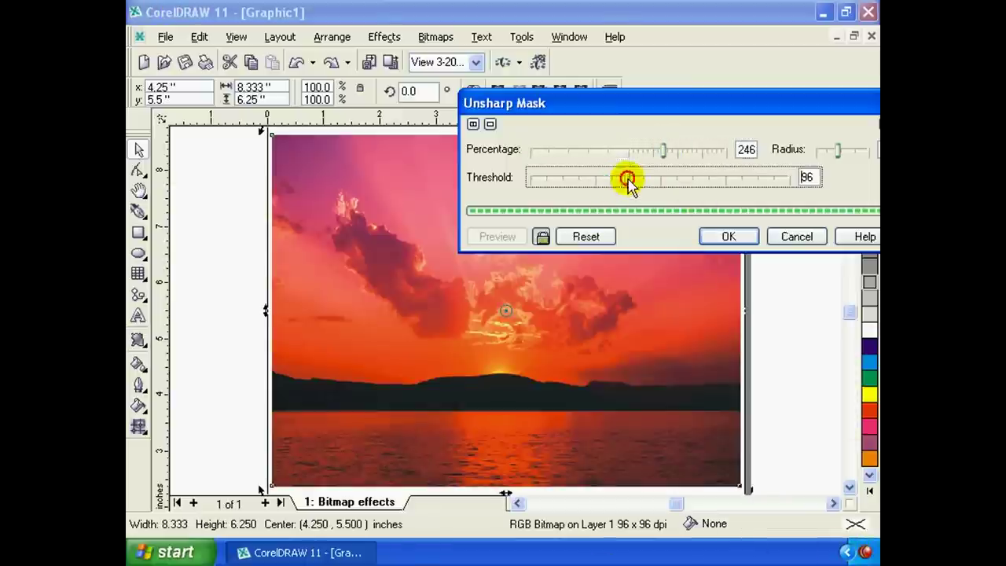
left_click(687, 153)
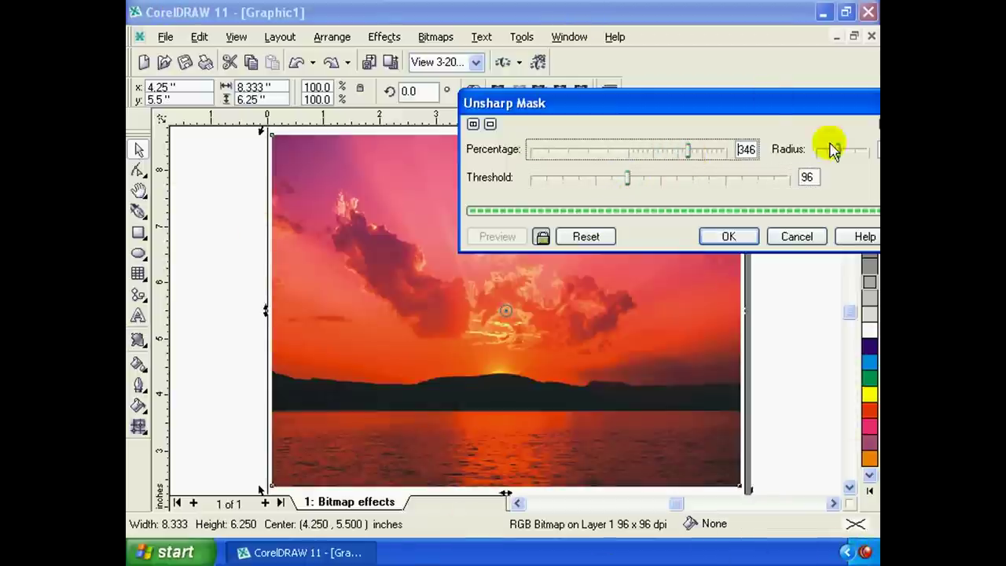
left_click(730, 239)
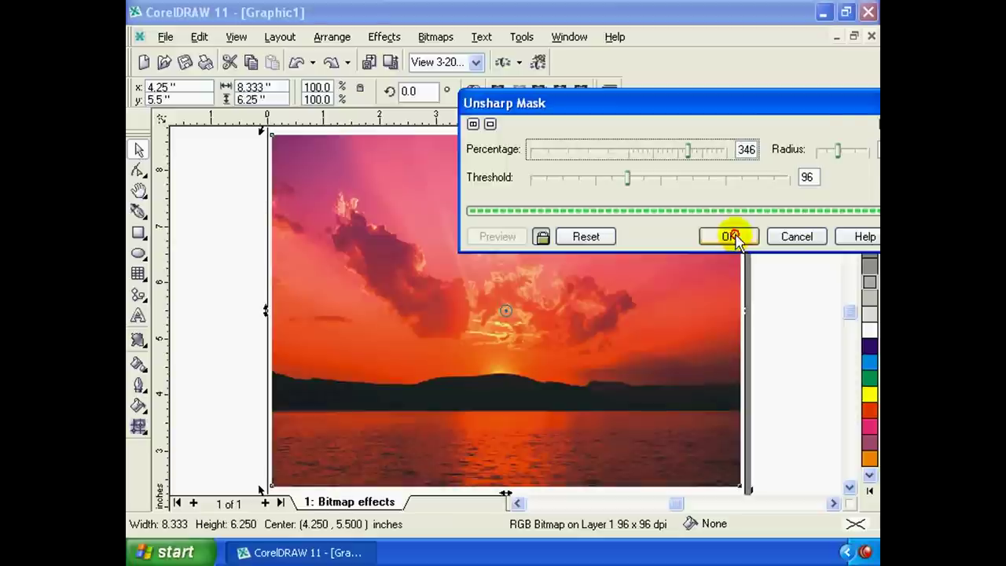
left_click(731, 236)
left_click(435, 37)
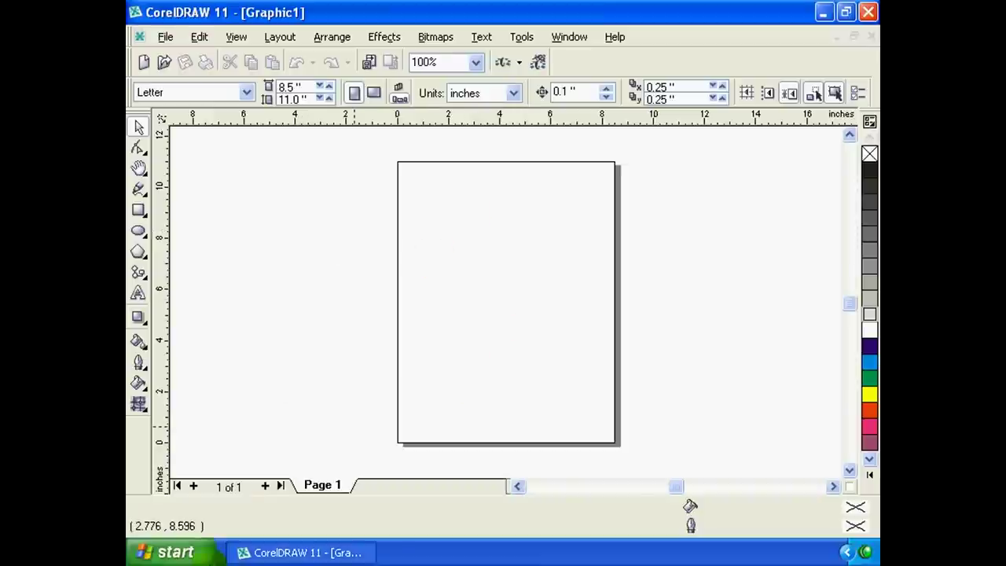
Launch Corel PHOTO-PAINT 11 from Start > All Programs > Corel Graphics Suite 11.
left_click(519, 63)
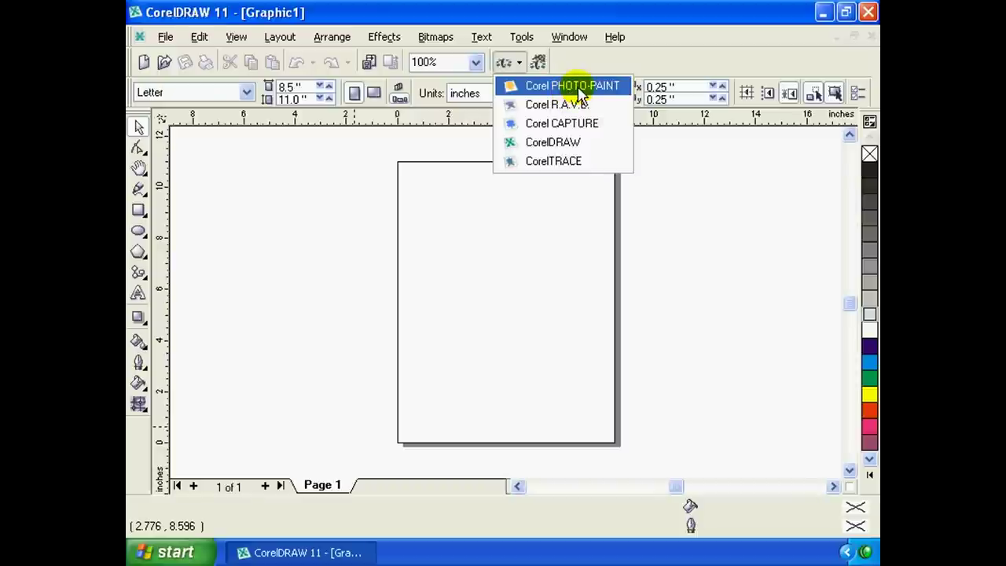
left_click(516, 237)
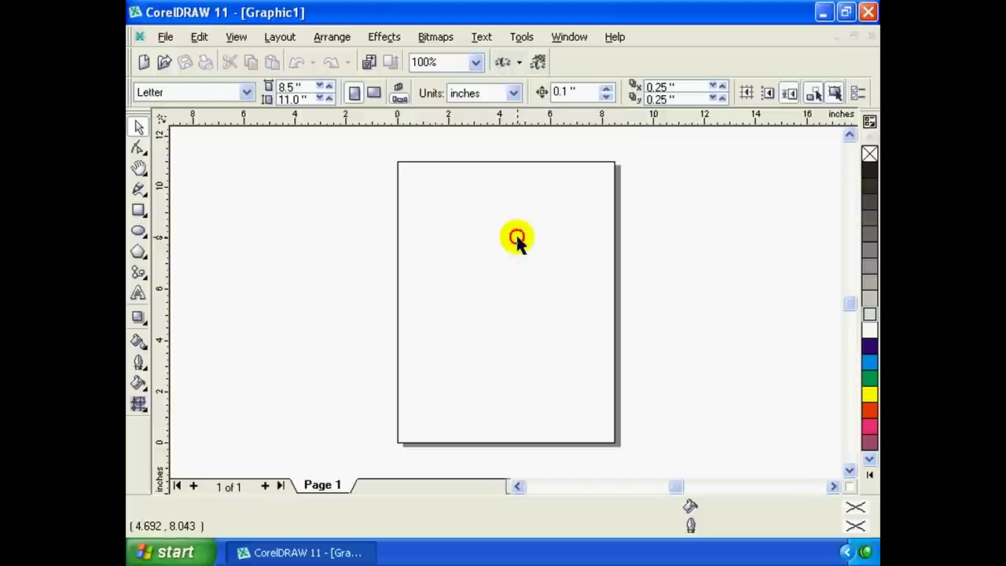
left_click(171, 556)
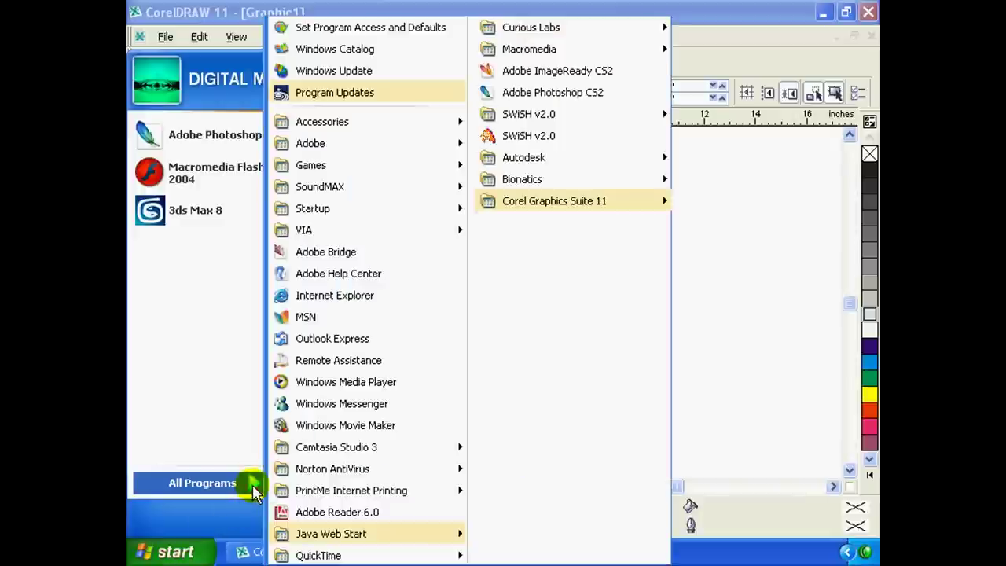
mouse_move(554, 201)
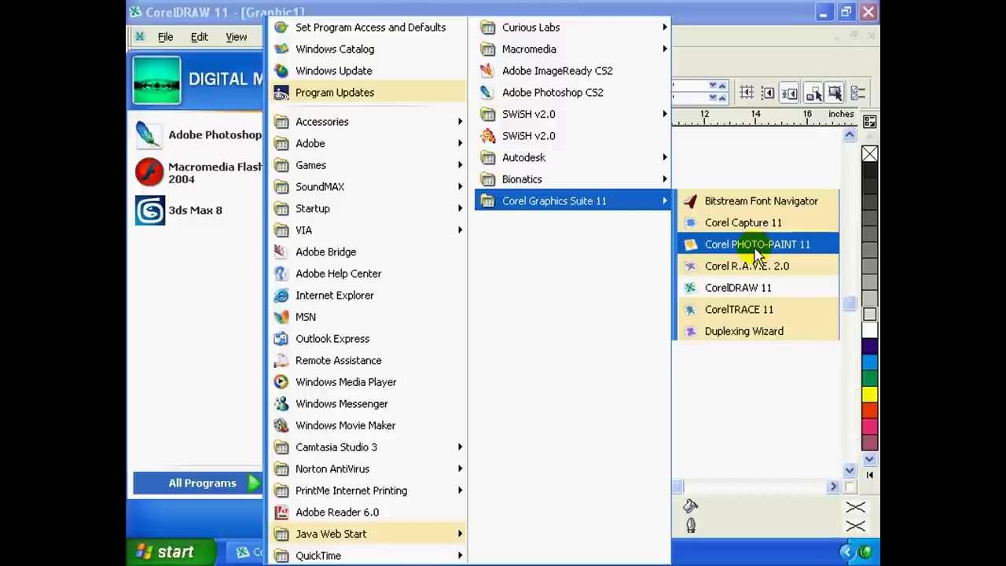
left_click(756, 250)
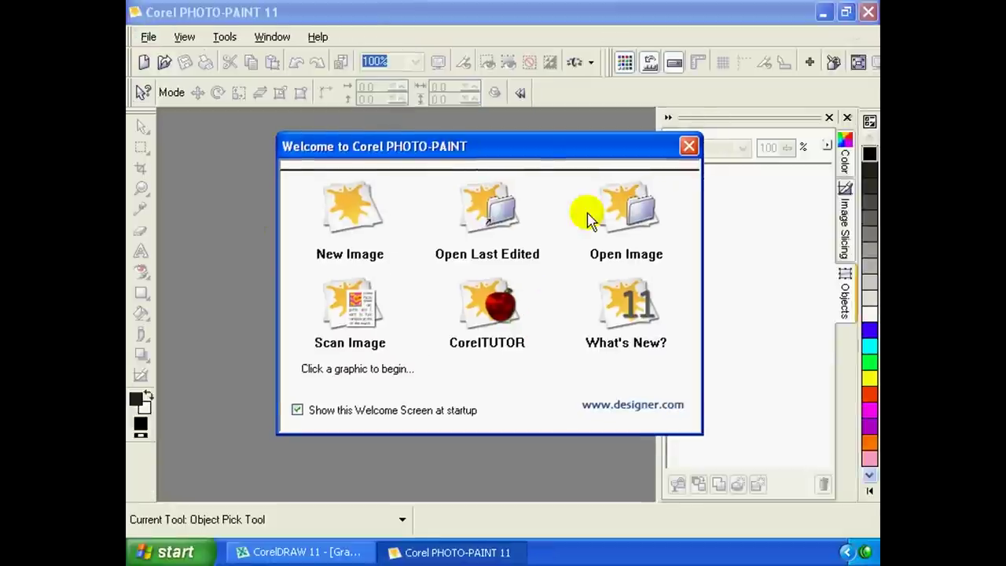
Uncheck 'Show this Welcome Screen at startup' and close the Welcome window.
mouse_move(544, 152)
left_mouse_down()
mouse_move(532, 152)
mouse_move(550, 164)
mouse_move(515, 166)
left_mouse_up()
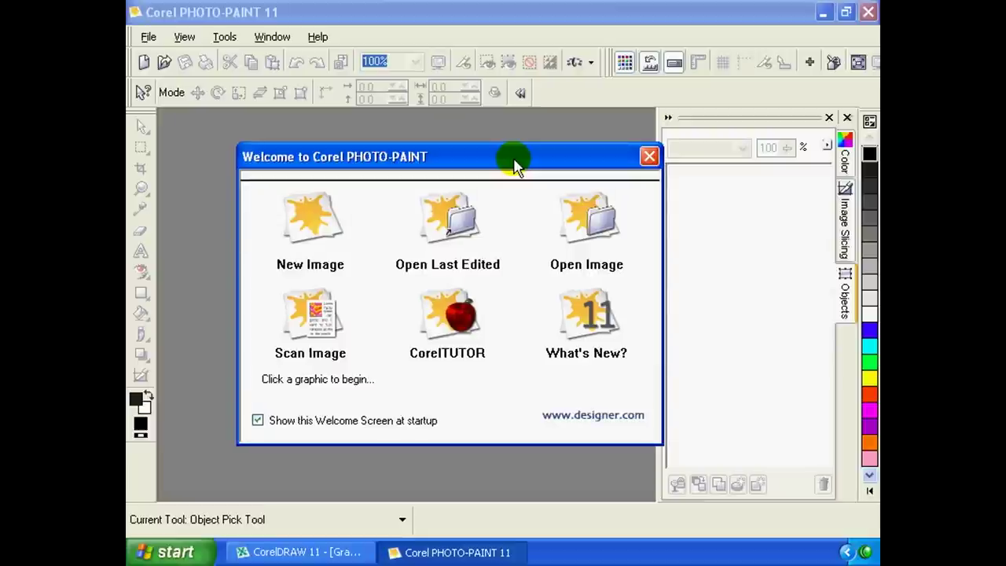
left_click_drag(447, 161, 461, 161)
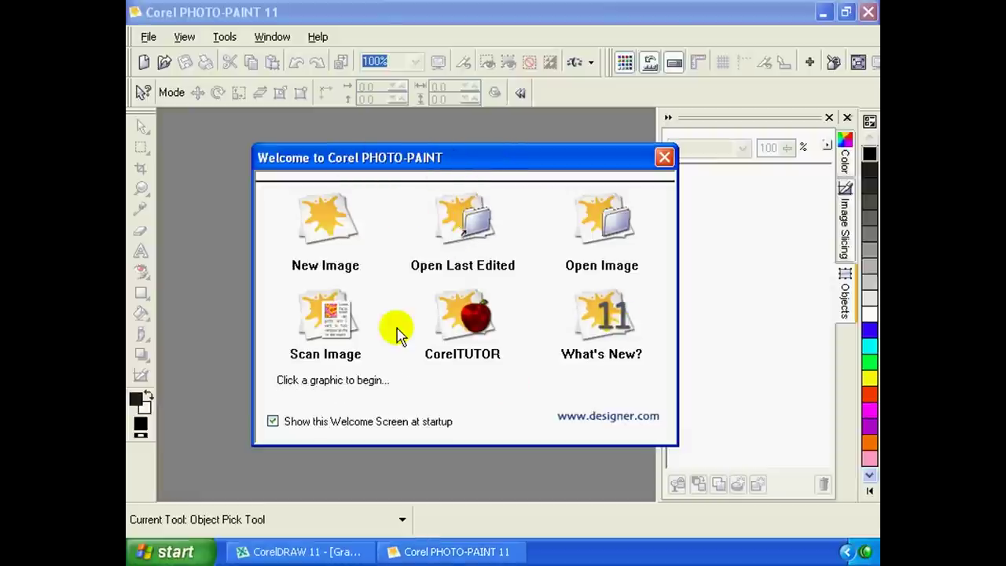
left_click(290, 425)
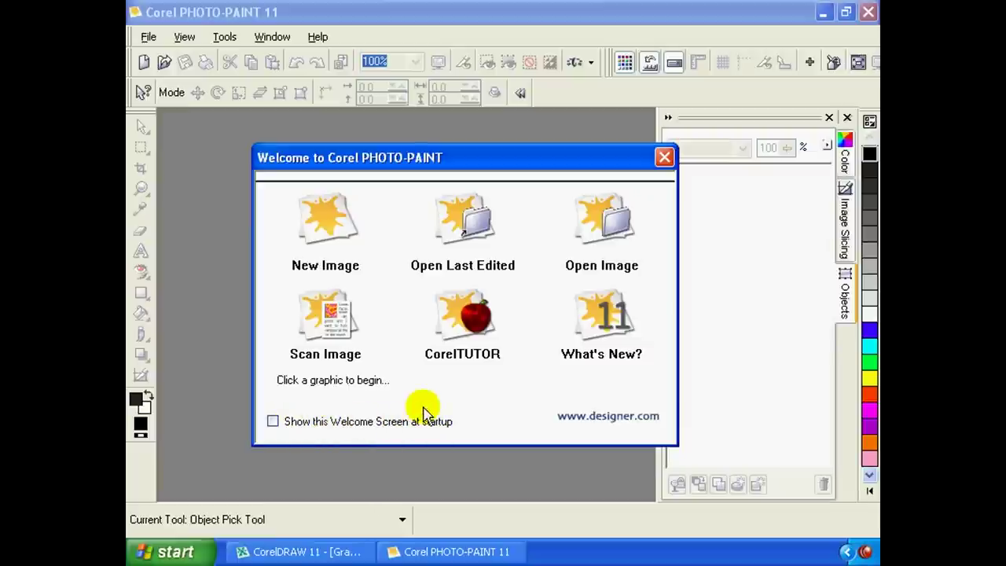
left_click_drag(577, 169, 536, 175)
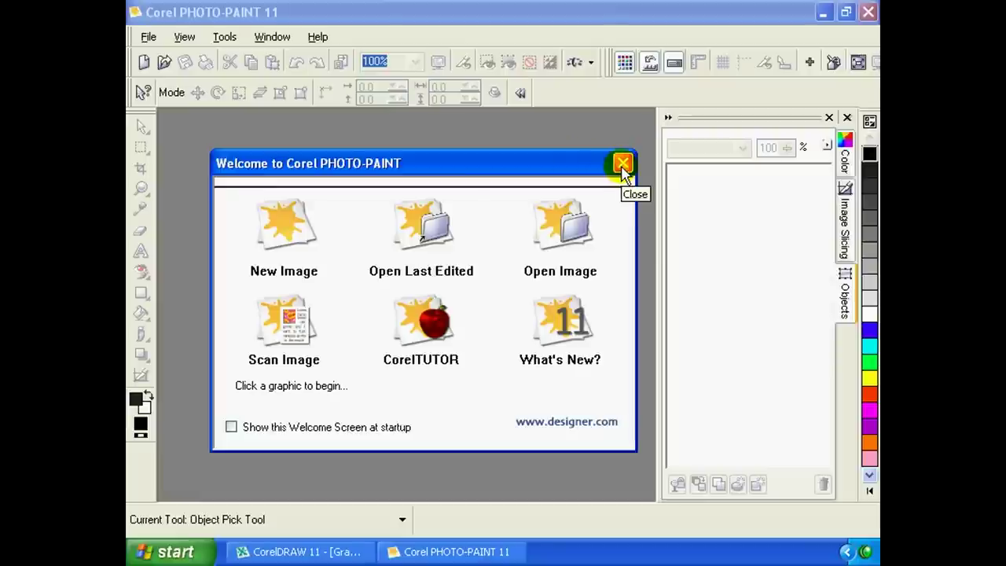
left_click(622, 163)
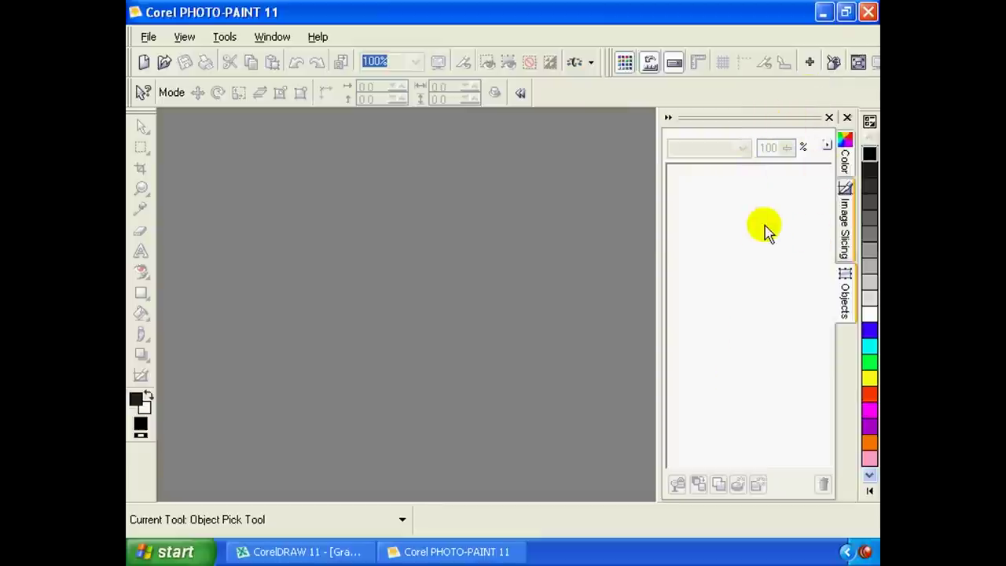
left_click(844, 153)
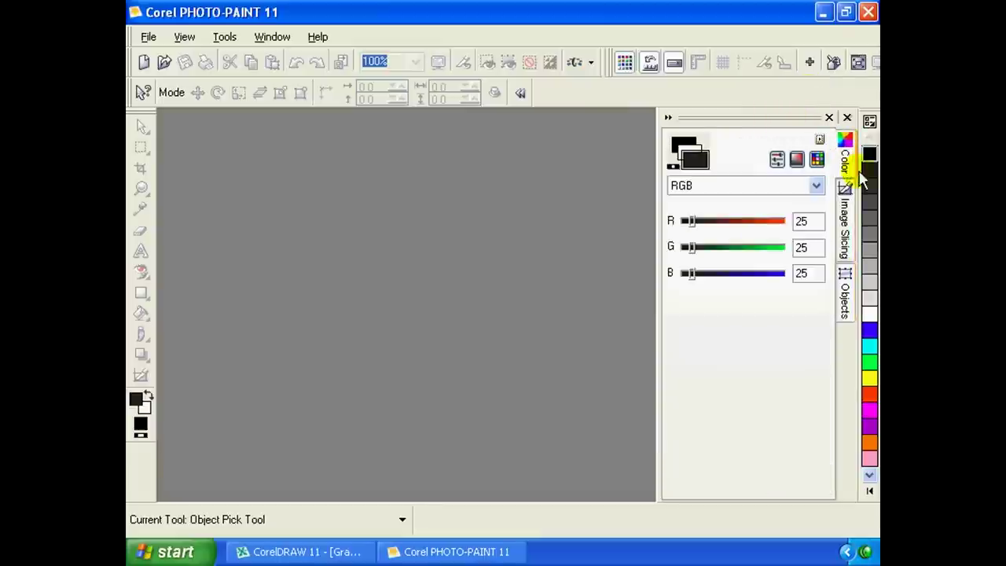
left_click(848, 224)
left_click(842, 279)
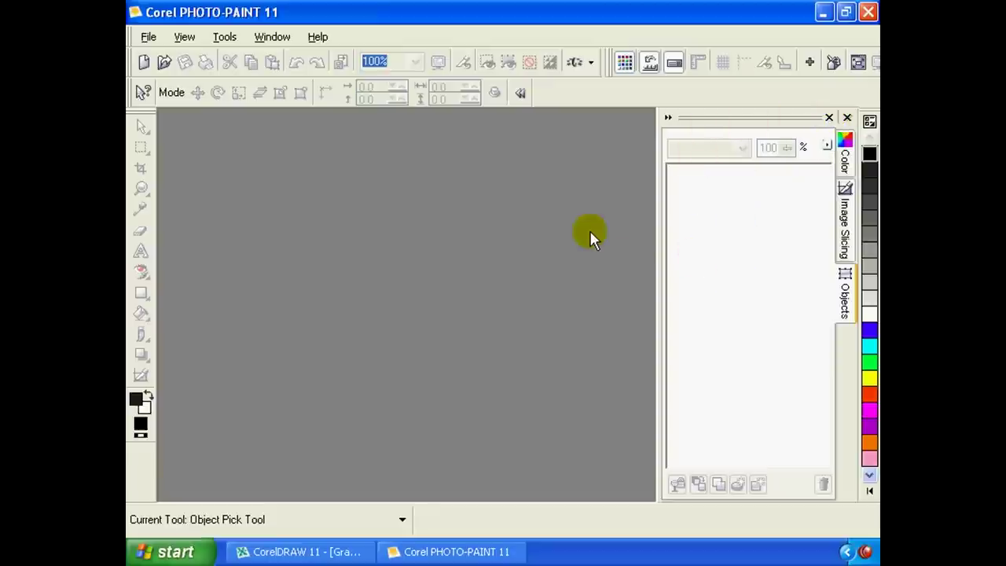
left_click(271, 38)
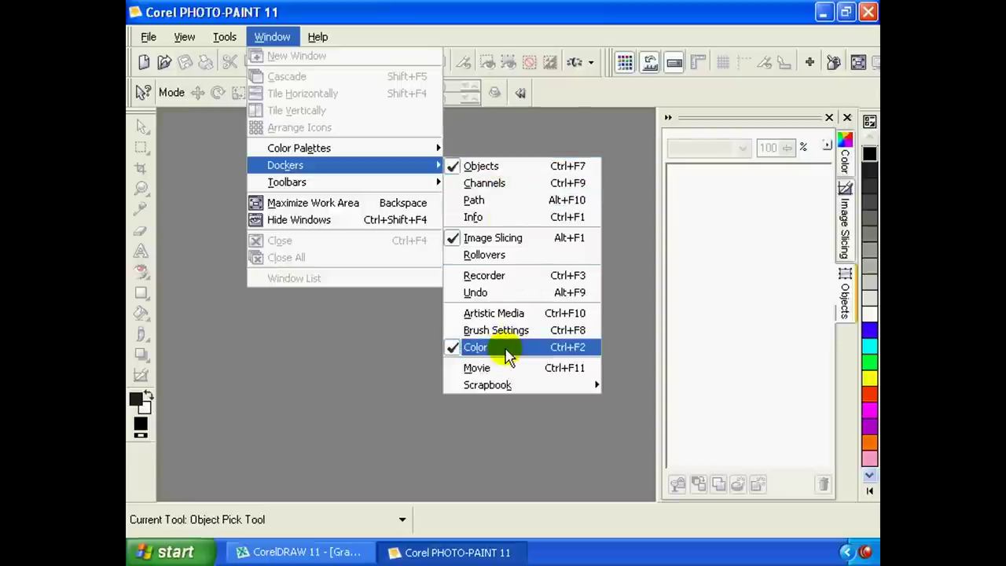
Close the Dockers list unchanged and click the Current Tool status-bar readout.
left_click(502, 414)
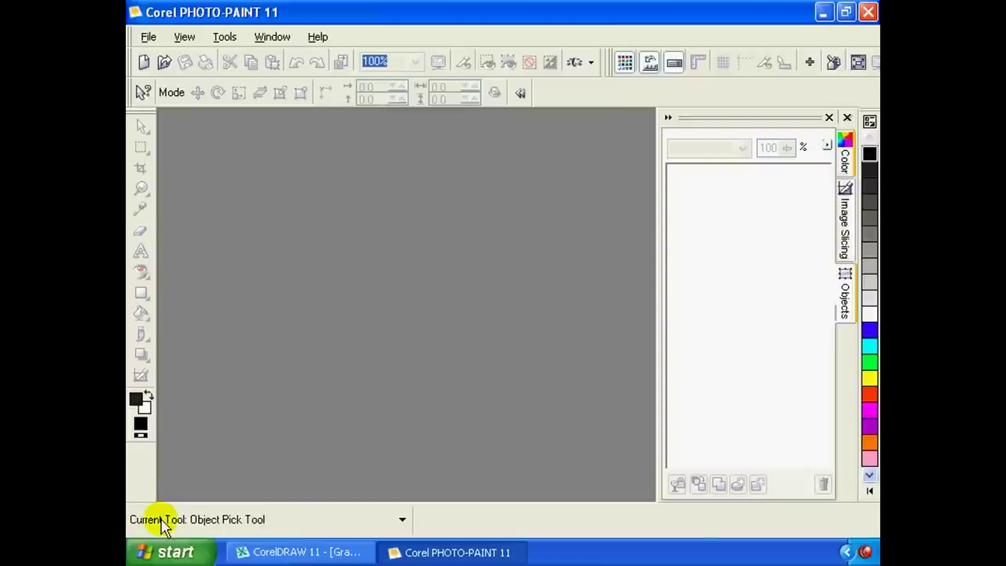
left_click(456, 399)
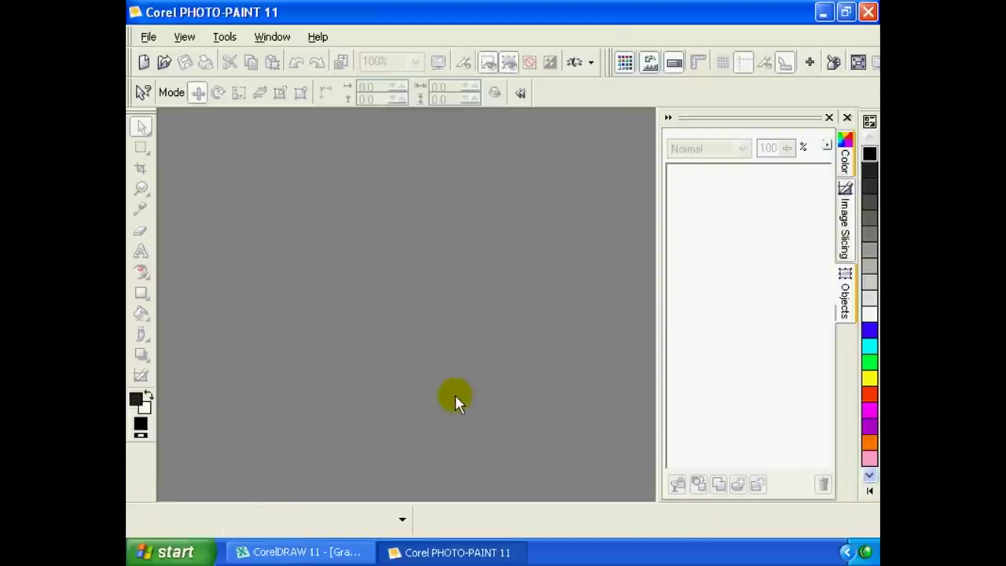
left_click(402, 522)
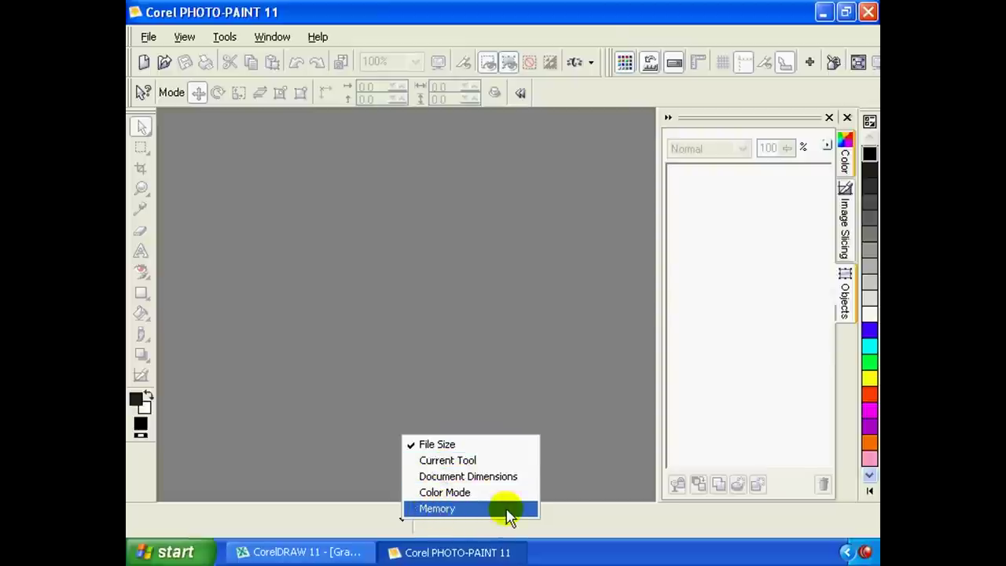
left_click(437, 445)
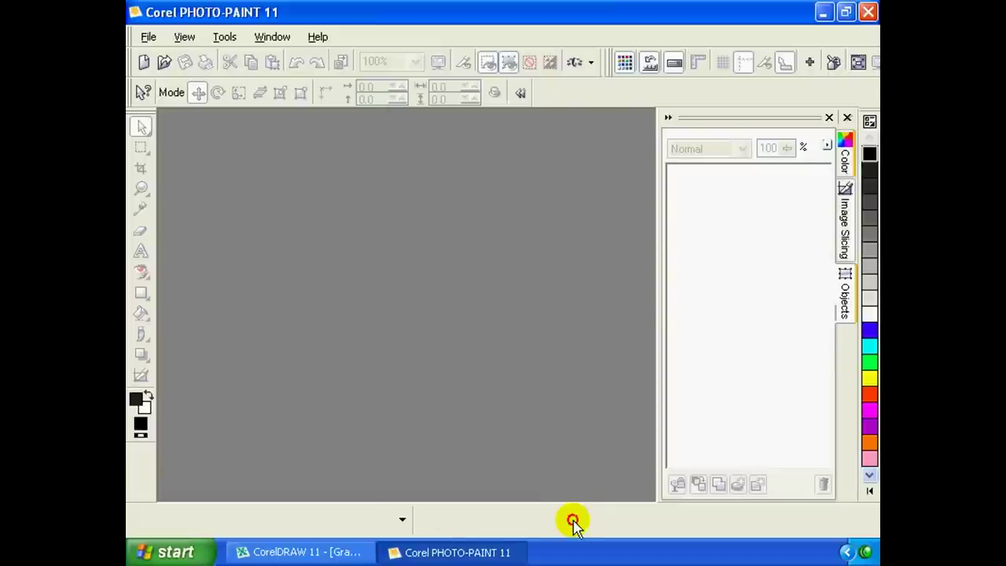
left_click(340, 210)
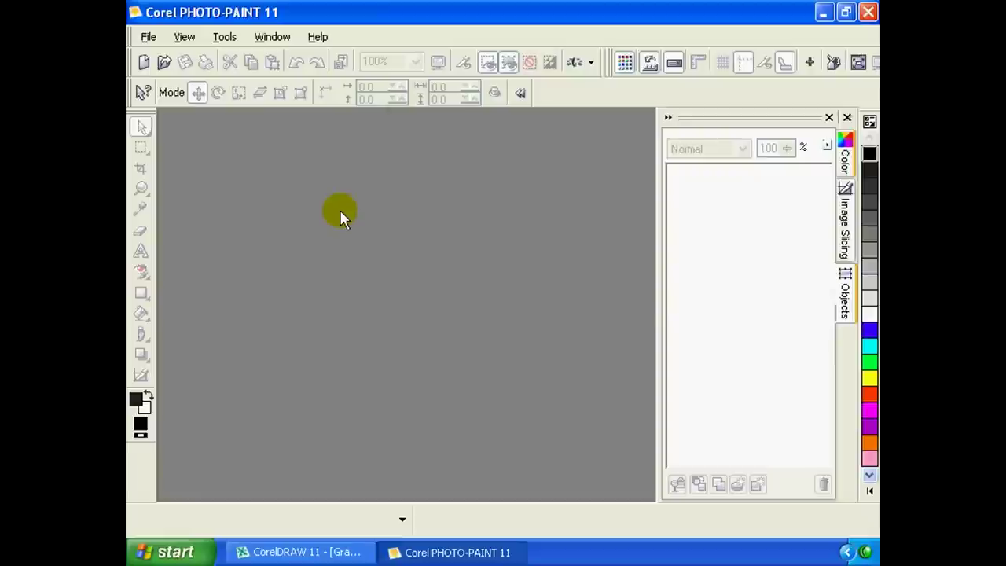
left_click(339, 211)
Start a new image and set its colour mode to 32-Bit CMYK.
left_click(145, 63)
key("alt+f")
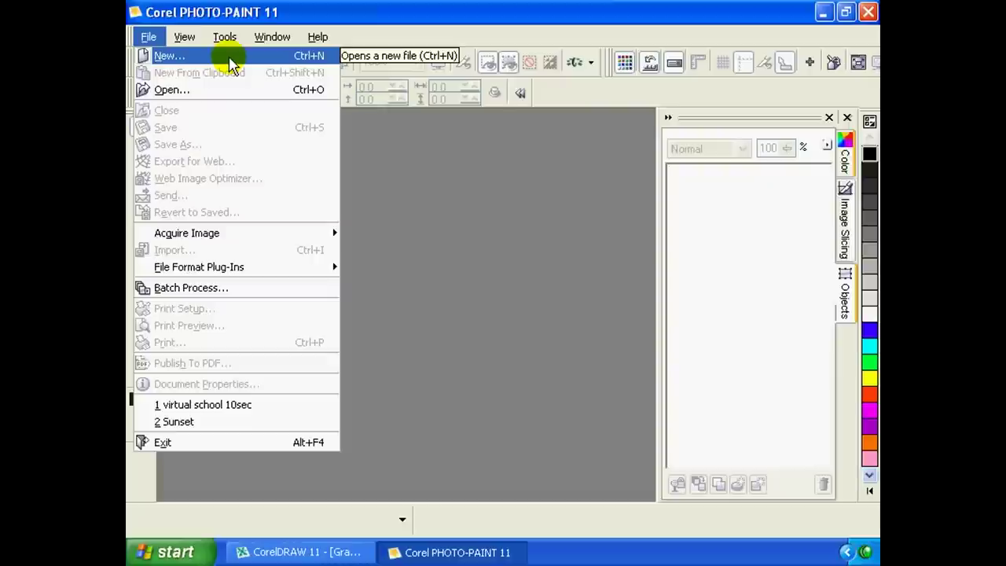
left_click(229, 61)
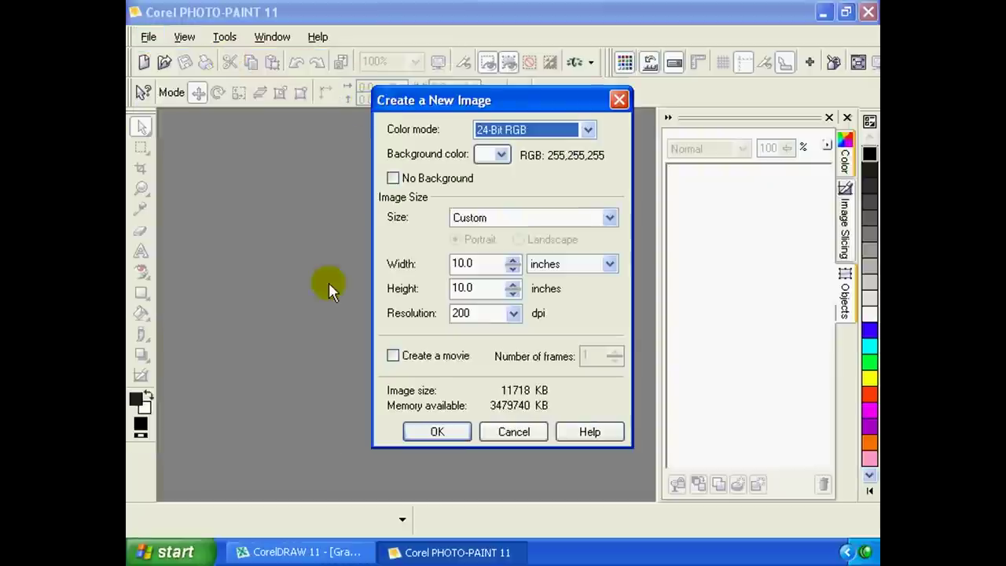
mouse_move(534, 109)
left_mouse_down()
mouse_move(432, 118)
mouse_move(462, 144)
left_mouse_up()
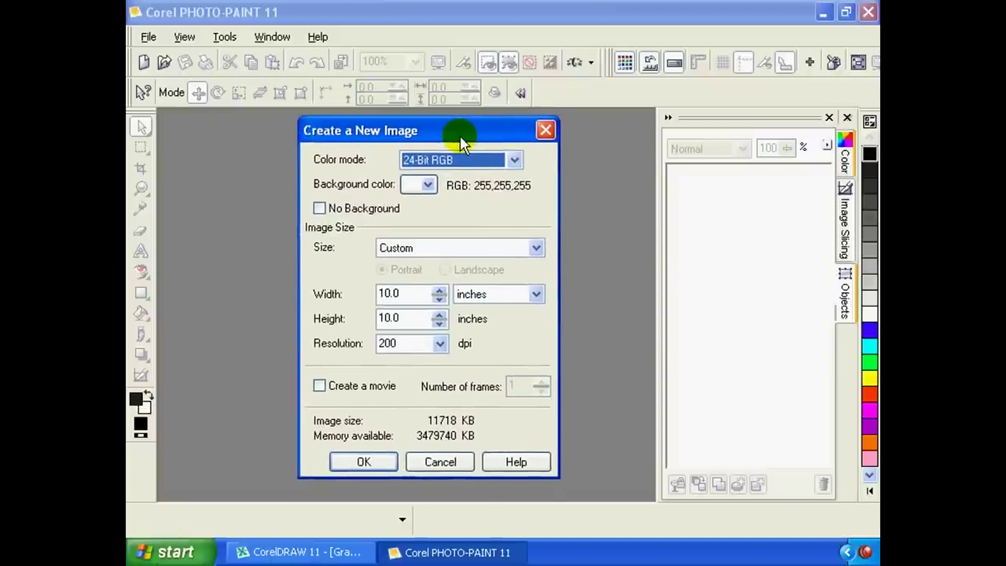
left_click(516, 161)
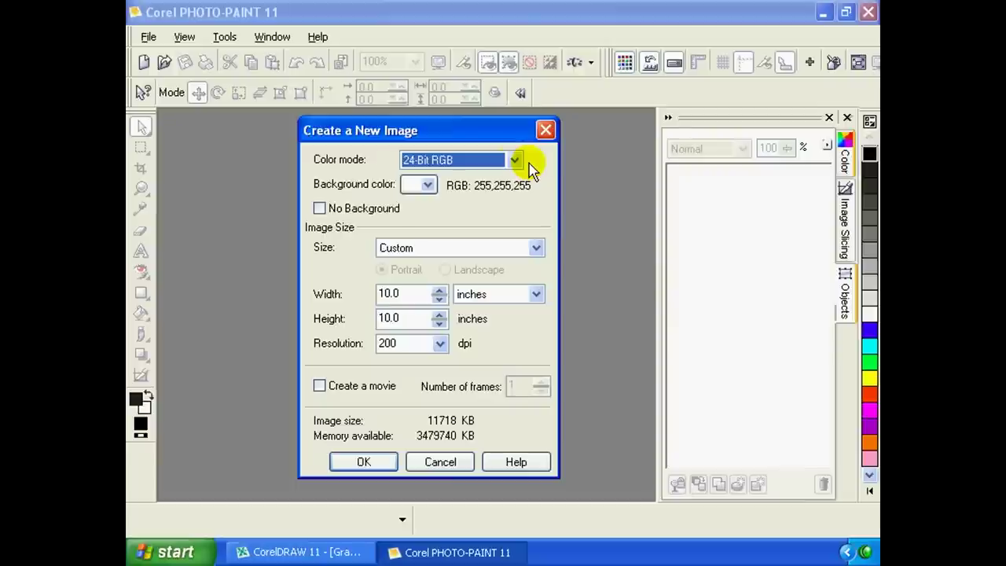
left_click(512, 161)
left_click(512, 162)
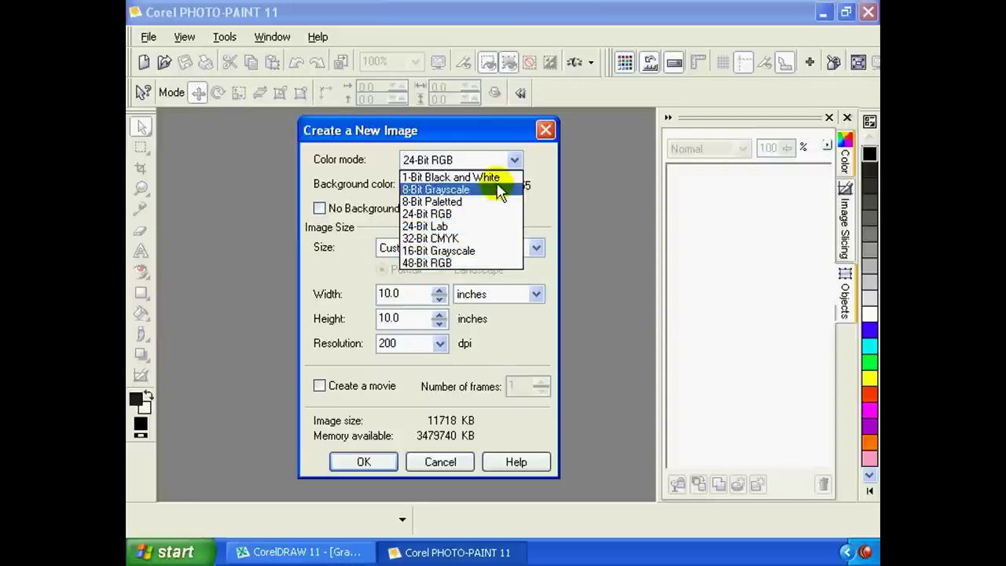
left_click(495, 245)
Review background colour options, then choose the Photo - 8 x 10 size preset.
left_click(428, 185)
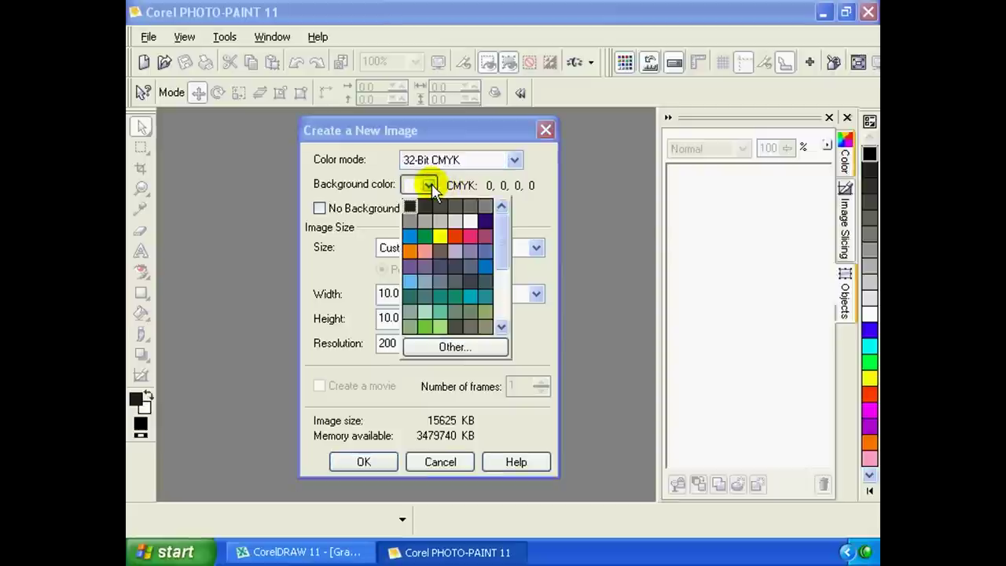
left_click(502, 185)
left_click(428, 184)
left_click(507, 185)
left_click(426, 184)
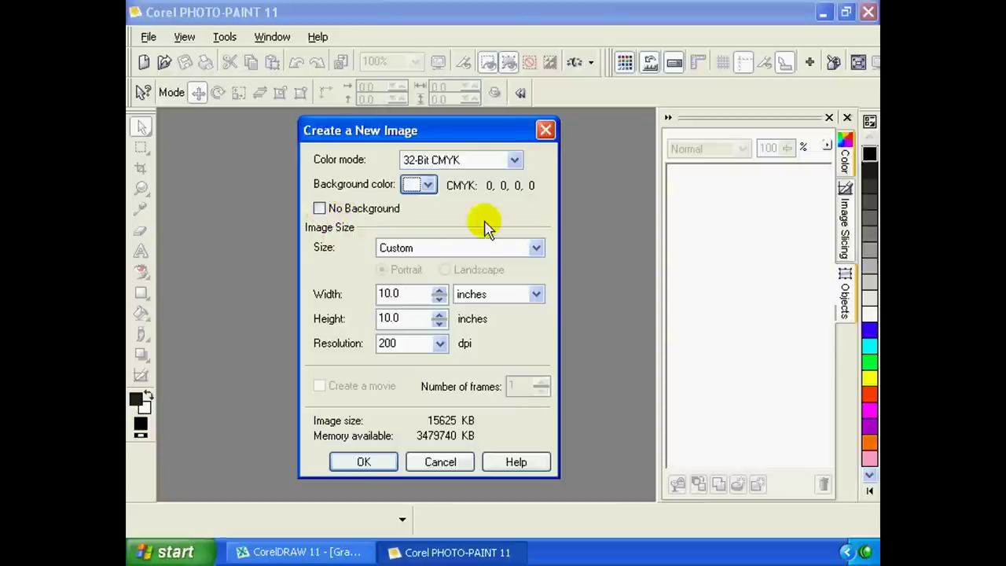
left_click(536, 250)
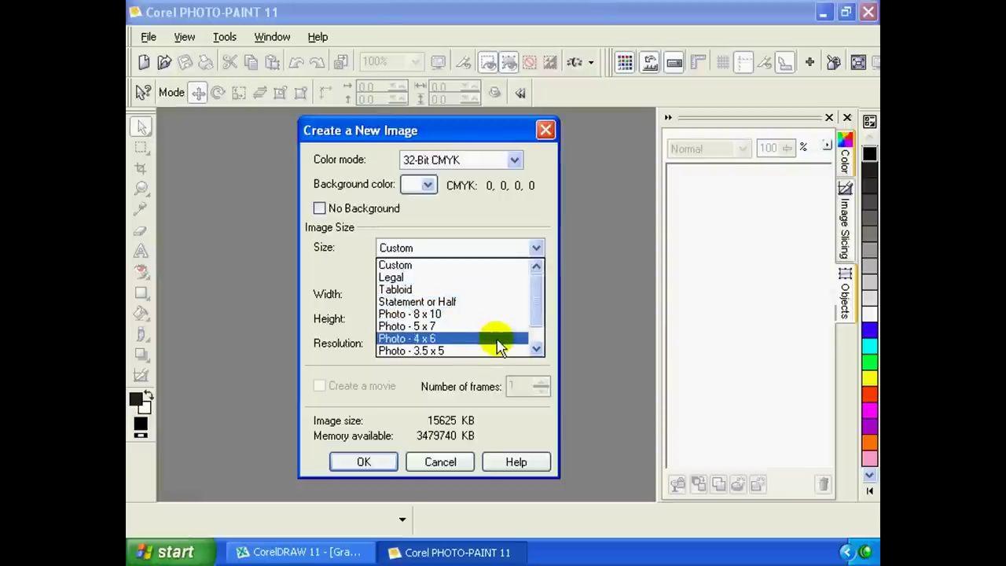
mouse_move(539, 294)
left_mouse_down()
mouse_move(535, 340)
mouse_move(532, 288)
left_mouse_up()
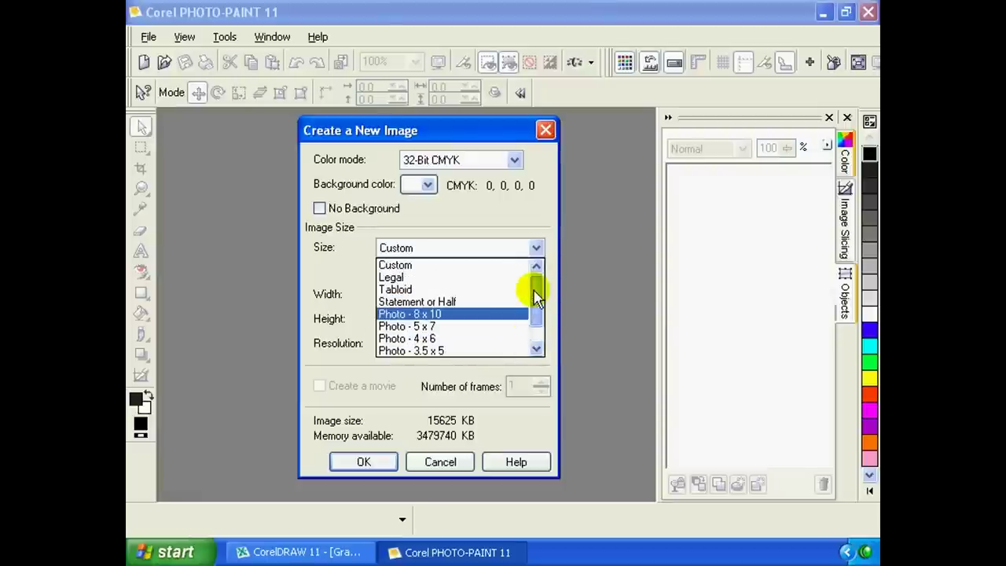
left_click(485, 267)
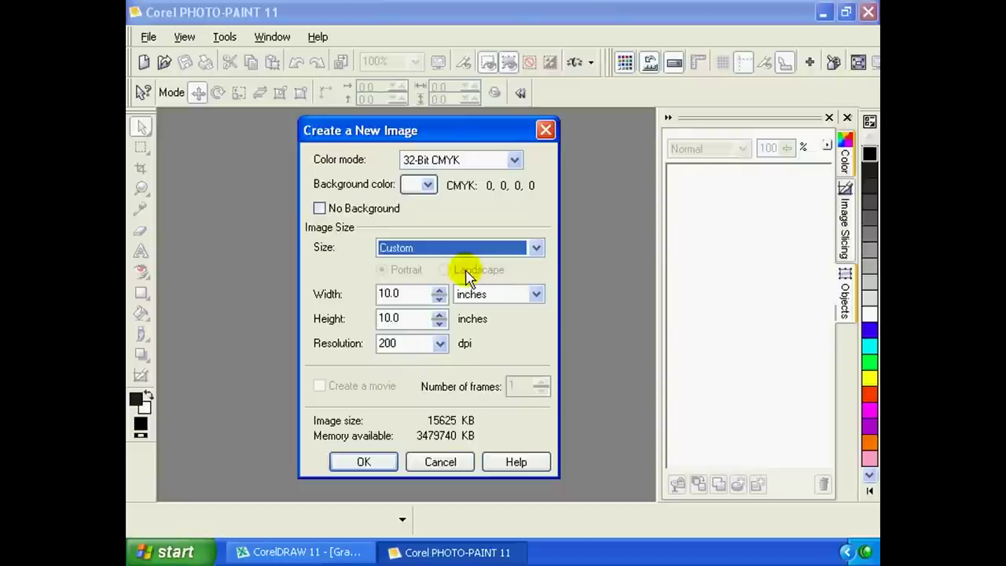
left_click_drag(411, 296, 320, 311)
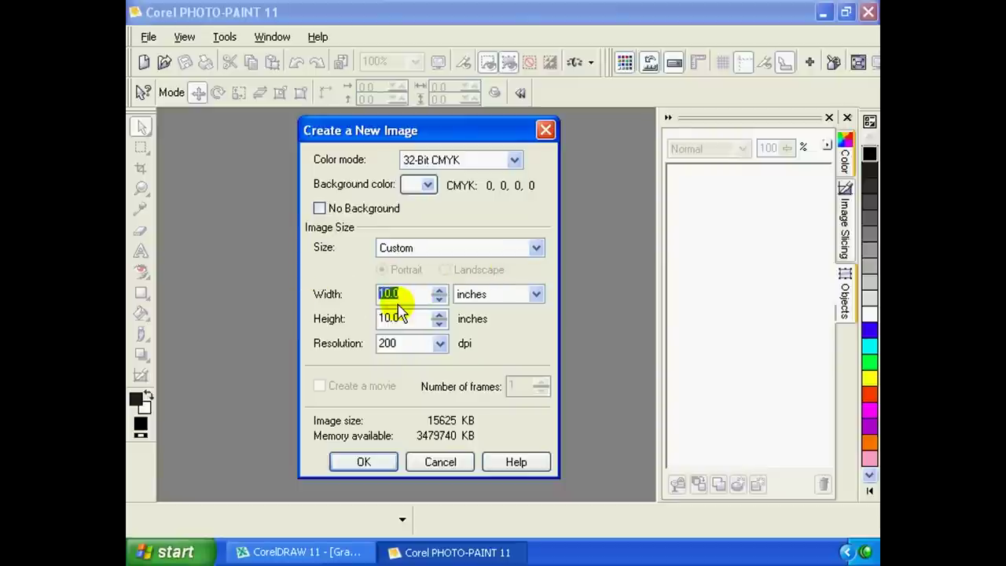
left_click_drag(382, 318, 403, 313)
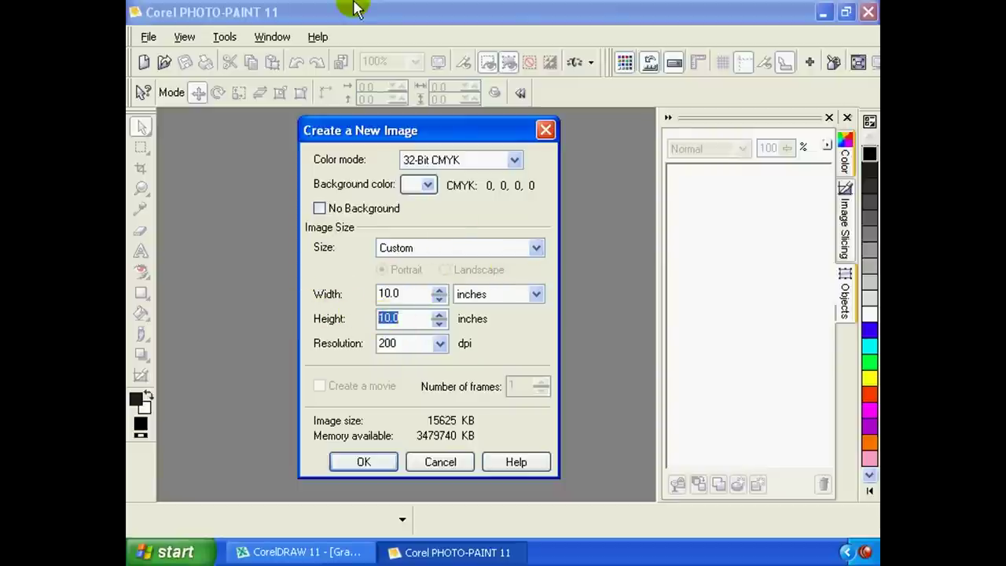
left_click(438, 248)
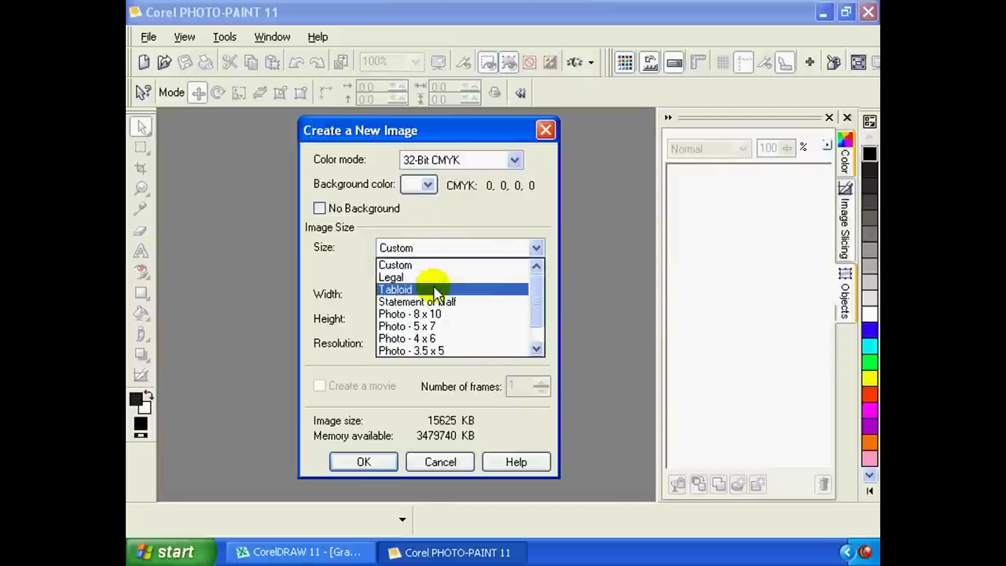
left_click(424, 313)
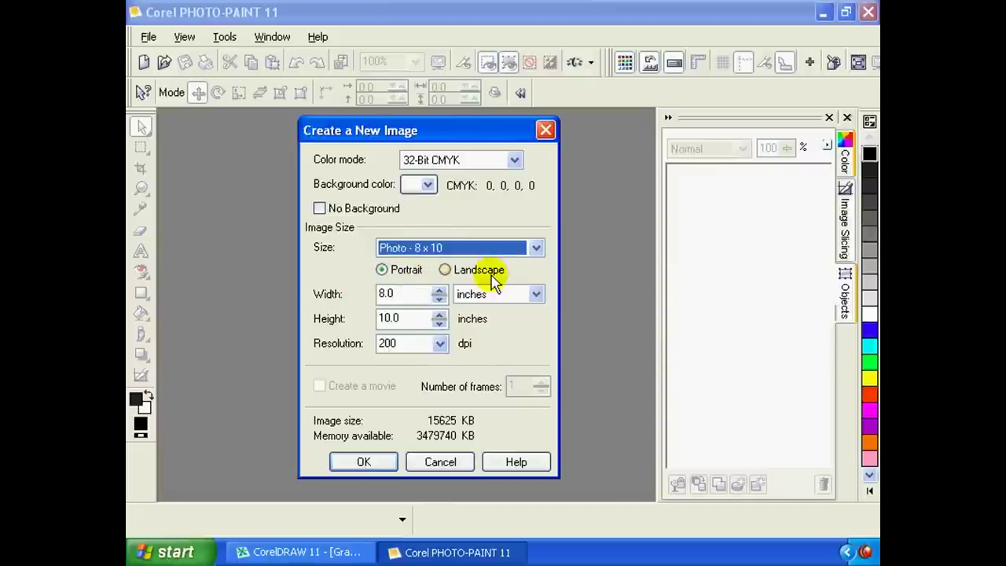
Toggle orientation back to portrait and set the size units to millimeters.
left_click(446, 270)
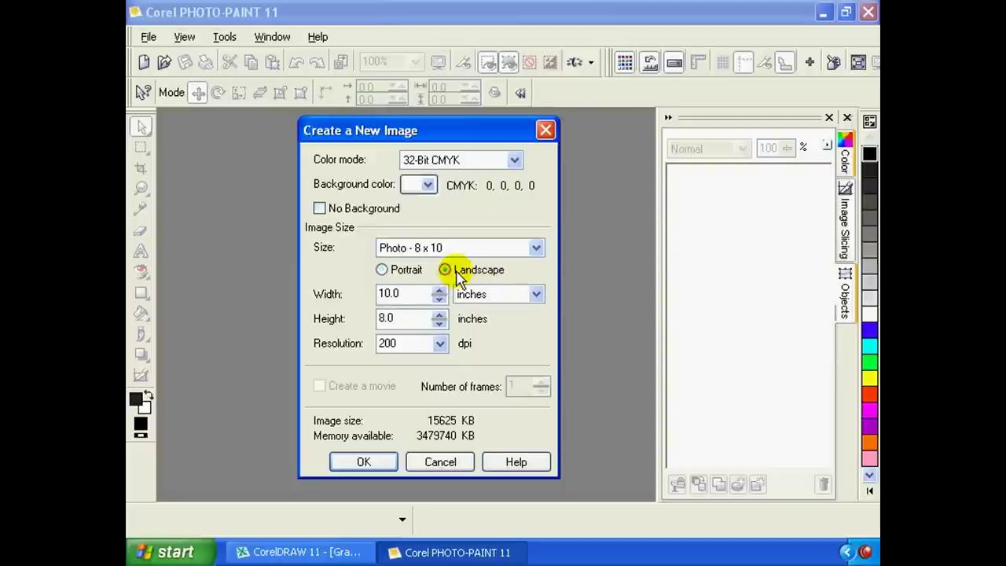
left_click(382, 270)
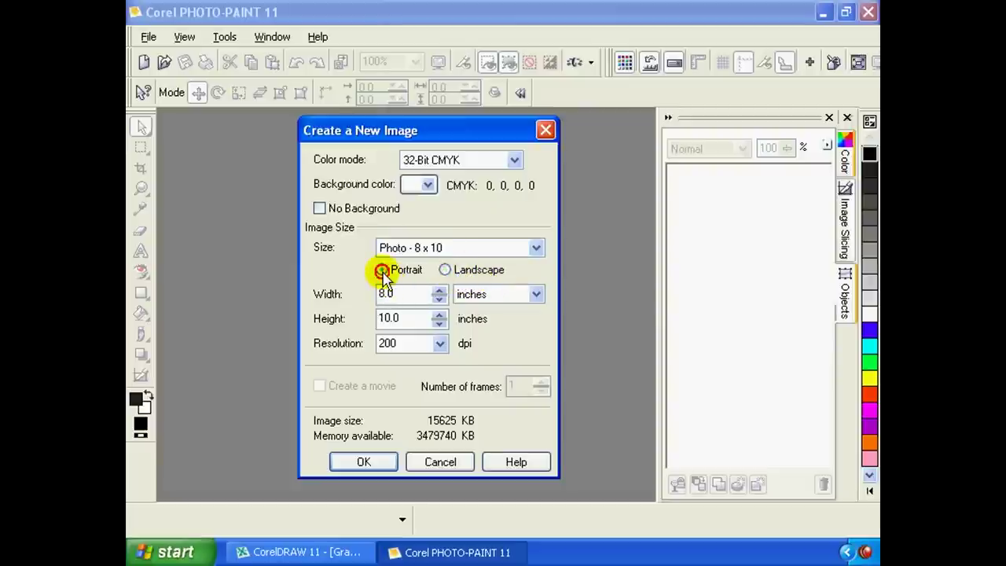
left_click(472, 271)
left_click(384, 269)
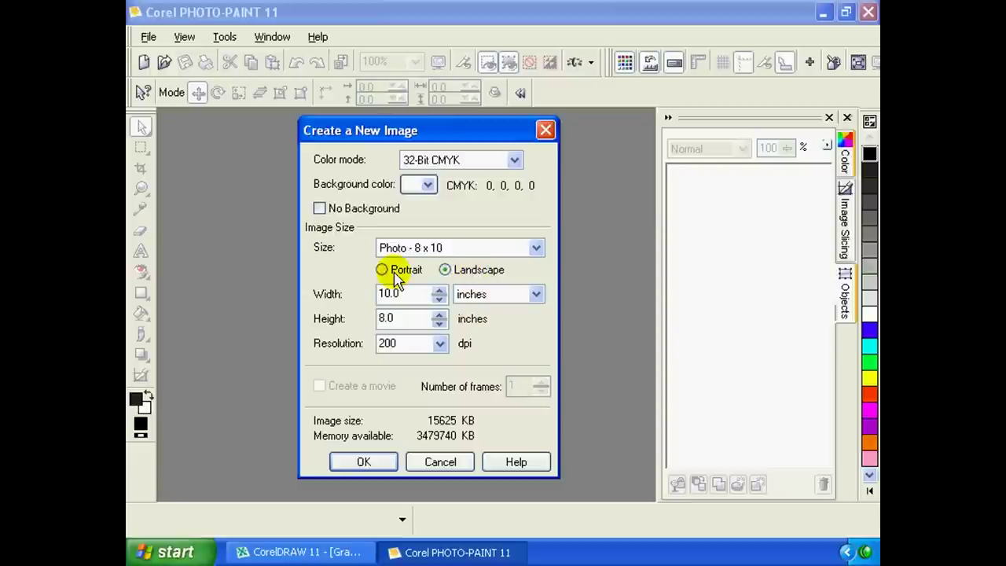
left_click(537, 294)
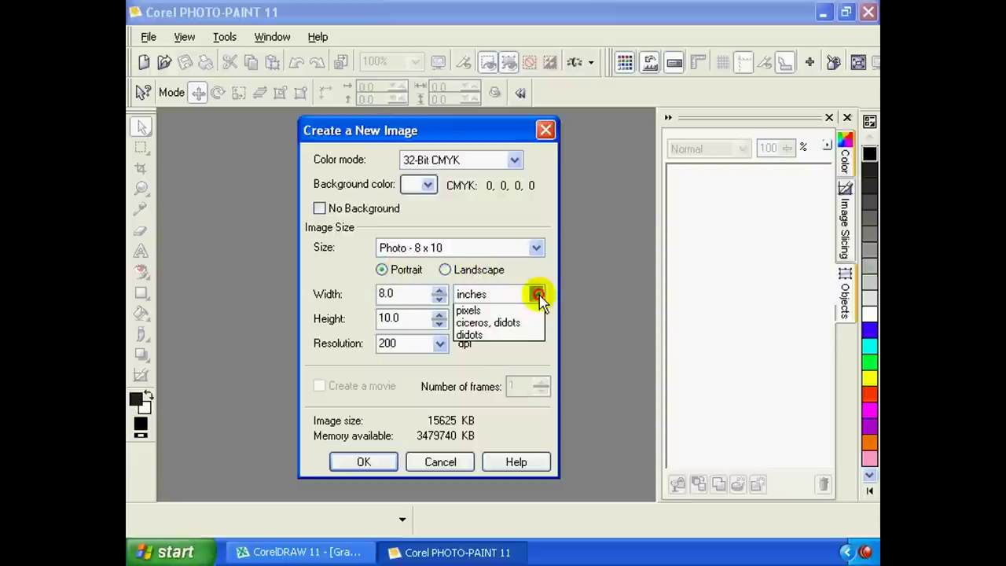
left_click(537, 295)
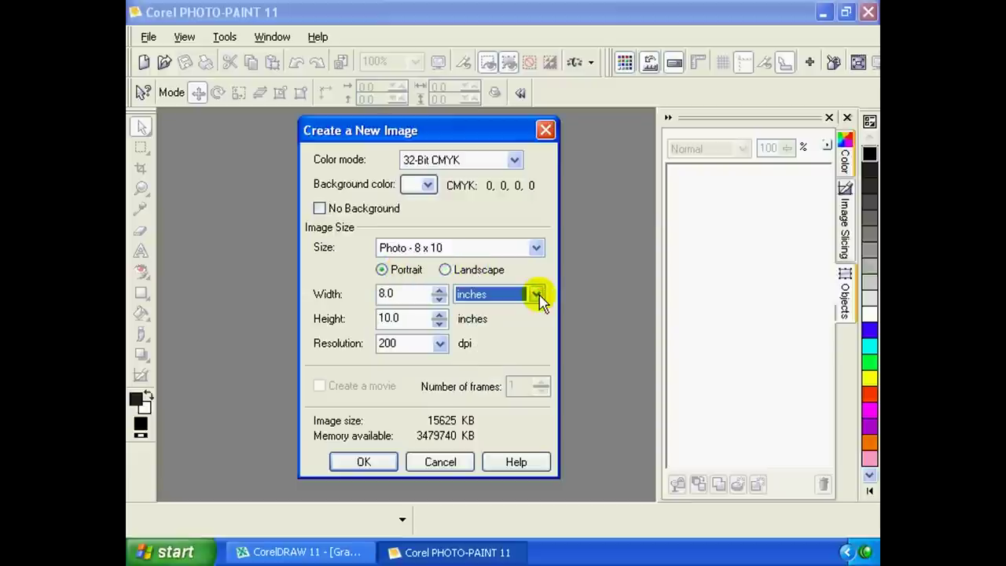
left_click(537, 294)
left_click(538, 295)
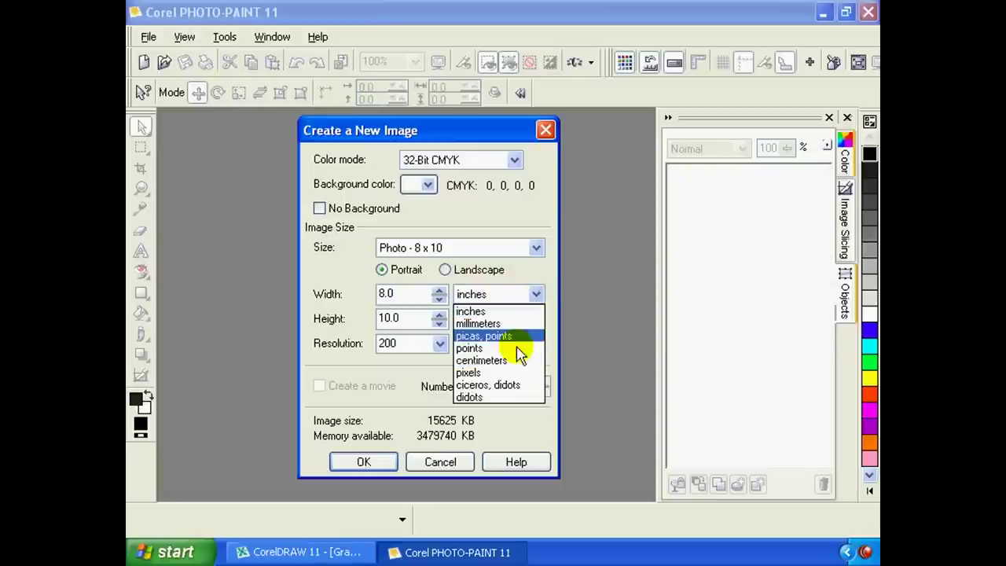
left_click(543, 292)
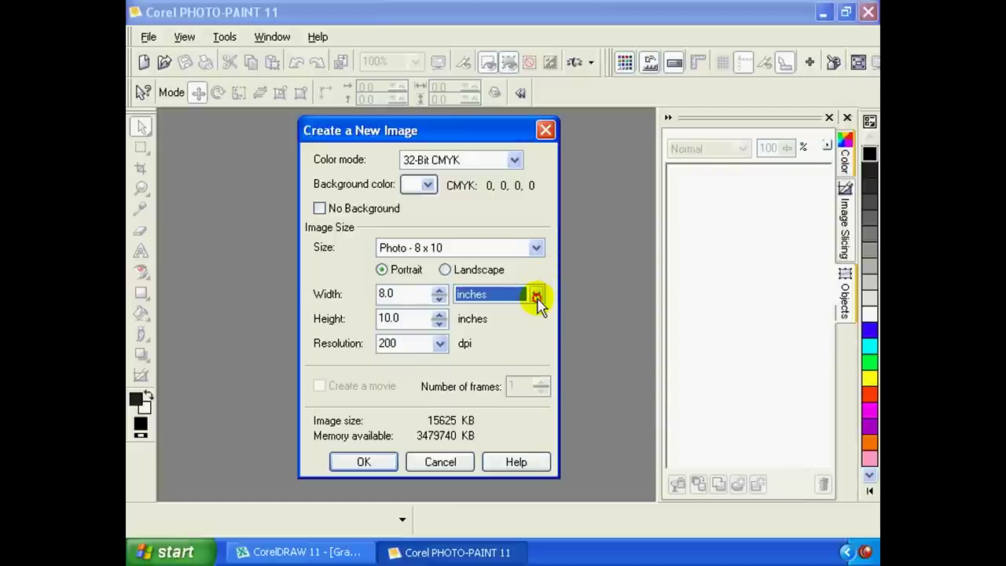
left_click(537, 296)
left_click(542, 324)
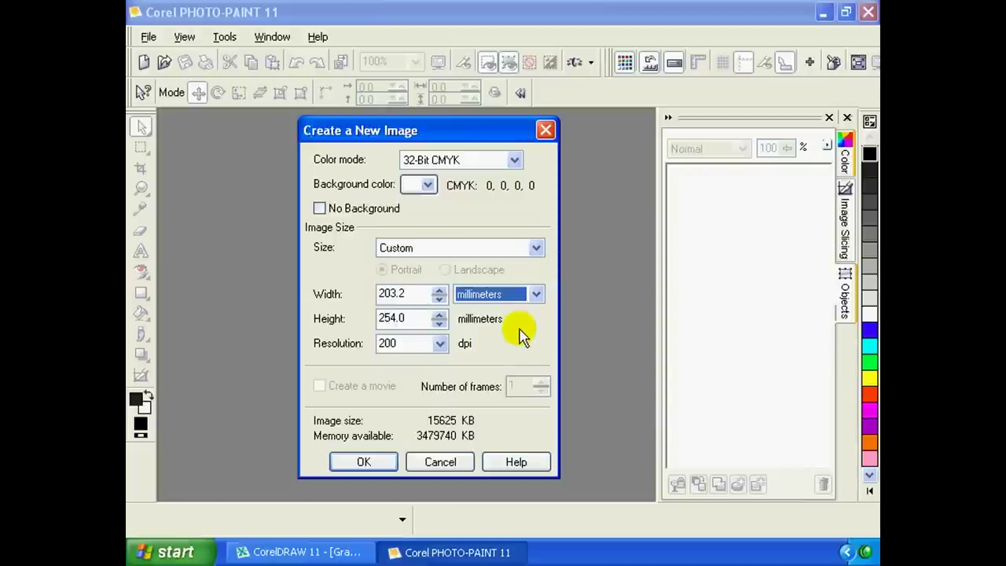
Keep Resolution at 200 dpi and create the 203.2 × 254.0 mm image.
left_click(441, 343)
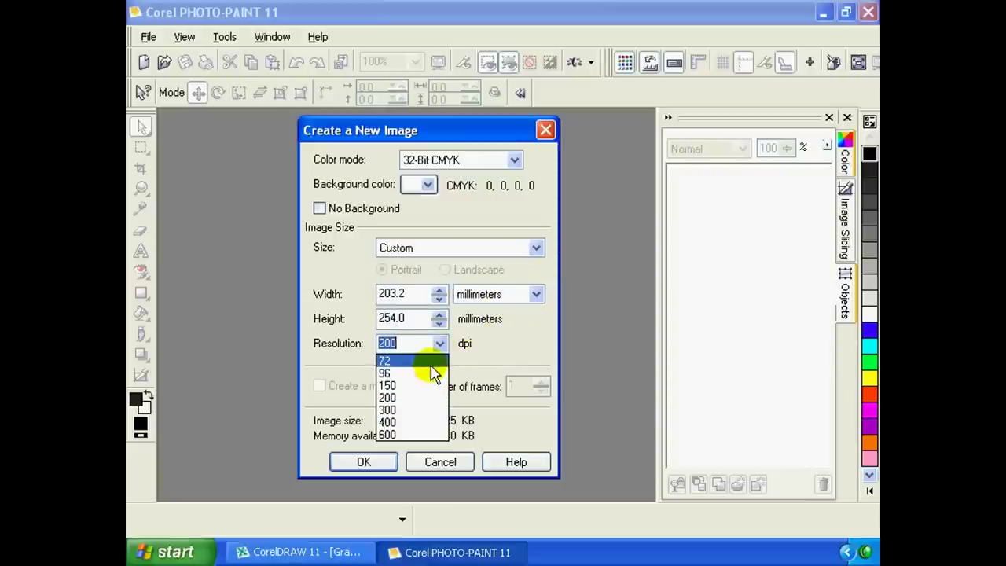
left_click(484, 346)
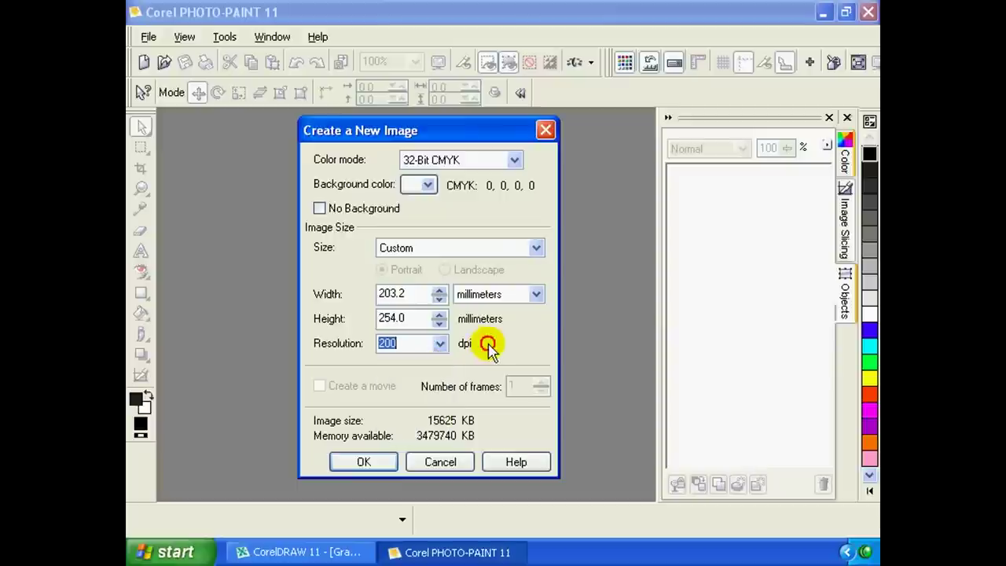
left_click(440, 343)
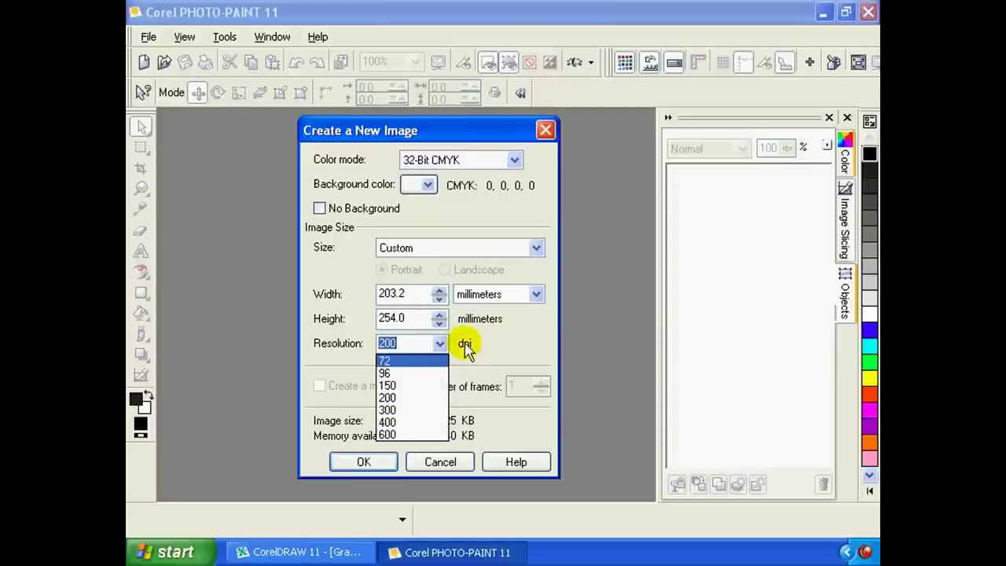
left_click(465, 343)
left_click(414, 341)
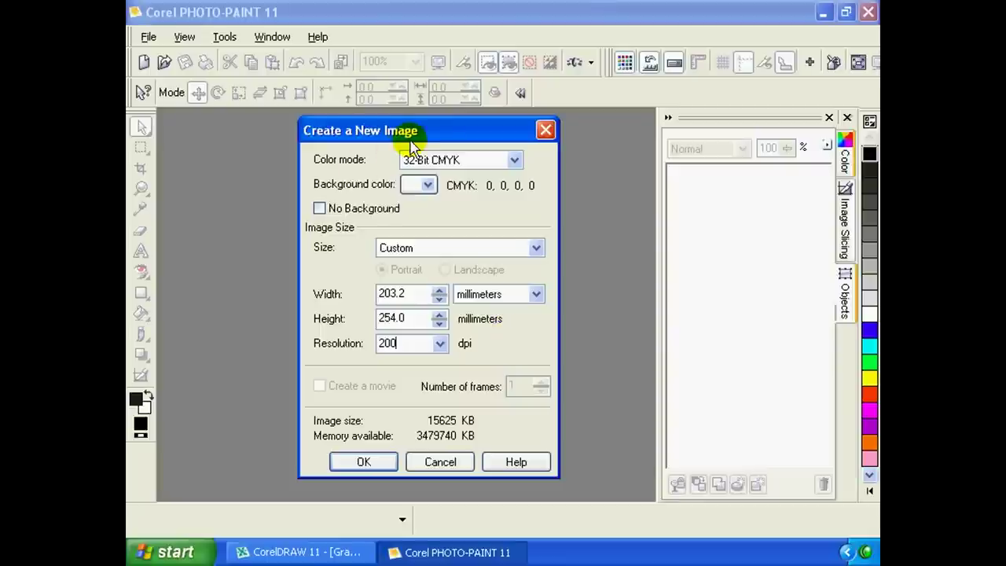
left_click_drag(413, 138, 382, 127)
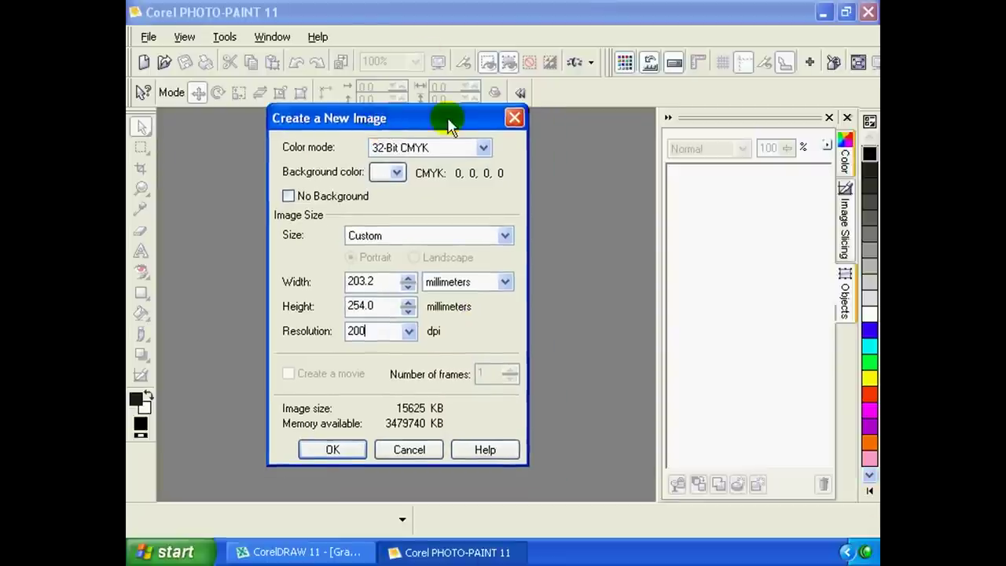
mouse_move(448, 125)
left_mouse_down()
mouse_move(461, 131)
mouse_move(451, 108)
left_mouse_up()
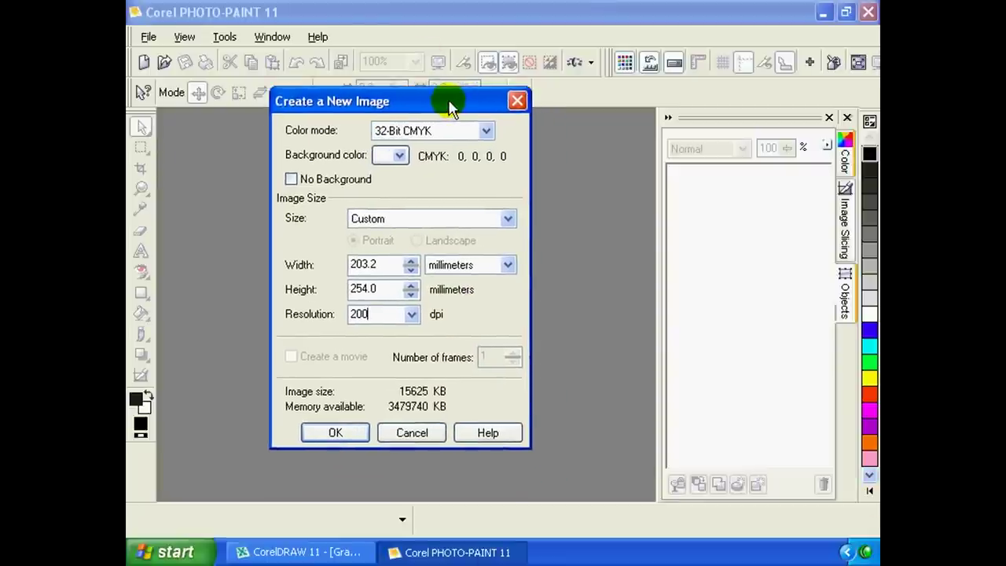
left_click(338, 434)
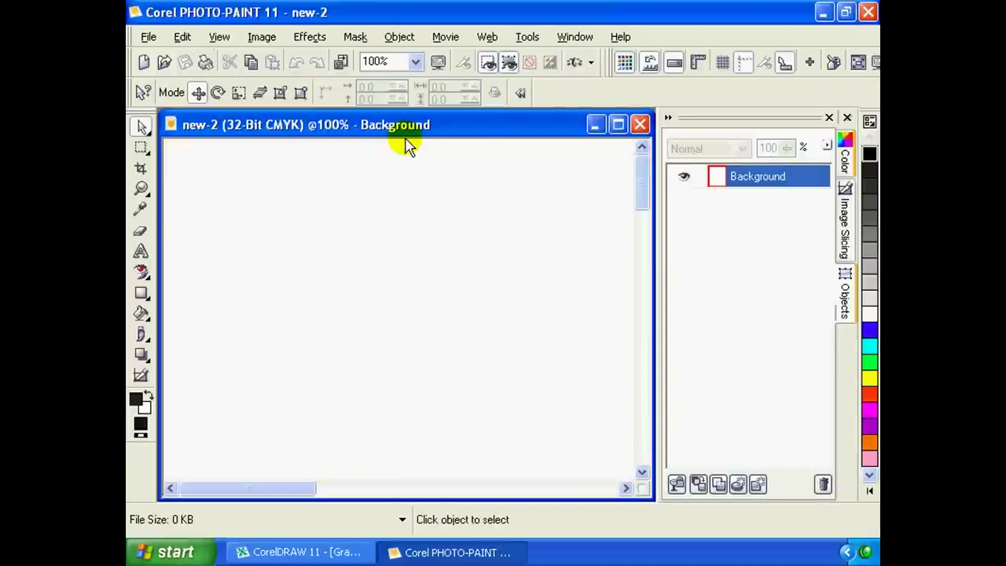
Nudge the new-2 window and show the File menu with Open highlighted.
mouse_move(404, 140)
left_mouse_down()
mouse_move(428, 140)
mouse_move(353, 126)
mouse_move(400, 134)
left_mouse_up()
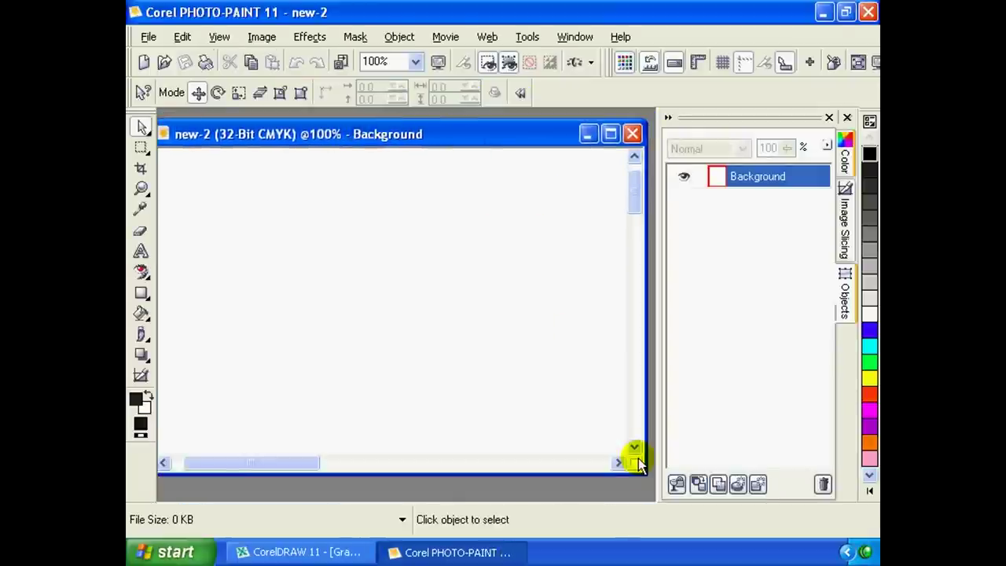
left_click_drag(393, 133, 401, 139)
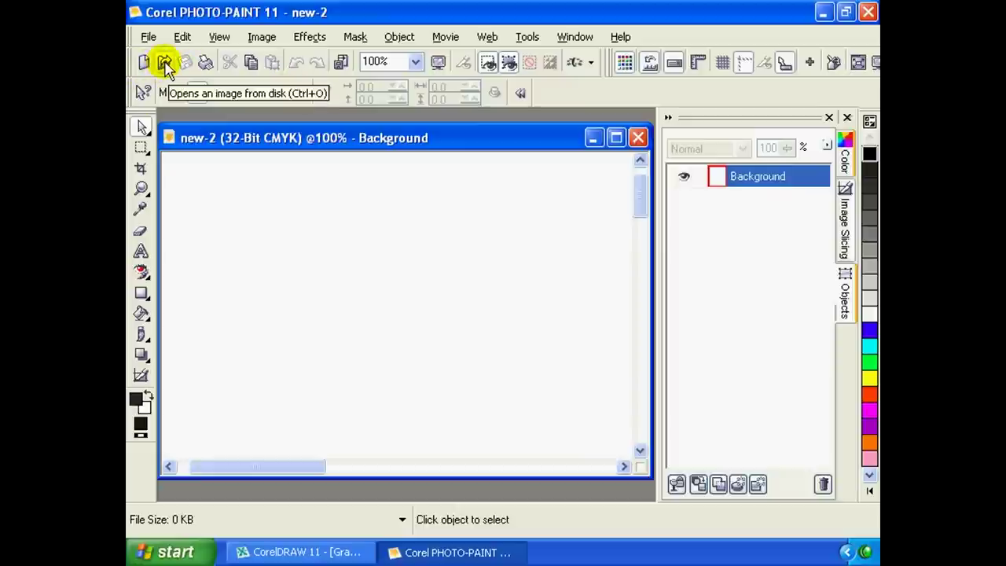
left_click(147, 37)
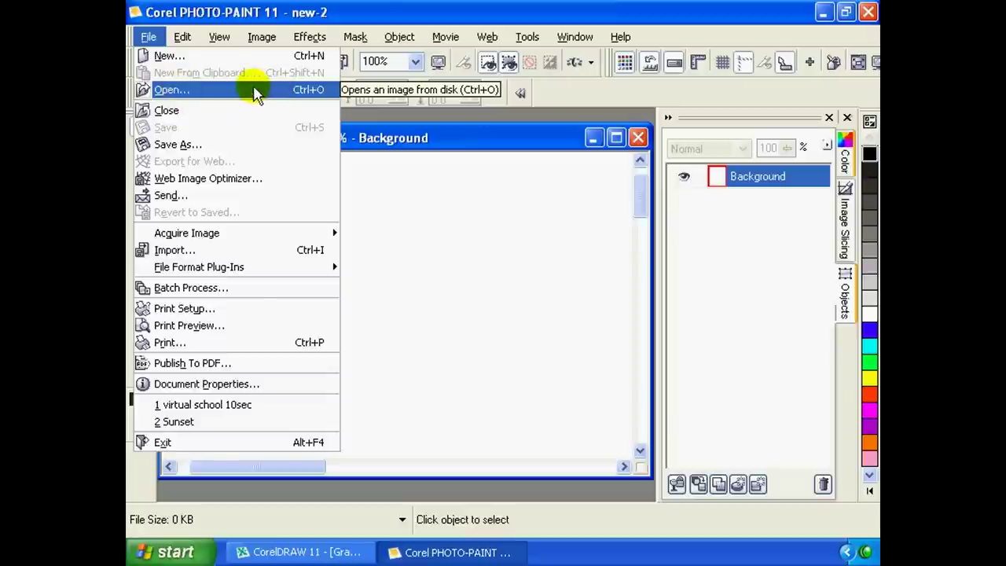
In Open an Image, browse to My Documents > My Pictures > Sample Pictures.
left_click(194, 93)
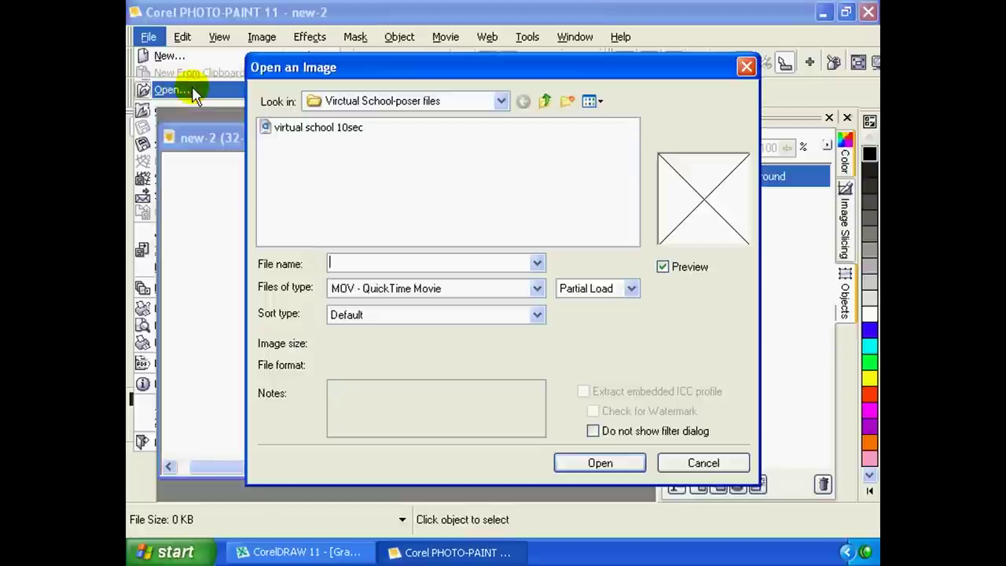
left_click_drag(366, 81, 357, 106)
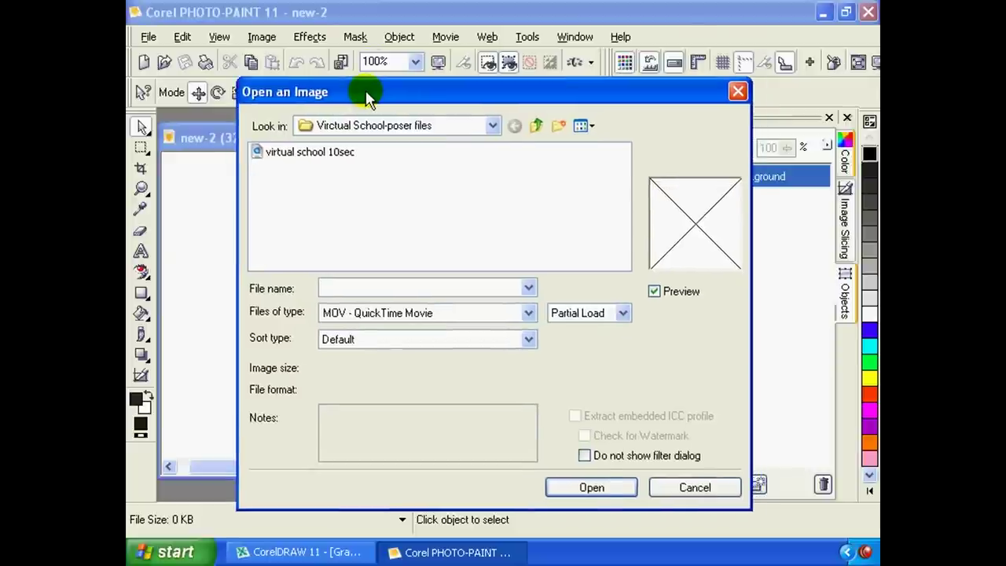
left_click_drag(422, 95, 369, 73)
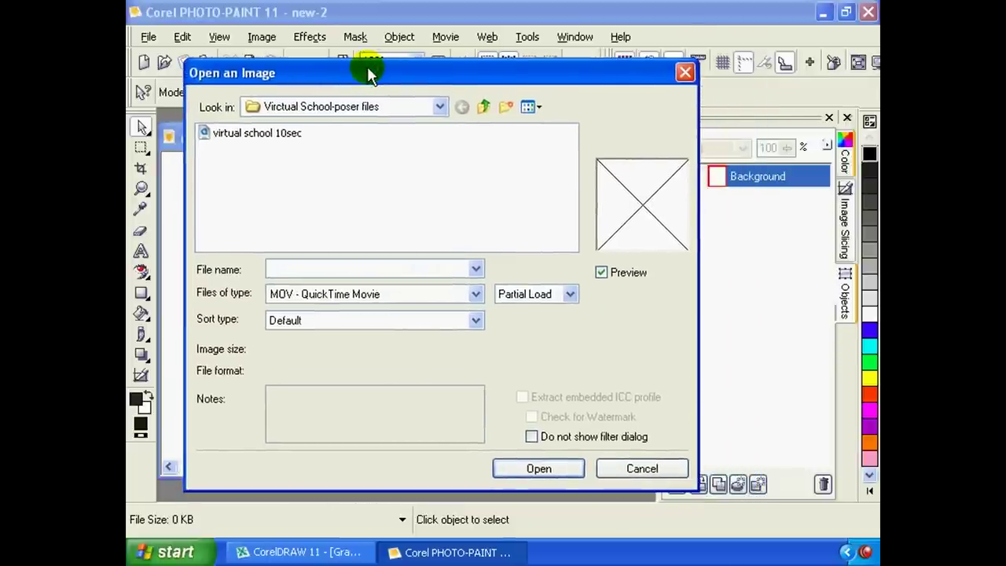
left_click(439, 107)
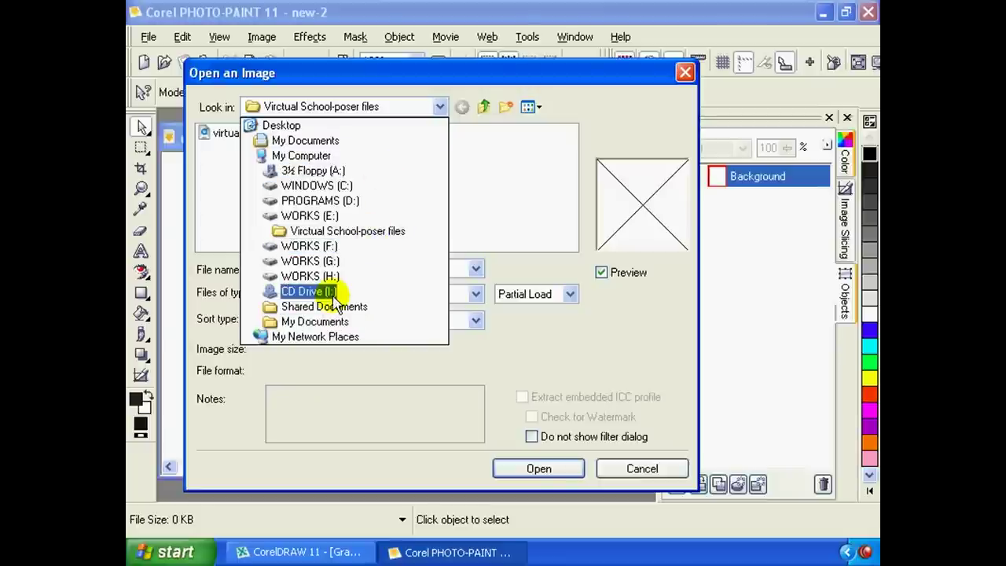
left_click(337, 322)
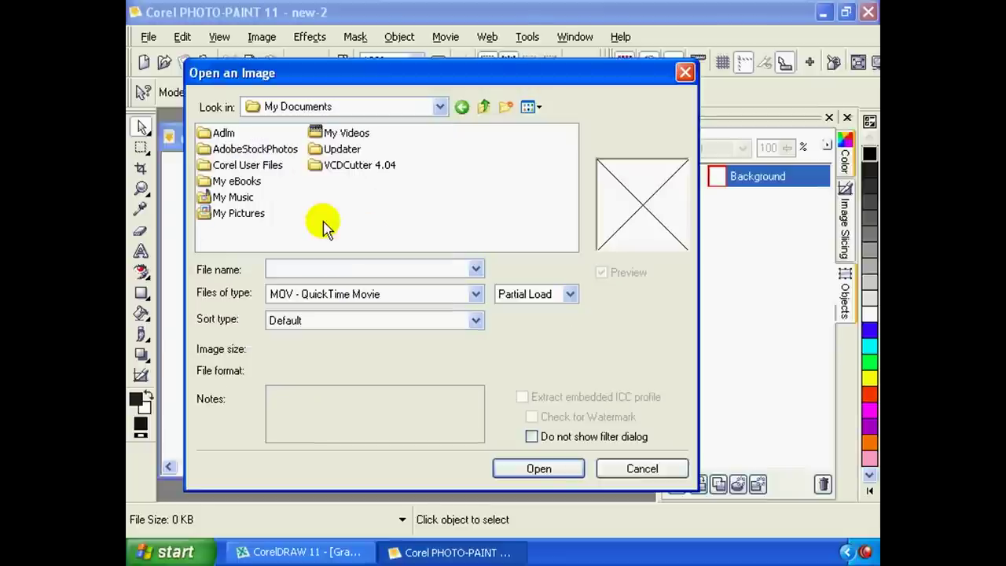
double_click(238, 213)
double_click(274, 186)
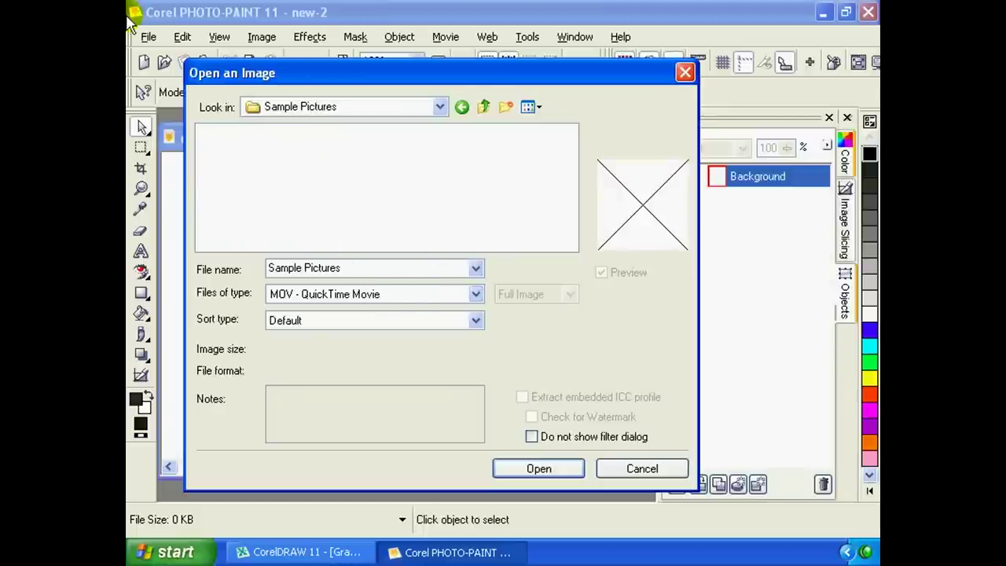
List All File Formats and select Blue hills, toggling the preview off and on.
key("Home")
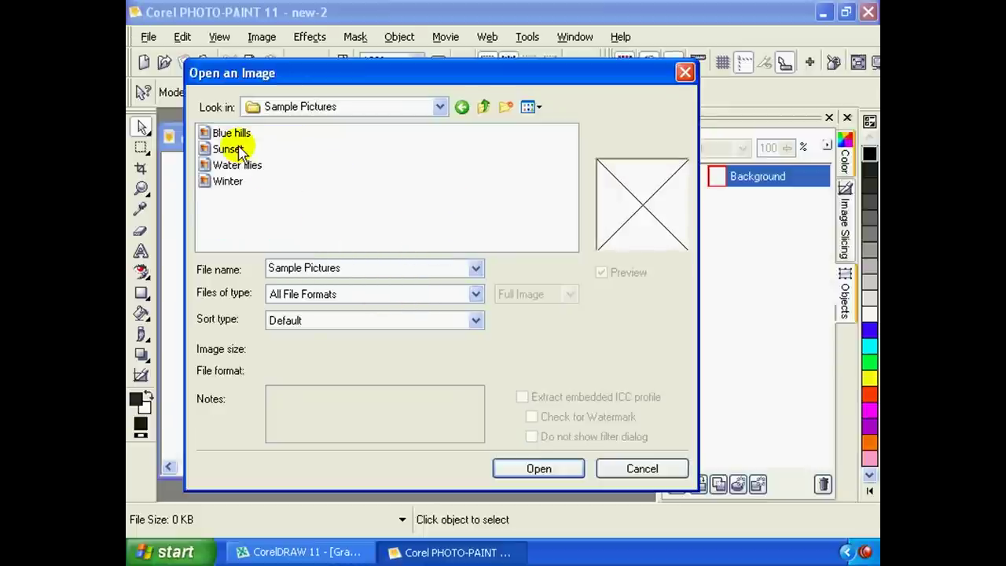
left_click(228, 135)
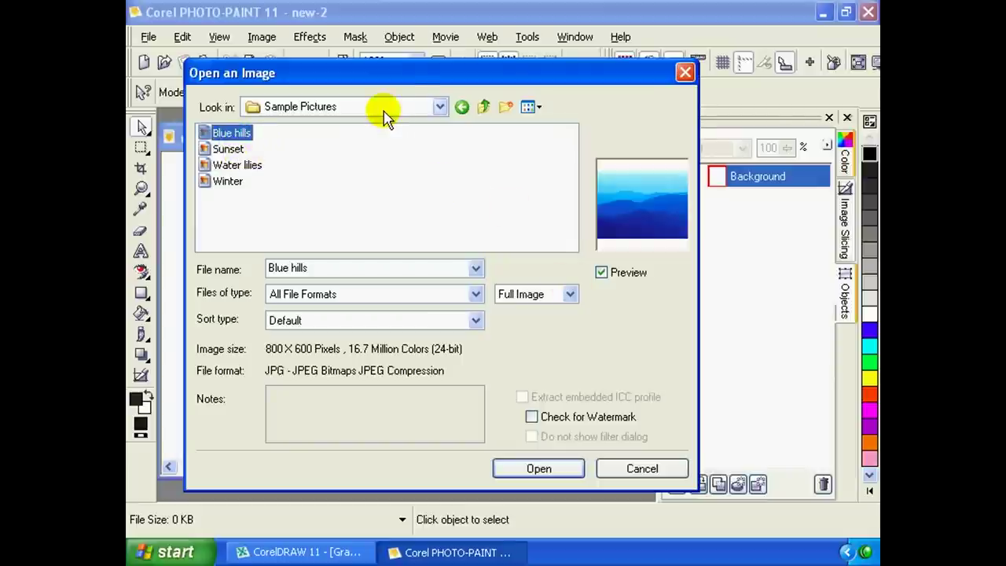
left_click(601, 272)
left_click(208, 133)
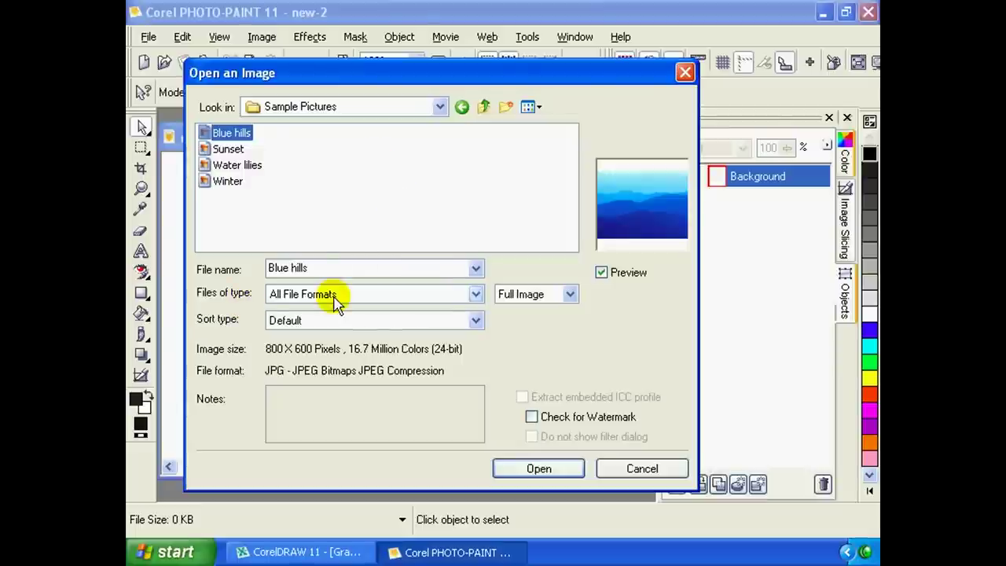
Keep All File Formats, preview Sunset, then open the Water lilies picture.
left_click(476, 294)
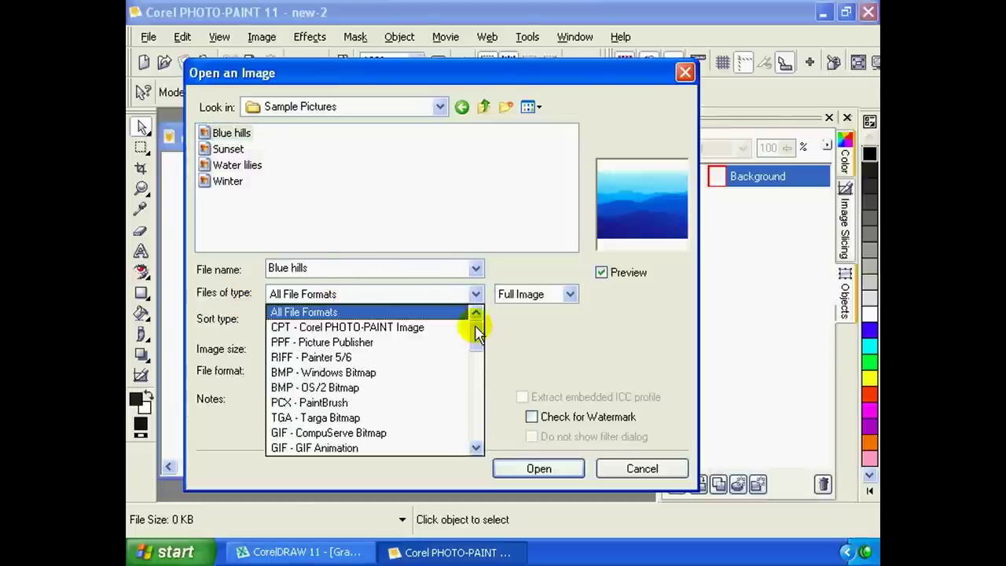
mouse_move(480, 336)
left_mouse_down()
mouse_move(474, 443)
mouse_move(476, 321)
left_mouse_up()
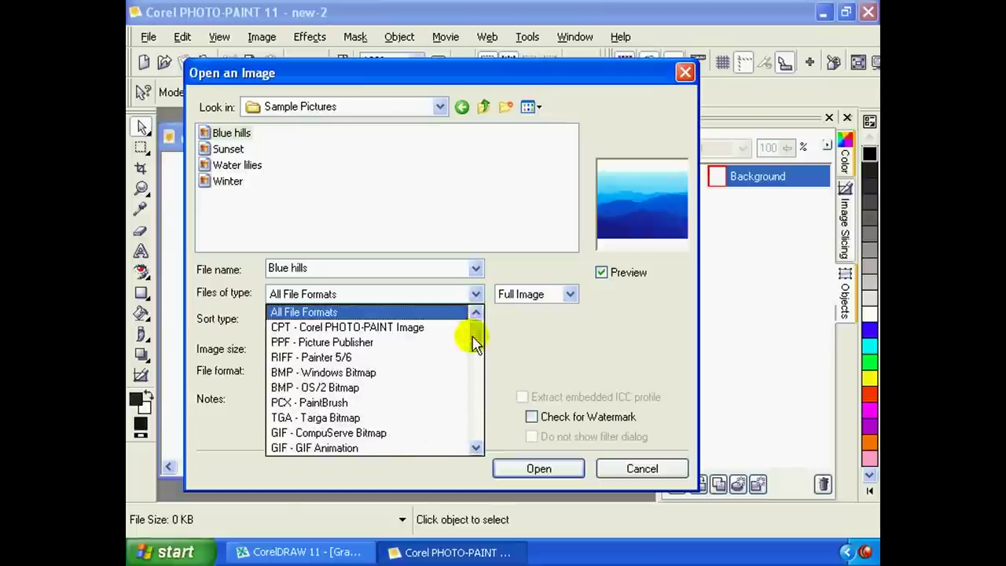
left_click_drag(477, 336, 481, 344)
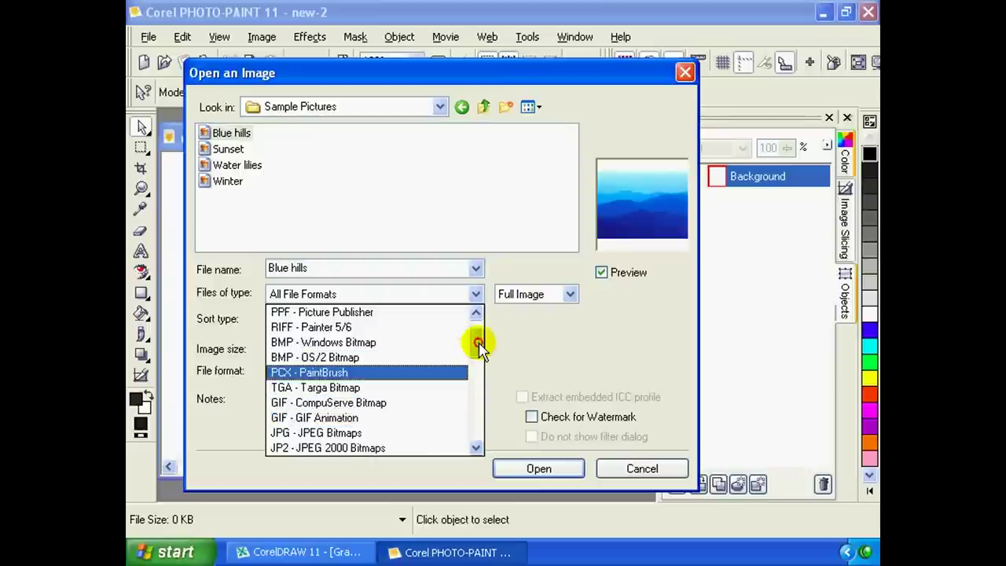
mouse_move(476, 342)
left_mouse_down()
mouse_move(484, 425)
mouse_move(478, 333)
left_mouse_up()
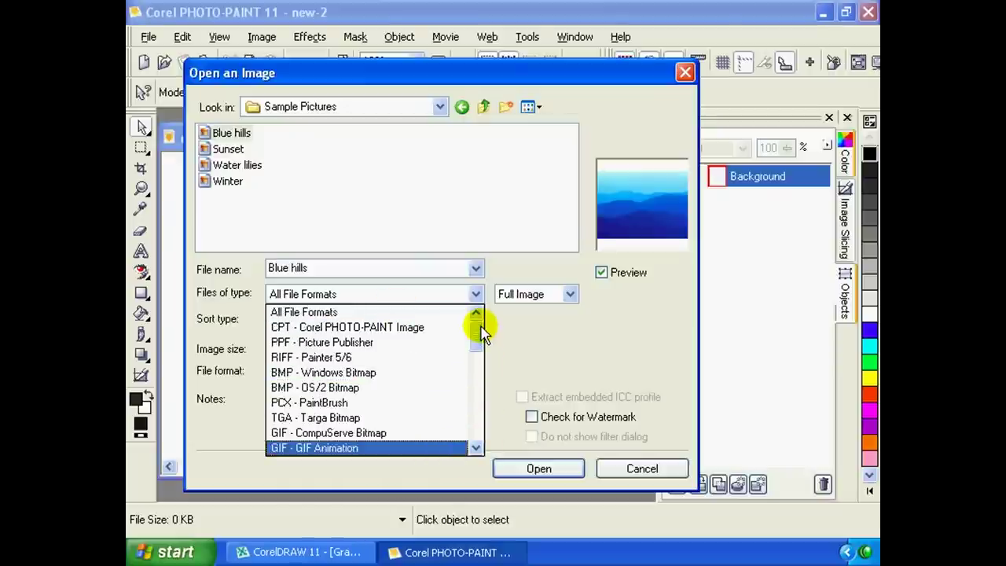
mouse_move(480, 331)
left_mouse_down()
mouse_move(478, 419)
mouse_move(483, 341)
left_mouse_up()
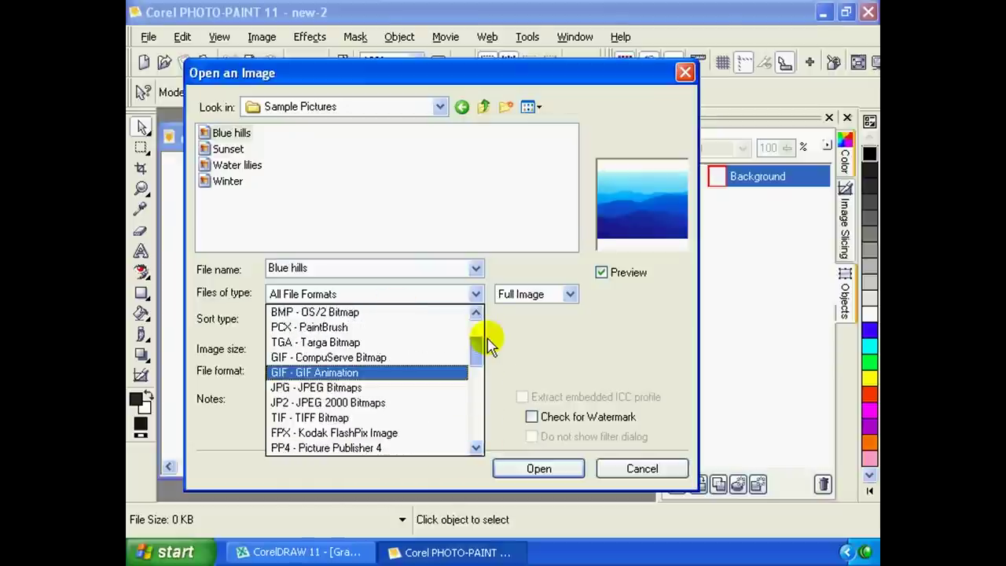
left_click(477, 295)
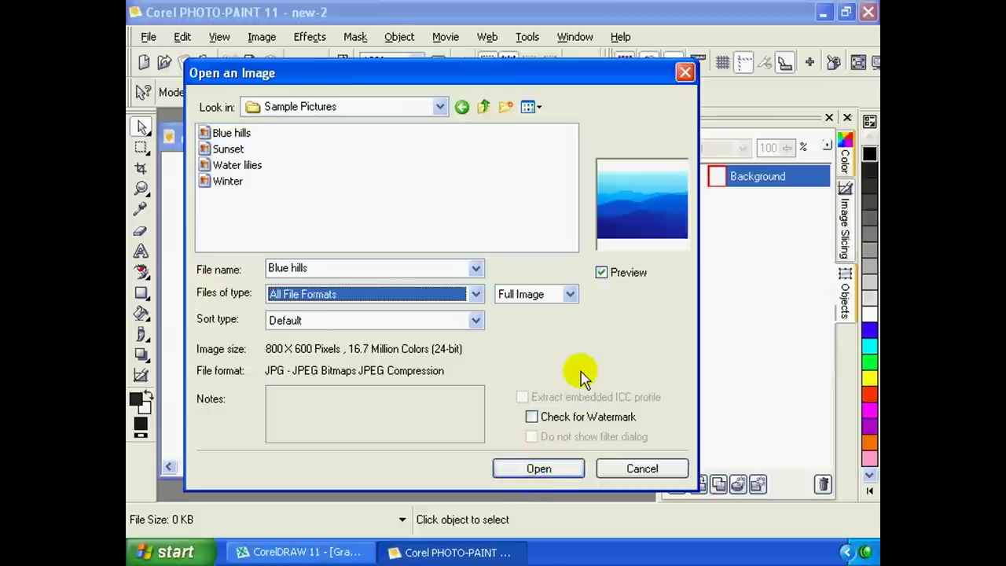
left_click(230, 149)
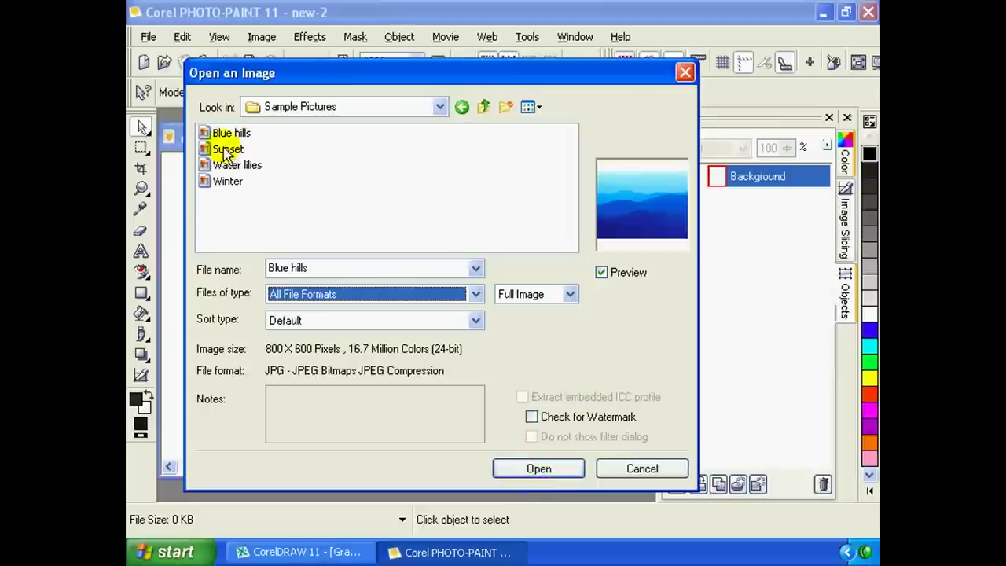
left_click(239, 165)
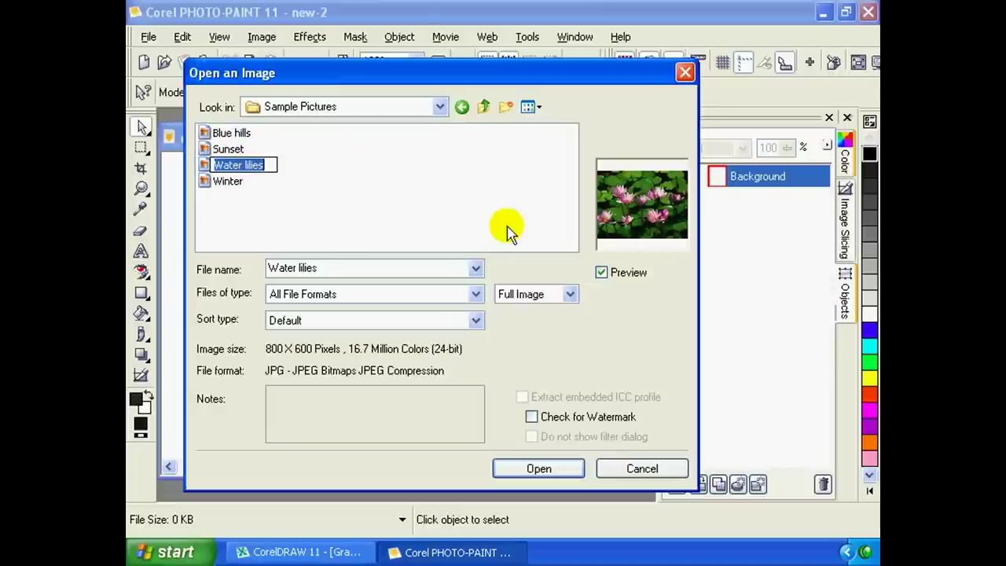
left_click(545, 470)
Reposition the Water lilies window and try 75% and 64% zoom from the zoom dropdown.
mouse_move(503, 148)
left_mouse_down()
mouse_move(507, 165)
mouse_move(506, 132)
left_mouse_up()
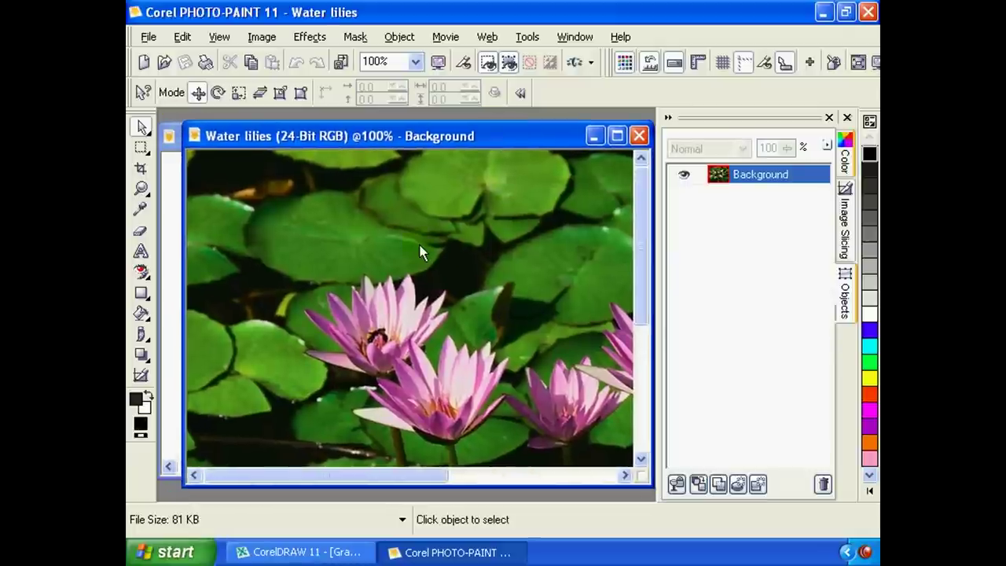
scroll(435, 251, "down", 1)
scroll(436, 252, "down", 1)
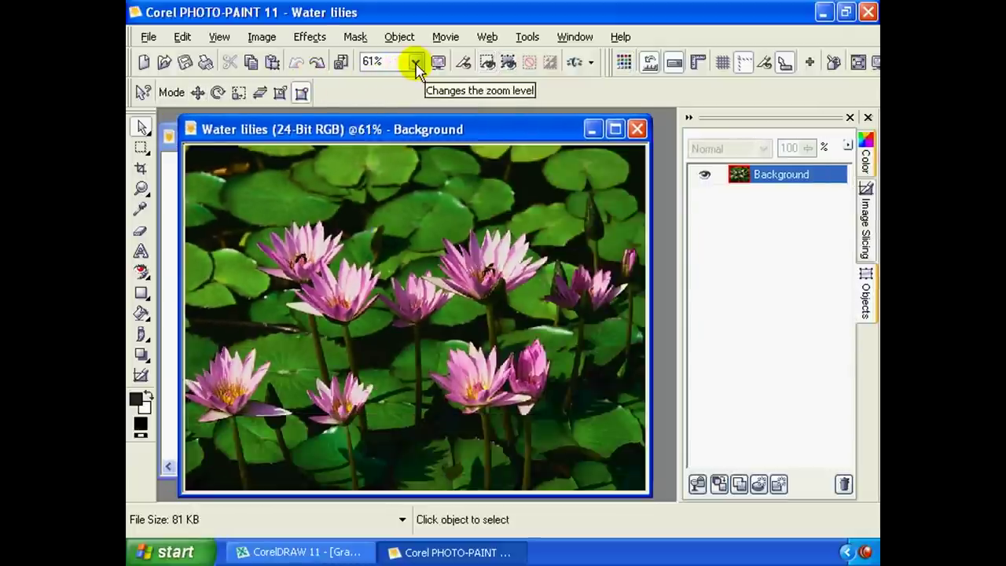
left_click_drag(414, 126, 412, 117)
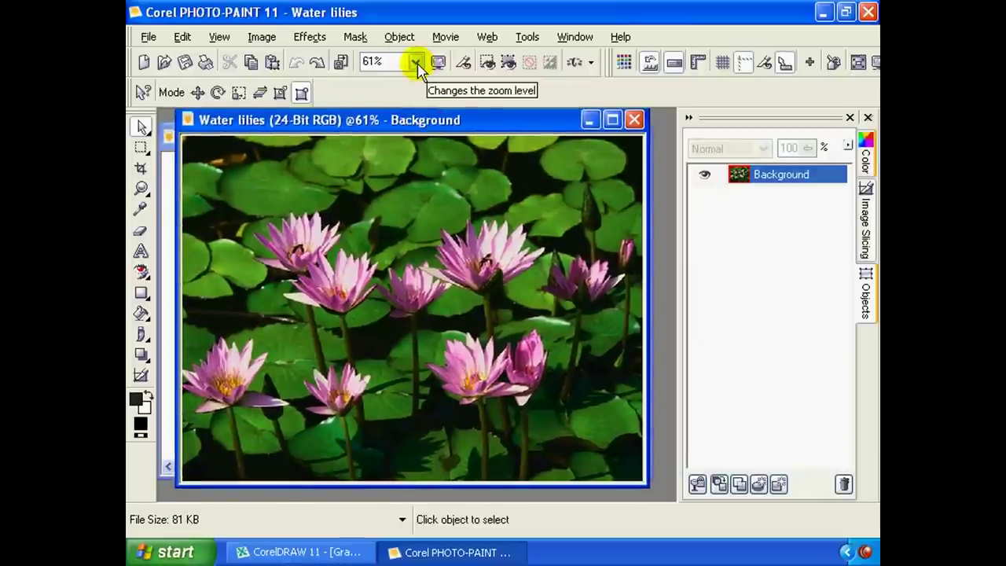
left_click(415, 63)
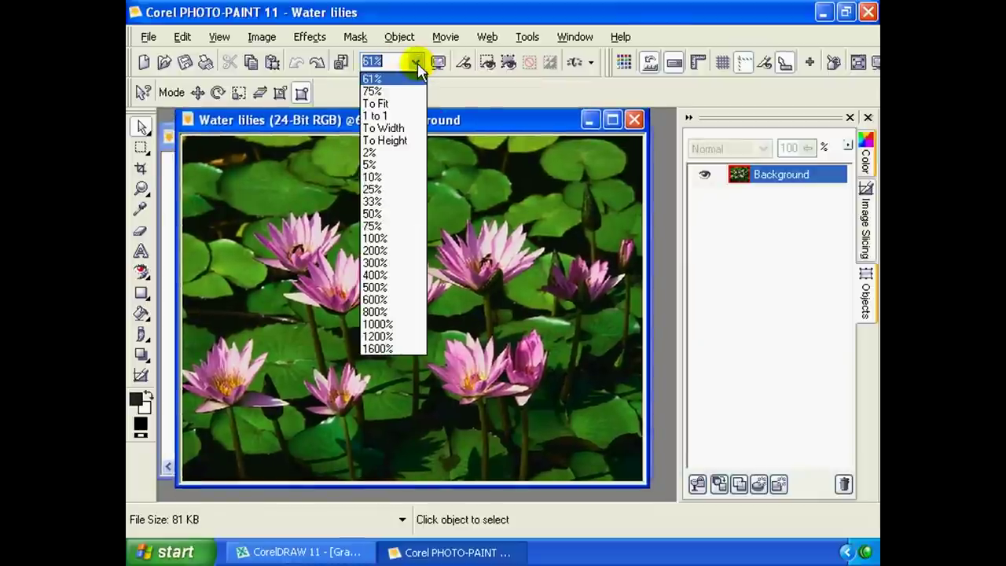
left_click(404, 92)
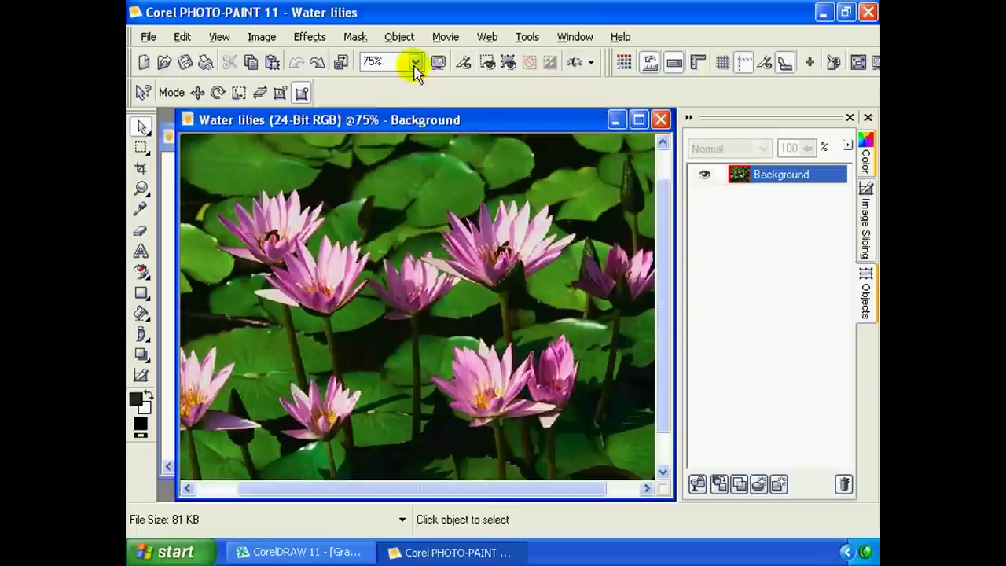
left_click(415, 63)
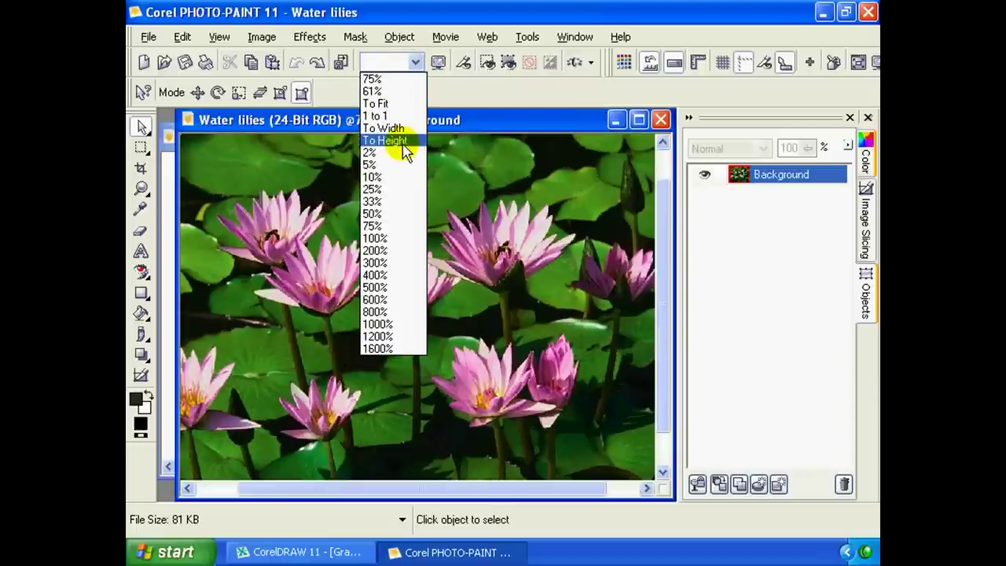
left_click(404, 141)
Zoom to 200%, then choose To Fit so the whole photo shows at 64%.
left_click(416, 63)
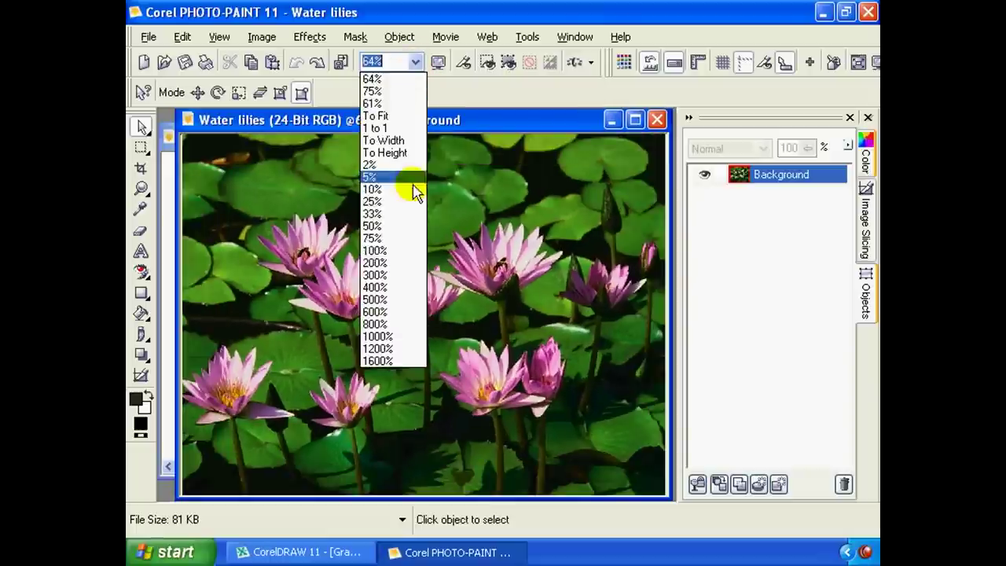
left_click(370, 255)
left_click(415, 62)
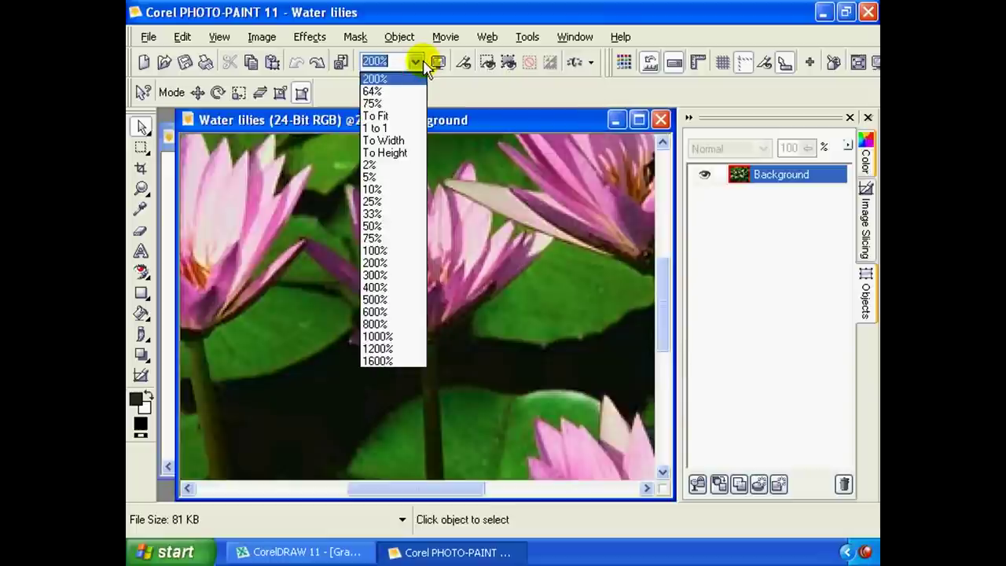
left_click(410, 117)
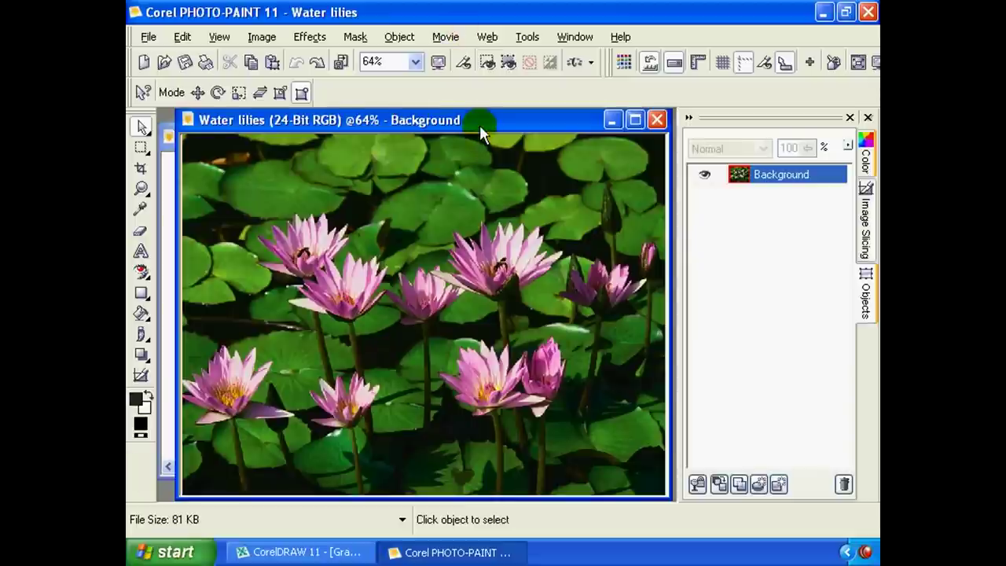
left_click_drag(479, 125, 475, 137)
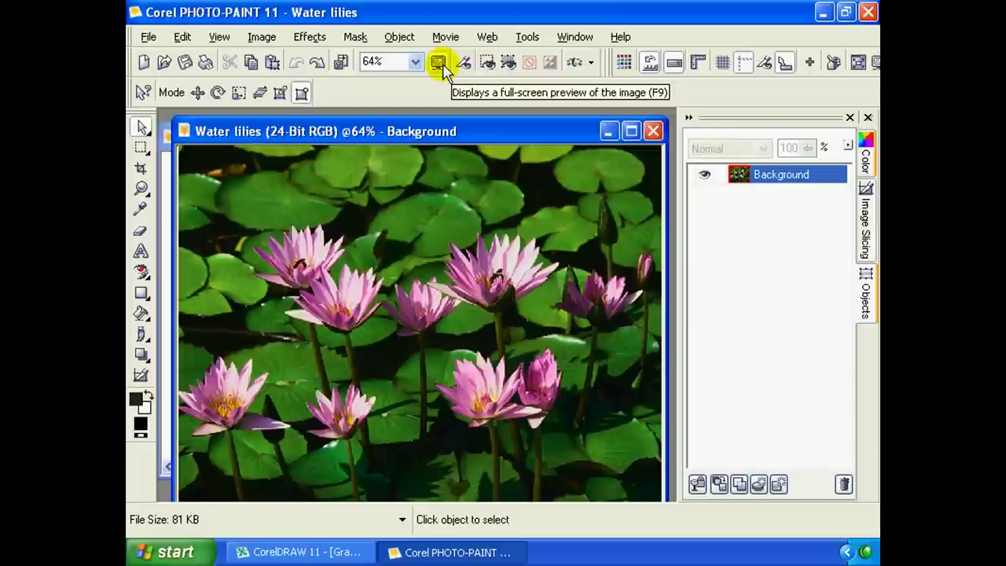
Preview the Water lilies photo full screen, then return to the workspace.
left_click(444, 69)
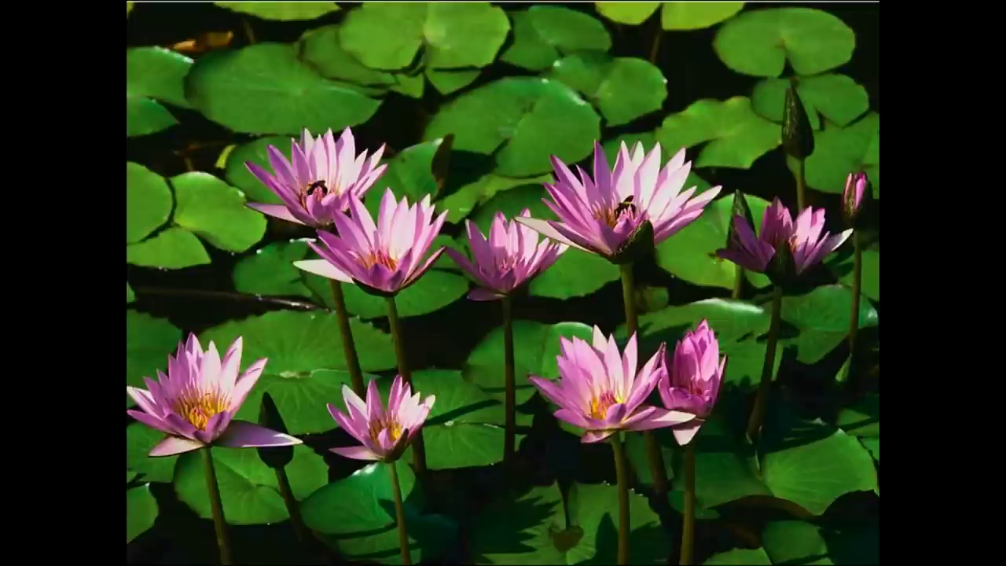
left_click(416, 123)
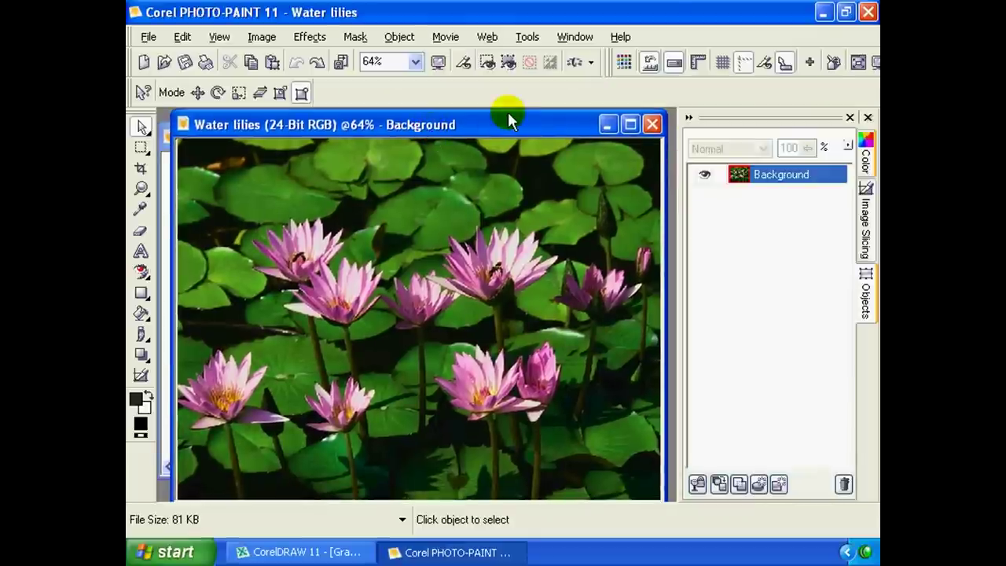
left_click_drag(507, 113, 509, 116)
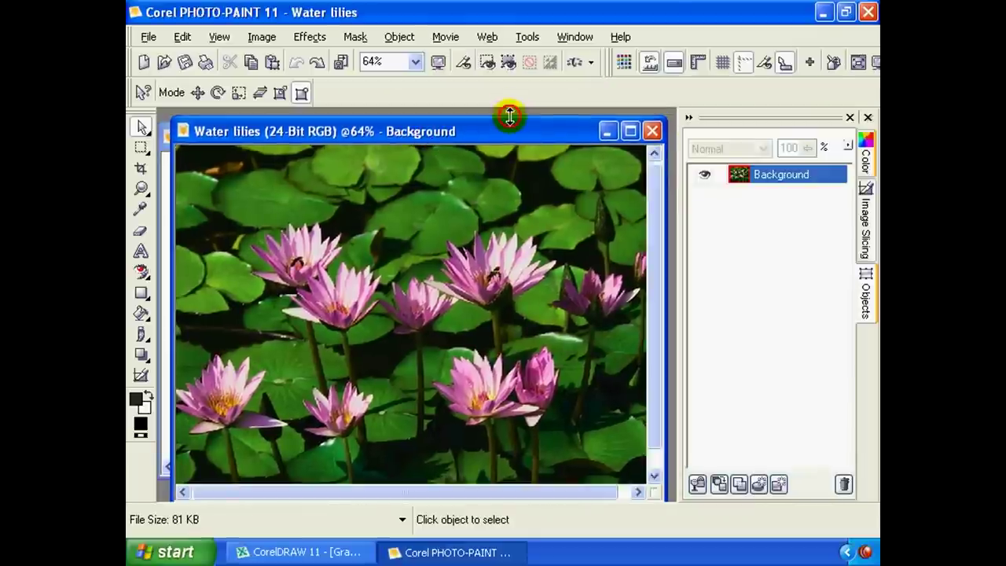
Toggle the colour palette, property bar and status bar on and off.
left_click(624, 67)
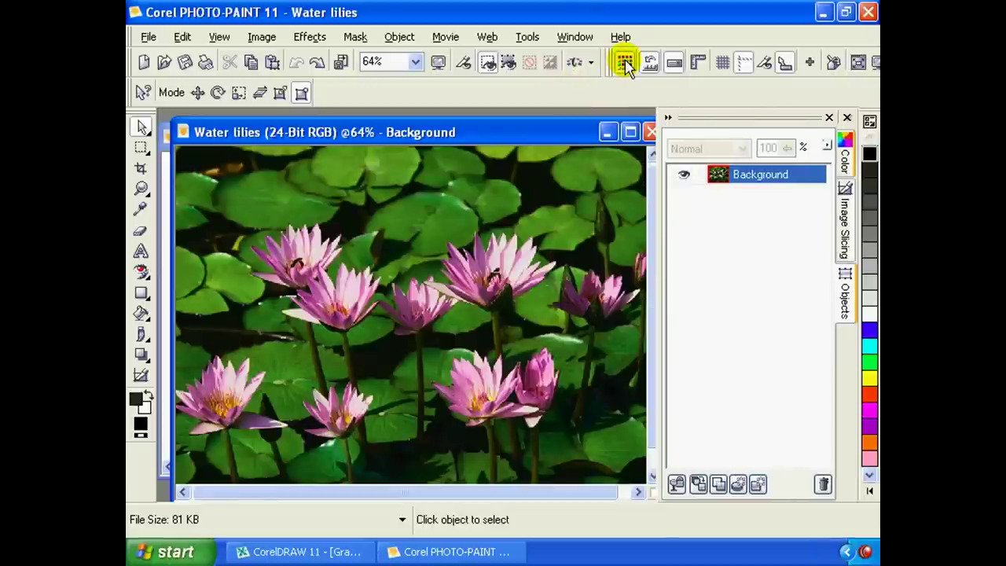
left_click(625, 64)
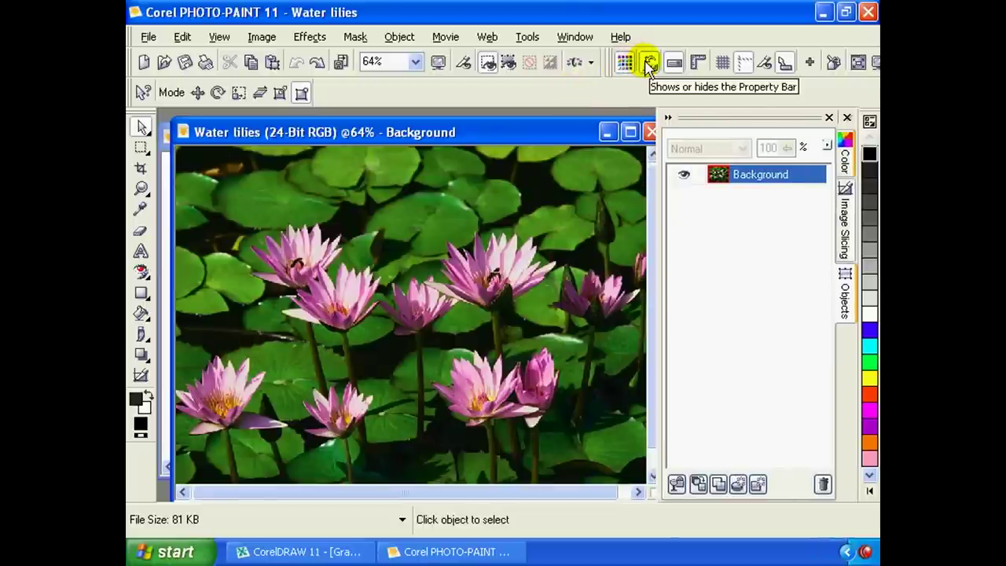
left_click(649, 66)
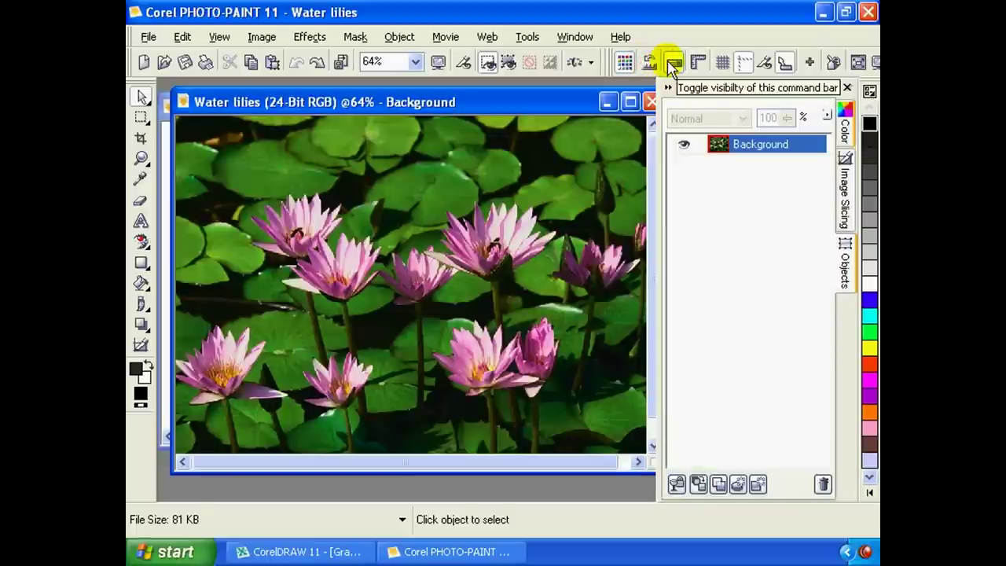
left_click(674, 66)
left_click(677, 68)
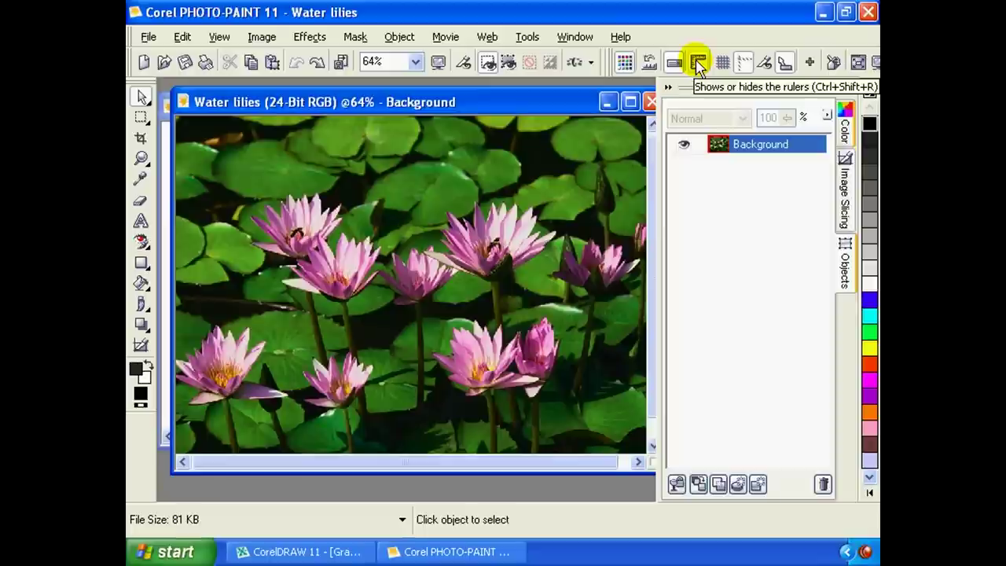
Toggle the rulers on and off several times, then show and hide the grid.
left_click(698, 65)
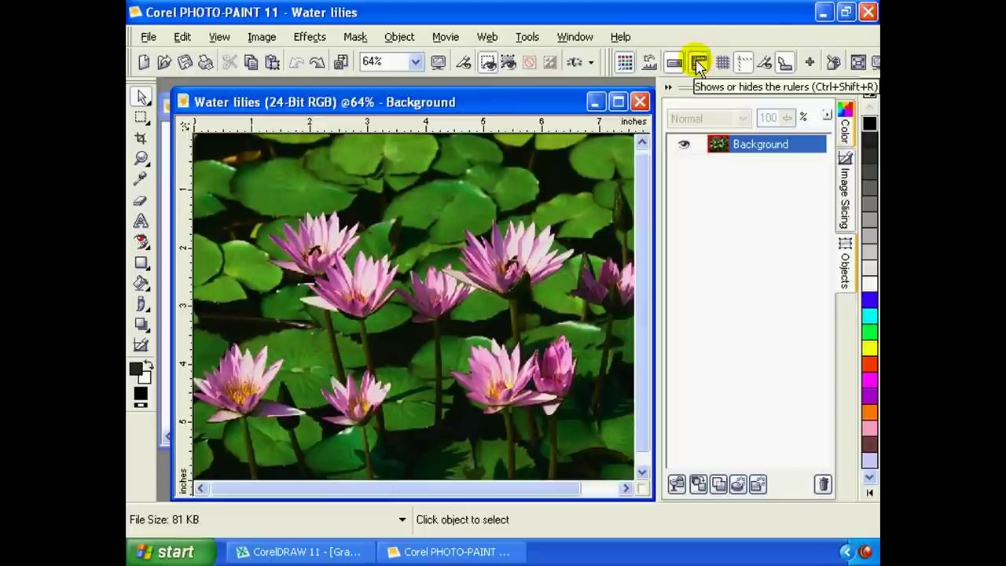
left_click(698, 65)
left_click(698, 65)
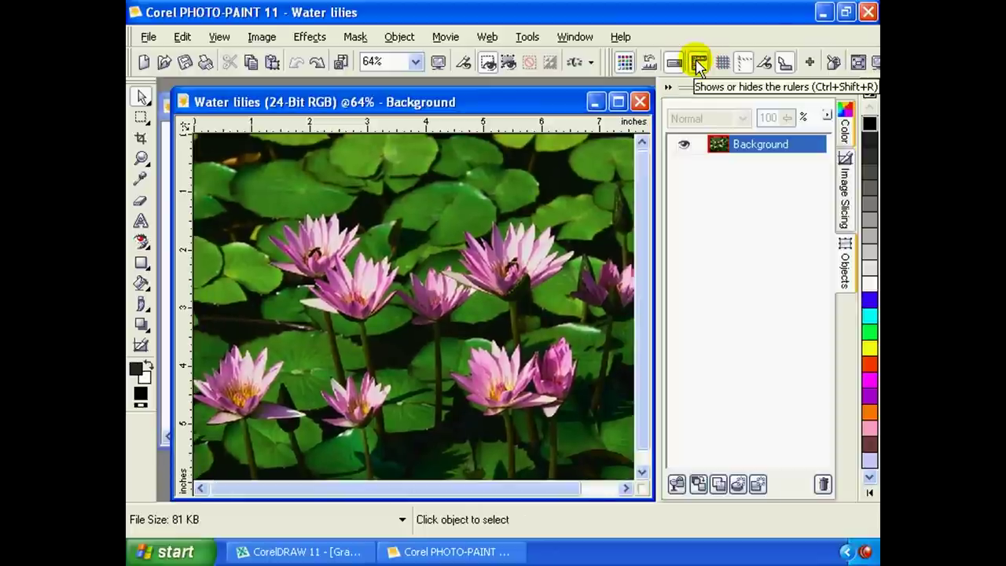
left_click(698, 65)
left_click(697, 64)
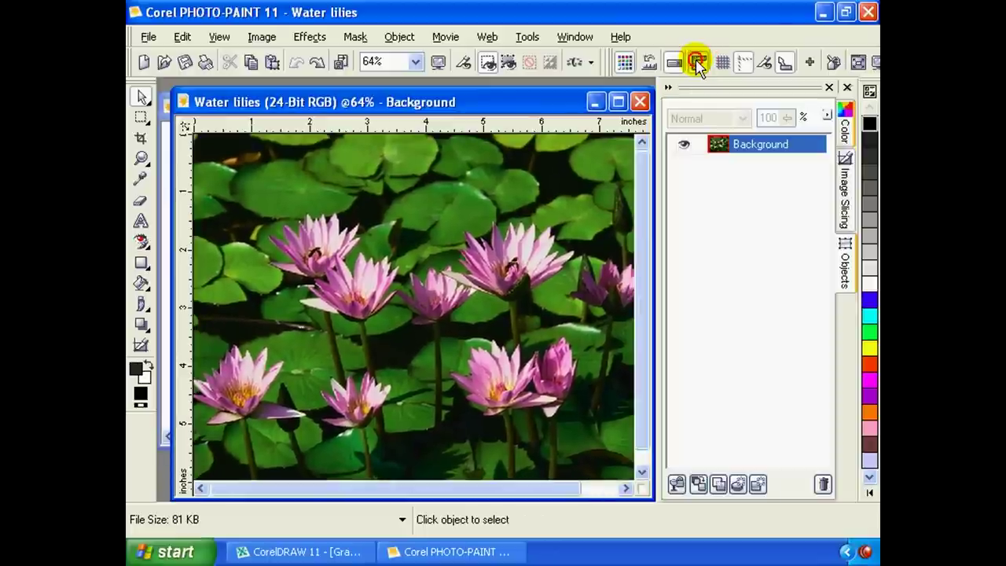
left_click(697, 64)
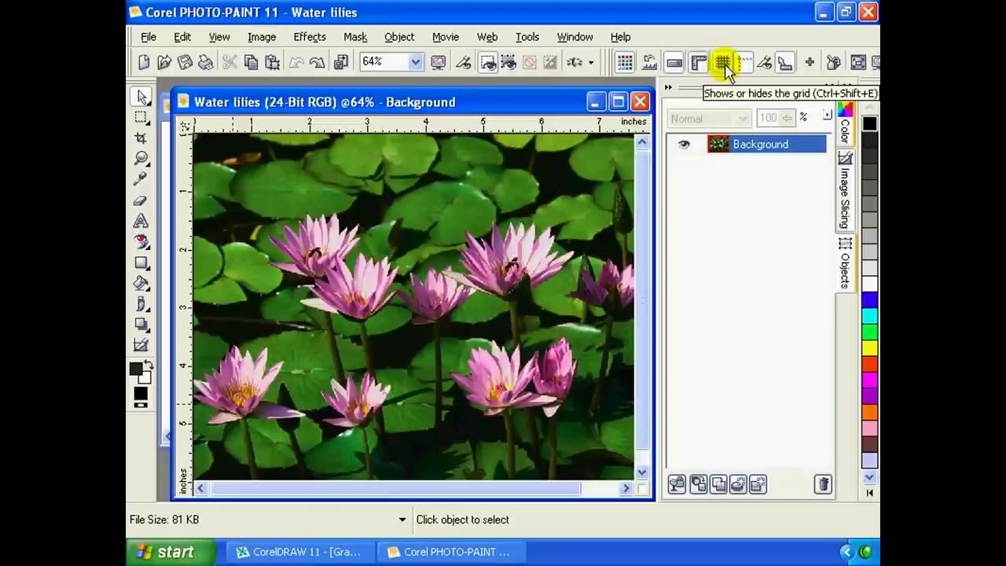
left_click(723, 65)
left_click(723, 65)
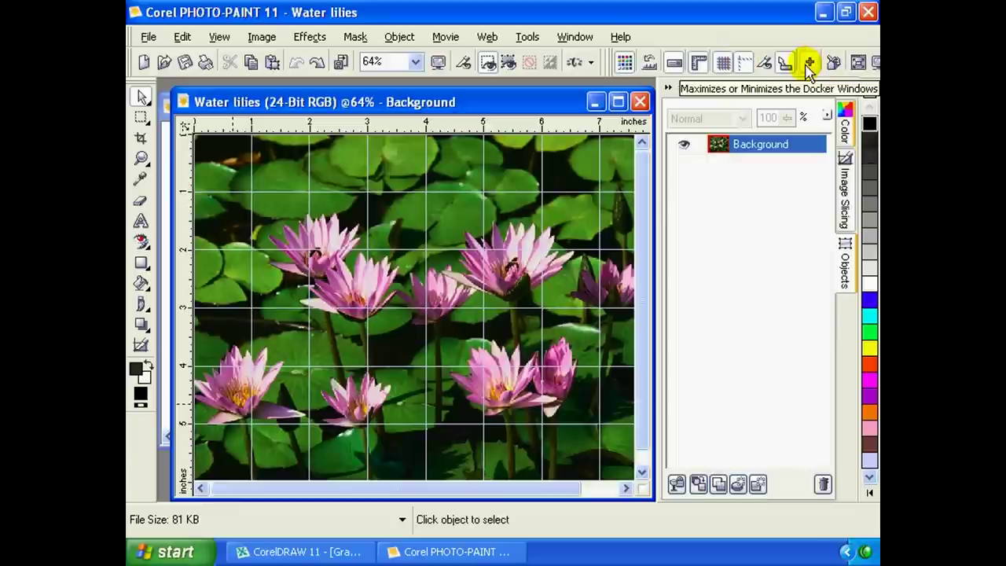
Hide and reshow the Objects docker, then maximize and restore the work area.
left_click(809, 63)
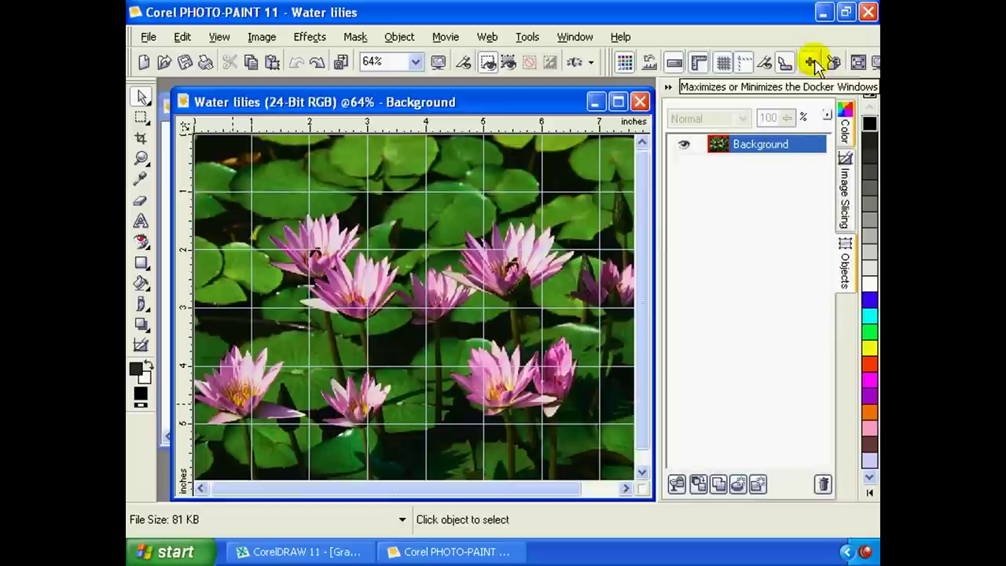
left_click(813, 62)
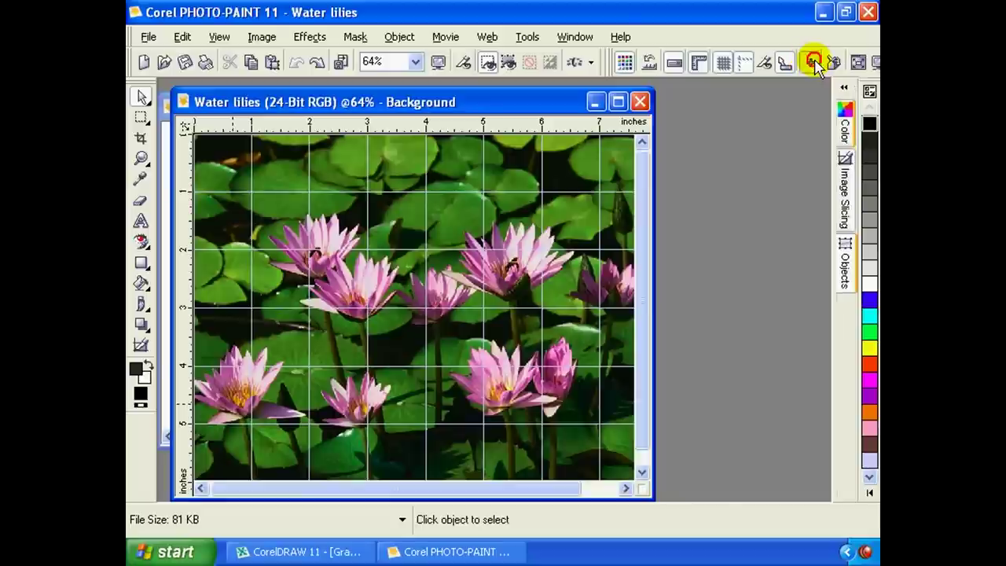
left_click(814, 63)
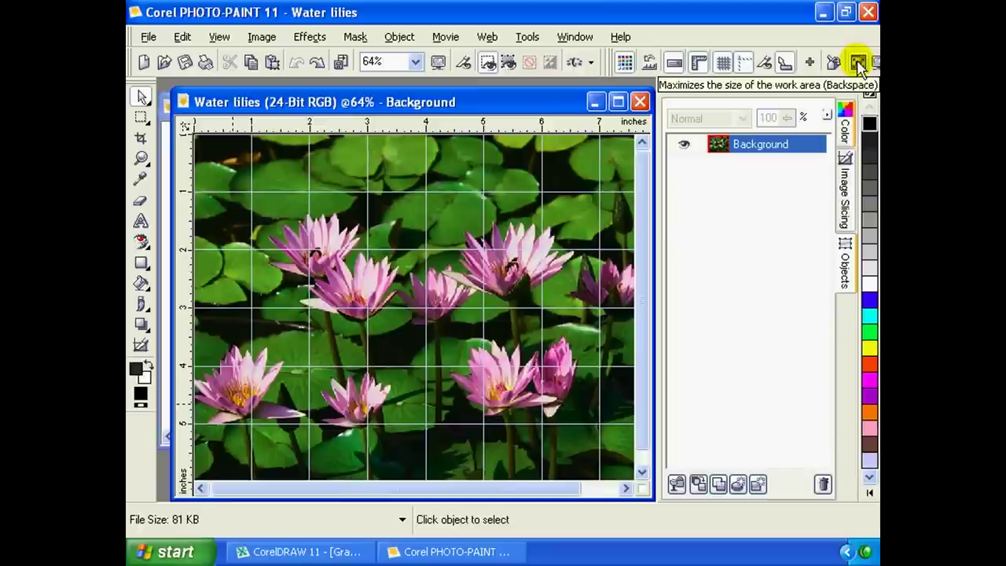
left_click(858, 63)
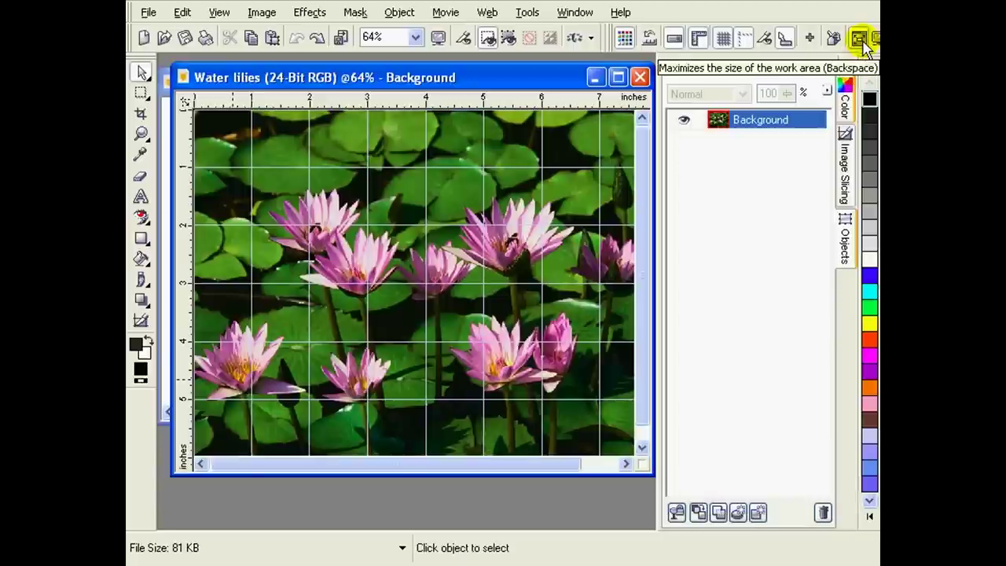
left_click(858, 39)
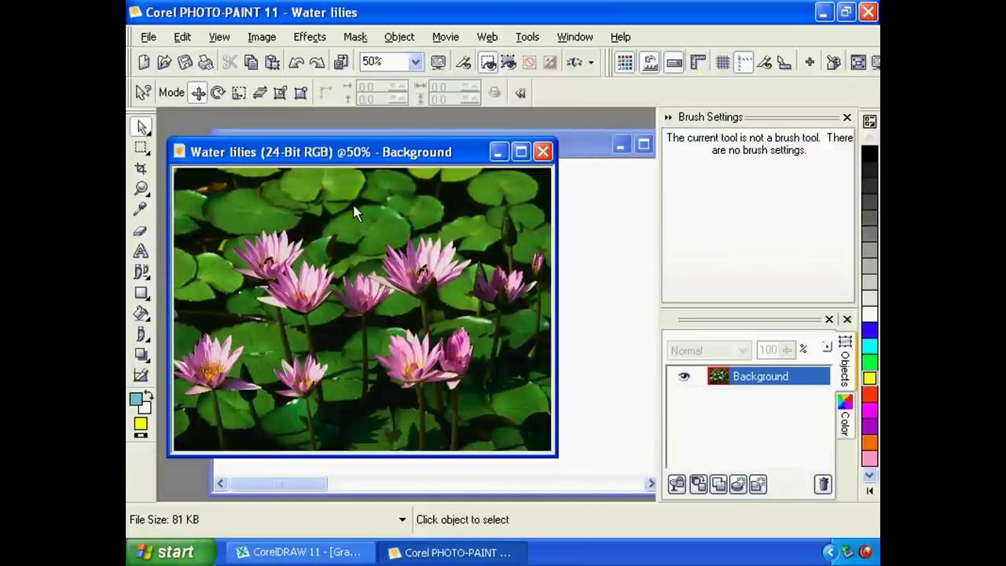
Bring the blank new-3 CMYK image forward and select the Rectangle Tool from the shape flyout.
left_click(566, 196)
left_click_drag(518, 142, 480, 134)
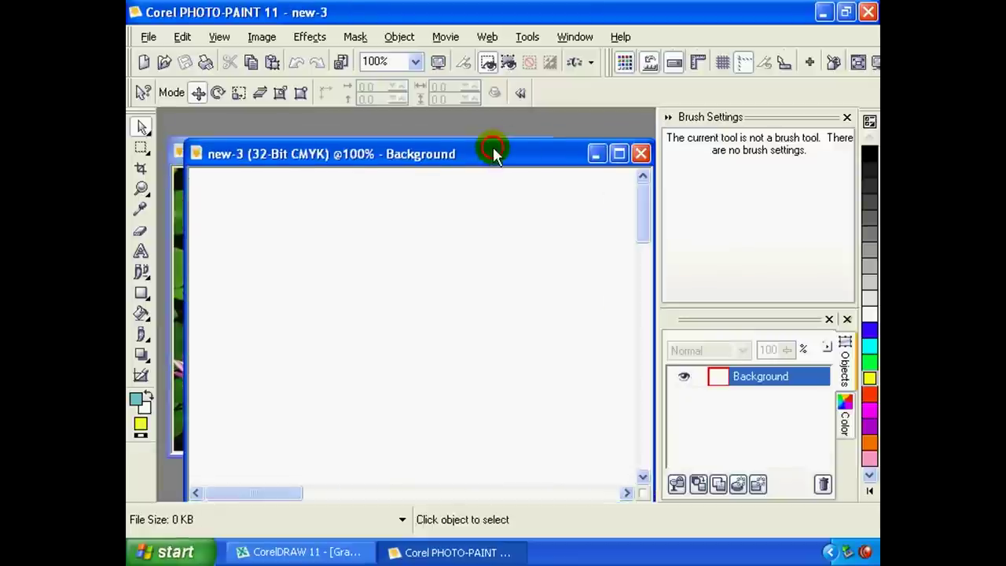
left_click(149, 299)
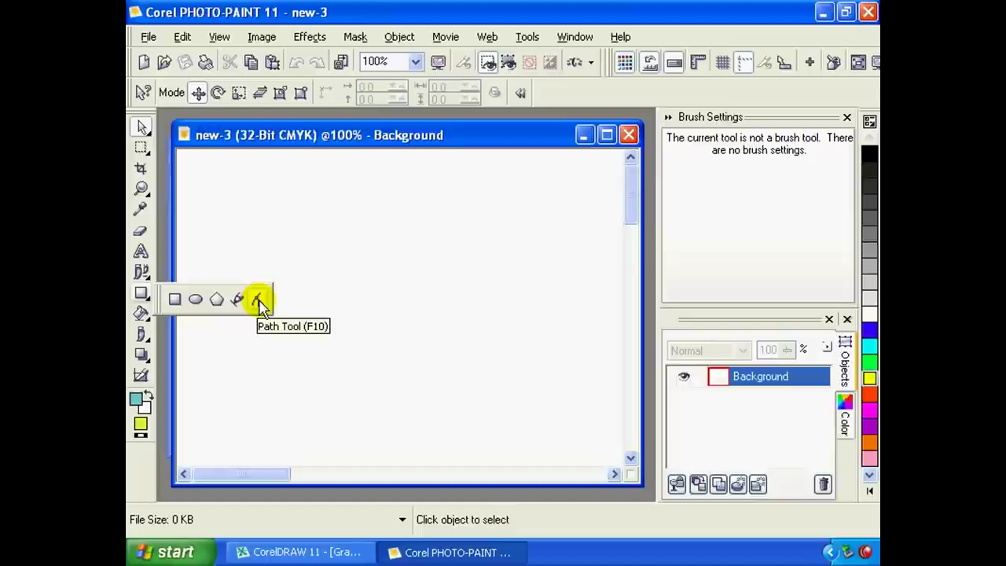
left_click(175, 299)
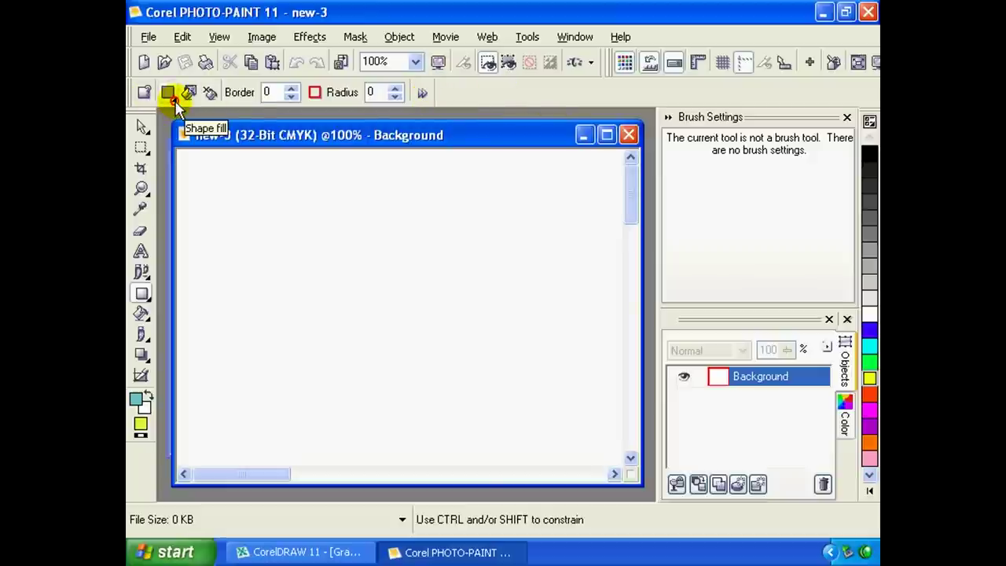
Browse the Uniform, Fountain, Bitmap and Texture fill types and settle on Uniform fill.
left_click(175, 105)
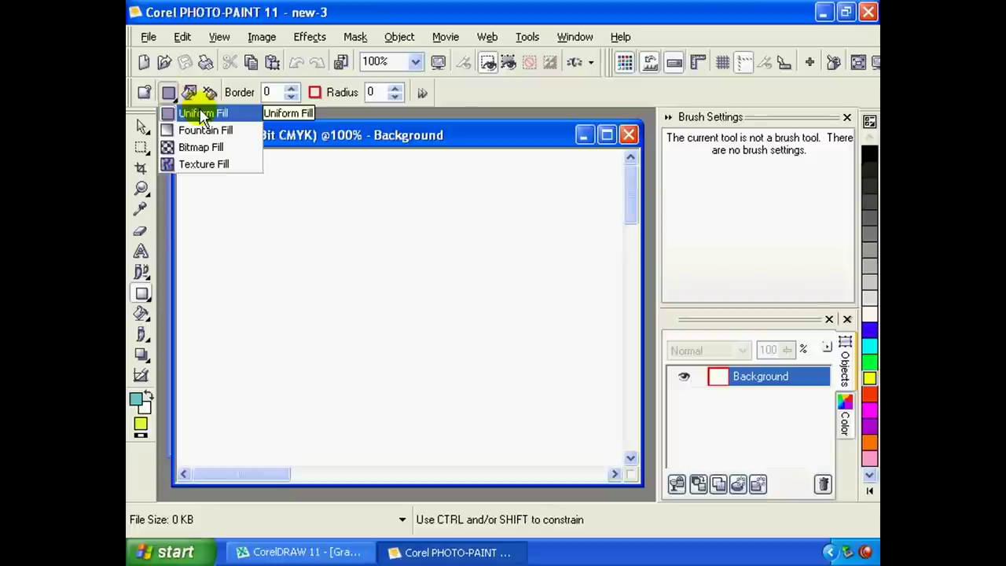
left_click(210, 162)
left_click(173, 98)
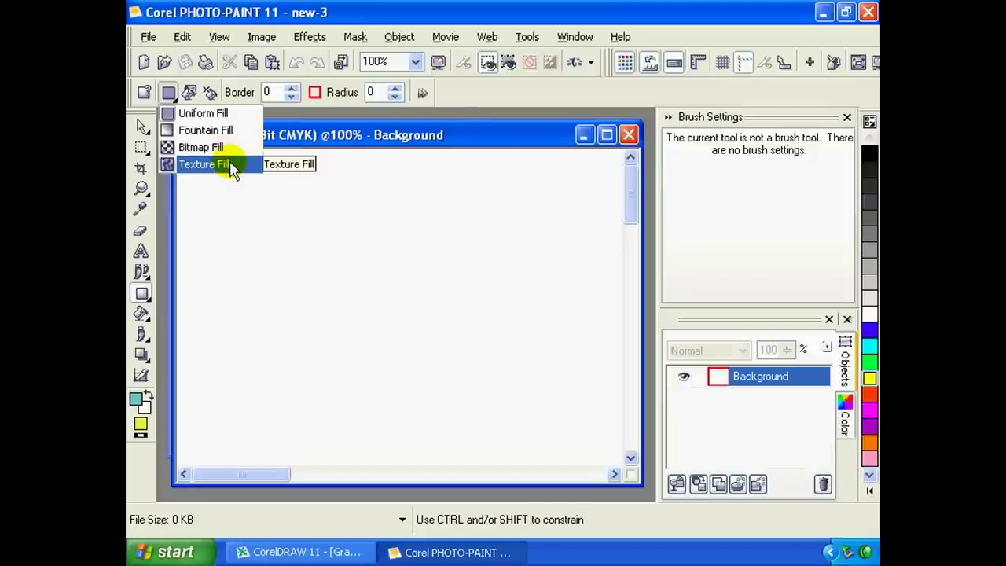
left_click(222, 131)
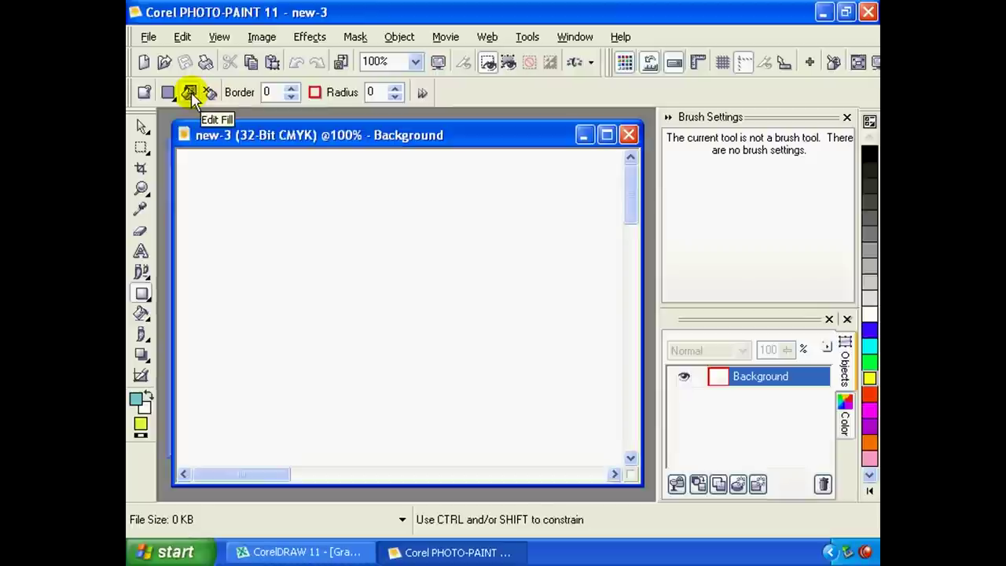
Choose the yellow-green swatch (R204 G255 B0) from the Uniform Fill palettes as the rectangle fill.
left_click(189, 93)
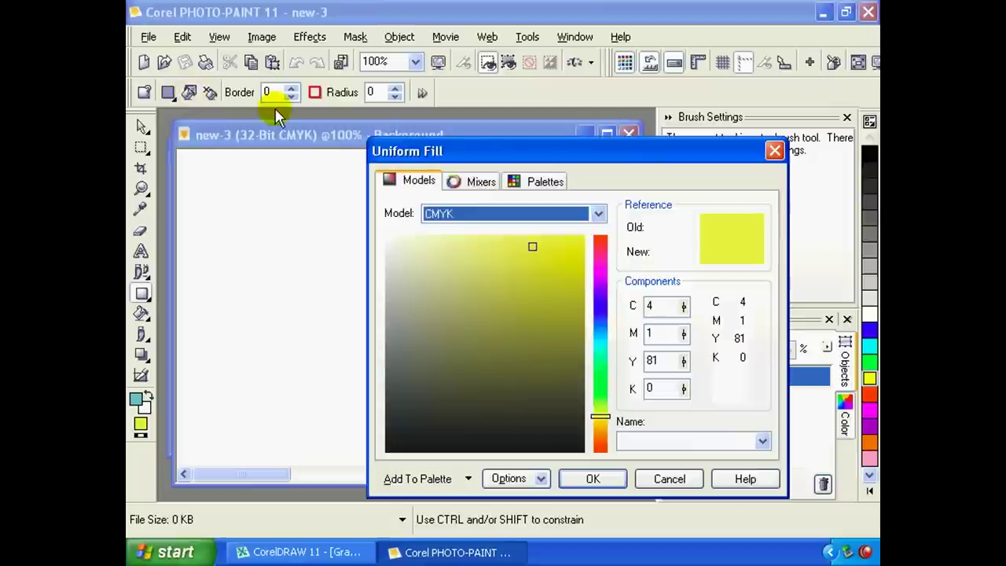
mouse_move(494, 150)
left_mouse_down()
mouse_move(409, 131)
mouse_move(424, 131)
left_mouse_up()
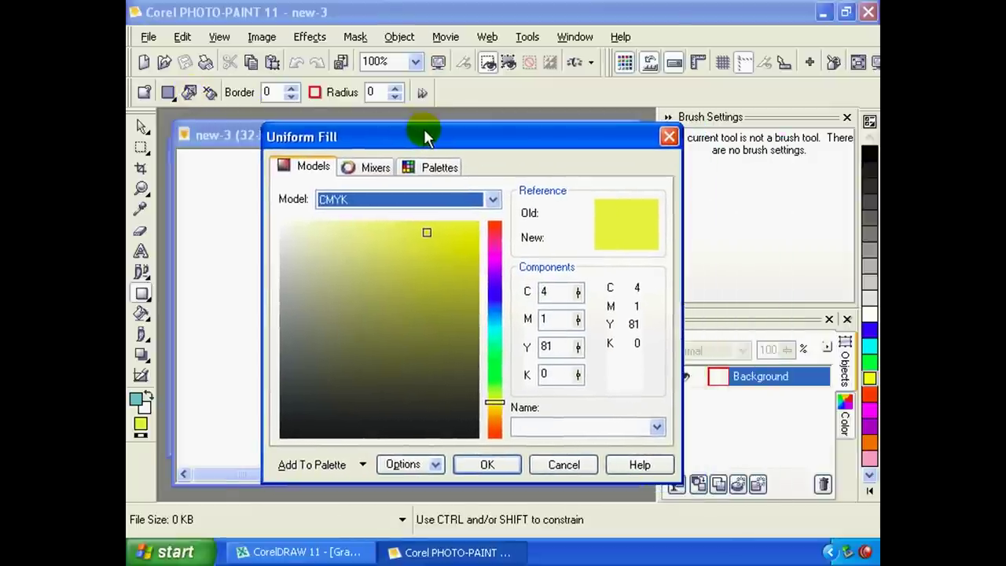
left_click(363, 167)
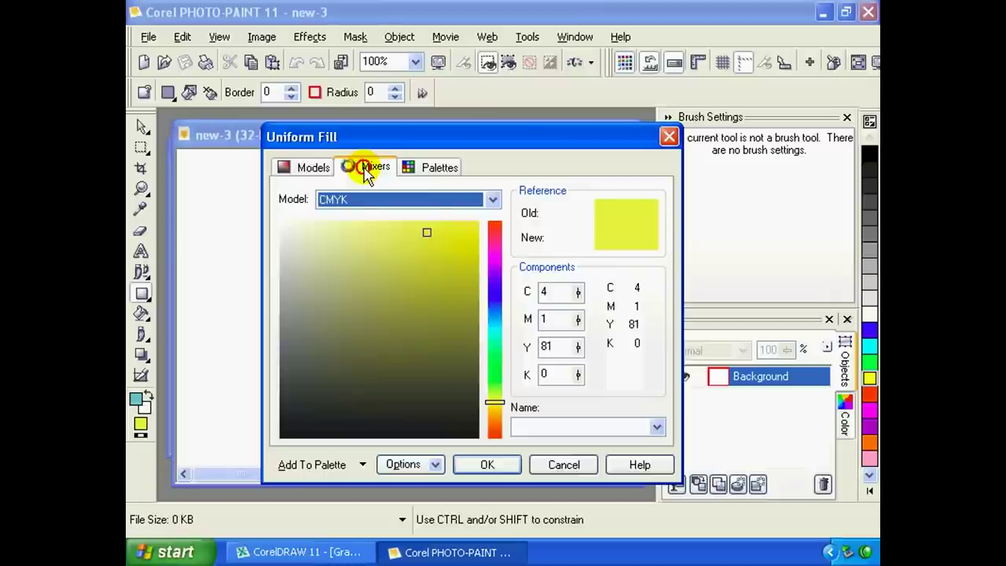
left_click(435, 167)
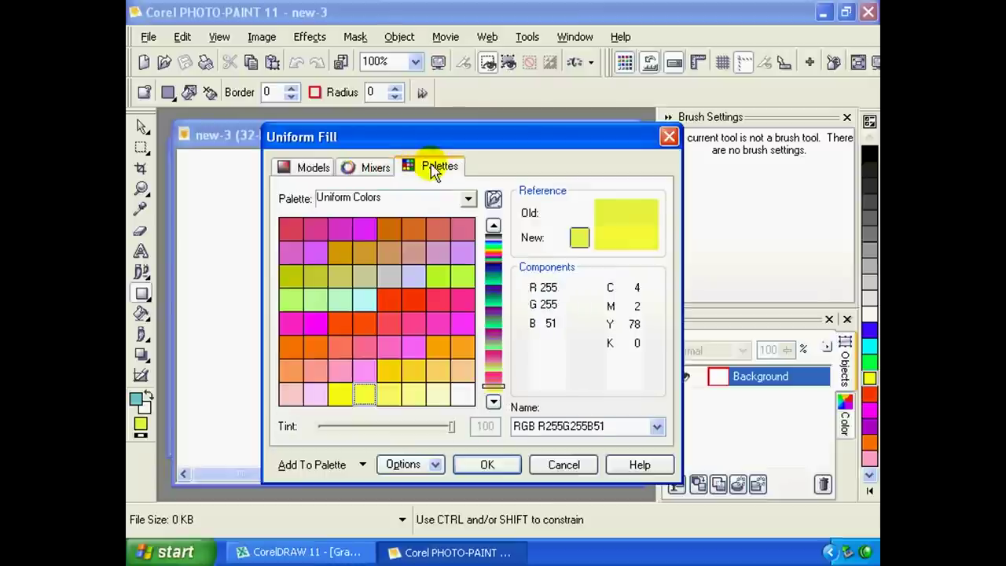
left_click(438, 228)
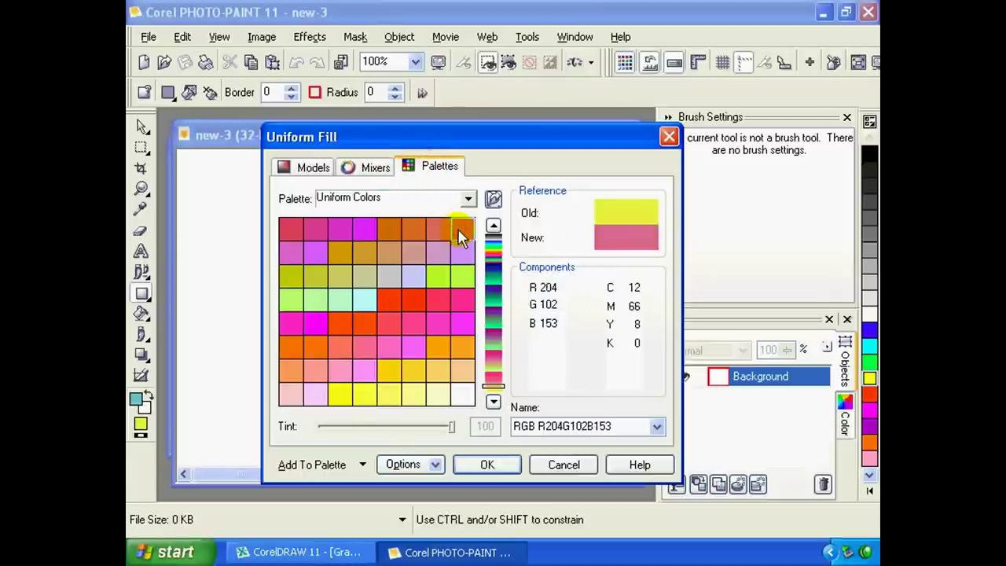
left_click(438, 261)
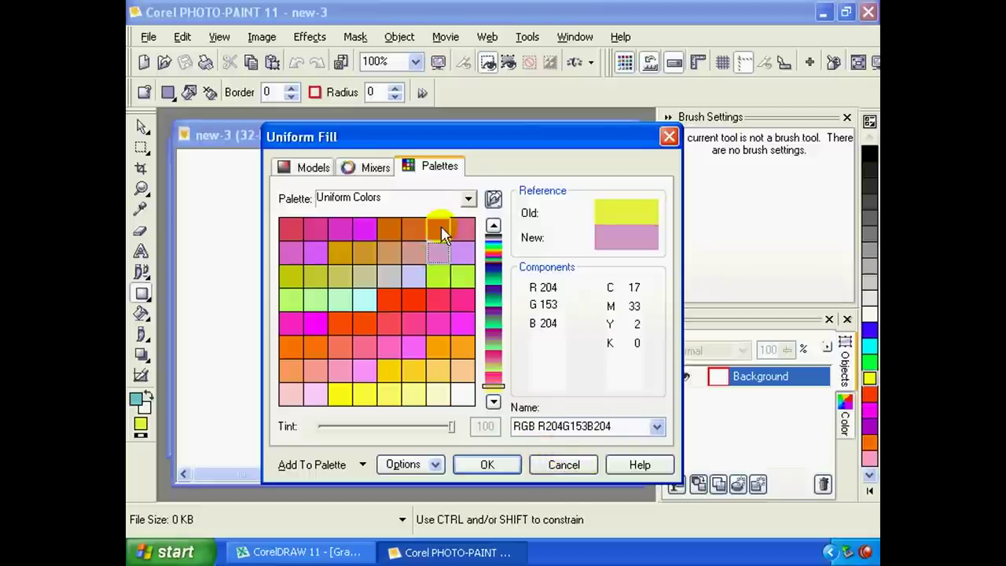
left_click(440, 279)
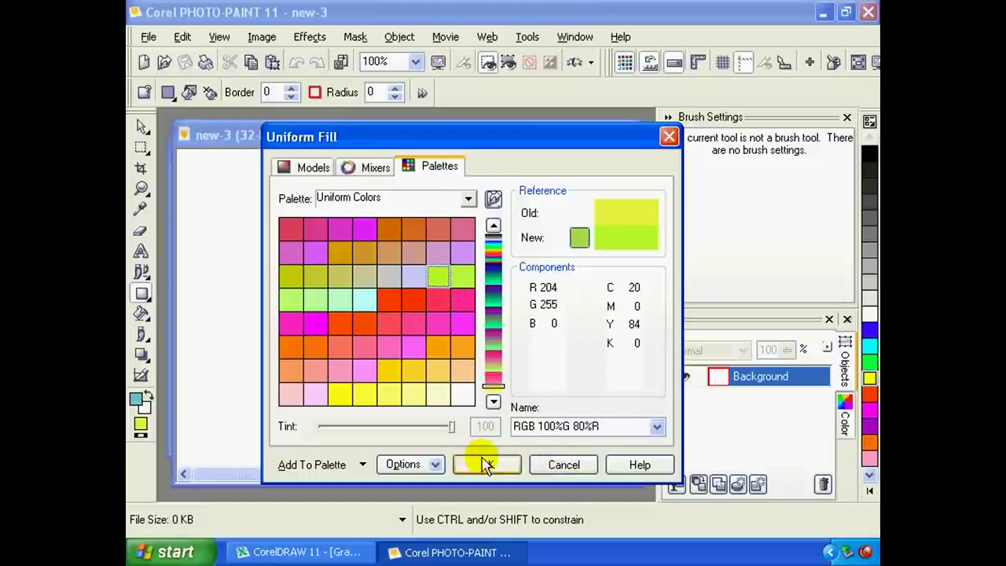
left_click(485, 465)
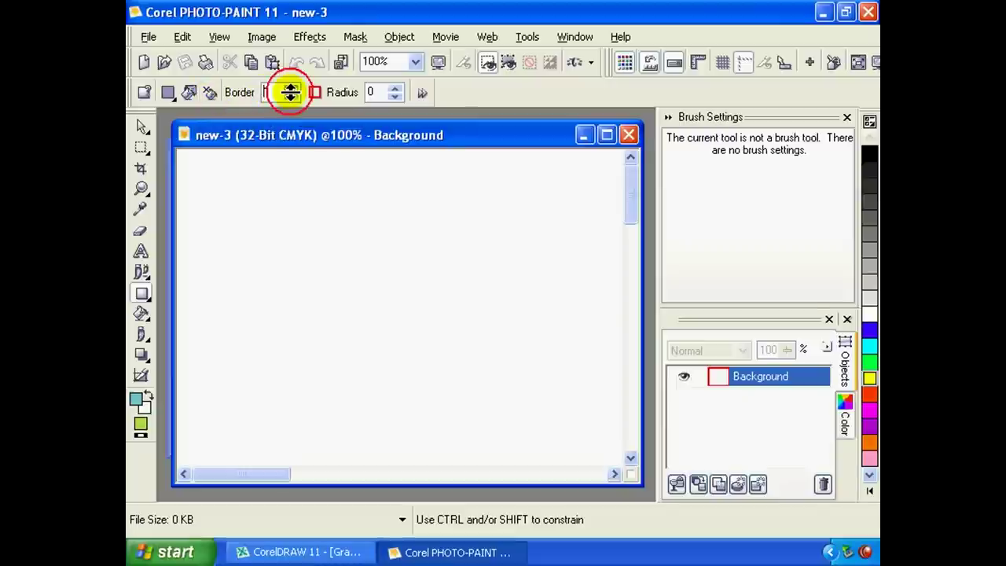
Set the rectangle border width to 2 and corner radius to 4.
left_click(291, 88)
left_click(292, 96)
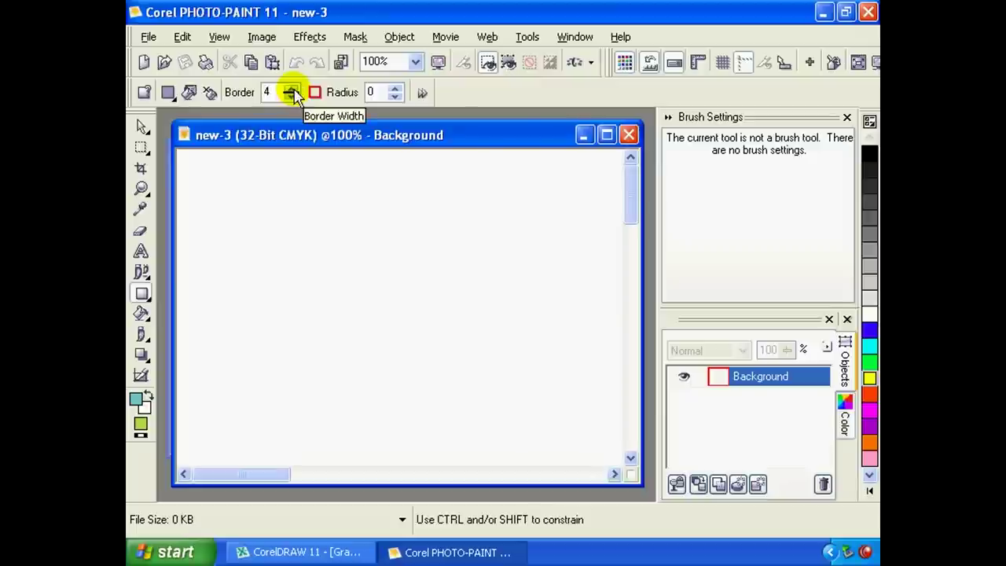
left_click(290, 96)
left_click(291, 96)
left_click(395, 90)
left_click(395, 89)
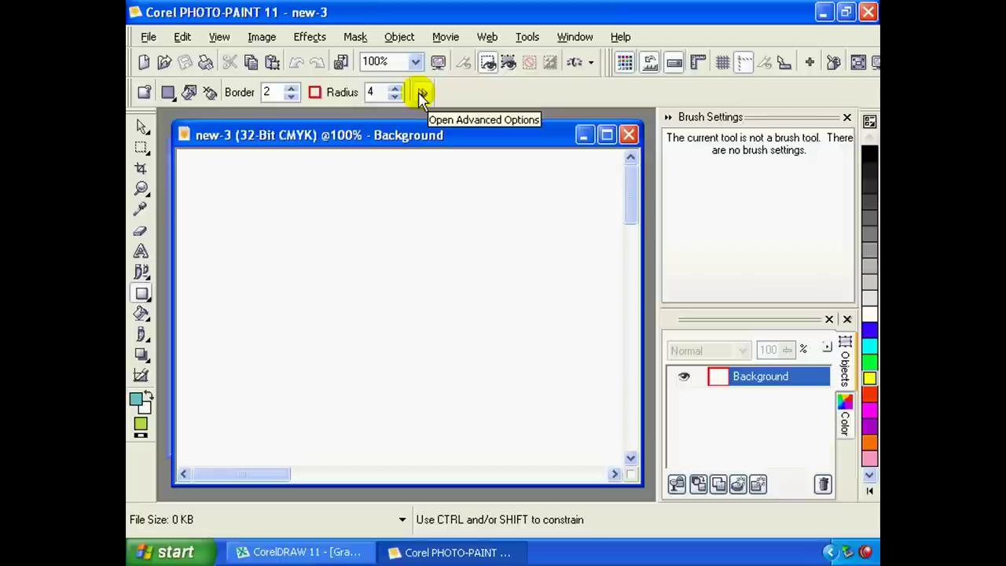
Check the merge modes in the advanced options and keep Paint Mode at Normal.
left_click(422, 93)
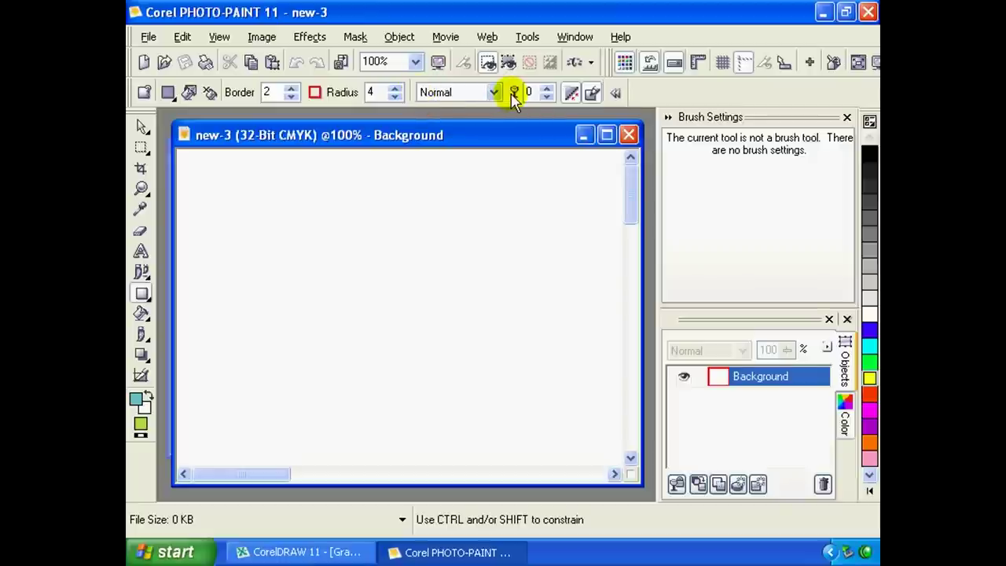
left_click(493, 92)
left_click(440, 108)
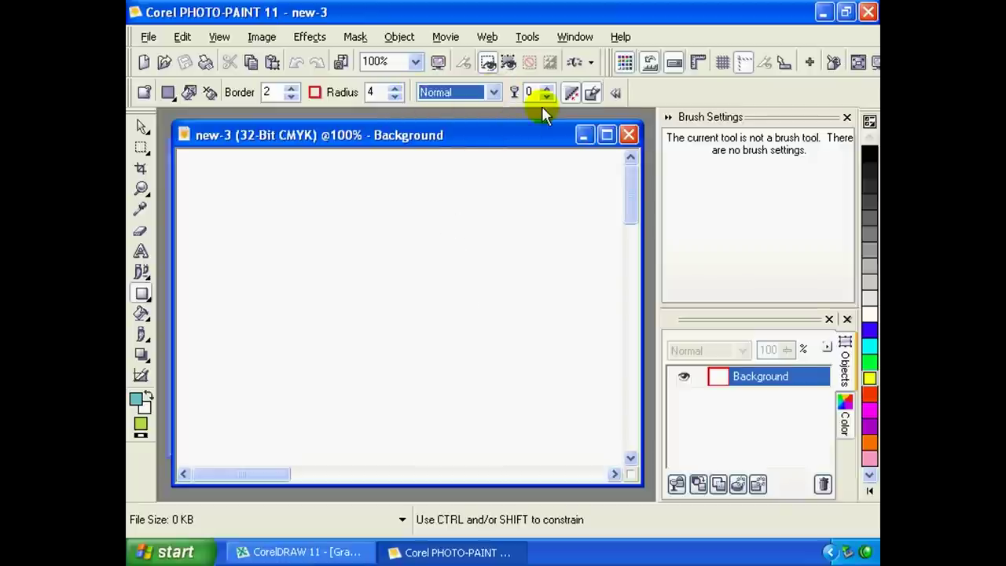
left_click(489, 92)
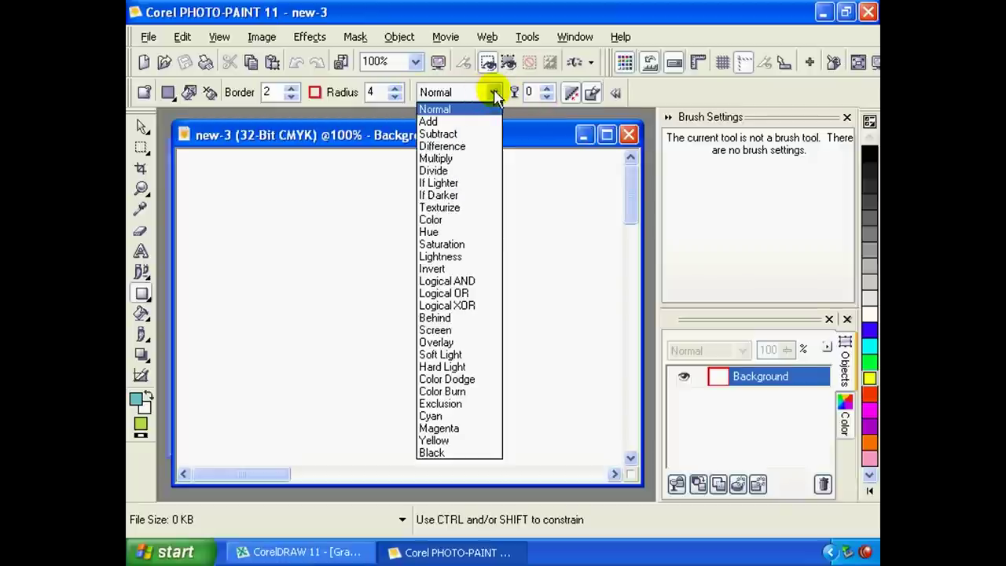
left_click(494, 92)
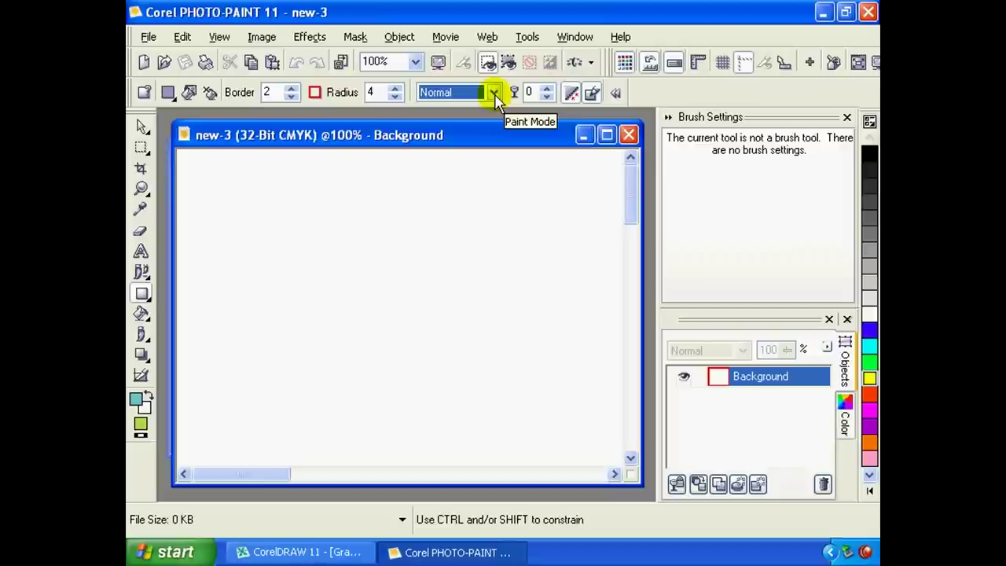
left_click(494, 93)
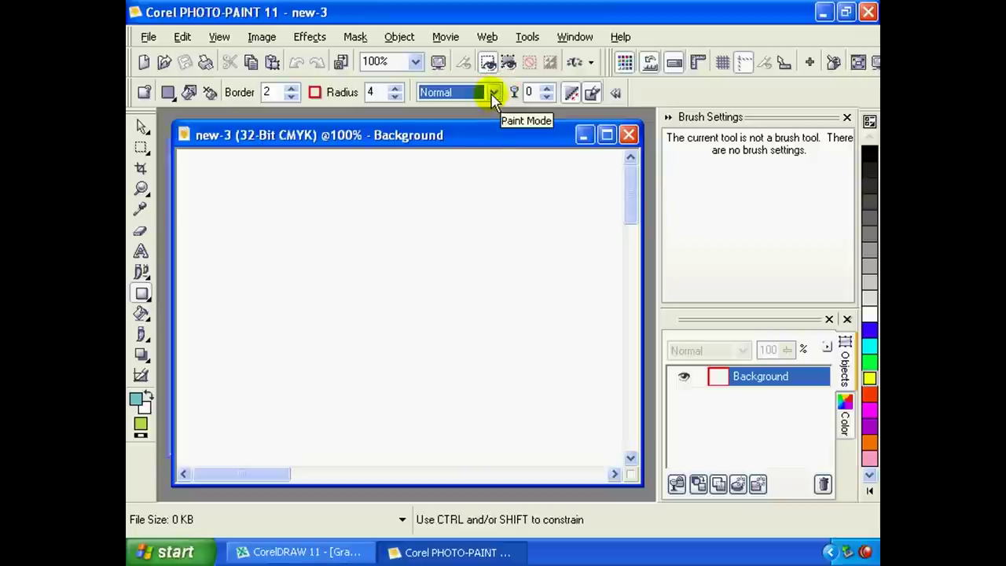
left_click(493, 94)
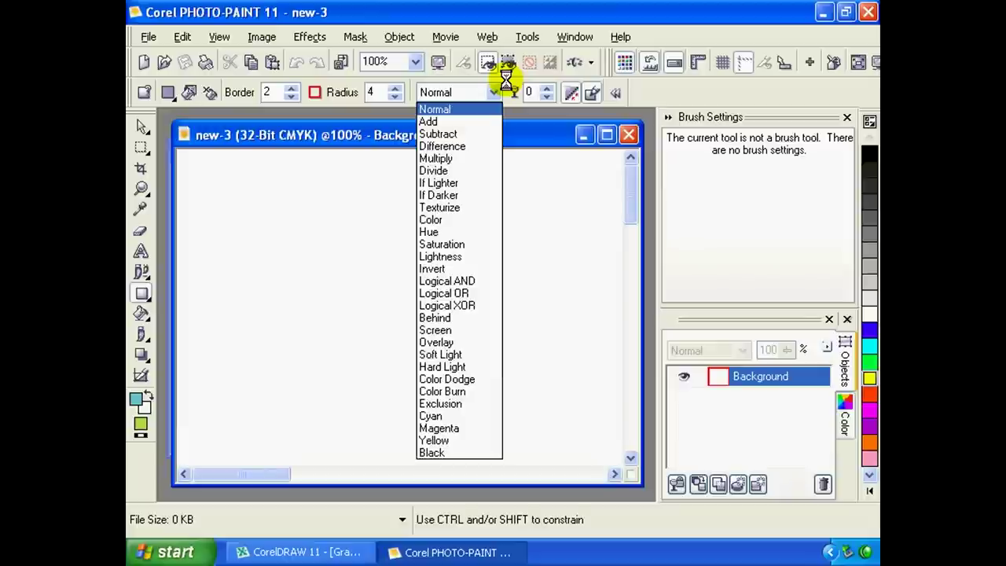
left_click(496, 93)
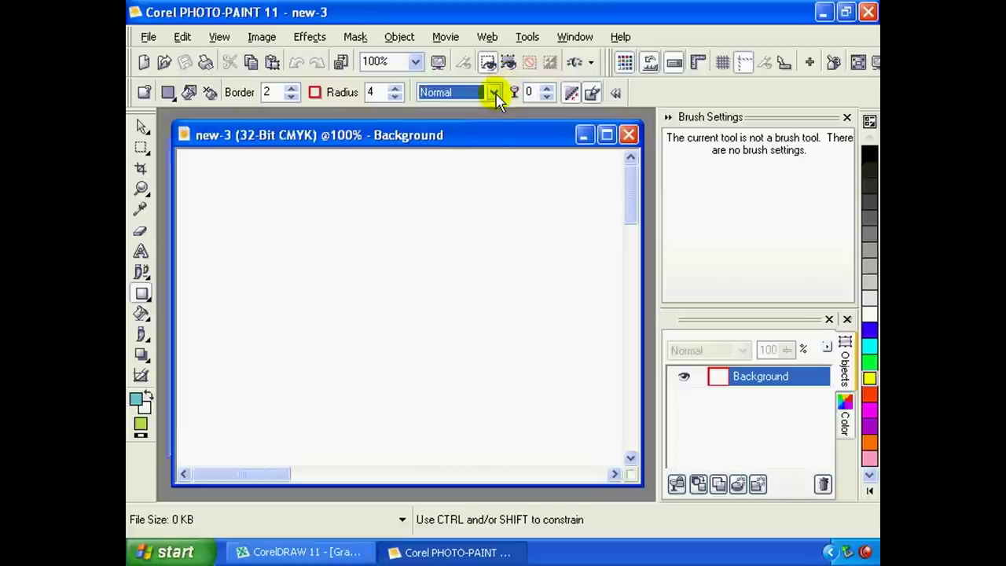
left_click(494, 93)
left_click(496, 93)
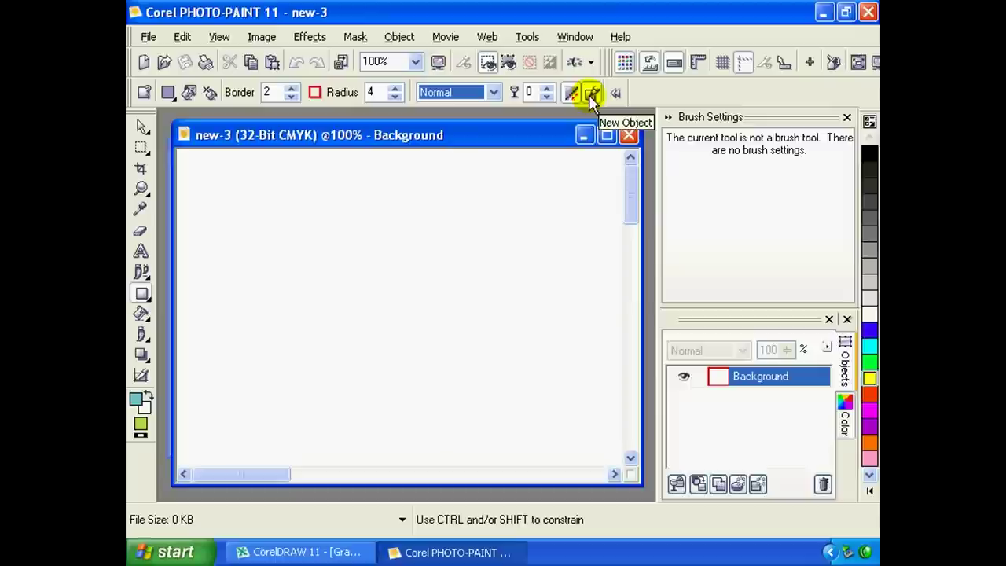
left_click(749, 380)
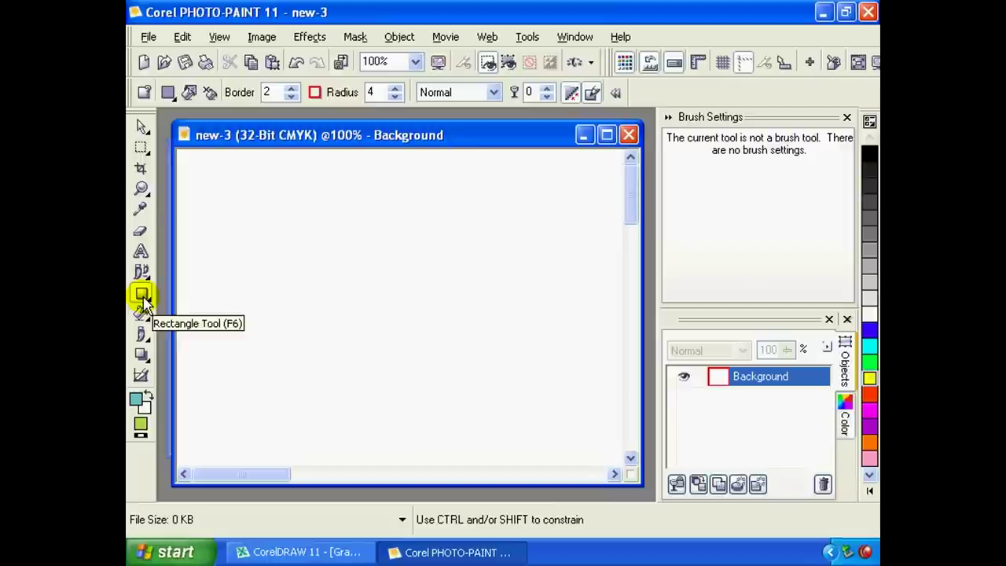
Disable the fill and drag out a rectangle outline near the centre of new-3.
left_click(209, 93)
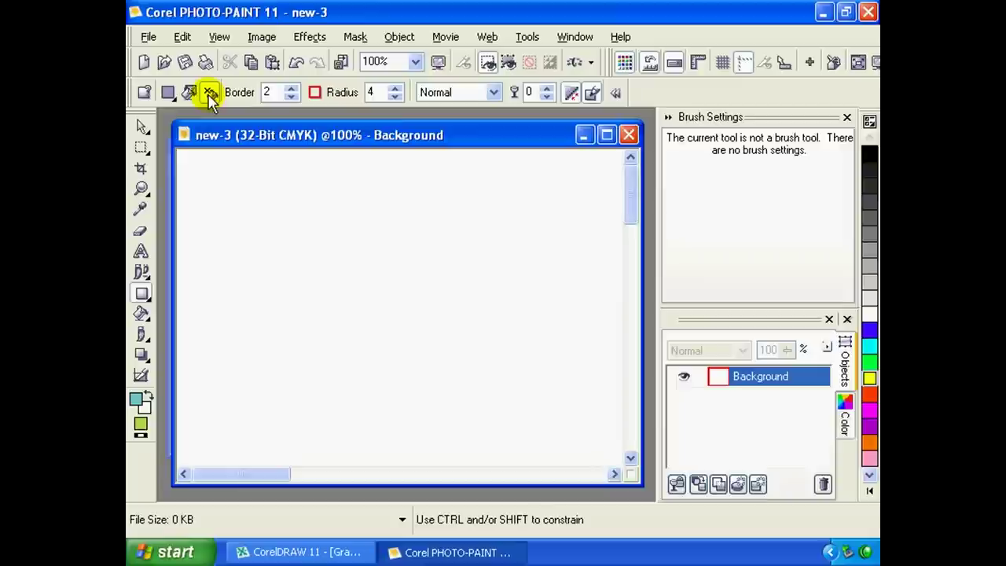
left_click_drag(305, 221, 493, 391)
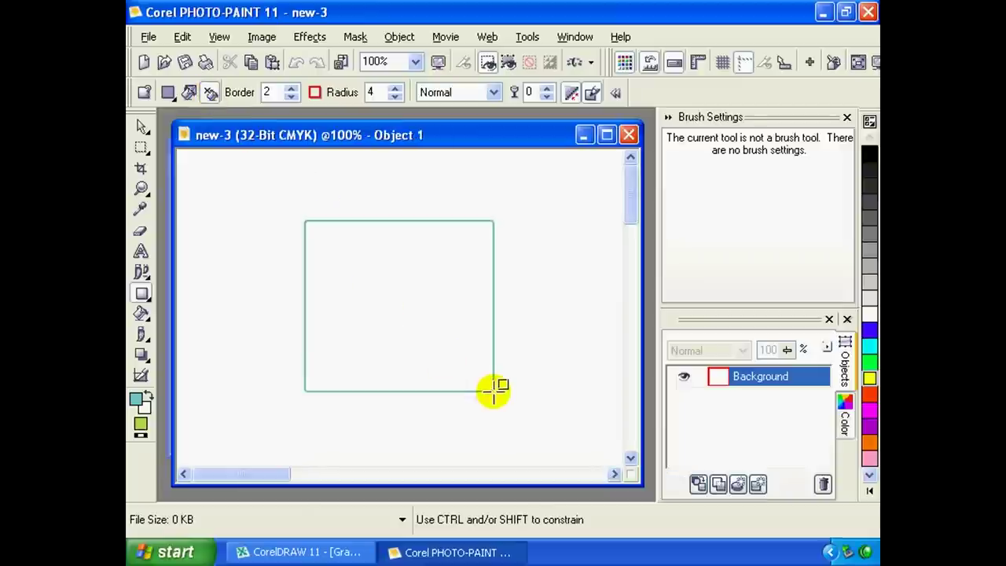
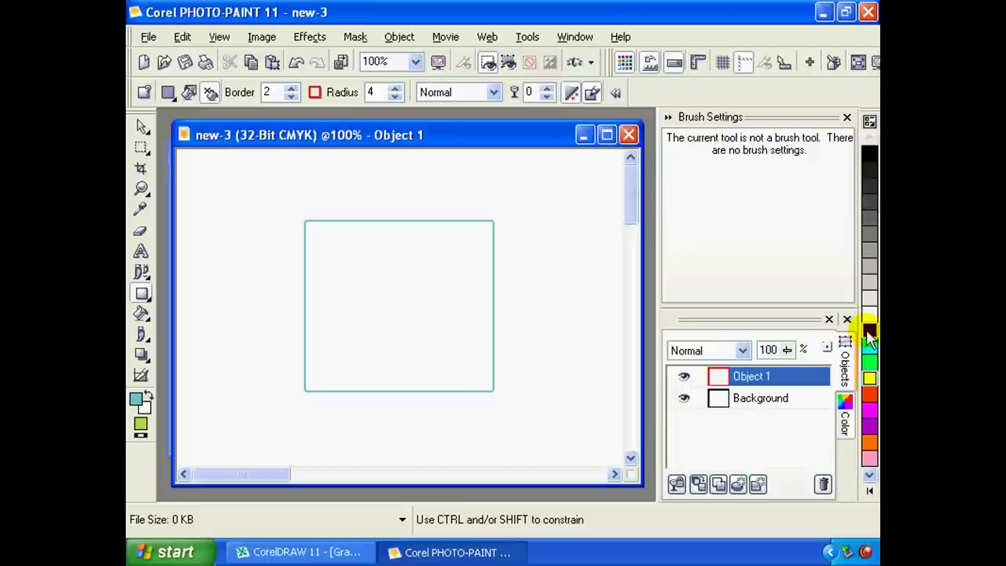
Draw two overlapping red rectangle outlines on the canvas.
left_click(869, 361)
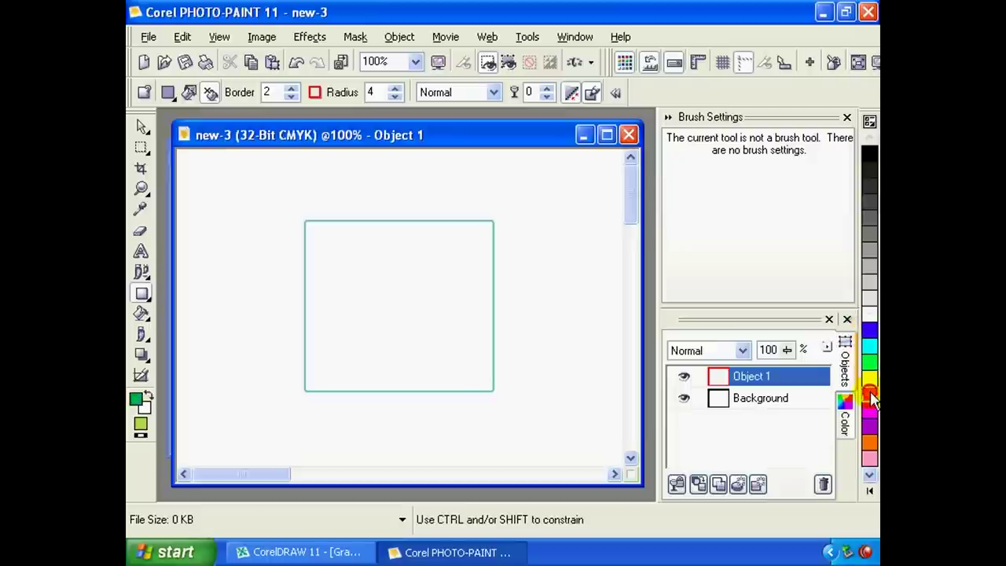
left_click(871, 395)
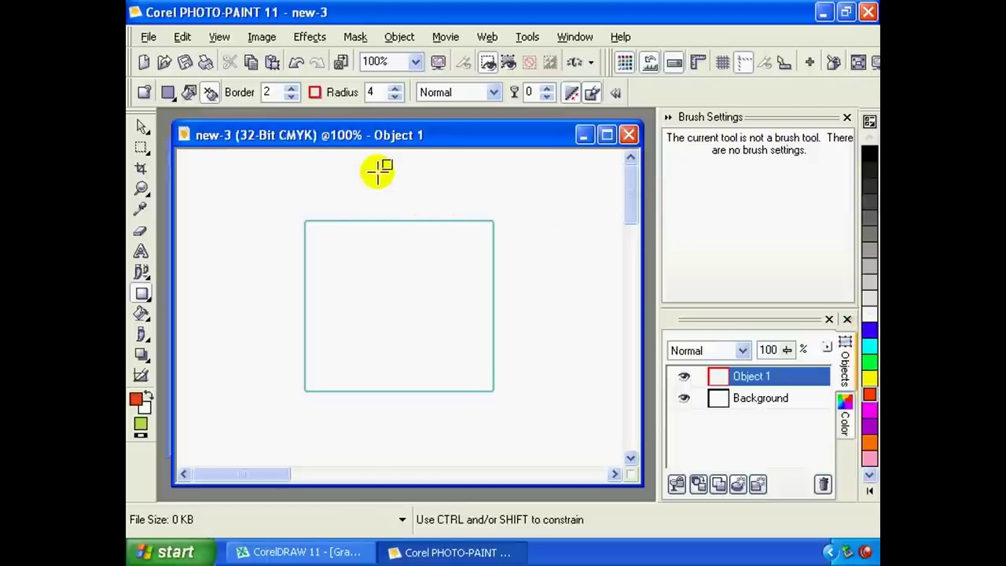
left_click_drag(377, 171, 493, 288)
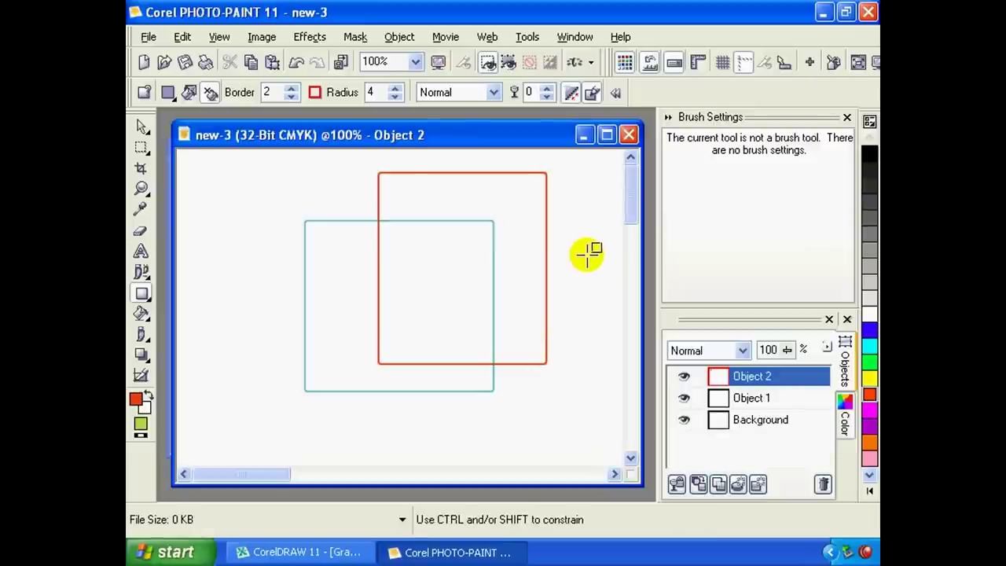
left_click_drag(239, 206, 400, 344)
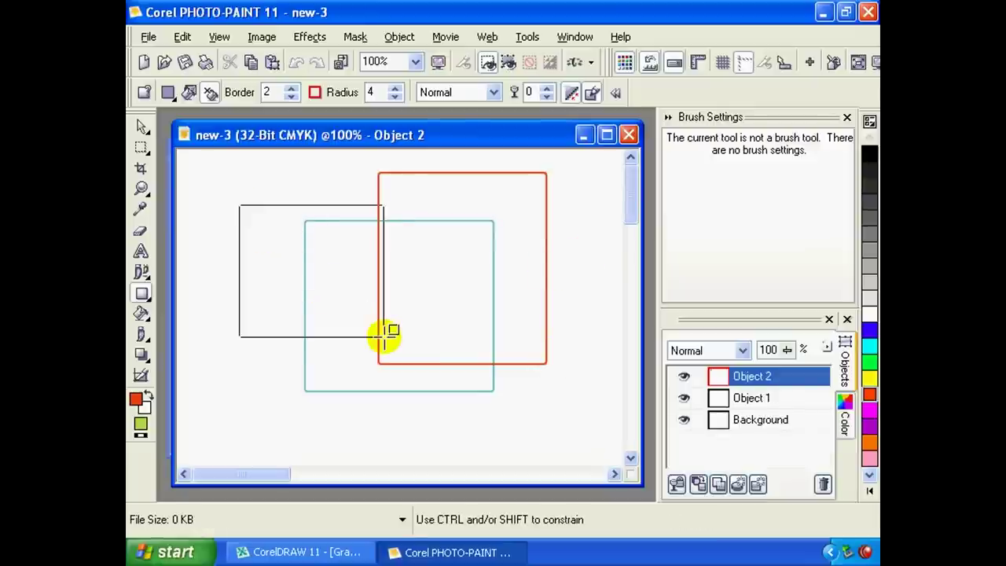
Draw two thick red ellipse rings, the first with border 13 and the second with border 8.
left_click(146, 300)
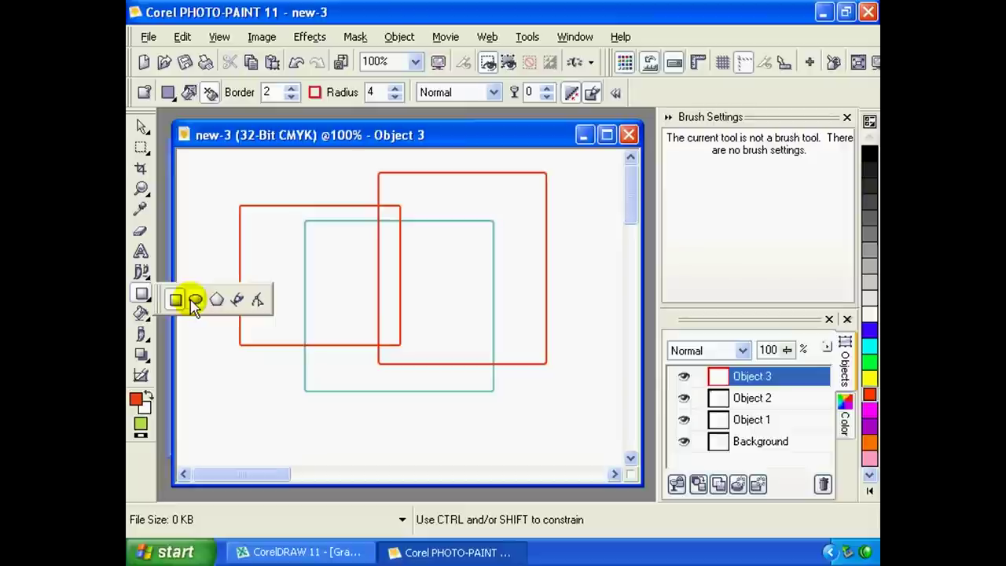
left_click(190, 299)
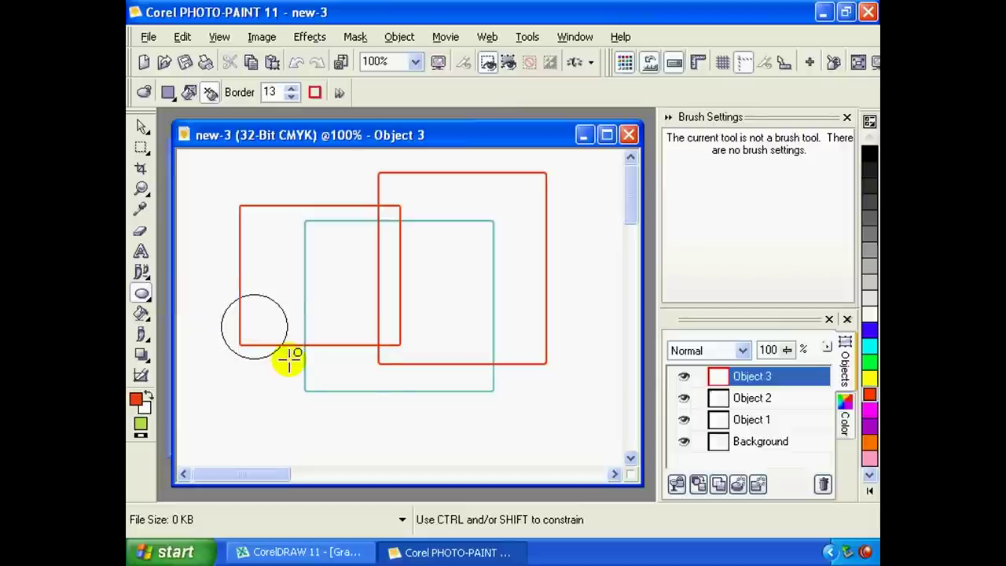
left_click_drag(221, 294, 392, 414)
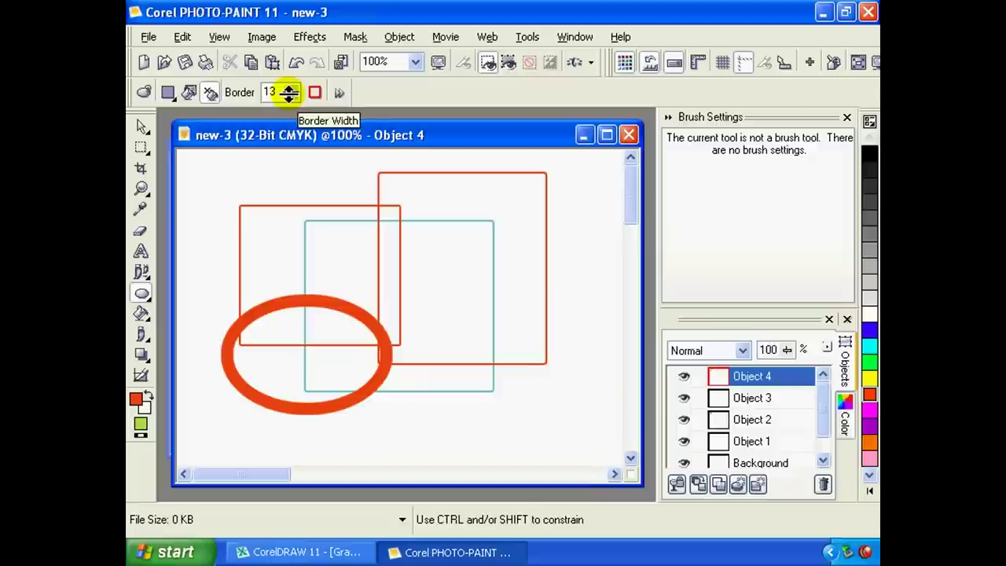
left_click_drag(290, 93, 295, 96)
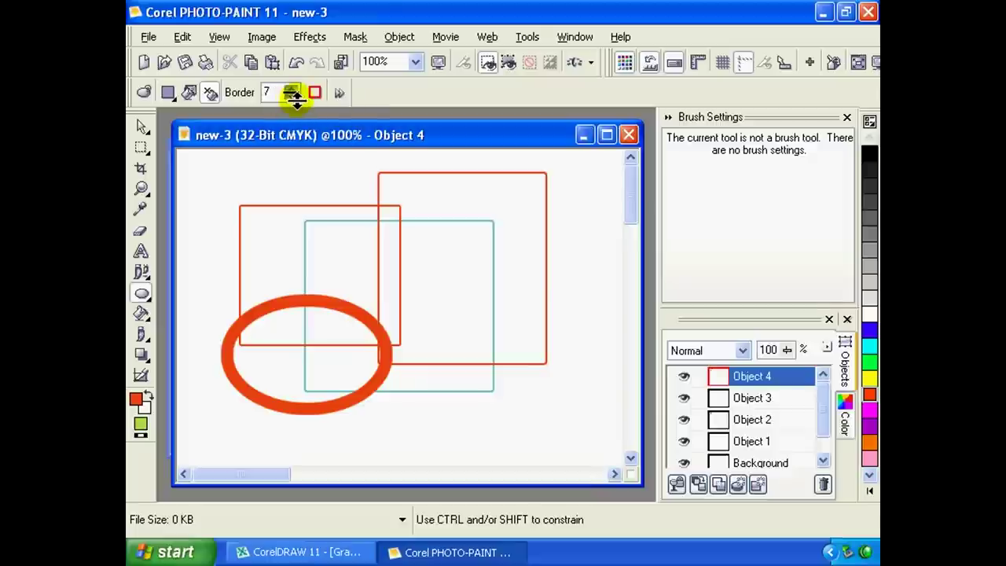
left_click_drag(365, 212, 526, 363)
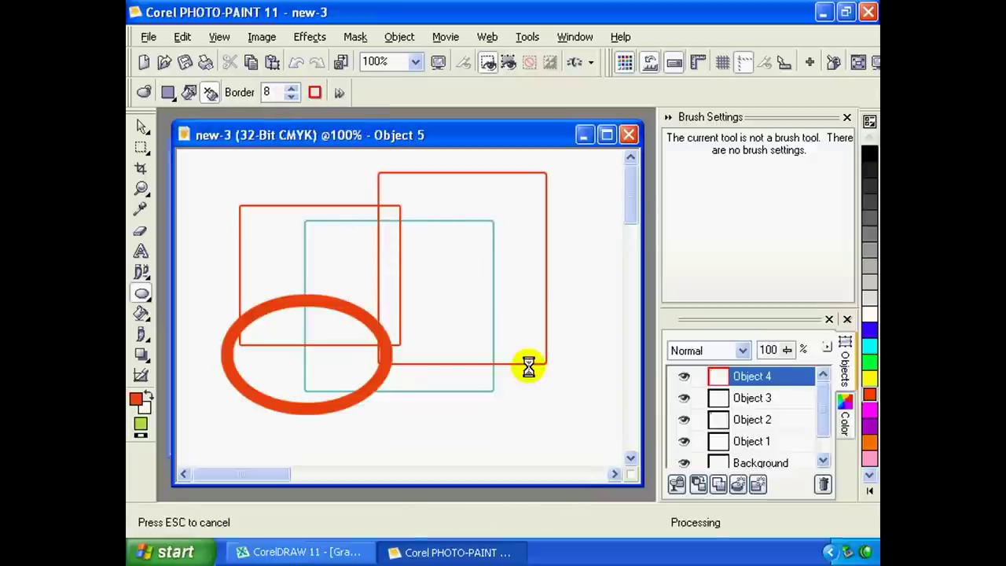
Draw a closed red polygon outline on the upper canvas.
left_click(144, 297)
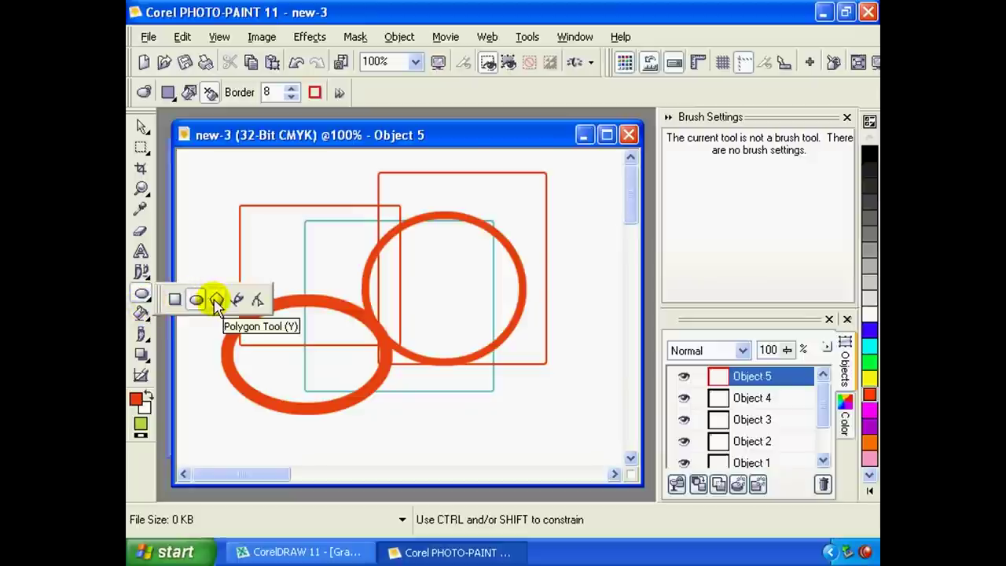
left_click(238, 250)
left_click(243, 202)
left_click(340, 340)
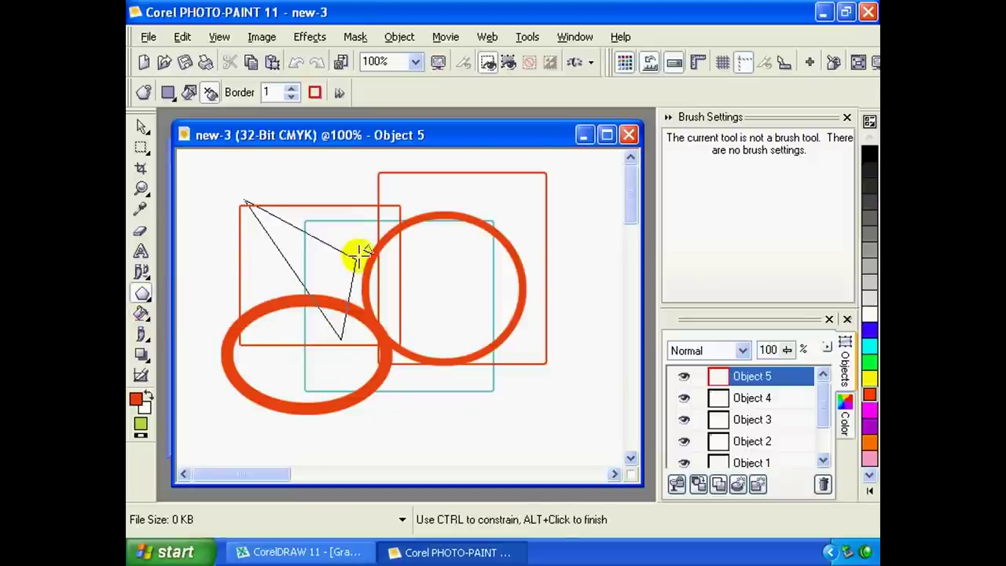
left_click(397, 206)
double_click(299, 182)
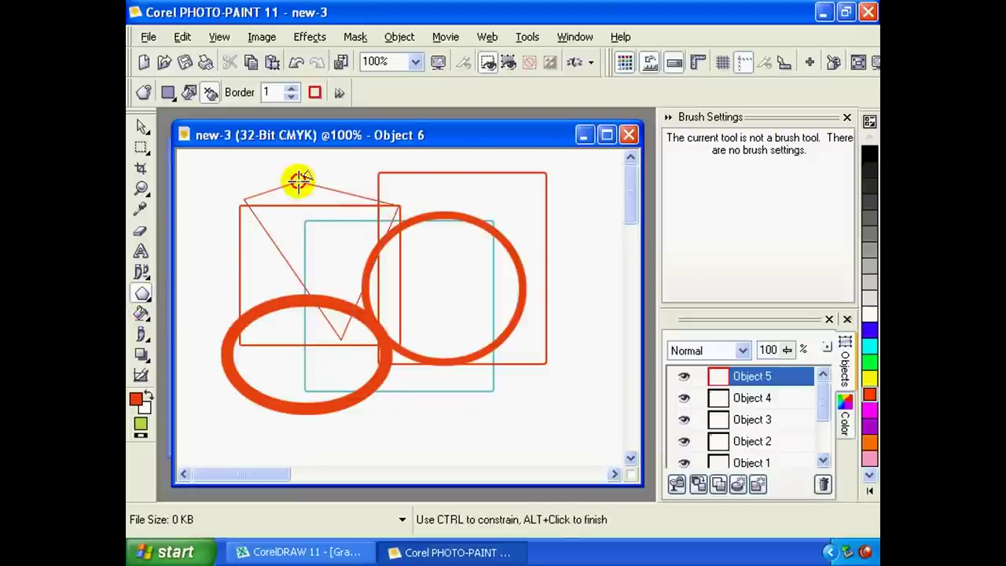
Draw a thin red straight line across the lower canvas.
left_click(144, 297)
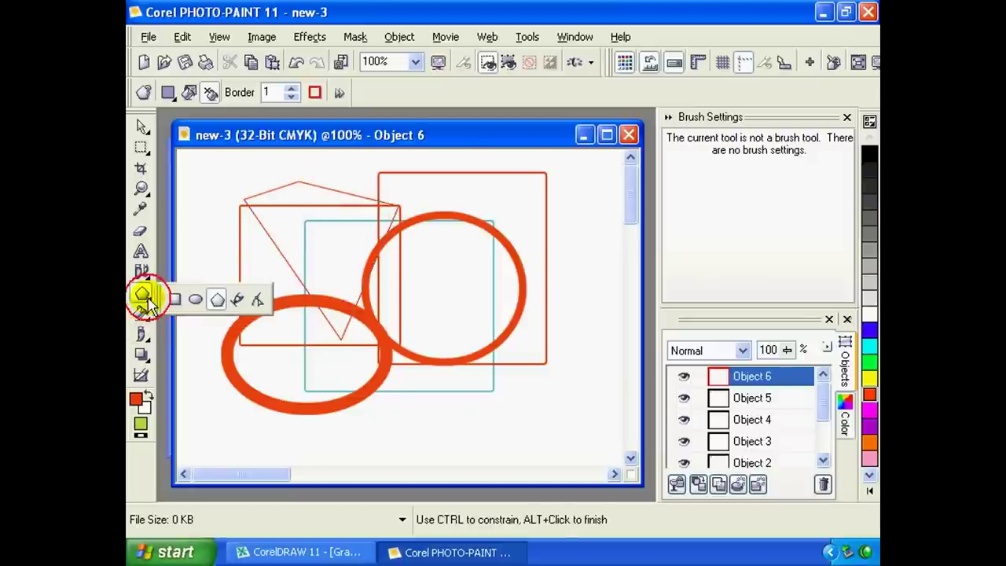
left_click(237, 298)
mouse_move(309, 425)
left_mouse_down()
mouse_move(499, 410)
mouse_move(365, 336)
mouse_move(320, 332)
left_mouse_up()
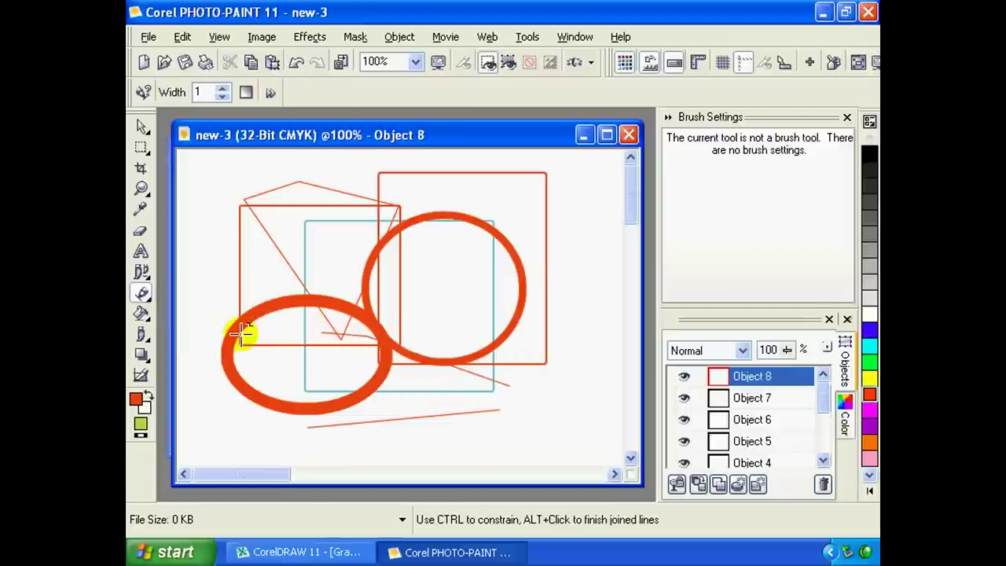
left_click(141, 294)
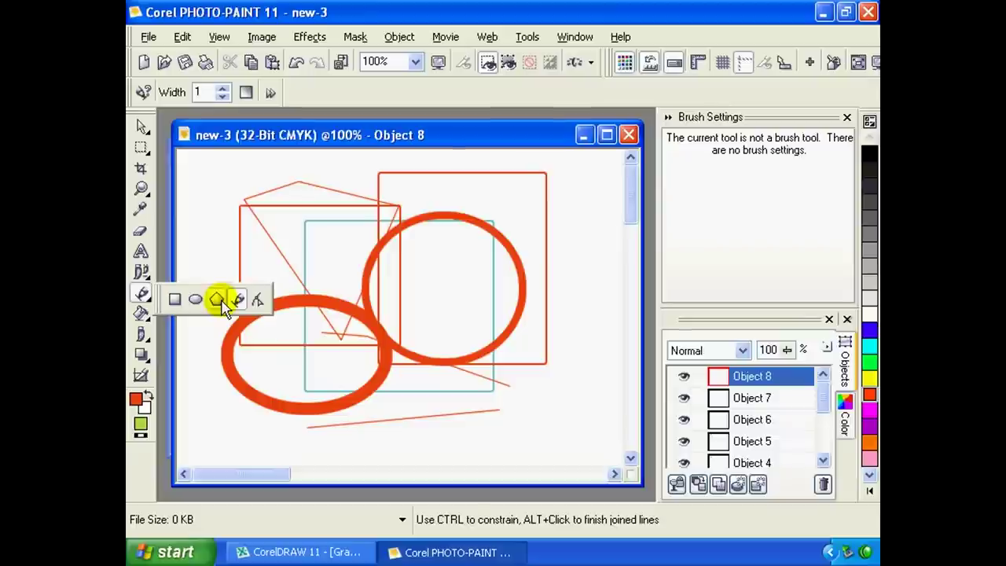
left_click(260, 299)
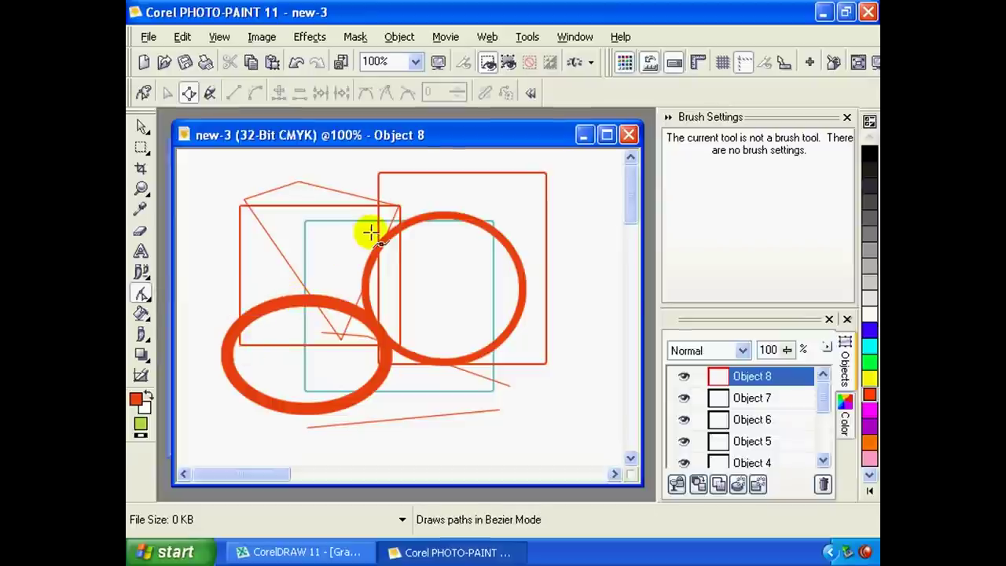
At 50% zoom, draw a closed curved path and pull its upper curve downward.
key("F3")
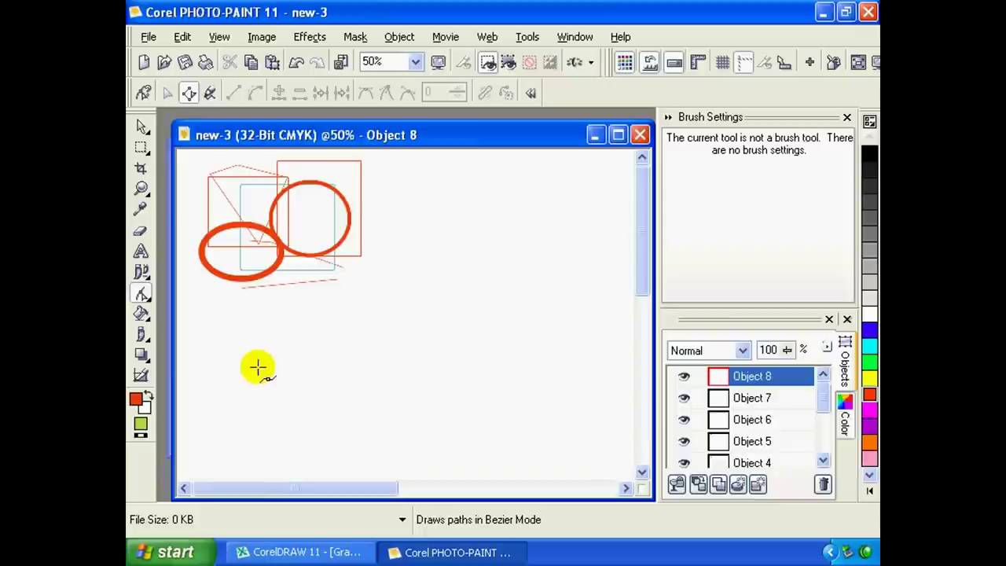
left_click(257, 366)
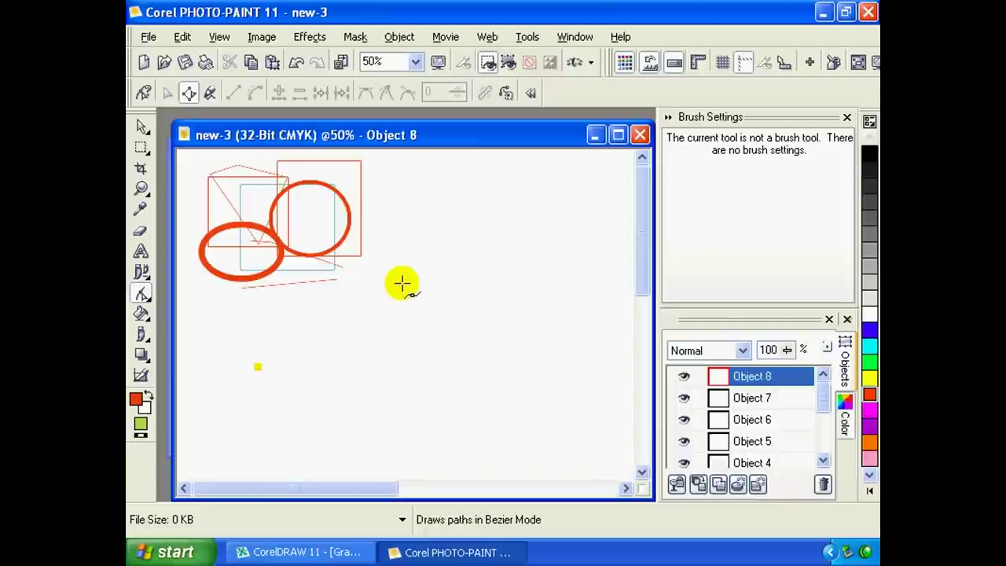
left_click_drag(399, 281, 491, 256)
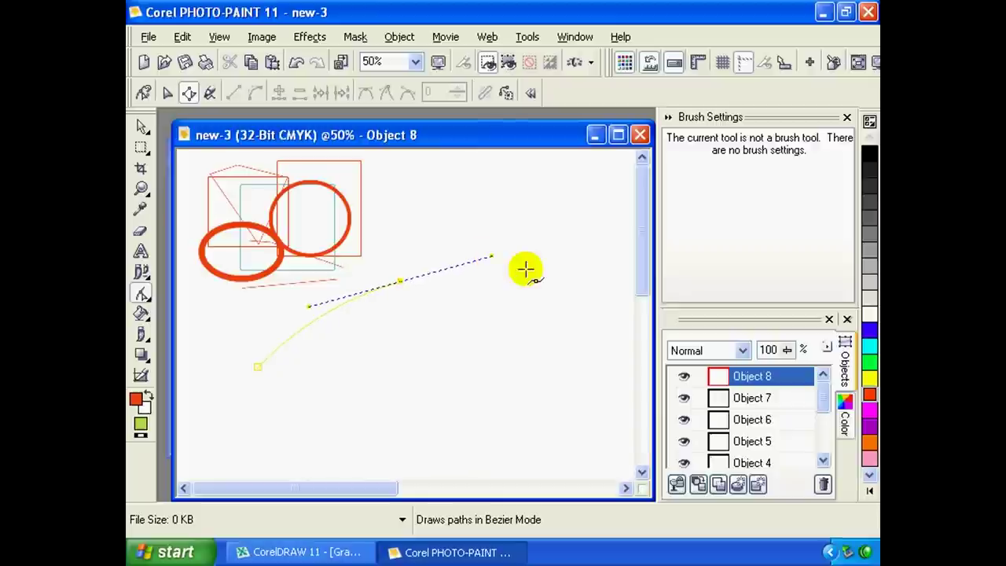
left_click_drag(591, 274, 626, 256)
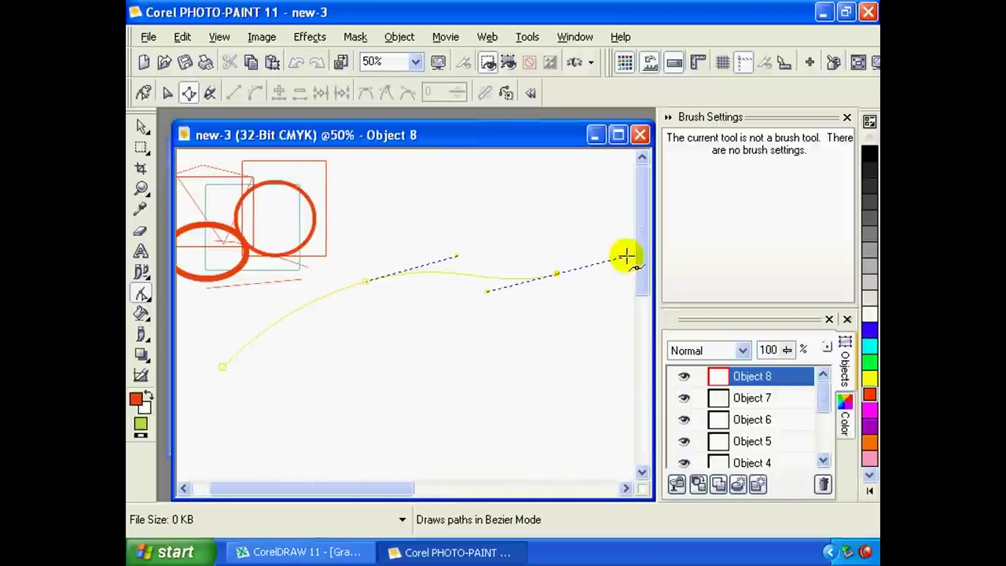
left_click_drag(540, 364, 495, 393)
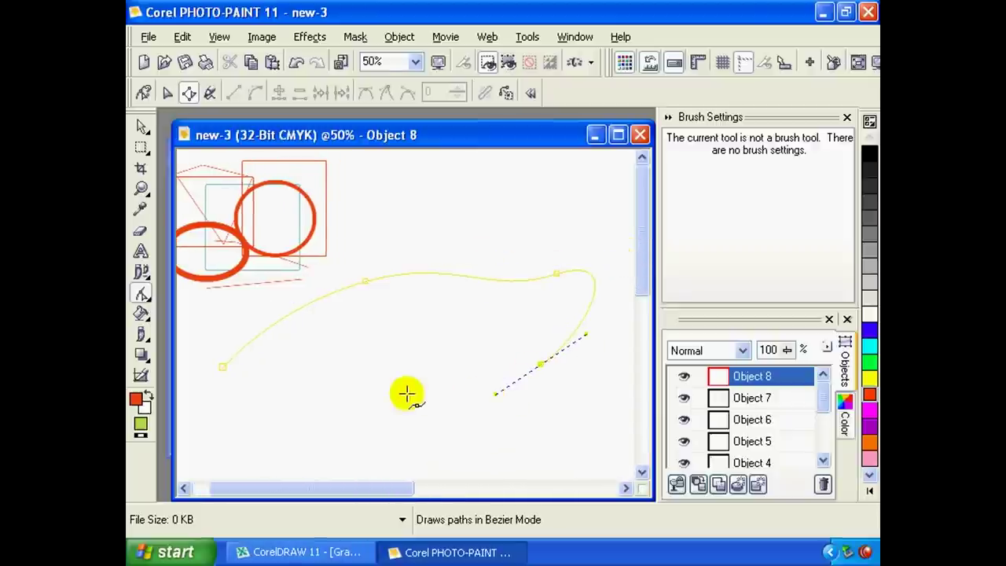
left_click_drag(380, 402, 283, 436)
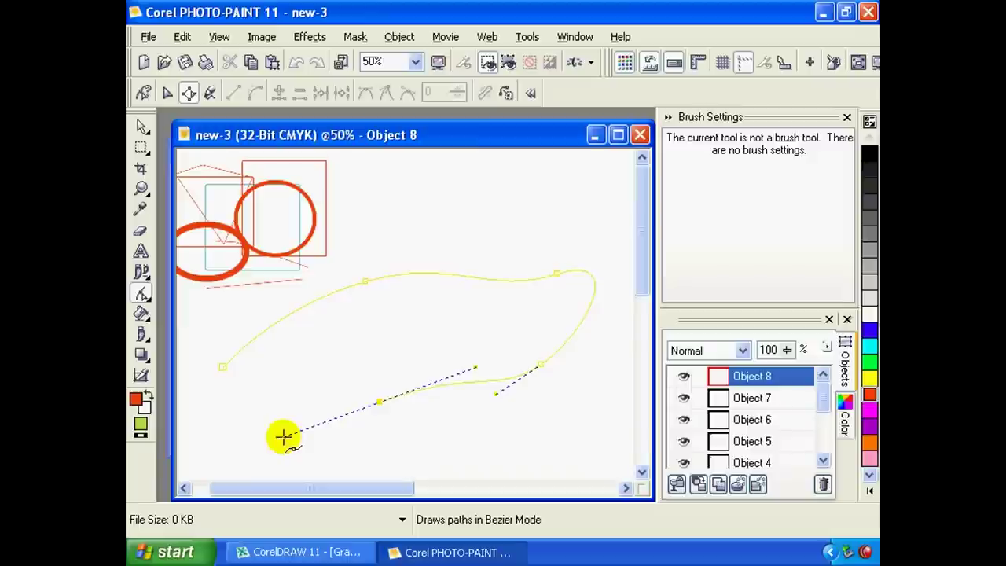
left_click_drag(224, 367, 197, 409)
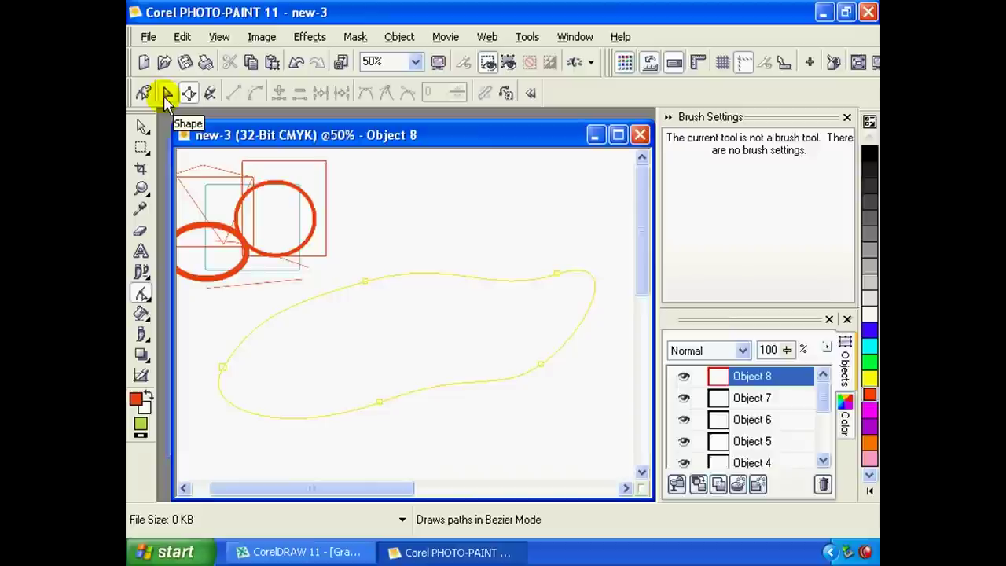
left_click(163, 95)
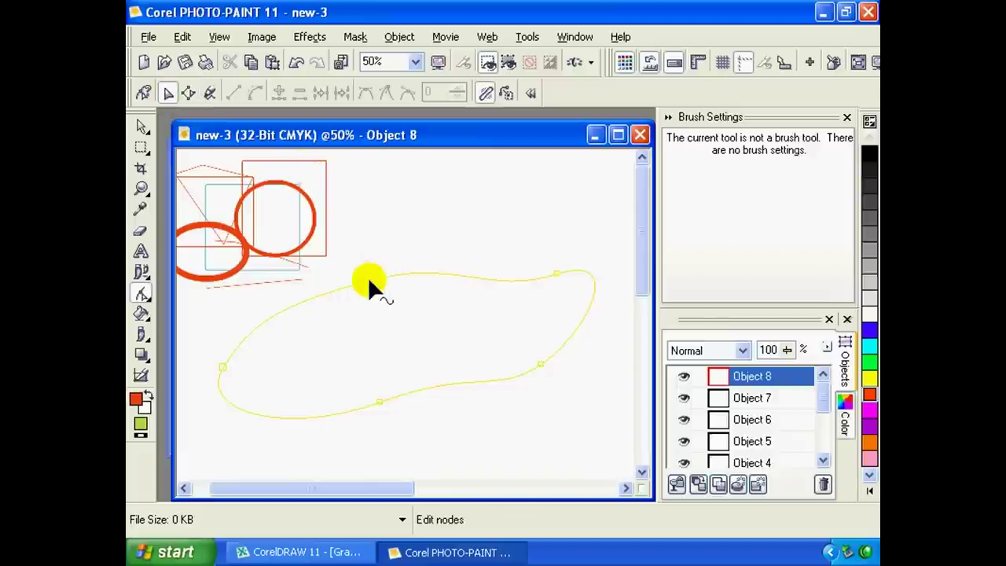
left_click_drag(366, 281, 397, 305)
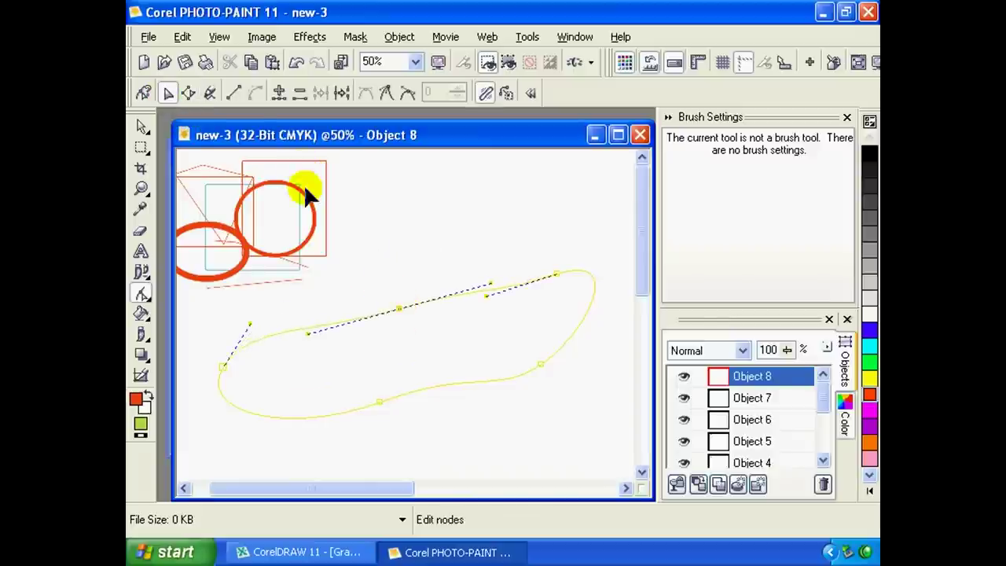
Draw a second closed curved path starting above the first.
left_click(189, 94)
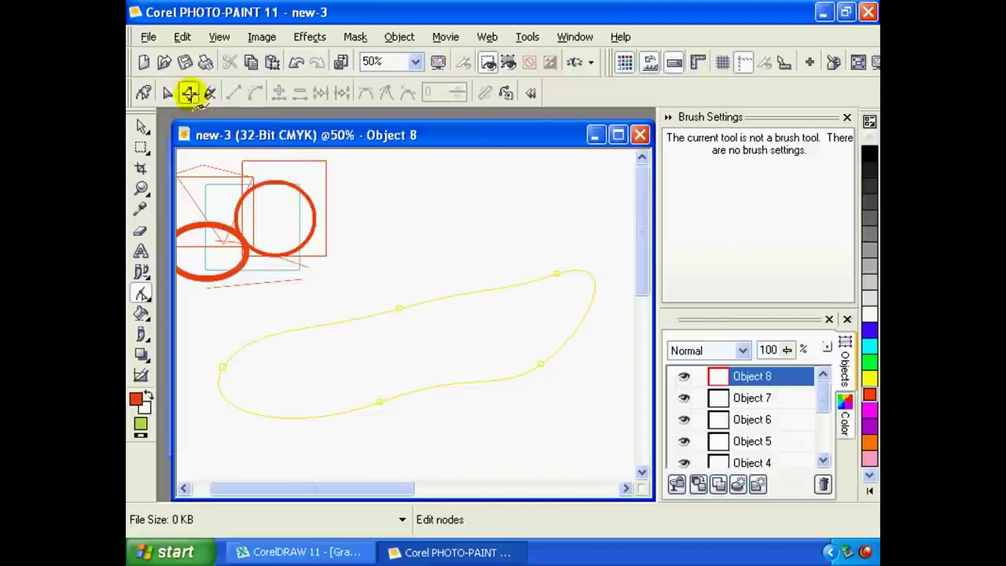
left_click(356, 289)
left_click_drag(439, 214, 508, 176)
left_click_drag(540, 205, 614, 208)
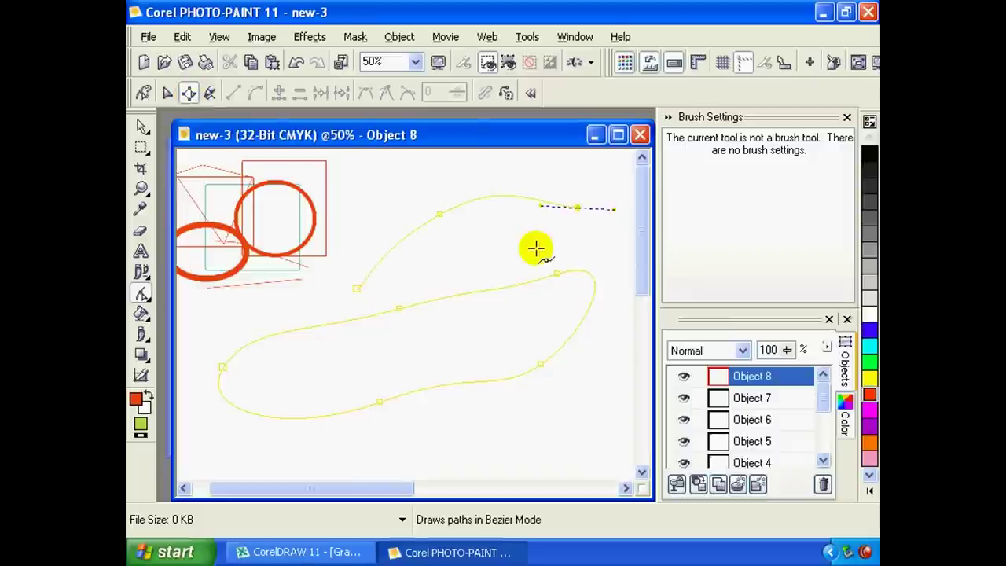
mouse_move(448, 262)
left_mouse_down()
mouse_move(413, 296)
mouse_move(310, 344)
left_mouse_up()
left_click(357, 288)
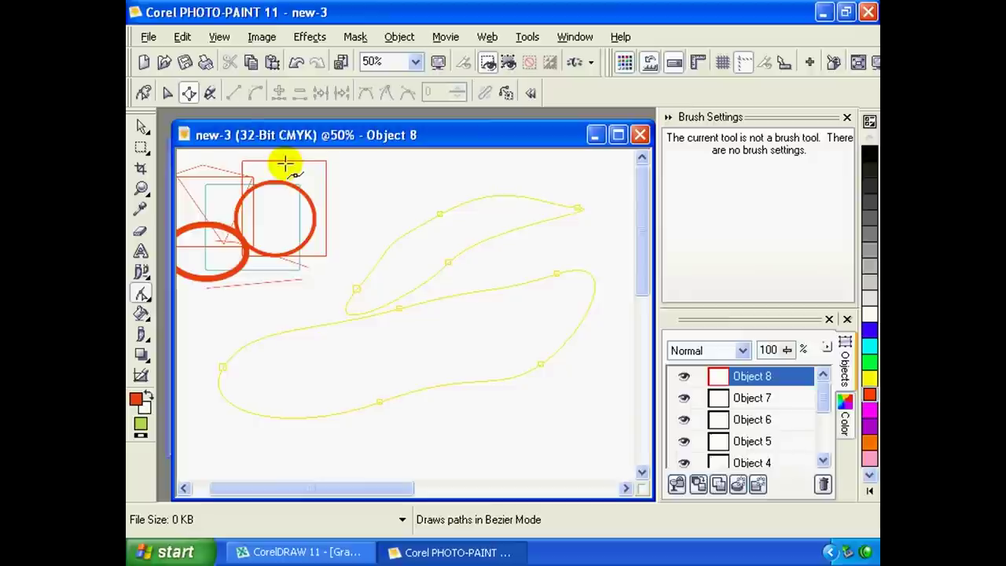
Sketch a freehand stroke, then bend the right side of the yellow path outward.
left_click(210, 93)
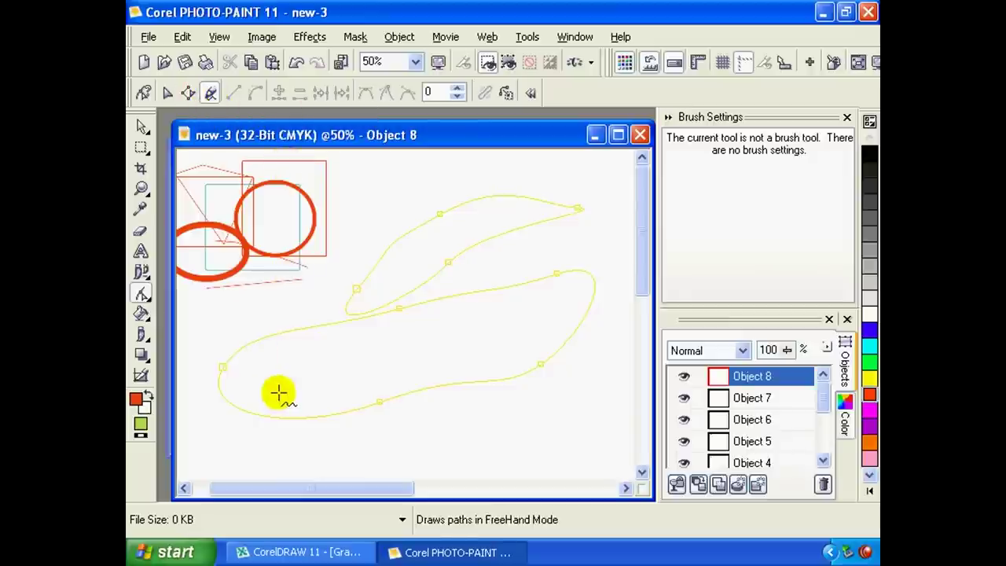
mouse_move(285, 382)
left_mouse_down()
mouse_move(571, 262)
mouse_move(479, 391)
mouse_move(366, 409)
mouse_move(285, 400)
mouse_move(288, 382)
left_mouse_up()
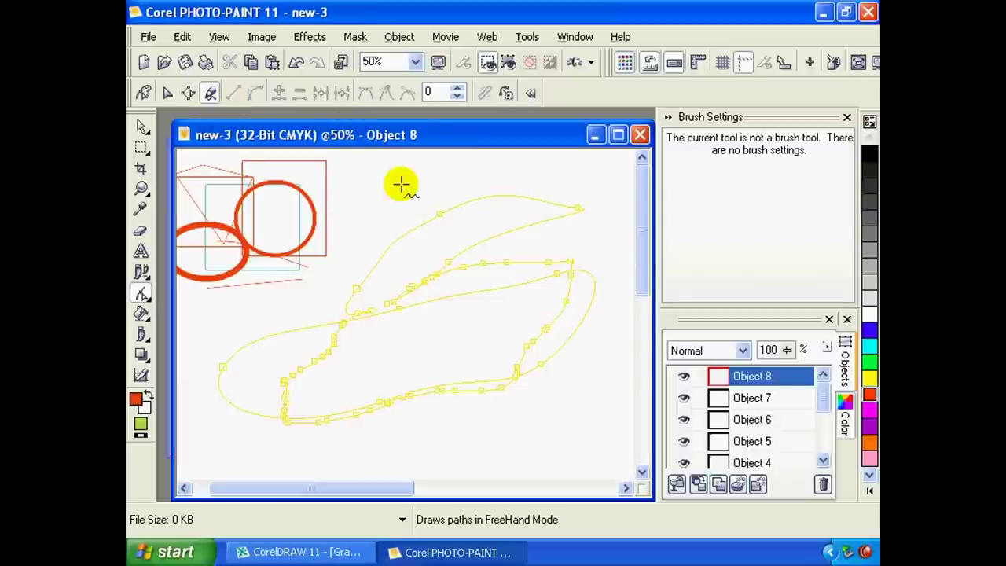
mouse_move(400, 185)
left_mouse_down()
mouse_move(329, 206)
mouse_move(440, 196)
left_mouse_up()
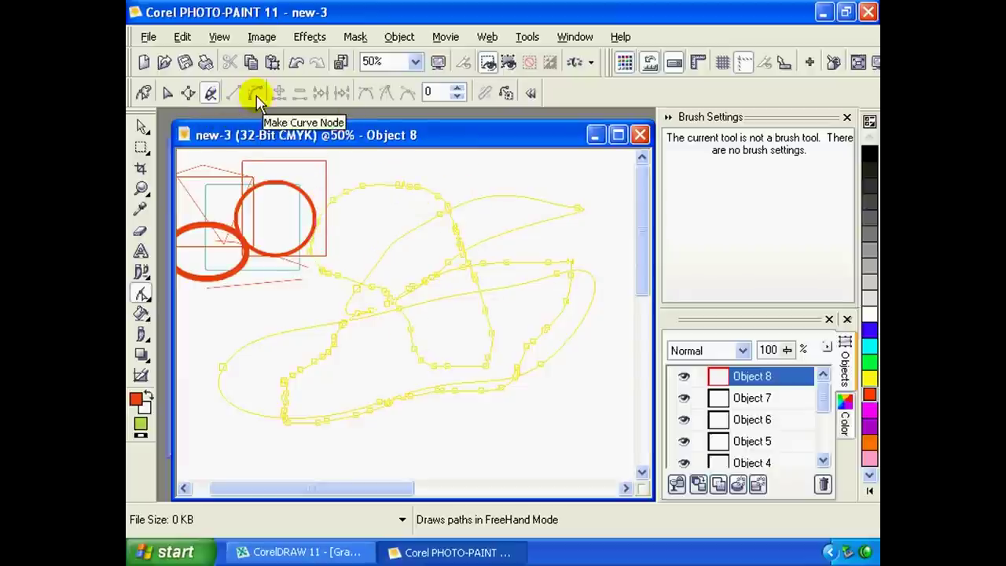
left_click(168, 96)
left_click(571, 207)
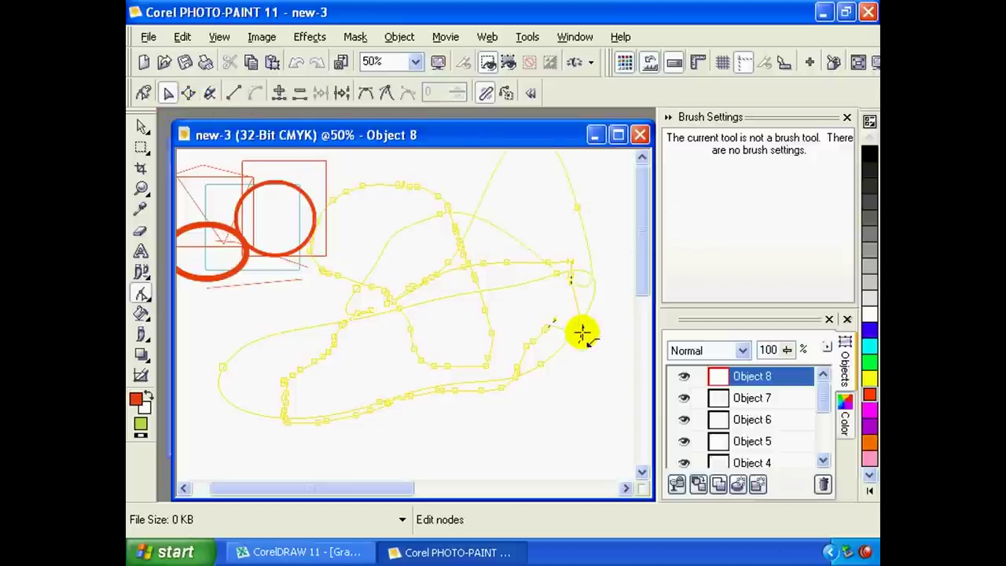
left_click(570, 300)
left_click_drag(570, 301, 577, 308)
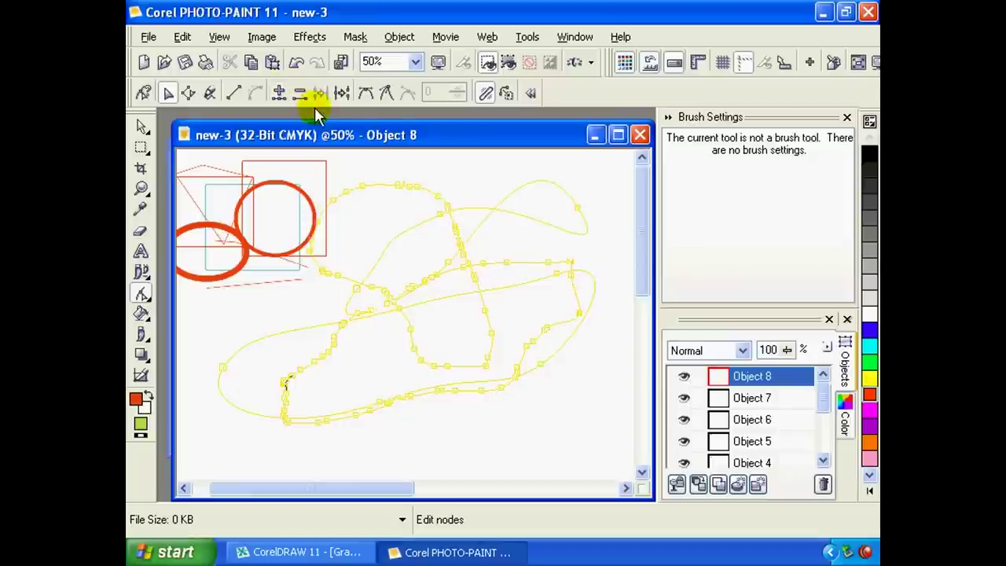
Switch the selected node between symmetrical, cusp and smooth, leaving it a cusp.
left_click(366, 94)
left_click(389, 96)
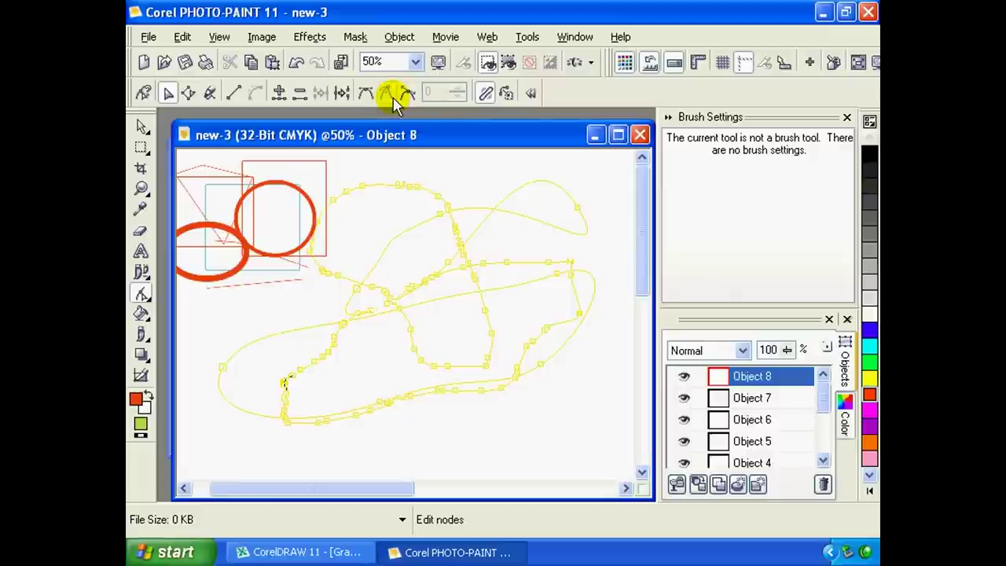
left_click(407, 96)
left_click(385, 94)
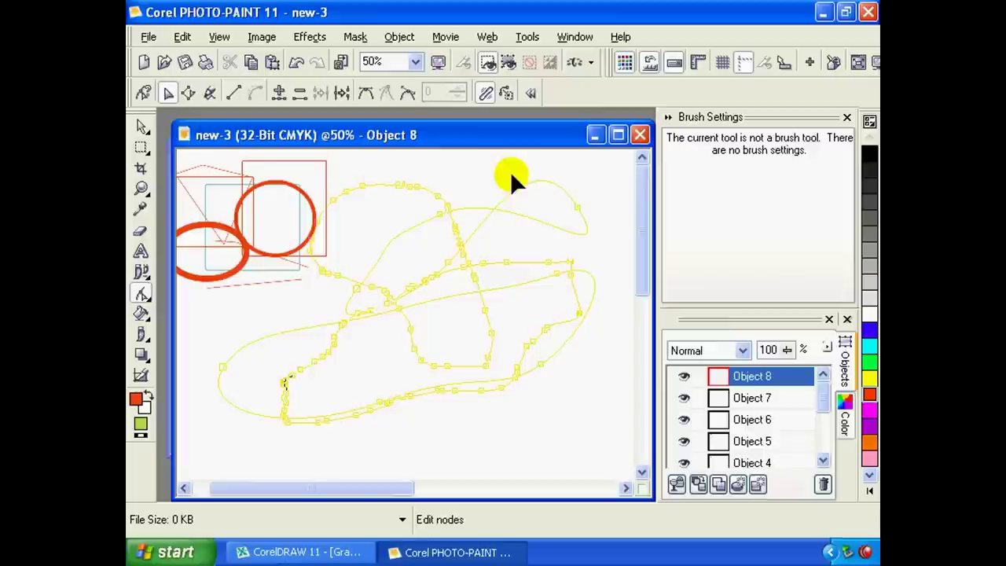
Drag control handles, with Elastic Mode on, so the top-right curve bulges up and right.
left_click(576, 202)
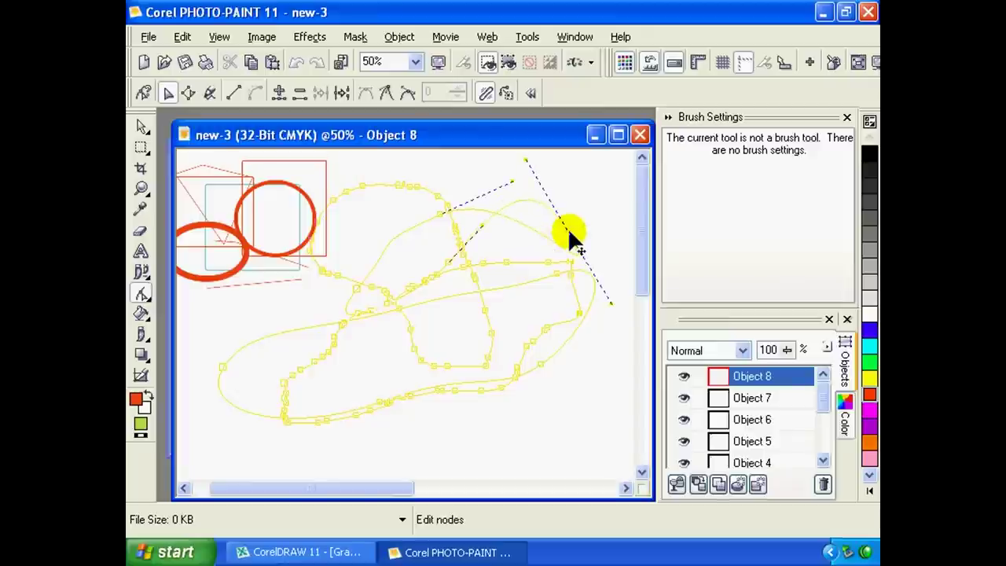
left_click_drag(531, 157, 575, 233)
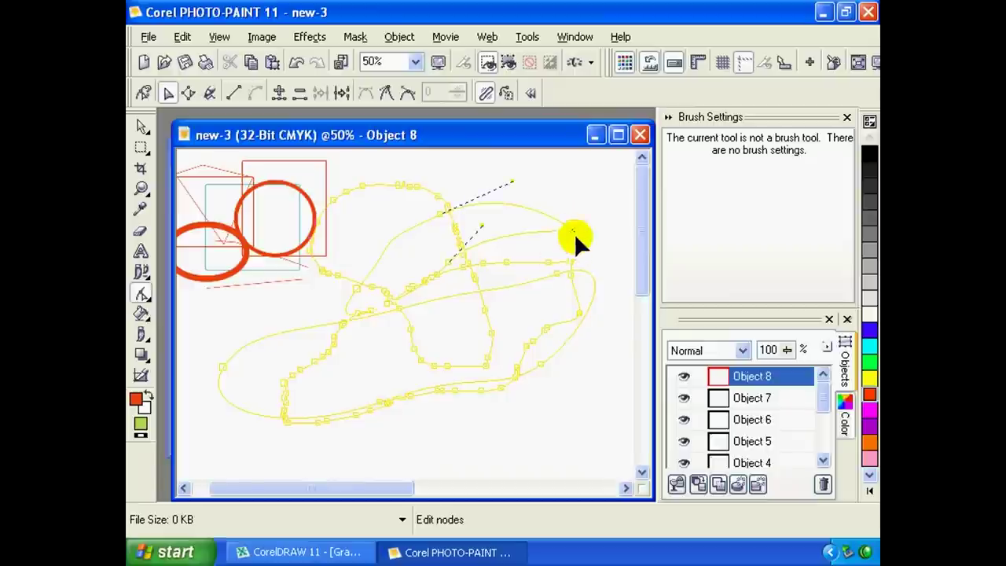
left_click(407, 93)
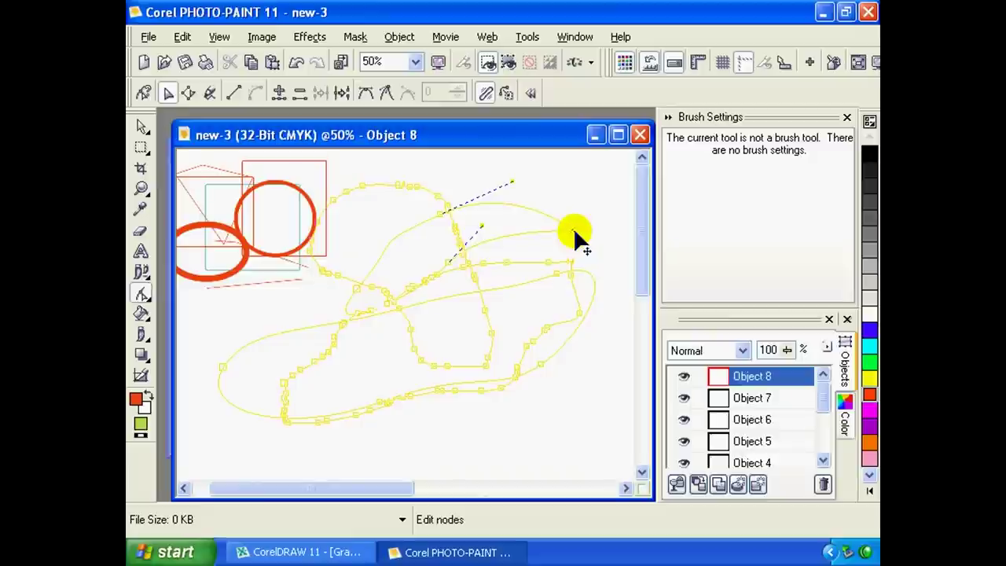
left_click_drag(573, 229, 617, 186)
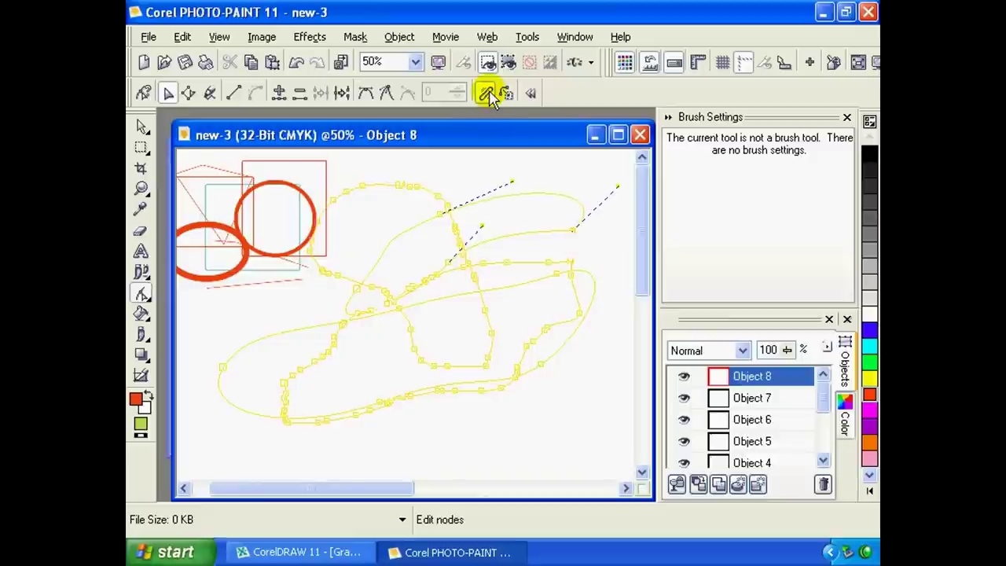
left_click(486, 92)
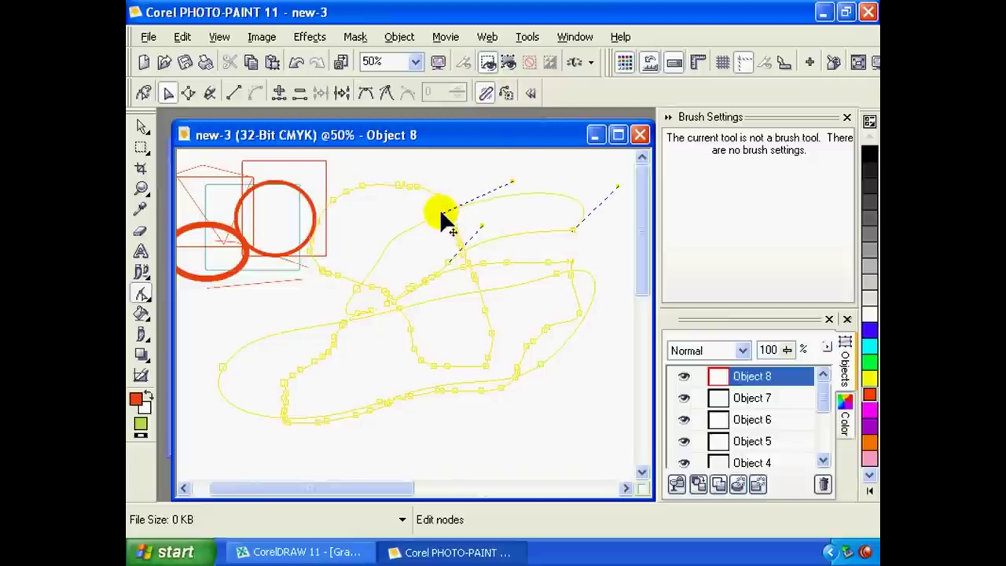
mouse_move(441, 210)
left_mouse_down()
mouse_move(452, 179)
mouse_move(397, 207)
mouse_move(378, 202)
mouse_move(331, 233)
left_mouse_up()
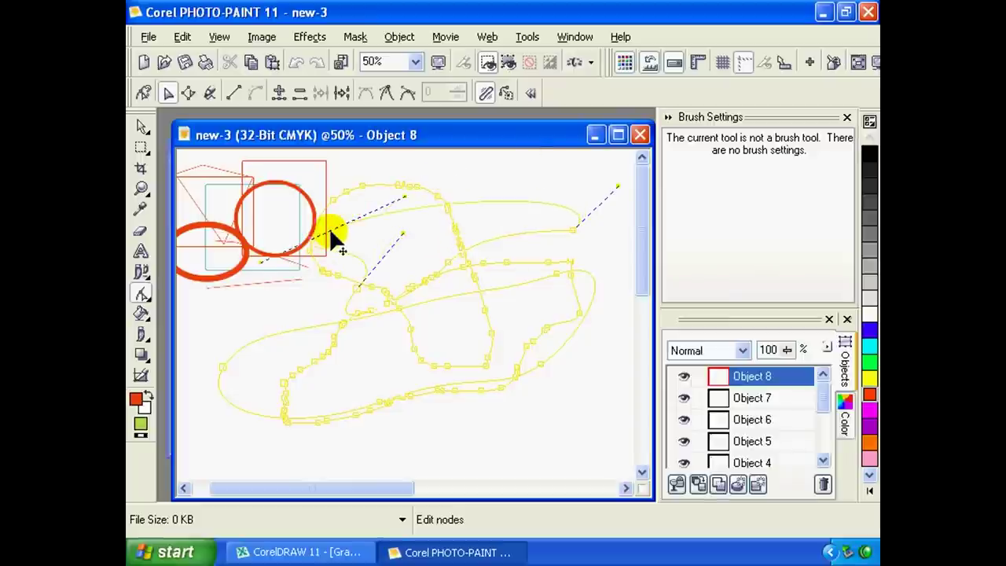
left_click(499, 93)
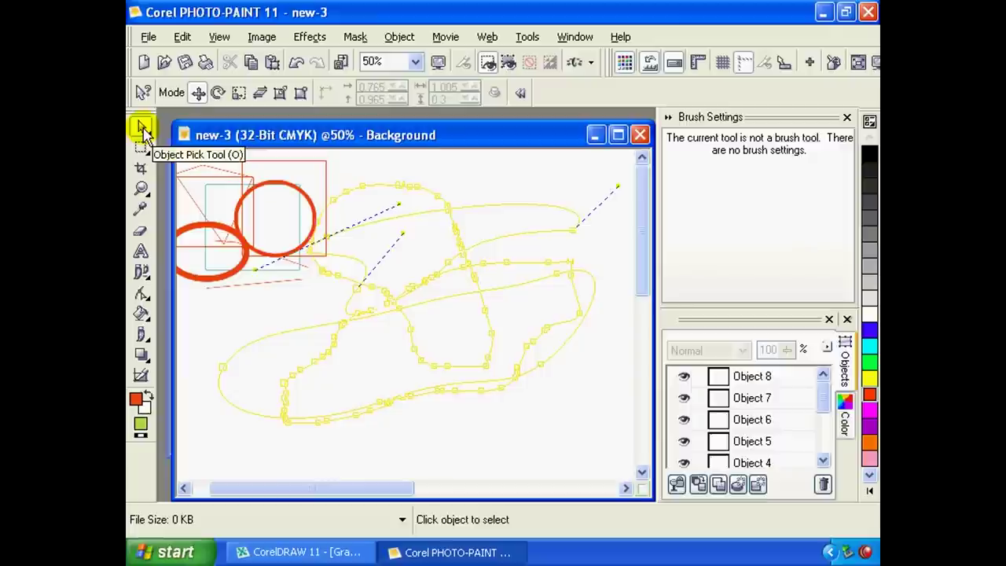
Move the smaller red circle, Object 5, down onto the yellow scribble.
left_click(144, 129)
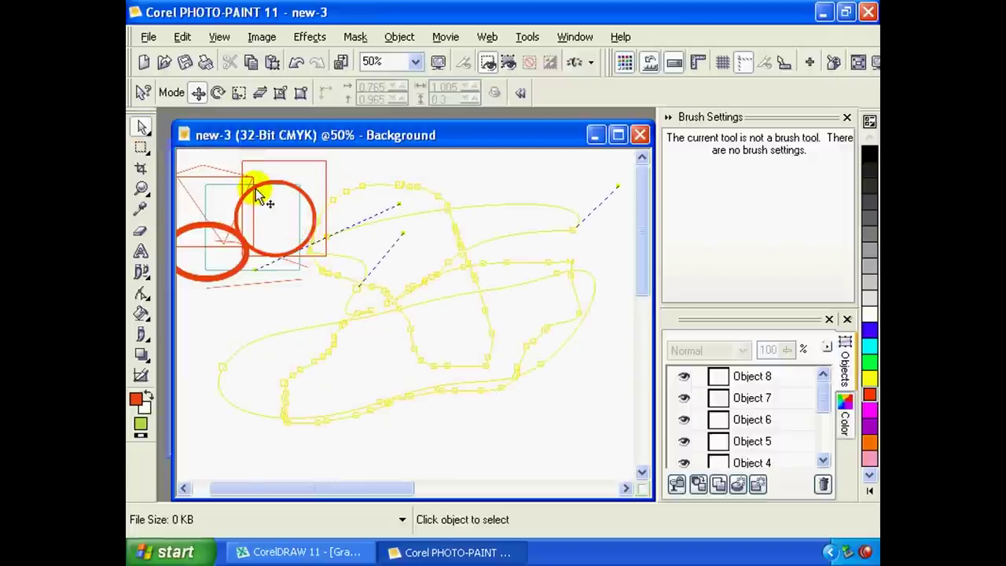
mouse_move(256, 189)
left_mouse_down()
mouse_move(381, 253)
mouse_move(281, 297)
left_mouse_up()
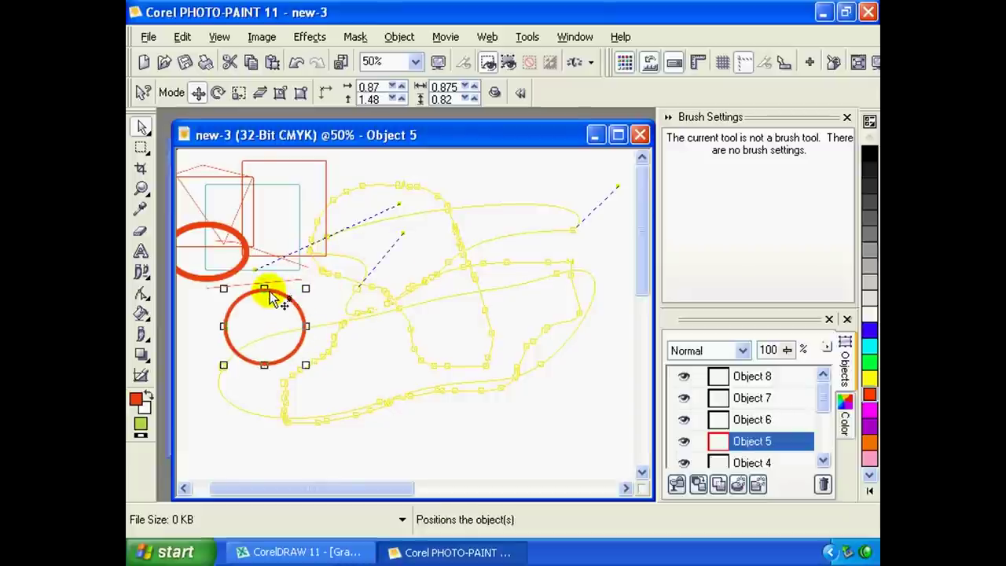
left_click_drag(279, 291, 310, 319)
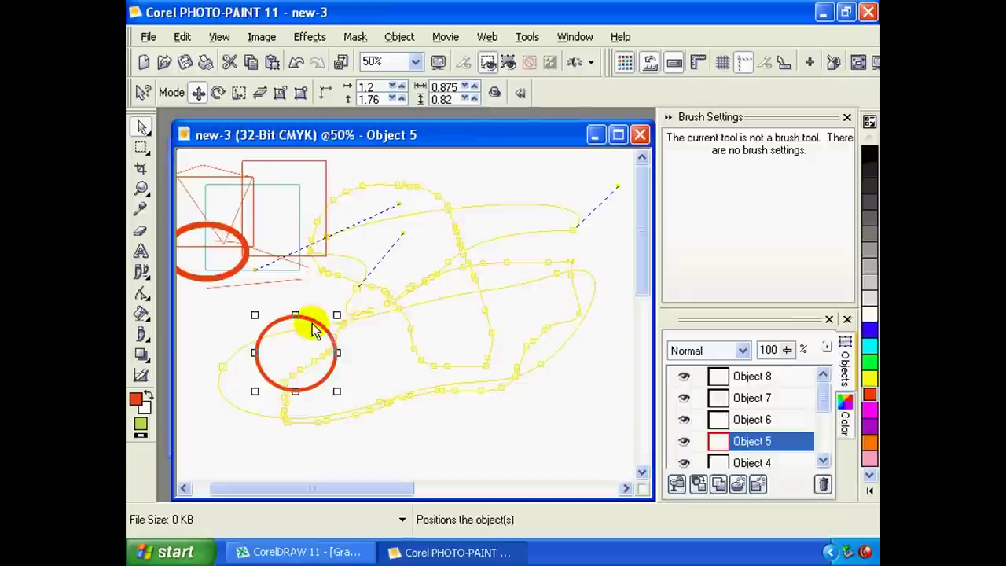
mouse_move(301, 329)
left_mouse_down()
mouse_move(332, 308)
mouse_move(320, 305)
left_mouse_up()
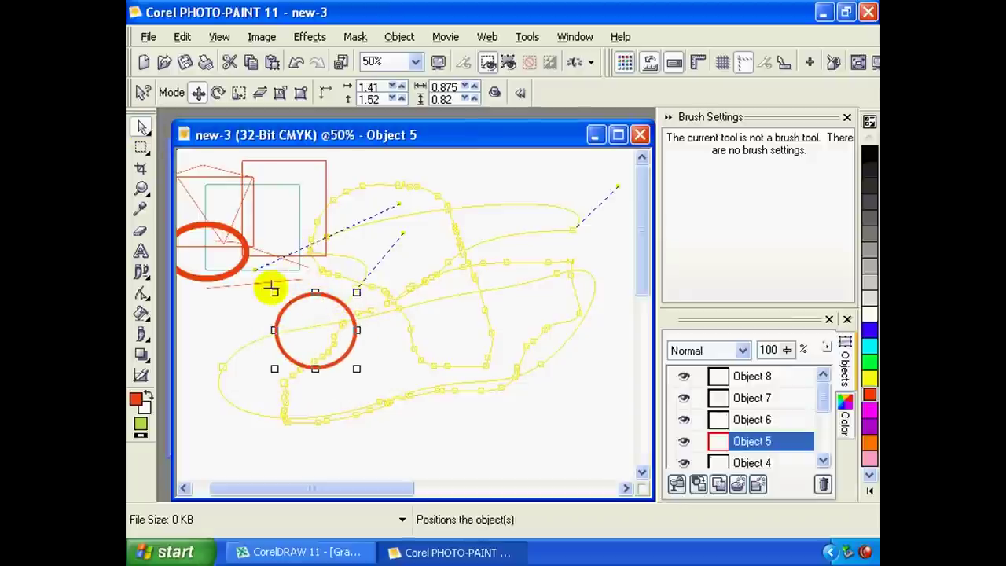
mouse_move(343, 314)
left_mouse_down()
mouse_move(313, 316)
mouse_move(479, 238)
mouse_move(331, 346)
left_mouse_up()
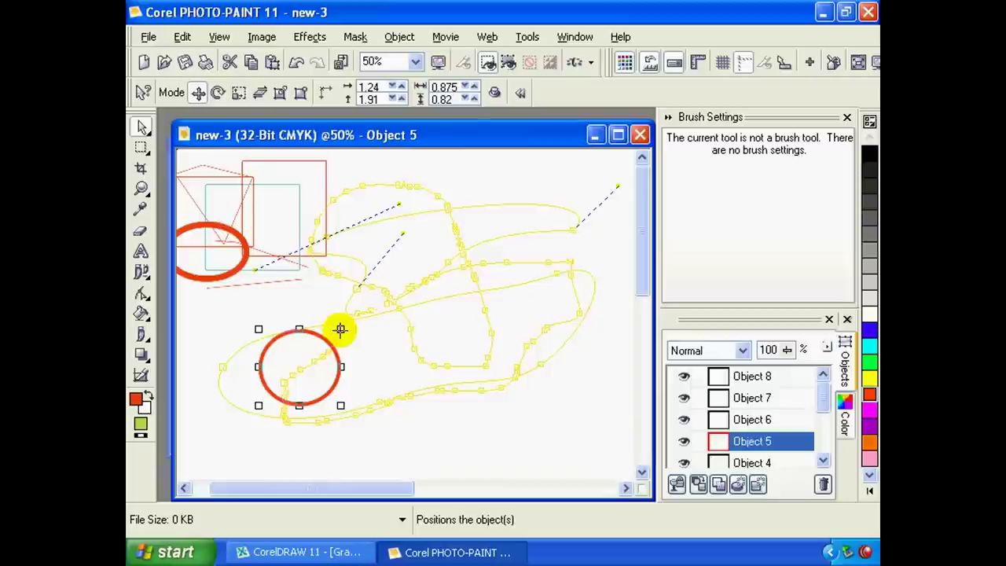
Enlarge the red circle from its corner to more than double its size.
left_click_drag(339, 329, 467, 203)
left_click_drag(427, 235, 400, 274)
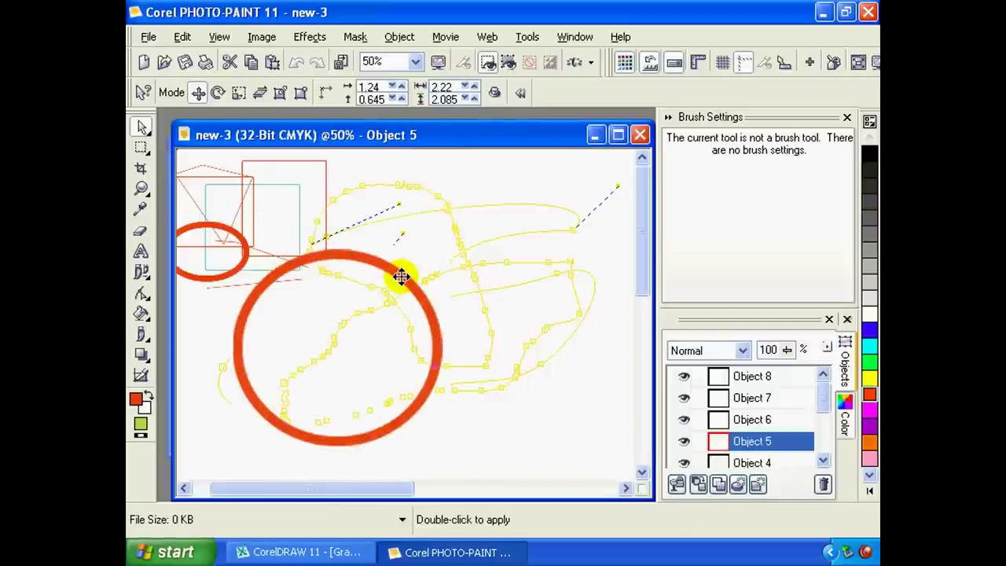
left_click(429, 321)
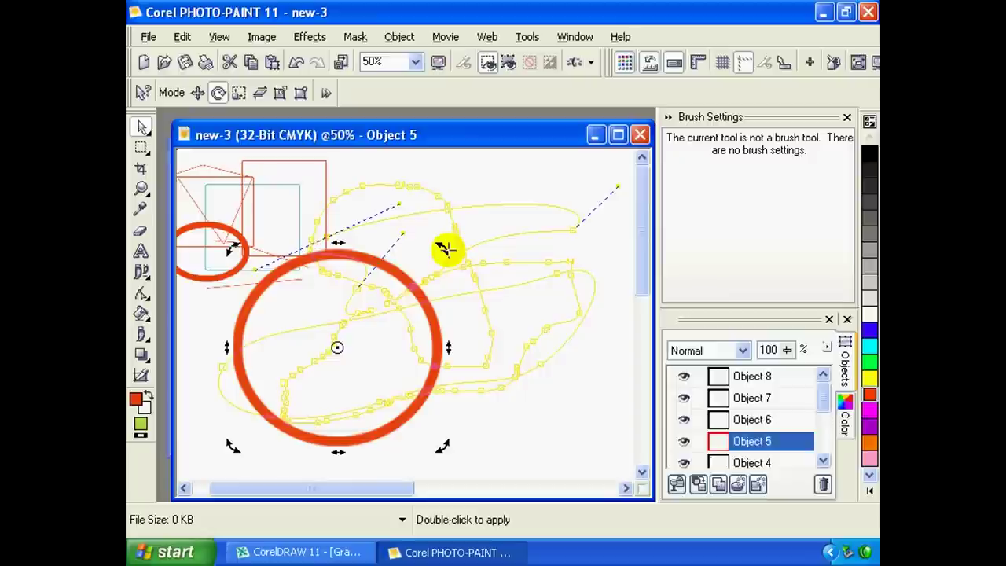
Skew Object 5 along its right side into a tilted diagonal ellipse.
left_click_drag(442, 249, 442, 385)
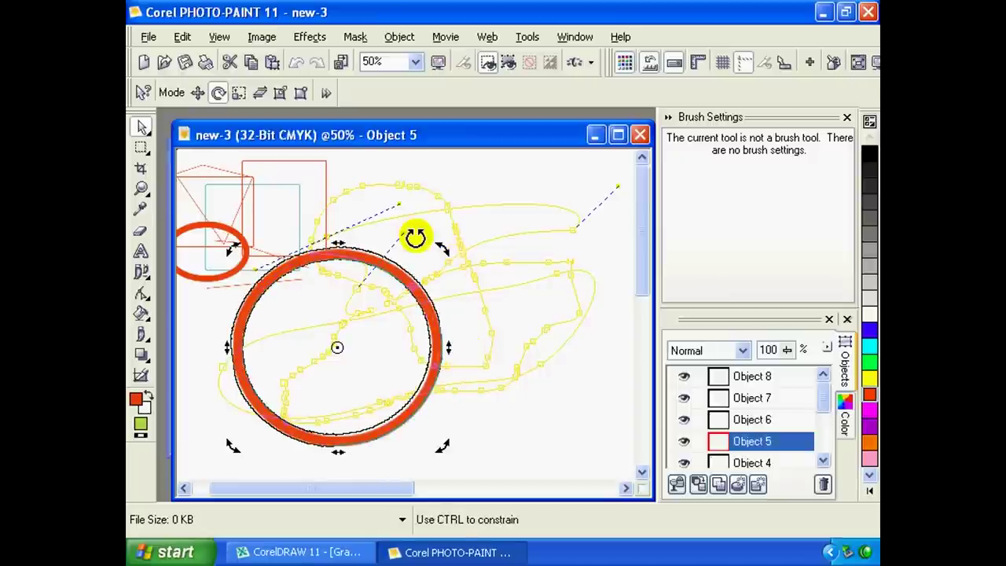
mouse_move(442, 385)
left_mouse_down()
mouse_move(330, 248)
mouse_move(467, 250)
left_mouse_up()
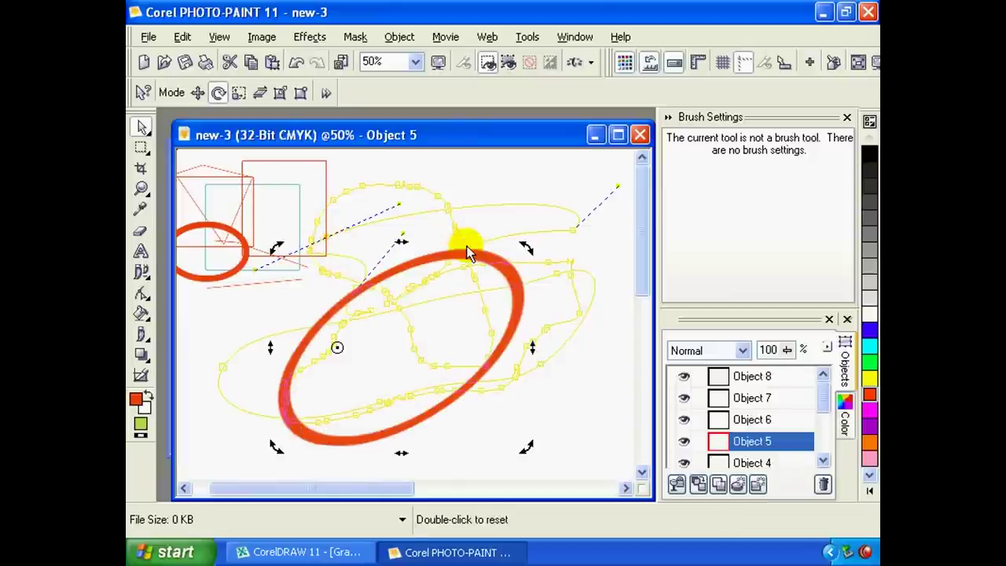
left_click(142, 127)
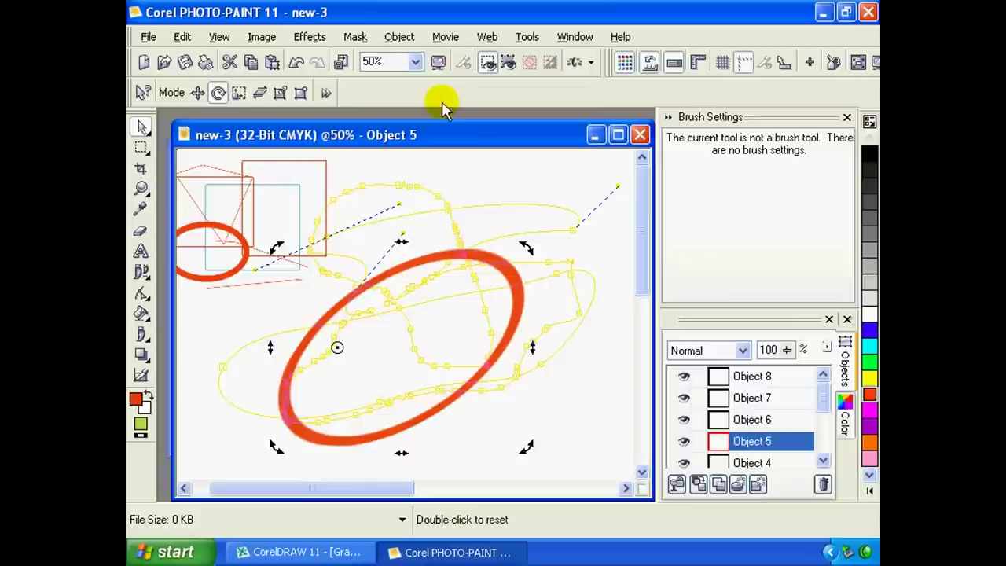
left_click(324, 94)
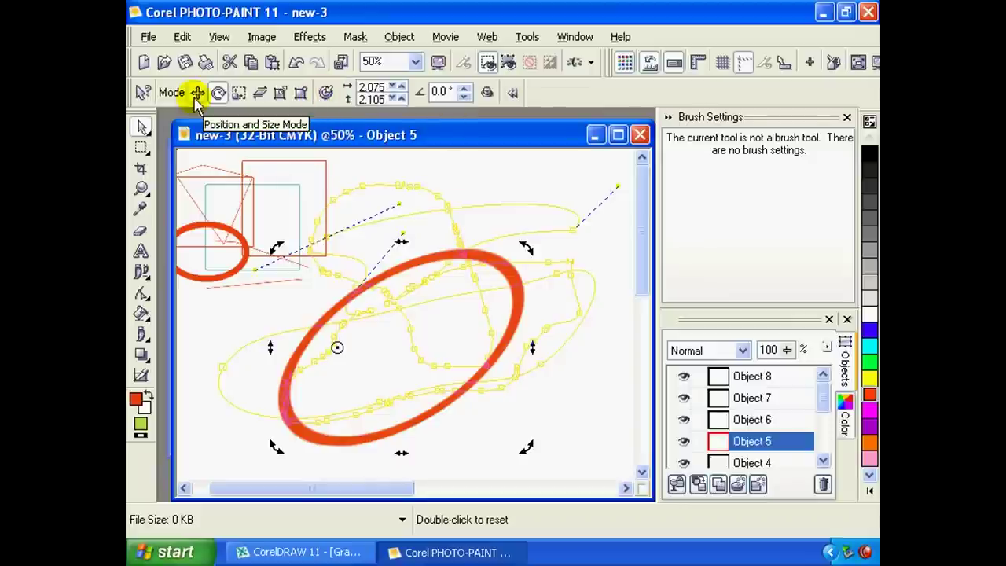
Cycle through the move, rotate, scale, skew, distort and perspective transform modes.
left_click(197, 92)
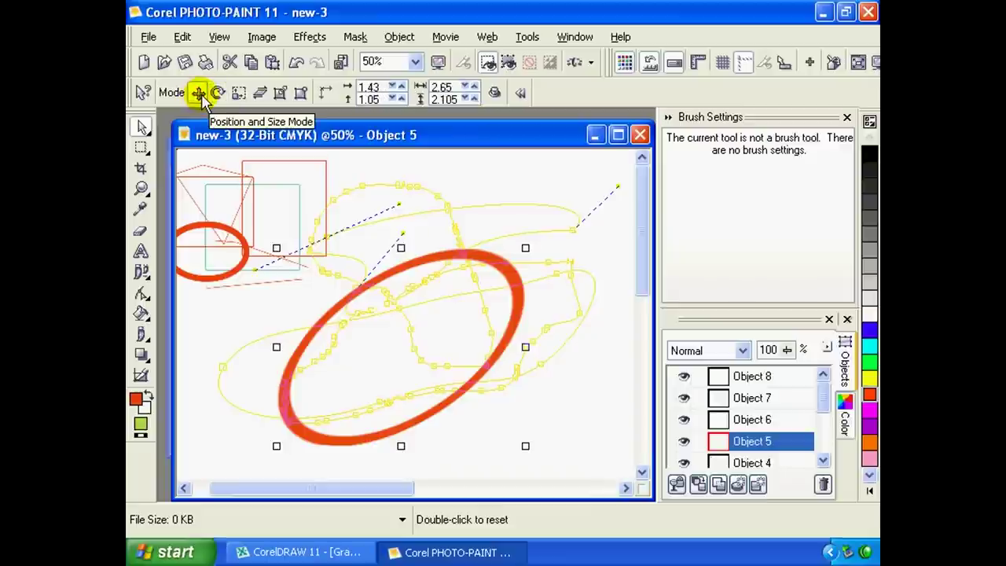
left_click(219, 94)
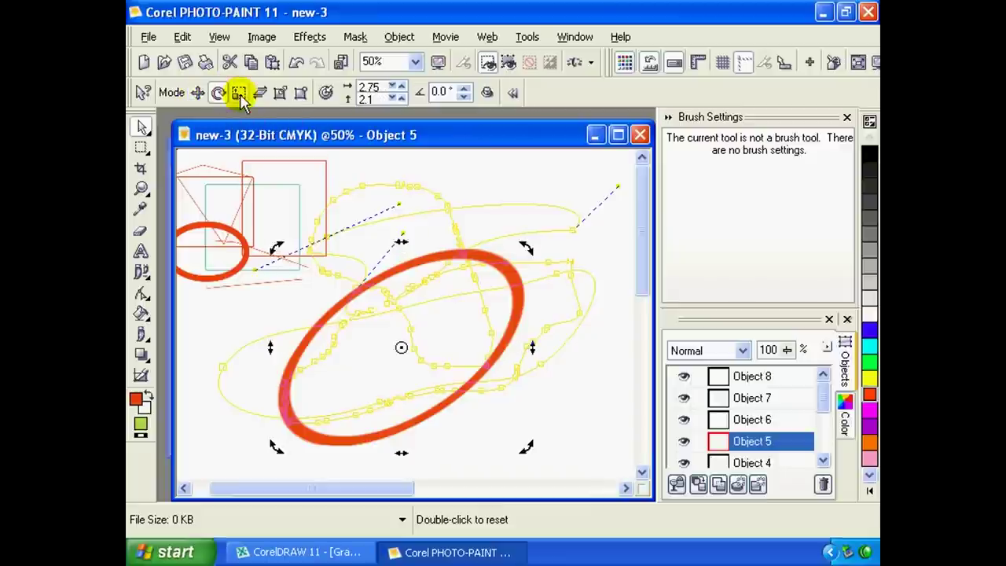
left_click(240, 93)
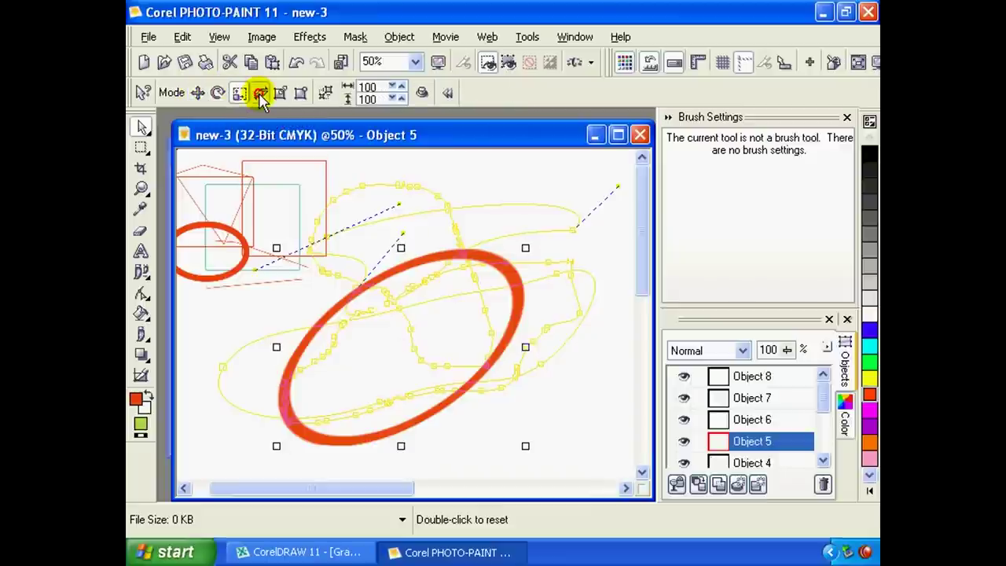
left_click(261, 93)
left_click(279, 94)
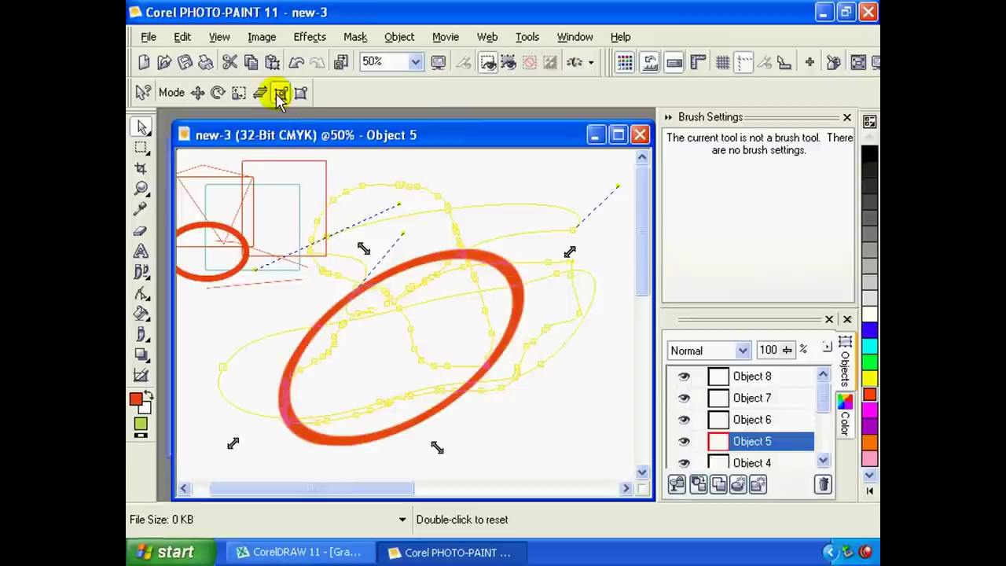
left_click(301, 94)
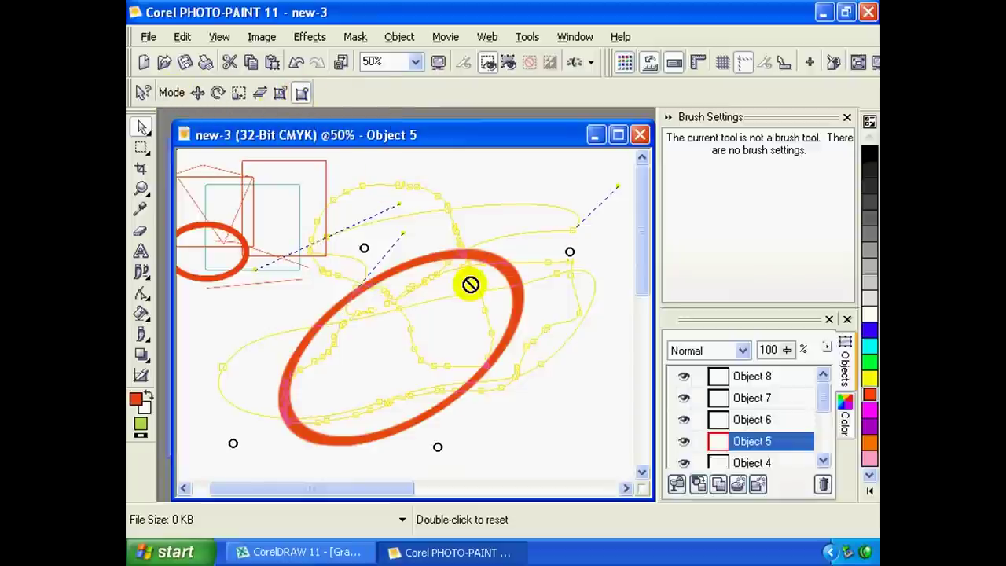
Drag the red ellipse down and left over the lower-left yellow paths.
left_click_drag(470, 285, 453, 234)
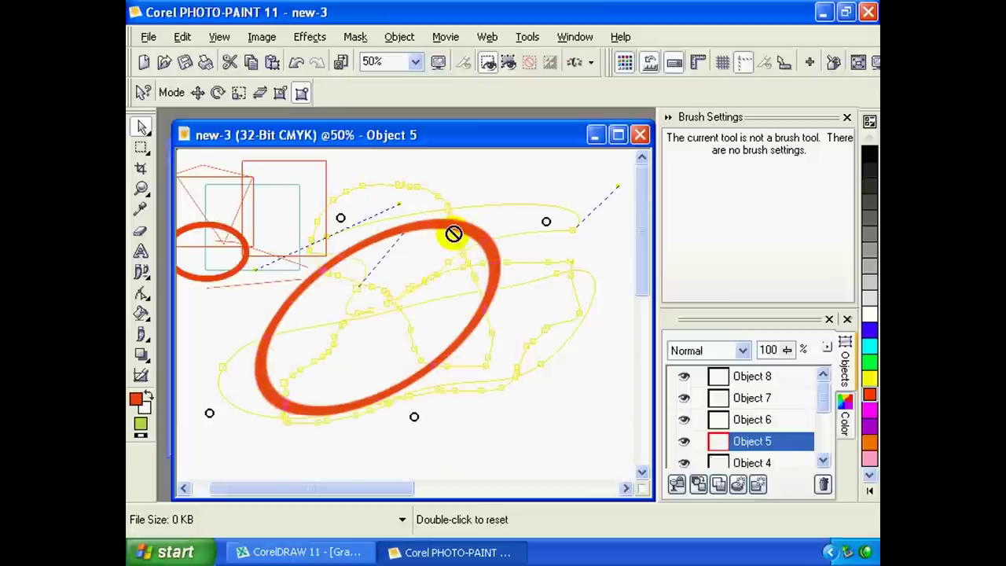
left_click_drag(453, 234, 467, 241)
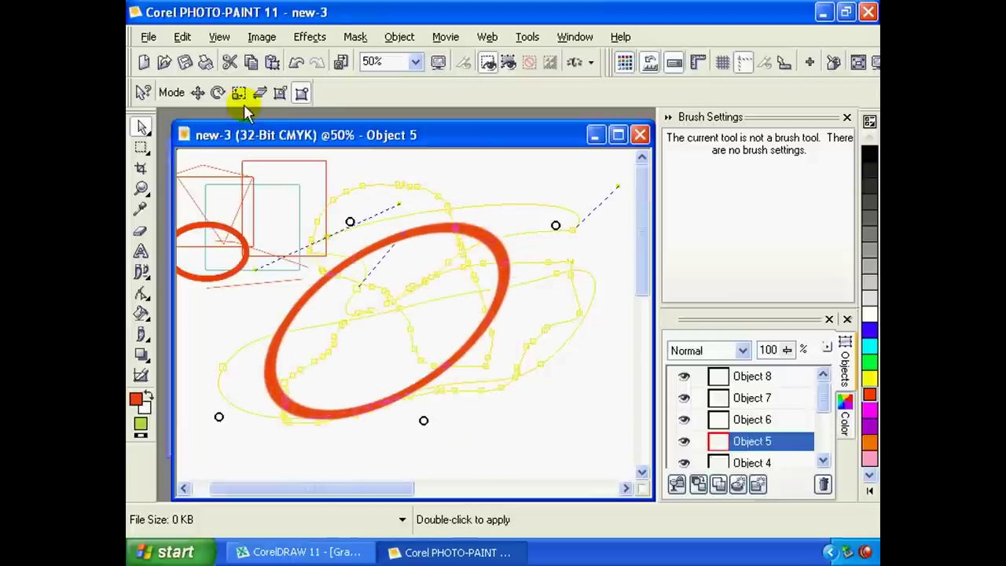
left_click(197, 92)
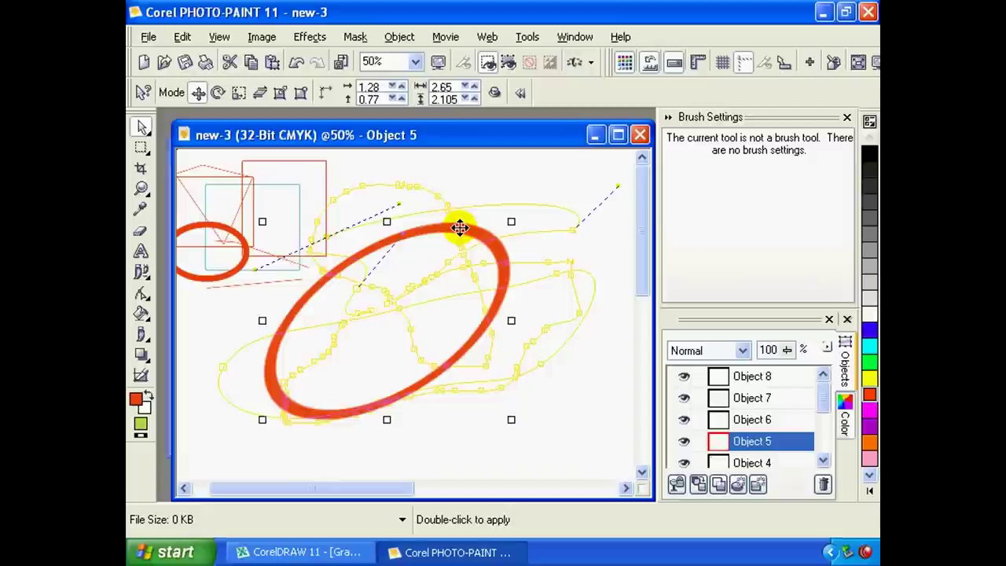
mouse_move(460, 227)
left_mouse_down()
mouse_move(449, 245)
mouse_move(394, 259)
mouse_move(422, 257)
left_mouse_up()
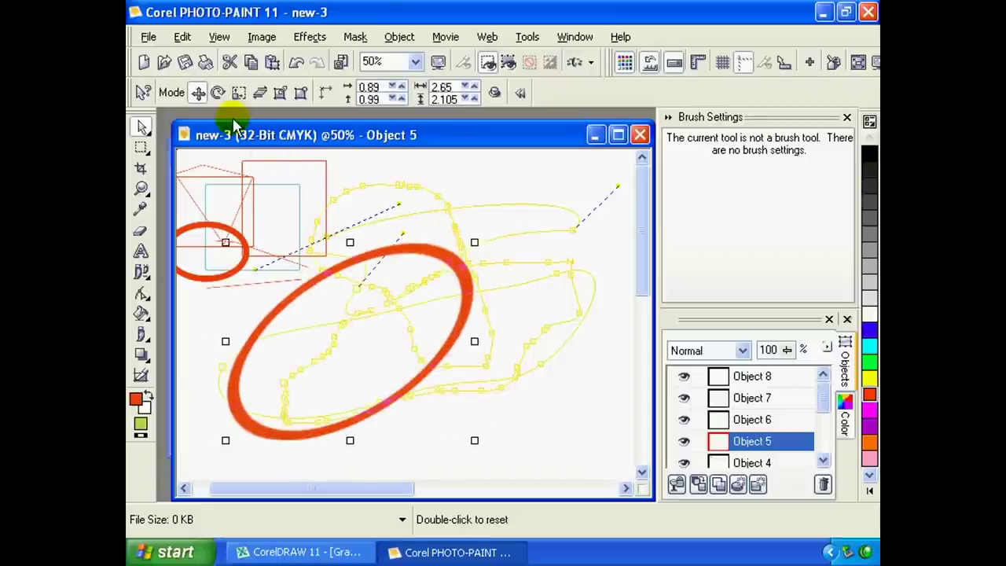
Rotate, scale and skew the red ellipse into a more upright shape.
left_click(218, 95)
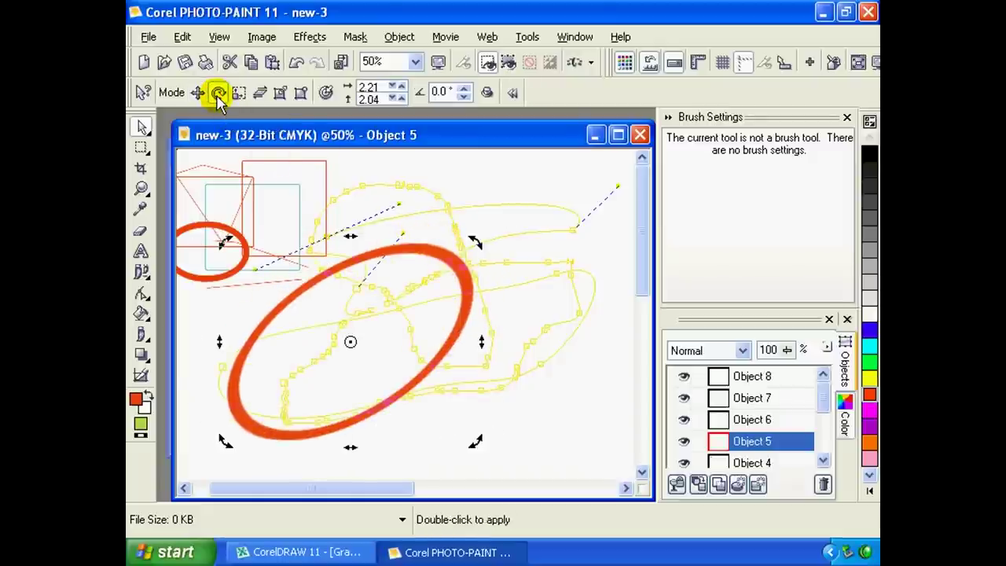
left_click_drag(433, 258, 445, 254)
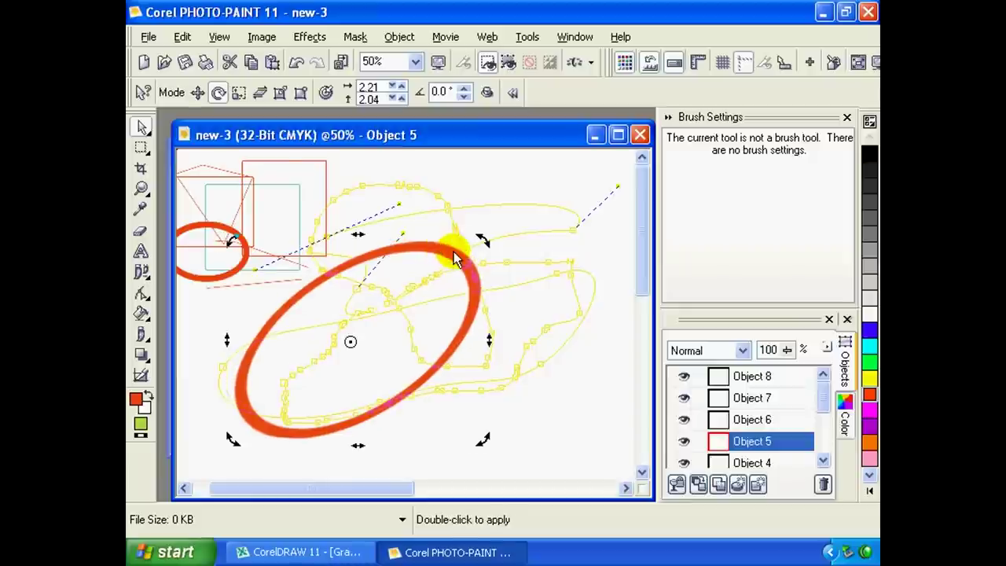
left_click(242, 93)
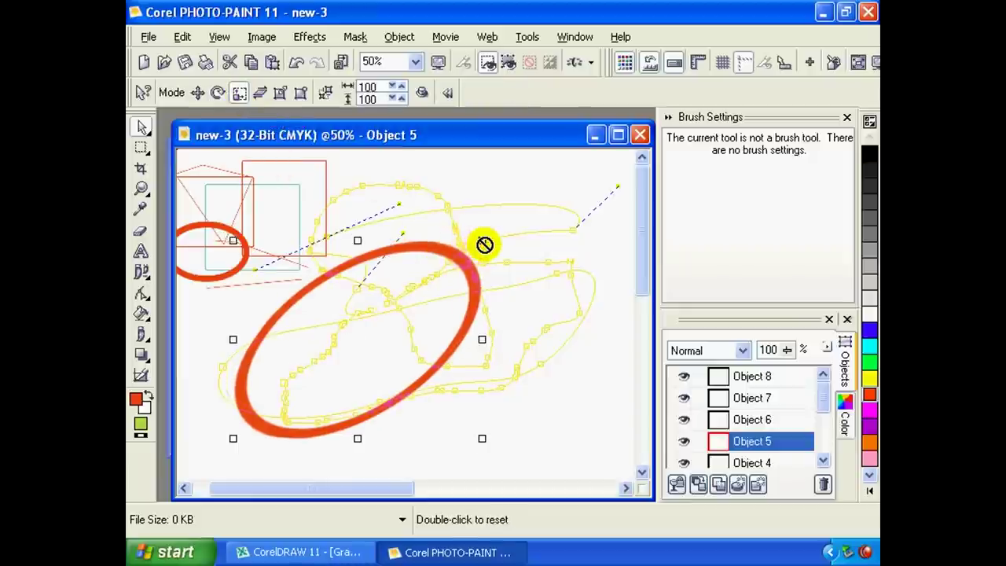
left_click_drag(462, 256, 480, 254)
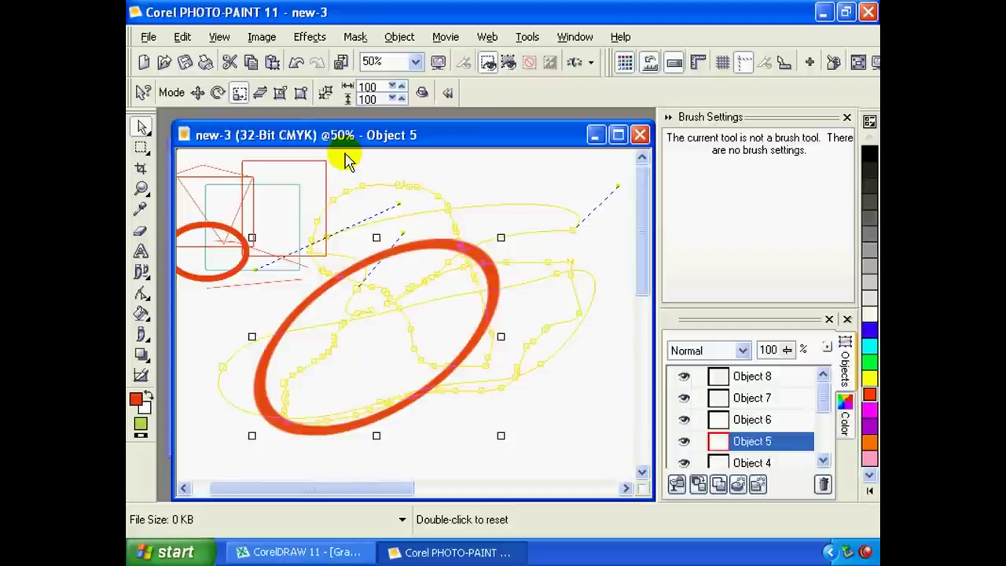
left_click(260, 93)
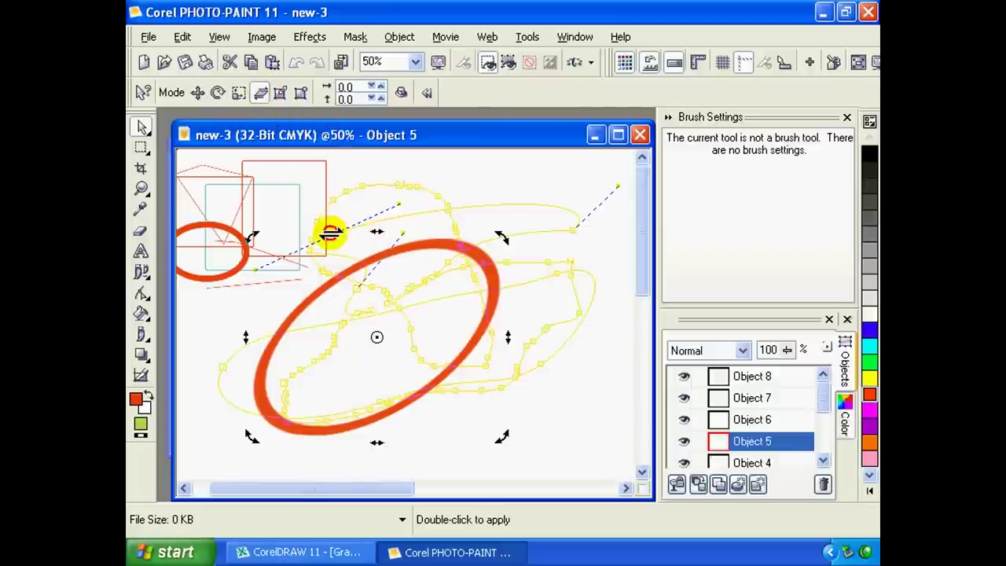
left_click_drag(378, 232, 346, 232)
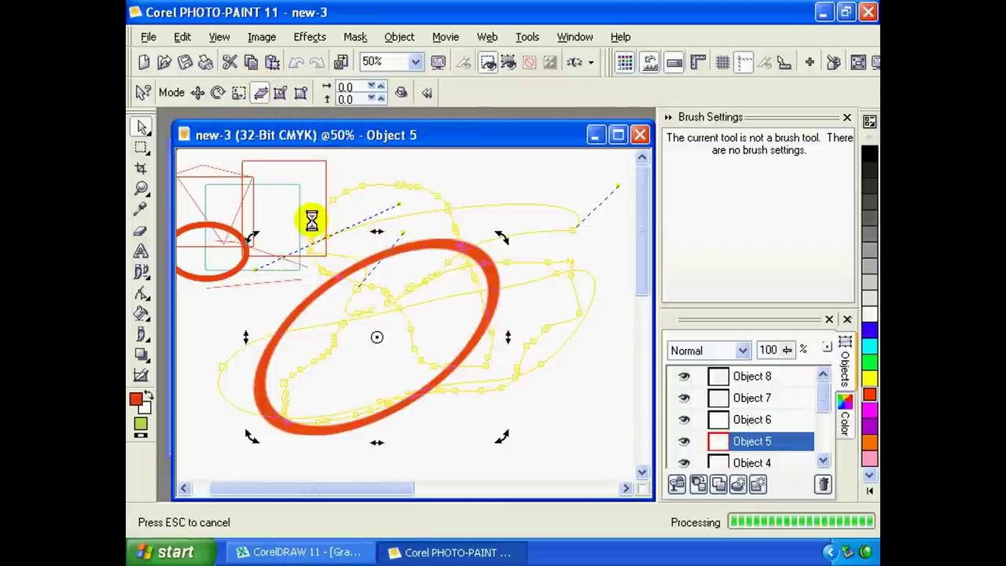
Distort and apply perspective to the ellipse, tapering it into a tilted ring.
left_click(280, 93)
mouse_move(414, 223)
left_mouse_down()
mouse_move(443, 247)
mouse_move(298, 331)
left_mouse_up()
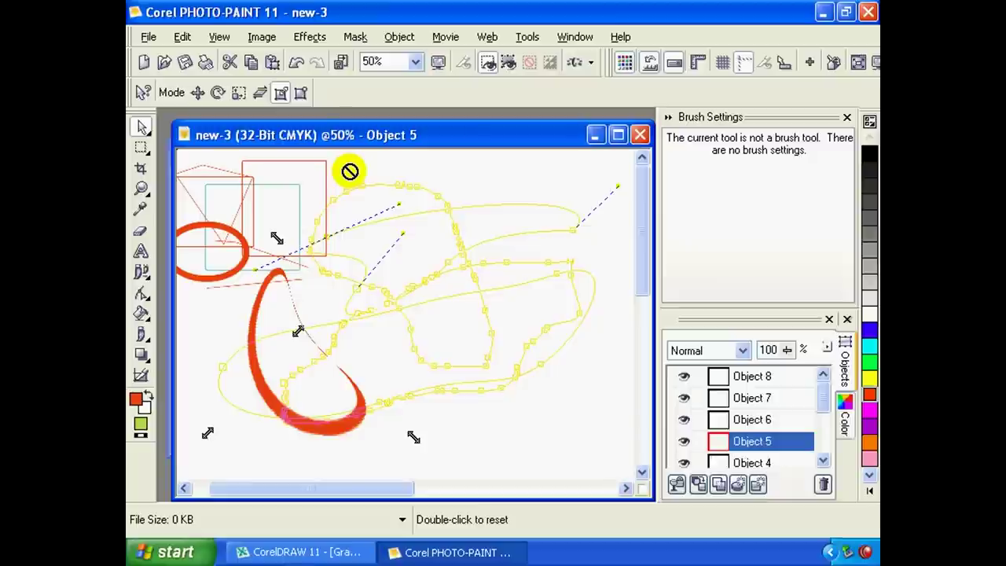
left_click(300, 92)
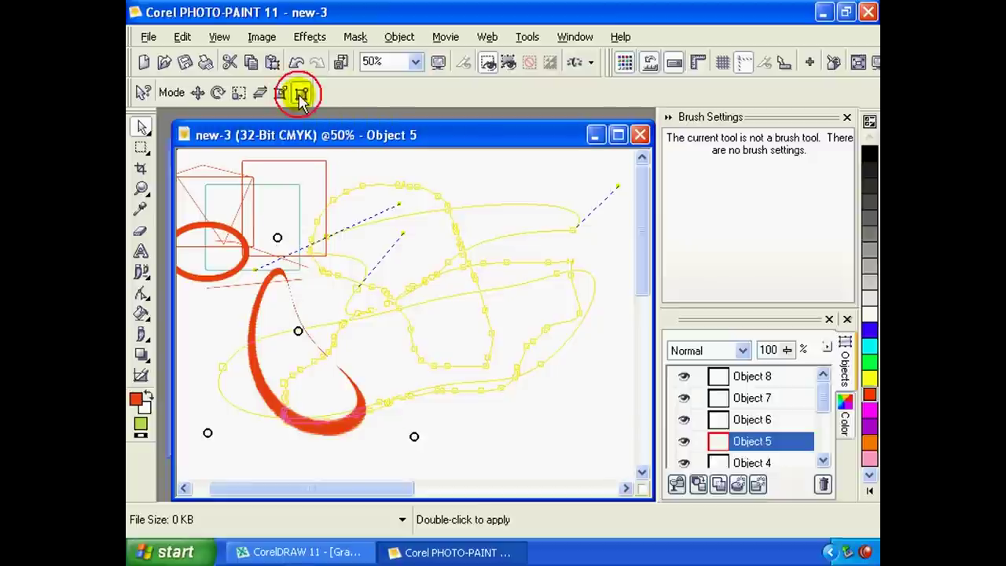
left_click_drag(277, 237, 464, 187)
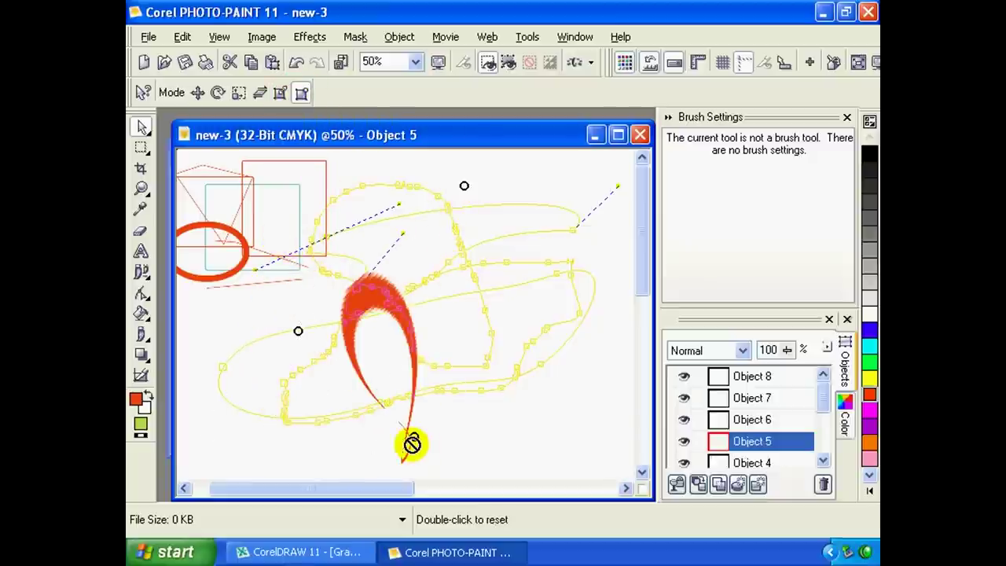
mouse_move(412, 435)
left_mouse_down()
mouse_move(485, 392)
mouse_move(321, 451)
mouse_move(369, 429)
left_mouse_up()
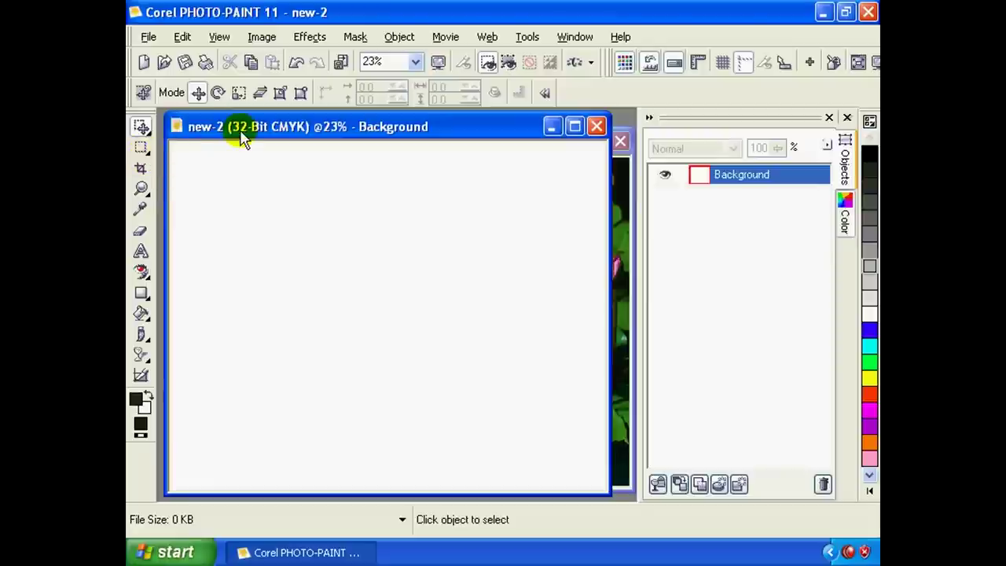
Move the new-2 window aside and make the Water lilies photo the active image.
mouse_move(240, 126)
left_mouse_down()
mouse_move(242, 148)
mouse_move(233, 140)
mouse_move(289, 142)
left_mouse_up()
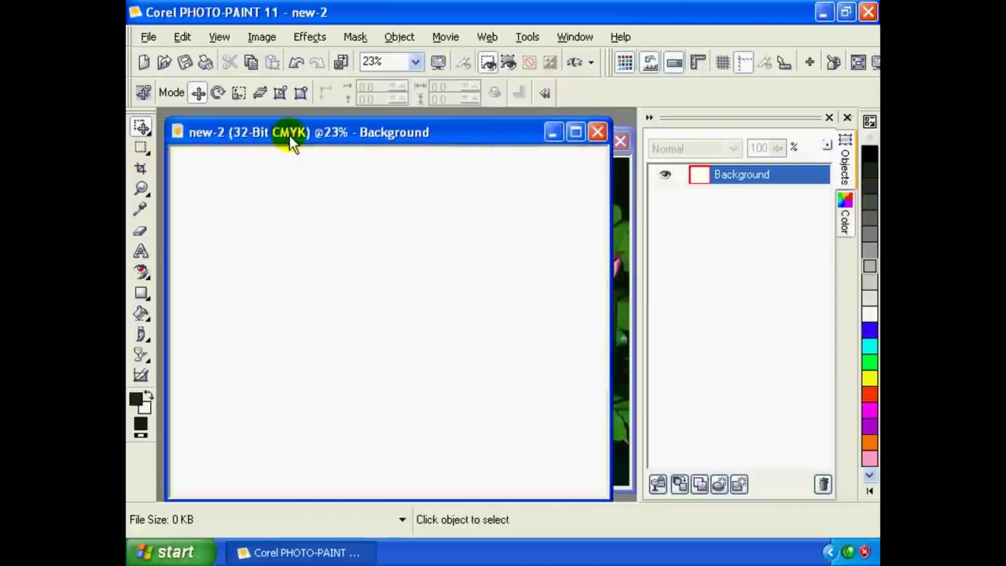
mouse_move(444, 147)
left_mouse_down()
mouse_move(434, 144)
mouse_move(447, 138)
left_mouse_up()
left_click(621, 275)
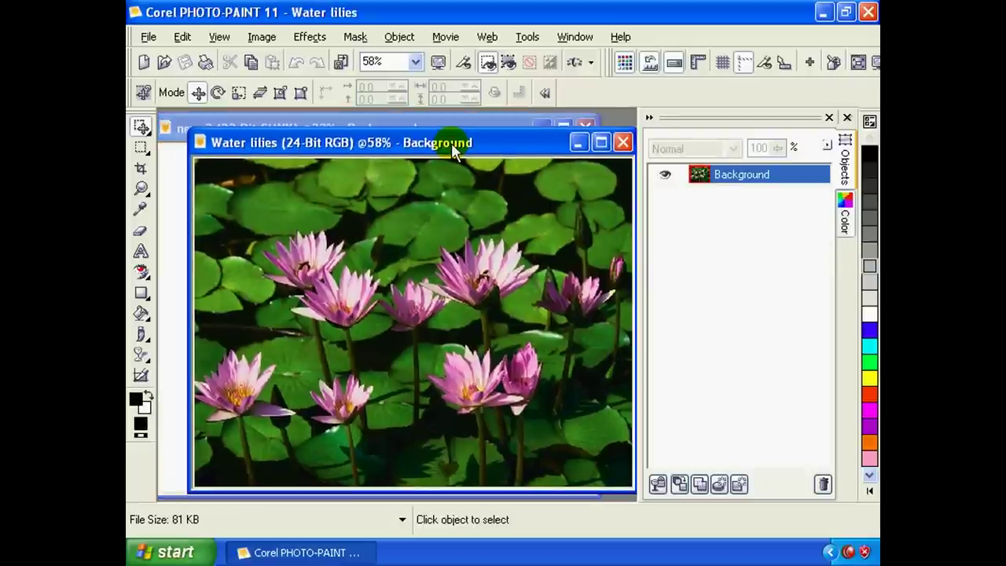
Choose the Rectangle Mask Tool from the toolbox's mask flyout.
left_click(145, 151)
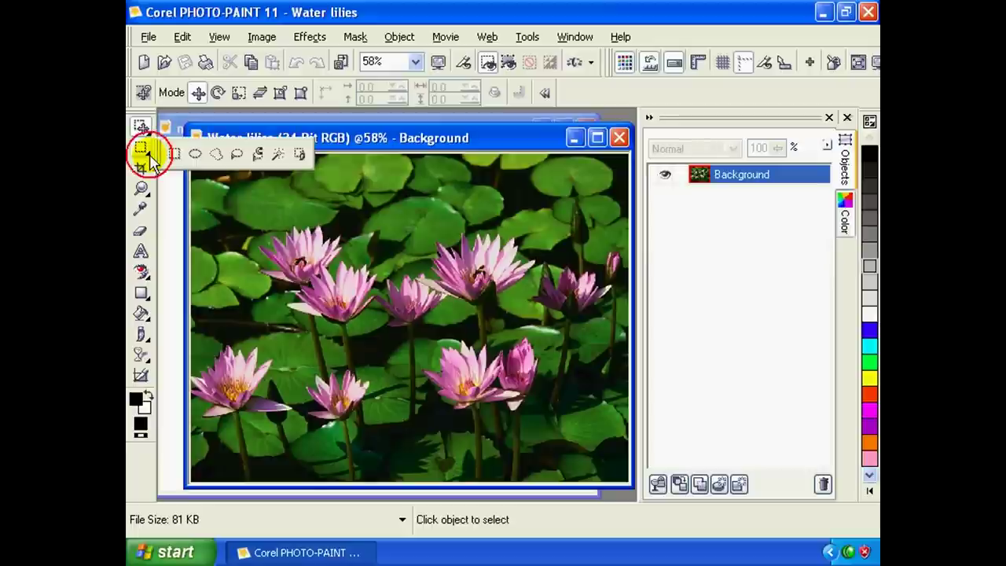
left_click(215, 202)
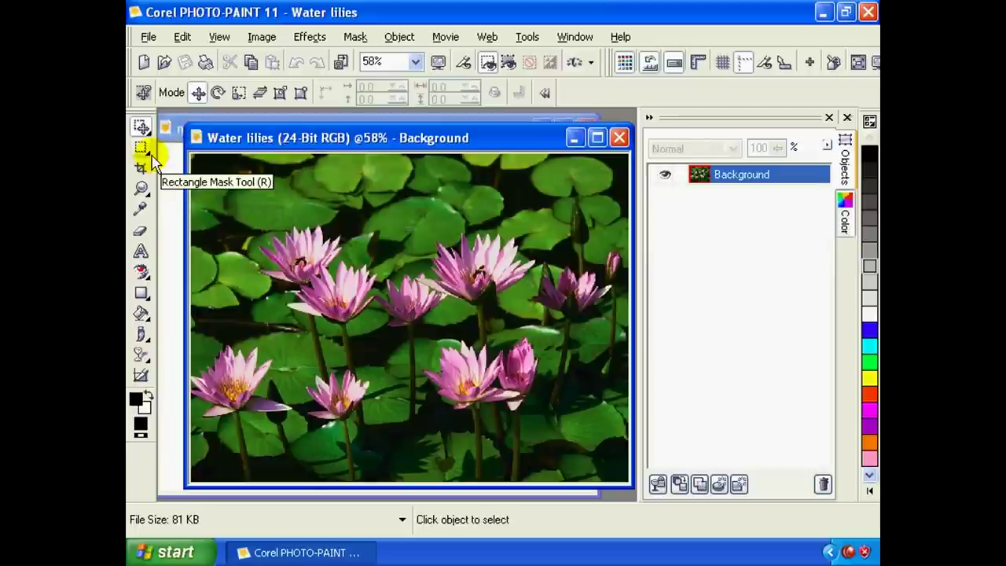
left_click(149, 152)
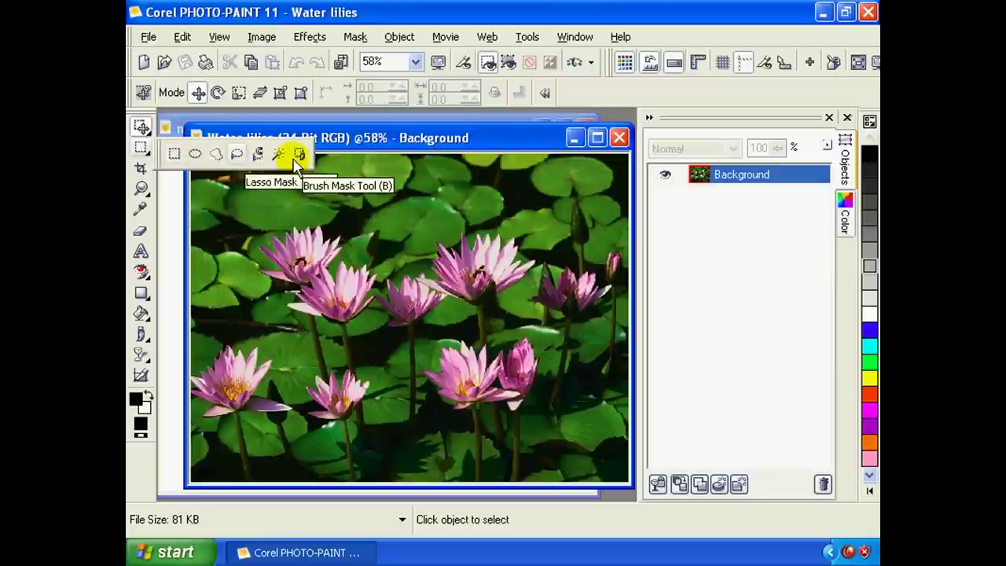
left_click(174, 161)
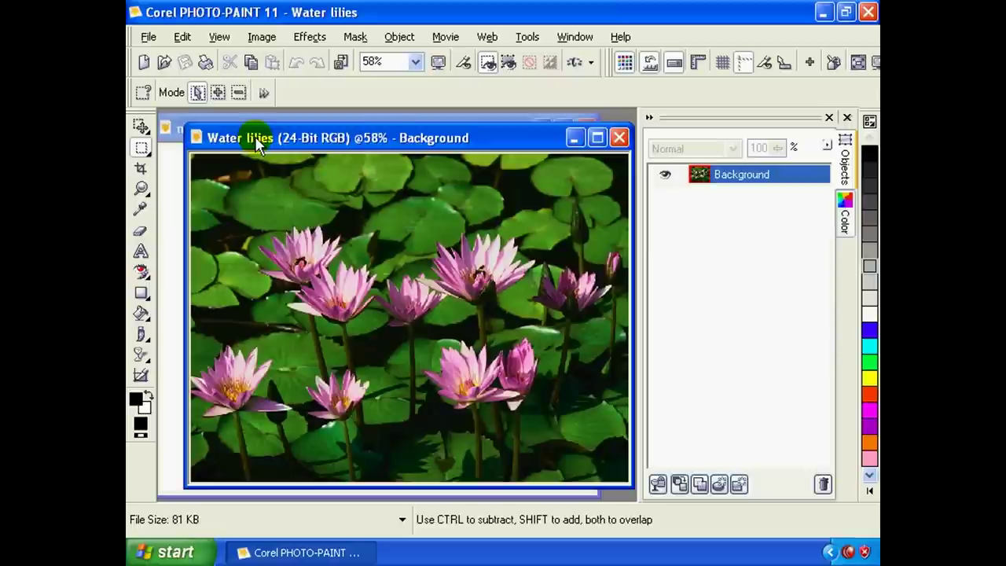
Draw a rectangle mask over the upper-left lilies and Delete its contents to white.
mouse_move(239, 135)
left_mouse_down()
mouse_move(258, 143)
mouse_move(248, 134)
mouse_move(221, 146)
left_mouse_up()
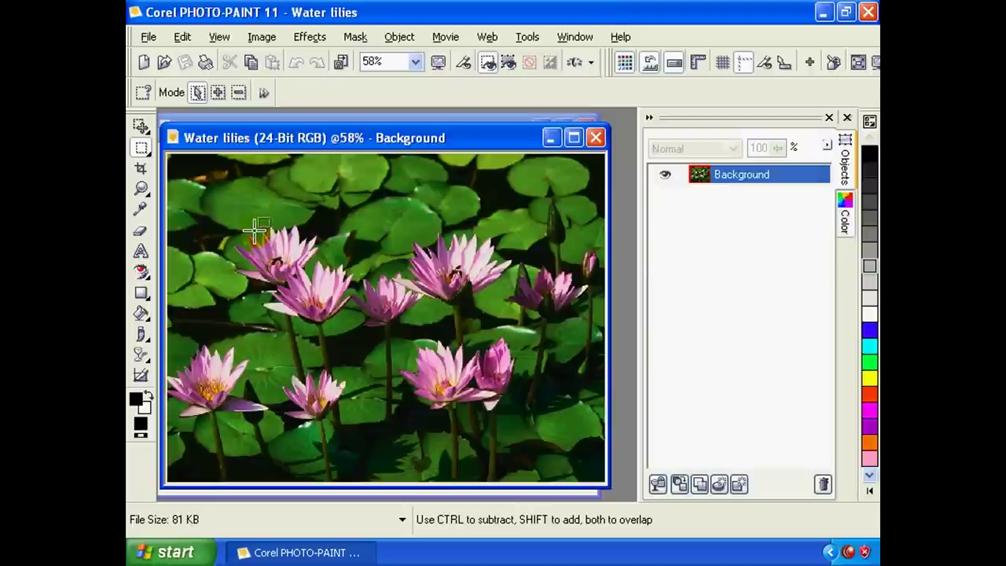
left_click_drag(257, 213, 442, 393)
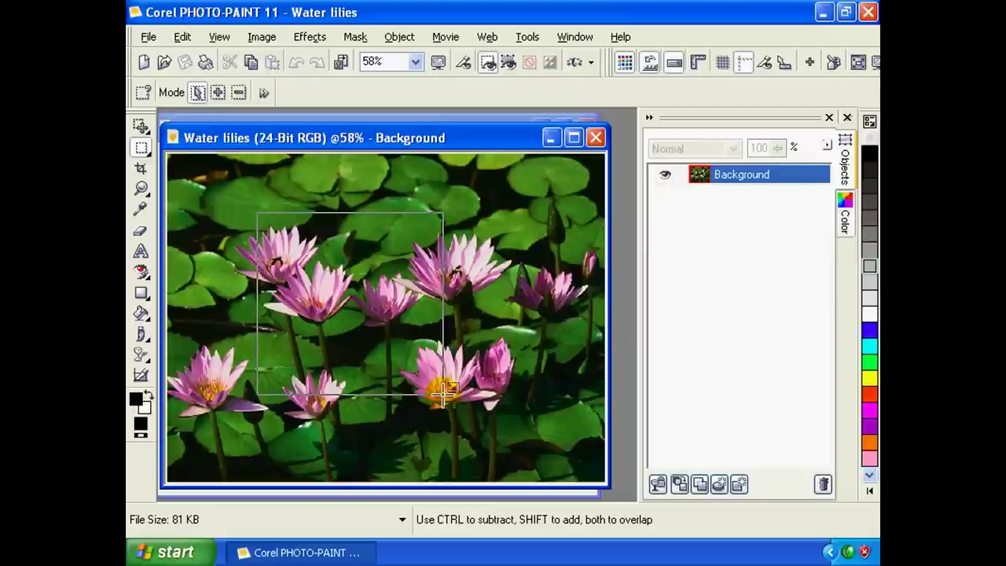
left_click_drag(442, 393, 431, 395)
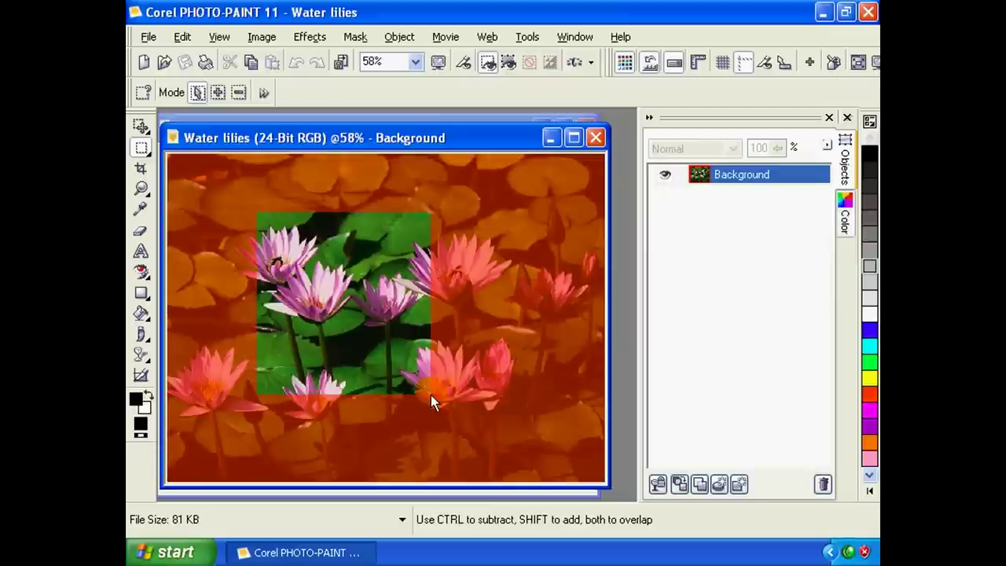
left_click(408, 289)
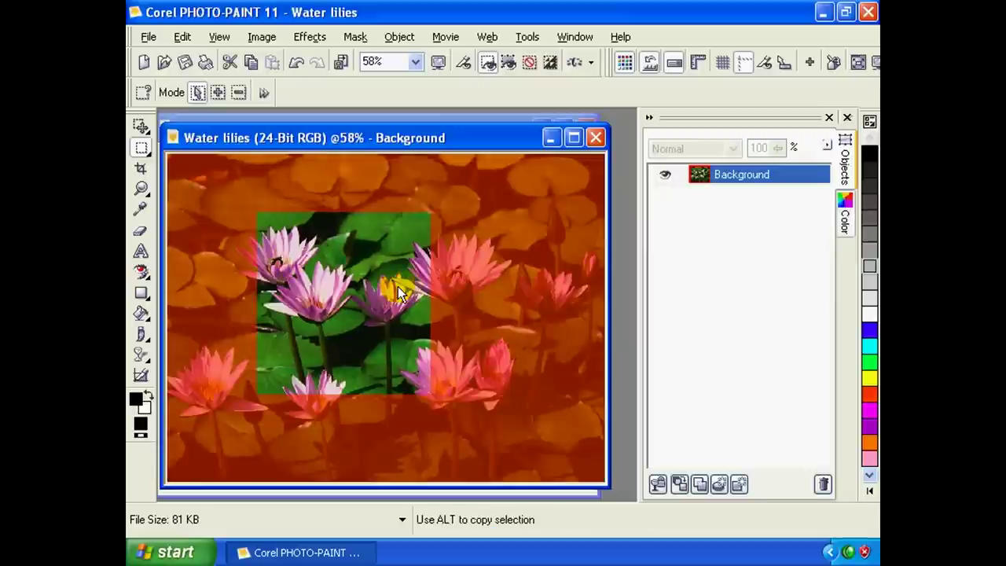
left_click(303, 248)
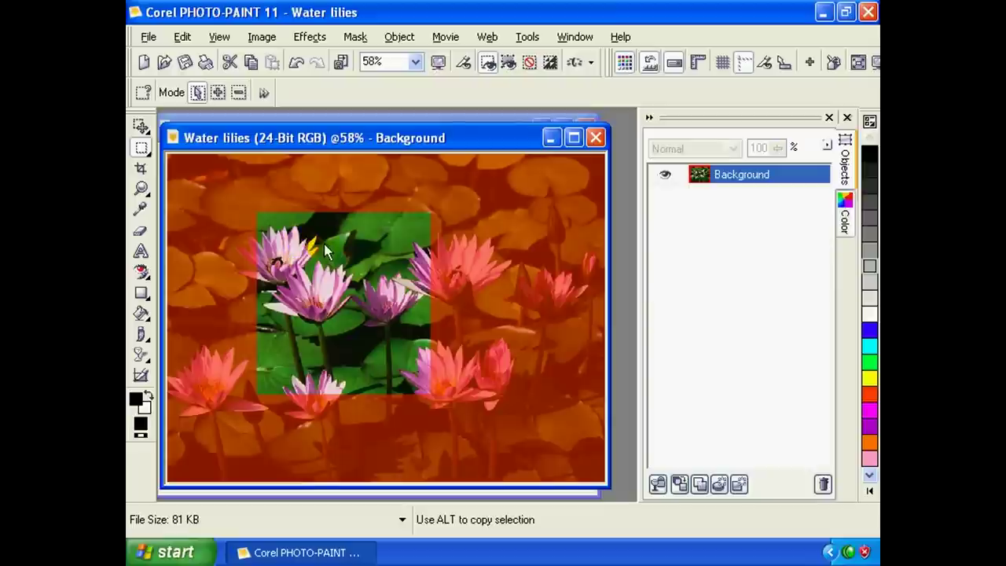
left_click(344, 277)
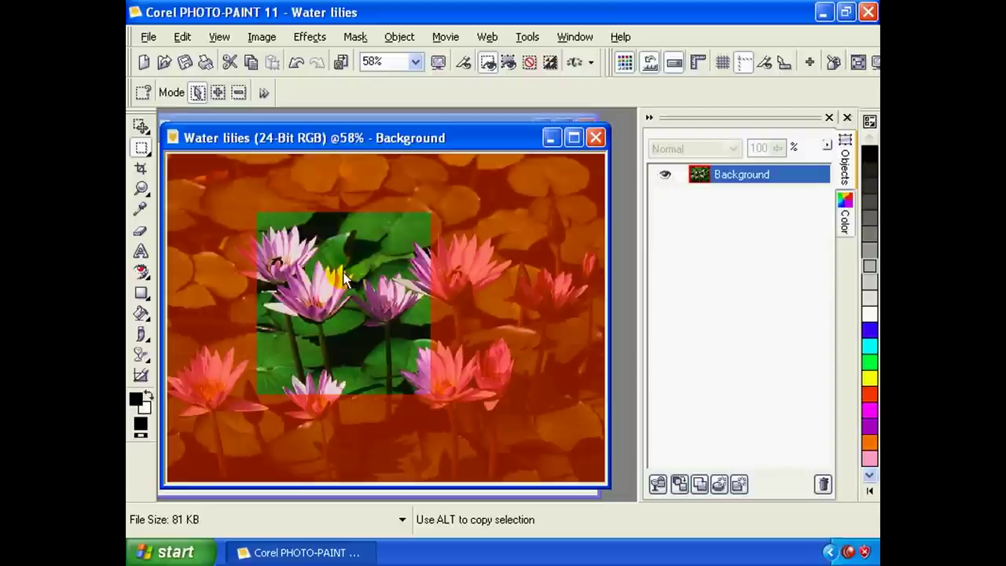
key("Delete")
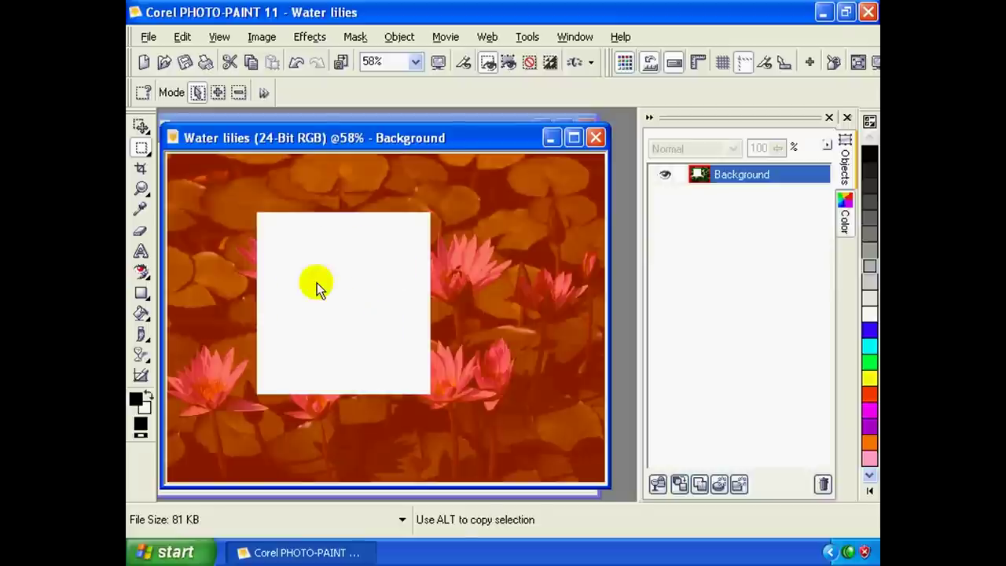
left_click(355, 37)
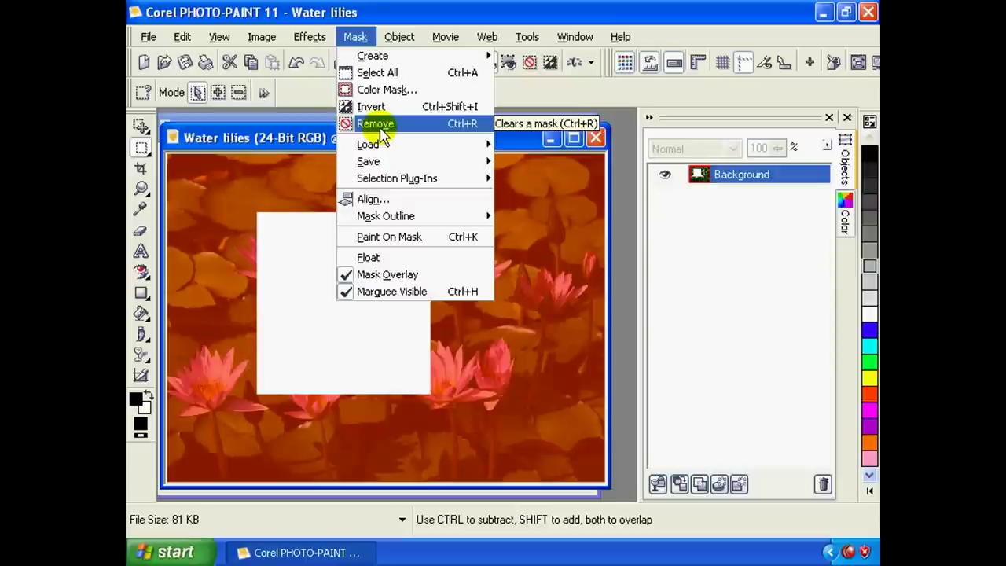
Remove the mask, then undo so the lilies and the rectangular mask return.
left_click(376, 125)
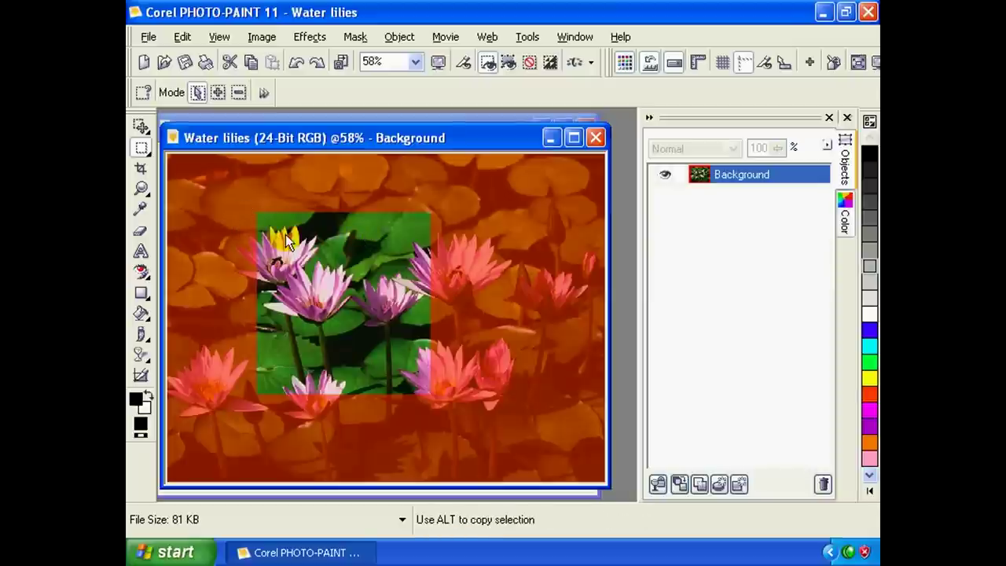
left_click(150, 132)
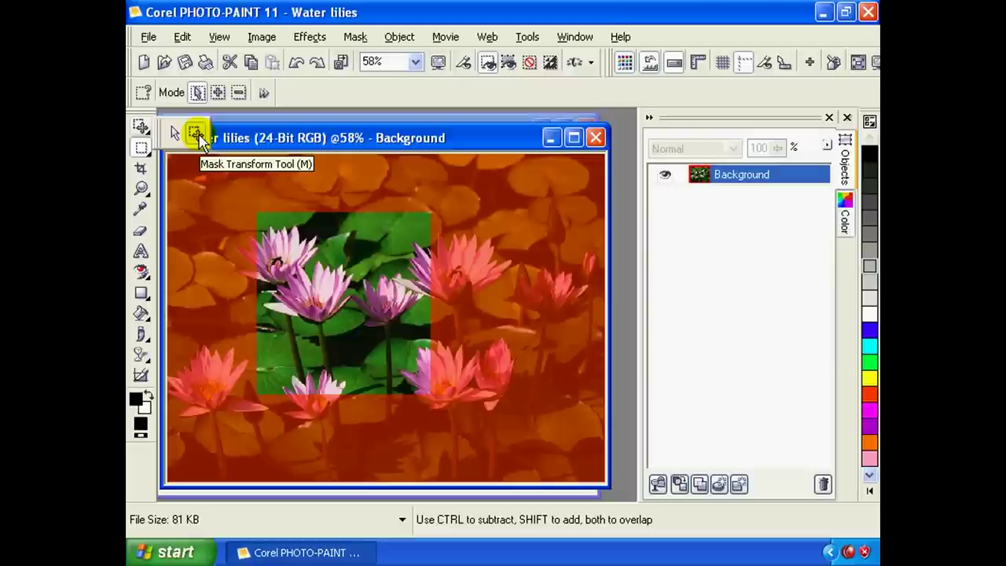
Reposition the rectangular mask over the central lilies.
left_click(196, 135)
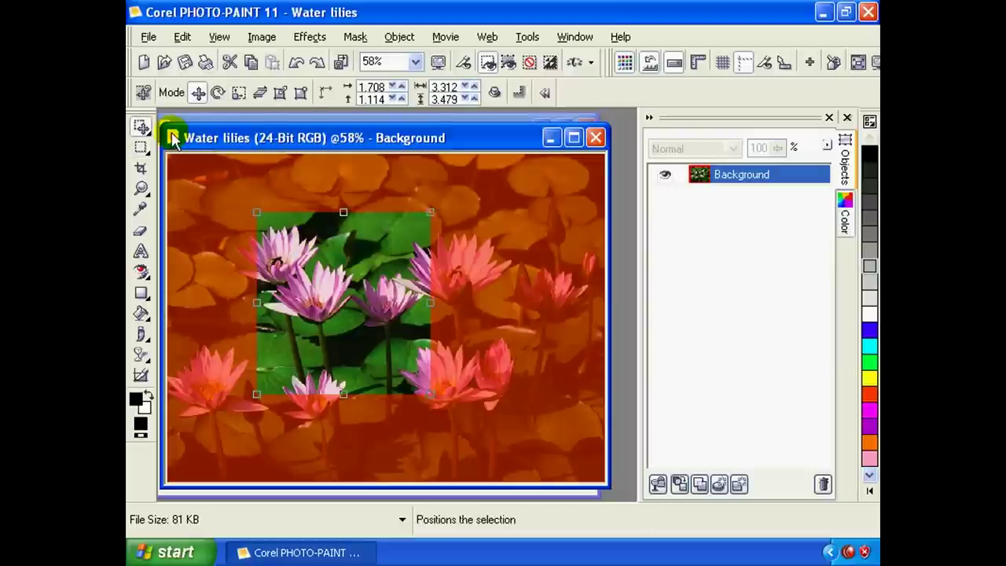
left_click_drag(389, 288, 402, 297)
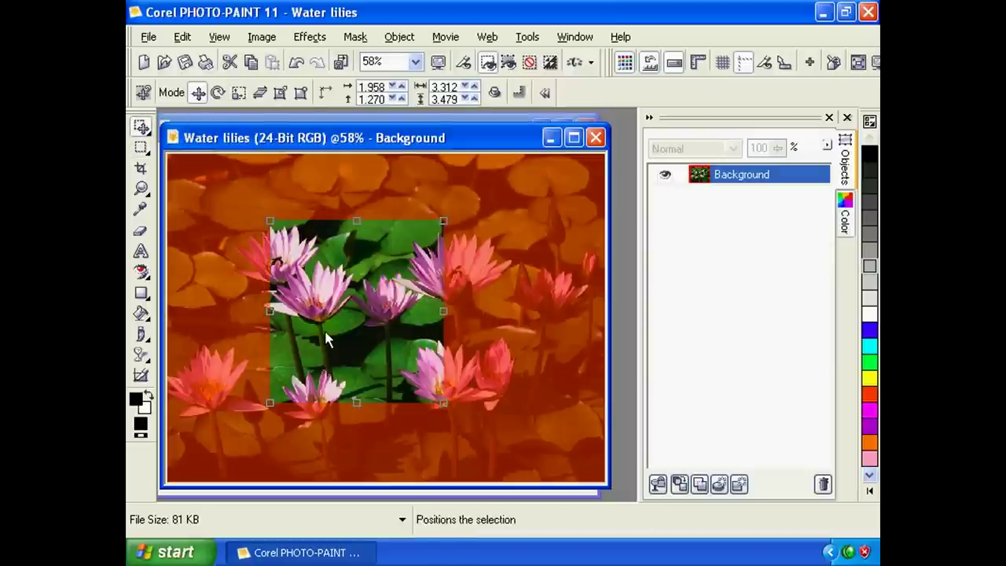
left_click_drag(325, 337, 306, 329)
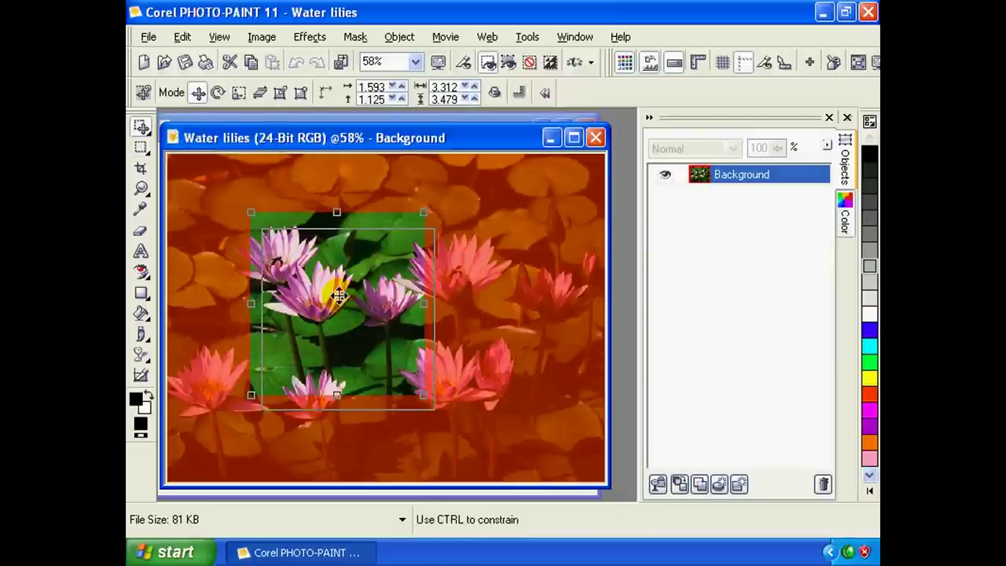
mouse_move(352, 300)
left_mouse_down()
mouse_move(315, 292)
mouse_move(324, 276)
mouse_move(324, 308)
mouse_move(463, 291)
mouse_move(314, 277)
mouse_move(397, 290)
left_mouse_up()
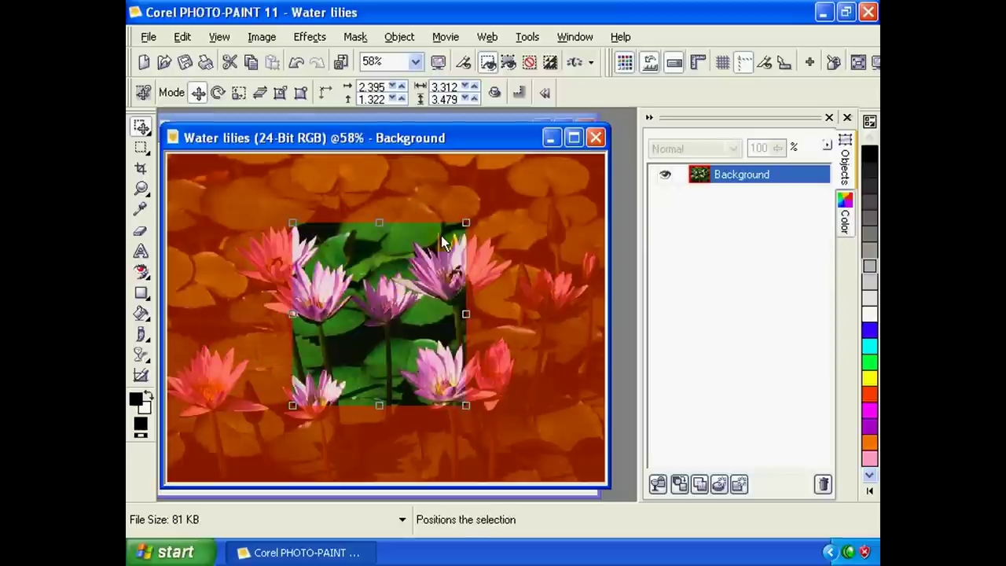
Rotate the rectangular mask about 14° clockwise and apply the rotation.
left_click(389, 283)
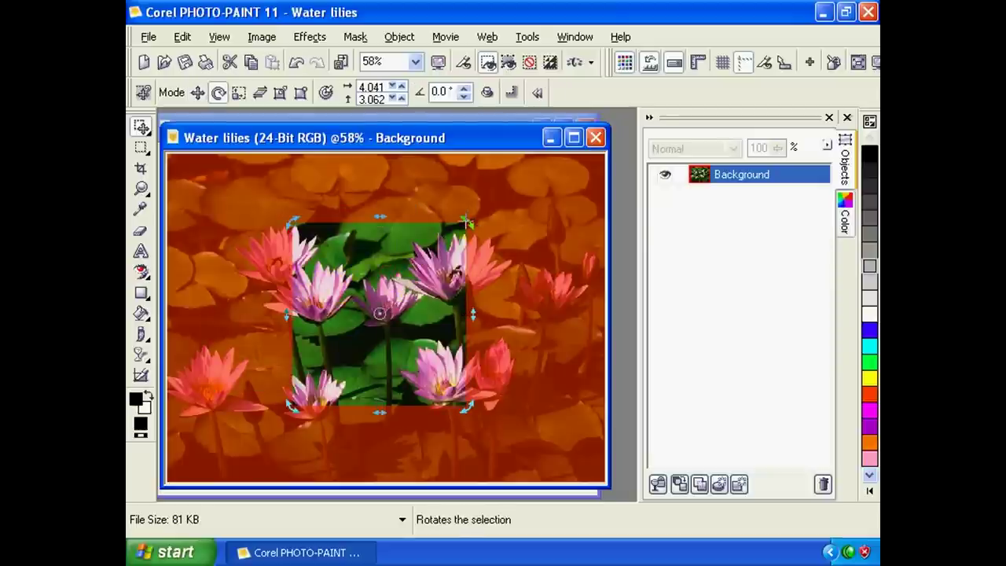
left_click_drag(469, 221, 480, 245)
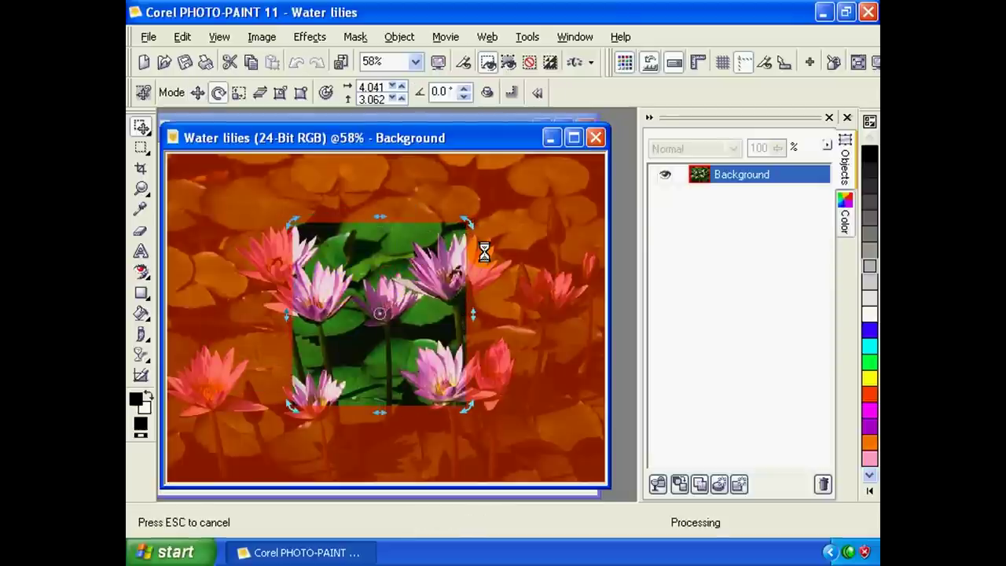
double_click(429, 287)
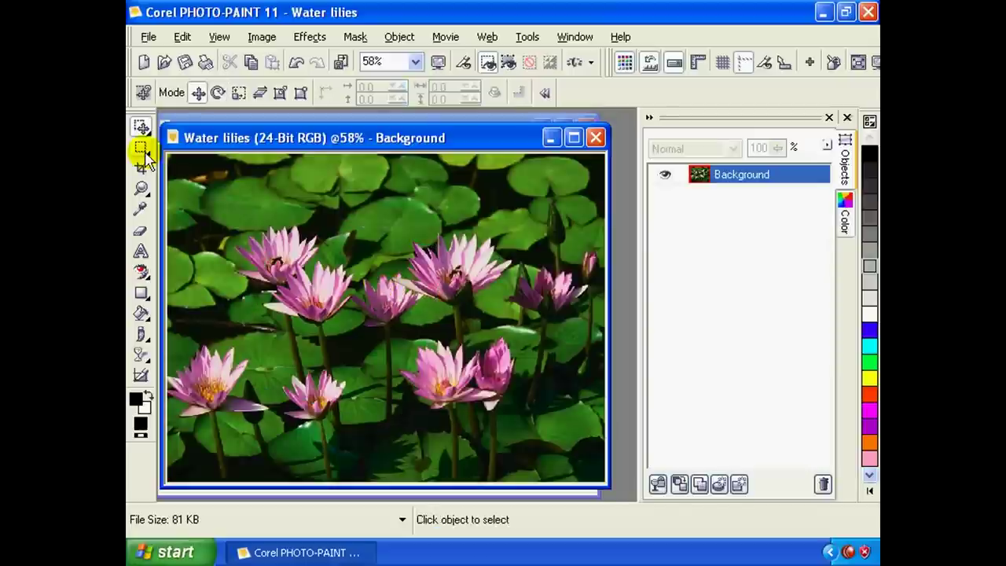
left_click(143, 149)
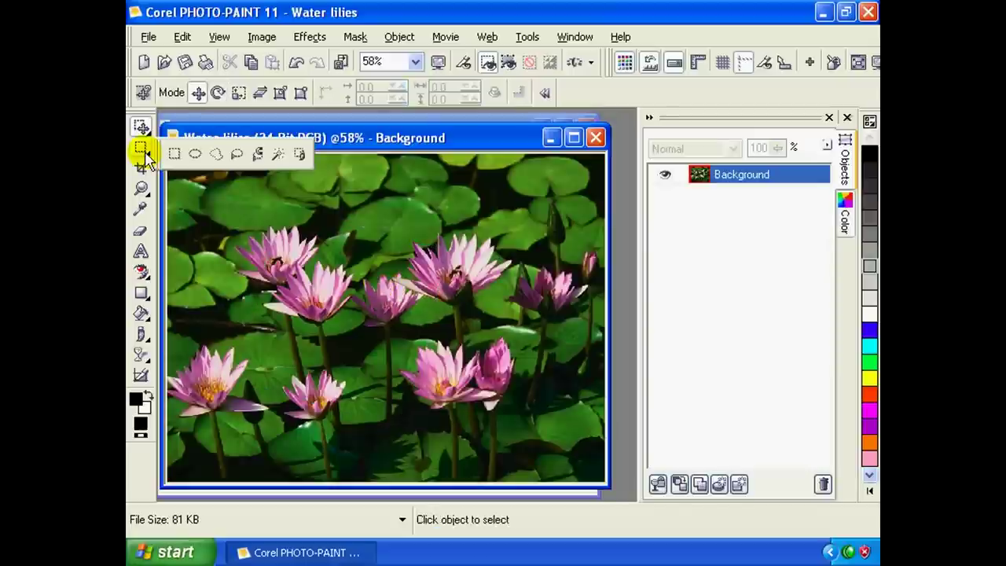
Draw an elliptical mask over the central lilies and turn on the red mask overlay.
left_click(197, 157)
left_click_drag(245, 209, 444, 375)
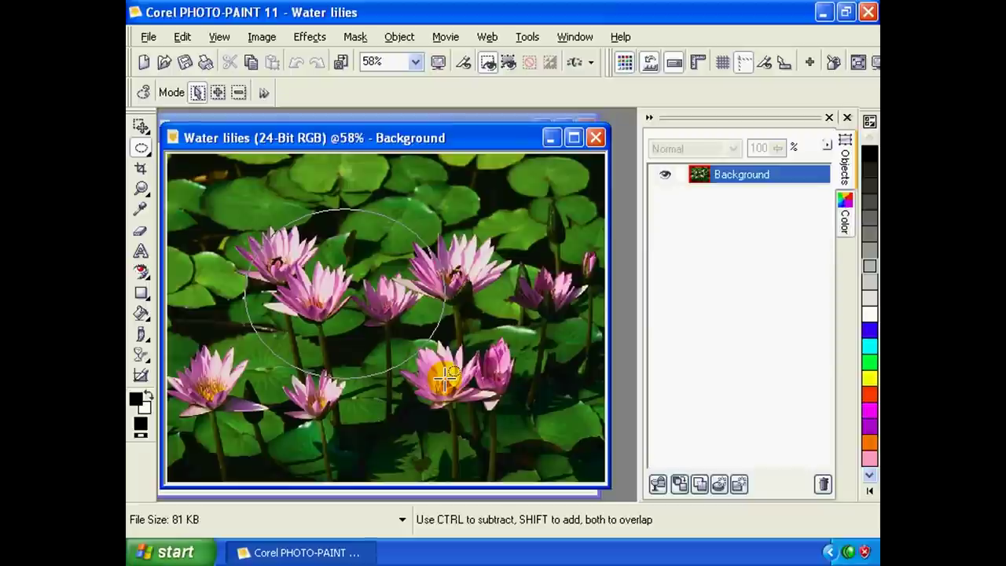
key("ctrl+f")
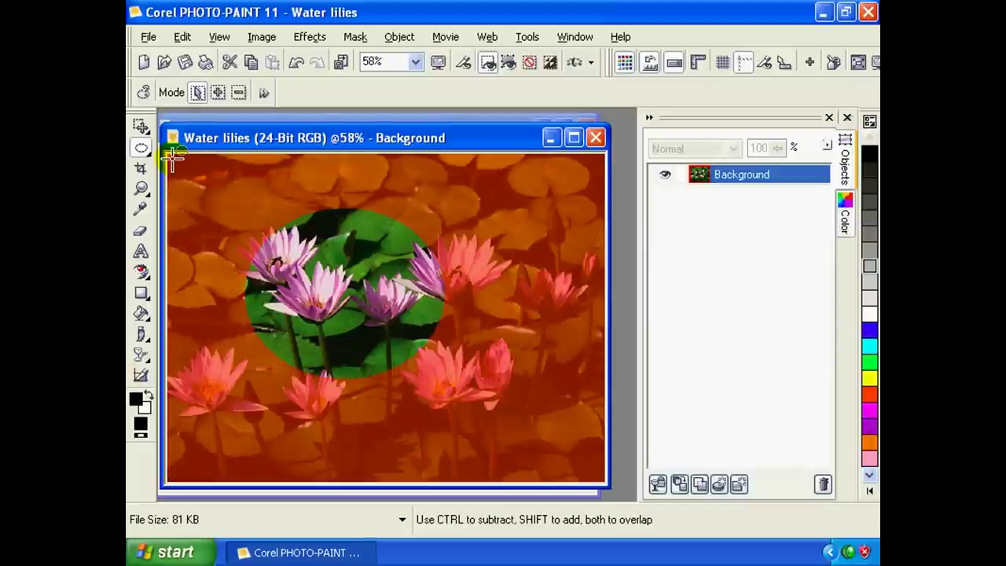
Shift the elliptical mask to the right and rotate it slightly.
left_click(142, 128)
left_click_drag(353, 244, 424, 248)
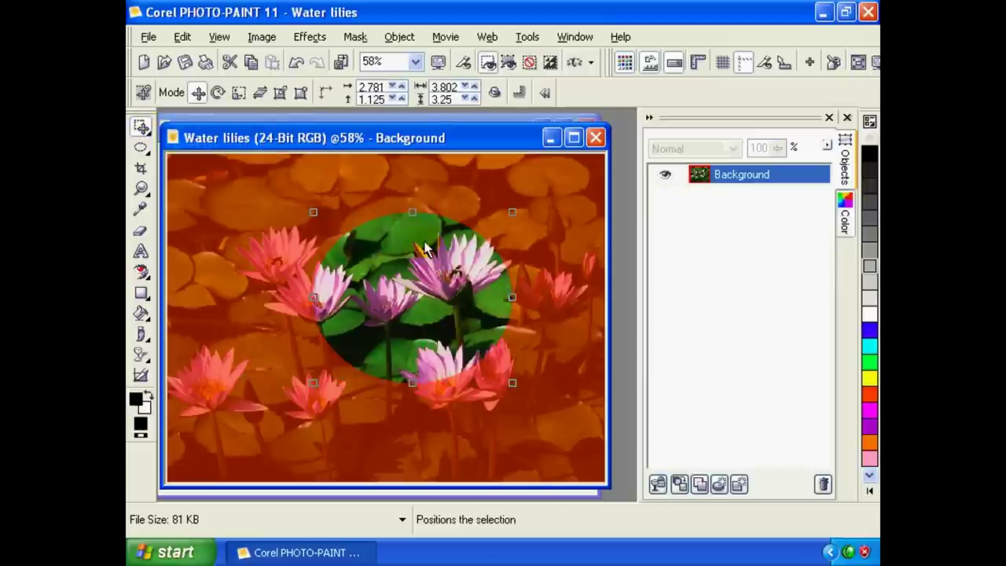
left_click(425, 249)
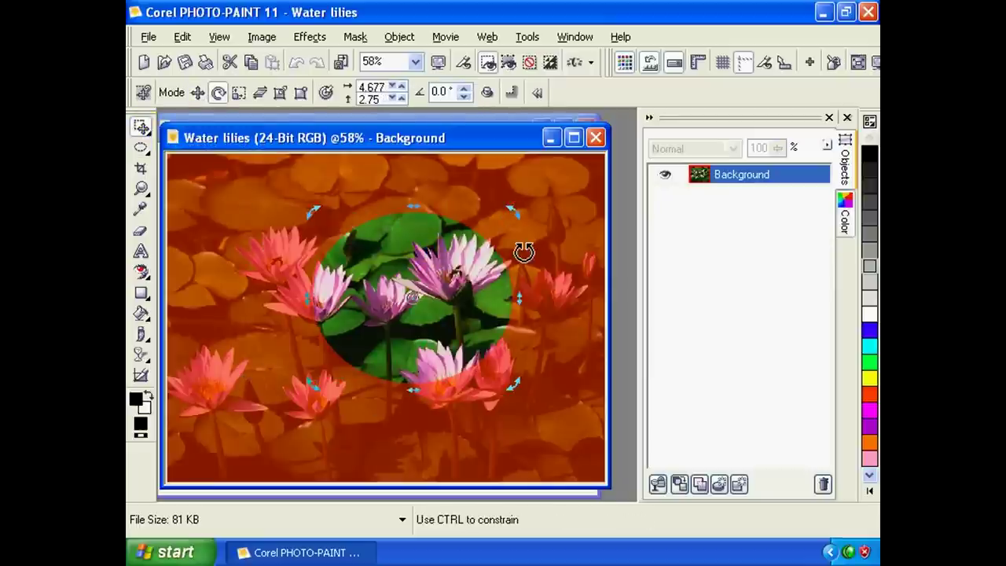
left_click_drag(524, 252, 479, 231)
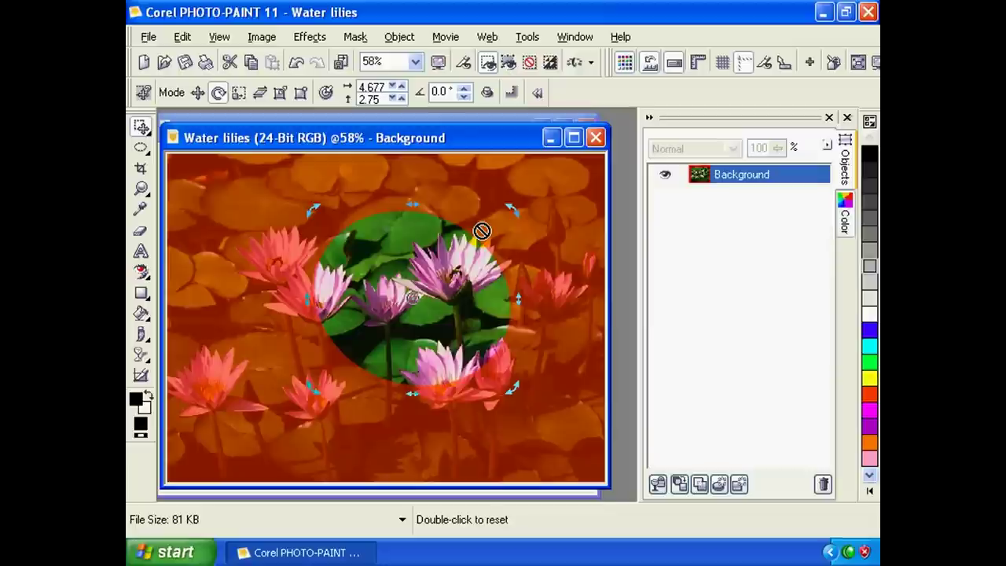
left_click(142, 148)
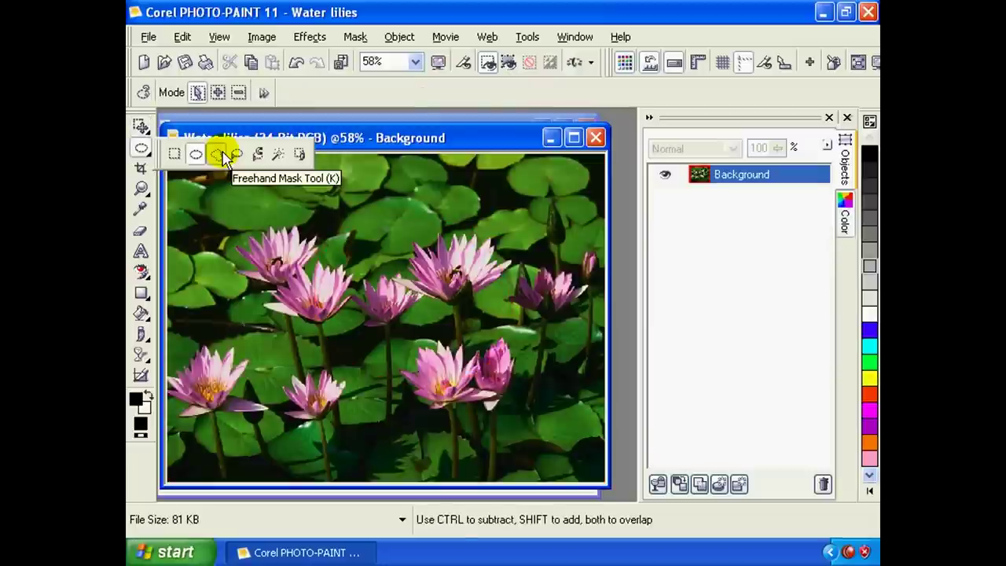
Zoom to 100% and trace a closed freehand mask around the small pink lily.
left_click(226, 157)
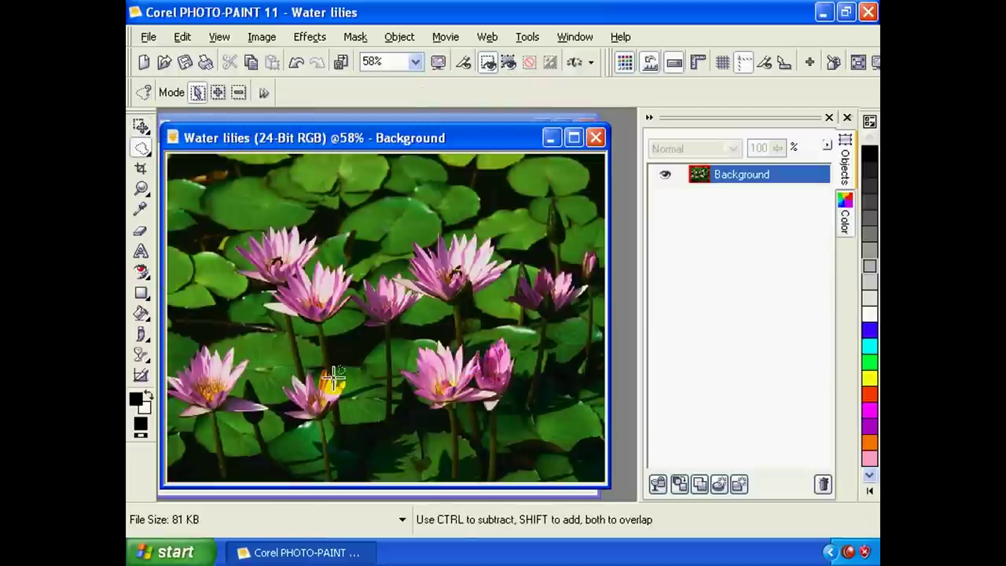
scroll(333, 377, "up", 1)
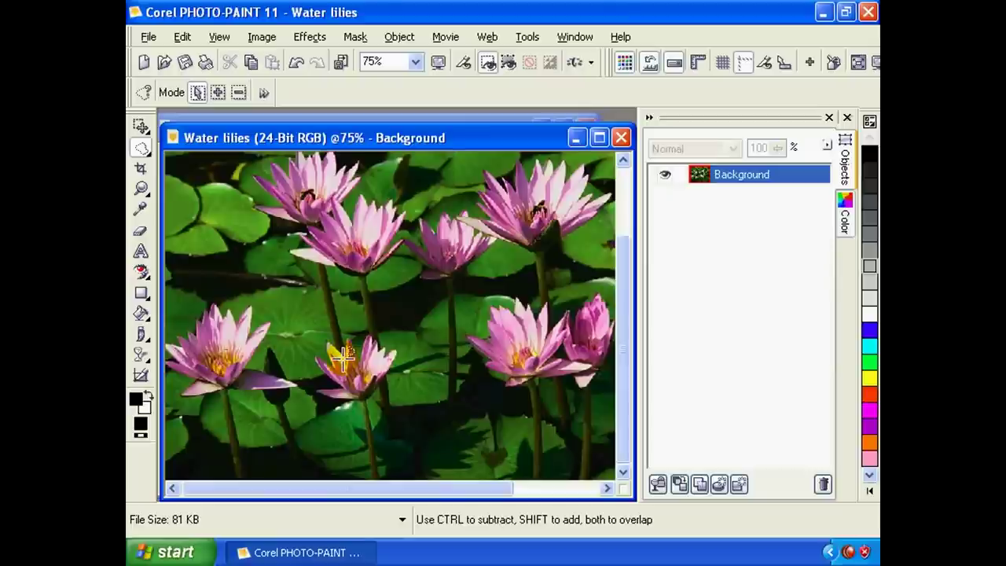
scroll(342, 353, "up", 1)
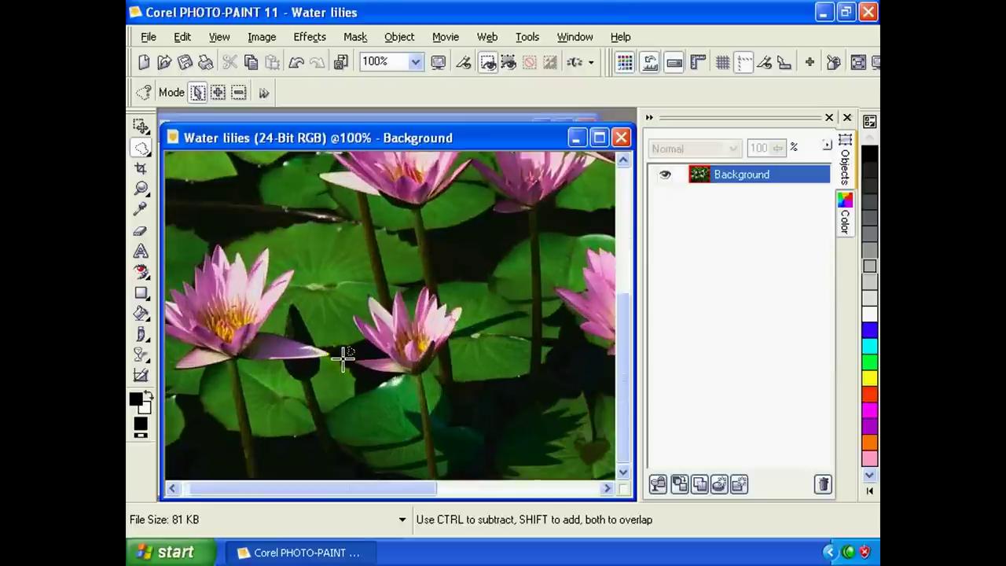
left_click(394, 313)
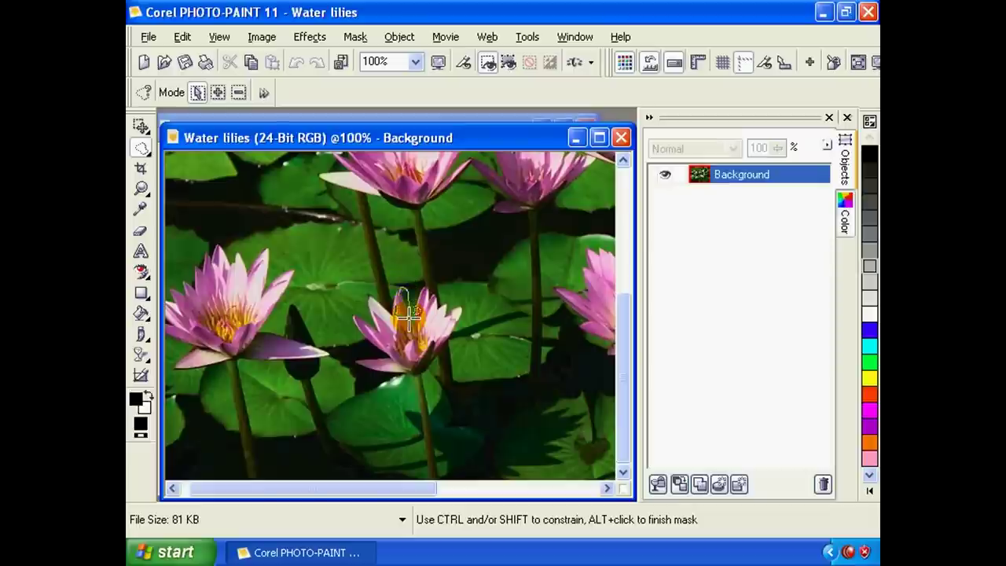
mouse_move(404, 287)
left_mouse_down()
mouse_move(416, 309)
mouse_move(424, 300)
left_mouse_up()
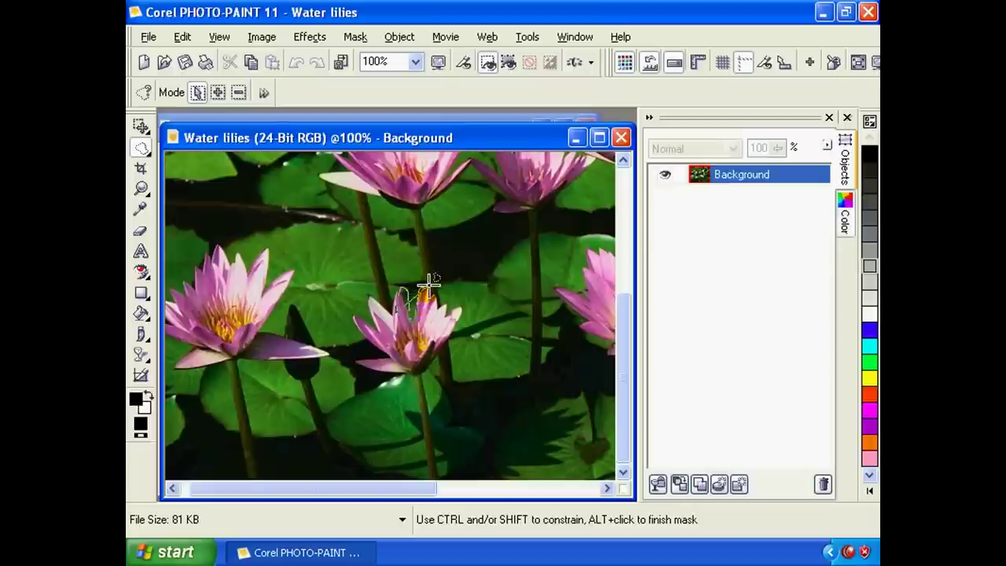
mouse_move(438, 295)
left_mouse_down()
mouse_move(455, 315)
mouse_move(445, 338)
left_mouse_up()
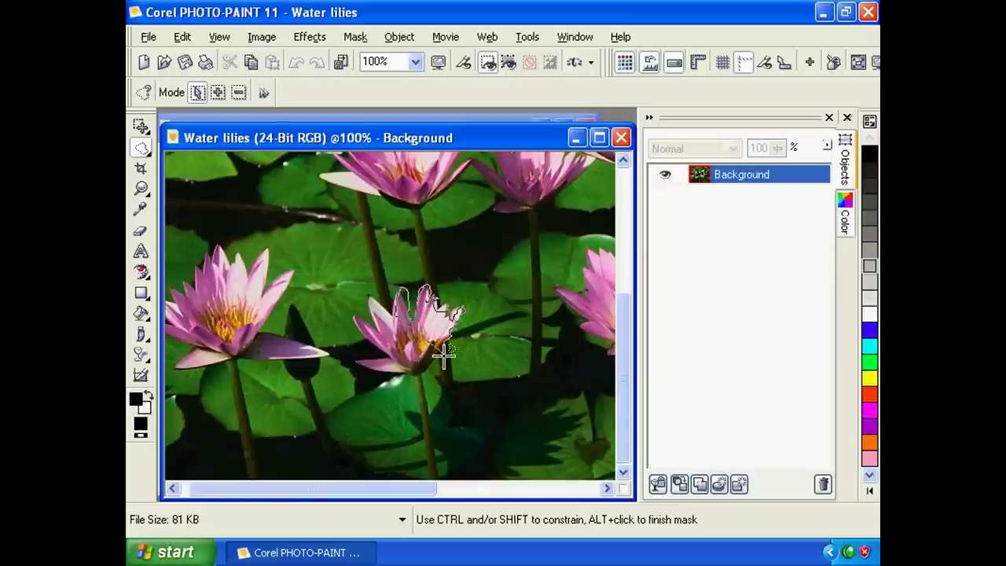
mouse_move(444, 338)
left_mouse_down()
mouse_move(409, 380)
mouse_move(350, 364)
mouse_move(385, 353)
mouse_move(369, 353)
mouse_move(347, 317)
mouse_move(371, 324)
mouse_move(359, 287)
mouse_move(396, 312)
left_mouse_up()
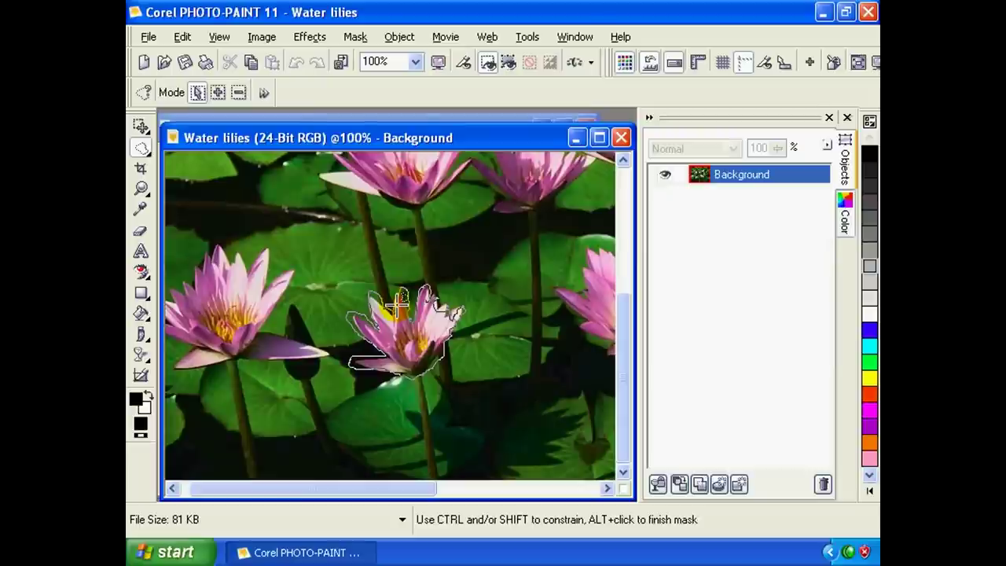
left_click(397, 304)
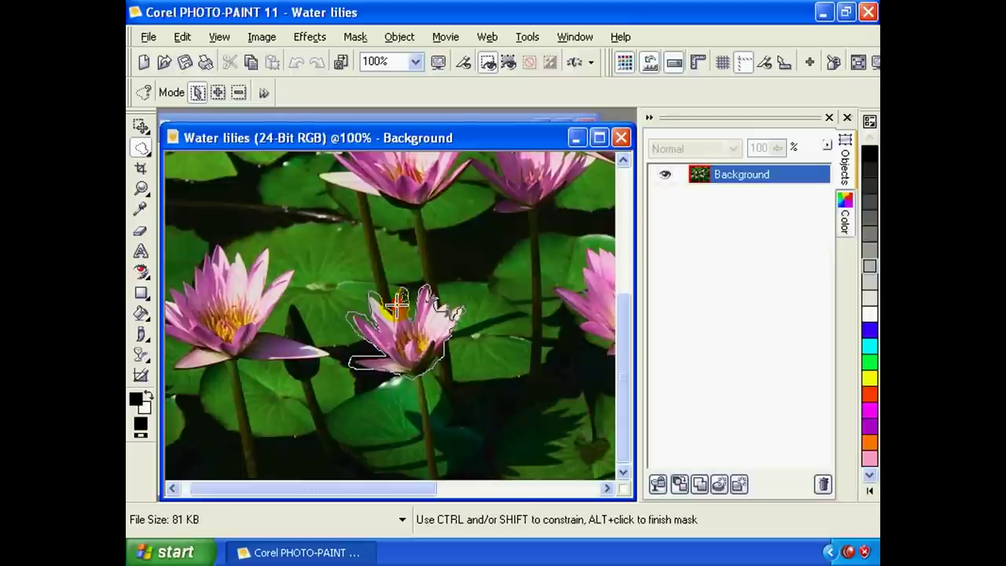
double_click(396, 303)
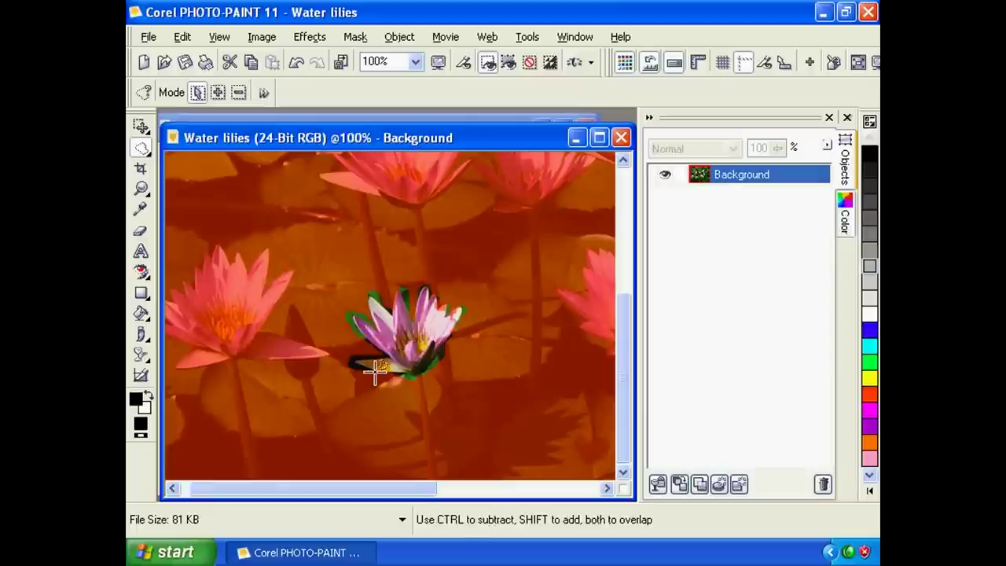
Add the lily's right petal to the freehand mask.
double_click(468, 311)
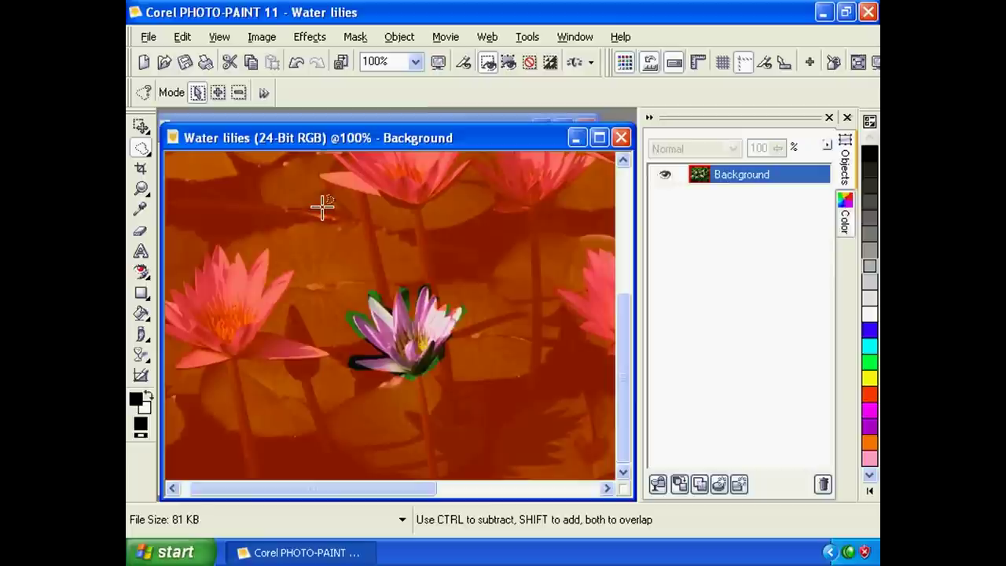
left_click(142, 126)
left_click(422, 339)
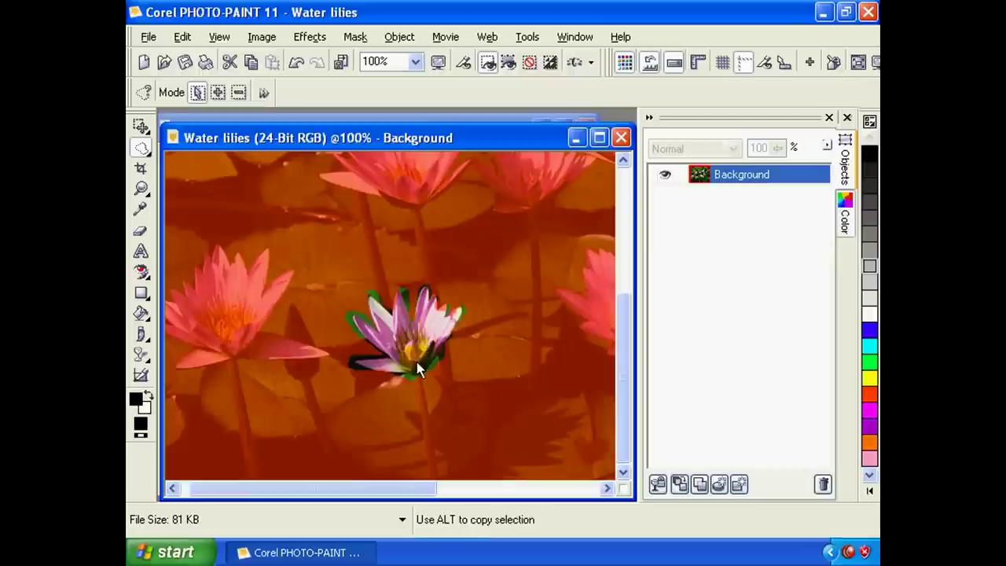
left_click(364, 339)
left_click(407, 341)
Cut the masked lily out of the photo and move the window aside to reveal new-2.
left_click(180, 41)
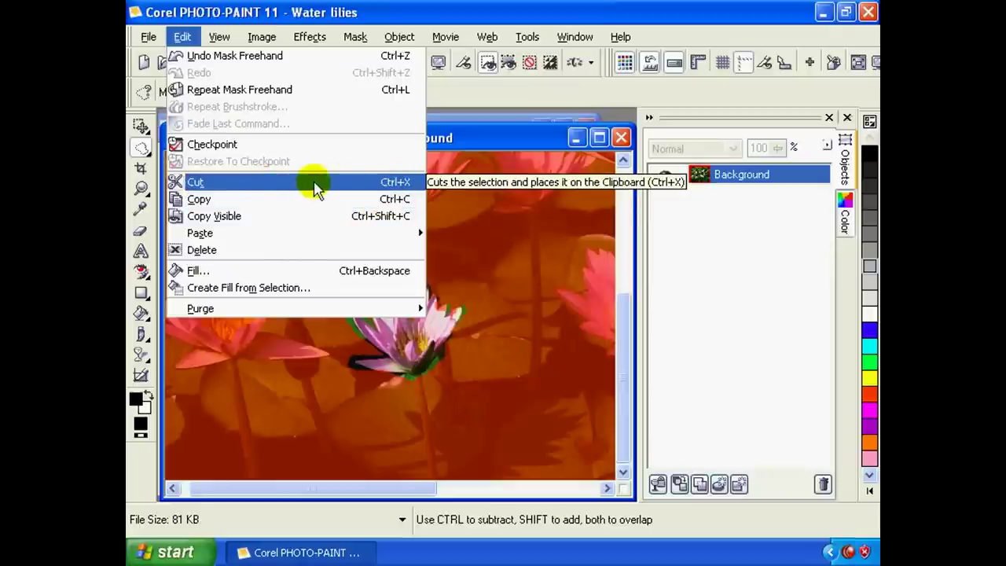
left_click(236, 182)
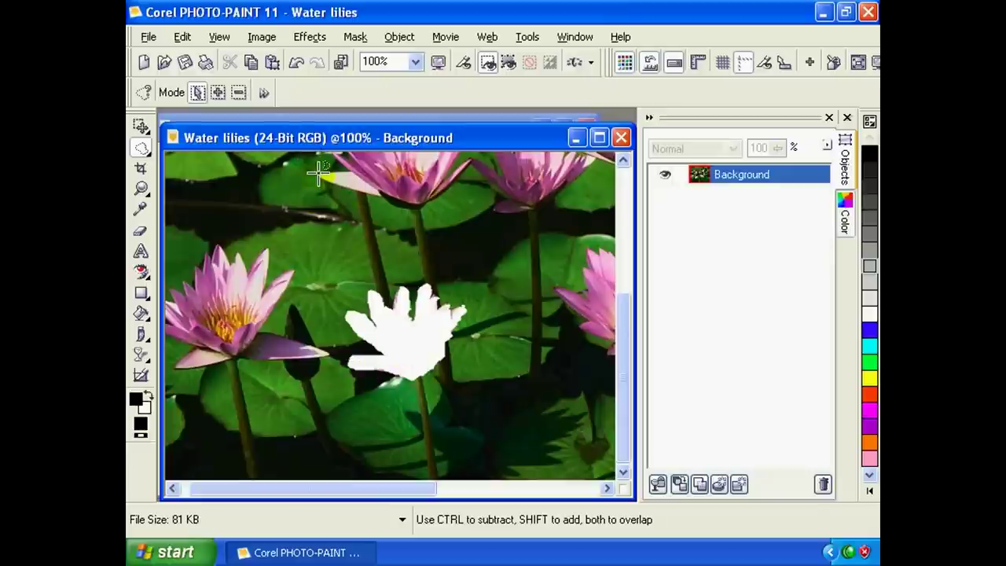
left_click_drag(328, 137, 445, 173)
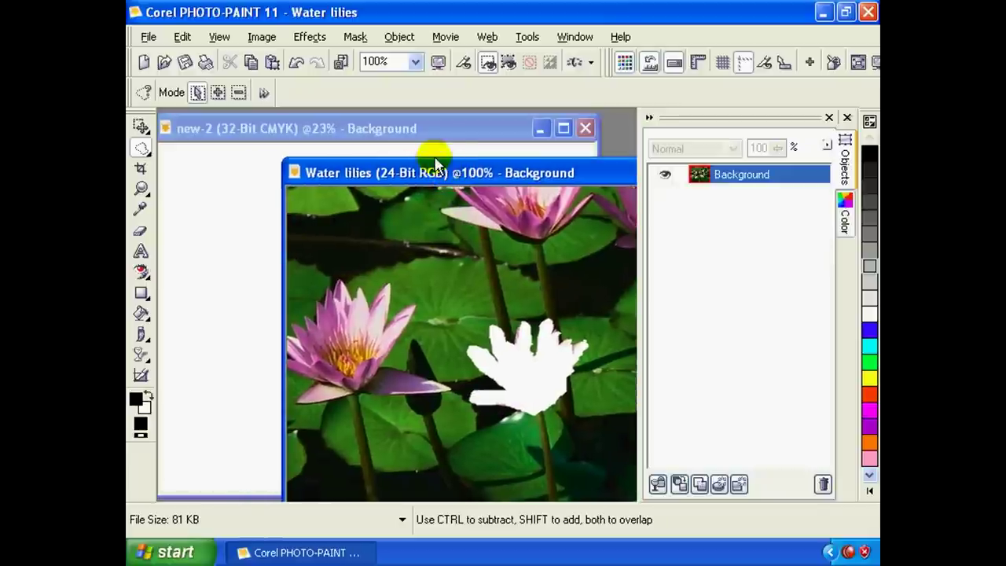
Activate new-2 and paste the cut lily into it as a new object, Object 1.
left_click(397, 129)
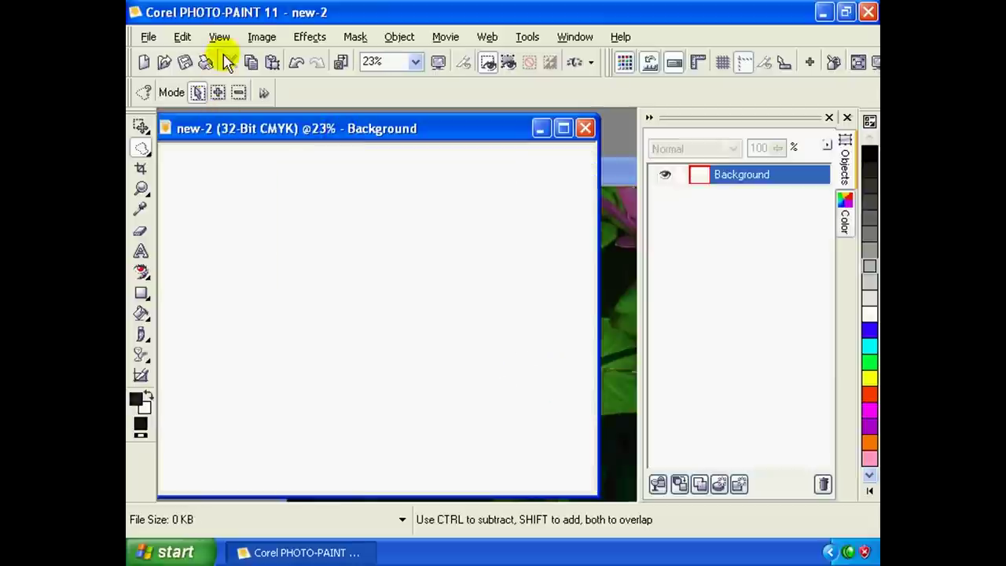
left_click(187, 41)
mouse_move(235, 234)
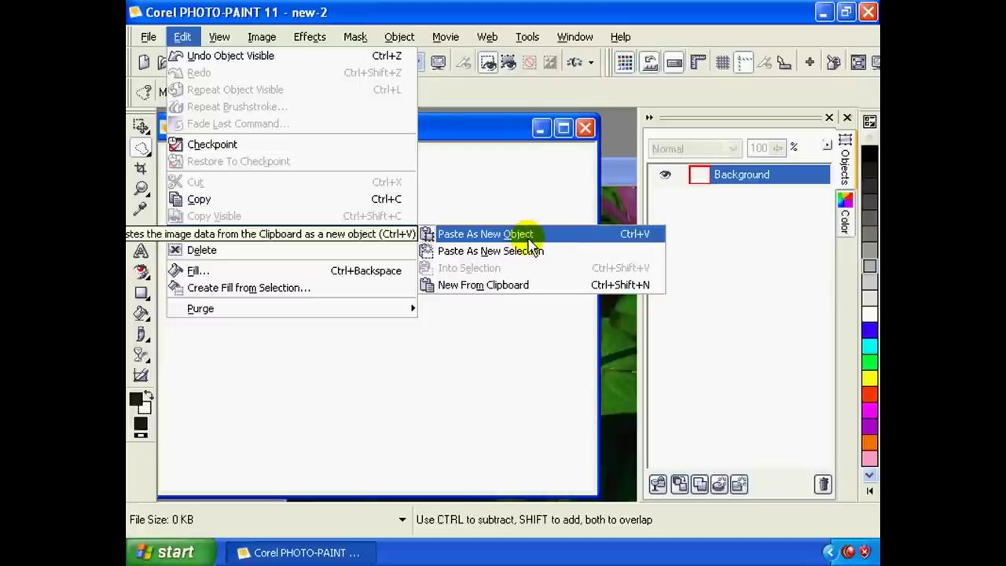
left_click(526, 235)
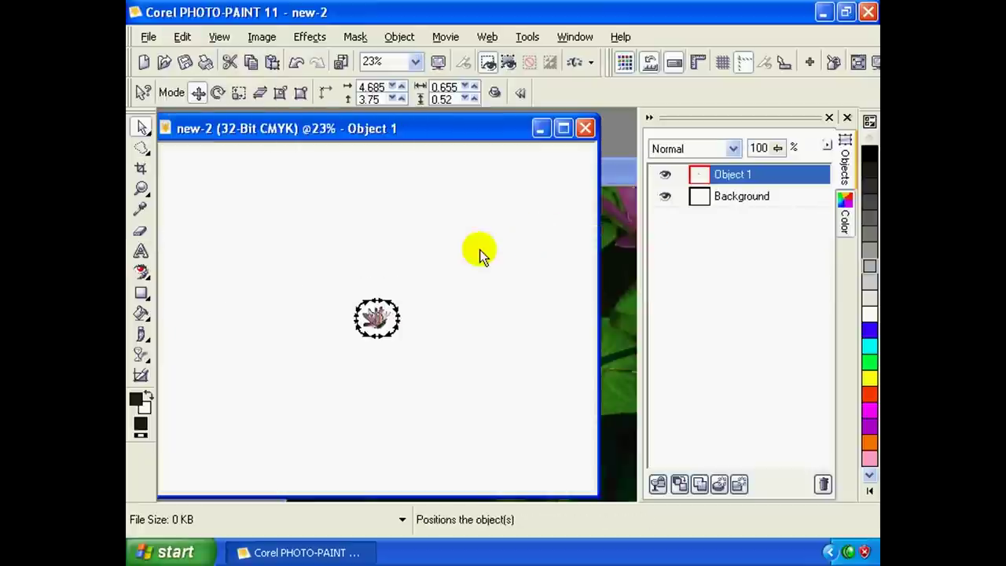
Select the pasted lily and zoom new-2 to 200%, scrolling the lily into view.
left_click(140, 127)
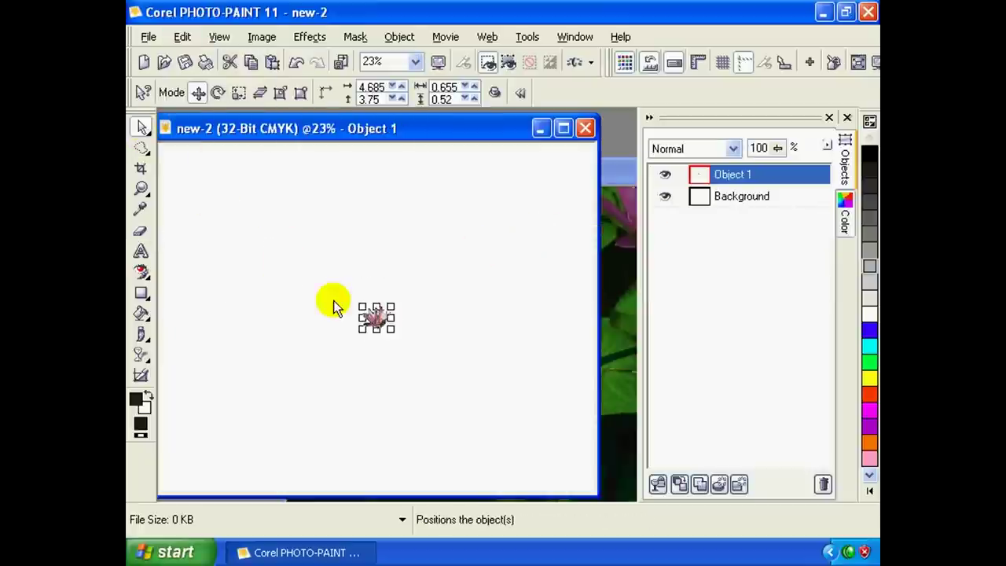
scroll(333, 300, "up", 2)
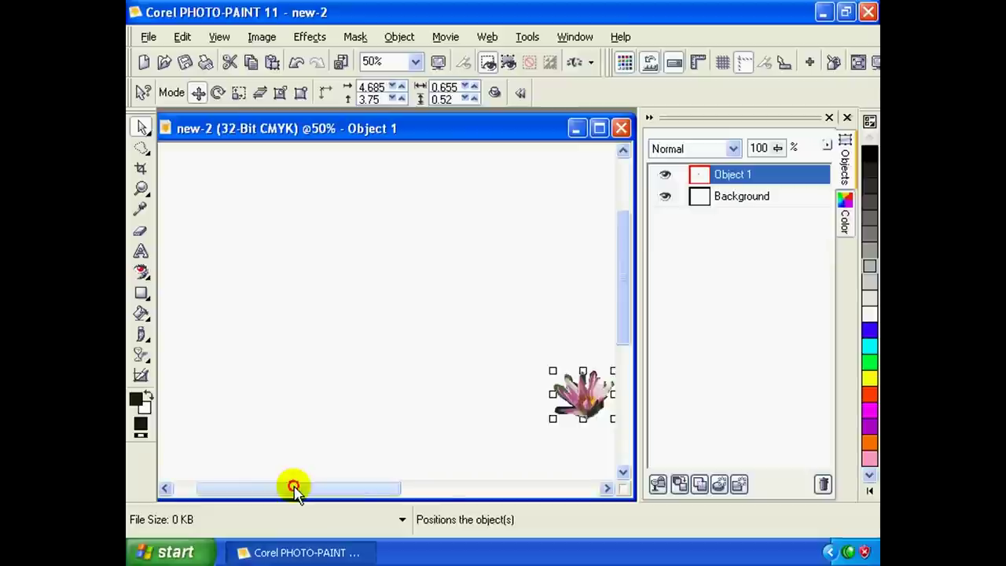
left_click_drag(291, 488, 363, 490)
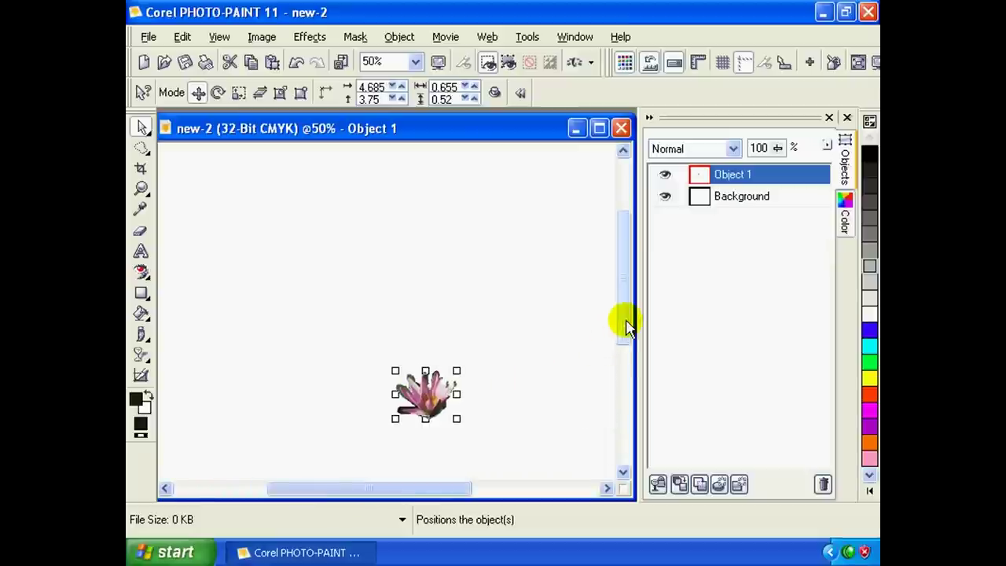
left_click_drag(627, 325, 623, 366)
scroll(527, 309, "up", 1)
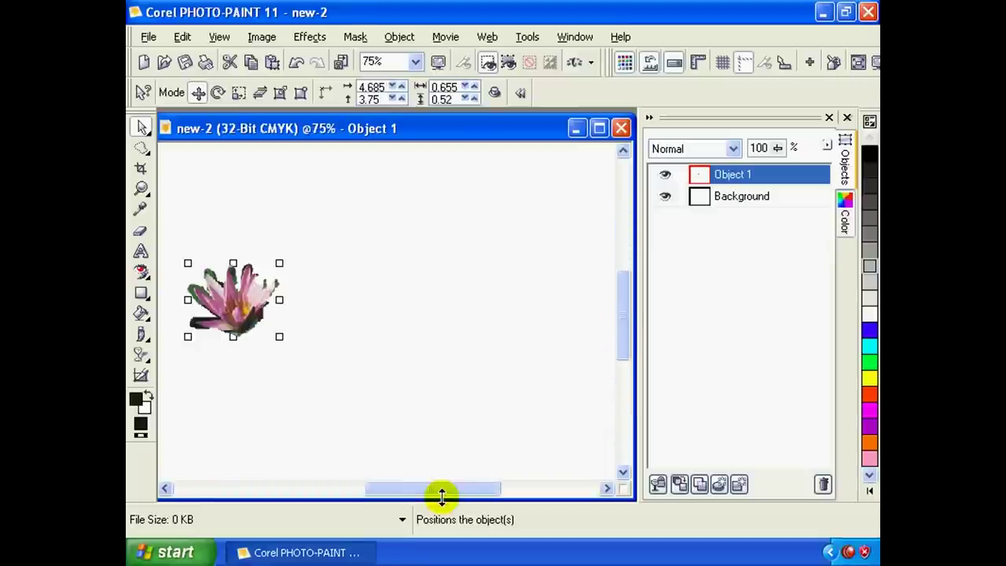
left_click_drag(442, 490, 377, 487)
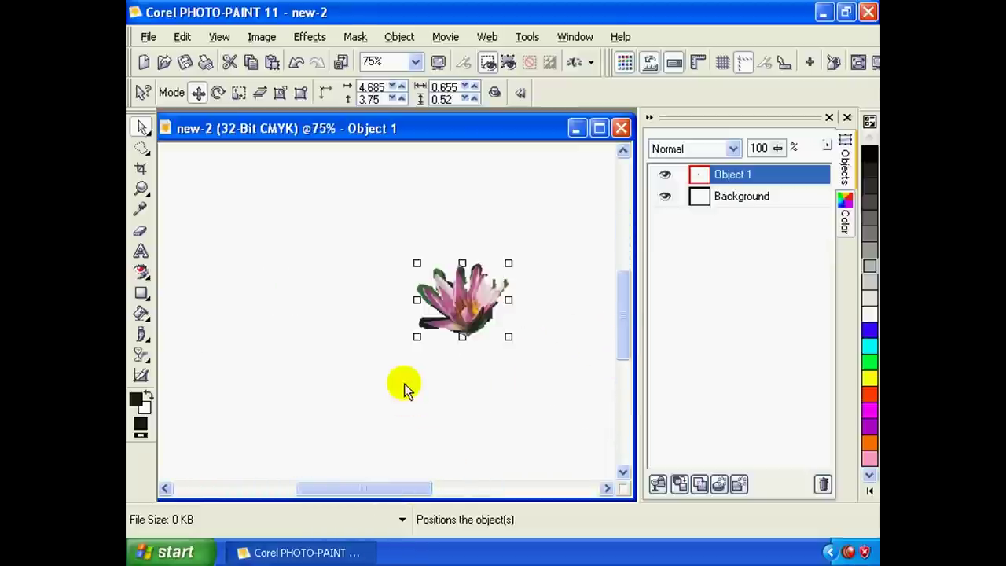
scroll(415, 284, "up", 1)
scroll(427, 292, "up", 1)
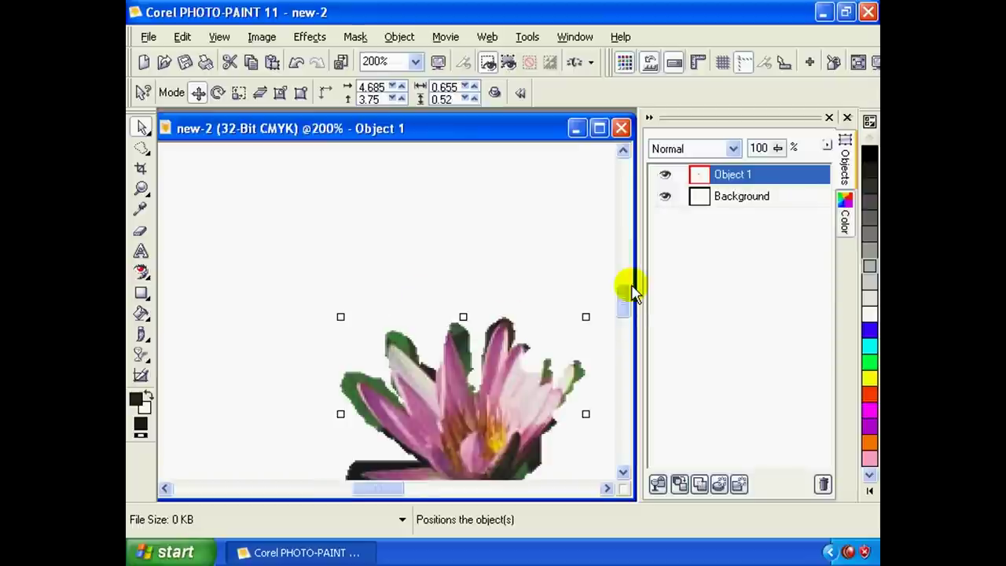
left_click_drag(624, 293, 621, 307)
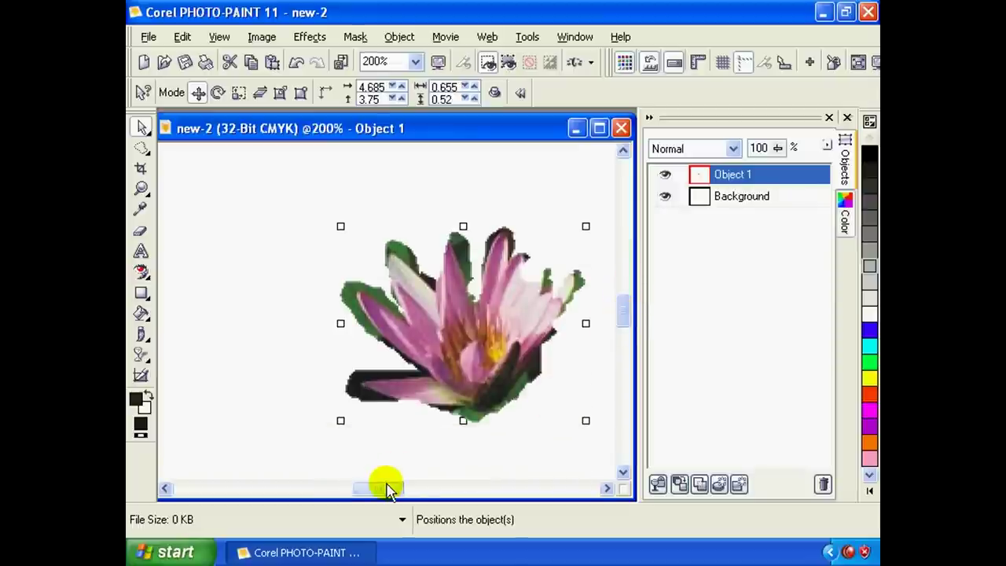
left_click_drag(386, 487, 396, 491)
mouse_move(449, 130)
left_mouse_down()
mouse_move(449, 162)
mouse_move(401, 131)
left_mouse_up()
Nudge the cut-out lily slightly down and right, then bring the Water lilies photo to the front.
left_click(315, 305)
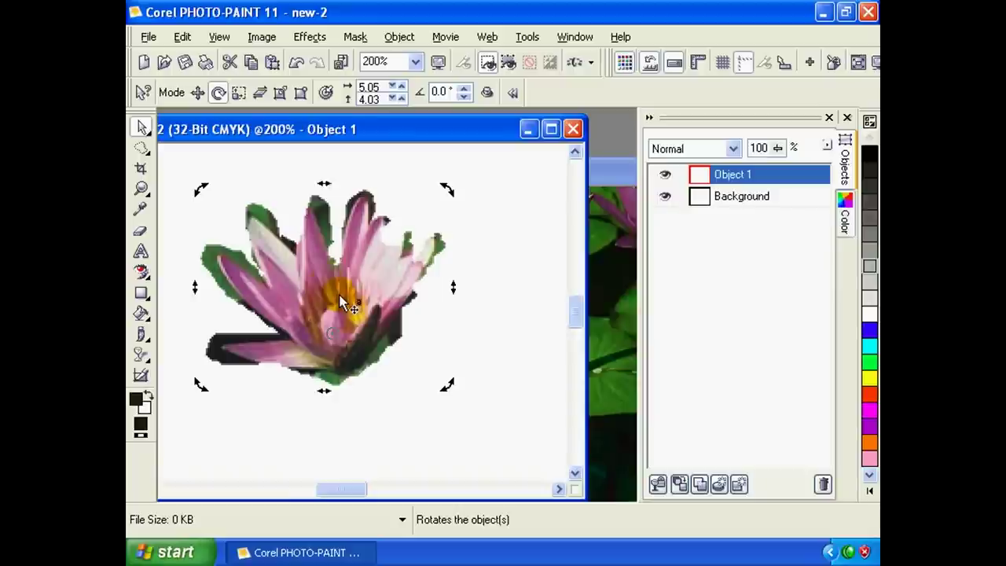
left_click_drag(352, 271, 364, 309)
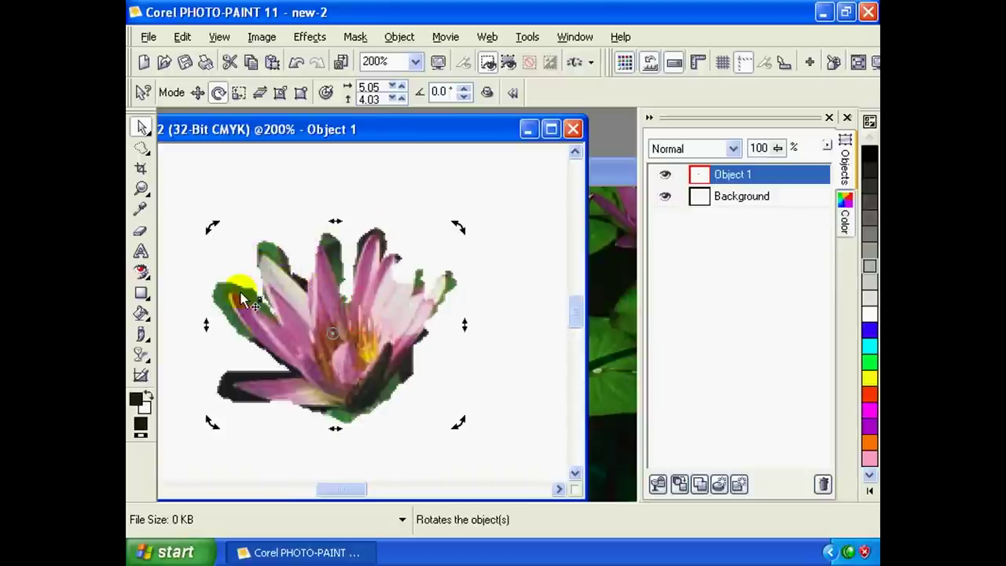
left_click(292, 346)
left_click_drag(414, 139, 309, 147)
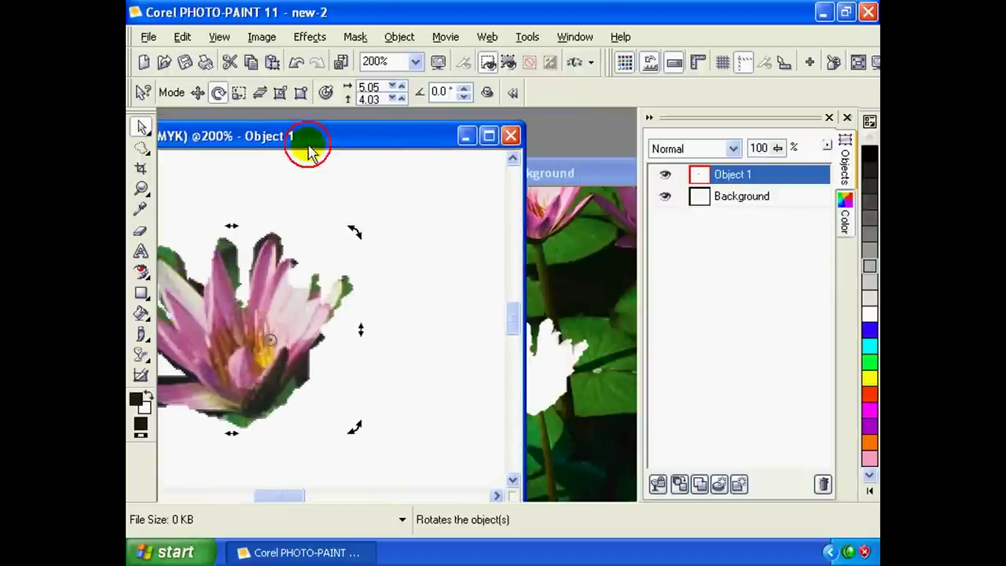
left_click(540, 179)
Open the Mask Outline Feather settings for the lily mask.
left_click_drag(479, 173, 397, 170)
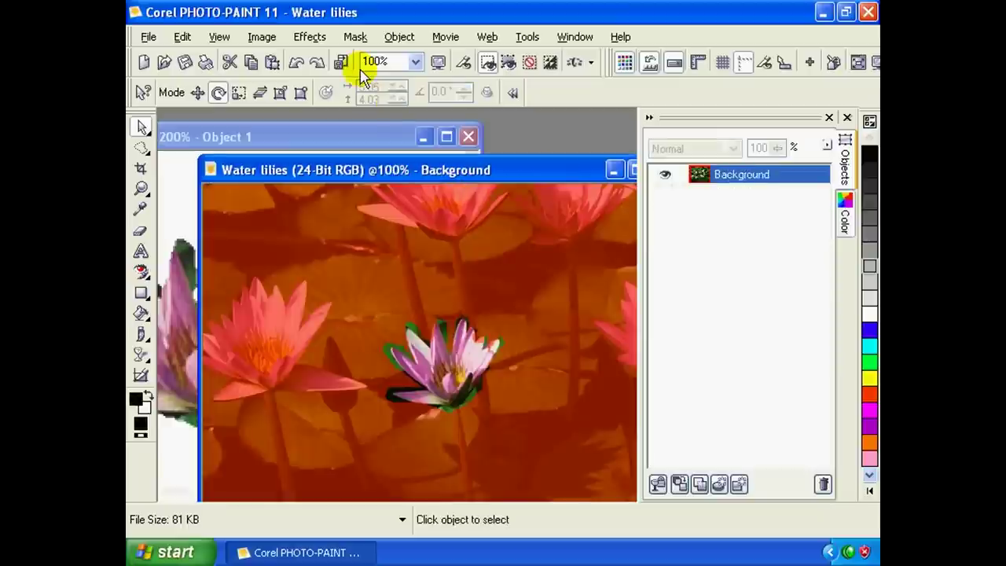
left_click(354, 36)
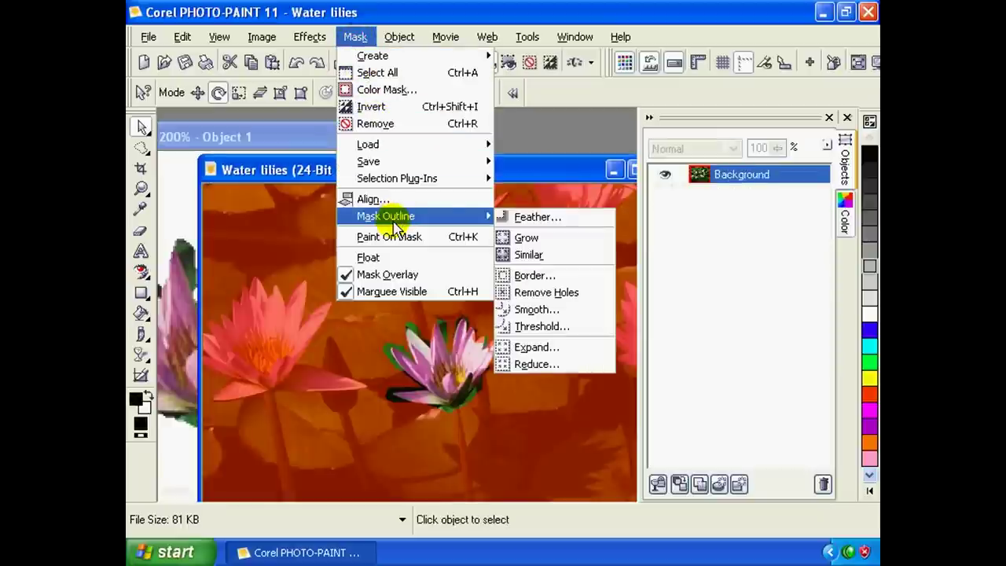
mouse_move(386, 216)
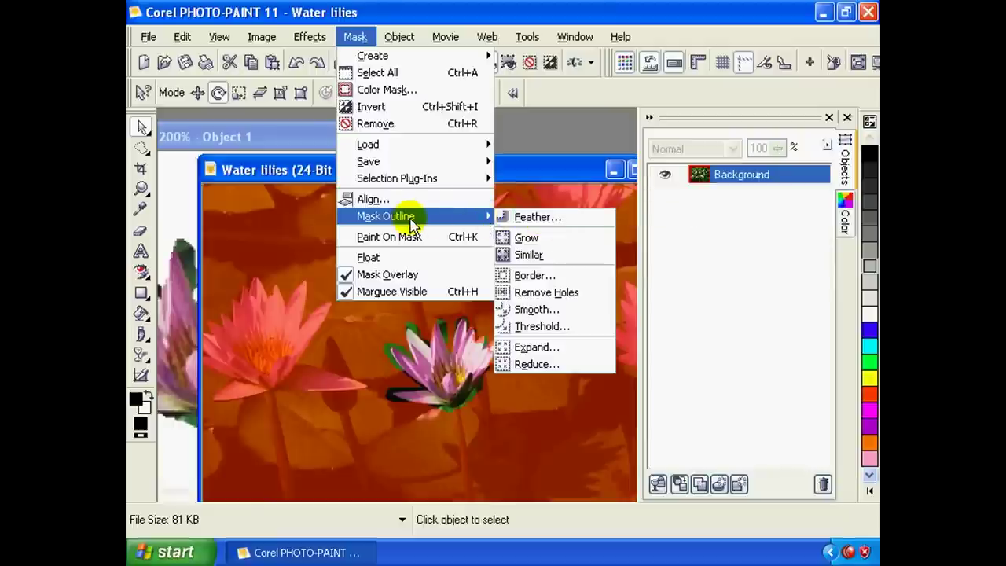
left_click(545, 224)
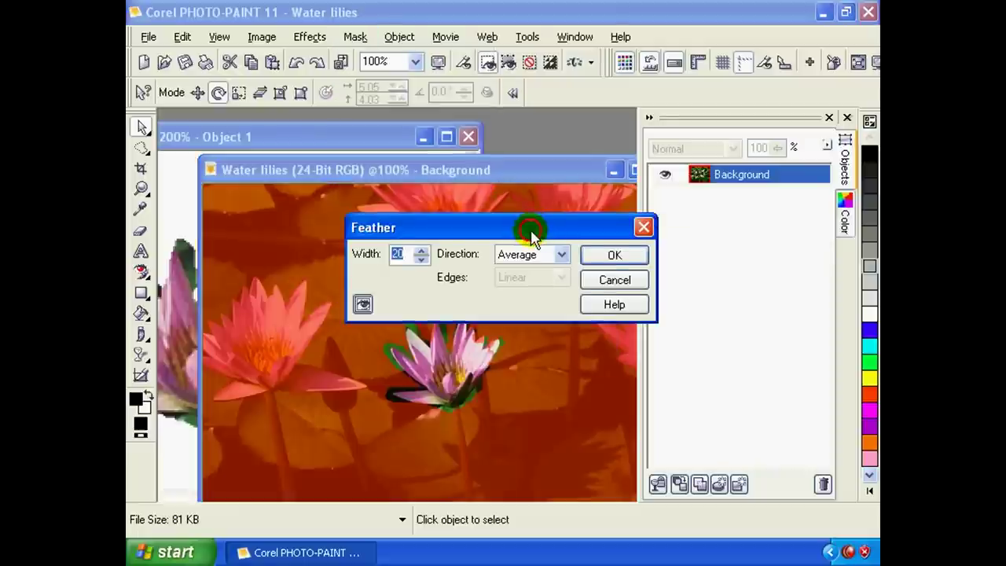
left_click_drag(531, 236, 451, 187)
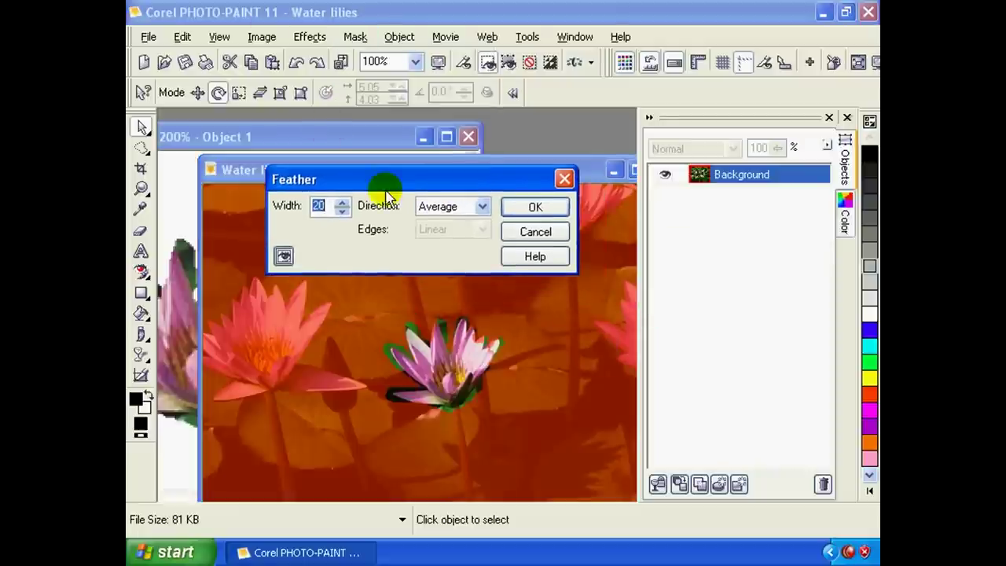
left_click_drag(385, 191, 409, 179)
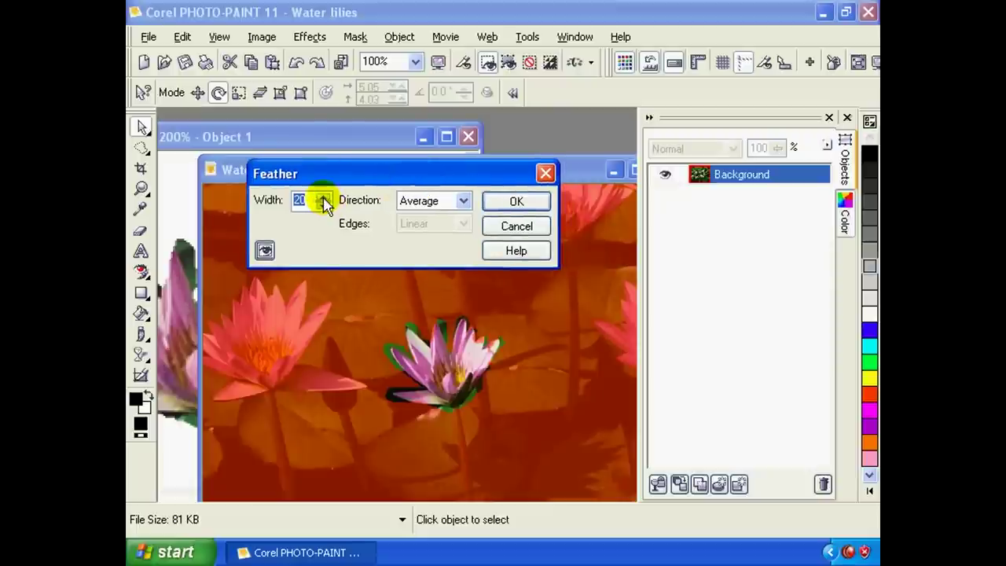
Set the feather width to 10 with Average direction and apply it.
left_click(466, 202)
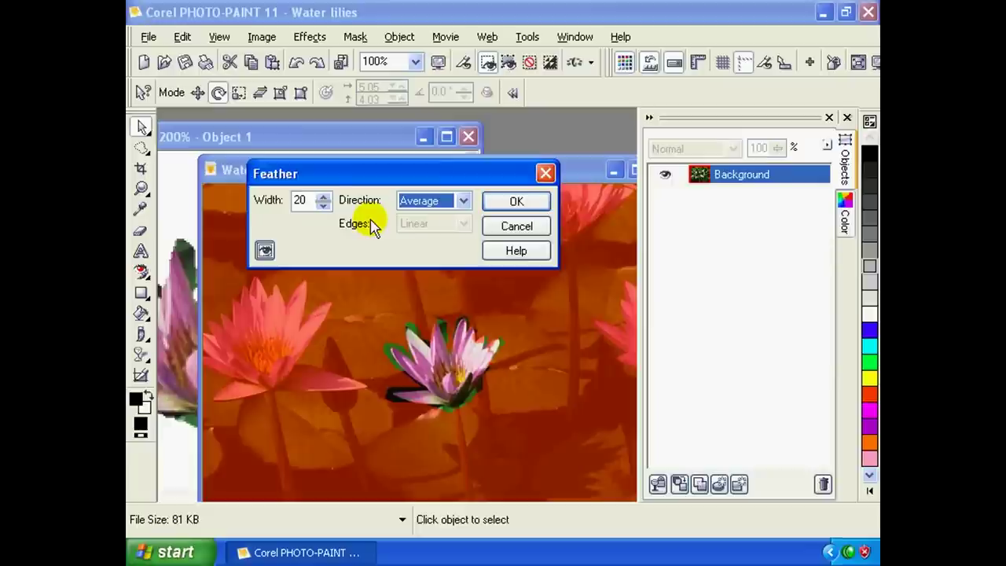
left_click_drag(321, 203, 322, 200)
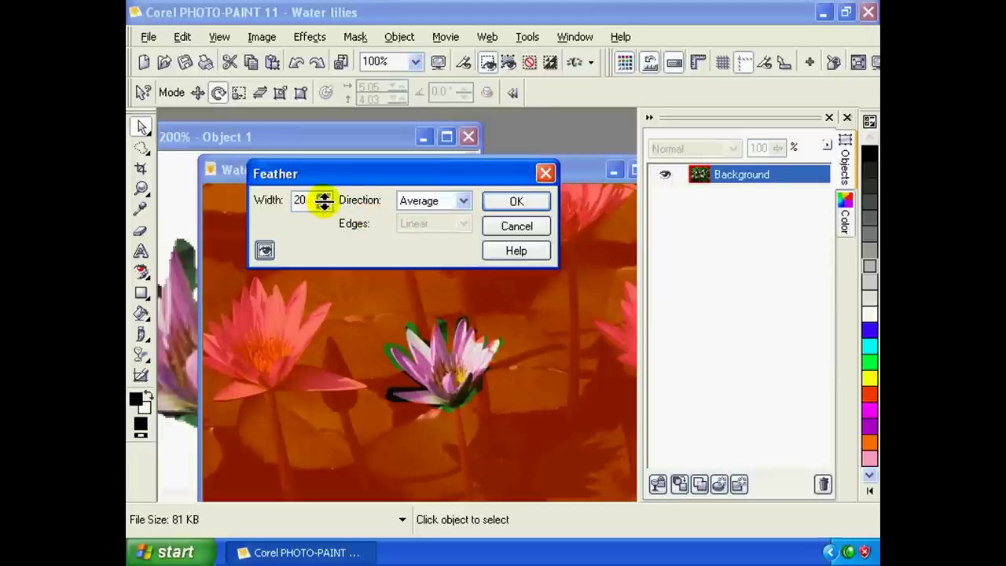
left_click(324, 205)
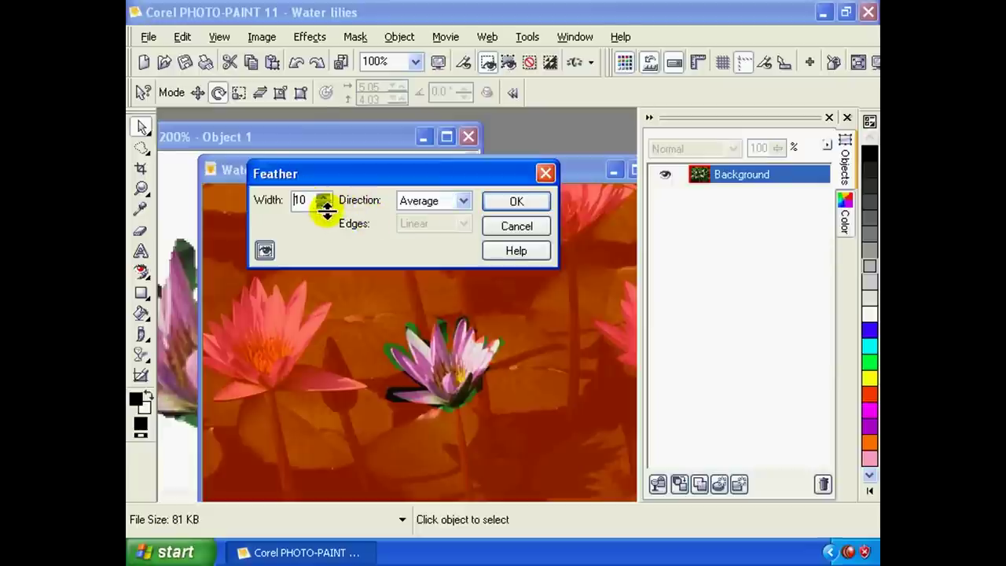
double_click(300, 200)
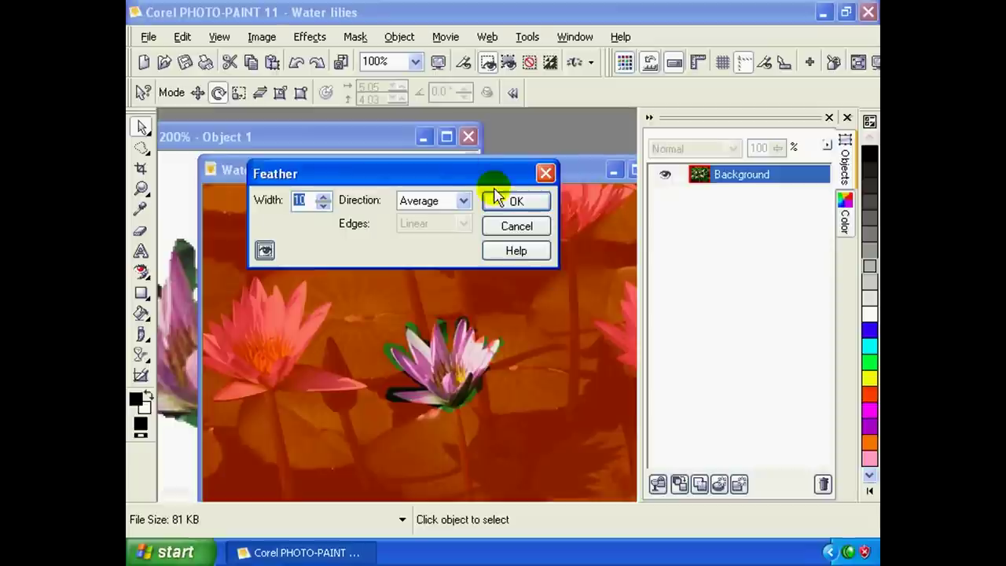
left_click_drag(476, 174, 480, 175)
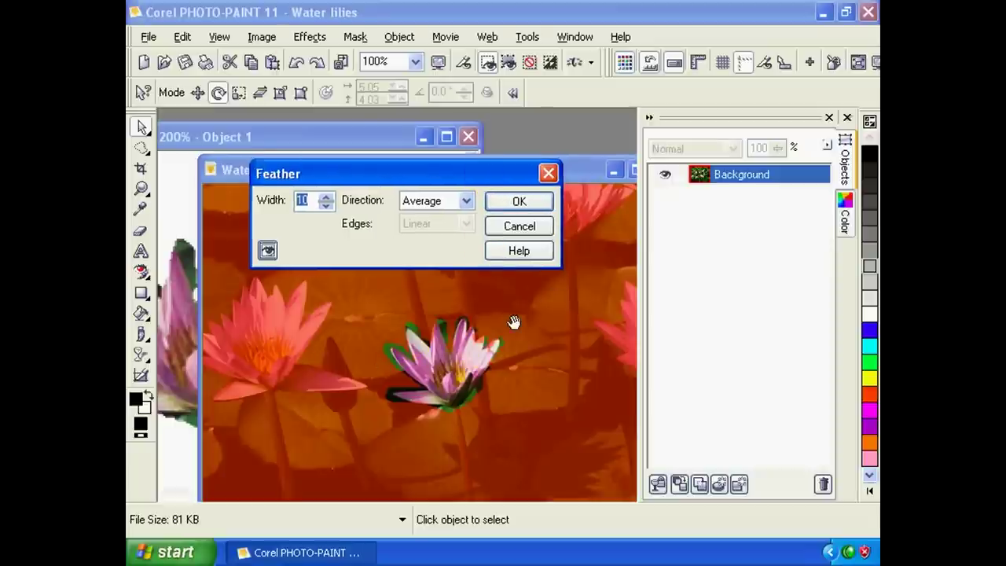
left_click(518, 206)
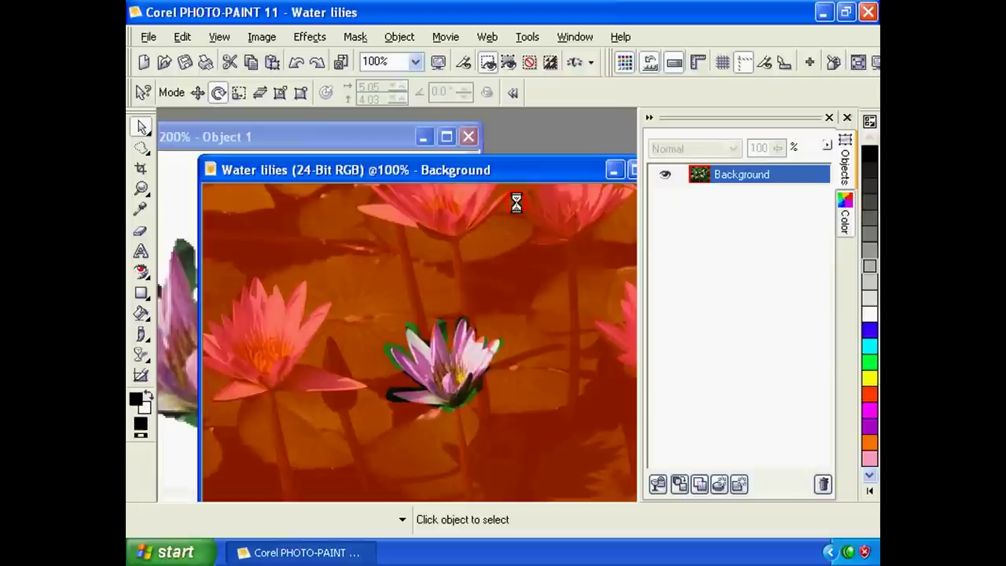
scroll(490, 288, "up", 1)
scroll(495, 310, "down", 1)
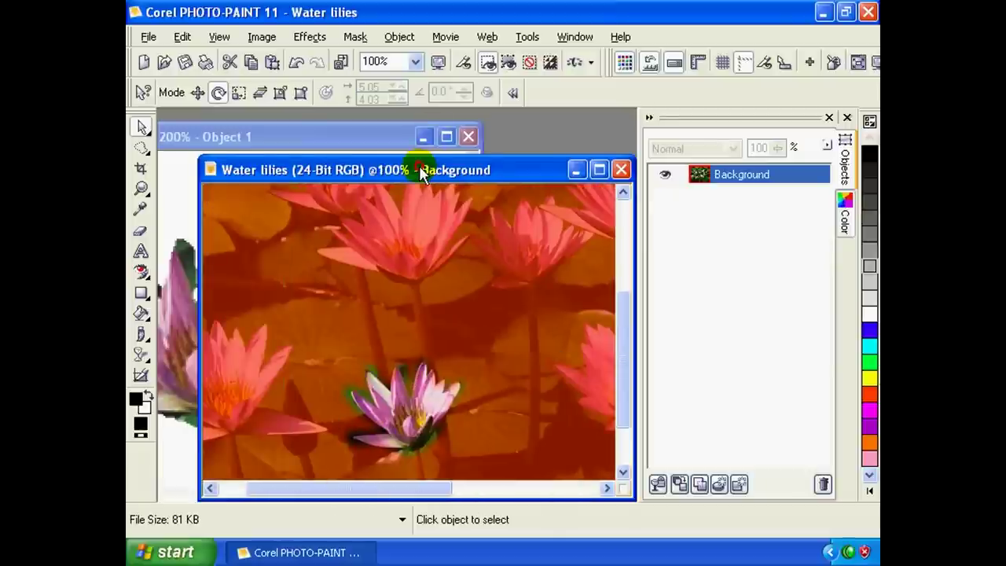
left_click_drag(417, 168, 427, 153)
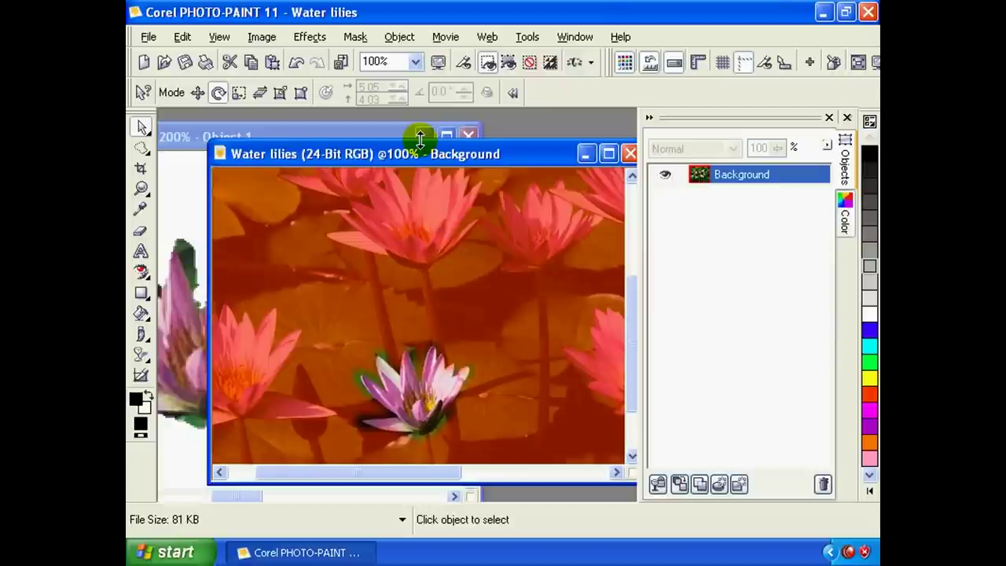
Paste the feathered lily into new-2 as Object 2 and place it beside the sharp lily.
left_click(356, 134)
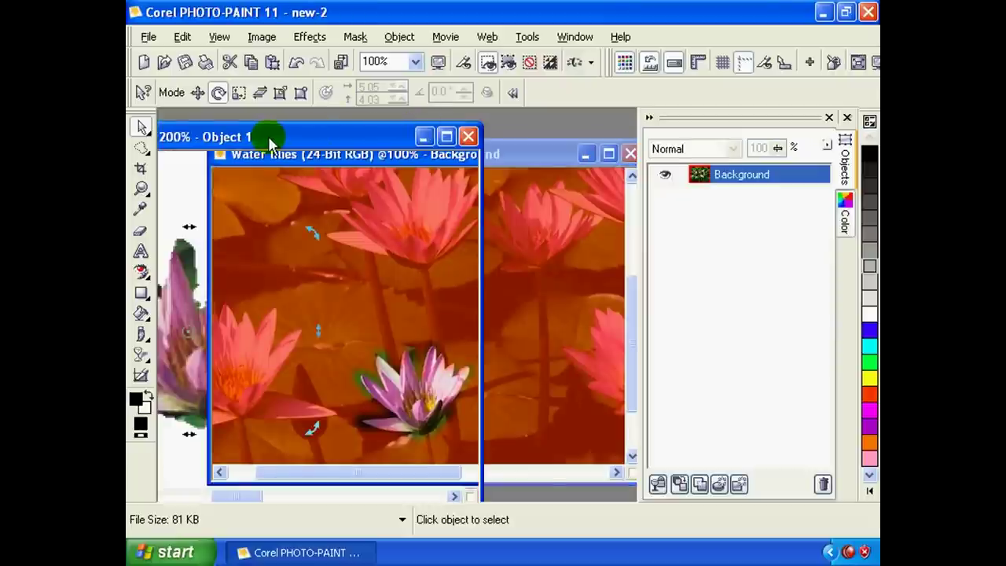
left_click_drag(221, 143, 343, 125)
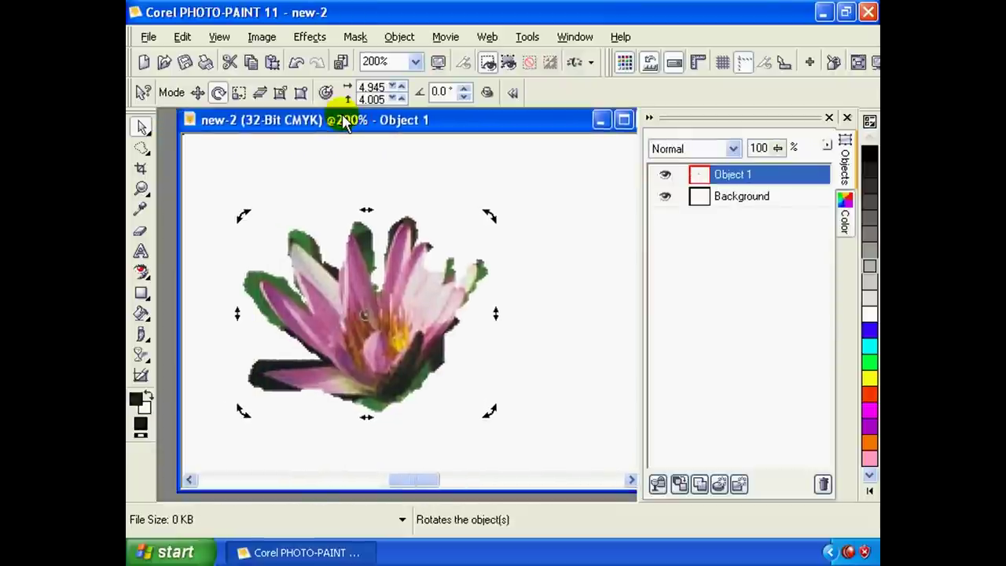
key("ctrl+v")
left_click_drag(450, 288, 544, 329)
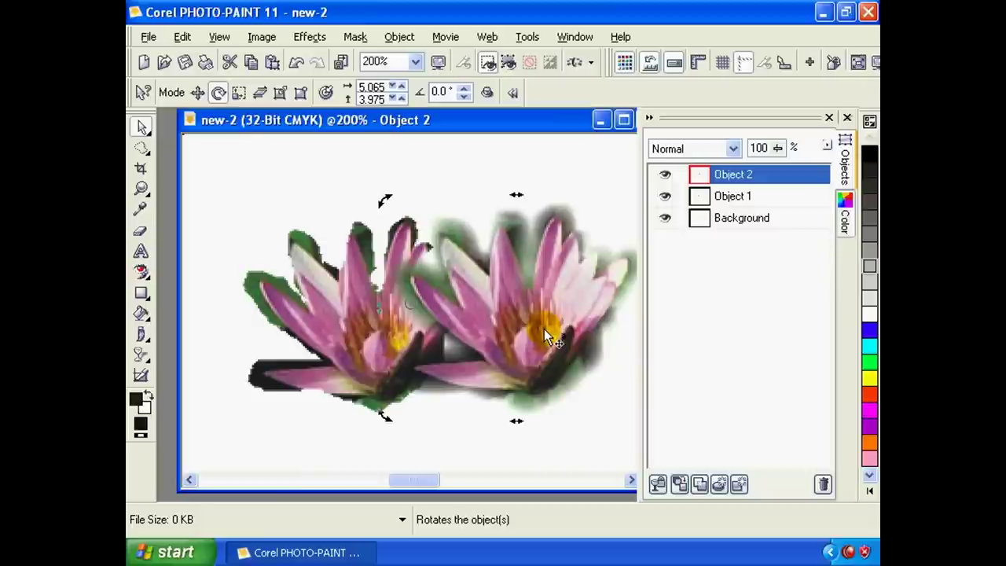
mouse_move(360, 368)
left_mouse_down()
mouse_move(314, 341)
mouse_move(298, 353)
left_mouse_up()
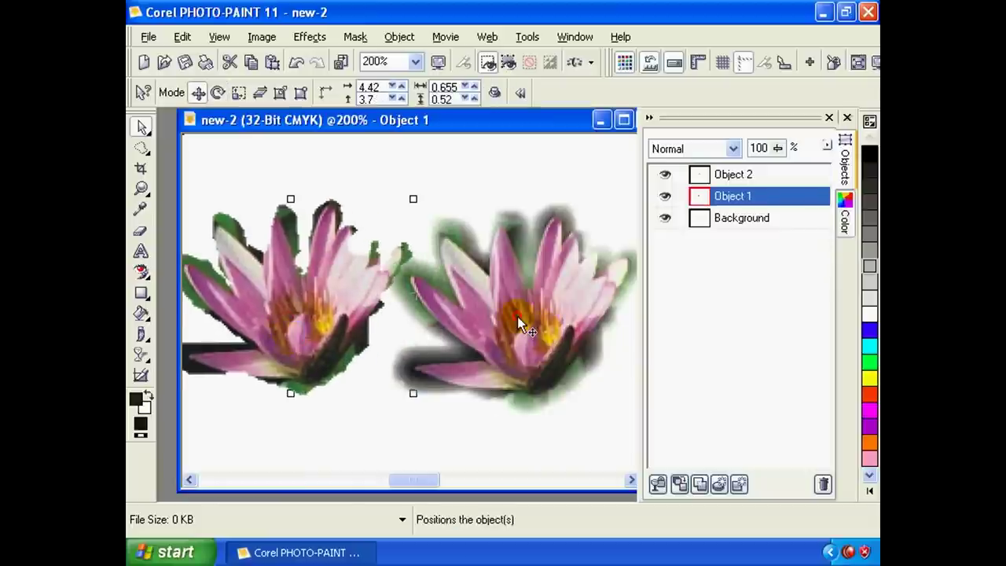
left_click_drag(505, 325, 512, 339)
mouse_move(525, 292)
left_mouse_down()
mouse_move(541, 315)
mouse_move(510, 346)
left_mouse_up()
Shift the feathered lily slightly right and down, then bring the Water lilies photo forward.
mouse_move(516, 122)
left_mouse_down()
mouse_move(358, 163)
mouse_move(348, 149)
mouse_move(423, 136)
left_mouse_up()
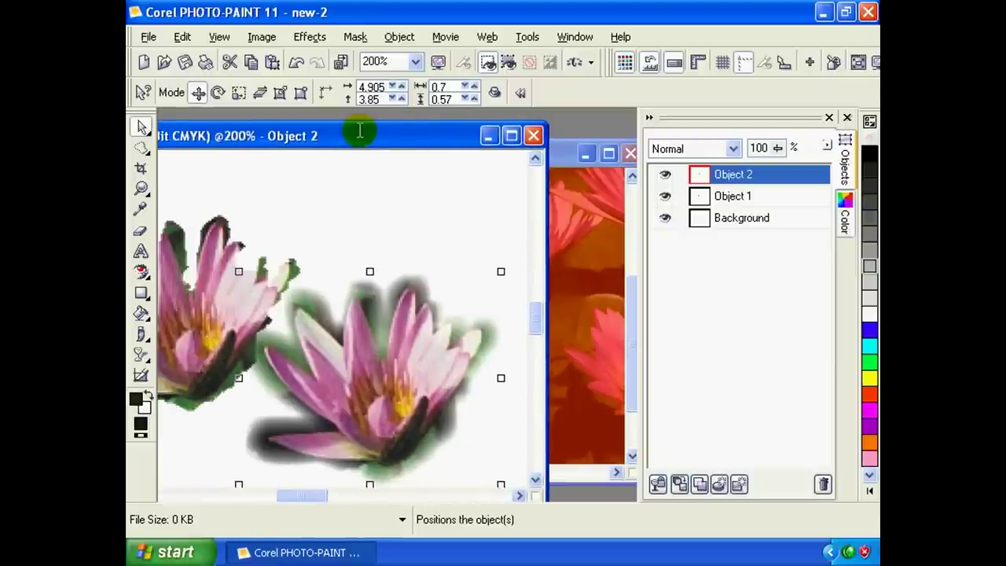
left_click(360, 41)
mouse_move(386, 215)
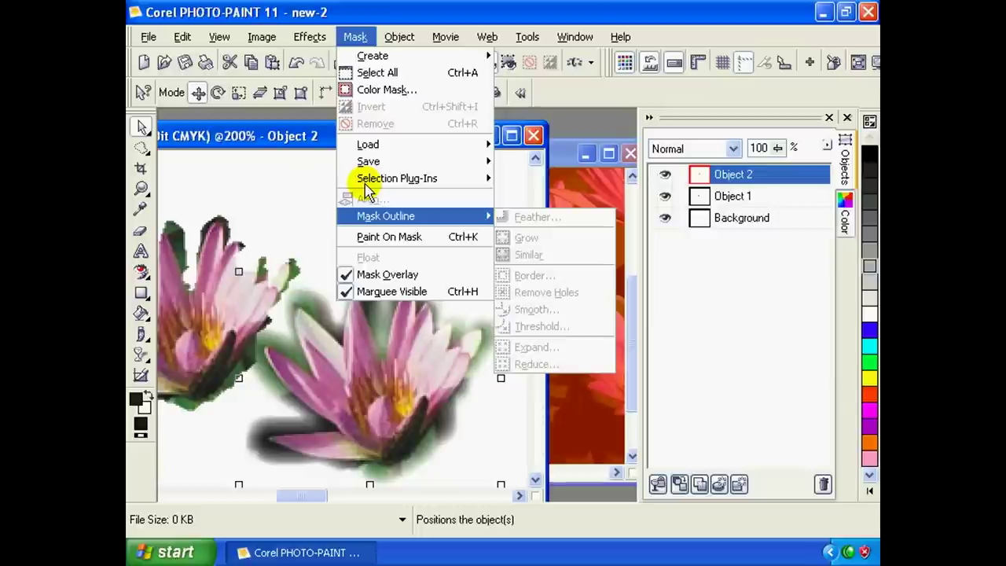
left_click_drag(306, 150, 385, 139)
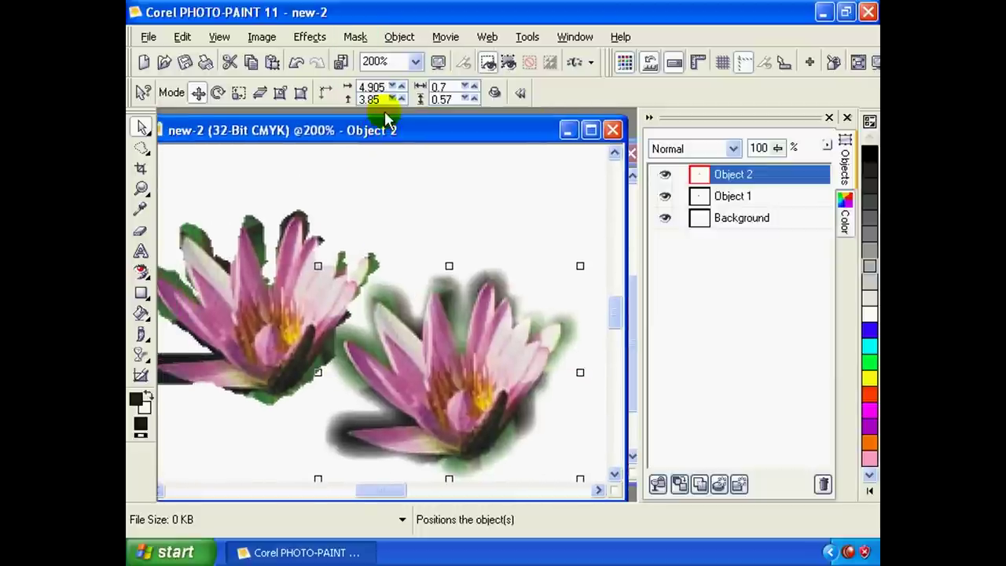
left_click_drag(467, 336, 477, 356)
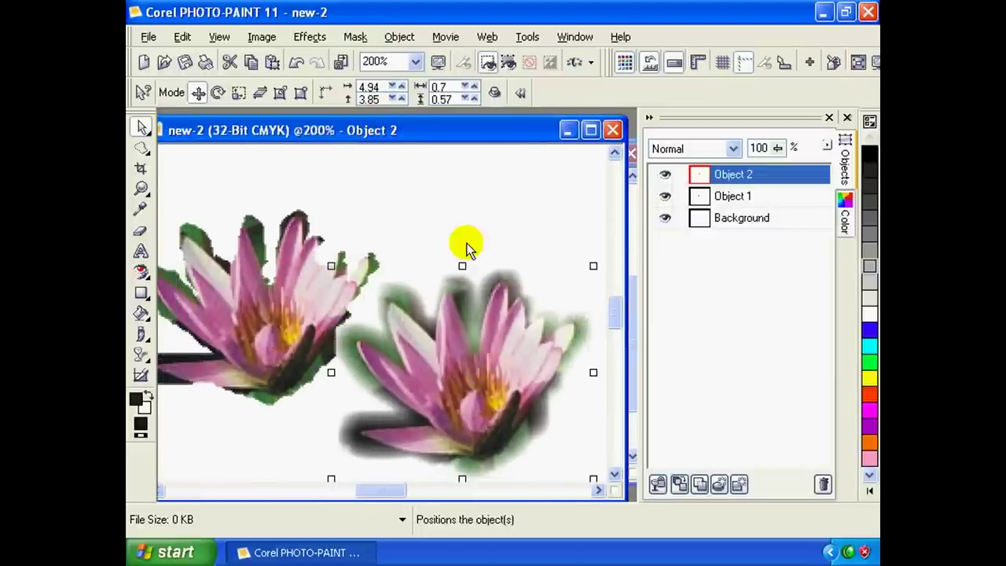
left_click_drag(480, 136, 315, 130)
left_click(522, 154)
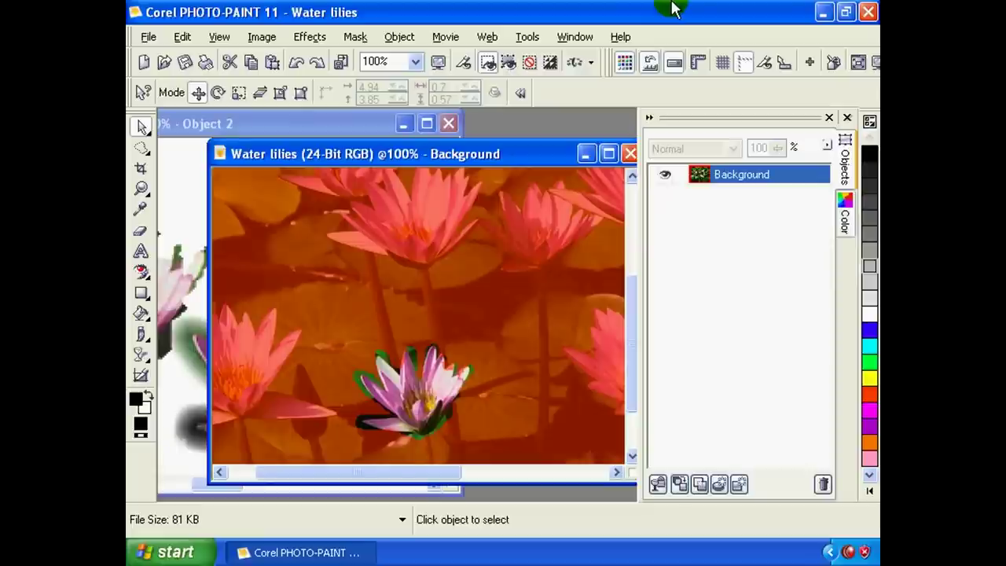
Grow the lily mask to similar adjacent pixels, then open Mask Outline to reach Border.
left_click(355, 36)
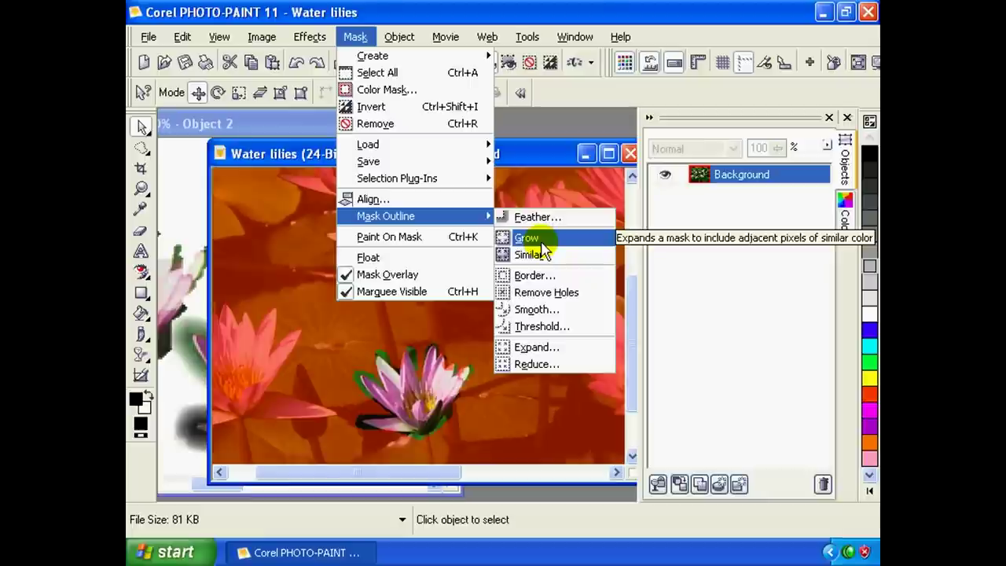
left_click(541, 240)
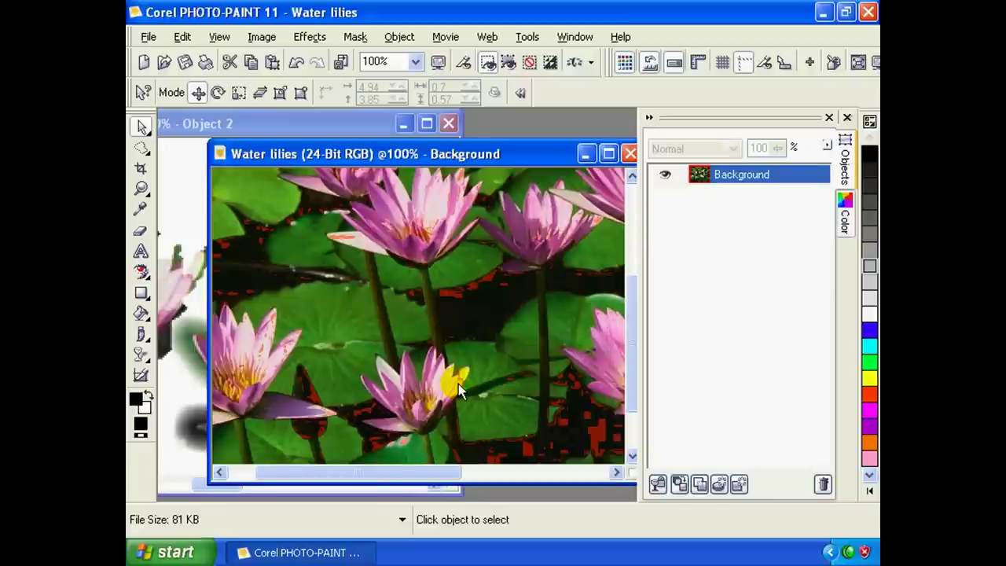
scroll(459, 385, "down", 2)
scroll(459, 383, "up", 1)
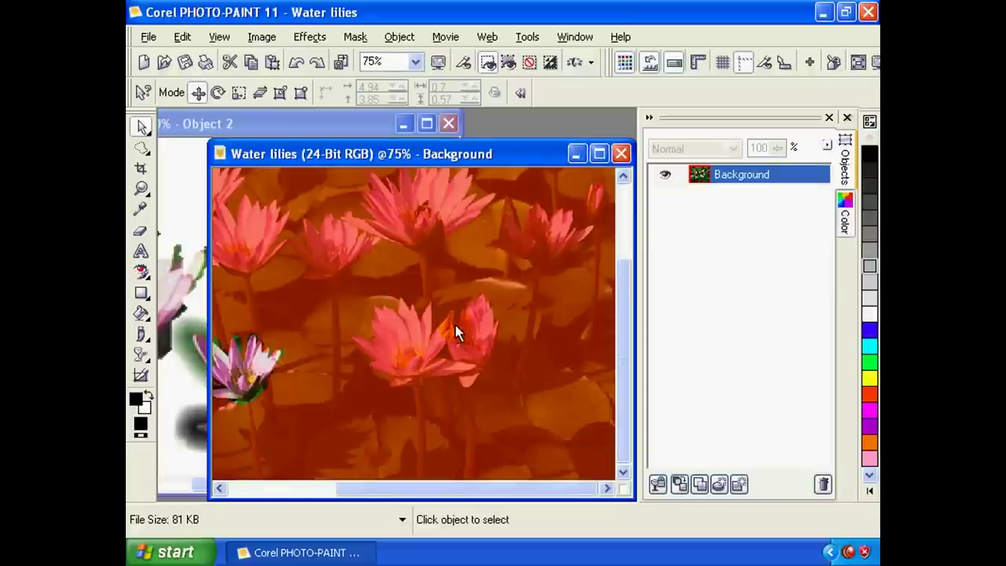
left_click_drag(438, 488, 266, 463)
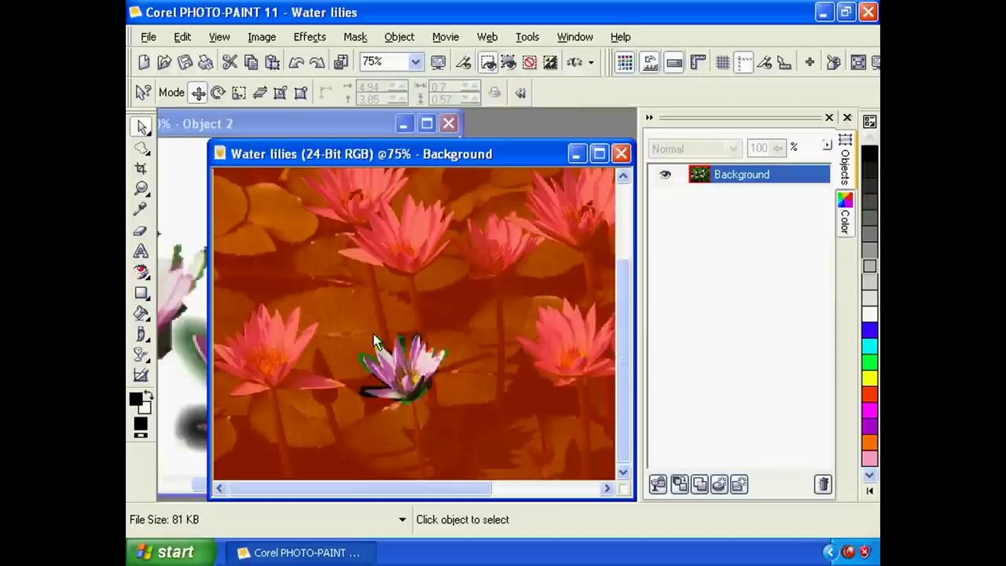
left_click(355, 37)
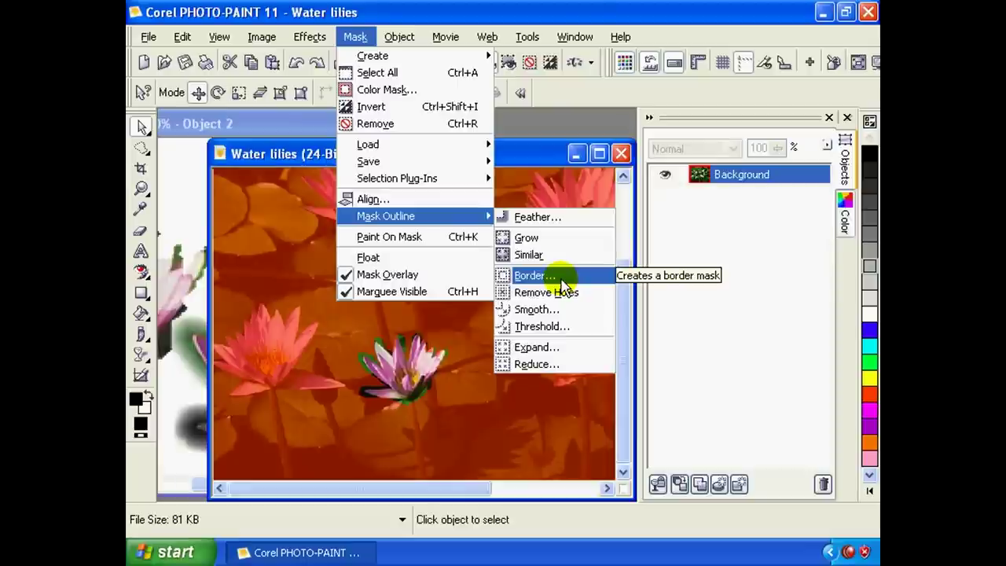
Turn the central lily's mask into a width-10 border with Medium edges.
left_click(561, 277)
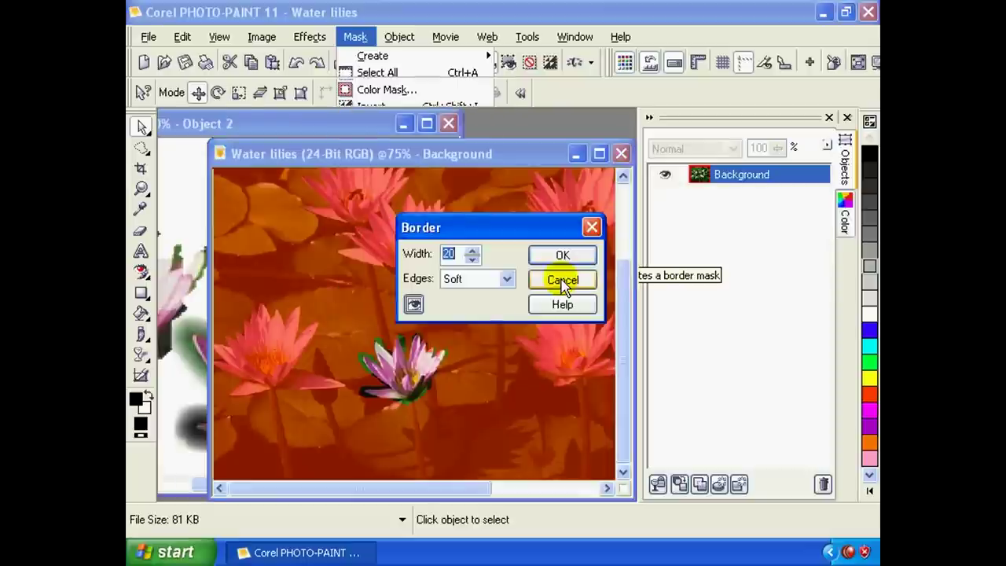
left_click_drag(513, 225, 436, 195)
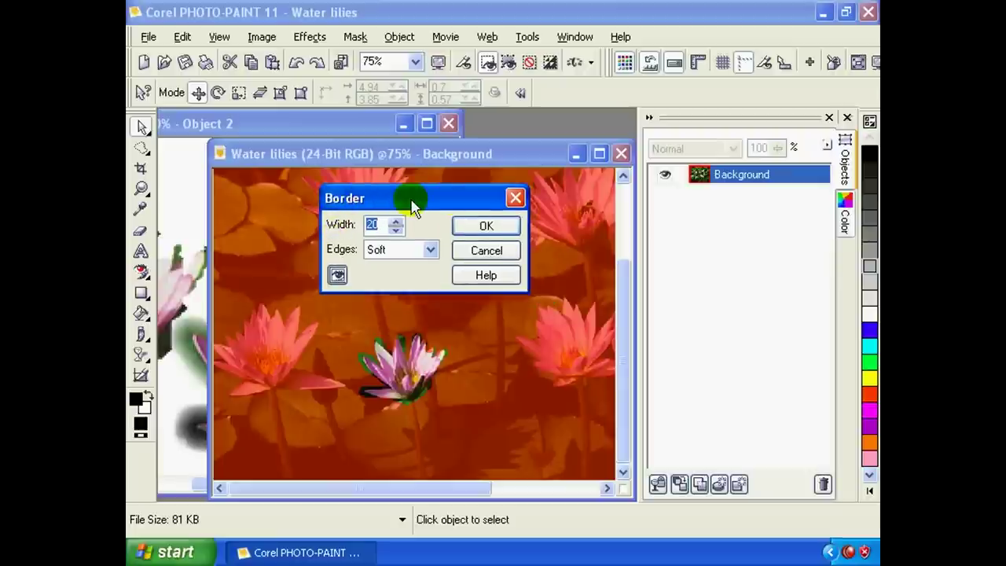
left_click_drag(411, 201, 414, 180)
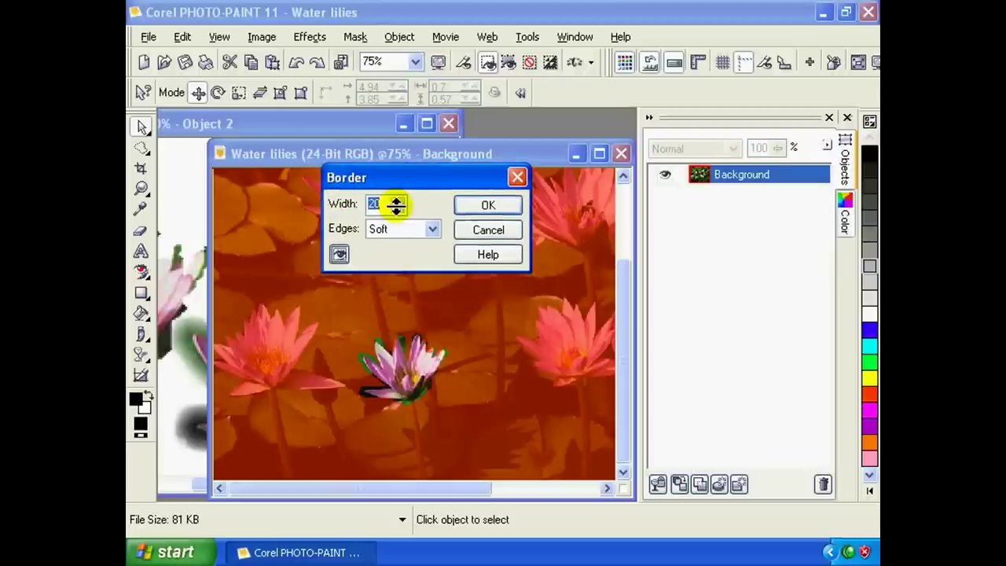
left_click(432, 228)
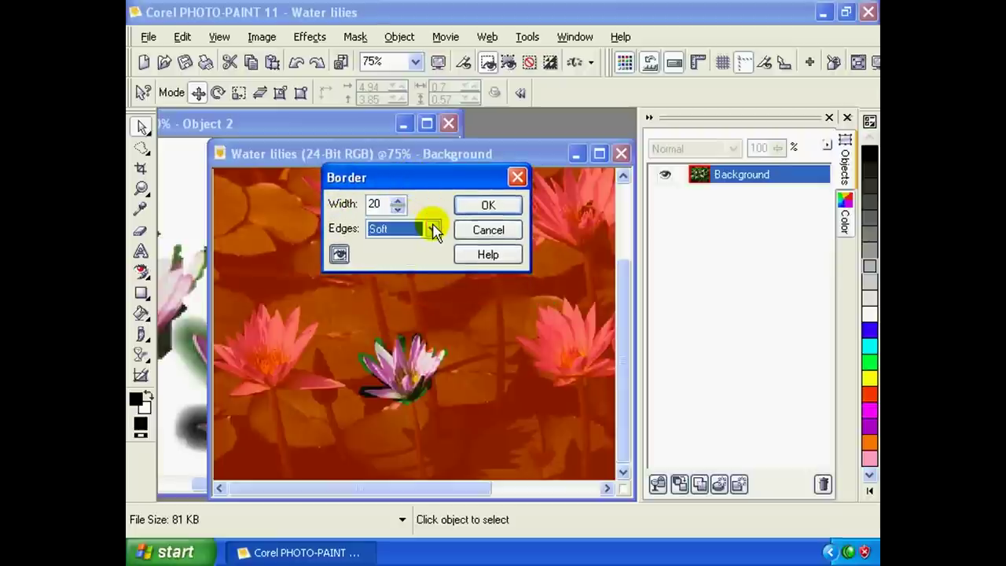
left_click(433, 229)
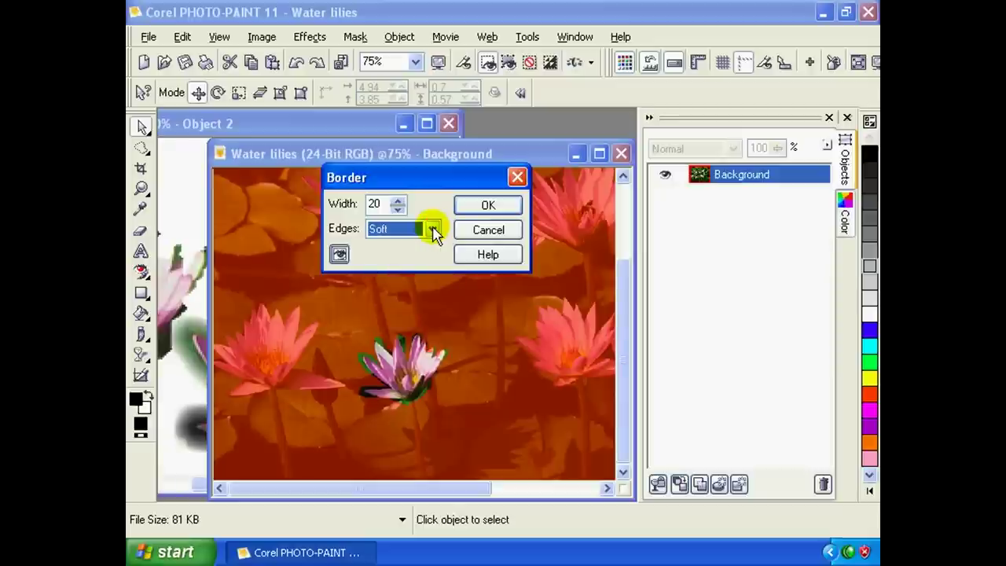
left_click(433, 228)
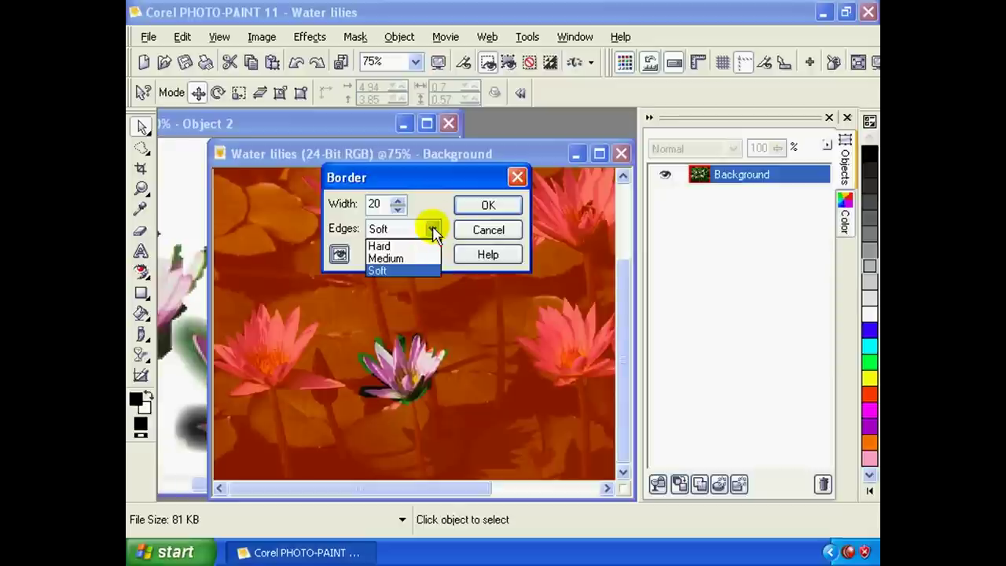
left_click_drag(389, 203, 317, 201)
double_click(382, 201)
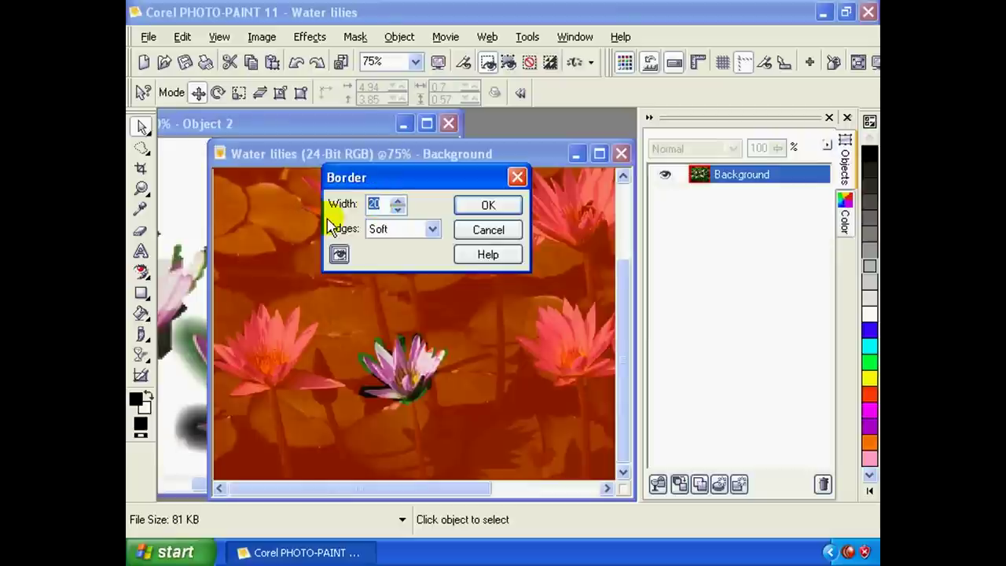
double_click(375, 203)
left_click(336, 204)
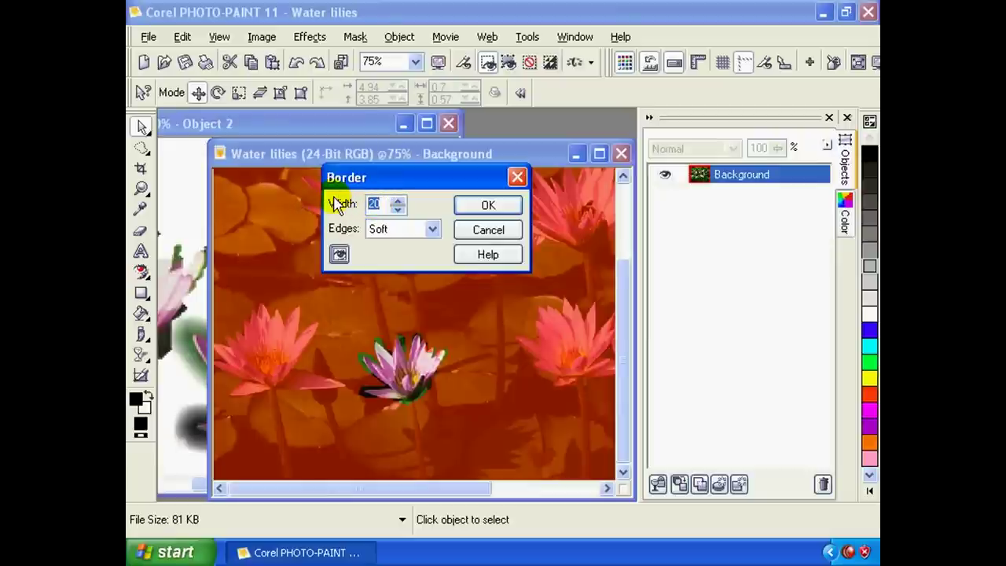
type("10")
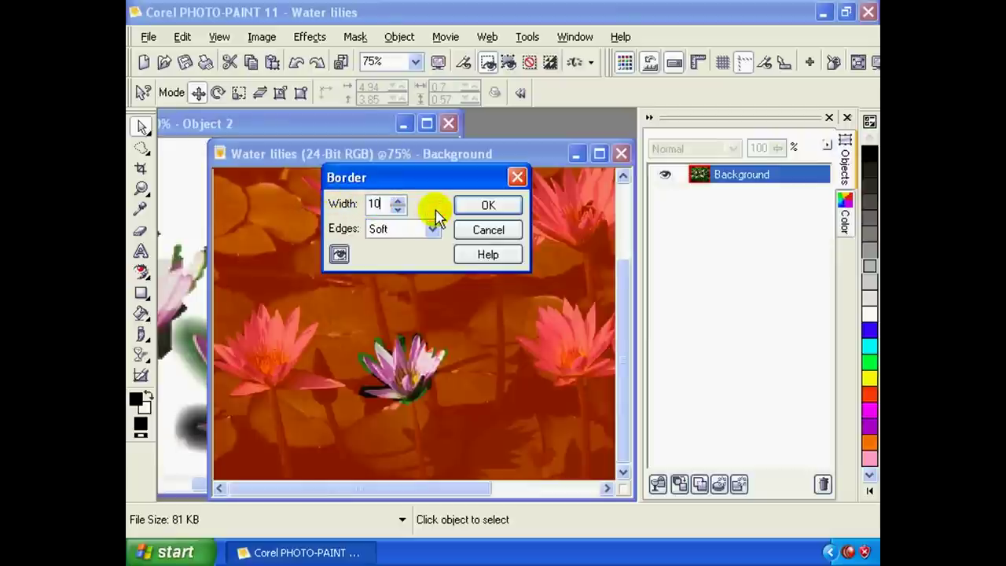
left_click(434, 230)
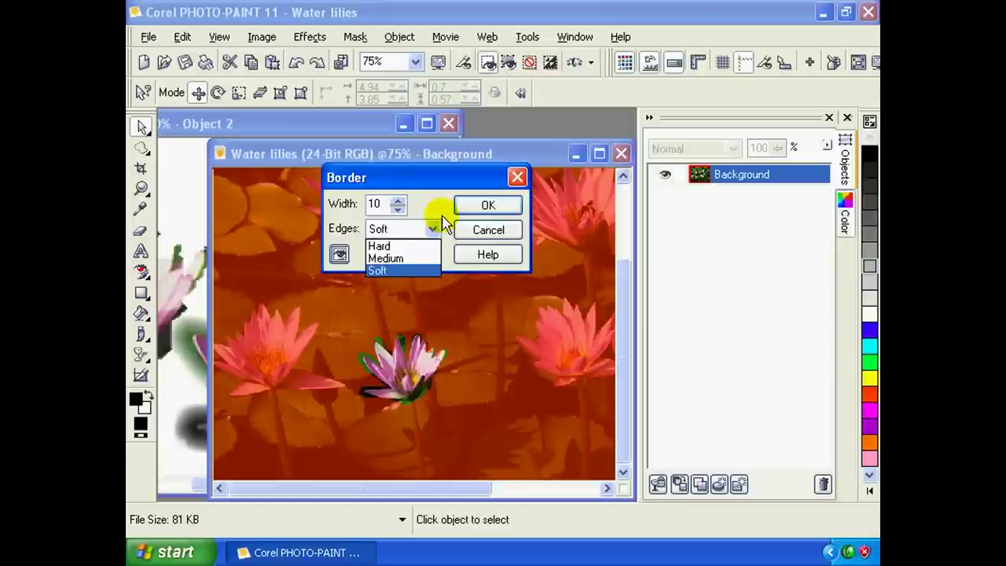
left_click(437, 234)
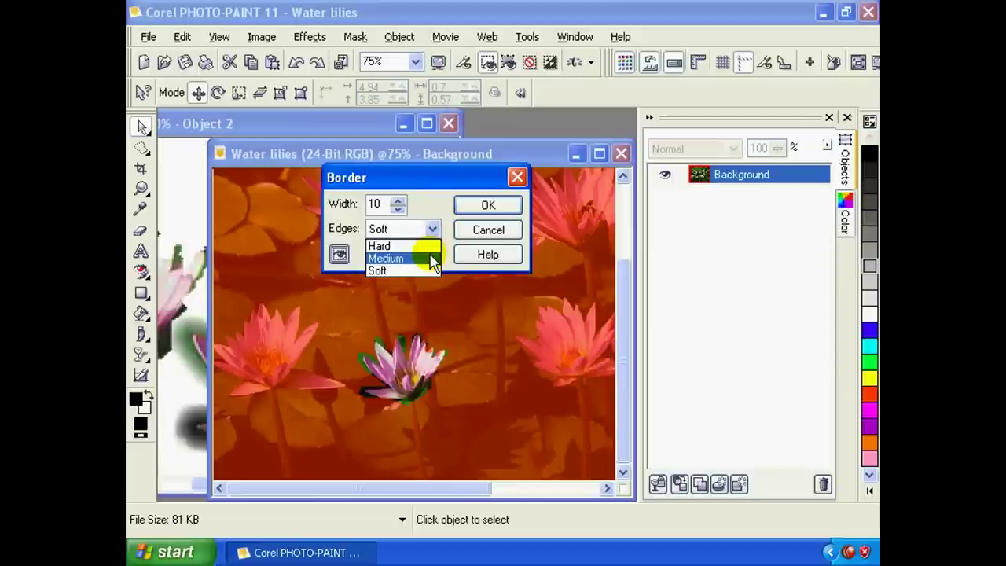
left_click(421, 258)
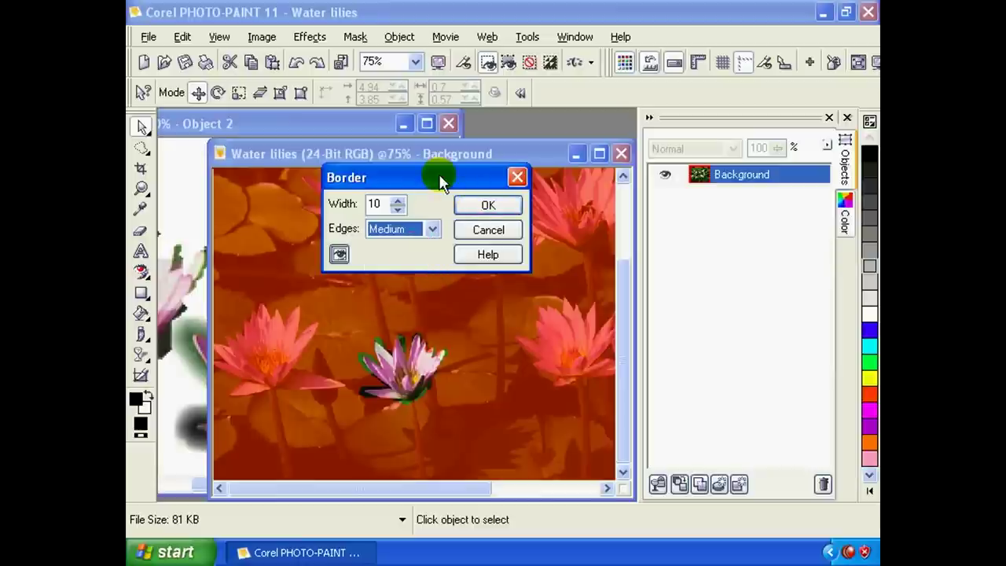
left_click_drag(441, 177, 381, 182)
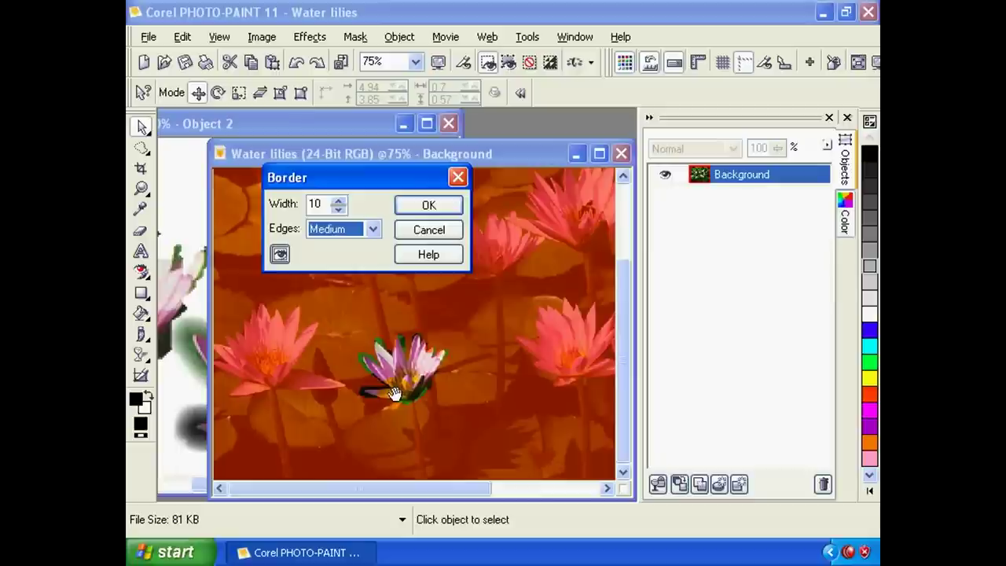
left_click(424, 207)
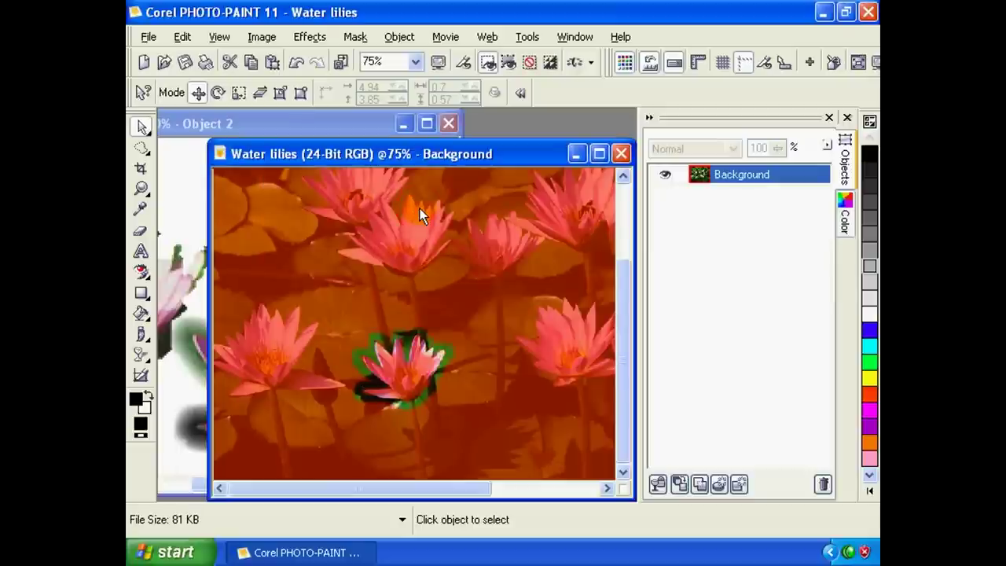
Zoom in and remove the holes from the lily's border mask.
scroll(402, 366, "up", 1)
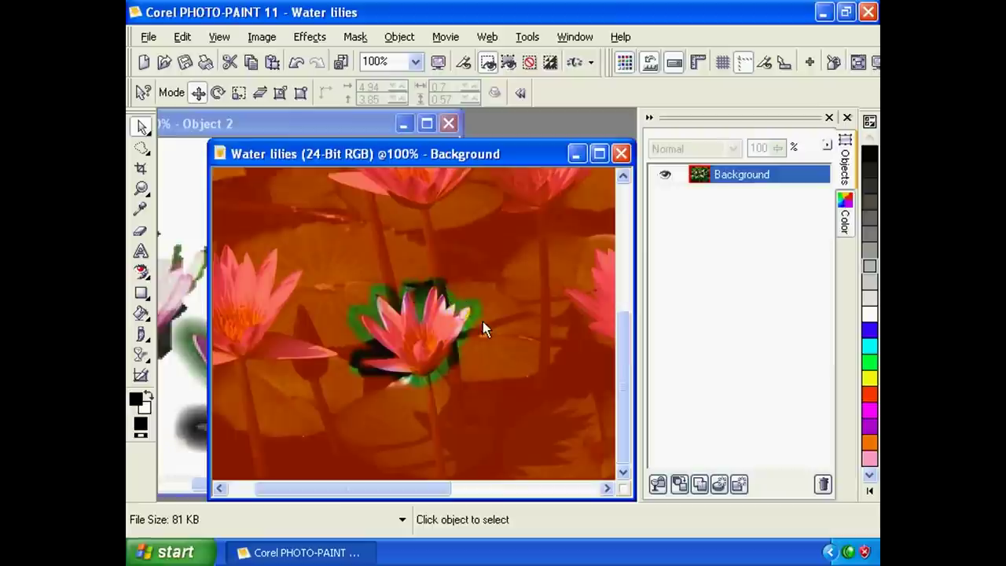
scroll(433, 284, "up", 1)
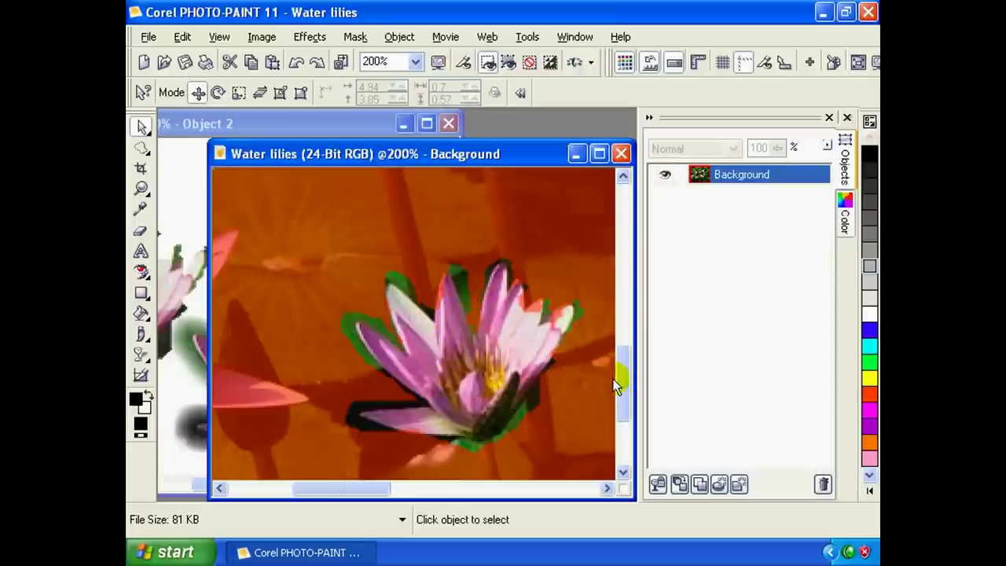
mouse_move(620, 383)
left_mouse_down()
mouse_move(623, 402)
mouse_move(623, 384)
left_mouse_up()
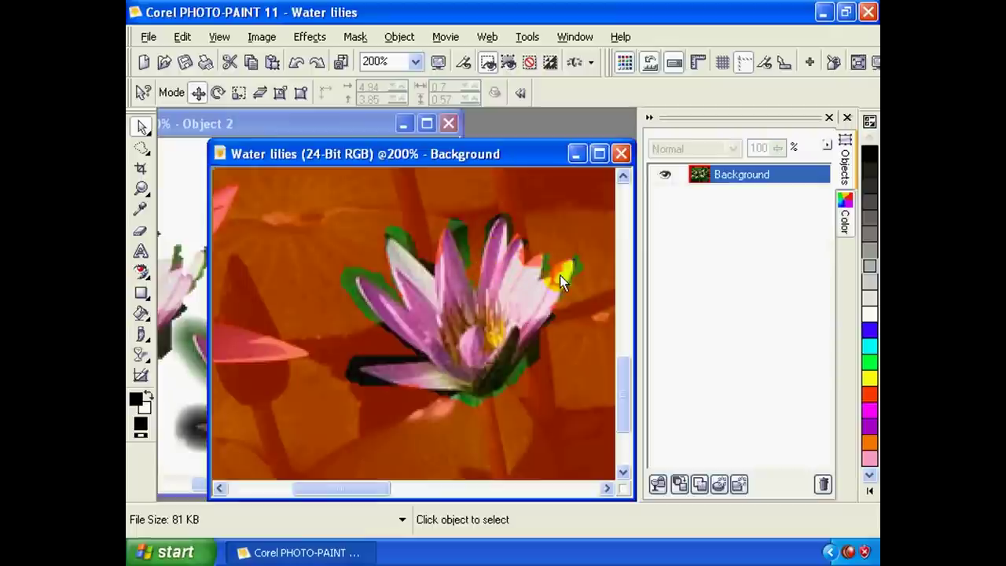
left_click(355, 37)
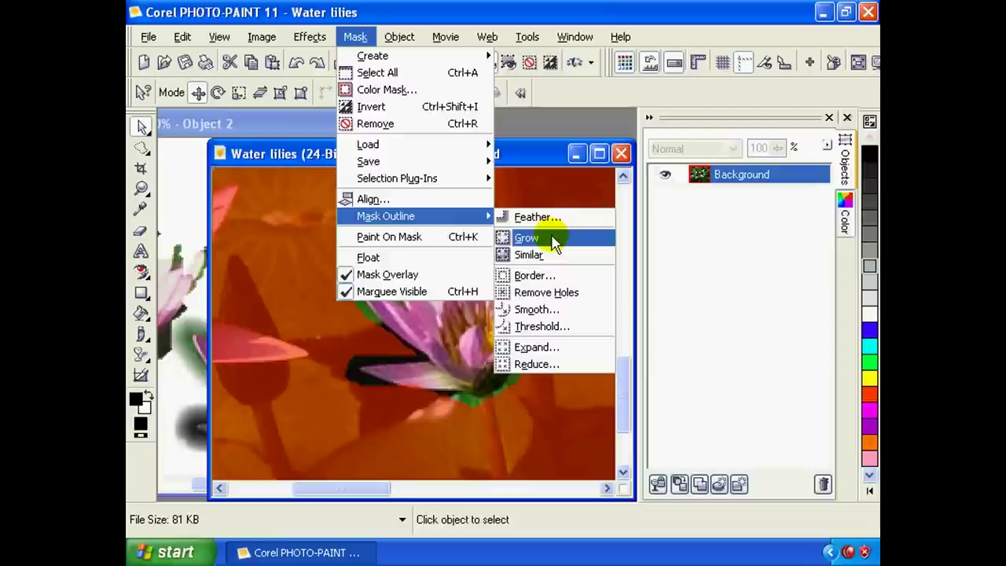
mouse_move(386, 216)
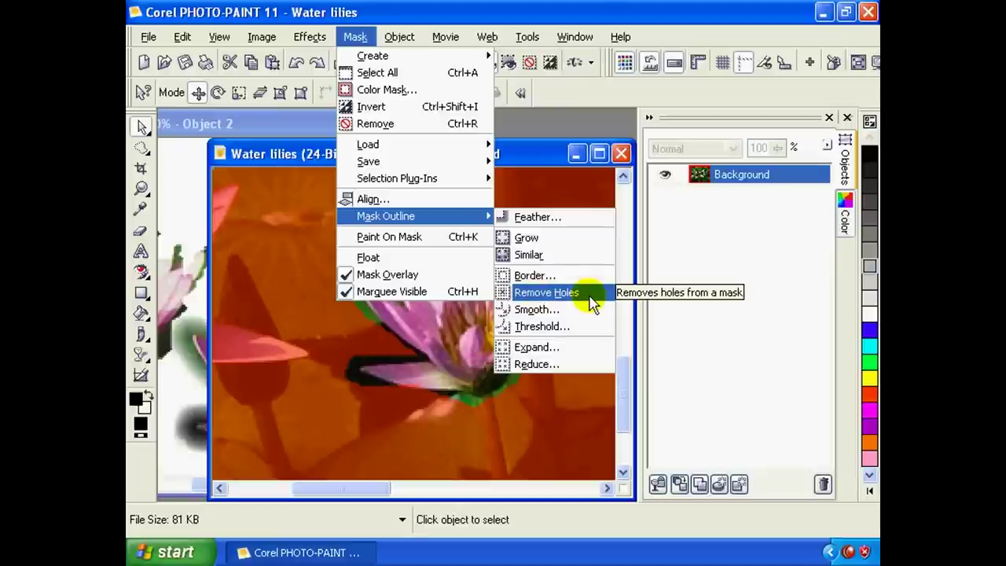
left_click(590, 294)
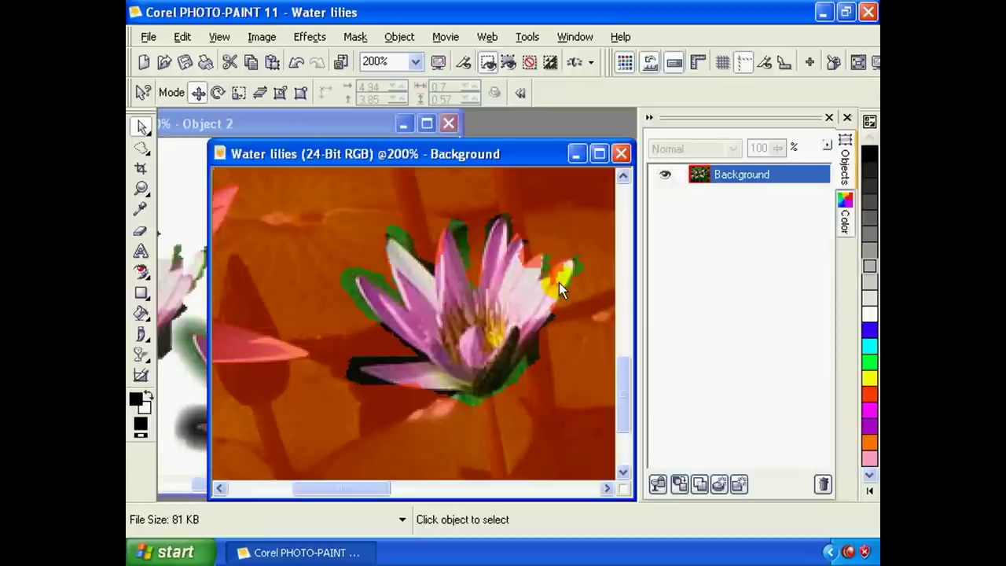
Zoom further and bring up the Mask outline commands again.
scroll(626, 391, "up", 1)
left_click_drag(627, 390, 637, 369)
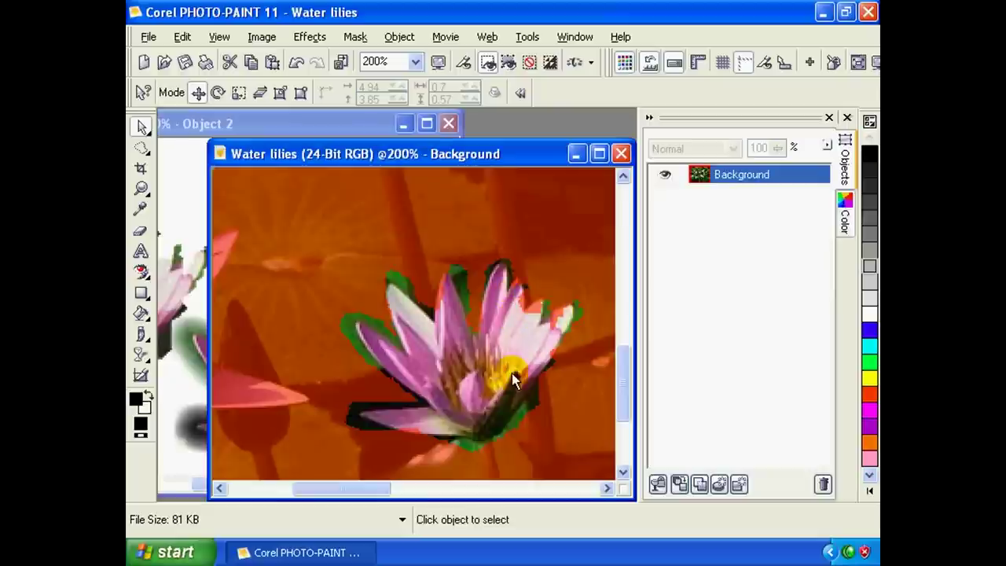
left_click(356, 40)
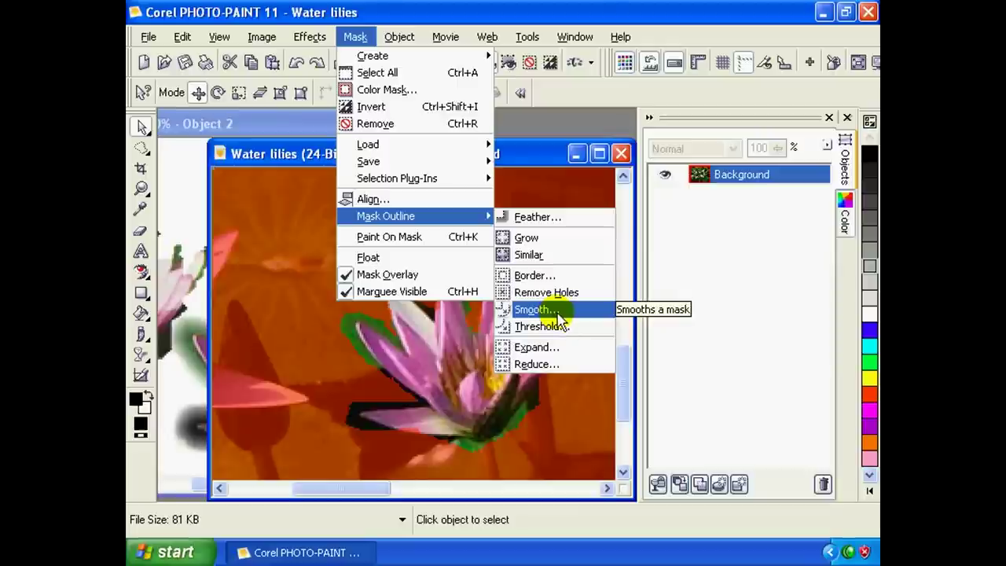
Smooth the lily mask's outline using a radius of 7.
left_click(560, 310)
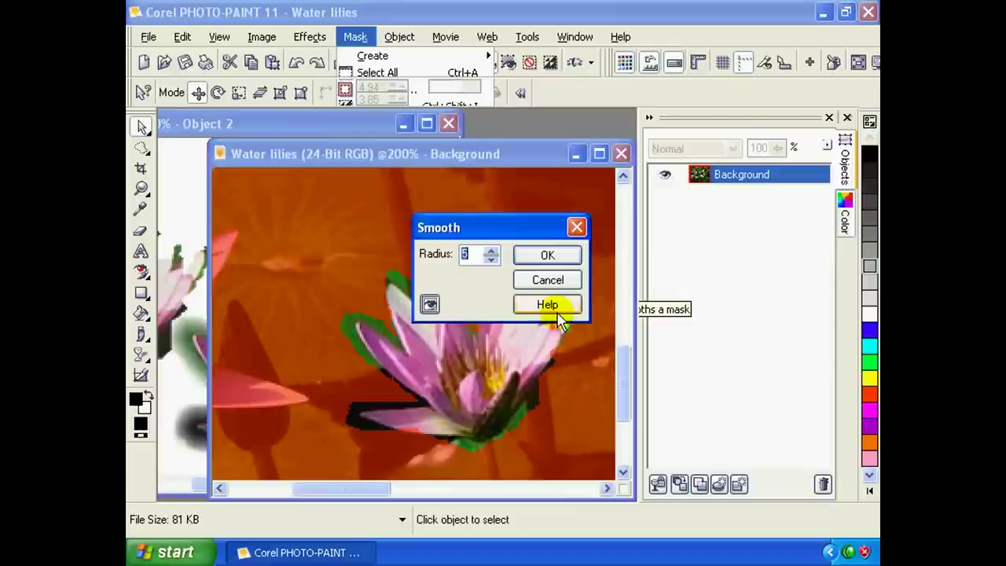
mouse_move(488, 234)
left_mouse_down()
mouse_move(542, 226)
mouse_move(381, 176)
left_mouse_up()
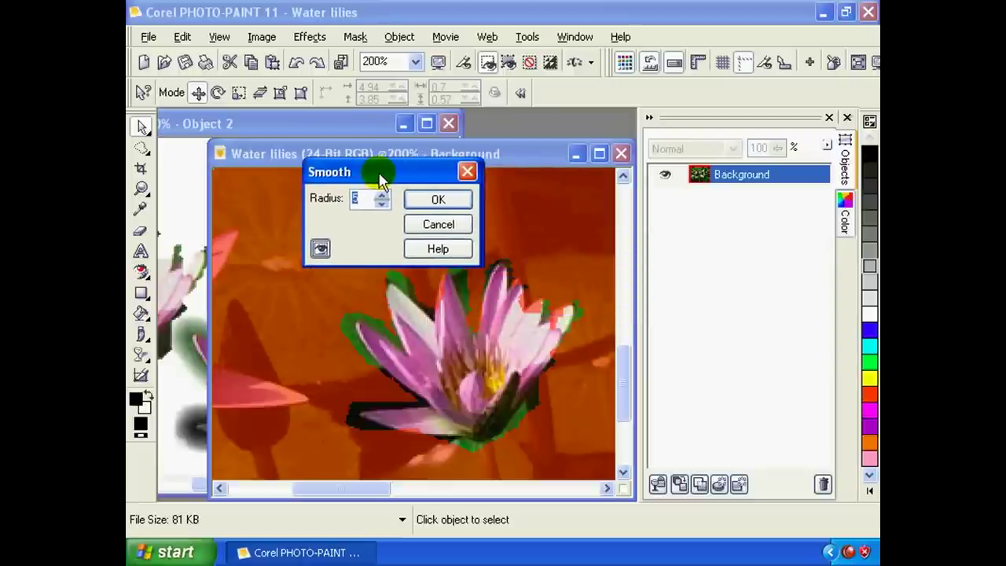
left_click(381, 194)
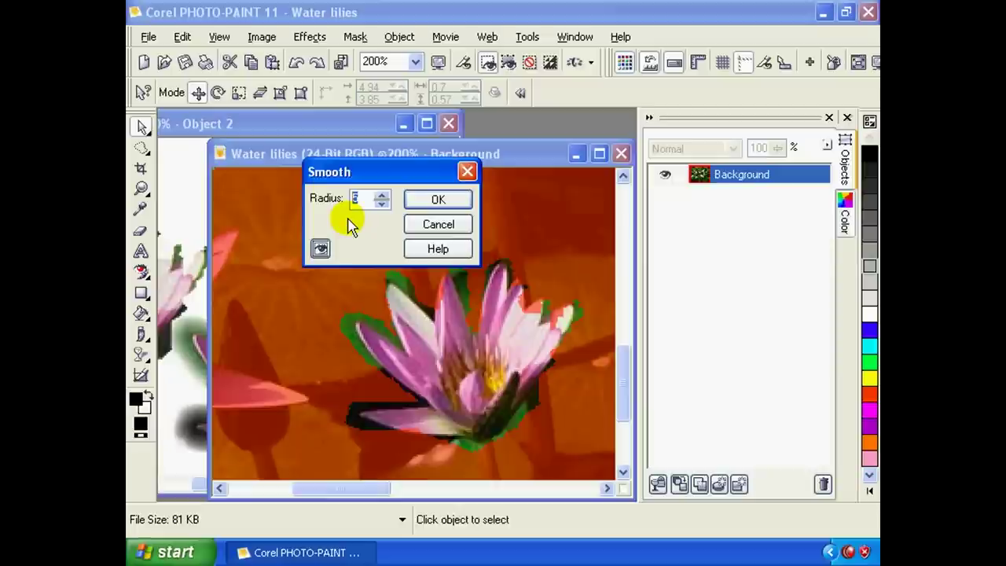
type("7")
mouse_move(393, 168)
left_mouse_down()
mouse_move(440, 175)
mouse_move(407, 140)
left_mouse_up()
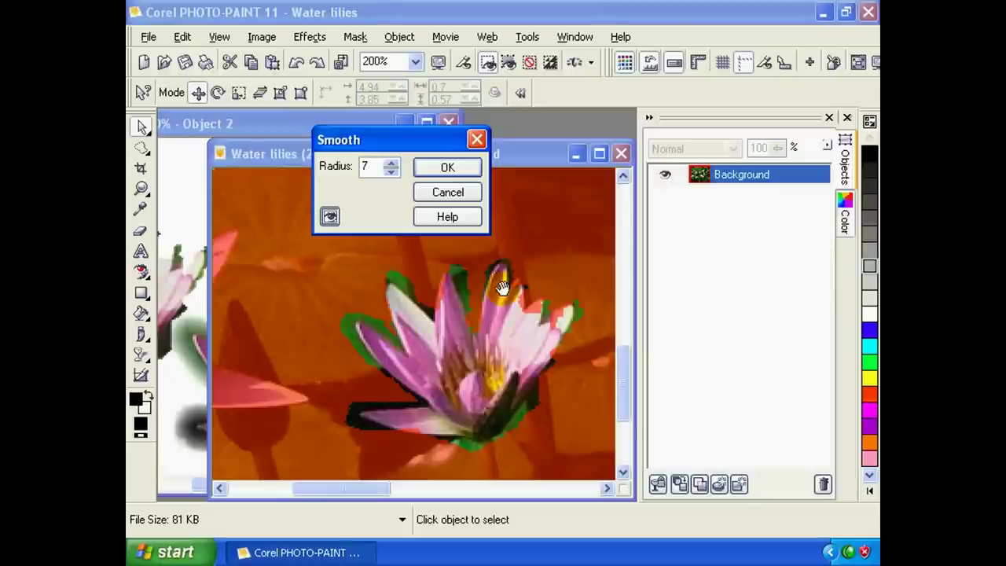
left_click(447, 167)
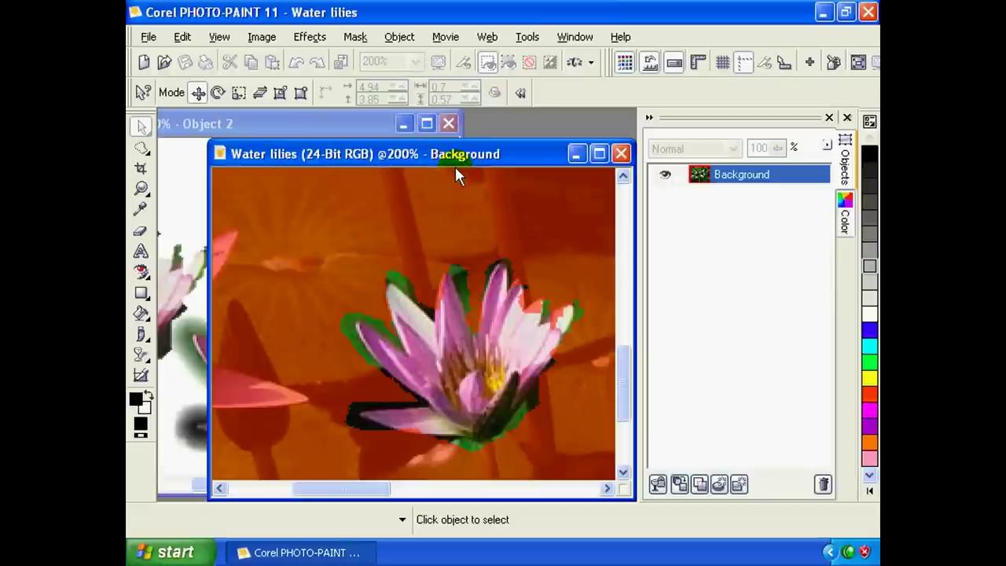
left_click(355, 37)
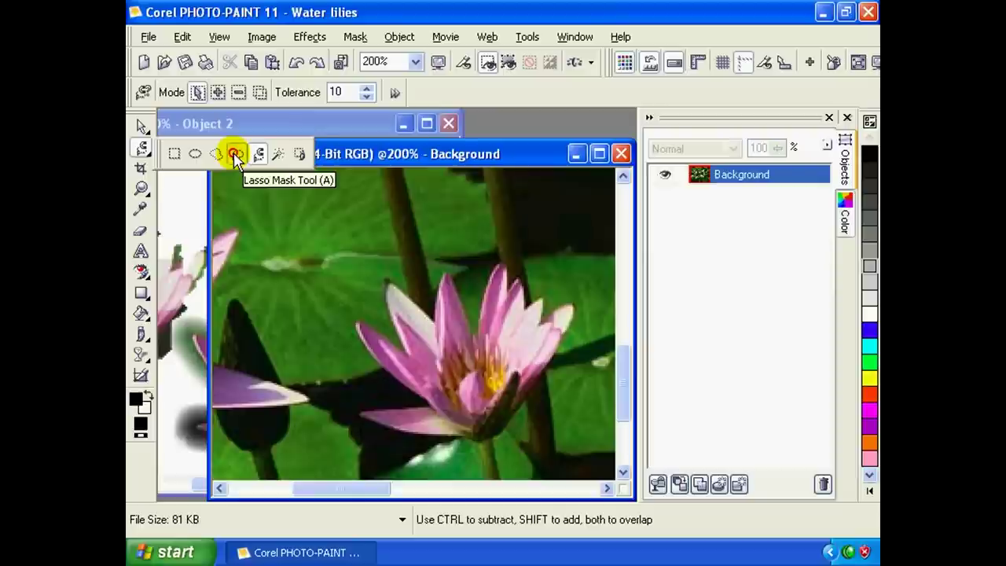
Trace a freehand lasso mask around the pink lily, then undo it.
left_click(236, 154)
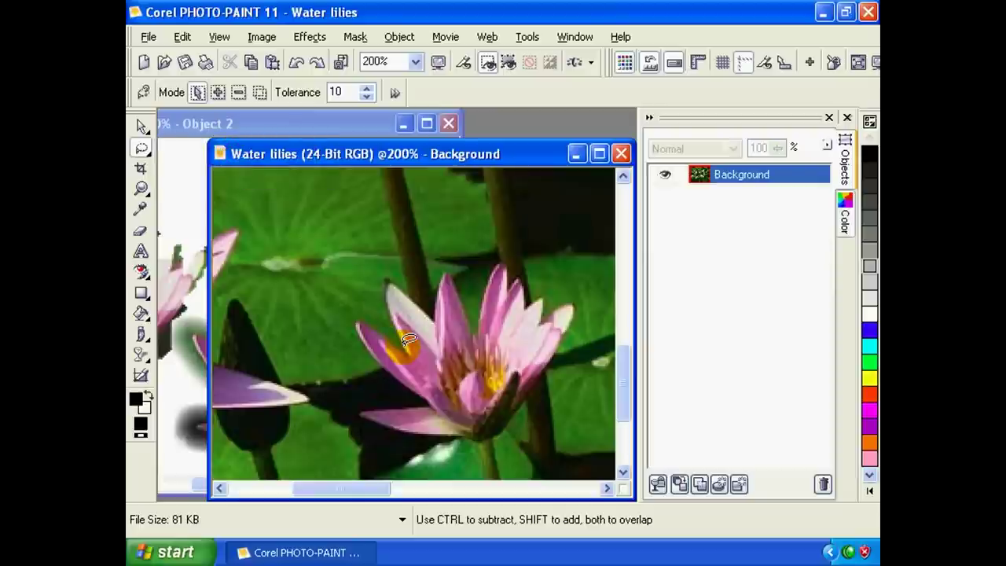
mouse_move(385, 326)
left_mouse_down()
mouse_move(410, 343)
mouse_move(397, 270)
mouse_move(447, 283)
mouse_move(477, 310)
mouse_move(533, 297)
mouse_move(552, 385)
mouse_move(428, 393)
mouse_move(362, 322)
mouse_move(408, 345)
left_mouse_up()
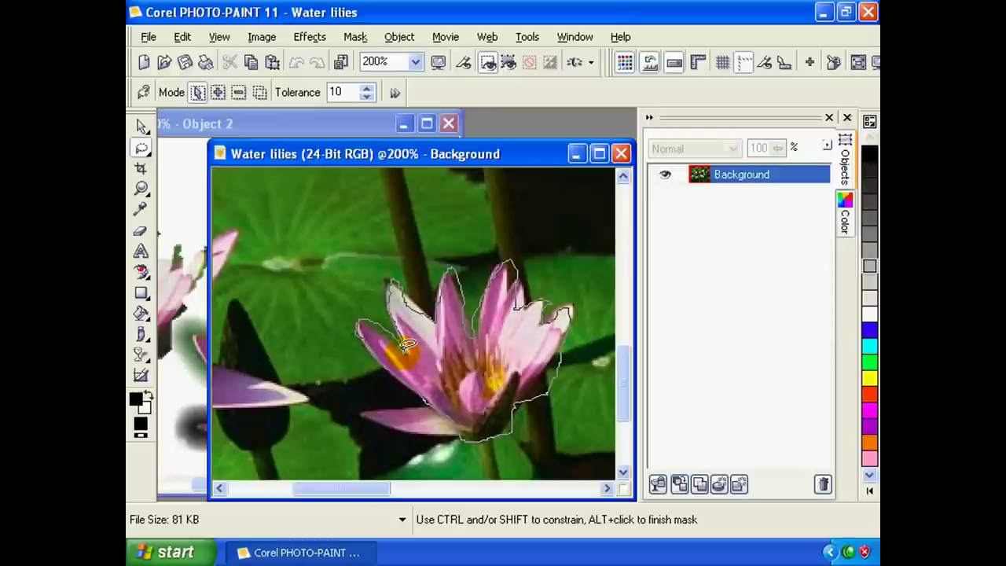
double_click(410, 346)
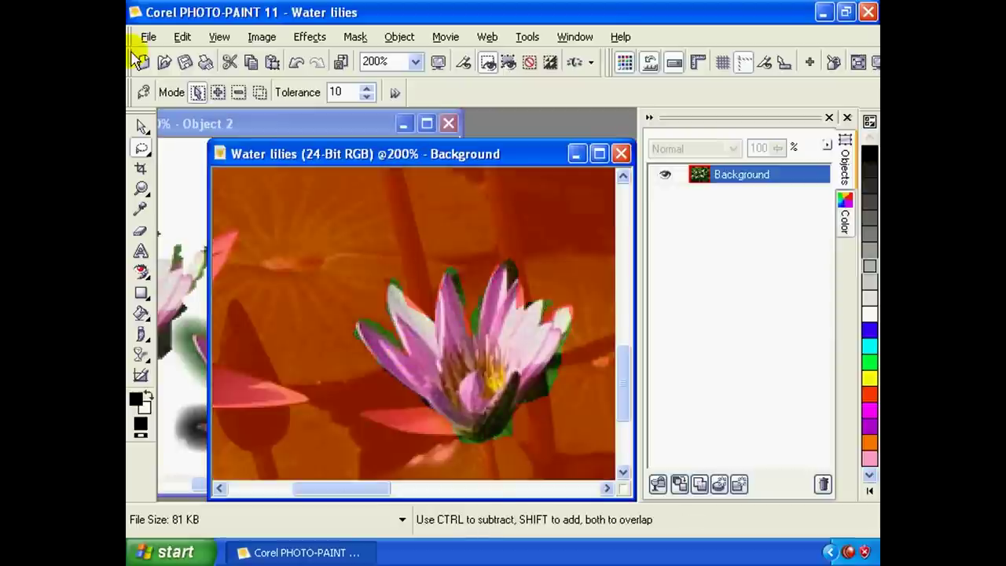
key("ctrl+z")
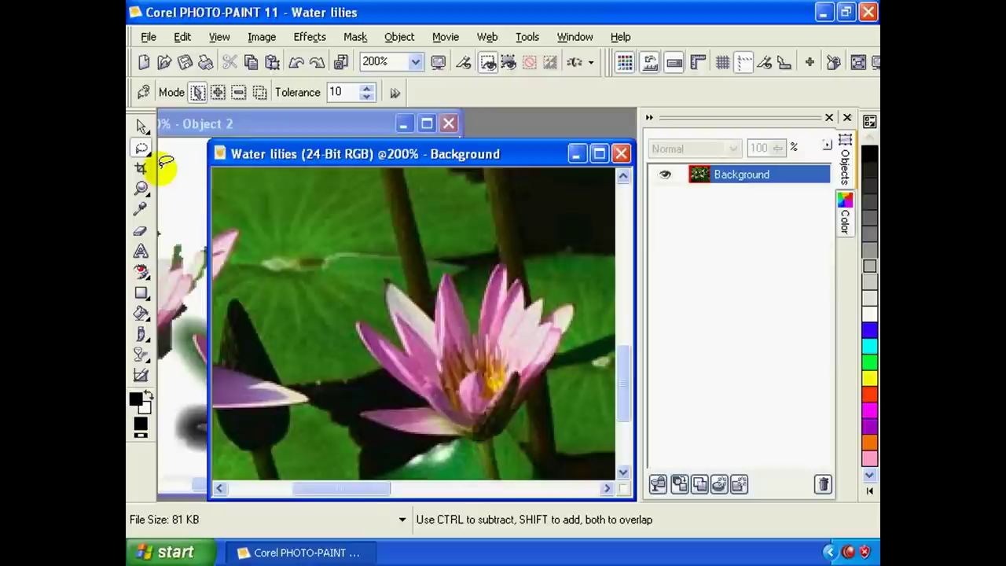
left_click(142, 149)
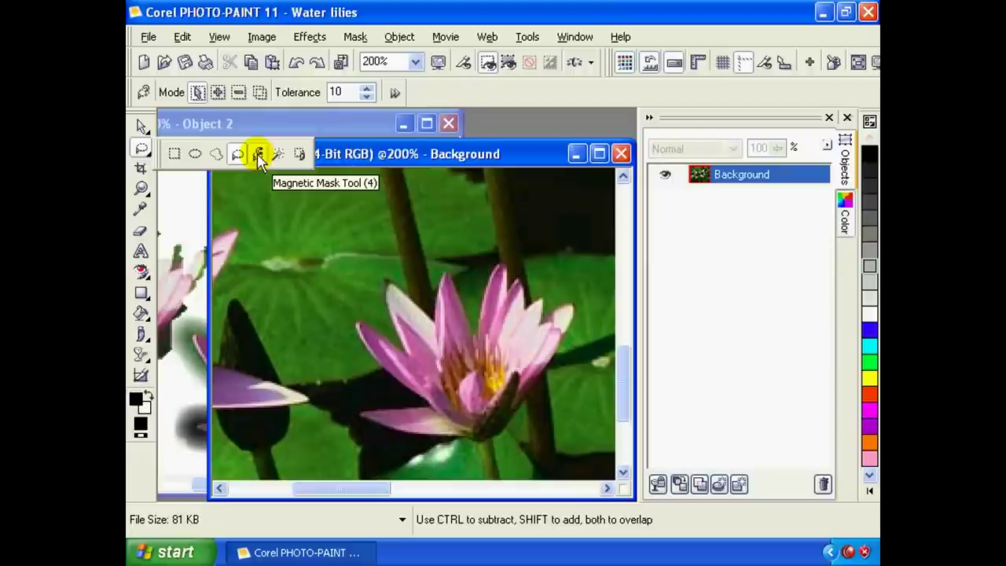
Briefly try a magnetic mask along the lily's petal edge, then abandon it.
left_click(260, 155)
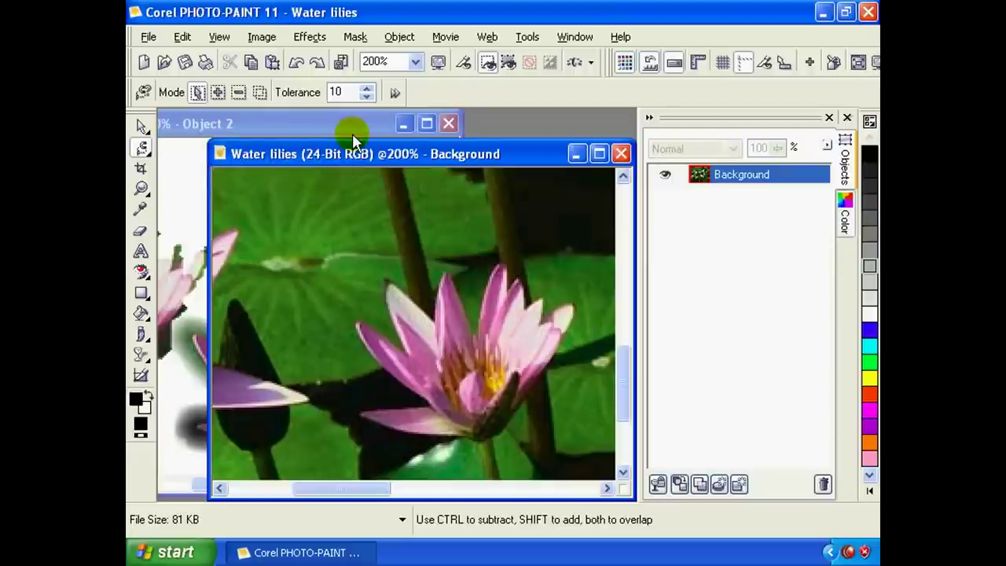
left_click(479, 322)
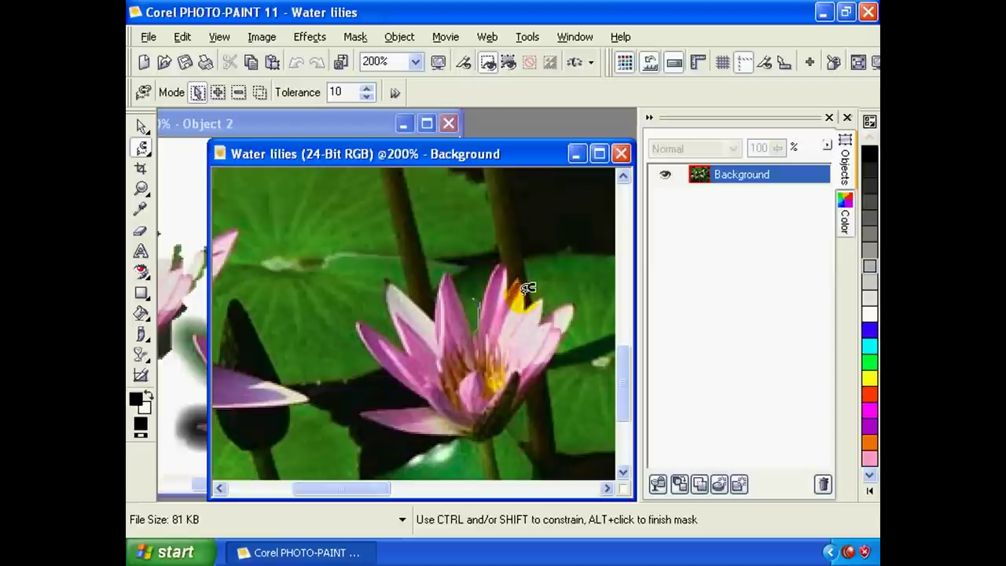
left_click(143, 150)
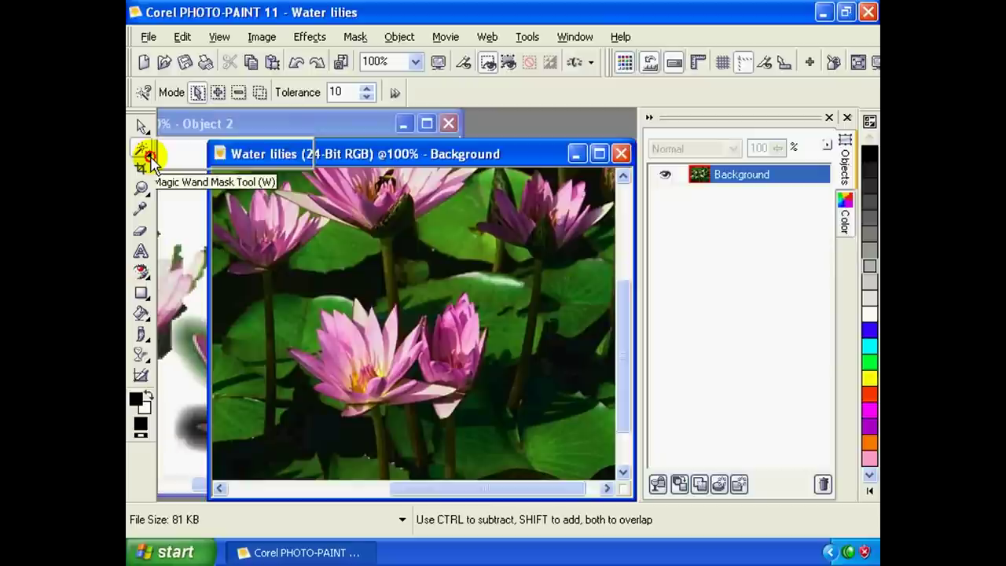
Pick the Magic Wand Mask tool and mask a pale petal of the central lily.
left_click(150, 157)
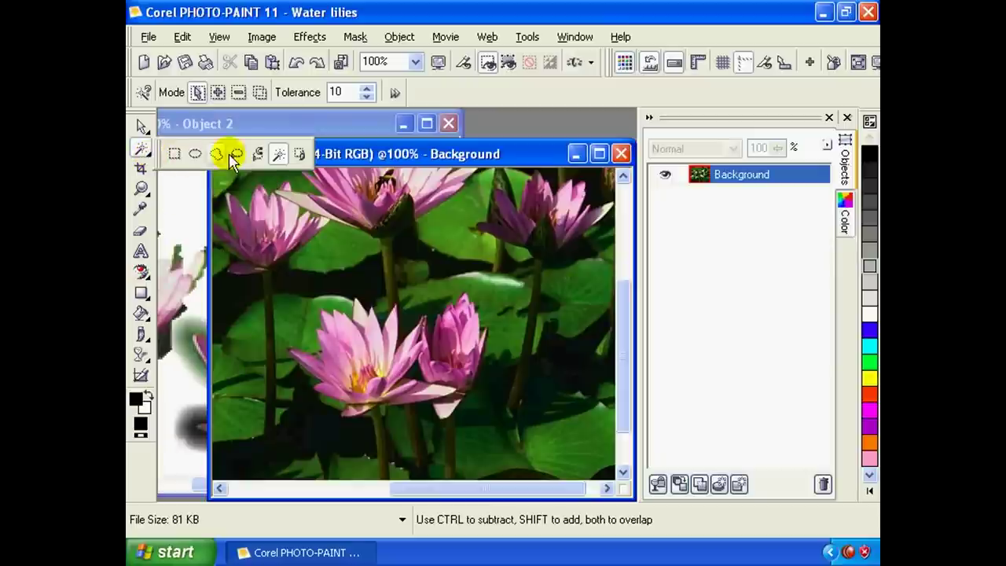
left_click(279, 155)
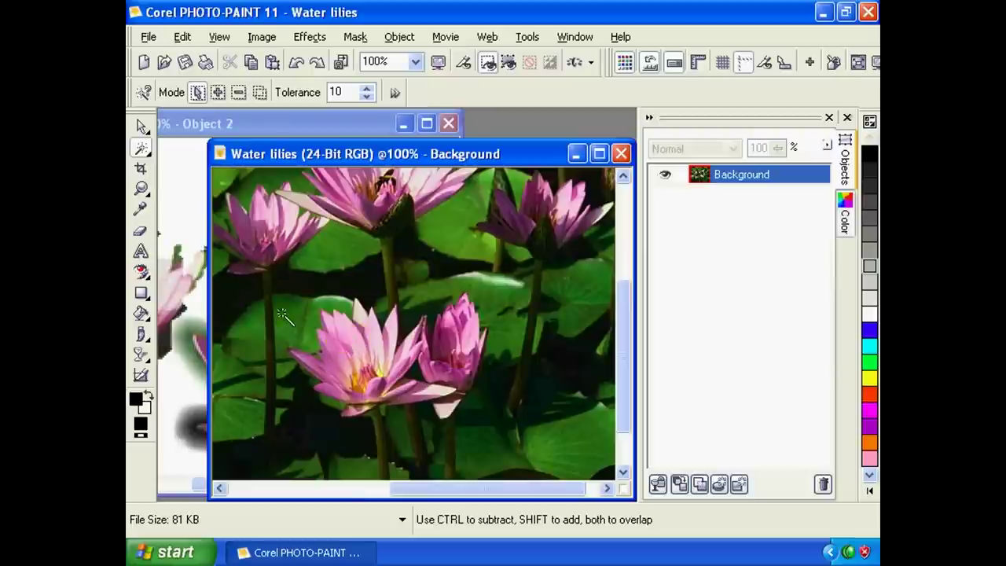
left_click(345, 339)
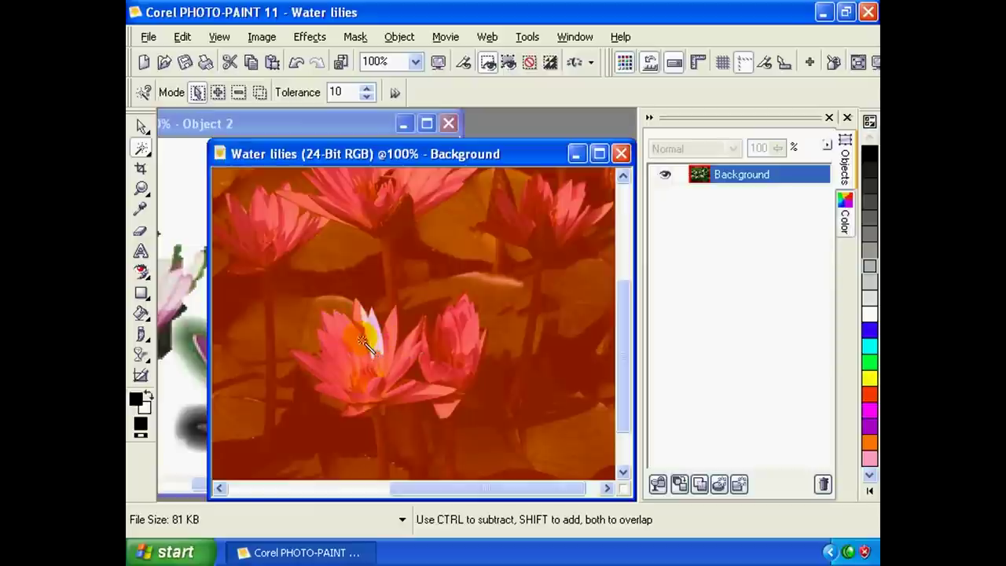
left_click(342, 332)
left_click(347, 355)
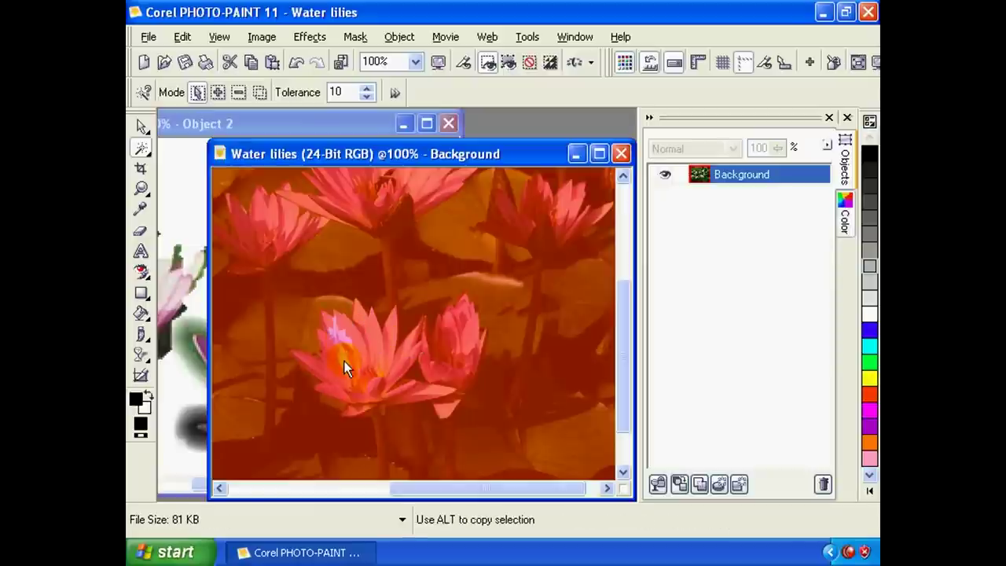
left_click(350, 347)
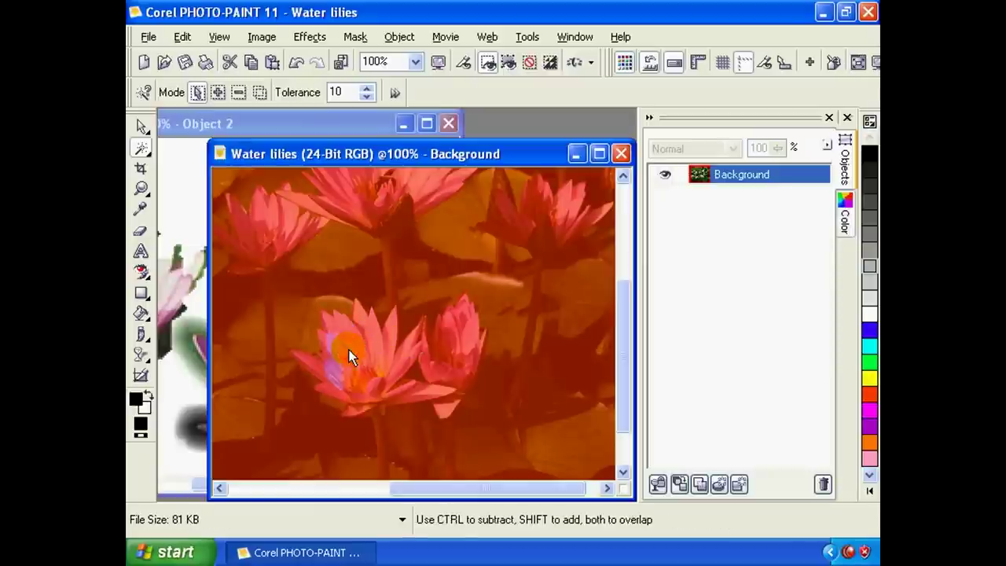
left_click(390, 339)
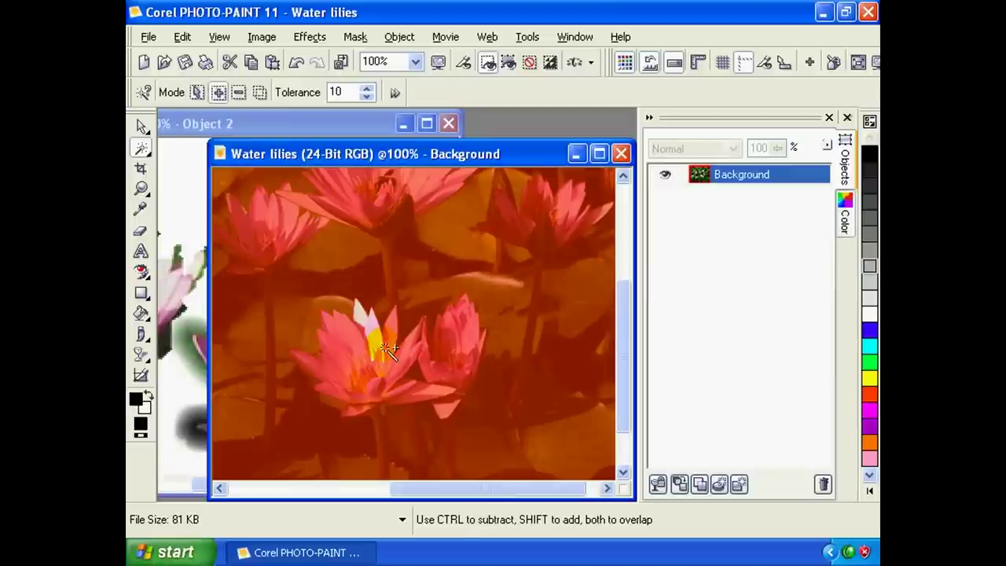
In additive mode, add the lily's left, upper and lower petals to the mask.
key("shift")
left_click(348, 348)
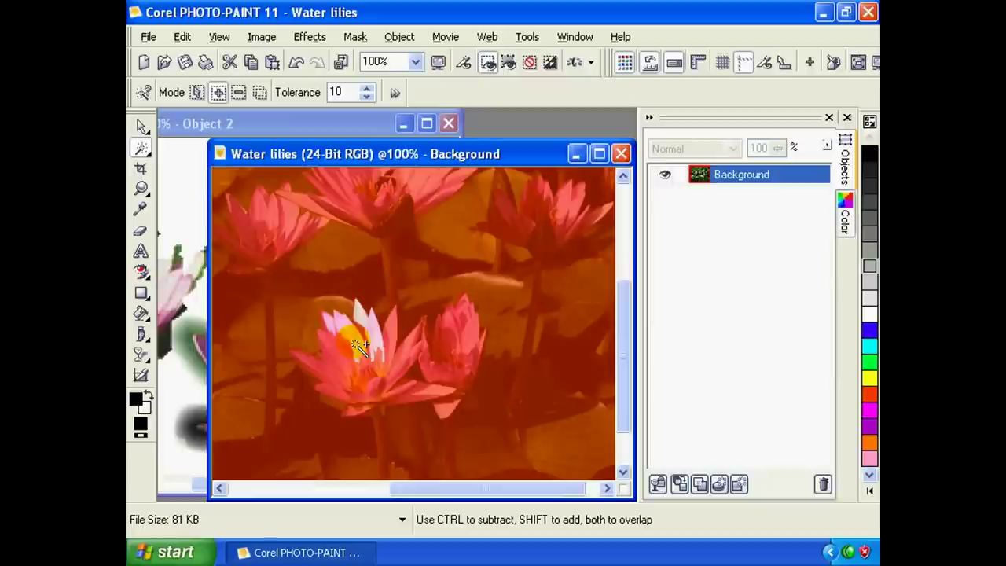
left_click(339, 356)
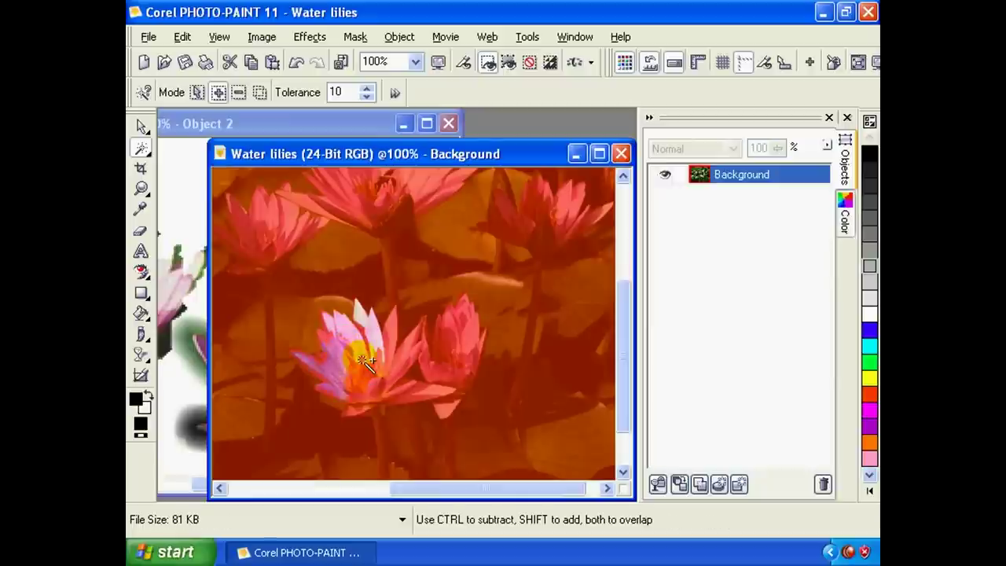
left_click(354, 367)
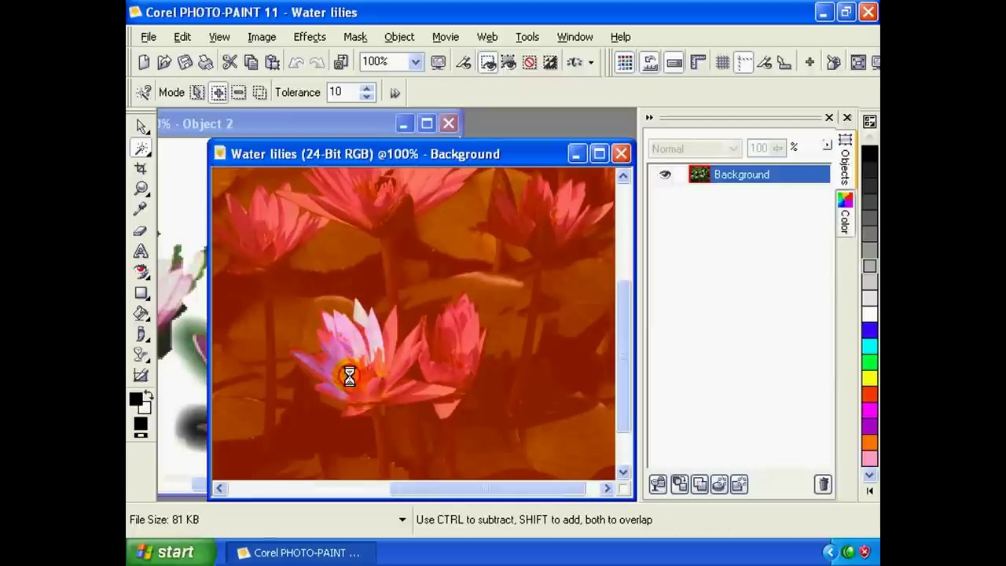
left_click(383, 342)
left_click(359, 316)
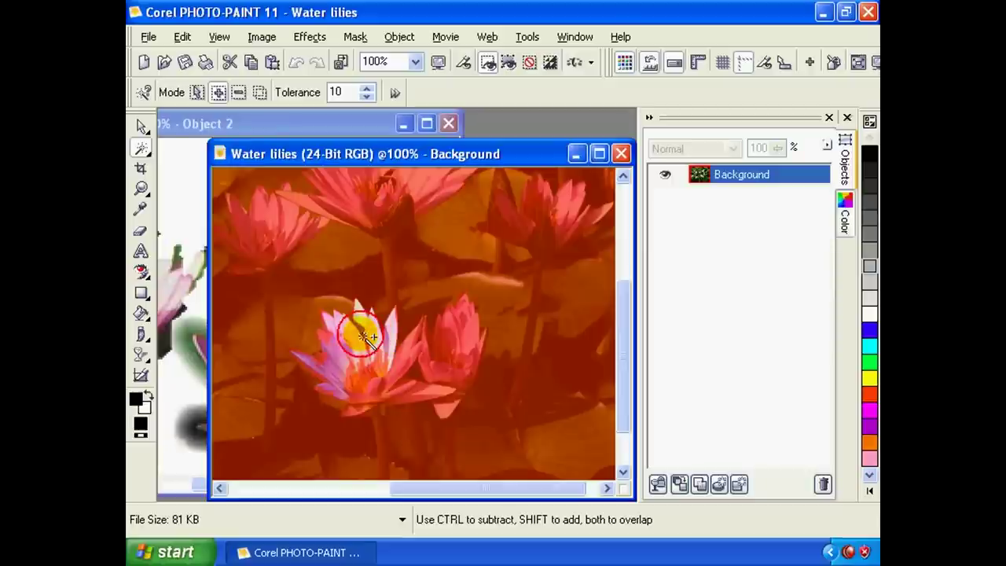
left_click(330, 335)
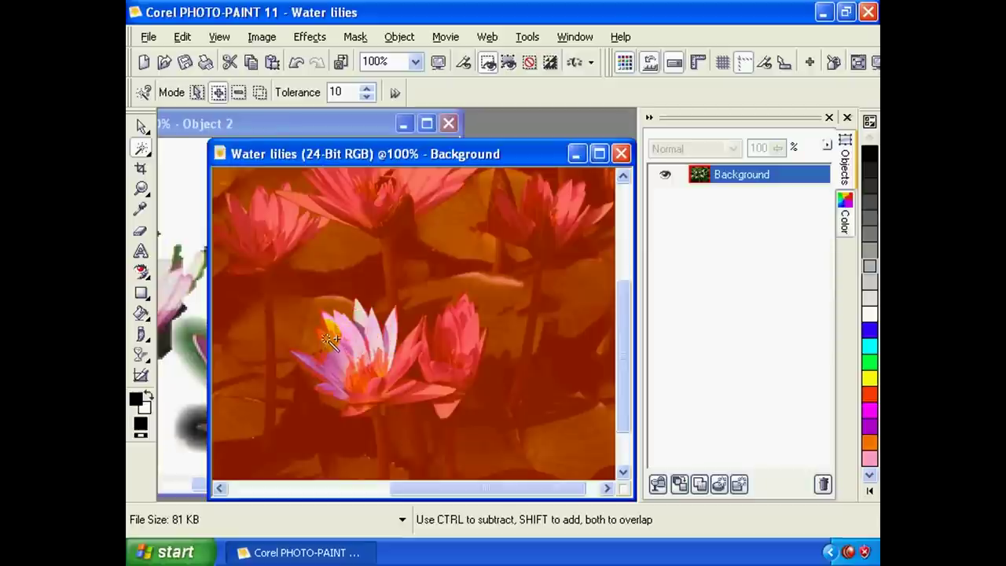
left_click(375, 376)
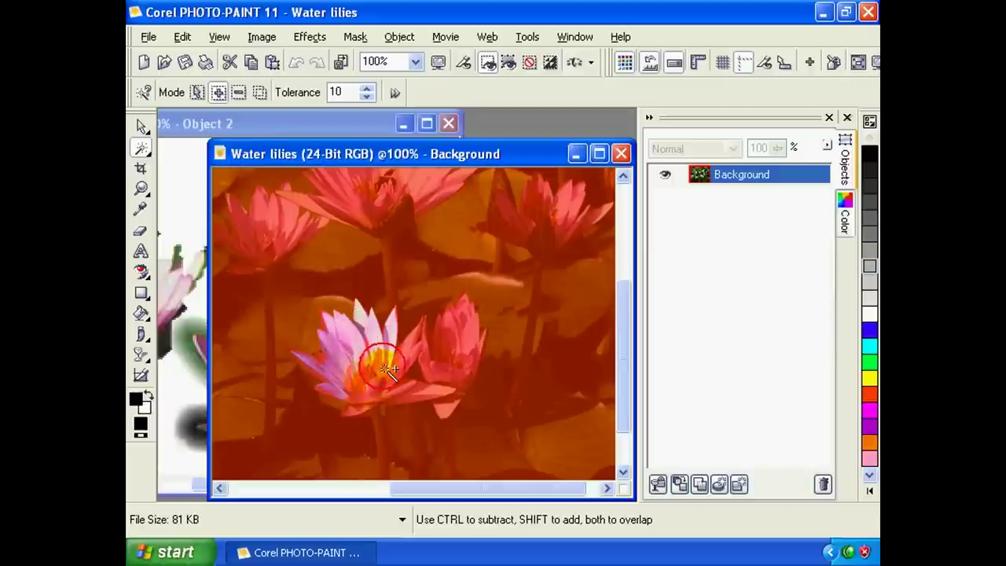
Add the right petal, its yellow part and the remaining lower petals to the mask.
left_click(411, 347)
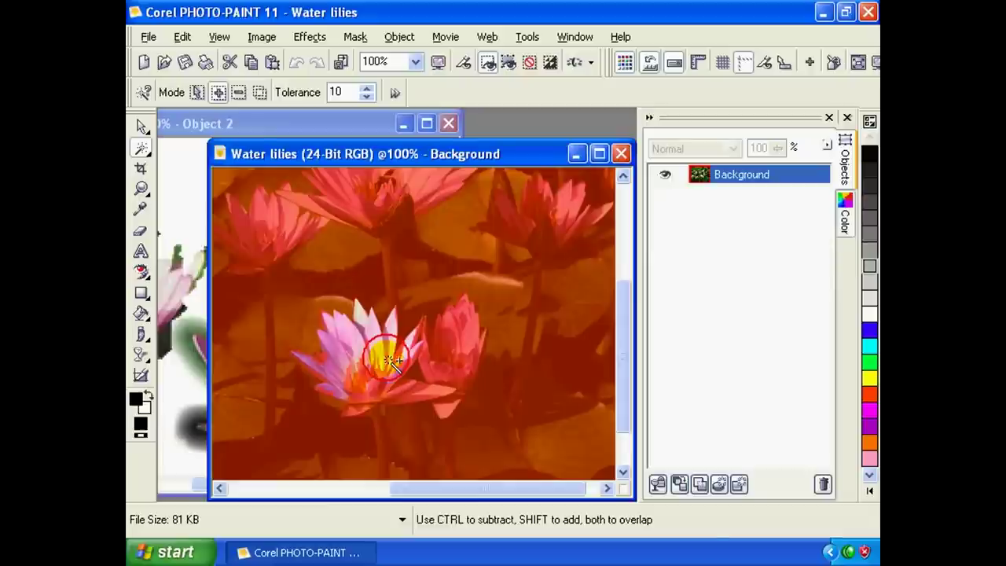
left_click(406, 349)
left_click(410, 360)
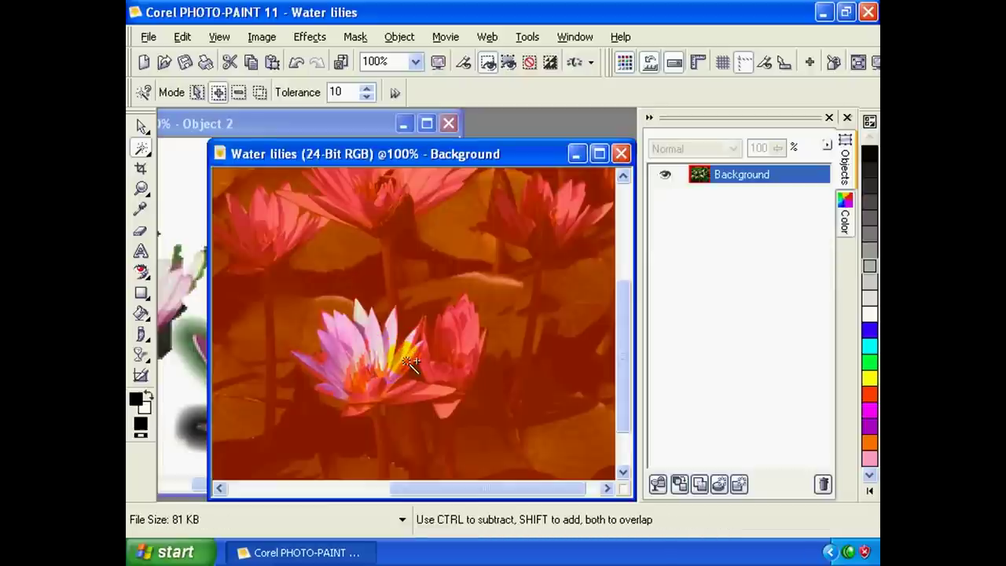
left_click(383, 377)
left_click(349, 367)
left_click(359, 398)
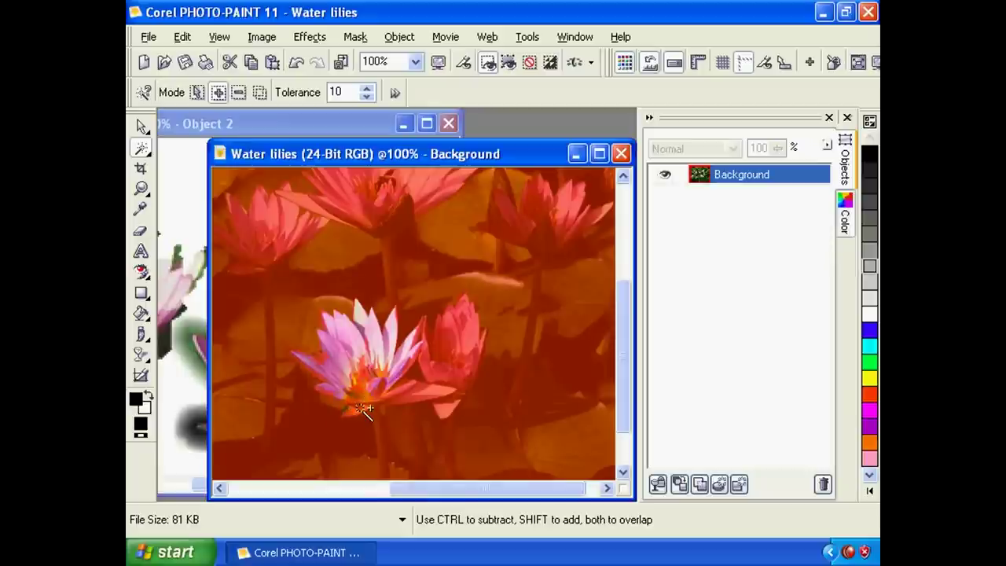
left_click(418, 395)
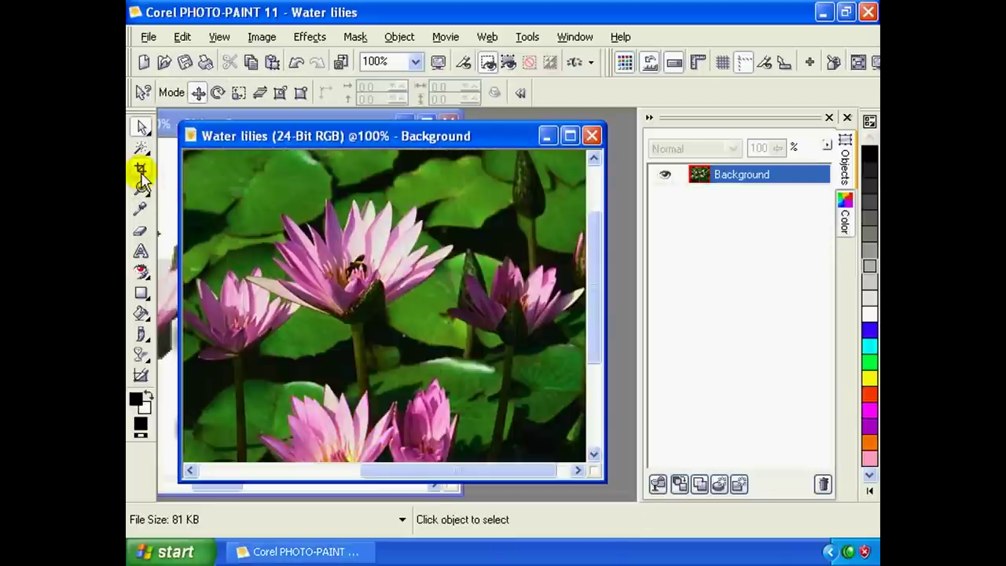
Select the Crop tool and enlarge and reposition the photo's window.
left_click(142, 170)
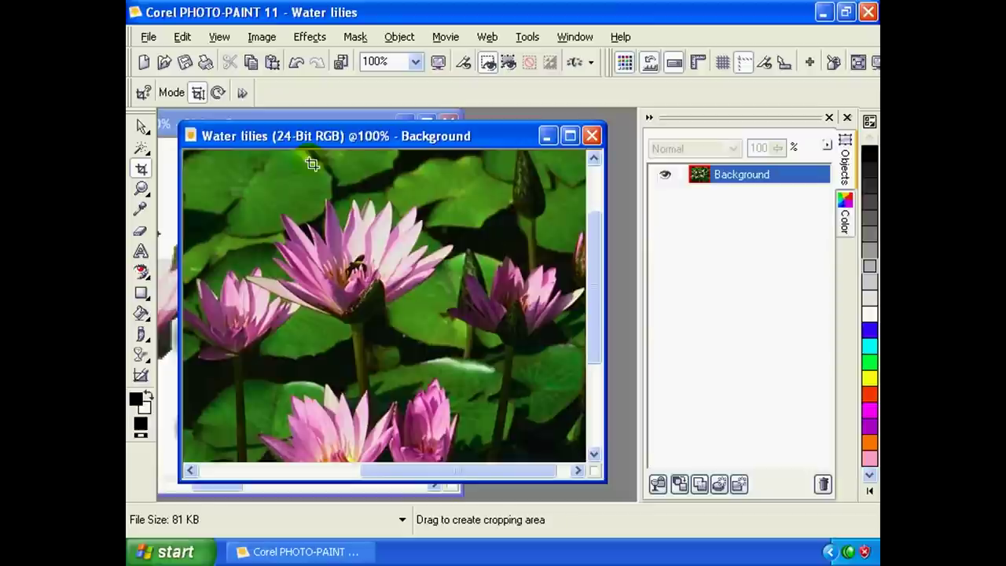
mouse_move(351, 143)
left_mouse_down()
mouse_move(364, 152)
mouse_move(356, 146)
left_mouse_up()
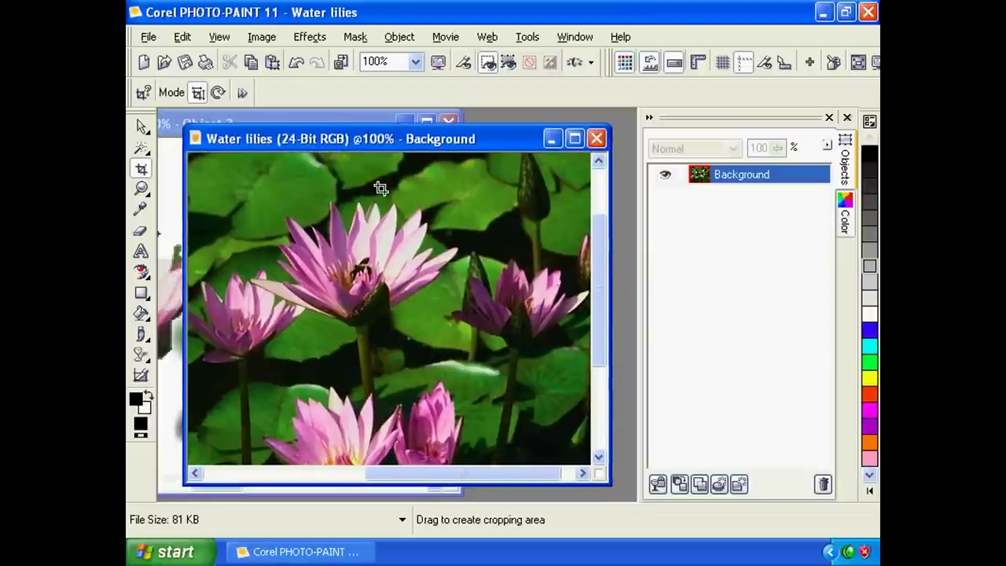
left_click_drag(606, 482, 635, 499)
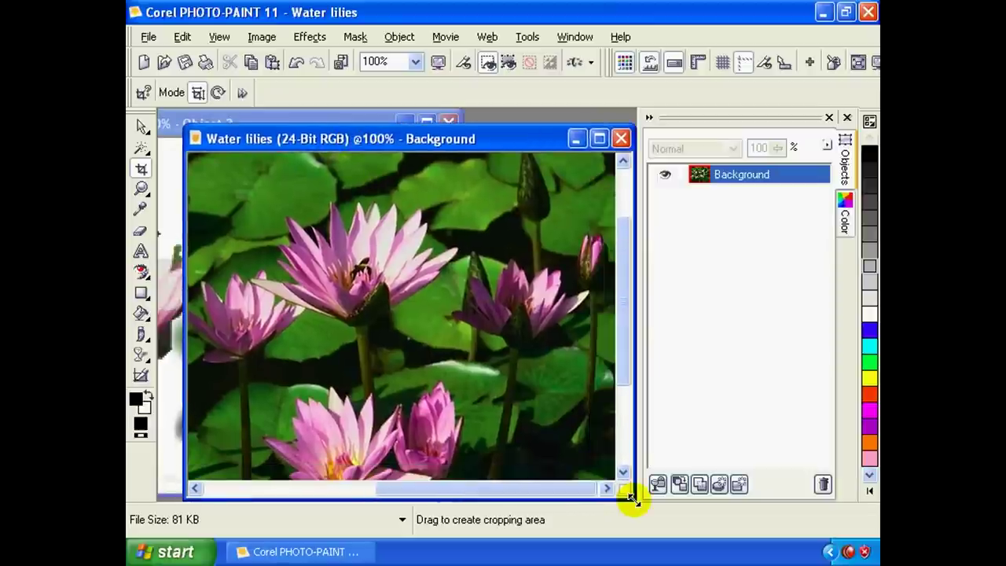
left_click_drag(344, 149, 316, 133)
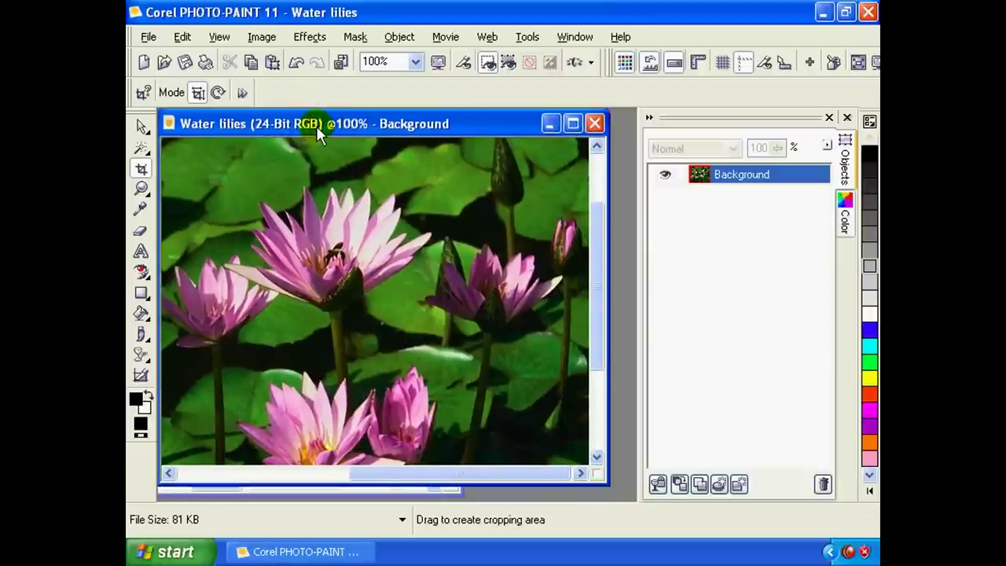
Mark trial crop areas over the lilies, cancel them, and enter resolution 150.
left_click(142, 168)
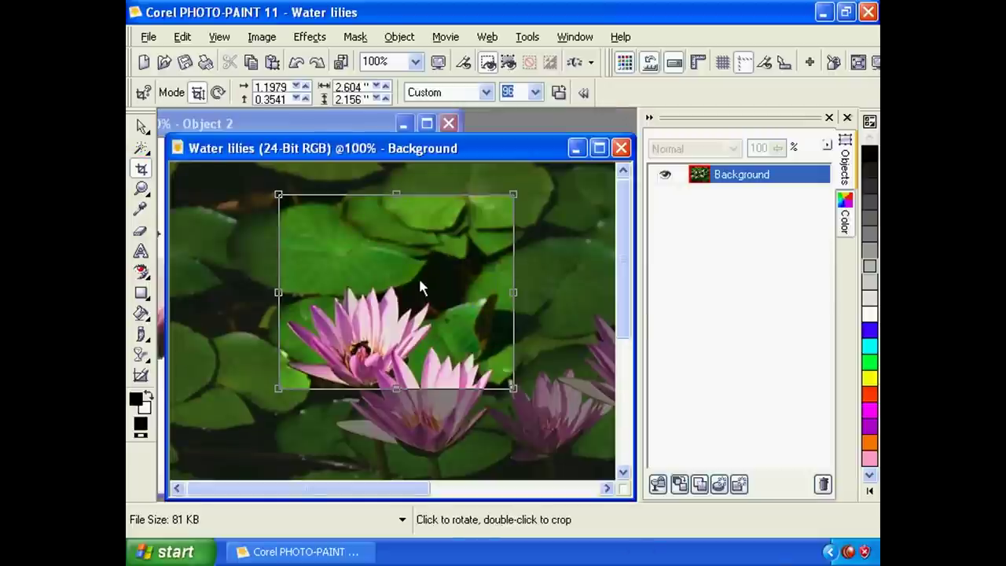
left_click_drag(395, 258, 387, 295)
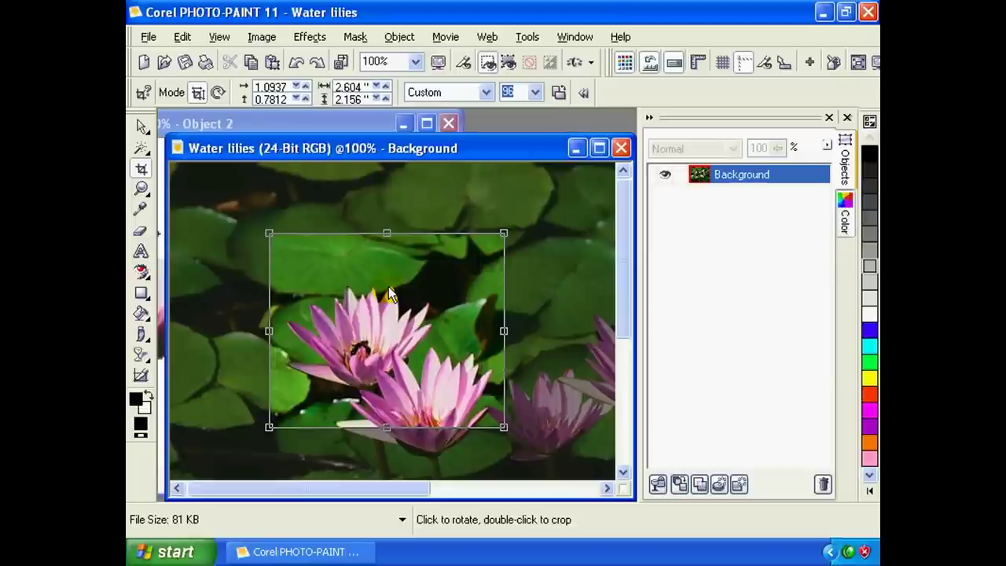
key("Escape")
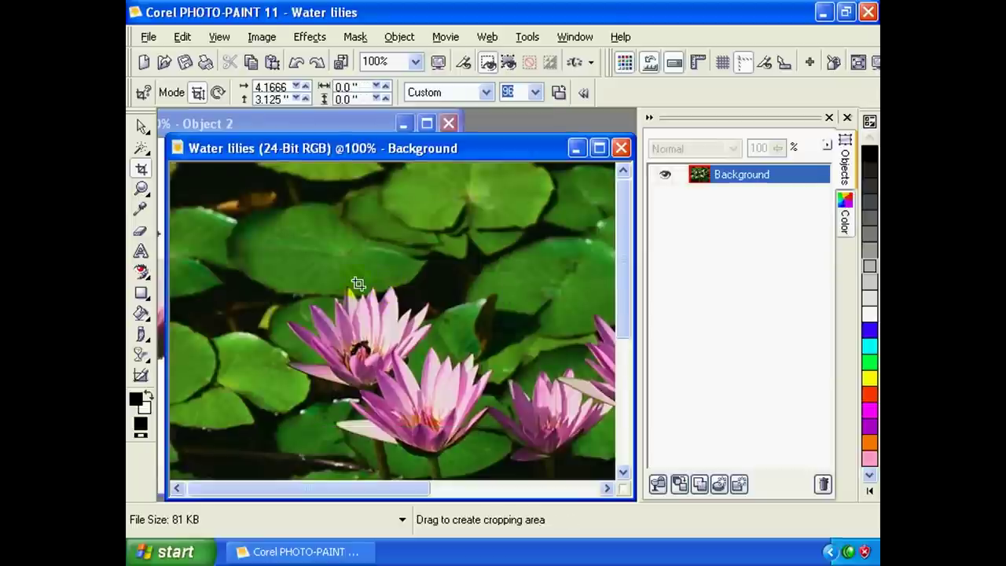
left_click_drag(287, 194, 499, 381)
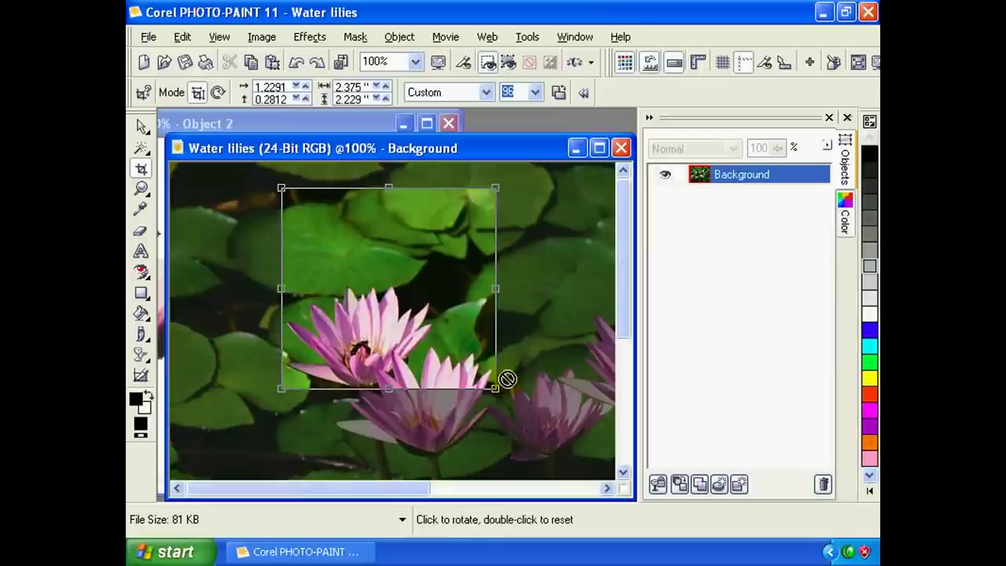
key("Escape")
type("150")
key("Return")
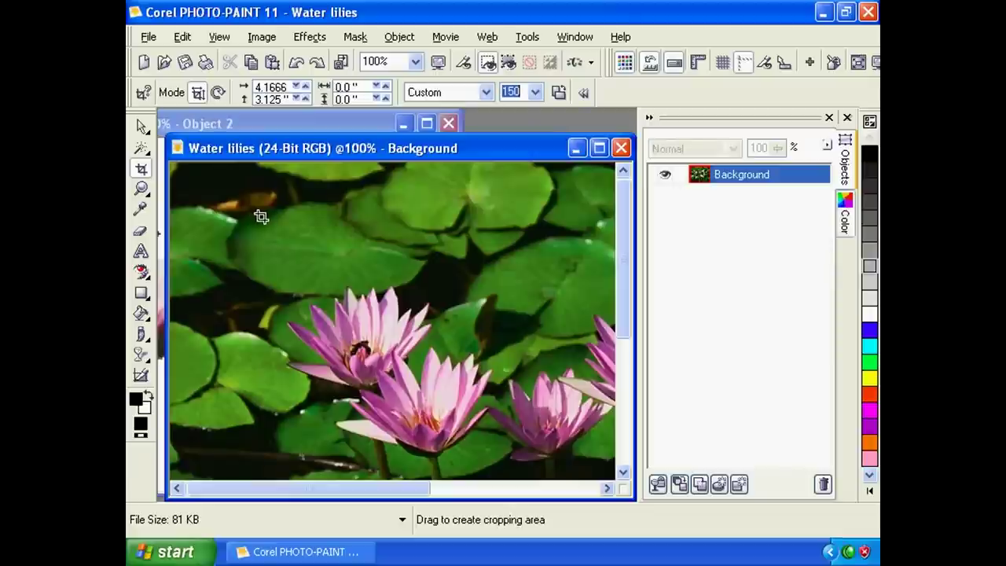
Set the crop resolution to 400 and crop the photo around the front lilies.
left_click(535, 93)
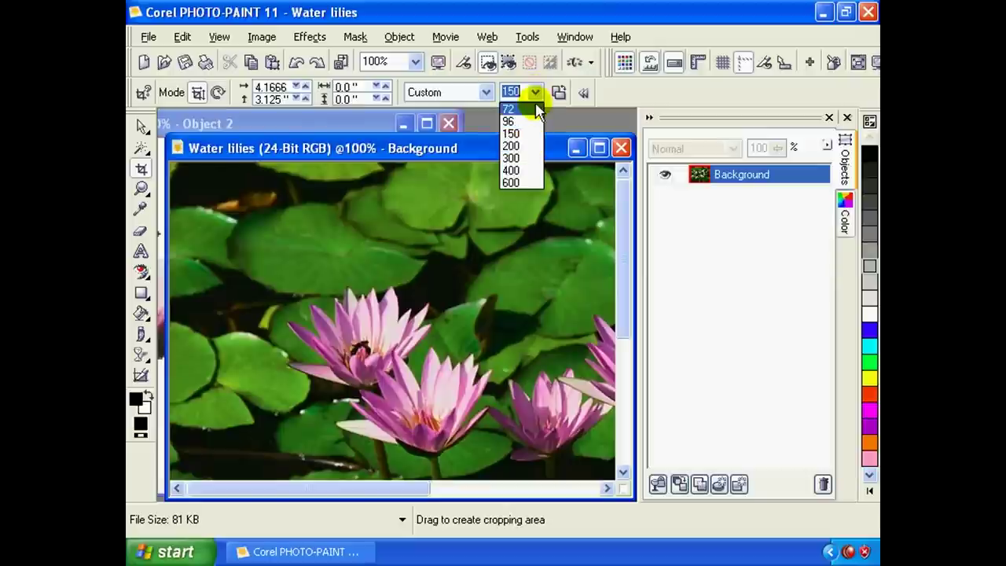
left_click(535, 94)
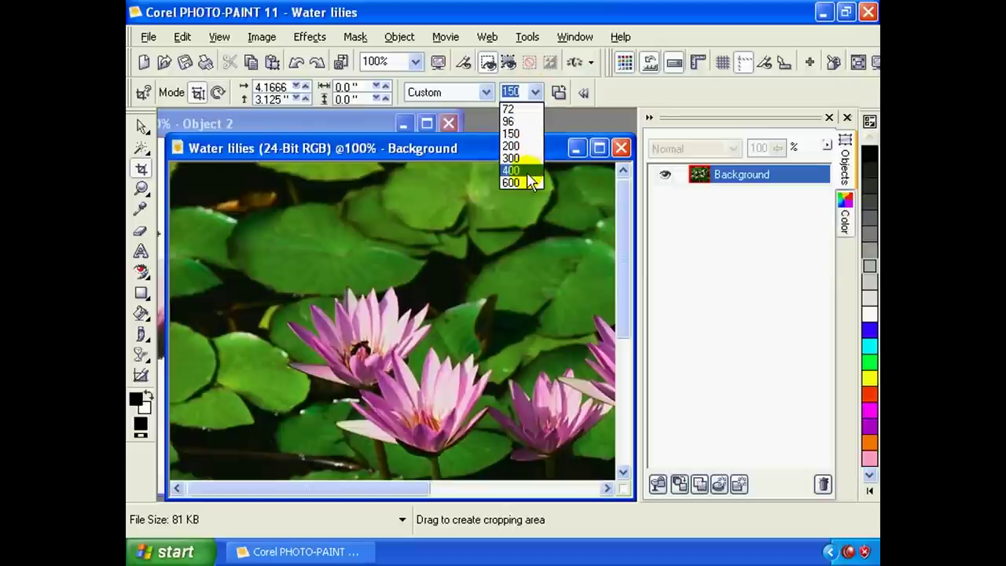
left_click(550, 154)
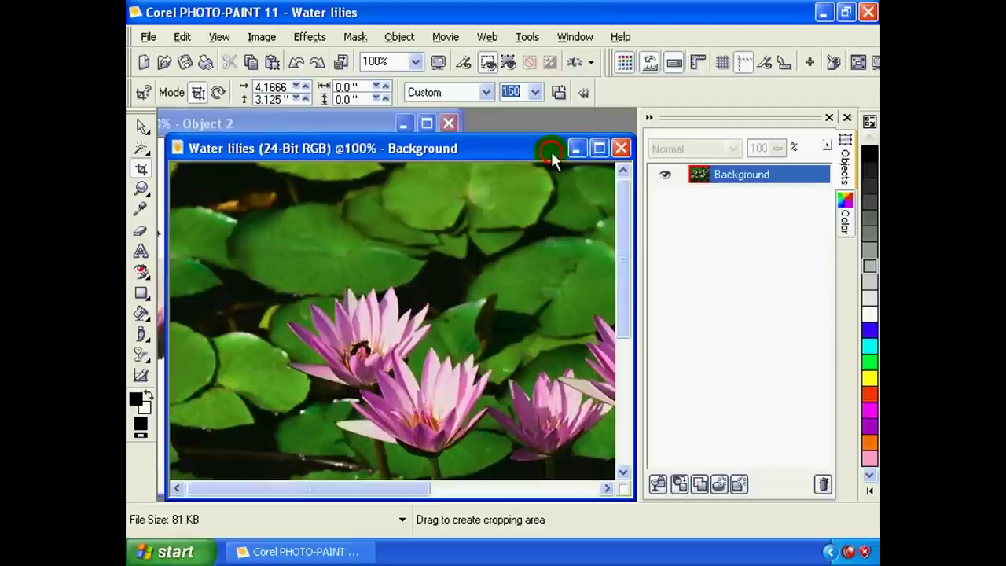
left_click(531, 89)
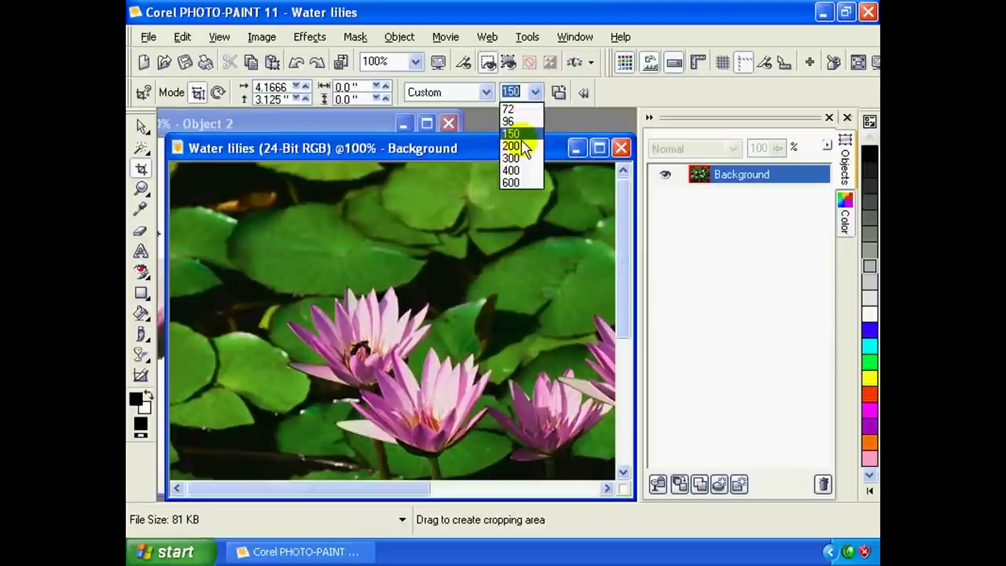
left_click(511, 172)
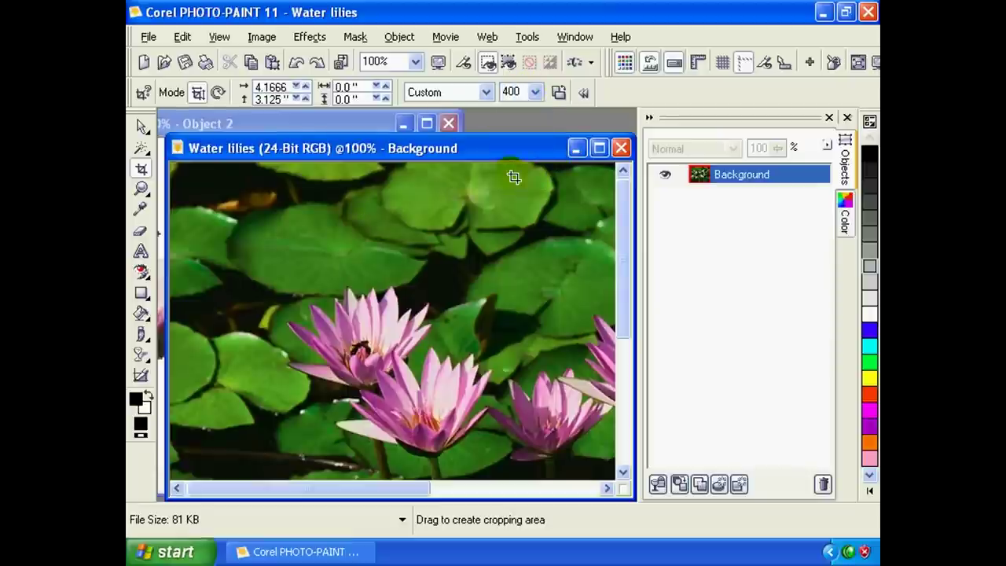
mouse_move(233, 195)
left_mouse_down()
mouse_move(299, 267)
mouse_move(506, 433)
left_mouse_up()
double_click(492, 395)
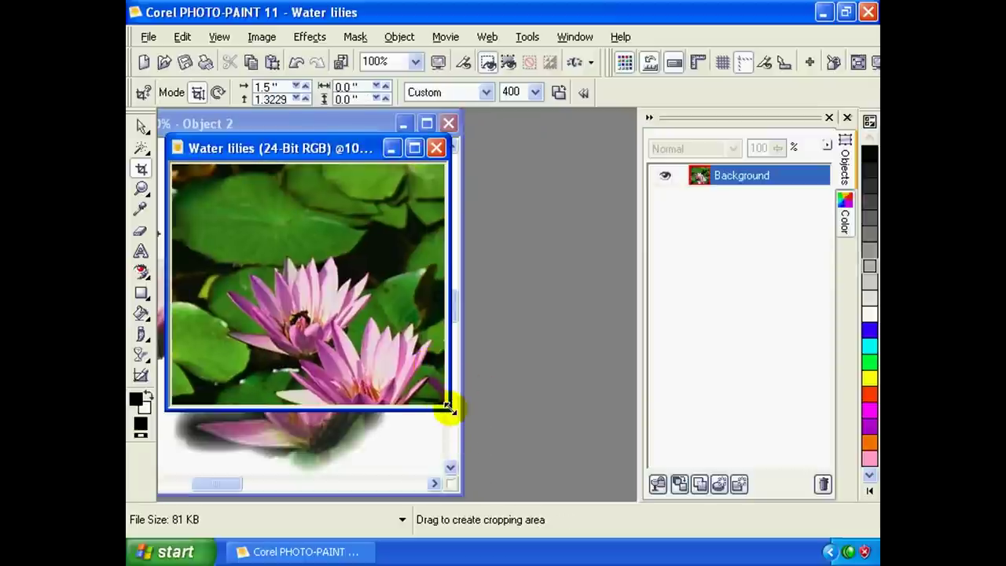
Enlarge the document window and set the crop resolution to 96.
left_click_drag(449, 407, 569, 472)
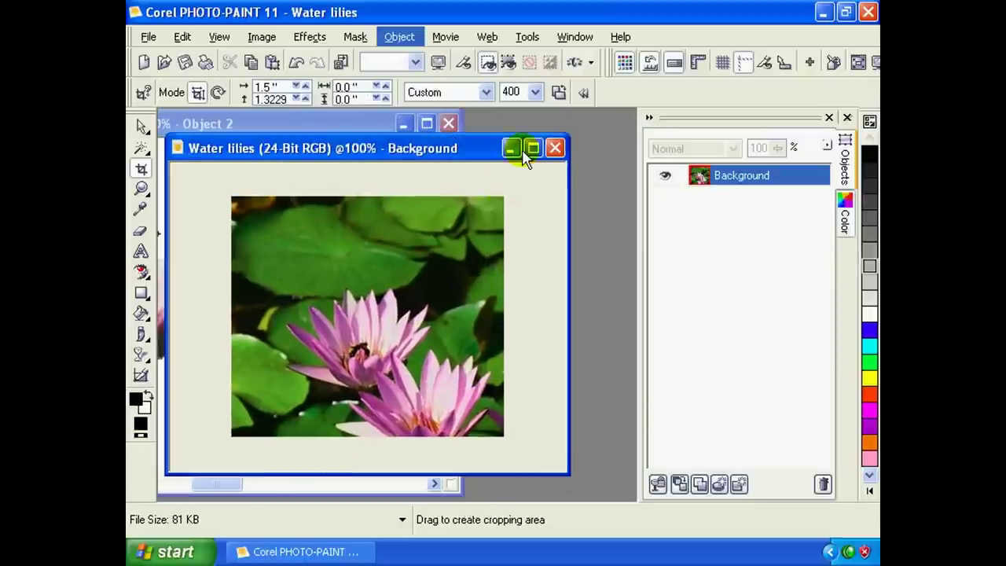
left_click_drag(429, 150, 464, 158)
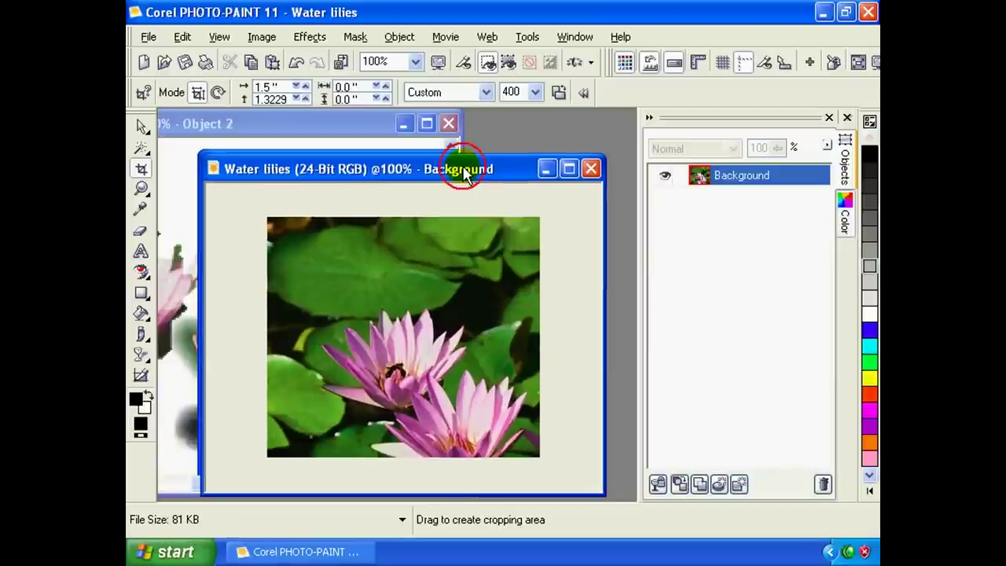
type("96")
key("Return")
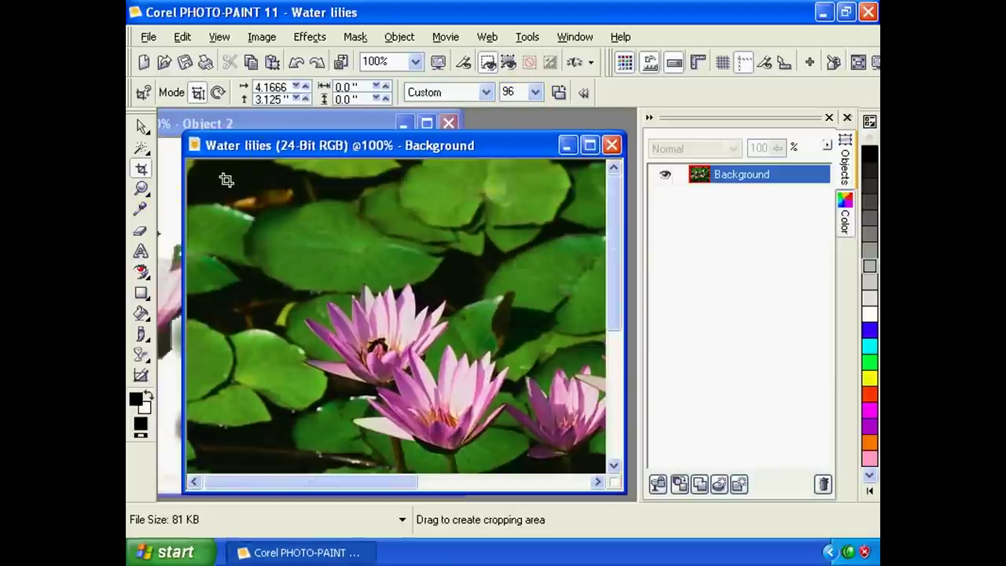
Zoom in on the lily to 300% with the Zoom tool.
left_click(315, 142)
left_click_drag(315, 142, 311, 130)
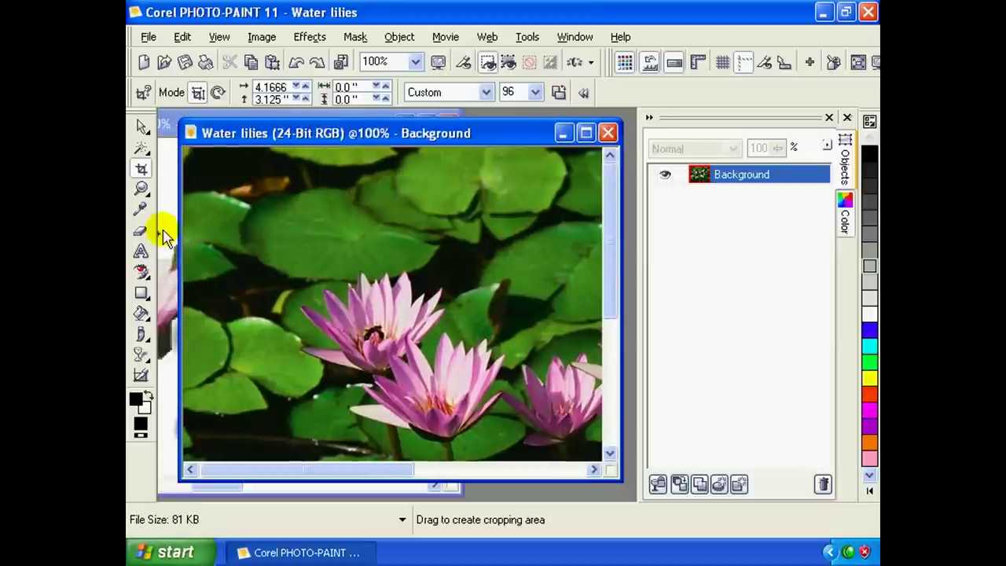
left_click(150, 200)
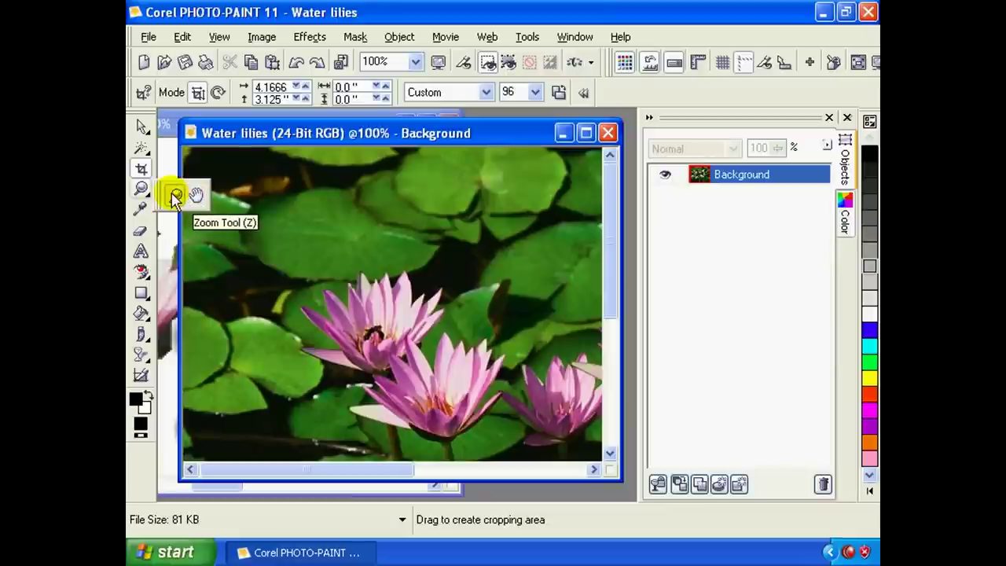
left_click(175, 197)
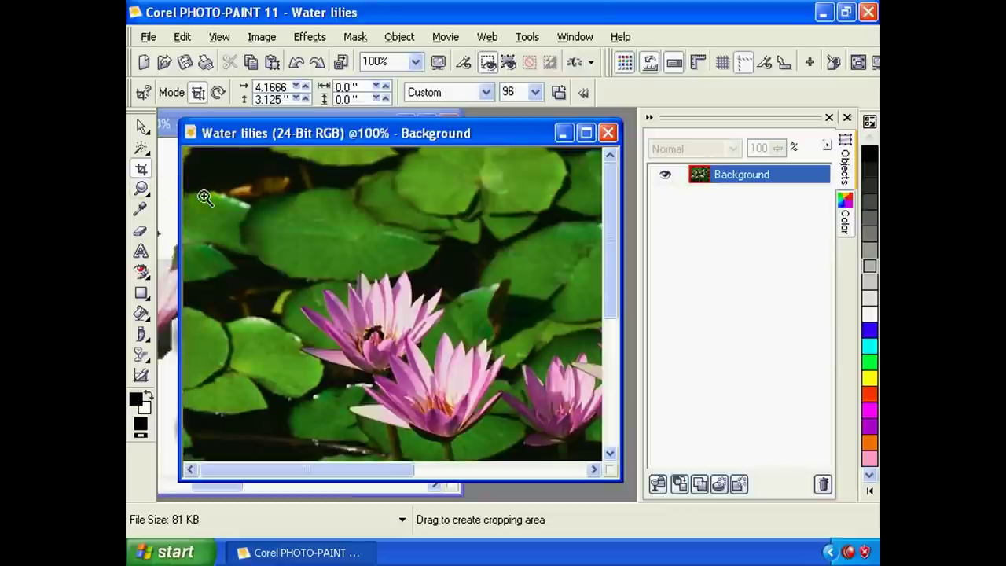
left_click(339, 291)
right_click(340, 292)
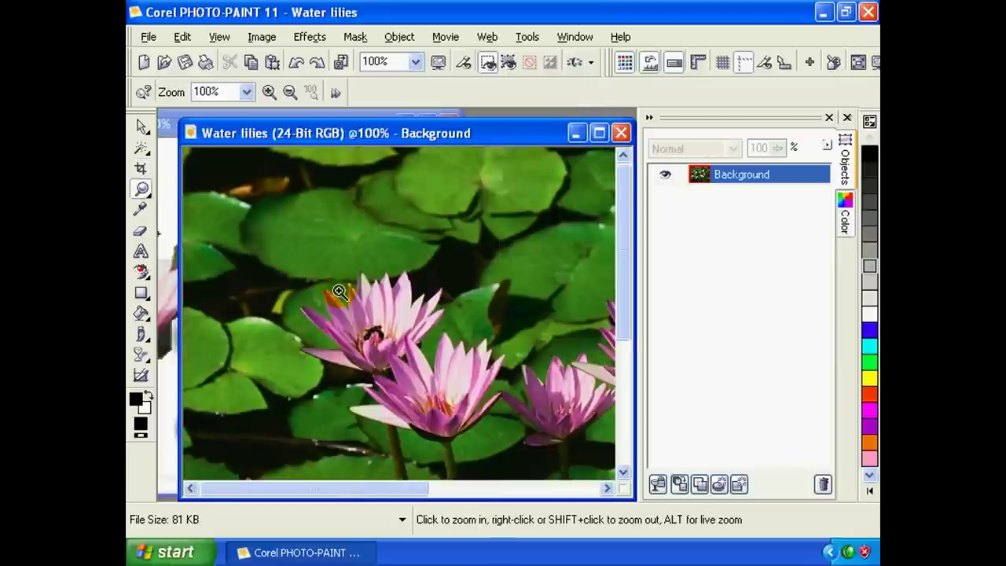
left_click(339, 292)
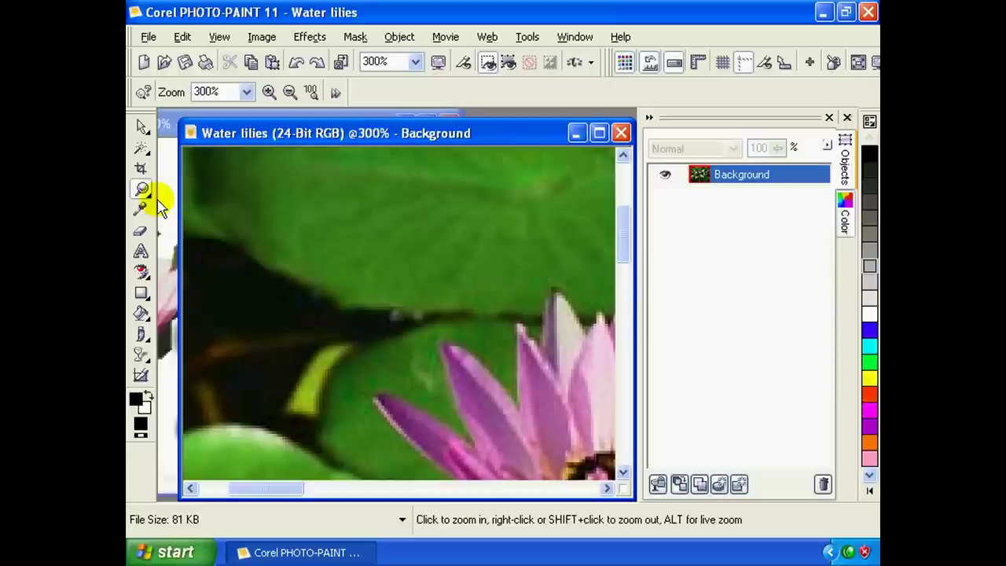
Pan across the lilies with the Hand tool, then zoom out to 75%.
left_click(142, 192)
left_click(197, 198)
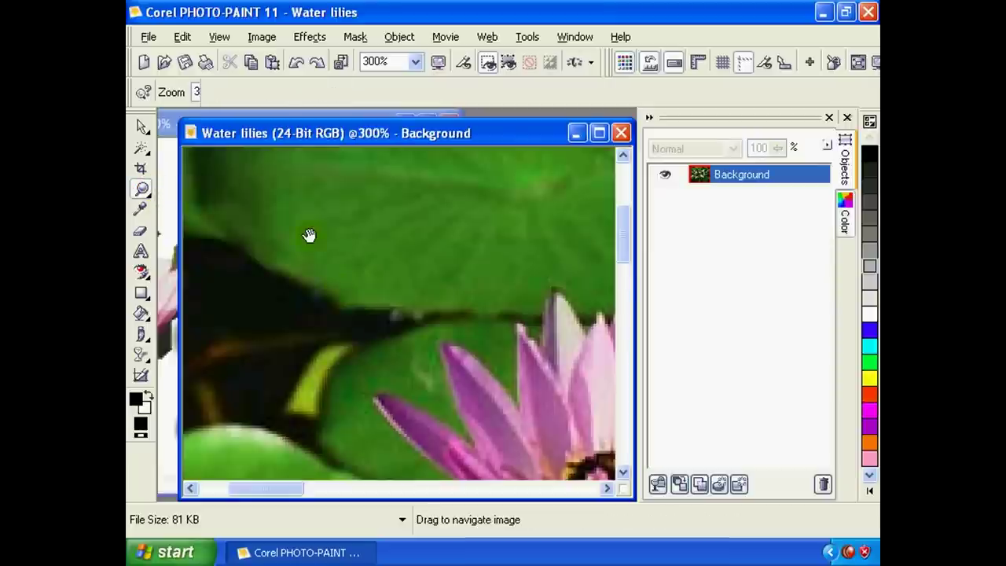
mouse_move(308, 235)
left_mouse_down()
mouse_move(337, 292)
mouse_move(478, 348)
mouse_move(391, 329)
mouse_move(274, 341)
mouse_move(232, 238)
mouse_move(359, 337)
mouse_move(289, 323)
left_mouse_up()
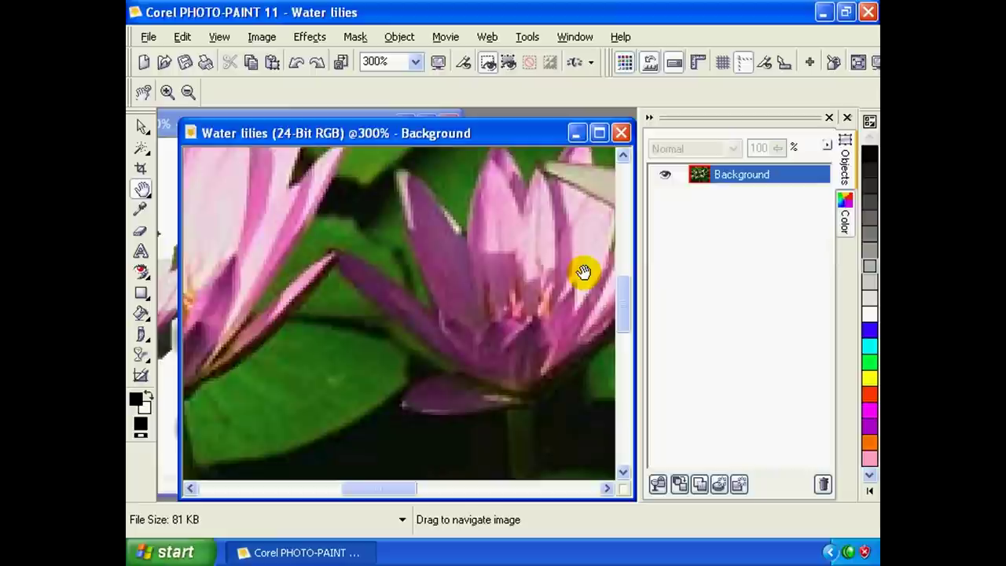
mouse_move(581, 274)
left_mouse_down()
mouse_move(508, 191)
mouse_move(442, 310)
mouse_move(526, 213)
mouse_move(447, 276)
mouse_move(463, 288)
mouse_move(409, 338)
left_mouse_up()
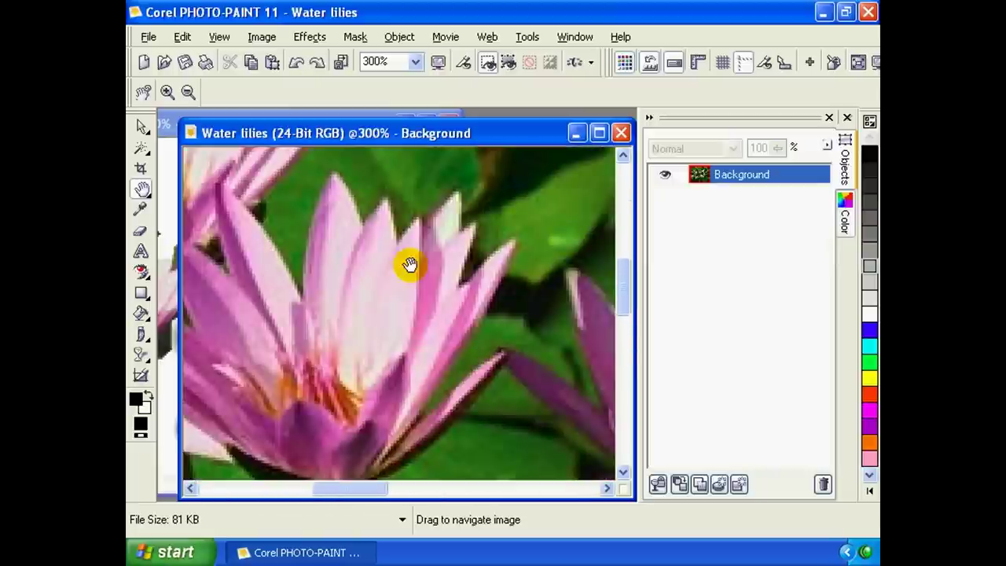
left_click_drag(406, 265, 350, 270)
scroll(350, 269, "down", 2)
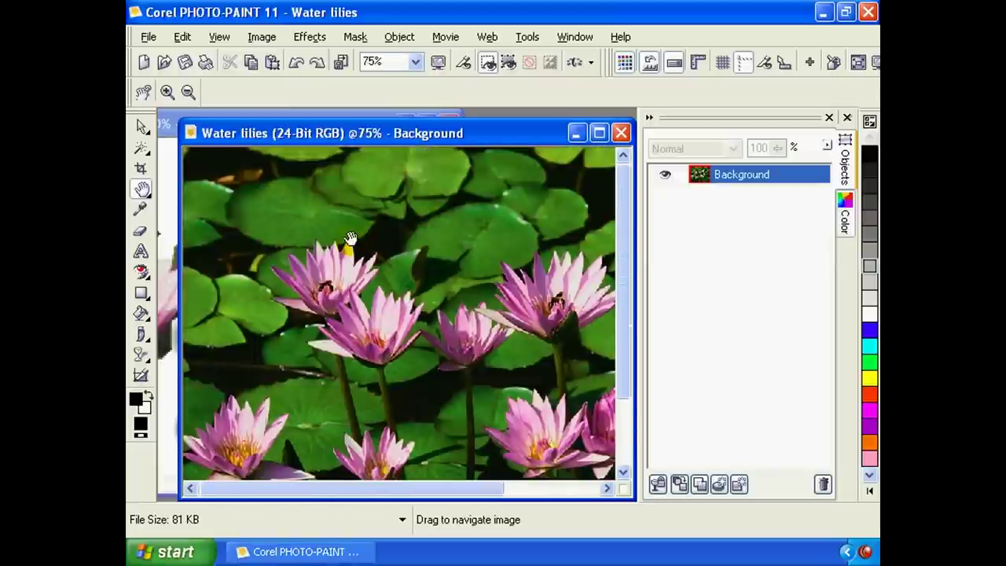
Erase the upper-left lily and part of the leaf above, then browse eraser tip shapes.
left_click(141, 232)
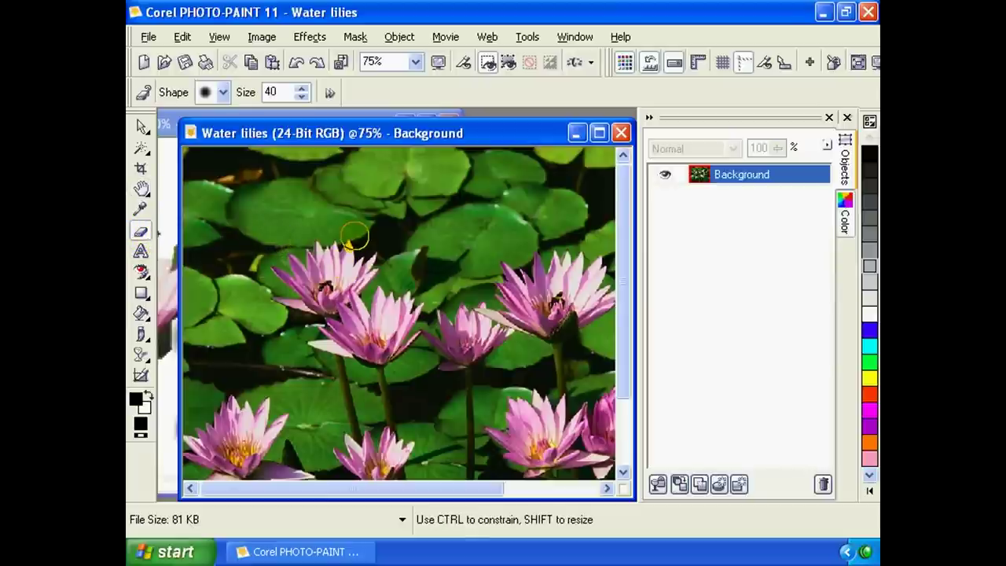
mouse_move(353, 237)
left_mouse_down()
mouse_move(314, 285)
mouse_move(339, 250)
left_mouse_up()
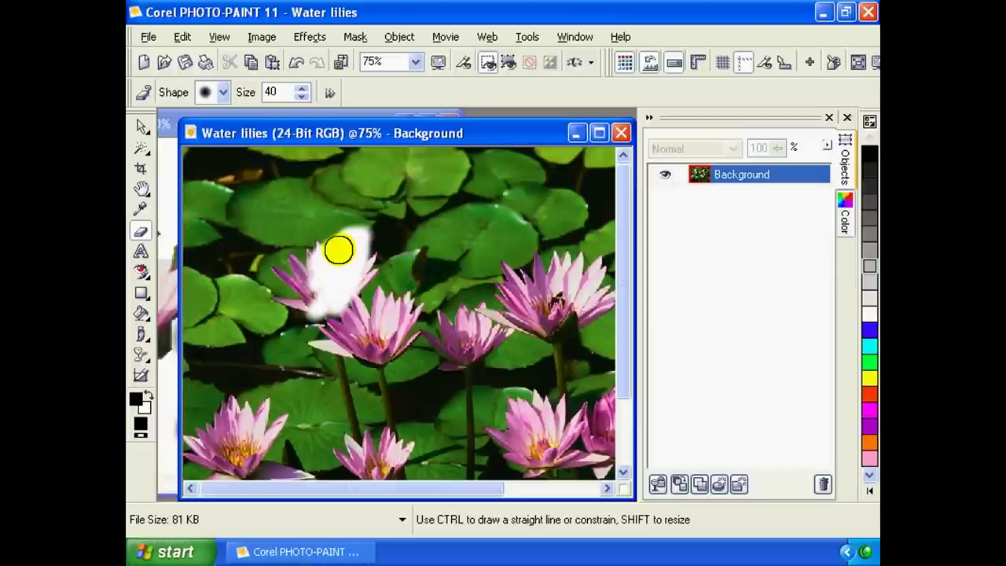
mouse_move(339, 250)
left_mouse_down()
mouse_move(330, 271)
mouse_move(359, 213)
mouse_move(307, 260)
mouse_move(294, 223)
left_mouse_up()
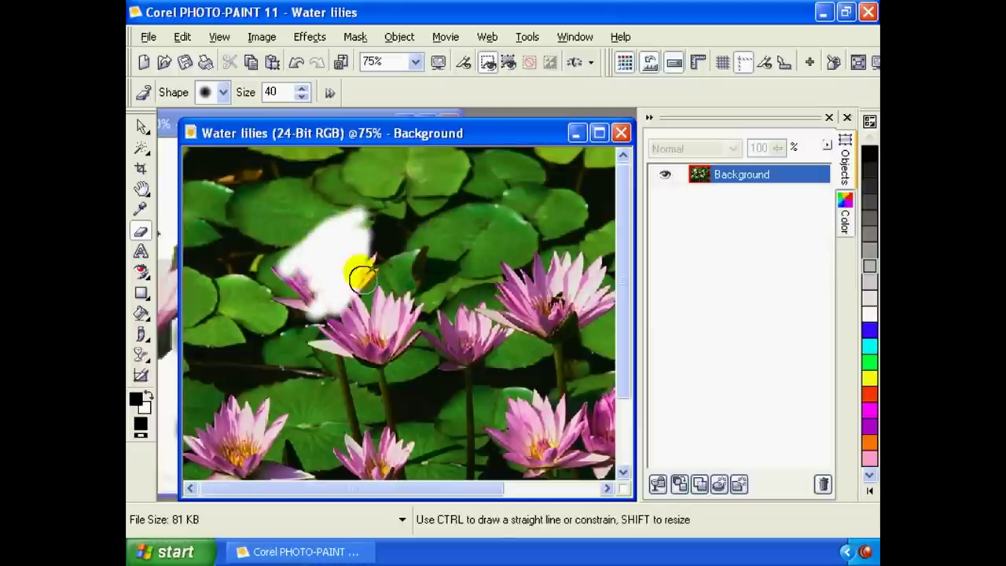
left_click(224, 93)
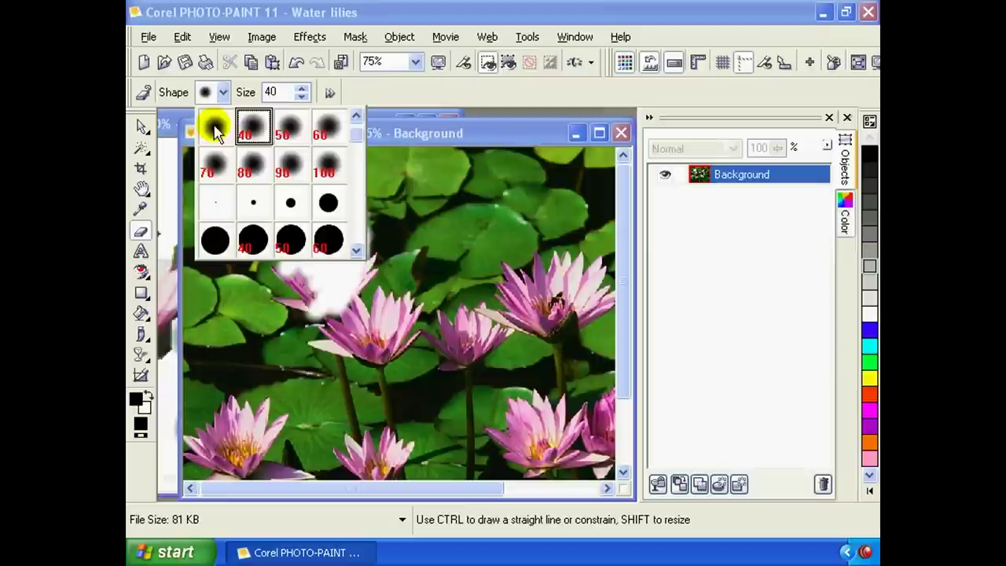
left_click_drag(351, 142, 355, 171)
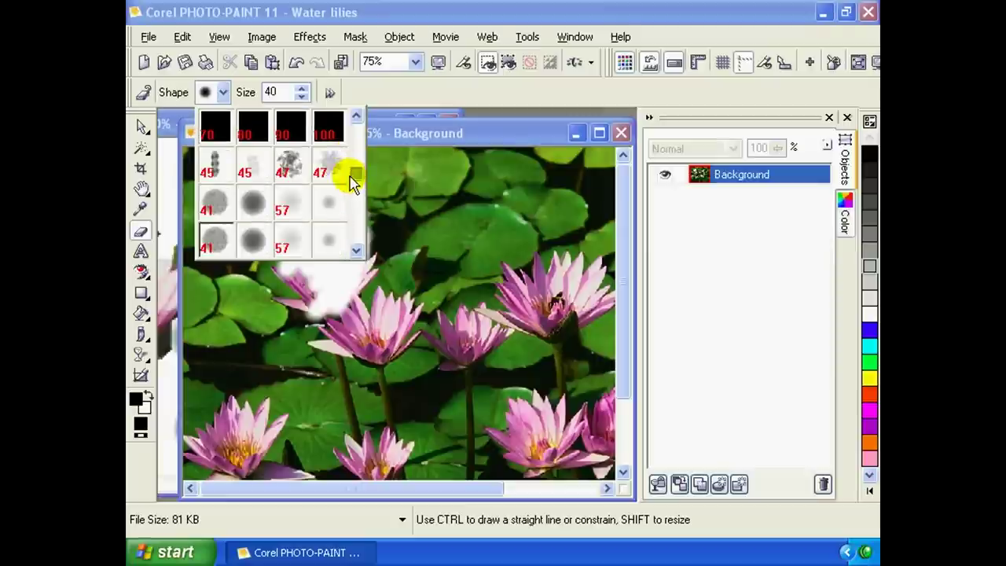
left_click_drag(355, 171, 355, 180)
left_click(385, 100)
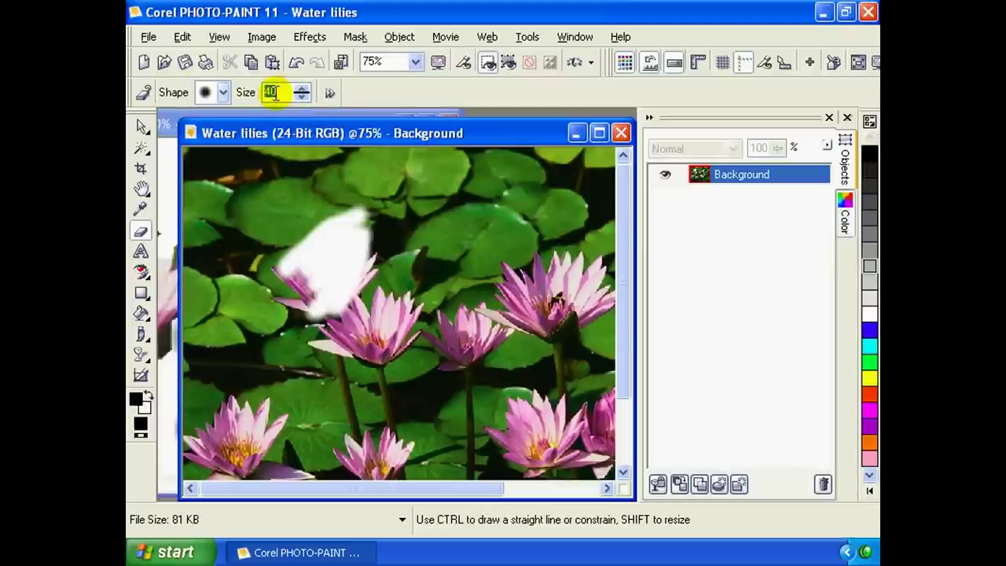
Set the eraser nib's Flatten value to 88.
left_click(331, 94)
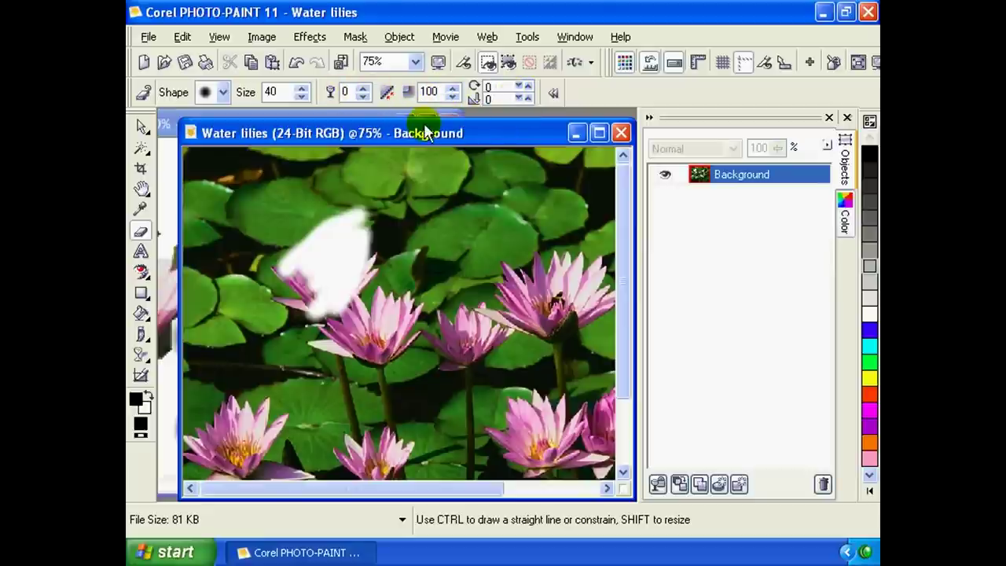
type("88")
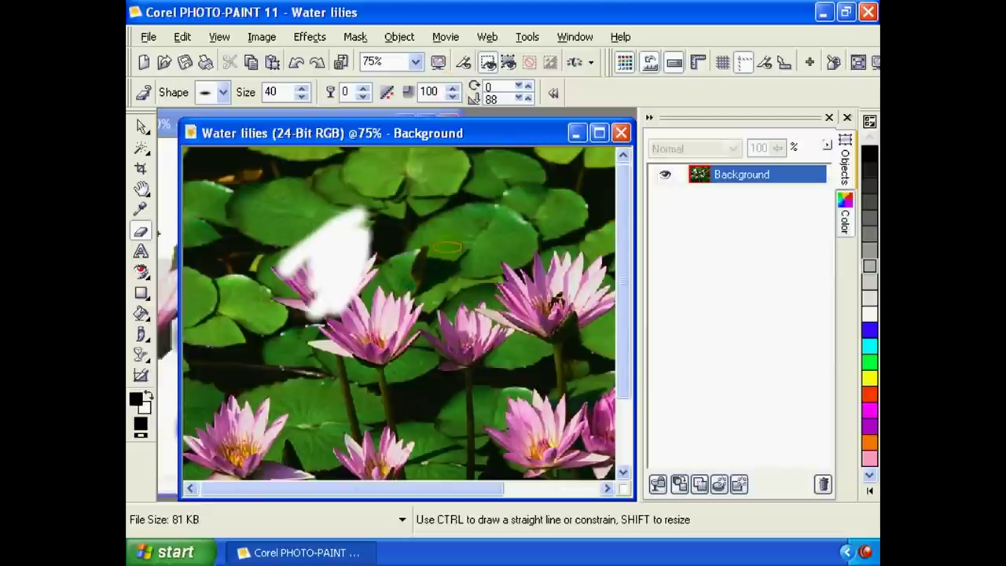
left_click_drag(448, 137, 442, 134)
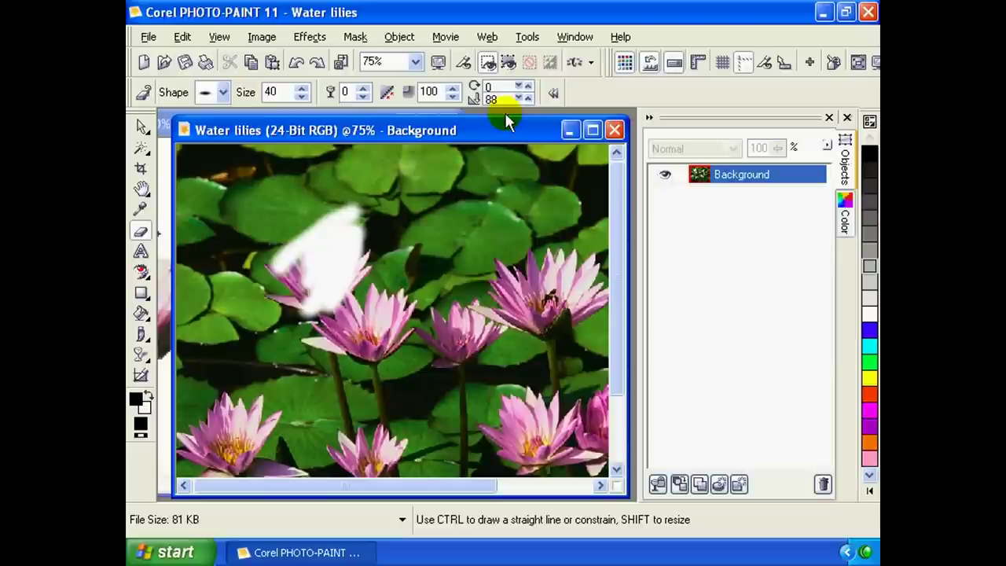
left_click(573, 39)
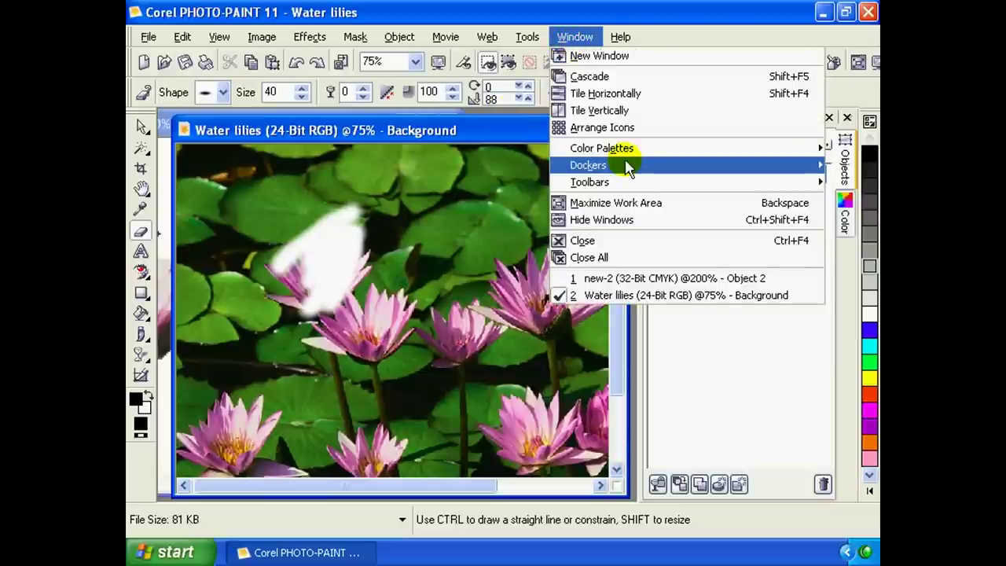
mouse_move(588, 165)
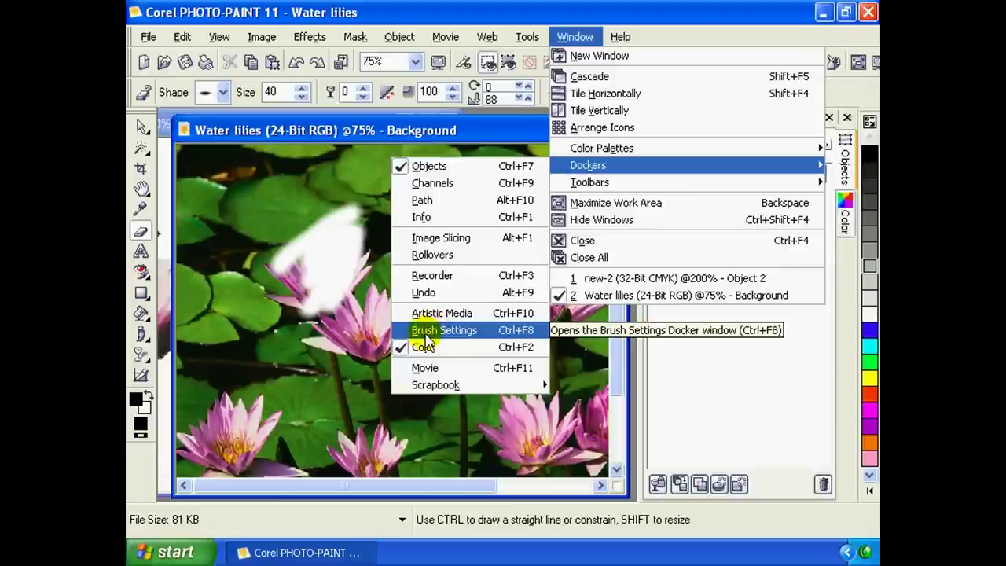
Open Brush Settings and adjust how flattened the eraser nib is.
left_click(517, 331)
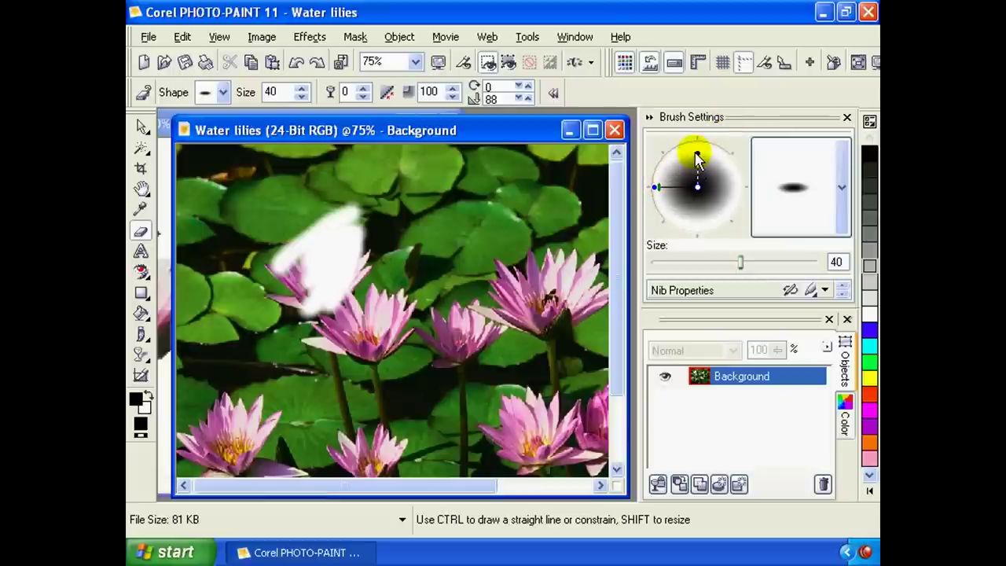
left_click_drag(697, 160, 699, 156)
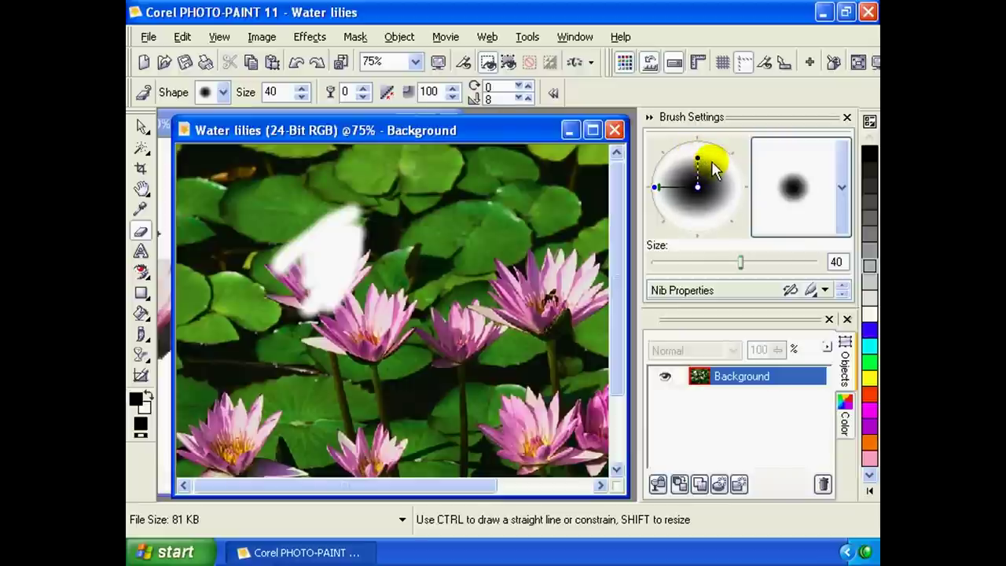
mouse_move(698, 149)
left_mouse_down()
mouse_move(709, 179)
mouse_move(697, 144)
left_mouse_up()
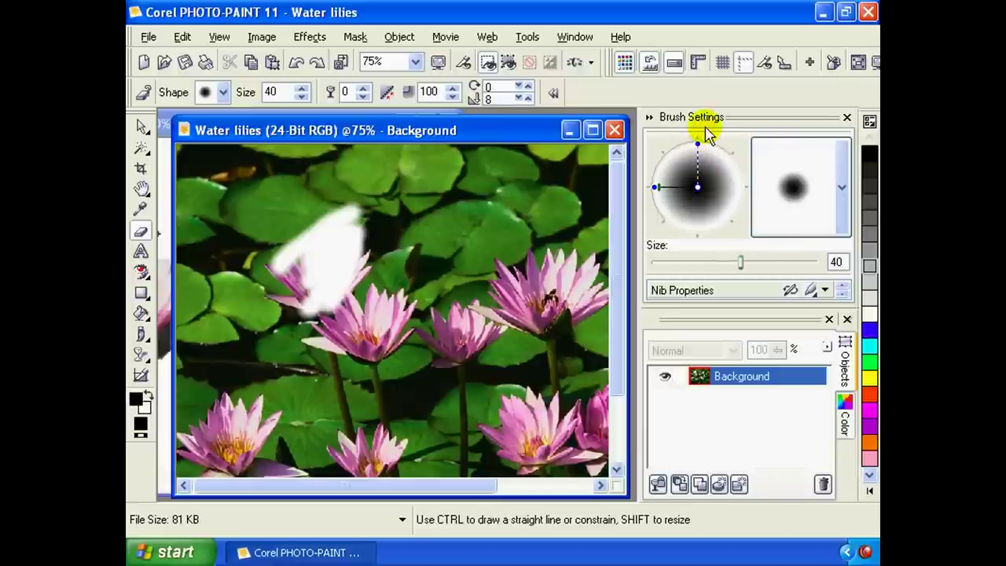
Browse the nib presets, then reset the nibs to defaults, giving a round size-50 nib.
left_click(842, 189)
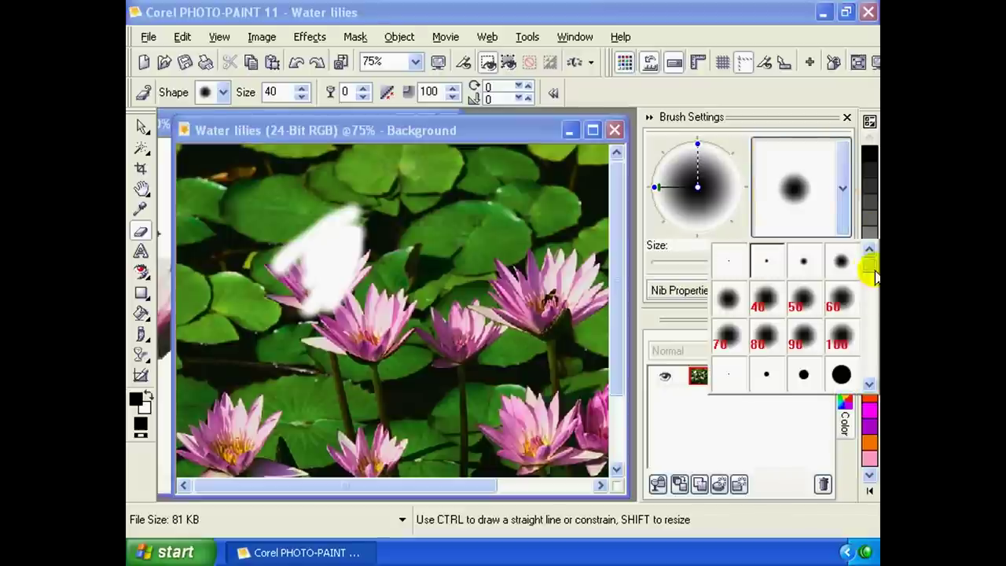
left_click_drag(868, 265, 856, 346)
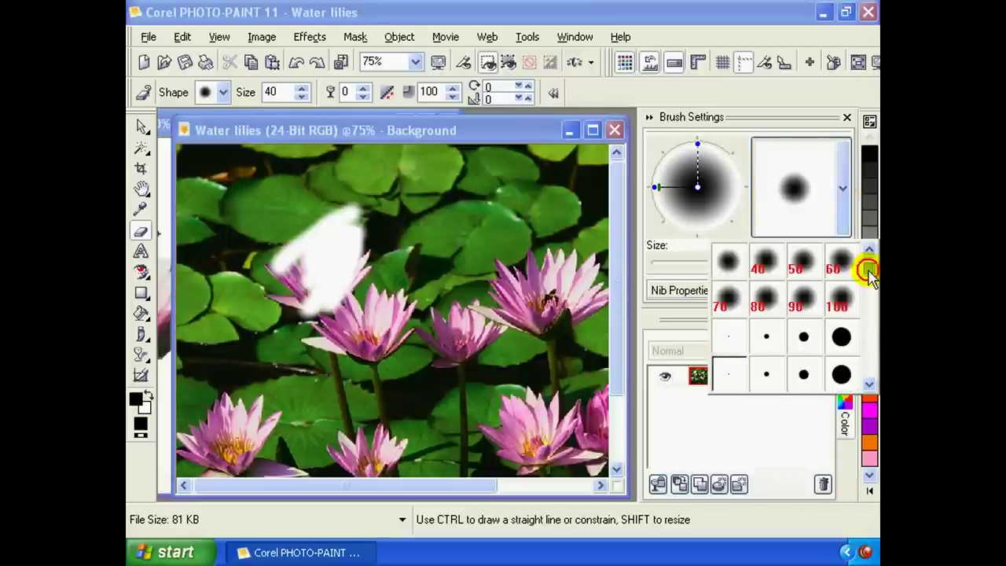
left_click(652, 236)
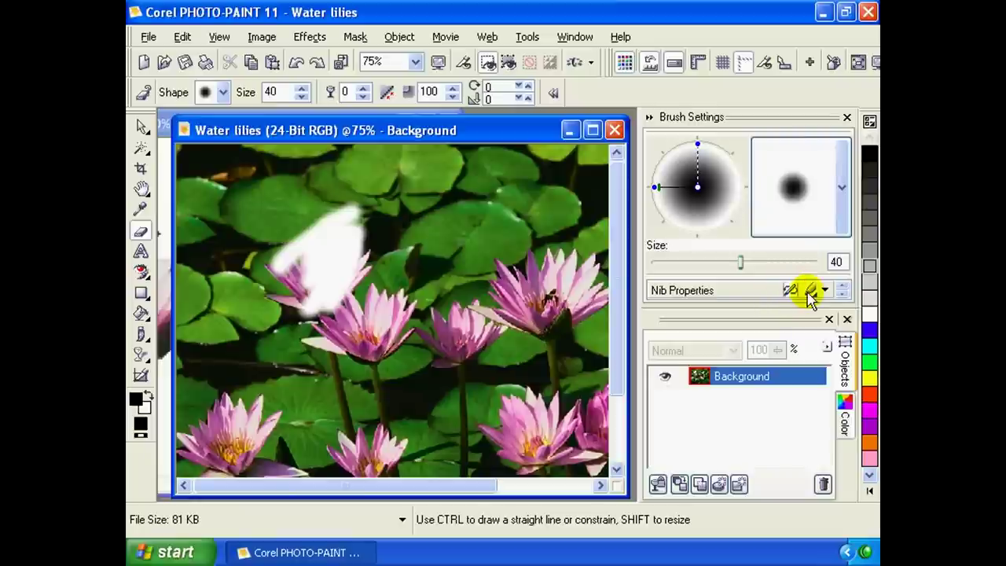
left_click(808, 290)
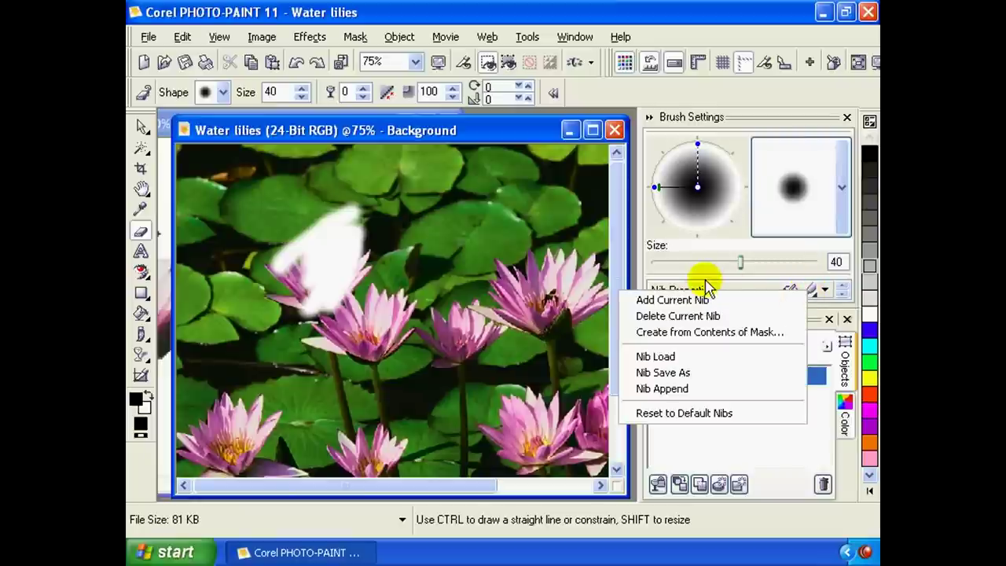
left_click(718, 411)
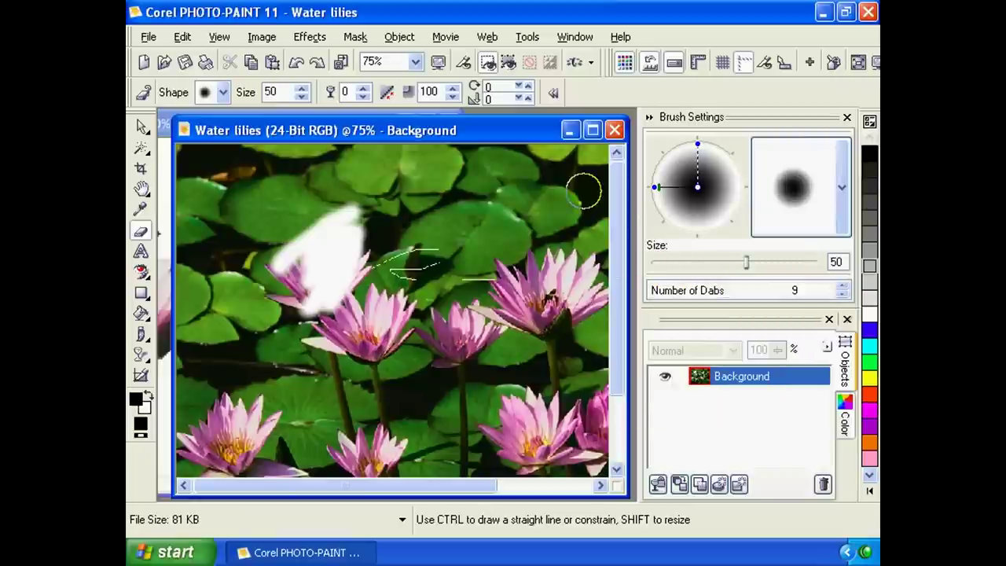
Flatten the eraser nib into an ellipse, erase a broad stroke, and raise eraser transparency to 15.
left_click_drag(697, 144, 701, 180)
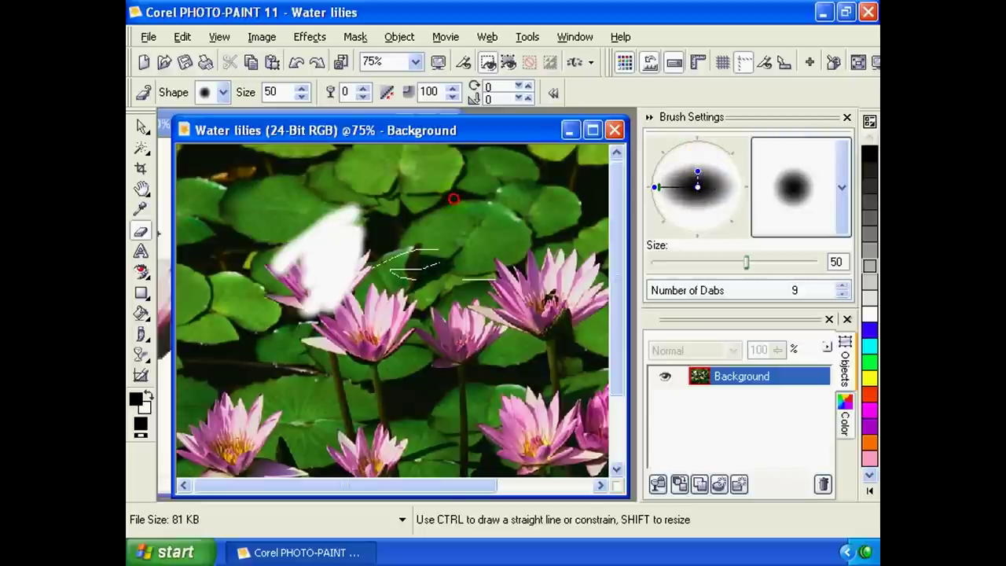
mouse_move(453, 198)
left_mouse_down()
mouse_move(433, 299)
mouse_move(458, 227)
mouse_move(467, 272)
mouse_move(509, 226)
mouse_move(511, 306)
mouse_move(507, 225)
mouse_move(514, 283)
mouse_move(533, 212)
left_mouse_up()
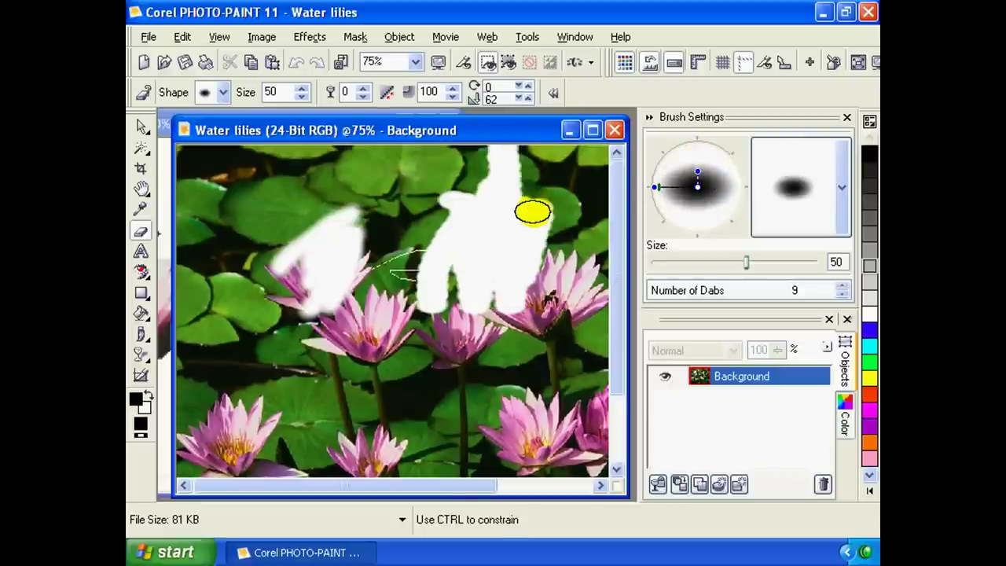
left_click(362, 94)
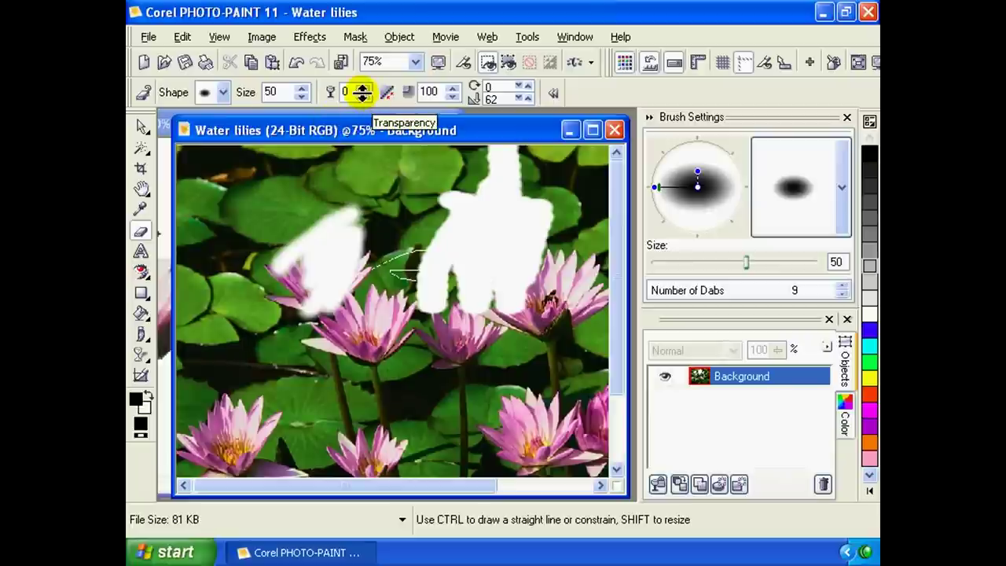
left_click_drag(362, 94, 360, 64)
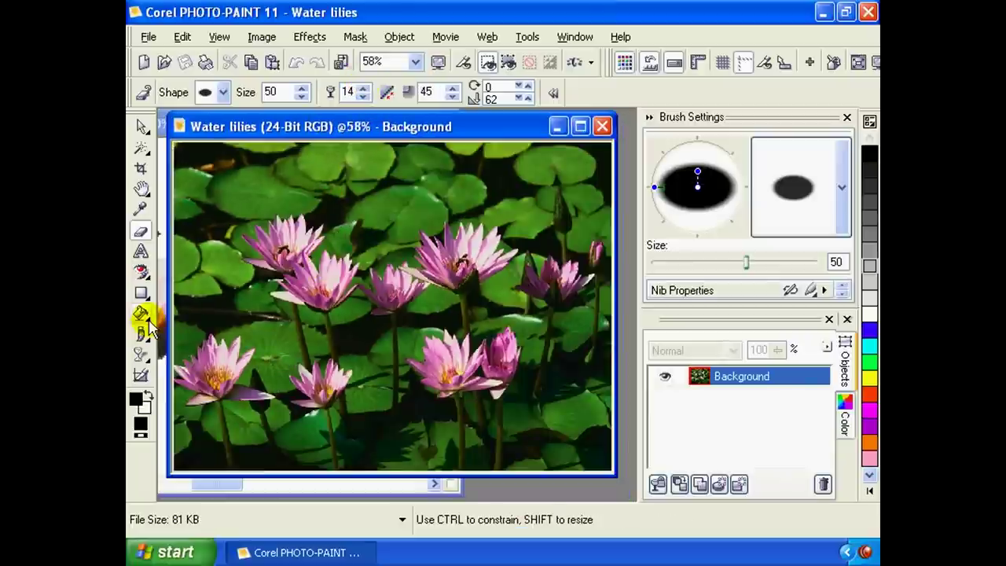
left_click(146, 321)
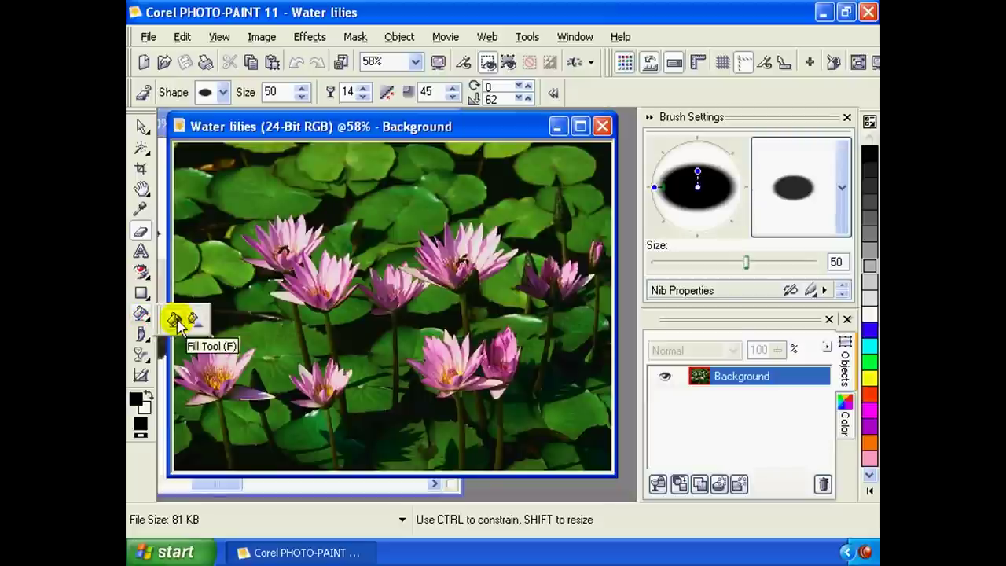
Test a black fill and undo it, then set yellow as the fill colour and choose fountain fill.
left_click(178, 322)
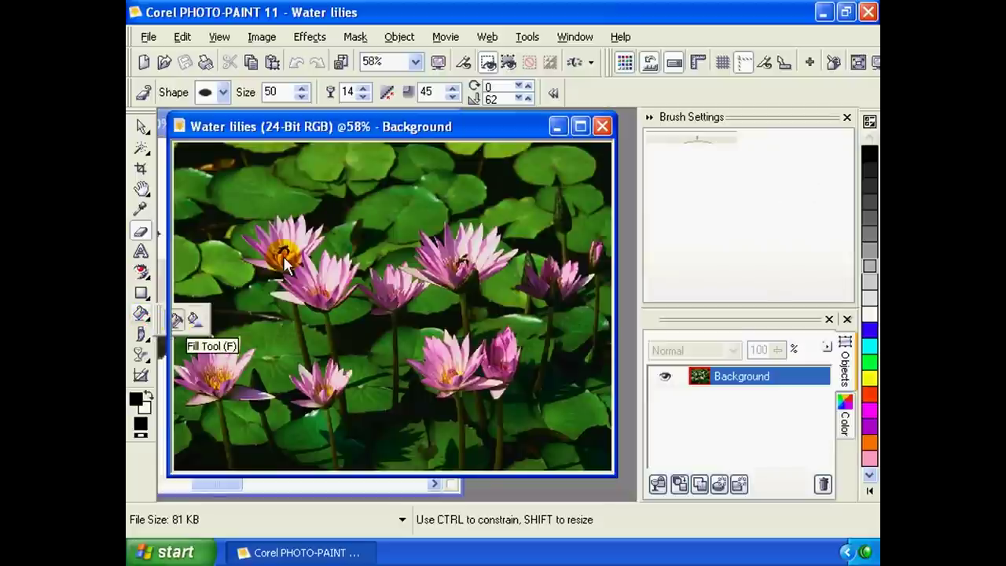
left_click(250, 285)
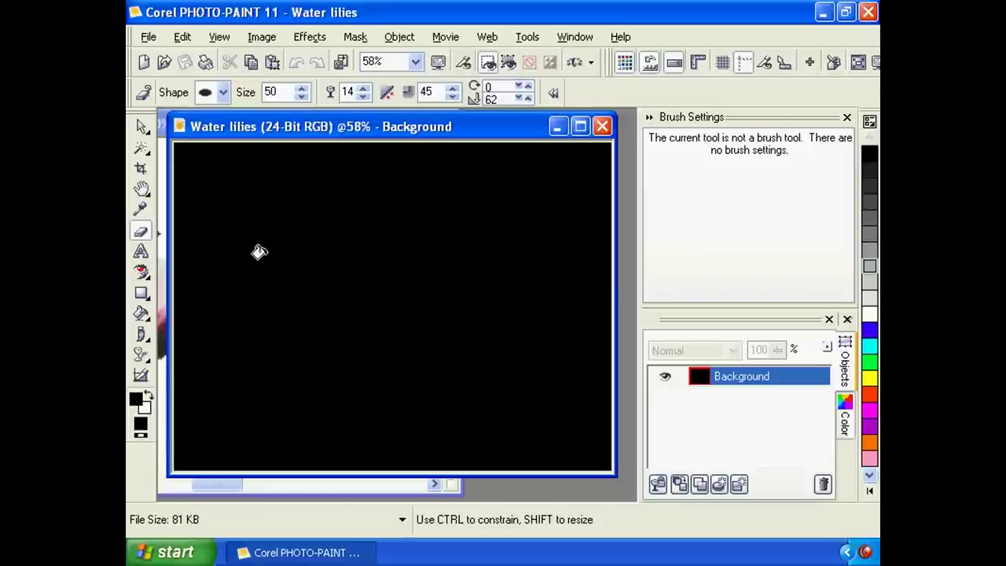
key("ctrl+z")
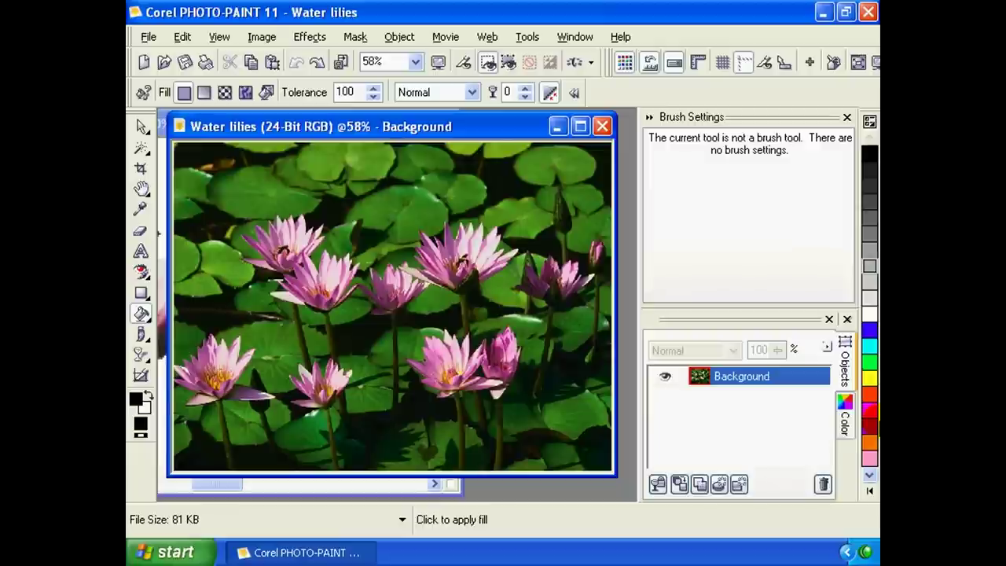
left_click(869, 362)
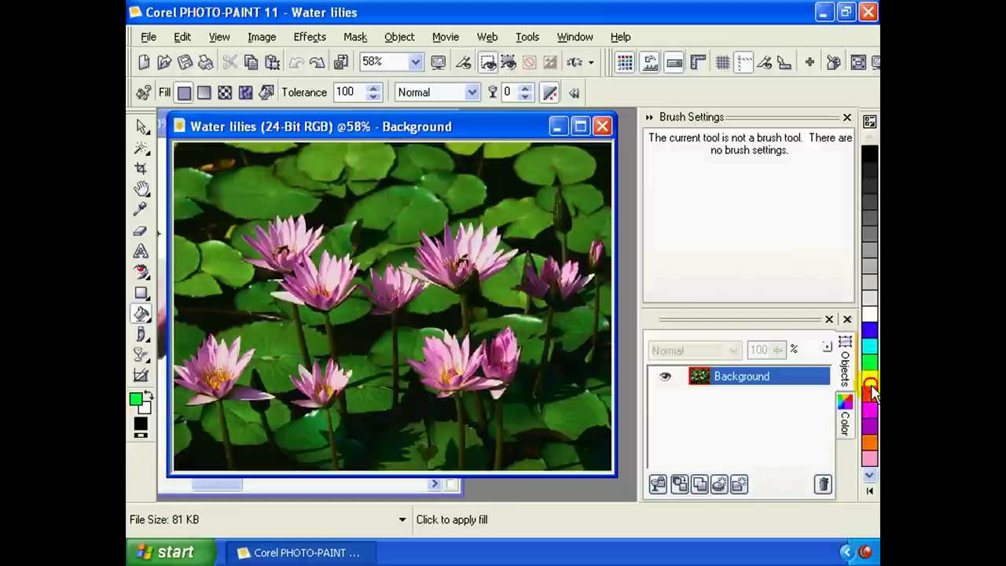
left_click(870, 379)
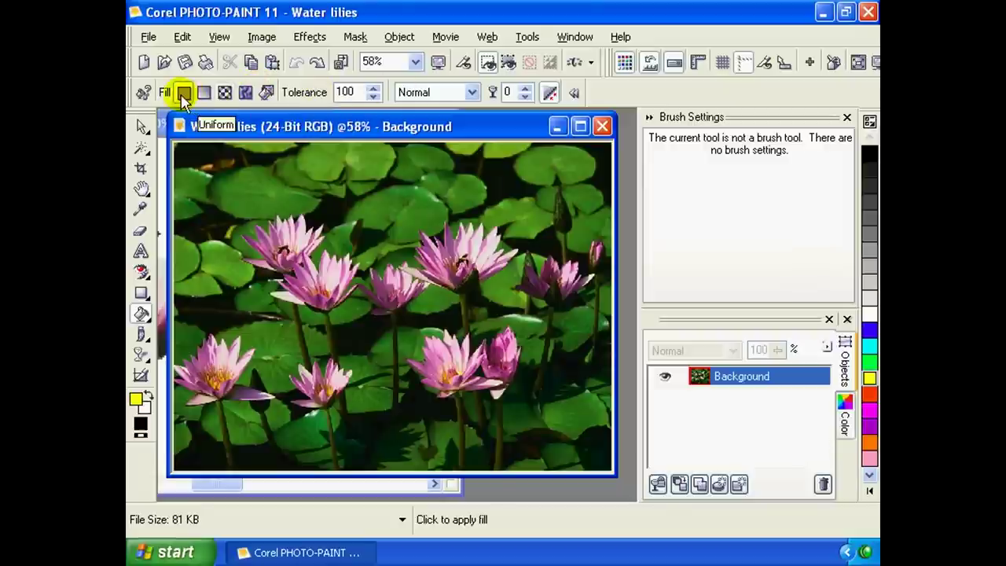
left_click(202, 94)
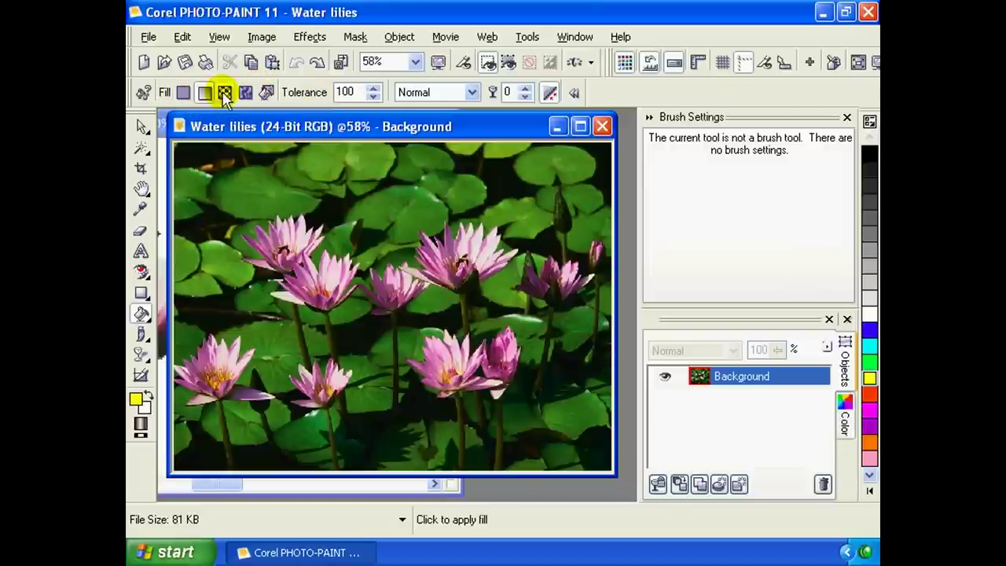
Open the Fountain Fill dialog, reposition it, and keep the Linear type (256 steps, angle 0).
left_click(267, 94)
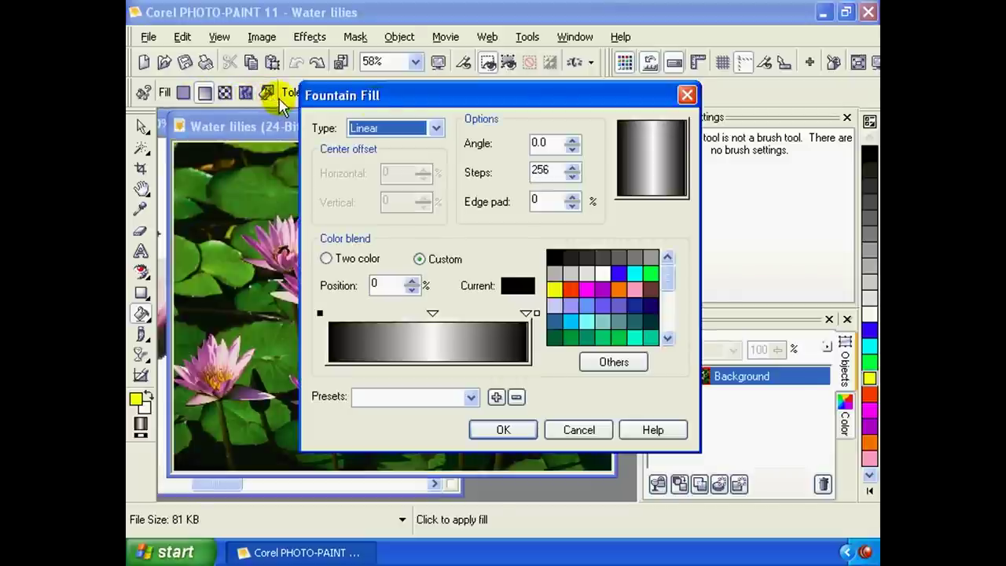
left_click_drag(405, 95, 371, 94)
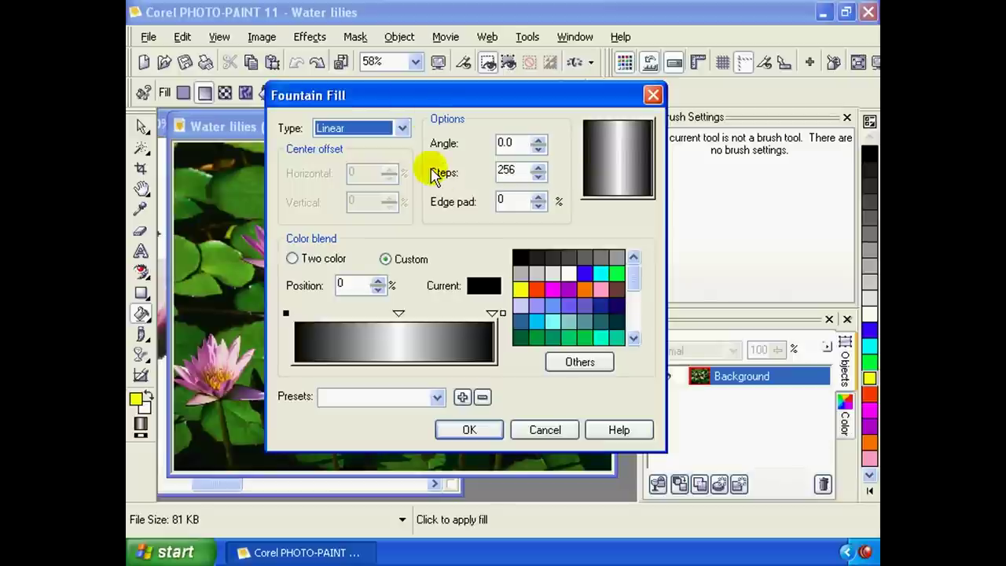
left_click_drag(450, 94, 463, 98)
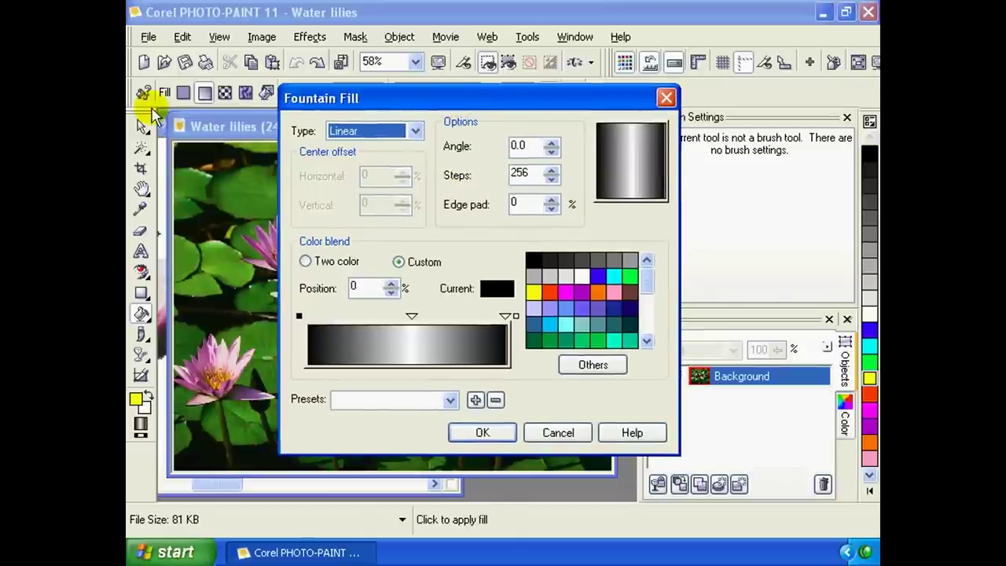
left_click_drag(387, 108, 387, 109)
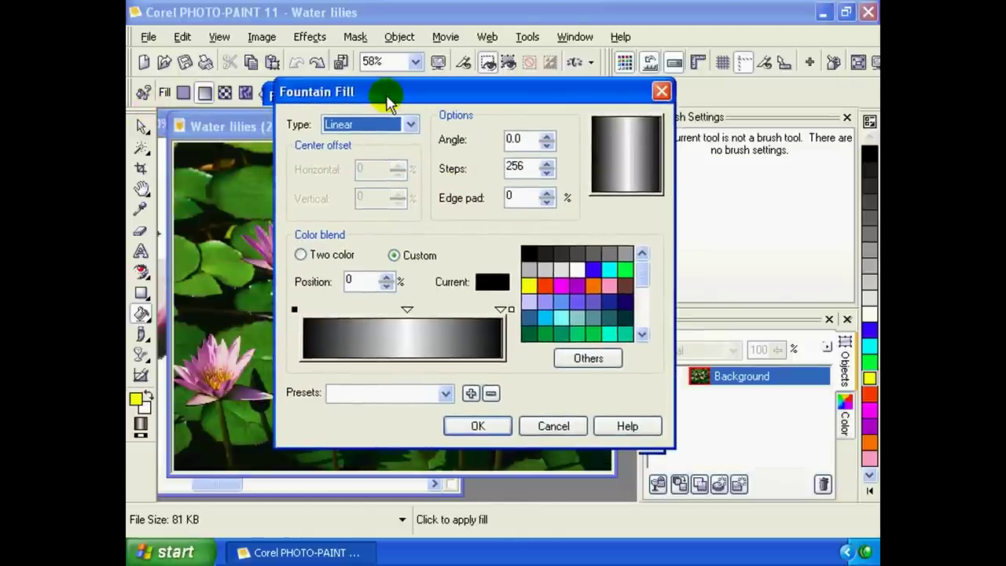
left_click_drag(499, 110, 488, 103)
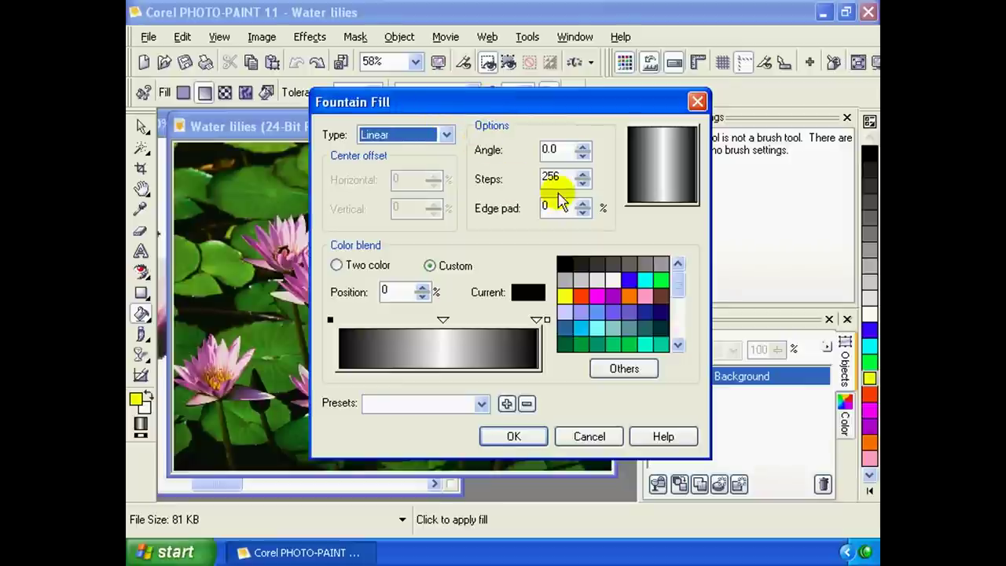
scroll(681, 299, "down", 3)
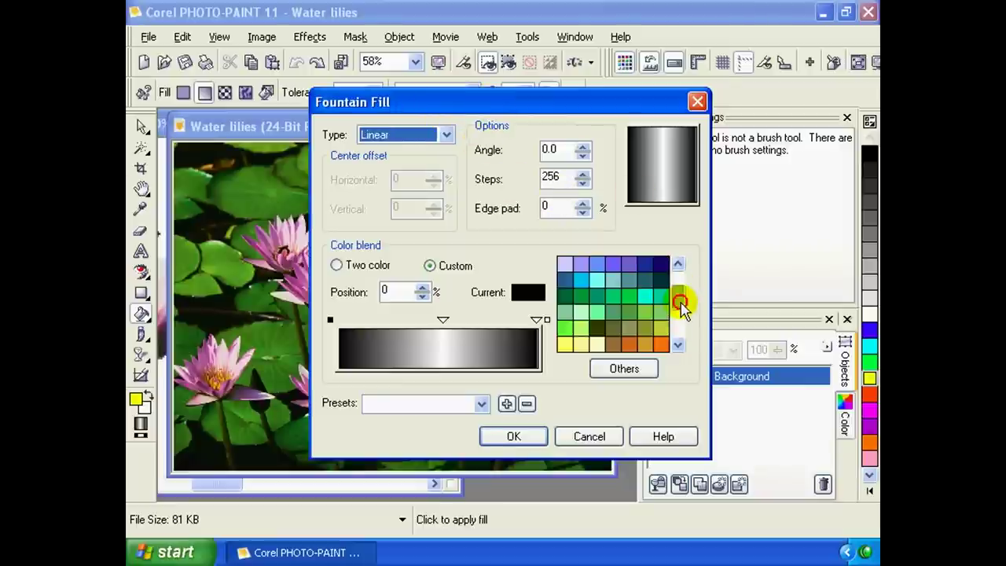
scroll(684, 314, "up", 5)
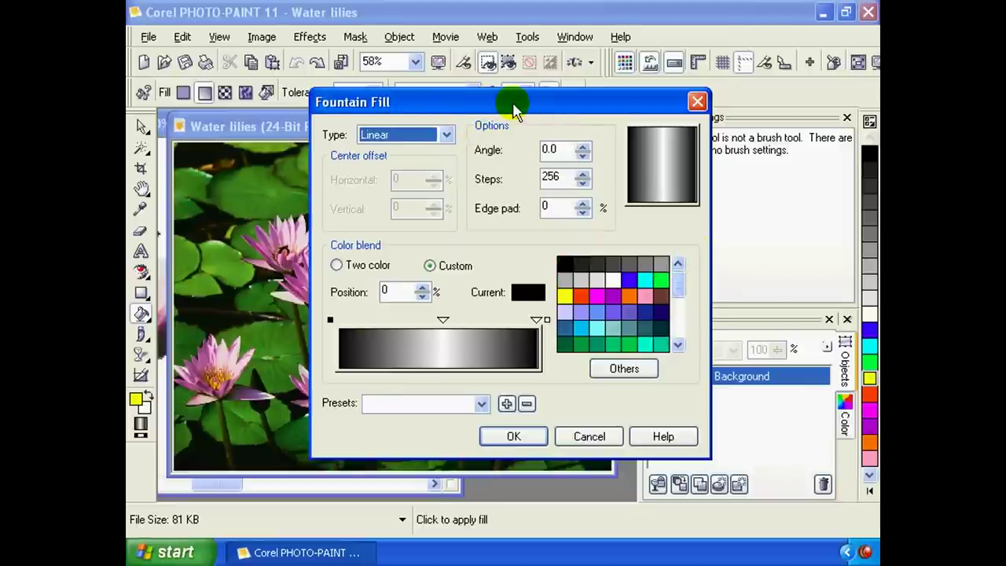
mouse_move(512, 102)
left_mouse_down()
mouse_move(561, 102)
mouse_move(533, 95)
left_mouse_up()
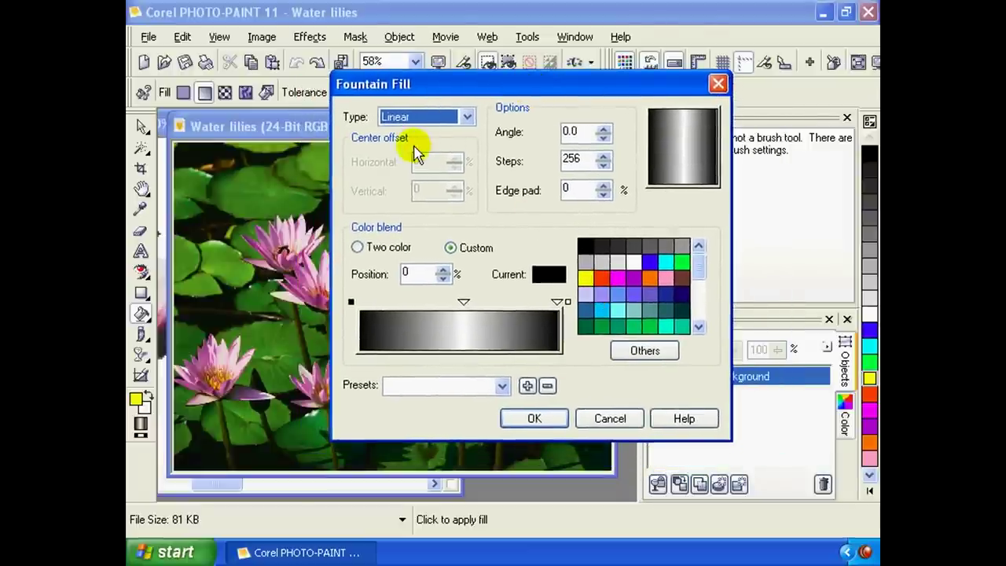
left_click(466, 117)
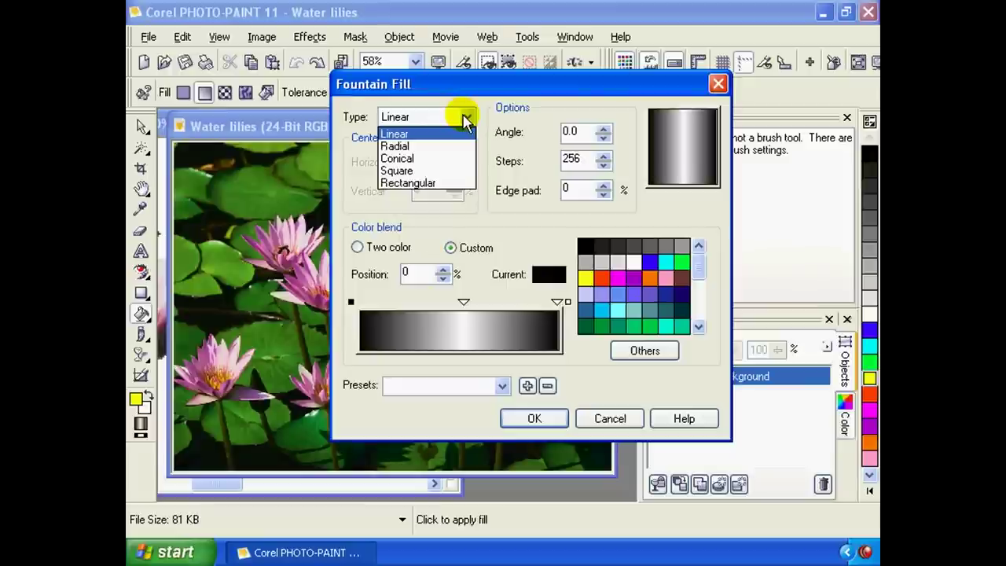
left_click(465, 117)
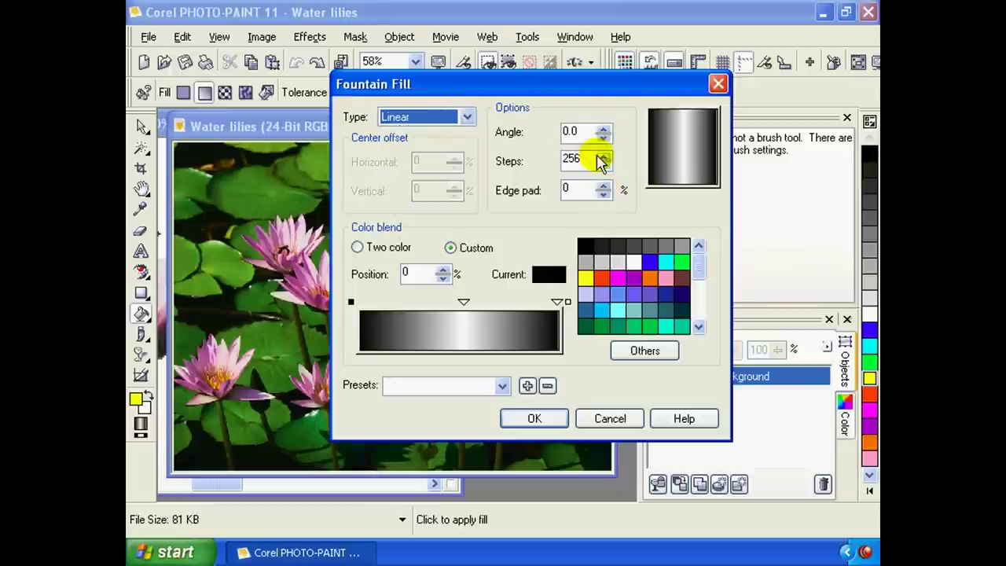
Close the Fountain Fill dialog and switch to the Eyedropper tool.
left_click(555, 418)
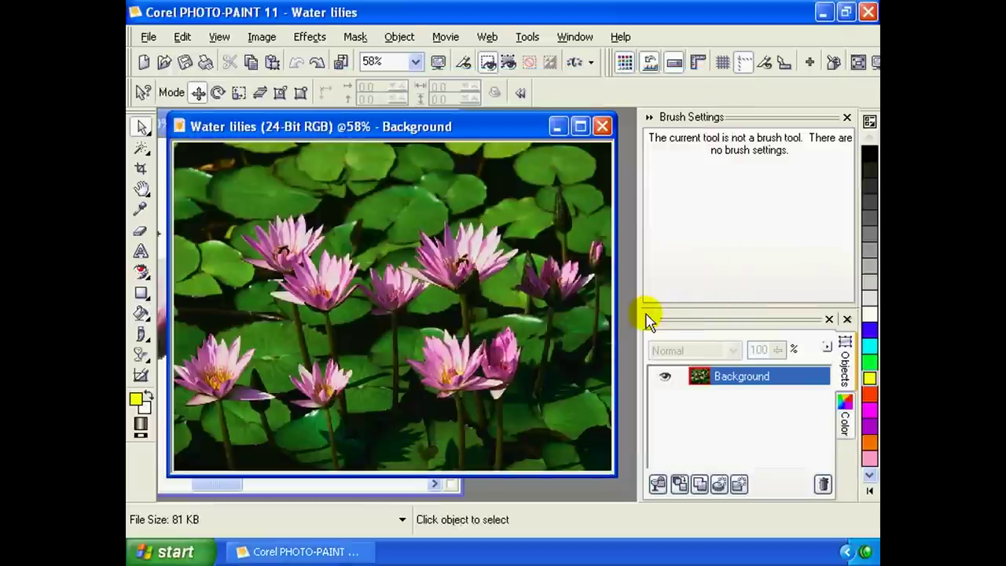
left_click(139, 212)
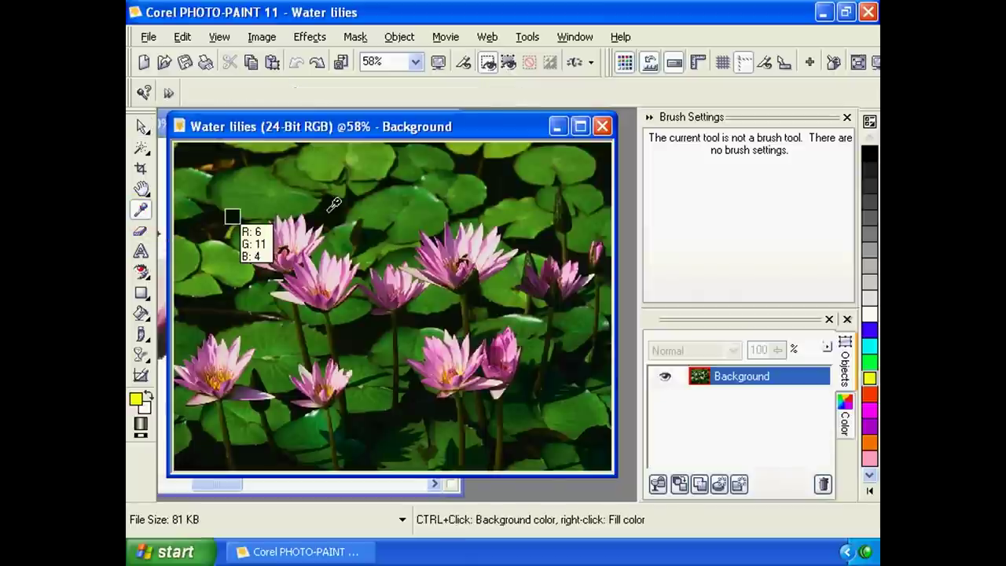
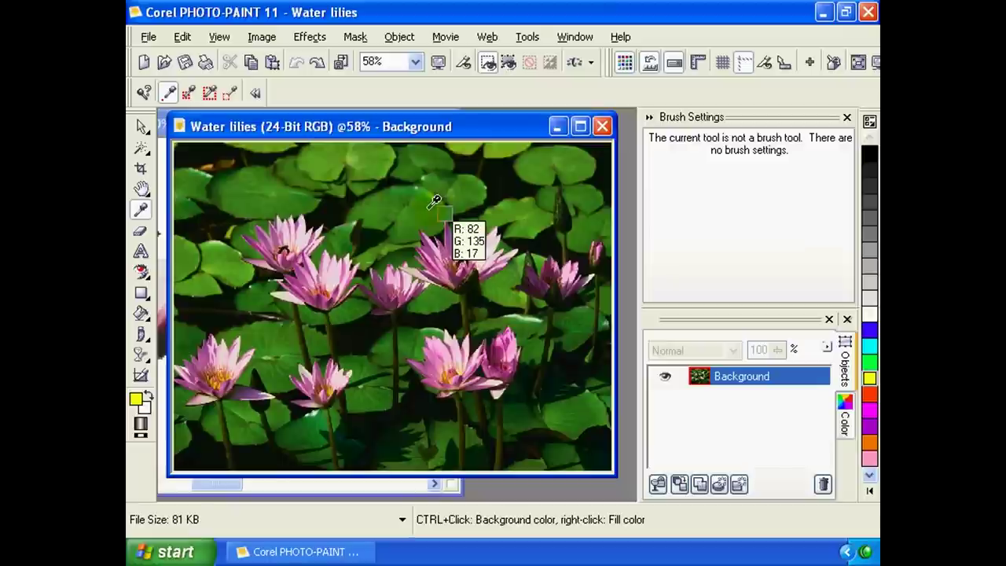
Sample leaf greens, several lily-petal pinks and the flower-centre colour from the Water lilies photo as foreground colour.
left_click(468, 183)
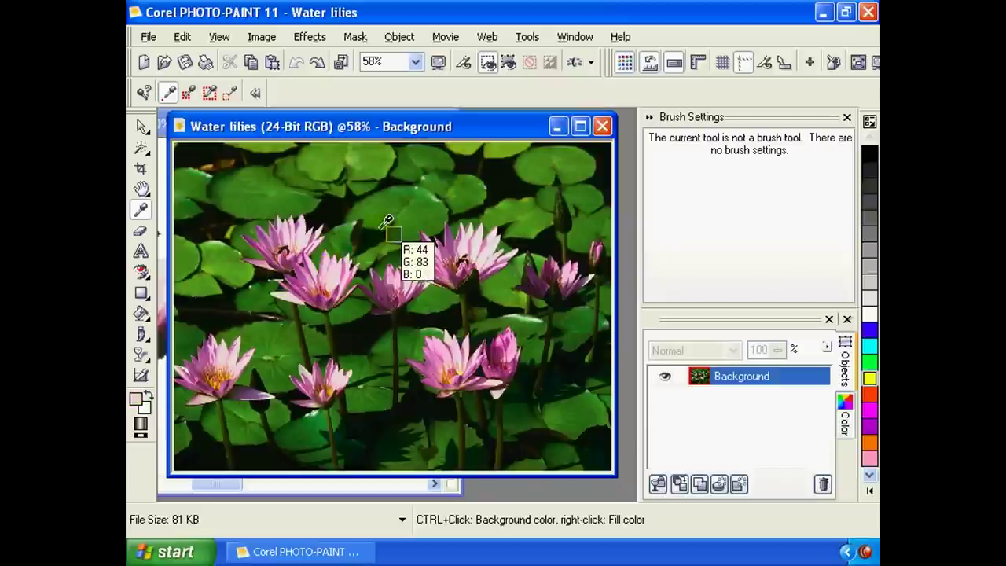
left_click(335, 259)
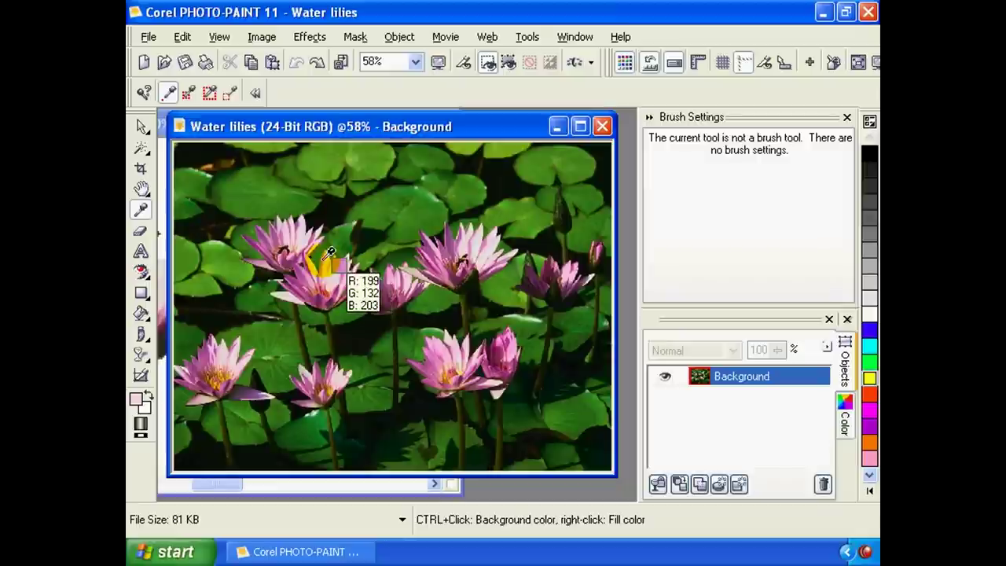
left_click(336, 266)
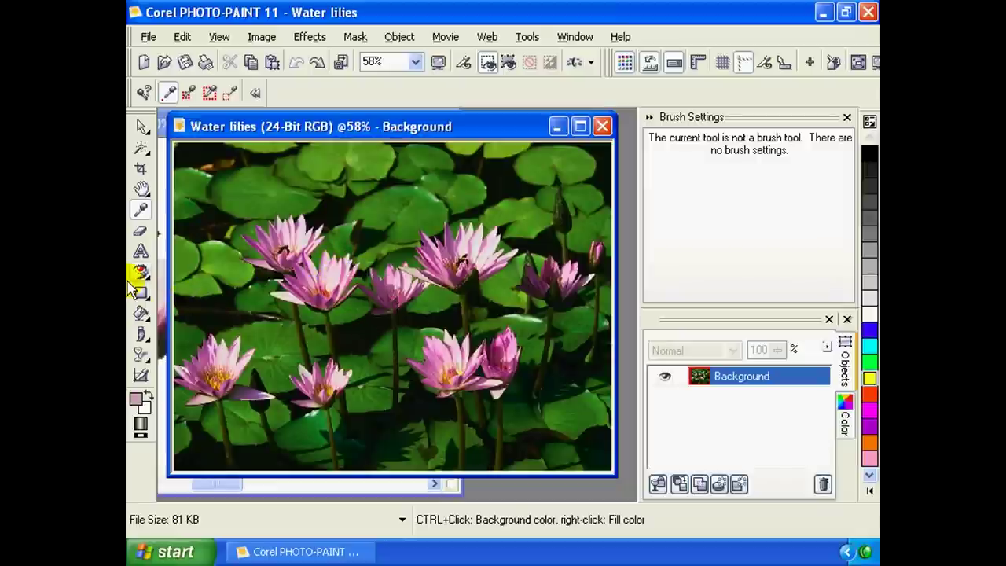
left_click(353, 272)
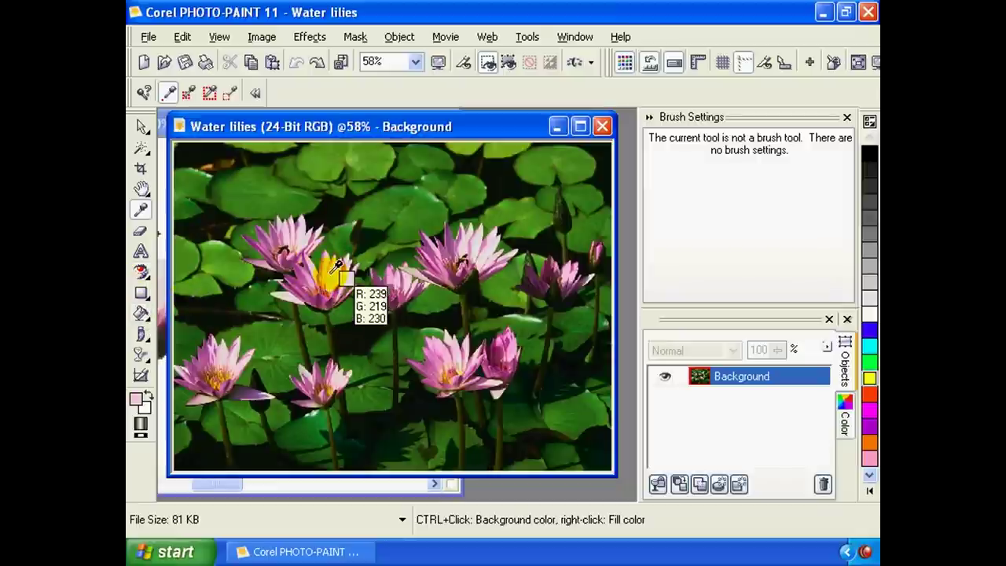
left_click(476, 240)
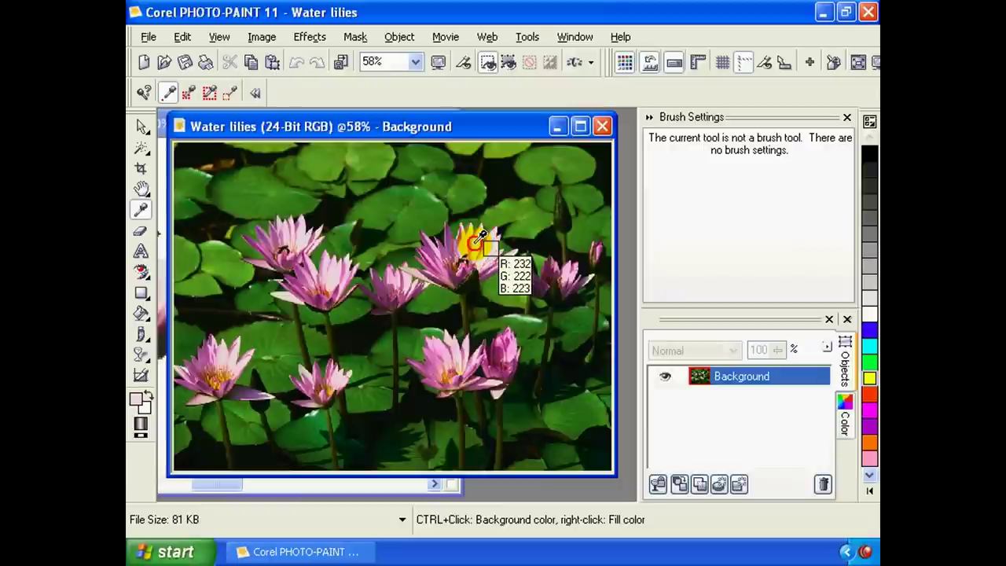
left_click(511, 201)
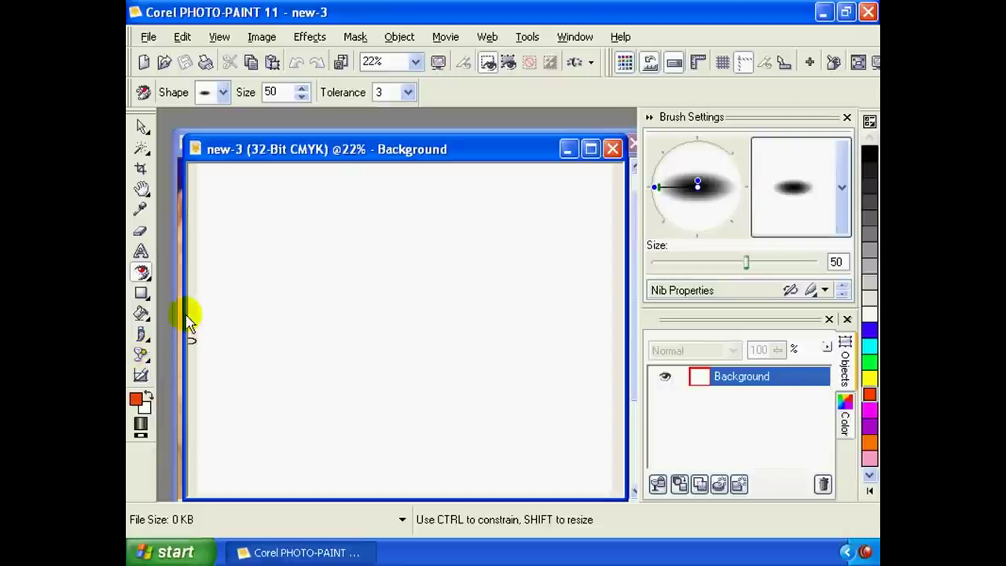
Switch to the Paint tool's Custom Art Brush and paint a long orange stroke on new-3.
left_click(148, 344)
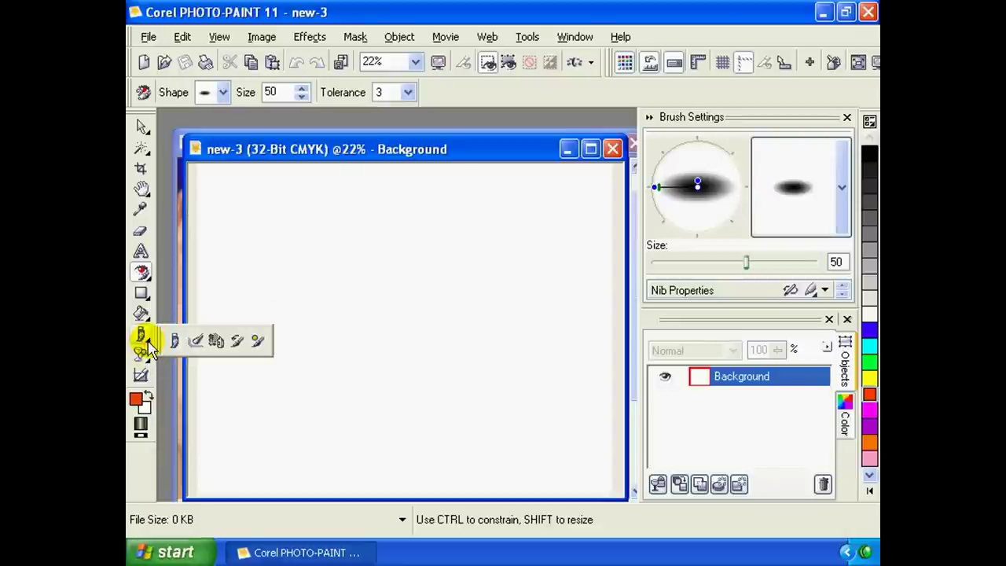
left_click(149, 346)
left_click(149, 345)
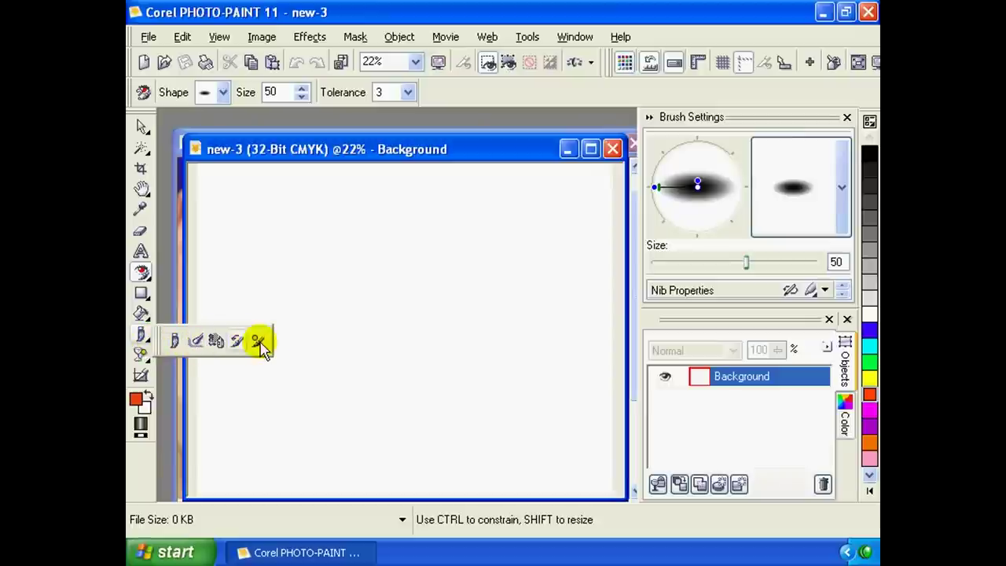
left_click(175, 341)
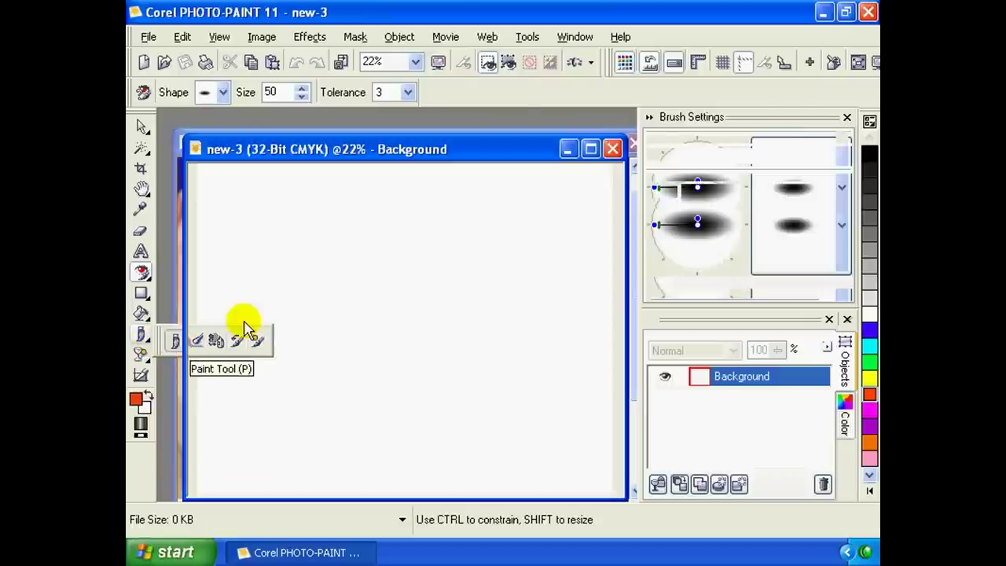
mouse_move(337, 214)
left_mouse_down()
mouse_move(309, 271)
mouse_move(336, 218)
mouse_move(310, 299)
mouse_move(342, 229)
mouse_move(321, 298)
mouse_move(332, 218)
left_mouse_up()
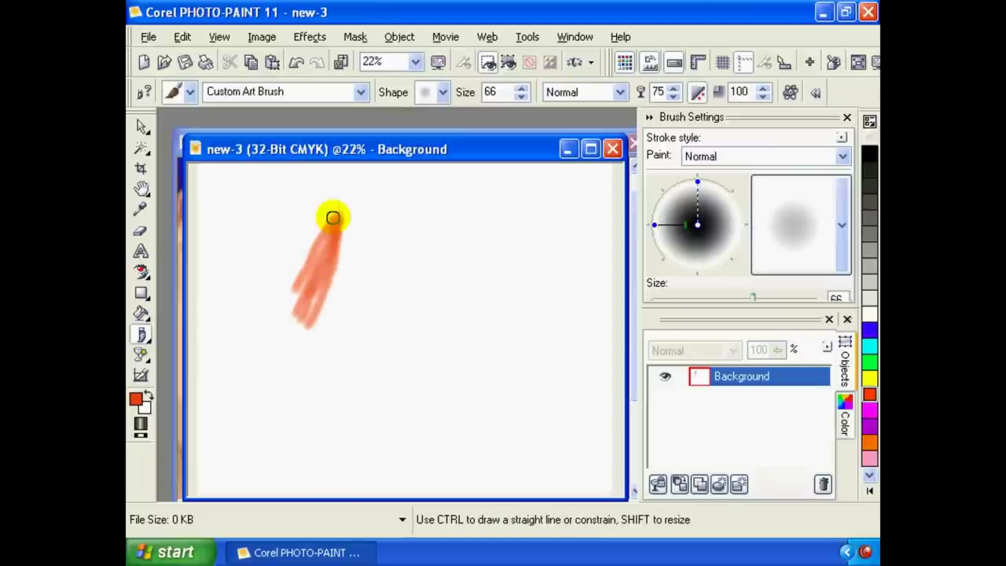
Keep the Custom Art Brush type and paint a three-pronged forked orange stroke beside the first.
left_click(190, 93)
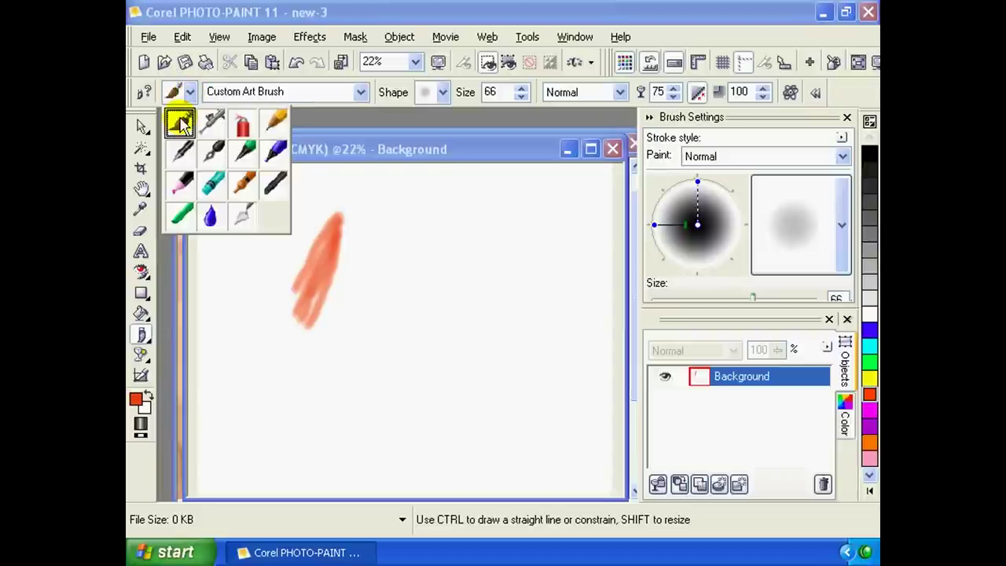
left_click(191, 93)
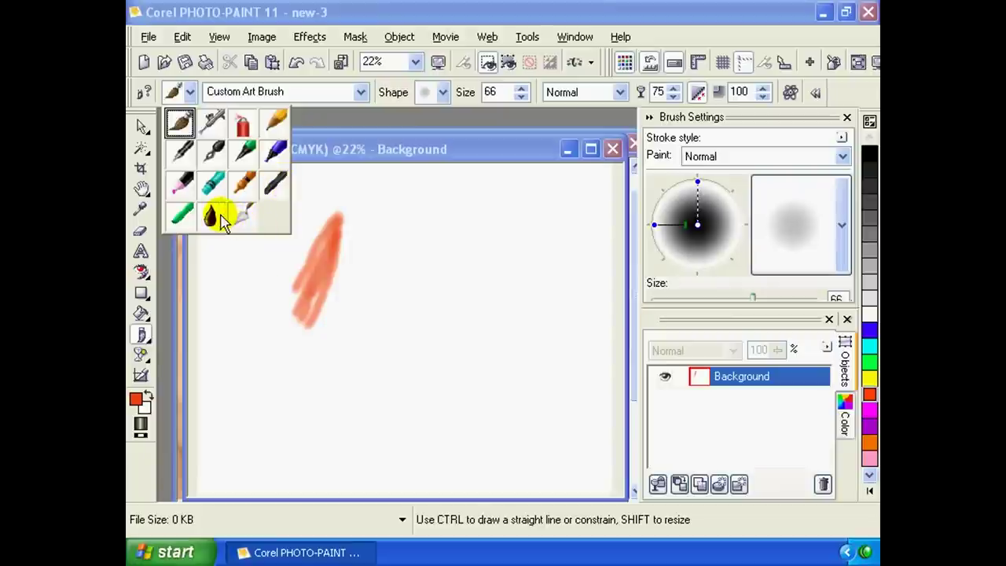
left_click(183, 92)
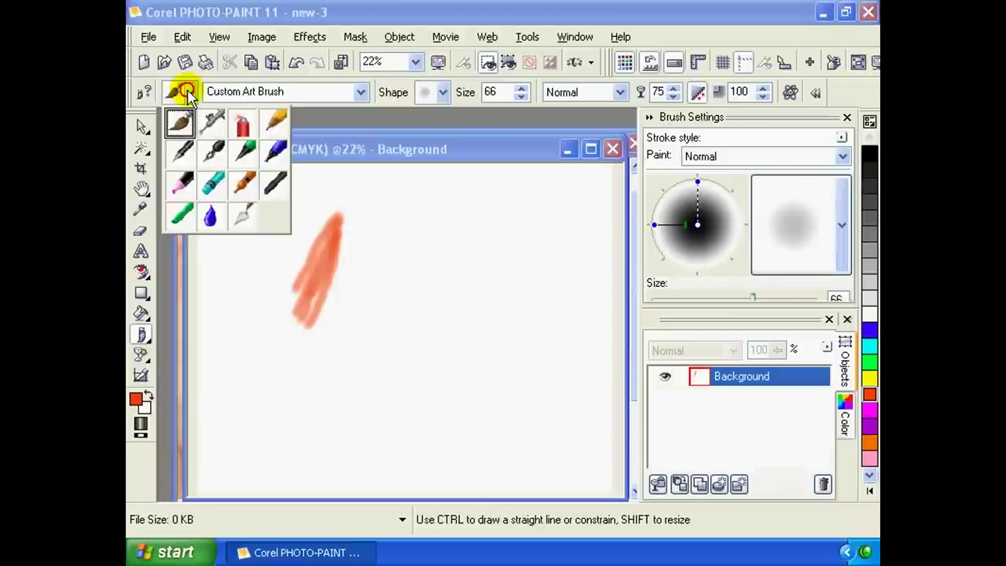
left_click(180, 123)
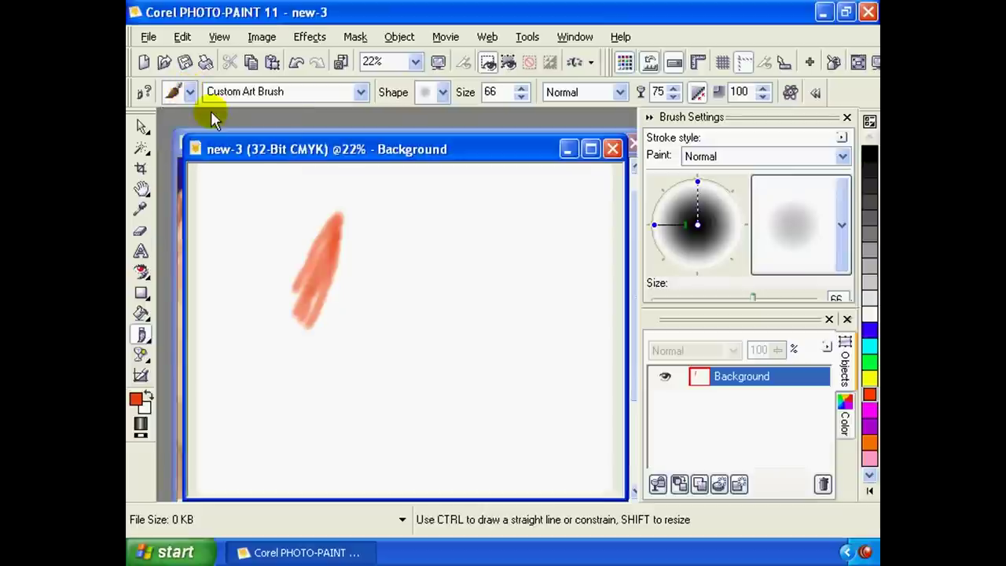
mouse_move(426, 207)
left_mouse_down()
mouse_move(391, 307)
mouse_move(407, 303)
left_mouse_up()
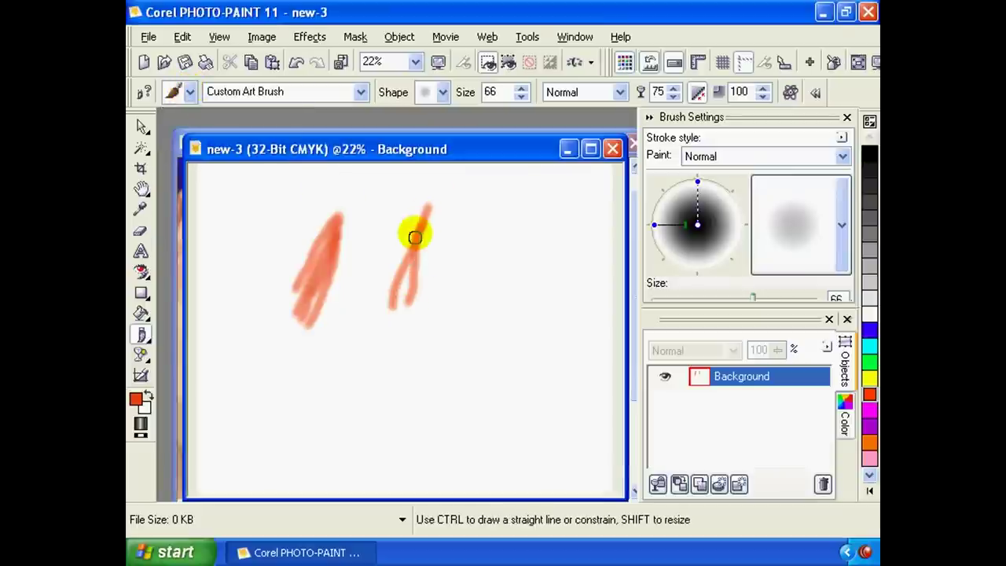
left_click_drag(415, 237, 426, 298)
left_click(189, 92)
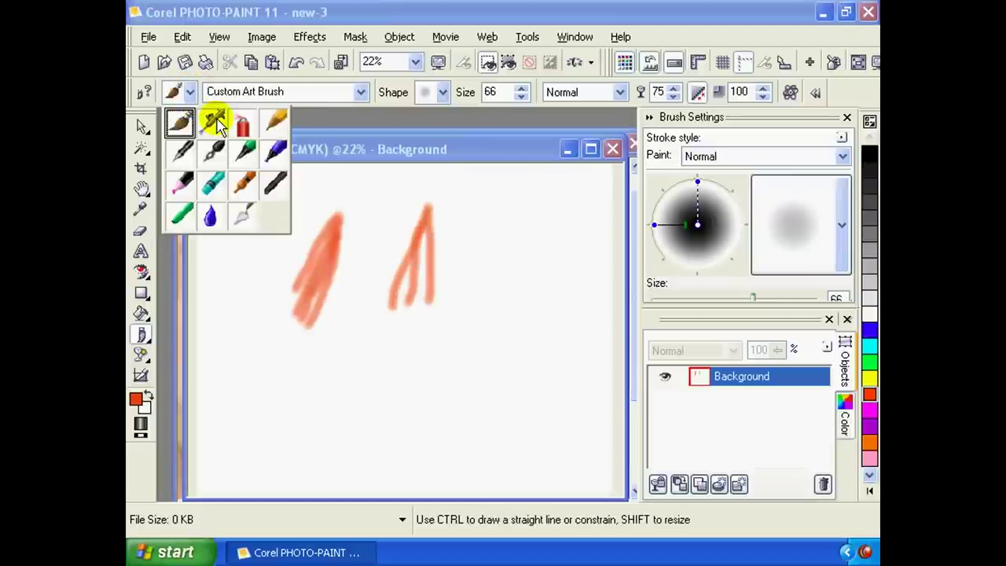
Spray orange Airbrush strokes in the Graffiti style, then broad Wide Cover zigzag strokes.
left_click(219, 126)
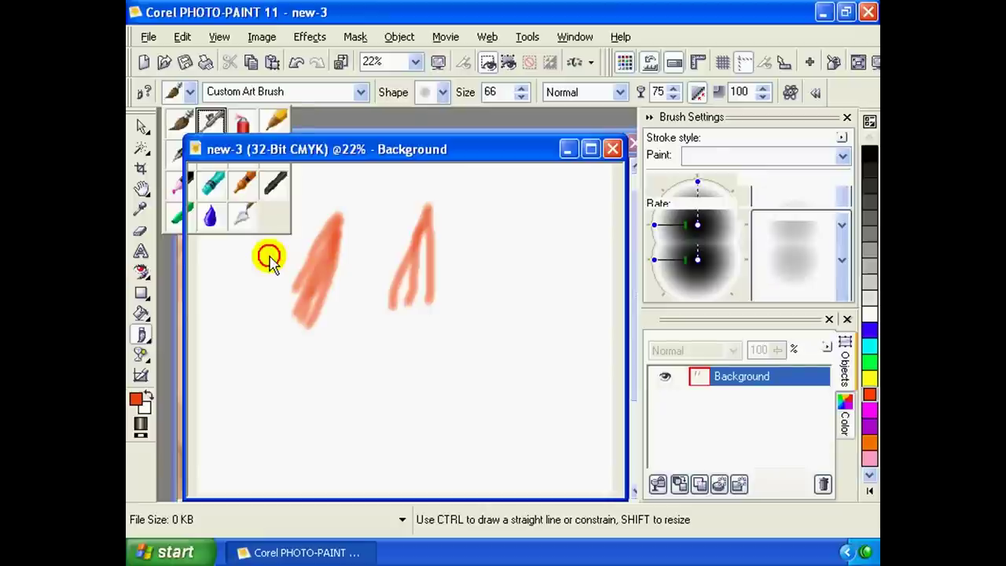
left_click_drag(252, 228, 262, 310)
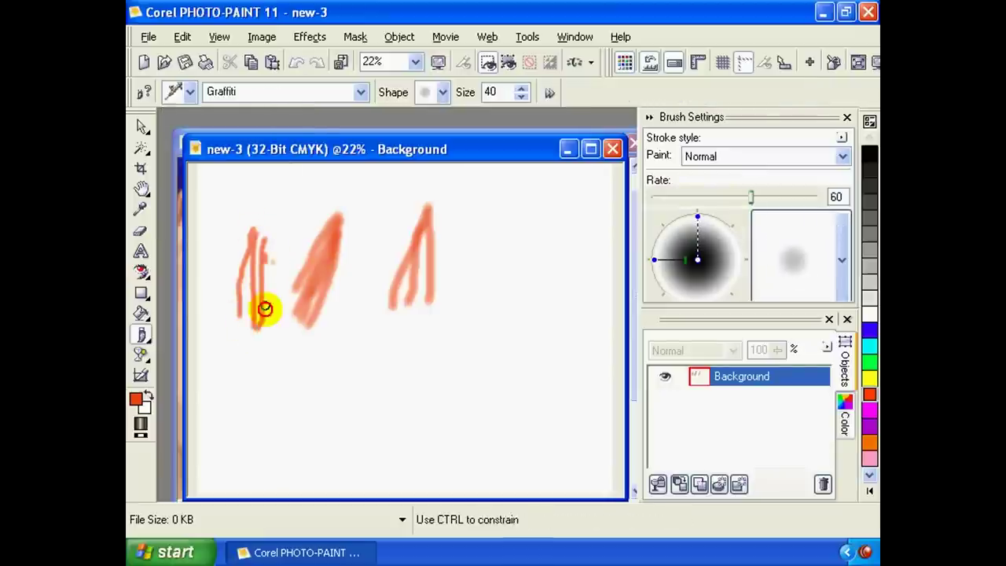
left_click(362, 94)
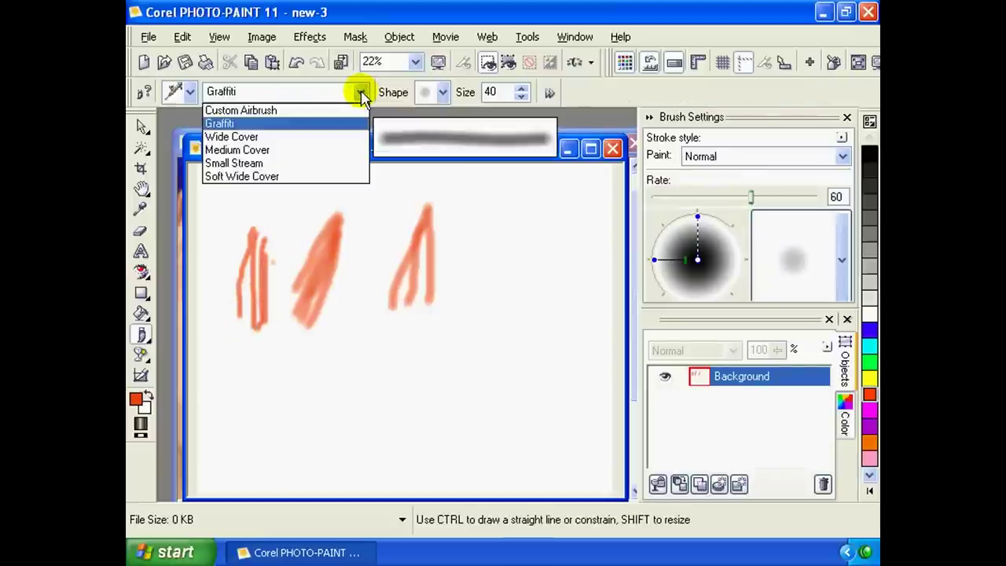
left_click(361, 93)
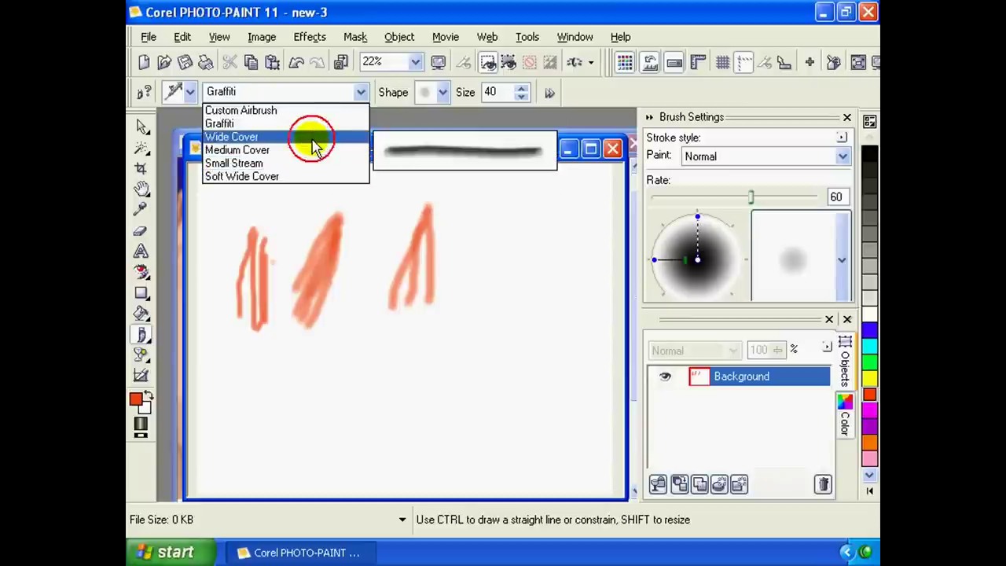
left_click(312, 146)
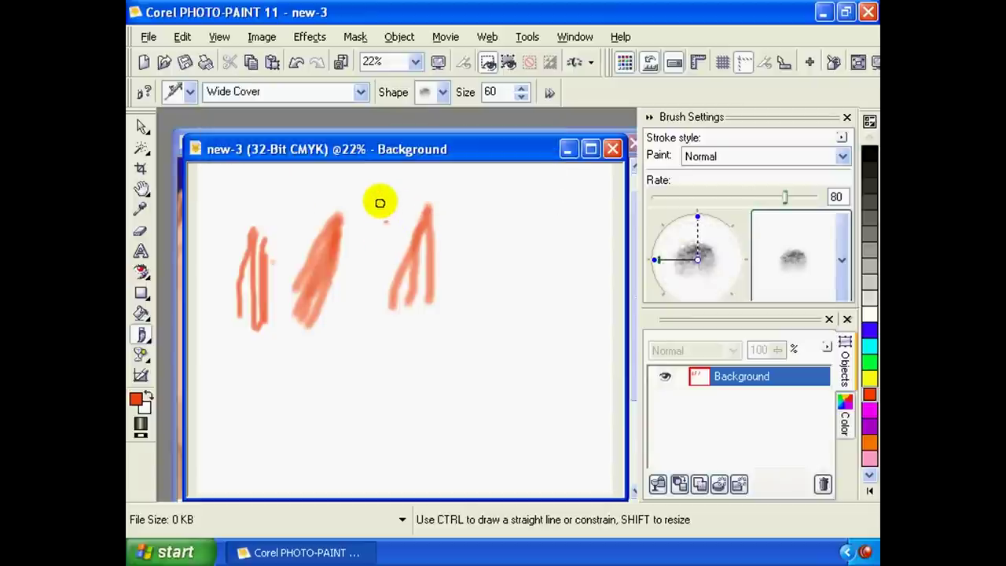
left_click_drag(380, 202, 334, 315)
scroll(352, 283, "up", 1)
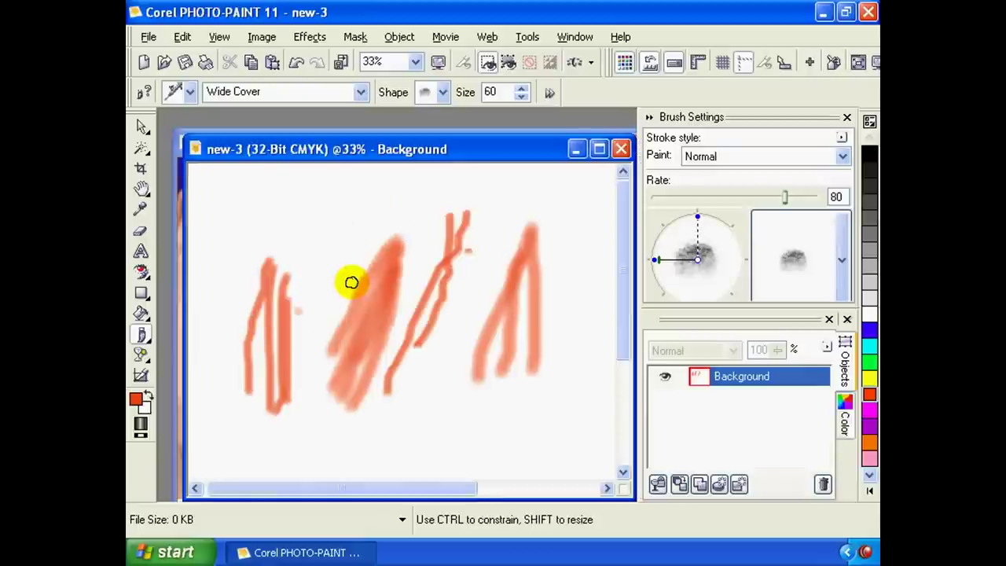
mouse_move(348, 203)
left_mouse_down()
mouse_move(281, 281)
mouse_move(347, 205)
mouse_move(332, 261)
mouse_move(338, 240)
left_mouse_up()
Switch to the Small Stream airbrush preset and spray a thin faint stroke.
left_click(354, 92)
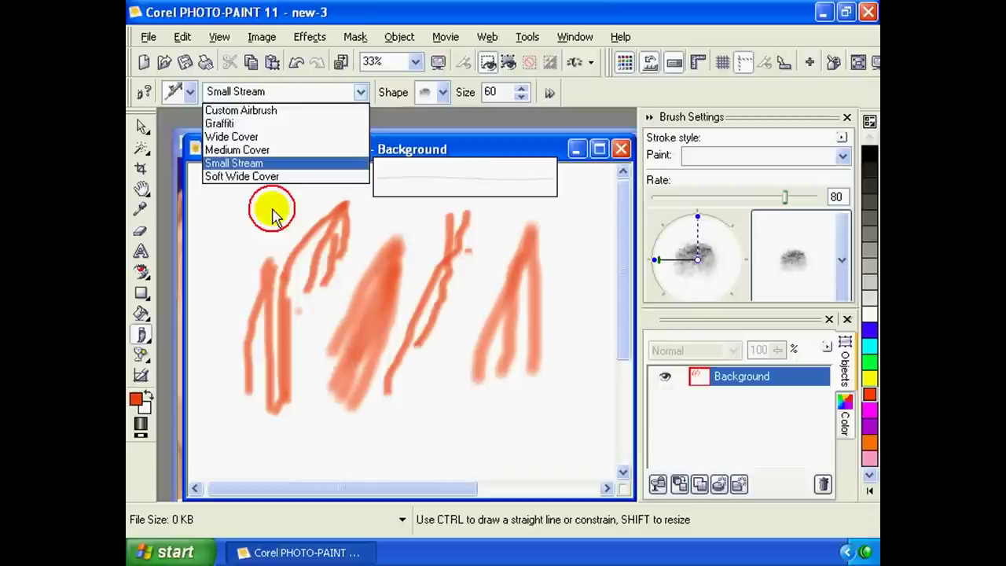
left_click(272, 246)
mouse_move(280, 239)
left_mouse_down()
mouse_move(288, 207)
mouse_move(276, 325)
left_mouse_up()
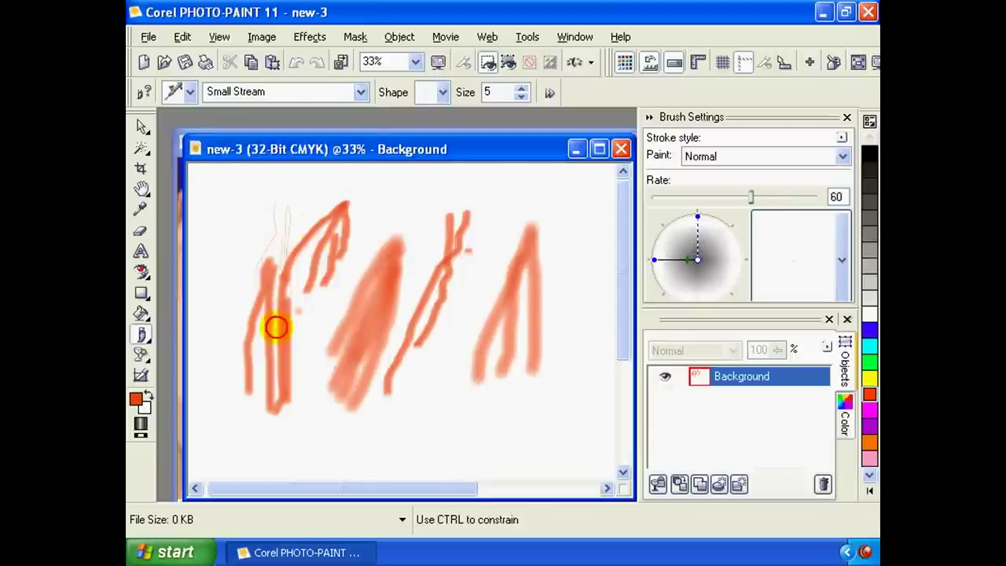
Give the airbrush the size 40 round nib and reshape the nib's edges slightly.
left_click(443, 94)
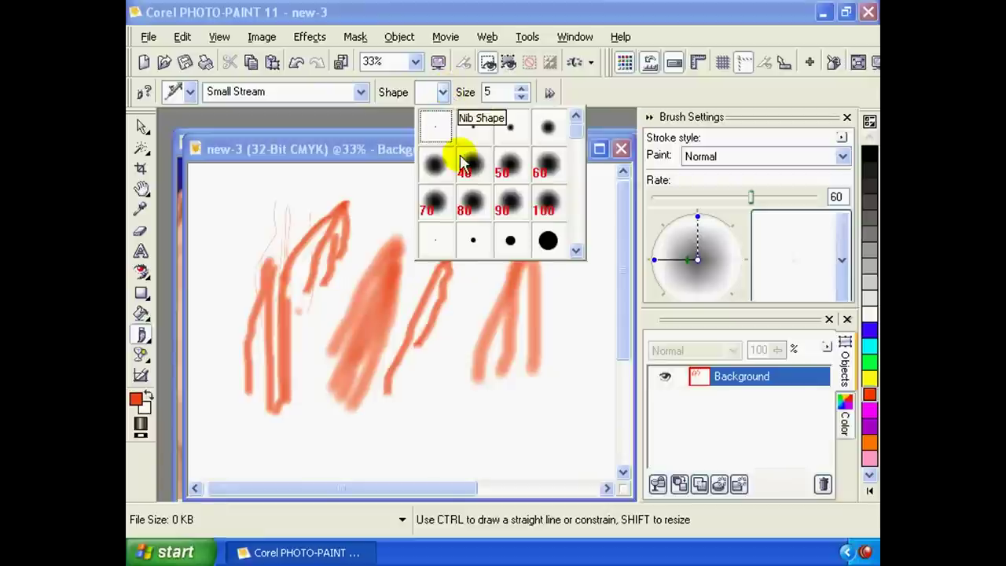
left_click(465, 163)
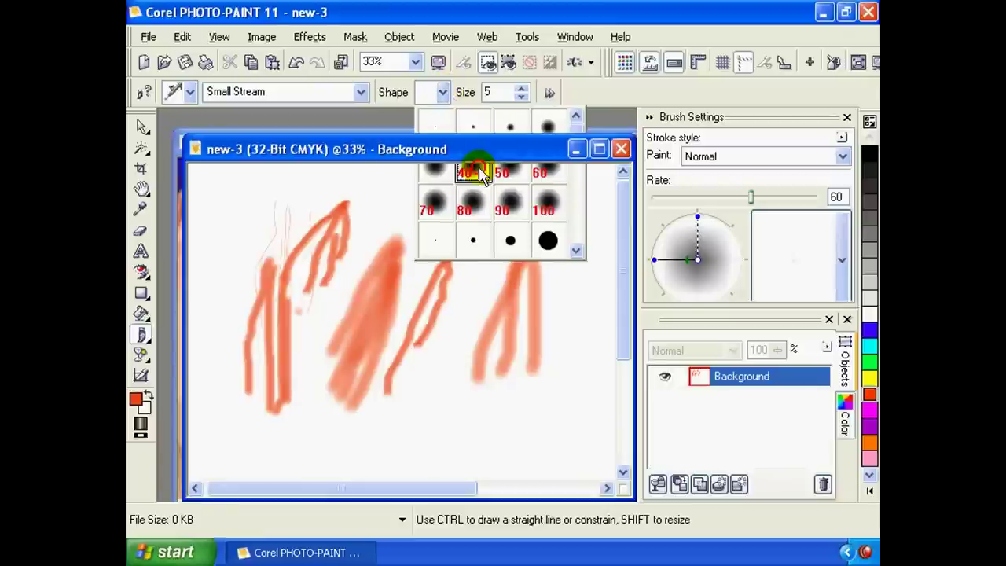
left_click(366, 289)
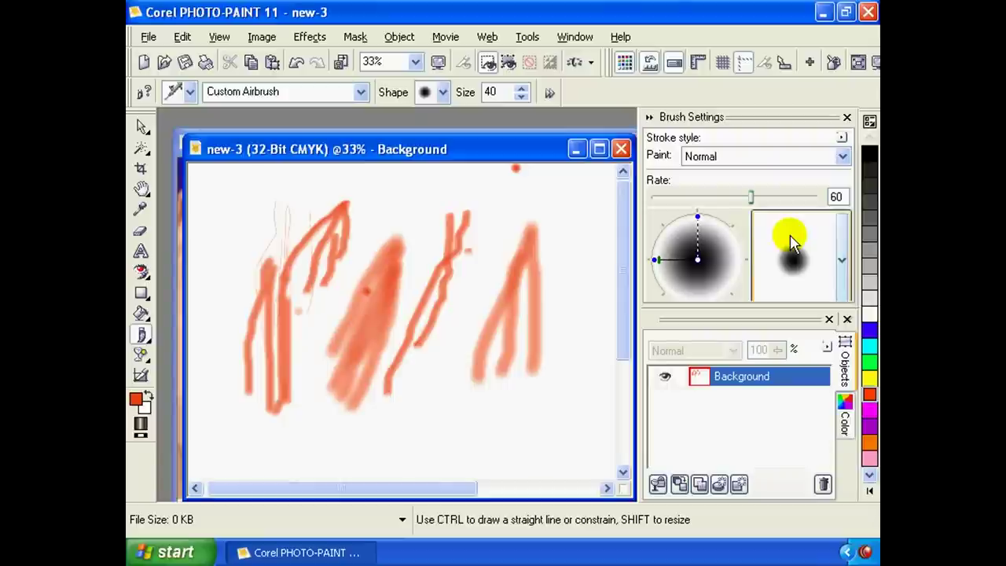
mouse_move(698, 218)
left_mouse_down()
mouse_move(702, 253)
mouse_move(702, 244)
left_mouse_up()
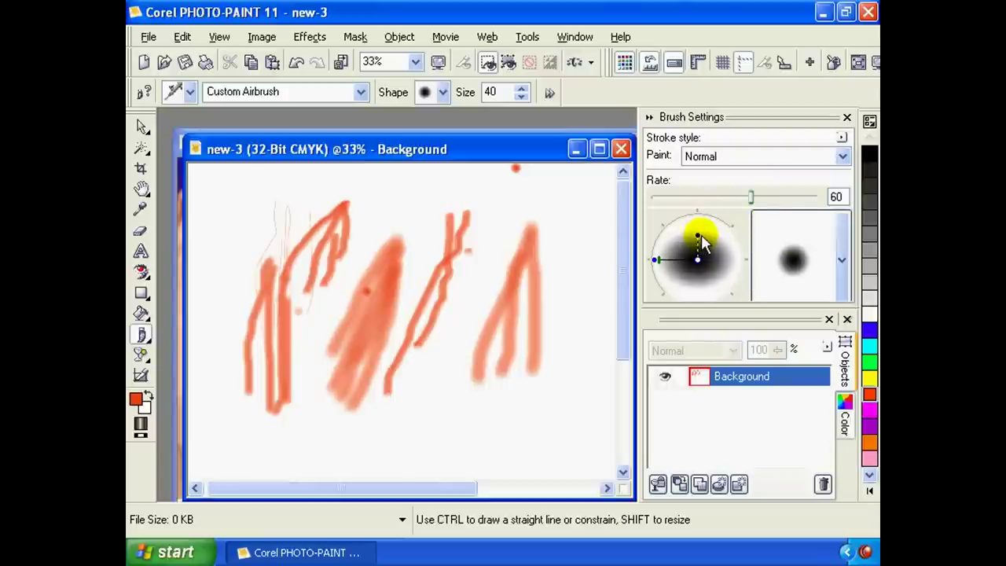
left_click(655, 260)
left_click_drag(655, 259, 656, 263)
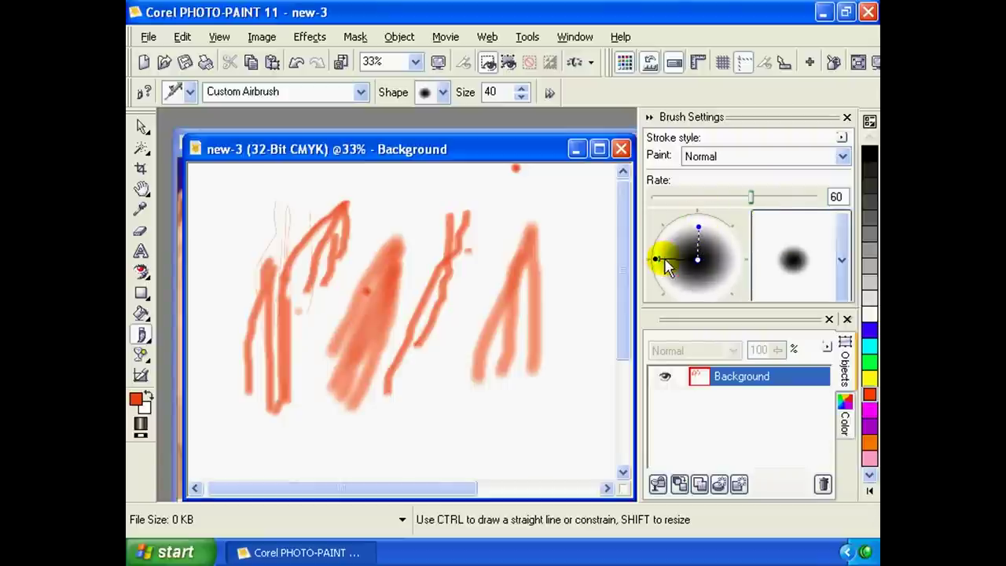
Set the airbrush rate to 61 and size to 18, revealing the paint mode options.
left_click_drag(752, 199, 754, 198)
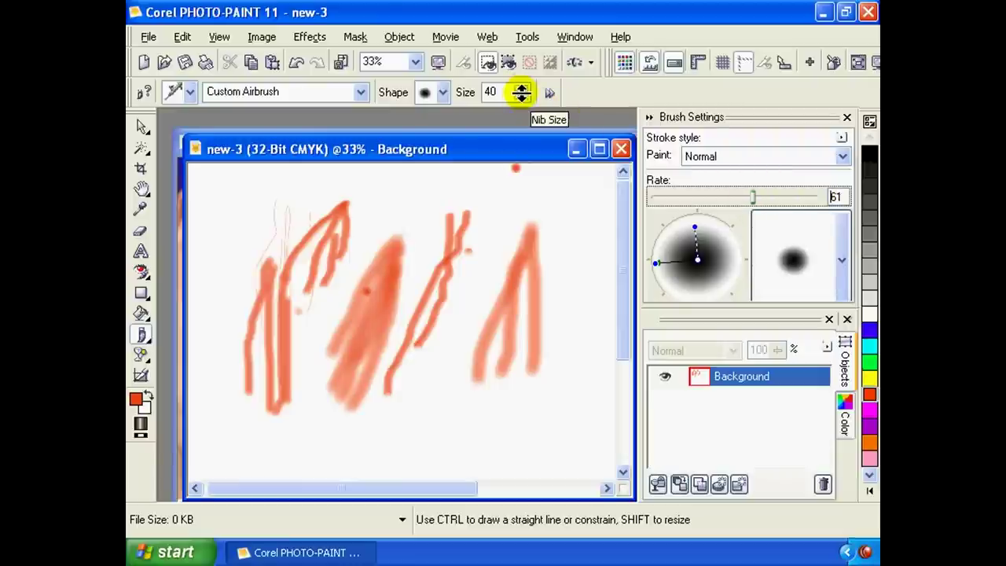
left_click_drag(521, 92, 491, 146)
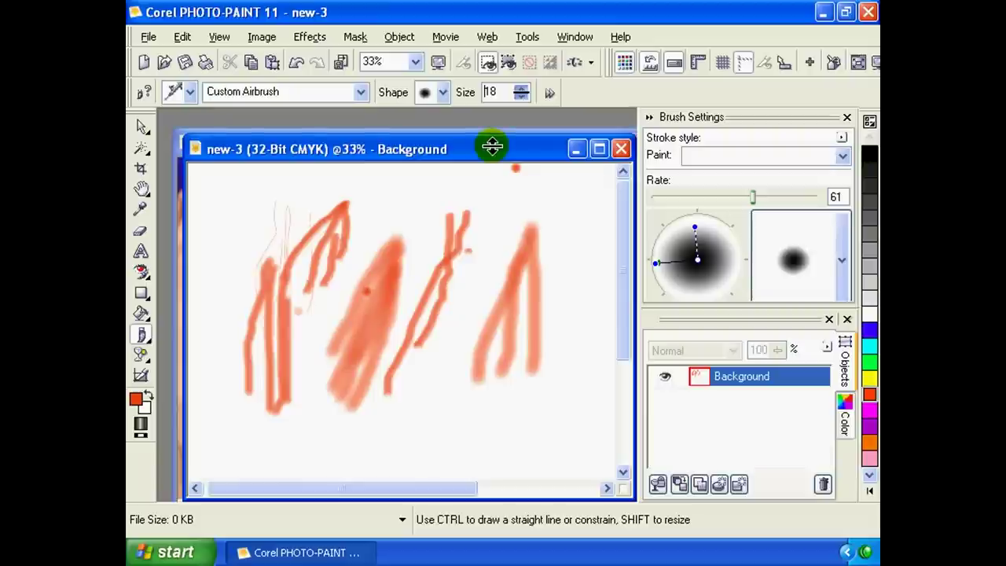
left_click(550, 94)
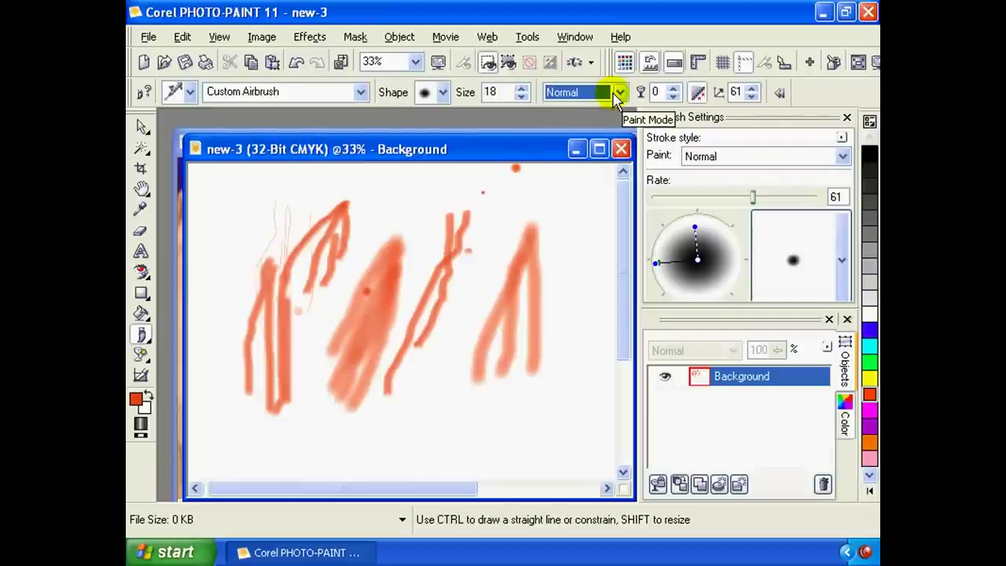
Keep Normal paint mode and paint crossing vertical, diagonal and horizontal strokes through the middle.
left_click(618, 94)
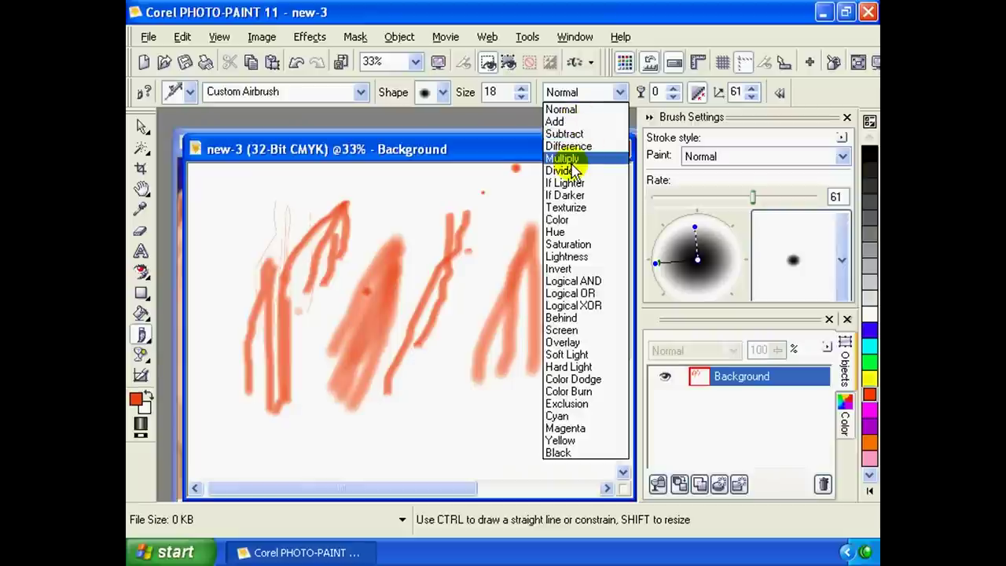
left_click(586, 110)
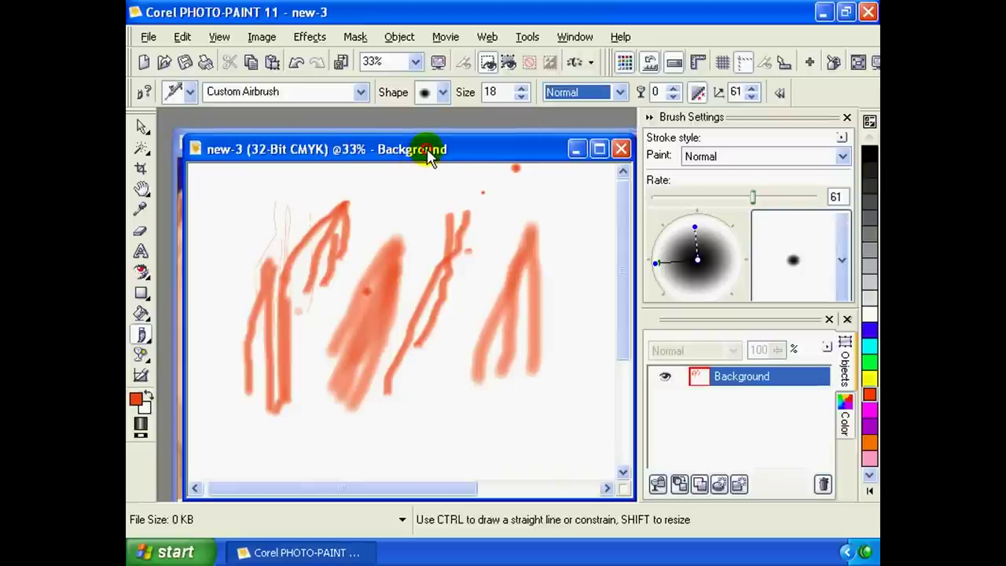
left_click_drag(428, 153, 417, 143)
left_click_drag(400, 184, 387, 275)
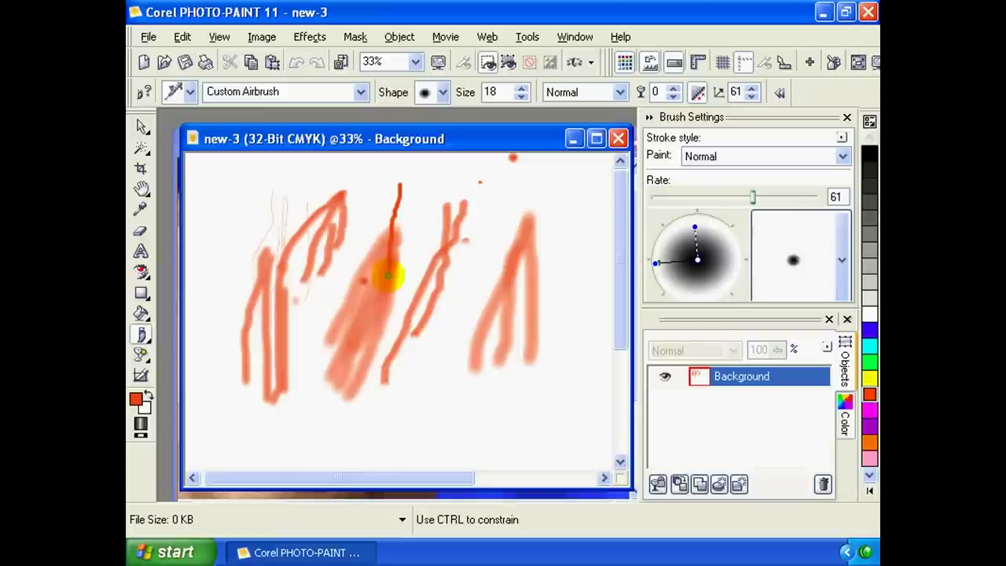
mouse_move(408, 180)
left_mouse_down()
mouse_move(370, 270)
mouse_move(393, 250)
left_mouse_up()
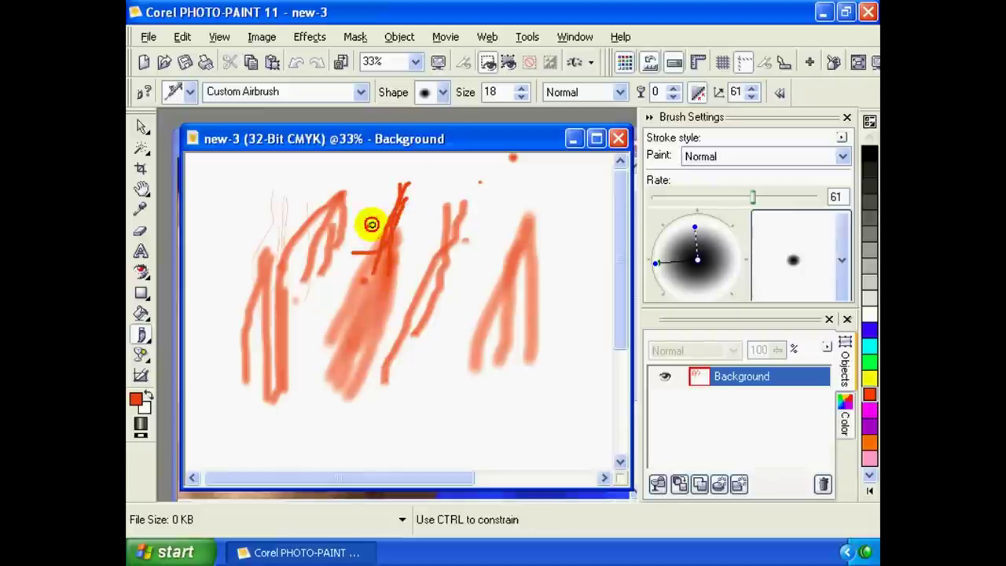
Switch the paint mode to Subtract and paint thin red strokes on the right side.
left_click(620, 92)
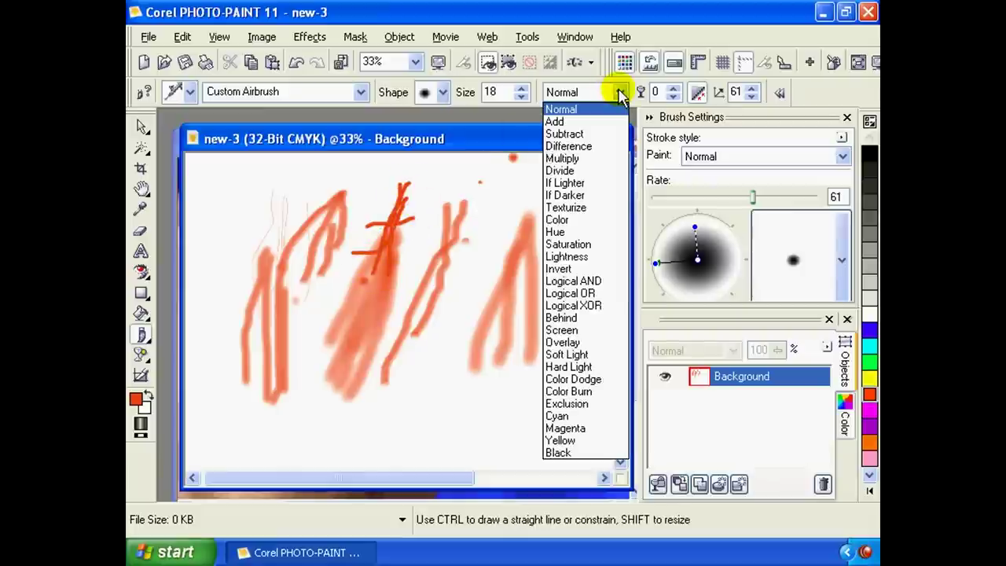
left_click(620, 93)
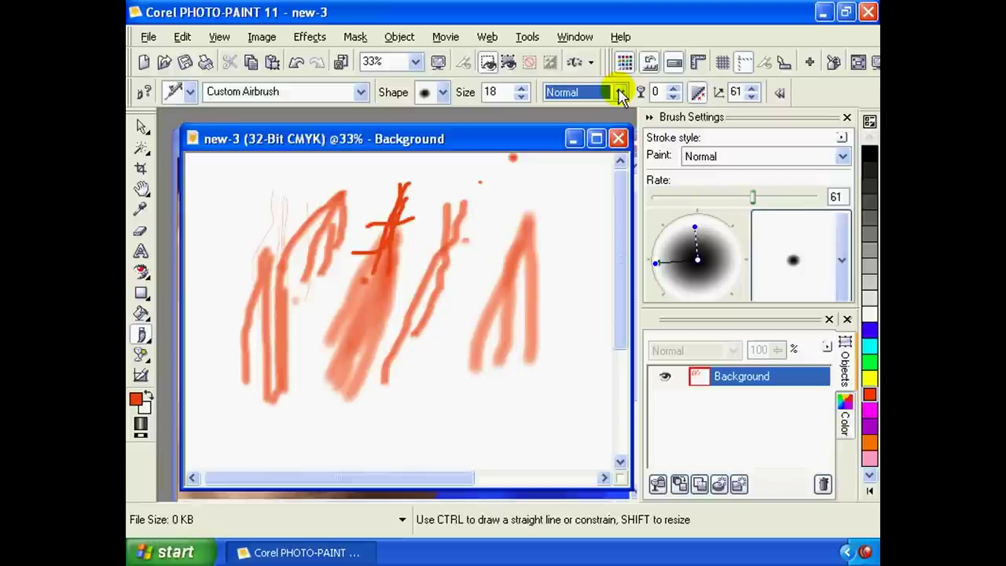
left_click(620, 93)
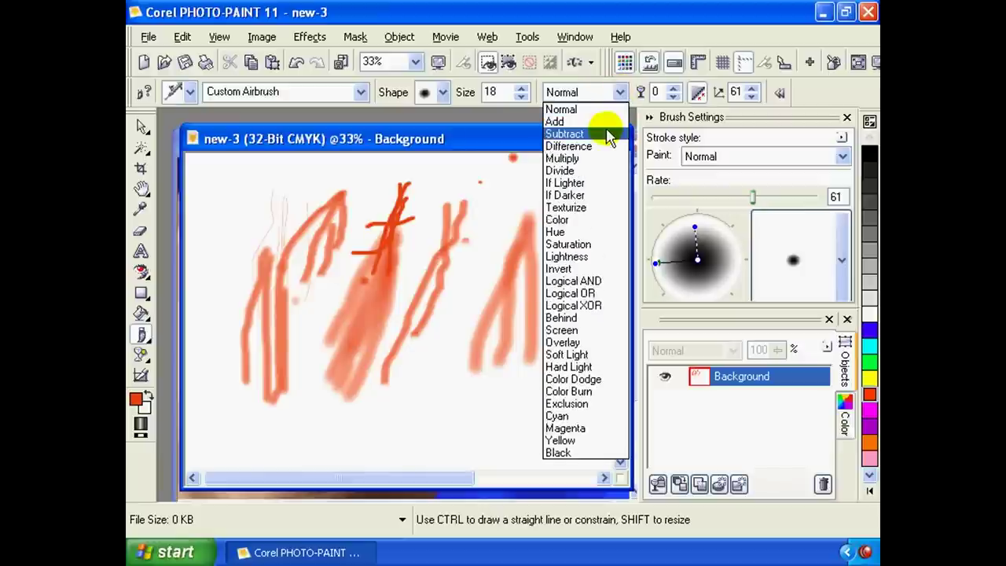
left_click(603, 135)
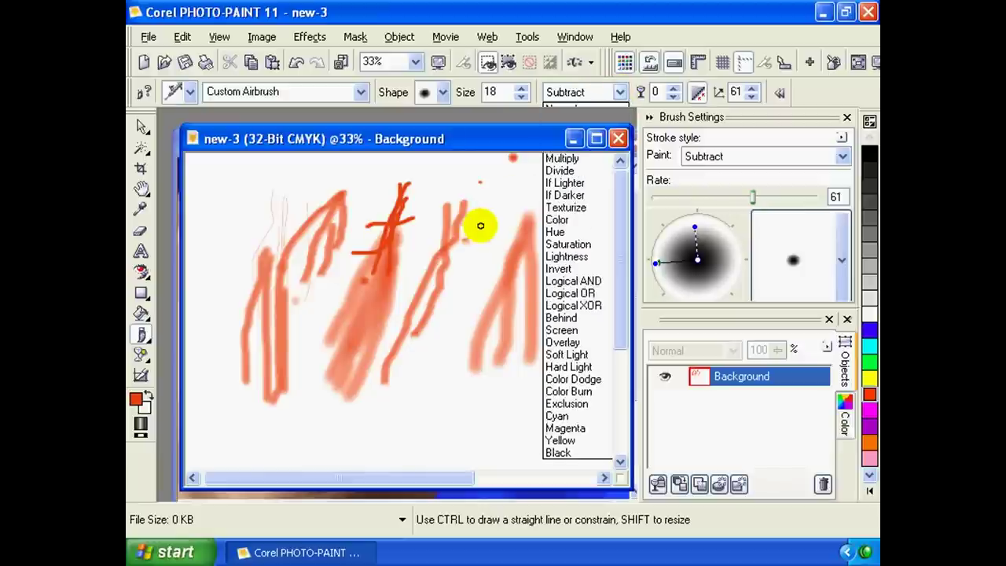
left_click_drag(549, 196, 534, 288)
mouse_move(553, 209)
left_mouse_down()
mouse_move(526, 269)
mouse_move(541, 236)
left_mouse_up()
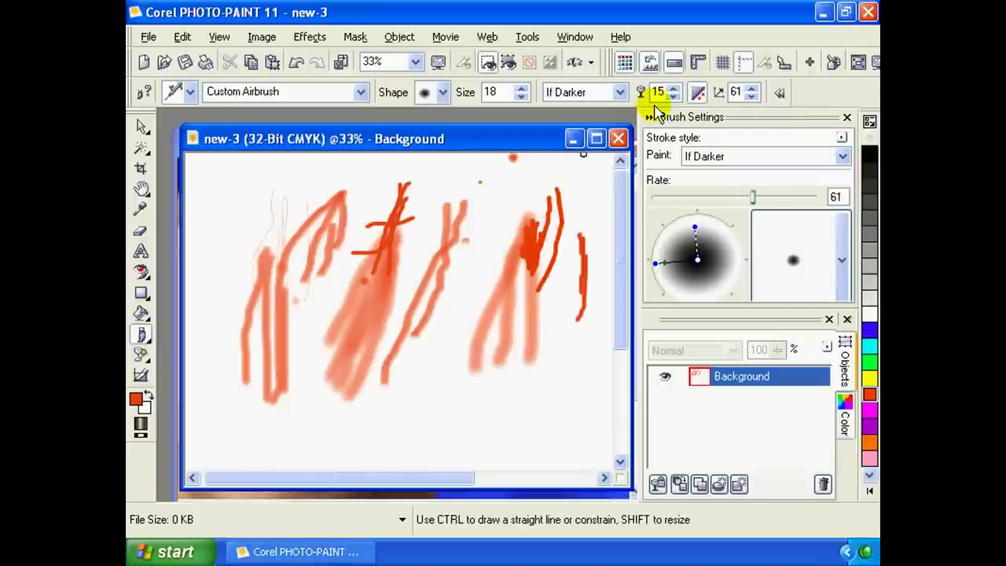
Raise the airbrush transparency, ending at 84, and paint faint strokes at top right and bottom.
left_click_drag(674, 94, 669, 20)
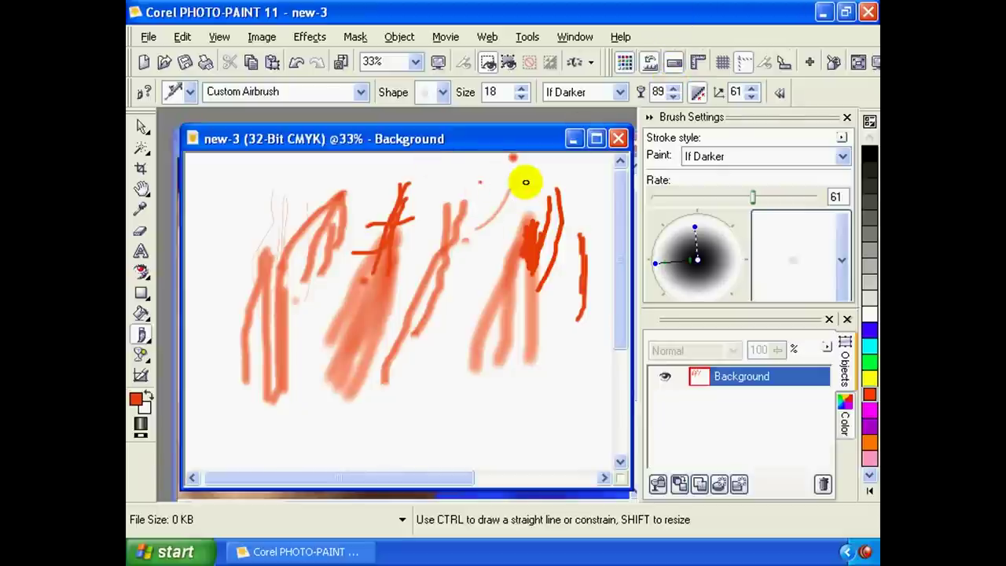
left_click_drag(521, 180, 485, 233)
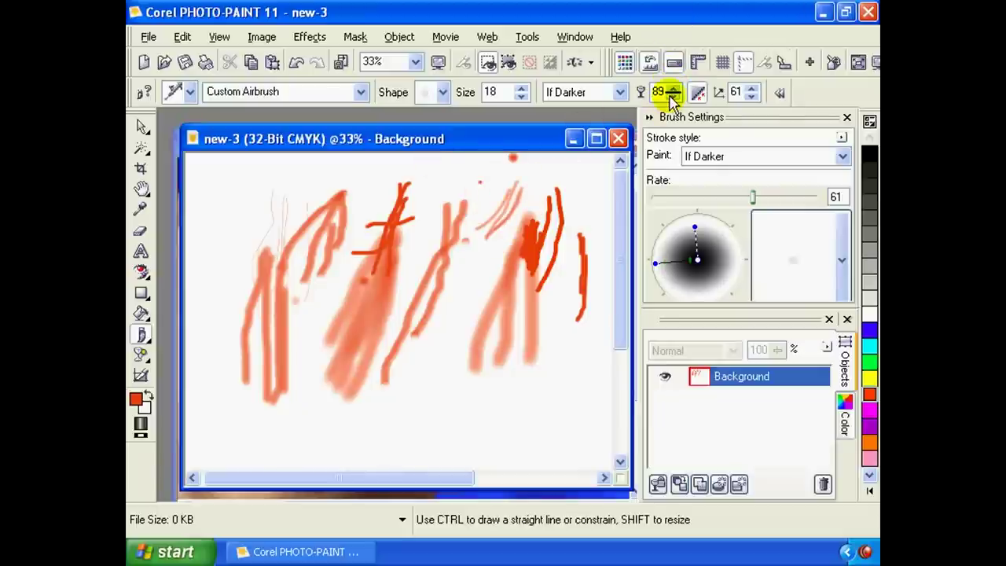
left_click_drag(673, 94, 668, 68)
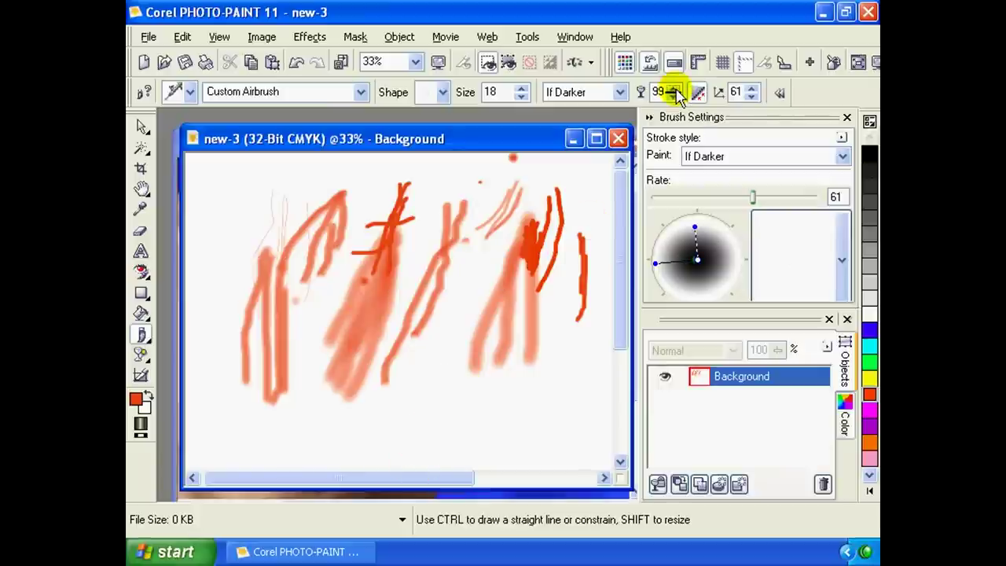
left_click_drag(673, 95, 672, 105)
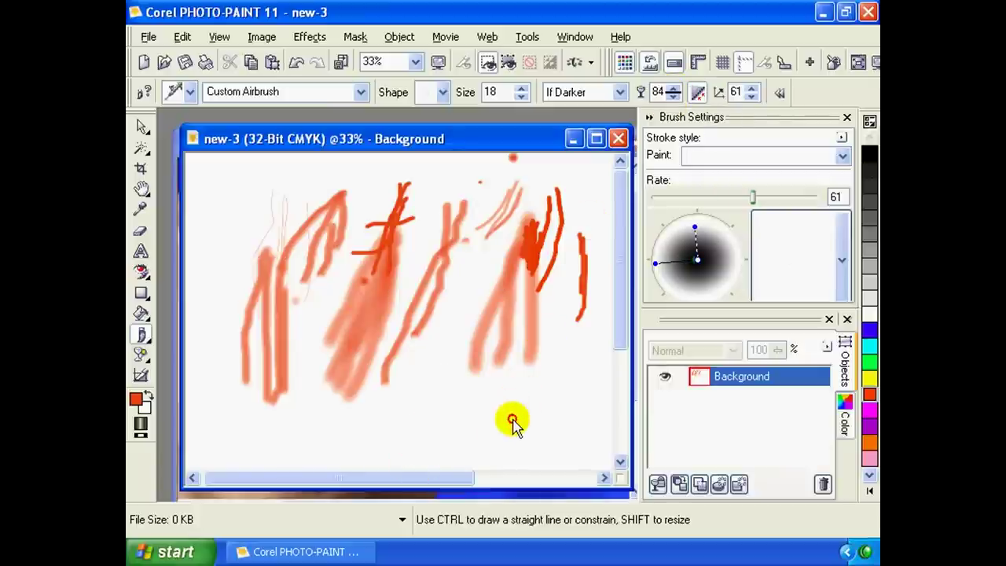
mouse_move(532, 384)
left_mouse_down()
mouse_move(499, 445)
mouse_move(494, 411)
left_mouse_up()
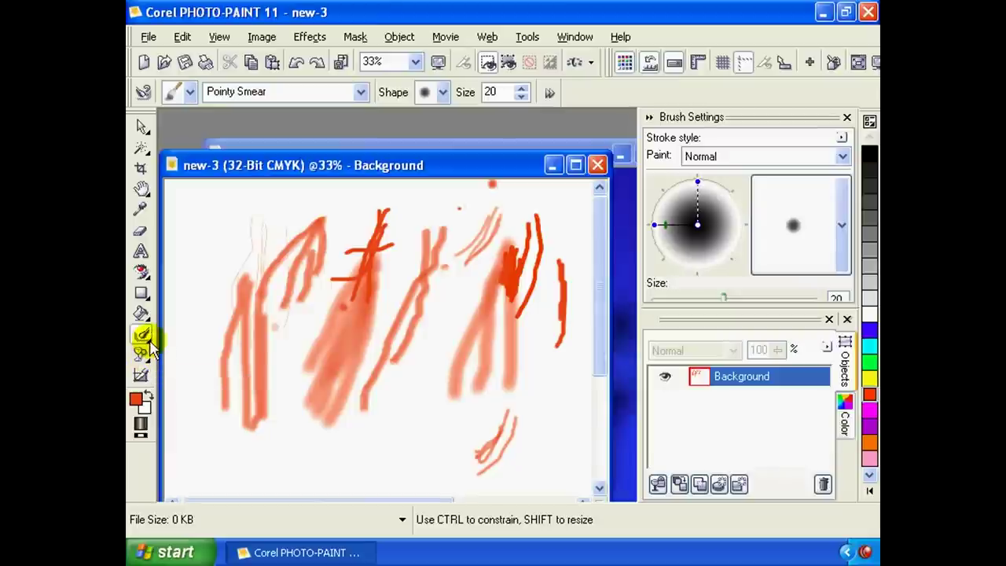
Use the Pointy Smear effect brush to smear the left orange strokes into horizontal streaks.
left_click(146, 343)
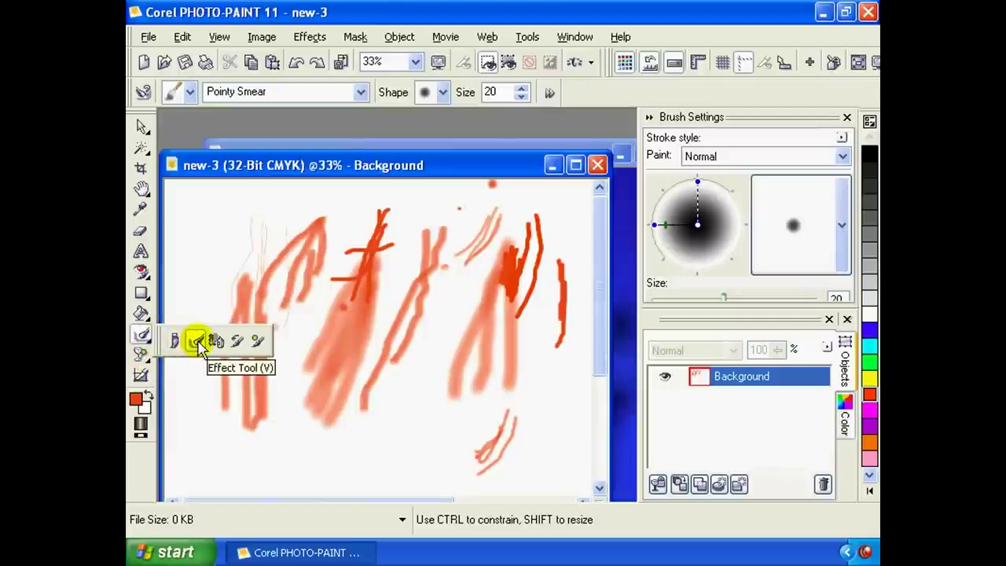
left_click(198, 344)
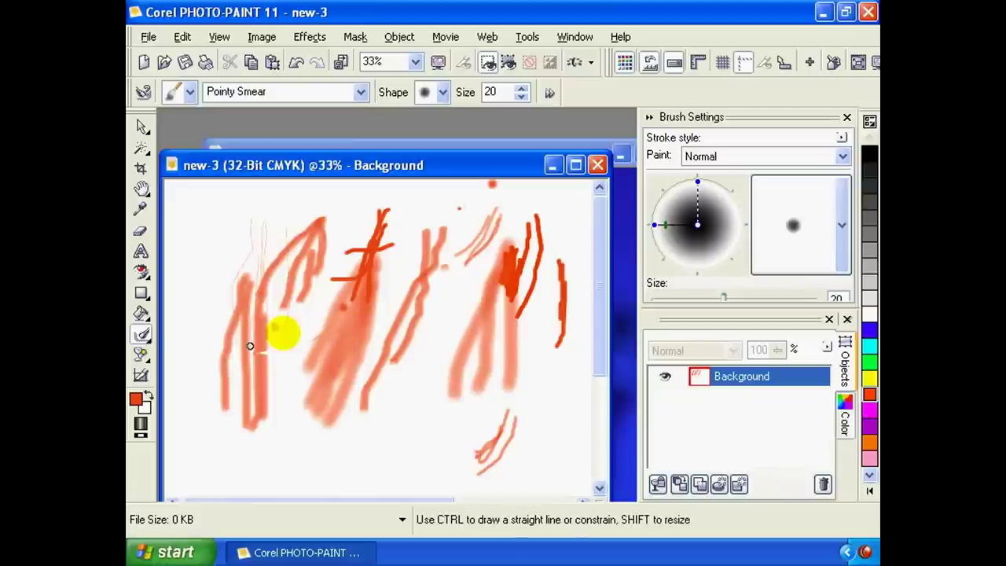
left_click_drag(315, 355, 212, 384)
left_click_drag(333, 310, 240, 330)
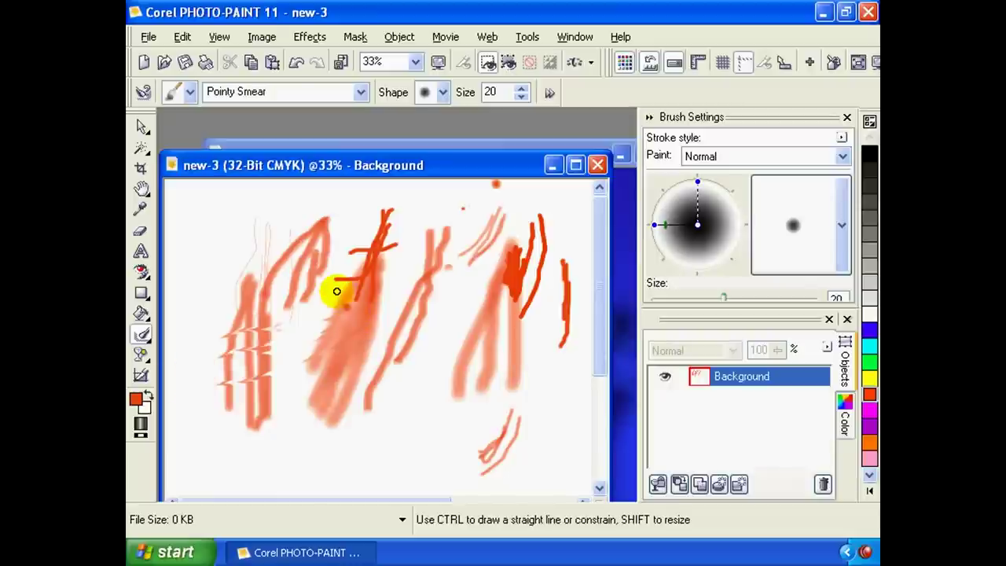
left_click_drag(340, 308, 242, 309)
mouse_move(291, 259)
left_mouse_down()
mouse_move(240, 285)
mouse_move(206, 324)
left_mouse_up()
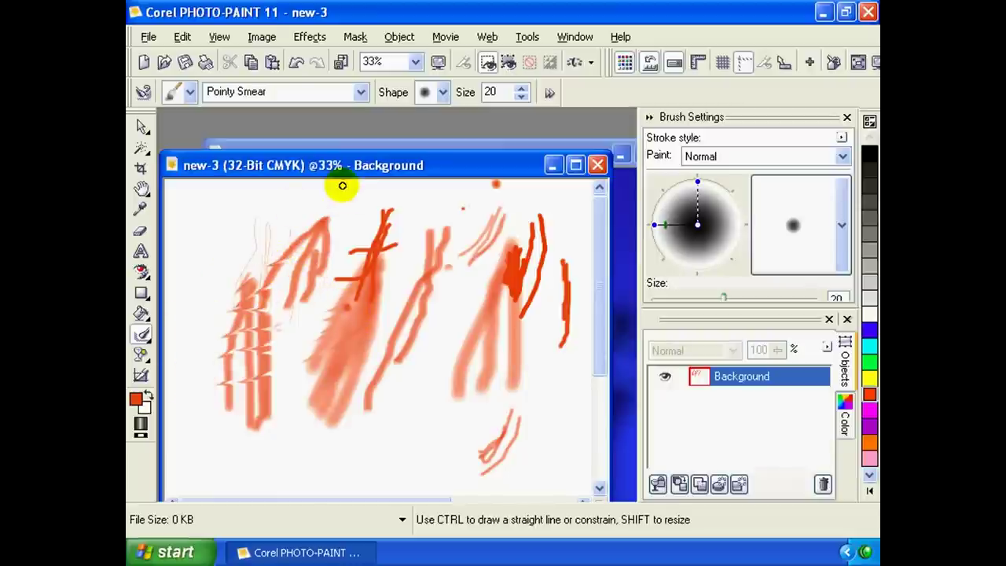
Browse the effect brush type choices on the property bar.
left_click(191, 95)
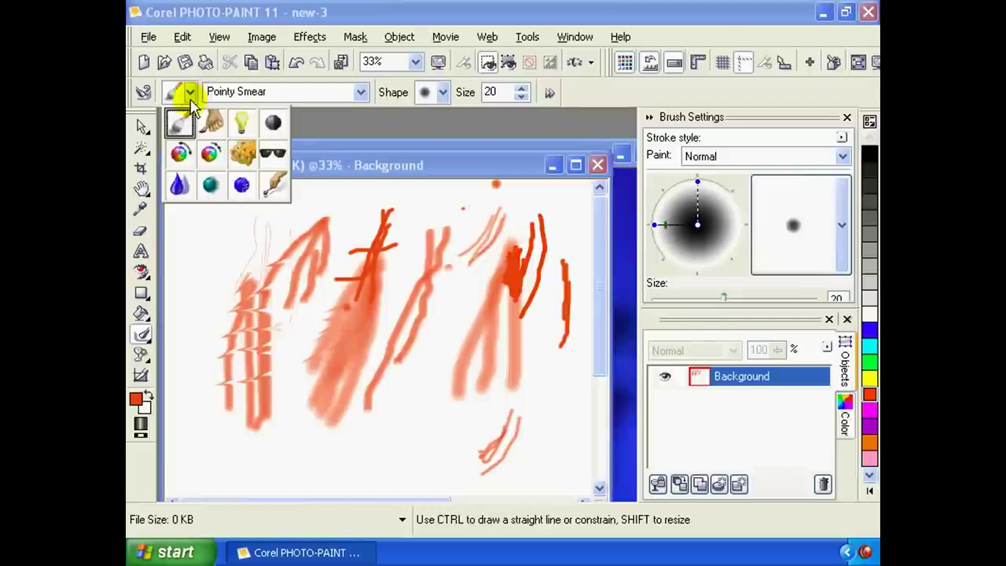
left_click(192, 95)
left_click(192, 95)
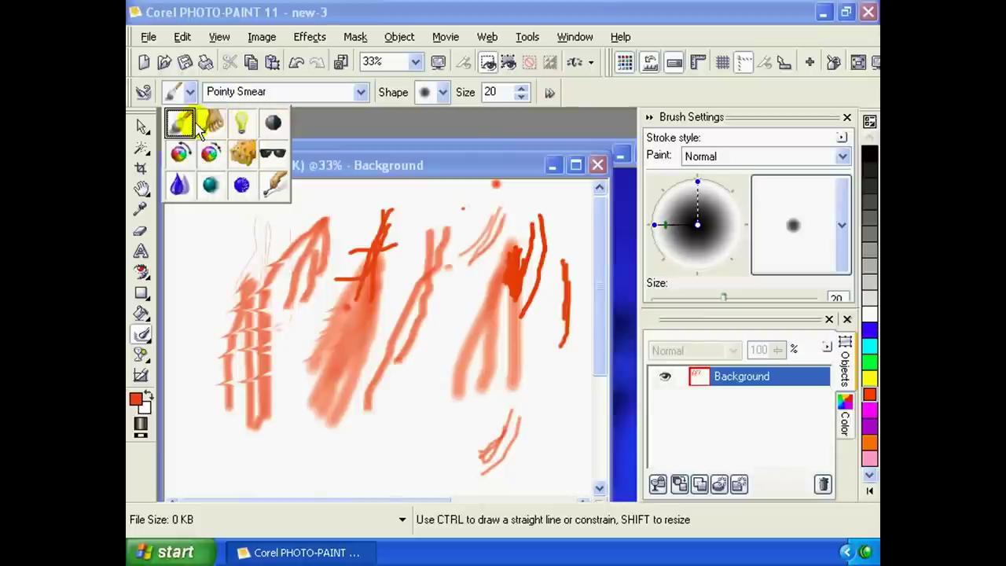
Sharpen a streak of the left orange stroke with the Sharpen A Lot effect.
left_click(210, 185)
left_click_drag(322, 228, 303, 285)
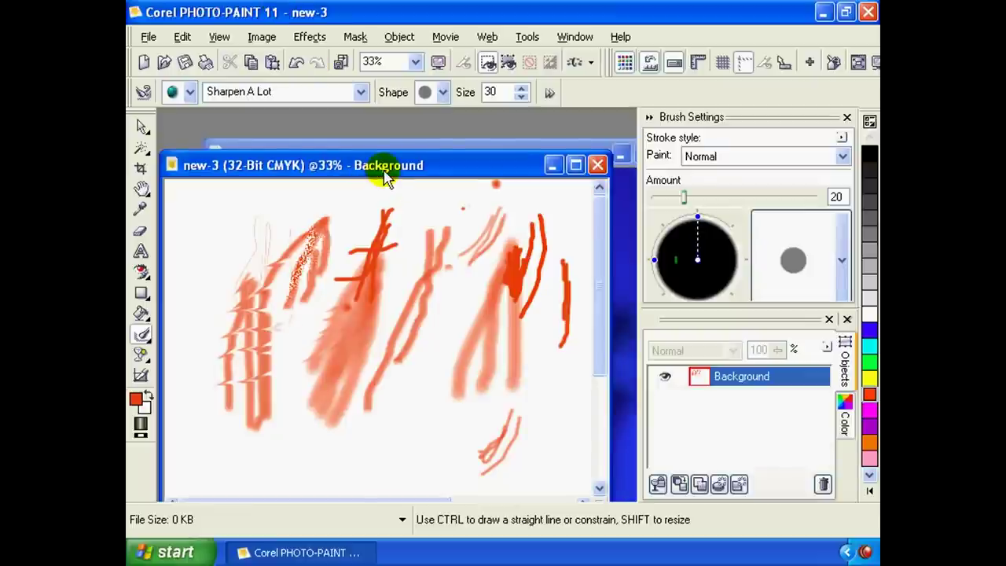
left_click_drag(383, 168, 390, 152)
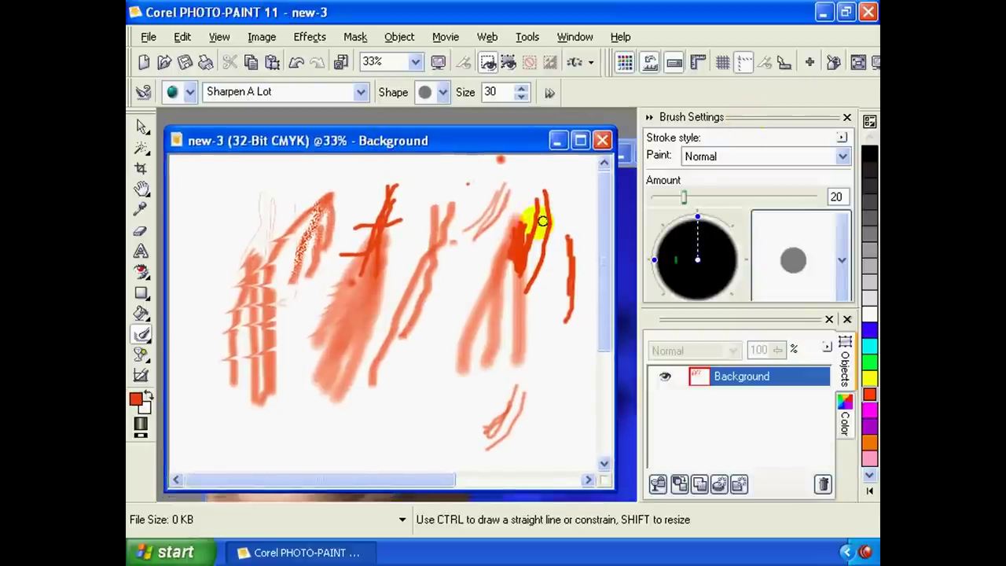
Set the sharpen amount to 53 and flatten the brush nib into an ellipse.
left_click_drag(683, 203, 721, 201)
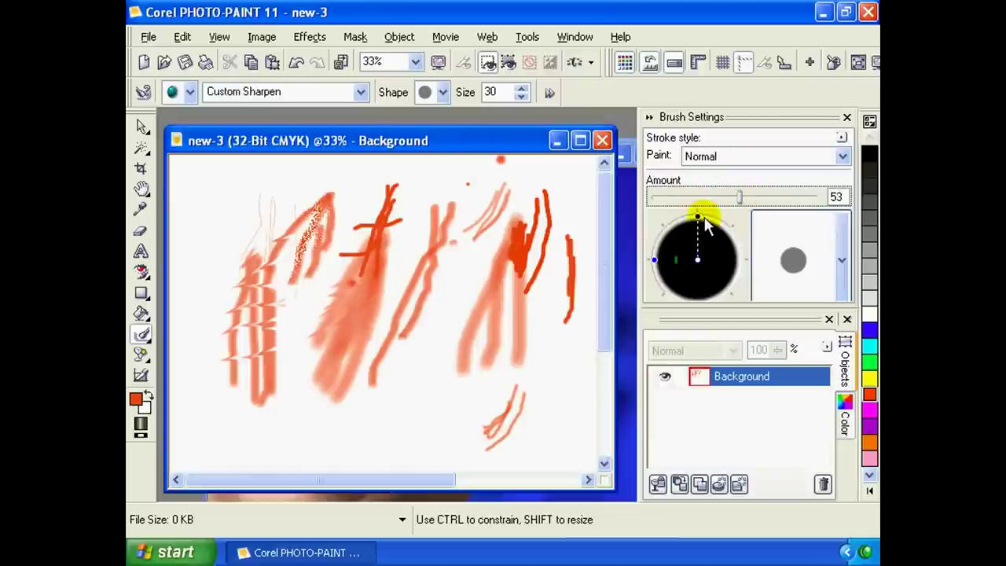
left_click(695, 218)
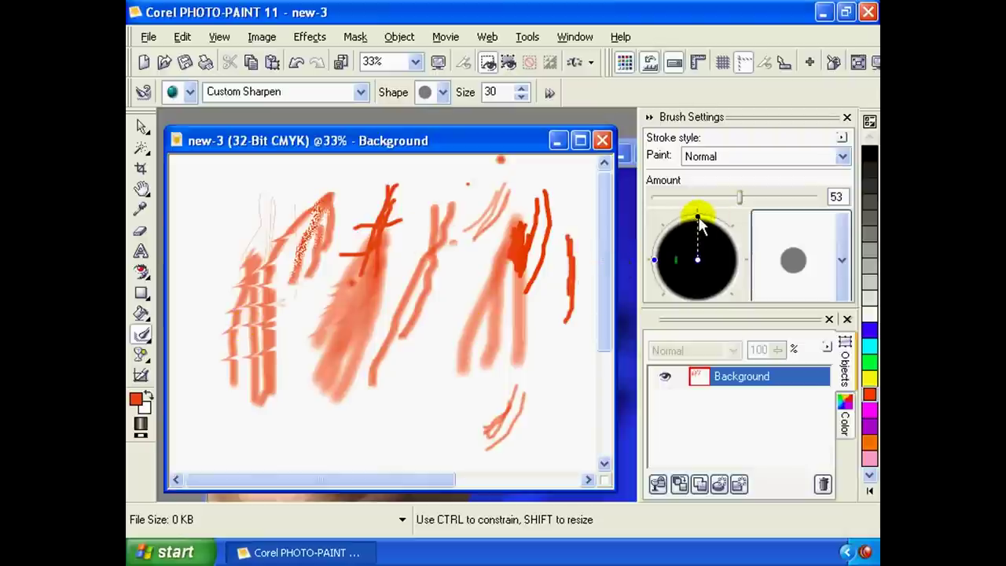
left_click_drag(697, 217, 694, 244)
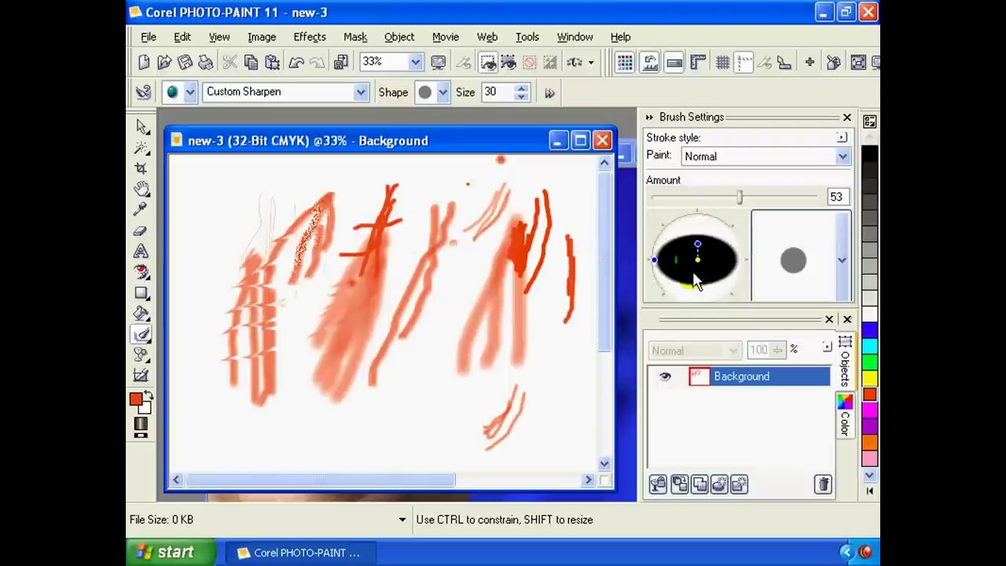
left_click_drag(694, 280, 700, 268)
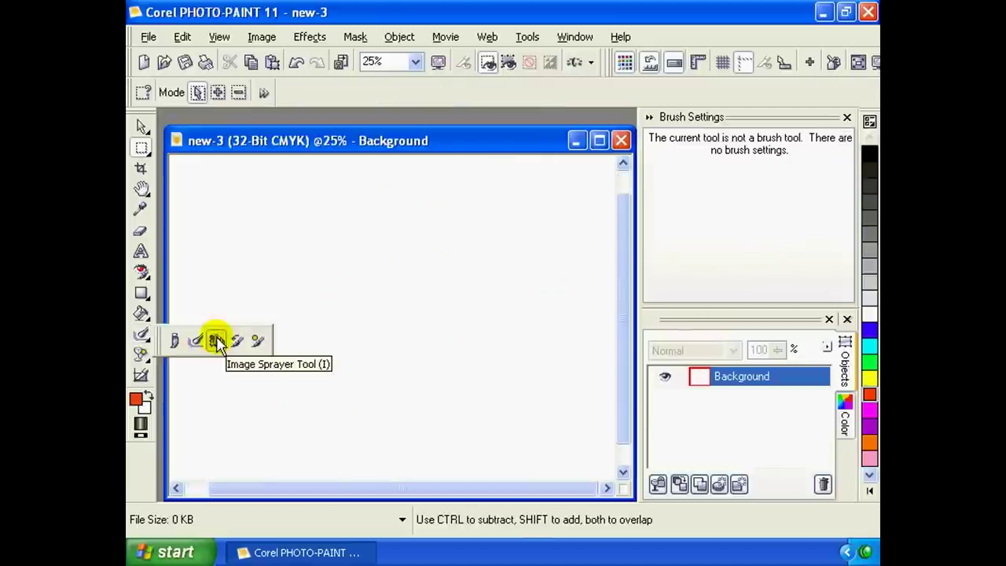
Load the Butterfly image set into the Image Sprayer.
left_click(217, 341)
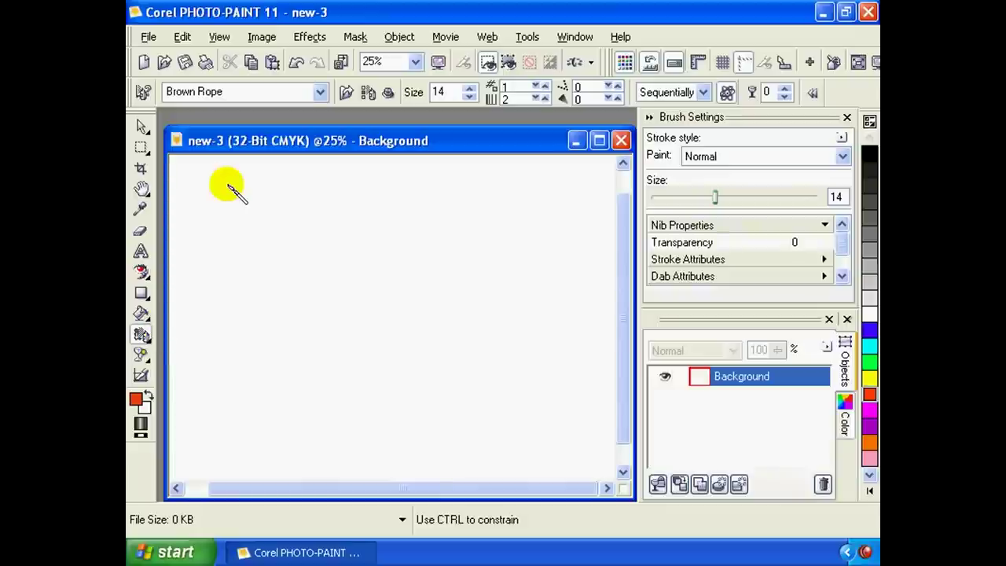
left_click(322, 92)
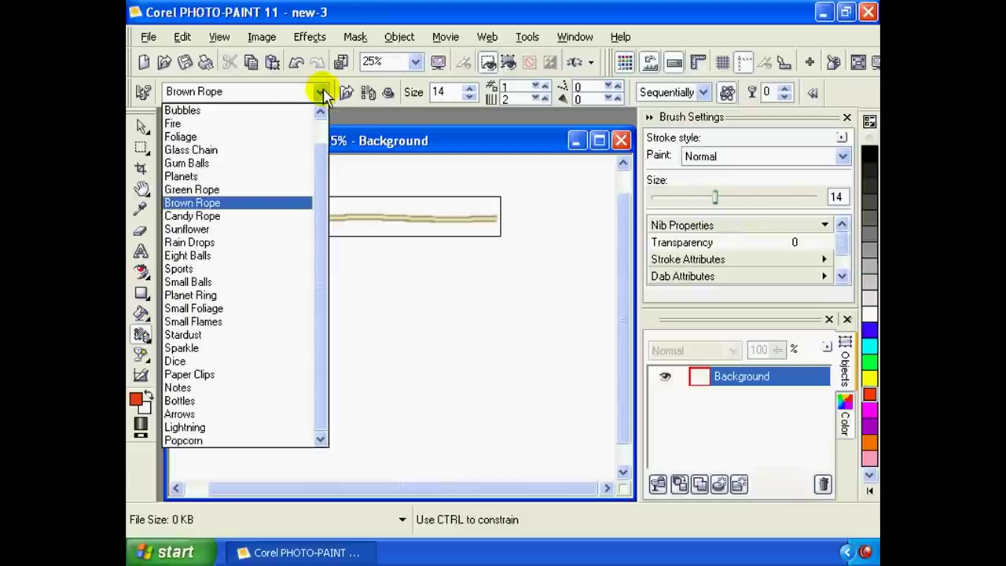
left_click(320, 110)
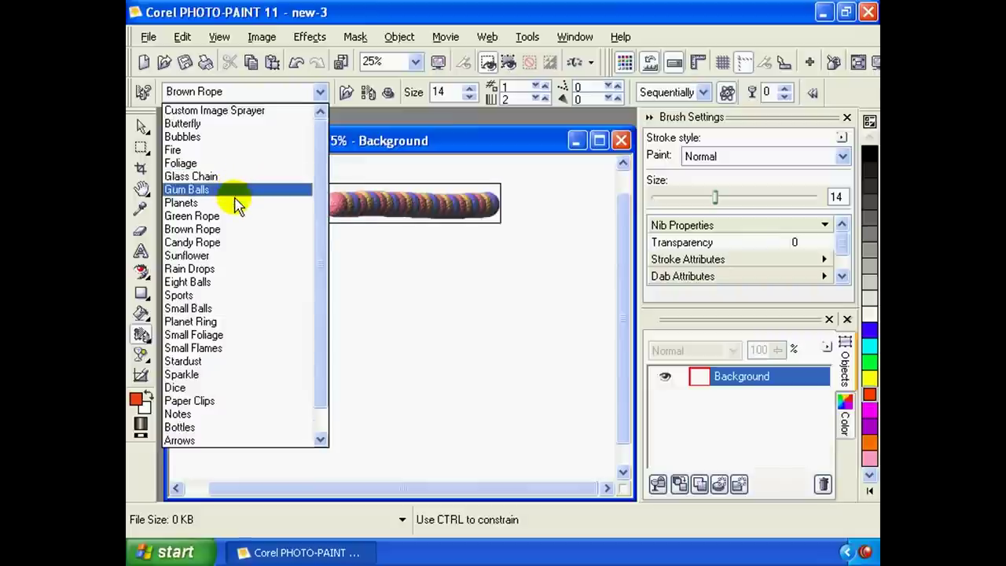
left_click(236, 129)
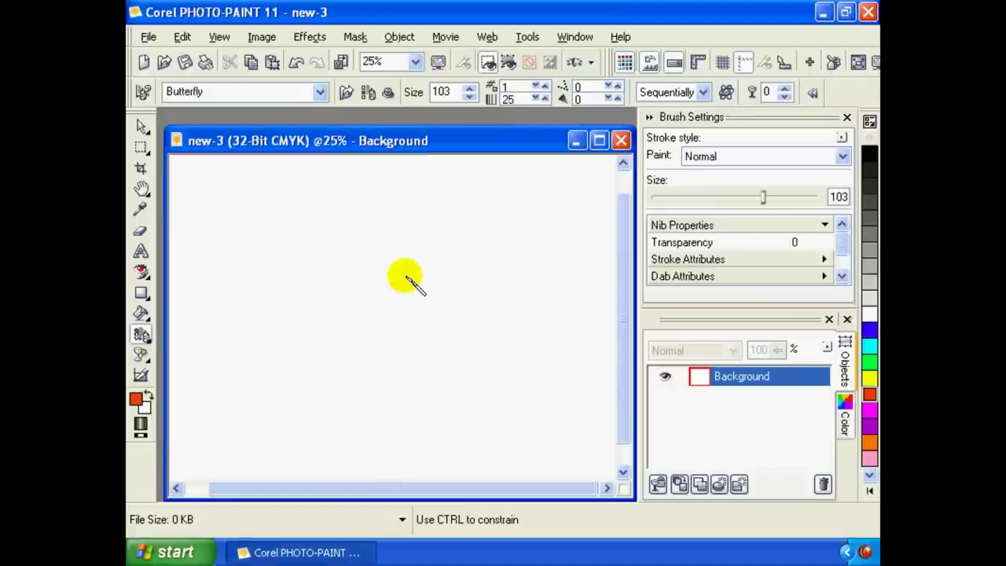
Spray four butterfly strokes: two curved, one short and a long zigzag.
left_click_drag(428, 267, 312, 313)
left_click_drag(366, 235, 291, 248)
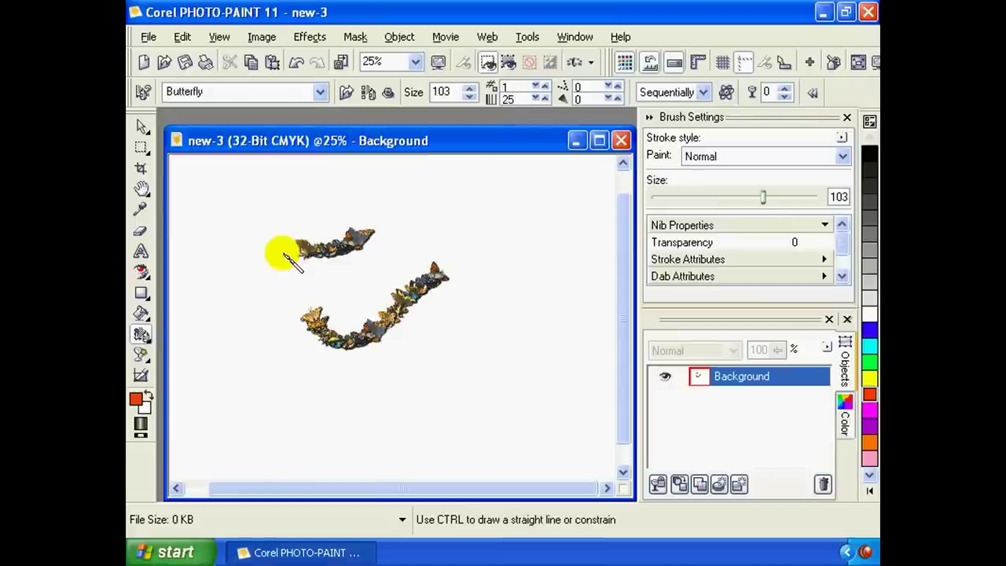
left_click_drag(269, 397, 418, 437)
mouse_move(500, 303)
left_mouse_down()
mouse_move(481, 212)
mouse_move(559, 202)
left_mouse_up()
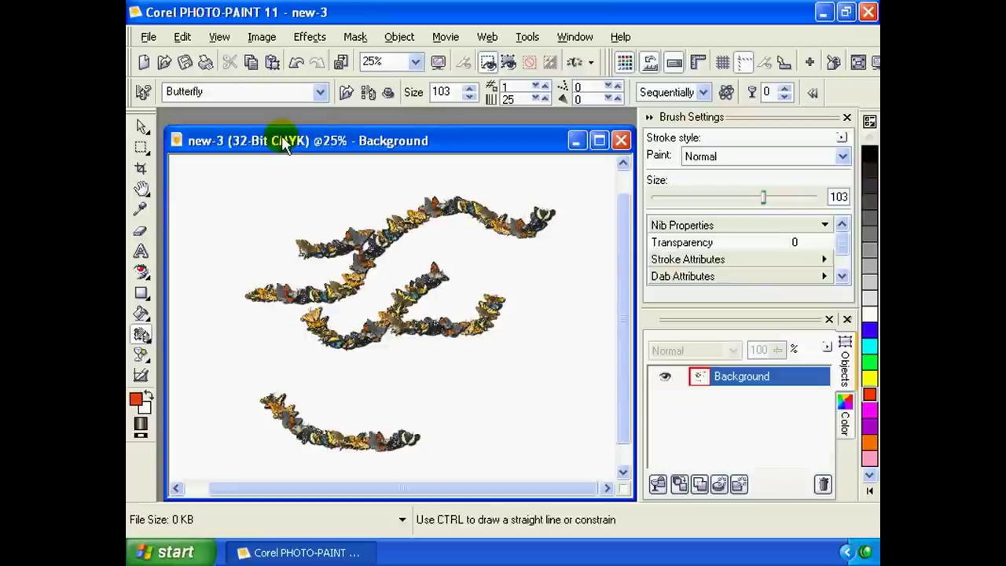
Switch to the Glass Chain preset and spray one dab plus a long stroke across the lower canvas.
left_click(320, 92)
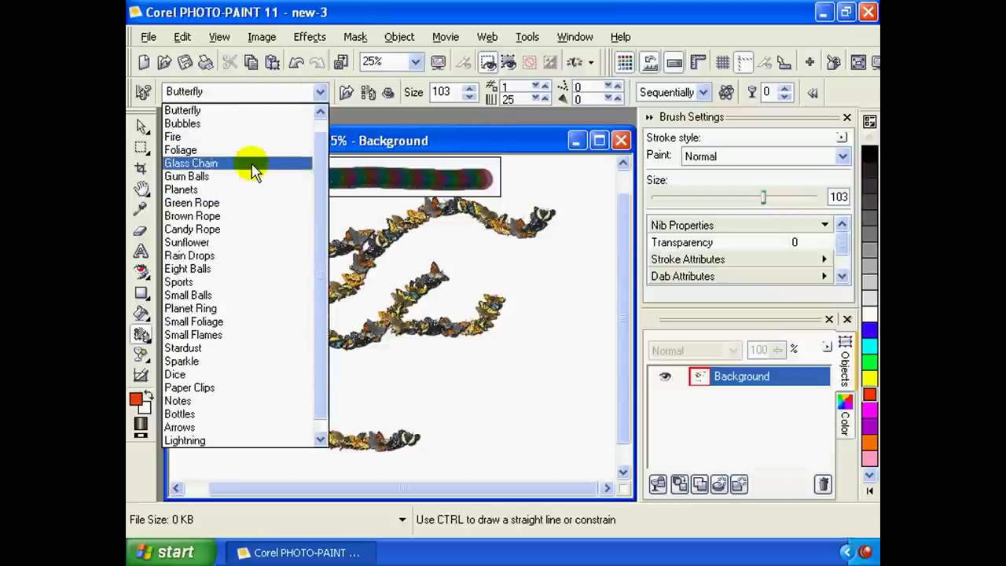
left_click(251, 163)
left_click(509, 259)
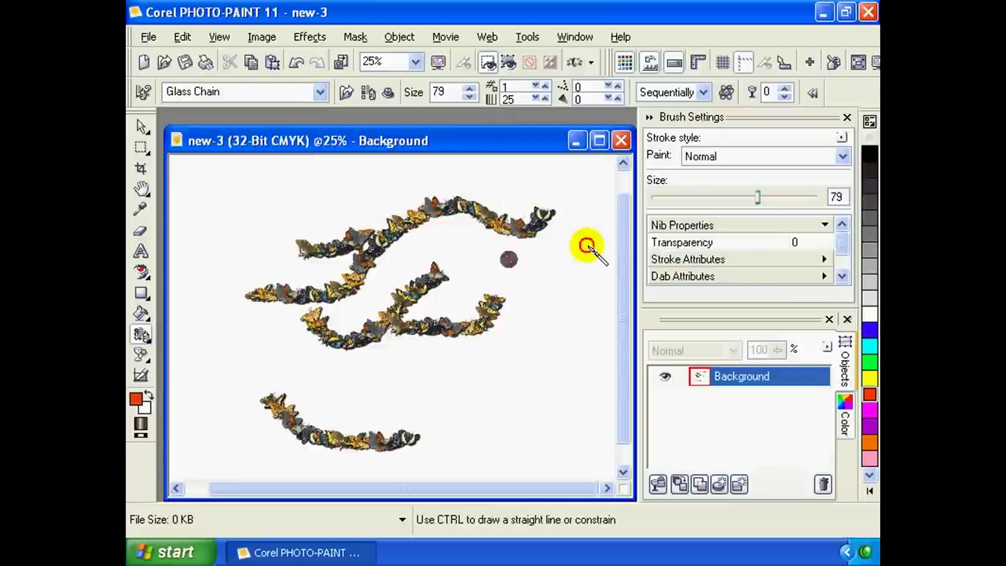
left_click_drag(585, 248, 198, 364)
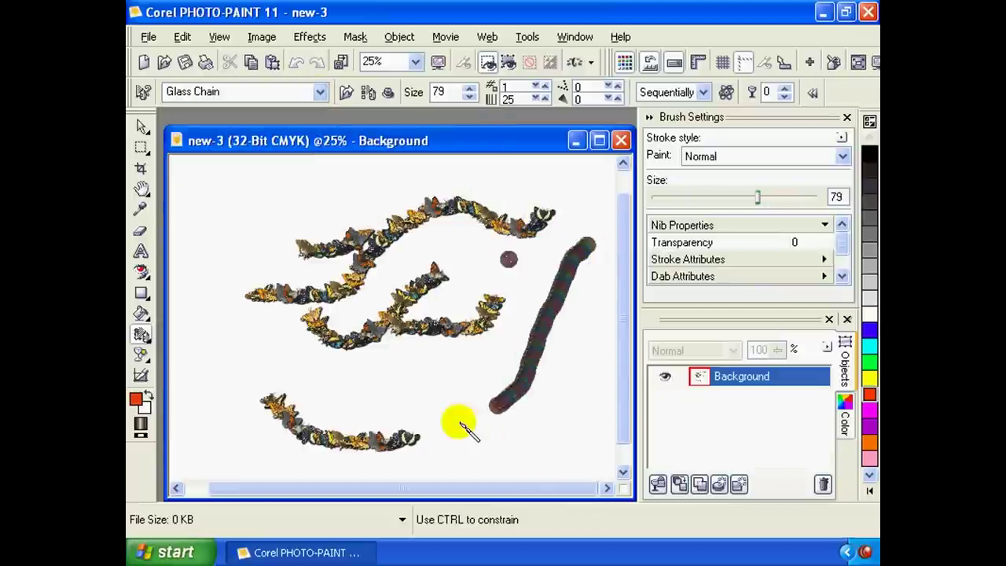
Spray Eight Balls strokes near the top and down the left, then enlarge sprayer size to 126.
left_click(320, 92)
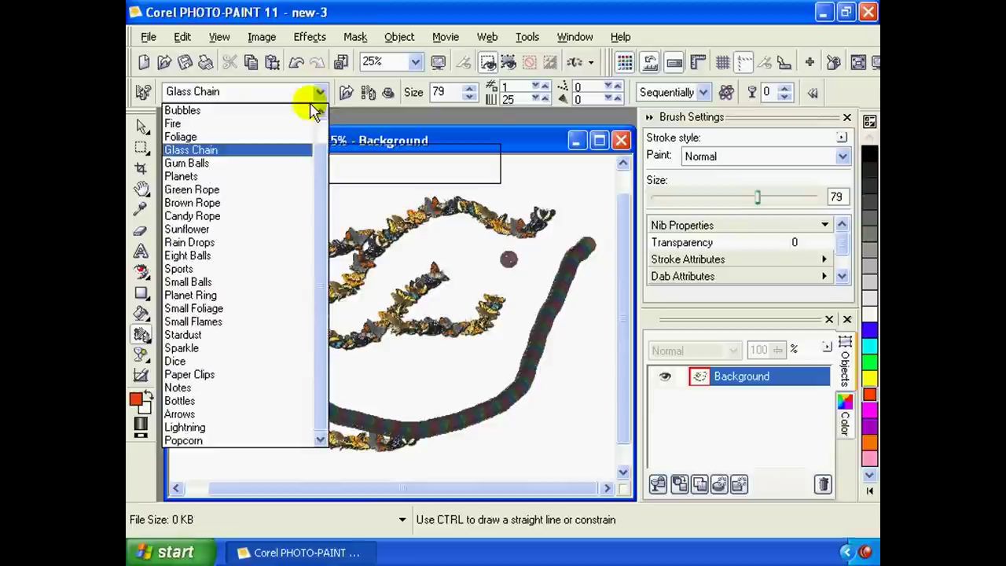
left_click(245, 261)
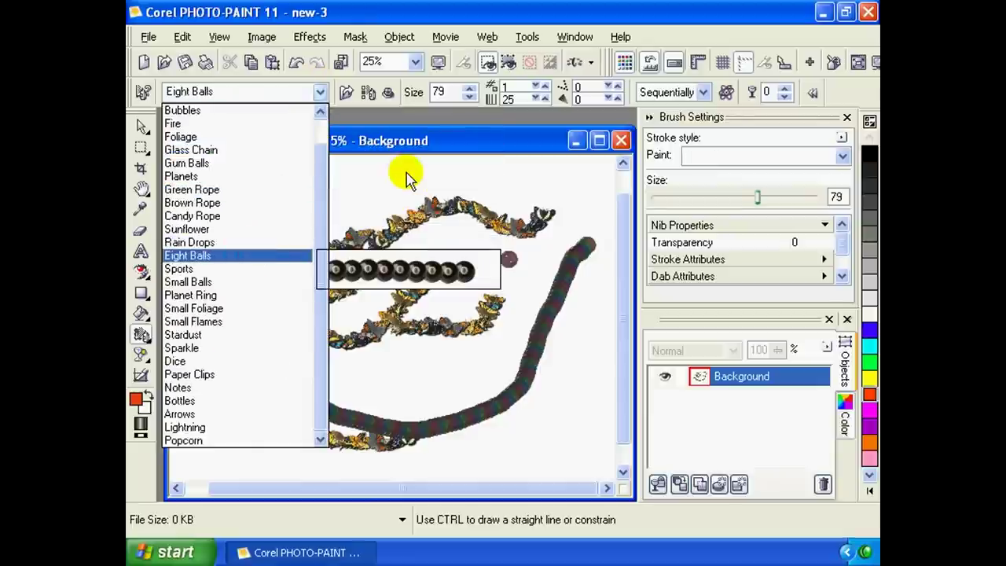
left_click_drag(381, 198, 403, 168)
mouse_move(336, 185)
left_mouse_down()
mouse_move(275, 246)
mouse_move(238, 360)
mouse_move(208, 381)
left_mouse_up()
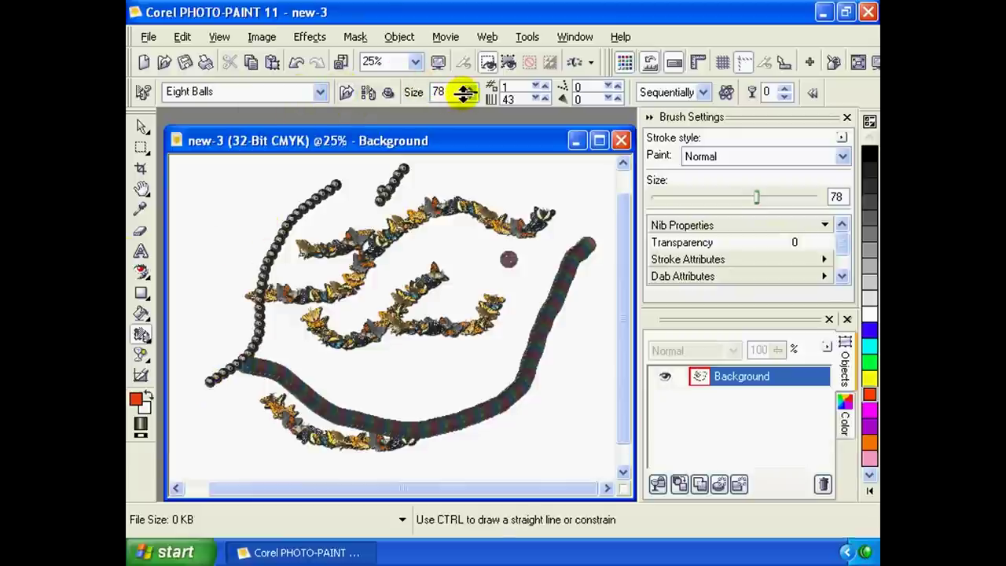
mouse_move(468, 92)
left_mouse_down()
mouse_move(471, 40)
mouse_move(461, 67)
mouse_move(469, 102)
left_mouse_up()
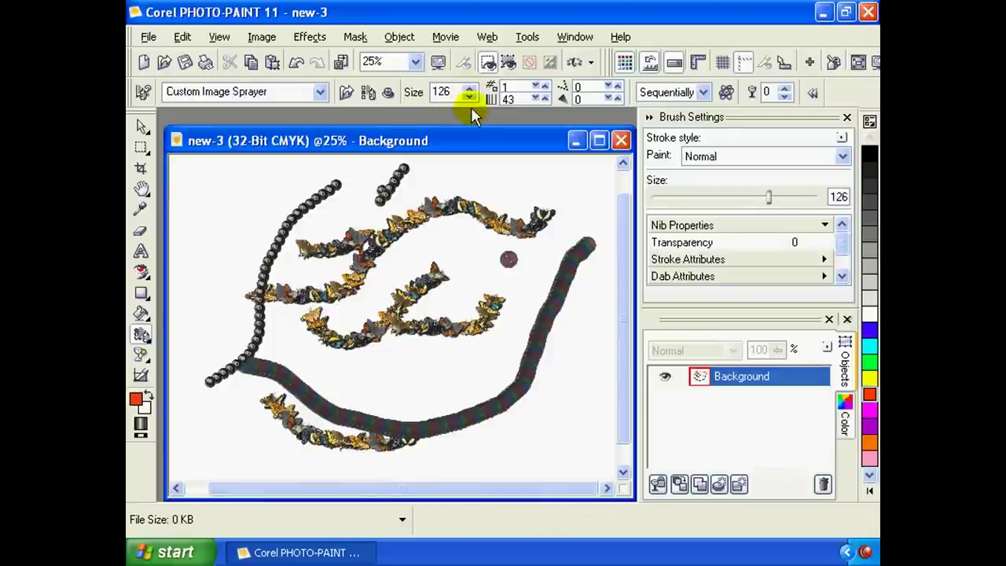
Paint a larger ball stroke at the right and place two single black balls.
left_click_drag(499, 191, 521, 215)
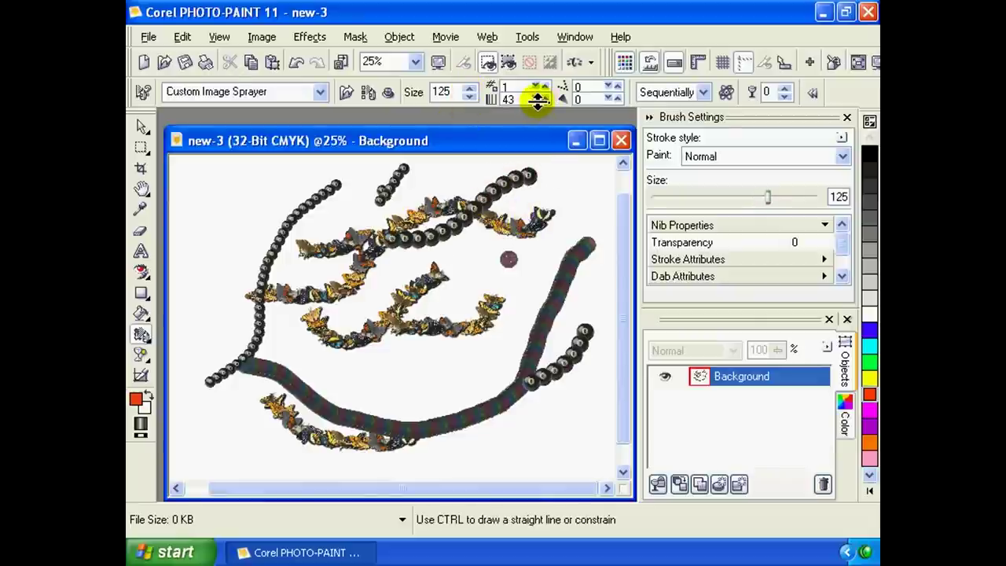
left_click(462, 259)
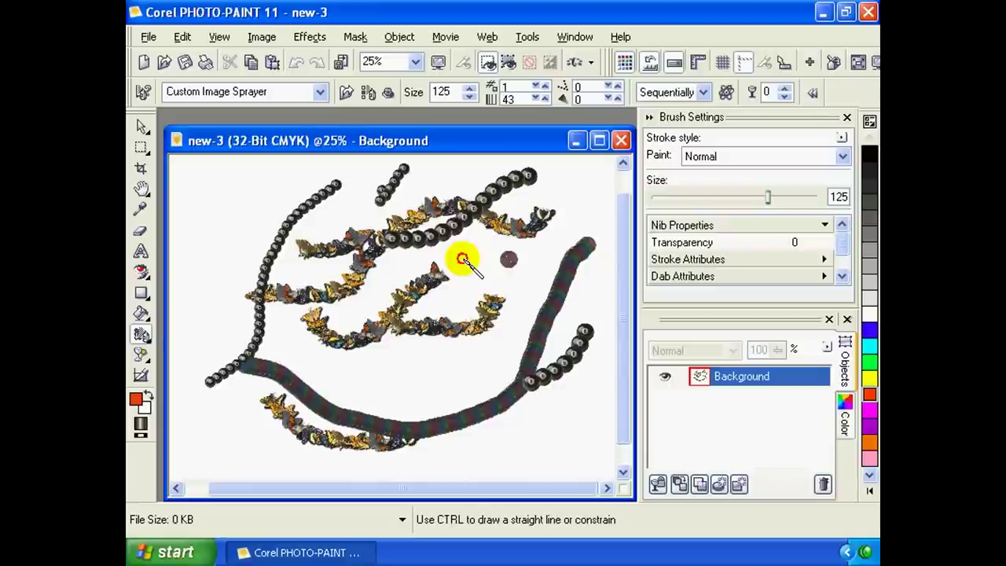
left_click(580, 187)
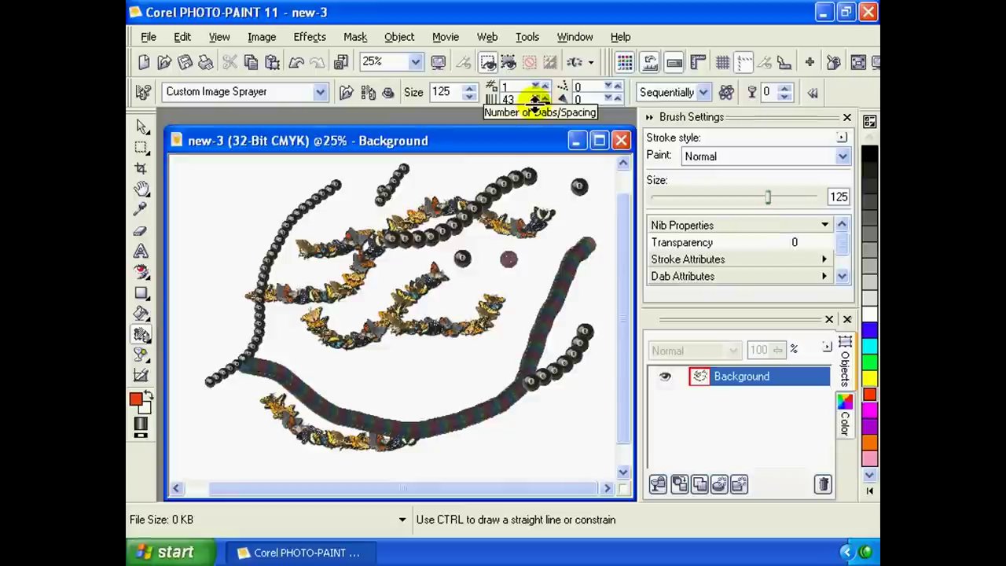
Set image spacing to 1 and paint two smeared solid strokes at upper and lower left.
left_click(535, 99)
left_click_drag(257, 191, 220, 238)
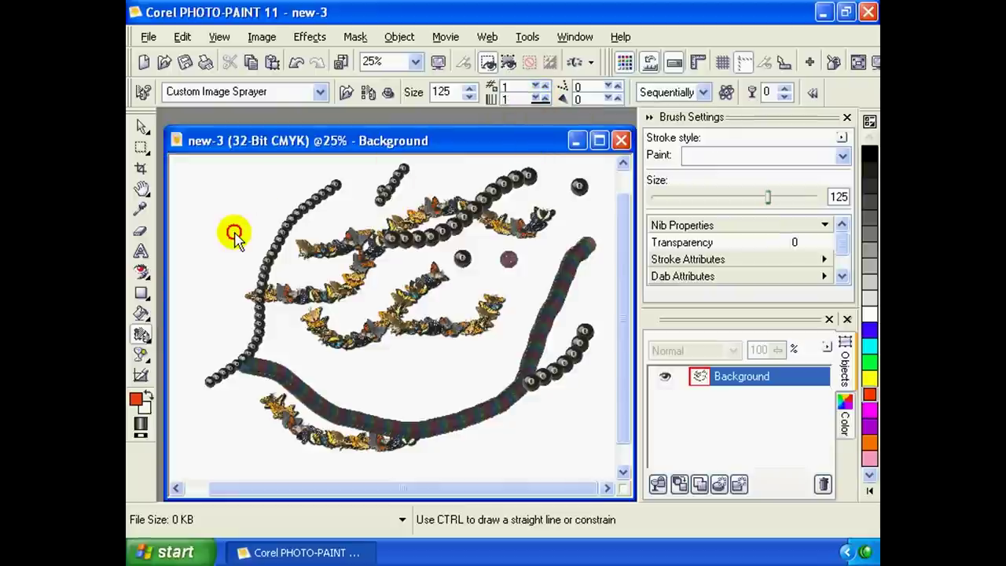
left_click_drag(206, 289, 193, 336)
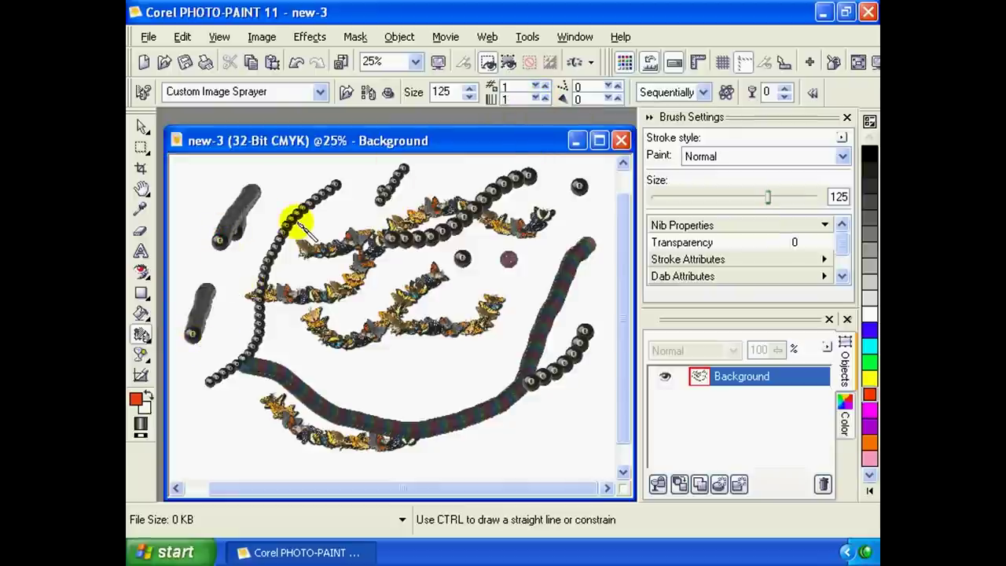
Set image spacing to 47 and paint diagonal and horizontal black-ball strokes.
left_click_drag(538, 97, 539, 63)
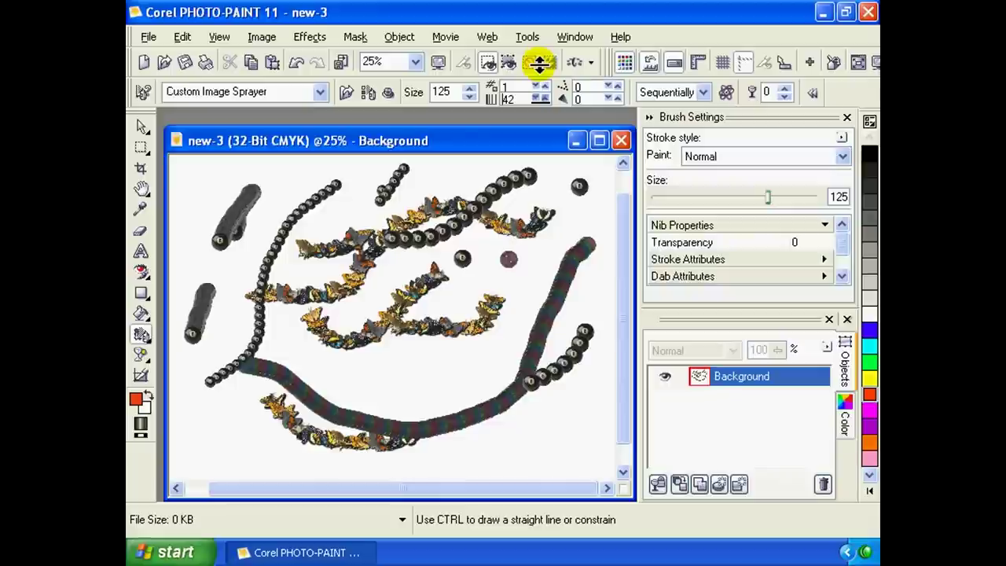
left_click_drag(466, 363, 525, 293)
left_click_drag(319, 371, 403, 362)
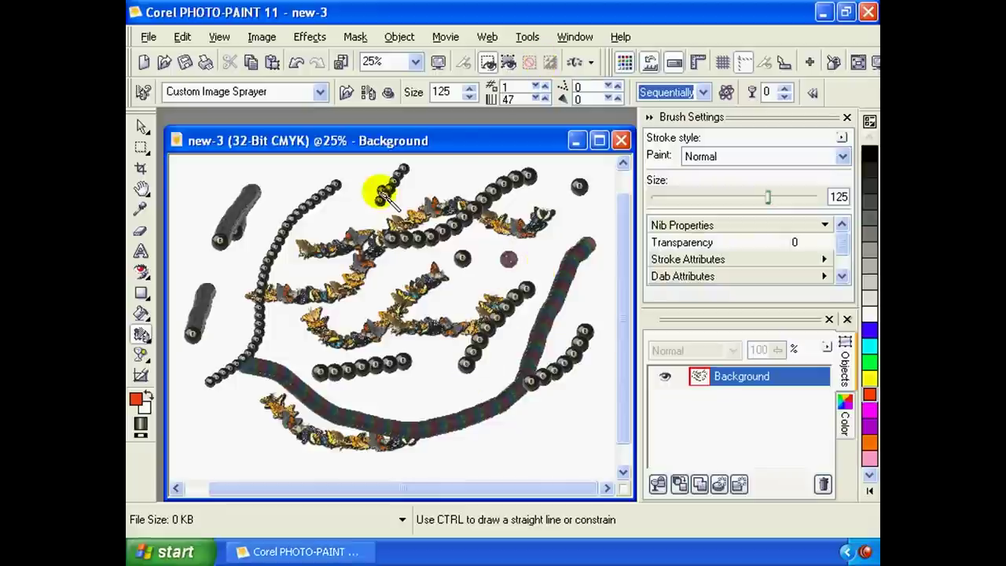
Set the sprayer's image order to Randomly and spray another curved stroke of eight balls.
left_click(705, 93)
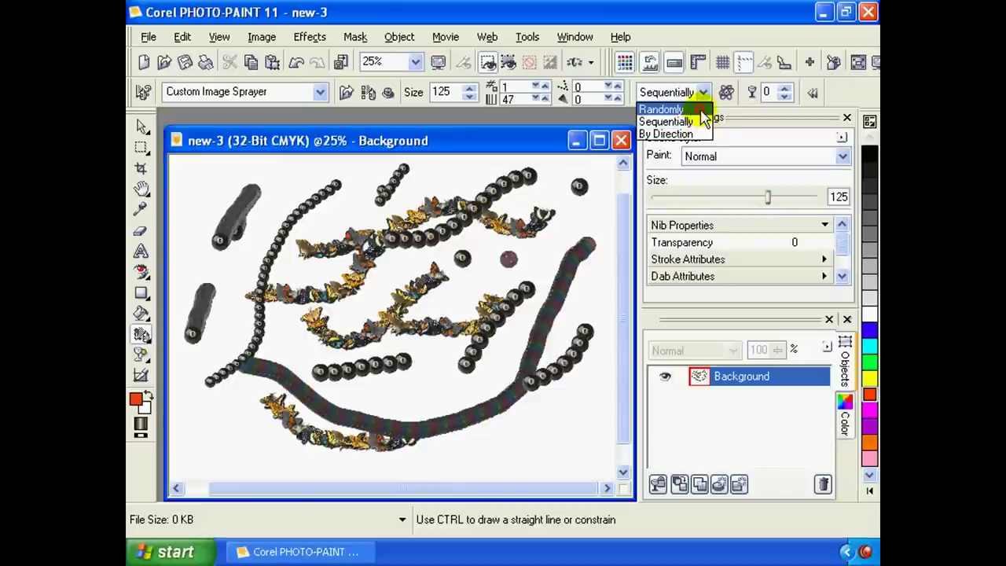
left_click(700, 111)
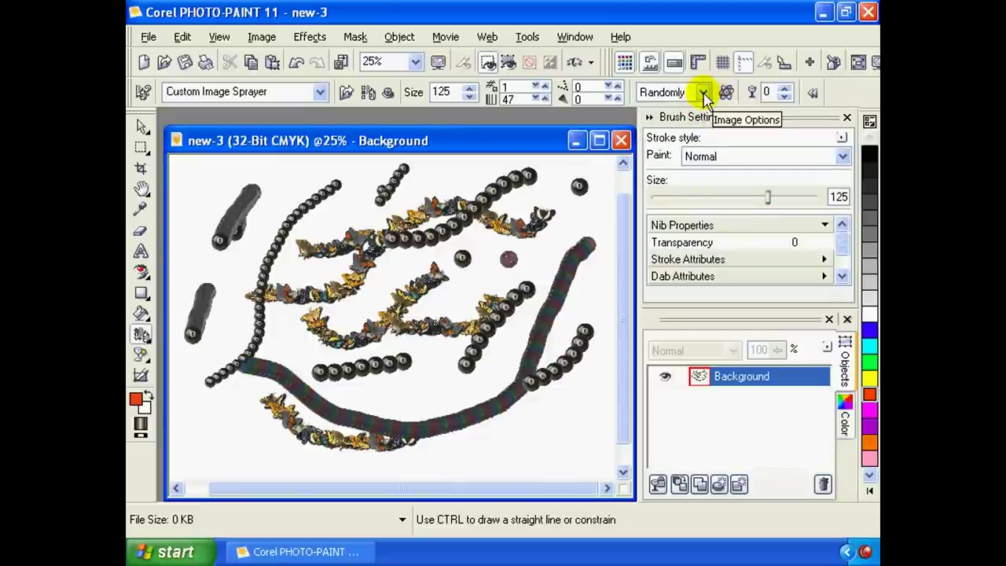
mouse_move(362, 206)
left_mouse_down()
mouse_move(299, 330)
mouse_move(438, 314)
mouse_move(374, 307)
mouse_move(528, 254)
mouse_move(256, 372)
mouse_move(197, 411)
mouse_move(235, 319)
mouse_move(315, 206)
mouse_move(231, 222)
left_mouse_up()
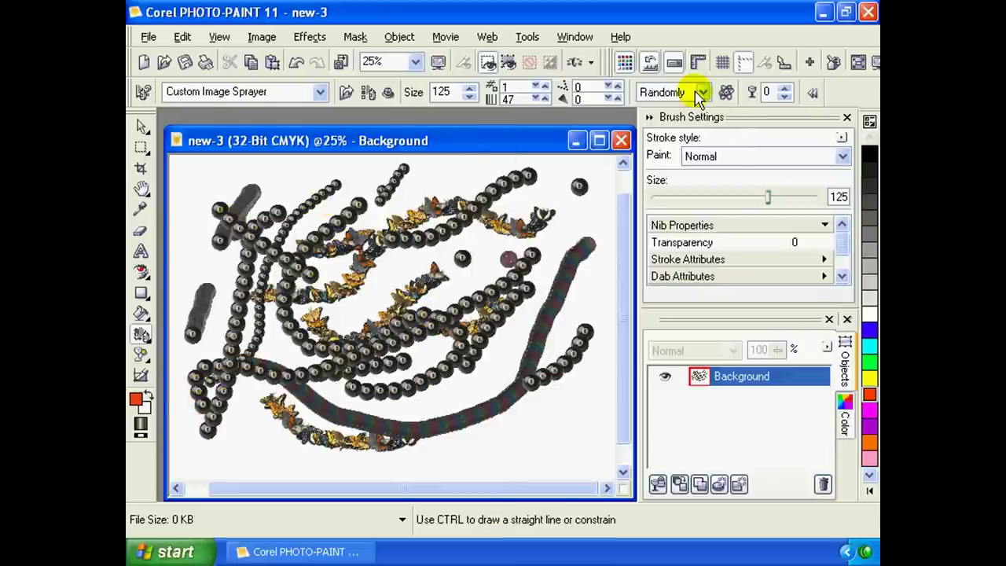
left_click(141, 335)
With the Undo Brush, erase part of the ball strokes across the lower middle of the canvas.
left_click(146, 345)
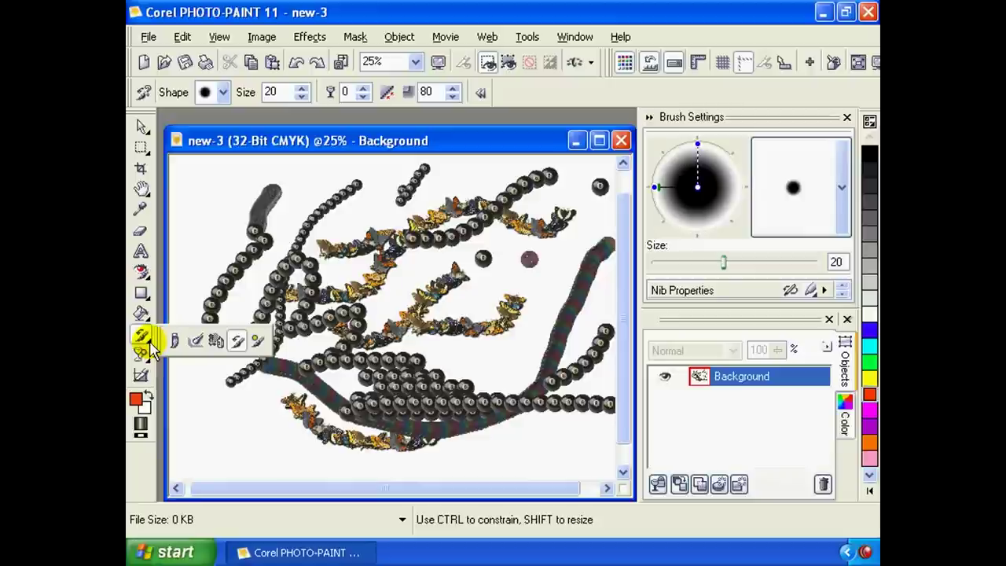
left_click(237, 344)
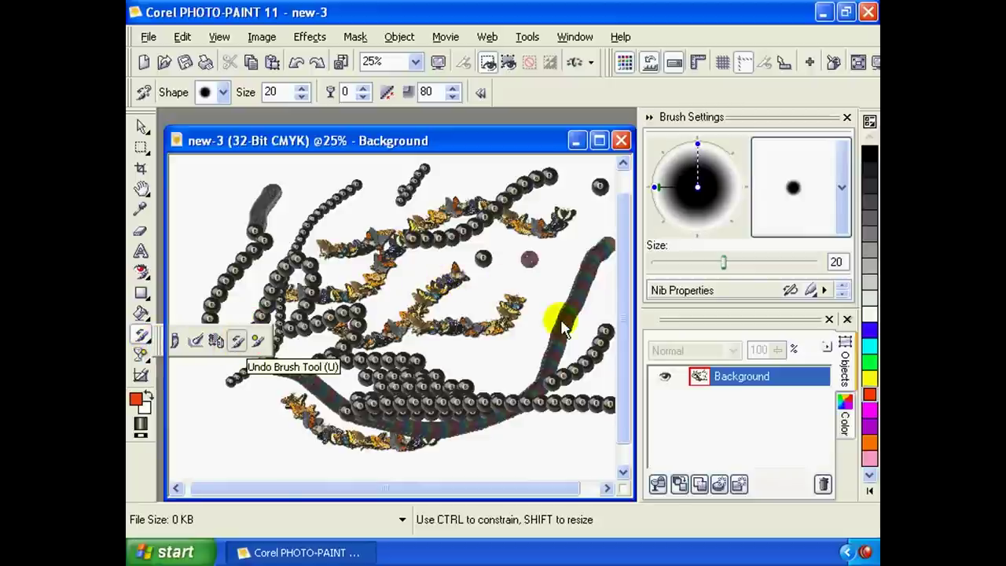
scroll(611, 333, "down", 1)
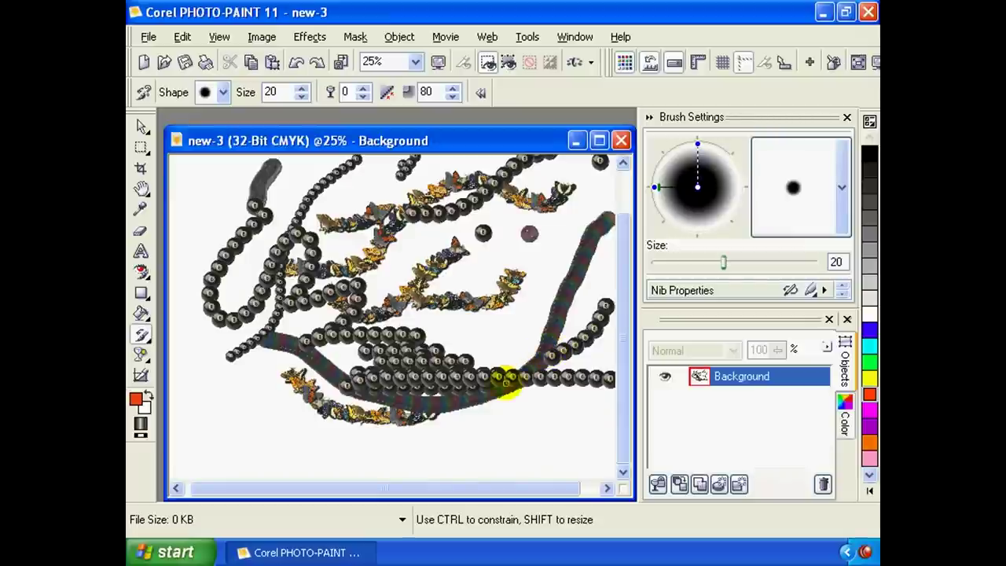
left_click_drag(507, 377, 464, 369)
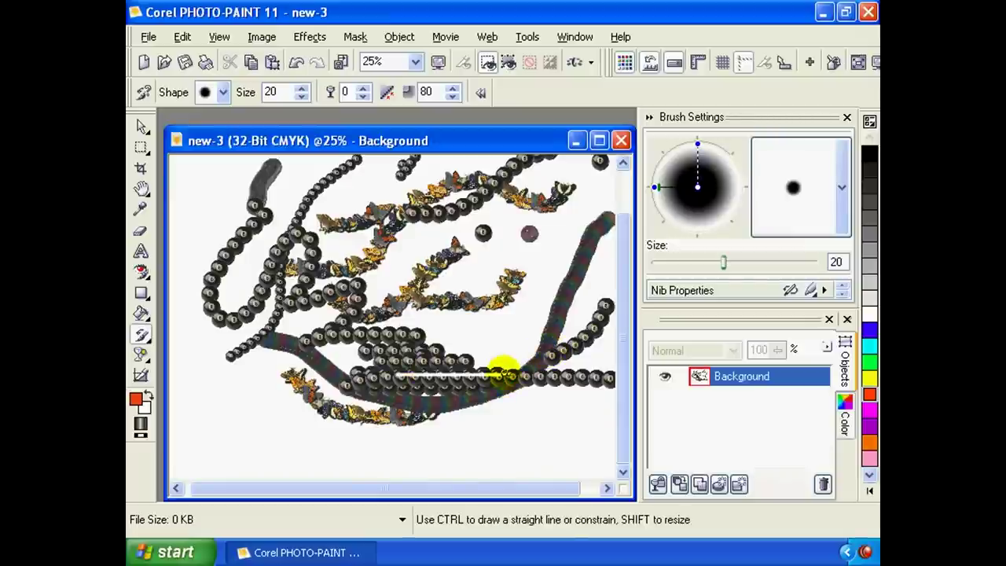
left_click_drag(370, 357, 471, 356)
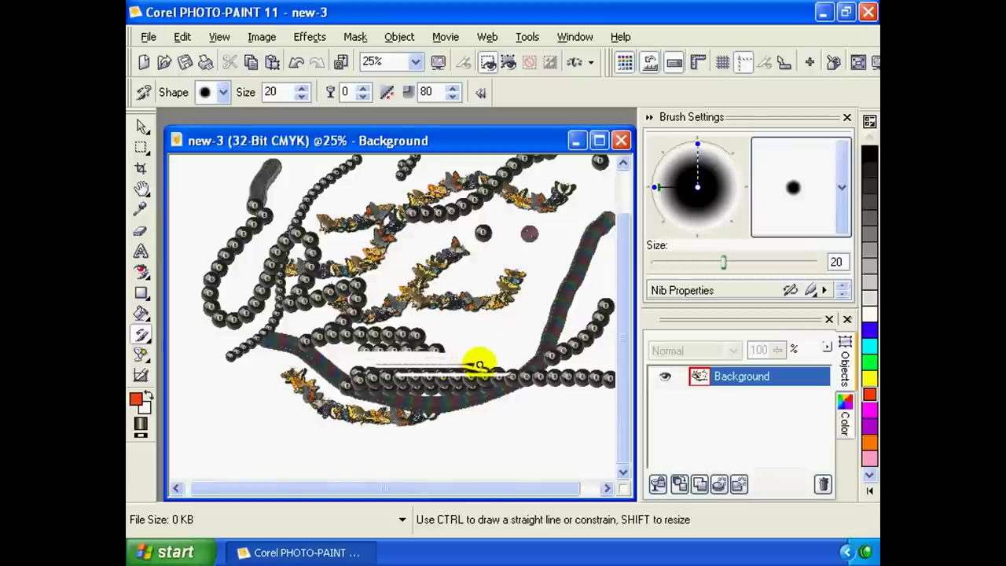
mouse_move(478, 360)
left_mouse_down()
mouse_move(487, 364)
mouse_move(370, 350)
mouse_move(447, 352)
left_mouse_up()
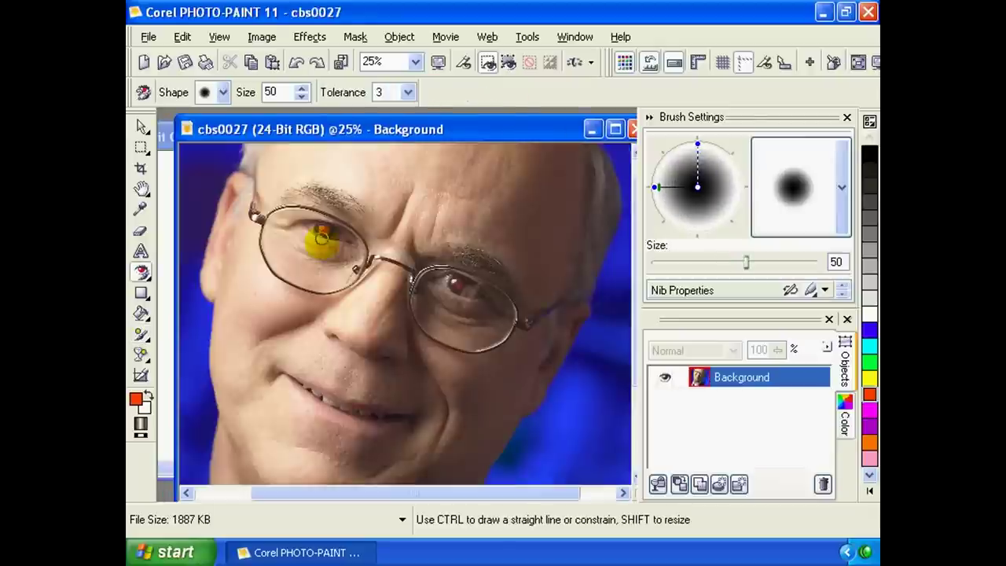
Select the Red-Eye Removal tool and try it on the cbs0027 portrait's left pupil.
left_click(141, 126)
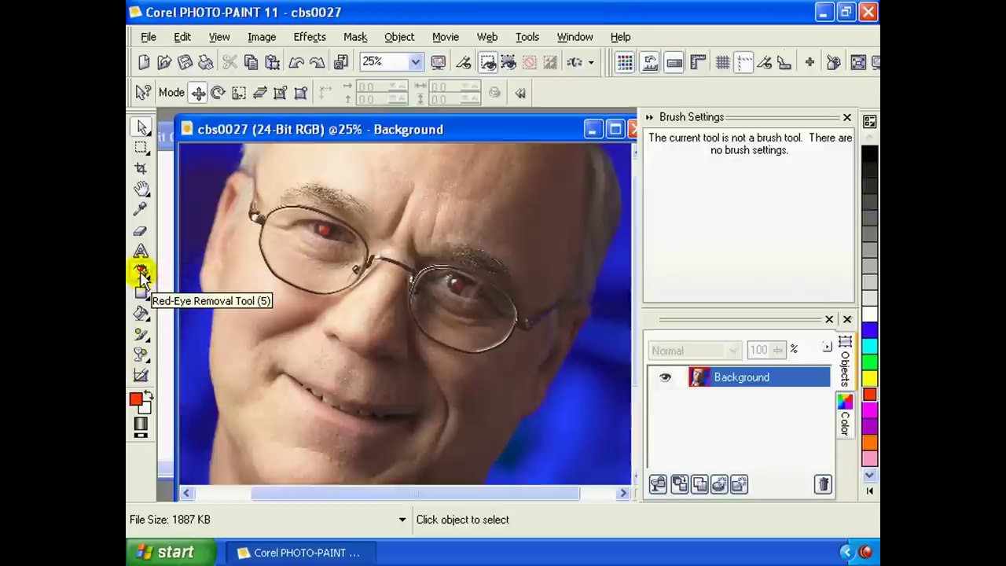
left_click(142, 275)
left_click_drag(328, 143, 334, 146)
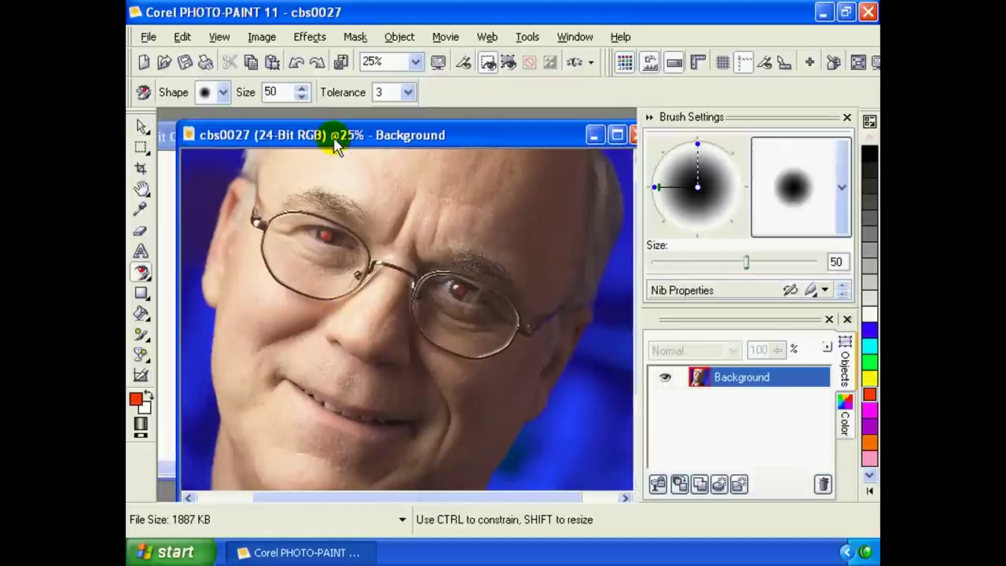
left_click(329, 234)
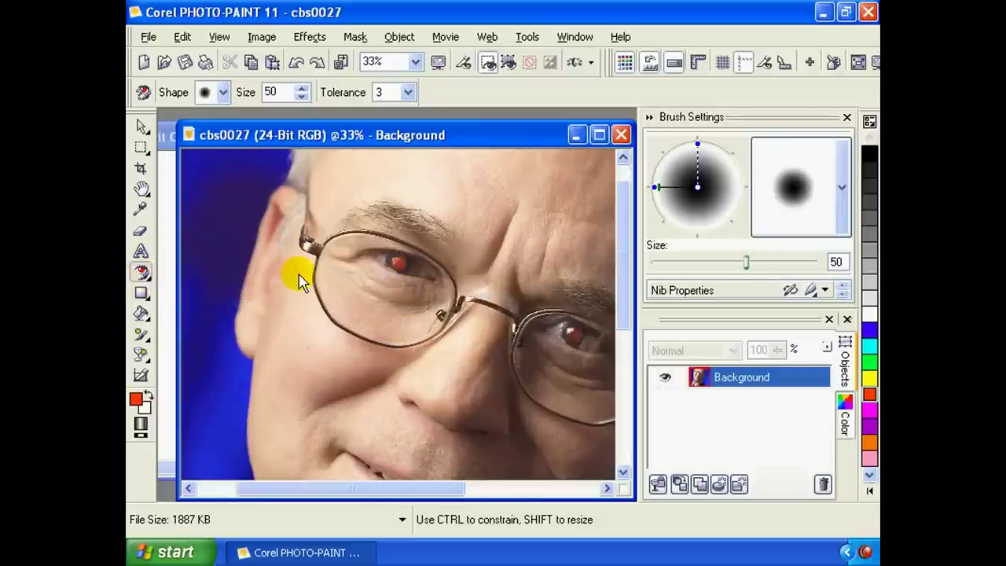
left_click(224, 92)
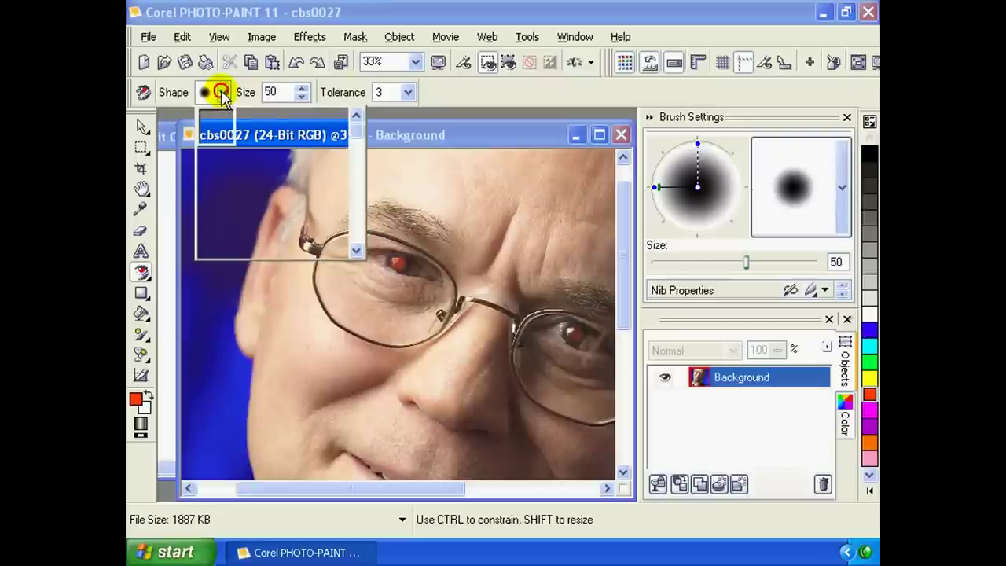
left_click(223, 92)
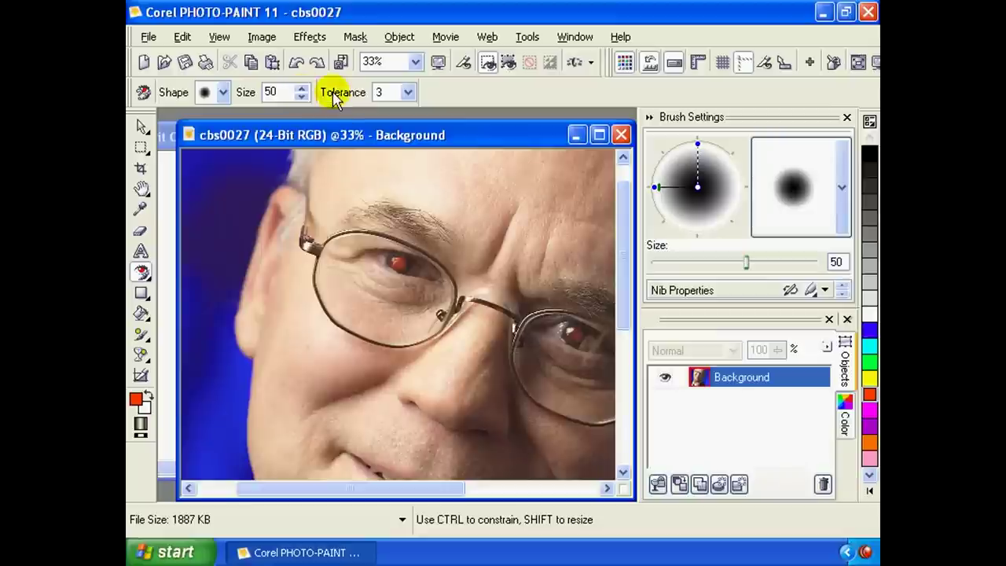
left_click(414, 144)
left_click_drag(415, 145, 407, 136)
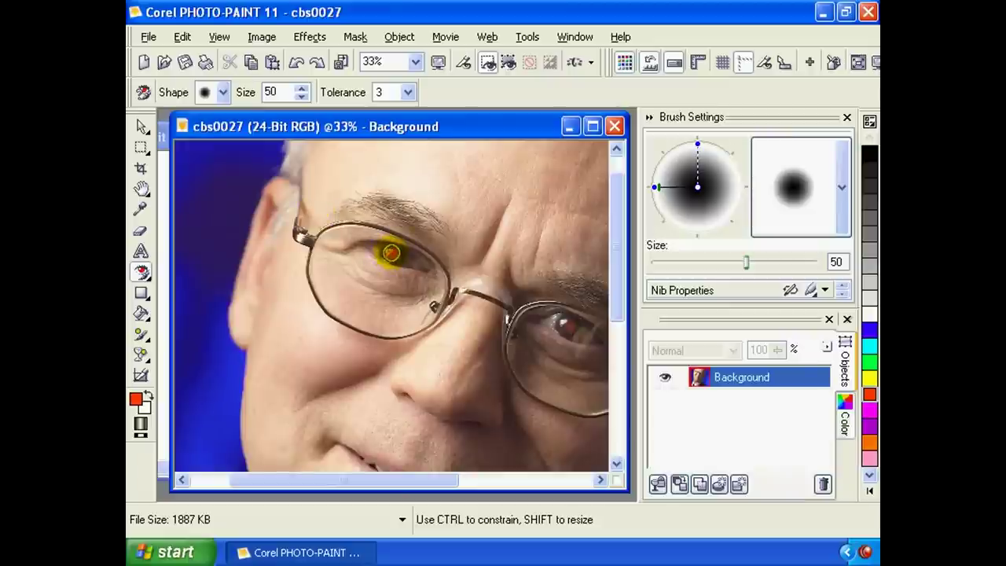
Remove the red from the left pupil, then from the right pupil with repeated Red-Eye clicks.
left_click(391, 252)
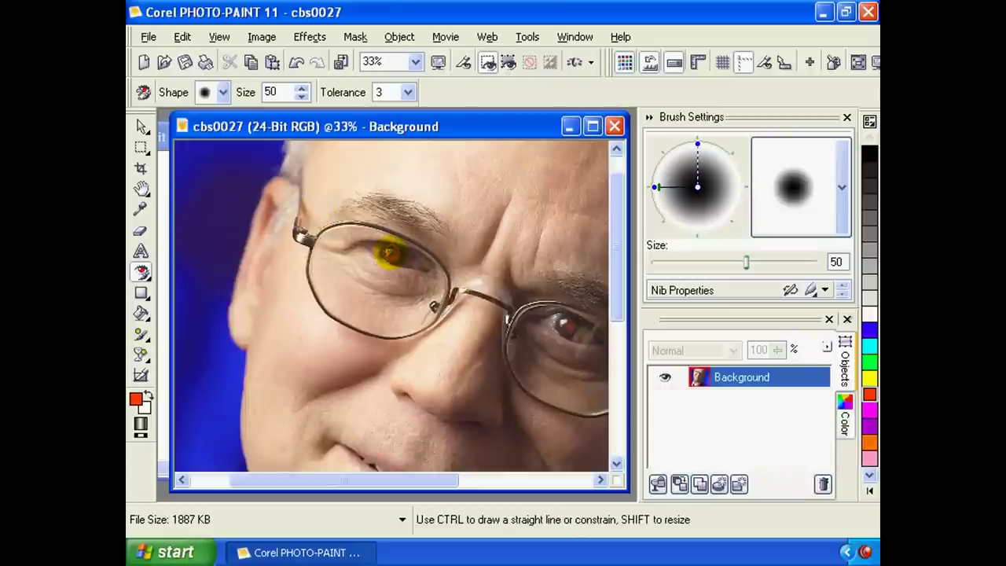
left_click(389, 255)
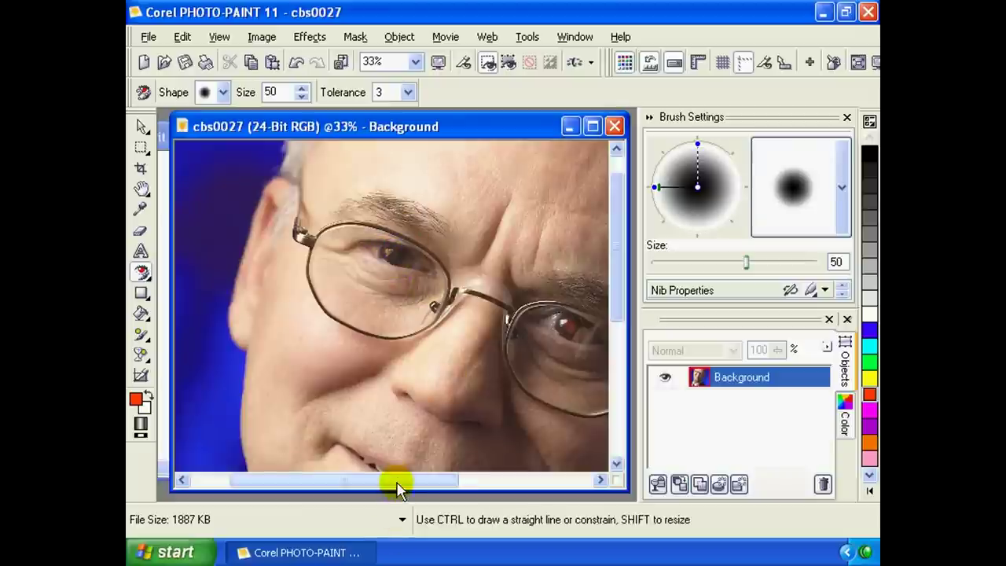
left_click_drag(393, 478, 442, 478)
left_click(478, 332)
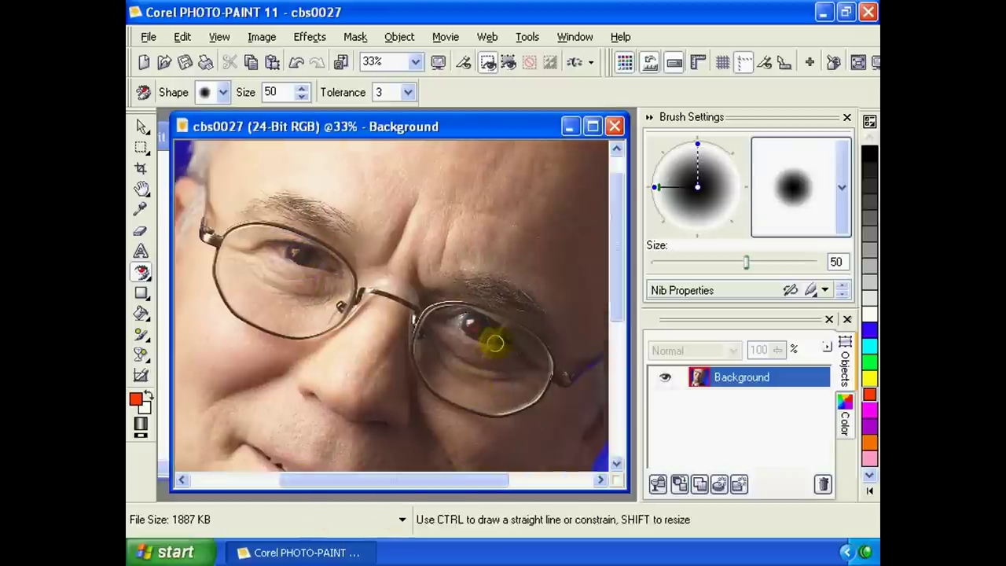
left_click(474, 333)
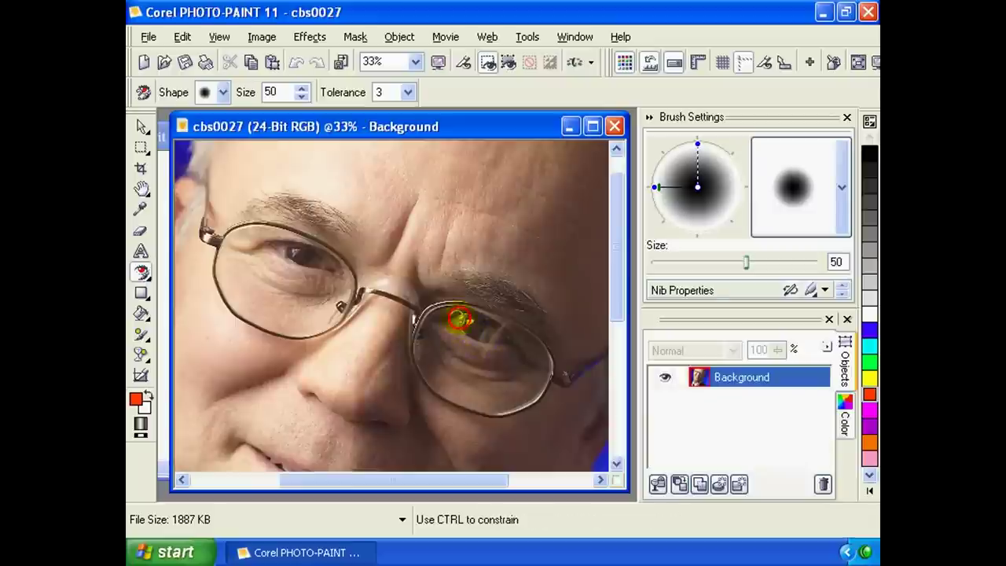
left_click(480, 334)
left_click(467, 321)
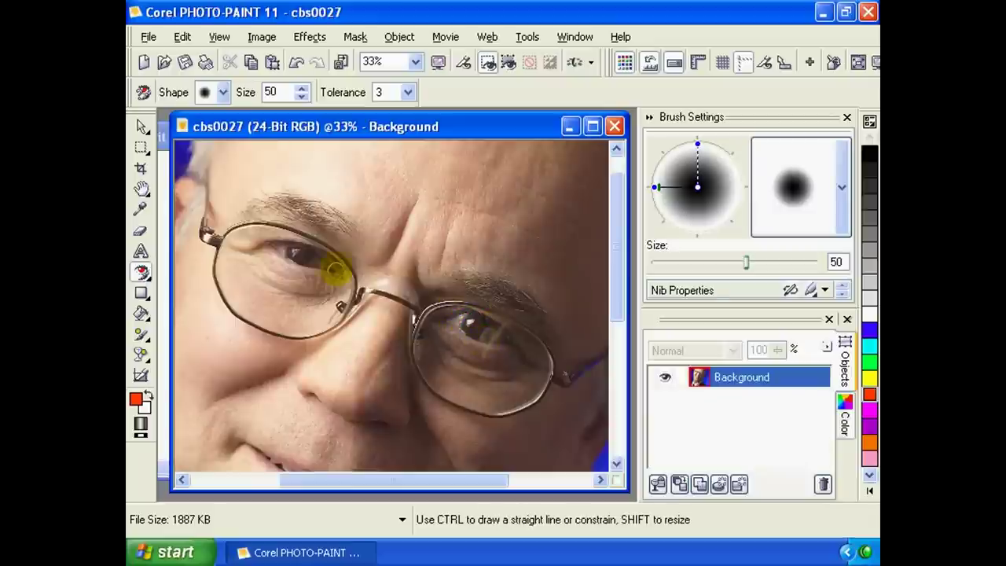
Retouch the left pupil further with four more Red-Eye clicks until it is dark.
left_click(277, 262)
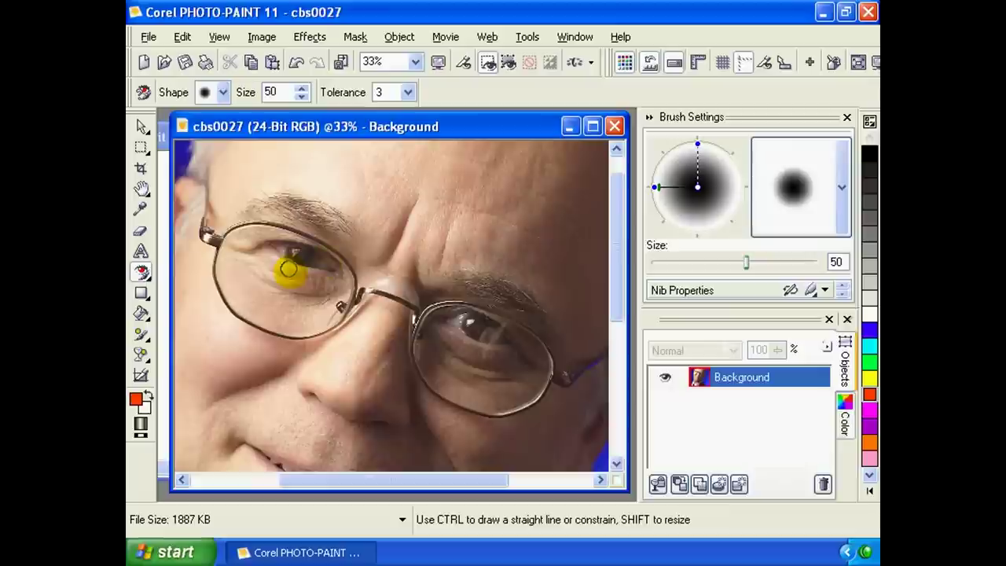
left_click(319, 253)
left_click(313, 264)
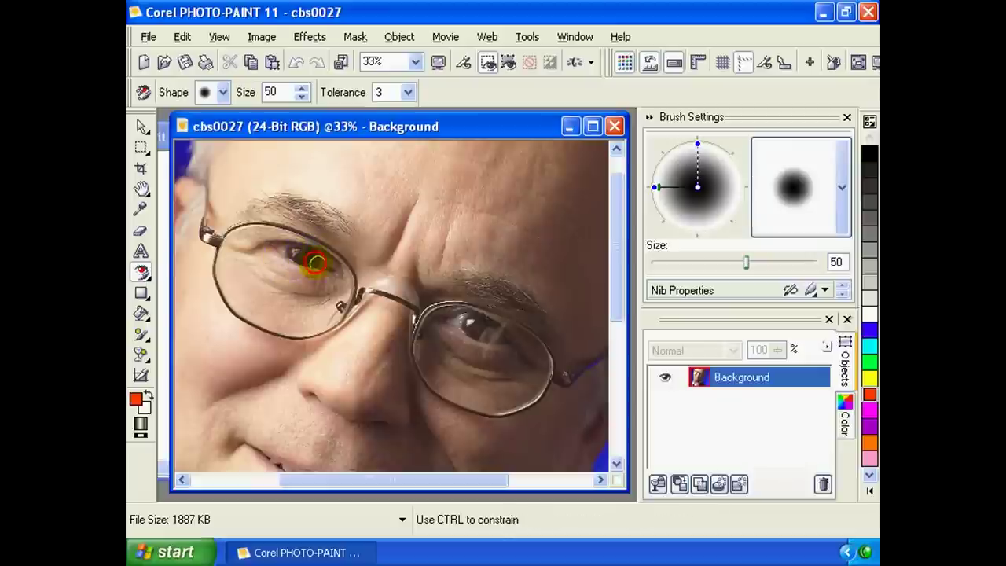
left_click(283, 248)
scroll(287, 252, "down", 1)
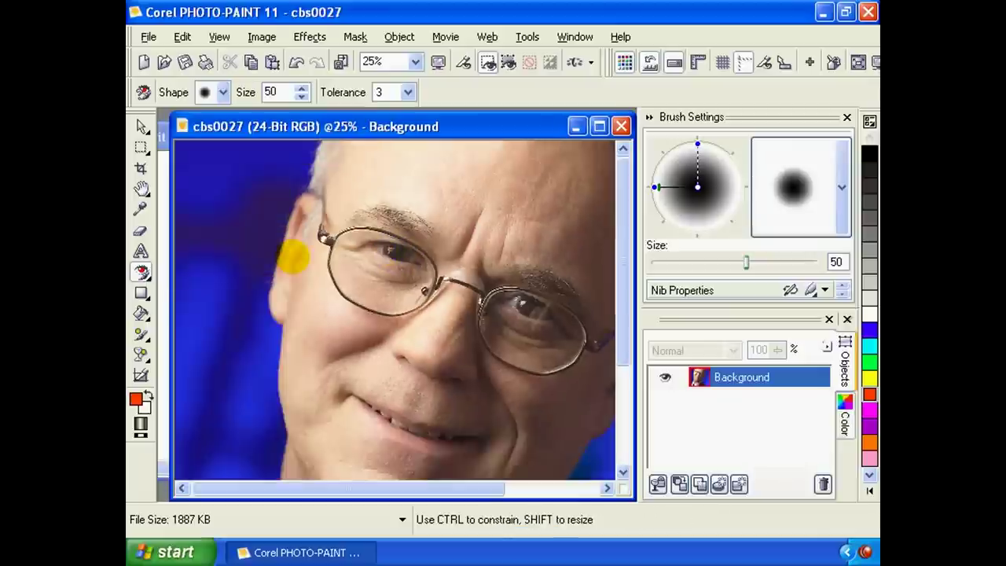
scroll(291, 256, "down", 3)
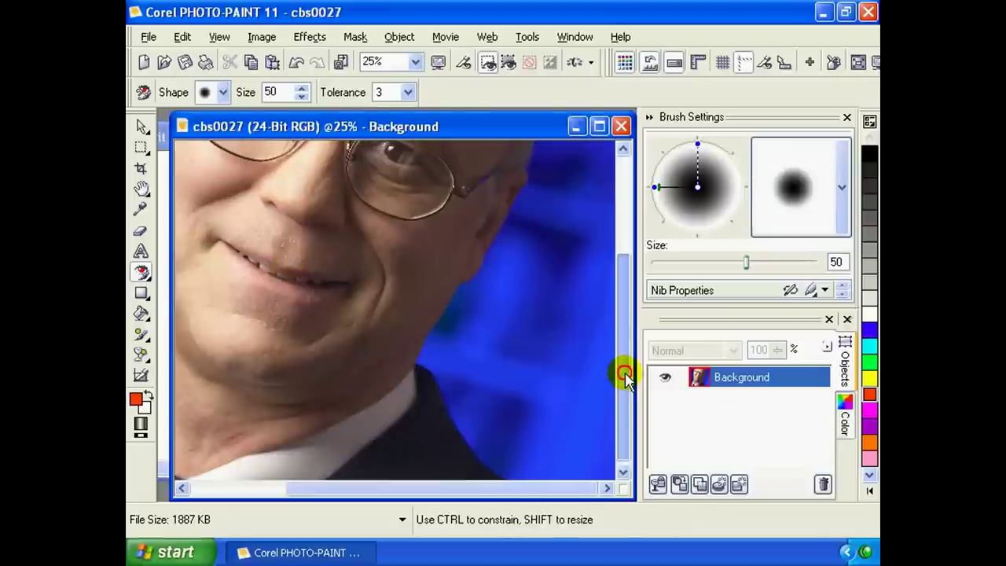
left_click_drag(624, 375, 616, 292)
left_click_drag(456, 487, 370, 487)
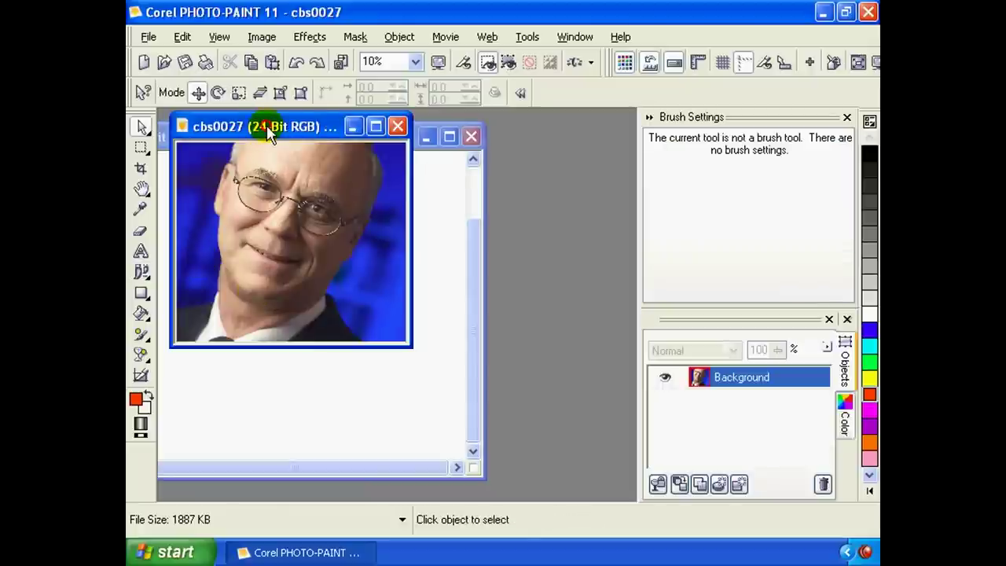
Select the Clone tool and reposition and enlarge the portrait window.
left_click_drag(264, 126, 308, 181)
left_click(141, 272)
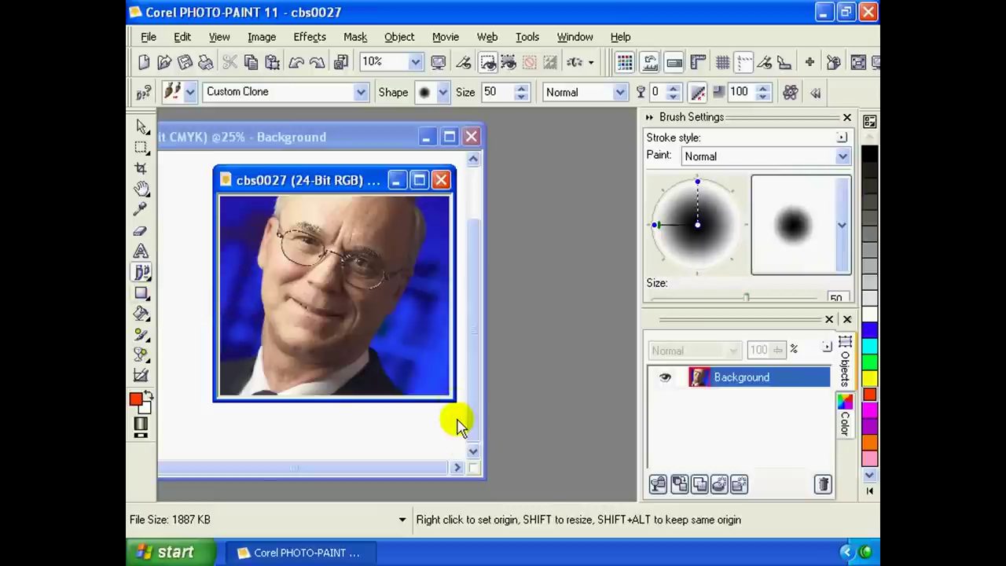
mouse_move(453, 399)
left_mouse_down()
mouse_move(491, 458)
mouse_move(539, 498)
left_mouse_up()
scroll(427, 395, "up", 1)
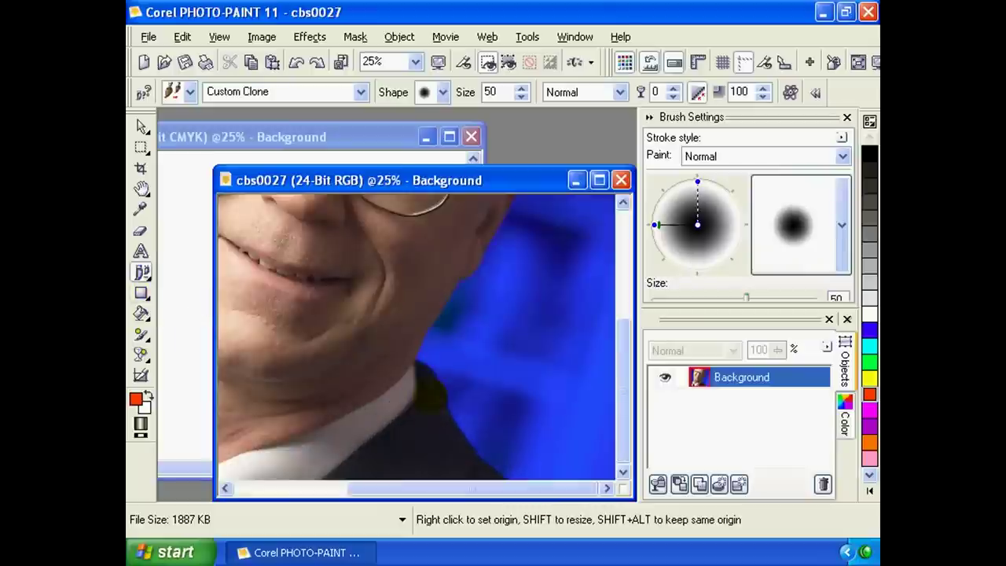
left_click_drag(269, 341, 279, 332)
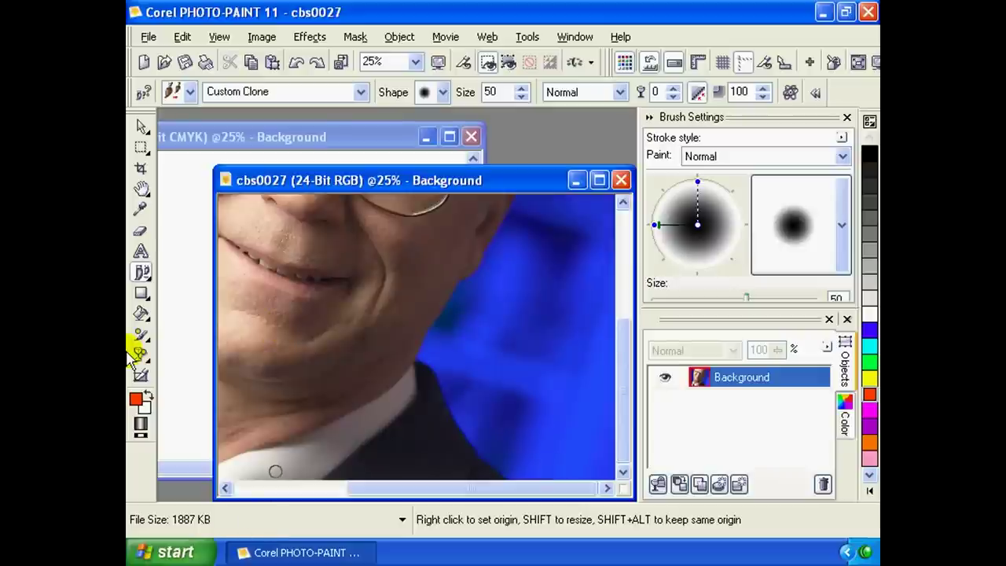
left_click(142, 271)
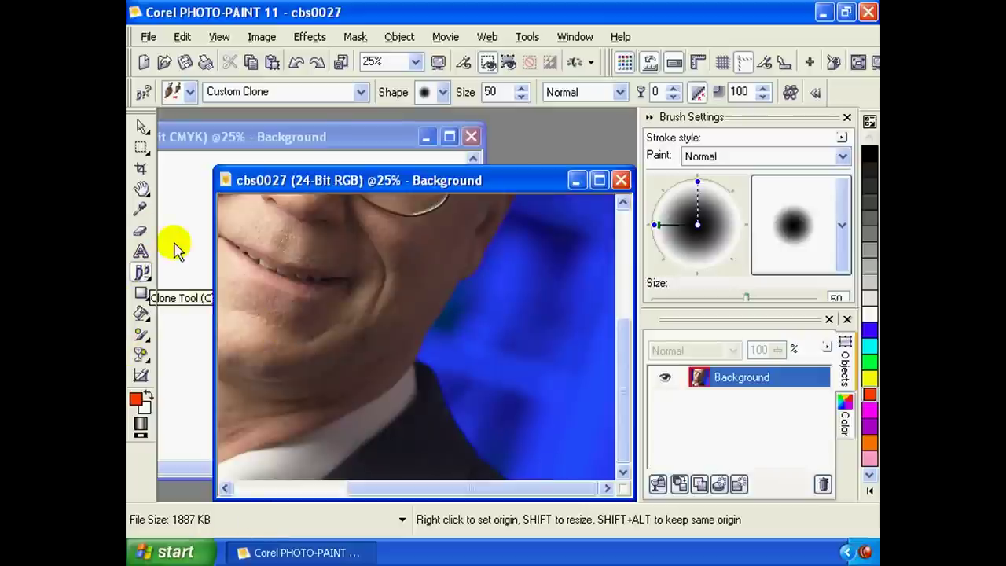
left_click_drag(260, 180, 247, 173)
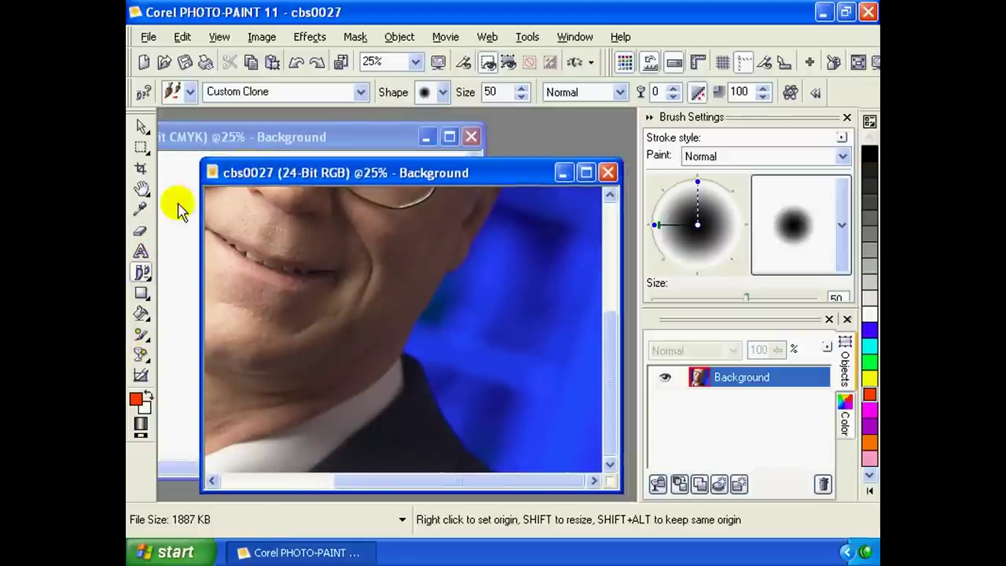
left_click(142, 272)
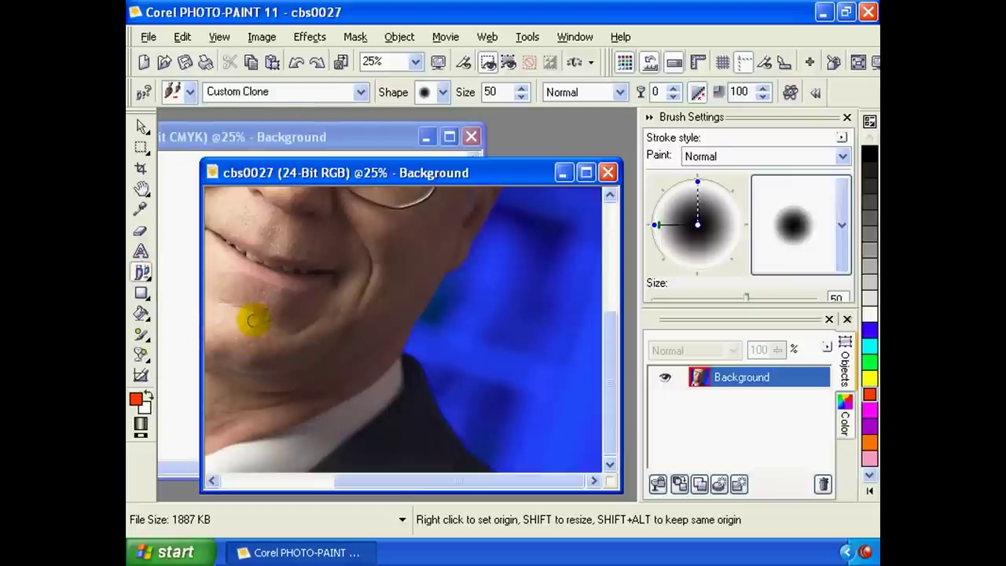
scroll(258, 320, "up", 1)
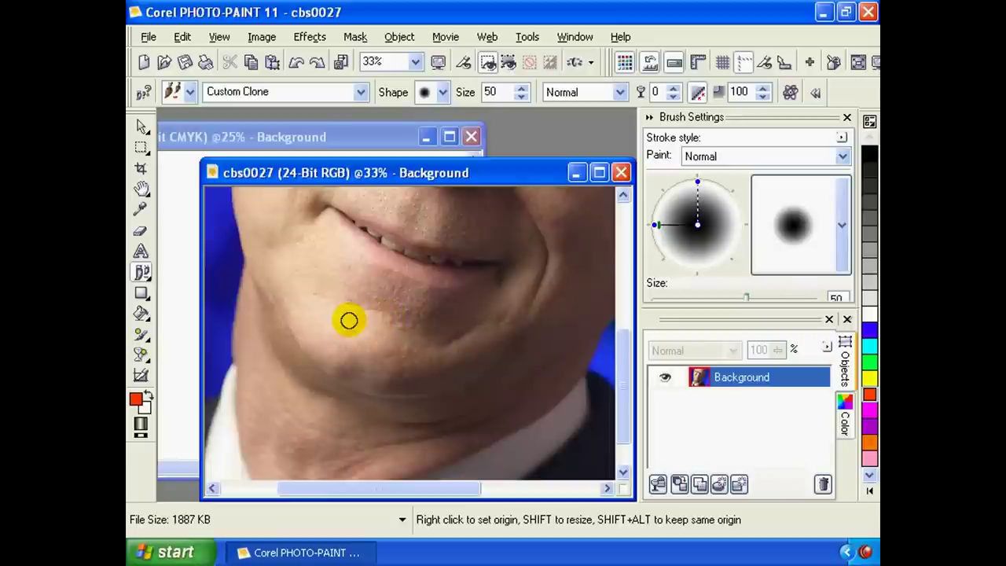
Set clone sources on the chin and paint surrounding skin over it.
right_click(352, 329)
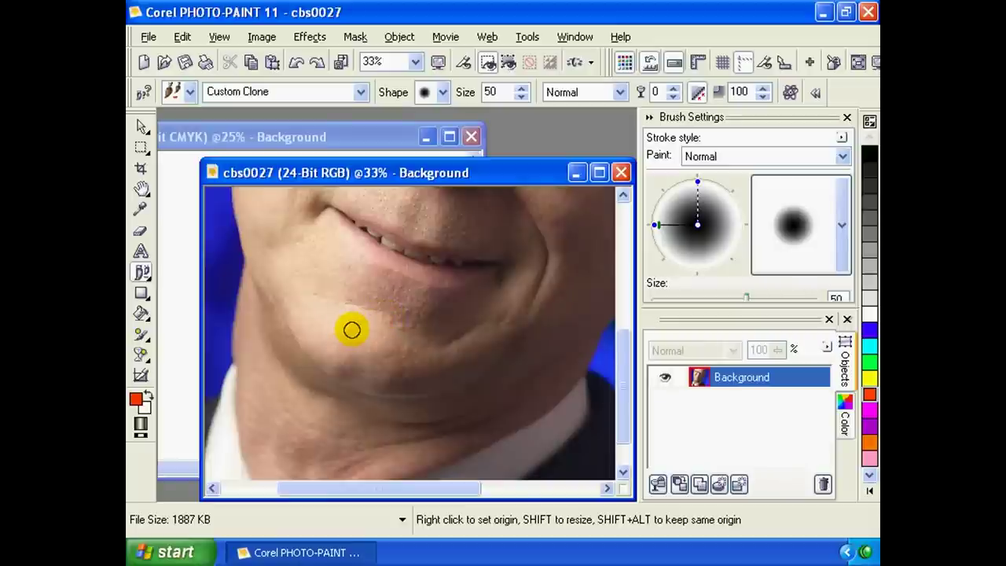
left_click(352, 329)
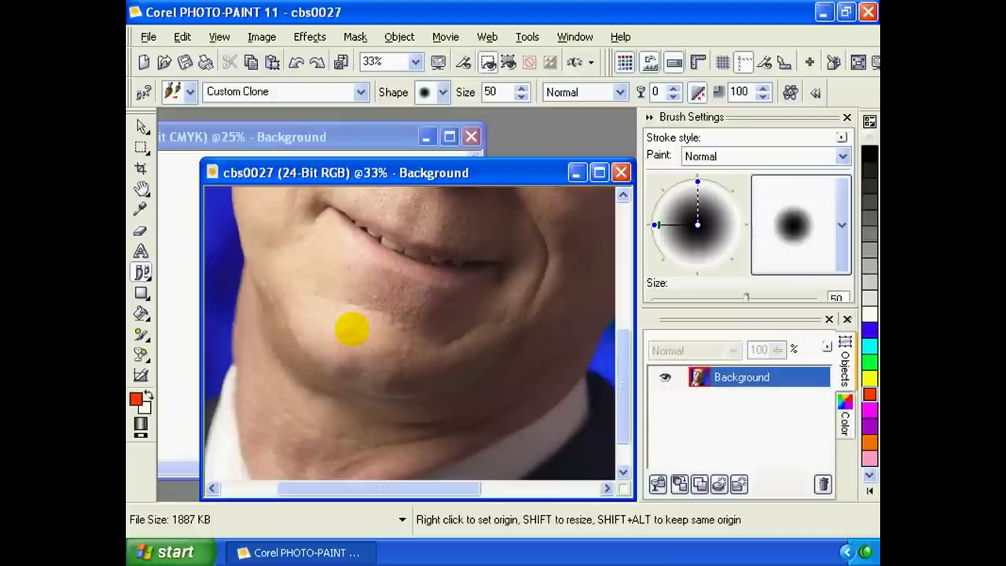
mouse_move(351, 330)
left_mouse_down()
mouse_move(399, 329)
mouse_move(390, 321)
left_mouse_up()
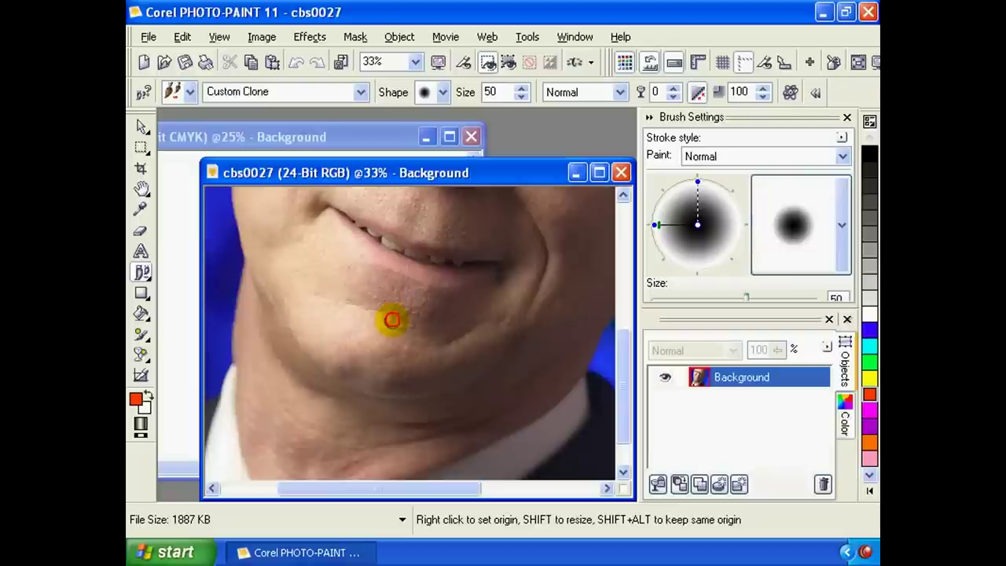
right_click(392, 316)
mouse_move(391, 317)
left_mouse_down()
mouse_move(404, 332)
mouse_move(378, 317)
left_mouse_up()
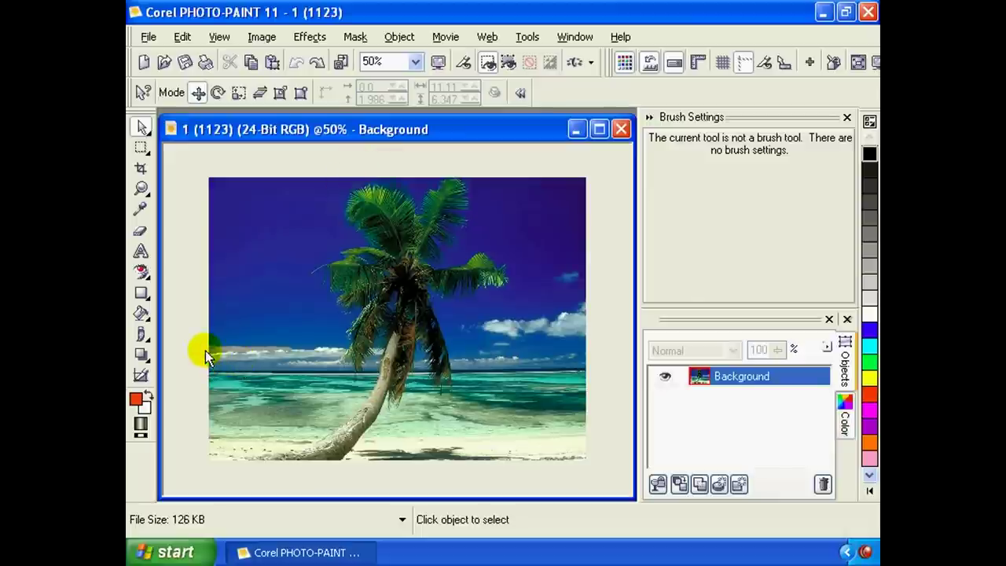
Launch Image > Cutout for the palm-tree photo, reposition the dialog, and select the Highlighter.
left_click(262, 37)
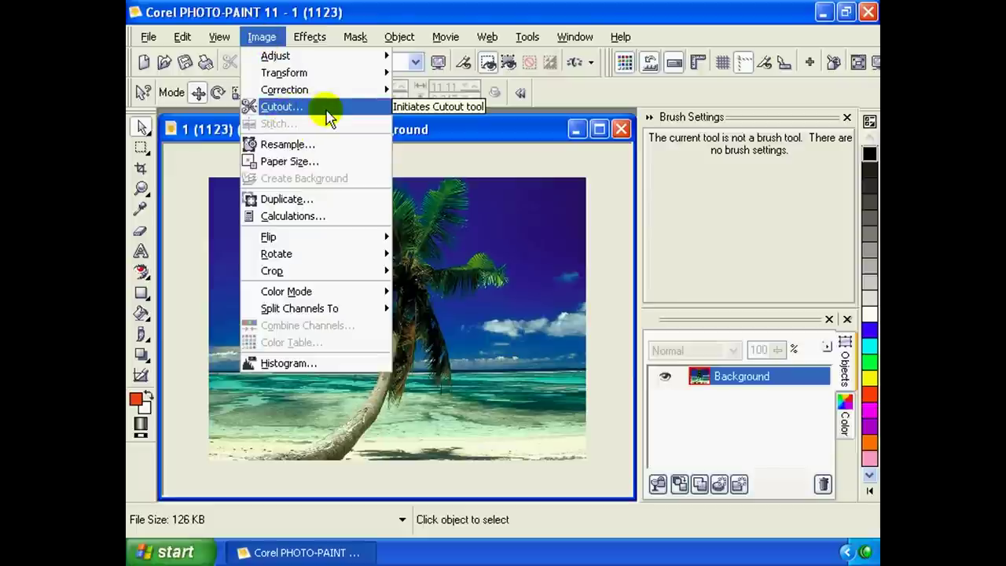
left_click(329, 108)
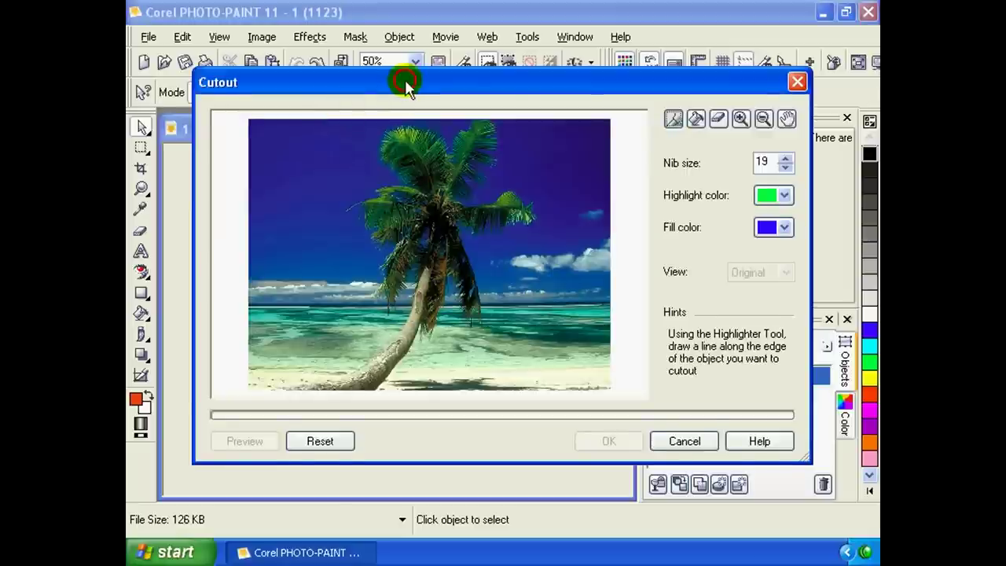
left_click_drag(400, 92, 389, 108)
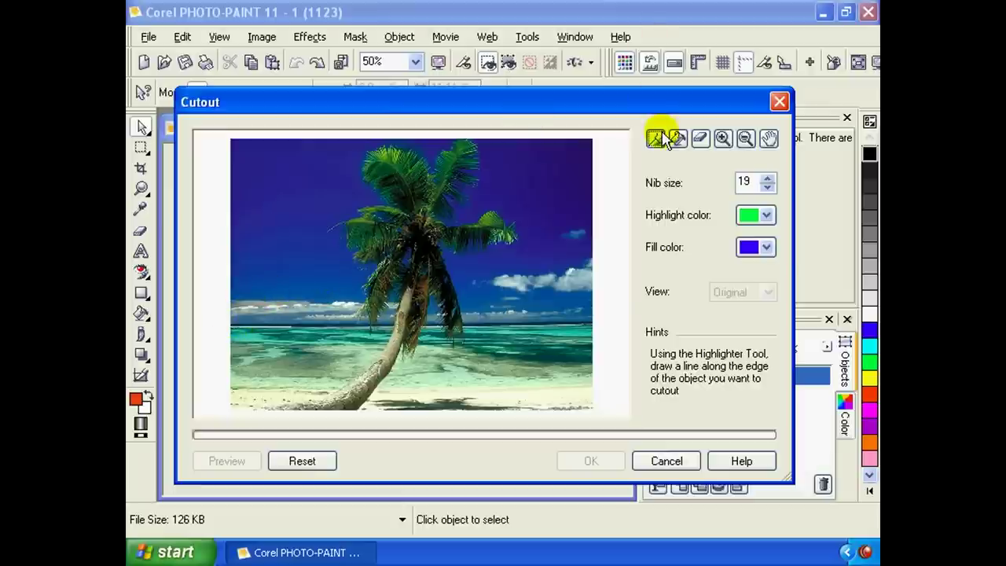
left_click_drag(618, 101, 609, 93)
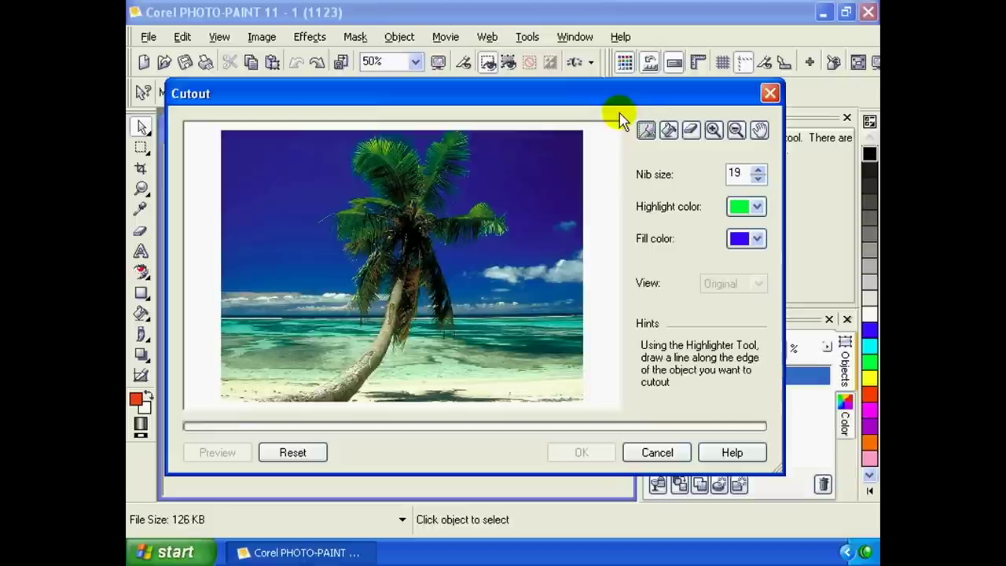
left_click(645, 131)
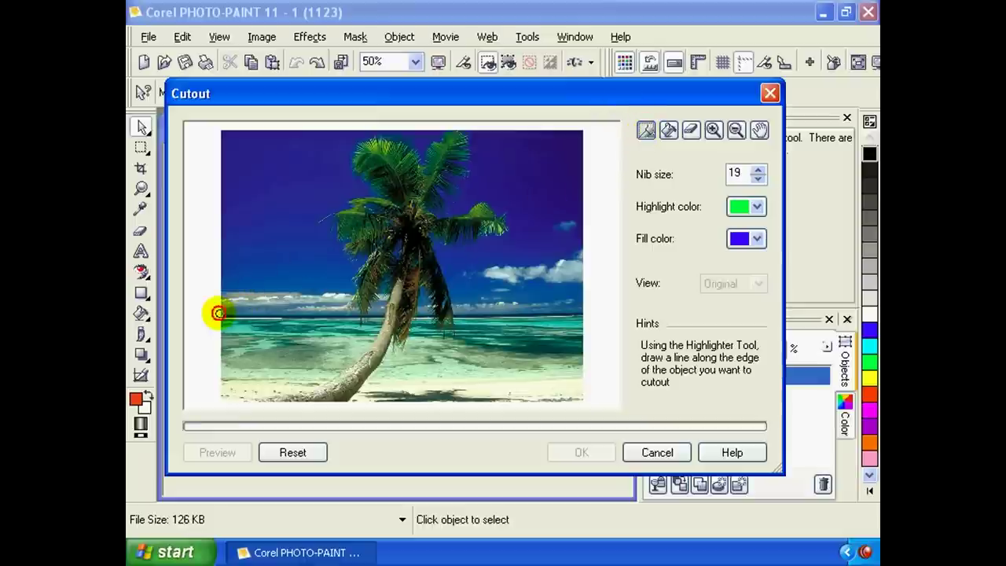
Highlight the horizon, trunk and fronds of the palm tree in green.
left_click_drag(218, 313, 380, 314)
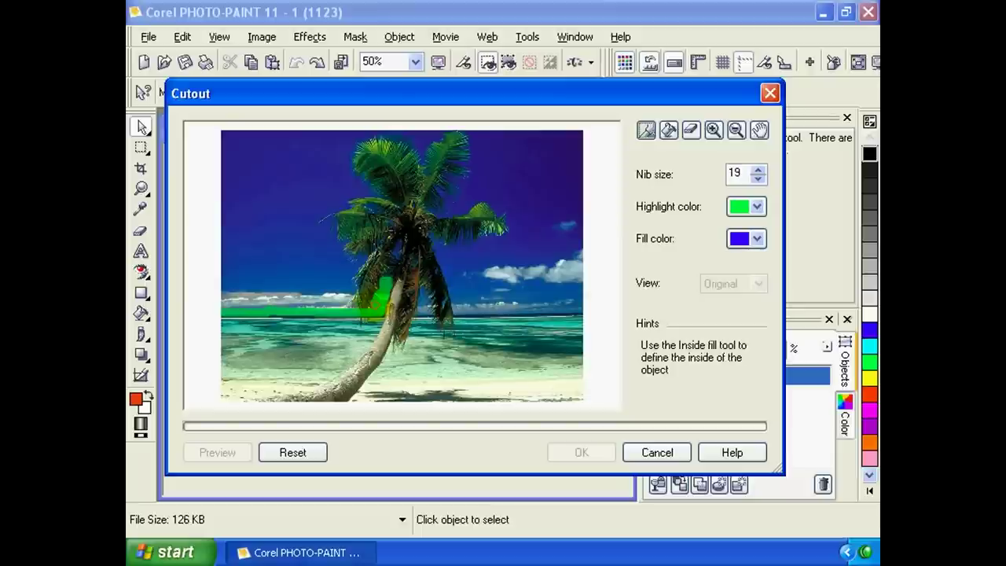
mouse_move(369, 306)
left_mouse_down()
mouse_move(344, 297)
mouse_move(361, 255)
left_mouse_up()
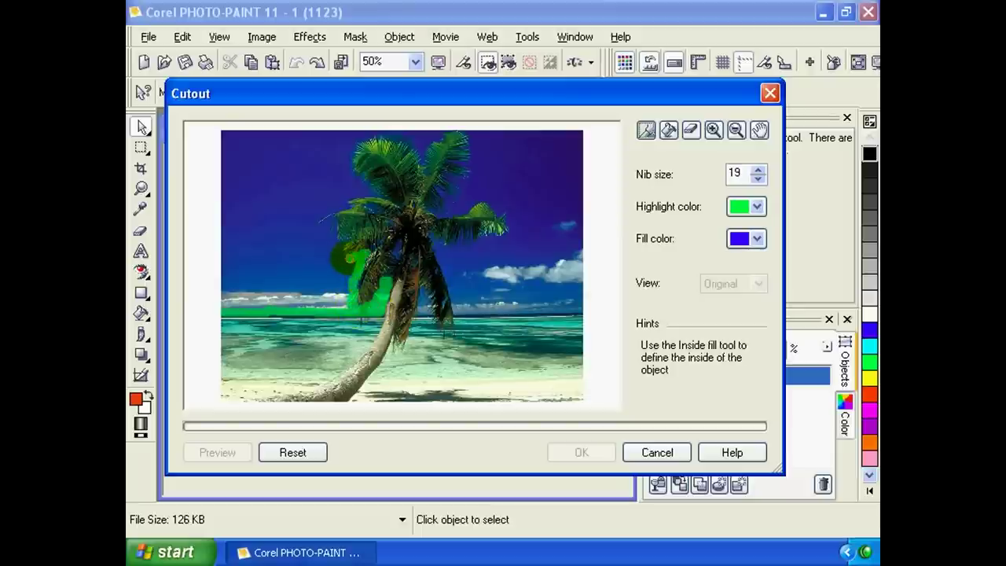
mouse_move(341, 256)
left_mouse_down()
mouse_move(325, 214)
mouse_move(359, 186)
mouse_move(349, 154)
mouse_move(366, 130)
mouse_move(391, 128)
mouse_move(415, 141)
mouse_move(422, 163)
mouse_move(442, 128)
mouse_move(467, 127)
mouse_move(471, 184)
mouse_move(448, 176)
mouse_move(466, 197)
mouse_move(446, 204)
mouse_move(495, 204)
mouse_move(509, 226)
mouse_move(496, 240)
mouse_move(440, 248)
mouse_move(456, 327)
mouse_move(581, 311)
left_mouse_up()
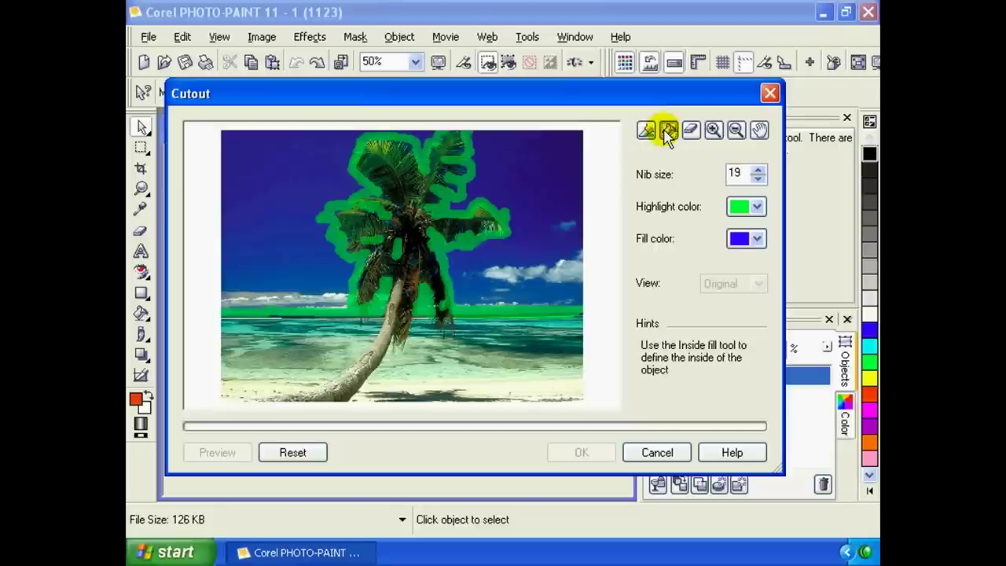
left_click(669, 136)
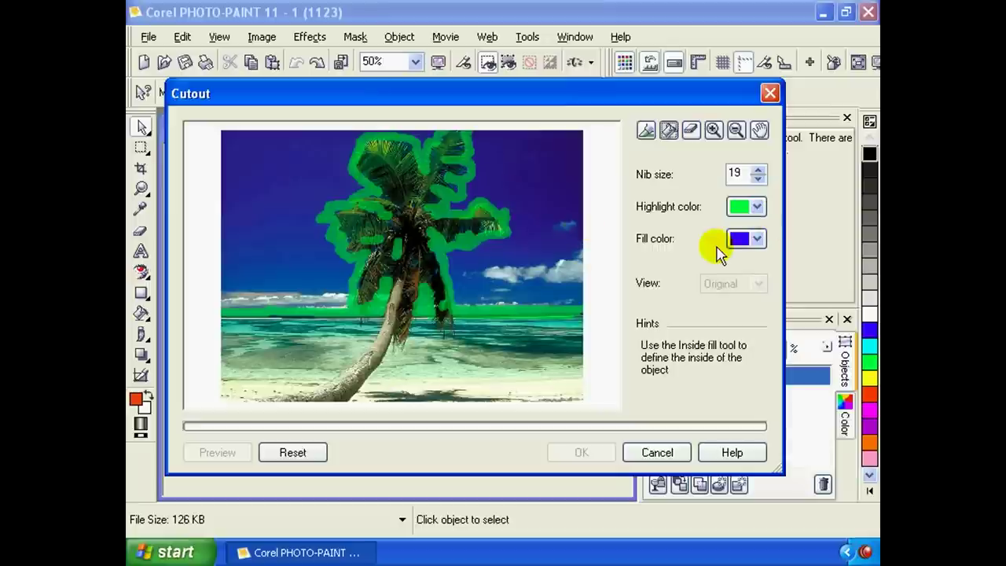
Set the nib size to 10, inside-fill the tree outline, then preview and apply the cutout.
left_click(757, 238)
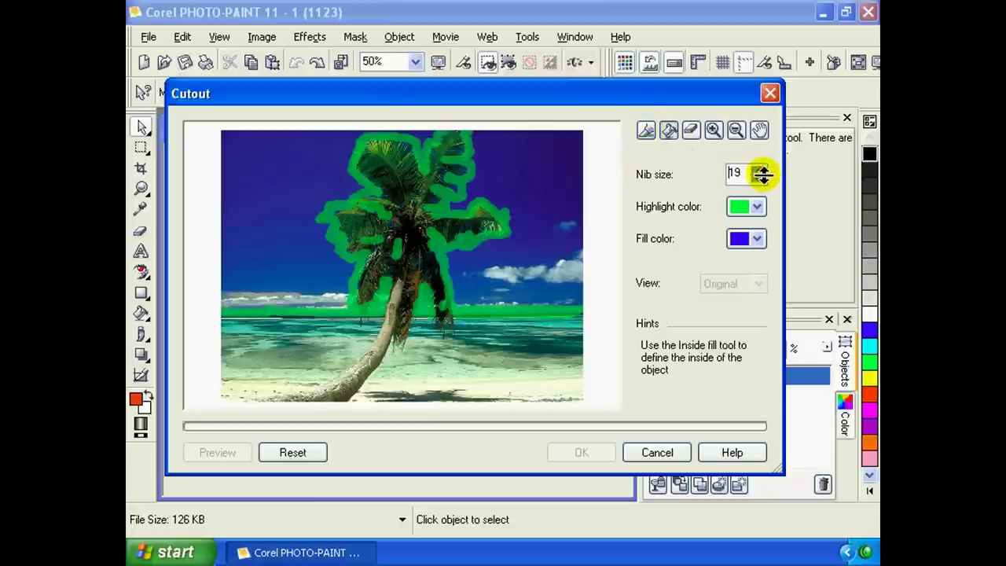
left_click_drag(762, 173, 762, 175)
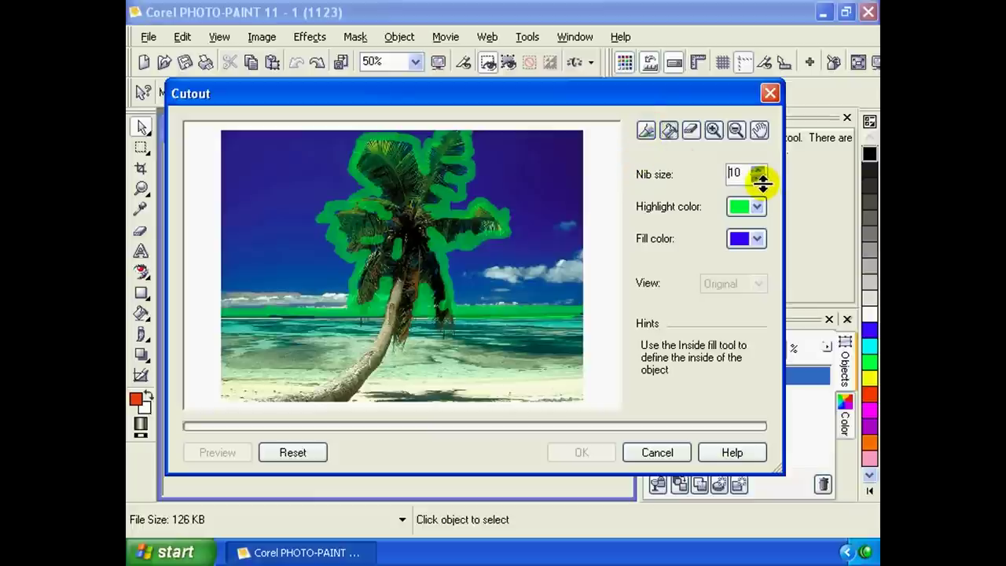
left_click(668, 132)
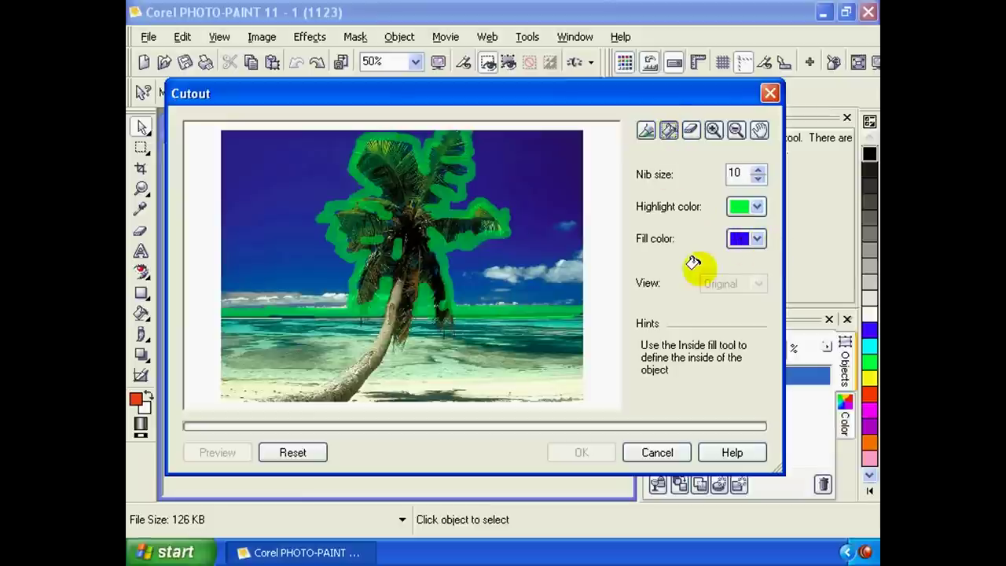
left_click(471, 351)
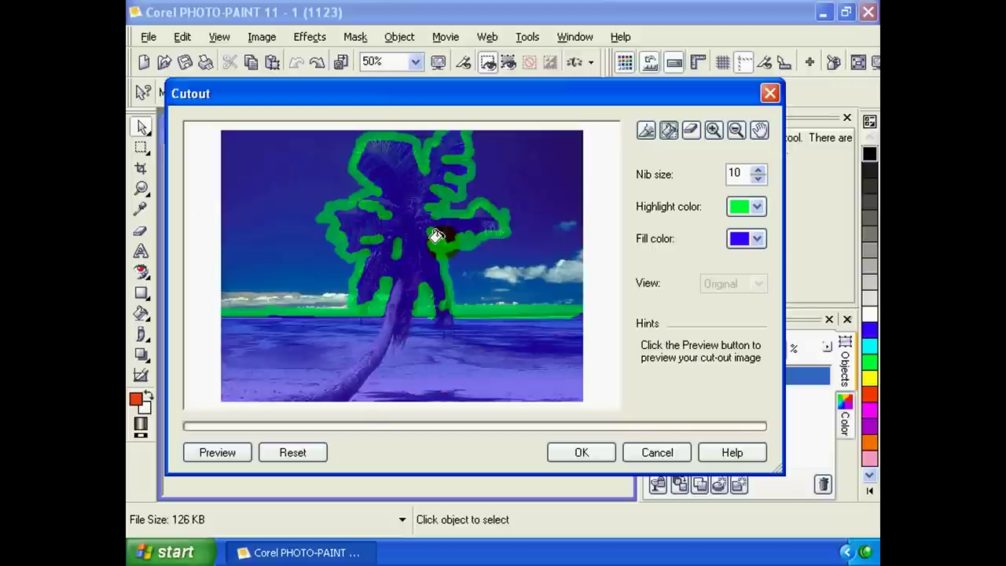
left_click(228, 454)
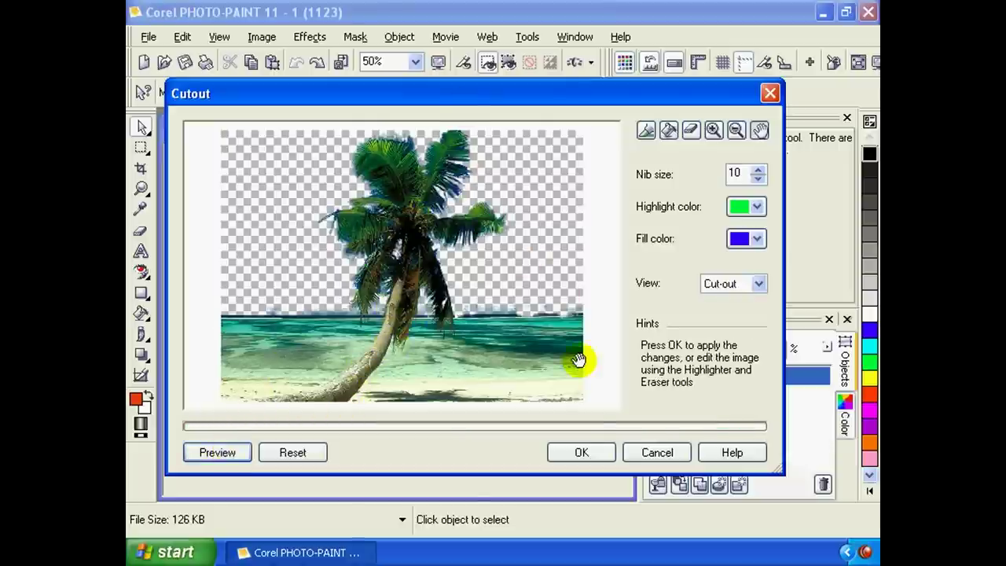
left_click(582, 452)
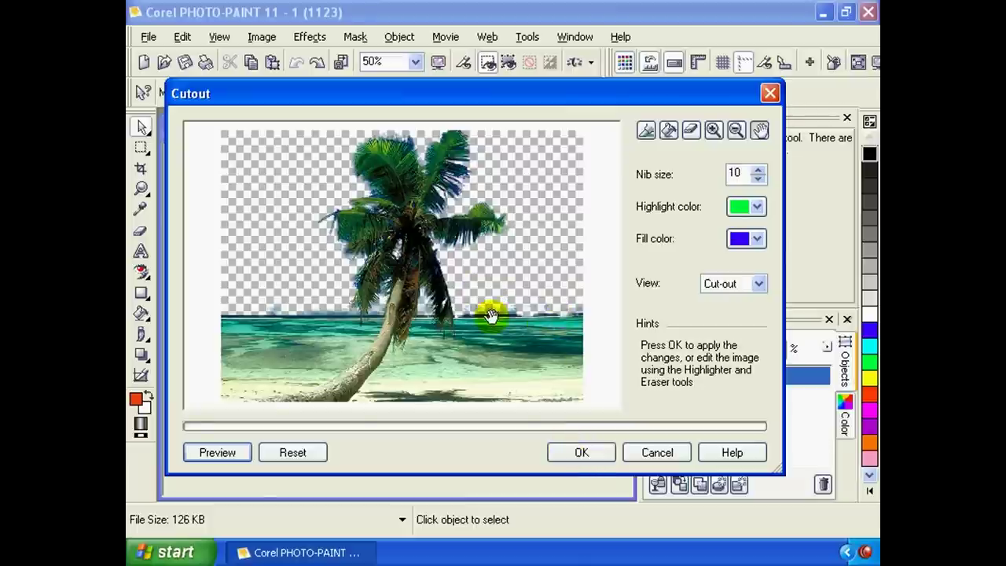
left_click(583, 454)
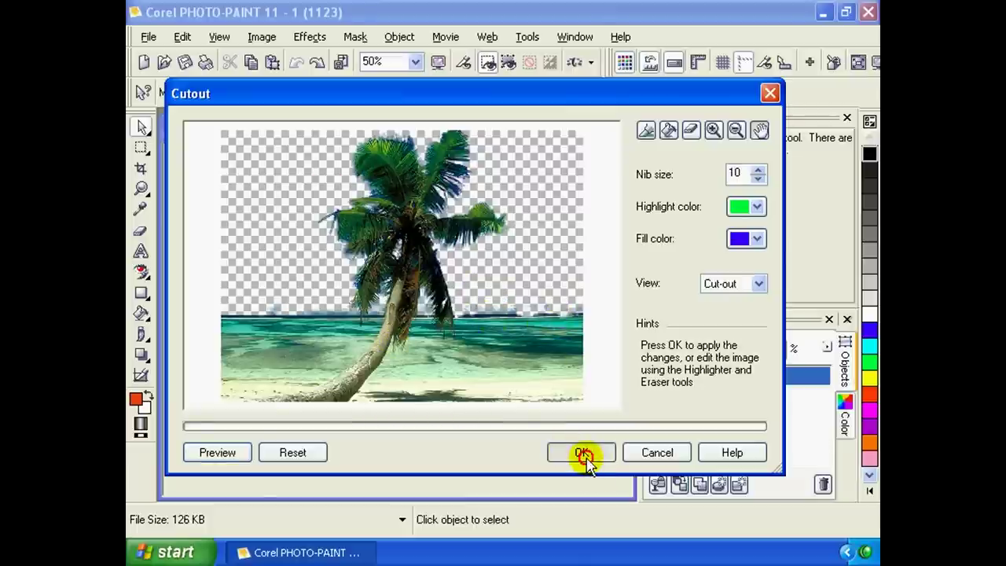
Nudge the cut-out object and reselect the full uncut background photo.
left_click_drag(416, 285, 388, 322)
scroll(388, 323, "up", 1)
scroll(391, 330, "up", 1)
scroll(391, 330, "down", 2)
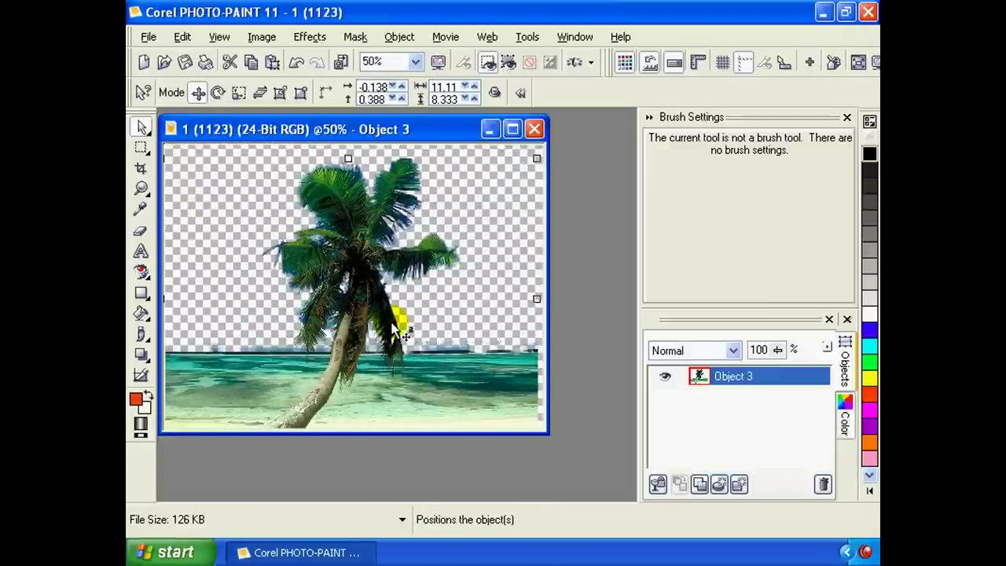
scroll(391, 330, "up", 2)
scroll(400, 330, "down", 2)
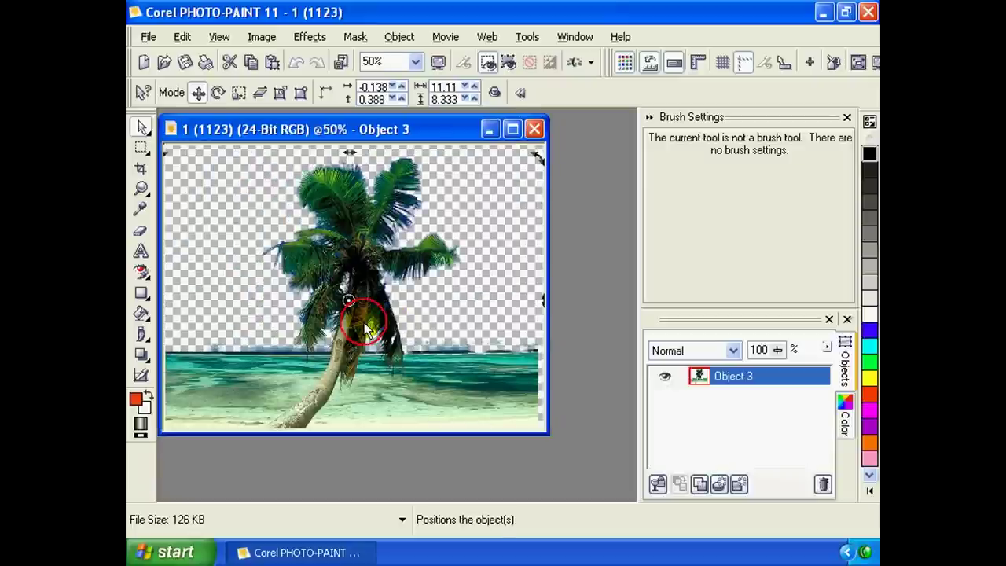
left_click(354, 317)
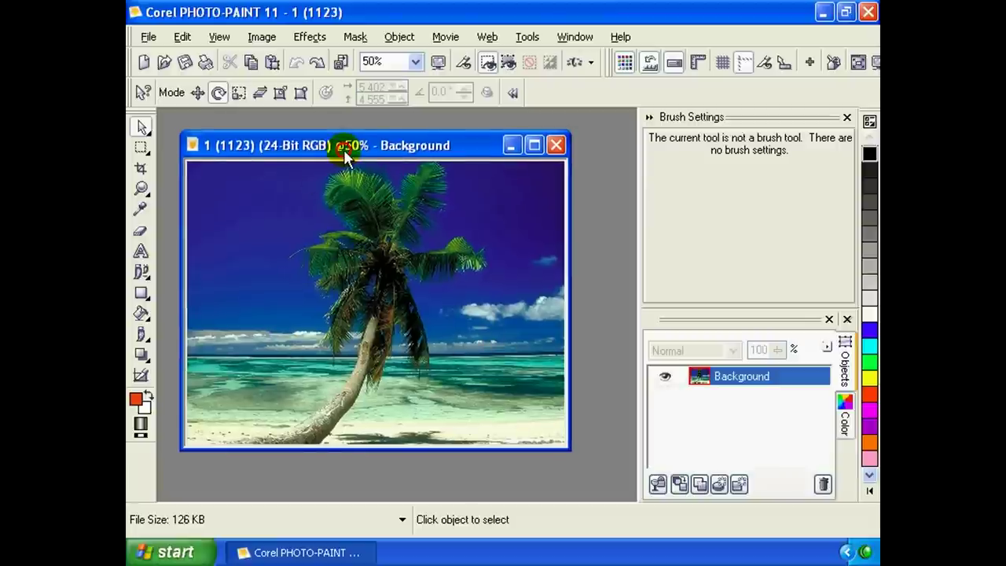
left_click_drag(343, 149, 301, 130)
left_click(262, 37)
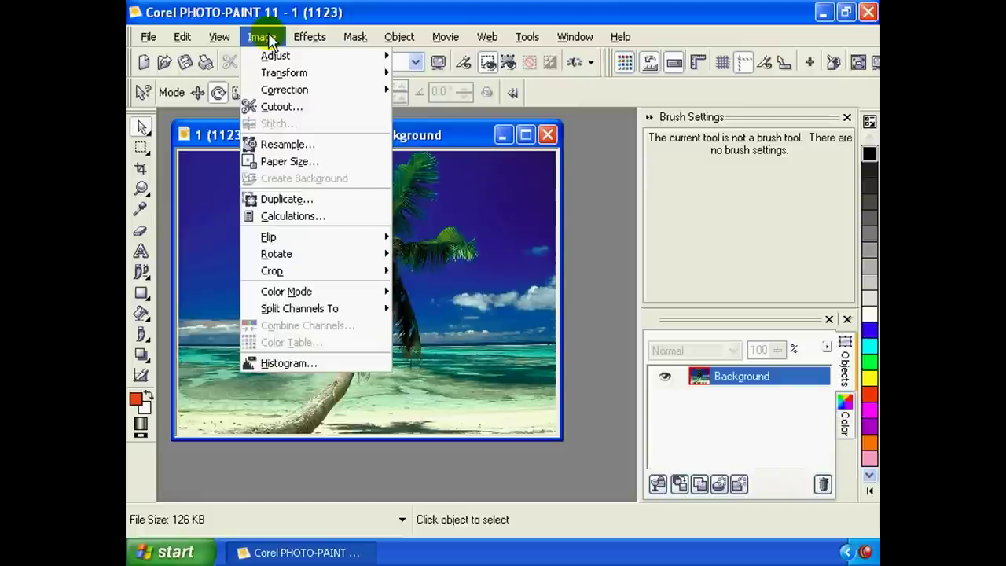
mouse_move(275, 56)
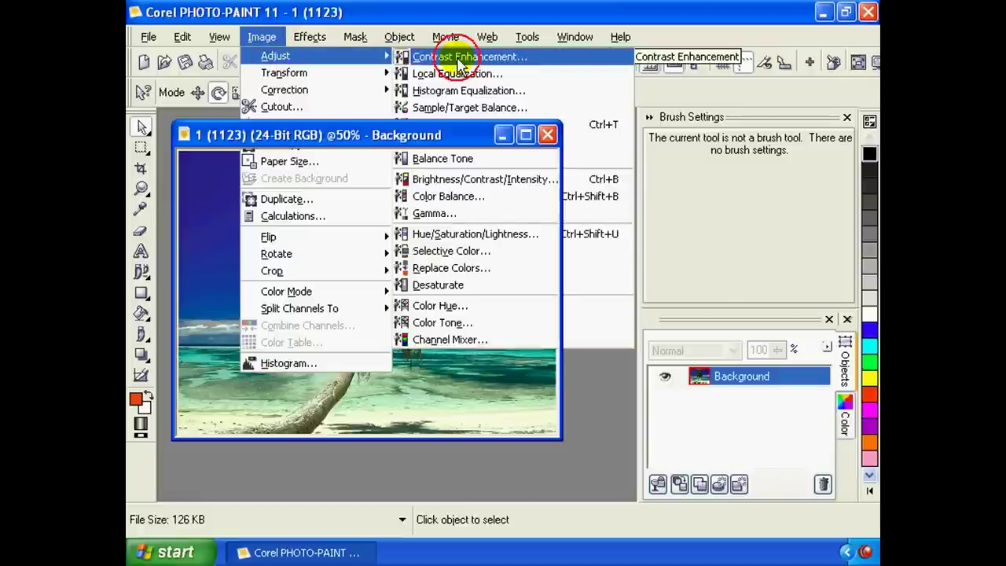
Bring up Contrast Enhancement and zoom its previews in and out around the palm tree.
left_click(460, 56)
left_click_drag(477, 26, 537, 93)
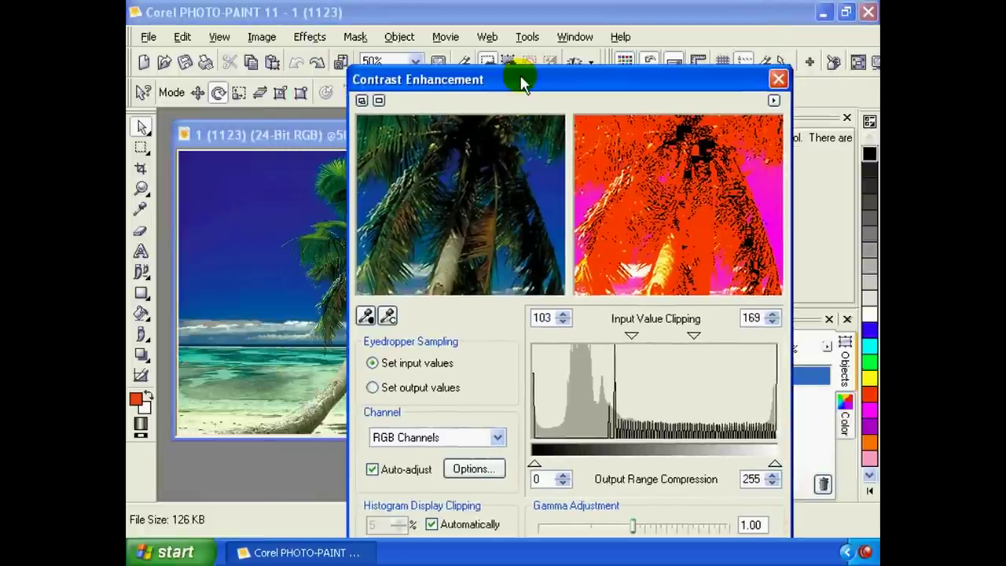
left_click(420, 188)
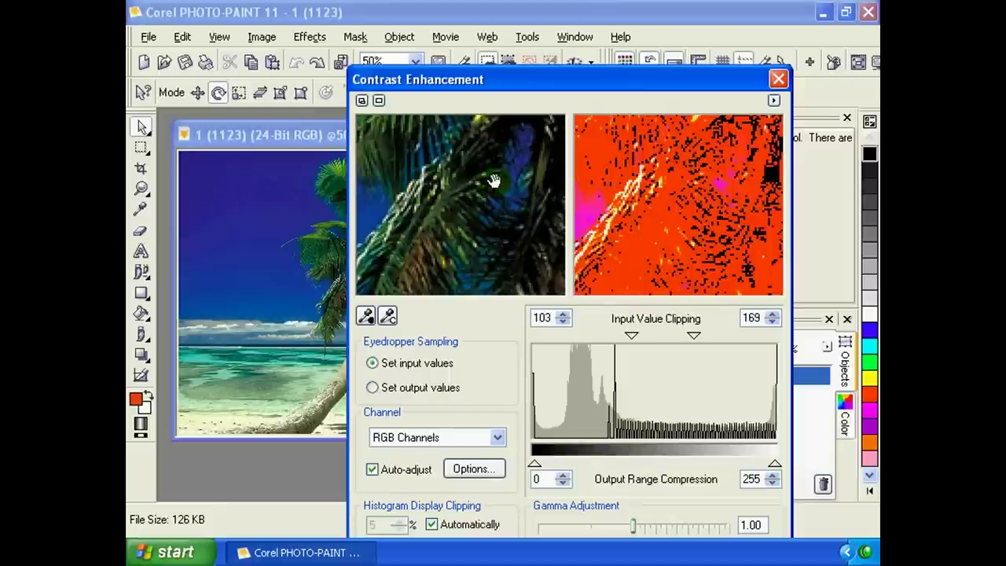
left_click_drag(485, 180, 447, 200)
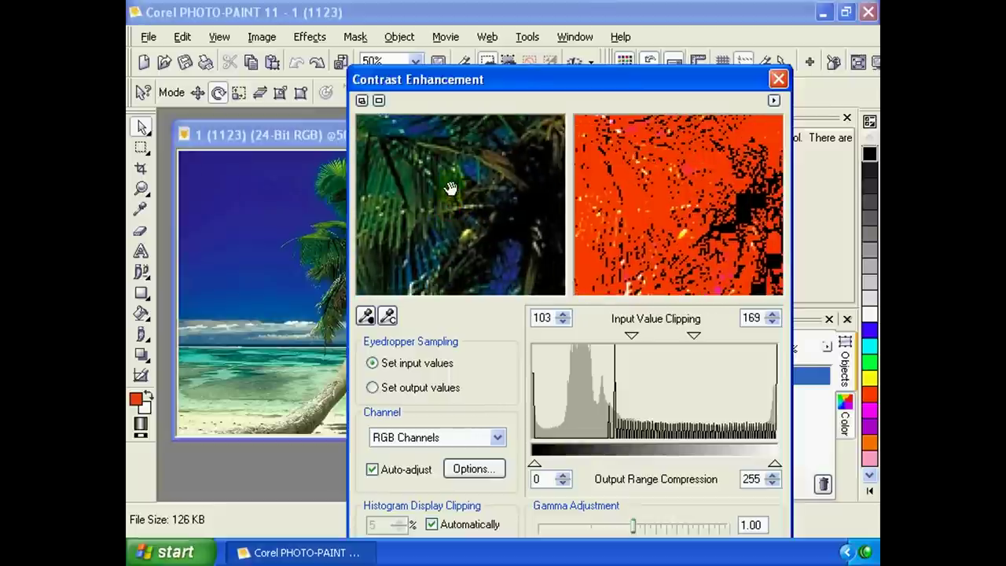
right_click(449, 190)
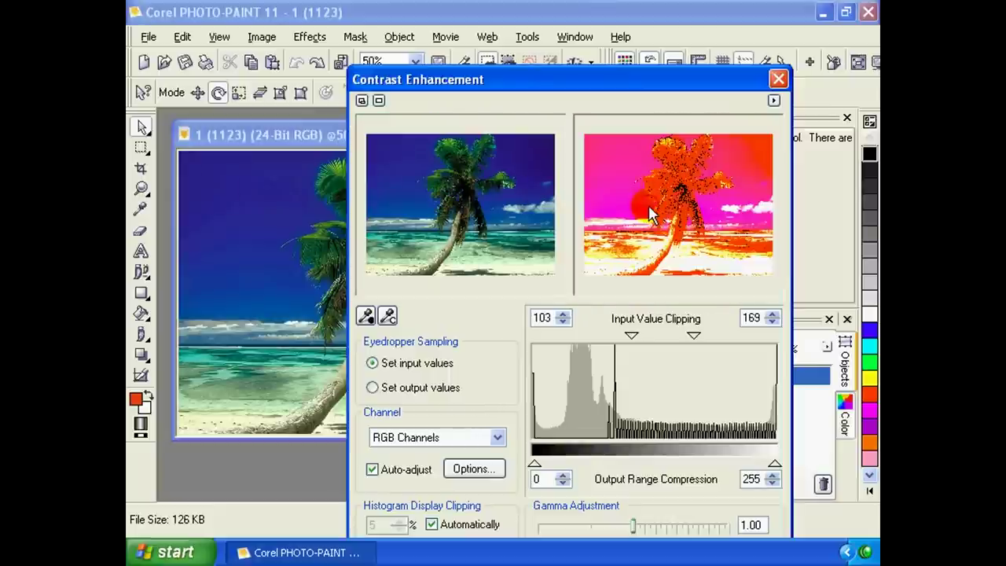
left_click(483, 209)
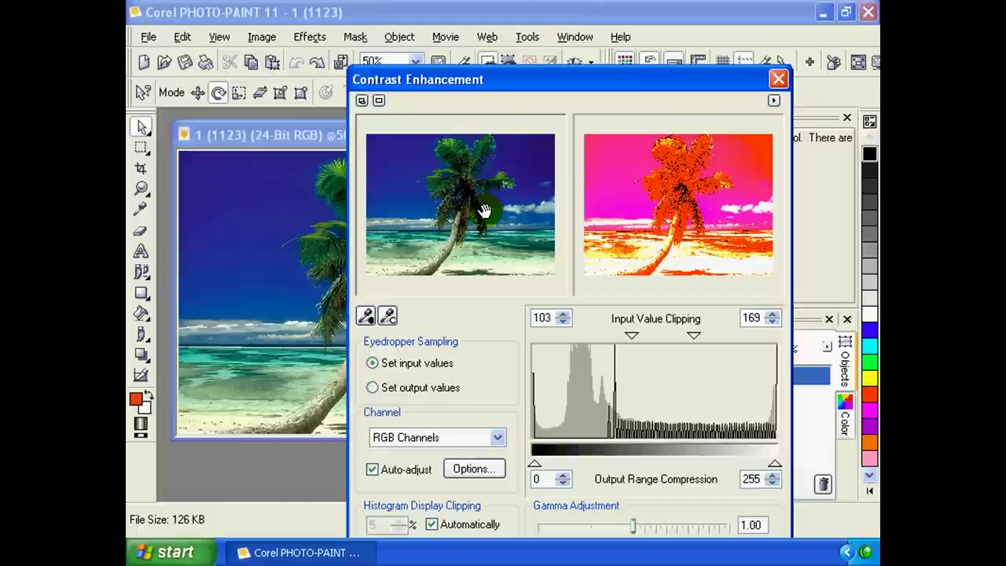
left_click_drag(500, 80, 483, 67)
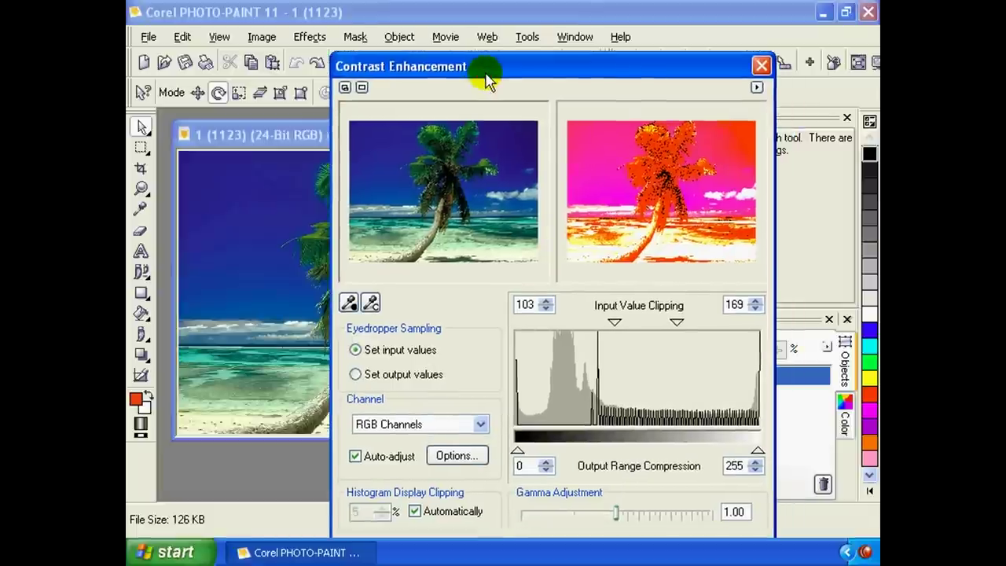
left_click_drag(389, 64, 379, 37)
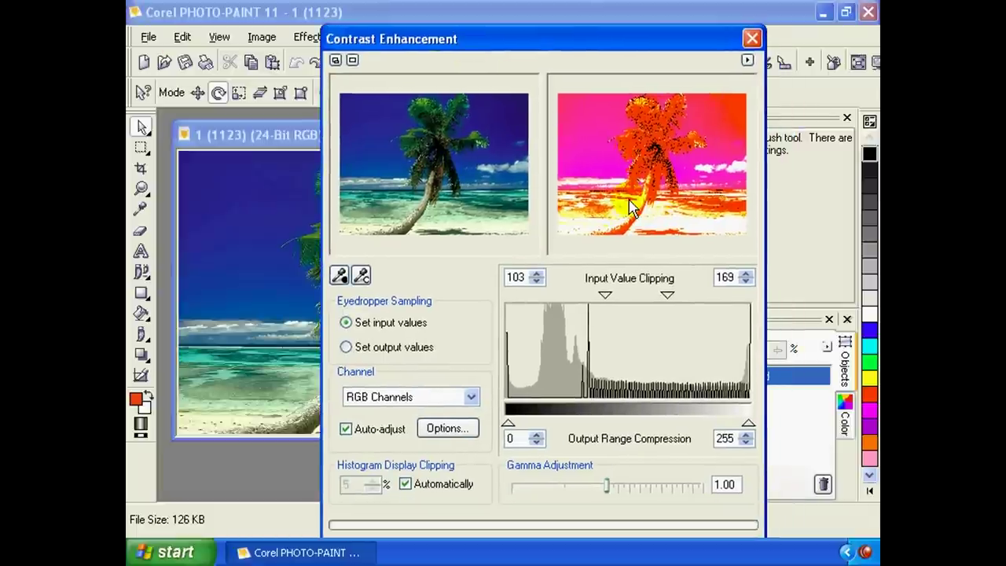
right_click(657, 254)
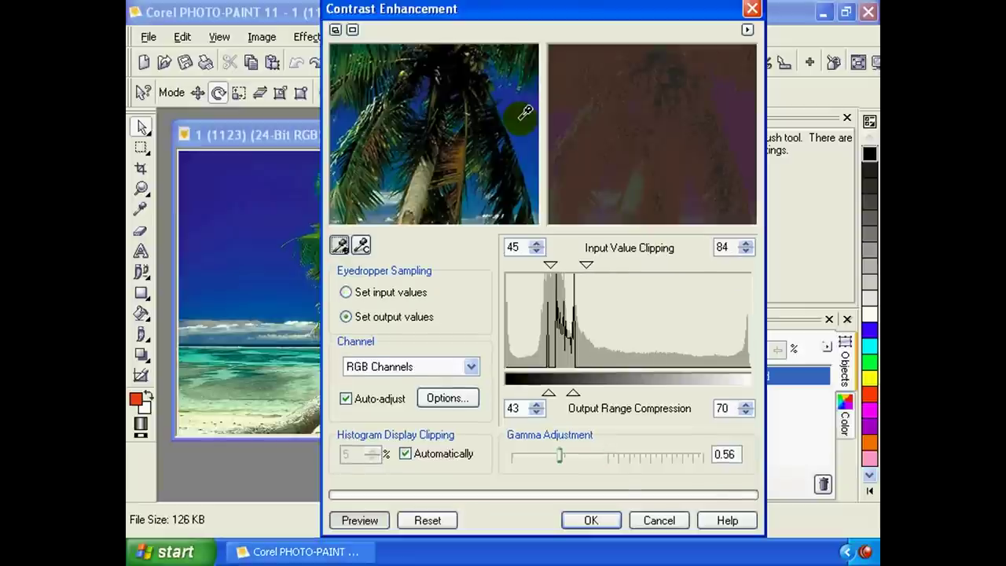
Sample output range 43–70, set input clipping to 61–84 and gamma to 0.45.
left_click(361, 246)
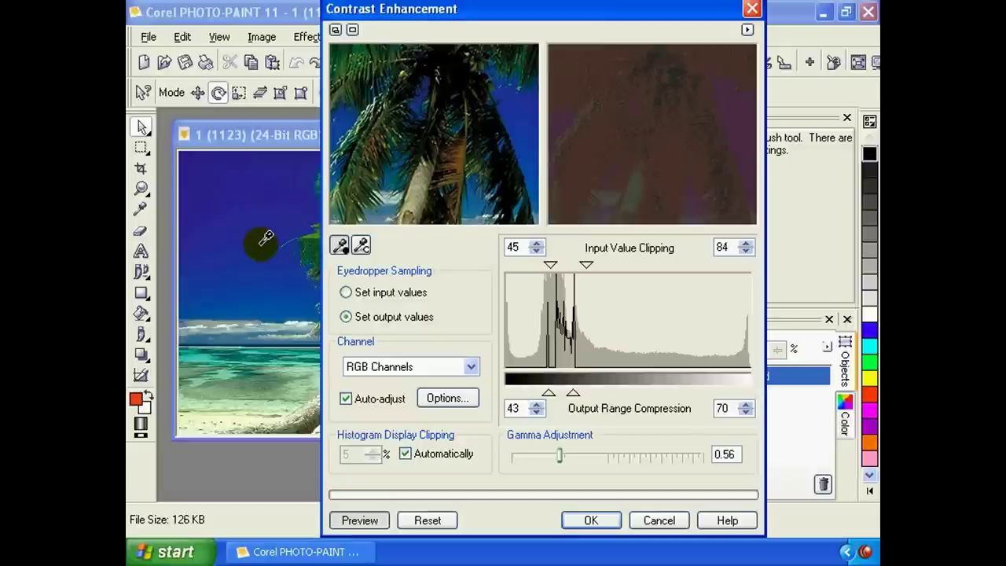
left_click(537, 243)
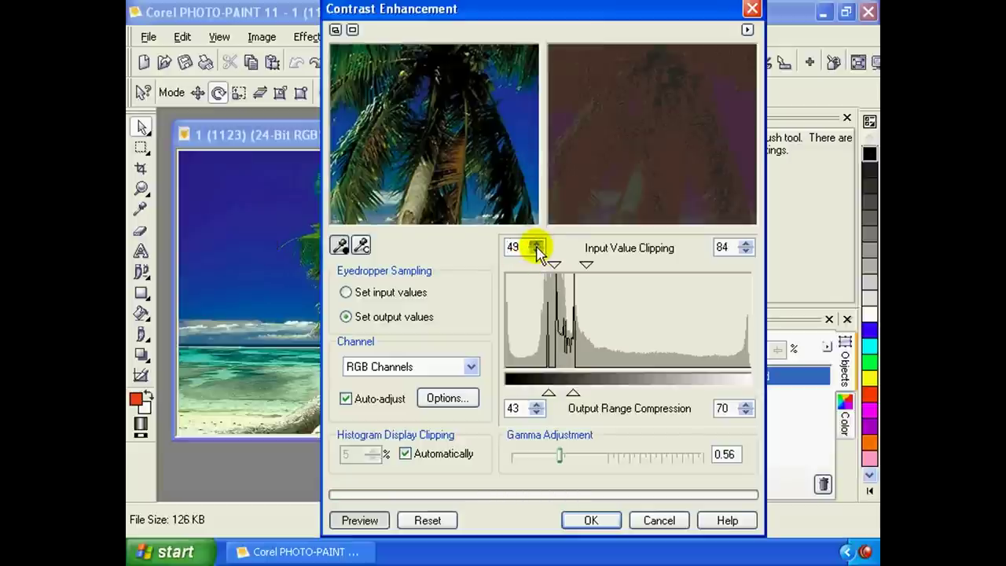
mouse_move(537, 245)
left_mouse_down()
mouse_move(543, 256)
mouse_move(539, 247)
left_mouse_up()
left_click(537, 244)
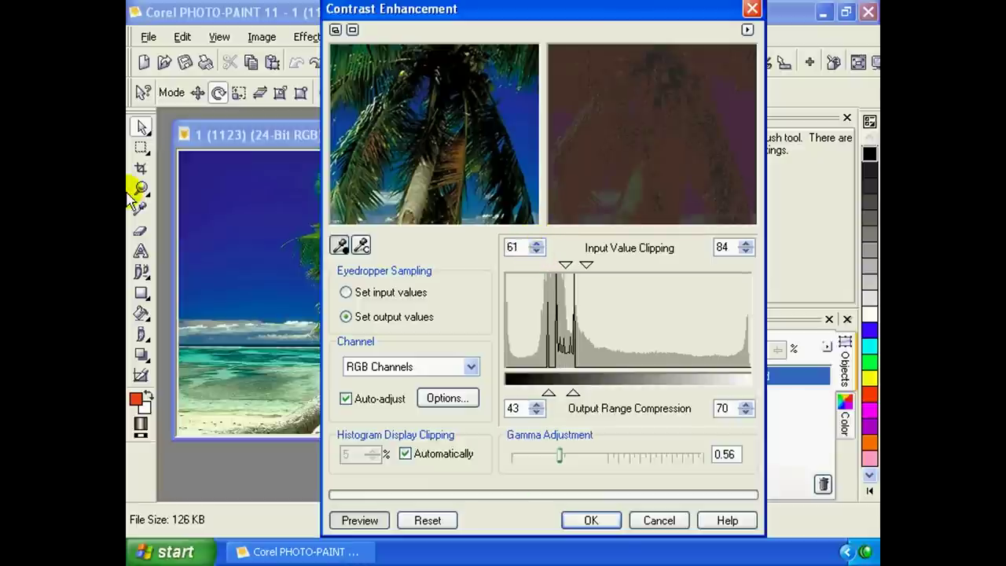
mouse_move(558, 456)
left_mouse_down()
mouse_move(532, 456)
mouse_move(658, 460)
mouse_move(537, 453)
mouse_move(543, 447)
mouse_move(589, 453)
mouse_move(543, 456)
left_mouse_up()
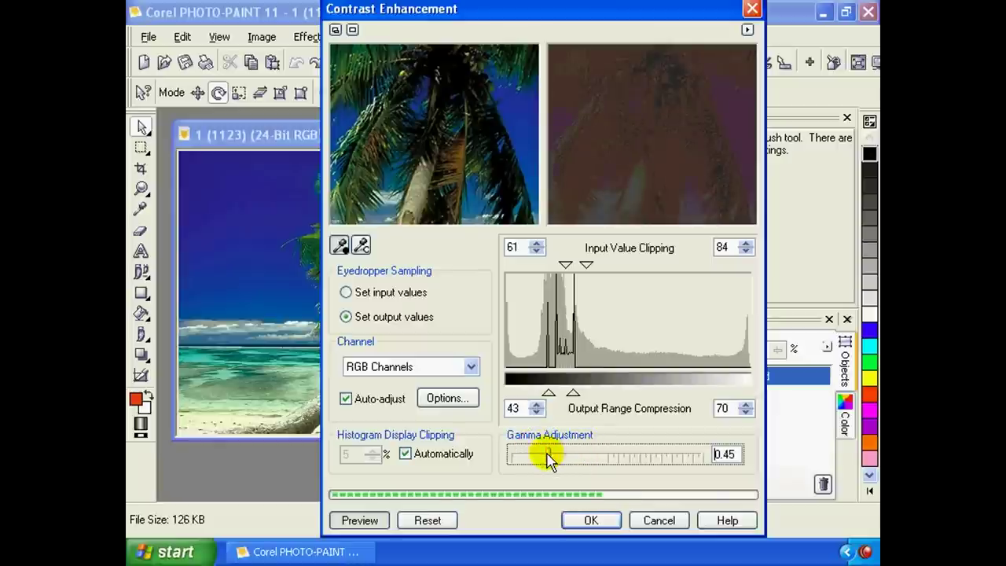
Browse the Contrast Enhancement channel list while keeping all RGB channels selected.
left_click(470, 368)
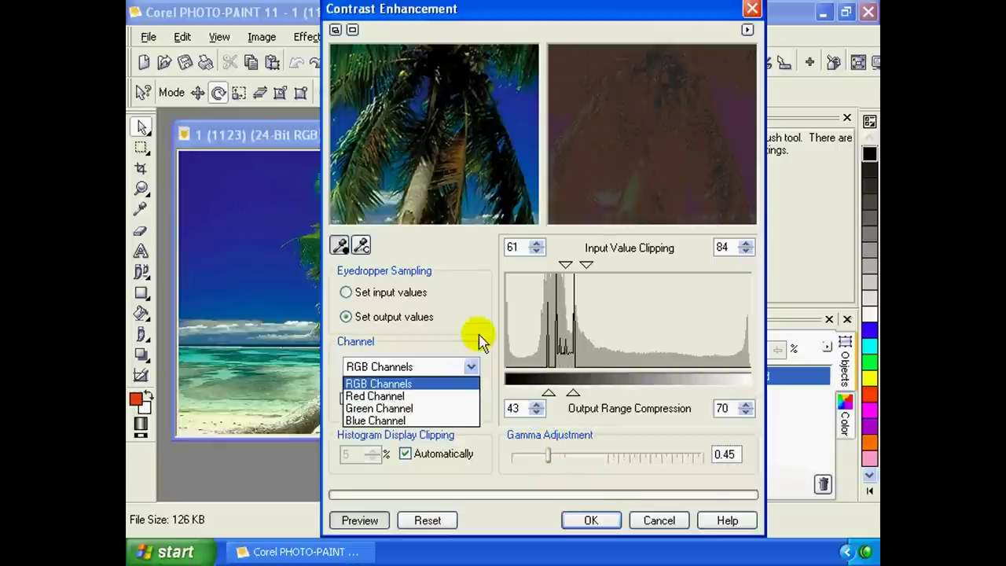
left_click(480, 341)
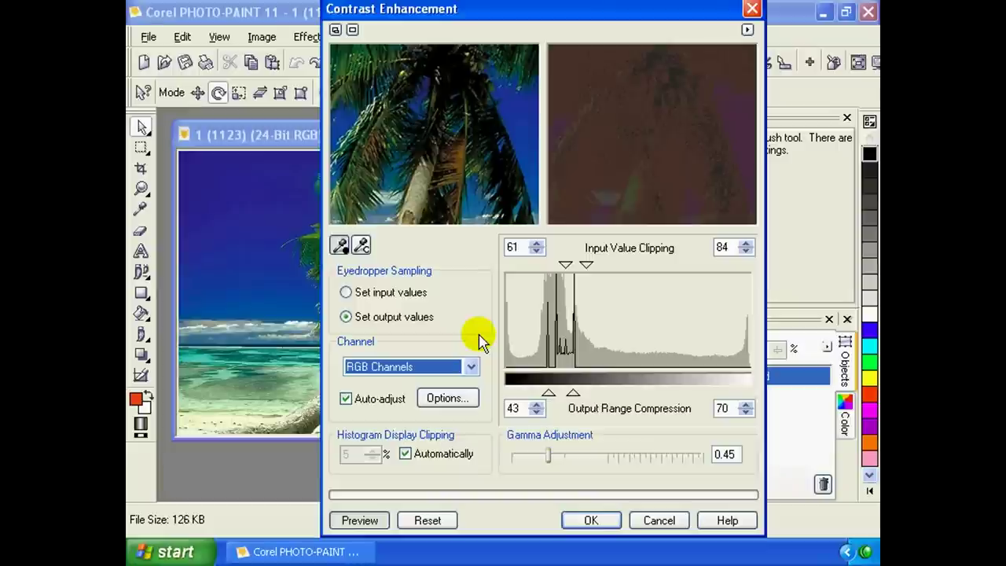
left_click(470, 366)
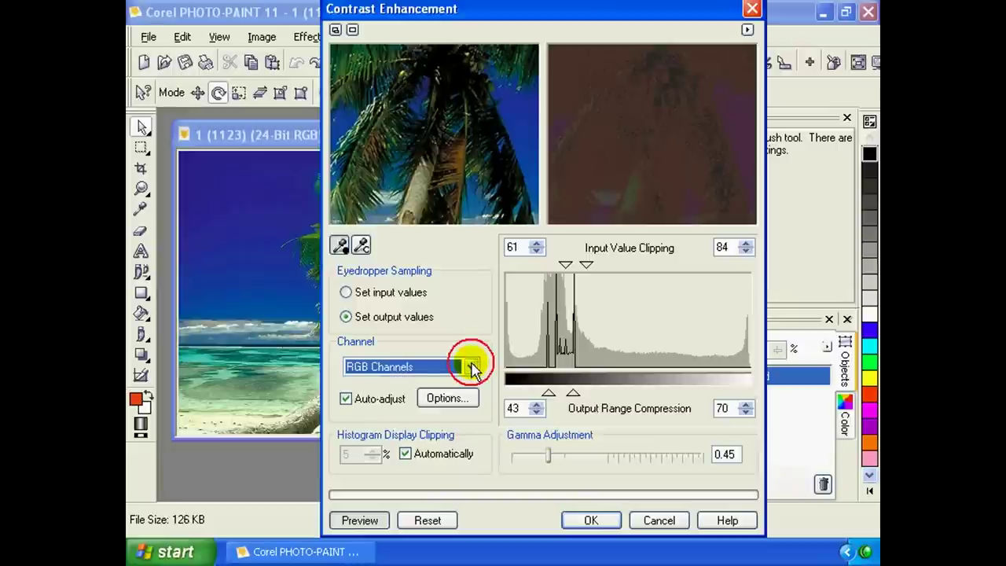
left_click(473, 367)
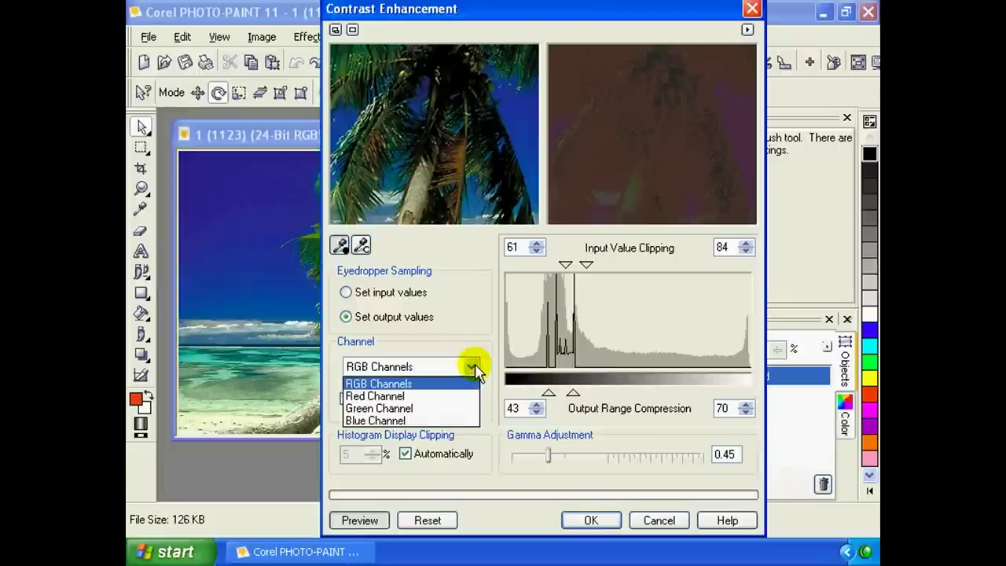
left_click(480, 330)
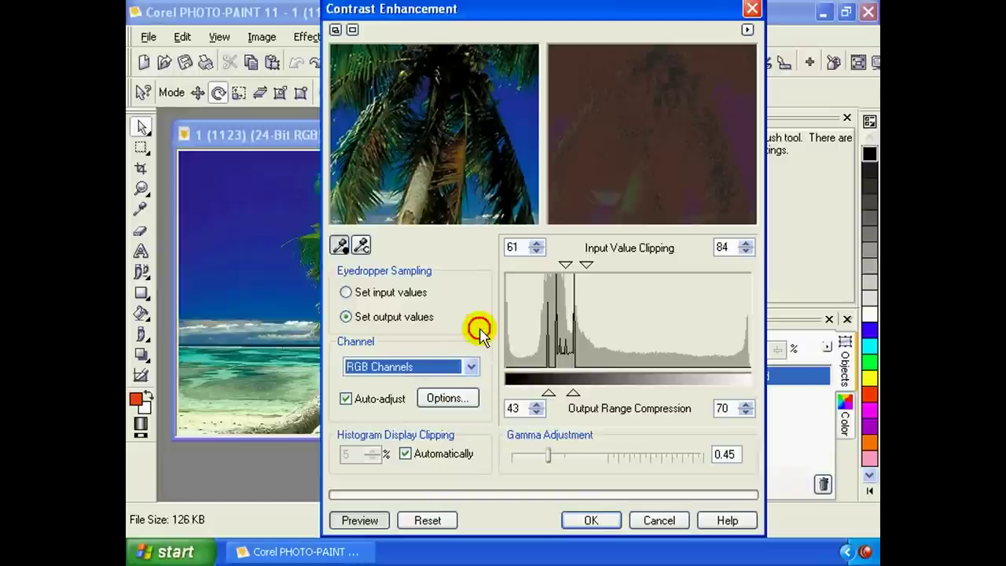
left_click_drag(477, 21, 475, 9)
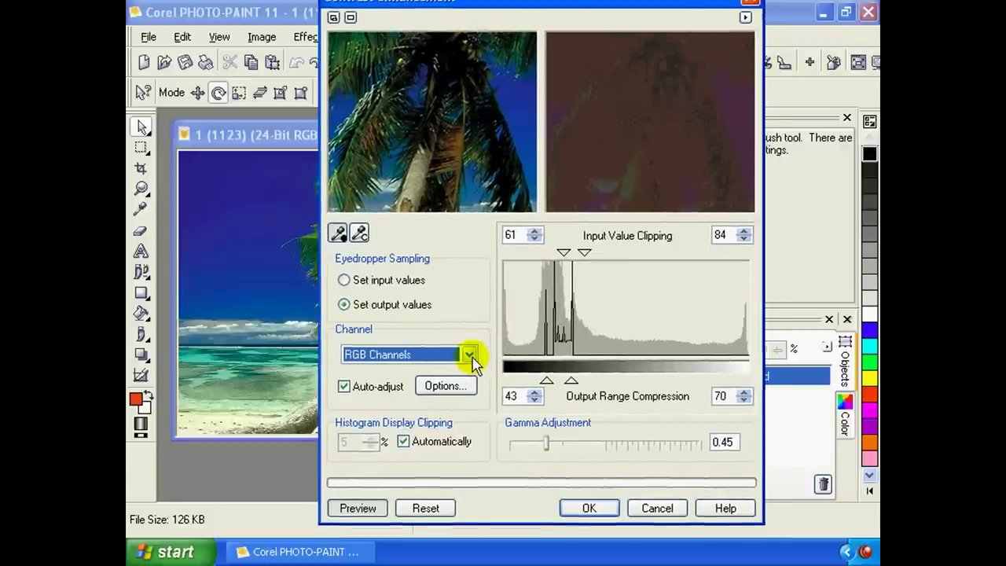
left_click(470, 354)
left_click(472, 339)
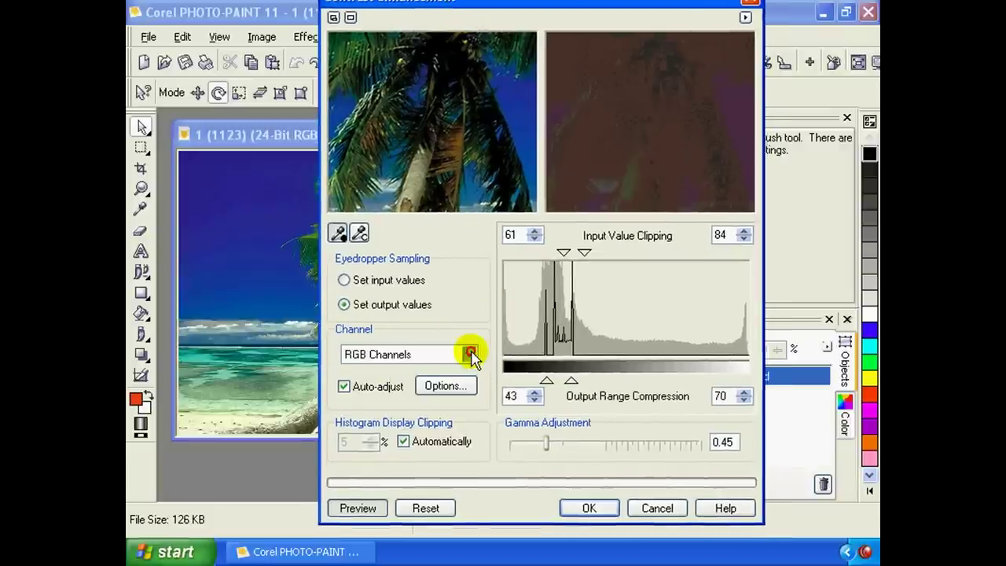
left_click(471, 354)
left_click(468, 360)
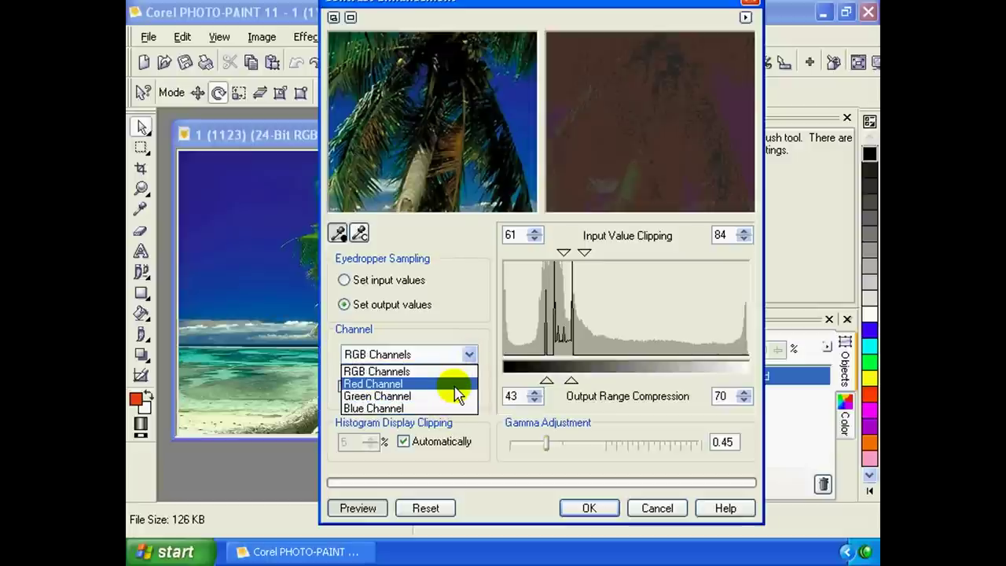
Switch to the Red Channel, raise its upper input clip to 157, and apply.
left_click(459, 384)
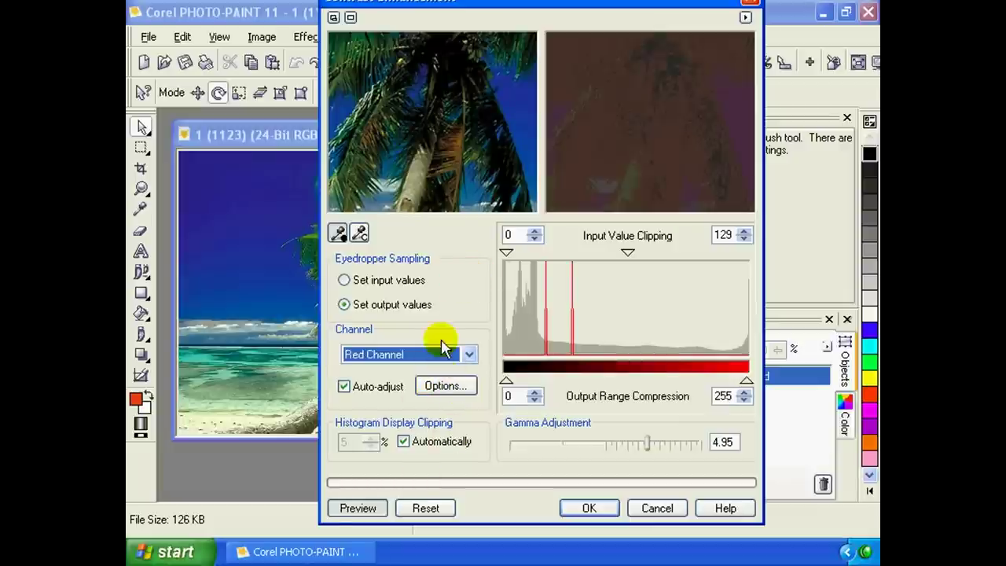
left_click(356, 508)
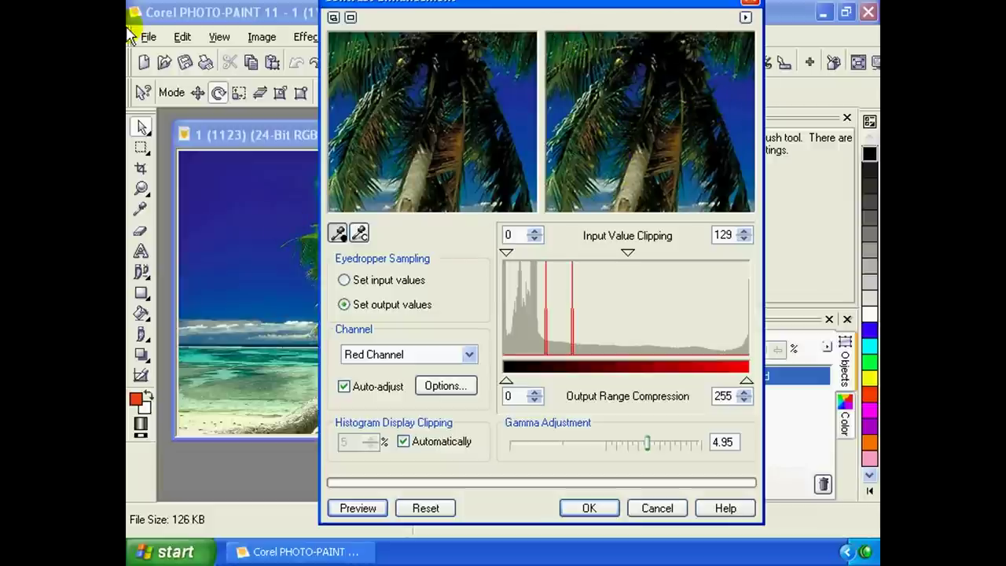
left_click(567, 158)
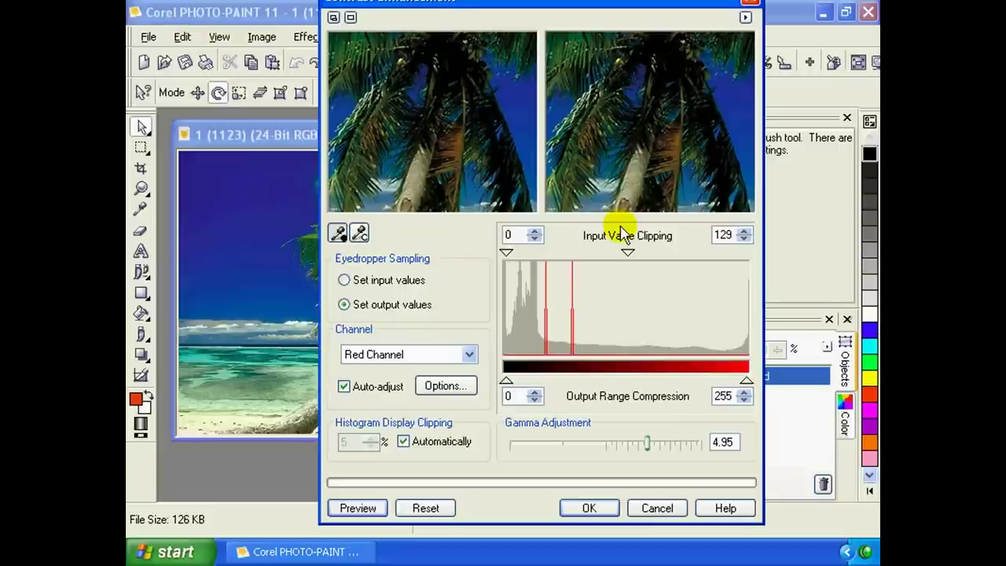
left_click_drag(627, 252, 656, 255)
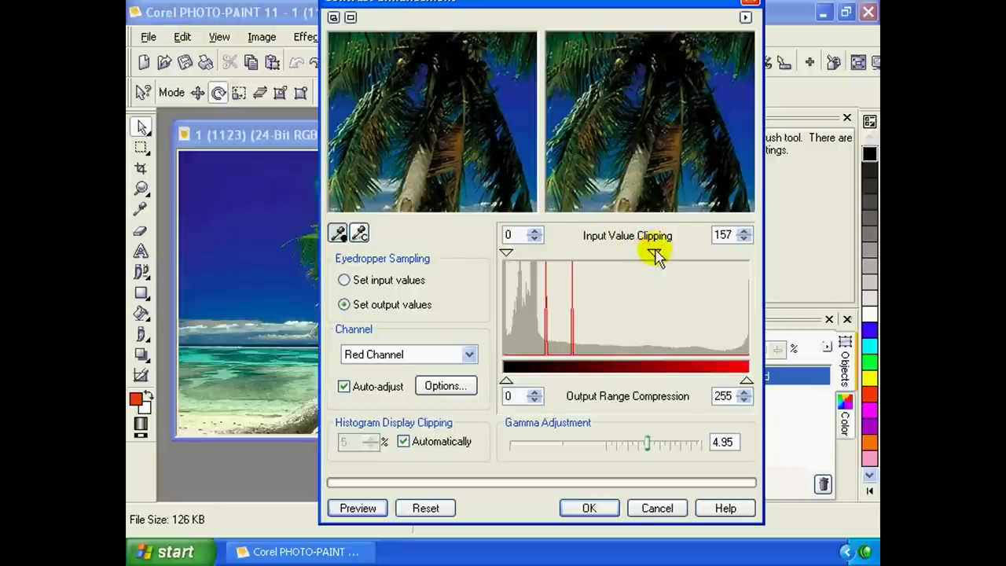
left_click_drag(614, 11, 597, 22)
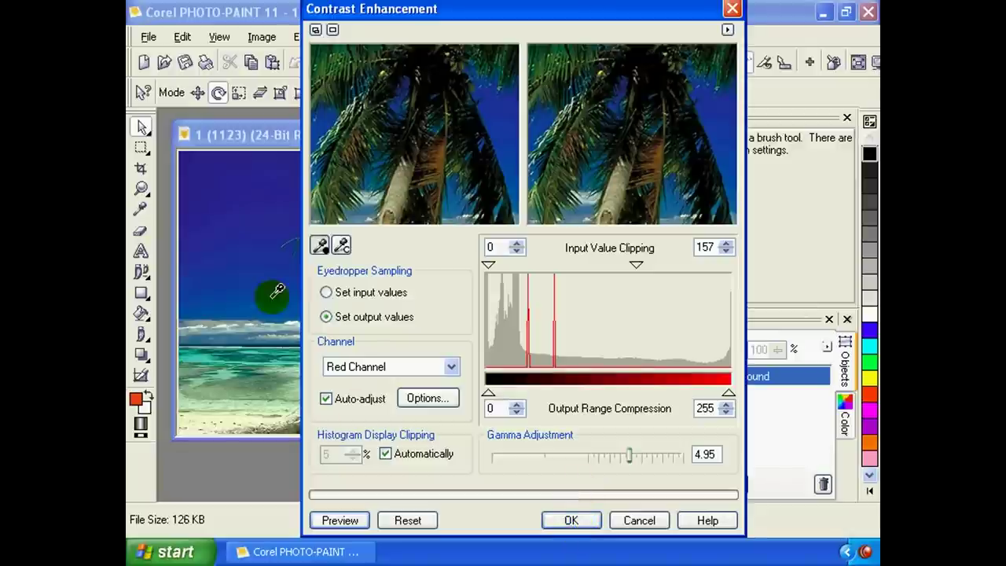
left_click(556, 510)
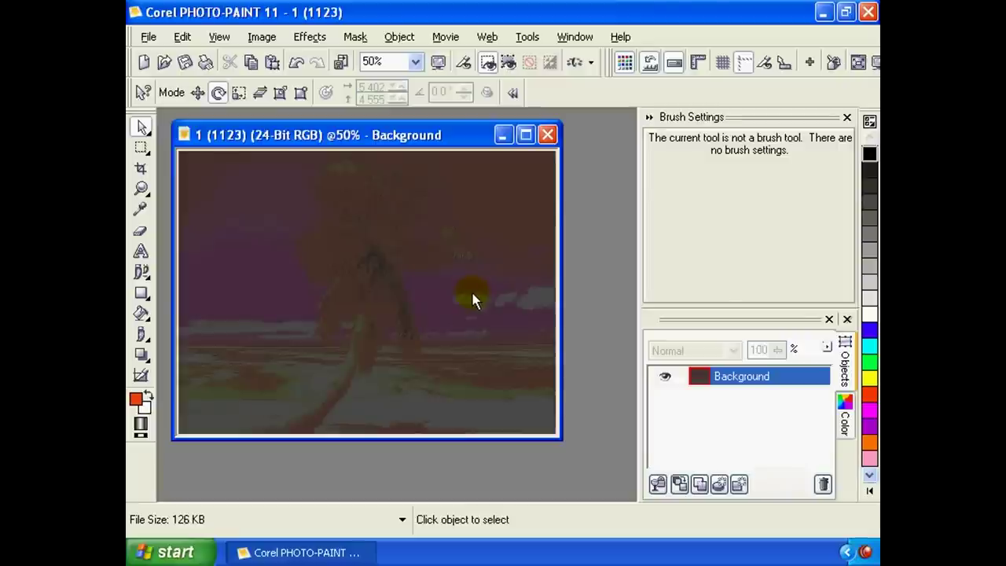
Undo the darkening contrast change and apply Auto Equalize to the beach photo.
key("ctrl+z")
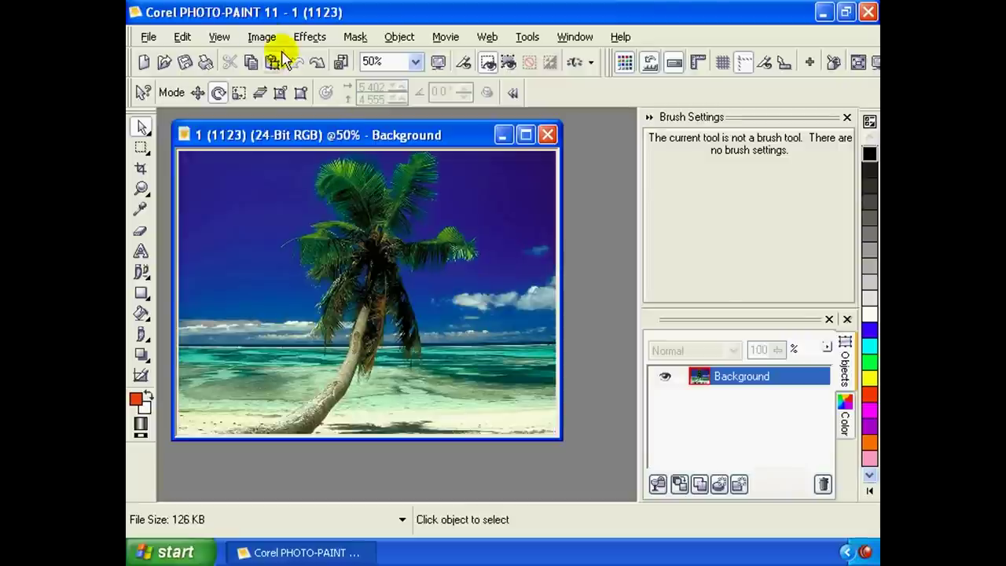
left_click(264, 37)
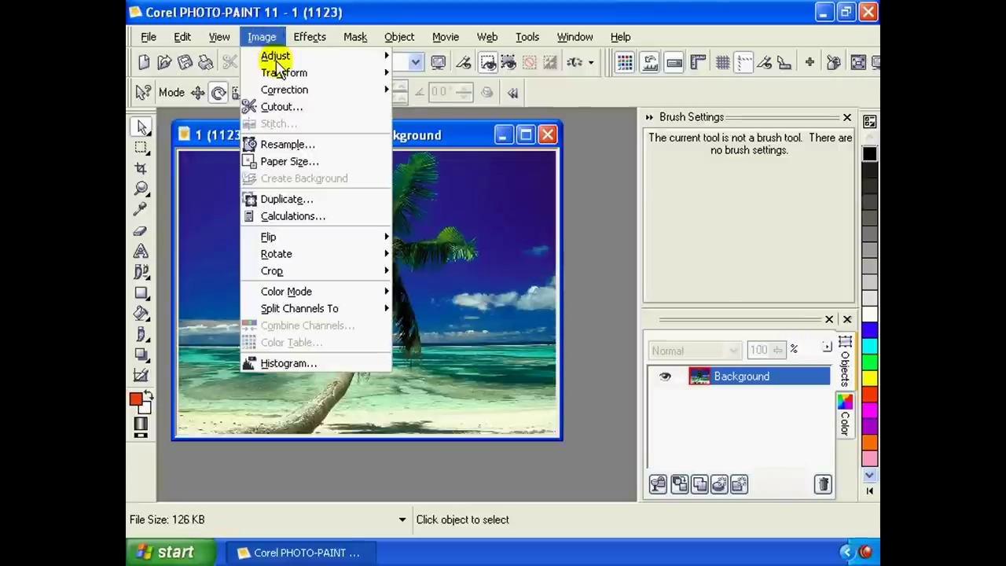
mouse_move(275, 56)
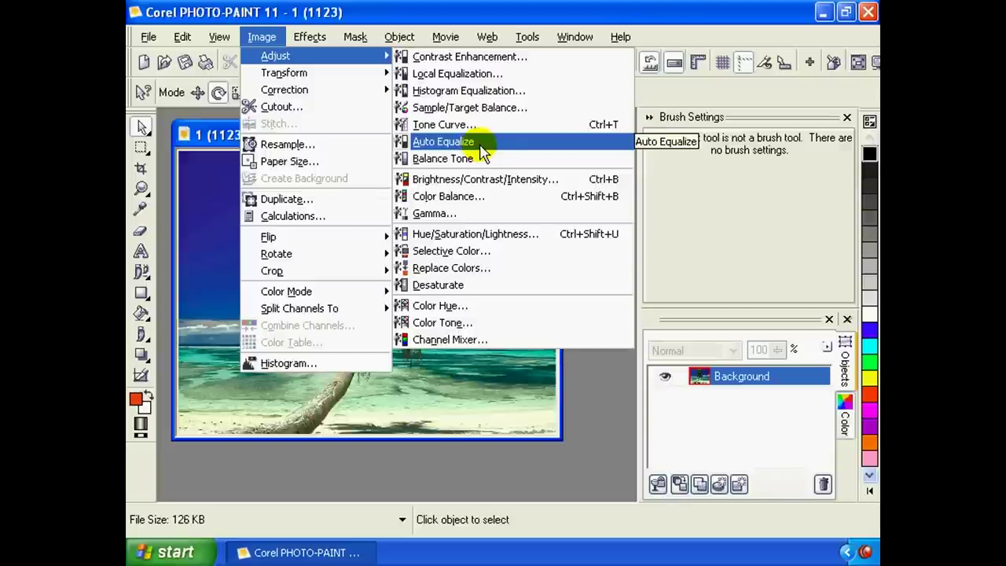
left_click(476, 143)
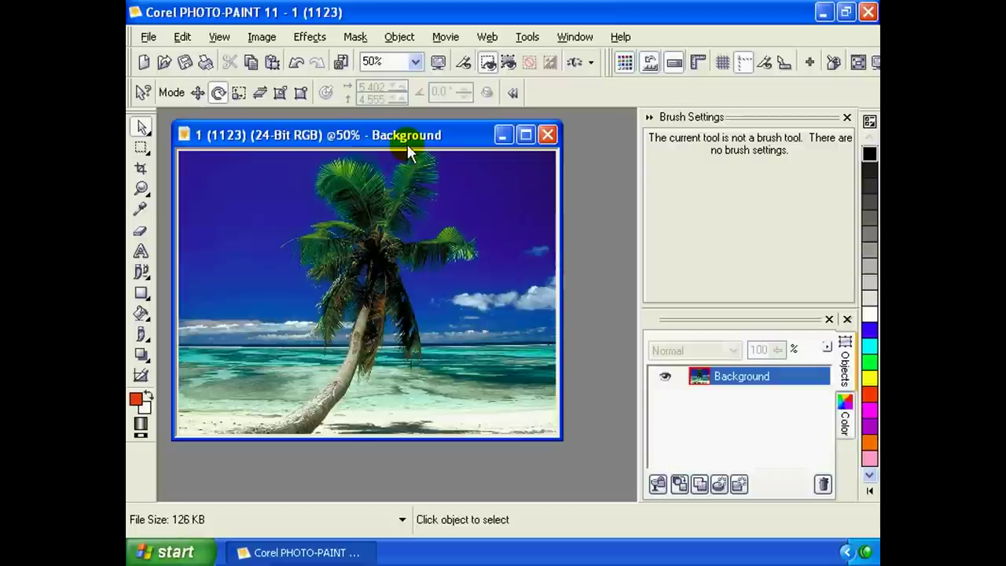
left_click(261, 36)
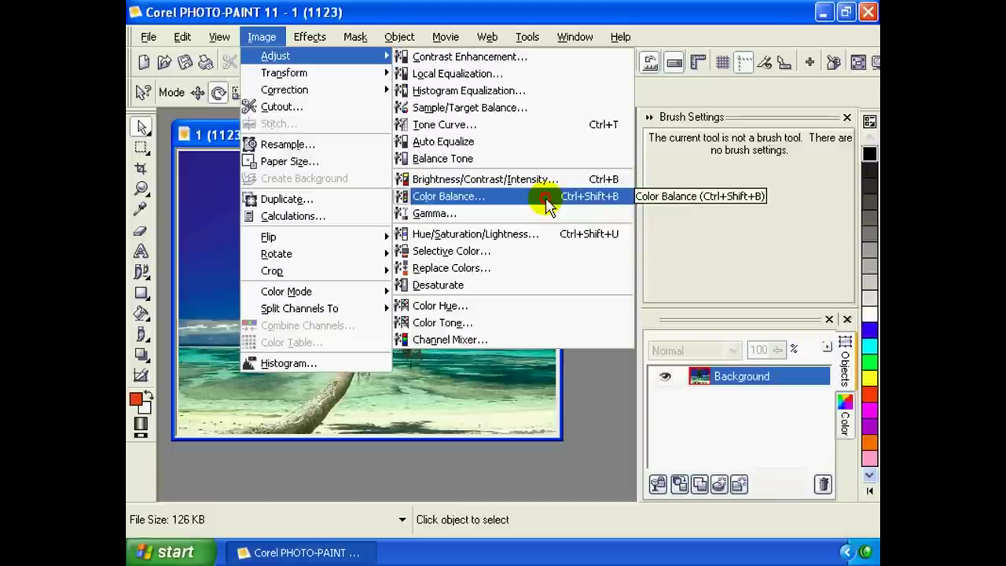
Open Color Balance for shadows and make rough Cyan–Red and Yellow–Blue adjustments, previewing them.
left_click(548, 201)
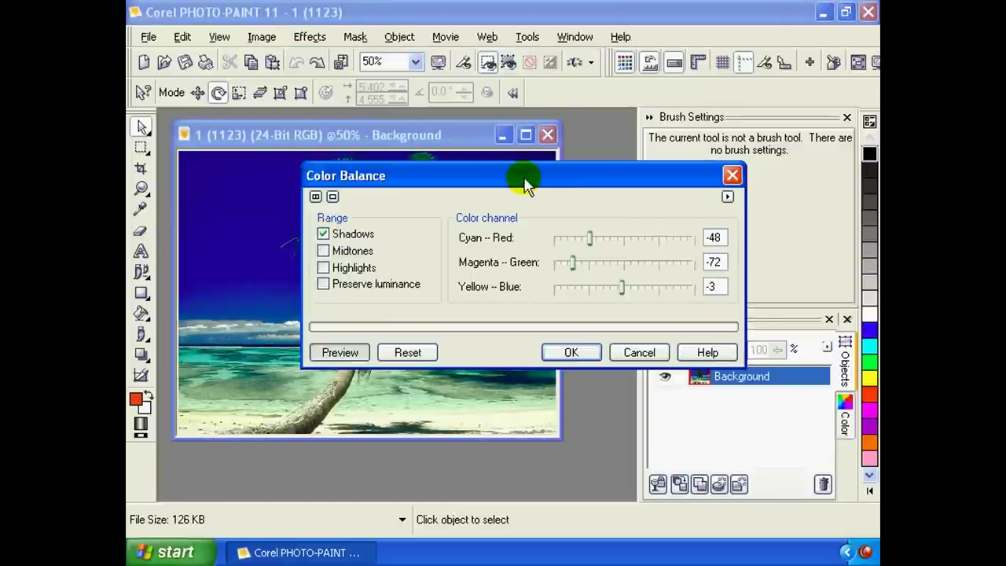
mouse_move(521, 184)
left_mouse_down()
mouse_move(552, 180)
mouse_move(525, 165)
mouse_move(532, 139)
mouse_move(551, 130)
left_mouse_up()
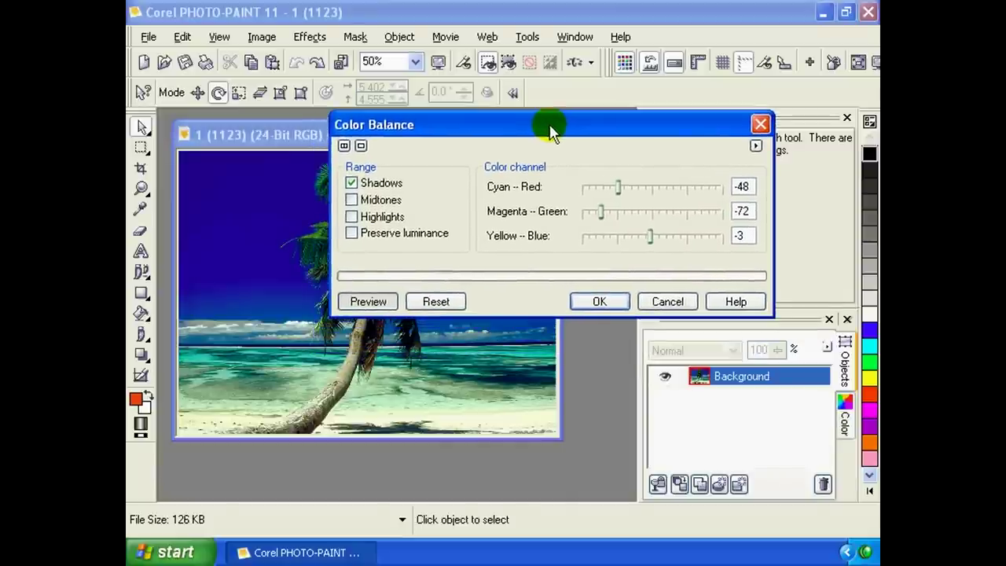
left_click(617, 189)
left_click_drag(617, 189, 607, 190)
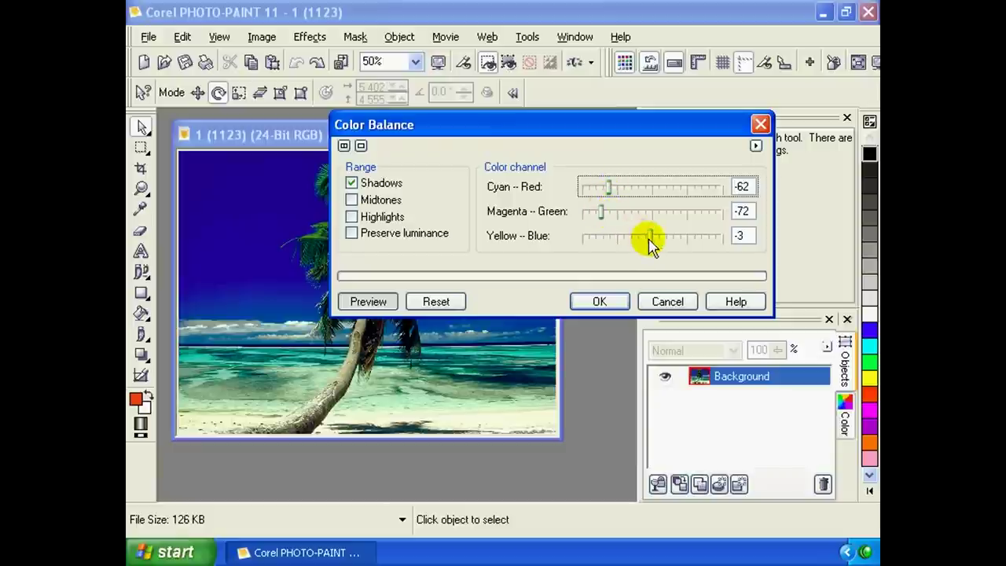
left_click_drag(649, 240, 635, 239)
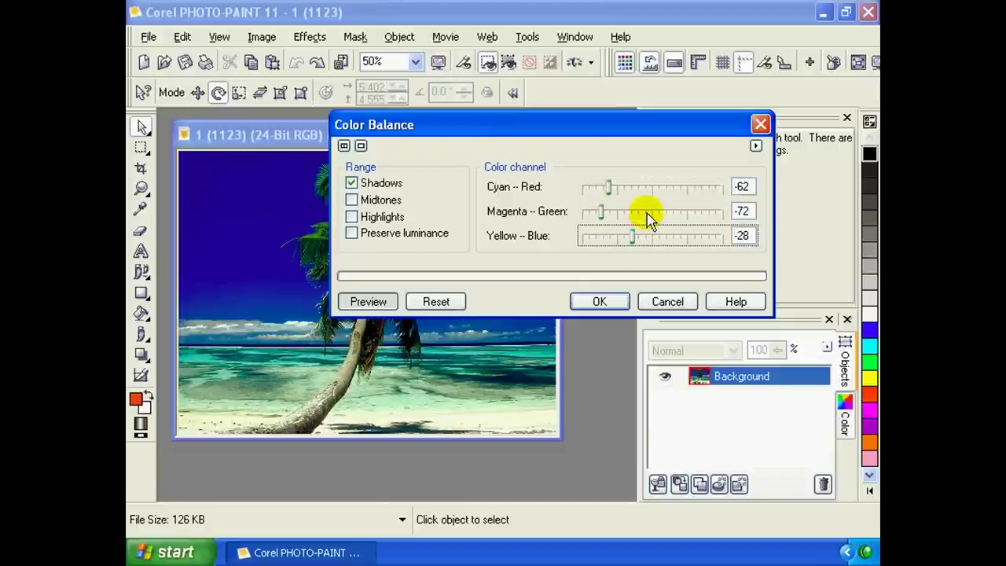
mouse_move(612, 128)
left_mouse_down()
mouse_move(625, 131)
mouse_move(620, 108)
left_mouse_up()
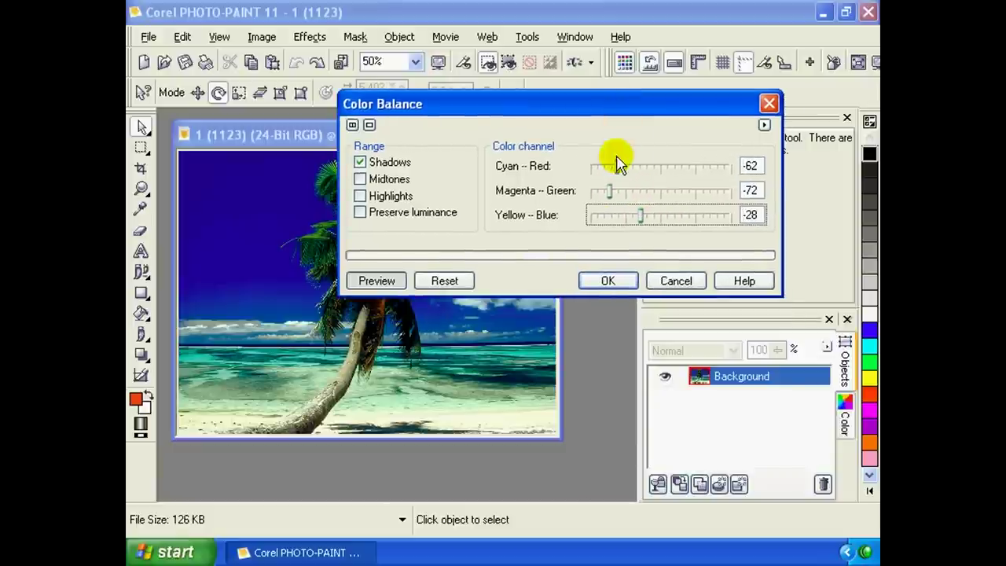
left_click_drag(617, 166, 625, 173)
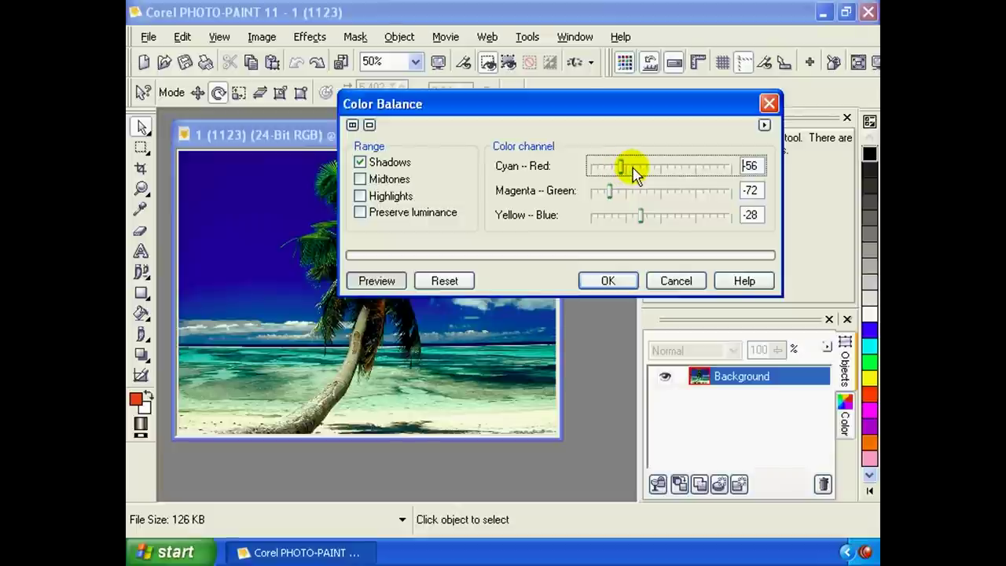
left_click(366, 280)
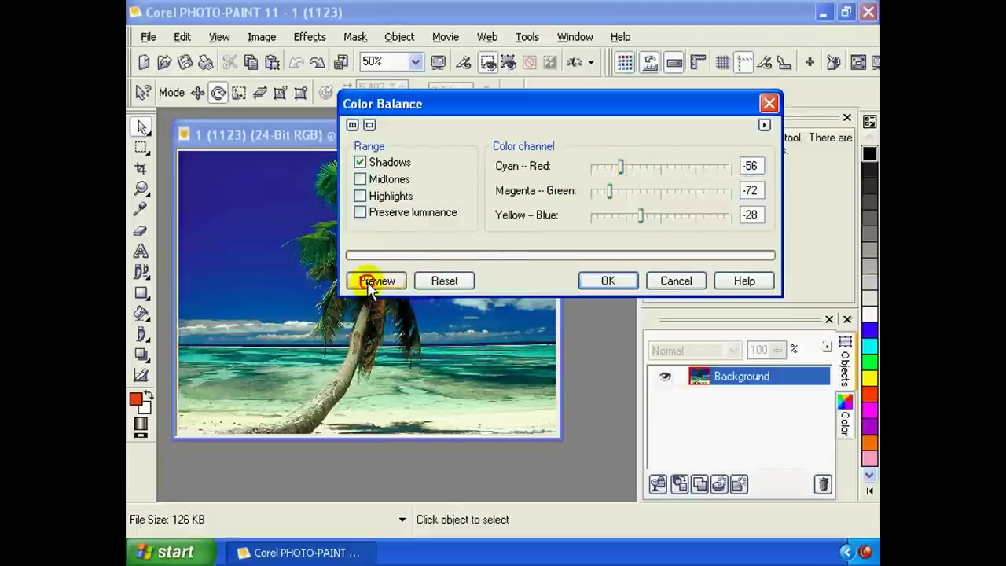
left_click_drag(460, 105, 535, 85)
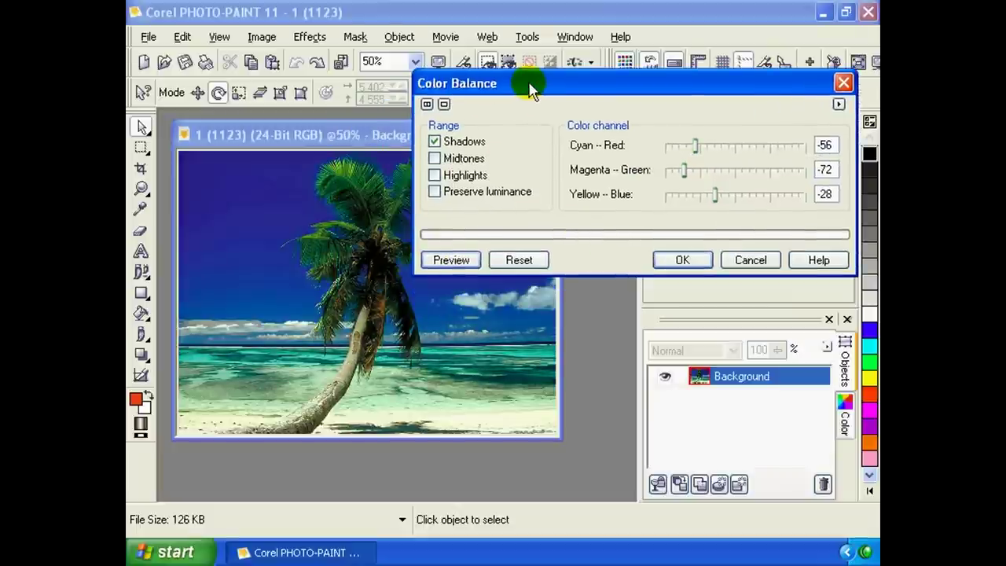
left_click(464, 261)
Fine-tune the Magenta–Green, Cyan–Red and Yellow–Blue sliders and re-check the preview.
left_click(701, 171)
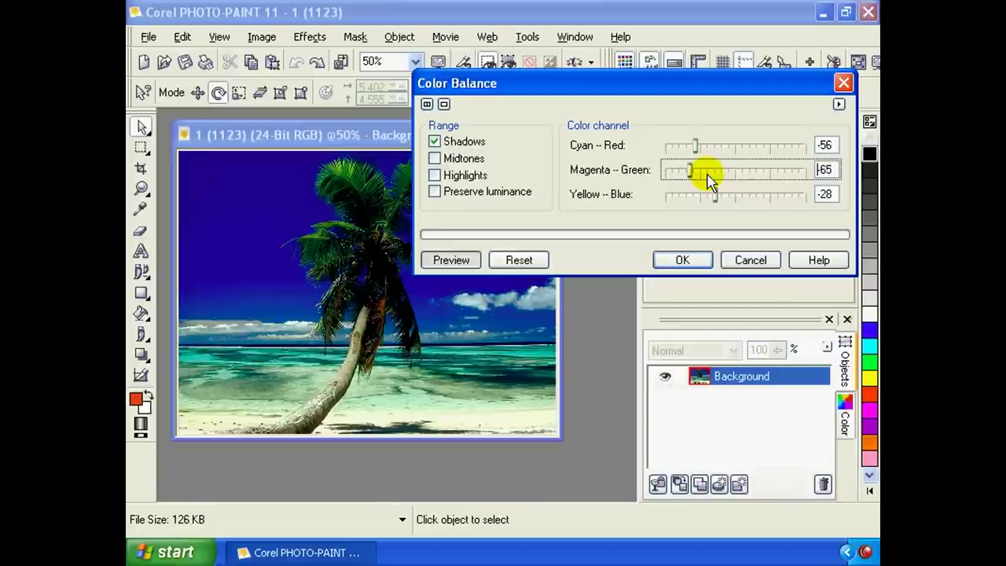
left_click(705, 174)
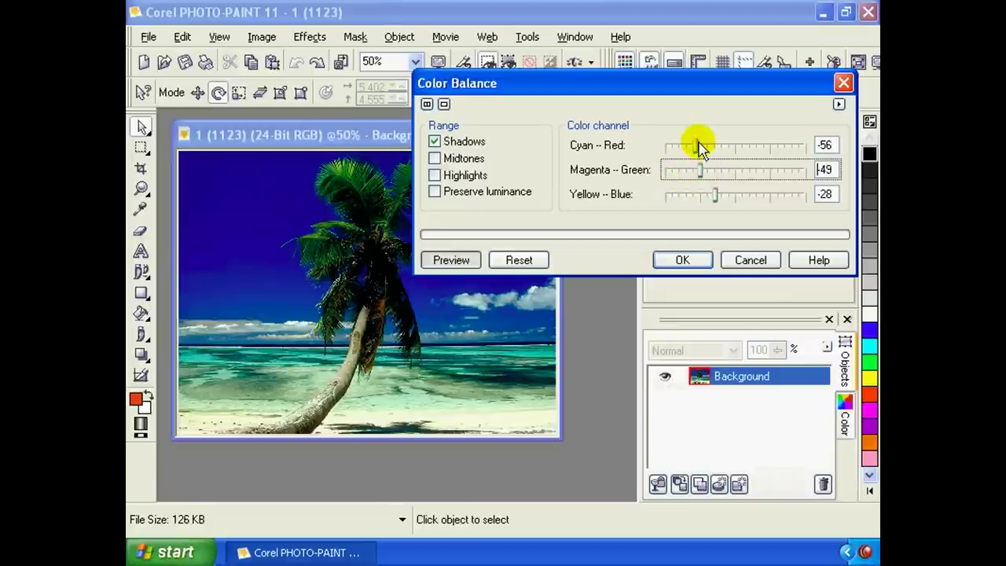
left_click_drag(694, 147, 724, 154)
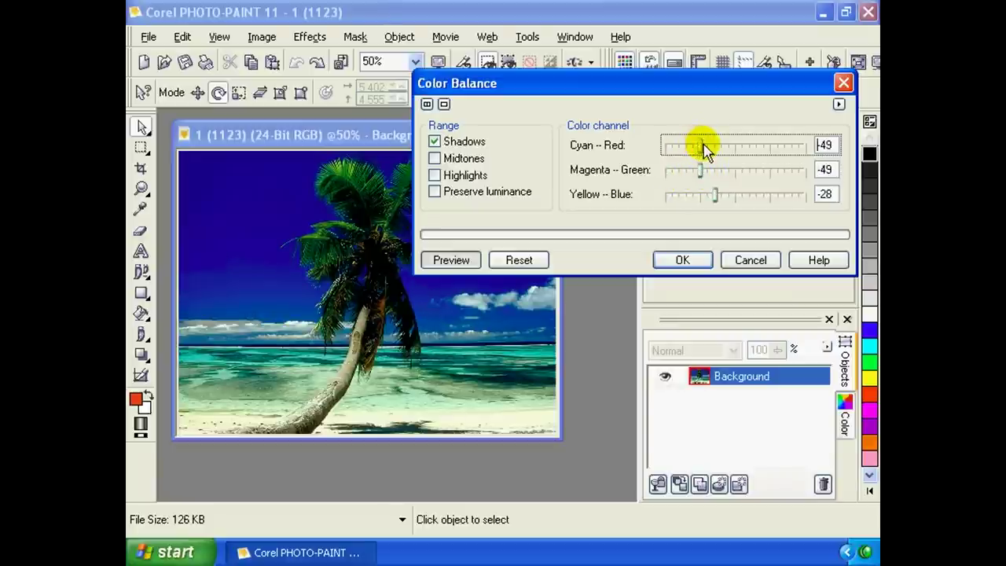
left_click(722, 146)
left_click(701, 170)
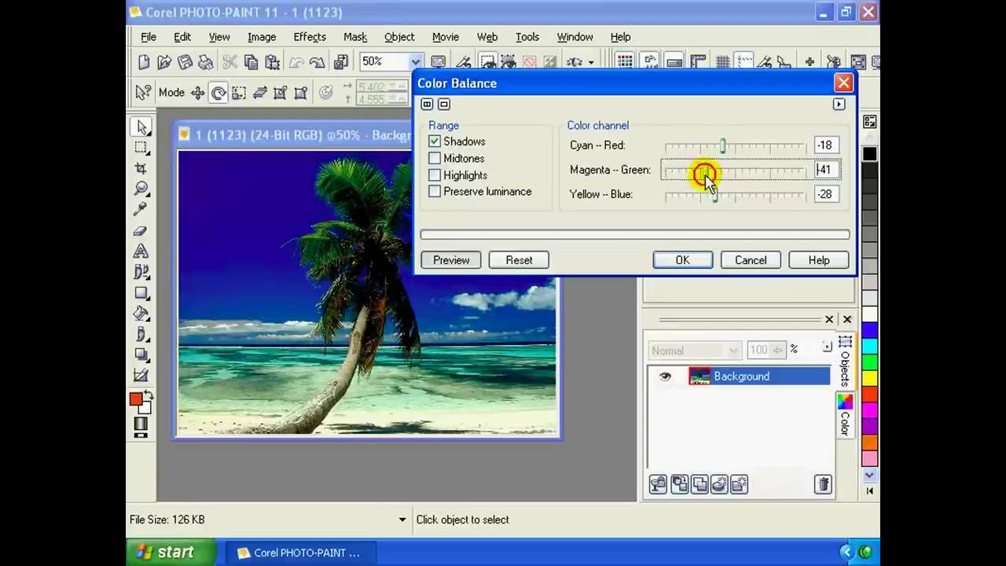
left_click_drag(714, 194, 733, 194)
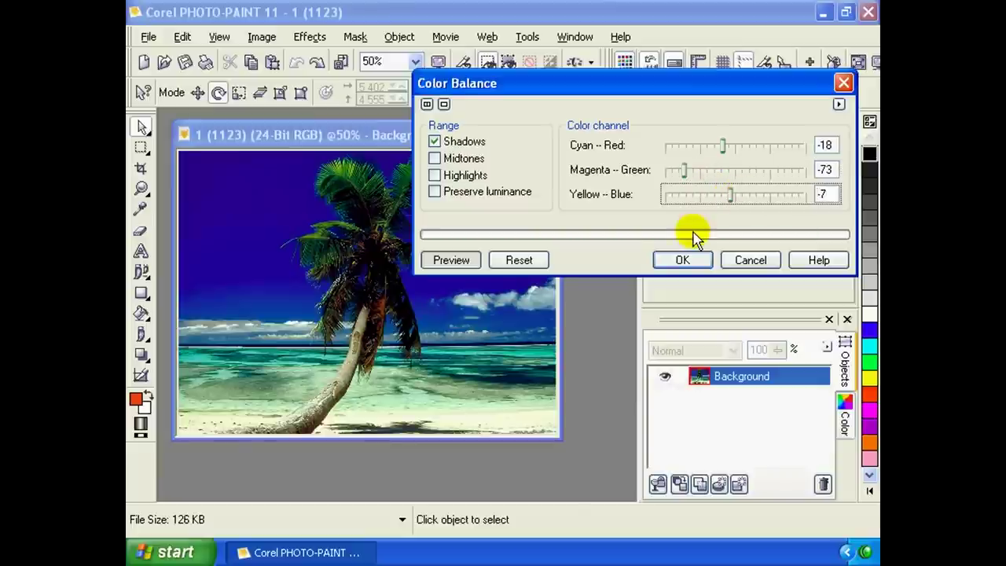
left_click(409, 263)
left_click(451, 260)
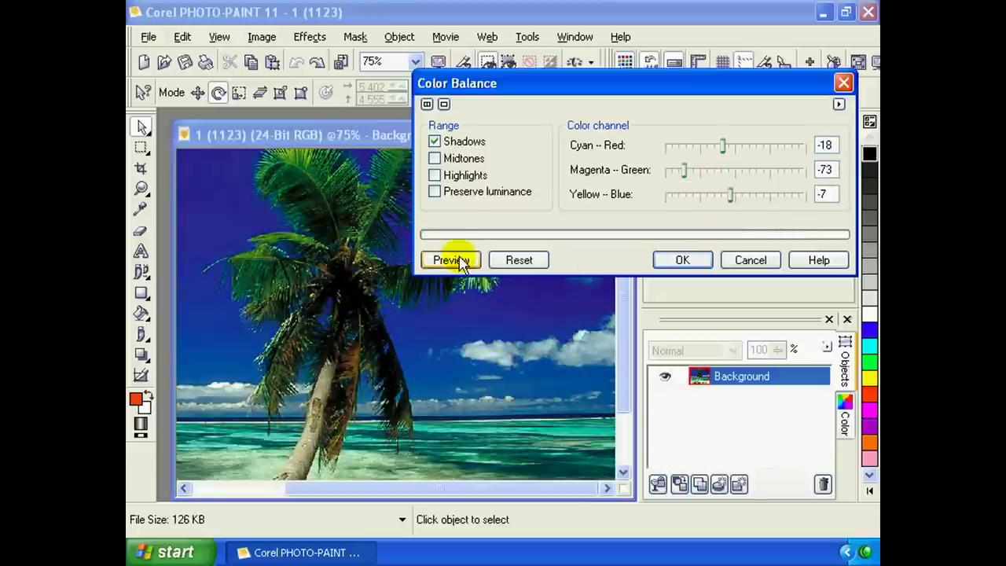
left_click(451, 261)
left_click(451, 260)
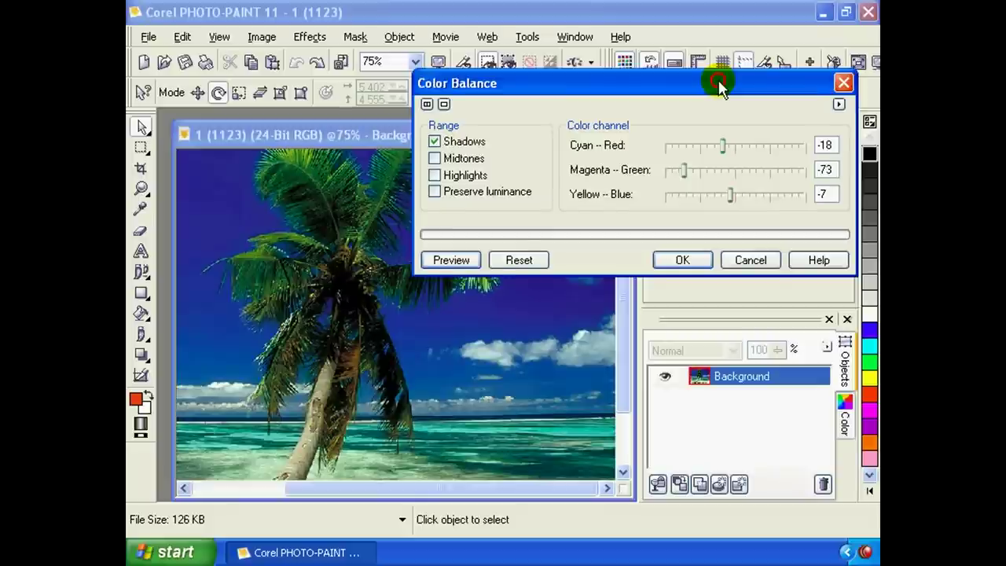
Settle on Cyan–Red -9, Magenta–Green -56, Yellow–Blue 9 and apply the balance.
left_click_drag(718, 83, 695, 81)
mouse_move(704, 193)
left_mouse_down()
mouse_move(718, 193)
mouse_move(670, 168)
mouse_move(706, 144)
left_mouse_up()
left_click(433, 259)
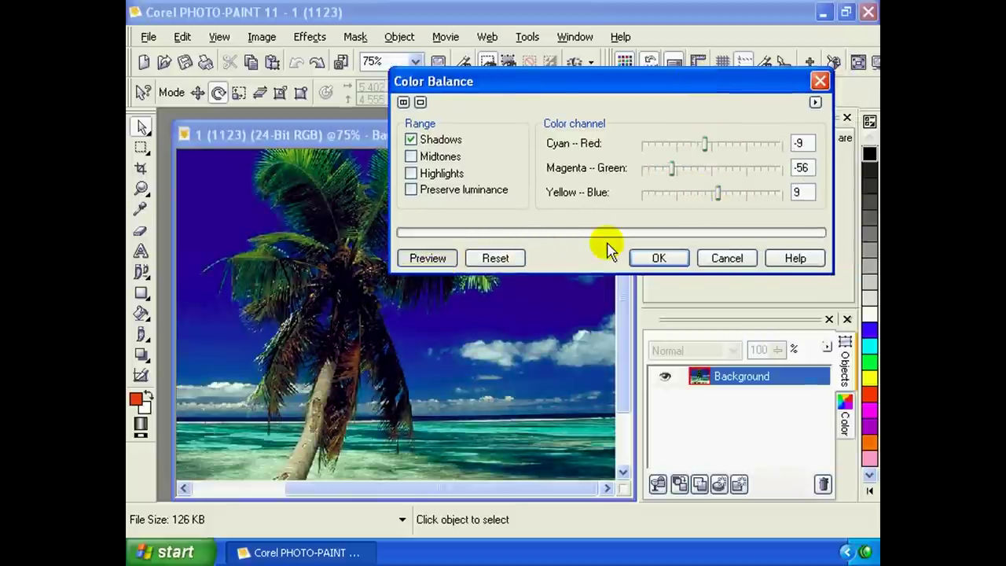
left_click(659, 259)
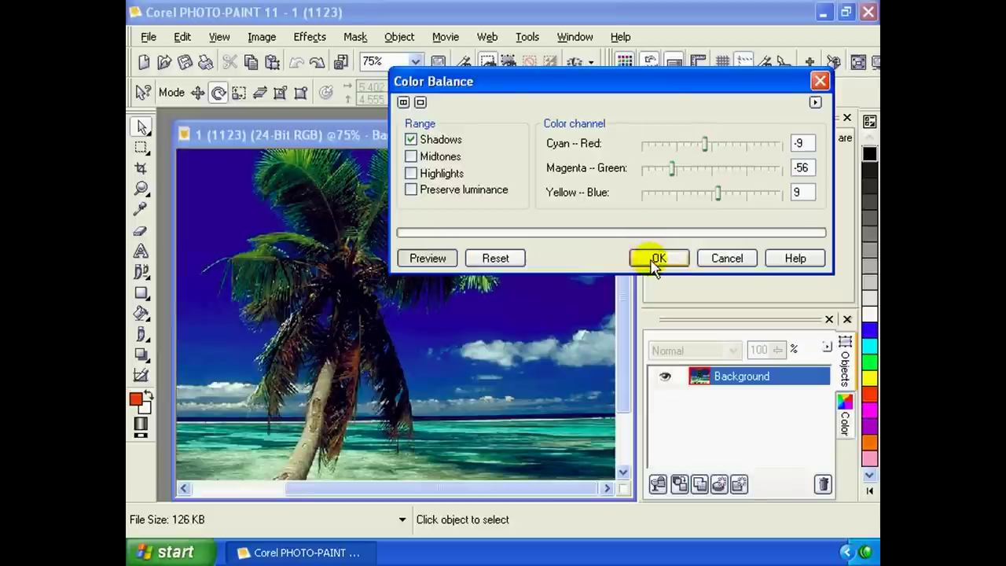
left_click(649, 253)
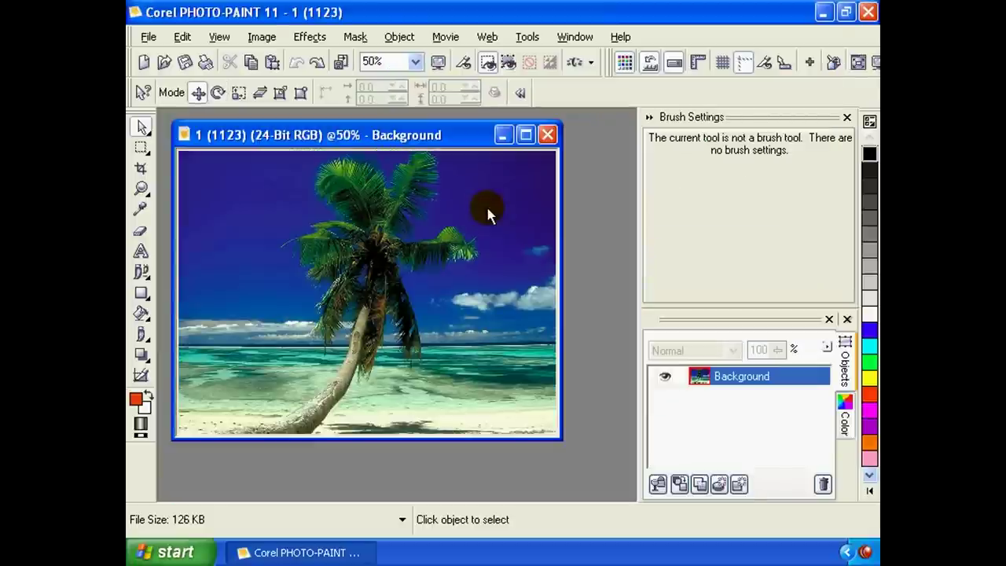
Reposition the image window, glance at the Effects menu, and bring up the File menu.
mouse_move(367, 141)
left_mouse_down()
mouse_move(401, 147)
mouse_move(379, 137)
left_mouse_up()
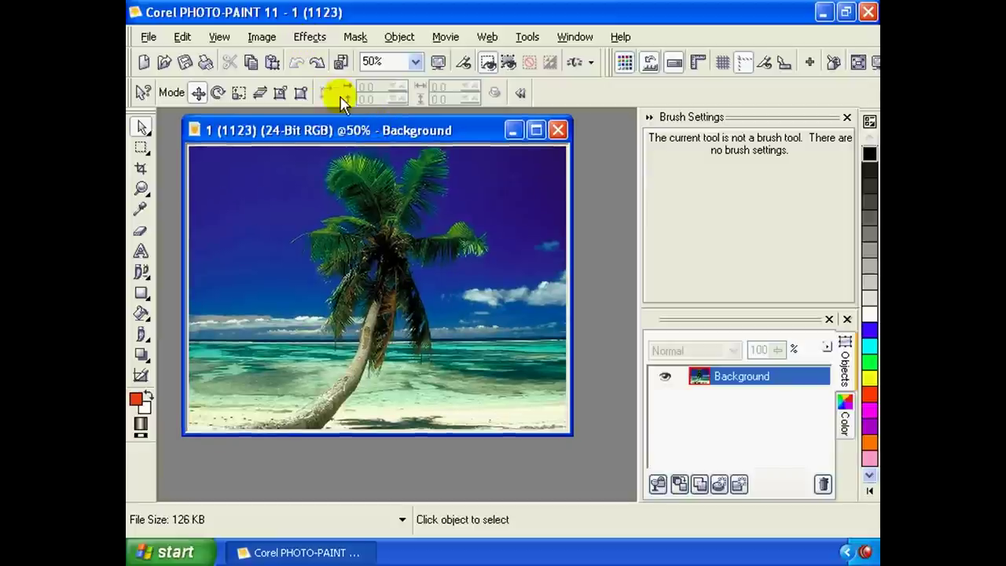
left_click(313, 39)
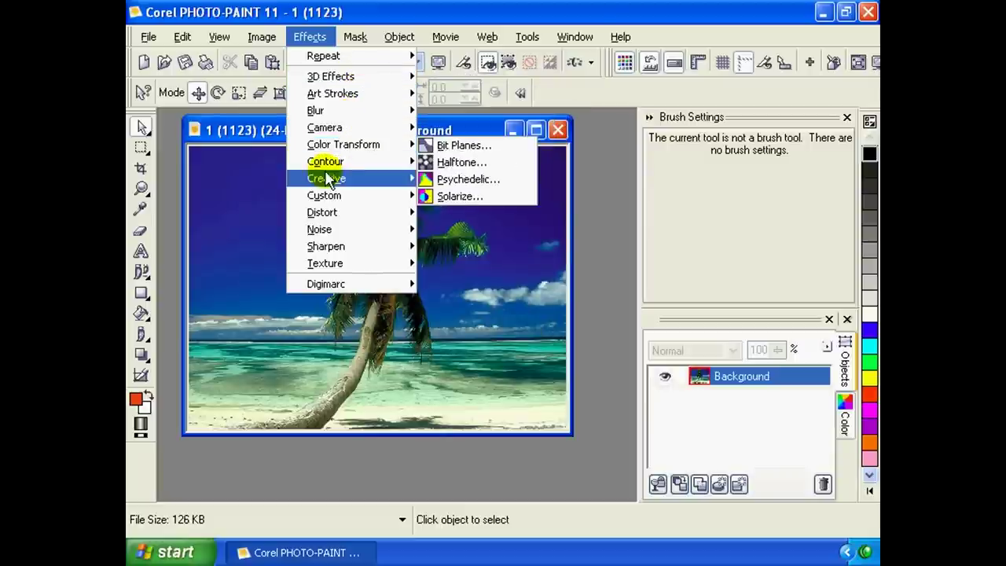
mouse_move(331, 77)
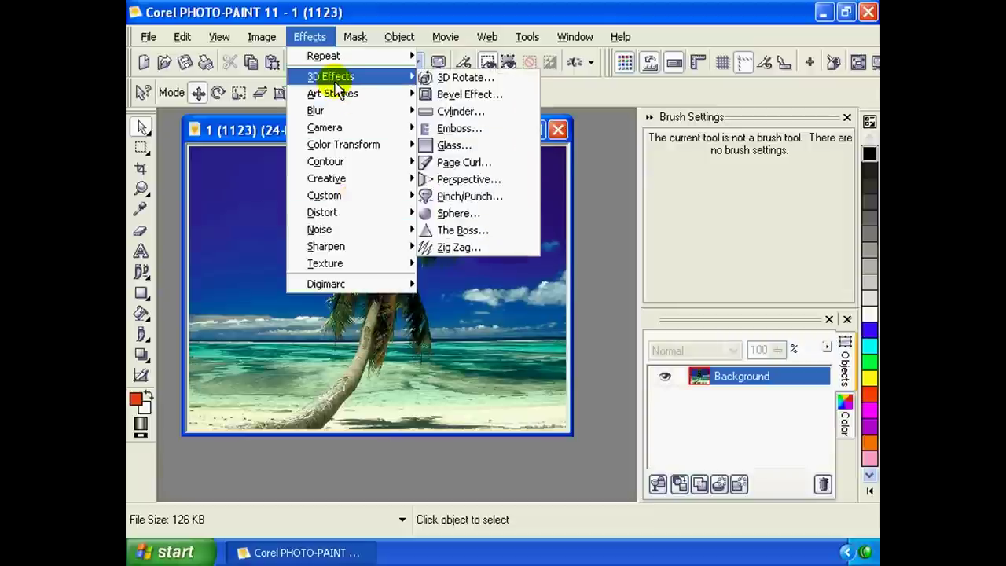
left_click(251, 134)
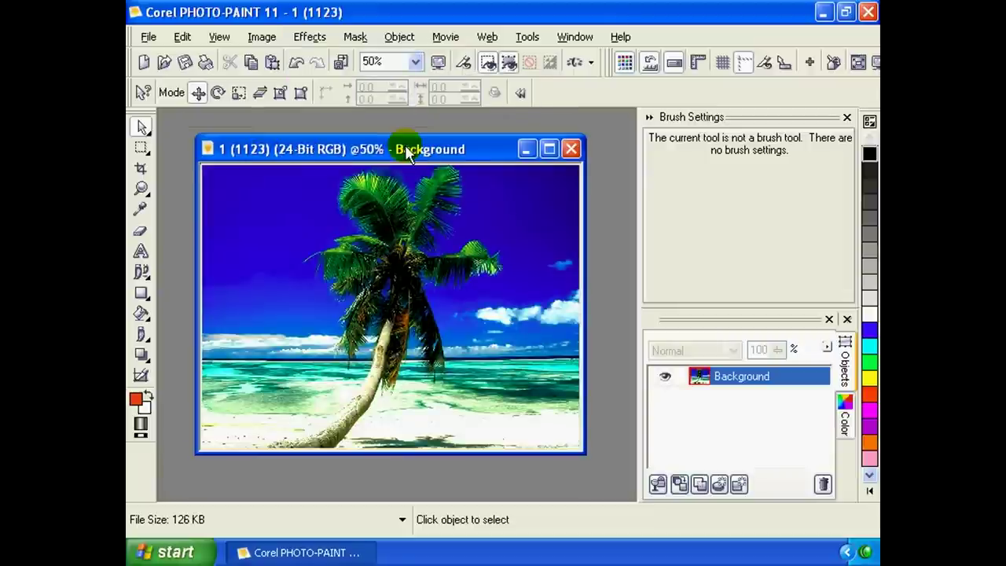
left_click_drag(413, 154, 395, 147)
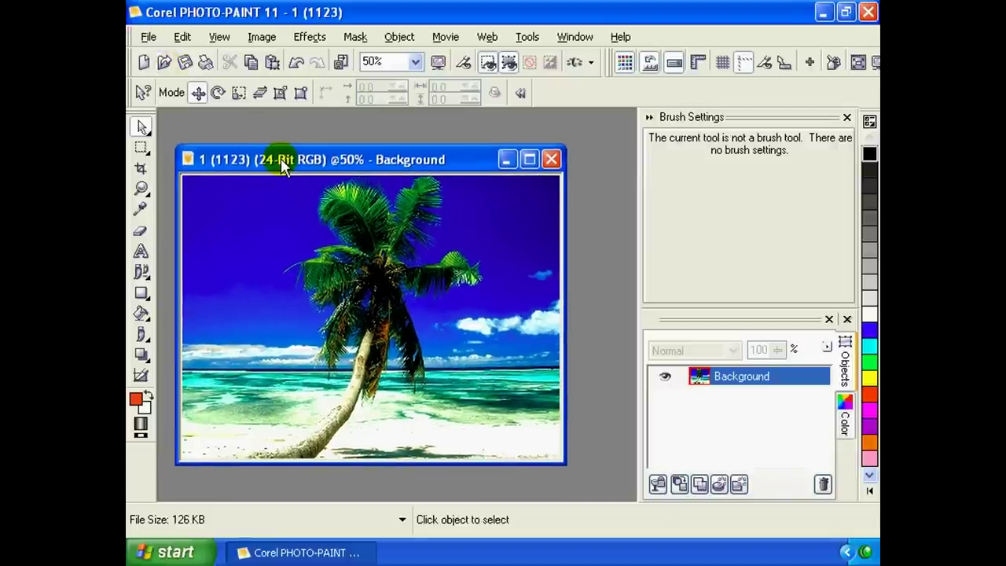
left_click_drag(281, 159, 281, 142)
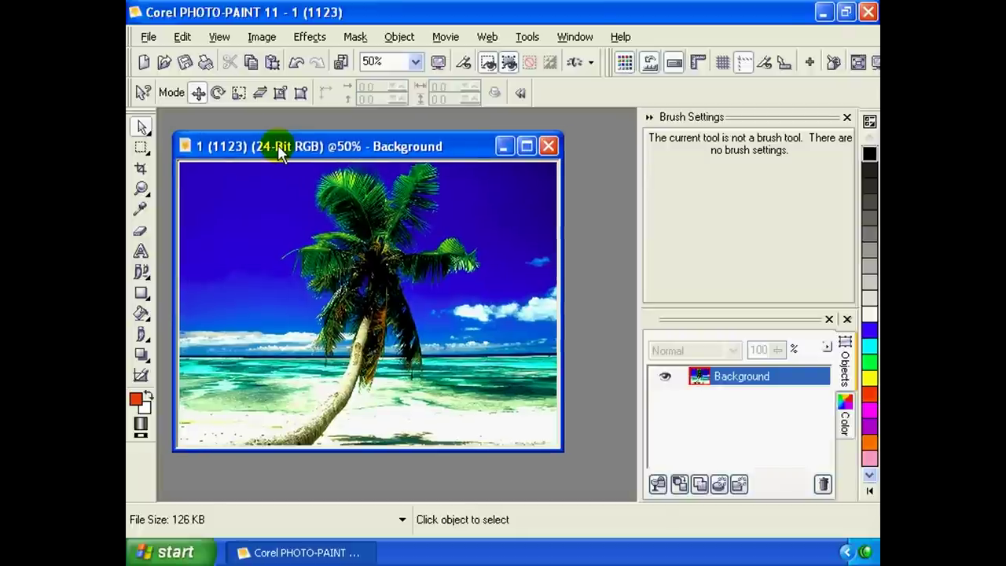
mouse_move(280, 145)
left_mouse_down()
mouse_move(297, 150)
mouse_move(272, 145)
left_mouse_up()
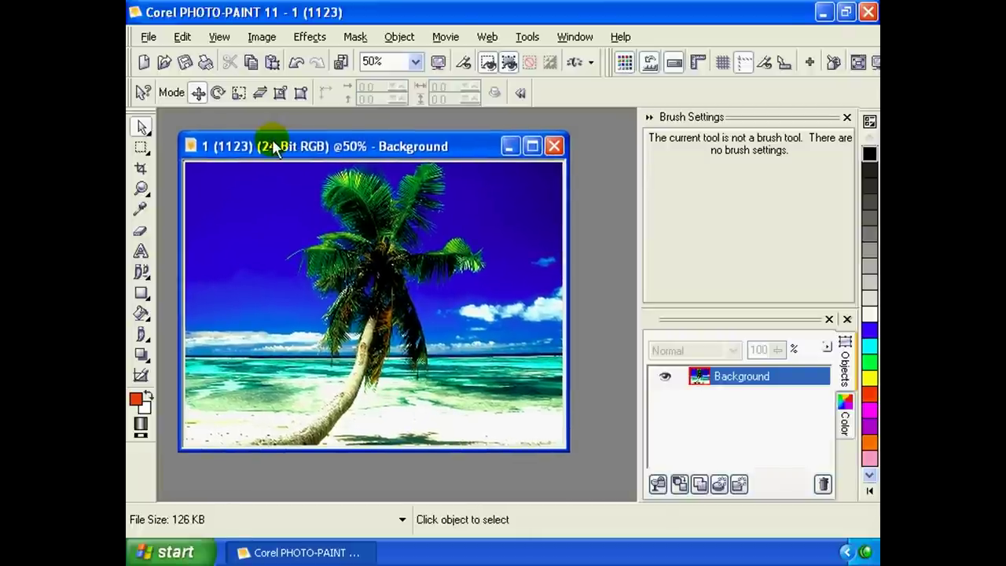
left_click(148, 37)
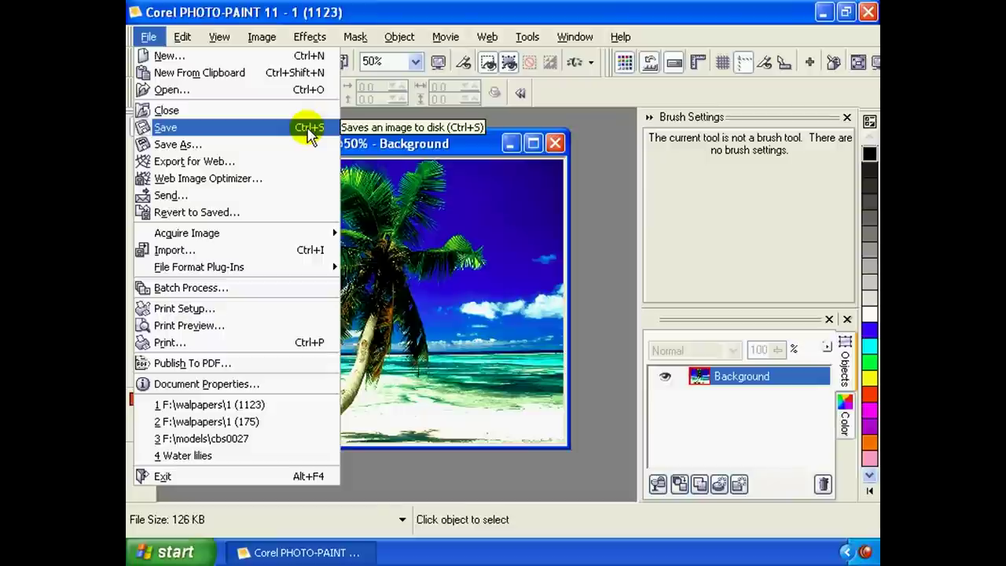
Save the photo as a JPEG with compression 2 and smoothing 70, checking the preview.
left_click(186, 130)
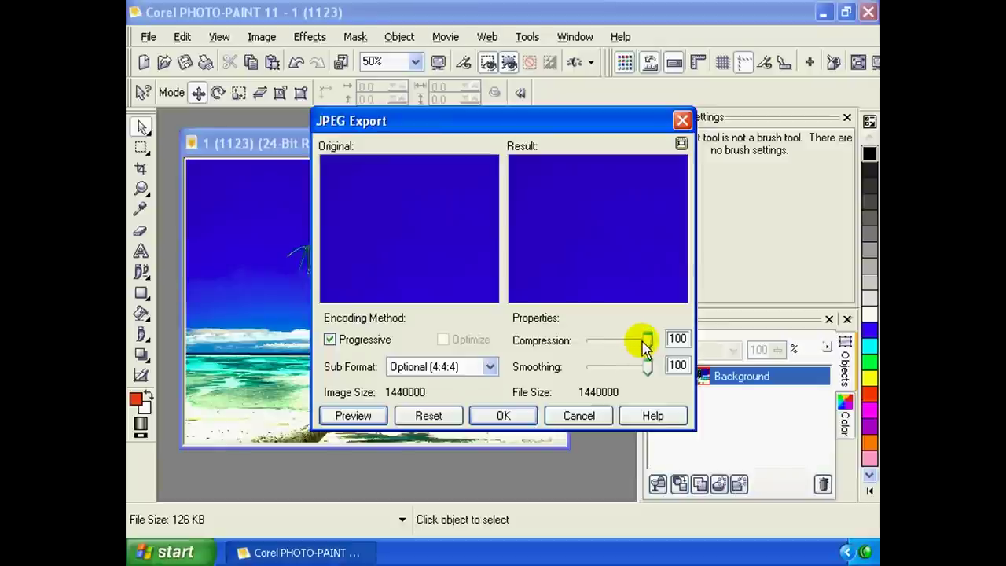
mouse_move(646, 340)
left_mouse_down()
mouse_move(613, 343)
mouse_move(611, 374)
mouse_move(624, 379)
left_mouse_up()
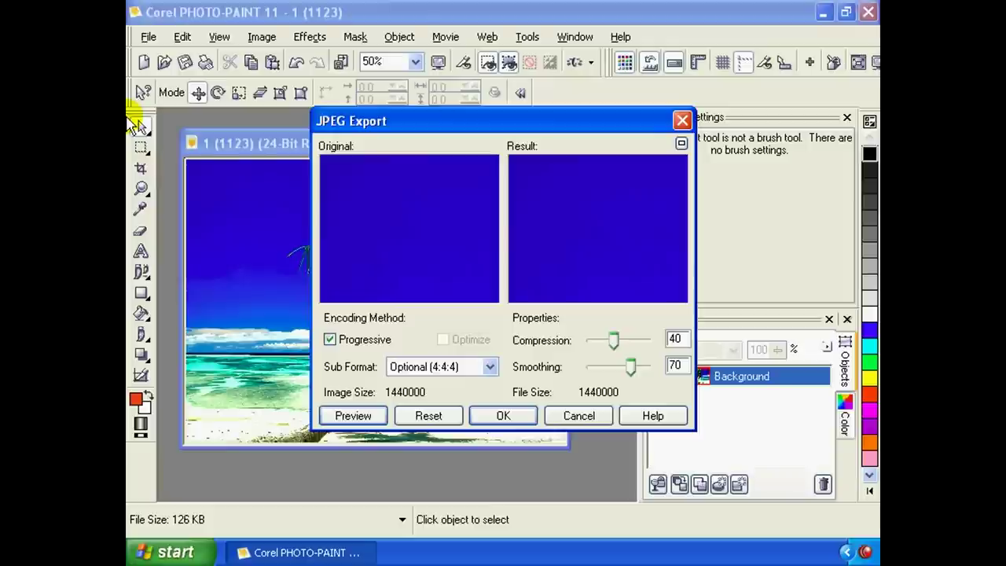
left_click(380, 397)
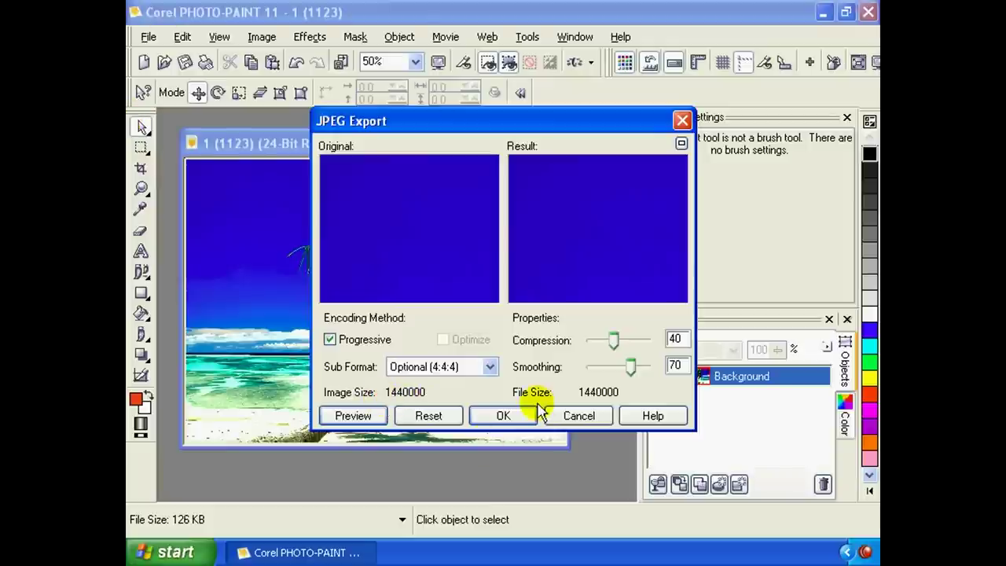
left_click(681, 145)
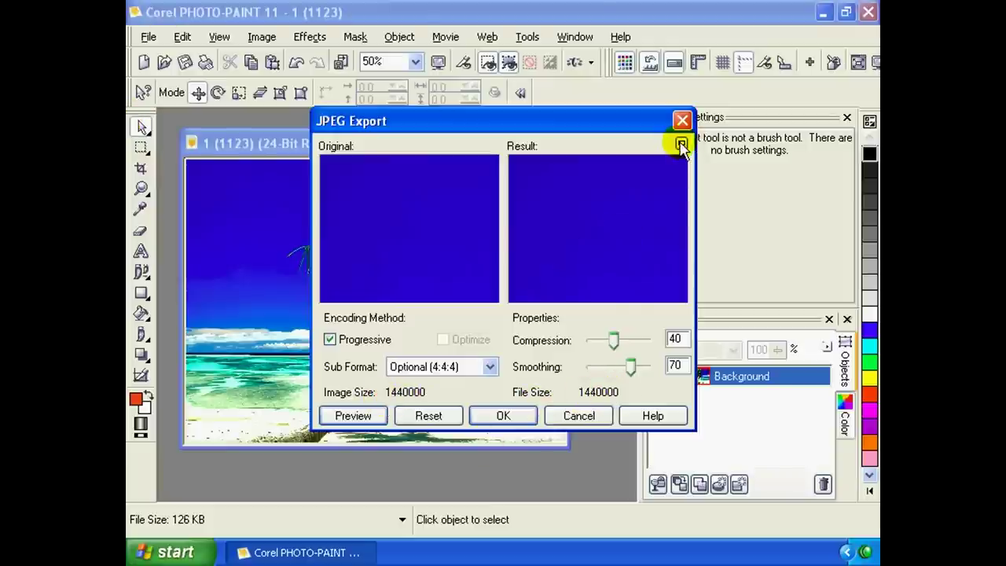
mouse_move(602, 209)
left_mouse_down()
mouse_move(305, 108)
mouse_move(479, 195)
mouse_move(512, 249)
mouse_move(498, 224)
mouse_move(512, 234)
left_mouse_up()
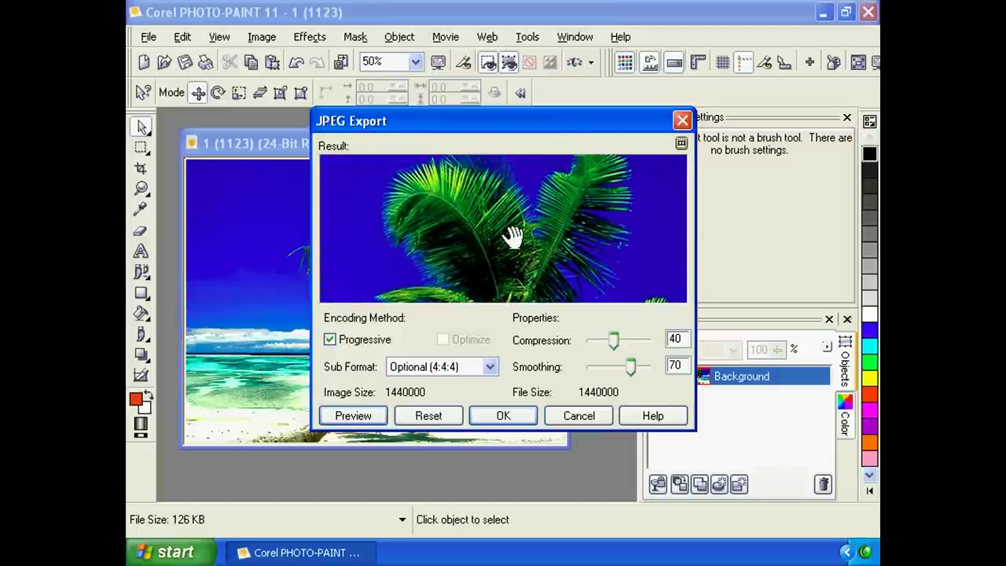
left_click_drag(614, 346, 617, 339)
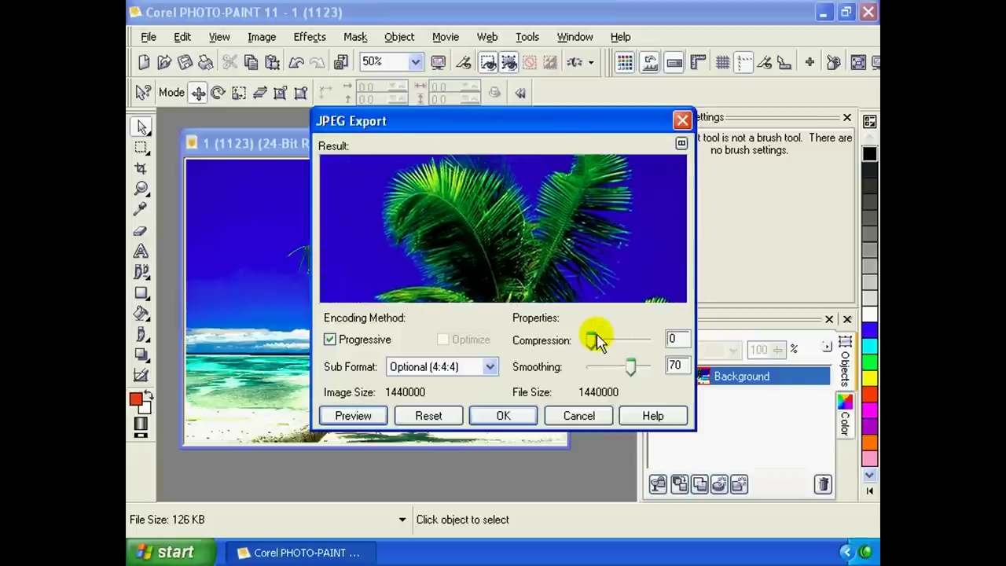
mouse_move(495, 235)
left_mouse_down()
mouse_move(551, 213)
mouse_move(550, 259)
left_mouse_up()
left_click_drag(621, 340, 592, 340)
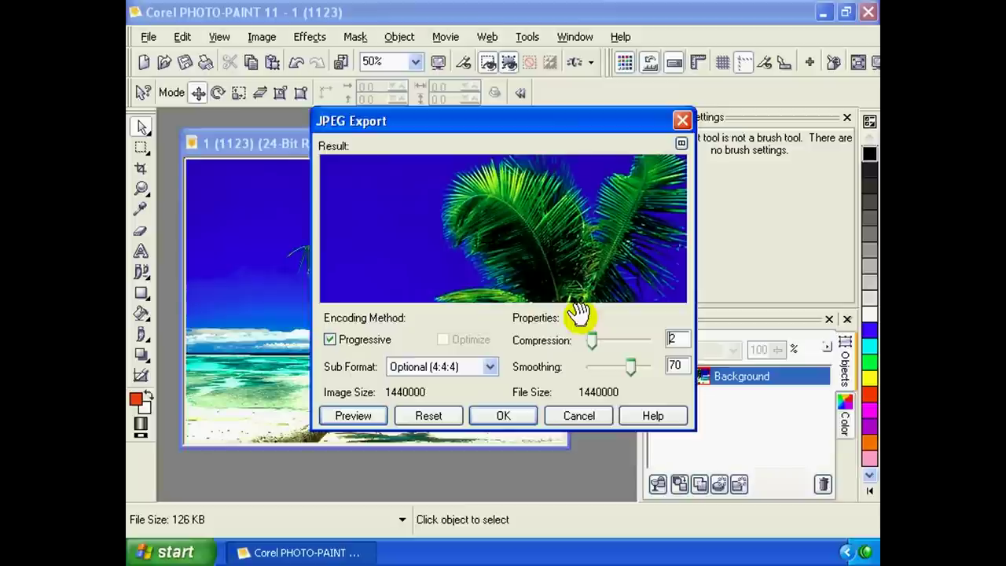
left_click(356, 415)
mouse_move(523, 242)
left_mouse_down()
mouse_move(498, 226)
mouse_move(460, 224)
left_mouse_up()
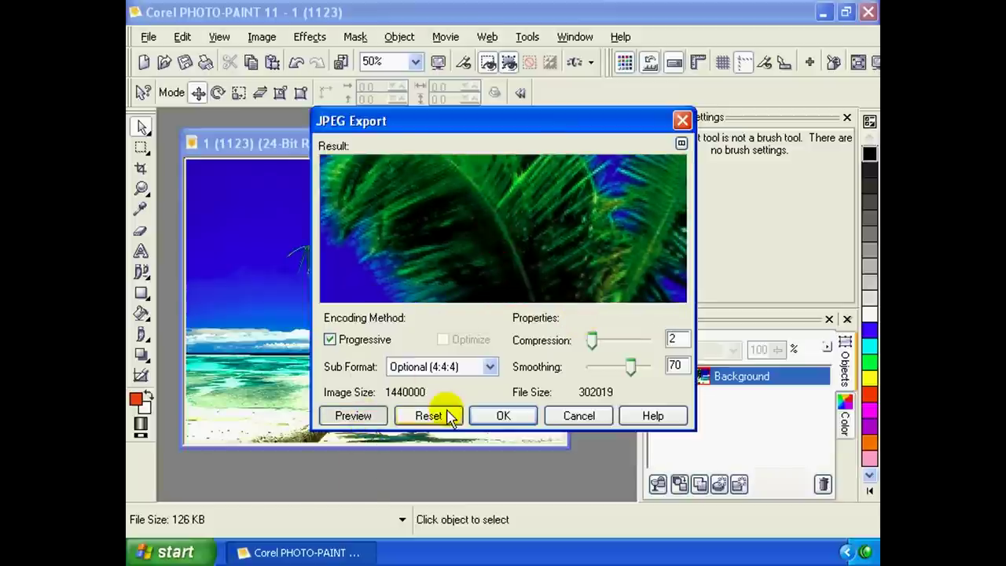
left_click(503, 417)
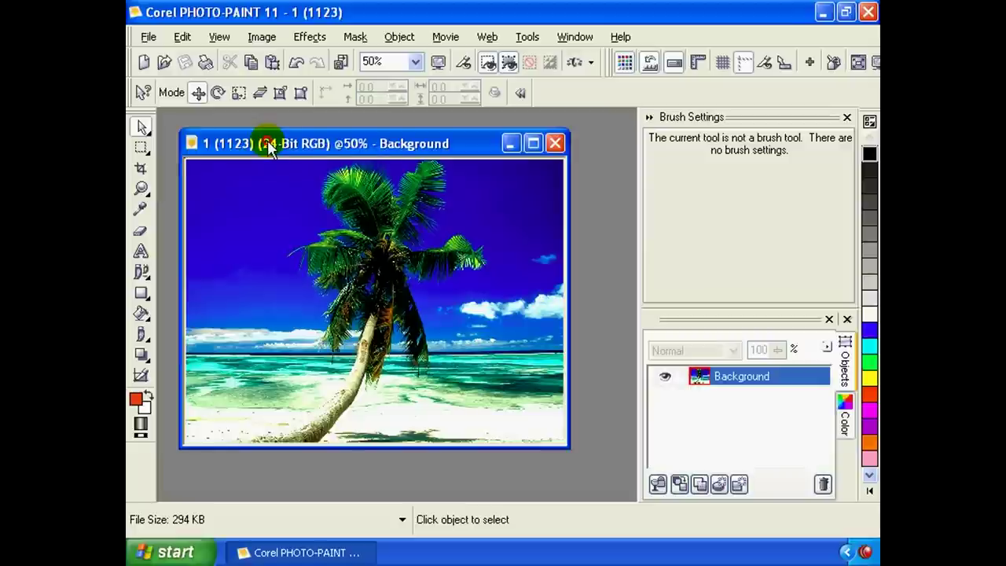
Start Save As and choose the Desktop as the save location.
left_click_drag(264, 141, 266, 153)
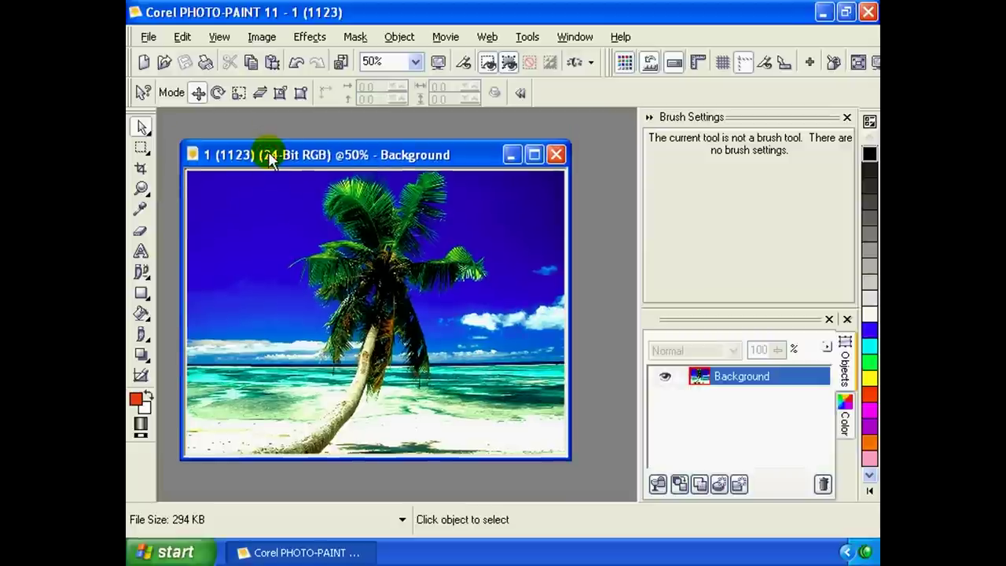
left_click(149, 37)
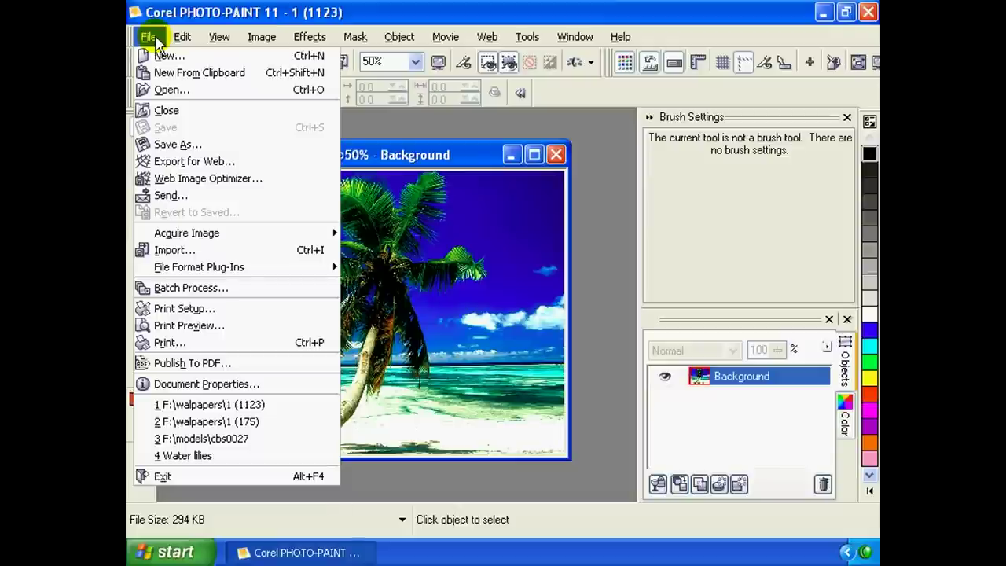
left_click(179, 145)
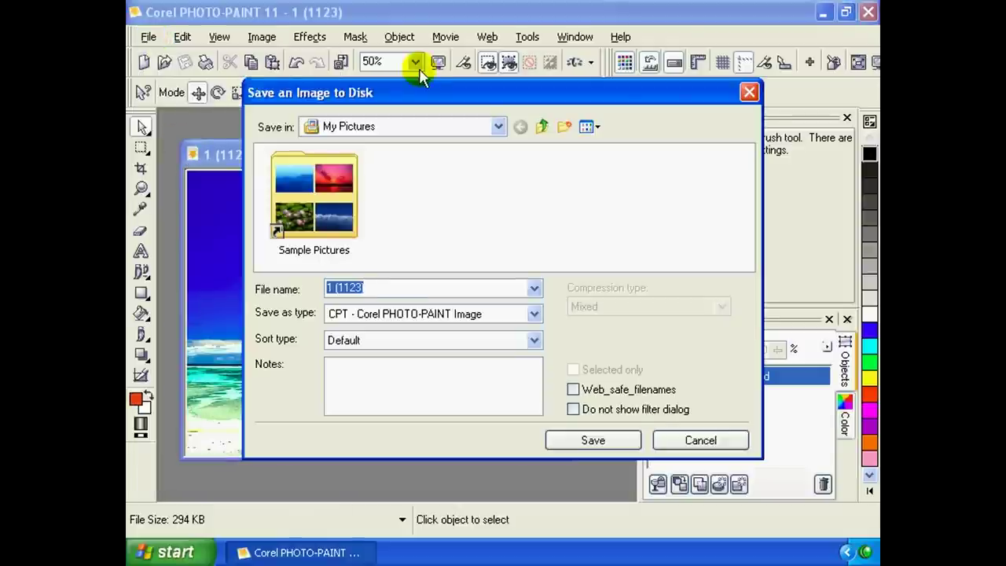
left_click_drag(426, 91, 391, 118)
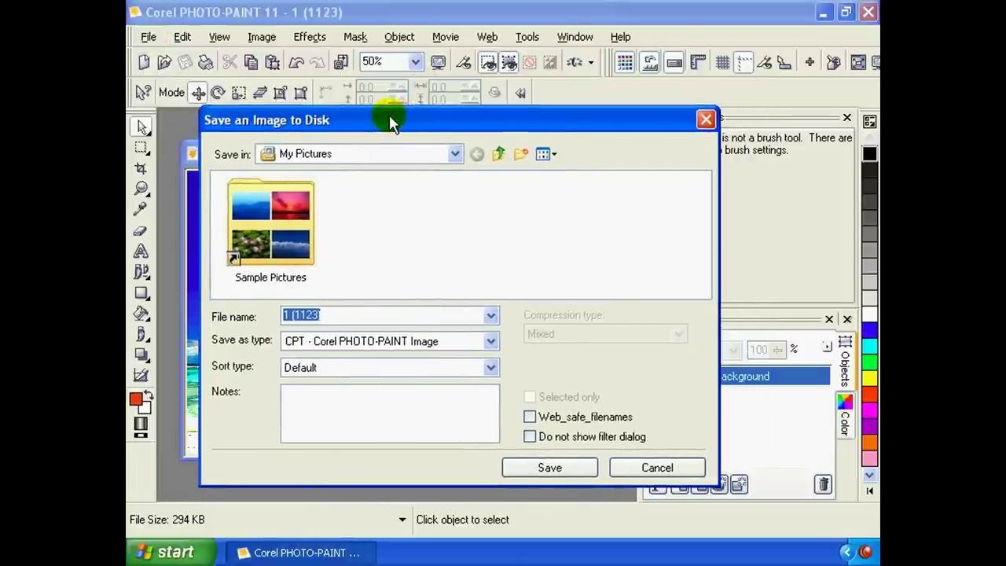
mouse_move(389, 116)
left_mouse_down()
mouse_move(399, 105)
mouse_move(390, 96)
left_mouse_up()
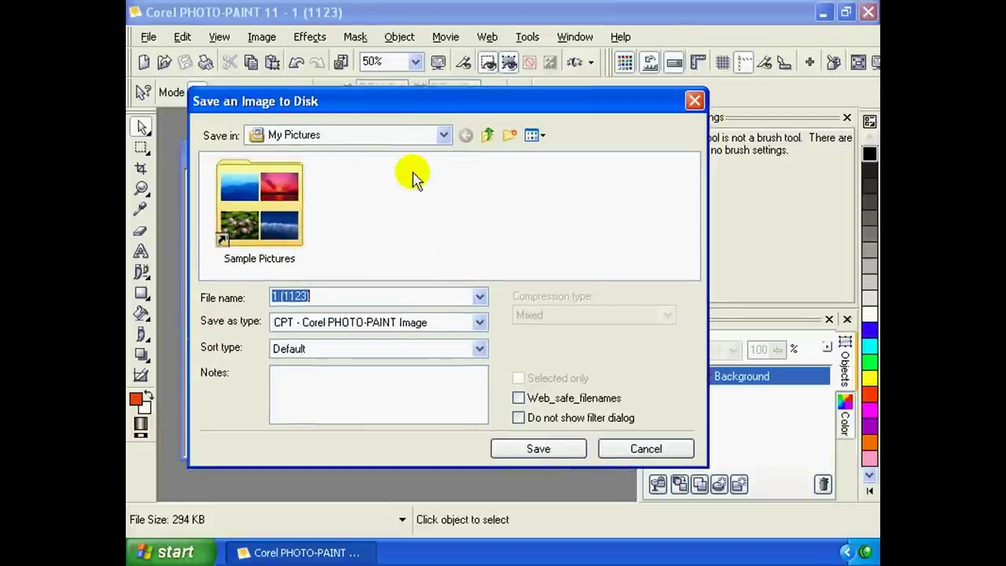
left_click(442, 136)
left_click(375, 155)
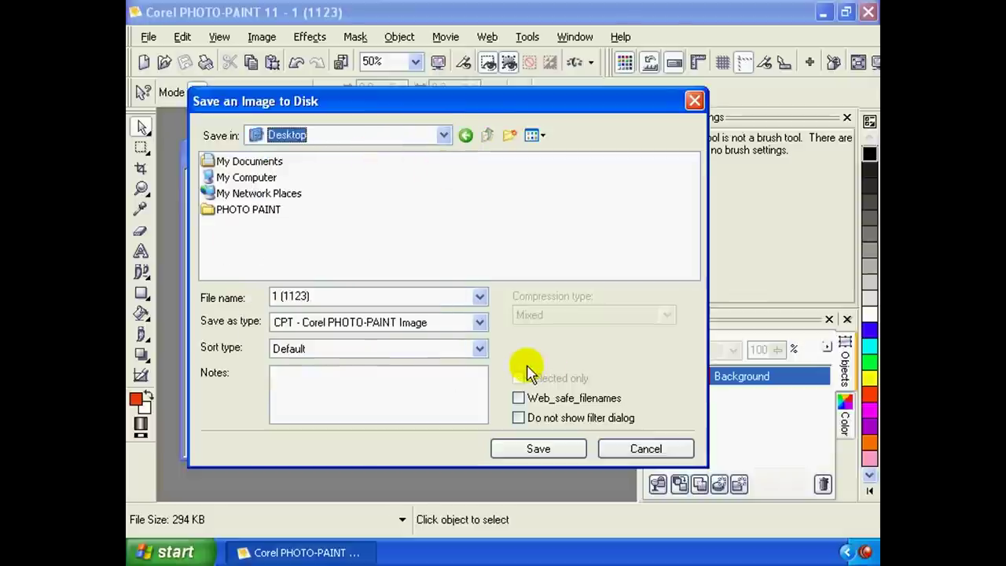
Browse the Save as type list of file formats, keeping CPT - Corel PHOTO-PAINT Image.
left_click(479, 322)
left_click(476, 324)
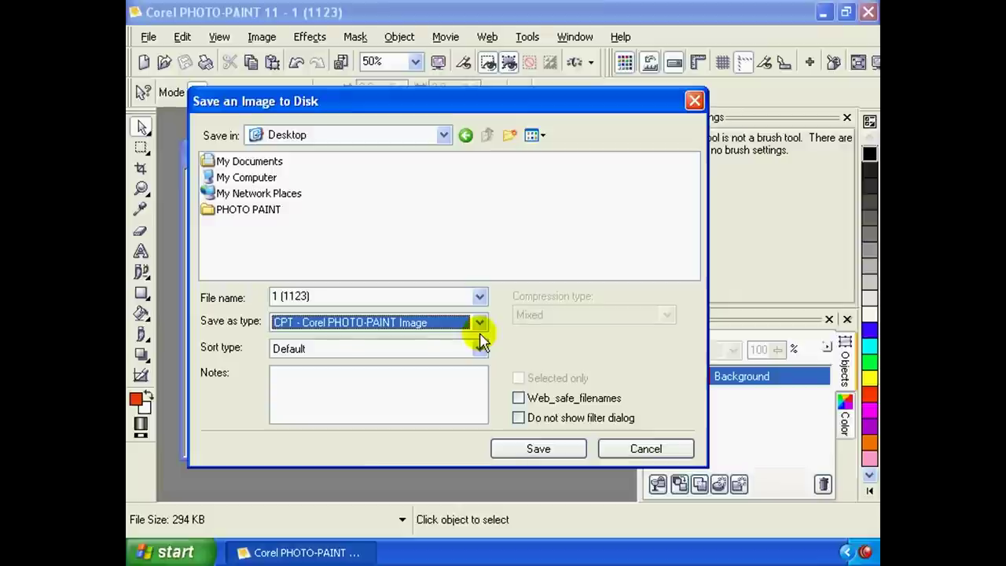
mouse_move(480, 363)
left_mouse_down()
mouse_move(478, 437)
mouse_move(478, 314)
left_mouse_up()
left_click(479, 324)
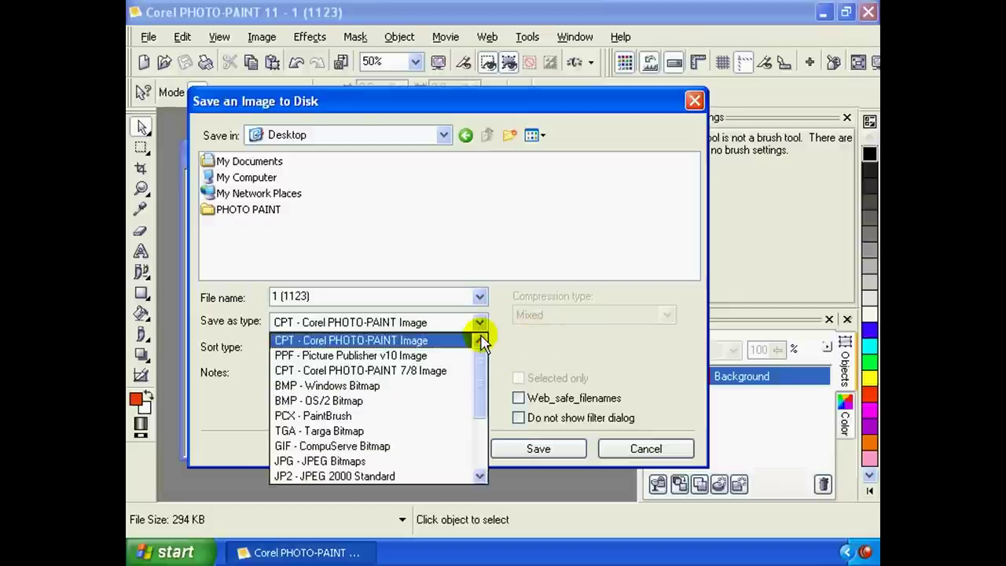
mouse_move(481, 363)
left_mouse_down()
mouse_move(478, 422)
mouse_move(478, 400)
mouse_move(523, 332)
left_mouse_up()
left_click(507, 373)
left_click(478, 322)
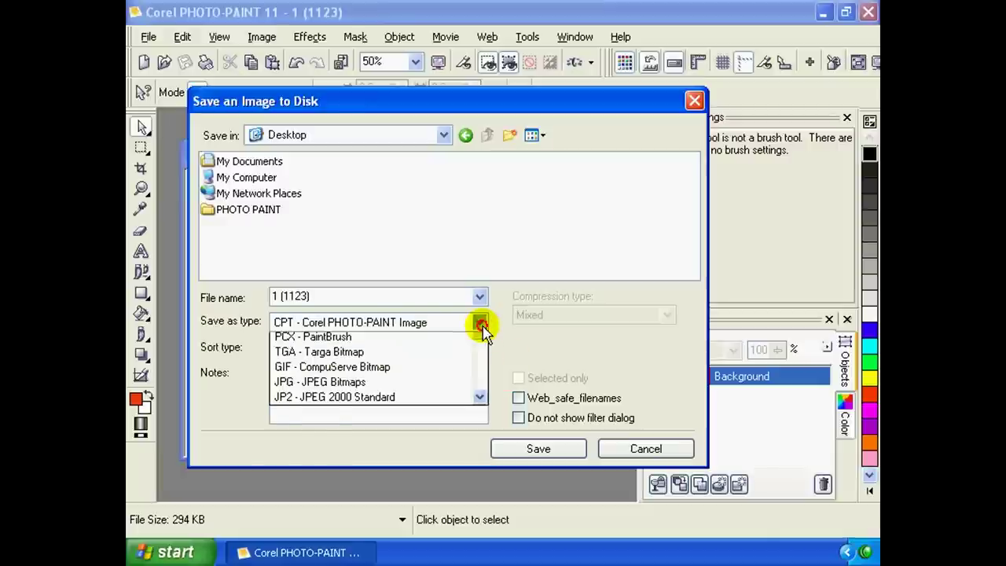
scroll(477, 365, "down", 1)
scroll(481, 367, "down", 1)
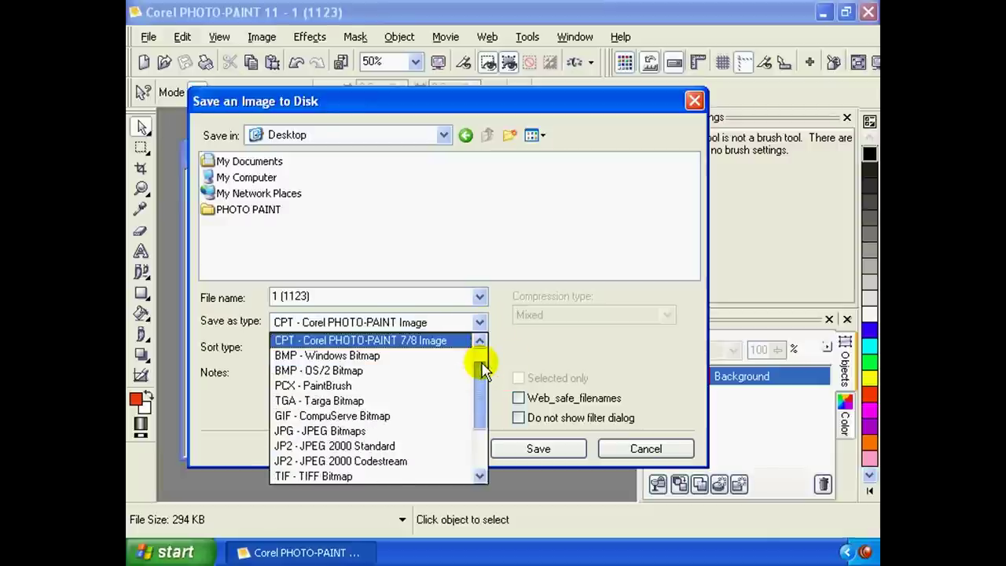
scroll(482, 369, "down", 1)
scroll(481, 381, "down", 3)
scroll(475, 395, "down", 1)
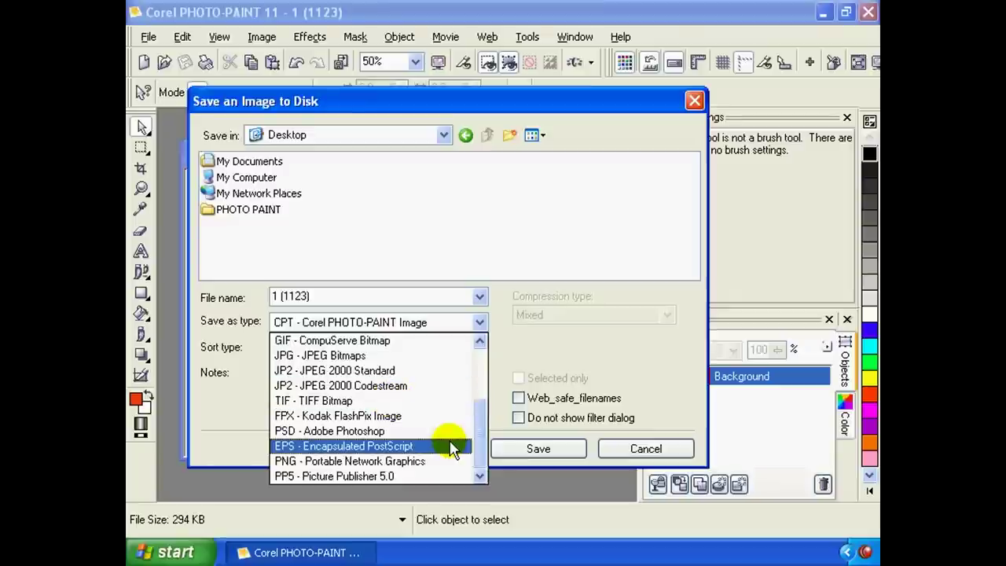
left_click_drag(478, 435, 501, 368)
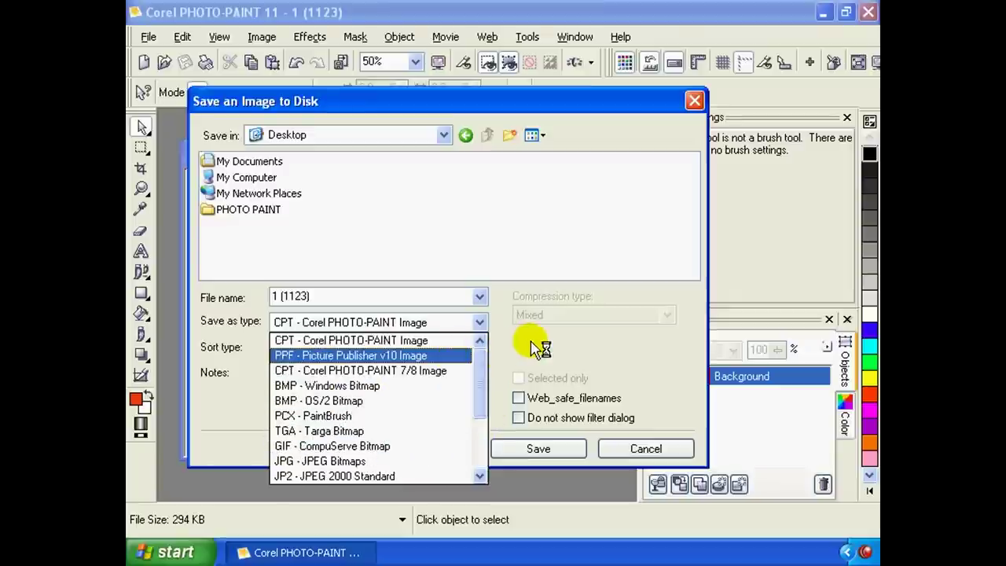
left_click(479, 343)
mouse_move(472, 355)
left_mouse_down()
mouse_move(476, 427)
mouse_move(487, 365)
mouse_move(478, 427)
mouse_move(478, 336)
left_mouse_up()
Confirm the CPT format and save the image to the Desktop as 1 (1123).
left_click(555, 336)
left_click(479, 322)
left_click(547, 339)
left_click(478, 323)
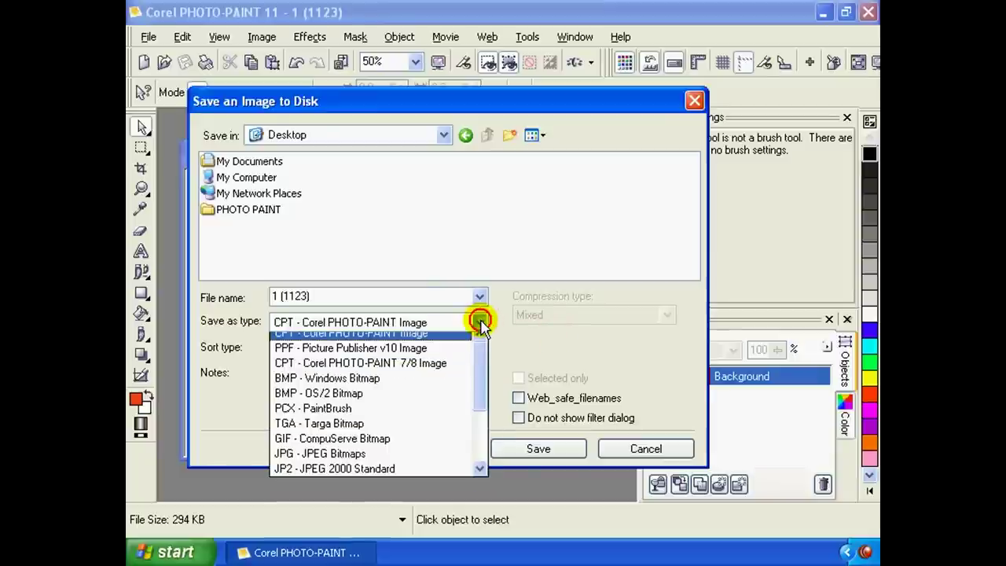
left_click_drag(482, 353, 535, 349)
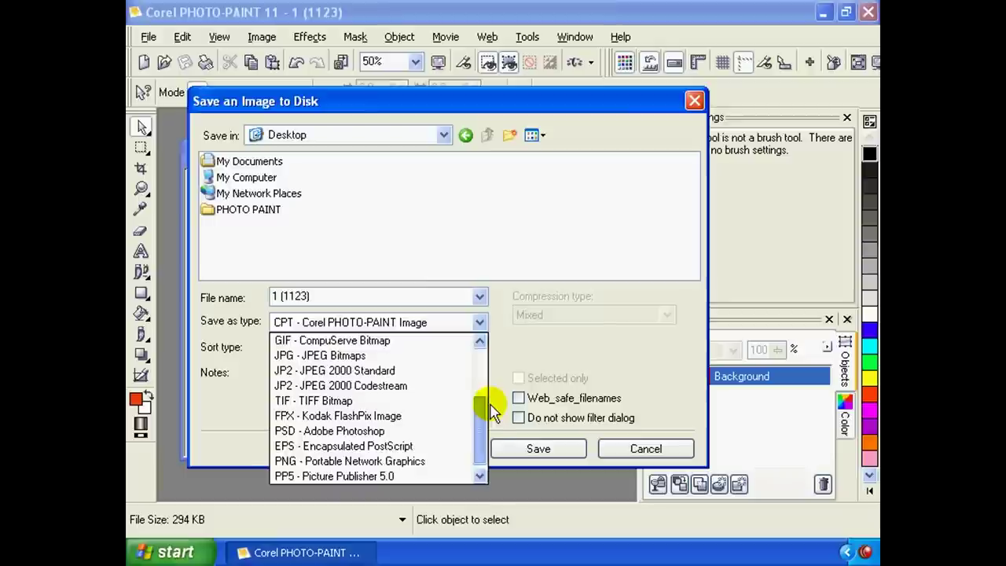
left_click(535, 350)
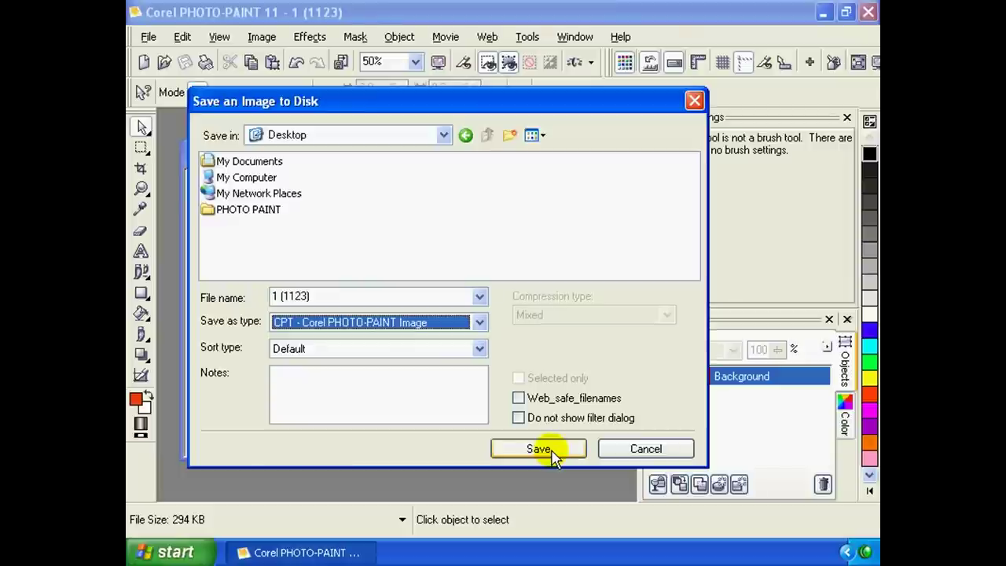
left_click(550, 451)
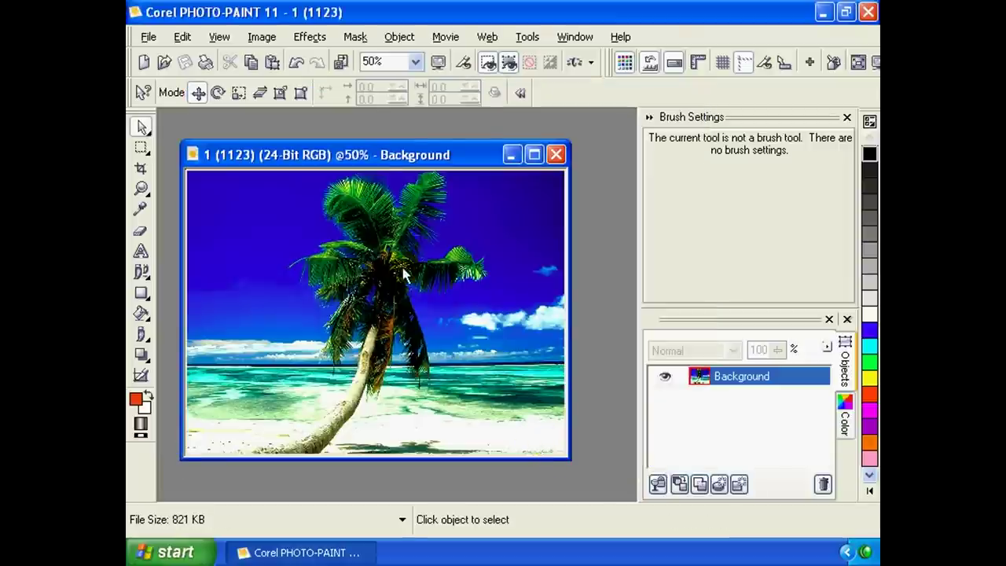
Reposition the image window and bring up the File menu for web export.
left_click_drag(388, 163, 388, 147)
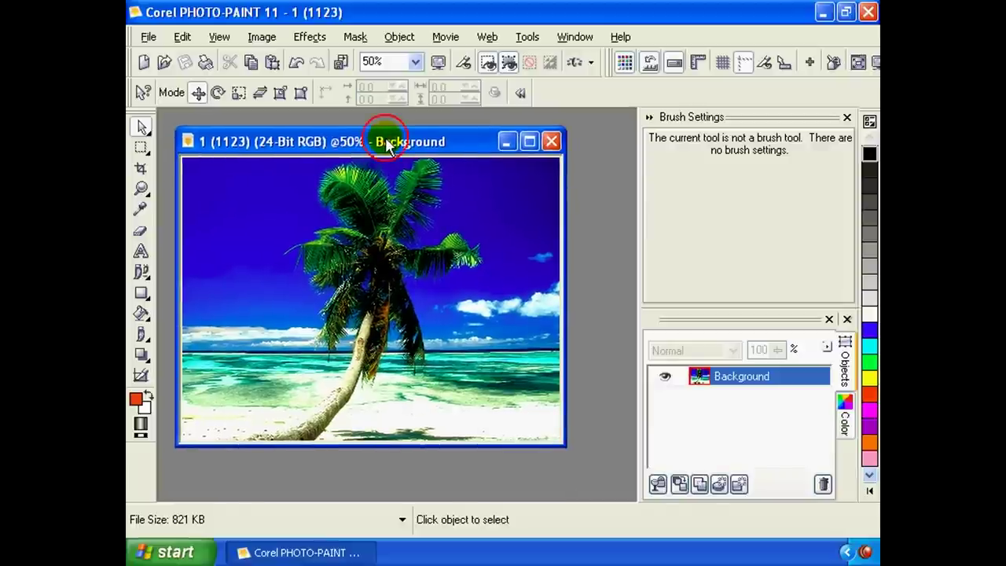
left_click_drag(387, 139, 367, 139)
left_click(148, 40)
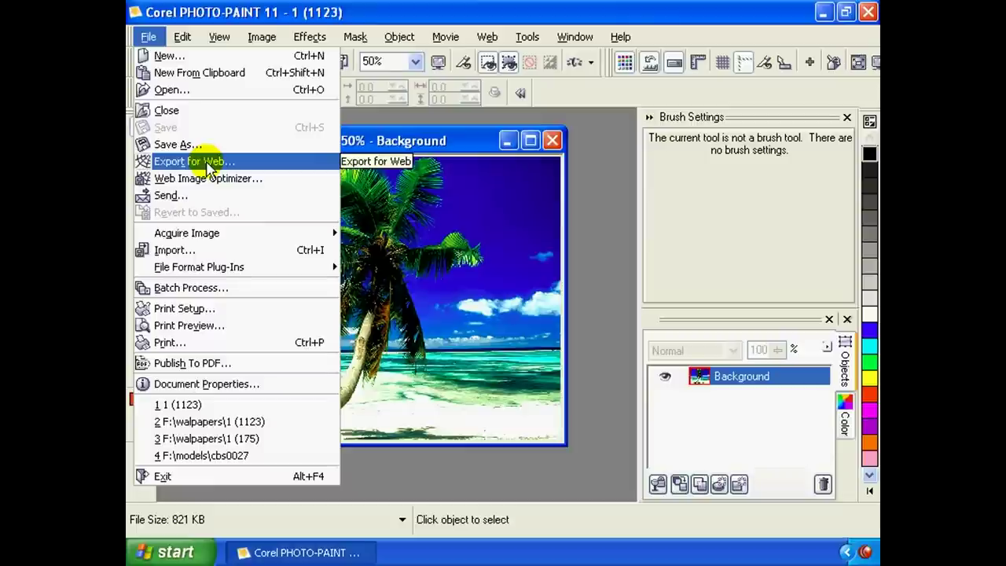
Start Export for Web to the Desktop, renaming the file from 1 (1123) to a1.
left_click(207, 164)
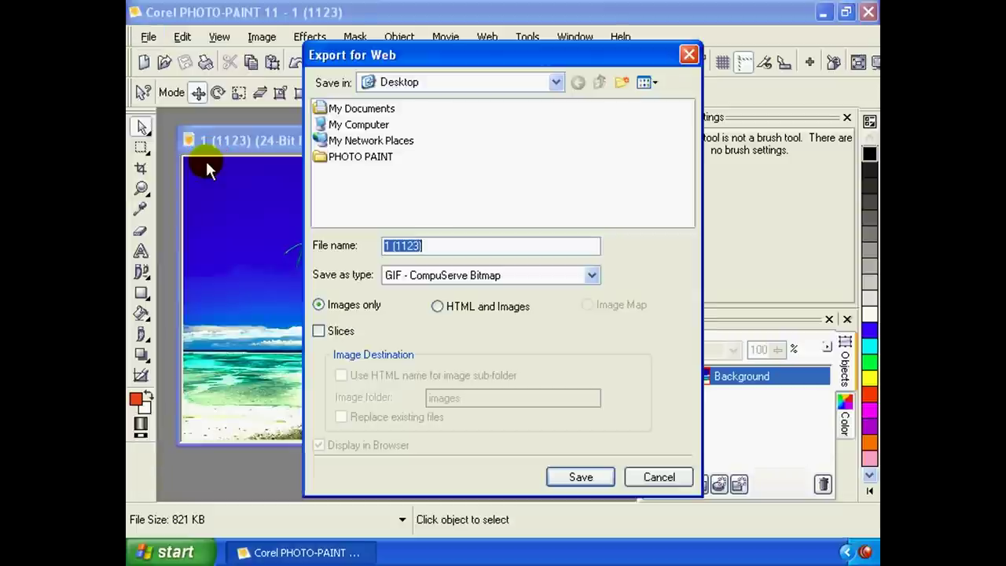
left_click_drag(468, 52, 460, 51)
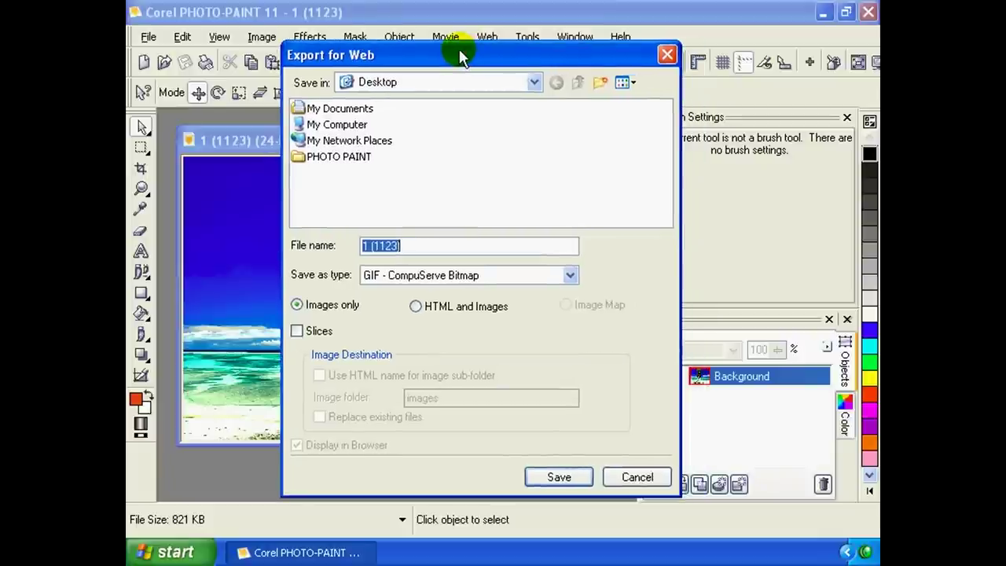
left_click(534, 82)
left_click(472, 97)
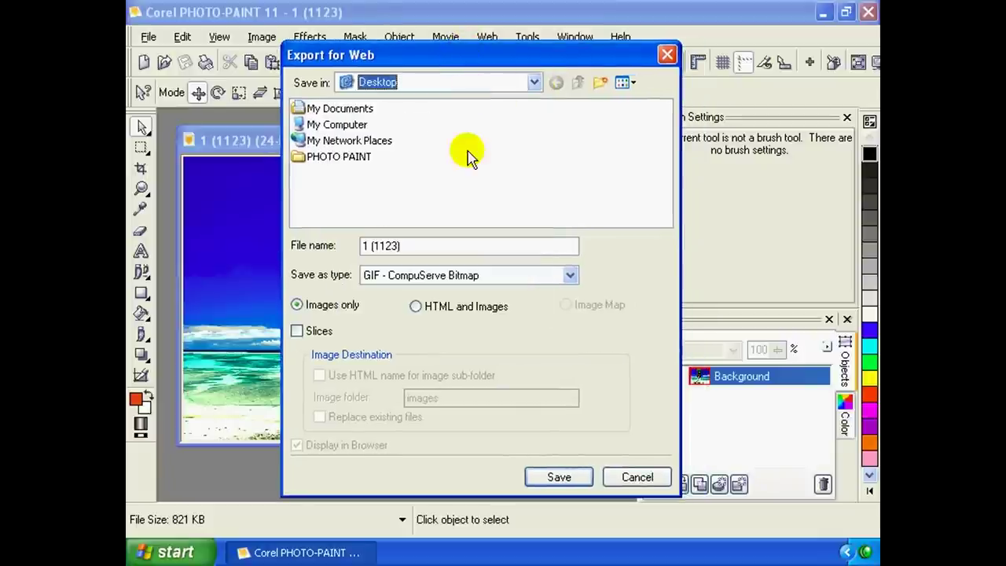
left_click(417, 246)
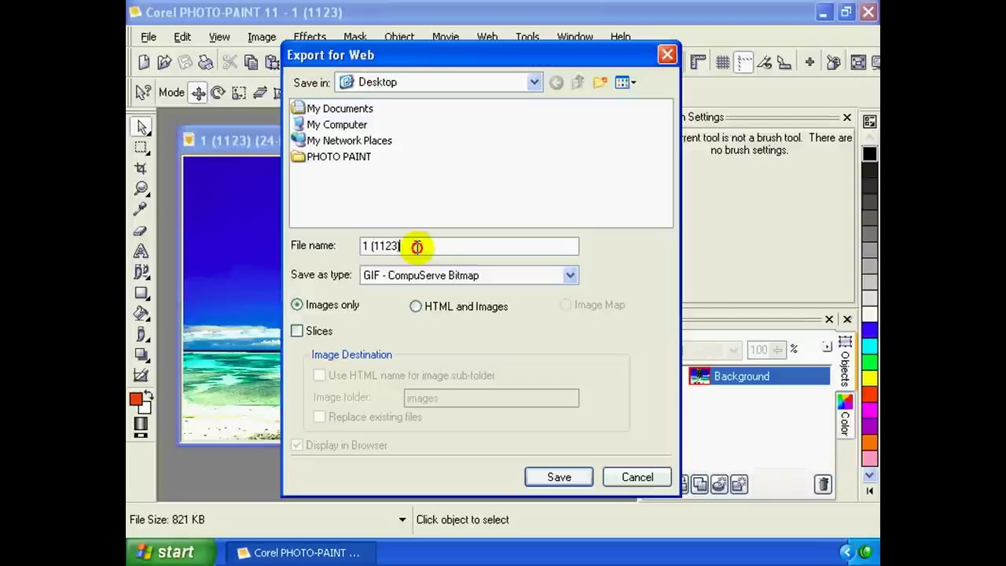
left_click_drag(417, 246, 358, 246)
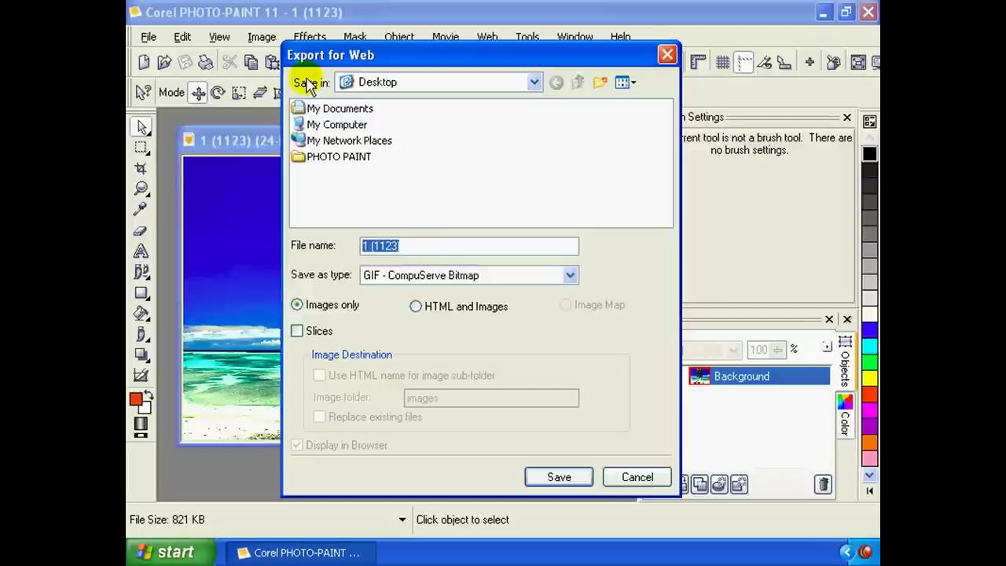
type("a1")
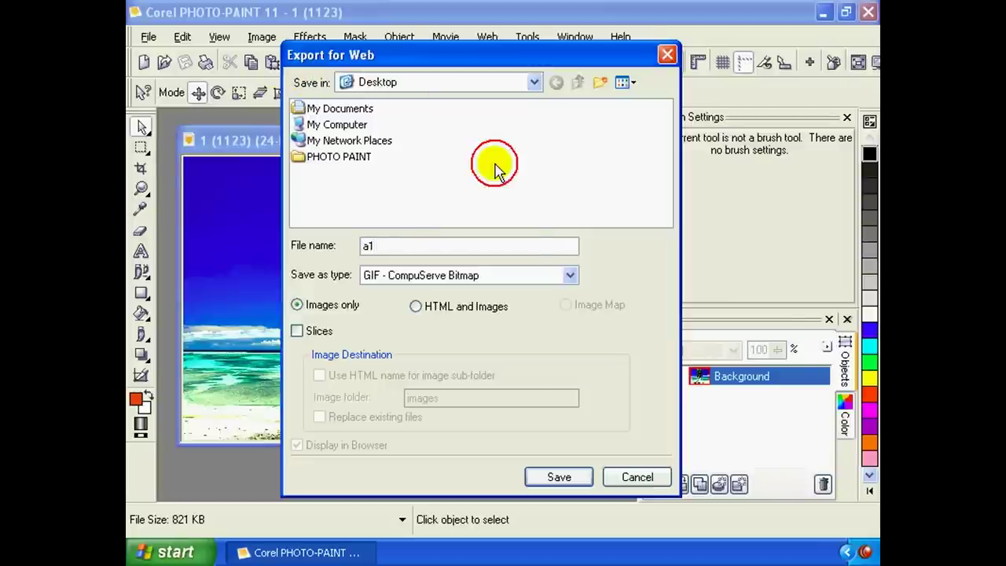
Browse the available web file formats in the Save as type list.
left_click(570, 277)
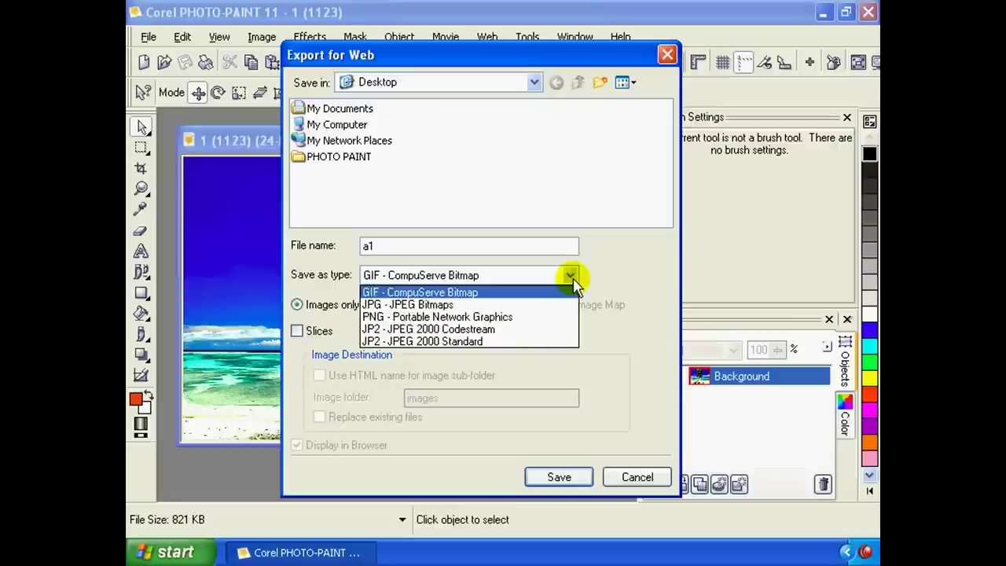
left_click(624, 283)
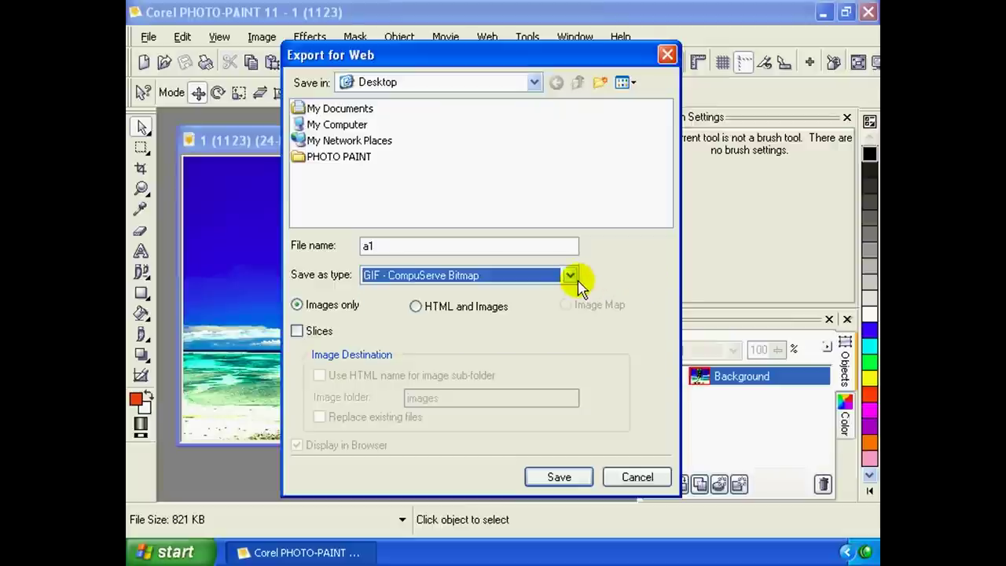
left_click(578, 282)
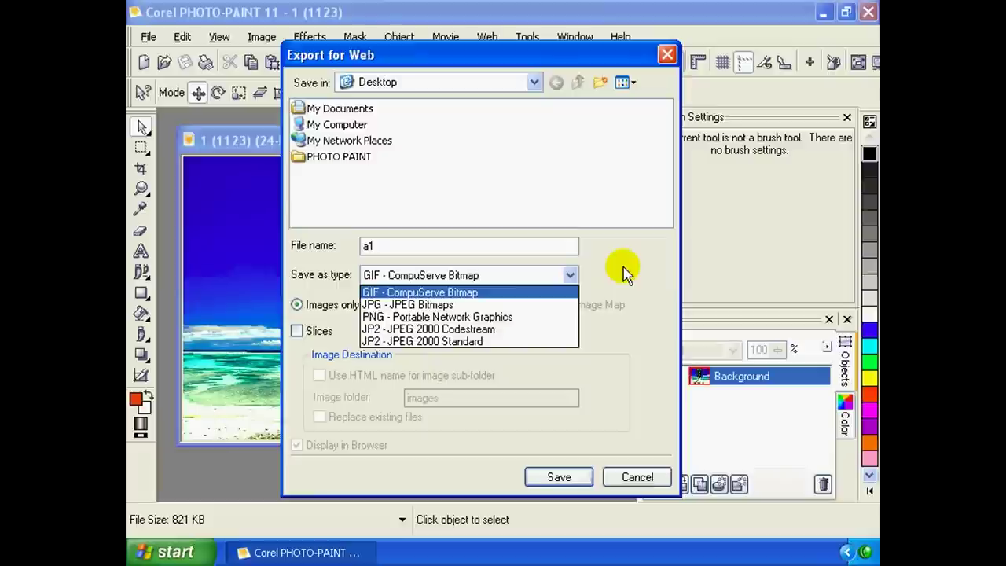
left_click(618, 269)
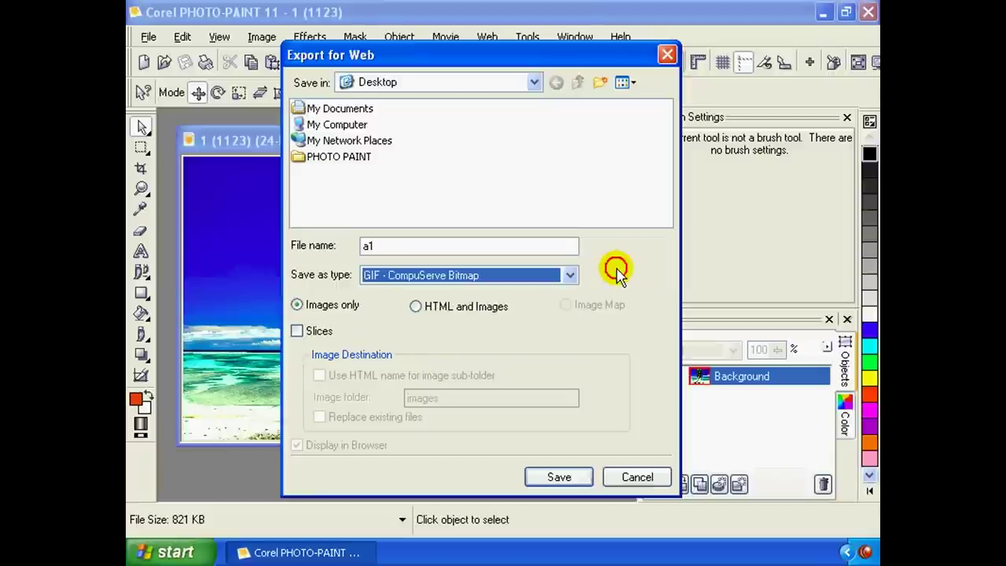
left_click(571, 275)
left_click(569, 276)
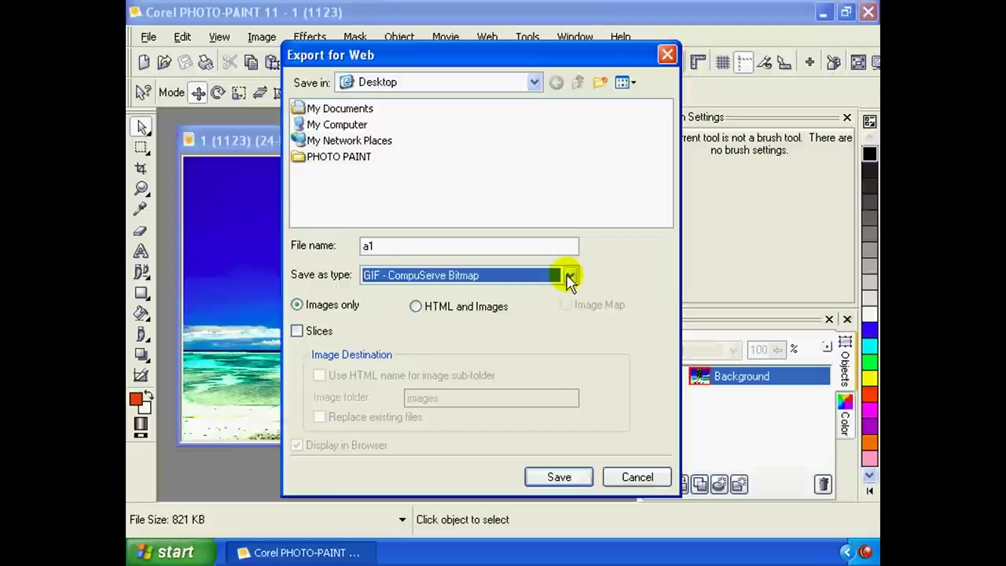
left_click(569, 276)
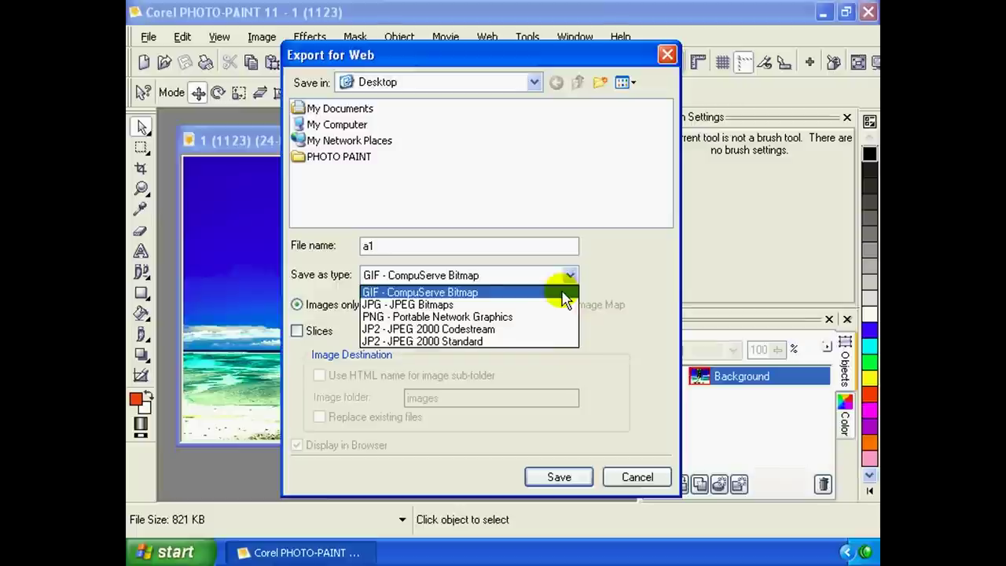
Export a1 to the Desktop as JPG - JPEG Bitmaps with Slices and HTML and Images.
left_click(540, 305)
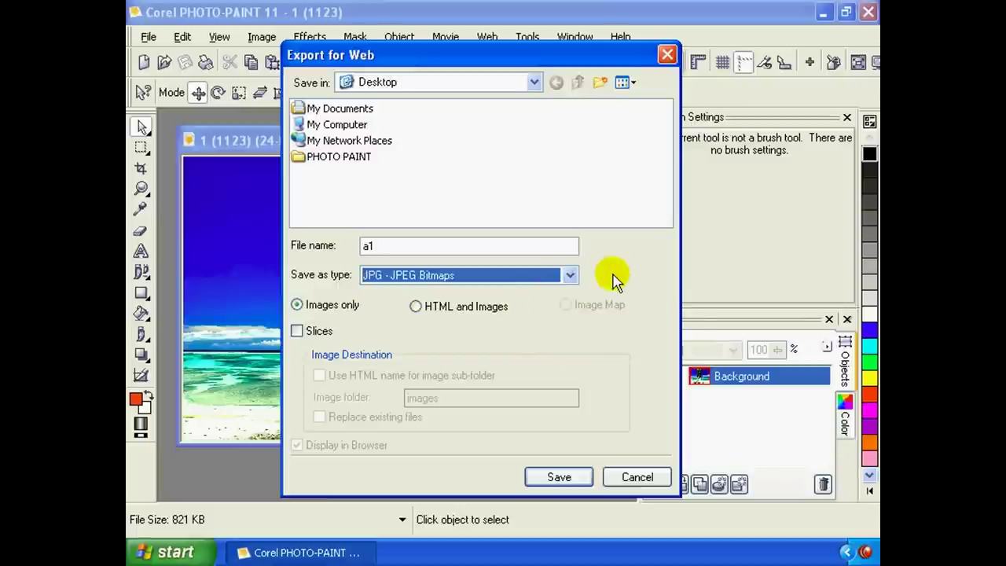
left_click(387, 339)
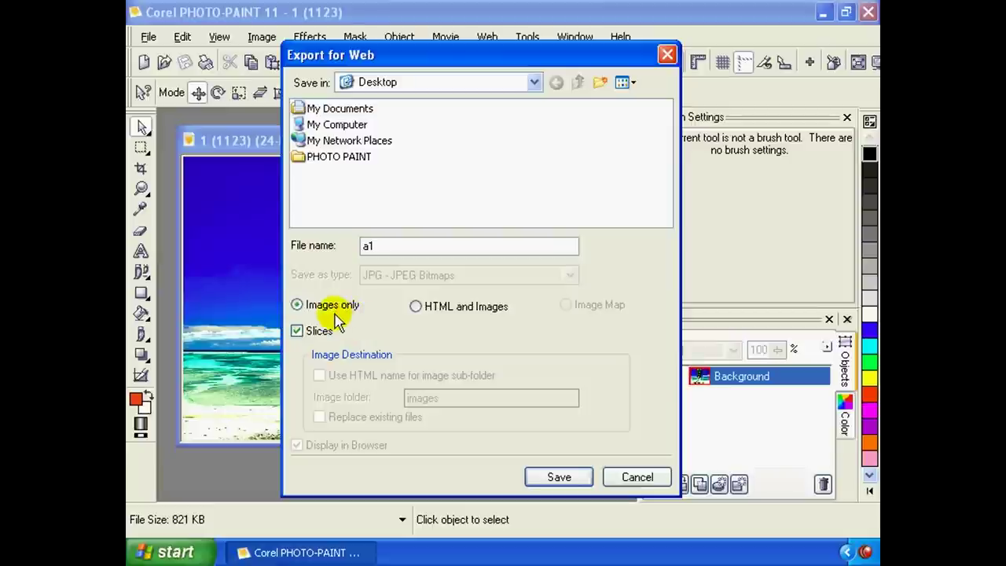
left_click(416, 309)
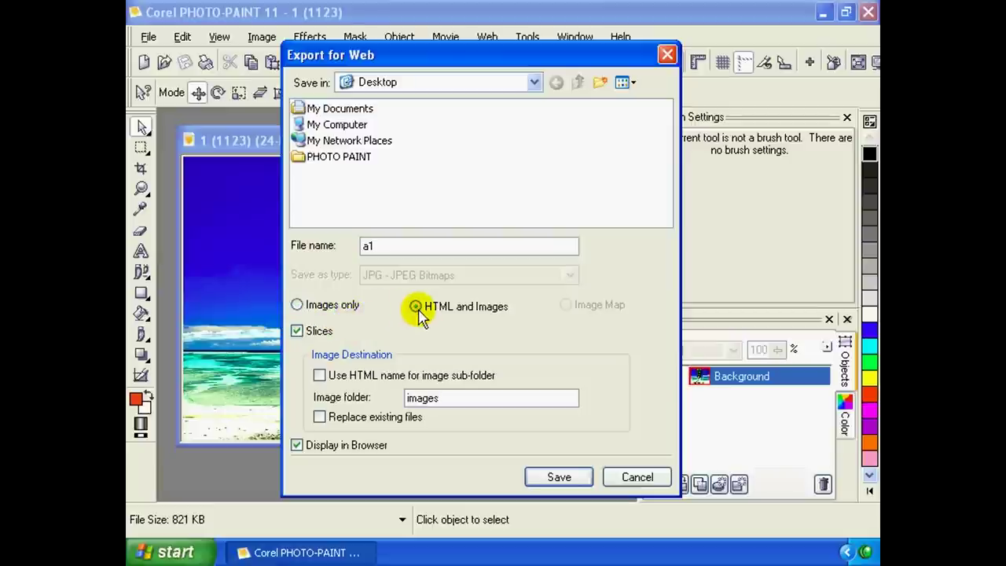
left_click(539, 321)
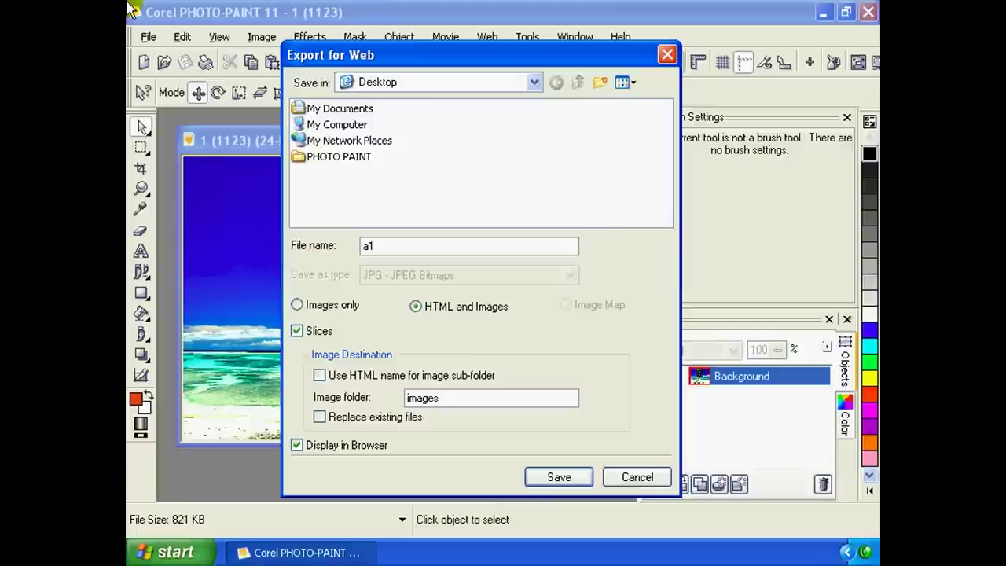
left_click_drag(555, 59, 528, 57)
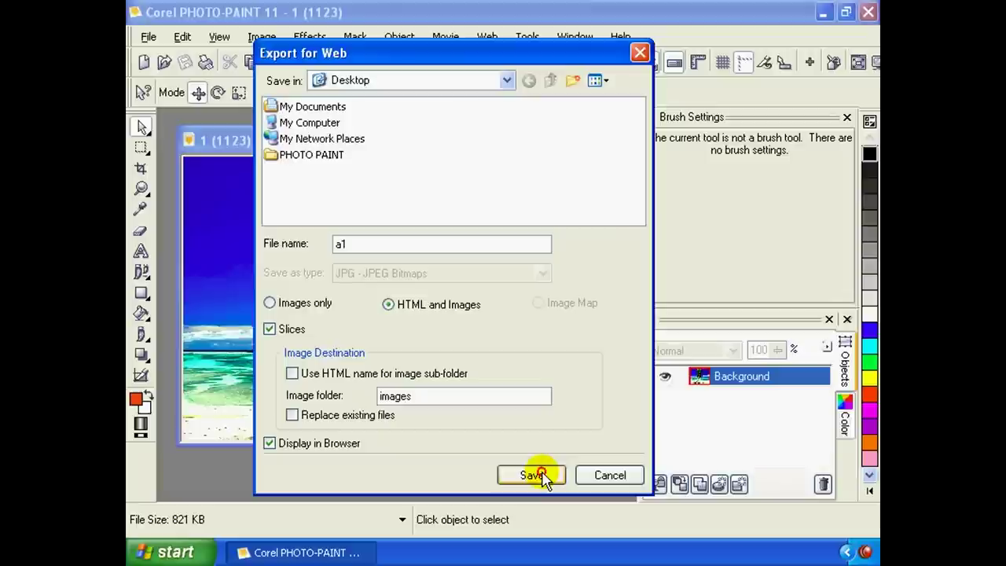
left_click(540, 475)
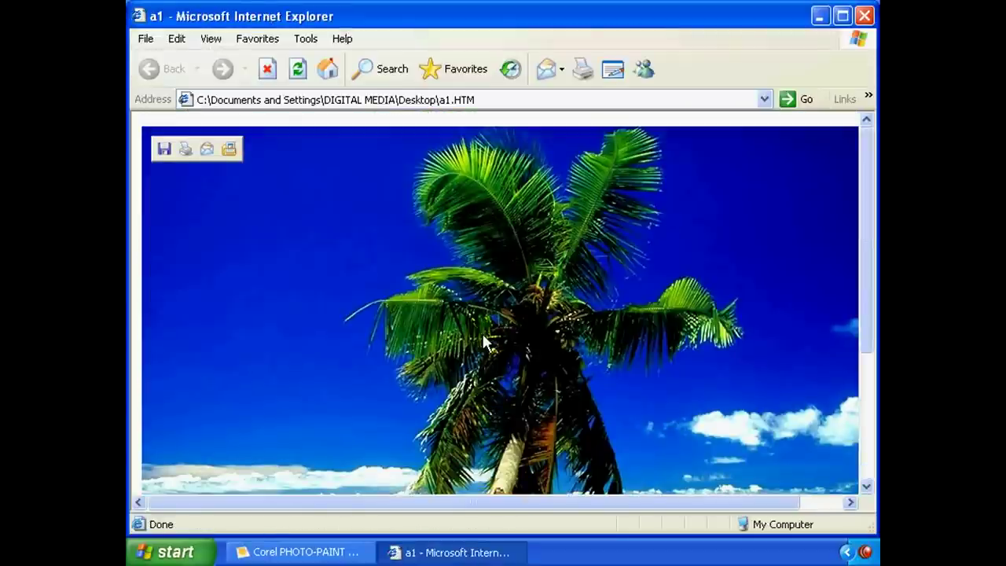
Scroll through the a1.HTM page in Internet Explorer, then close the browser.
mouse_move(869, 223)
left_mouse_down()
mouse_move(864, 360)
mouse_move(866, 171)
left_mouse_up()
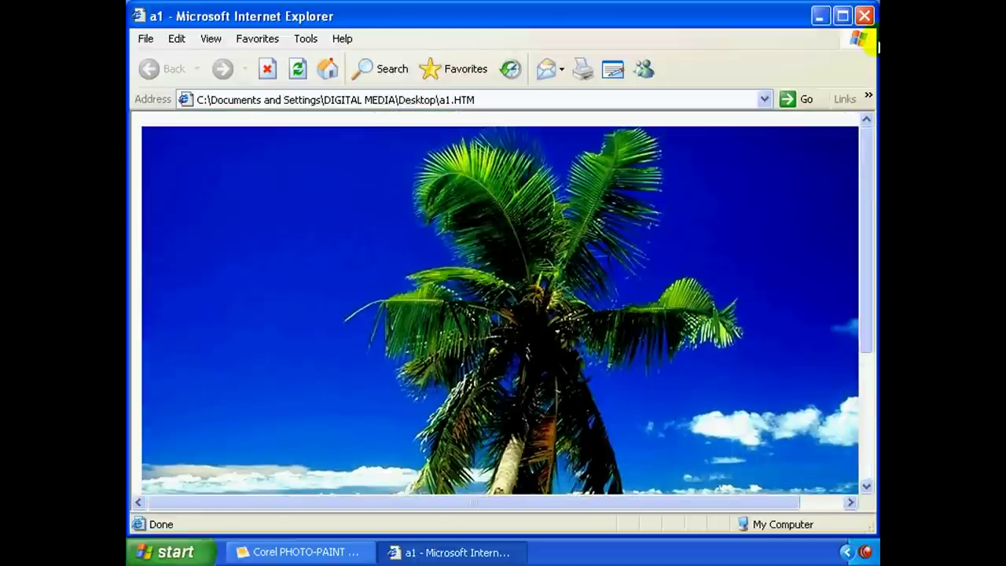
left_click(863, 16)
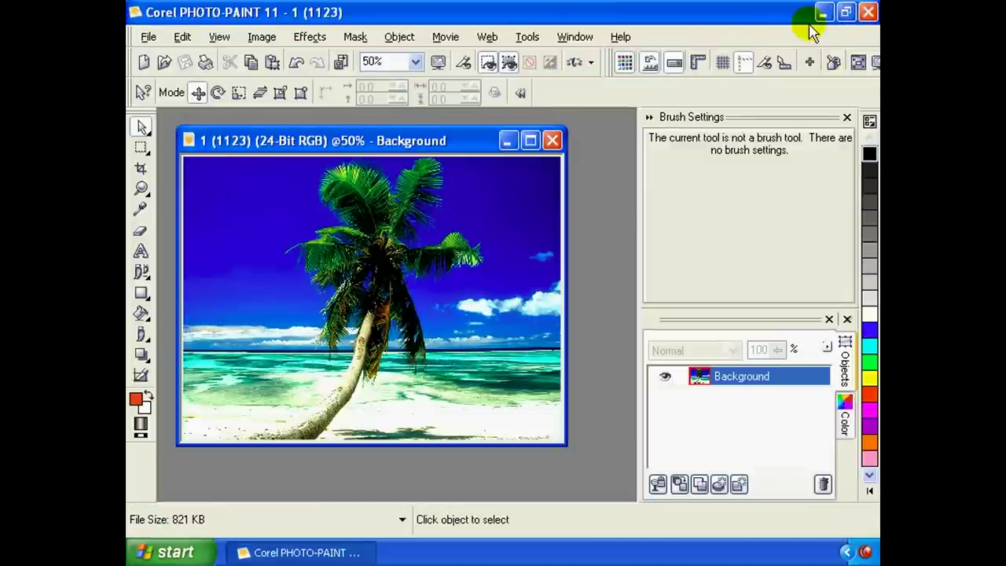
left_click(824, 12)
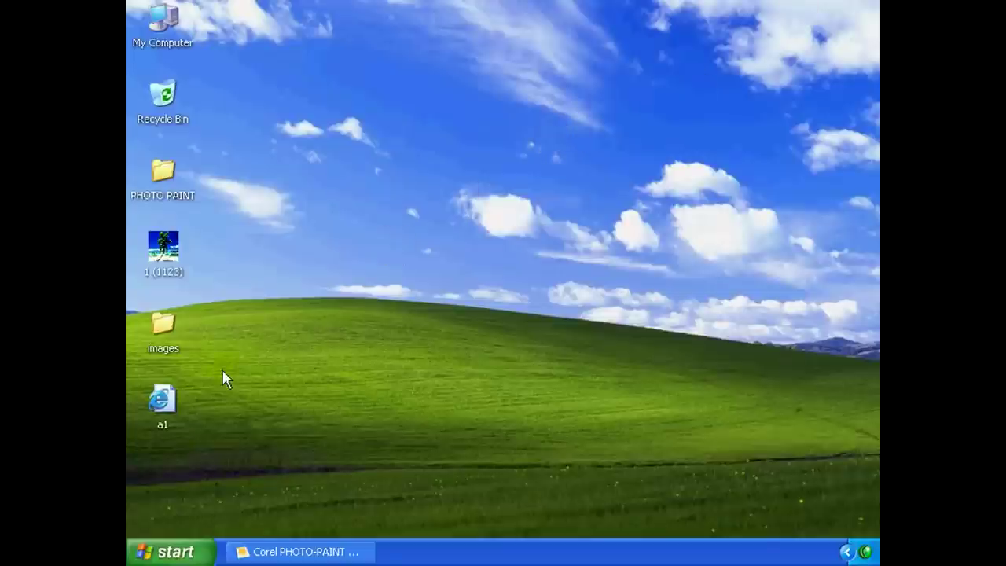
right_click(392, 193)
left_click(428, 220)
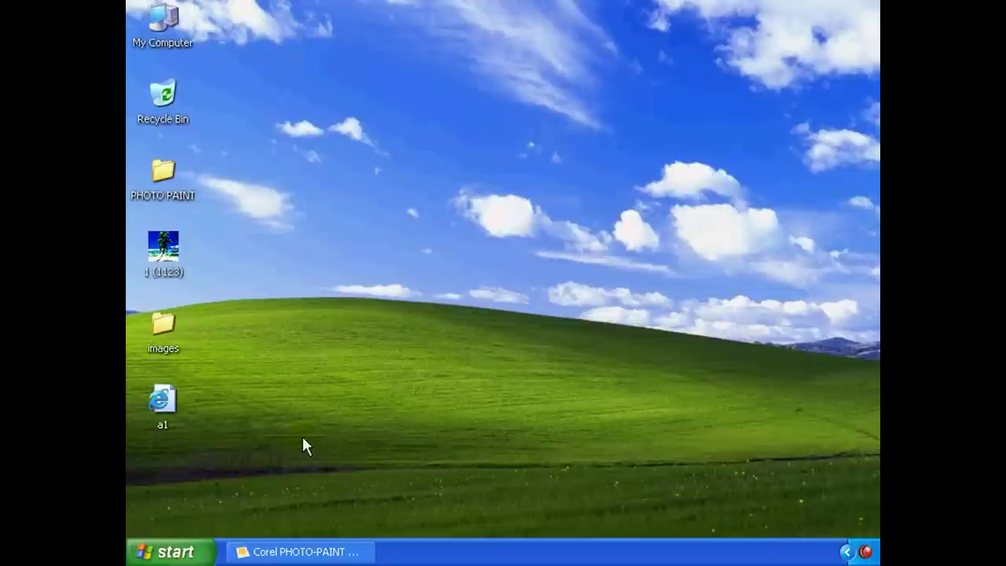
left_click(167, 401)
left_click(229, 390)
double_click(163, 400)
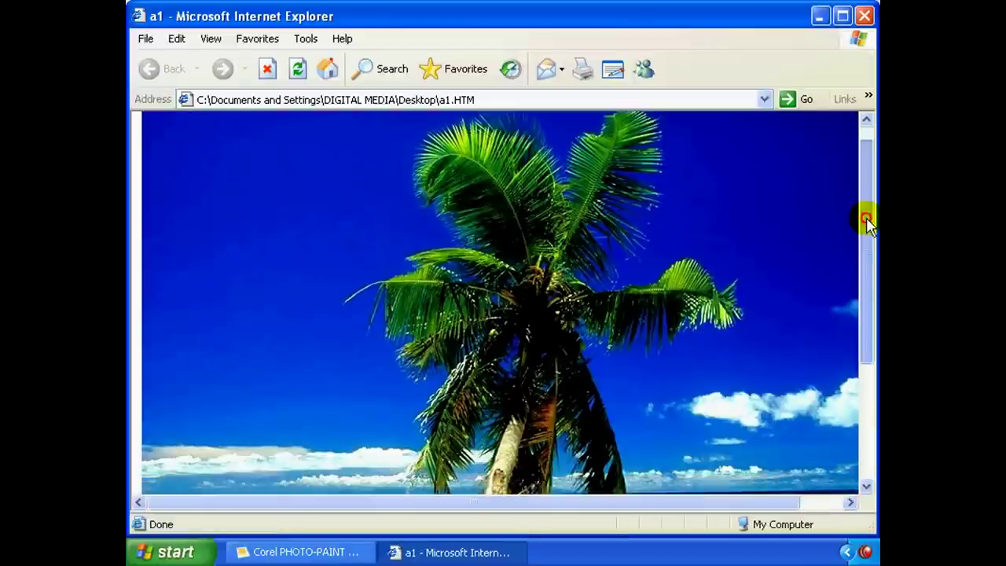
left_click_drag(864, 218, 860, 314)
left_click_drag(859, 409, 872, 102)
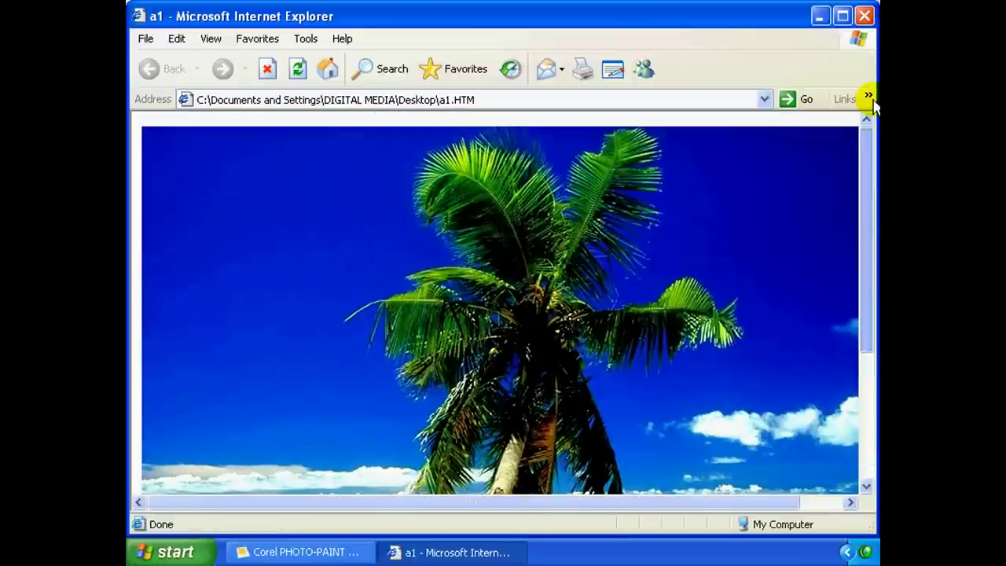
left_click(863, 15)
left_click(299, 552)
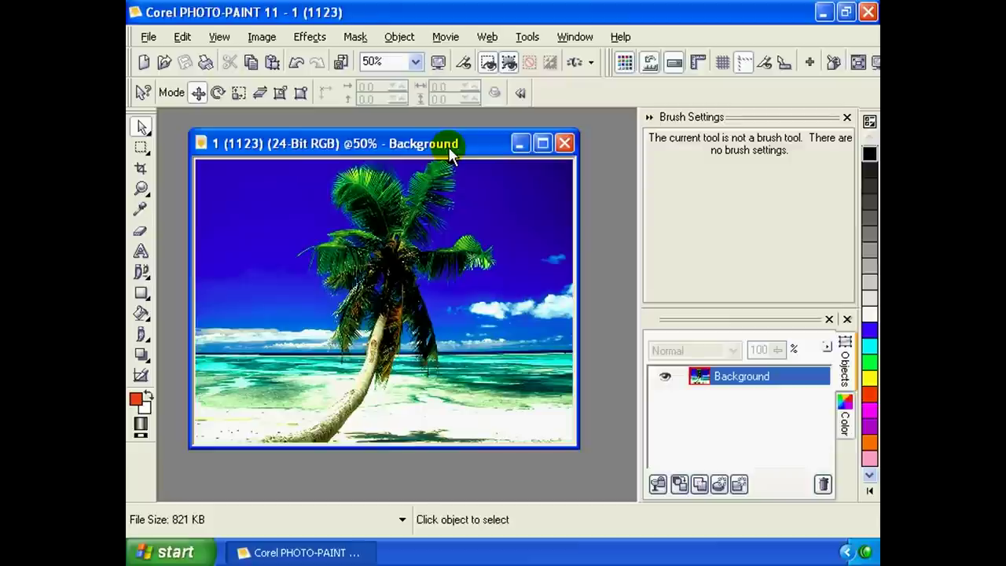
Shift and widen the palm-tree image window, then glance at the File menu without choosing a command.
mouse_move(450, 151)
left_mouse_down()
mouse_move(427, 143)
mouse_move(436, 154)
left_mouse_up()
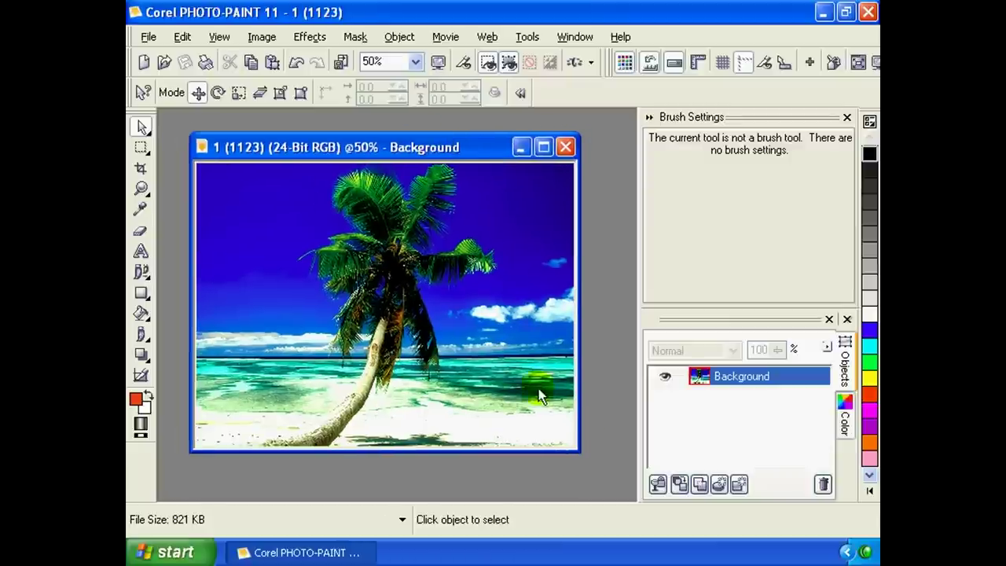
left_click_drag(579, 452, 596, 473)
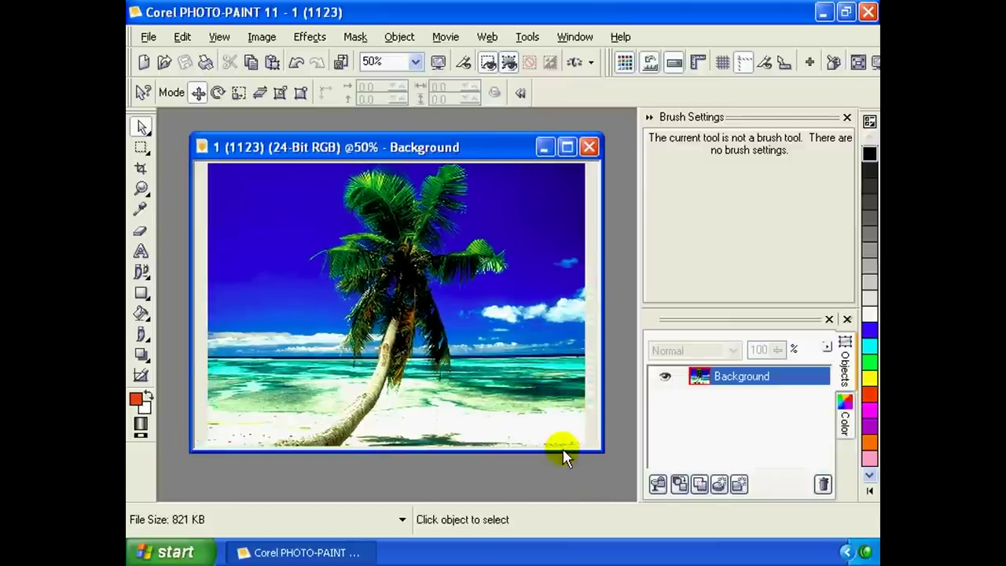
left_click(160, 41)
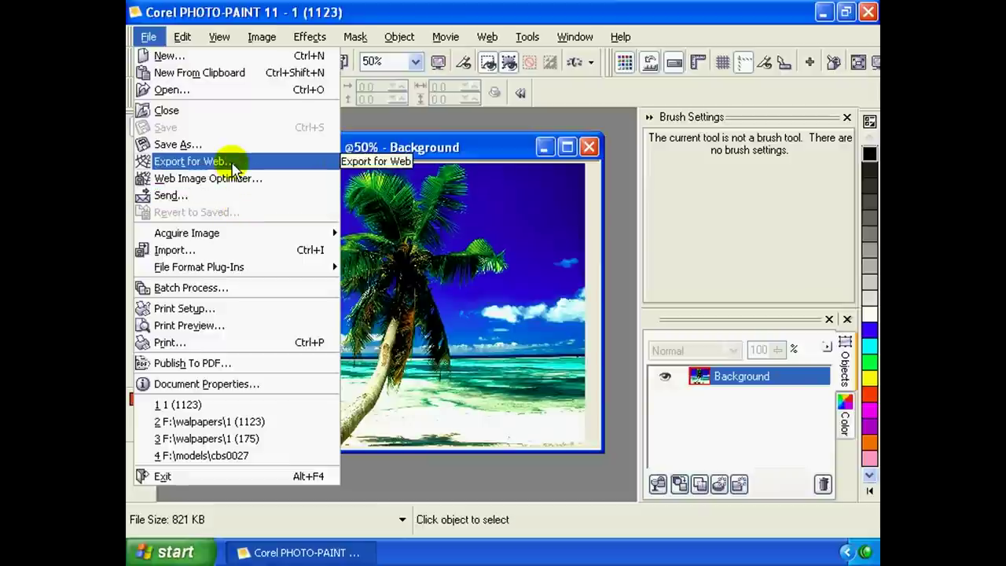
left_click(393, 150)
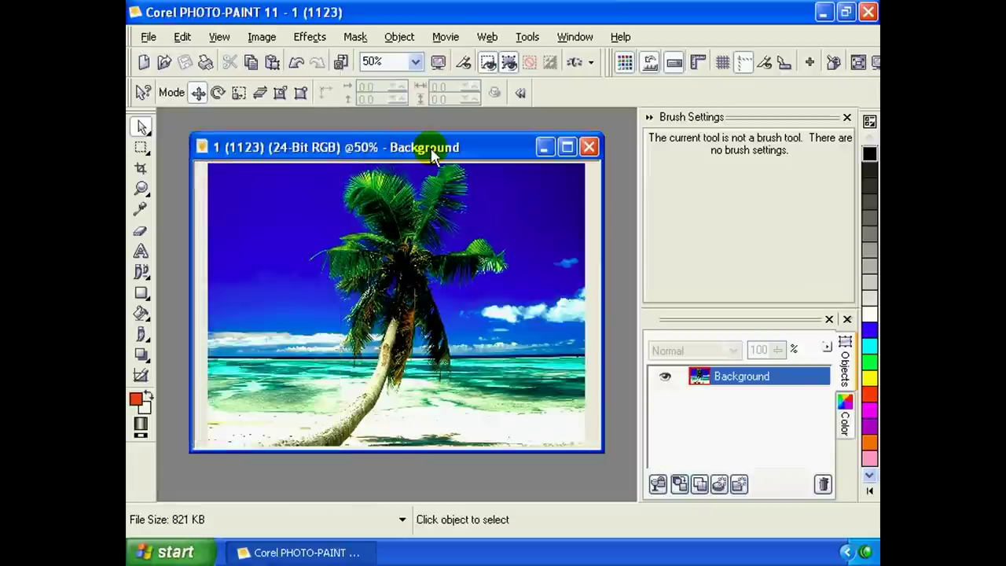